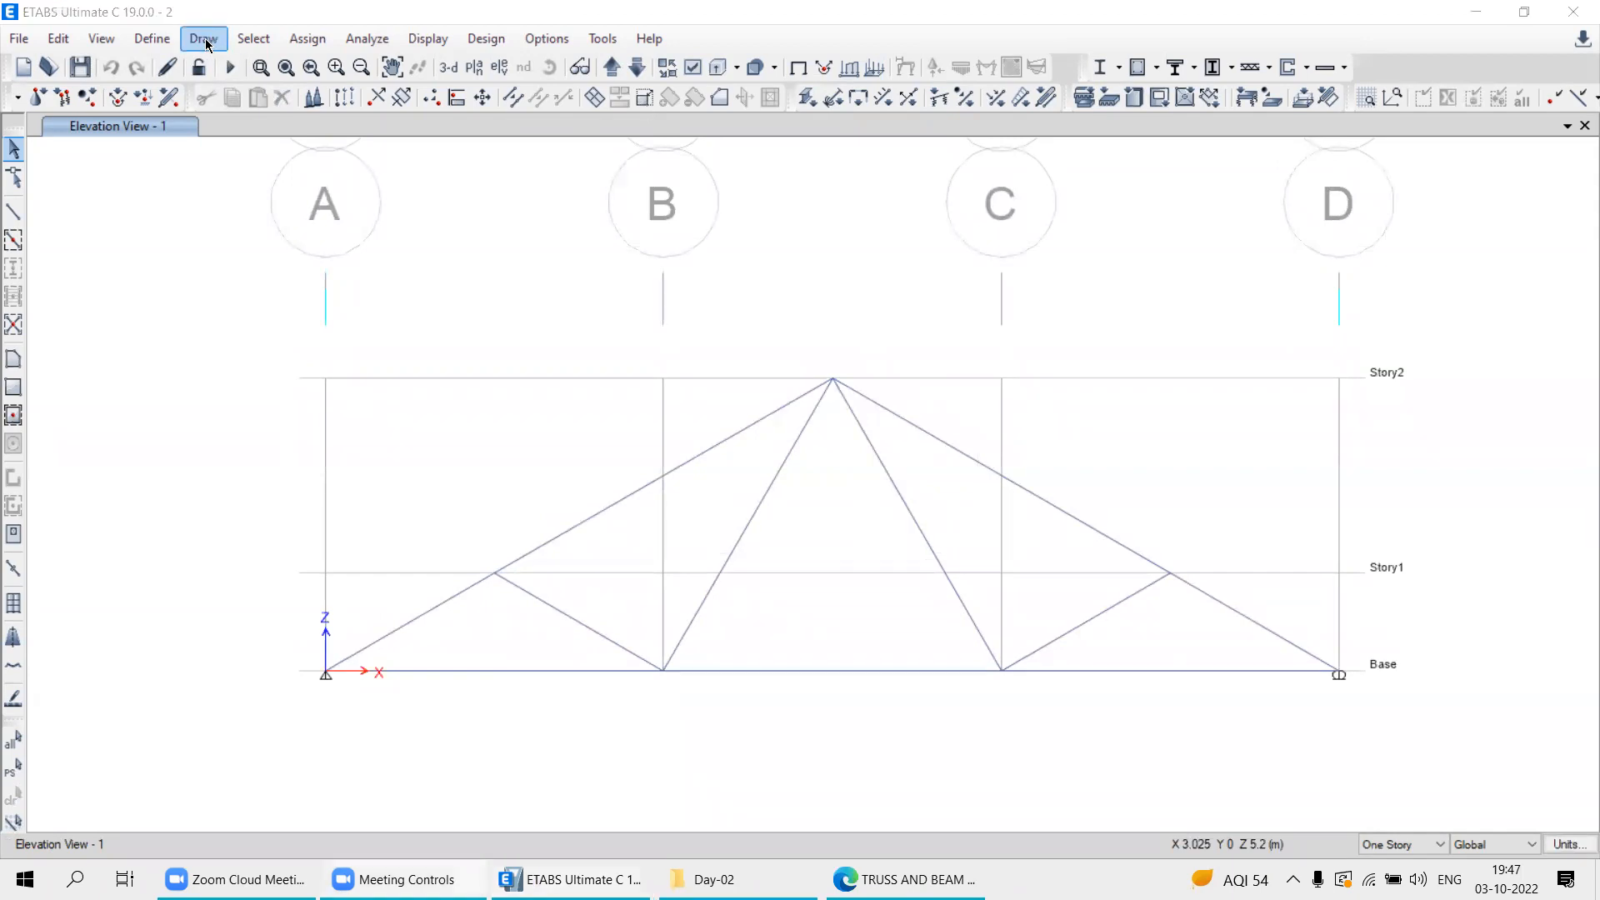
pyautogui.click(149, 39)
pyautogui.click(146, 39)
pyautogui.click(91, 39)
pyautogui.click(92, 39)
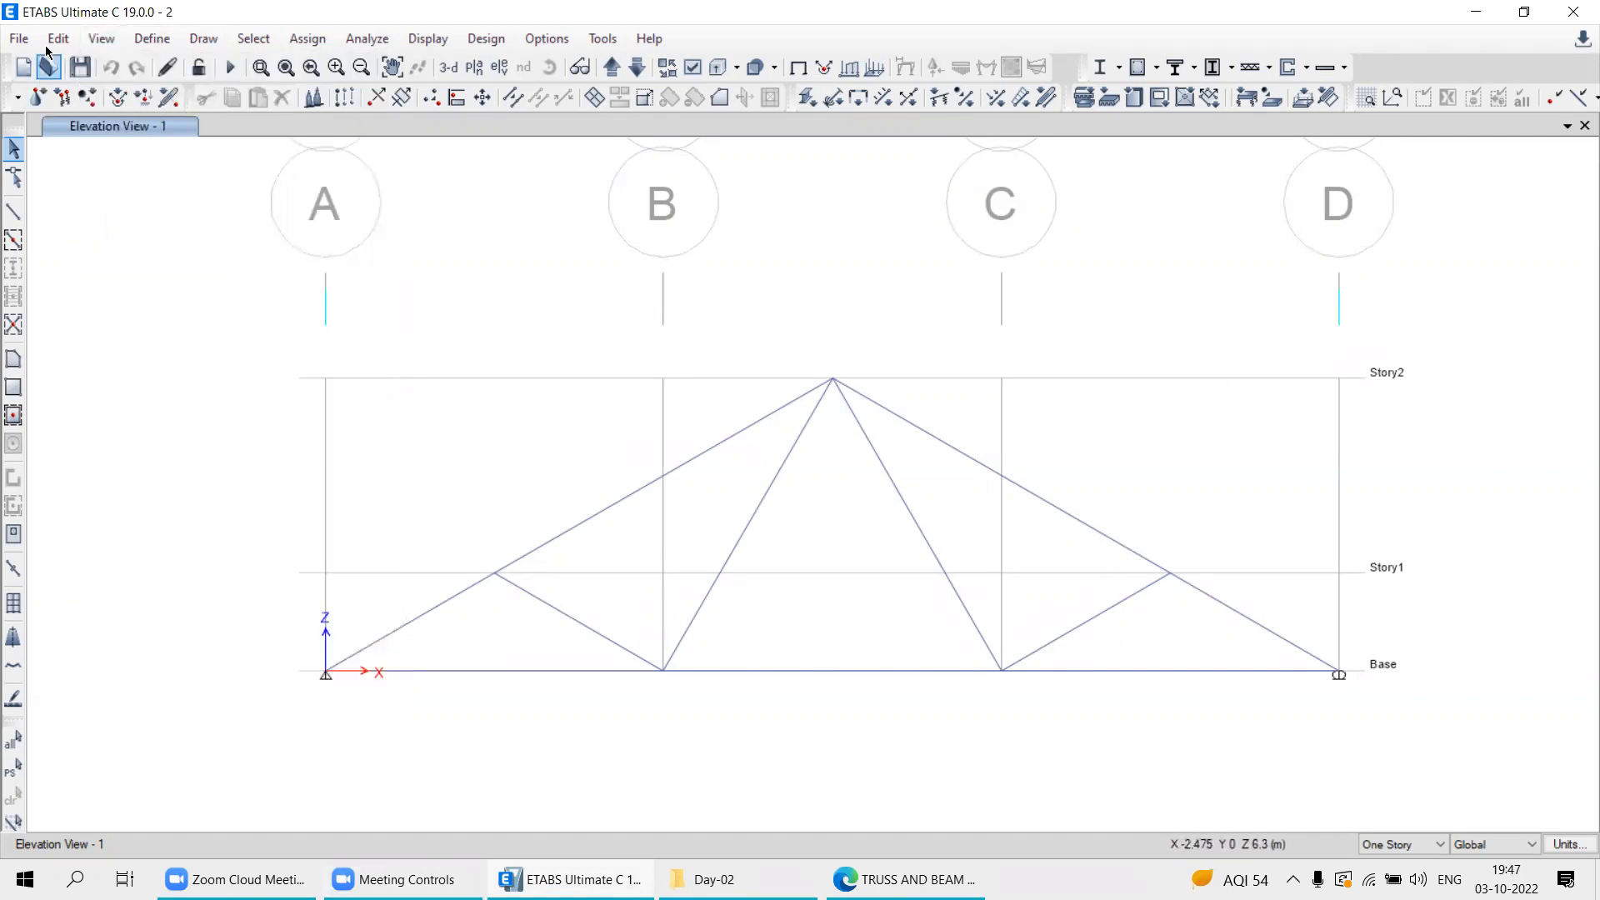
pyautogui.click(101, 40)
pyautogui.click(100, 40)
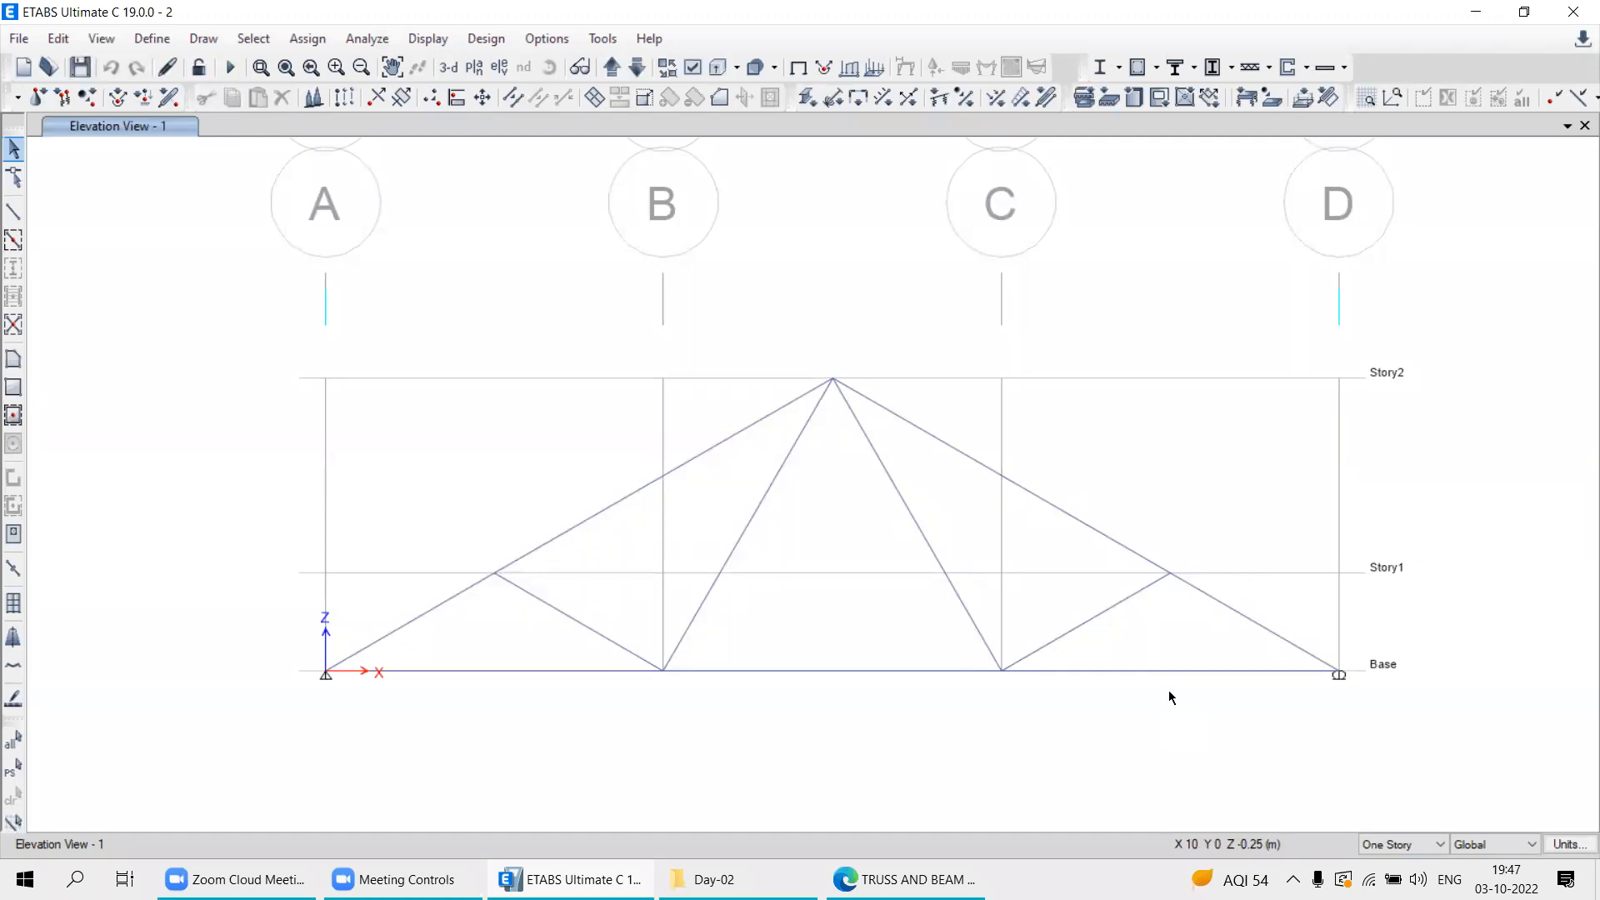
pyautogui.click(58, 39)
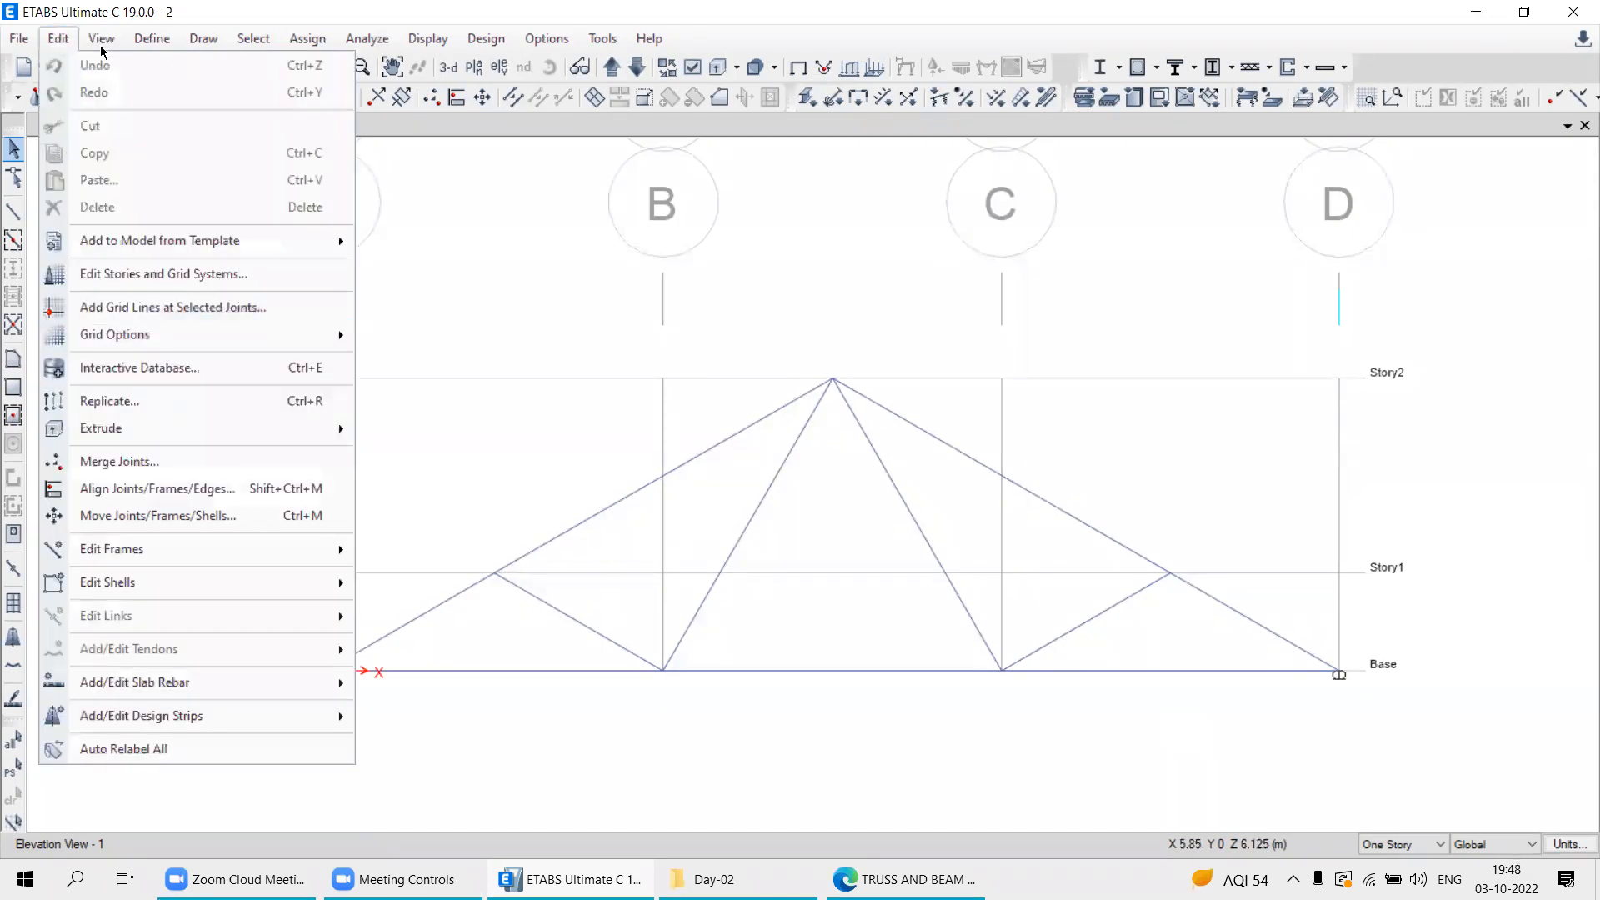
pyautogui.click(308, 39)
pyautogui.click(305, 44)
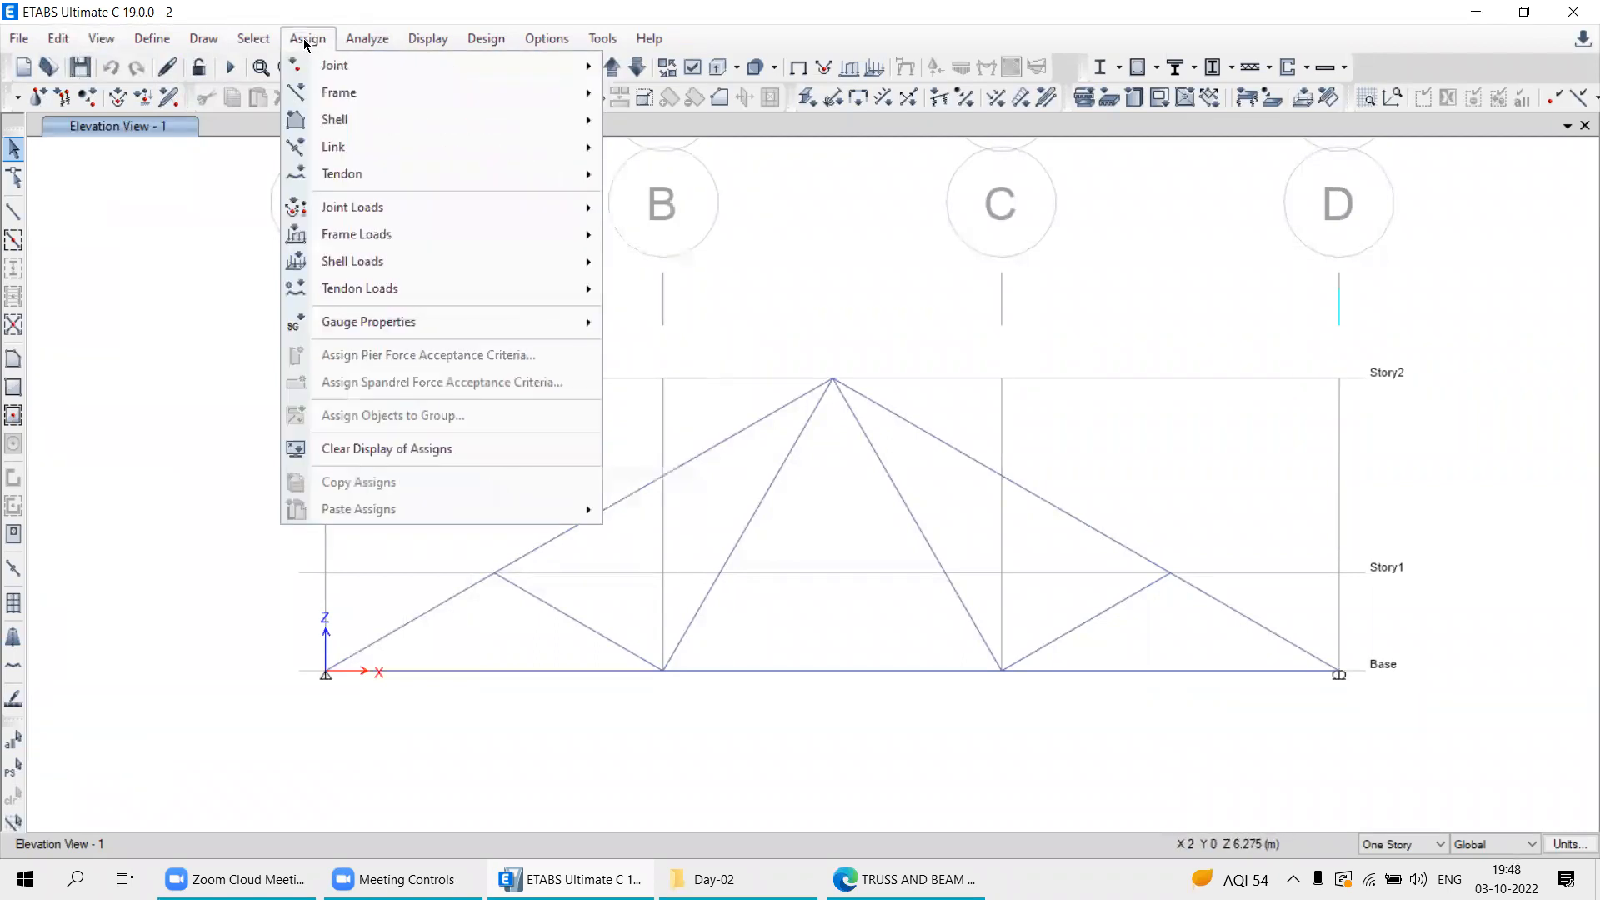
pyautogui.moveTo(371, 39)
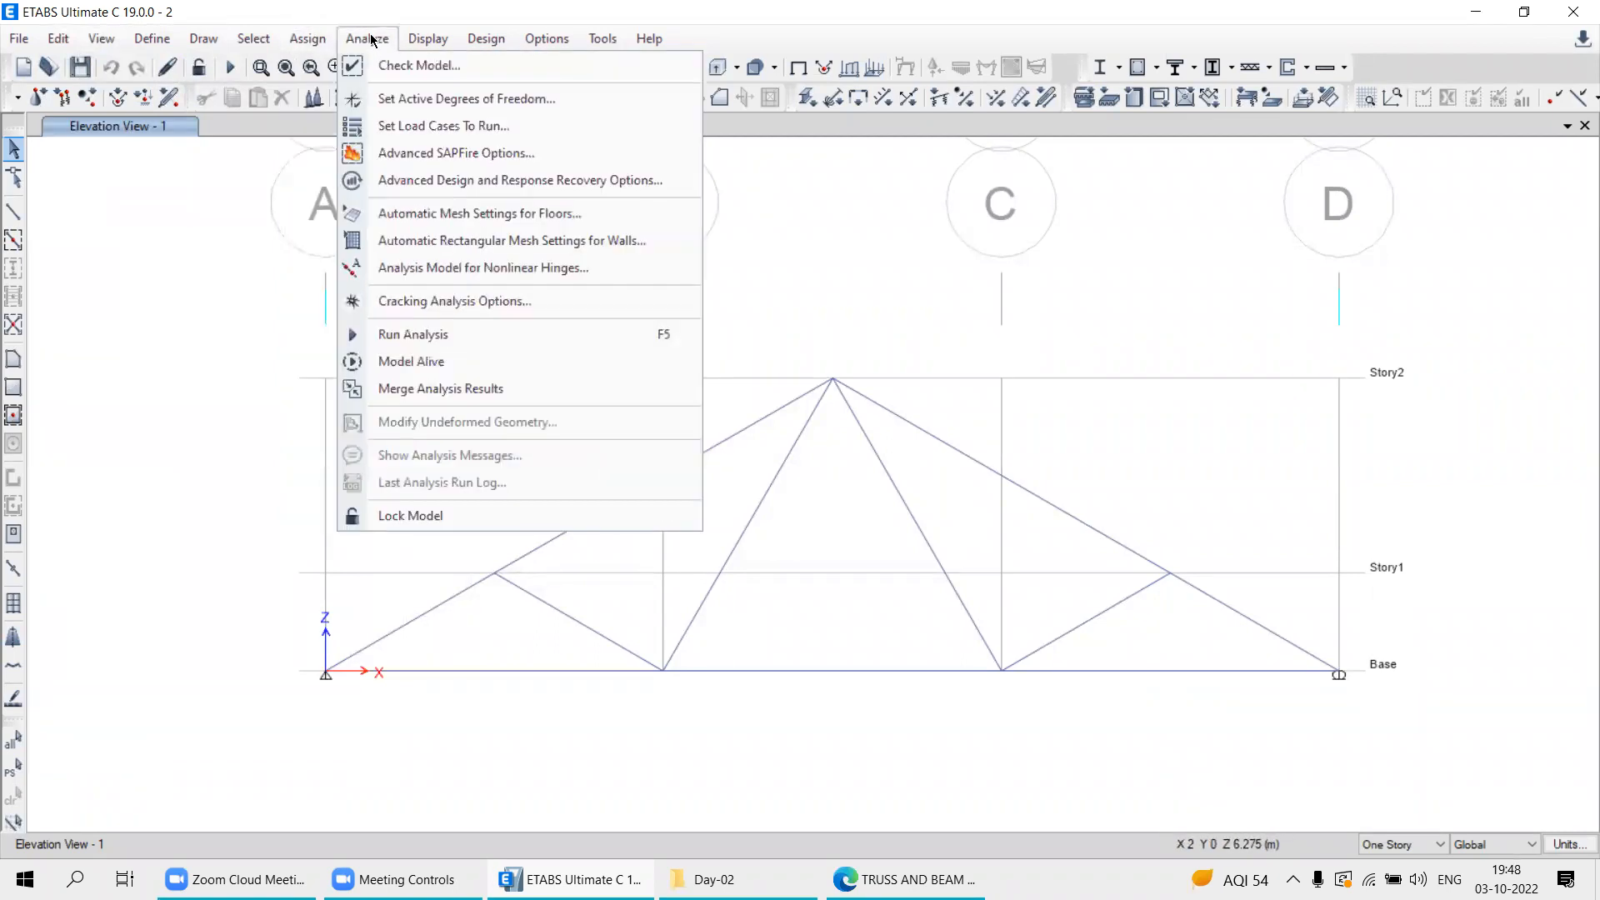
pyautogui.click(372, 39)
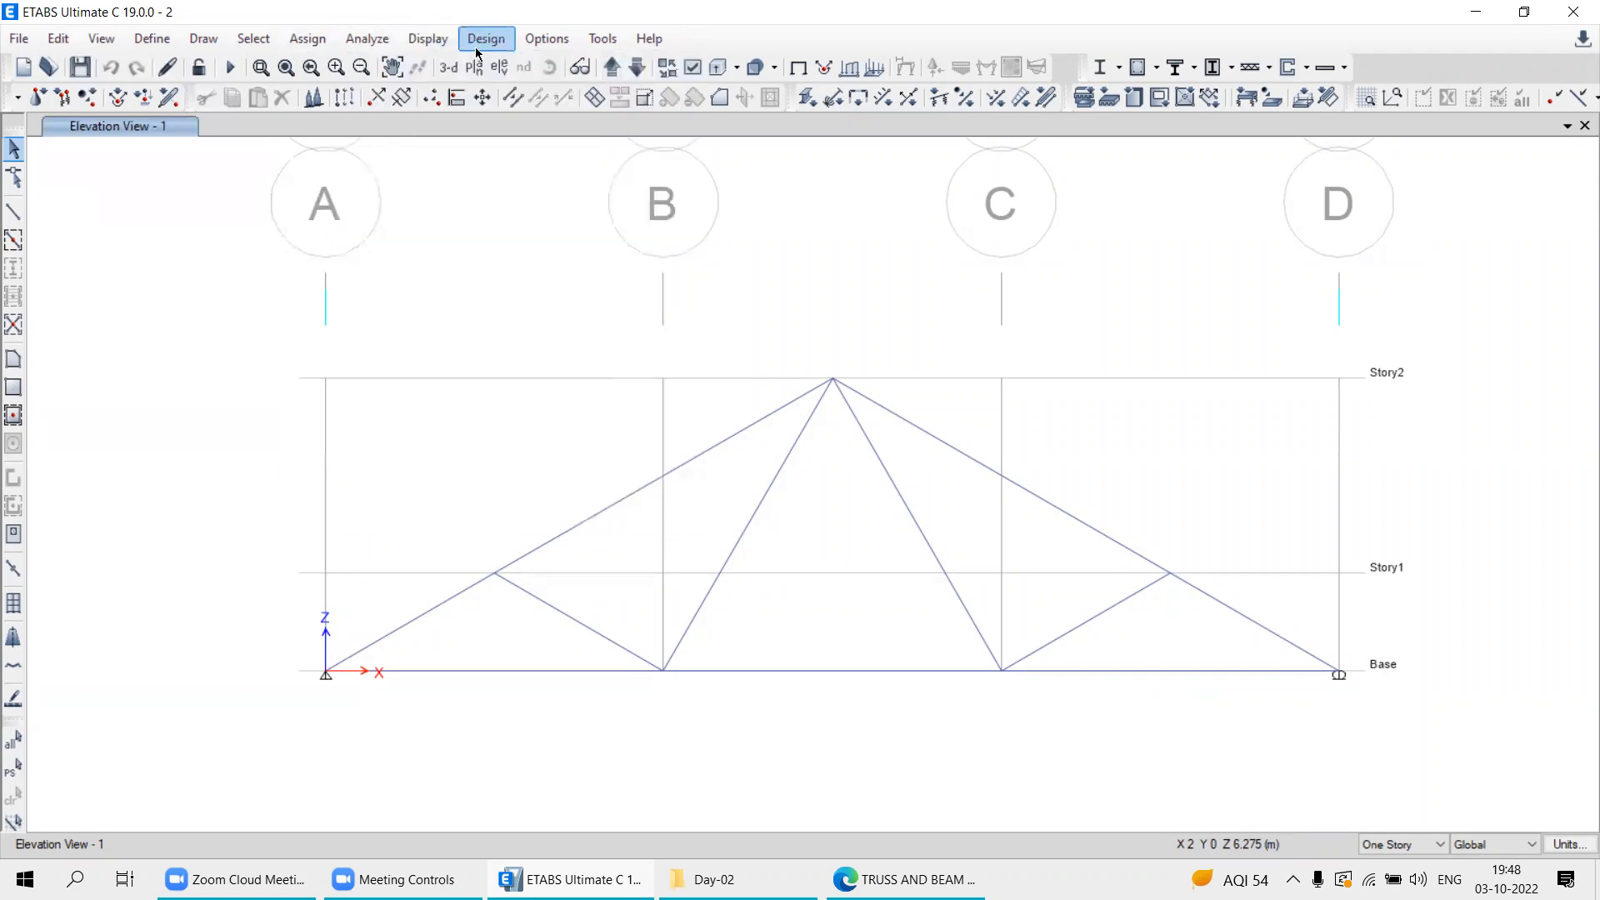
pyautogui.click(486, 42)
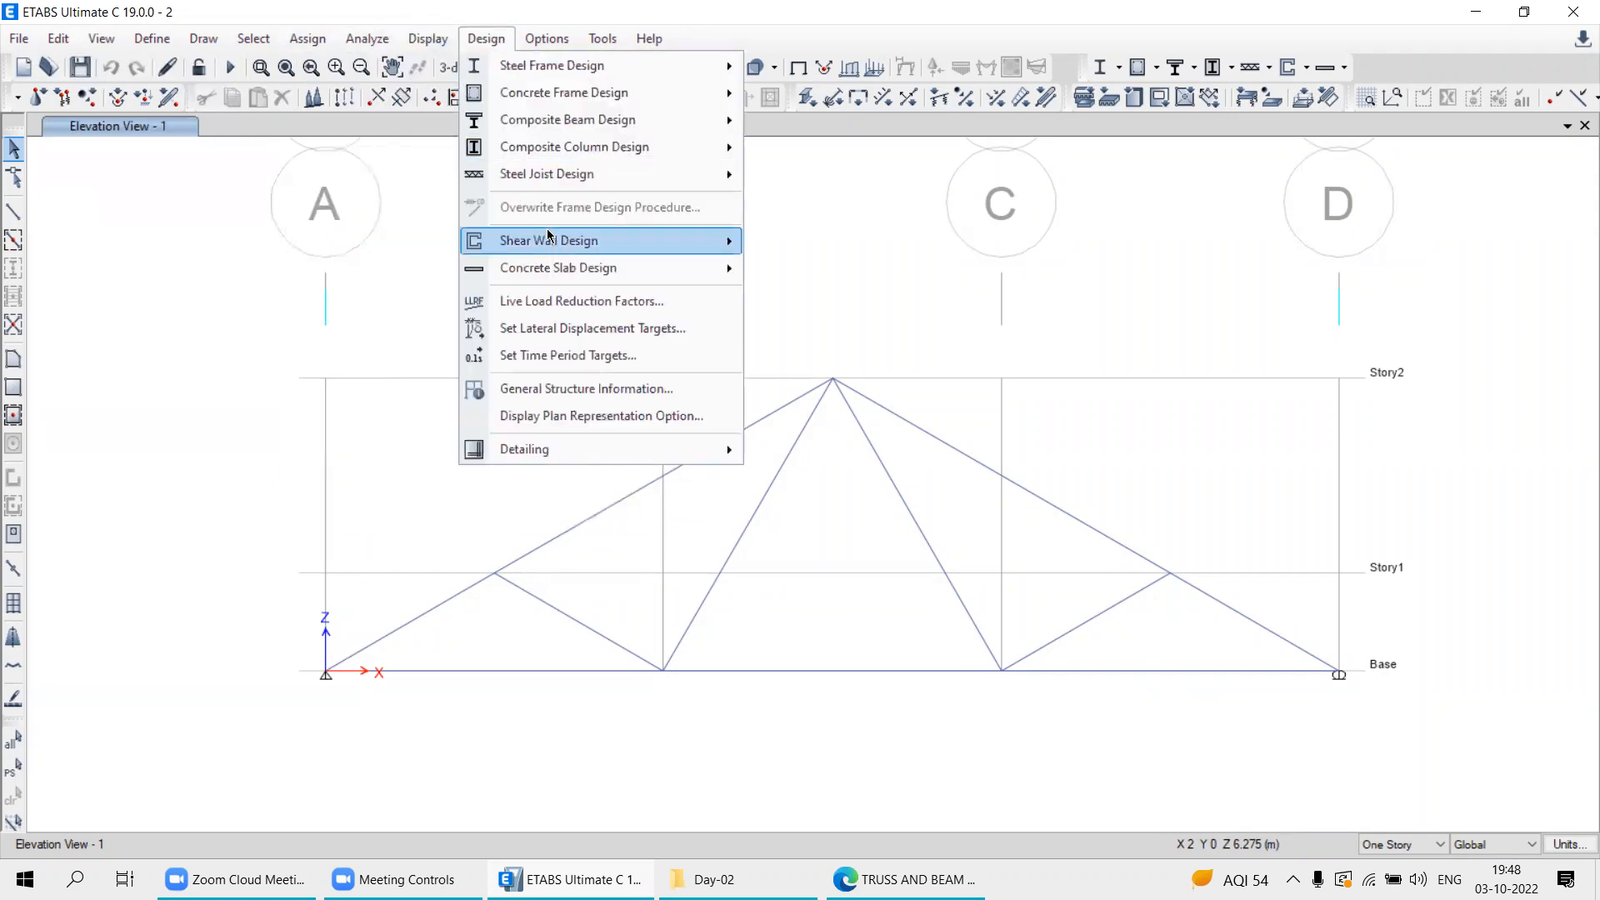
pyautogui.moveTo(590, 35)
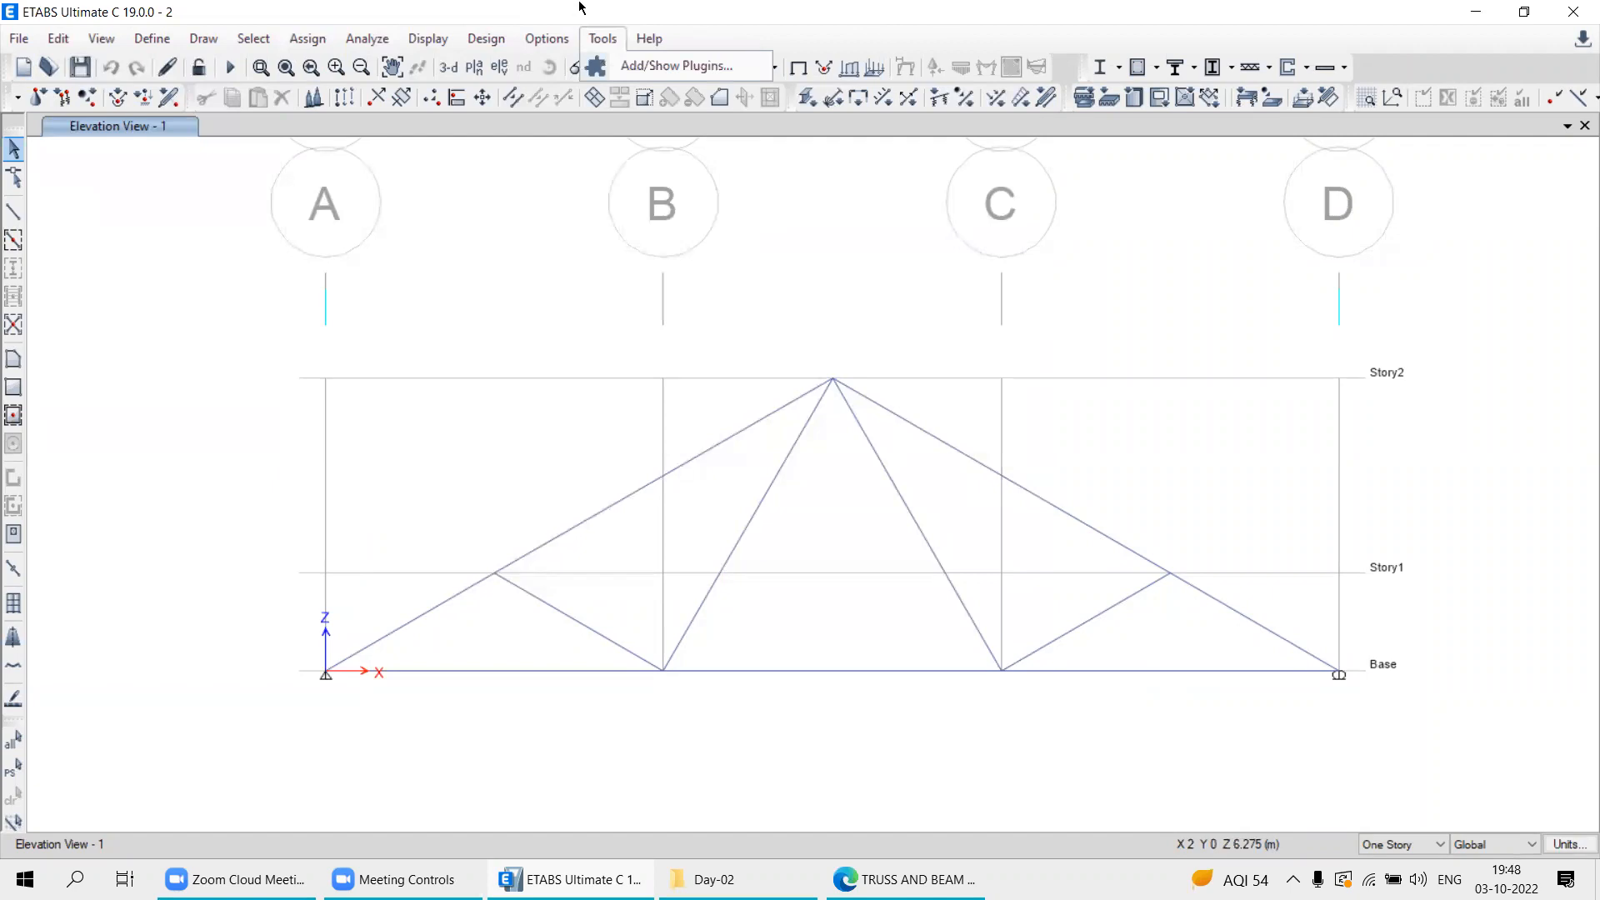
pyautogui.click(129, 48)
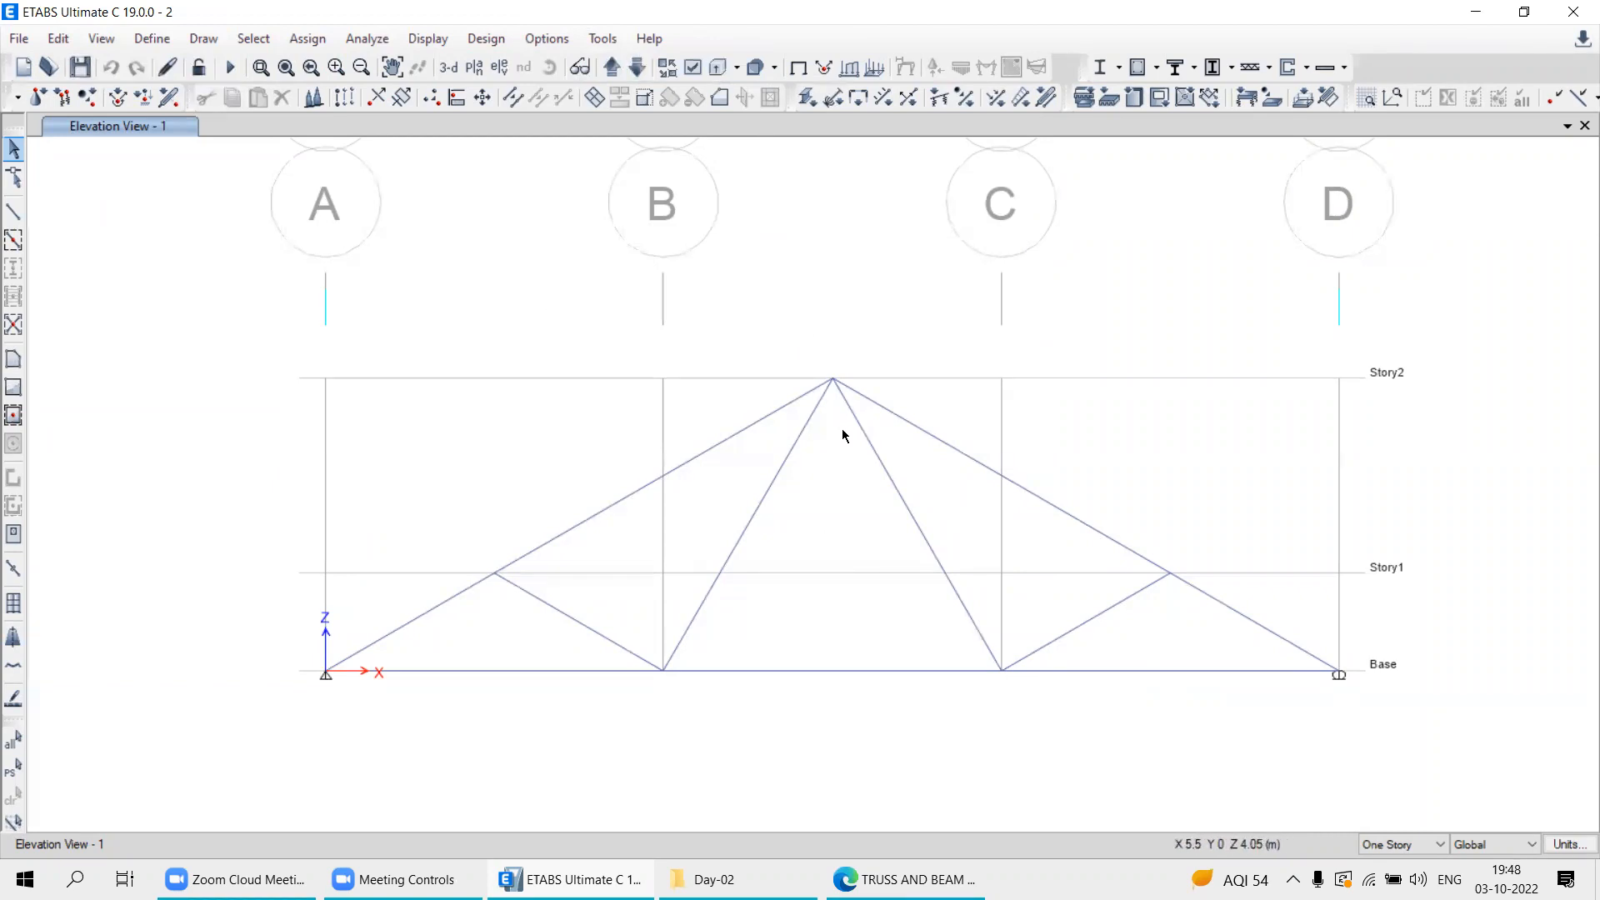
# Open the joint force load assignment and set its load pattern to Live.
pyautogui.click(307, 38)
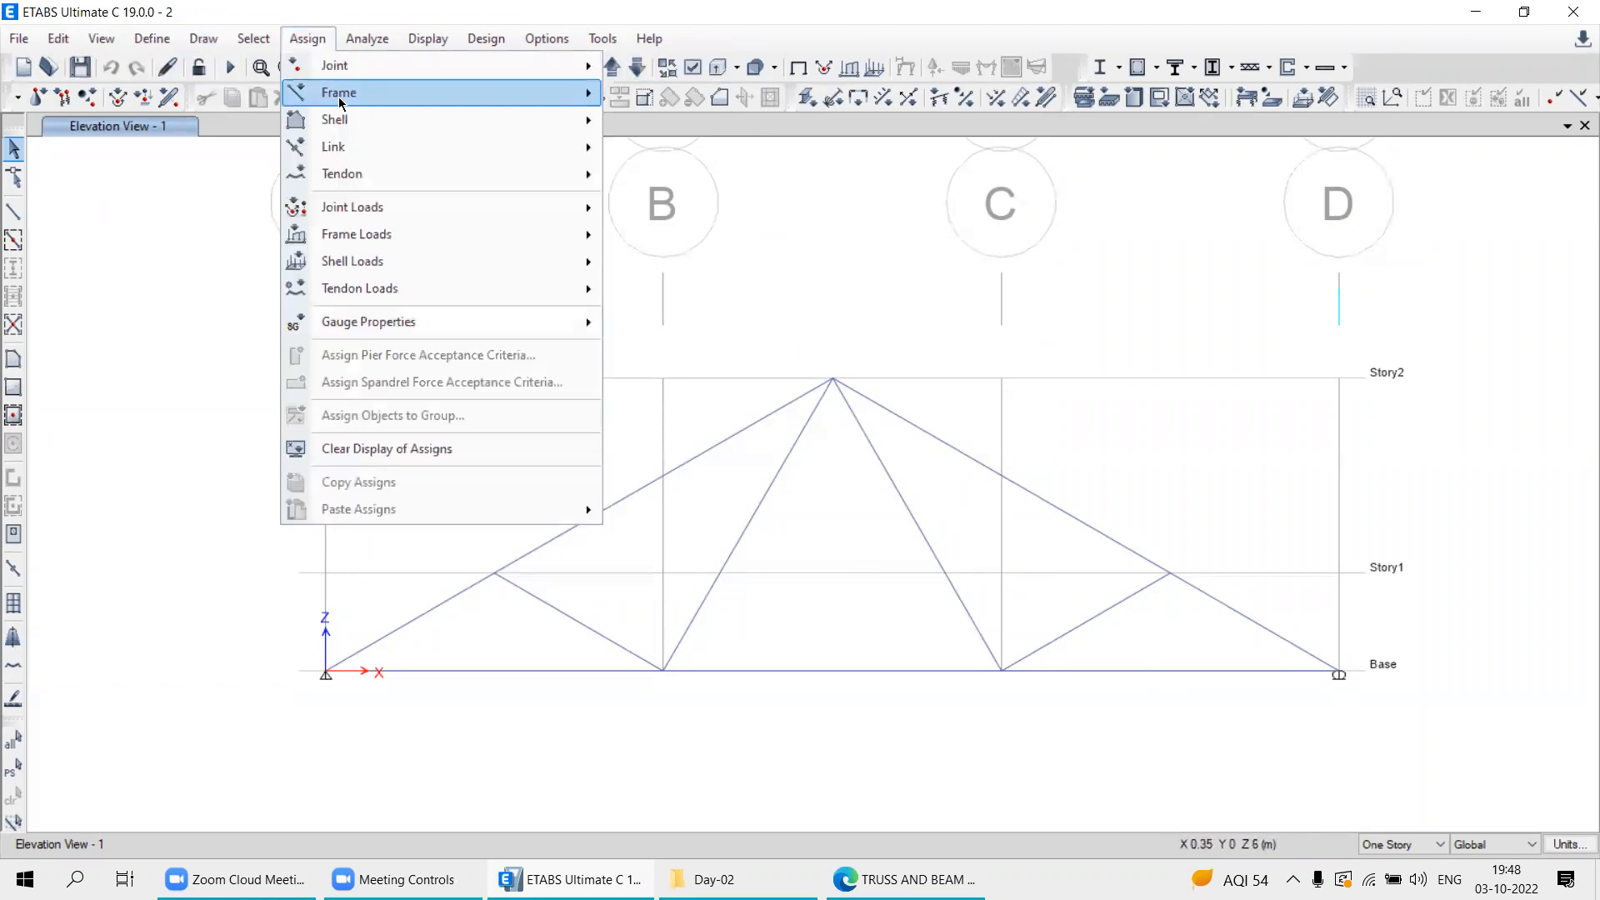
pyautogui.moveTo(333, 210)
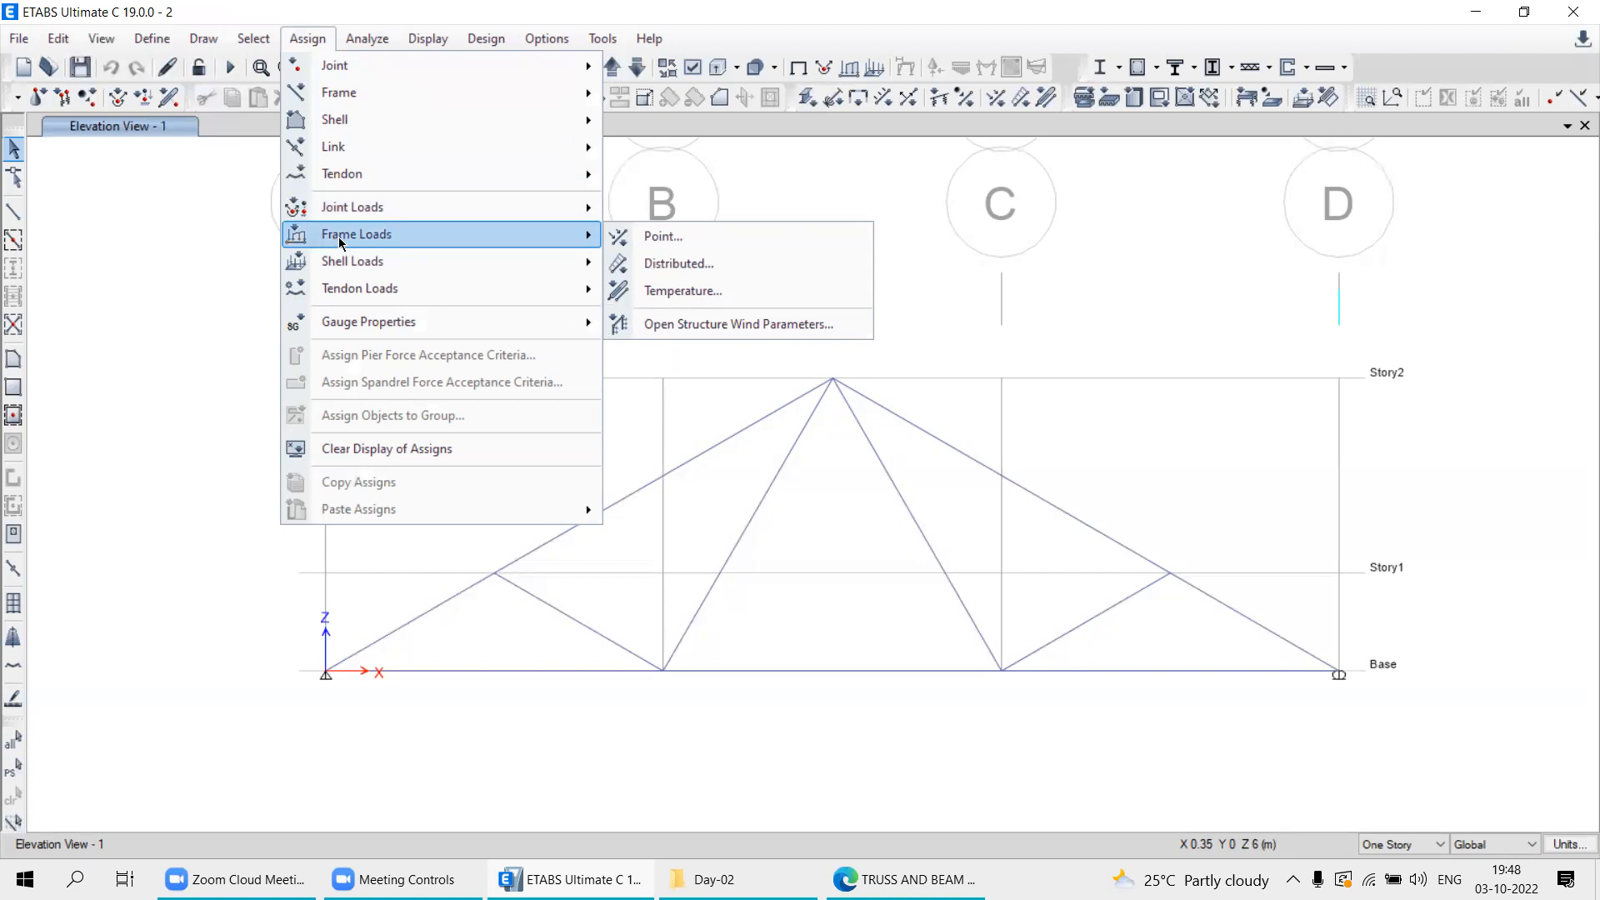
pyautogui.moveTo(351, 275)
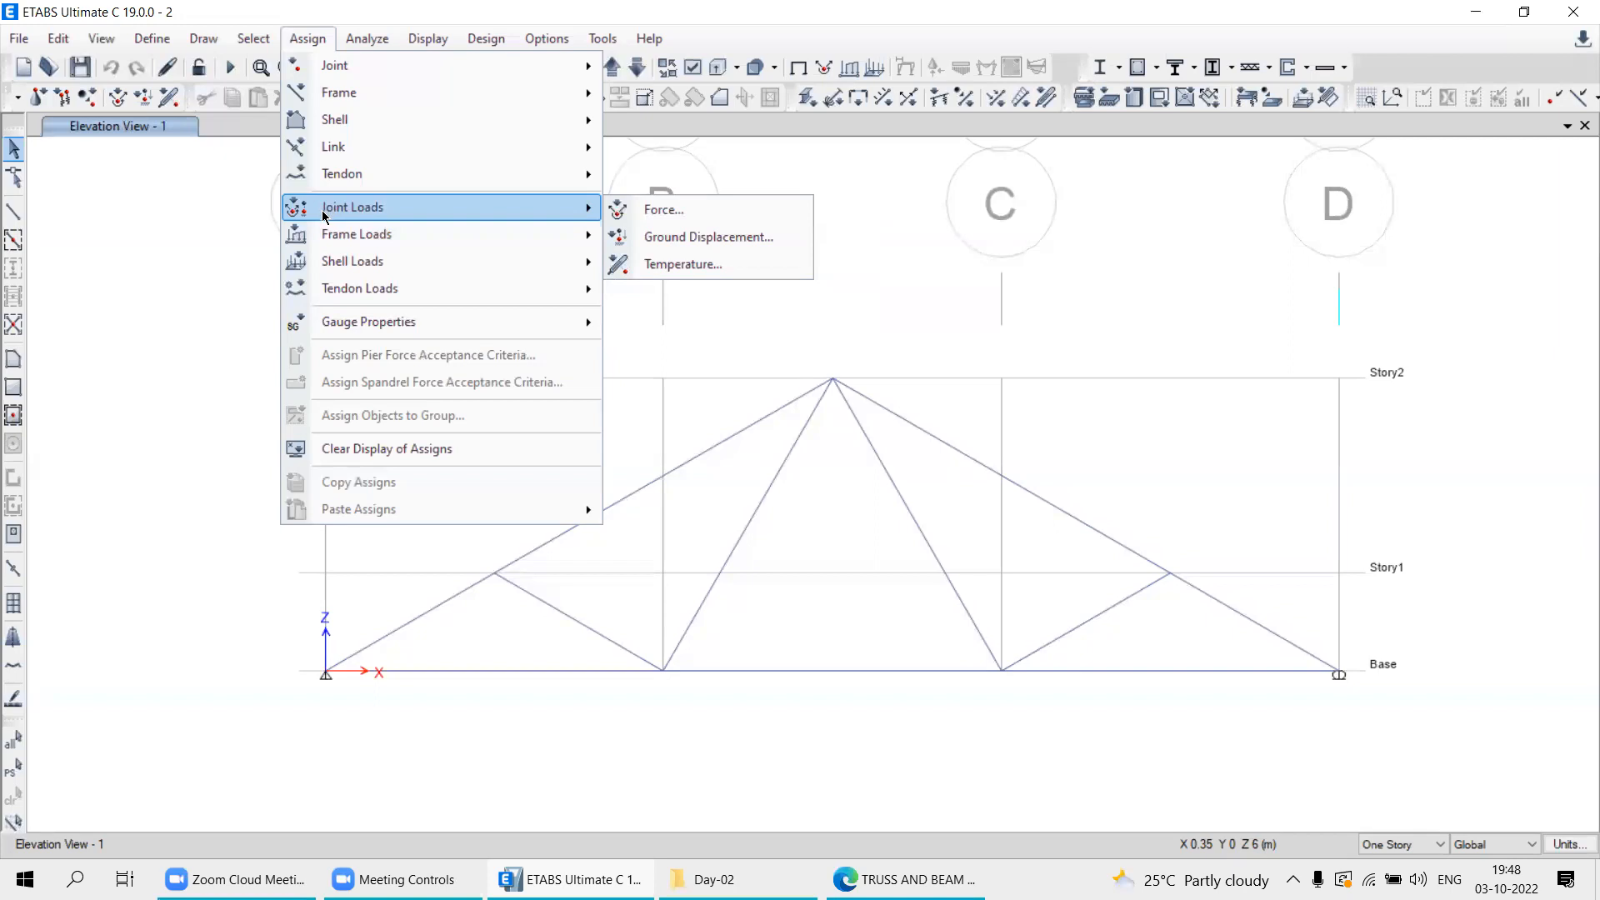
pyautogui.click(648, 214)
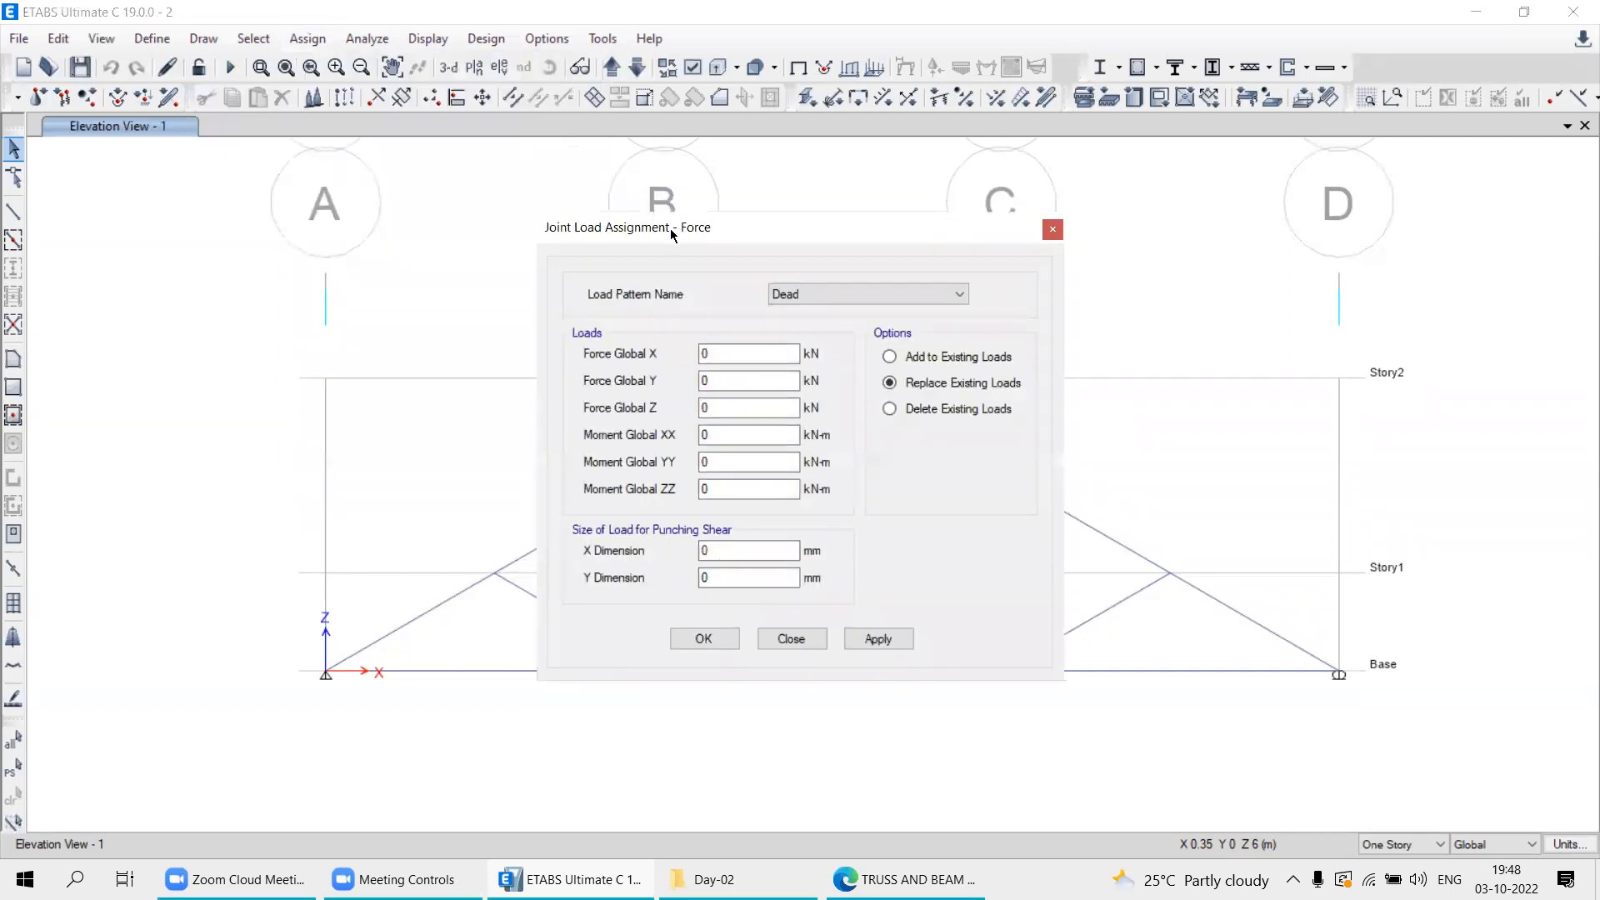
pyautogui.moveTo(672, 234); pyautogui.dragTo(205, 163)
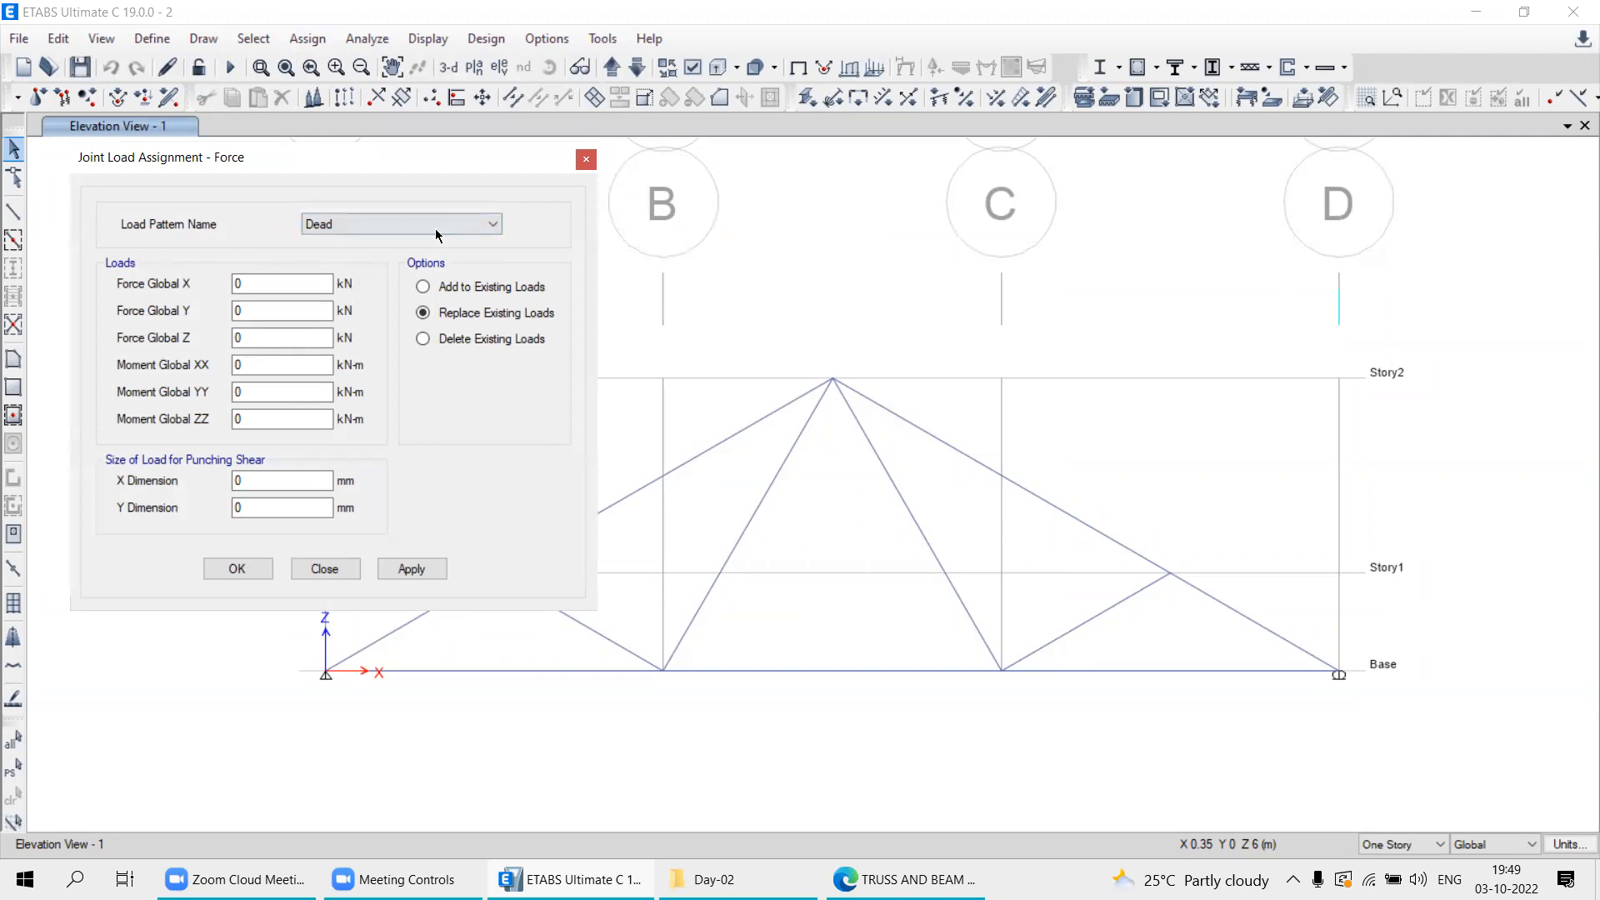
pyautogui.click(402, 226)
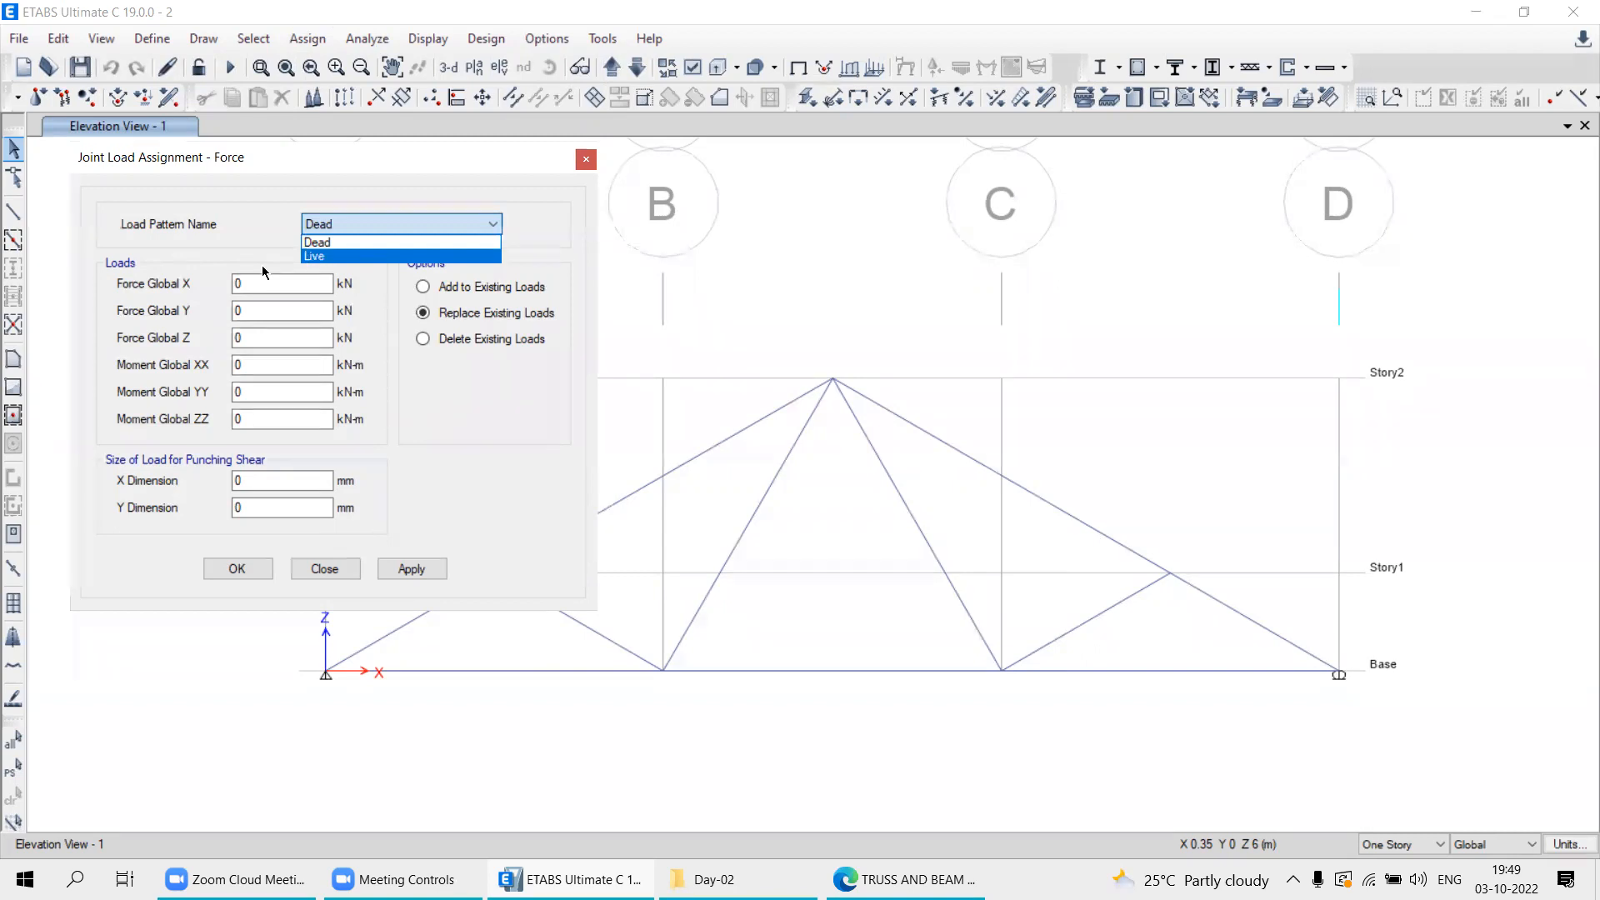
pyautogui.click(318, 257)
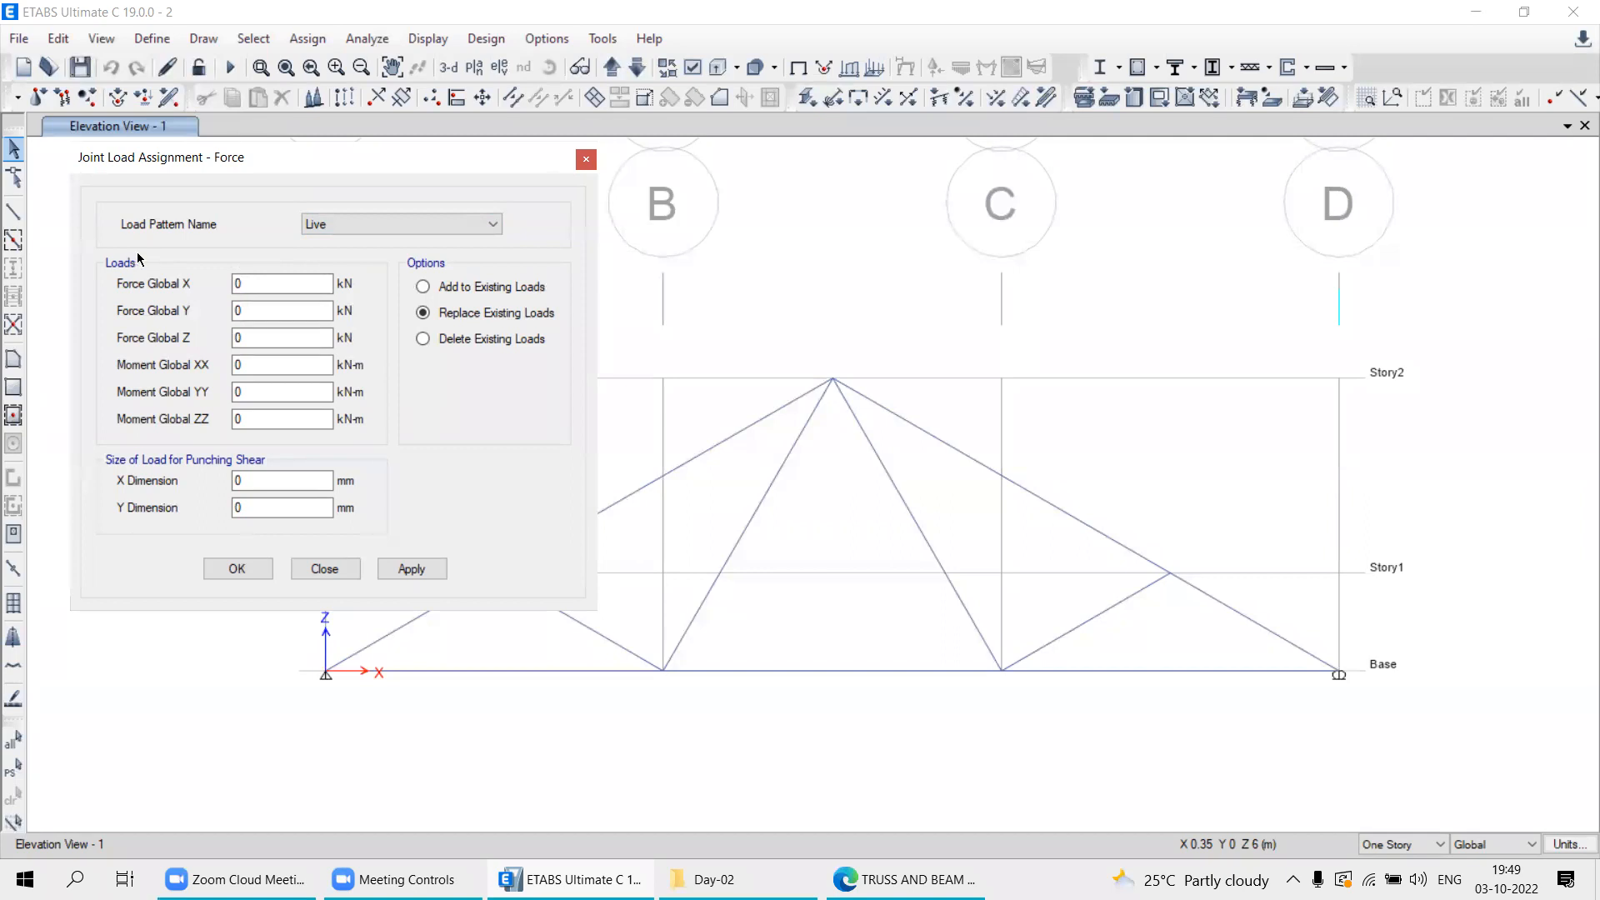
pyautogui.click(323, 223)
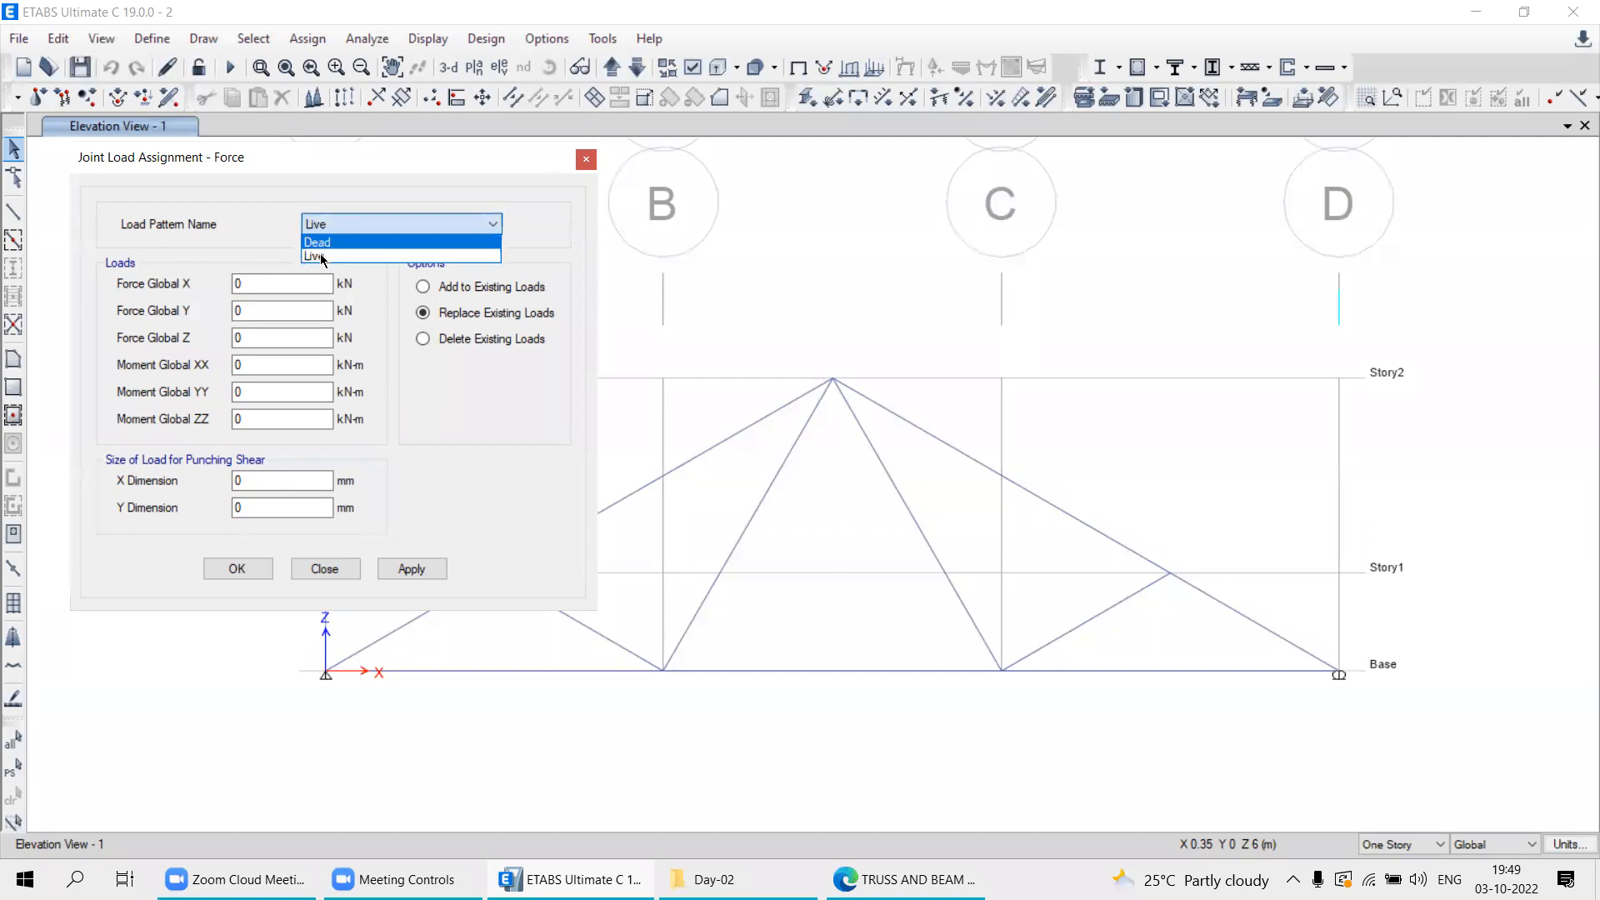
pyautogui.click(315, 257)
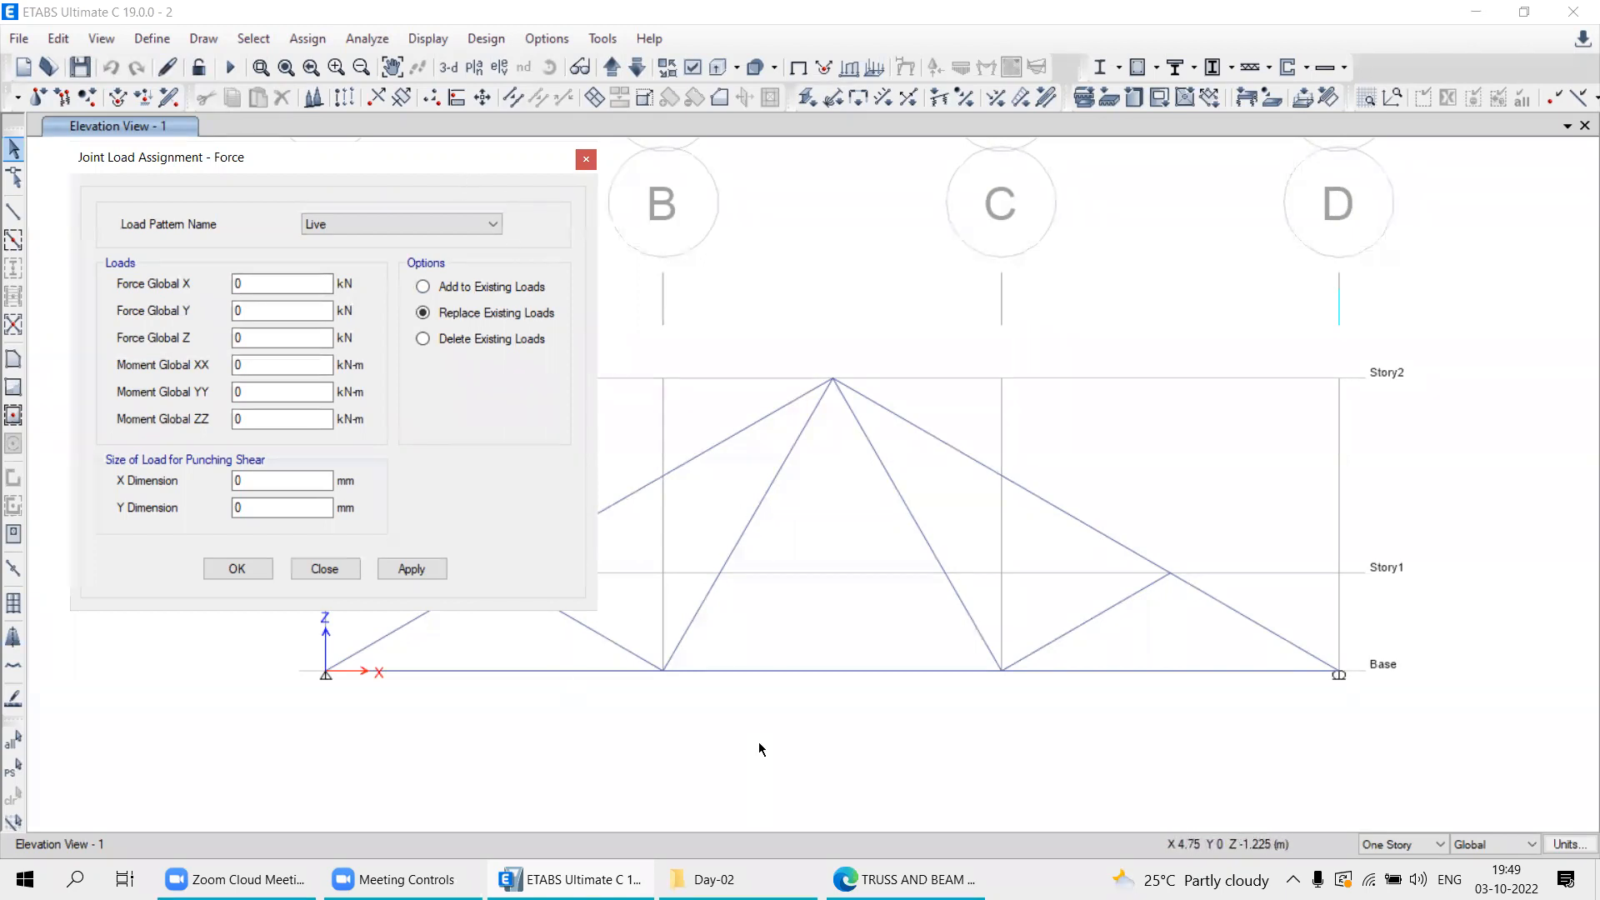
pyautogui.moveTo(930, 344); pyautogui.dragTo(995, 426)
pyautogui.moveTo(1086, 328)
pyautogui.mouseDown()
pyautogui.moveTo(1100, 325)
pyautogui.moveTo(1090, 357)
pyautogui.mouseUp()
pyautogui.moveTo(1147, 278)
pyautogui.mouseDown()
pyautogui.moveTo(1152, 315)
pyautogui.moveTo(1184, 306)
pyautogui.mouseUp()
pyautogui.moveTo(921, 337)
pyautogui.mouseDown()
pyautogui.moveTo(920, 367)
pyautogui.moveTo(944, 350)
pyautogui.mouseUp()
pyautogui.moveTo(819, 278)
pyautogui.mouseDown()
pyautogui.moveTo(858, 333)
pyautogui.moveTo(806, 332)
pyautogui.mouseUp()
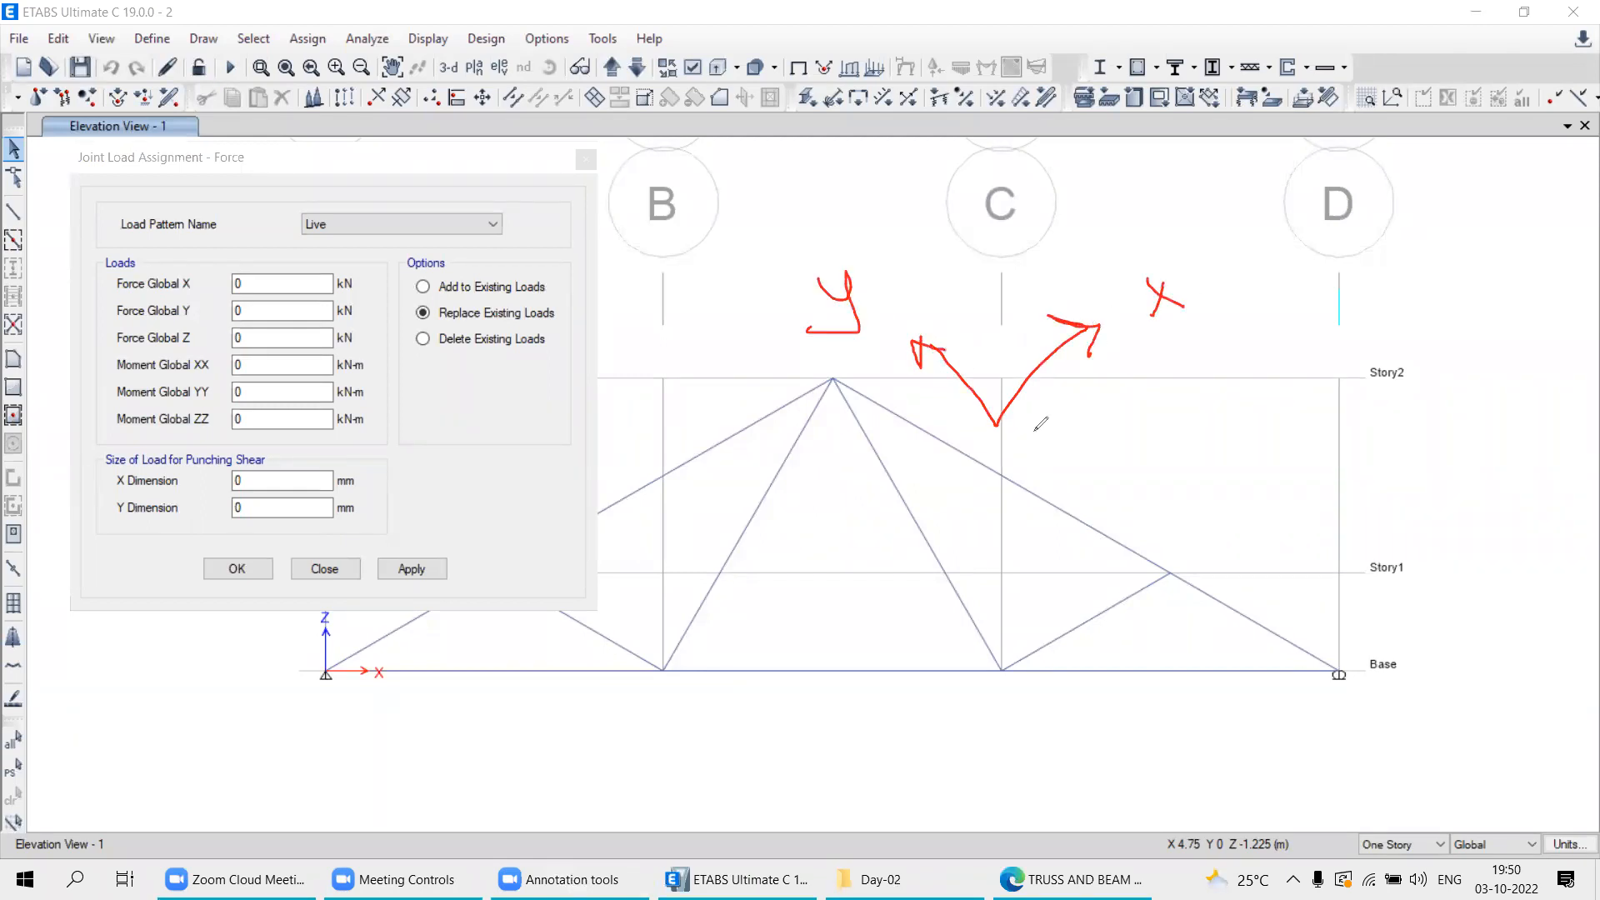
pyautogui.moveTo(996, 426)
pyautogui.mouseDown()
pyautogui.moveTo(980, 175)
pyautogui.moveTo(1030, 157)
pyautogui.moveTo(1013, 178)
pyautogui.moveTo(1036, 176)
pyautogui.mouseUp()
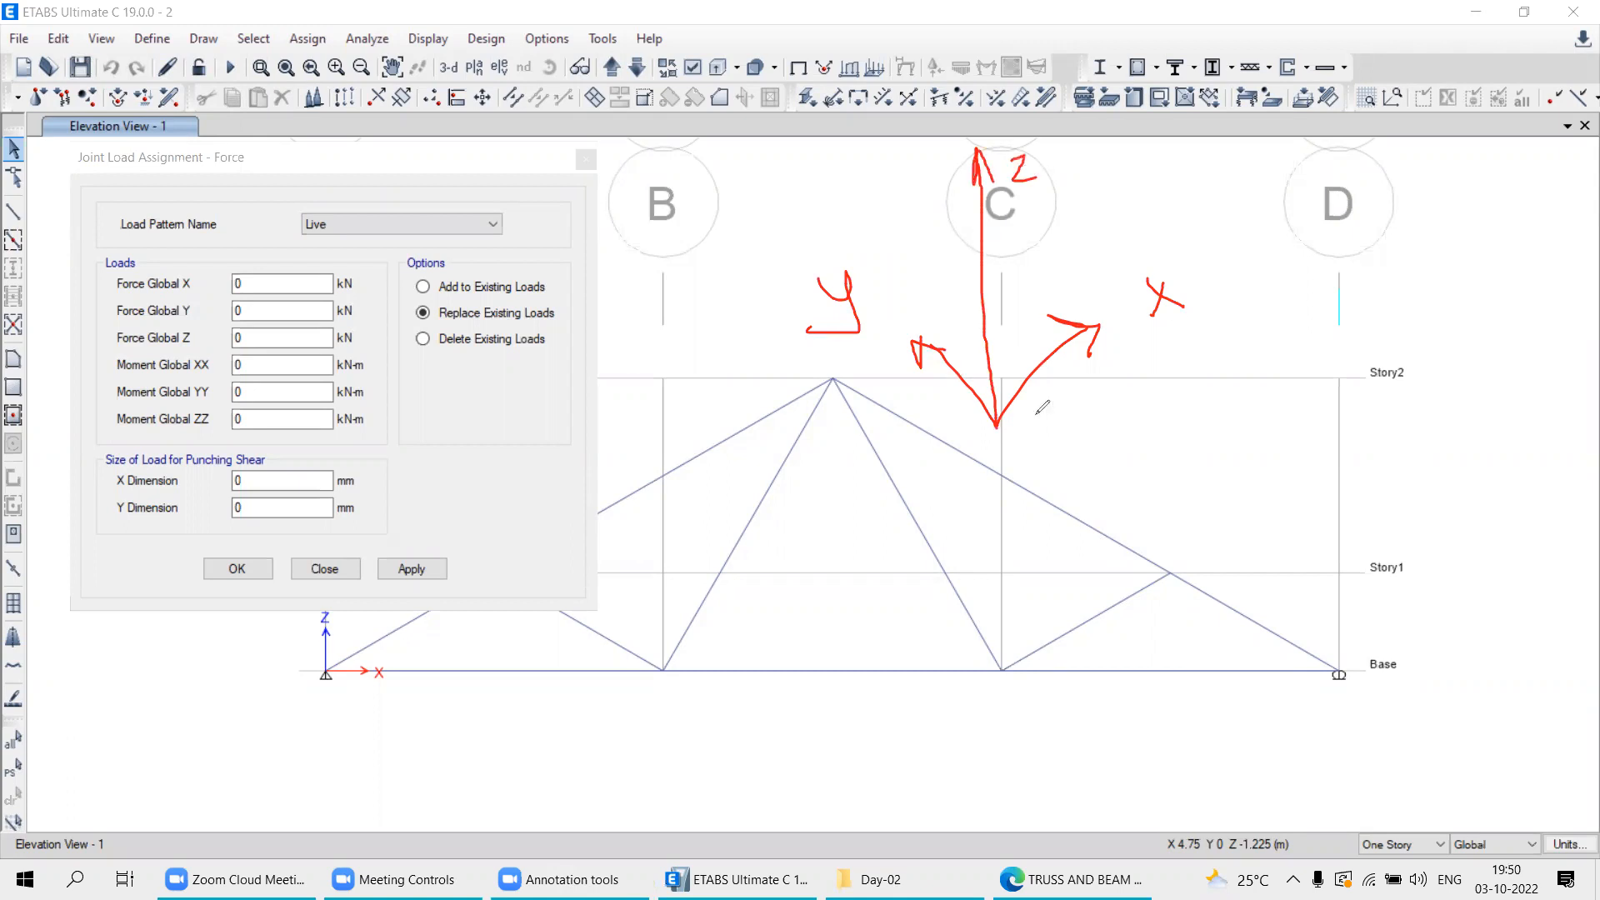
pyautogui.click(1029, 68)
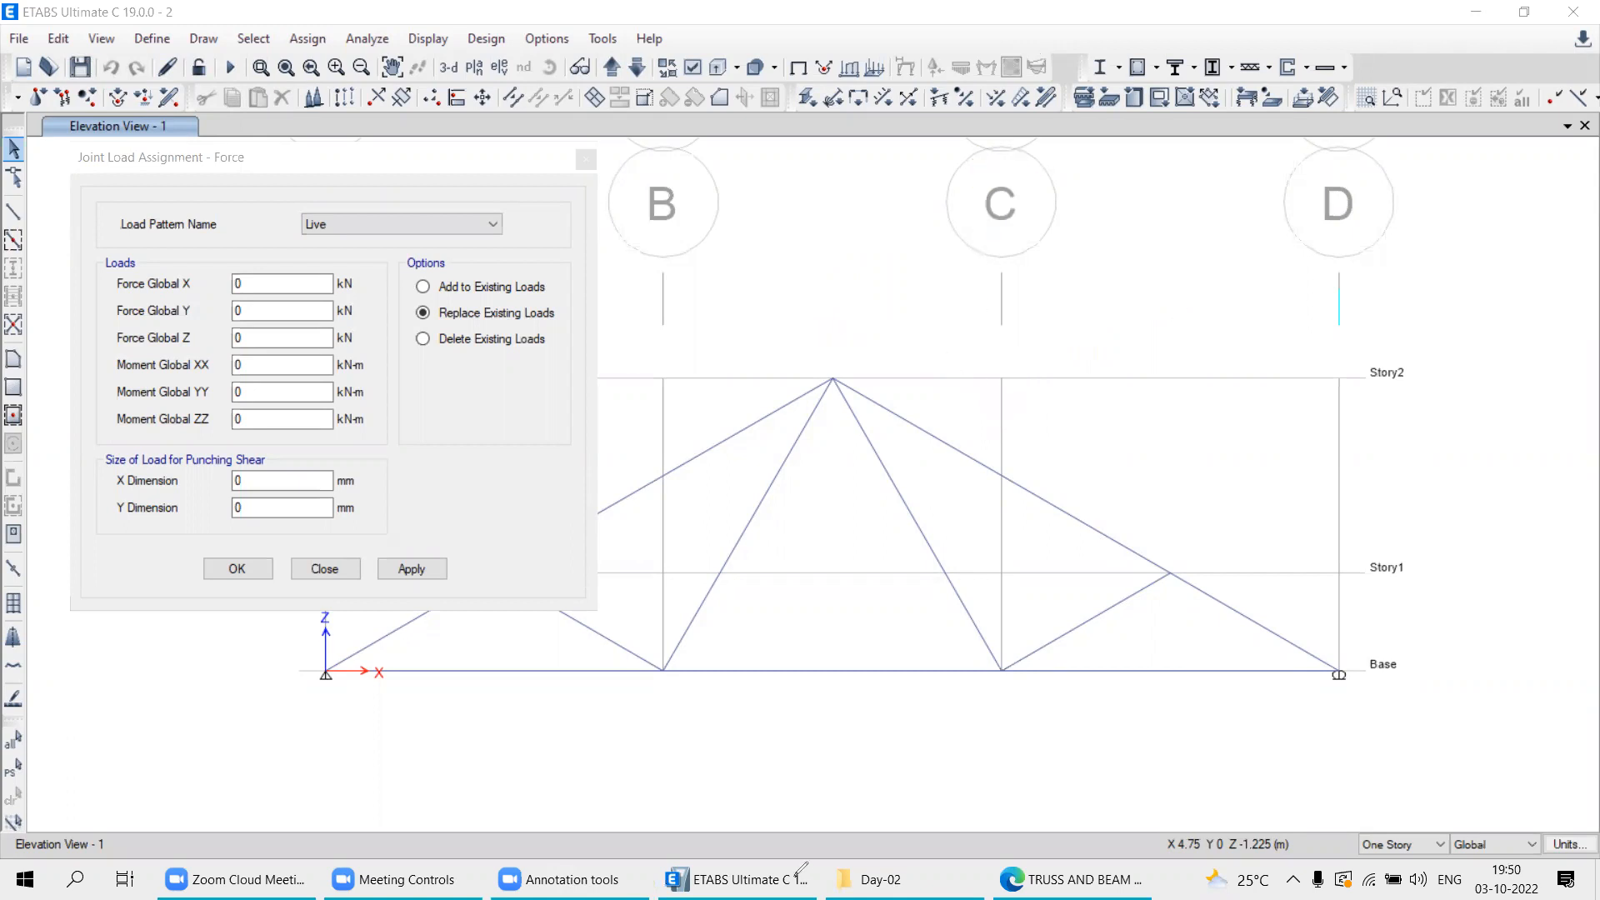
pyautogui.click(1025, 32)
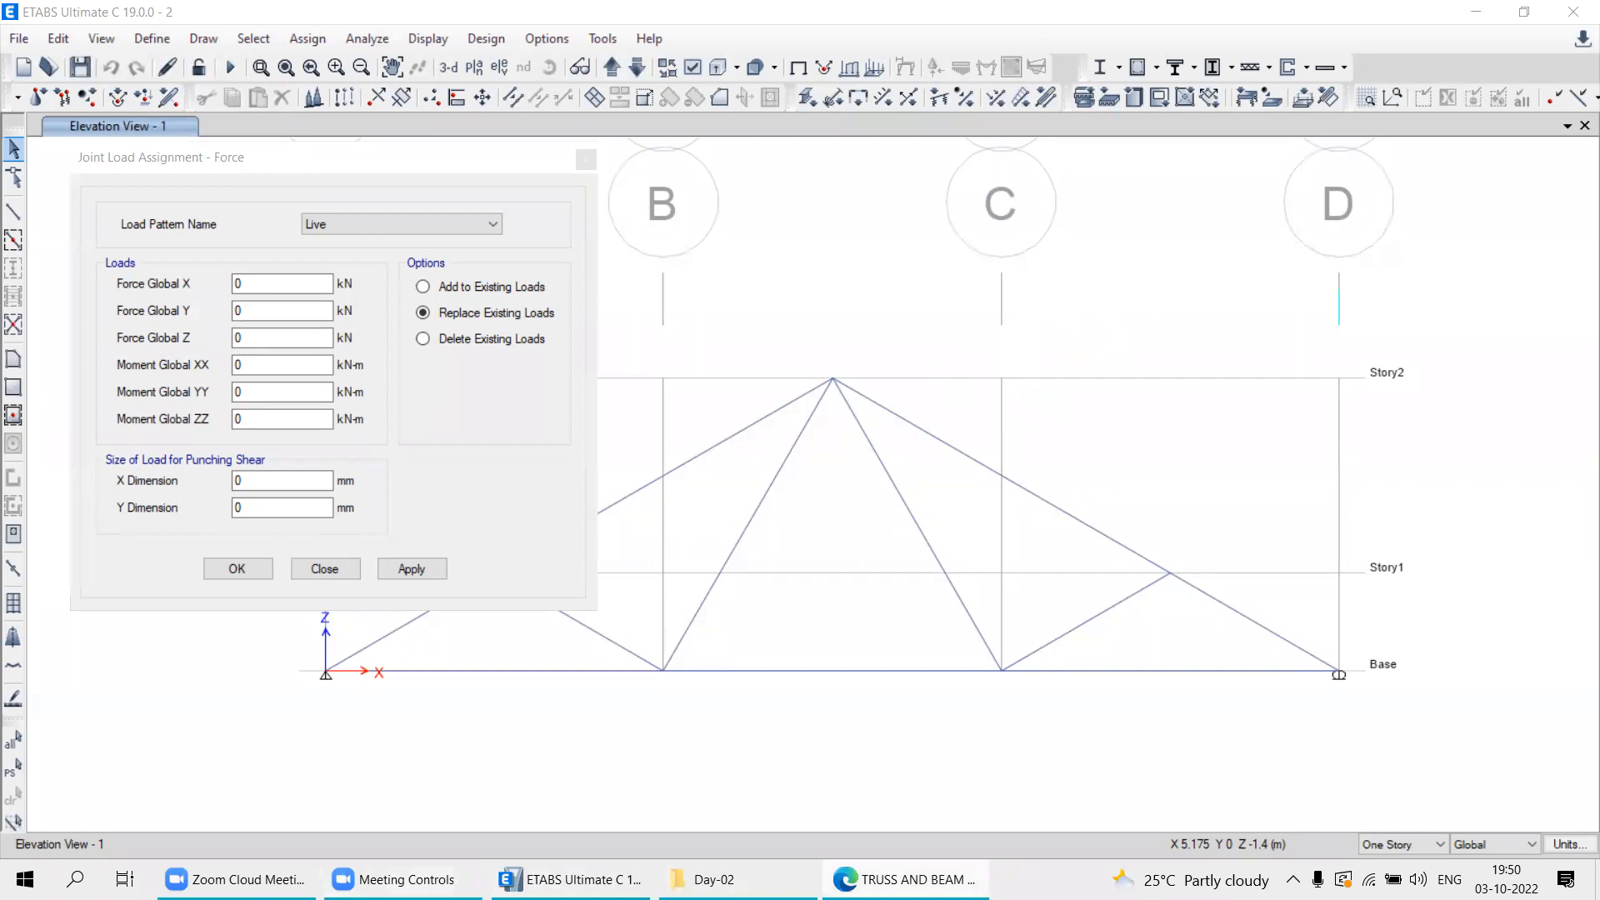
# Look up the joint loads in the TRUSS AND BEAM EXAMPLE PDF and try to apply a Global Z force of 2 kN.
pyautogui.click(980, 875)
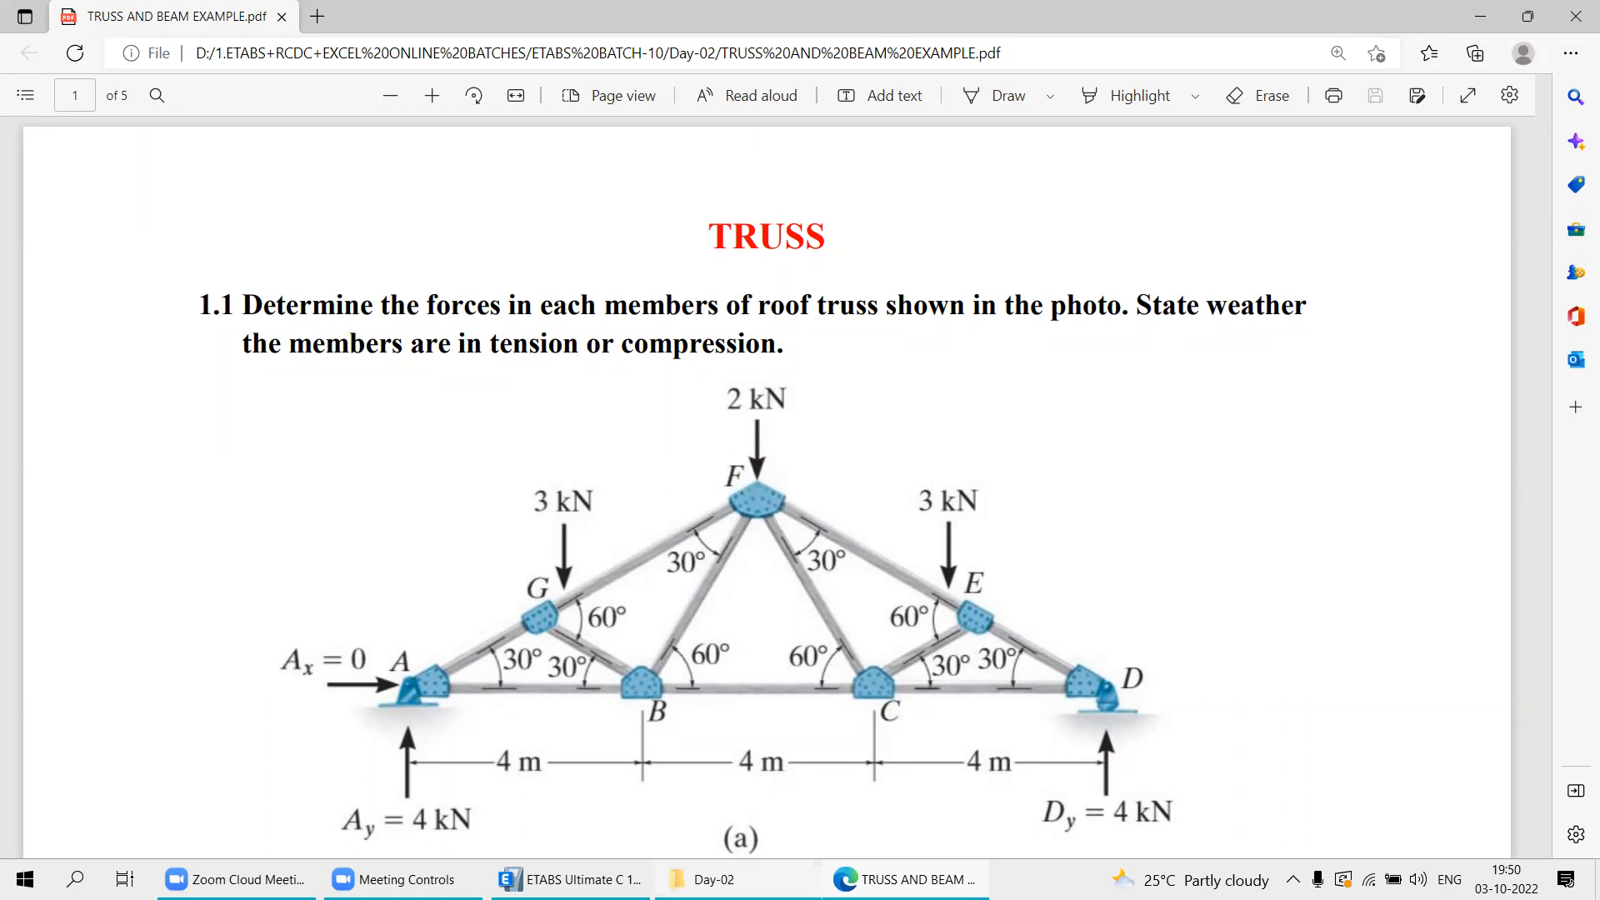
pyautogui.hotkey('alt', 'Tab')
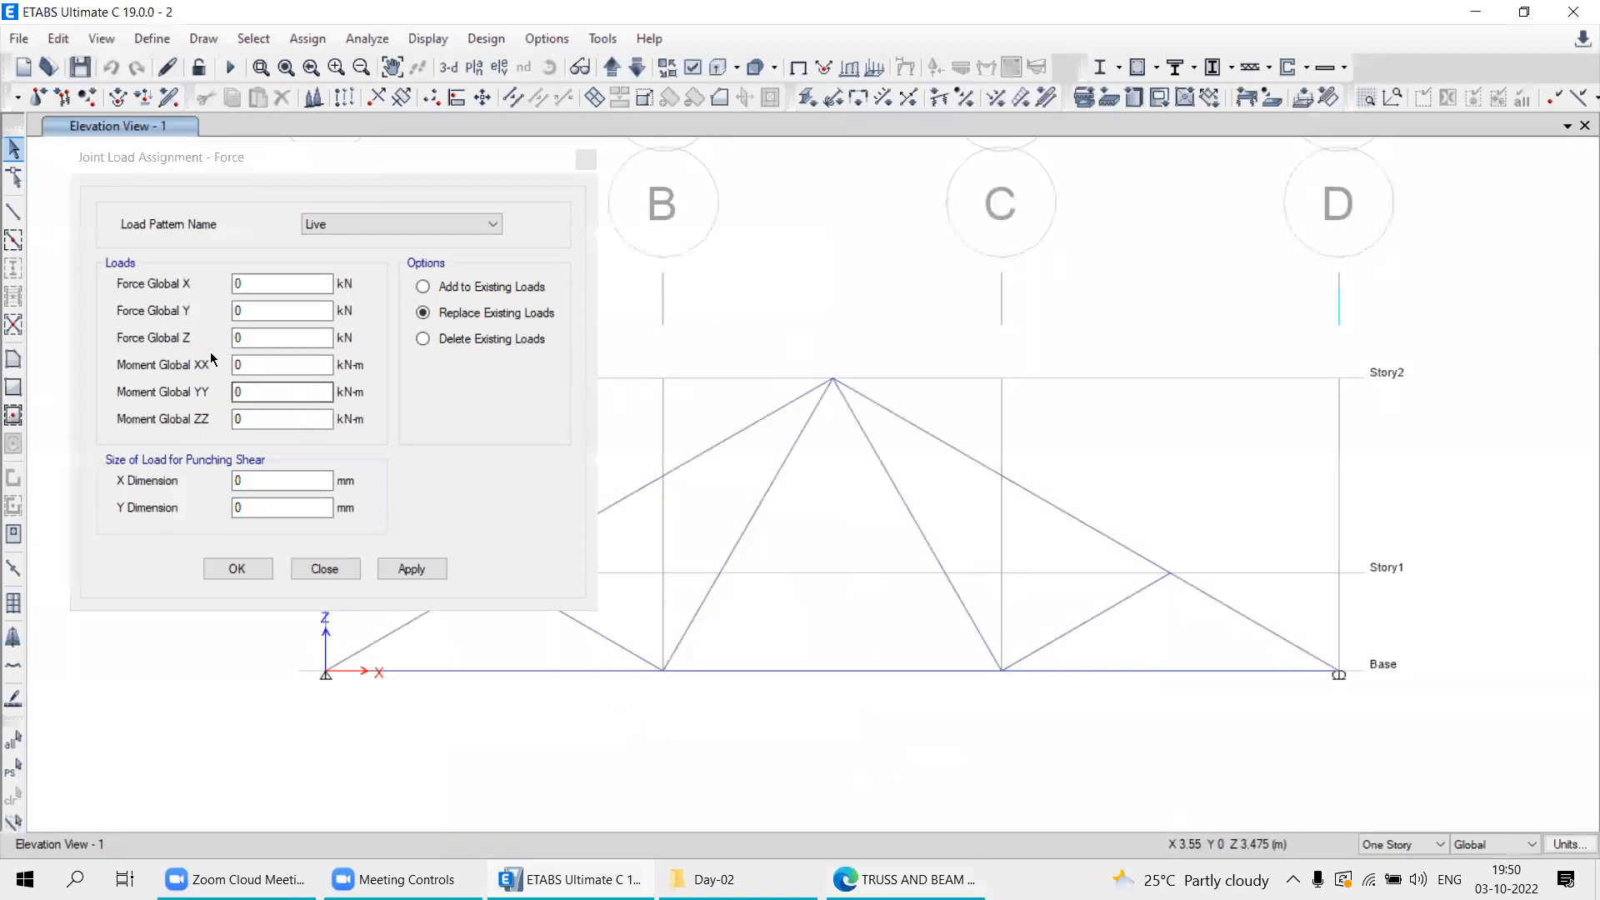
pyautogui.doubleClick(253, 339)
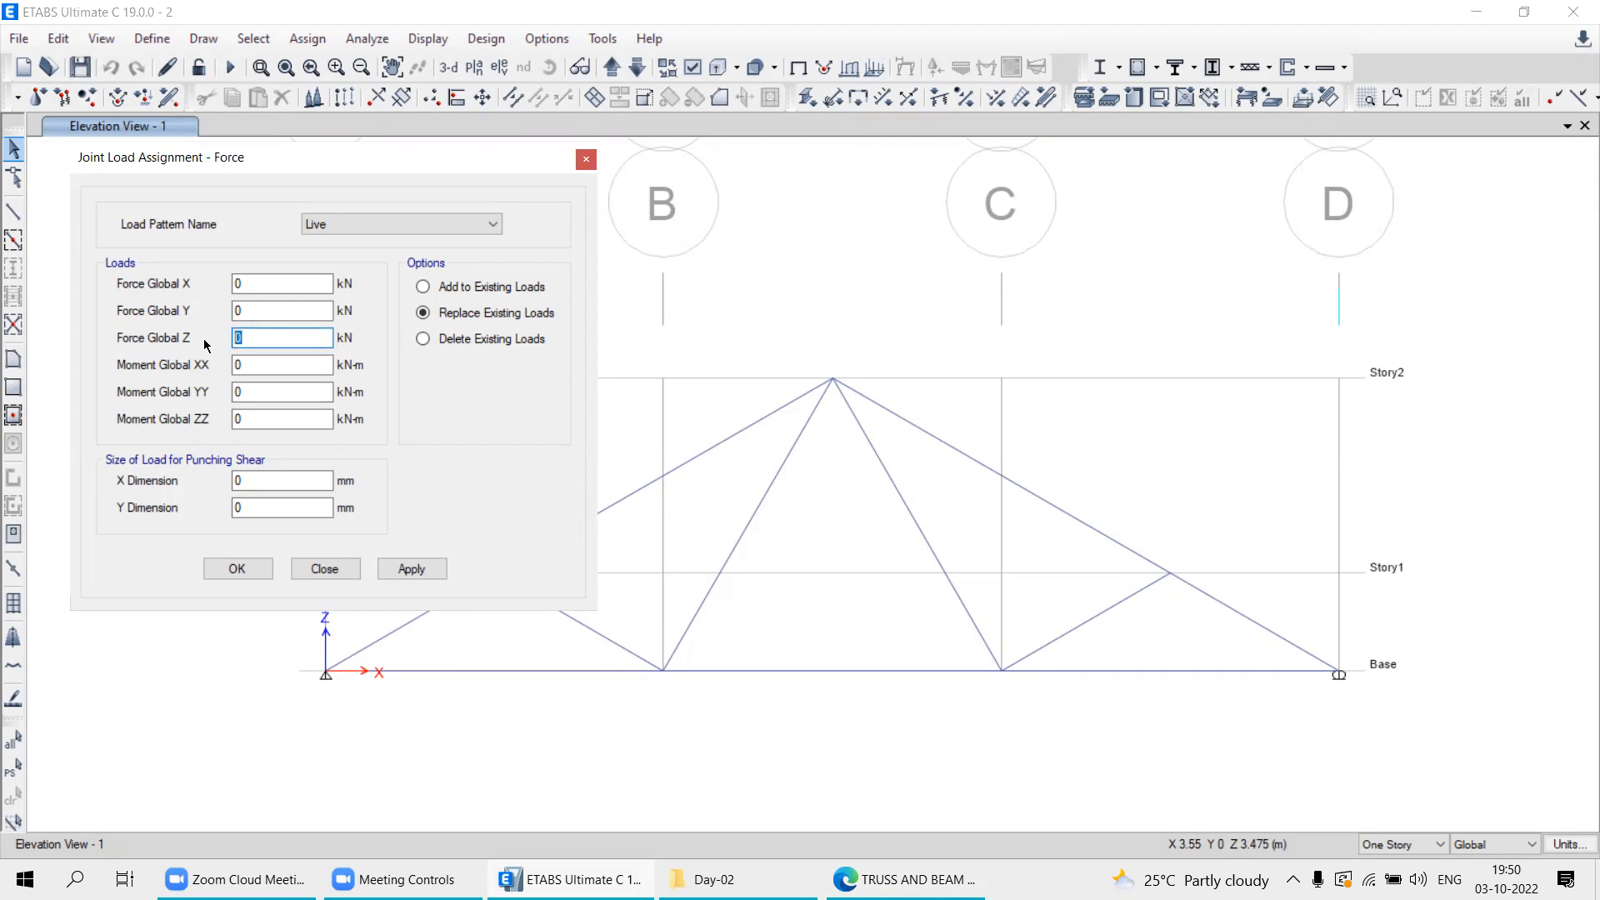
pyautogui.write('2')
pyautogui.moveTo(344, 154); pyautogui.dragTo(236, 57)
pyautogui.click(357, 468)
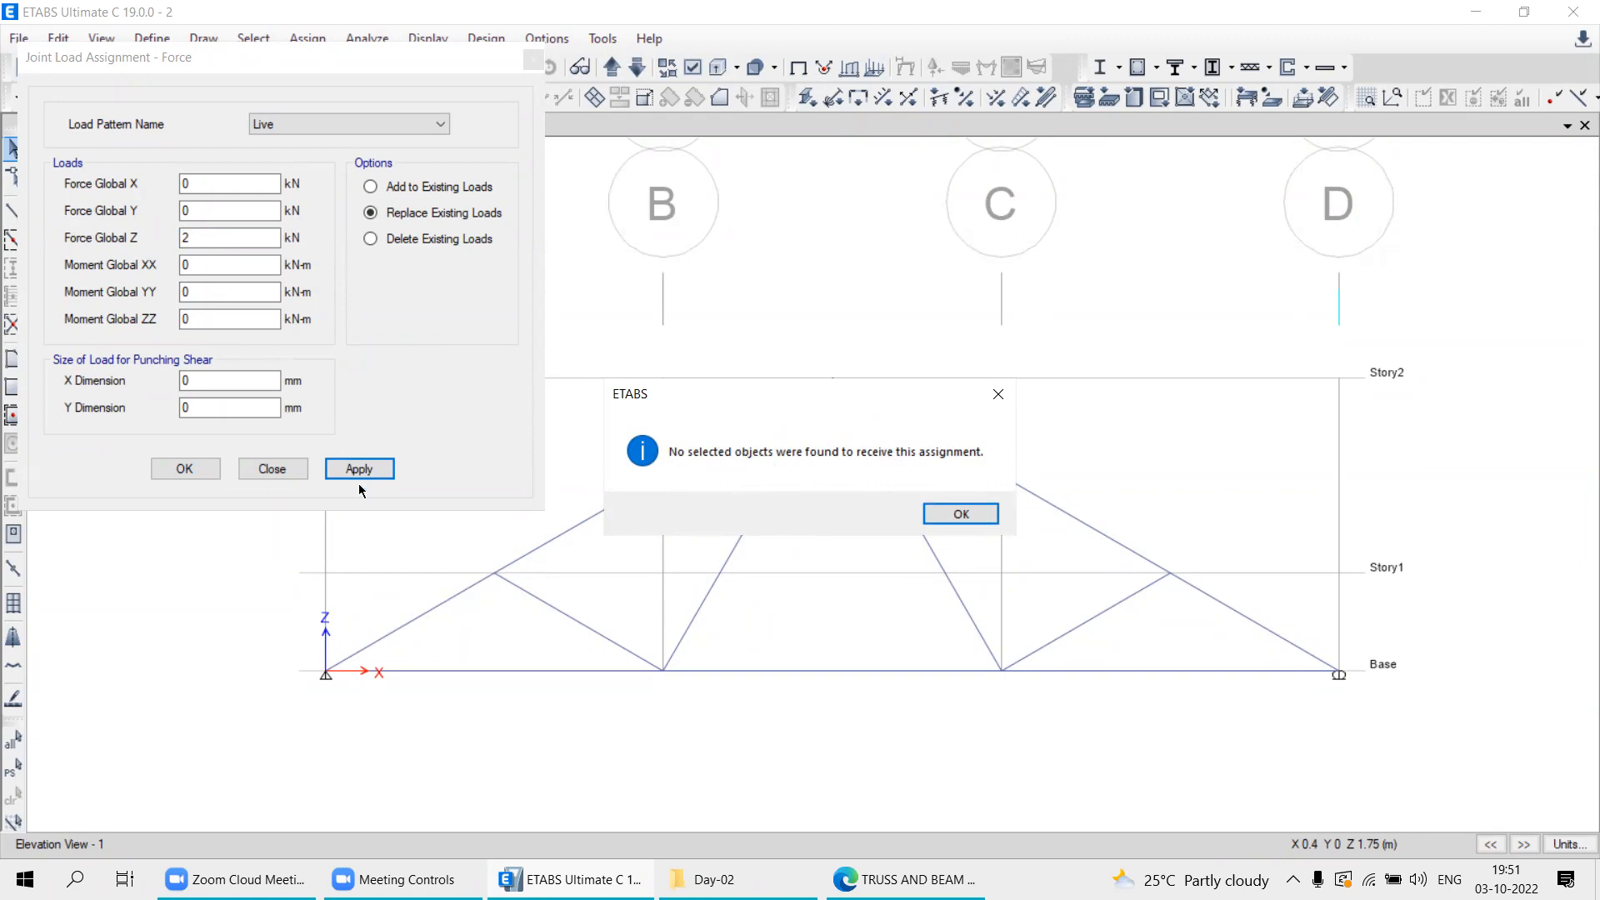
pyautogui.click(953, 518)
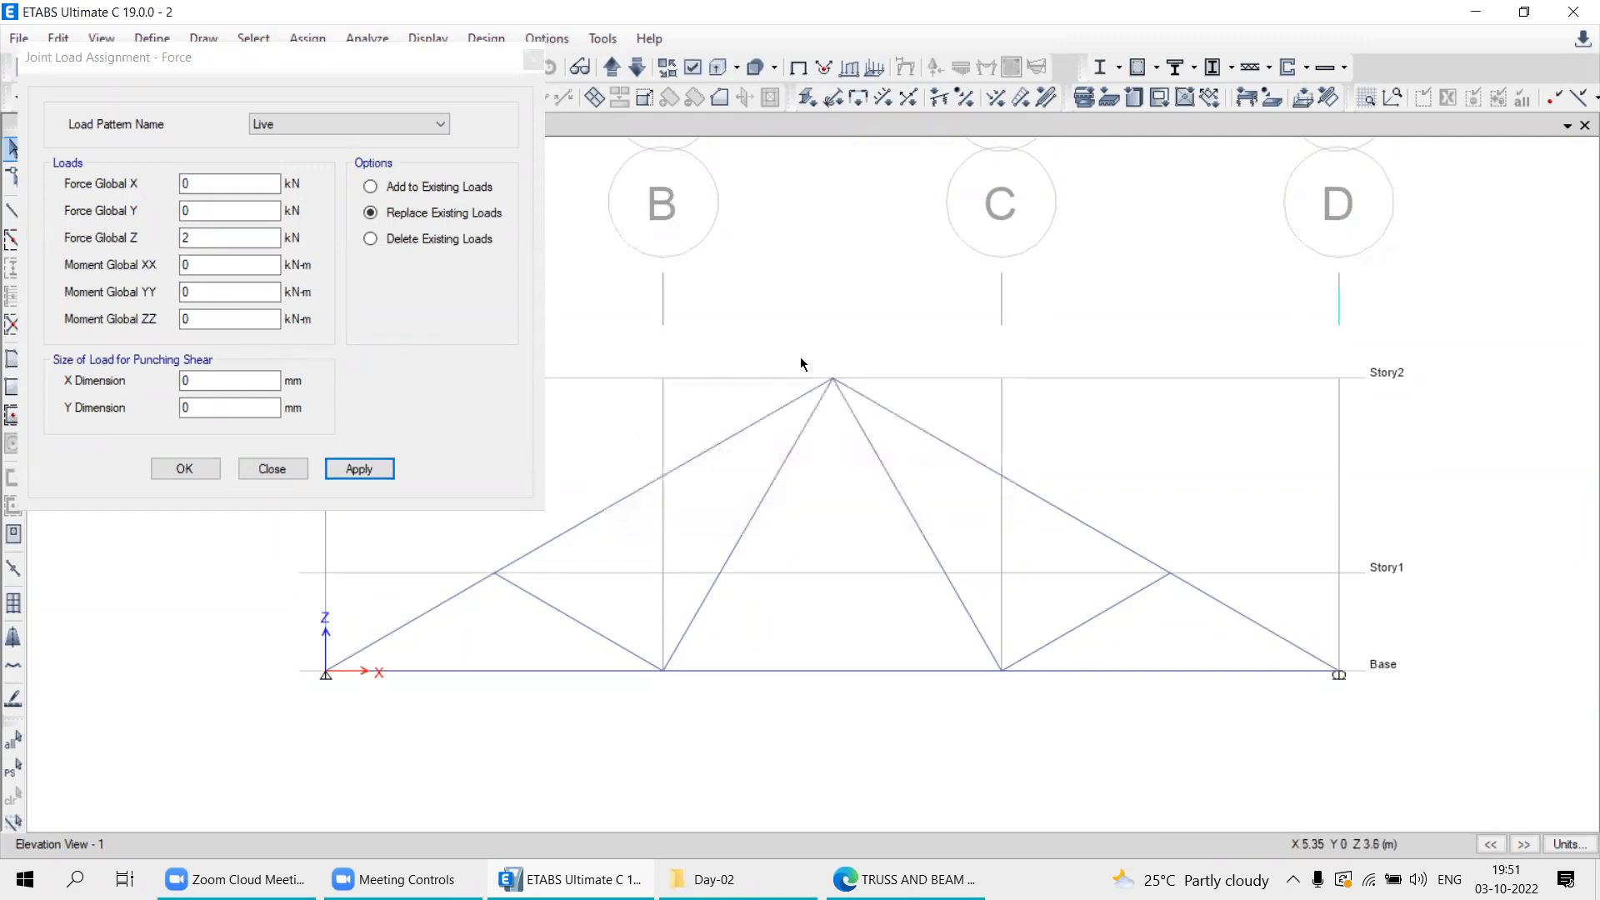
# Assign the 2 kN Global Z live force to the truss apex joint at Story2 and compare its direction with the PDF.
pyautogui.moveTo(775, 336); pyautogui.dragTo(917, 423)
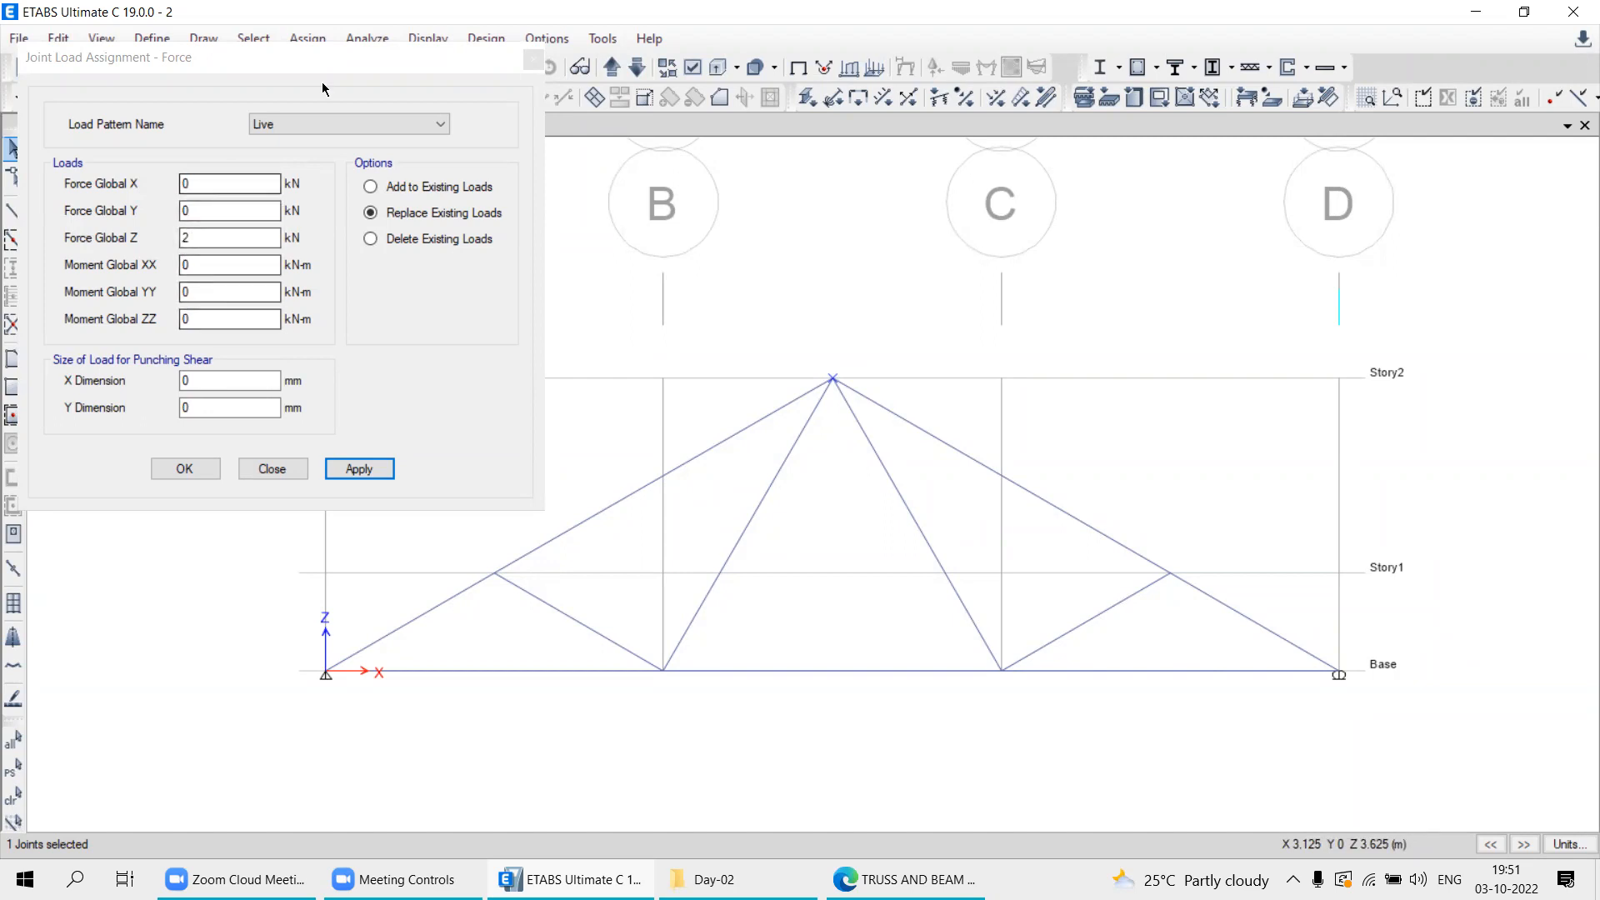
pyautogui.click(239, 67)
pyautogui.click(359, 469)
pyautogui.scroll(3, 818, 419)
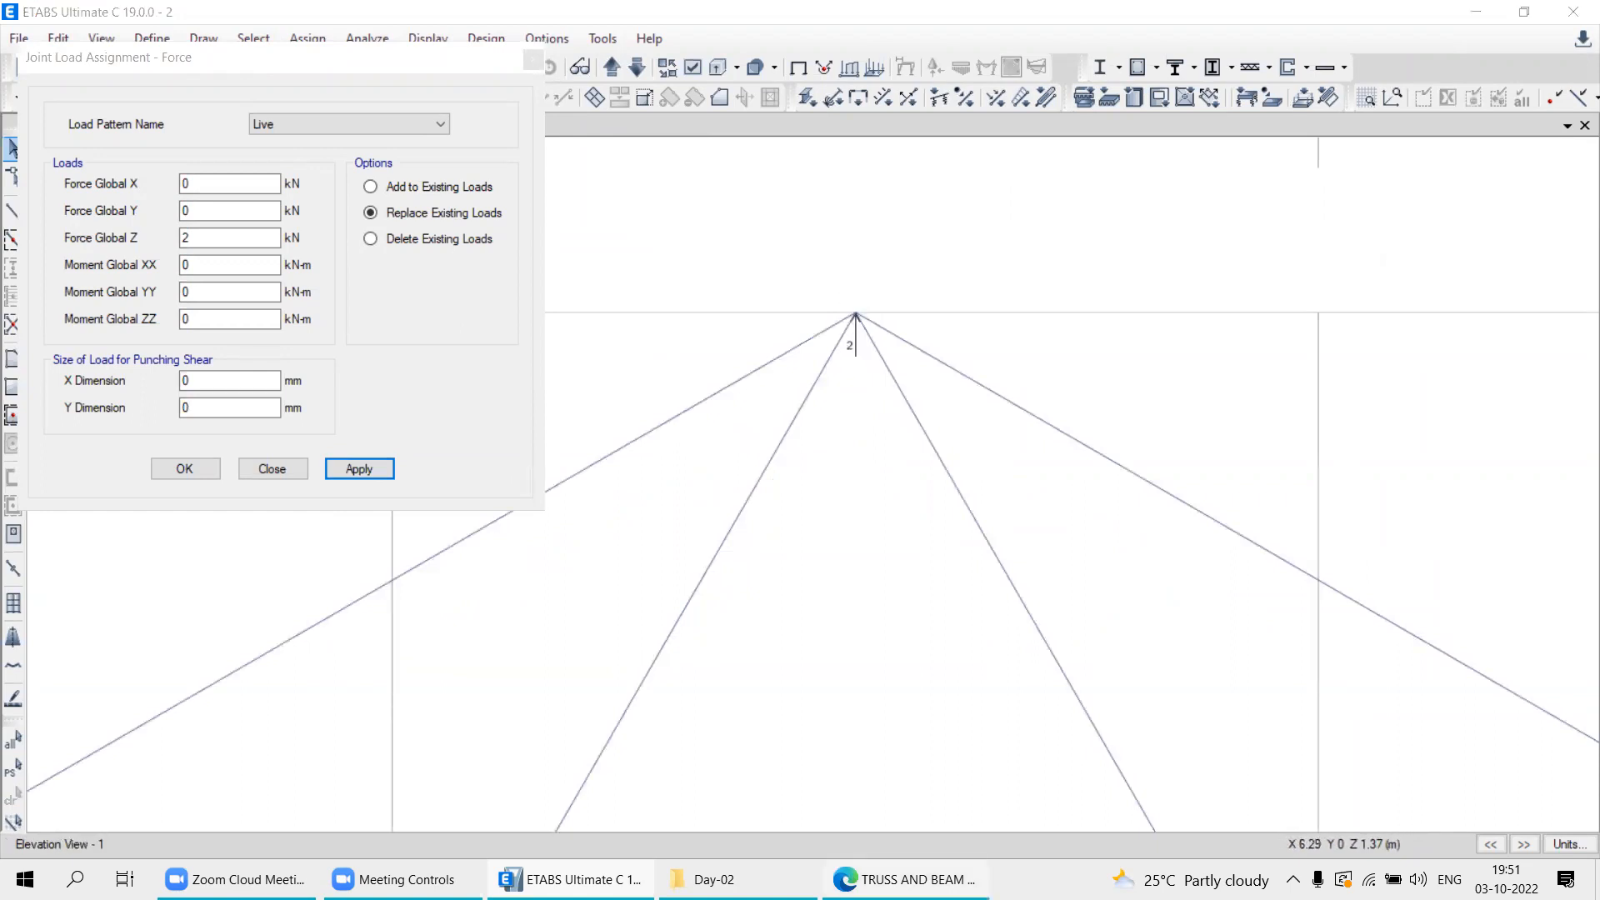
pyautogui.click(904, 879)
pyautogui.click(575, 879)
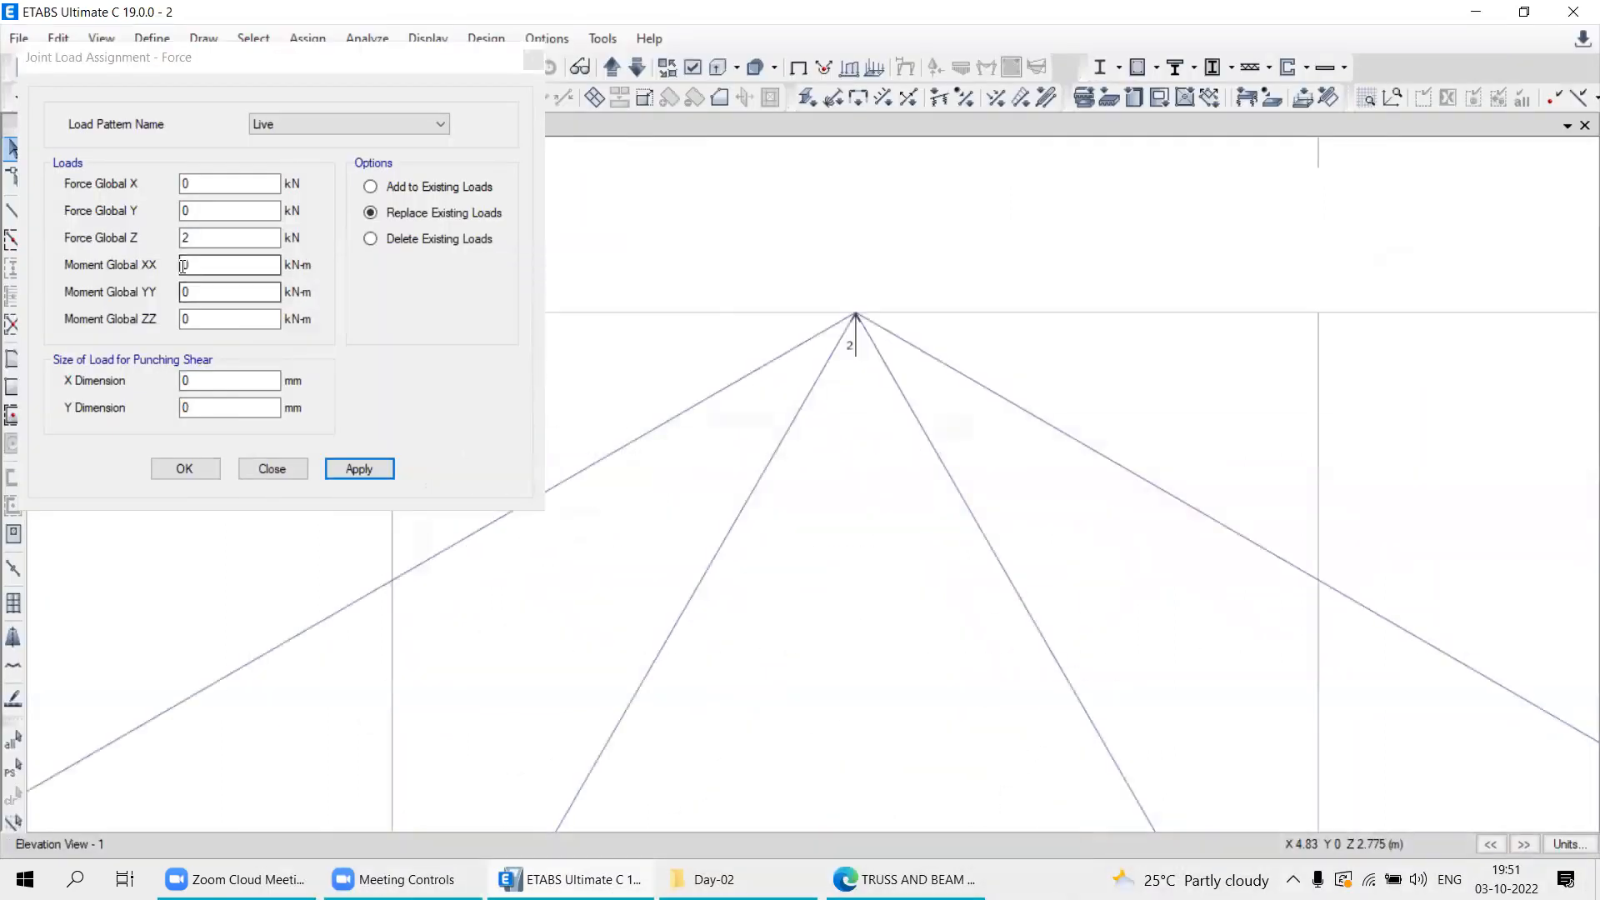
# Replace the apex joint's existing live load with a Global Z force of -2 kN.
pyautogui.click(194, 238)
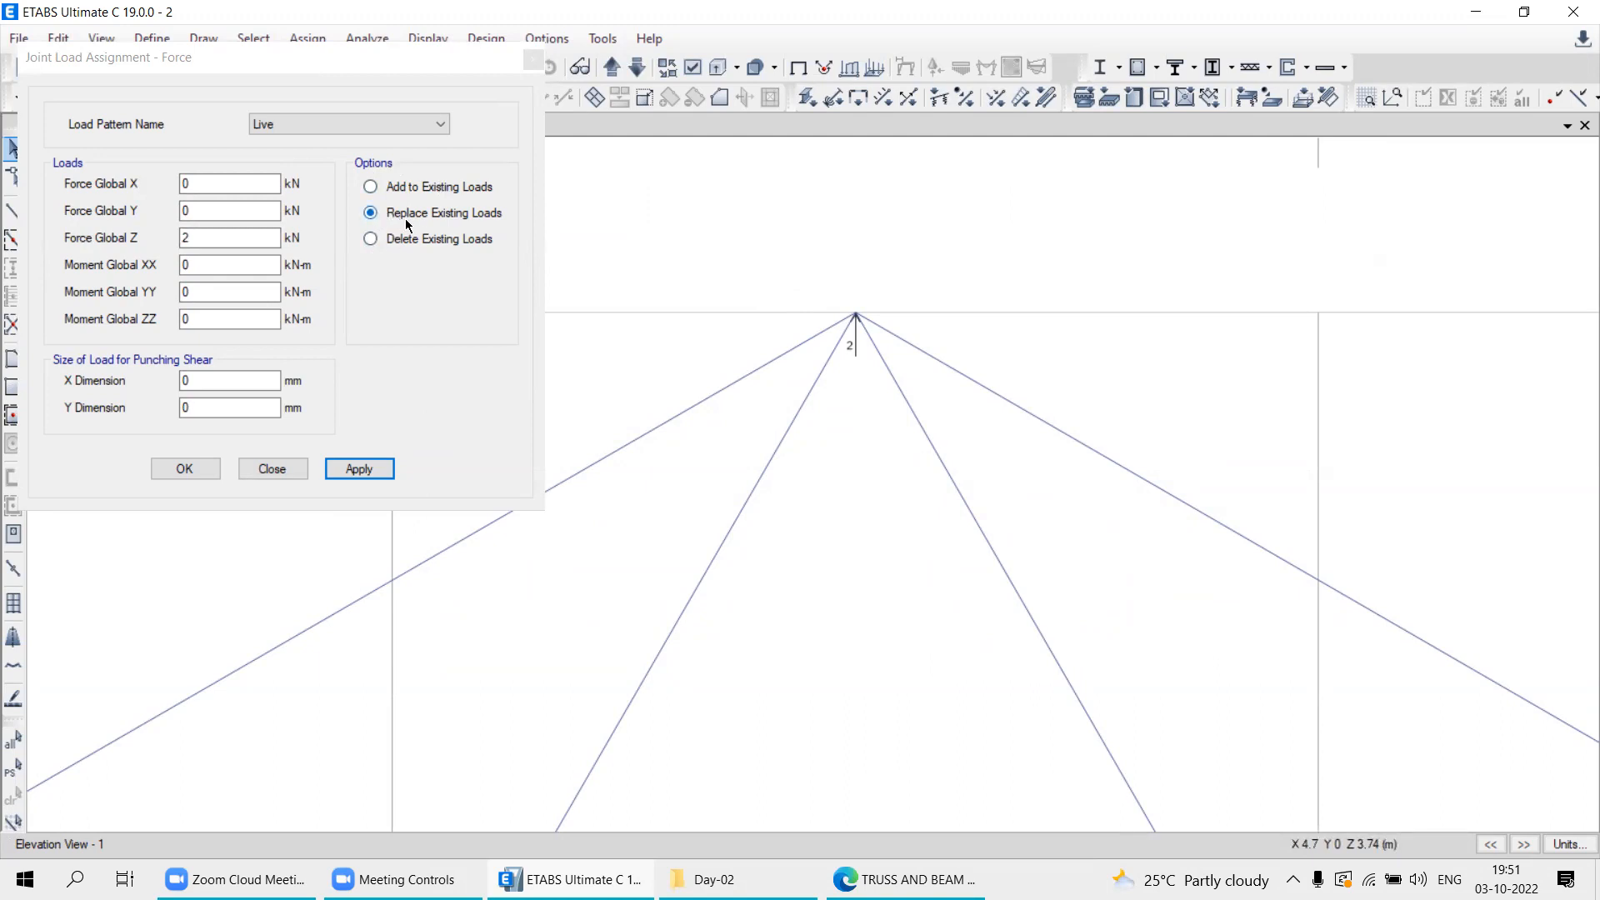
pyautogui.moveTo(786, 256); pyautogui.dragTo(950, 375)
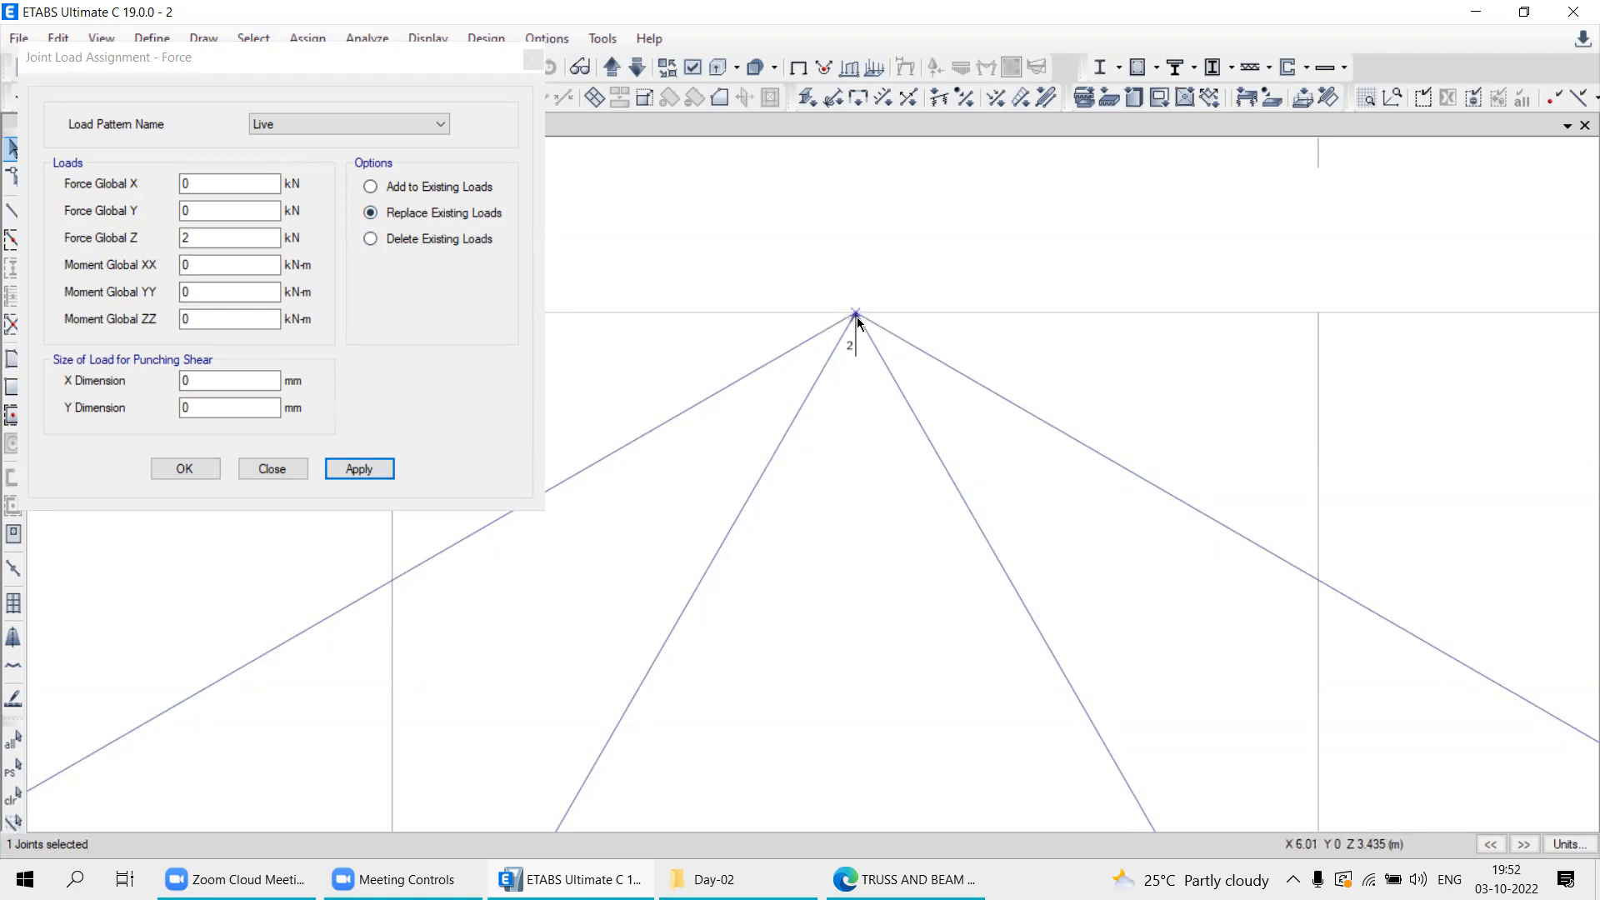
pyautogui.click(219, 244)
pyautogui.click(223, 241)
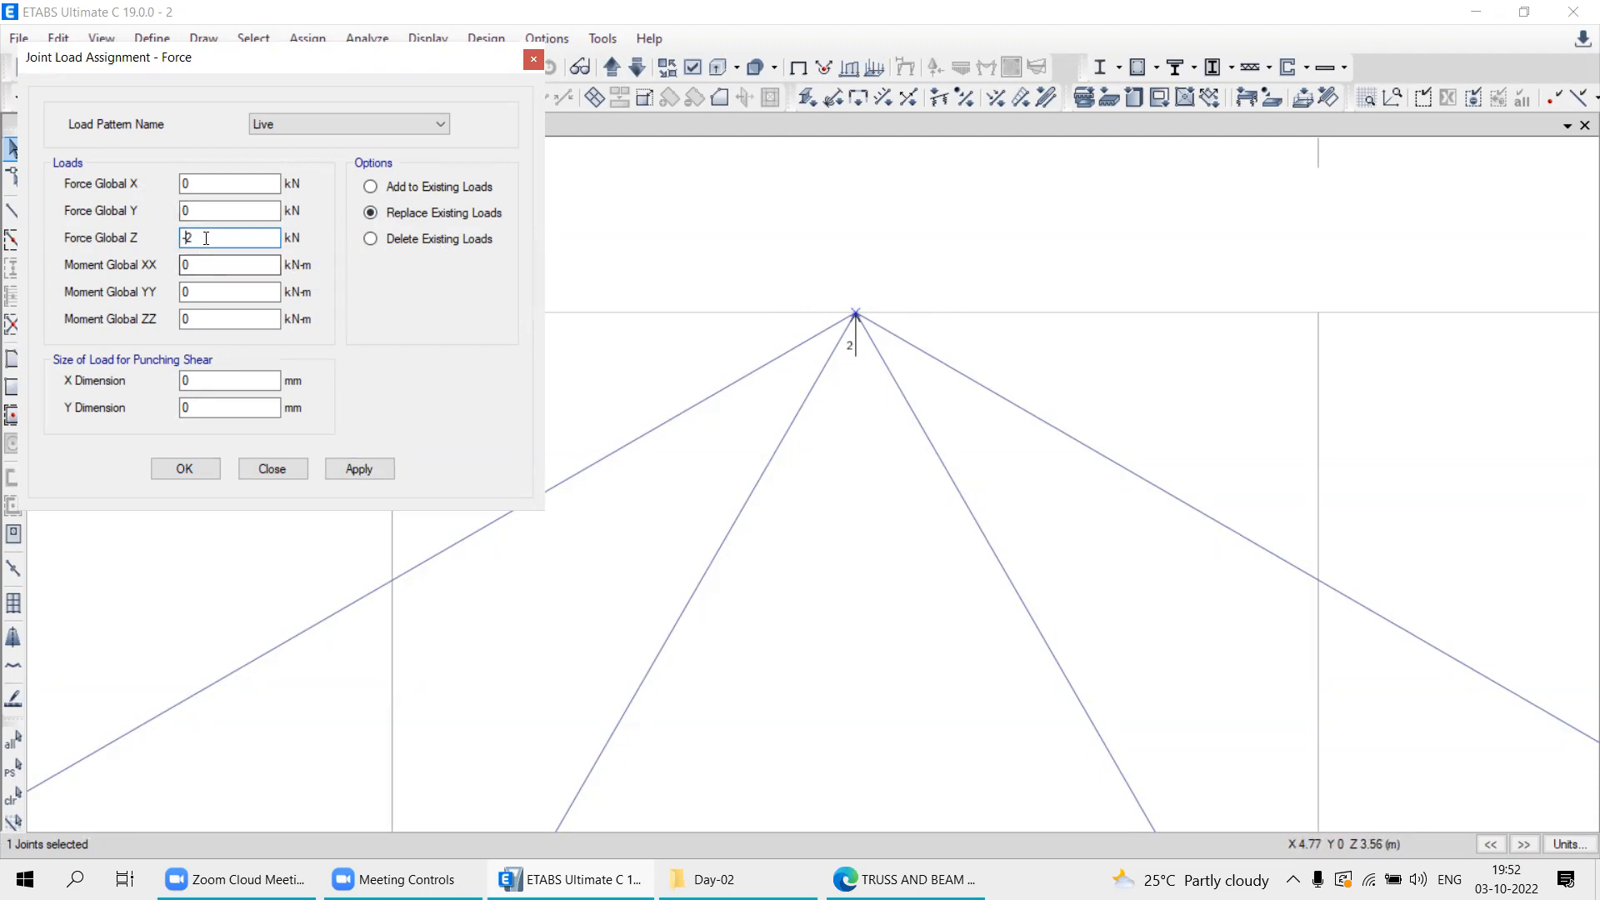
pyautogui.click(357, 469)
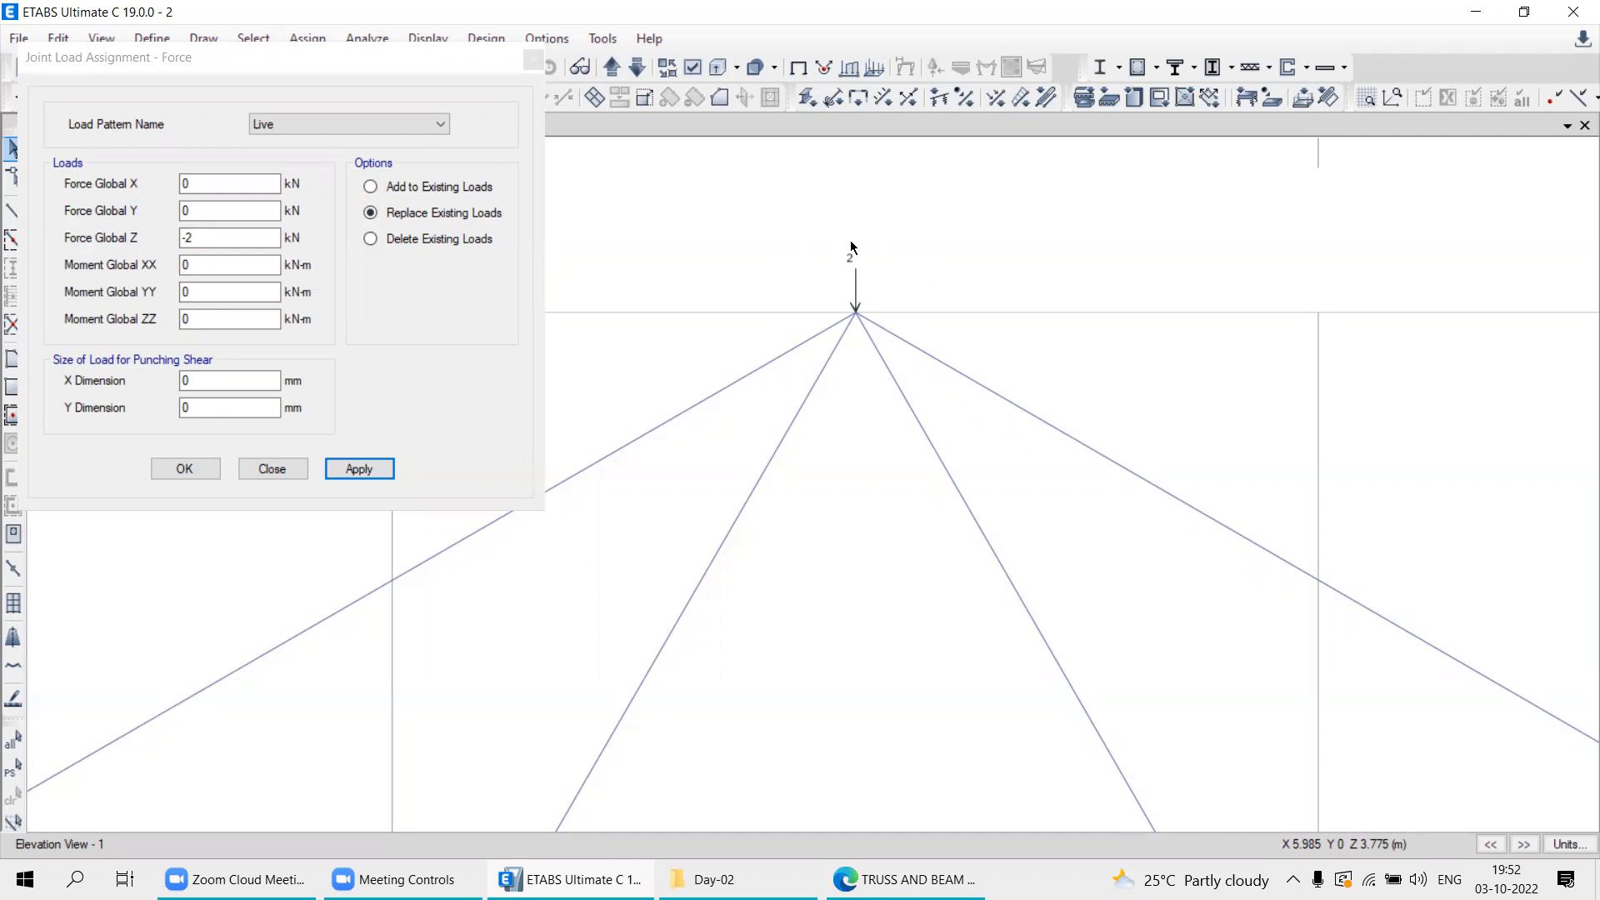
# Add a Global Z force of -3 kN to the apex joint's existing live load.
pyautogui.click(187, 236)
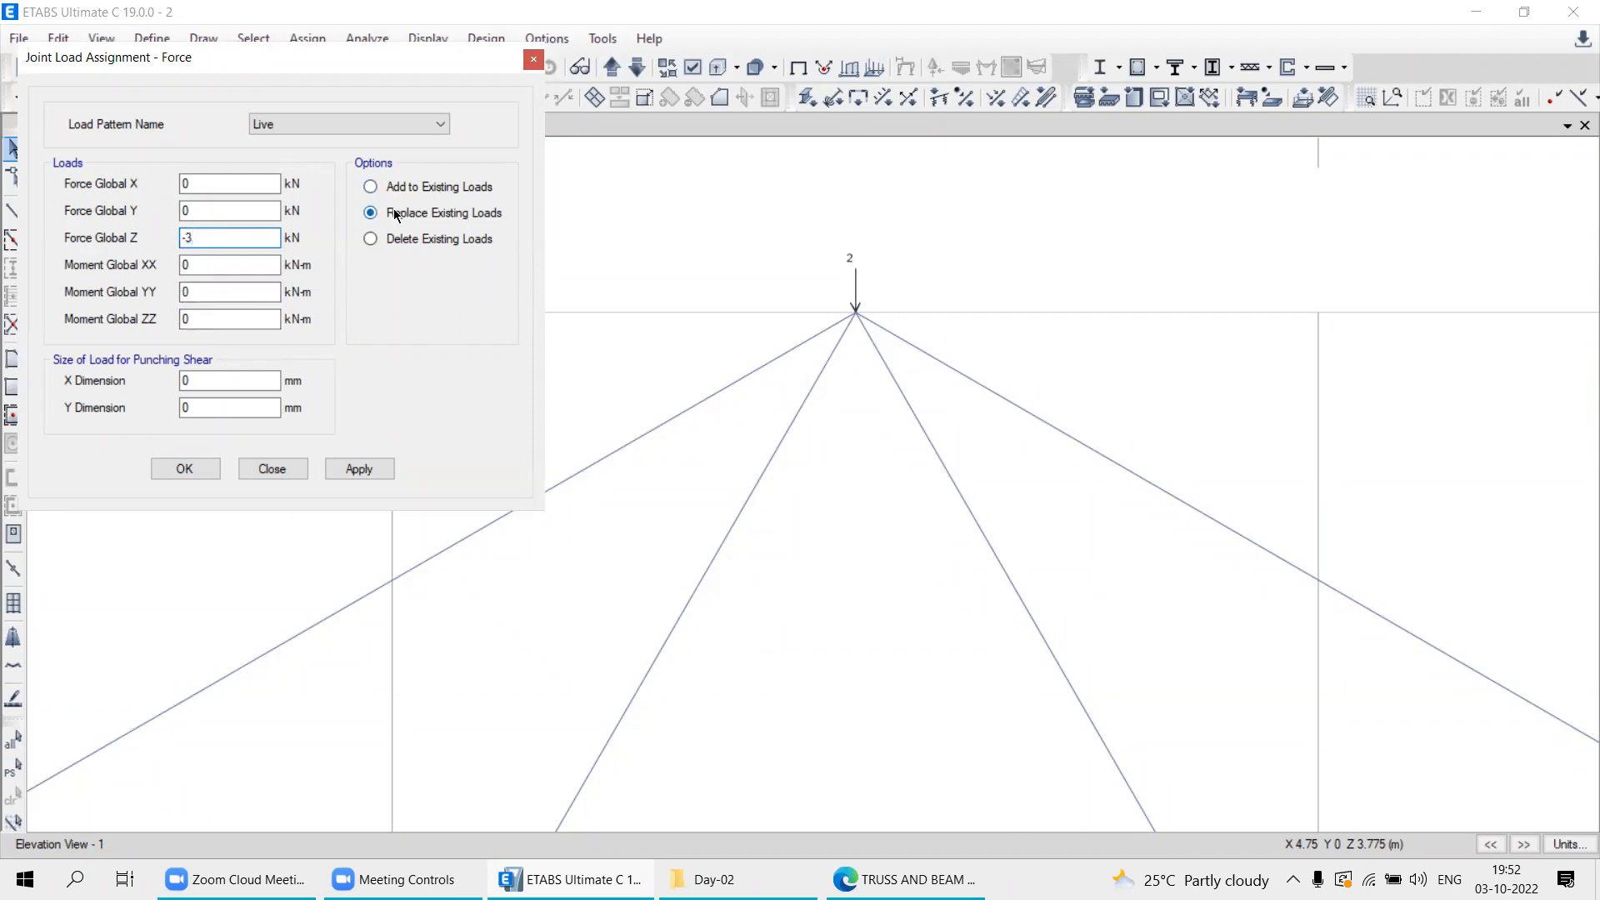
pyautogui.moveTo(789, 267); pyautogui.dragTo(952, 369)
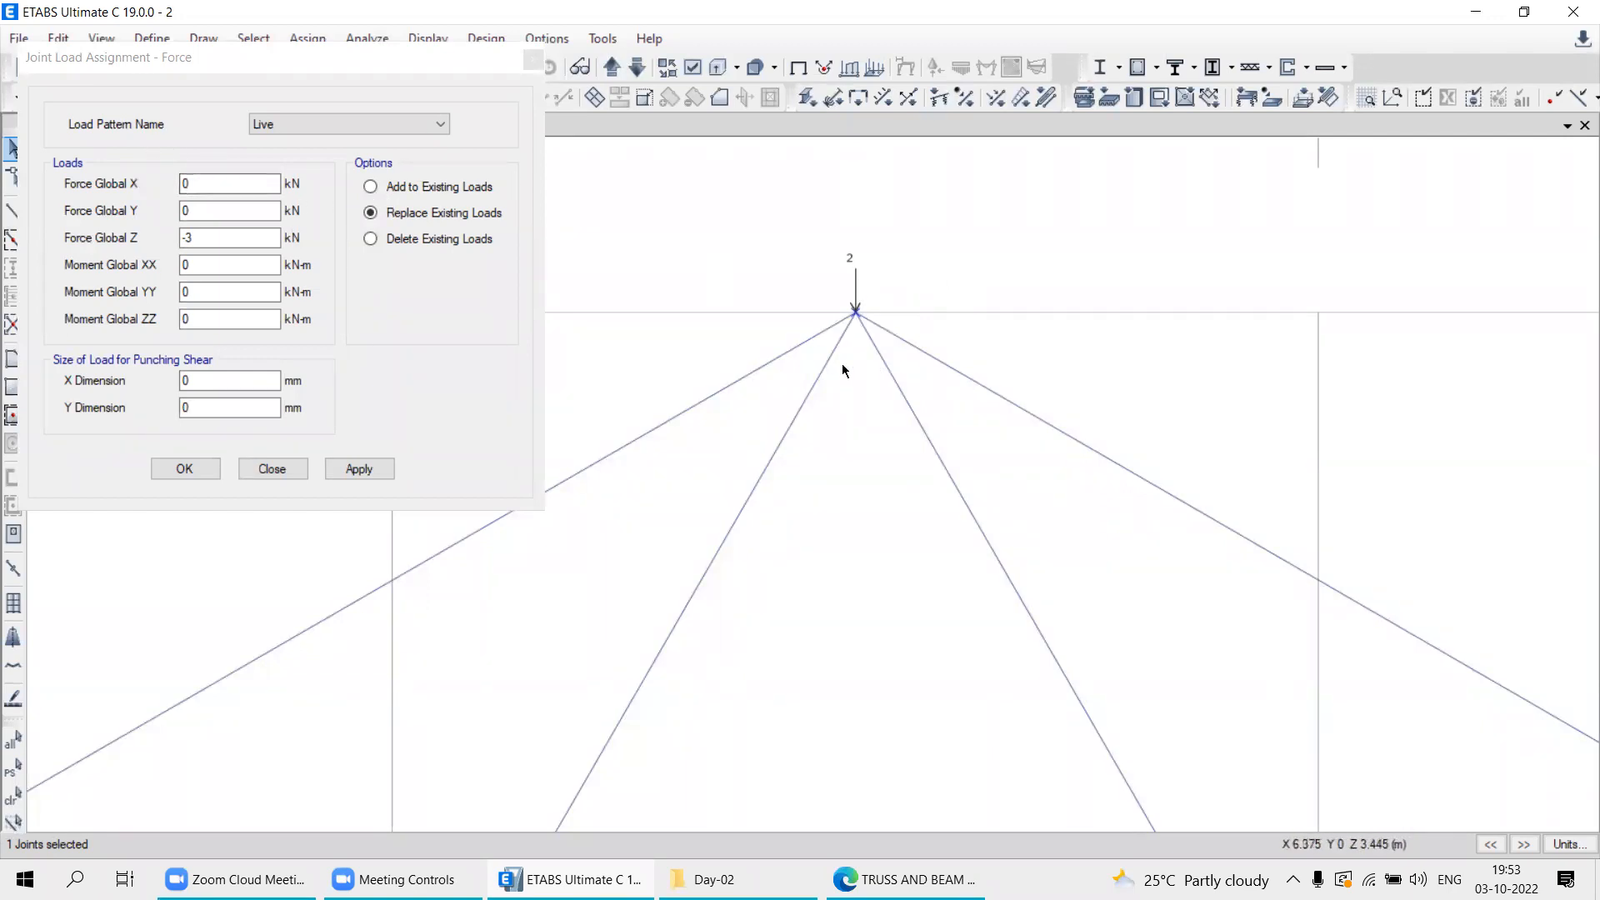
pyautogui.click(381, 192)
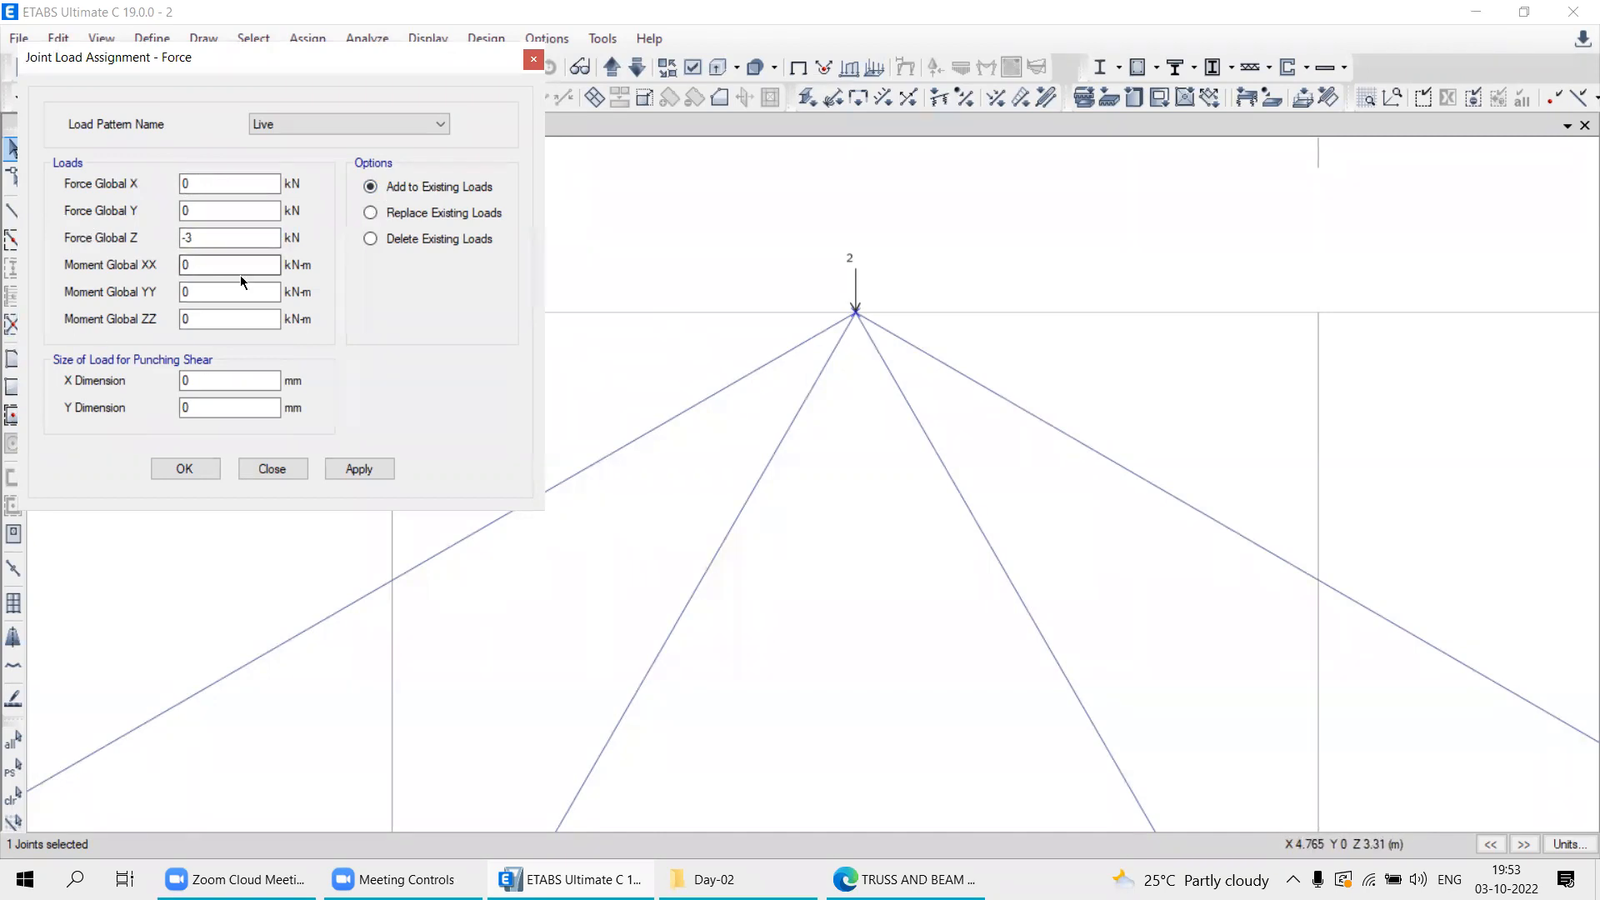
pyautogui.click(182, 239)
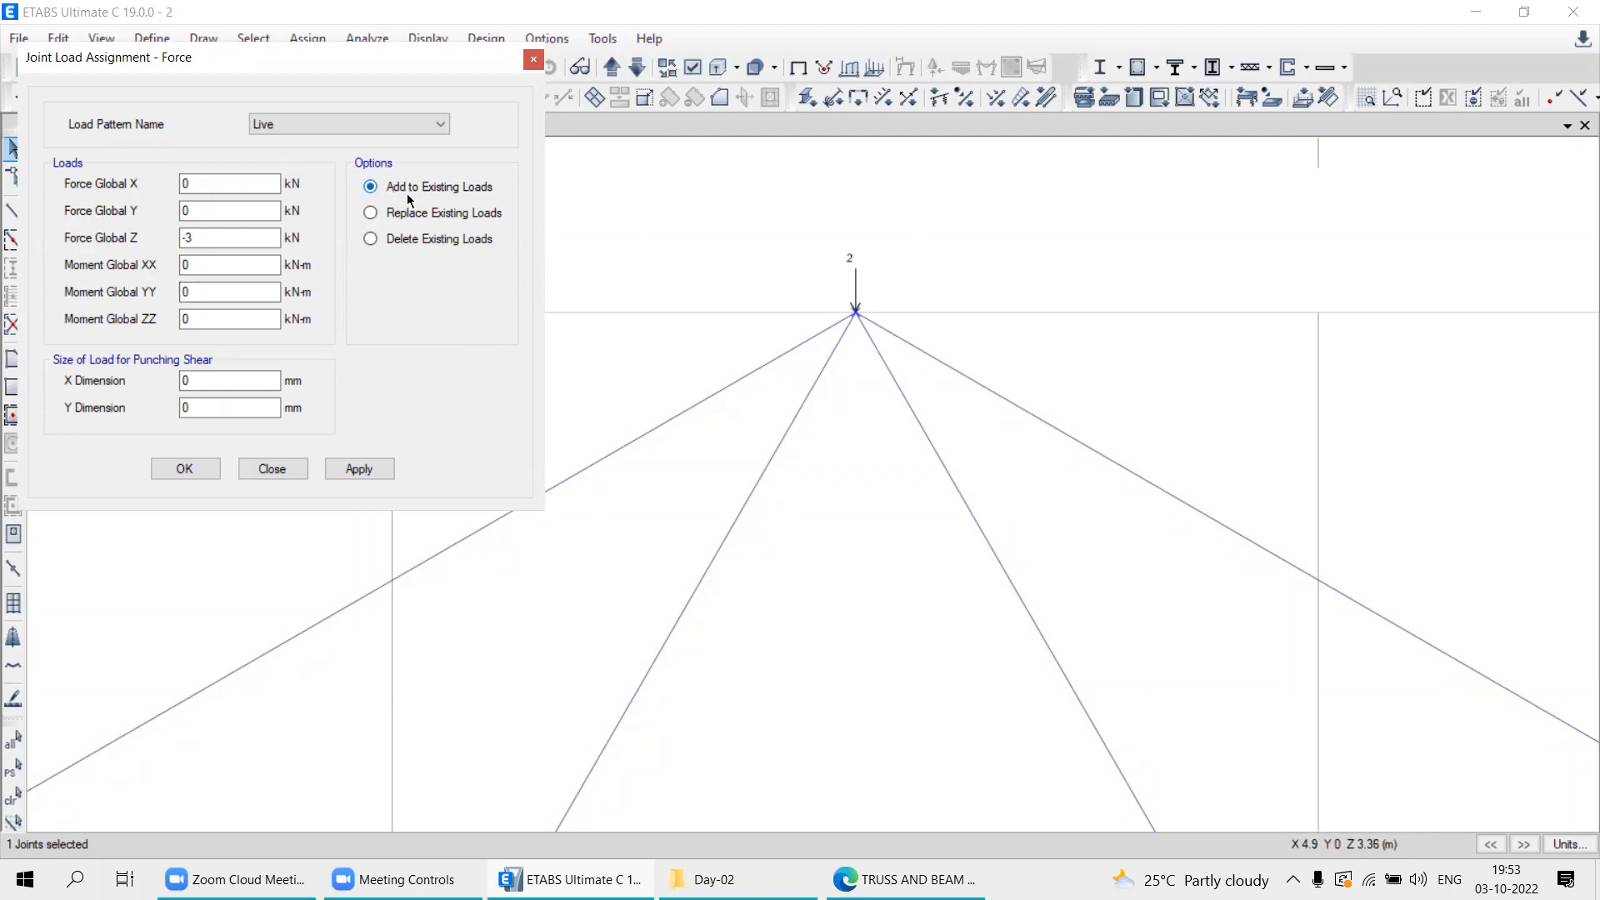
pyautogui.click(360, 471)
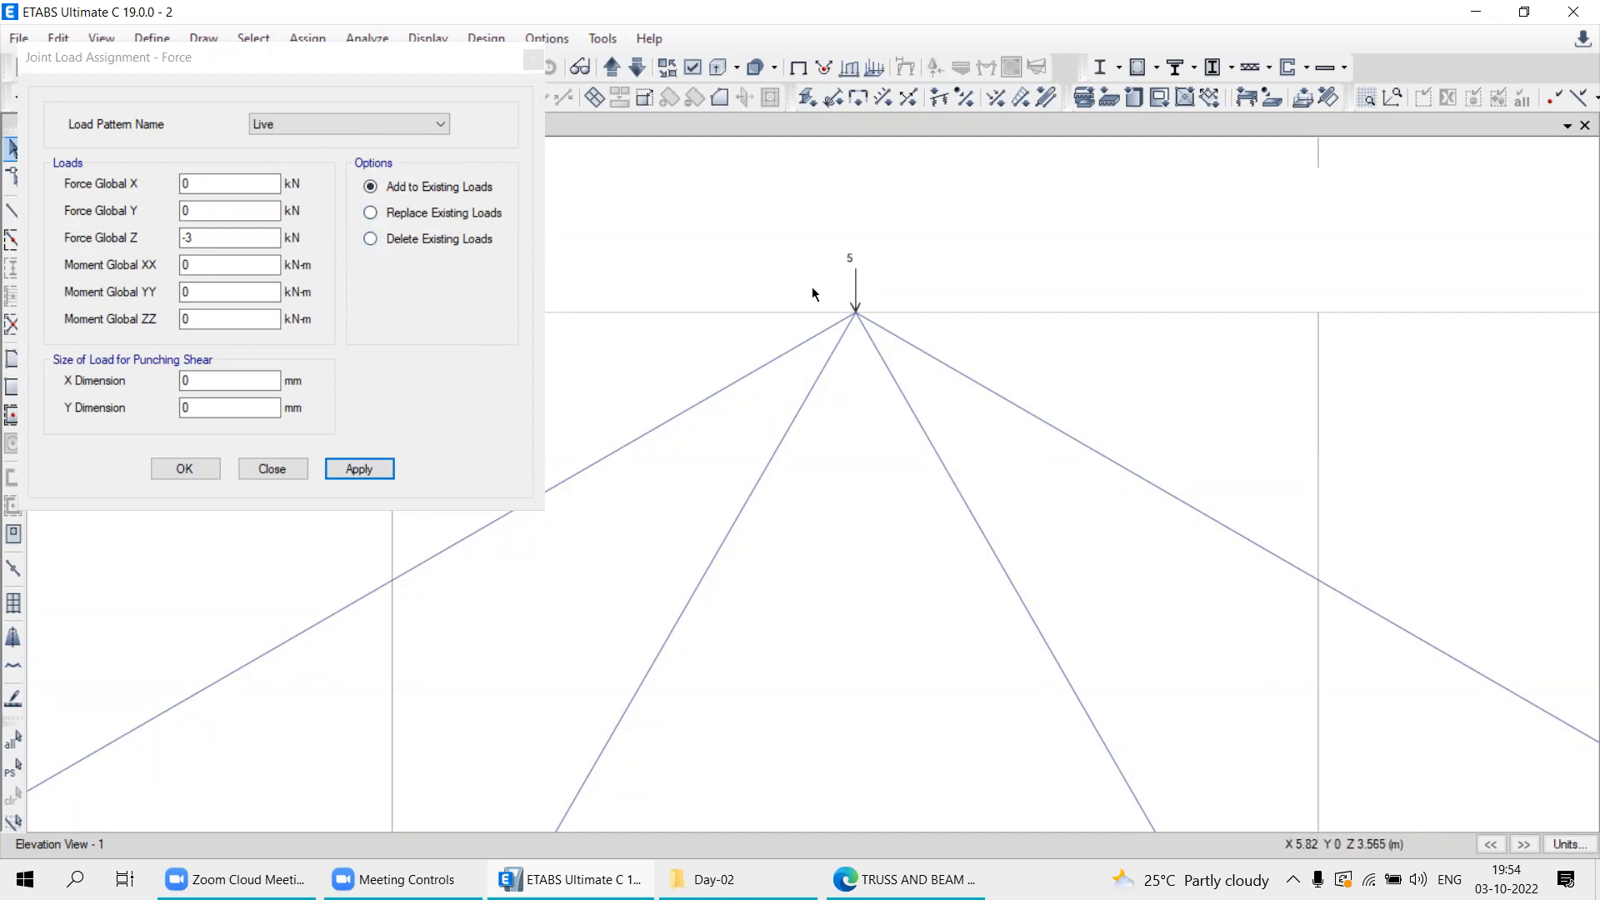
# Delete all existing live joint loads from the truss apex joint.
pyautogui.moveTo(895, 346); pyautogui.dragTo(899, 352)
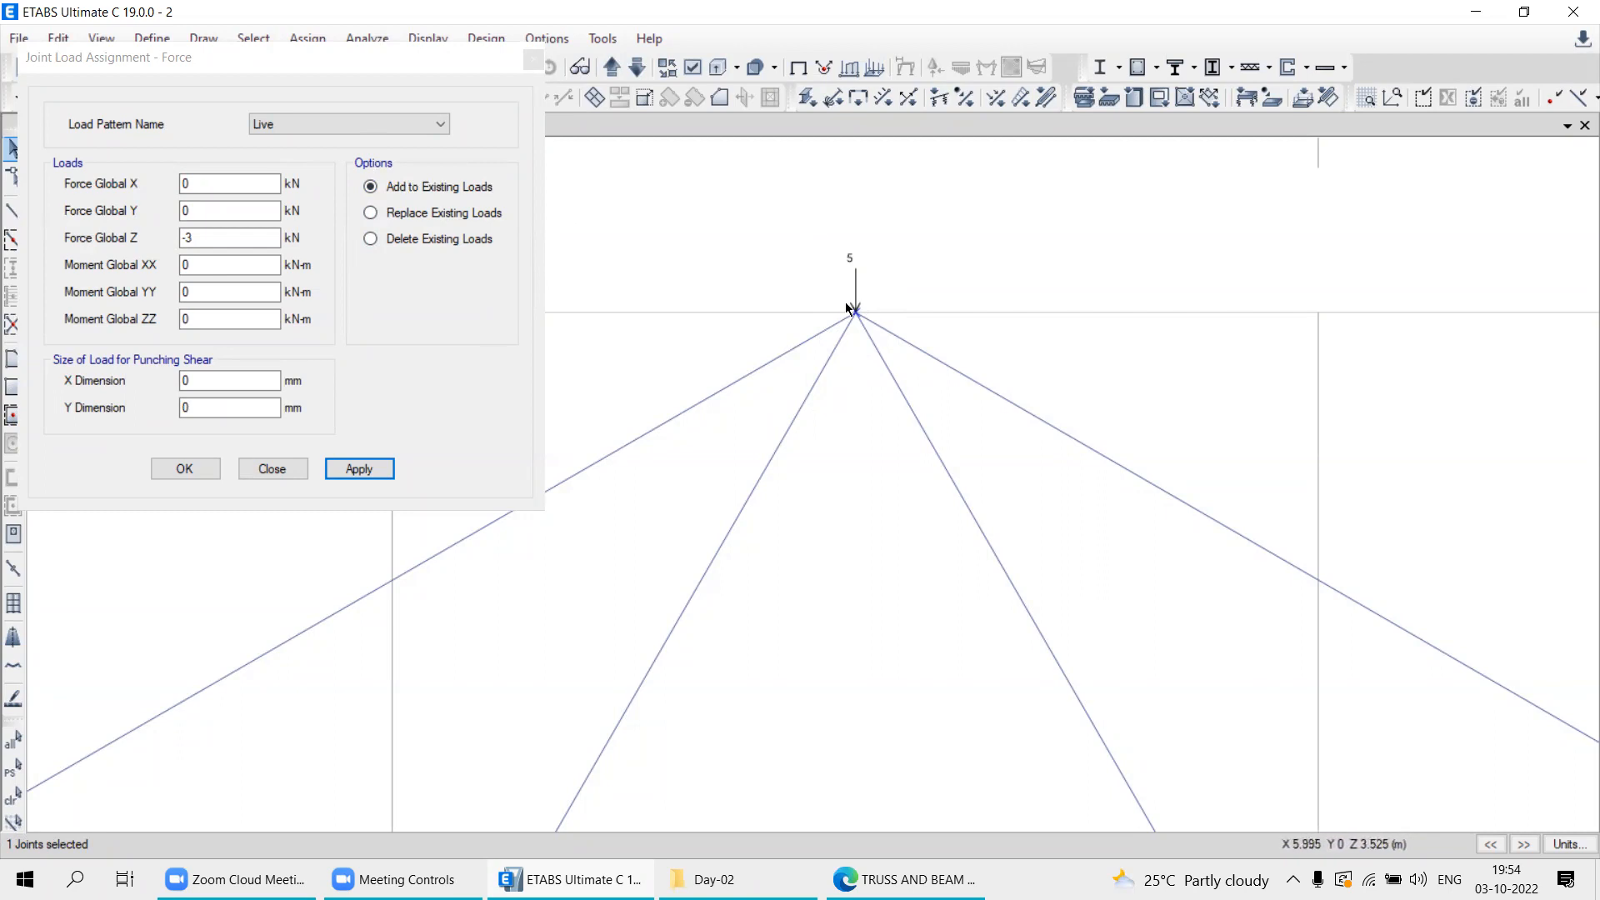
pyautogui.click(371, 240)
pyautogui.click(356, 469)
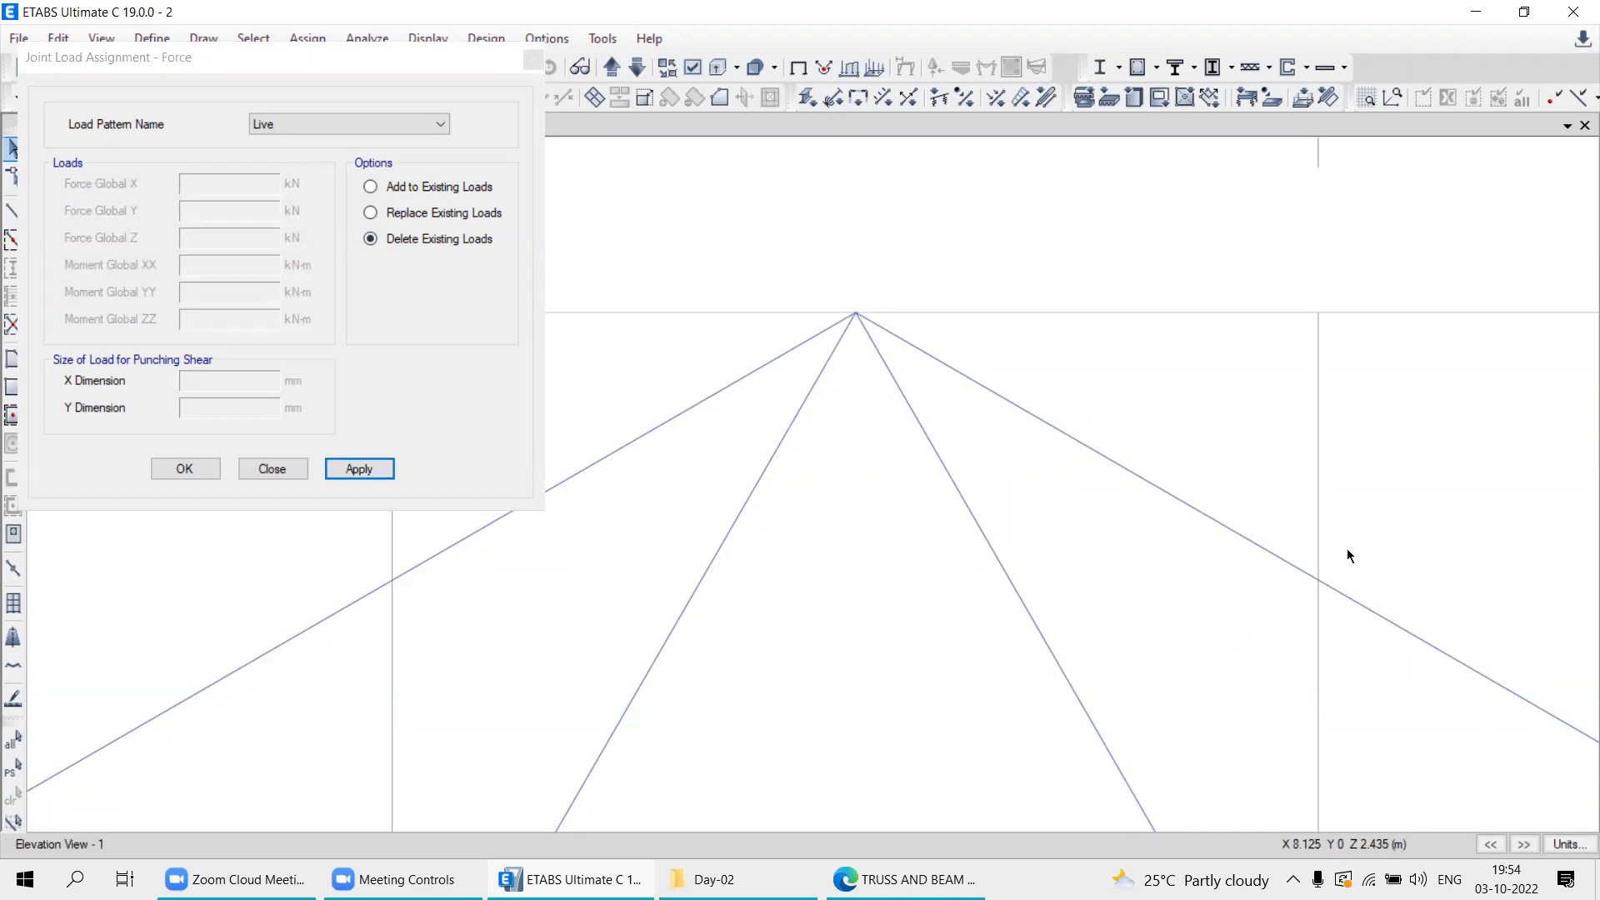
# Assign a Global Z live force of -2 kN to the apex joint, using the option to replace existing loads.
pyautogui.click(371, 214)
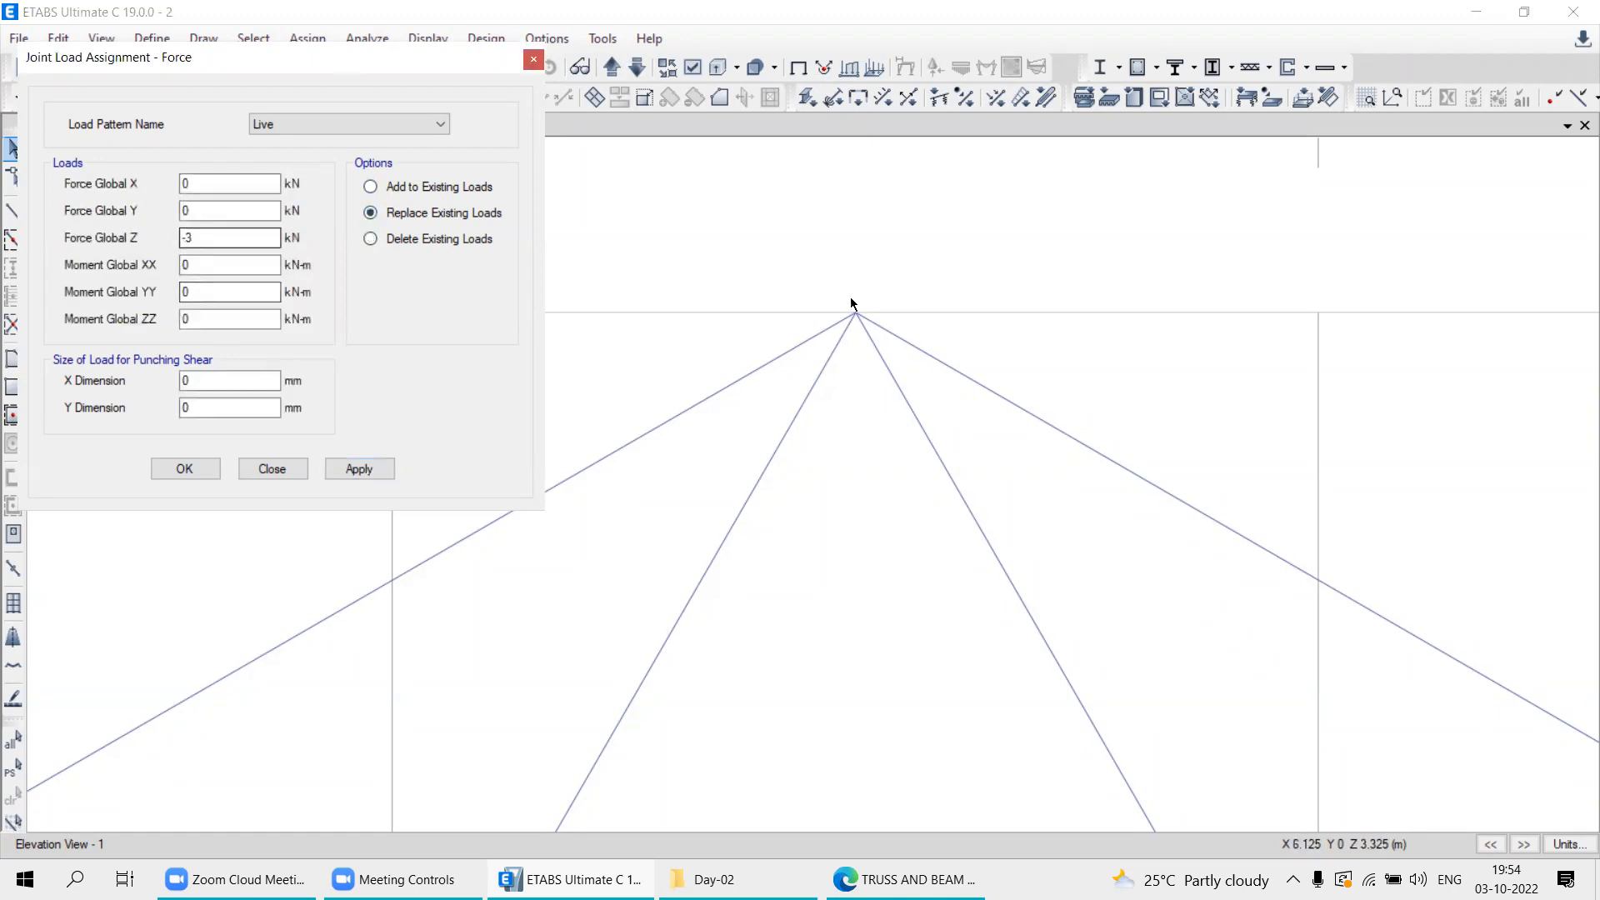
pyautogui.moveTo(759, 241); pyautogui.dragTo(1060, 429)
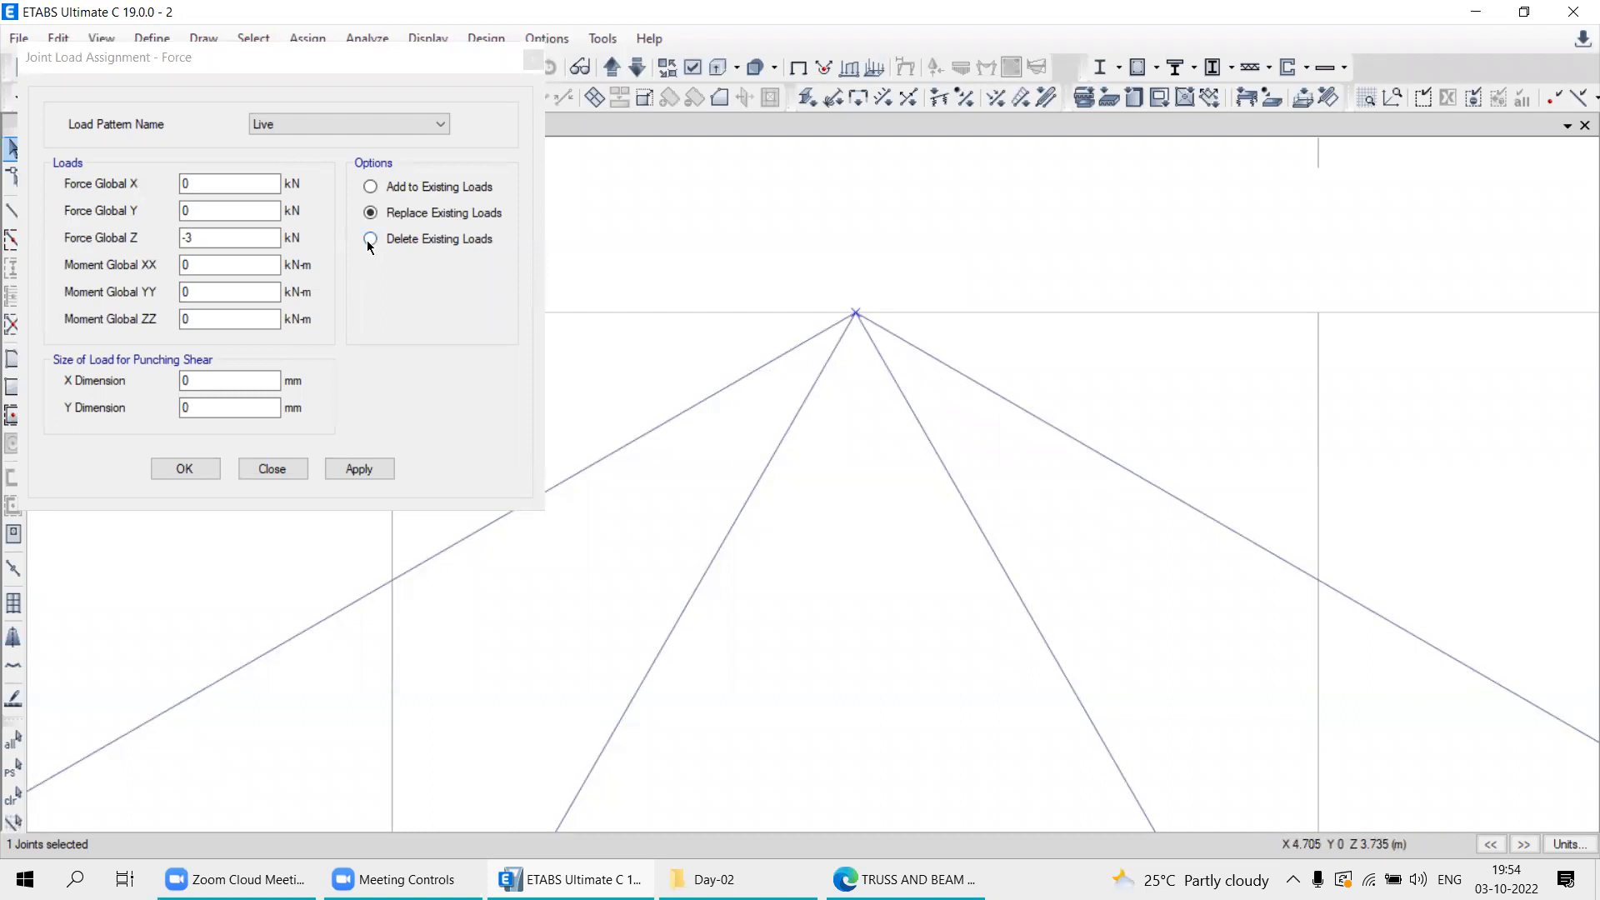
pyautogui.click(198, 236)
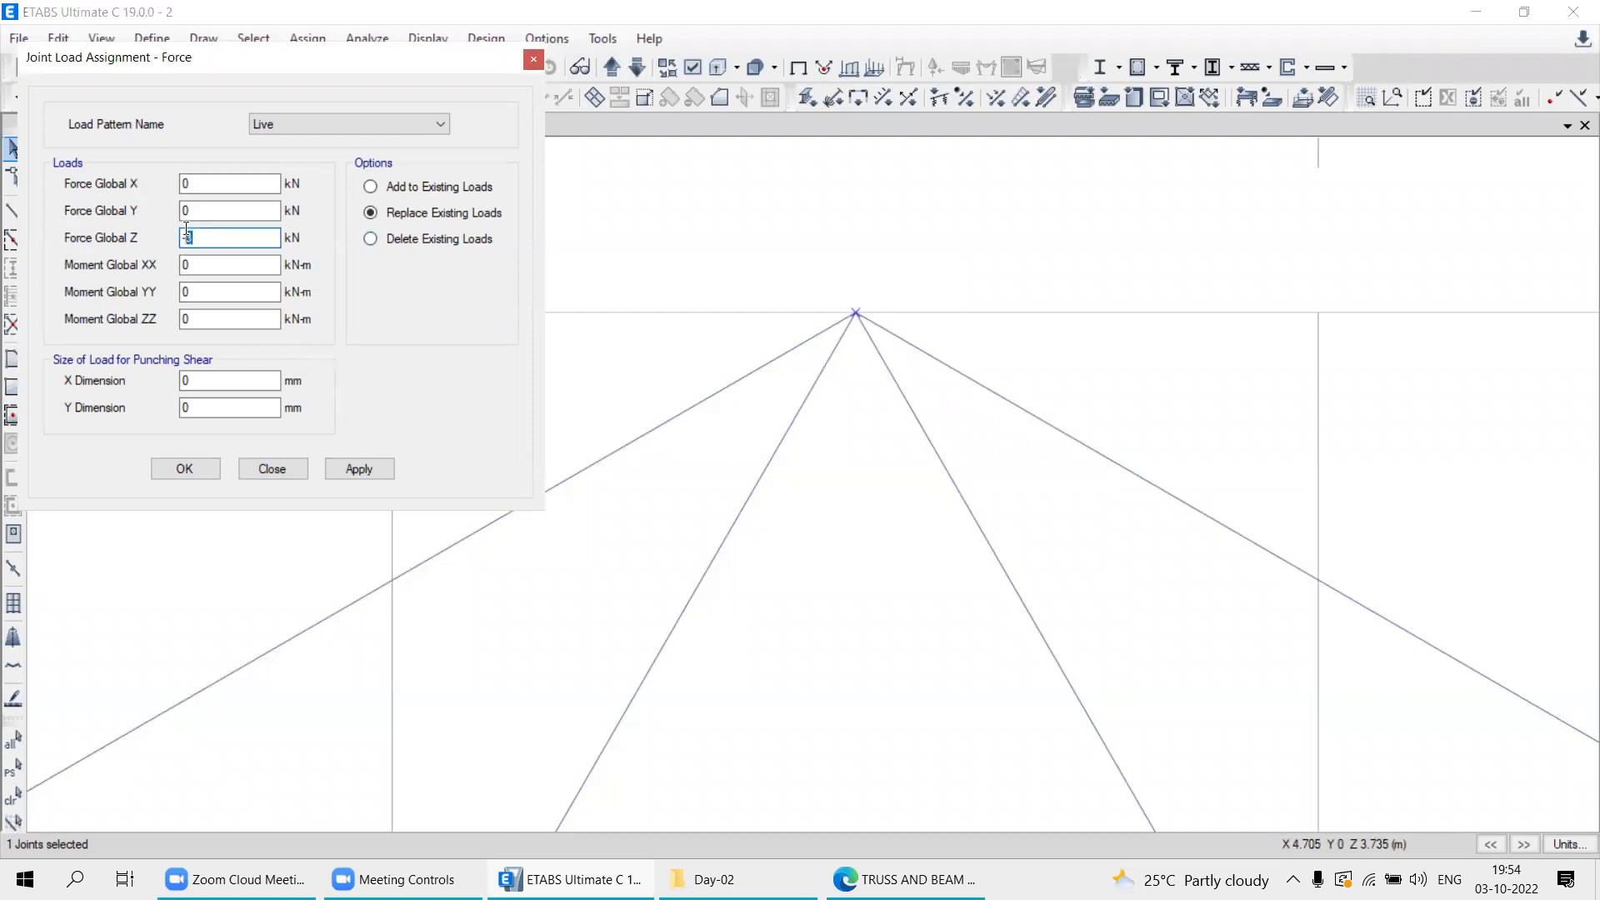
pyautogui.write('2')
pyautogui.click(359, 469)
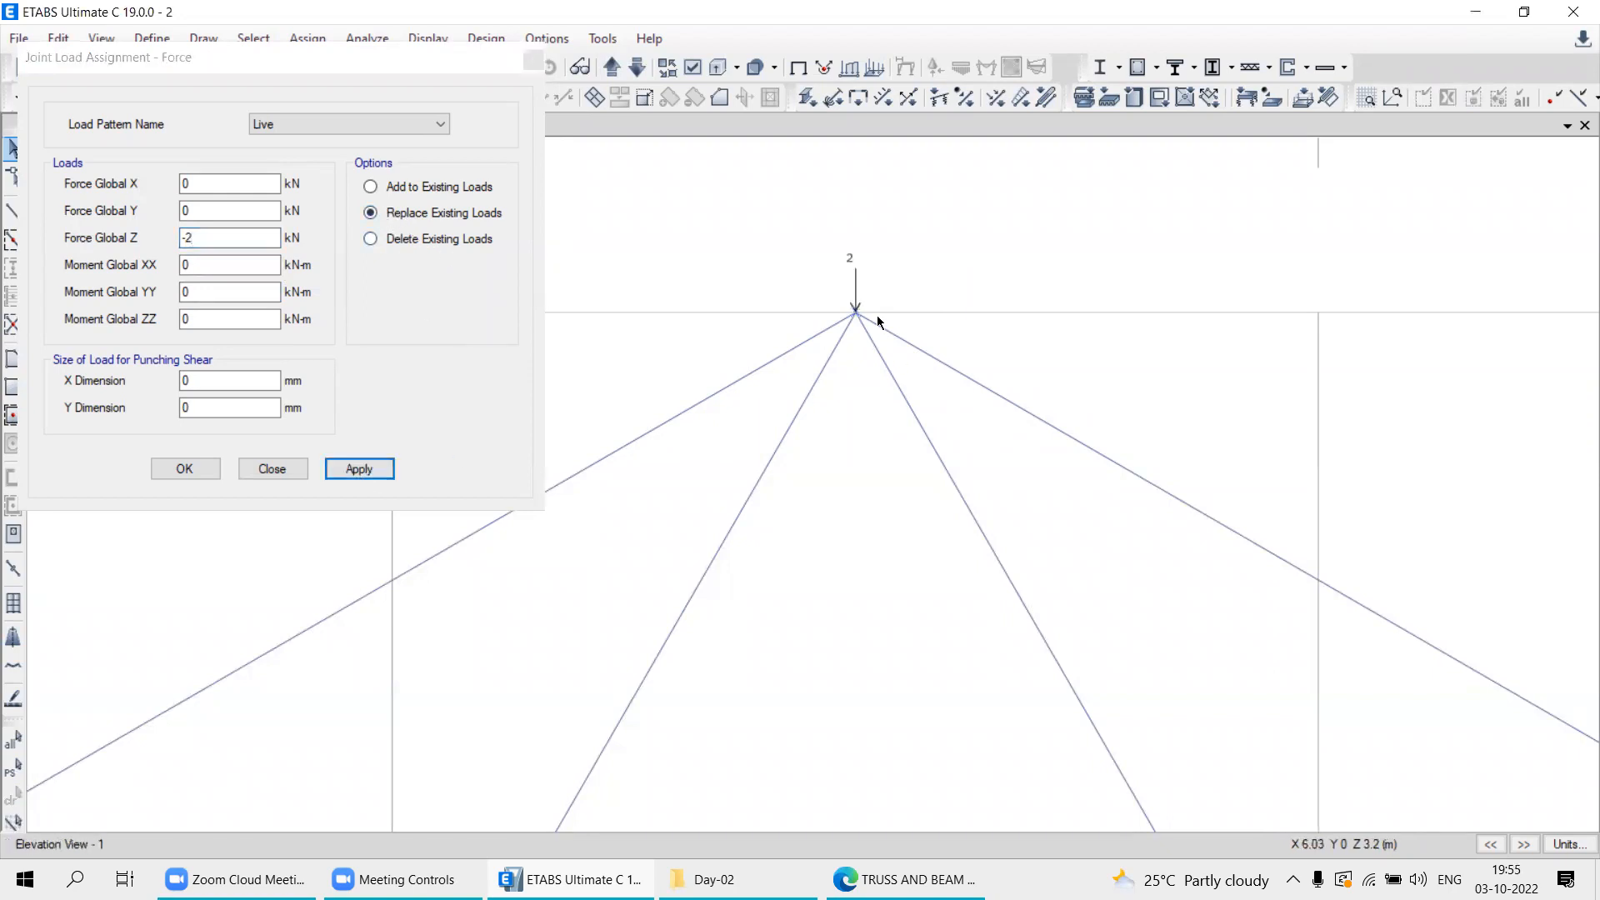
# Look up the loads on the intermediate top-chord joints in the TRUSS AND BEAM EXAMPLE PDF.
pyautogui.scroll(-3, 880, 368)
pyautogui.hotkey('alt', 'Tab')
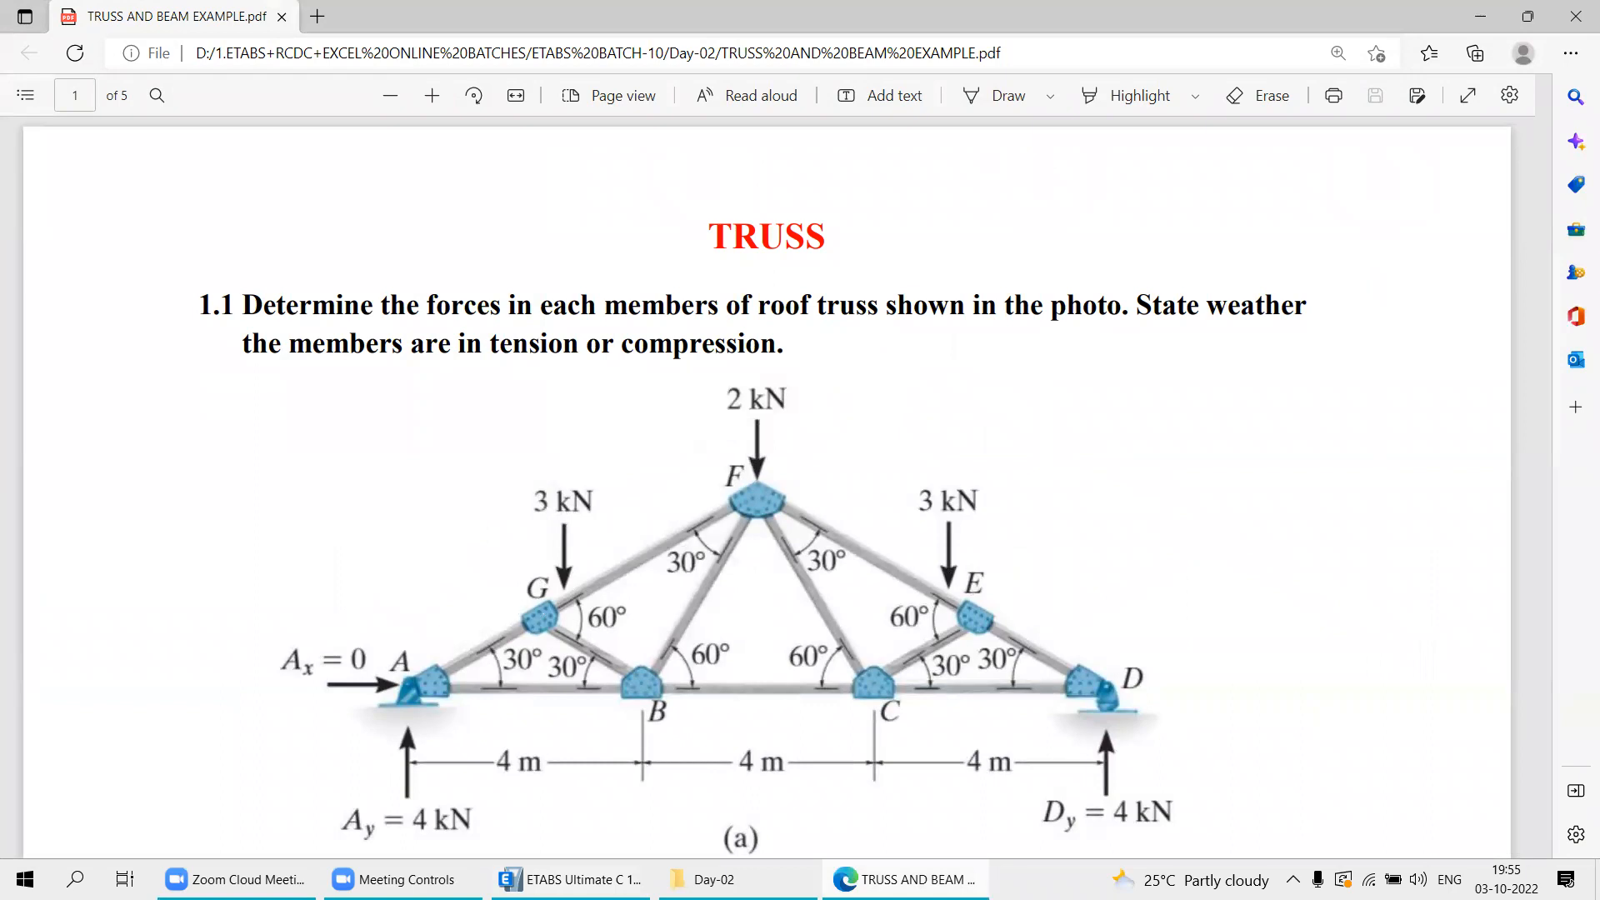
pyautogui.click(906, 879)
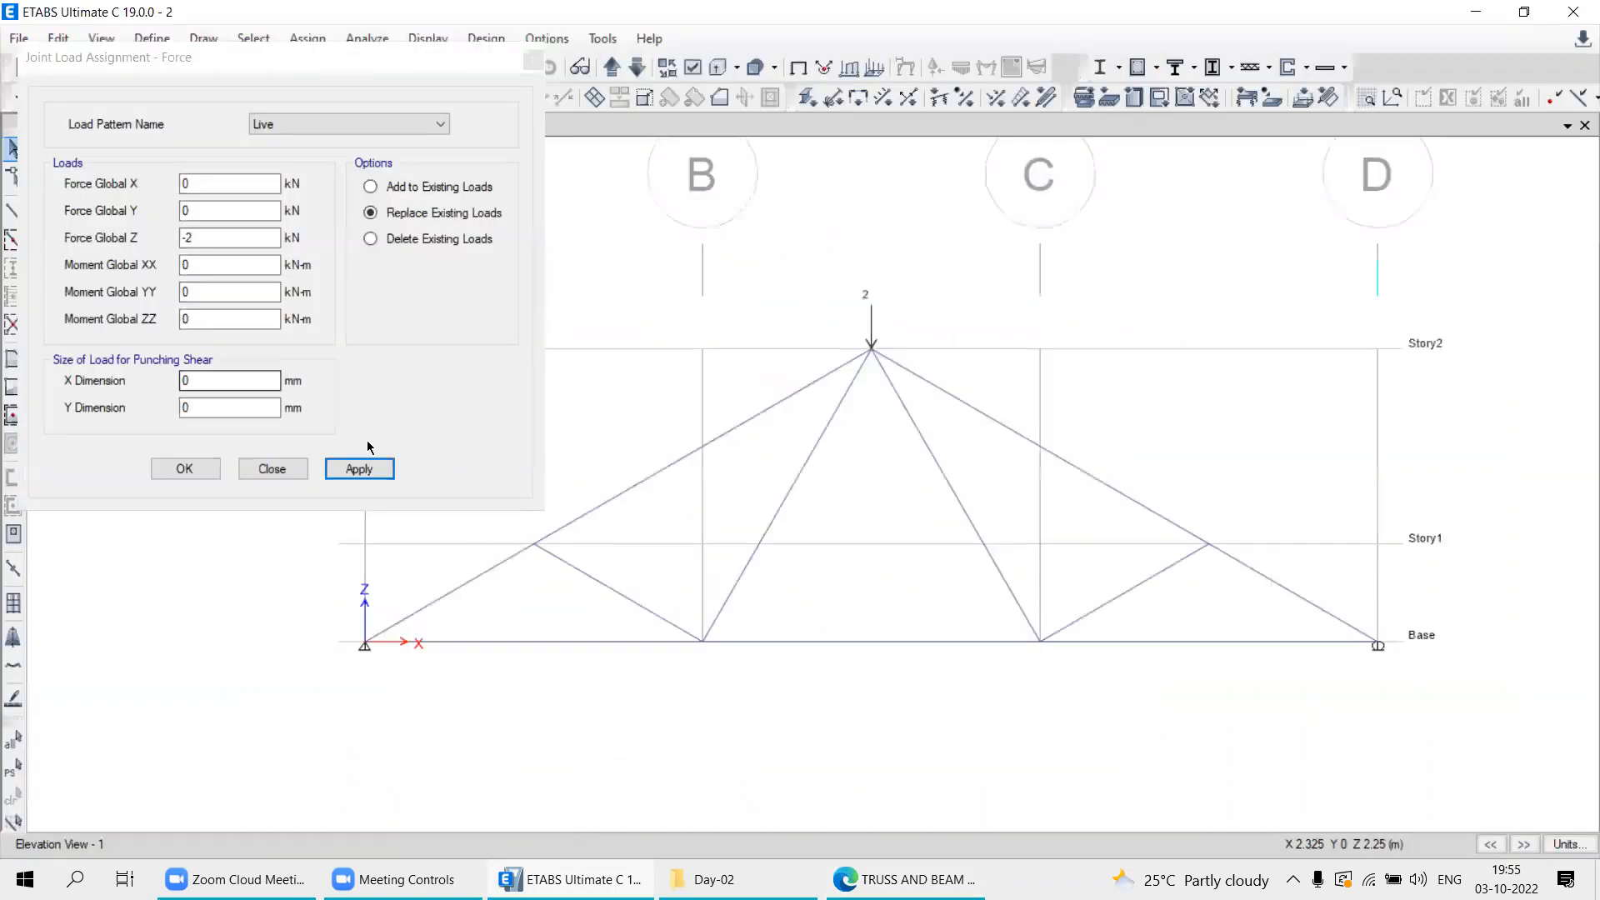
# Select the two intermediate top-chord joints at Story1 and close the joint force assignment.
pyautogui.moveTo(599, 538); pyautogui.dragTo(752, 503, button='middle')
pyautogui.click(687, 509)
pyautogui.moveTo(1072, 553); pyautogui.dragTo(919, 557, button='middle')
pyautogui.click(1208, 513)
pyautogui.moveTo(908, 556); pyautogui.dragTo(1047, 613, button='middle')
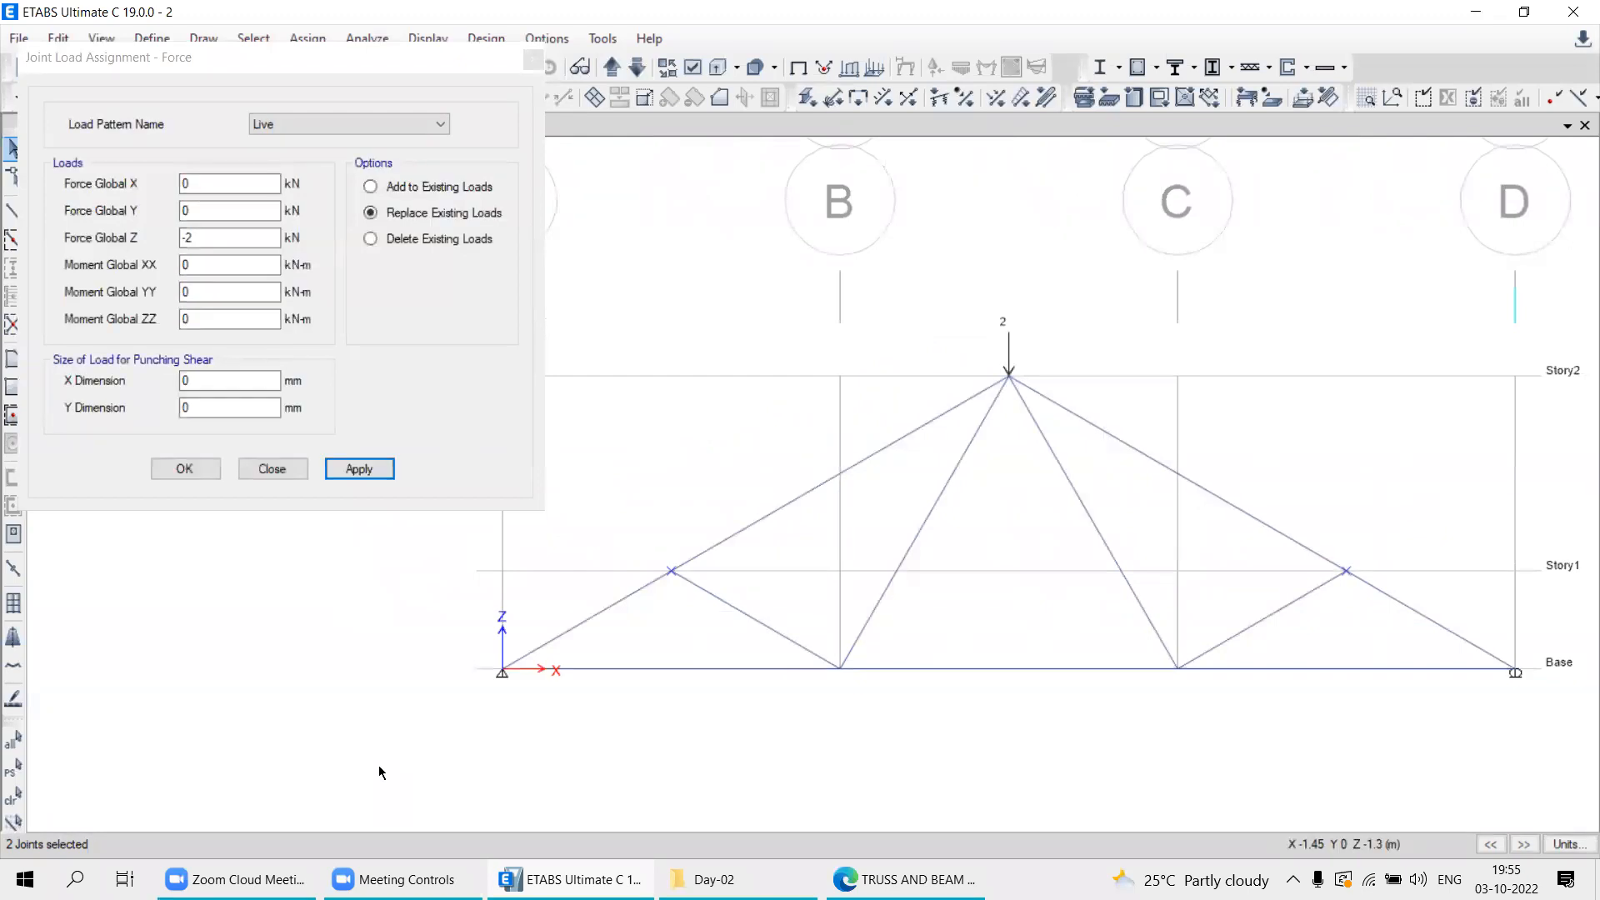
pyautogui.moveTo(1031, 590)
pyautogui.mouseDown(button='middle')
pyautogui.moveTo(1036, 608)
pyautogui.moveTo(1034, 584)
pyautogui.mouseUp(button='middle')
pyautogui.click(253, 473)
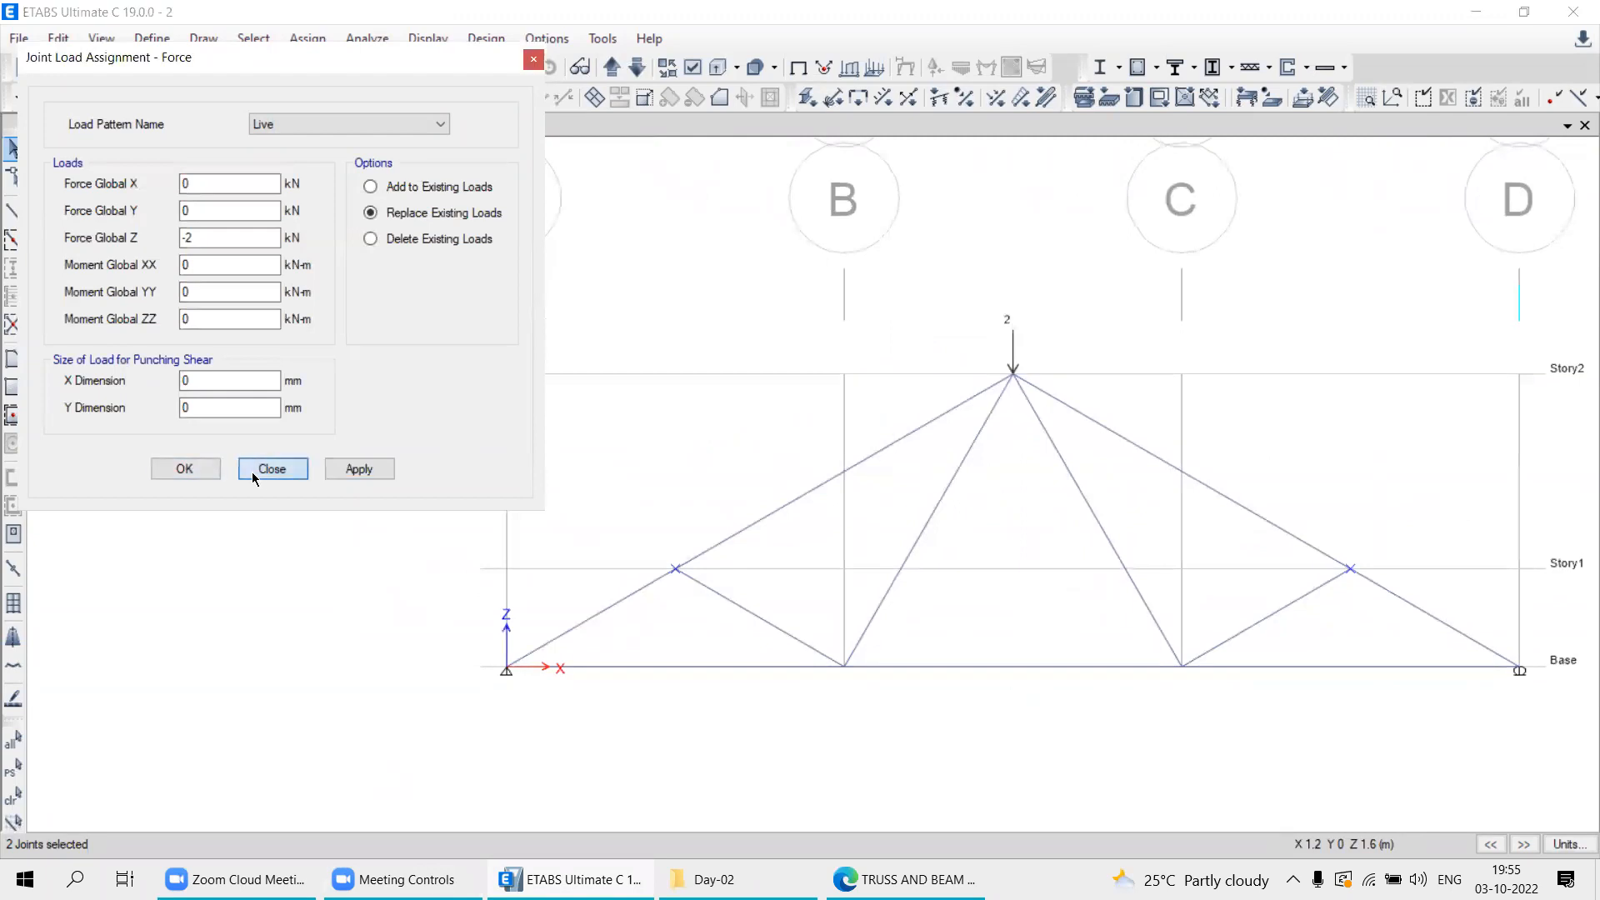
pyautogui.click(251, 471)
pyautogui.moveTo(954, 622); pyautogui.dragTo(722, 542, button='middle')
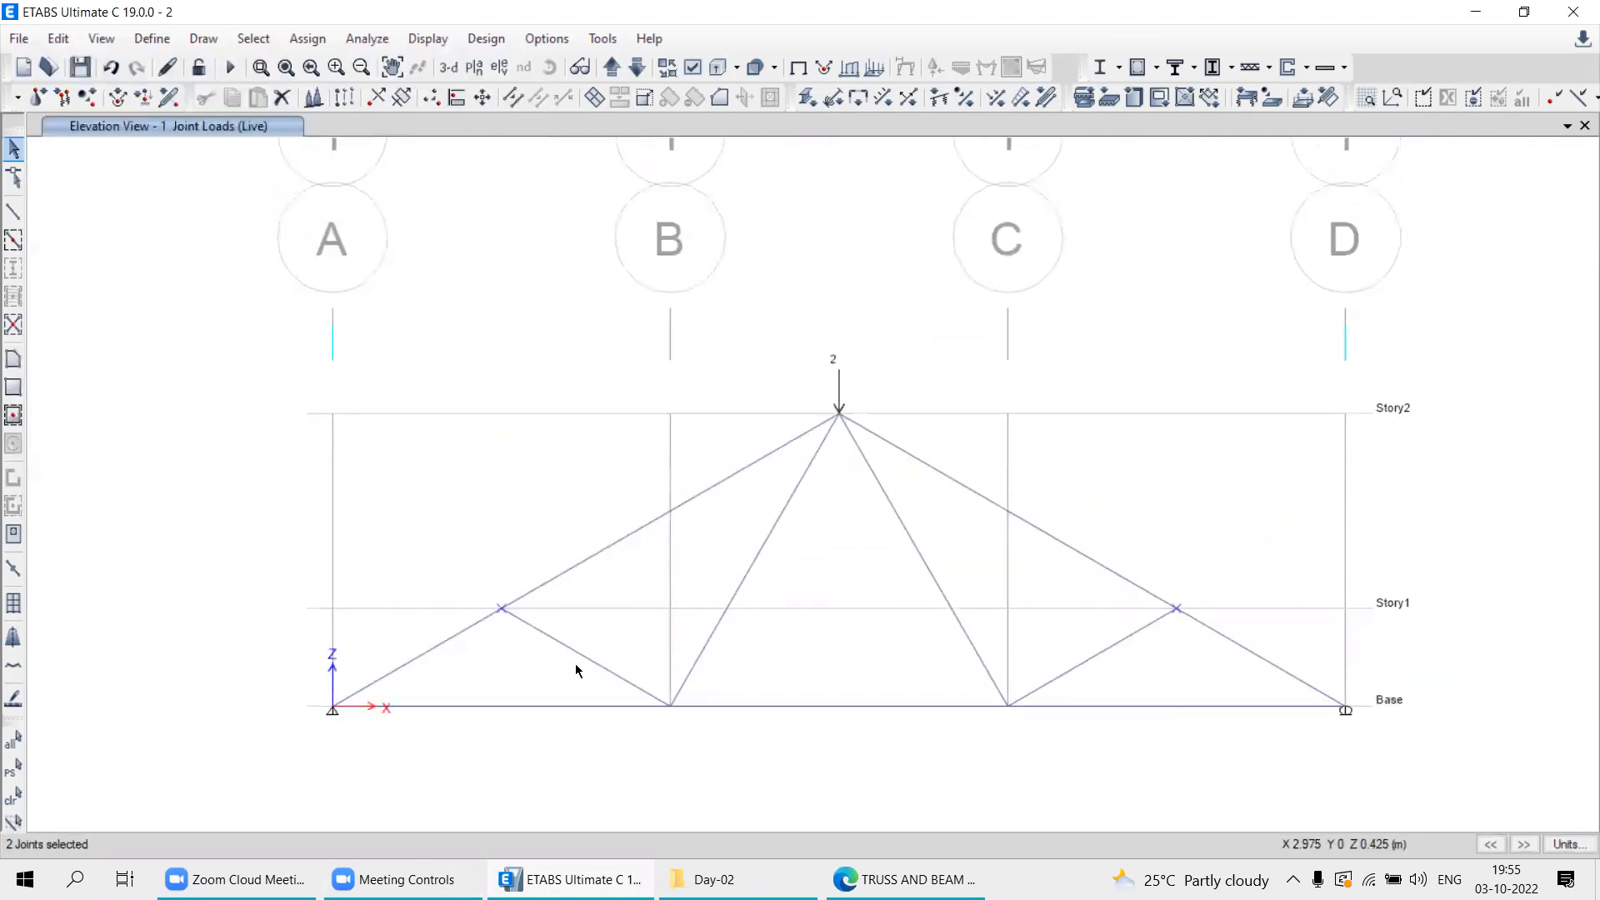
# Reselect the two intermediate top-chord joints at Story1 and assign them a Global Z live force of -3 kN.
pyautogui.click(11, 806)
pyautogui.moveTo(453, 564); pyautogui.dragTo(501, 631)
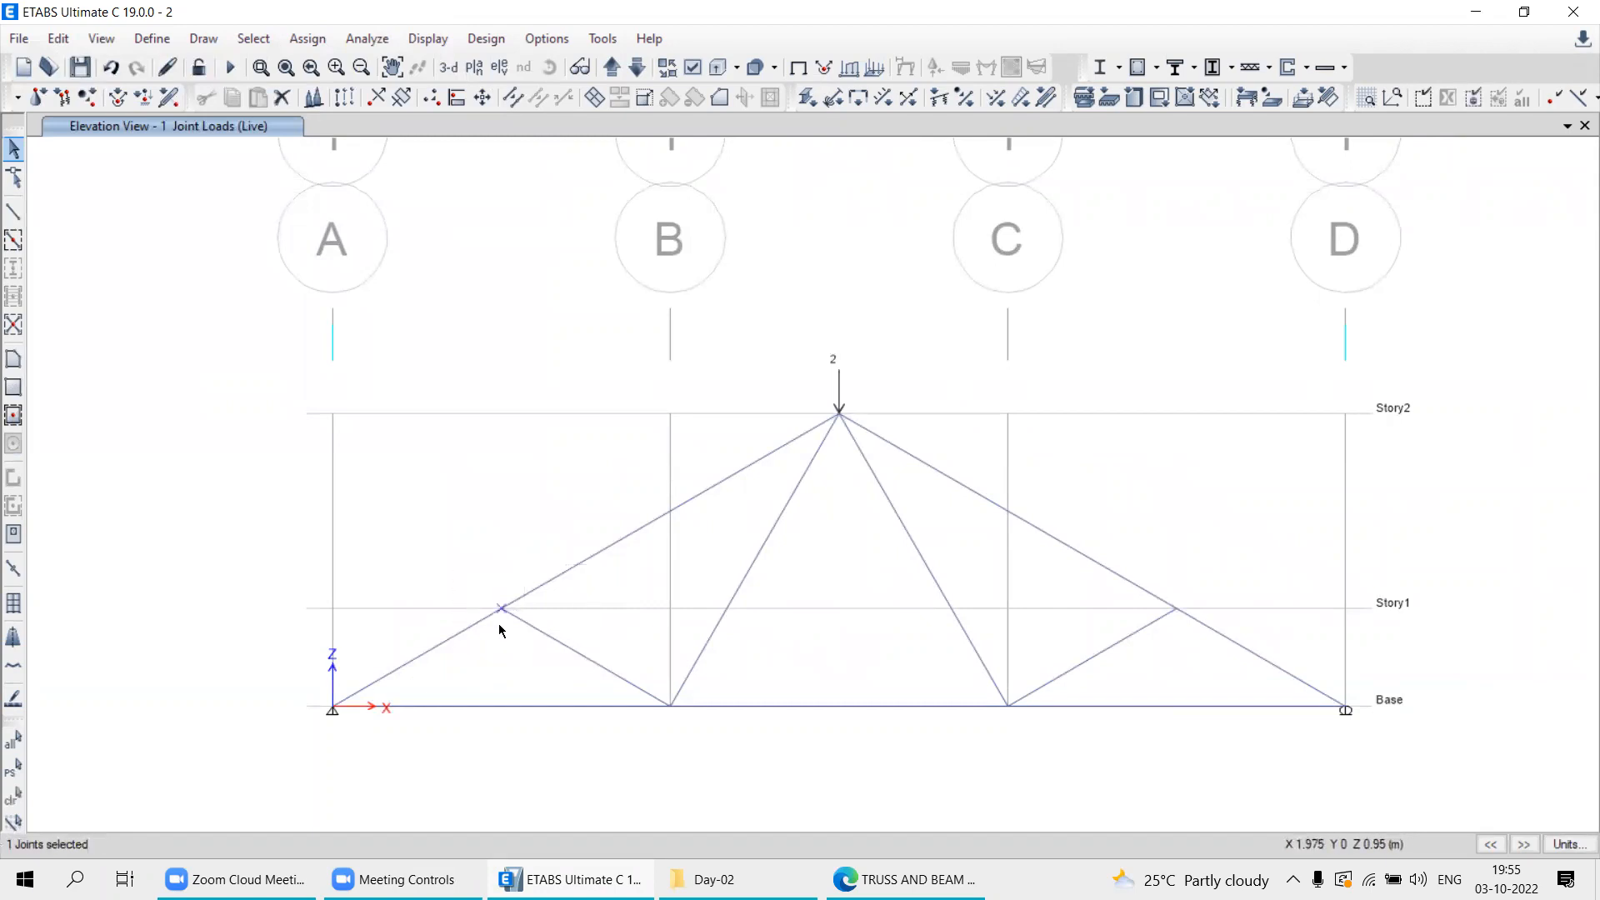
pyautogui.moveTo(1153, 545); pyautogui.dragTo(1173, 626)
pyautogui.click(308, 38)
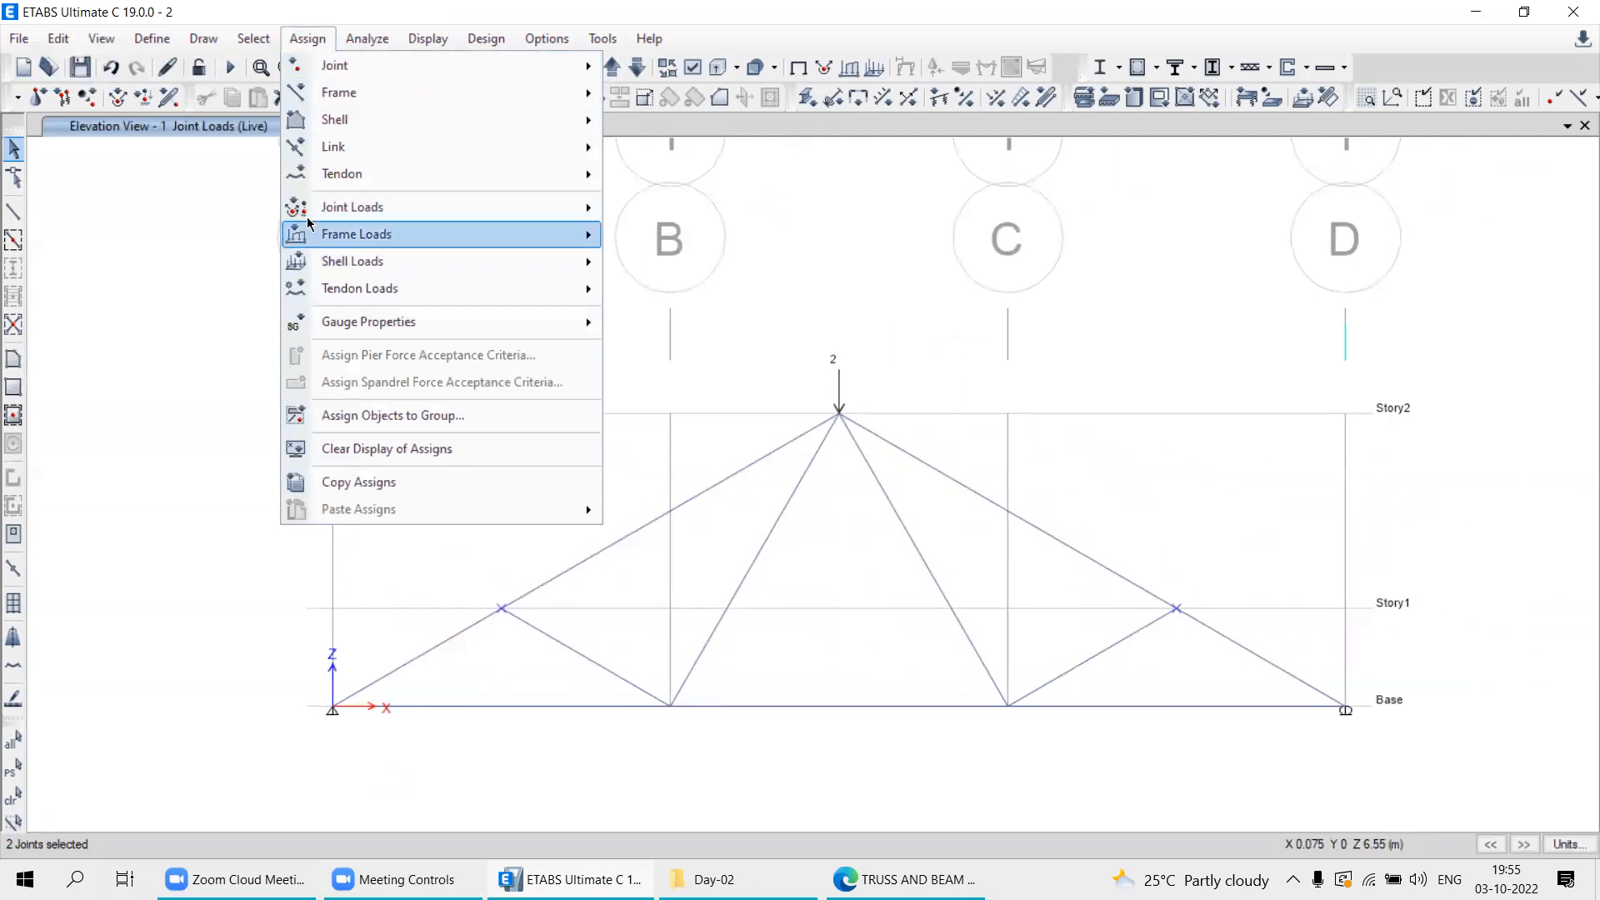
pyautogui.moveTo(535, 220)
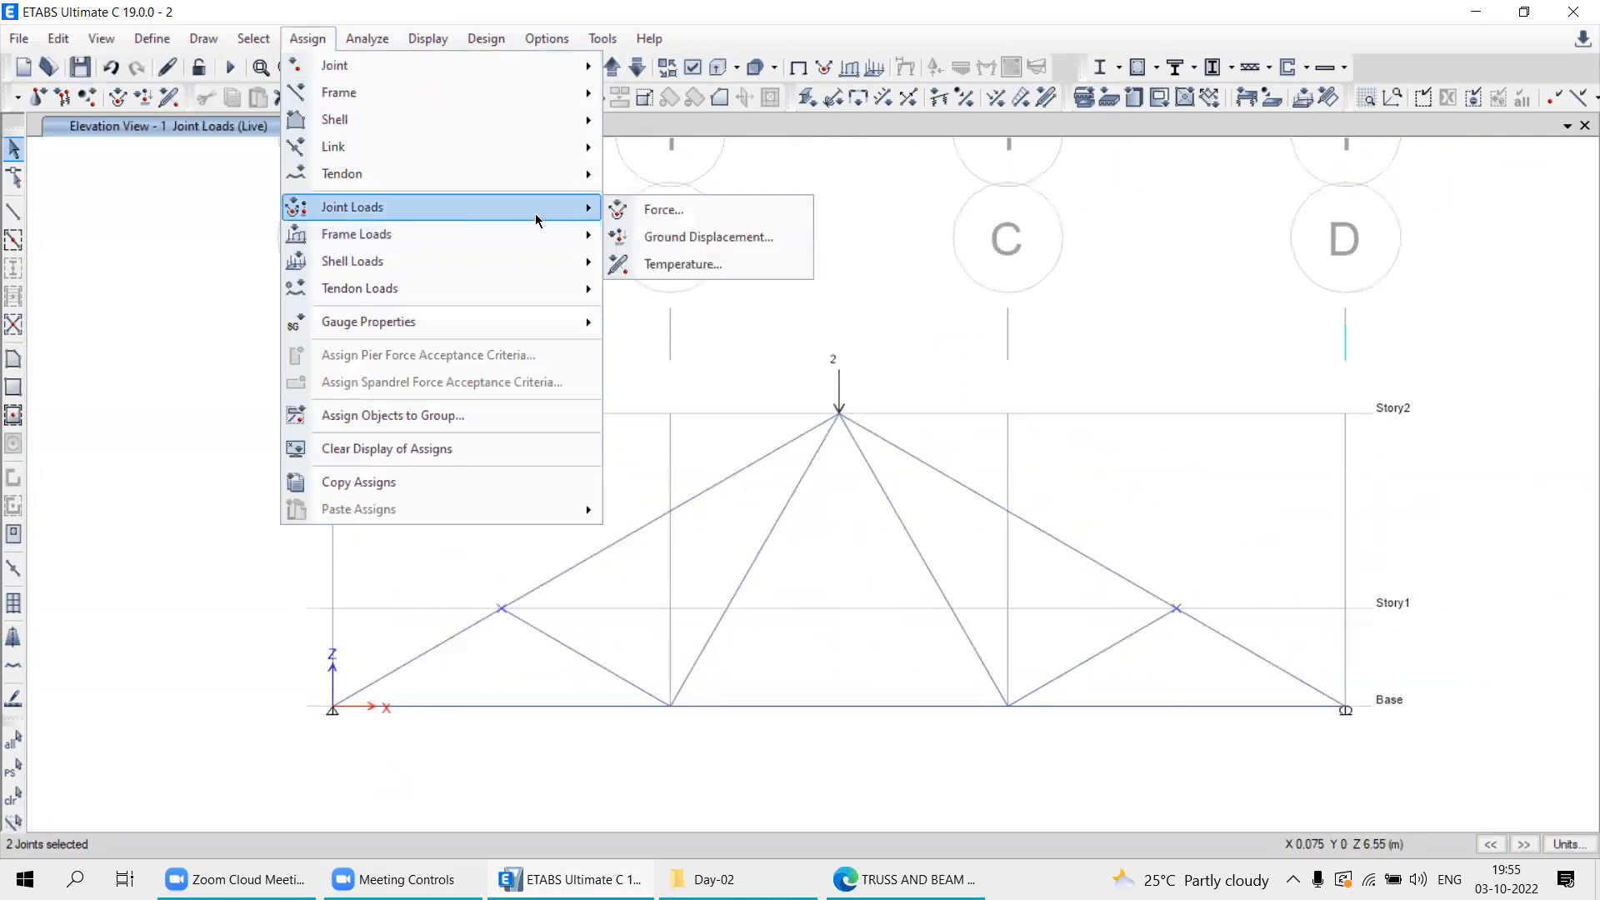
pyautogui.click(675, 216)
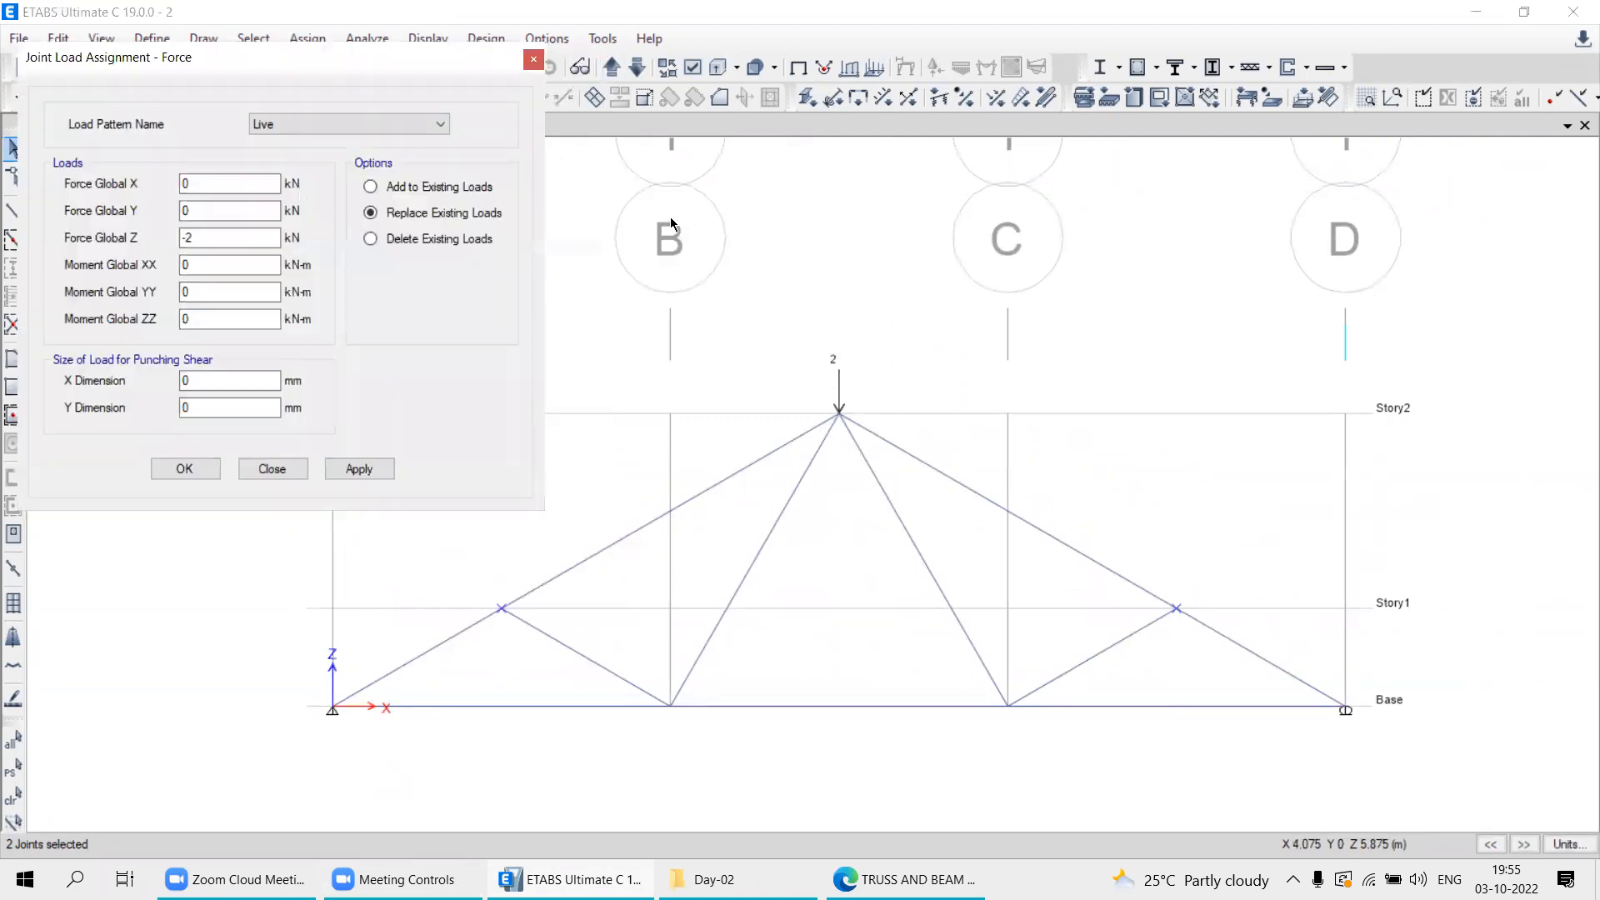
pyautogui.click(188, 238)
pyautogui.write('3')
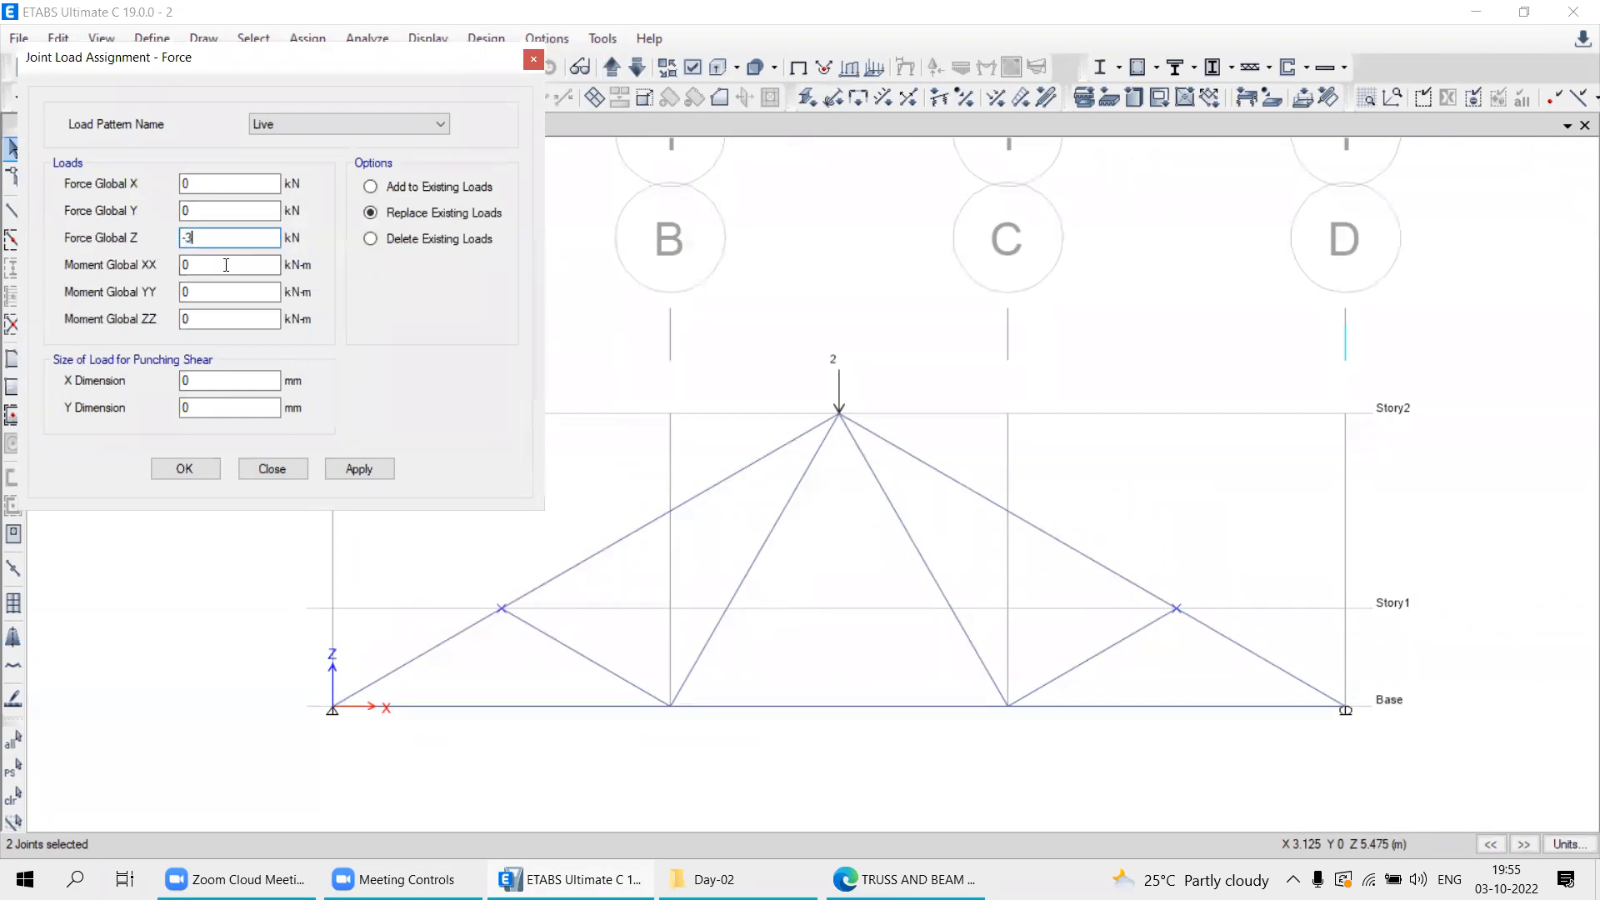
pyautogui.click(359, 469)
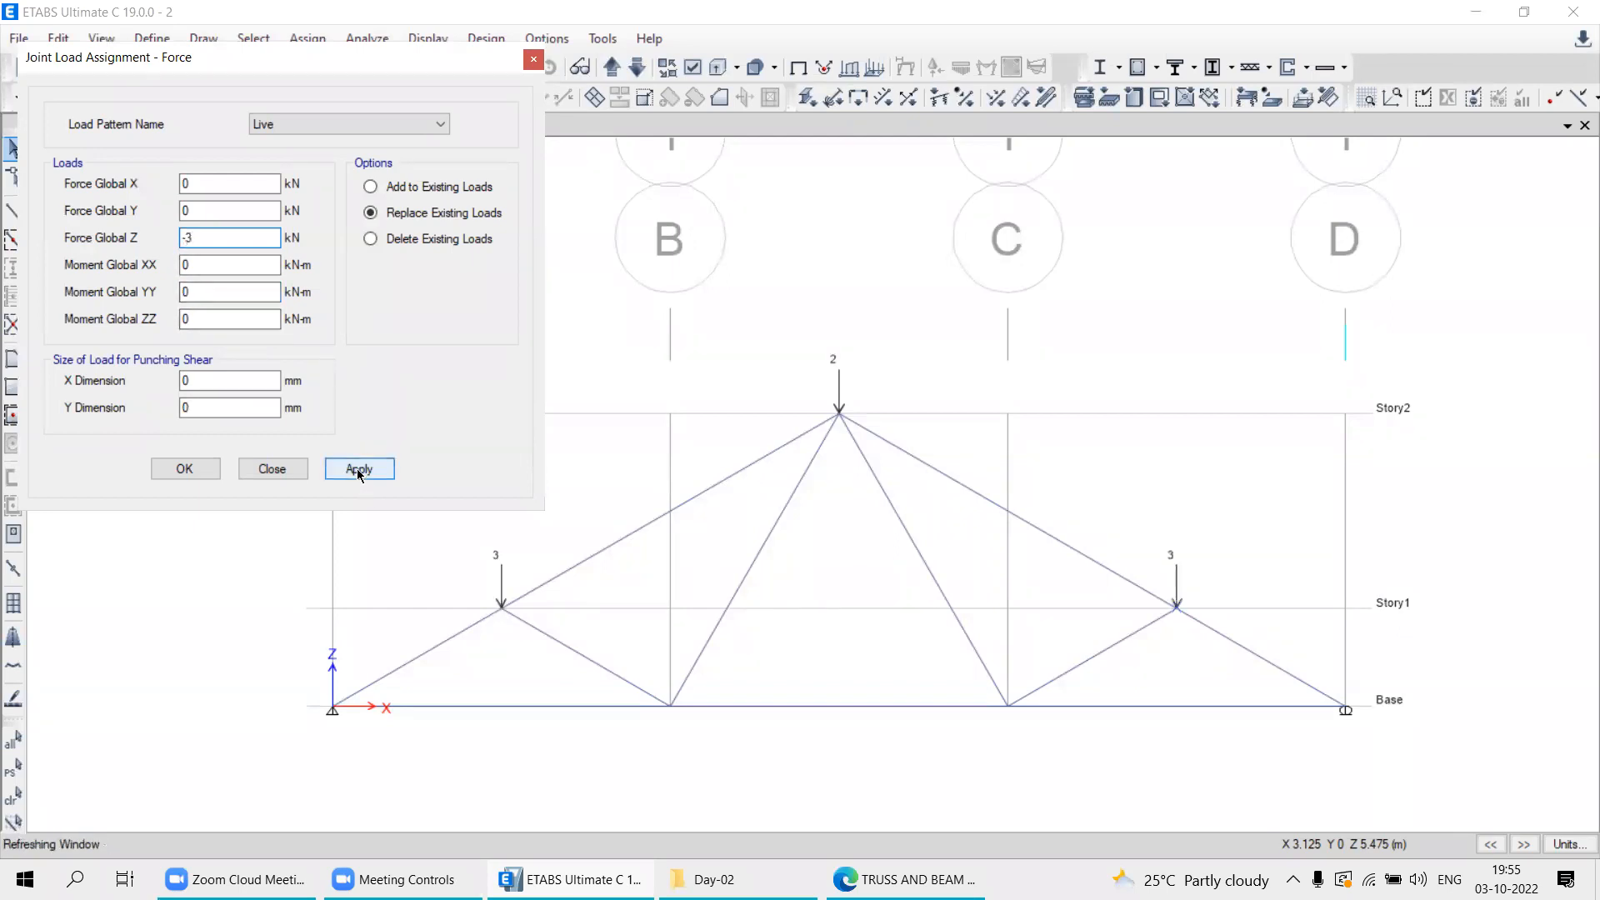
pyautogui.click(273, 469)
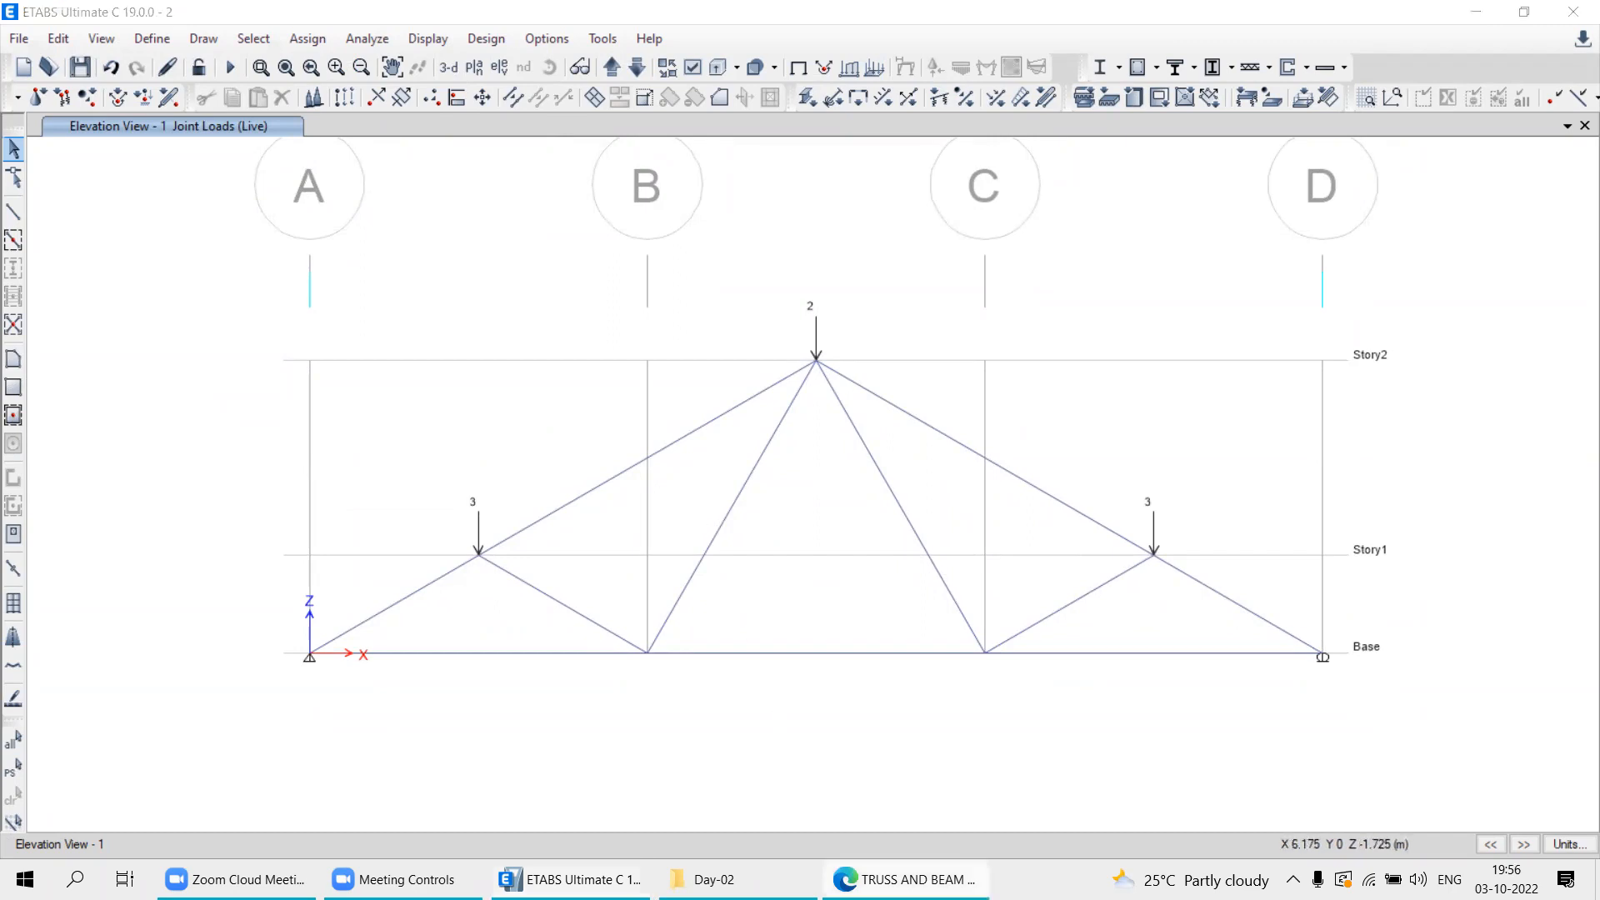
# Cross out the support reactions Ax, Ay and Dy on the truss figure in the PDF.
pyautogui.hotkey('alt', 'Tab')
pyautogui.scroll(-2, 709, 592)
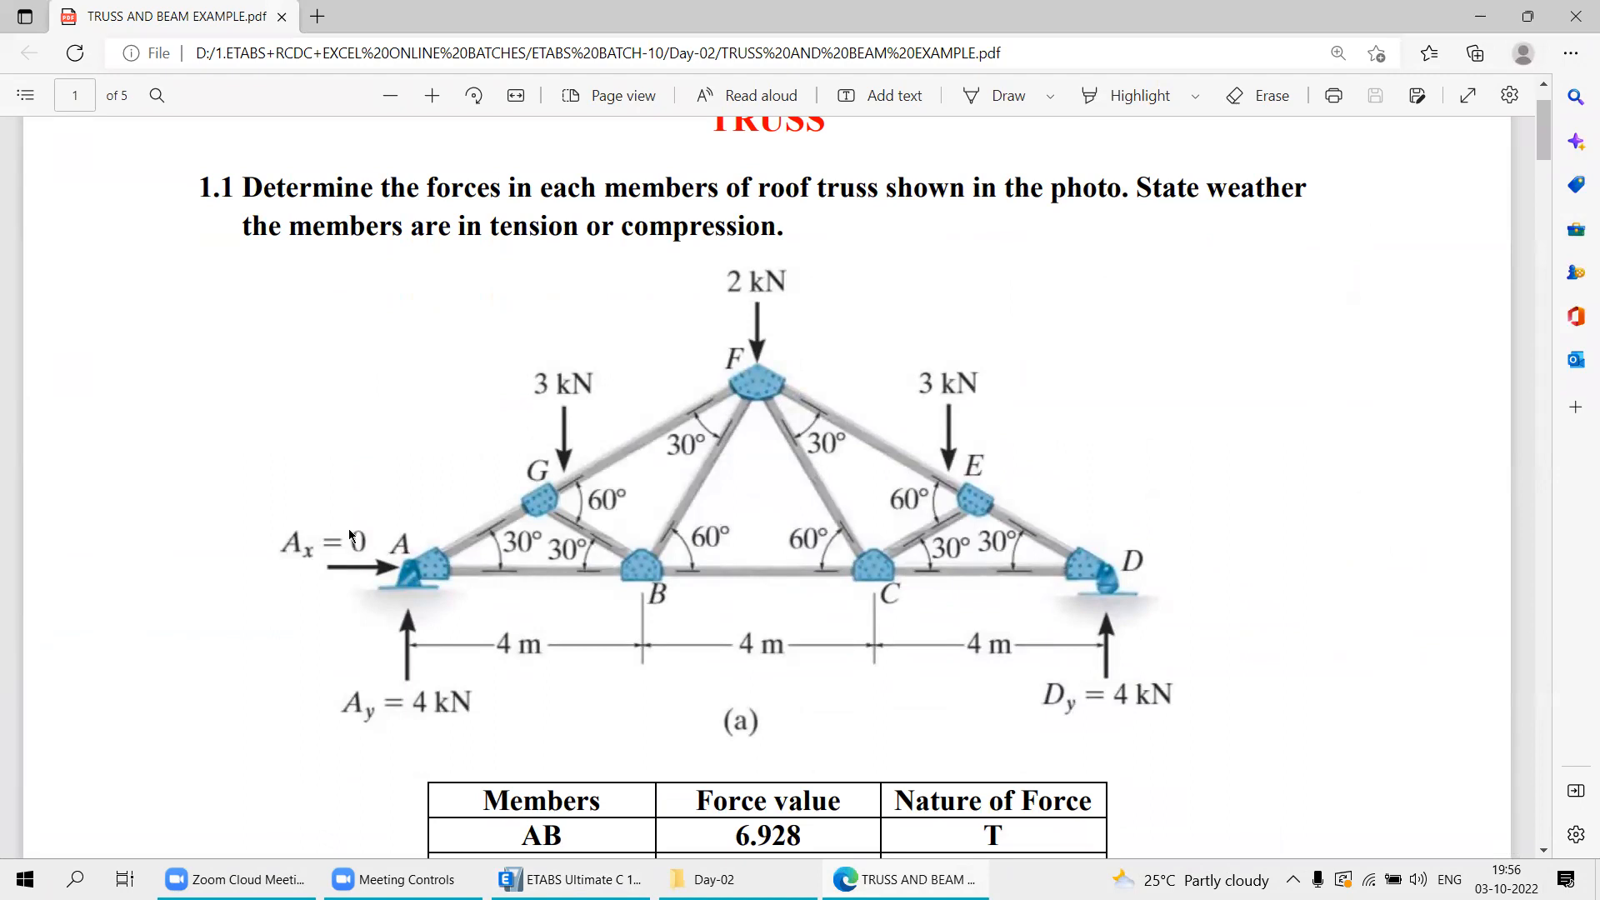
pyautogui.moveTo(314, 513)
pyautogui.mouseDown()
pyautogui.moveTo(360, 598)
pyautogui.moveTo(309, 601)
pyautogui.mouseUp()
pyautogui.moveTo(435, 649)
pyautogui.mouseDown()
pyautogui.moveTo(382, 700)
pyautogui.moveTo(451, 722)
pyautogui.mouseUp()
pyautogui.moveTo(1050, 739); pyautogui.dragTo(1157, 677)
pyautogui.moveTo(1047, 680); pyautogui.dragTo(1127, 735)
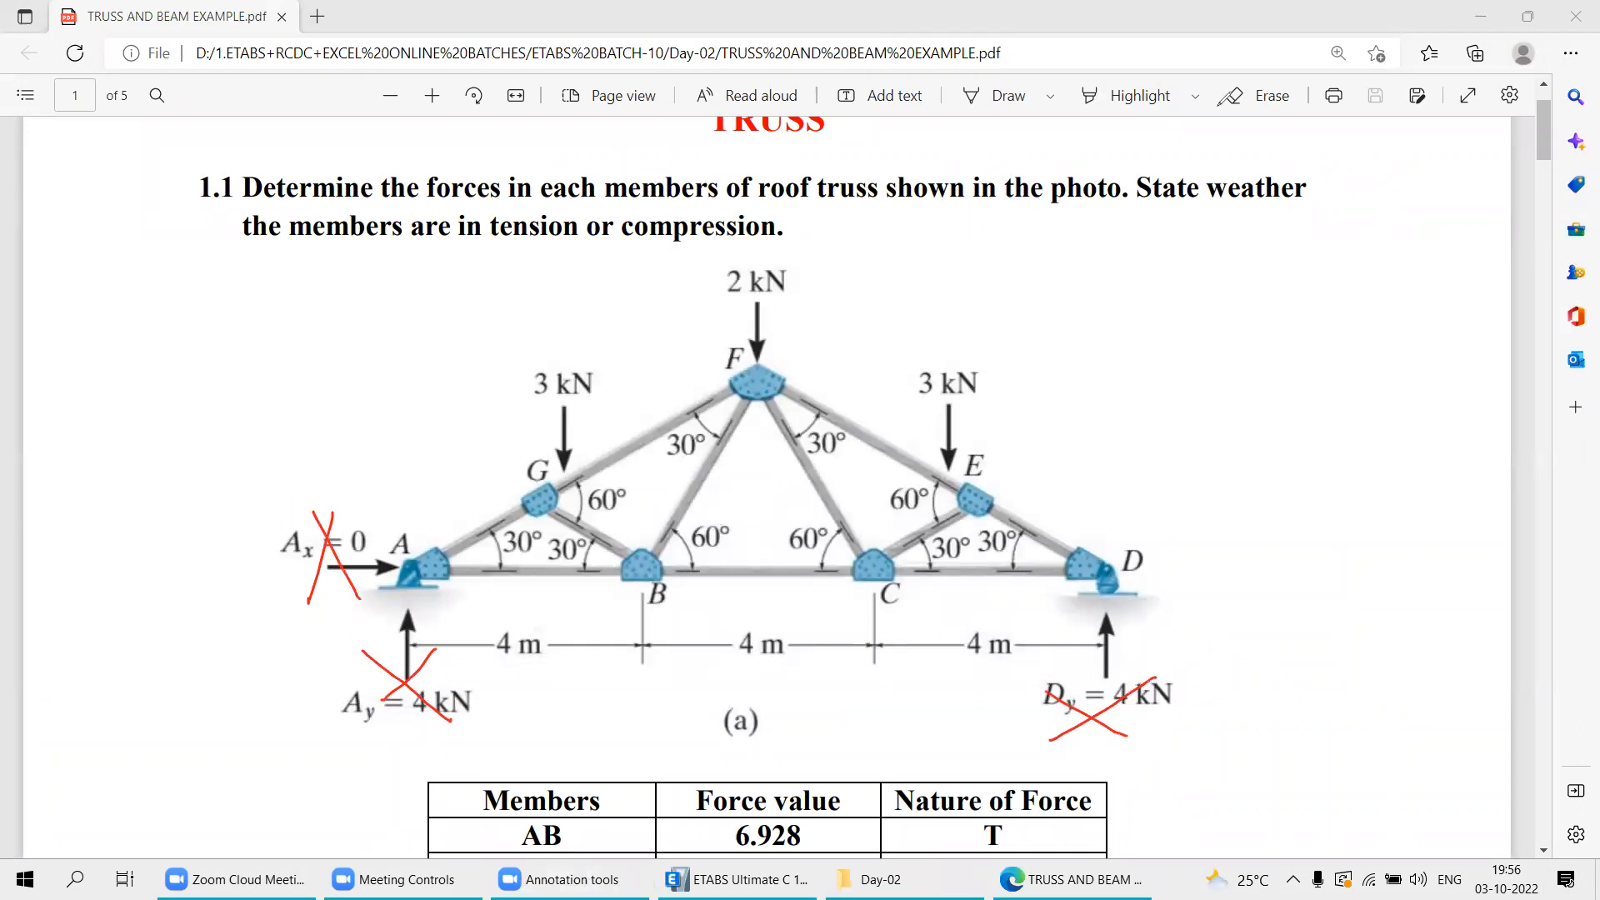
pyautogui.click(1219, 105)
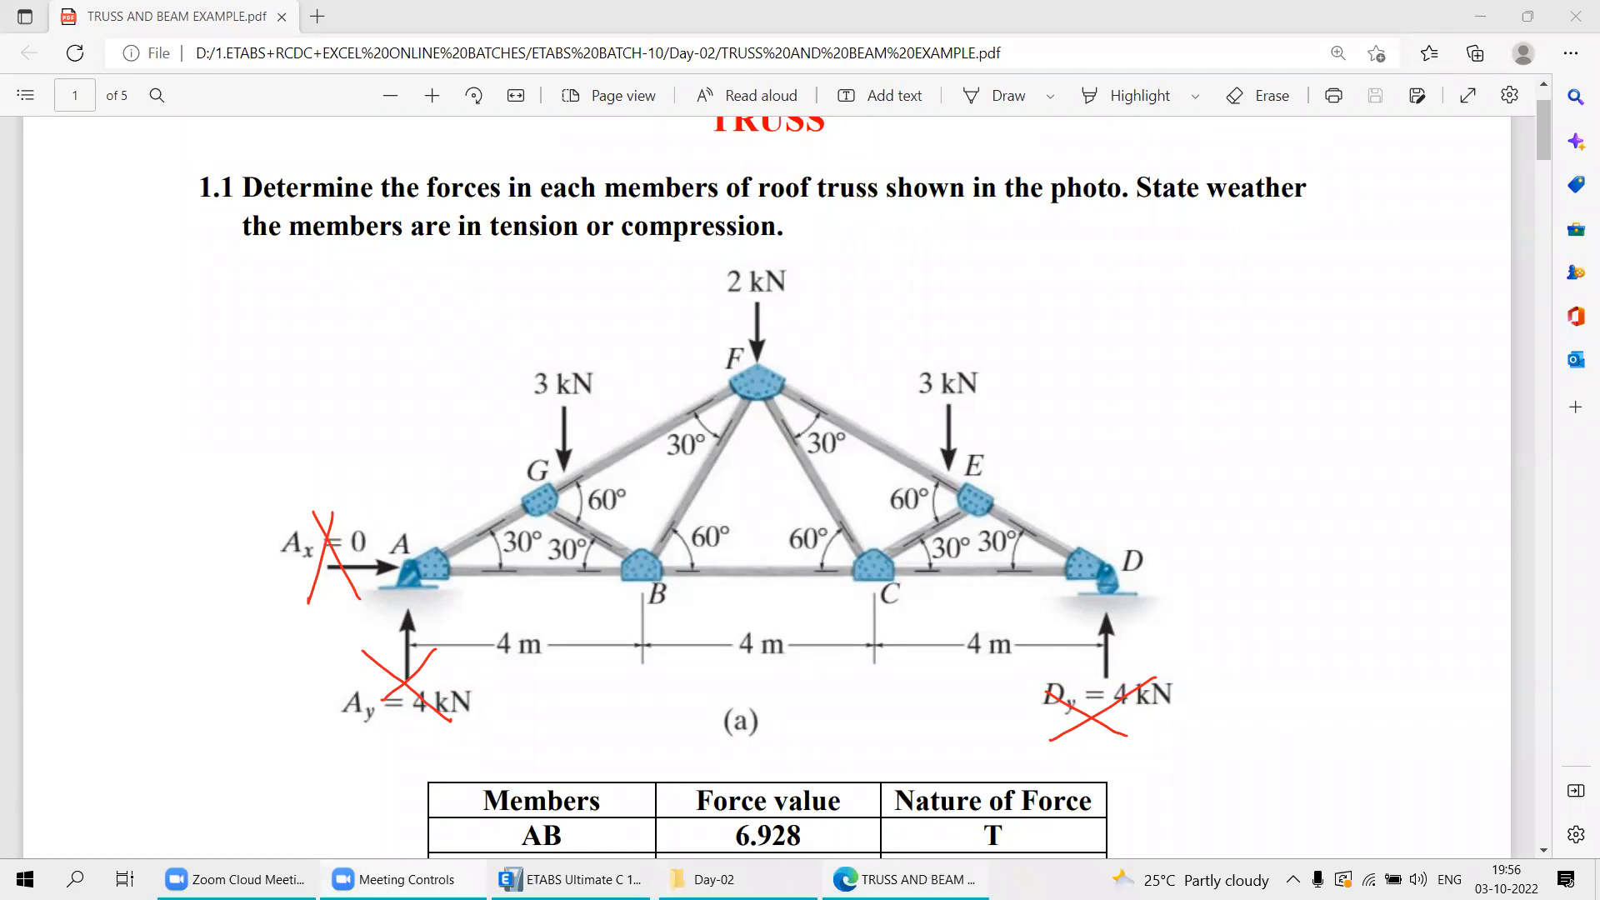
# Compare the supports and joint loads of the truss model with the figure in the PDF.
pyautogui.hotkey('alt', 'Tab')
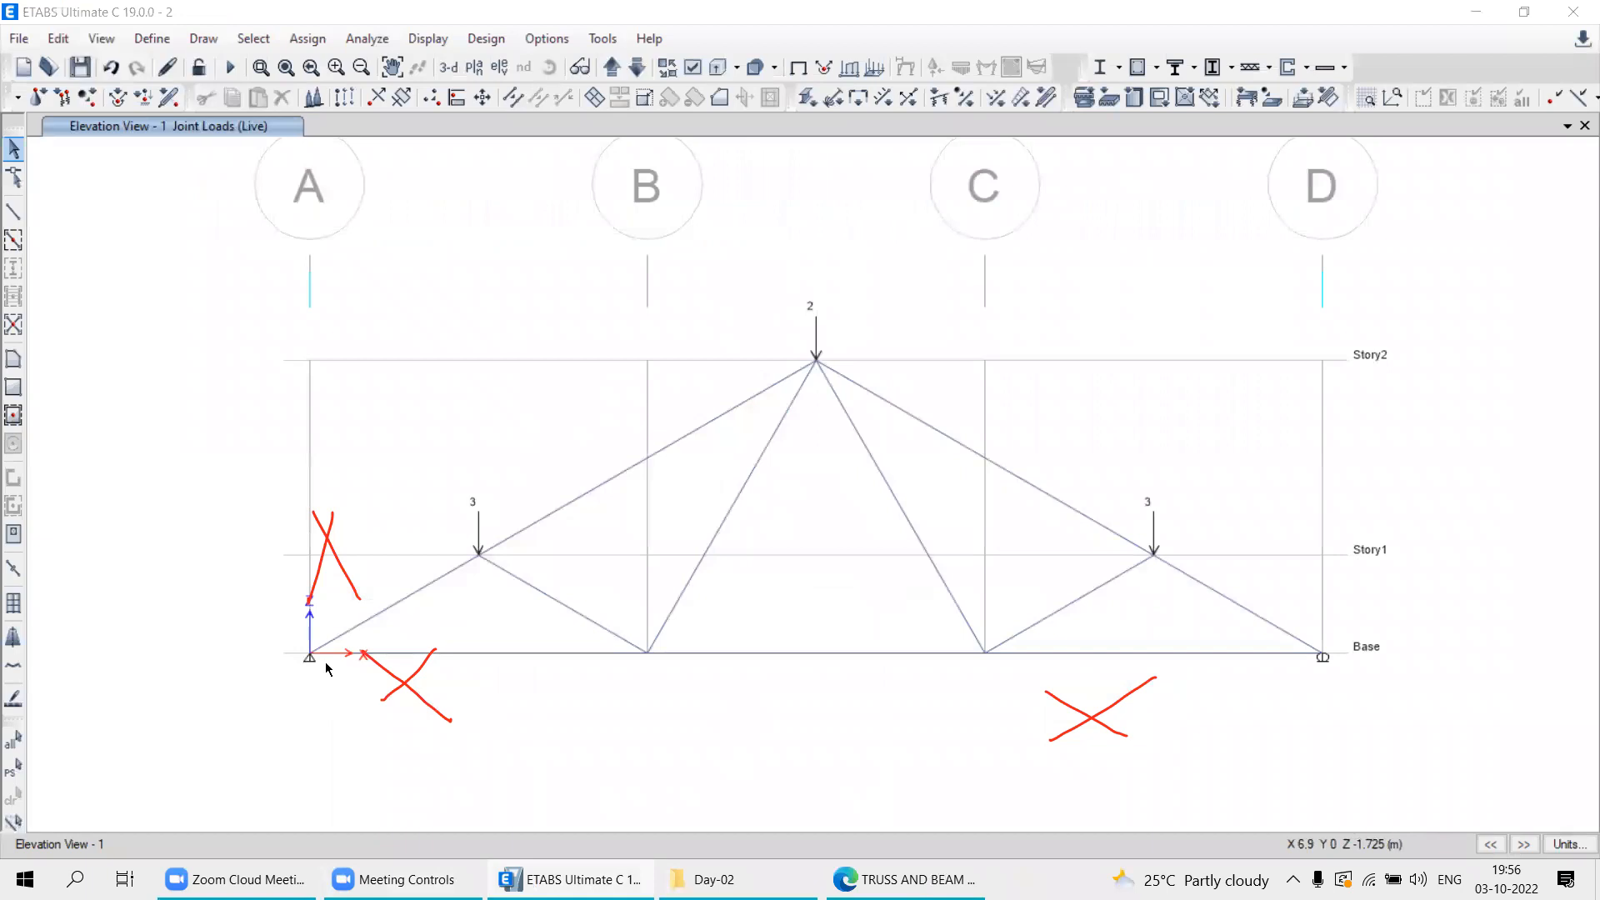
pyautogui.moveTo(632, 654); pyautogui.dragTo(573, 550, button='middle')
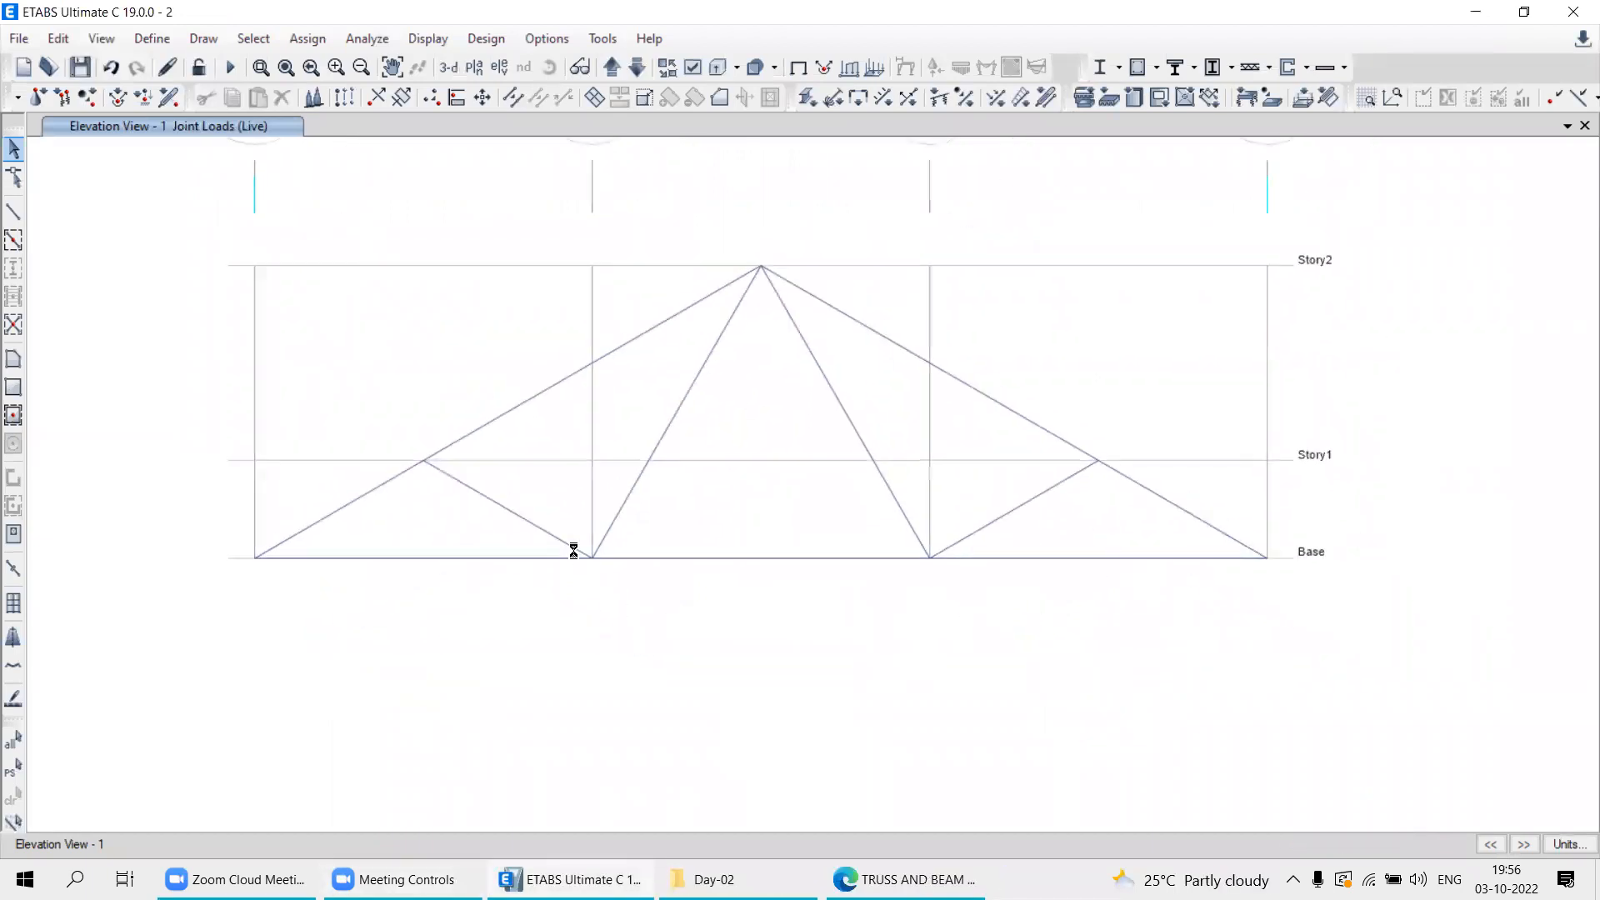
pyautogui.click(906, 880)
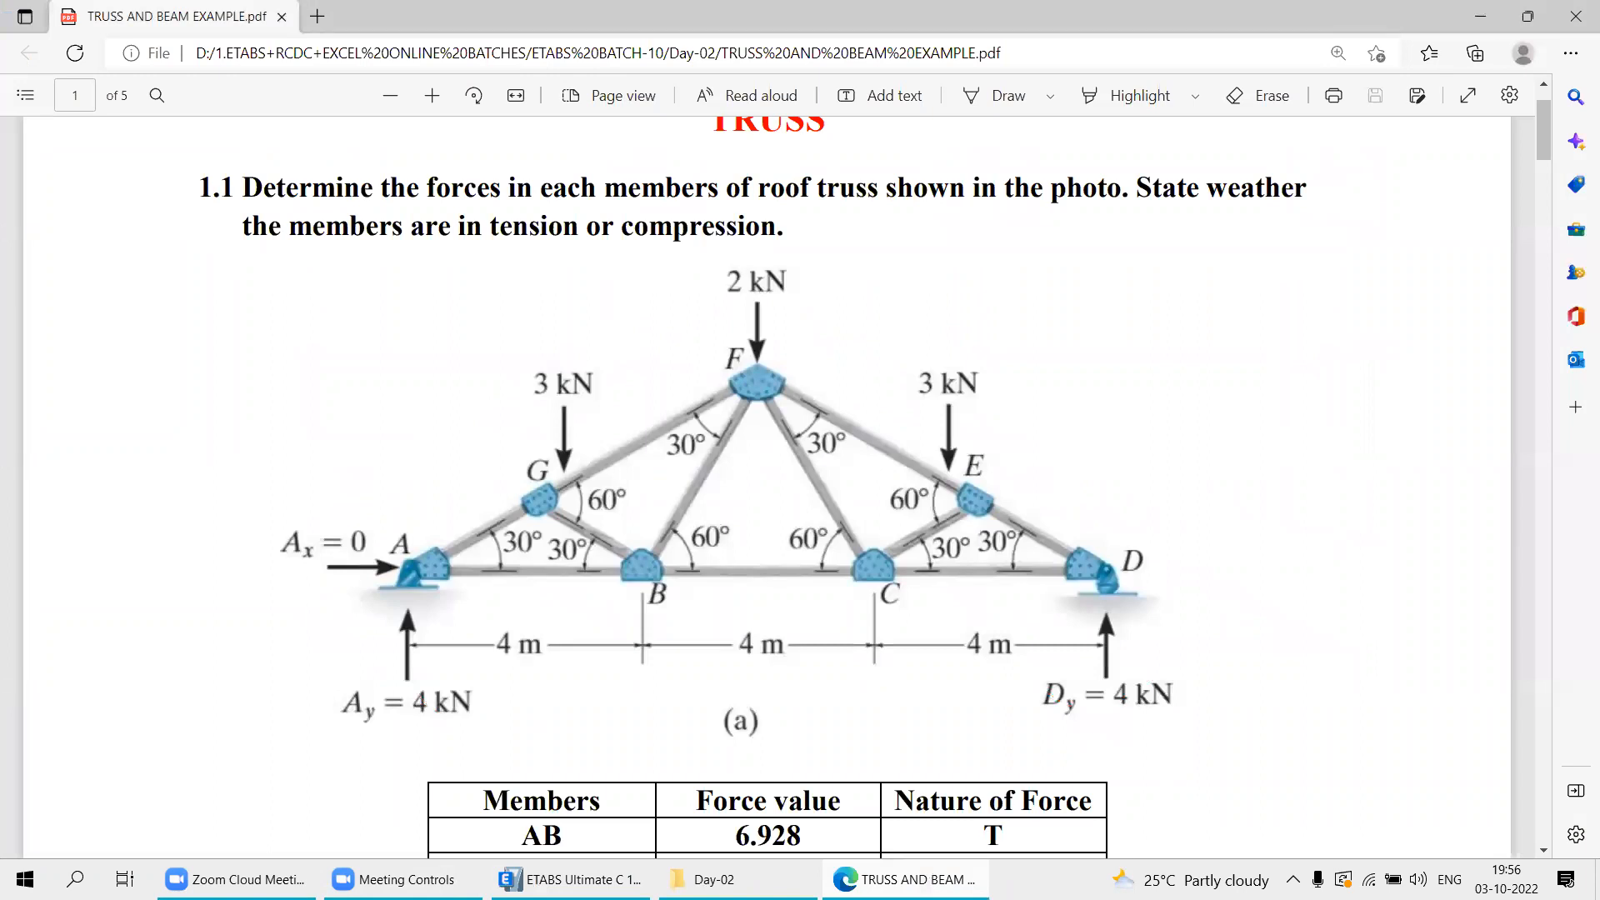
pyautogui.hotkey('alt', 'Tab')
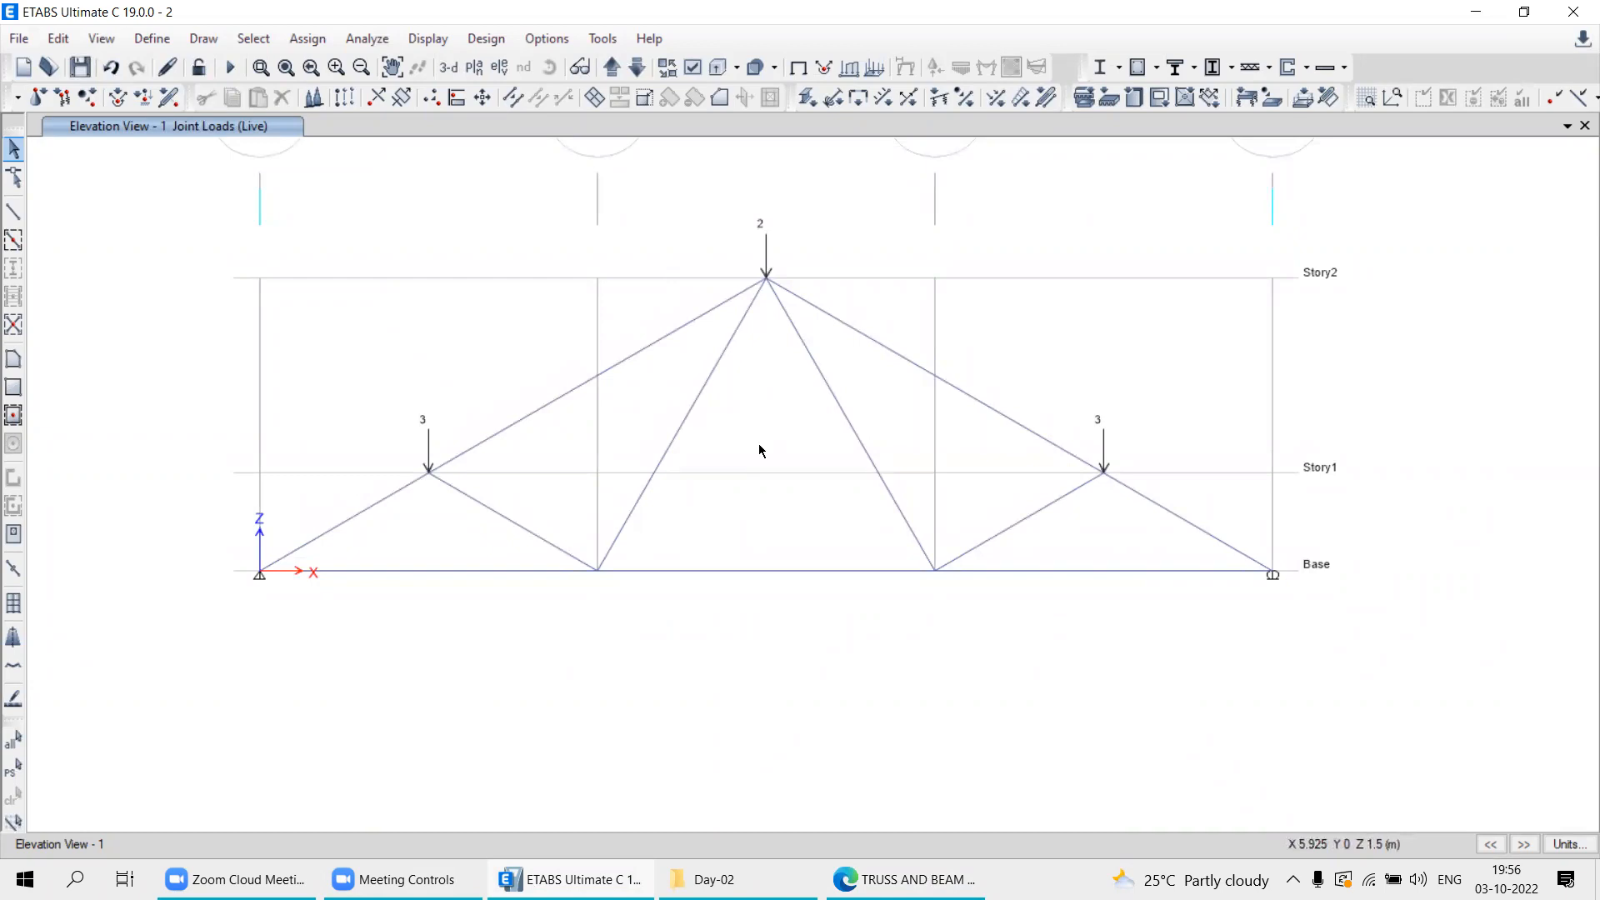
# Inspect the loaded truss in 3-D and return to elevation view 1.
pyautogui.click(448, 67)
pyautogui.moveTo(909, 616); pyautogui.dragTo(598, 209, button='middle')
pyautogui.click(499, 67)
pyautogui.click(607, 378)
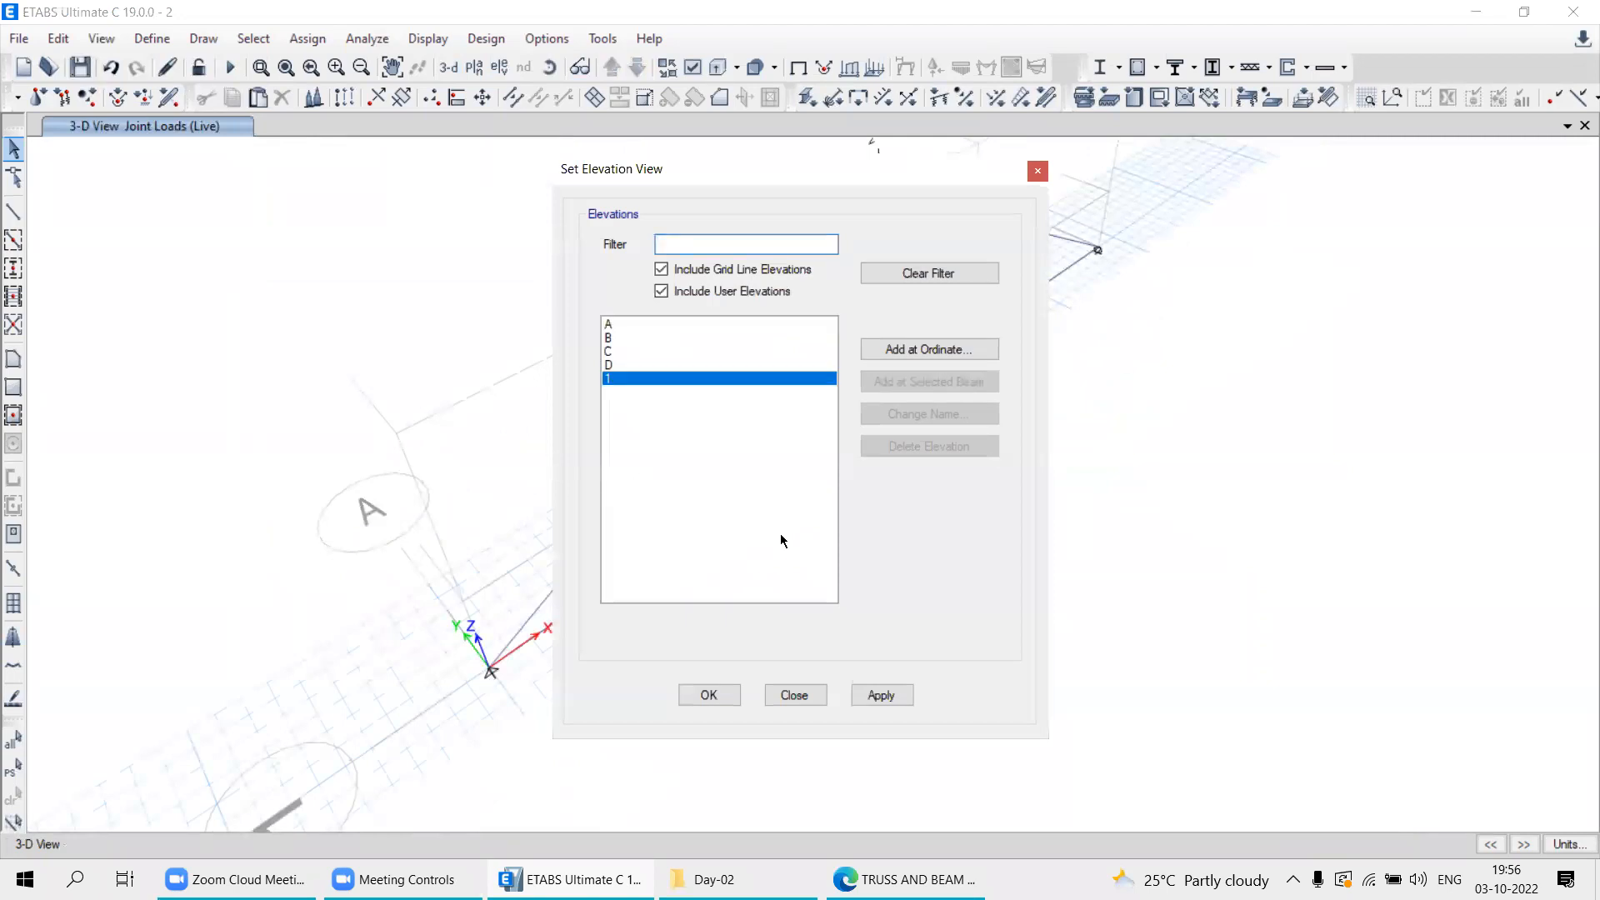
pyautogui.click(880, 694)
pyautogui.click(793, 694)
# Set up a model check with all joint, frame, shell and other checks plus both fix options enabled, keeping the 1 mm tolerance.
pyautogui.click(366, 39)
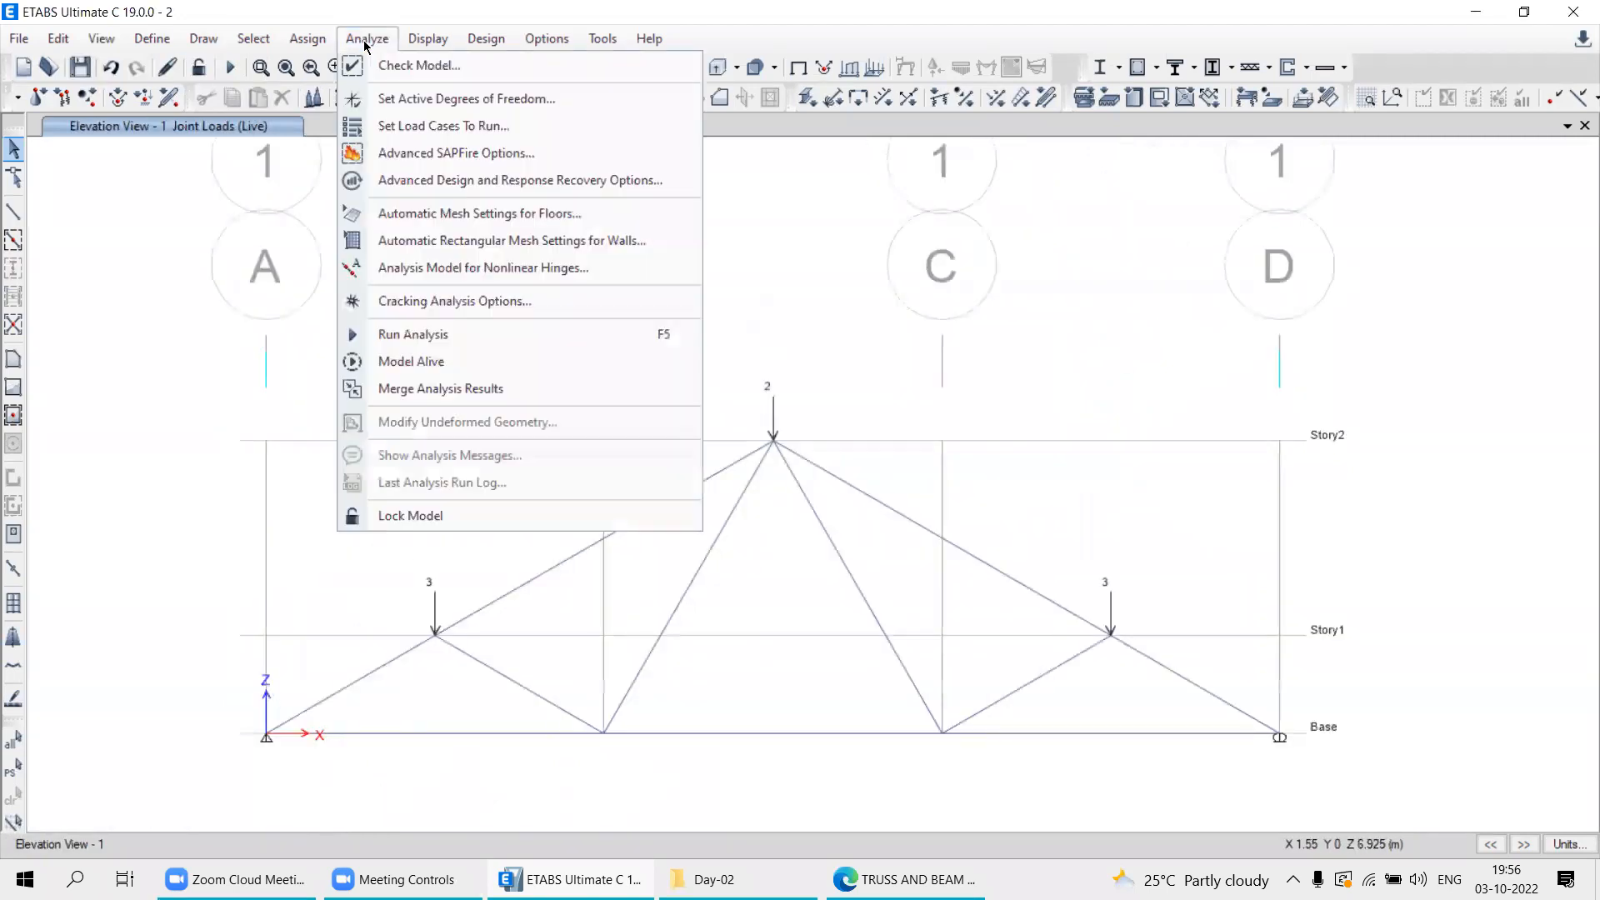
pyautogui.click(437, 73)
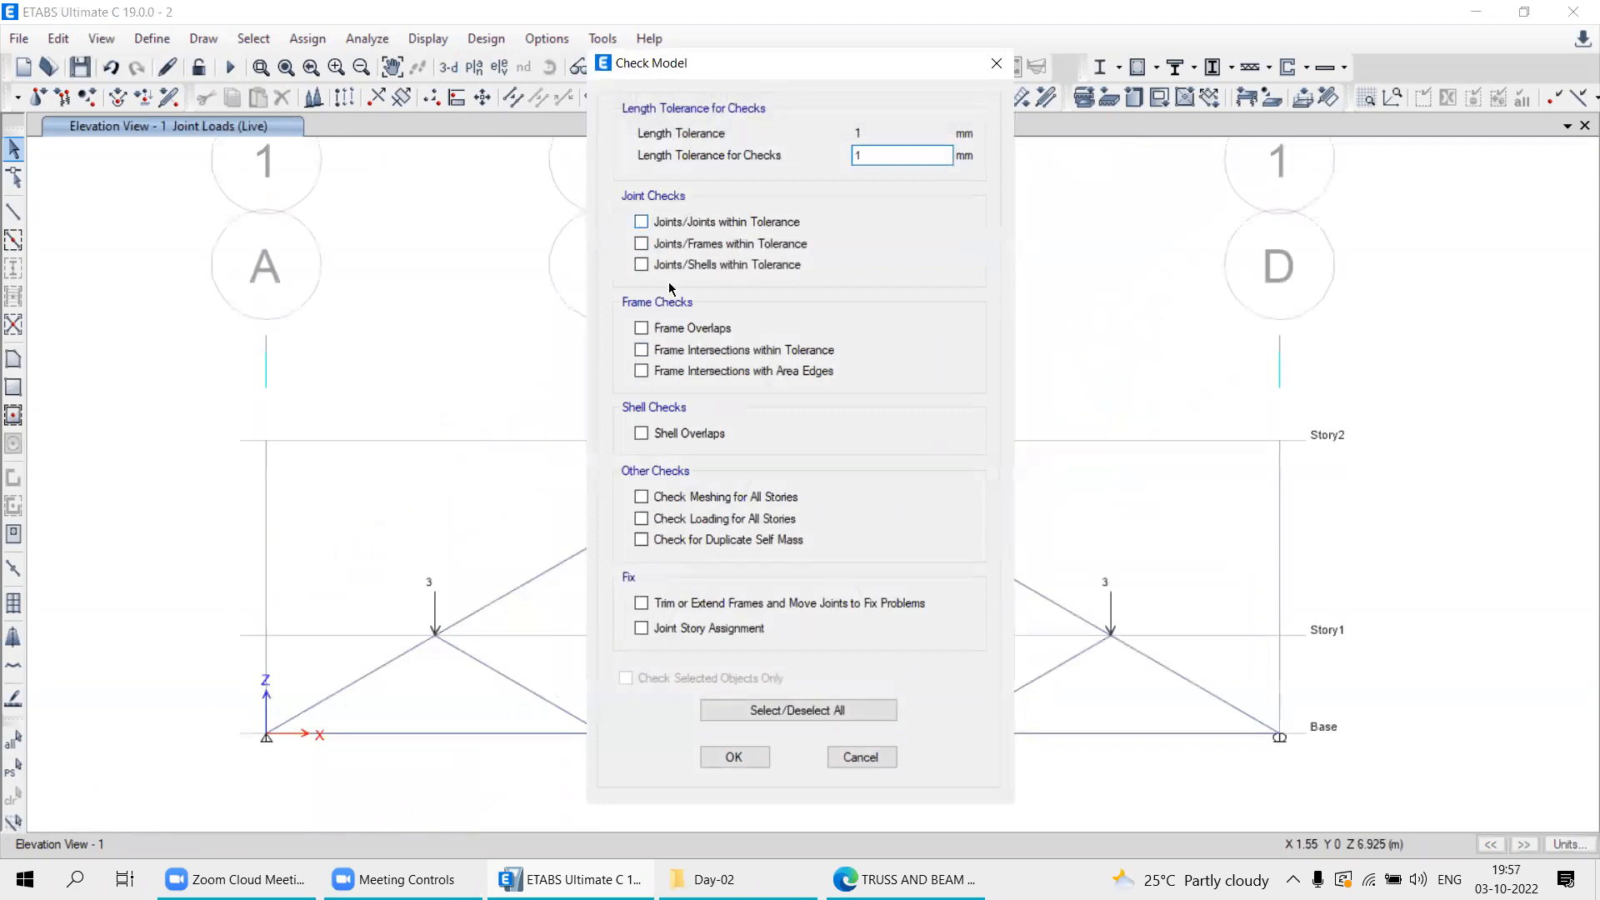
pyautogui.click(642, 328)
pyautogui.click(642, 433)
pyautogui.click(723, 704)
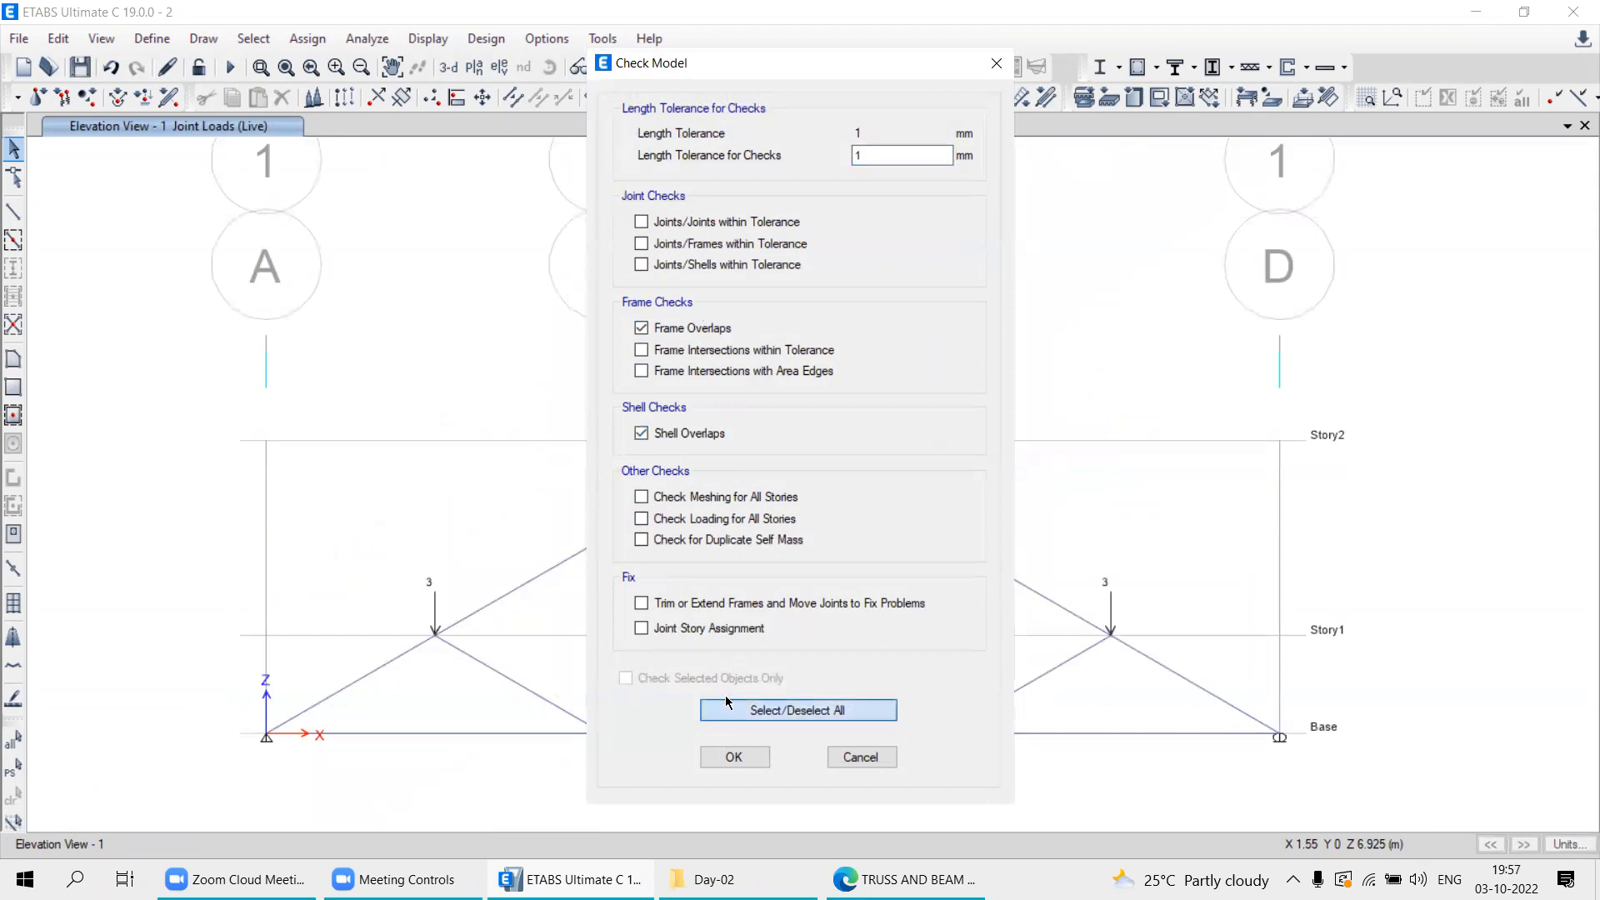
pyautogui.click(722, 710)
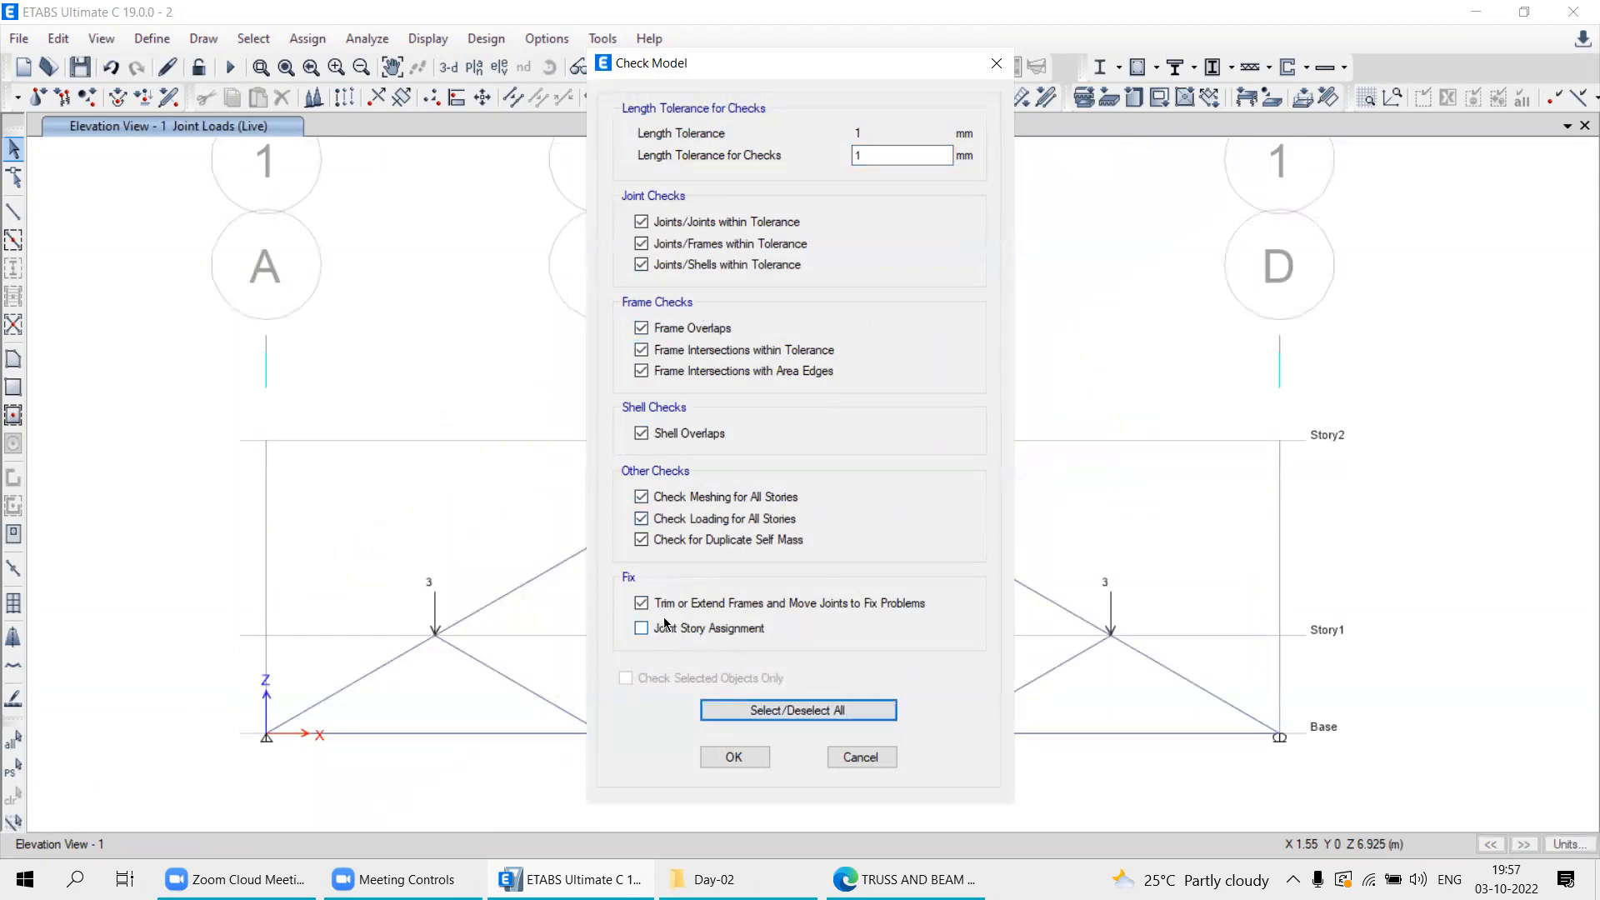
pyautogui.click(642, 629)
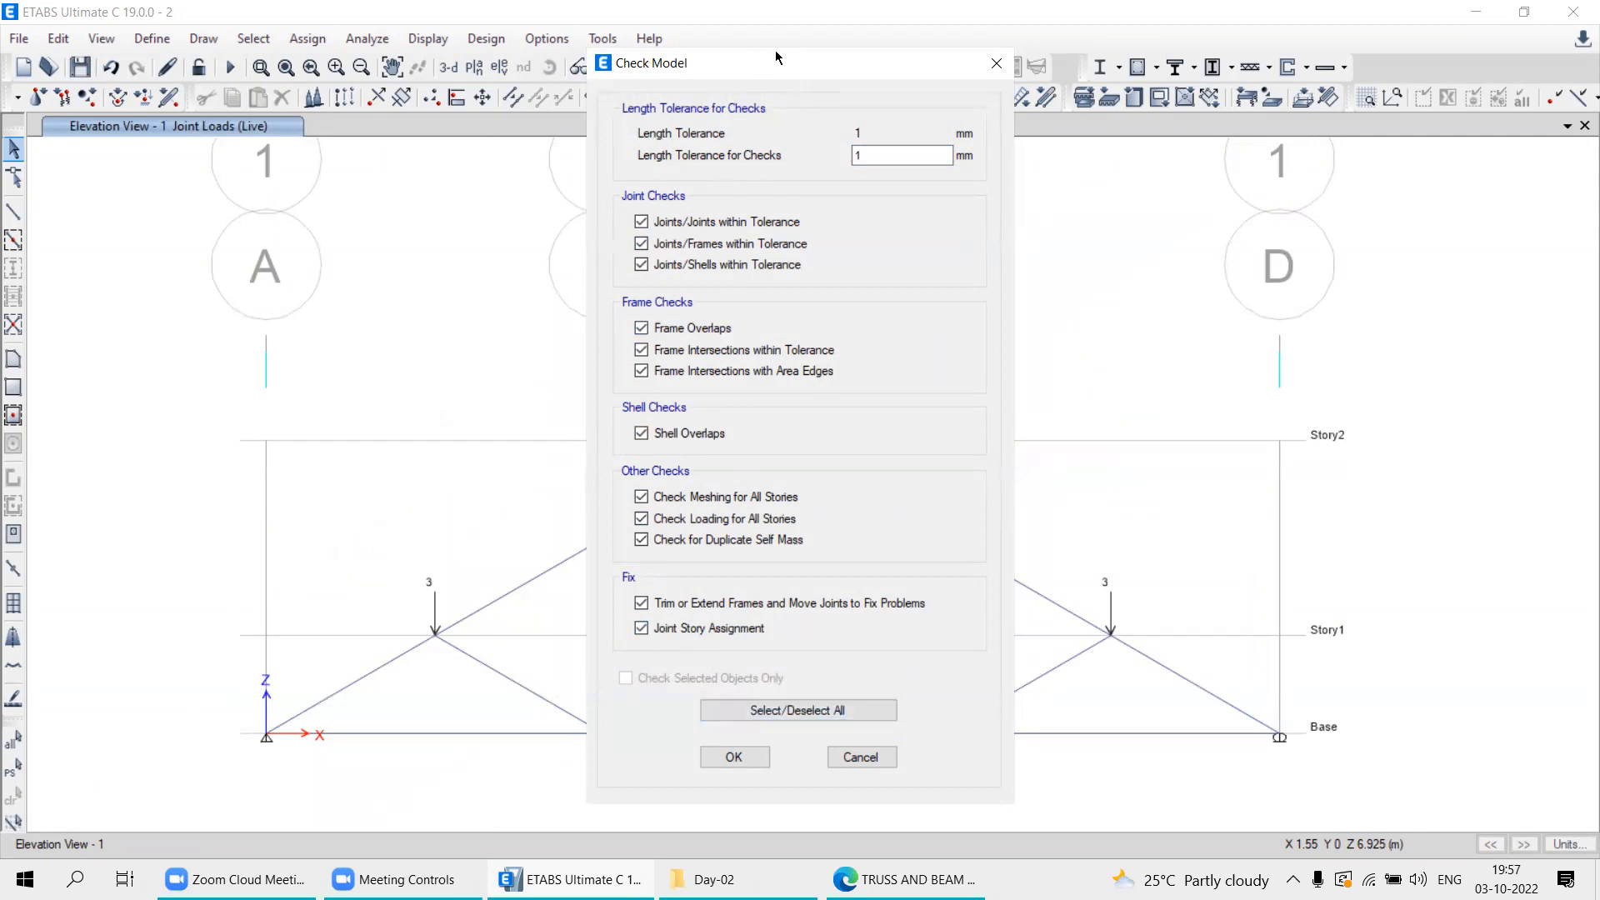
# Run the configured model check on the truss, read its report and close it.
pyautogui.moveTo(759, 63); pyautogui.dragTo(229, 17)
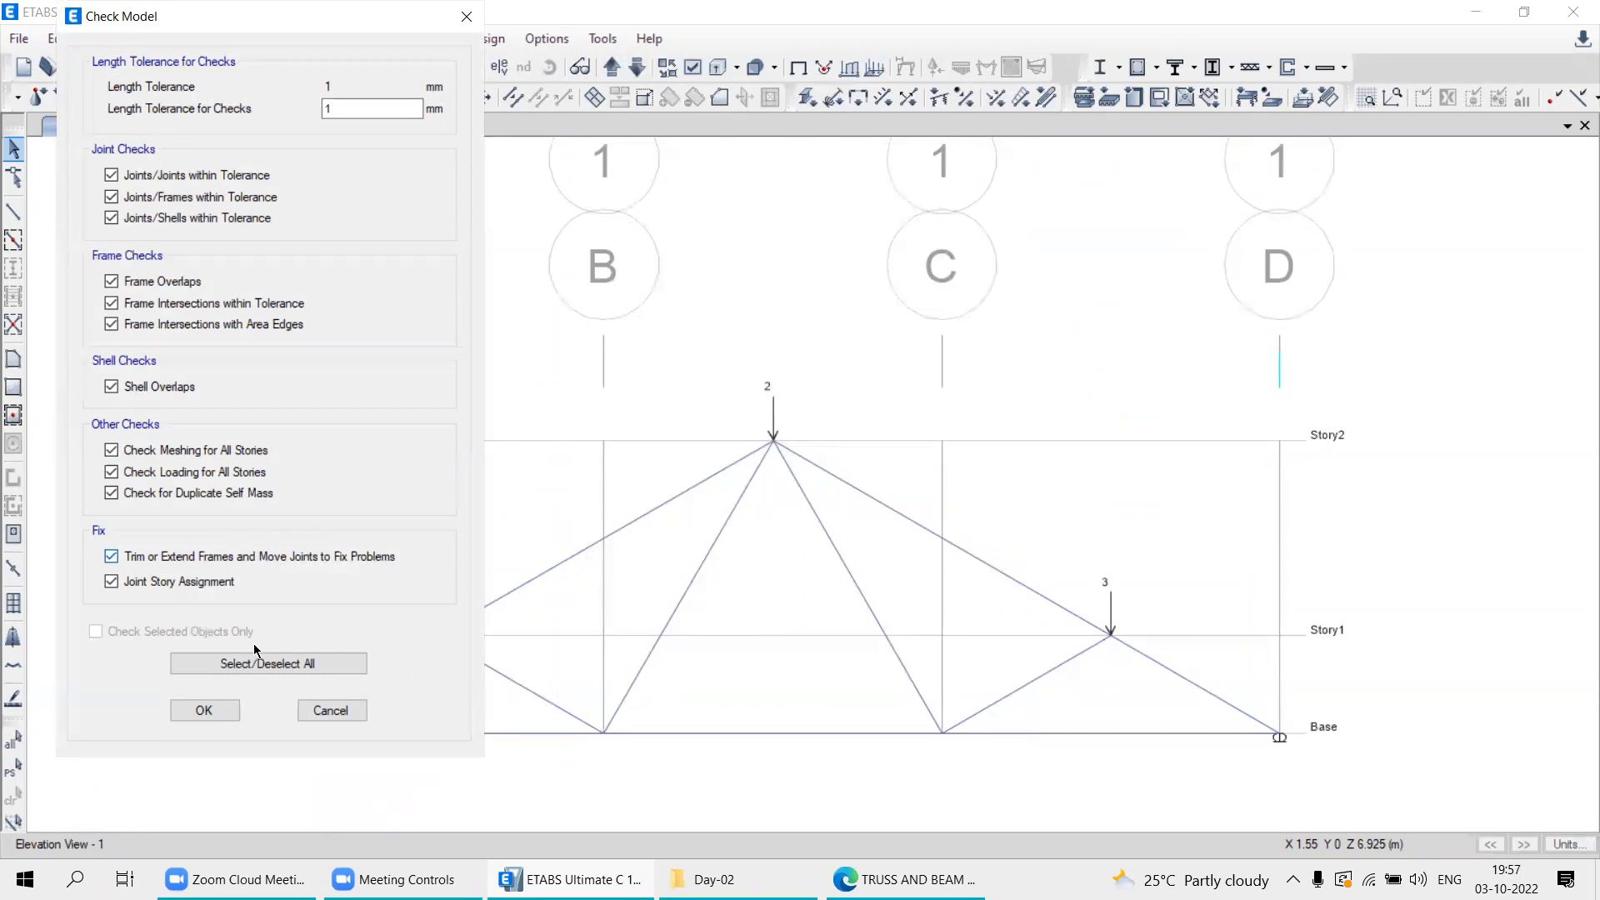
pyautogui.click(208, 709)
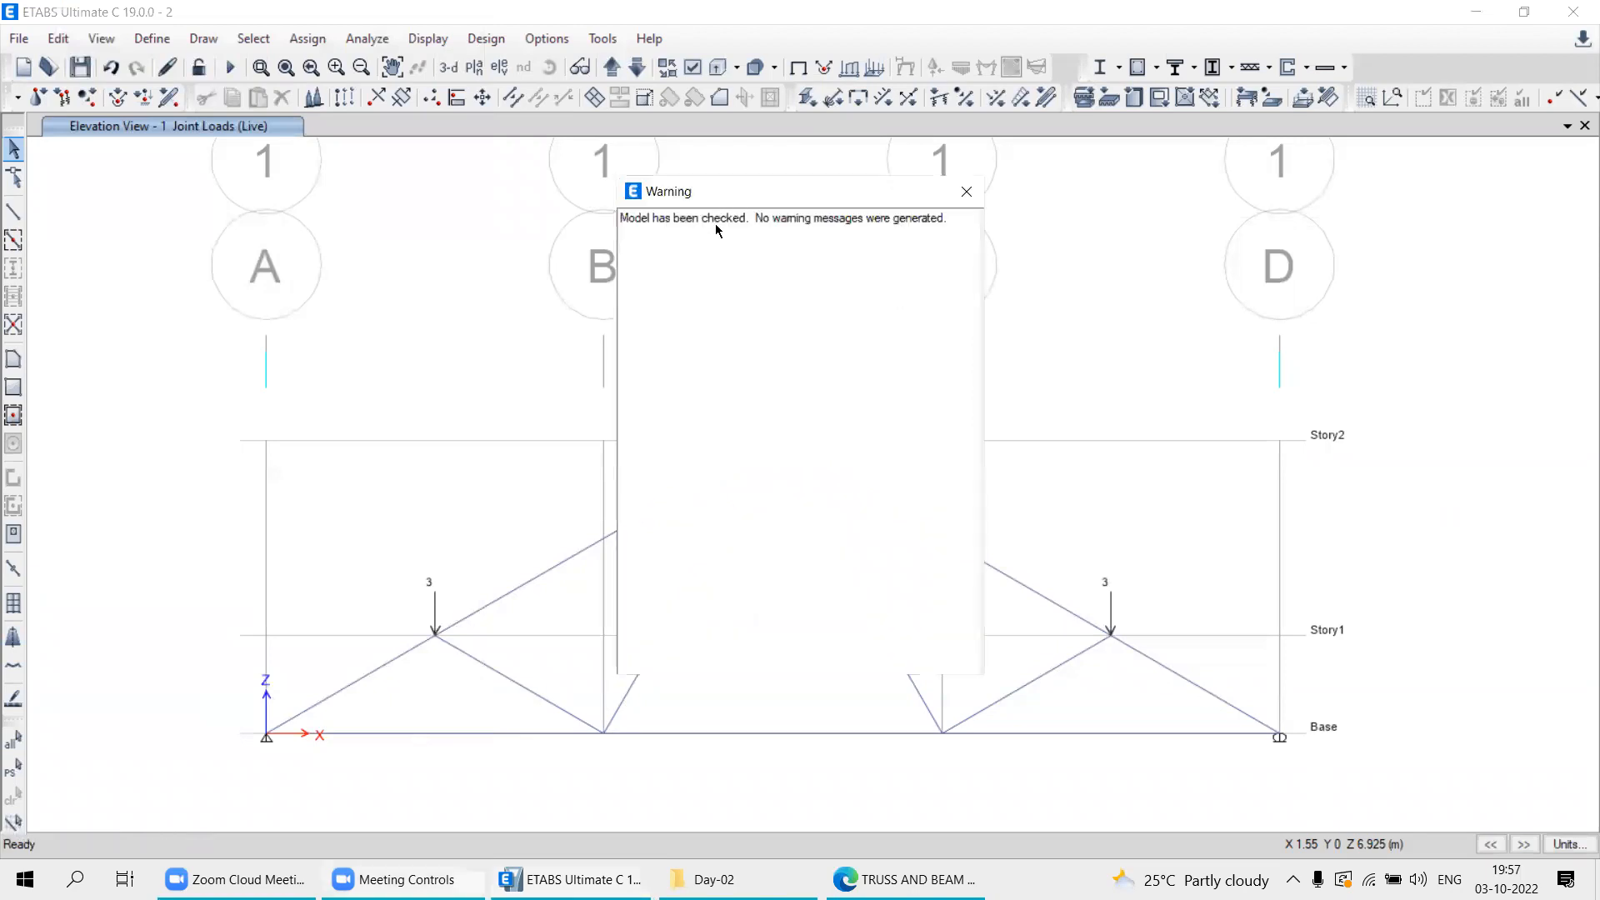
pyautogui.moveTo(718, 205); pyautogui.dragTo(715, 267)
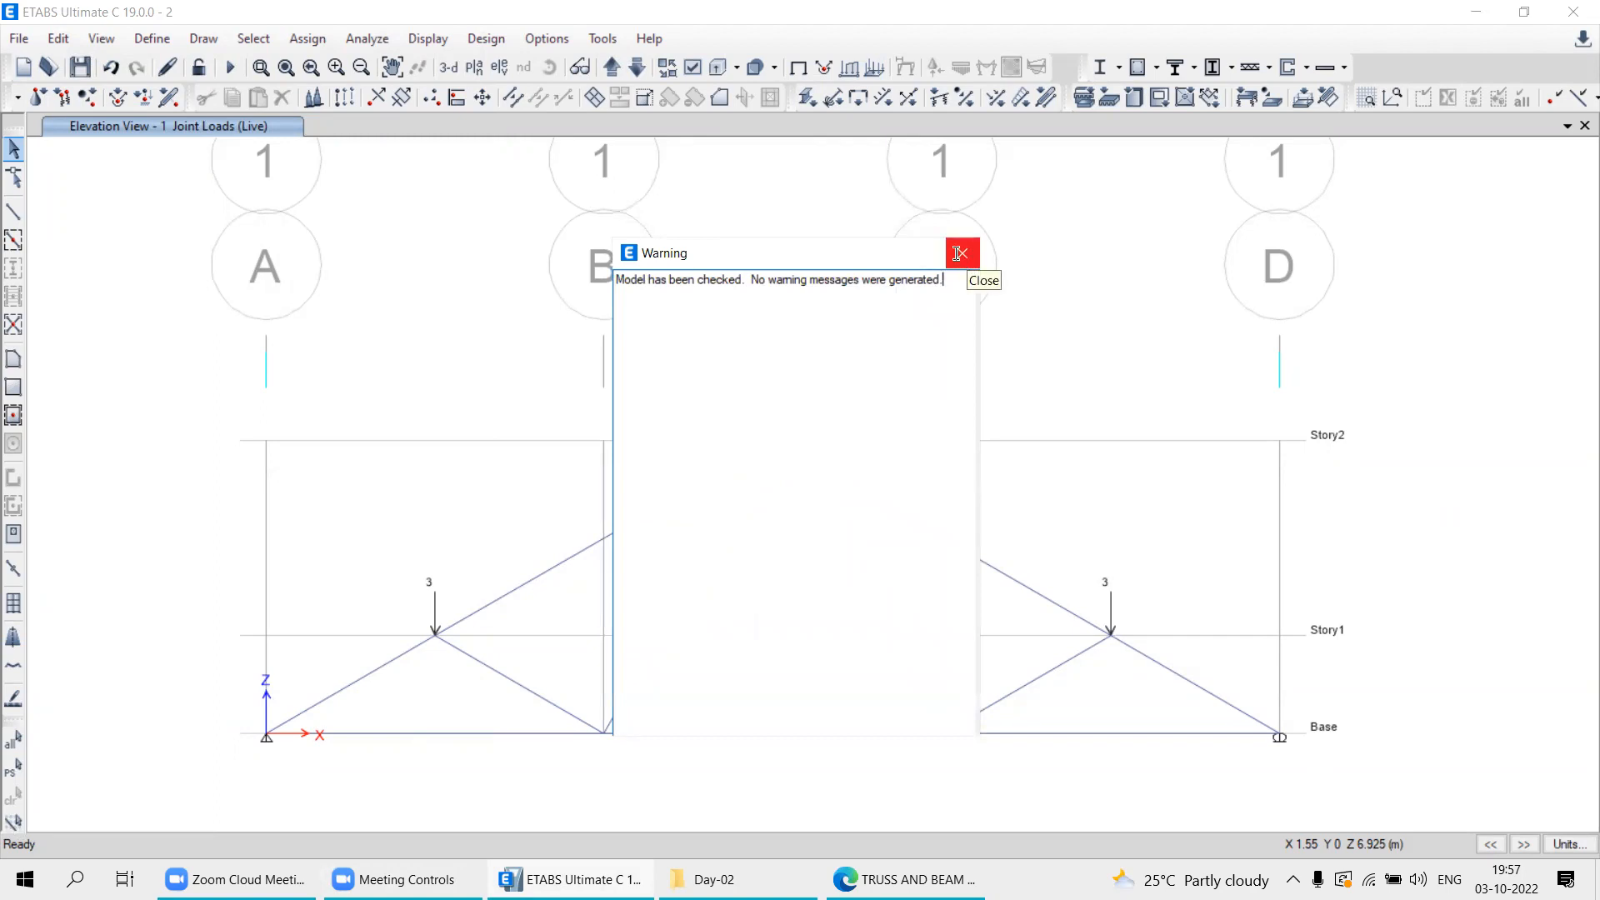
pyautogui.moveTo(839, 258); pyautogui.dragTo(776, 270)
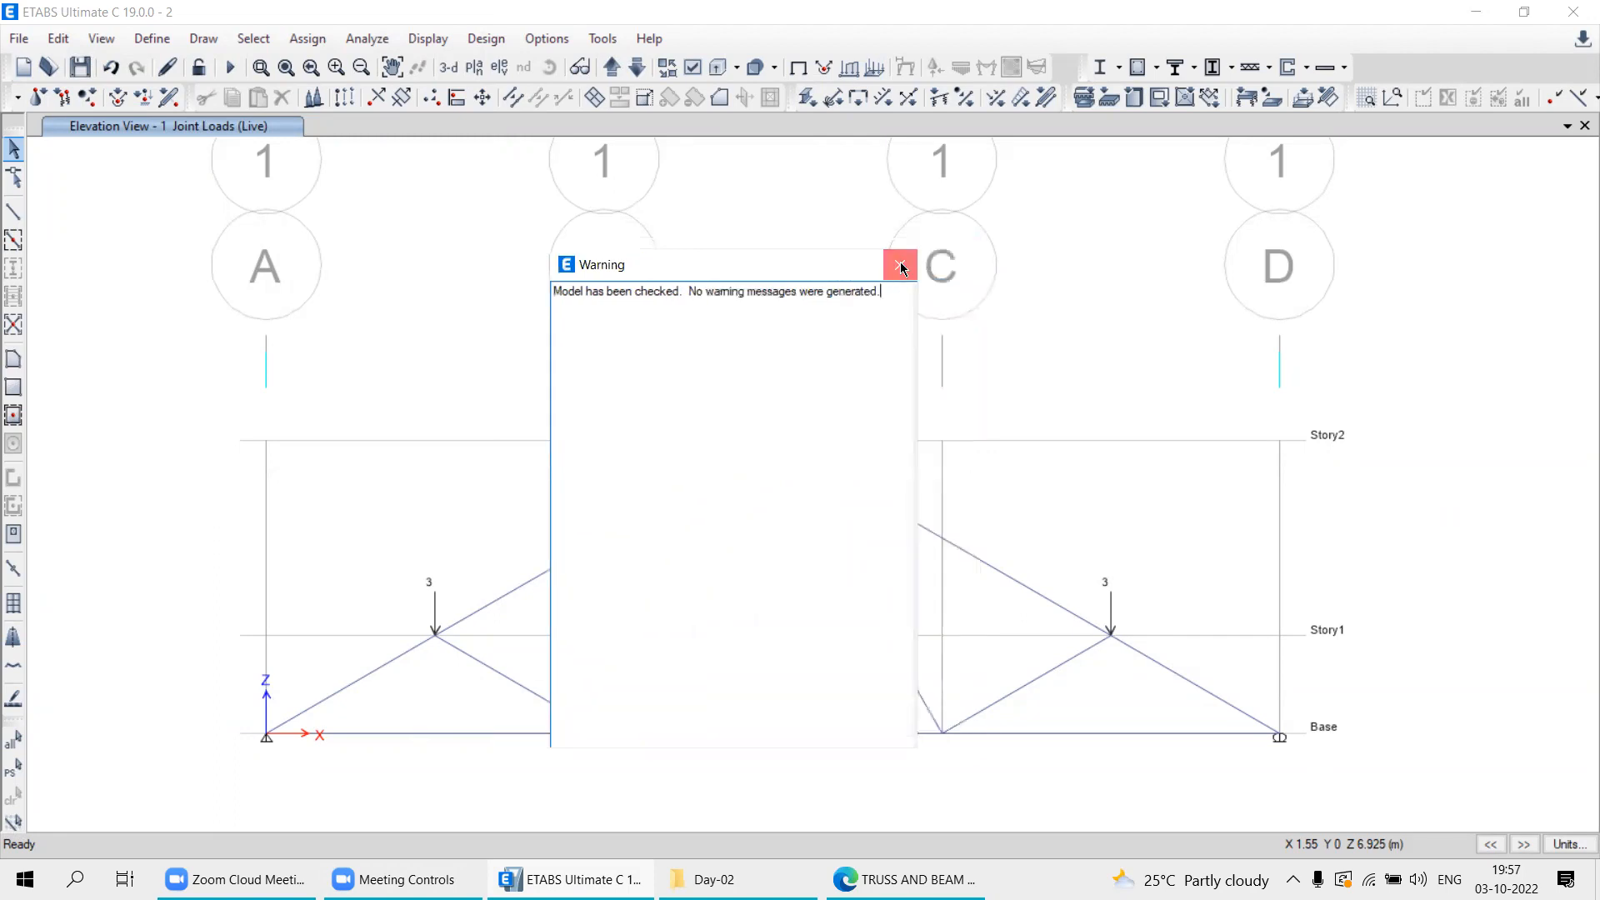
pyautogui.click(903, 265)
pyautogui.moveTo(725, 621); pyautogui.dragTo(753, 550, button='middle')
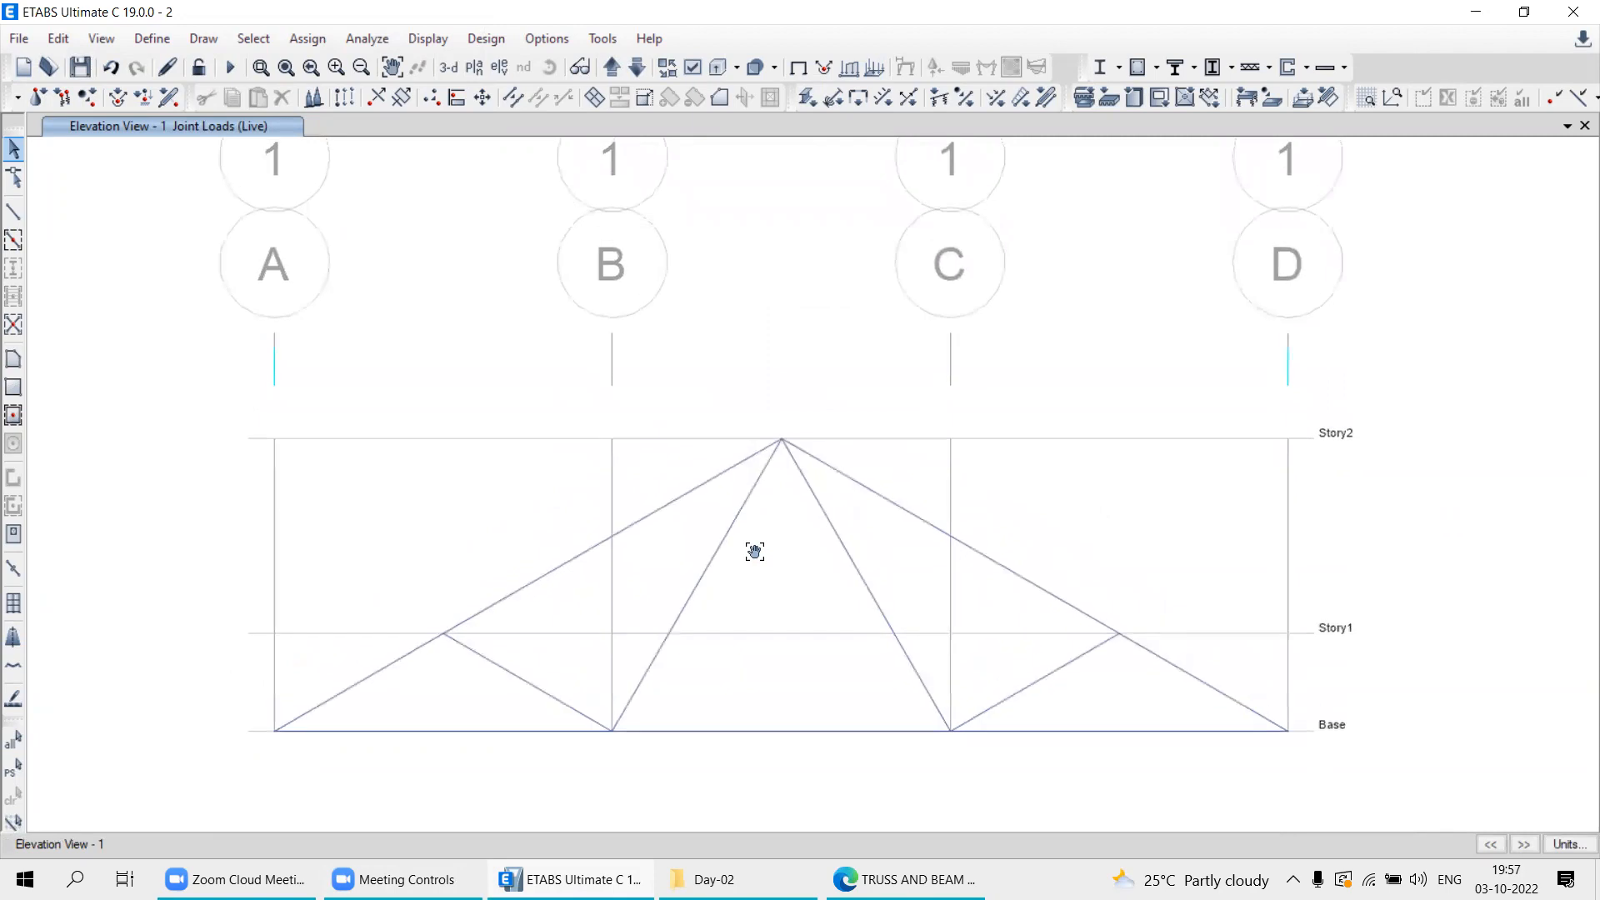
pyautogui.scroll(-3, 753, 525)
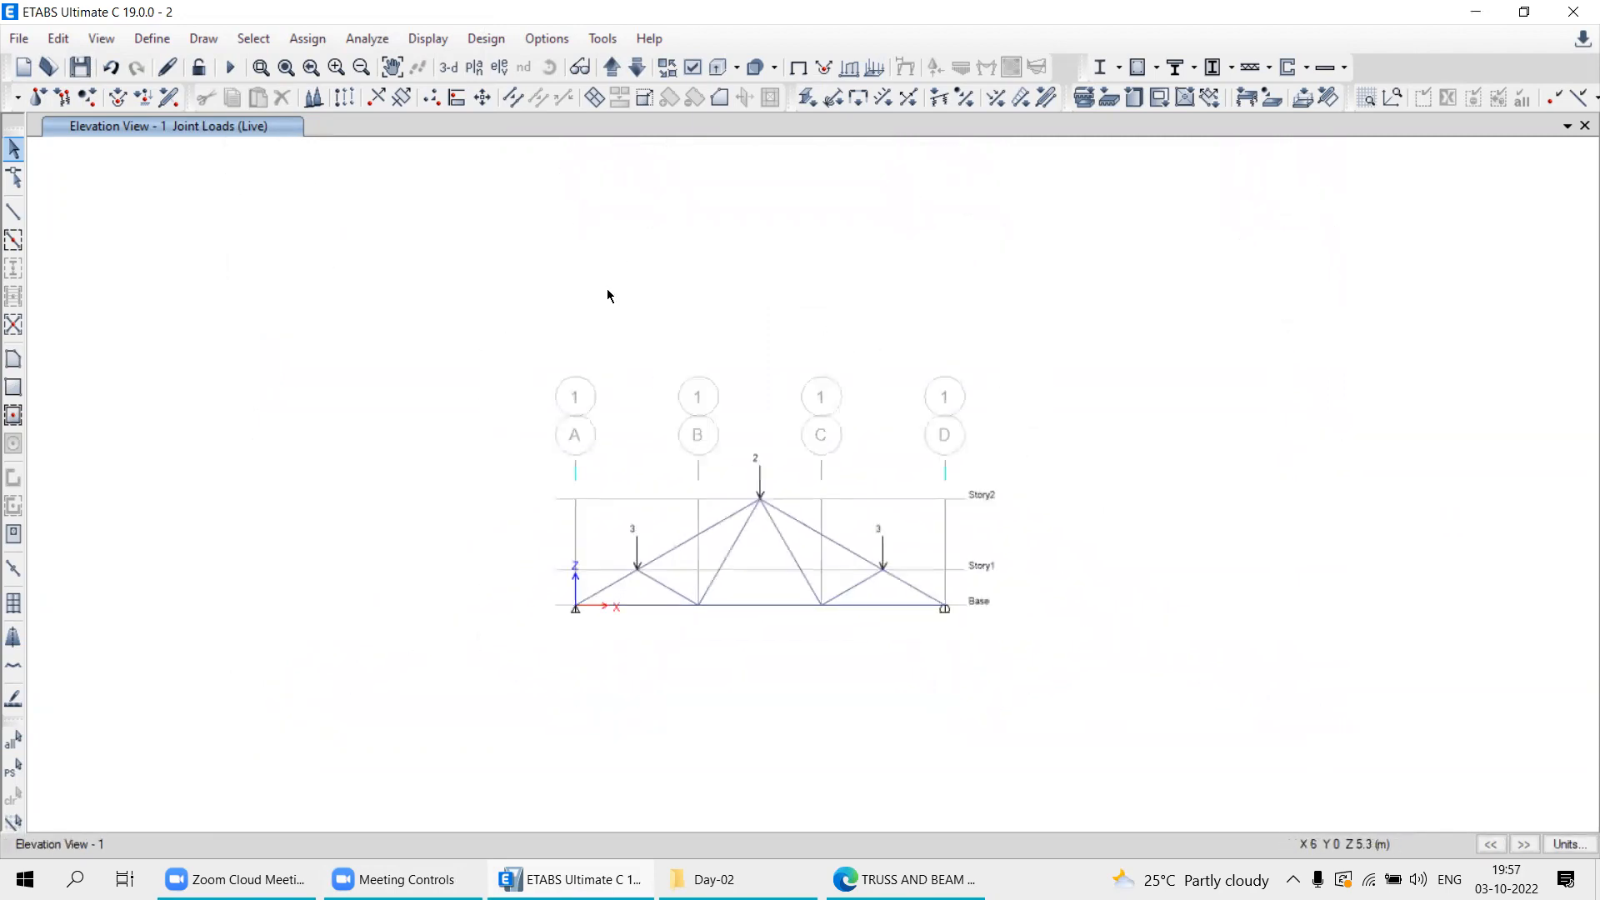
pyautogui.moveTo(685, 644); pyautogui.dragTo(778, 526, button='middle')
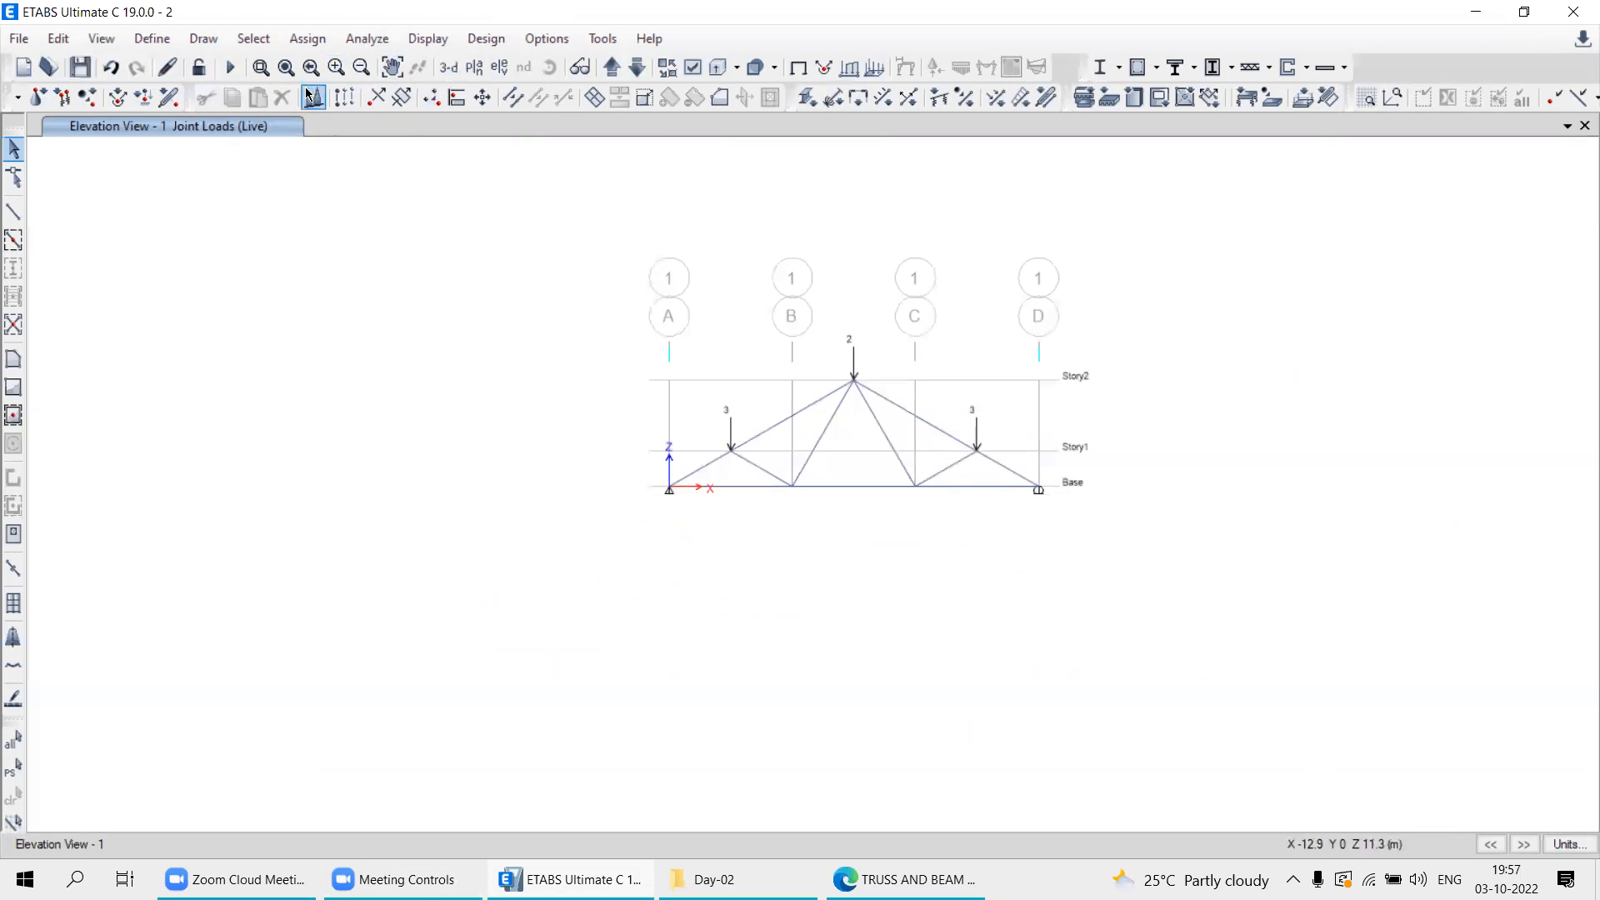
pyautogui.click(364, 47)
pyautogui.click(349, 47)
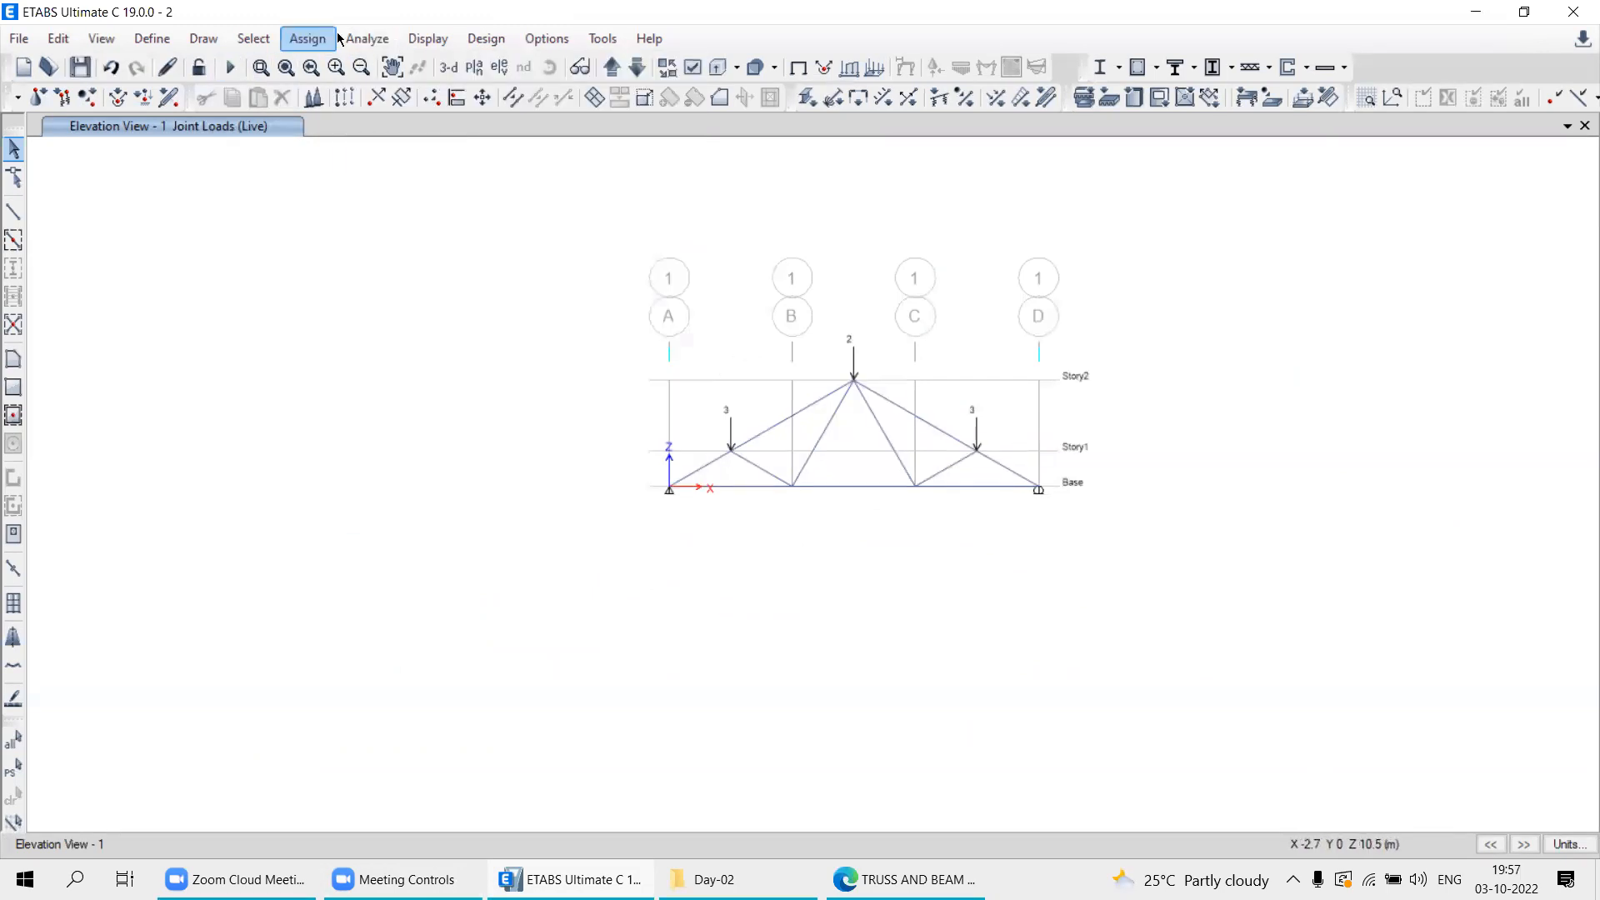
pyautogui.click(348, 39)
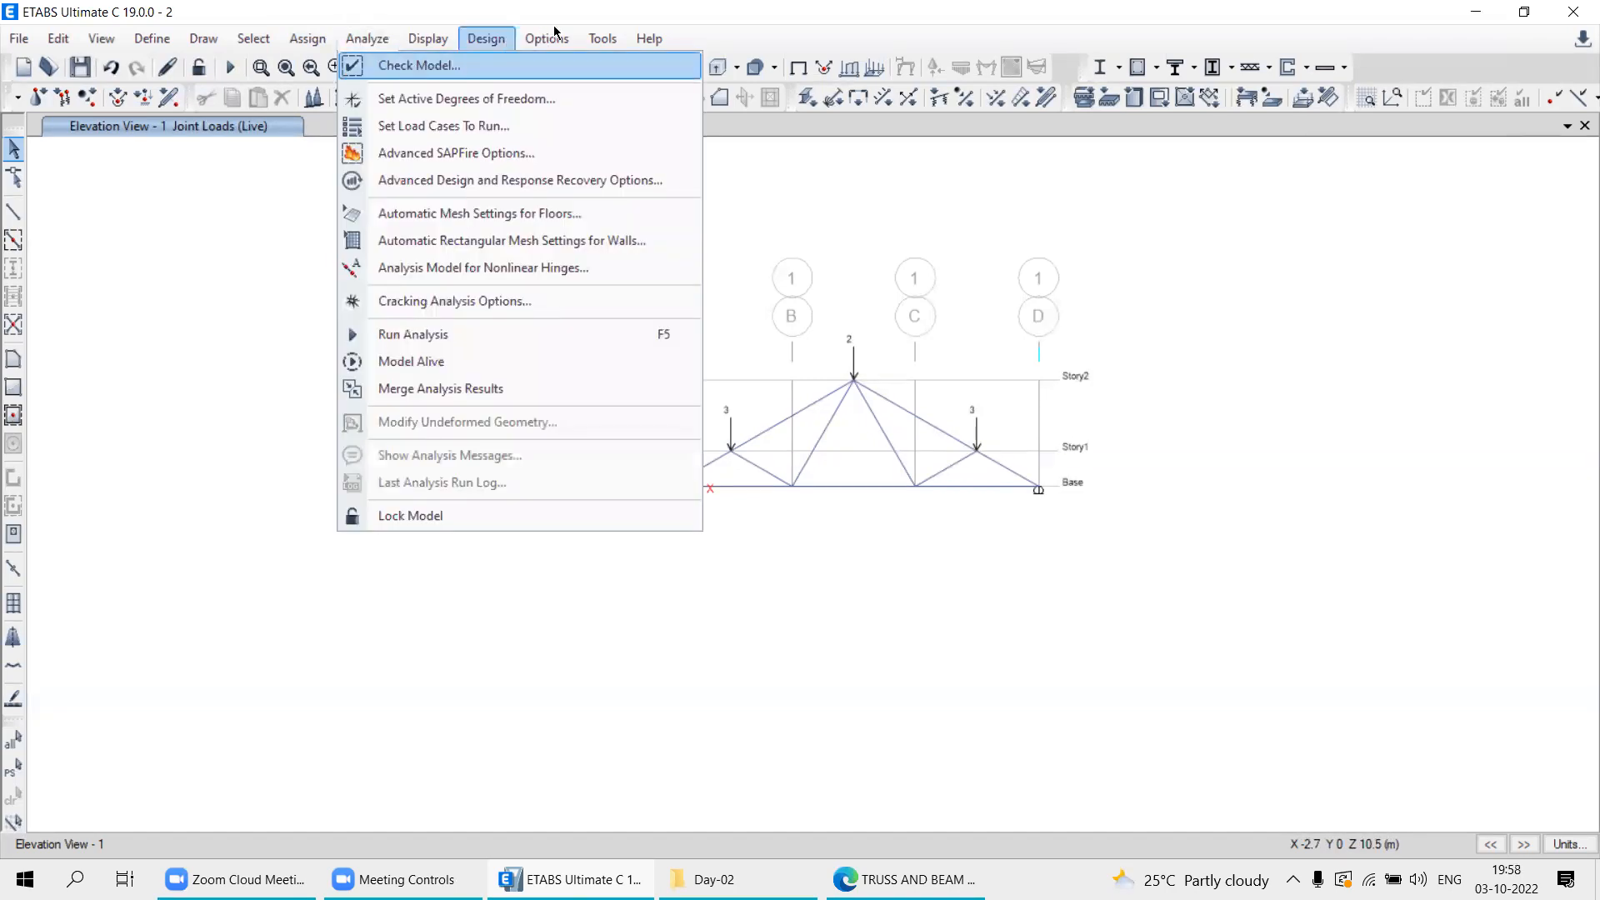
pyautogui.click(403, 19)
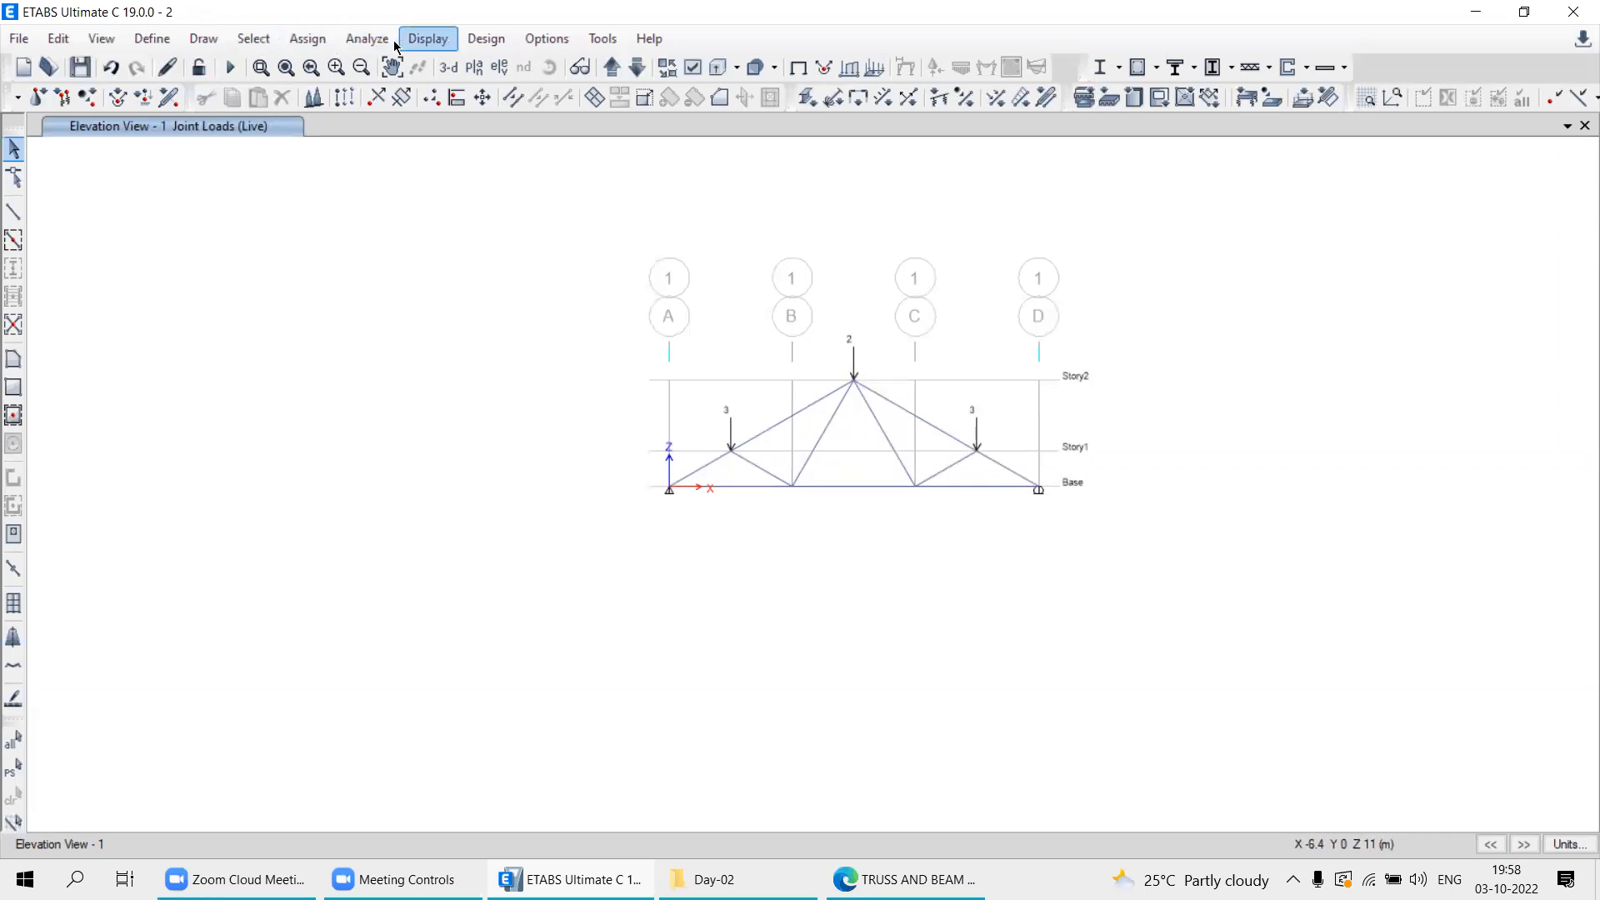
pyautogui.click(369, 42)
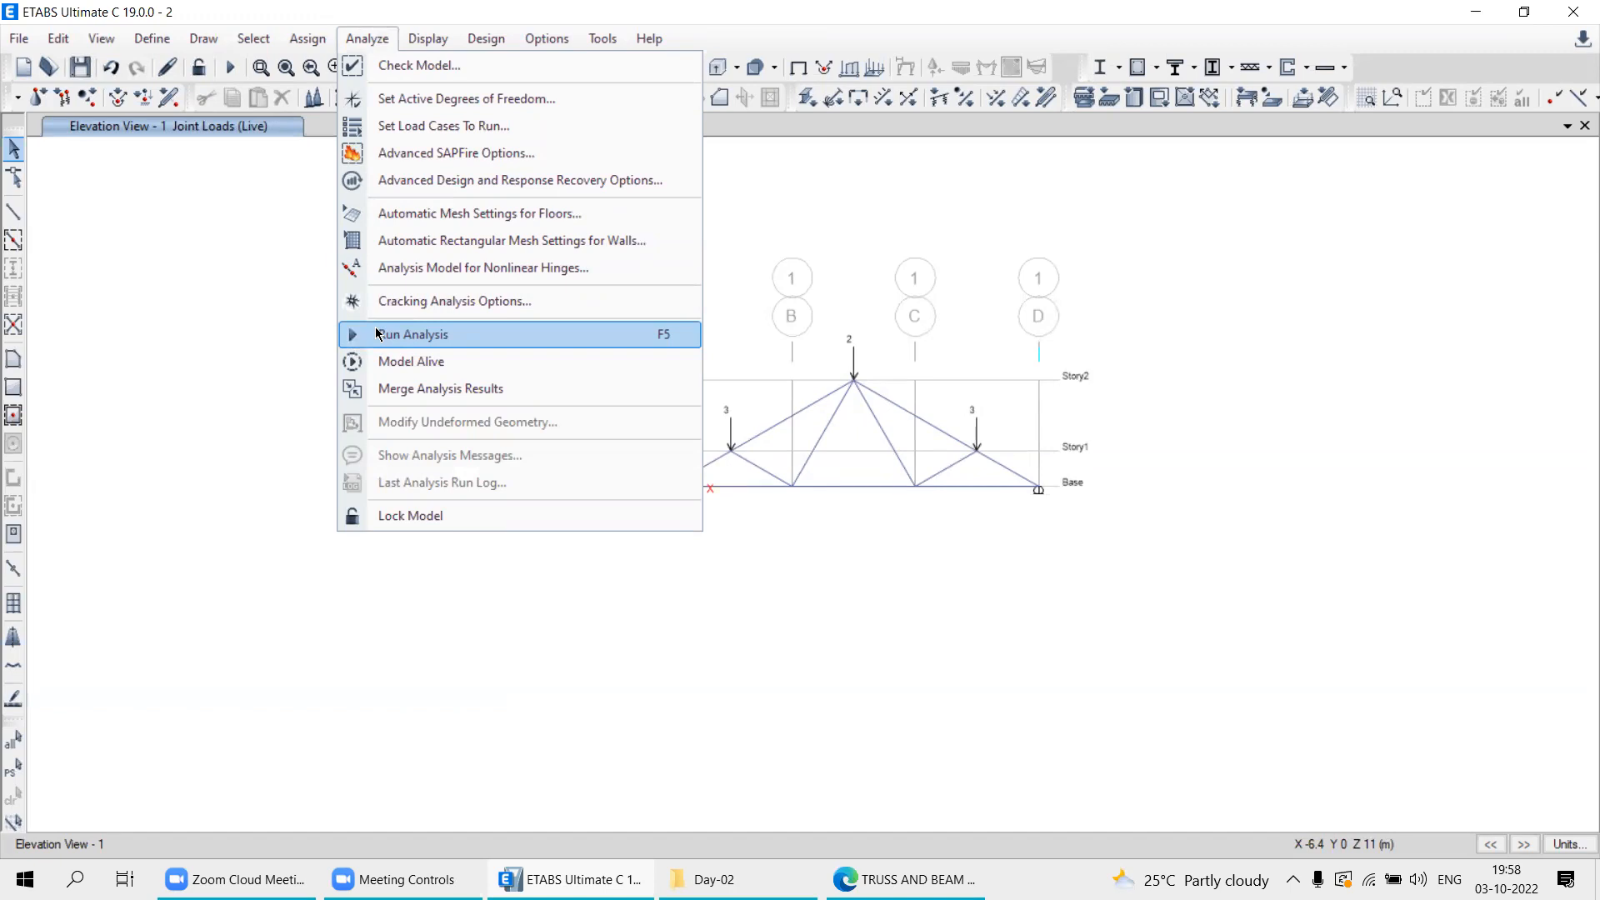
pyautogui.click(115, 726)
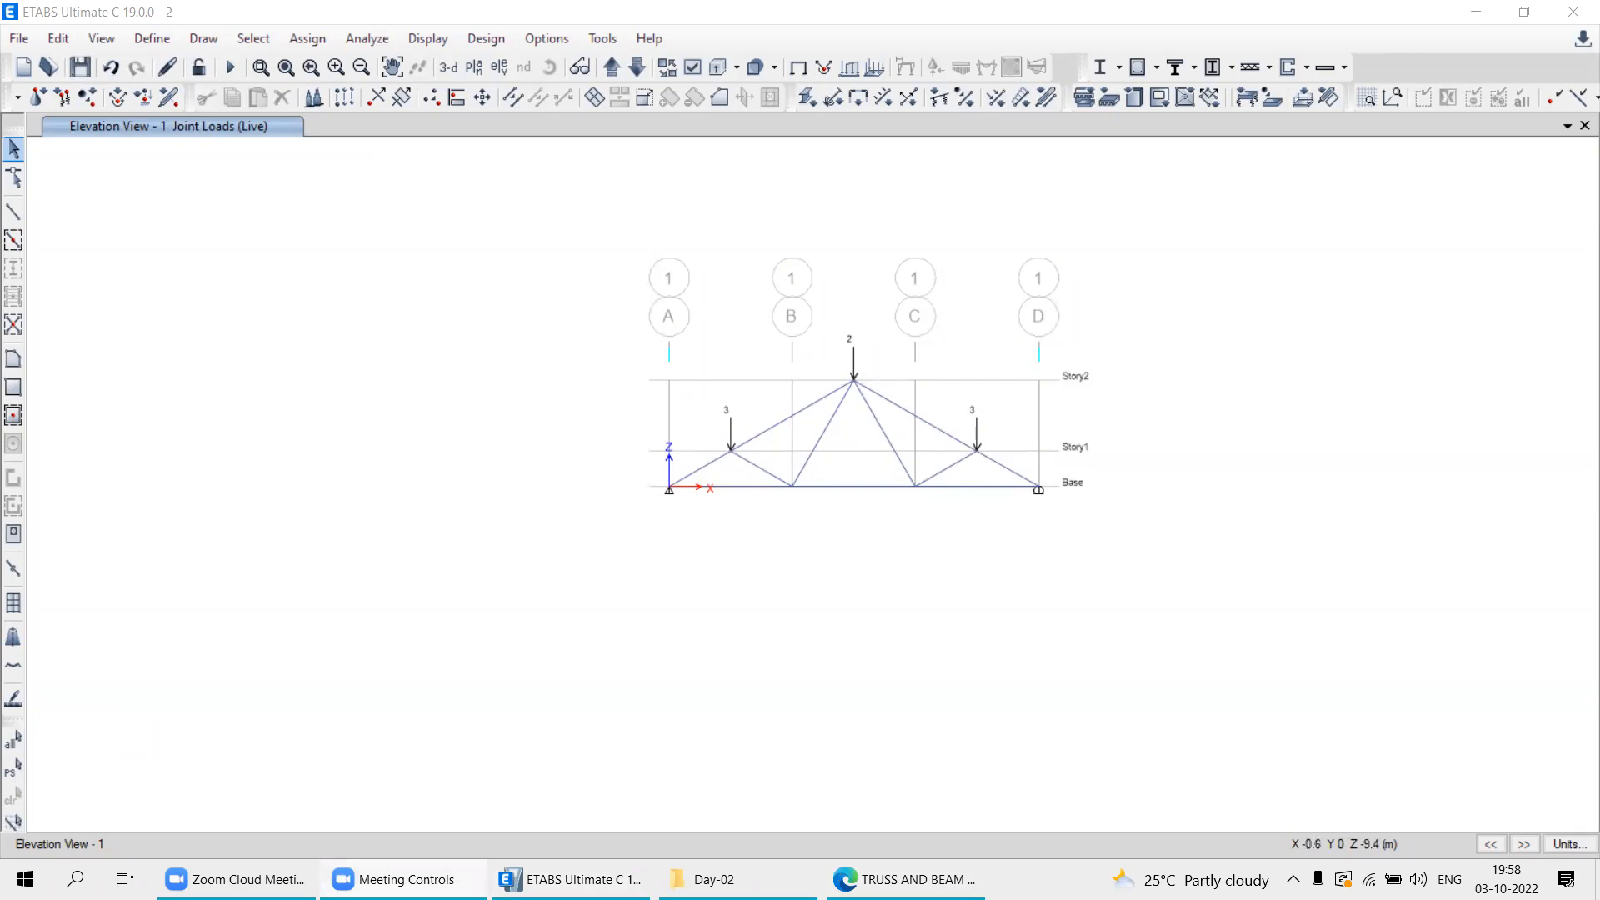
pyautogui.moveTo(571, 879)
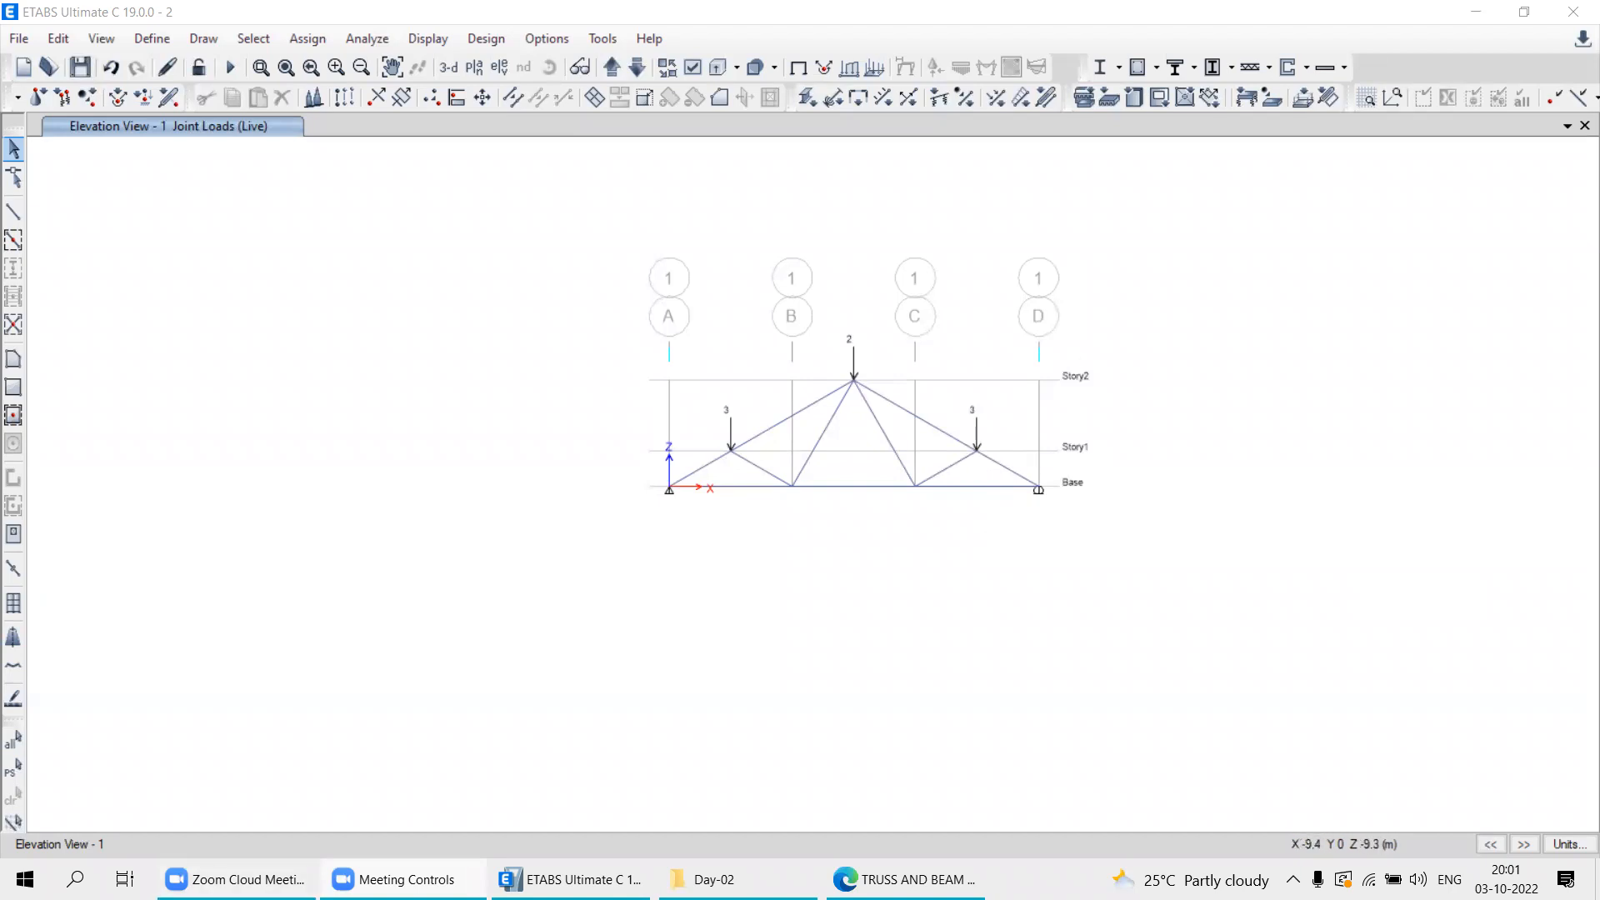
pyautogui.moveTo(964, 572); pyautogui.dragTo(855, 582, button='middle')
pyautogui.scroll(3, 756, 511)
pyautogui.moveTo(778, 404); pyautogui.dragTo(793, 457, button='middle')
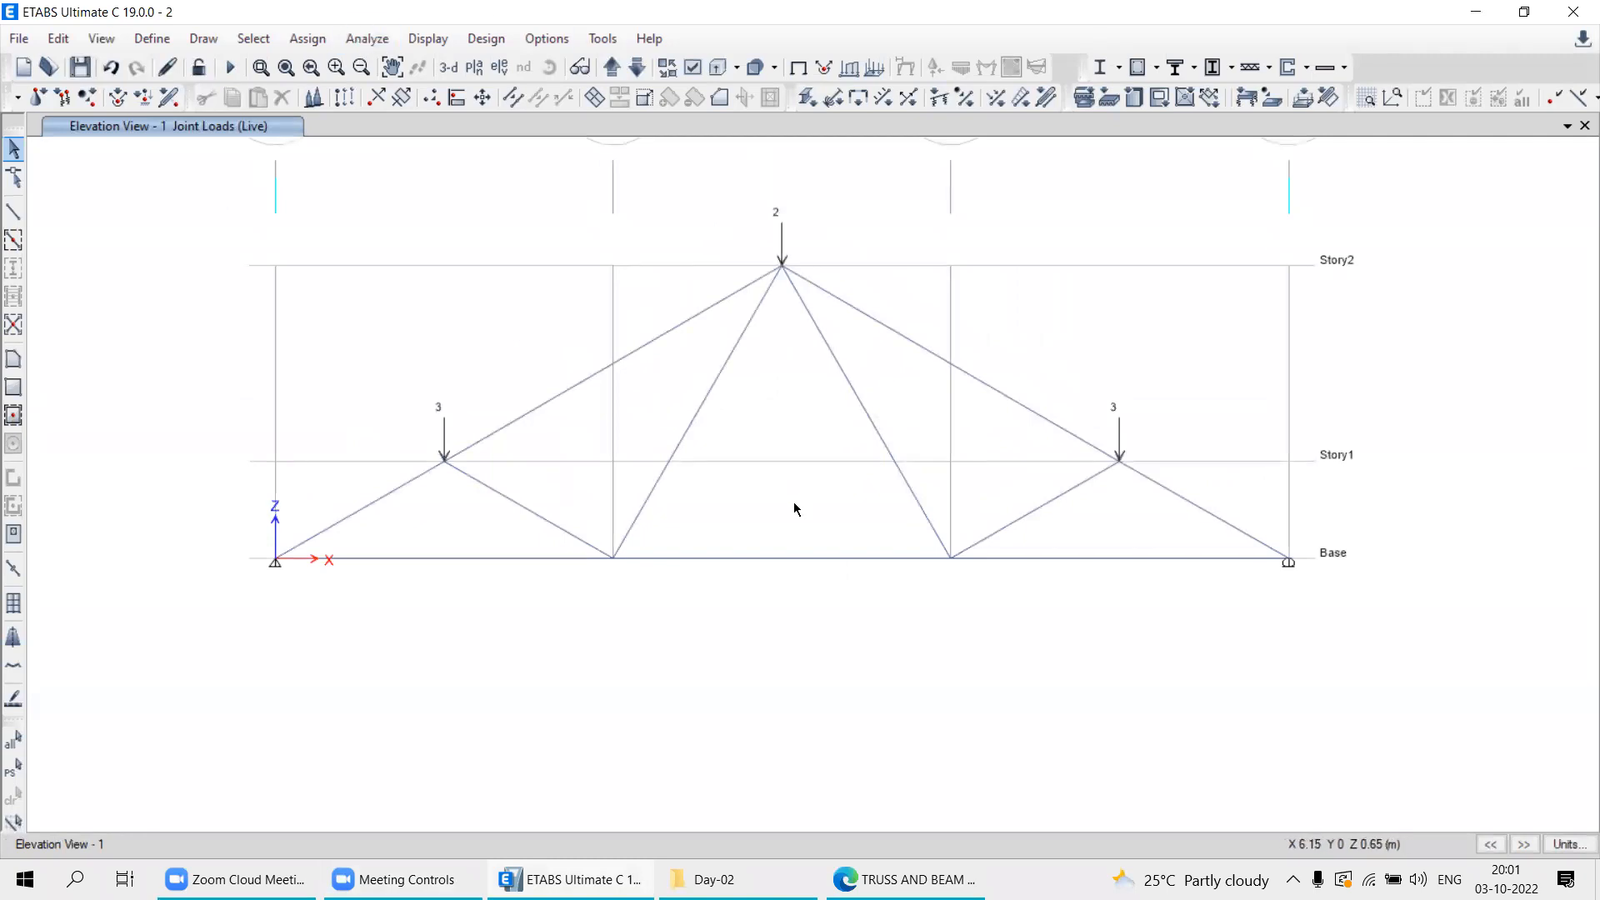
pyautogui.click(369, 40)
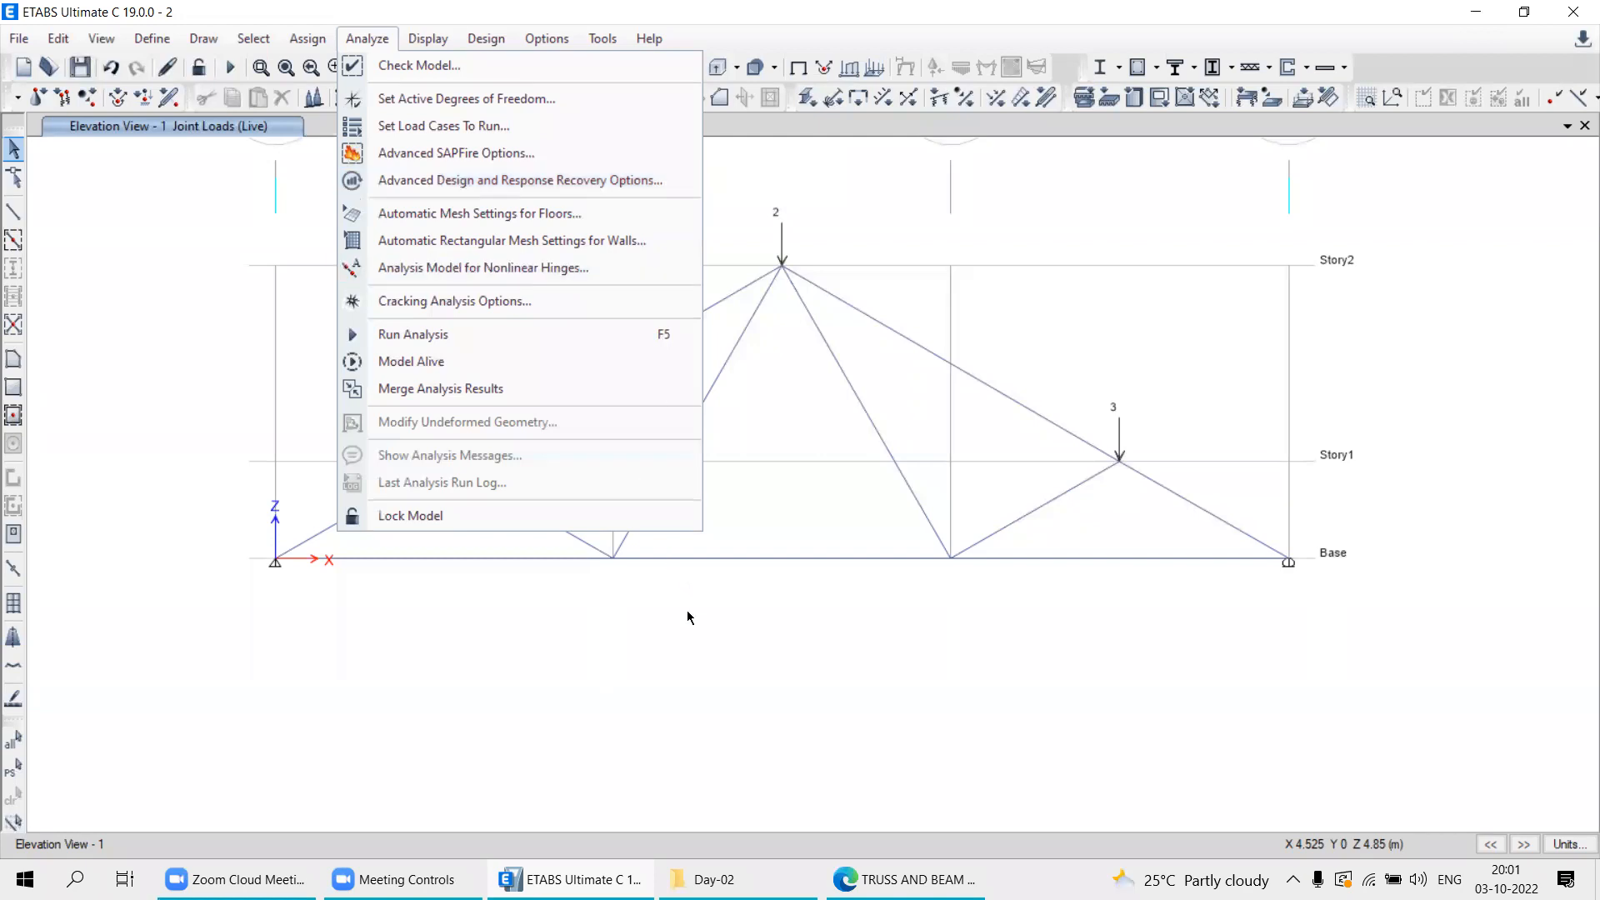
pyautogui.click(662, 607)
pyautogui.press('Escape')
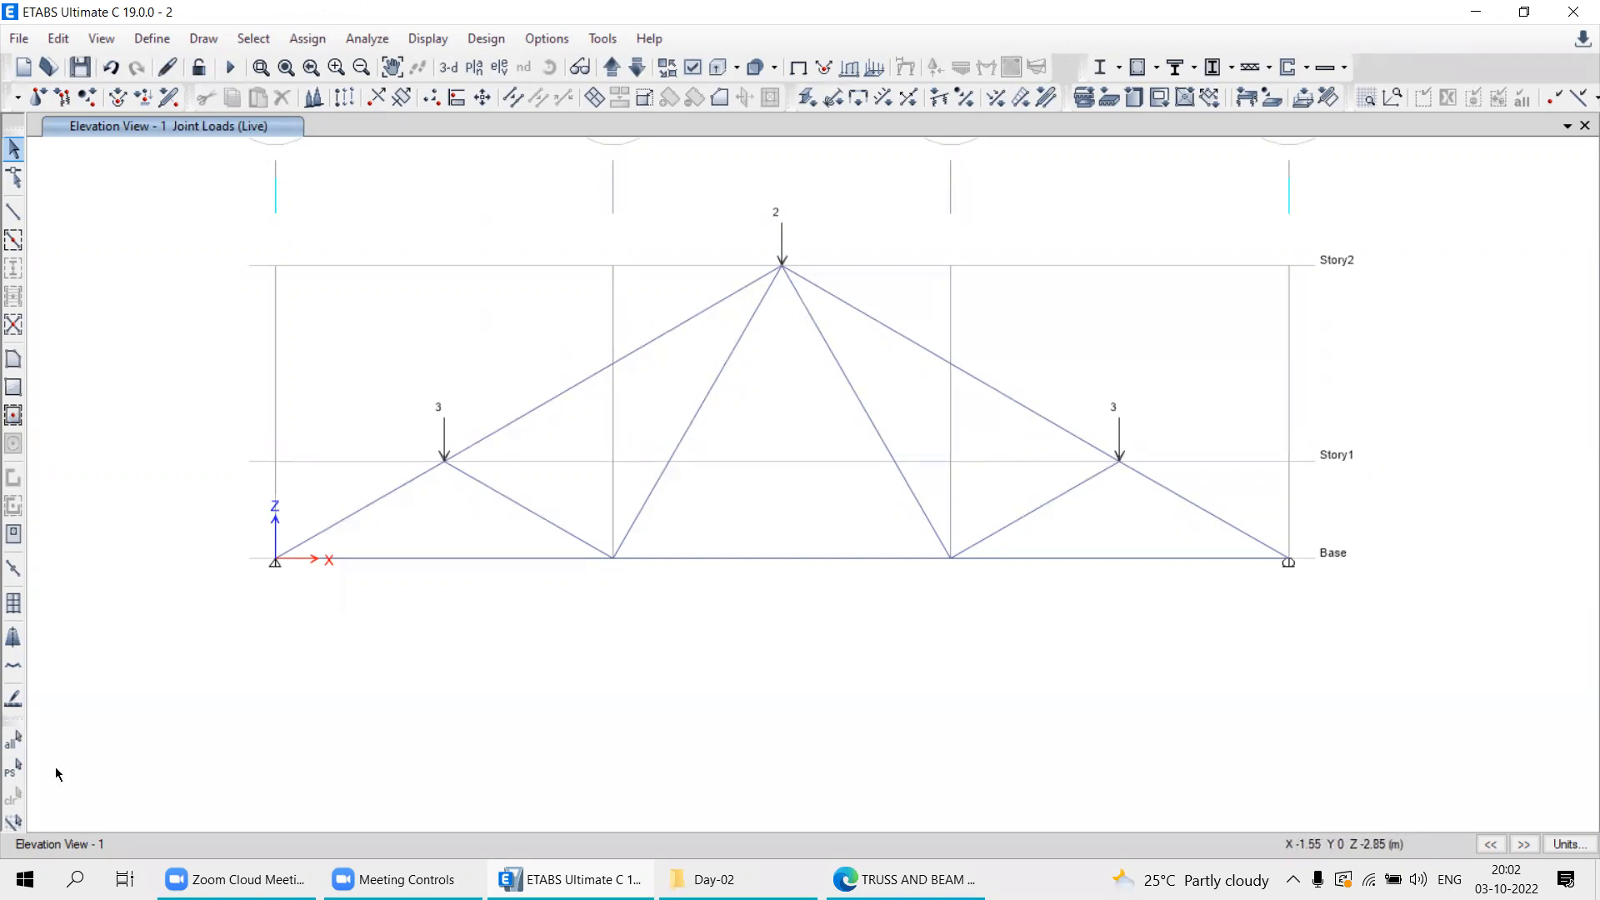
pyautogui.click(358, 42)
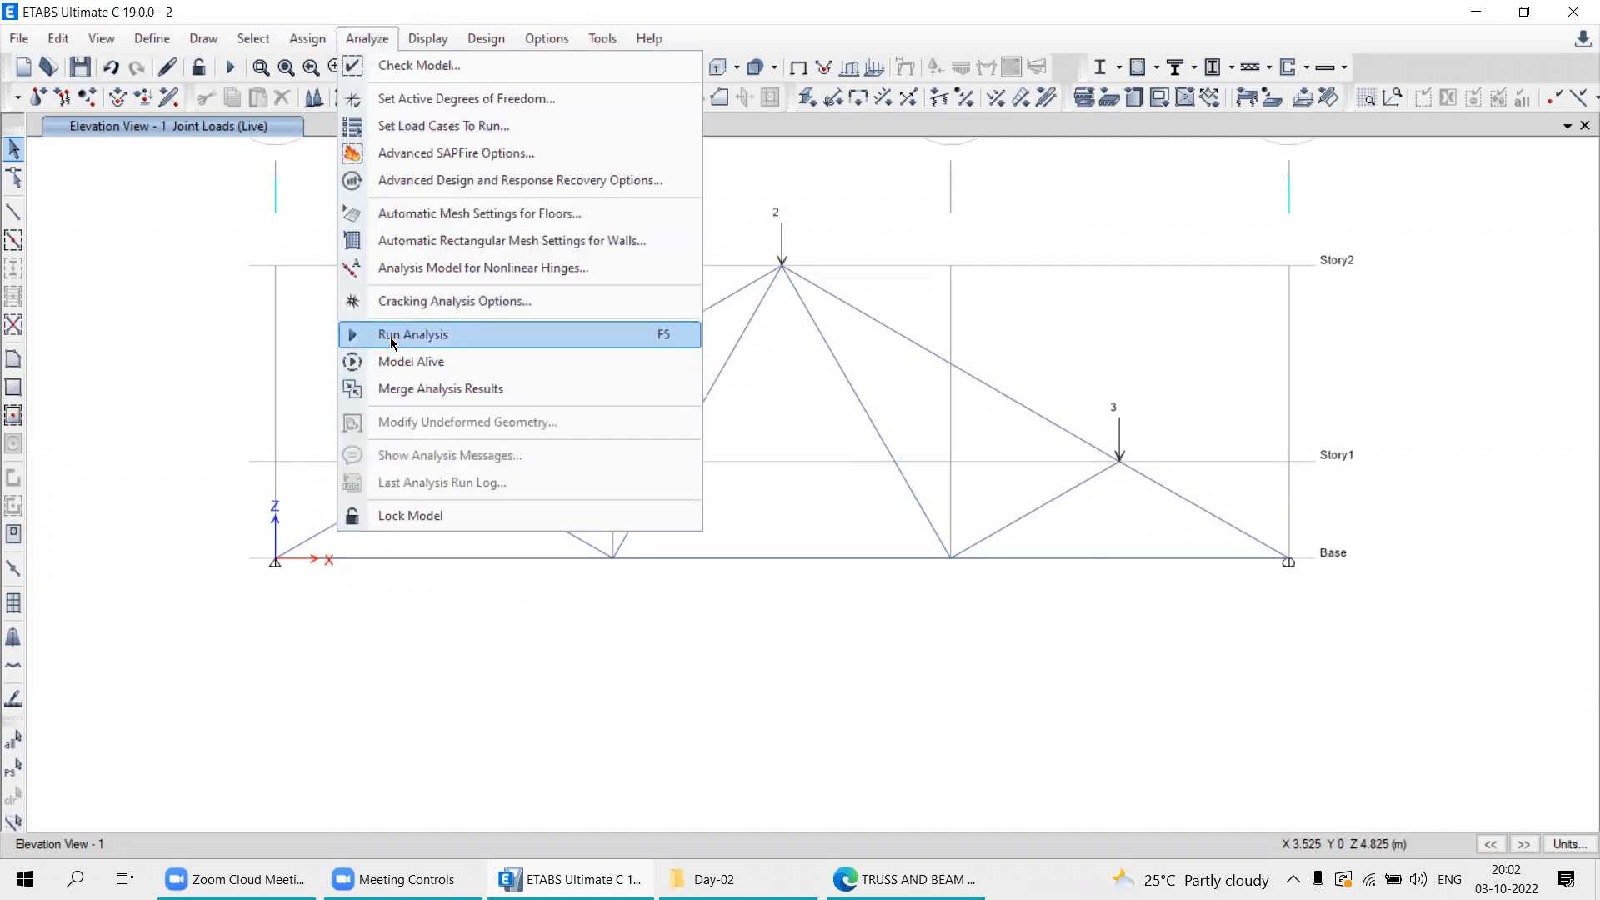
pyautogui.click(851, 16)
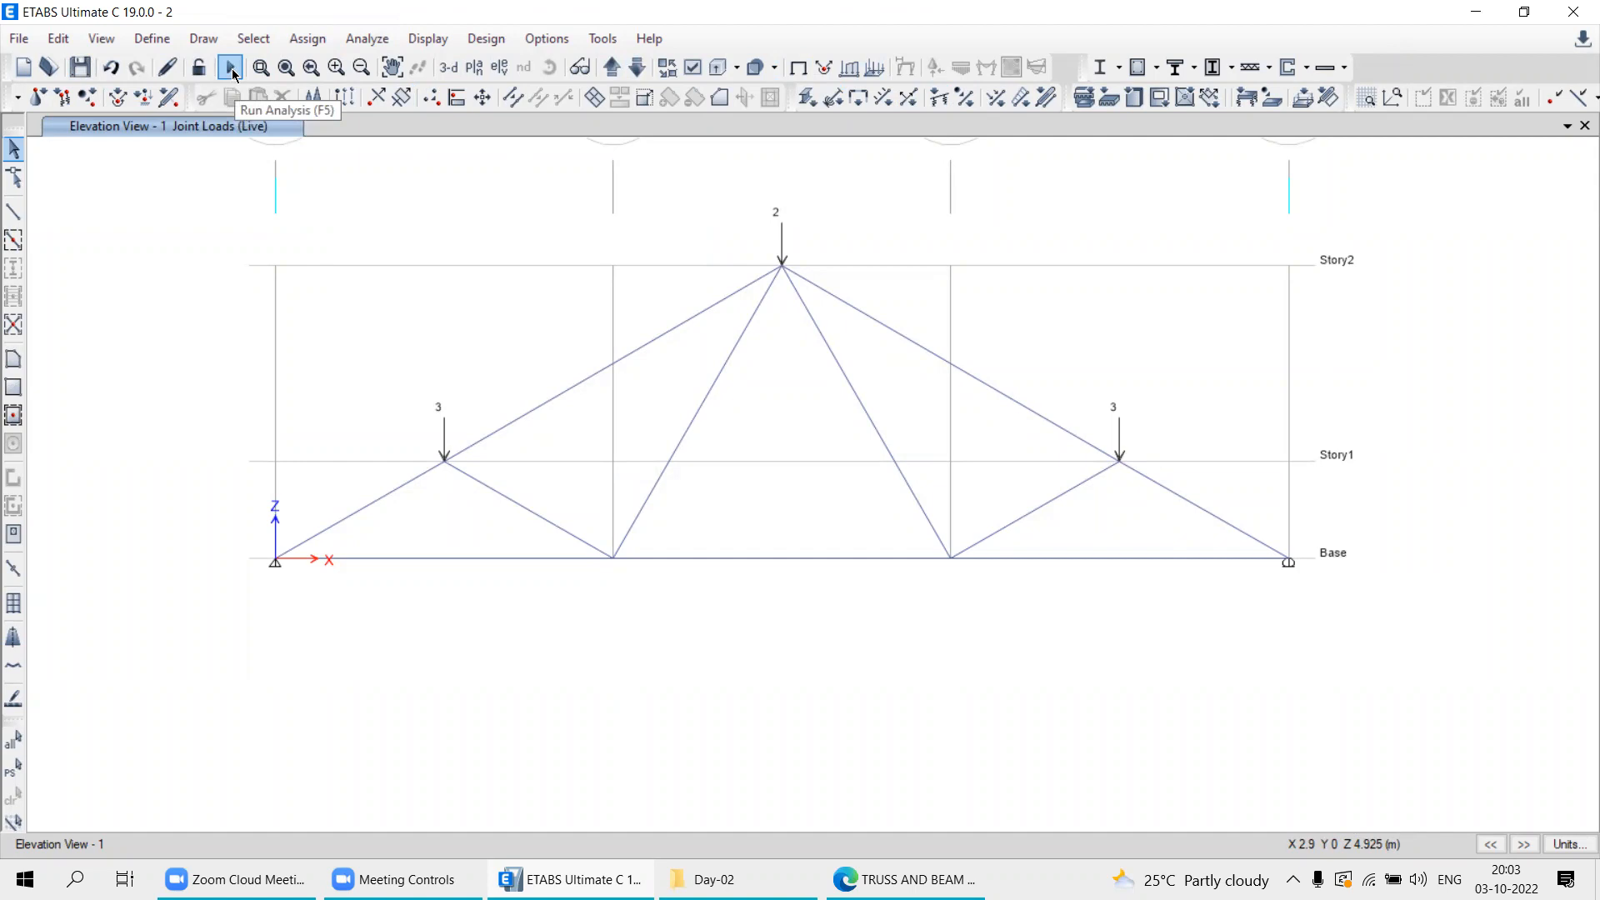
# Run the structural analysis of the truss, read through the analysis messages and close them.
pyautogui.click(360, 39)
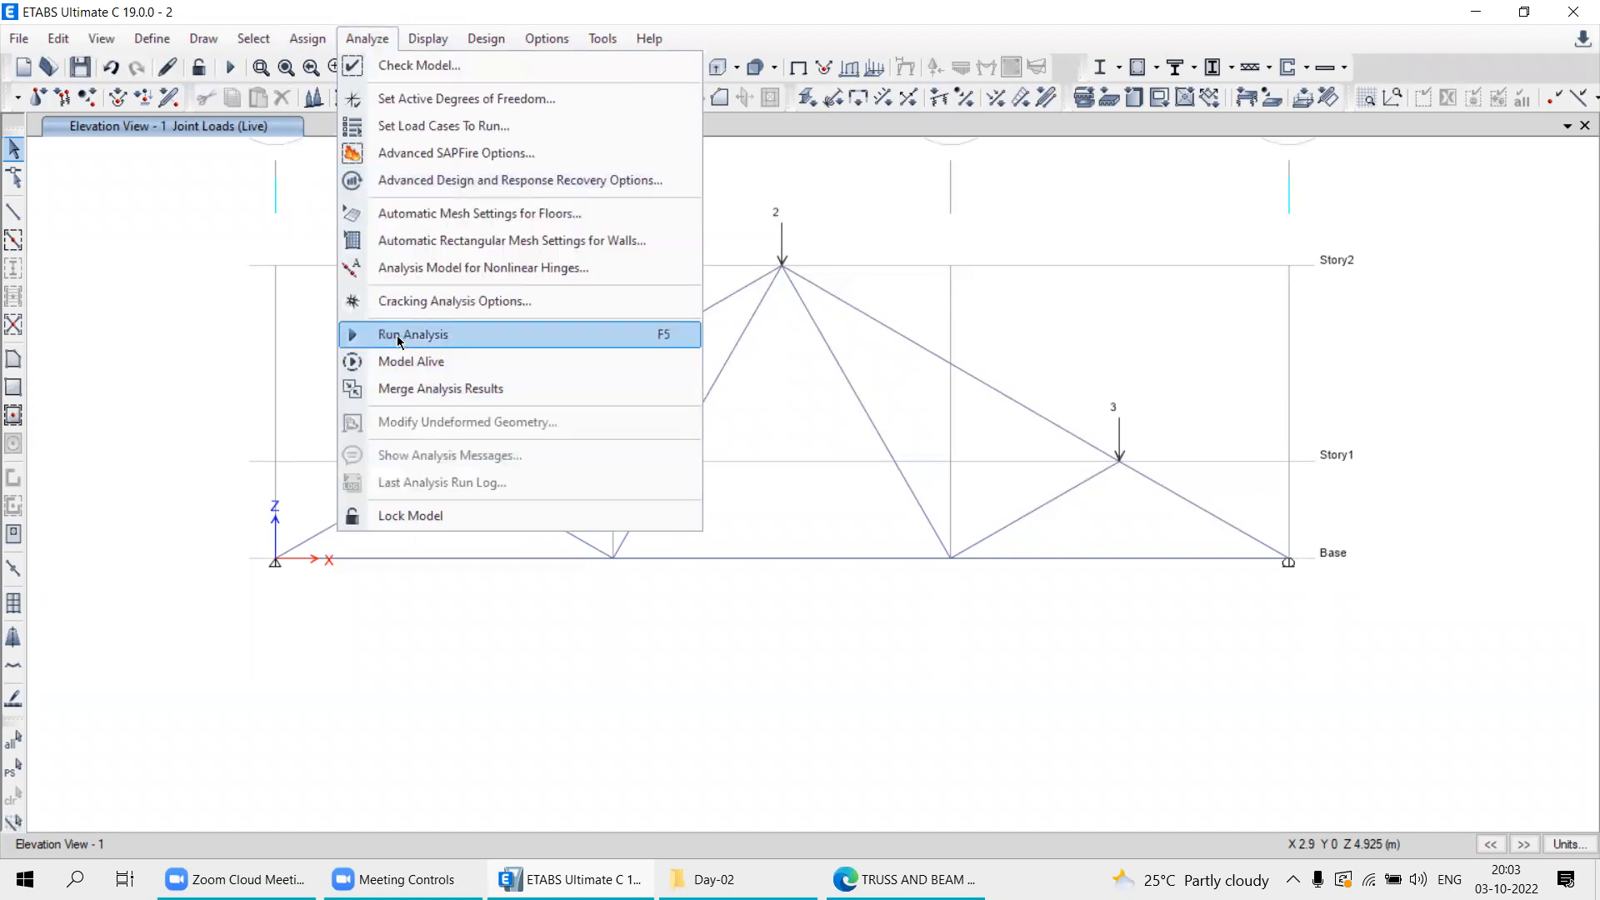
pyautogui.hotkey('ctrl', 's')
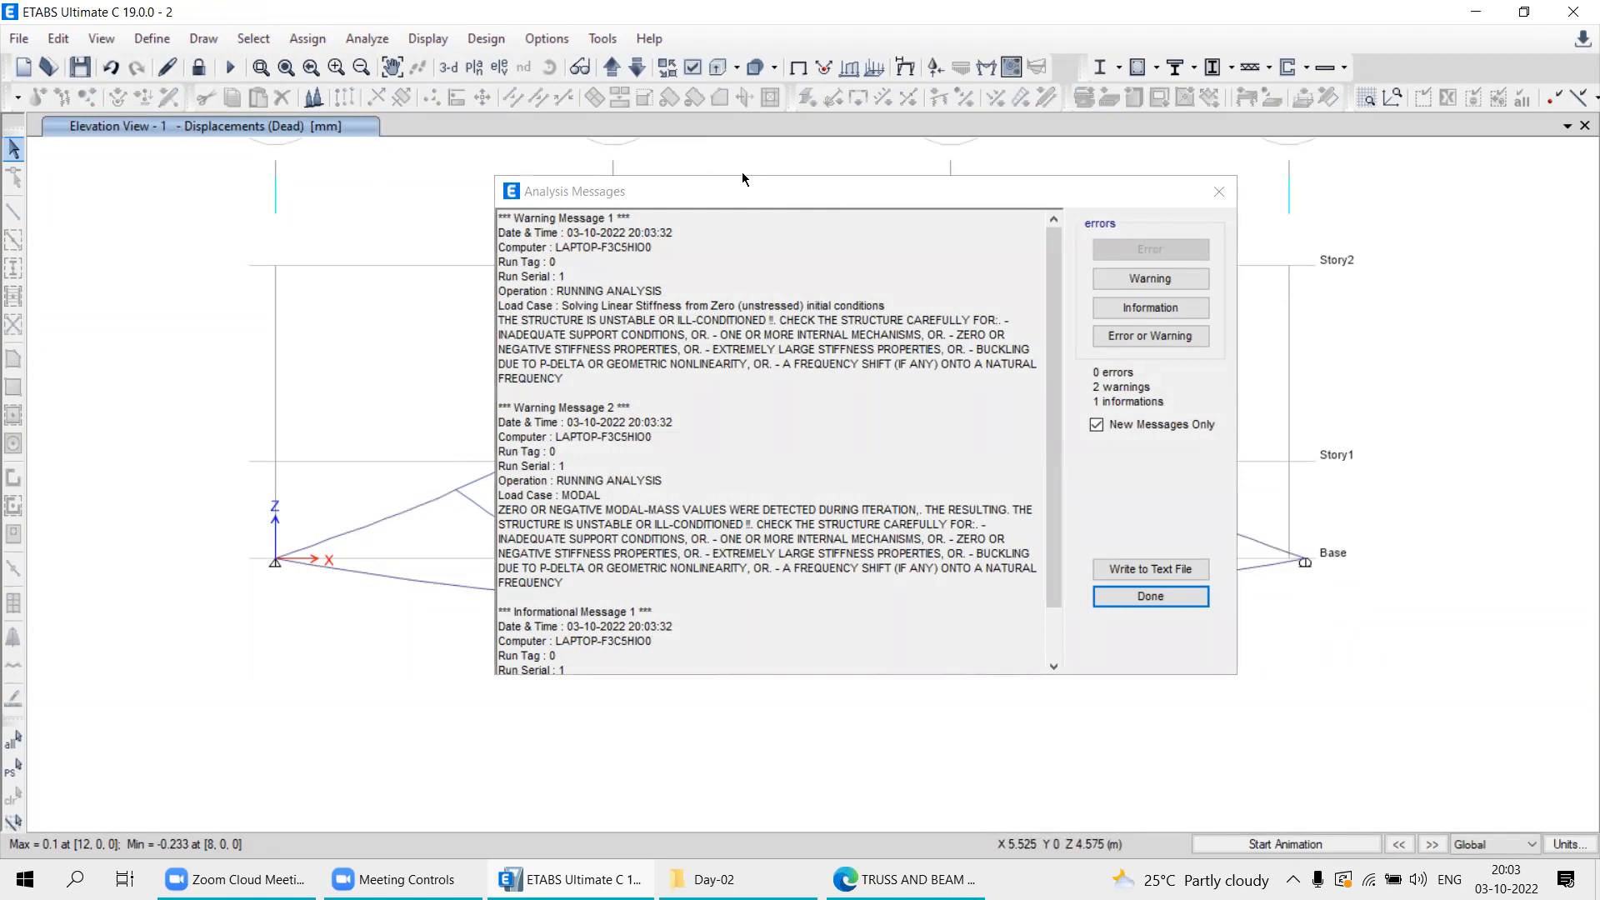
pyautogui.scroll(-2, 574, 497)
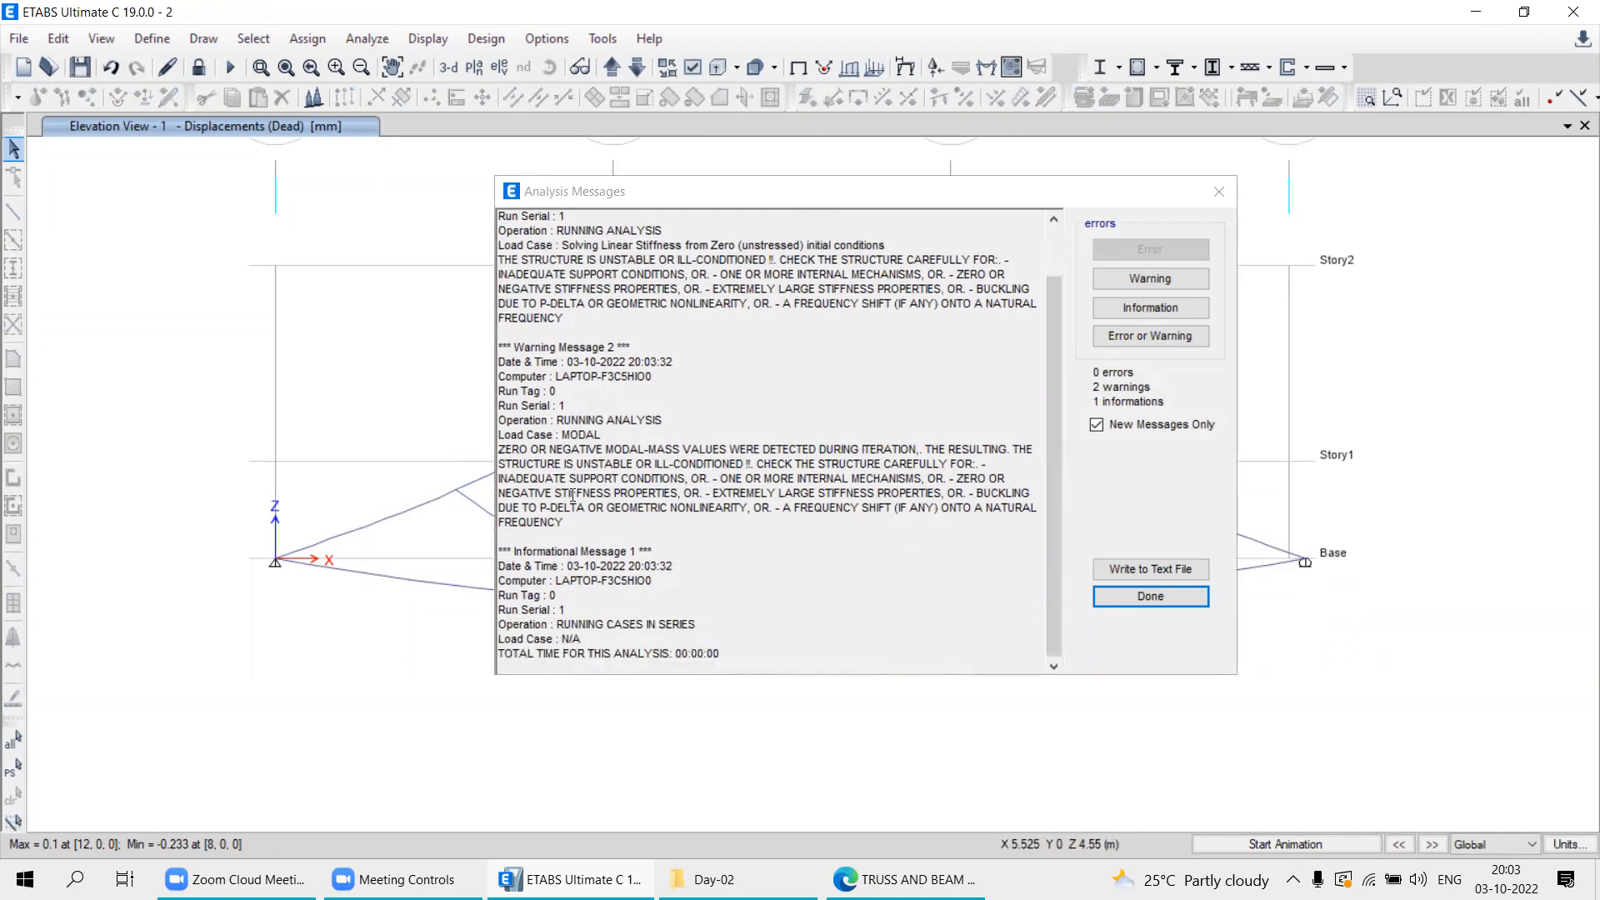
pyautogui.scroll(2, 611, 504)
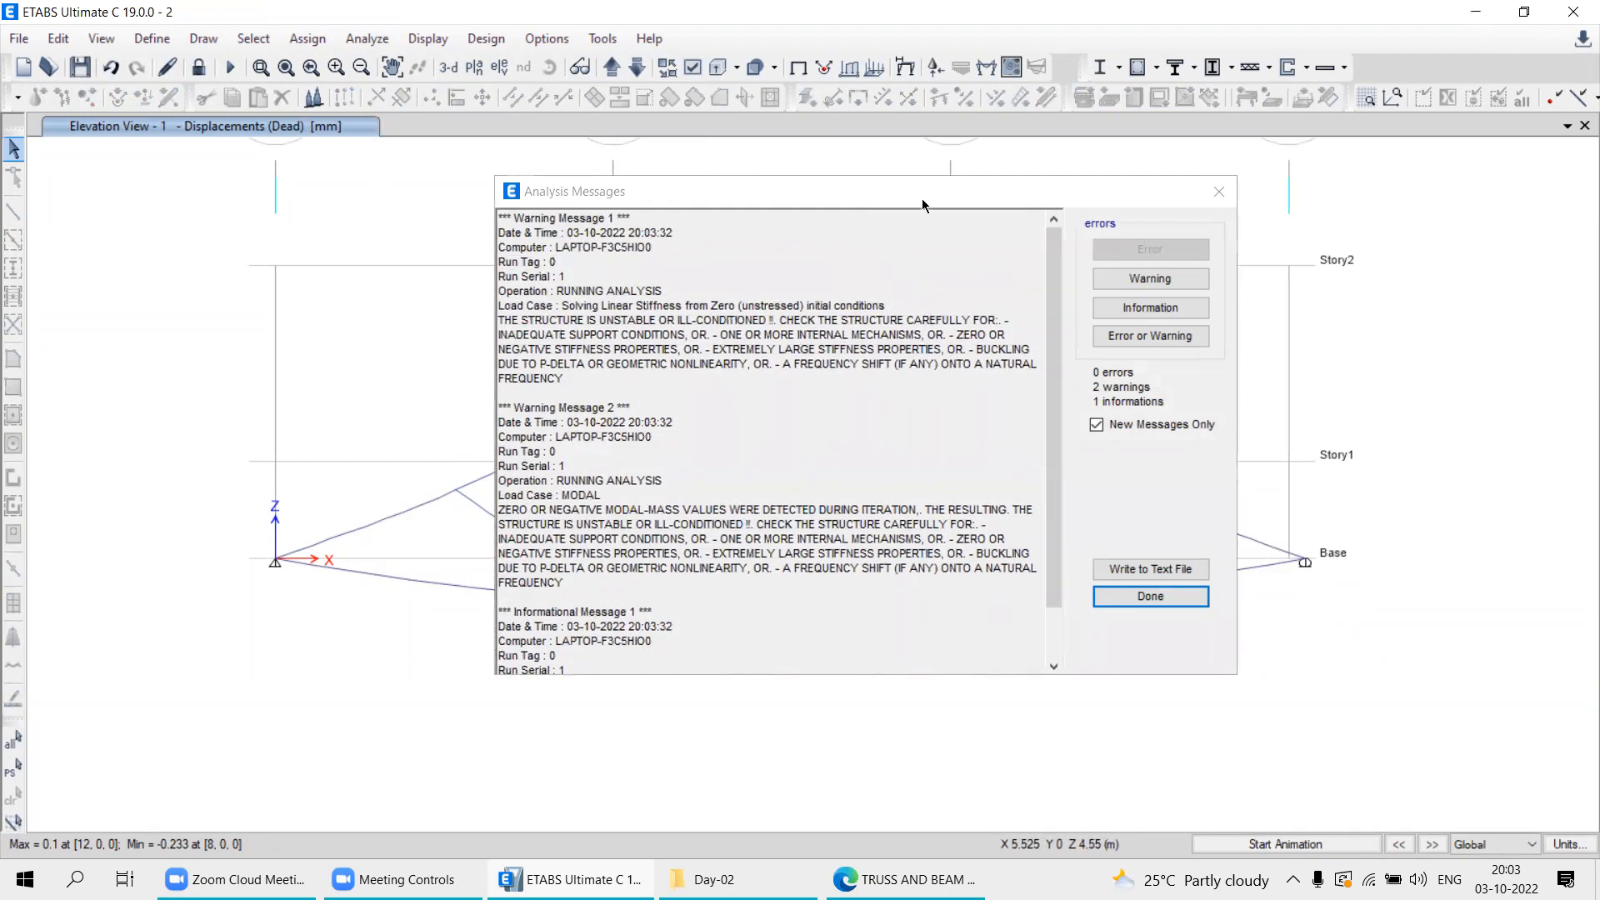
pyautogui.moveTo(832, 193); pyautogui.dragTo(637, 225)
pyautogui.click(1025, 222)
# Play and stop the animation of the truss's dead-load displacements in elevation view 1.
pyautogui.moveTo(823, 519); pyautogui.dragTo(874, 497, button='middle')
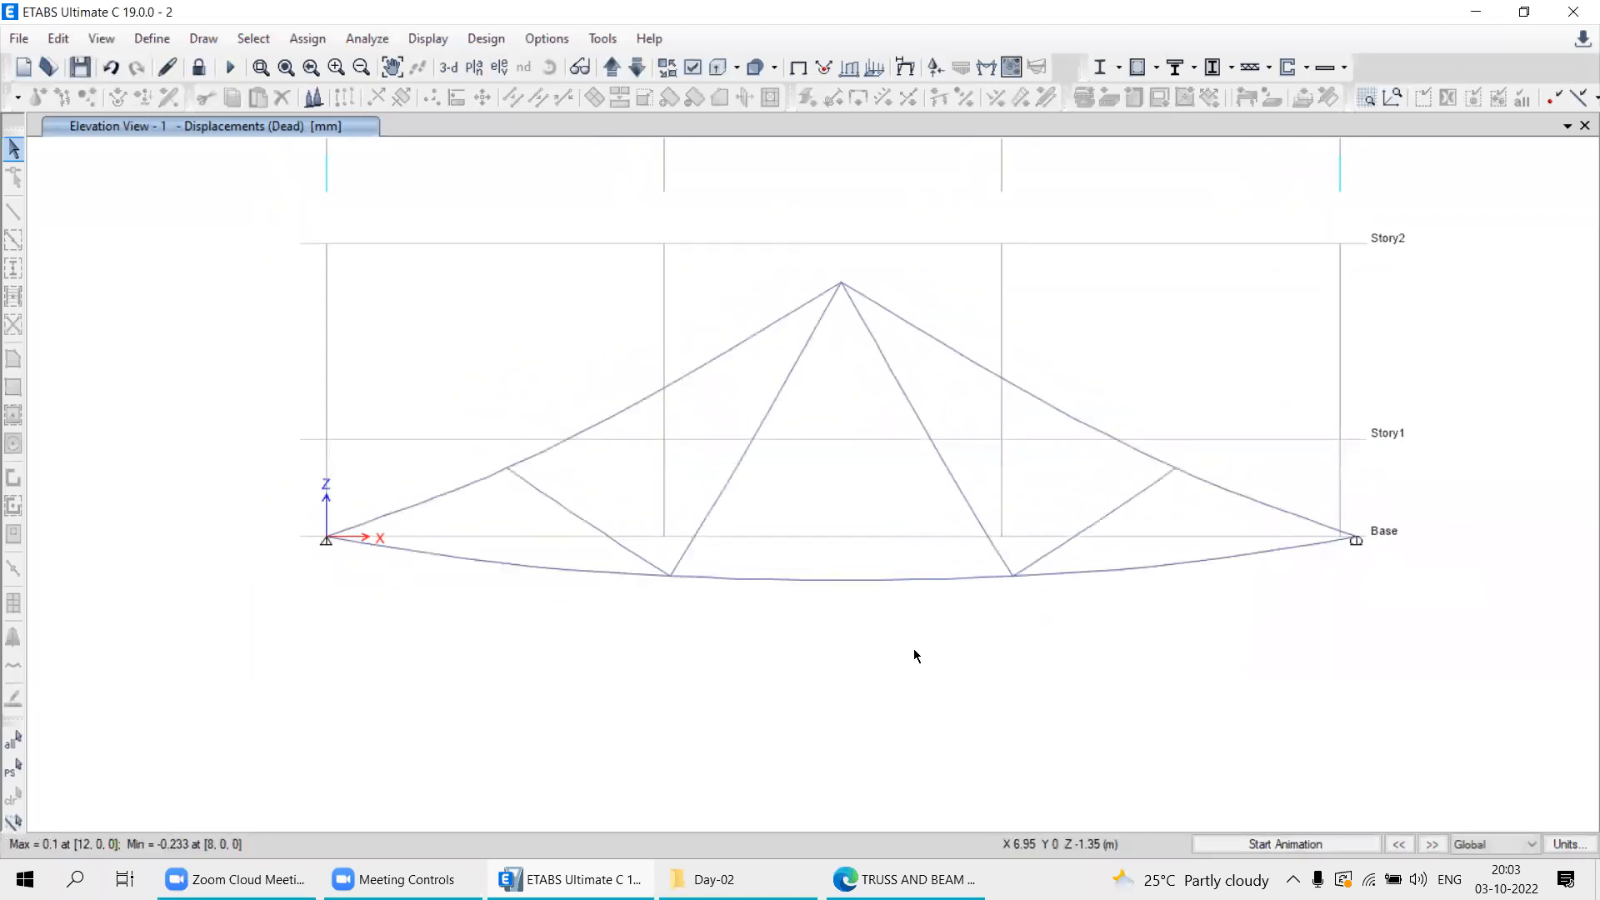
pyautogui.moveTo(1092, 695); pyautogui.dragTo(1032, 572, button='middle')
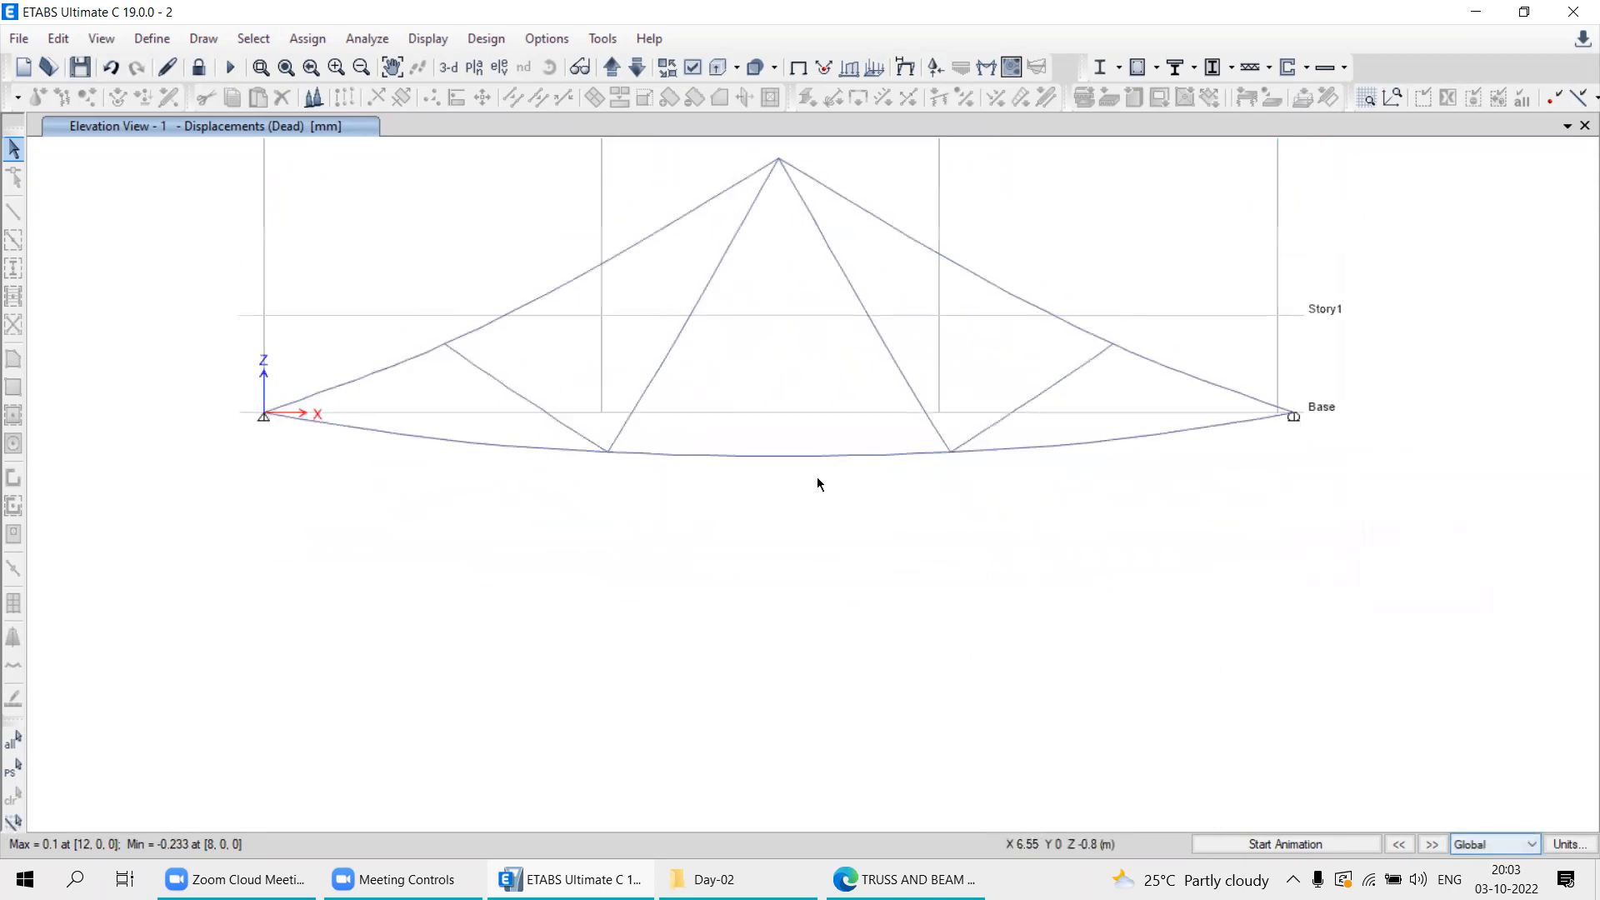
pyautogui.click(1256, 844)
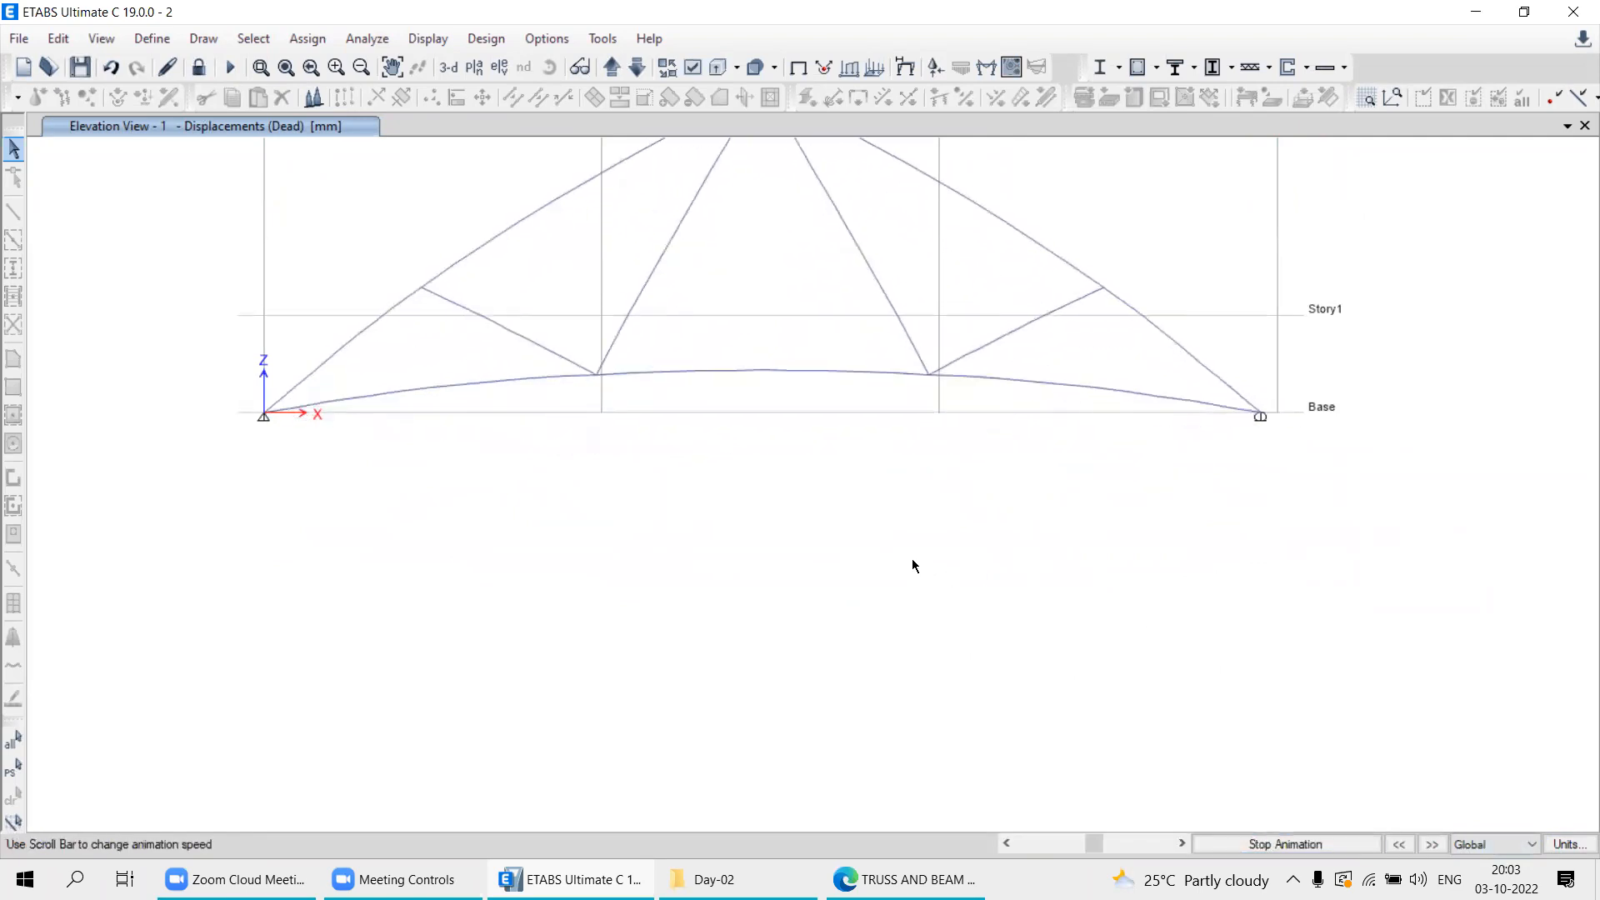
pyautogui.click(1296, 844)
pyautogui.moveTo(932, 582); pyautogui.dragTo(964, 777, button='middle')
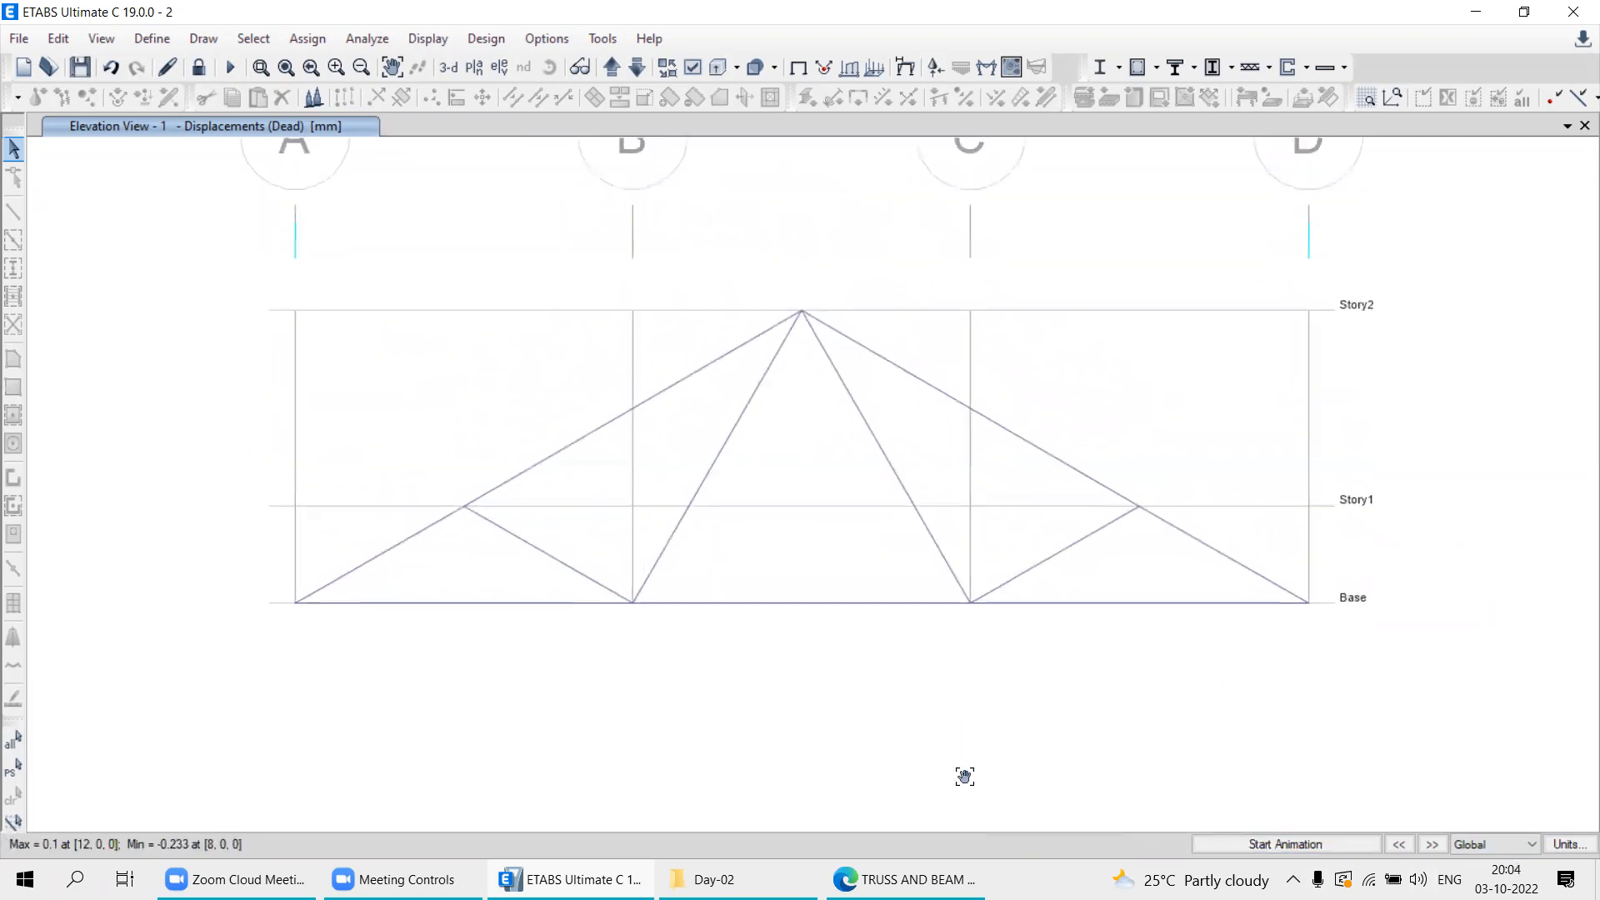
pyautogui.click(1275, 845)
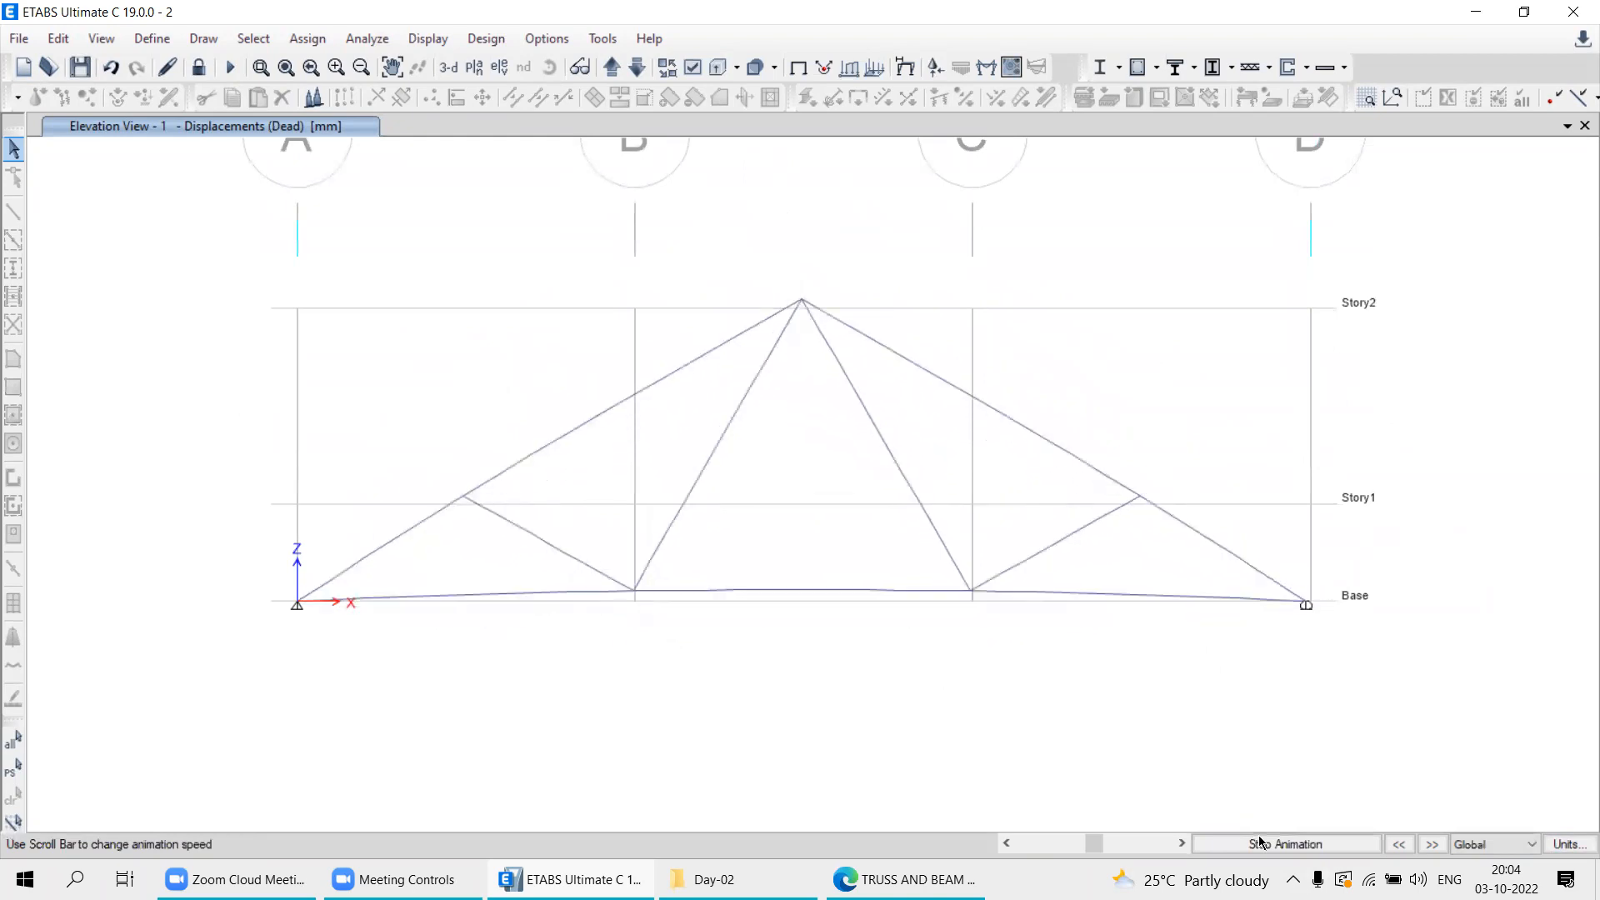
pyautogui.click(1260, 844)
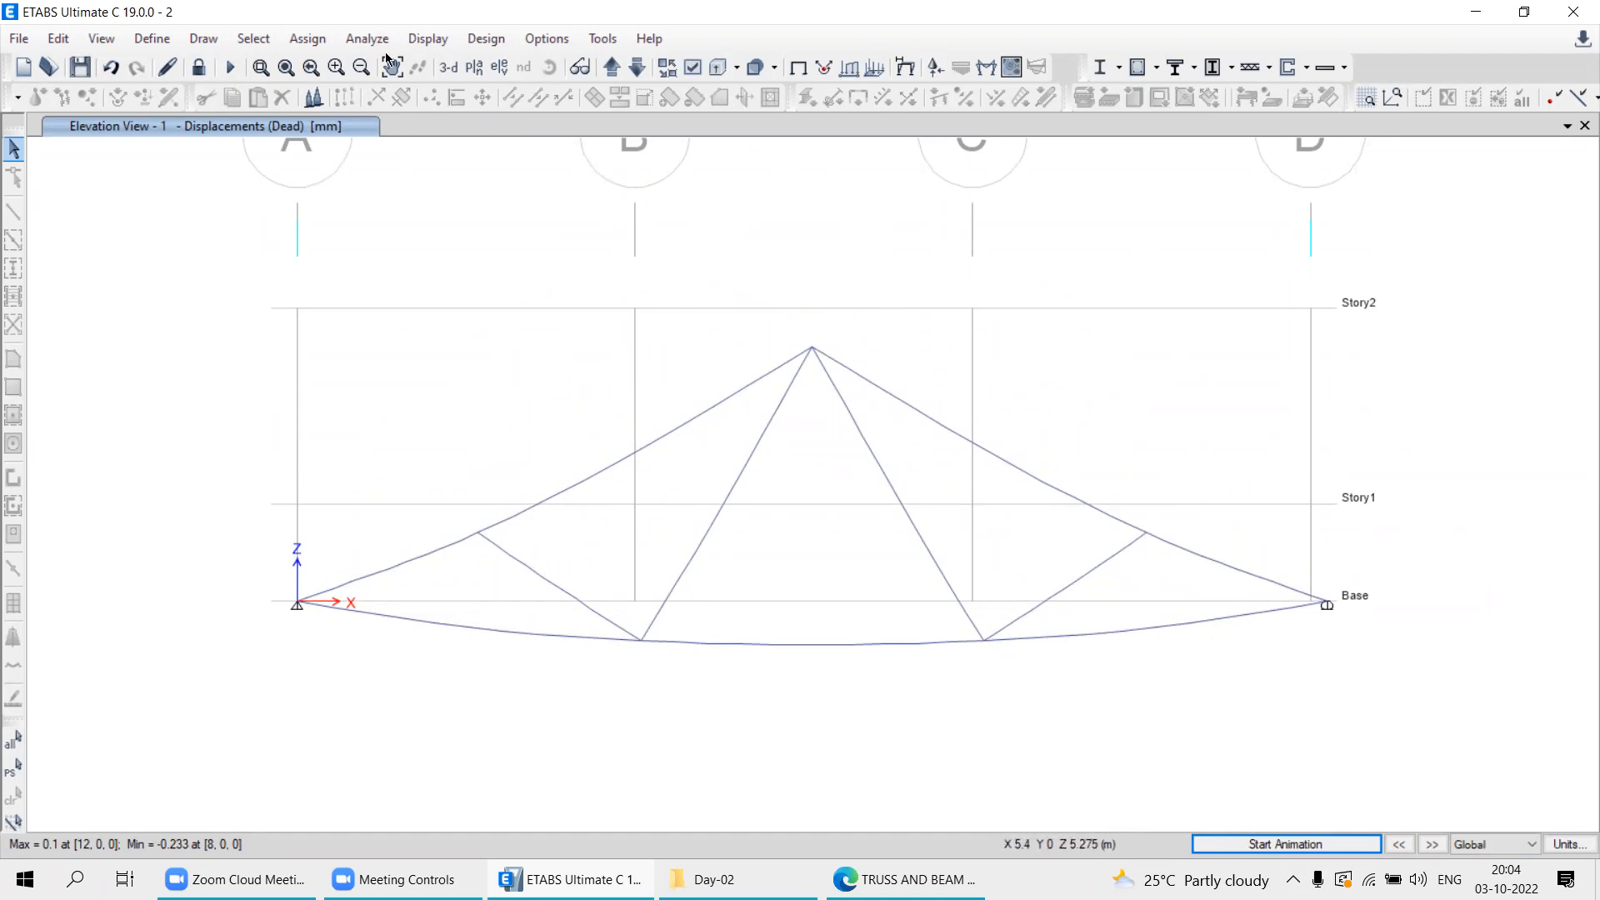
# Switch to the 3-D view and animate the truss's dead-load displacements there.
pyautogui.click(448, 66)
pyautogui.keyDown('shift'); pyautogui.moveTo(918, 553); pyautogui.dragTo(948, 384, button='middle'); pyautogui.keyUp('shift')
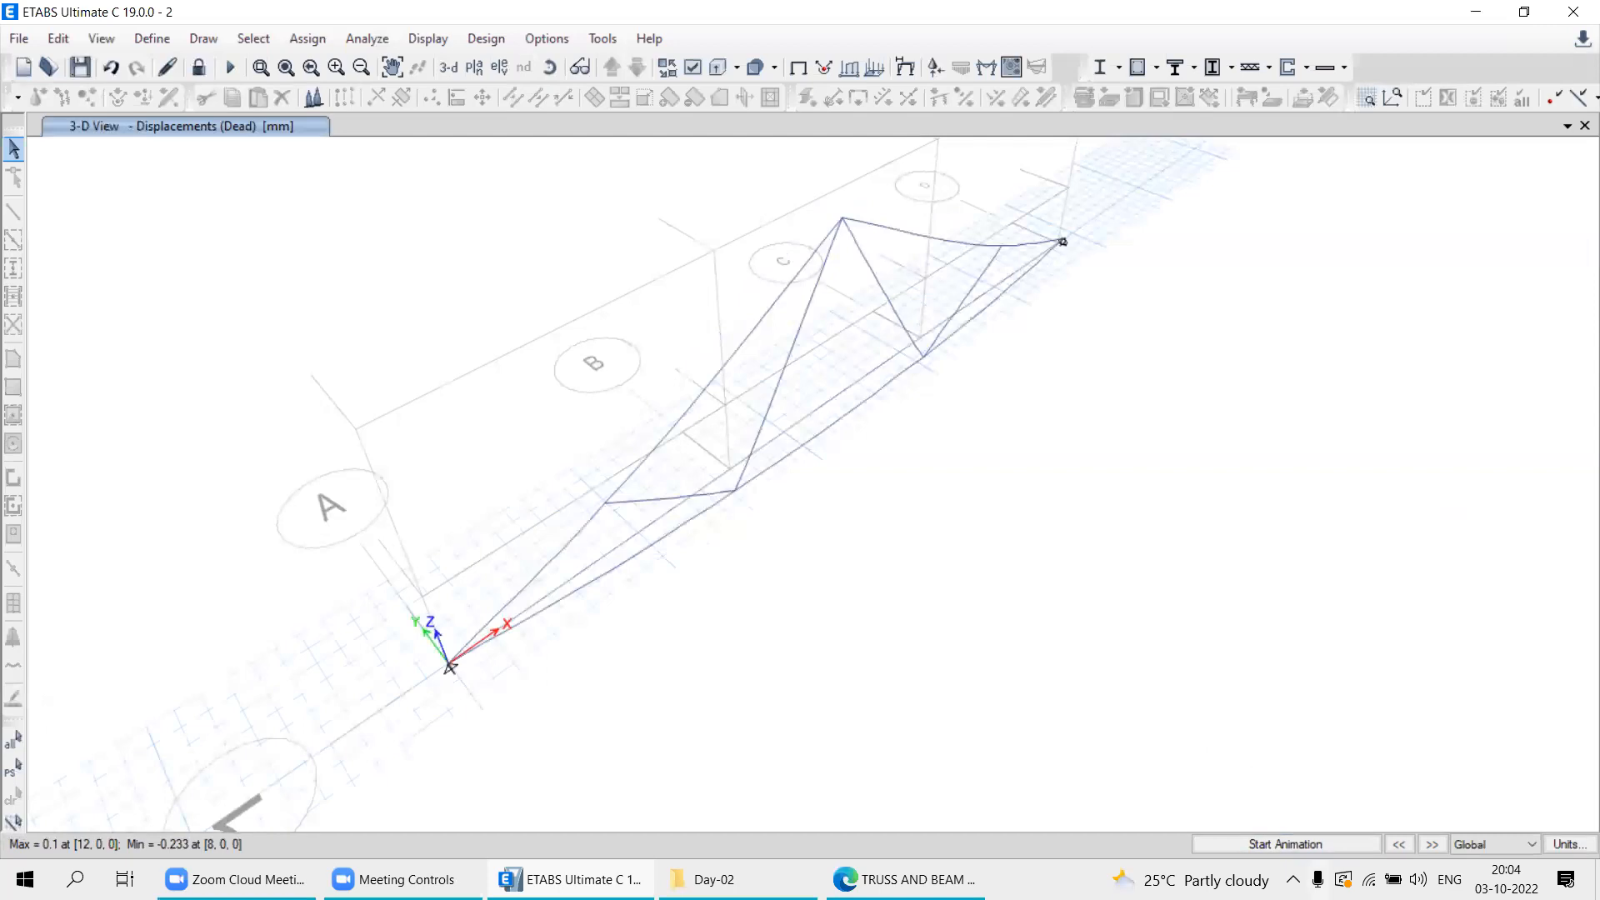
pyautogui.click(1262, 850)
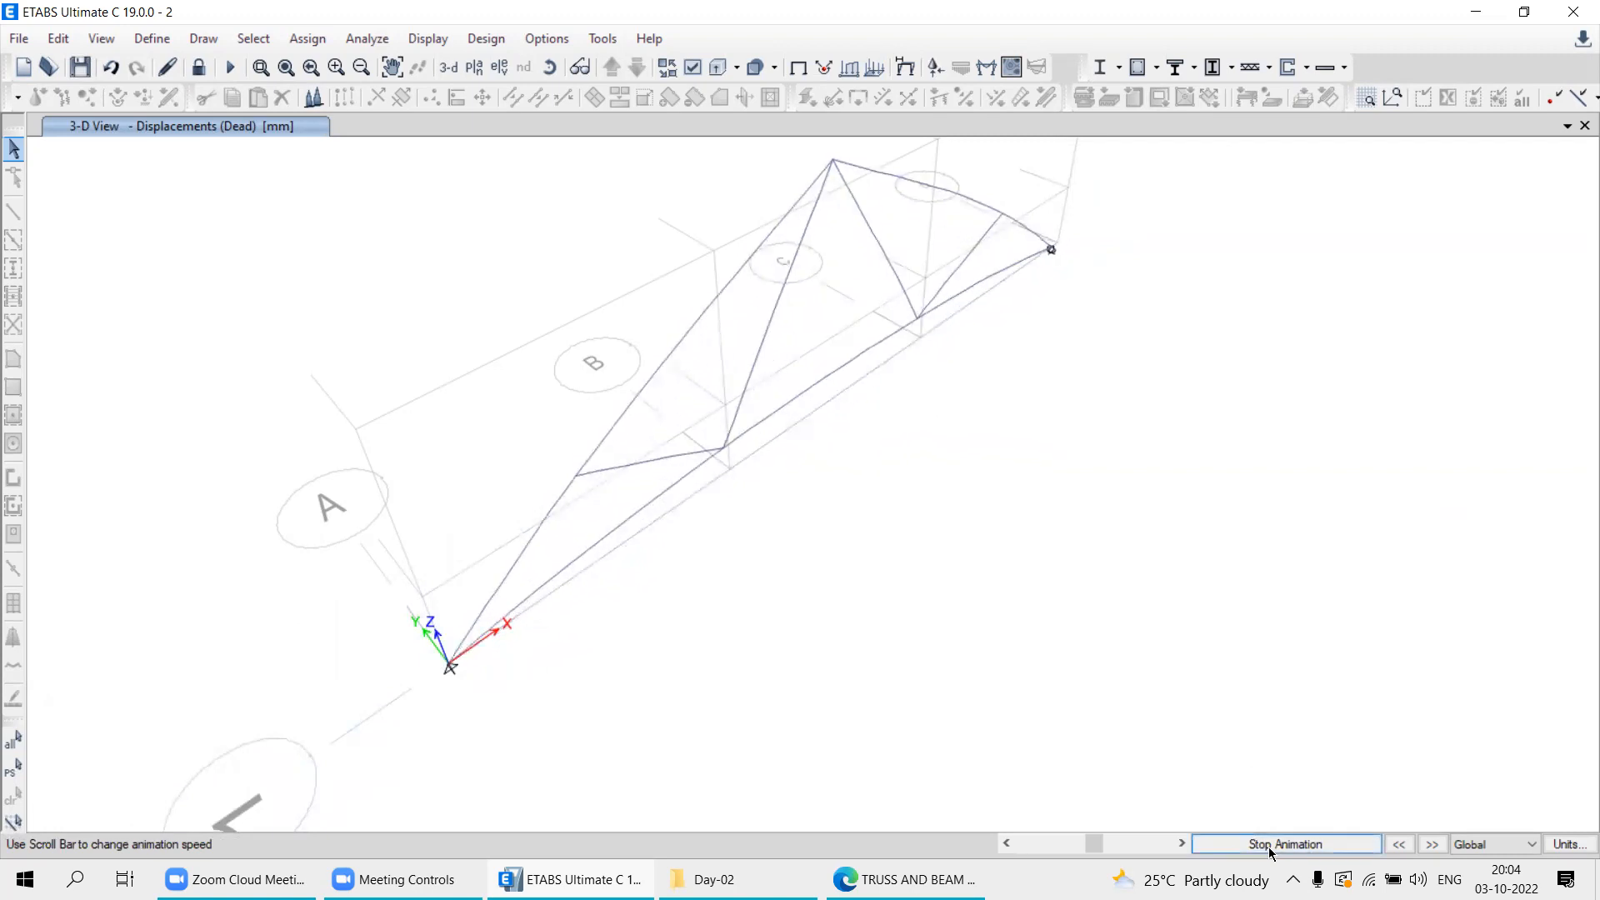
# Stop the 3-D displacement animation and return to elevation view 1 of the truss.
pyautogui.click(1270, 849)
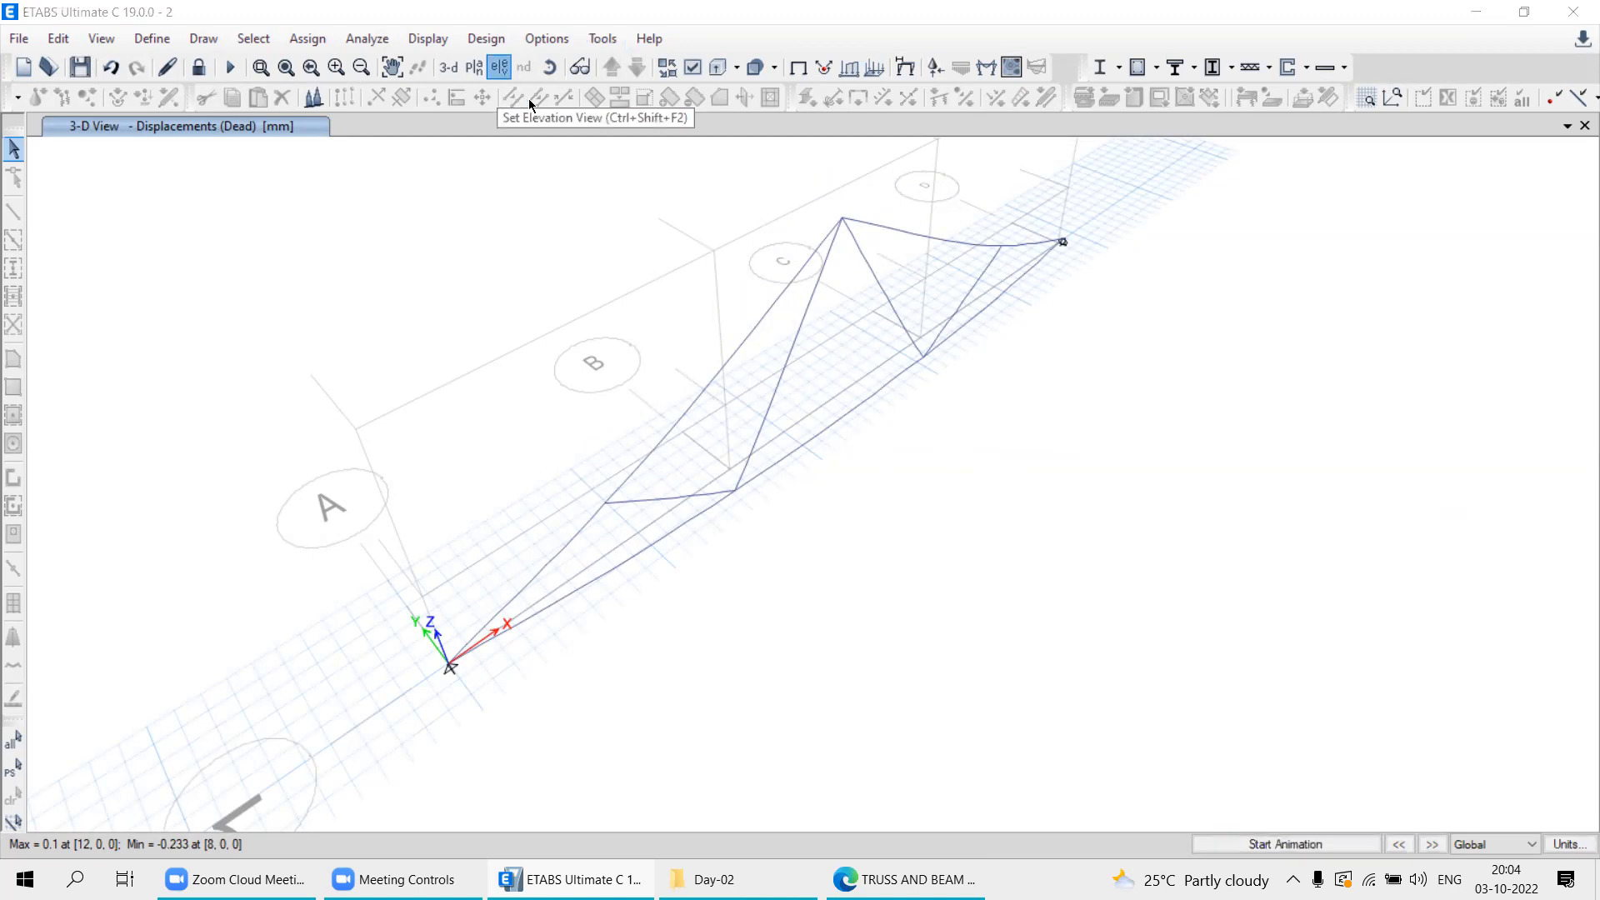
pyautogui.click(499, 67)
pyautogui.click(626, 380)
pyautogui.click(875, 698)
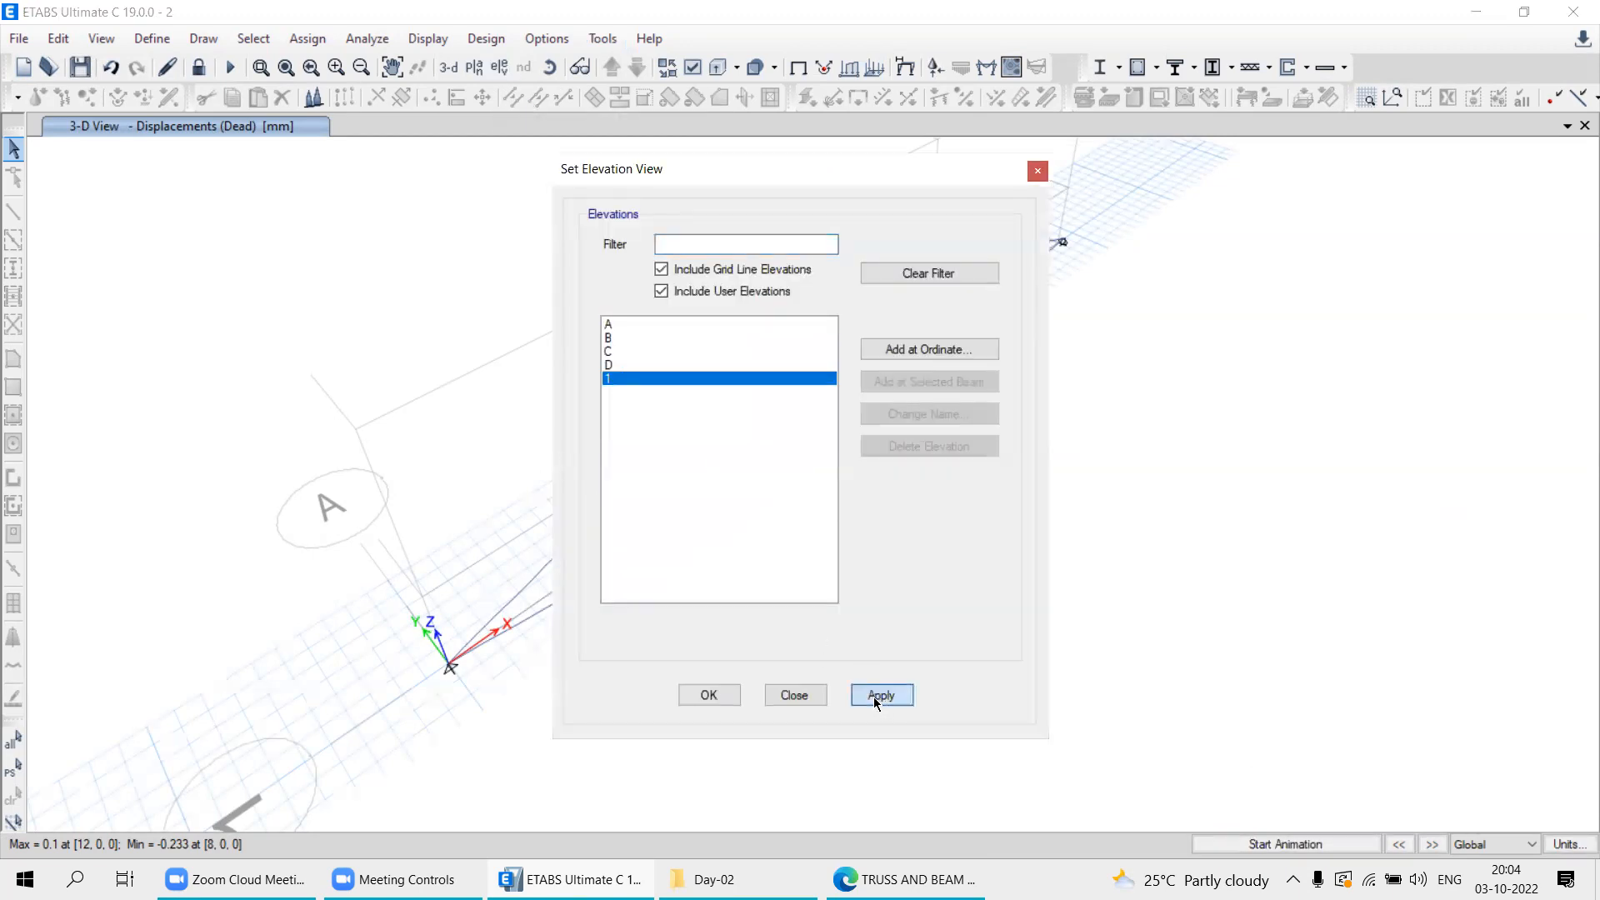
pyautogui.click(795, 697)
pyautogui.moveTo(1006, 432); pyautogui.dragTo(1000, 267)
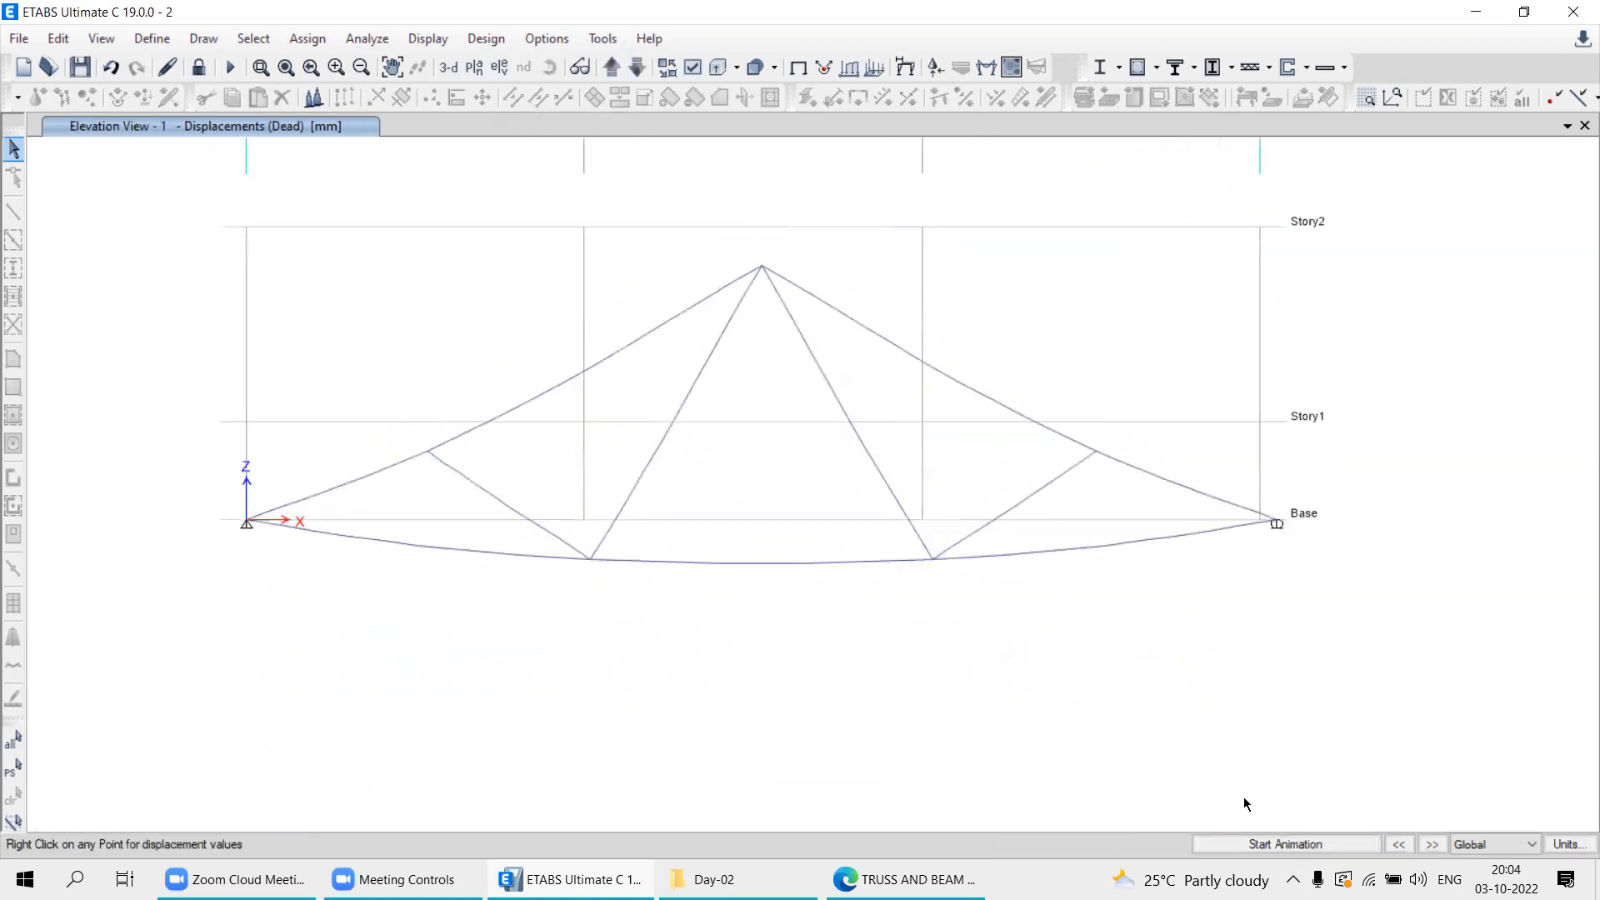
# Play and stop the dead-load displacement animation twice in elevation view 1, observing how the supports move.
pyautogui.click(1258, 843)
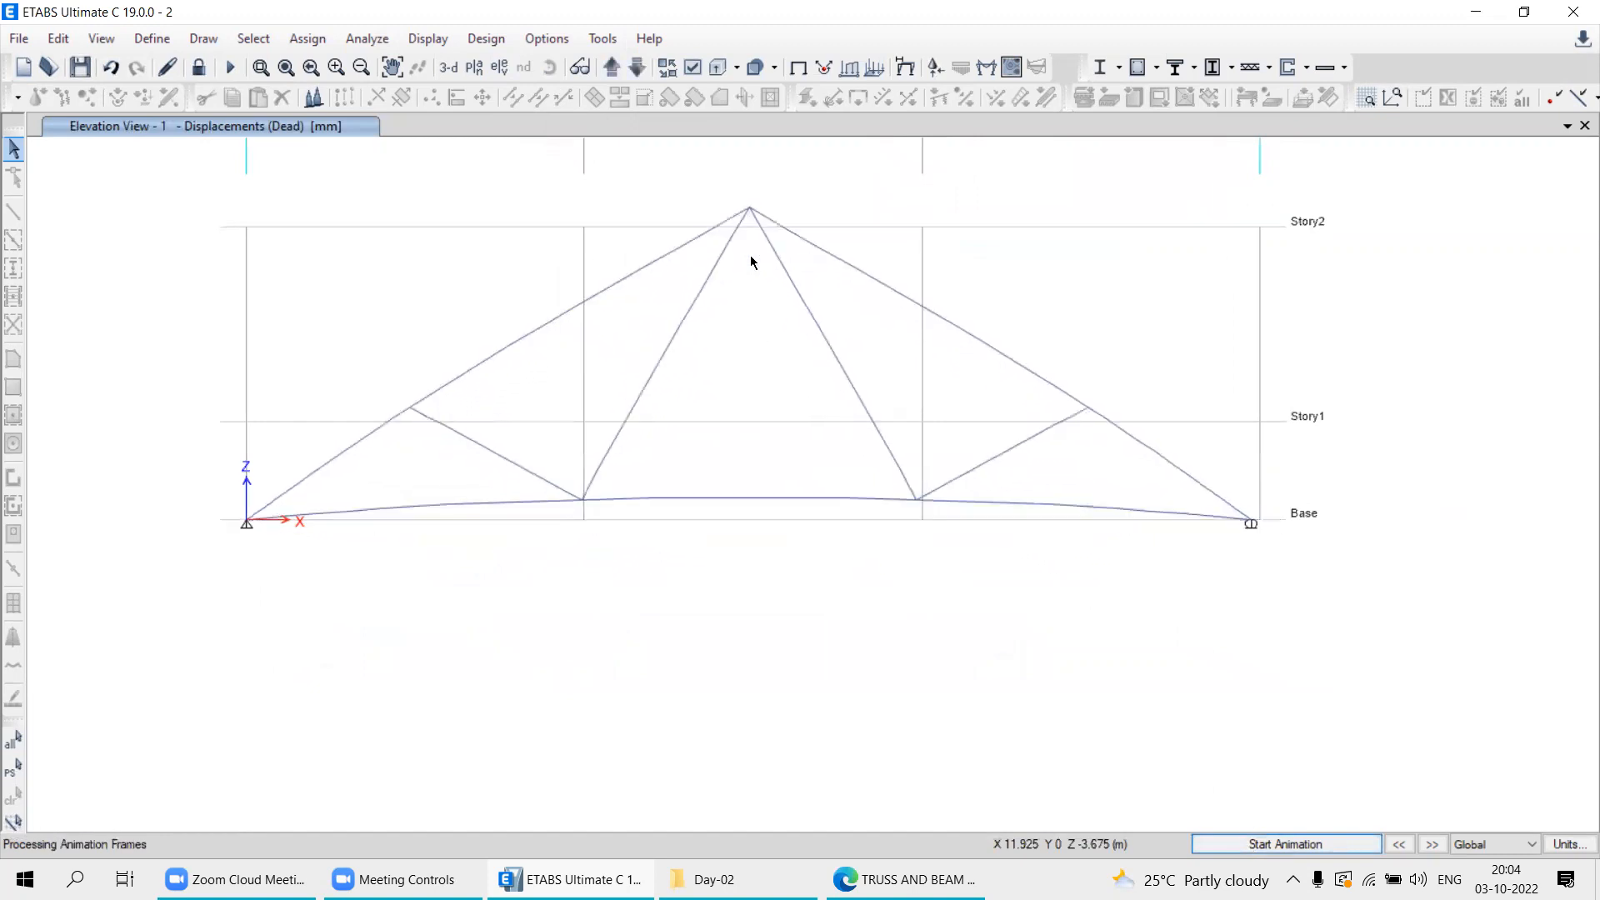
pyautogui.click(1257, 843)
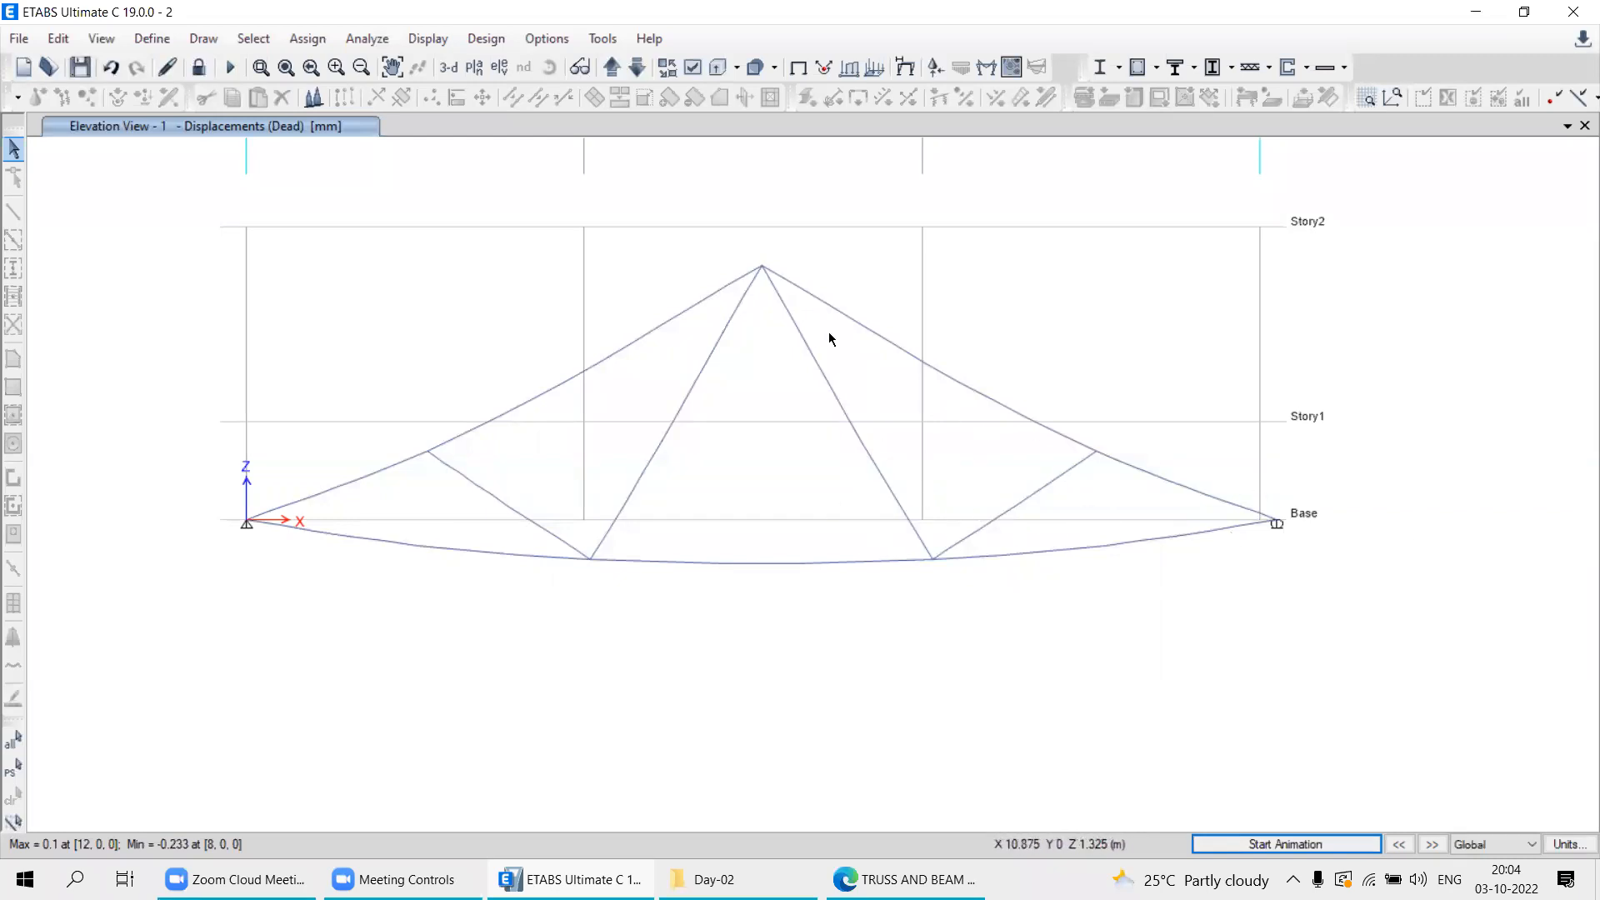
pyautogui.click(1246, 844)
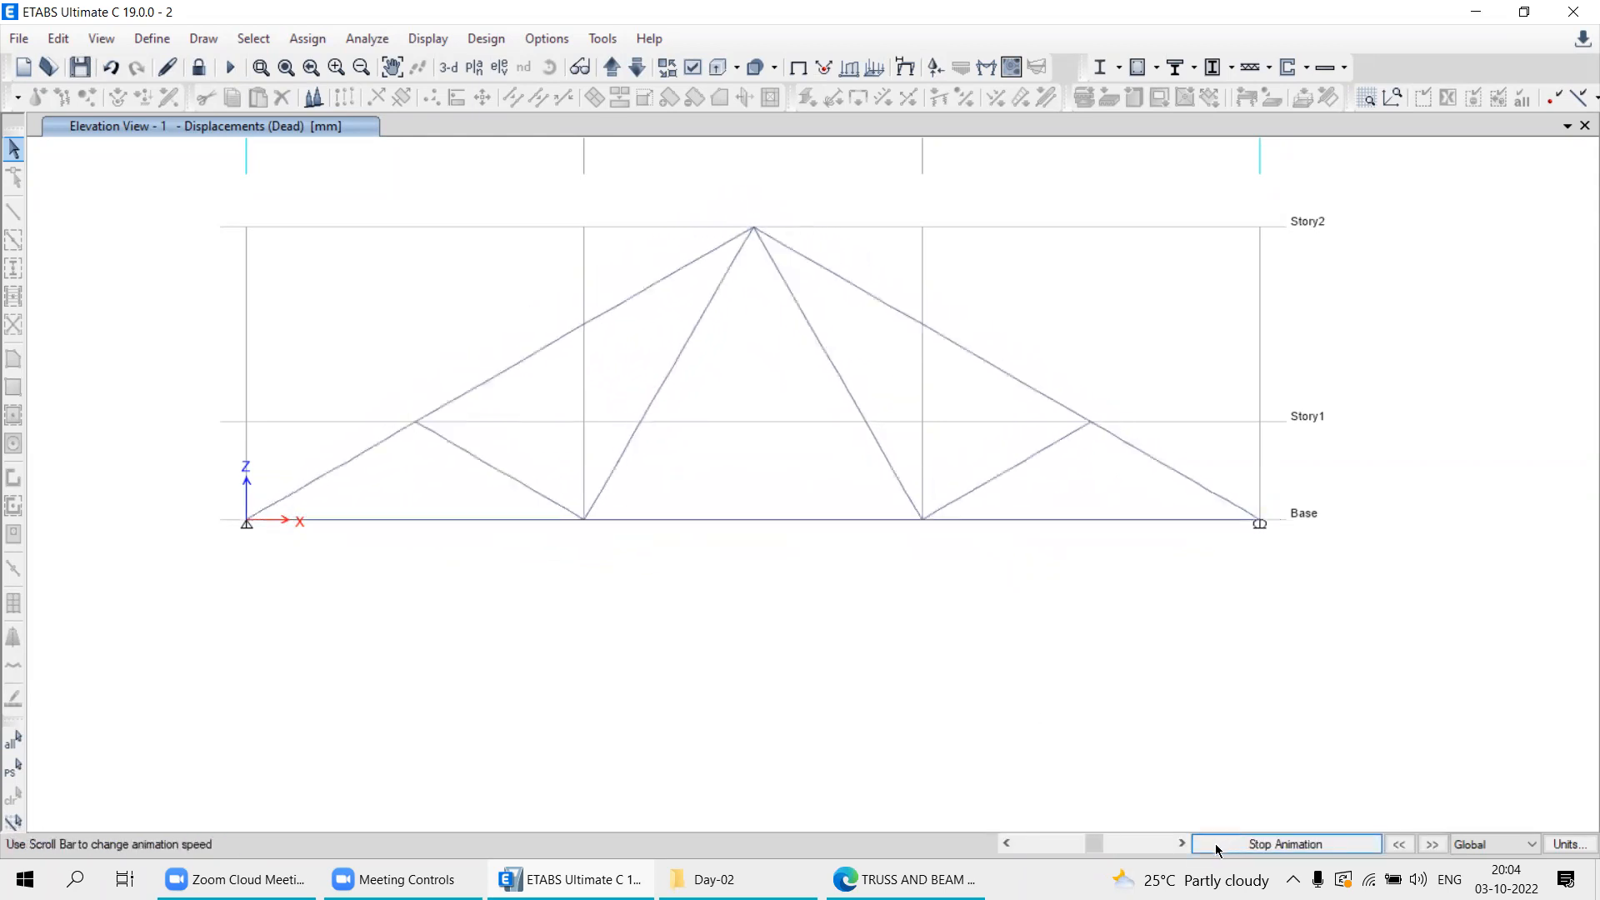
pyautogui.click(1217, 845)
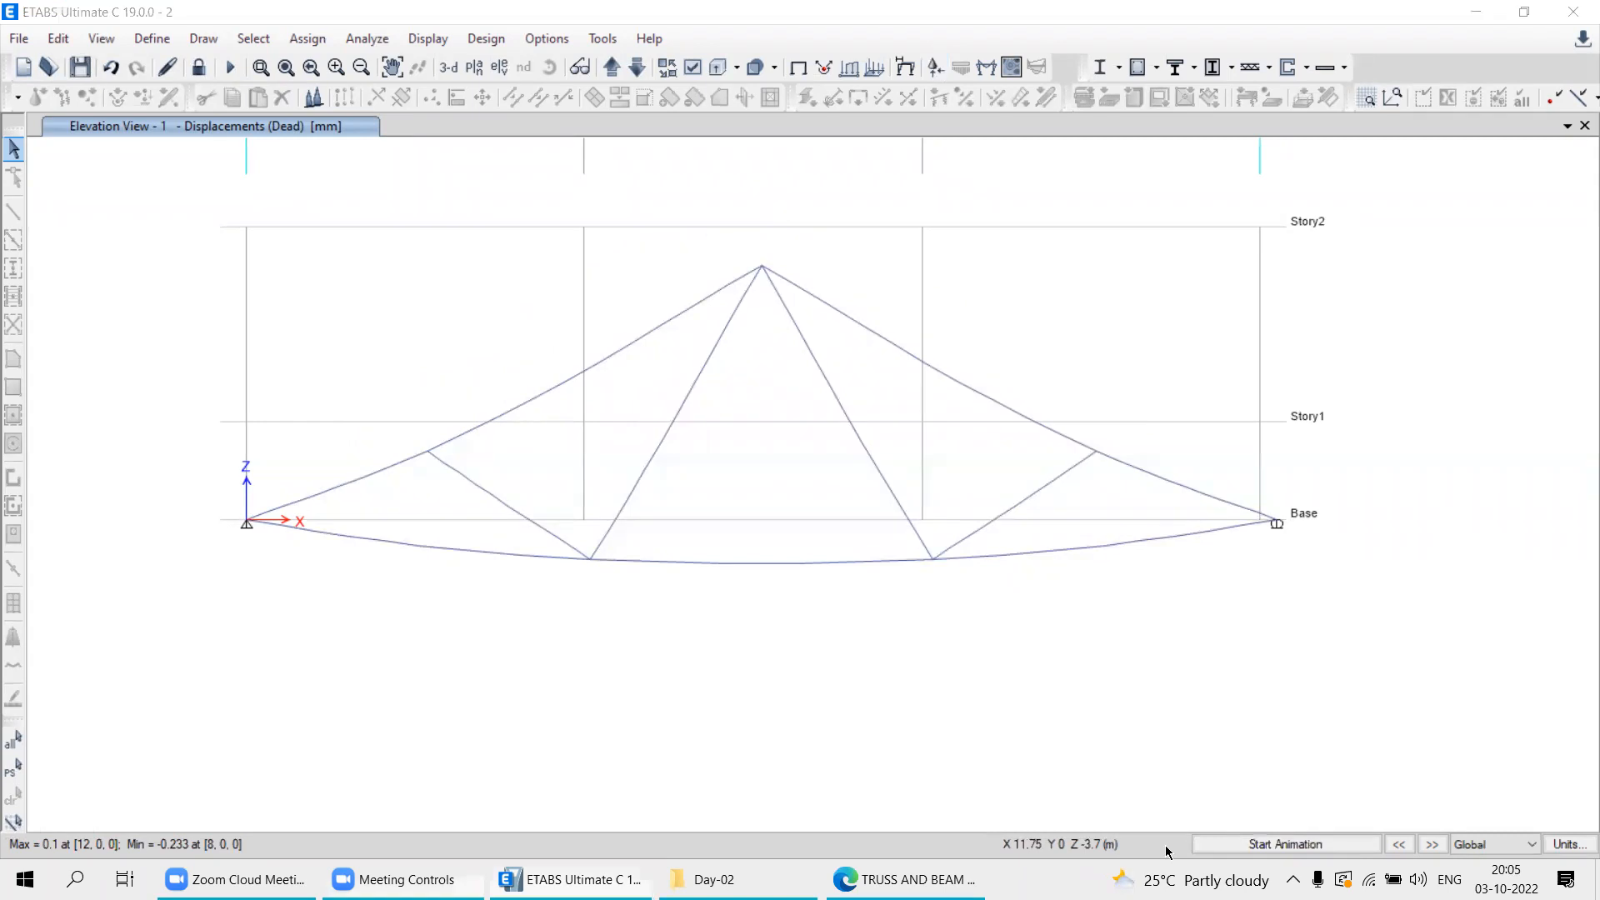
# Annotate the pinned support at the truss's origin with reaction arrows and rotation arcs, and sketch a separate pinned-support diagram near Story2.
pyautogui.moveTo(249, 517)
pyautogui.mouseDown()
pyautogui.moveTo(140, 522)
pyautogui.moveTo(243, 522)
pyautogui.moveTo(247, 603)
pyautogui.moveTo(228, 550)
pyautogui.moveTo(262, 550)
pyautogui.mouseUp()
pyautogui.moveTo(244, 457)
pyautogui.mouseDown()
pyautogui.moveTo(228, 574)
pyautogui.moveTo(296, 585)
pyautogui.moveTo(270, 602)
pyautogui.mouseUp()
pyautogui.moveTo(219, 527); pyautogui.dragTo(272, 521)
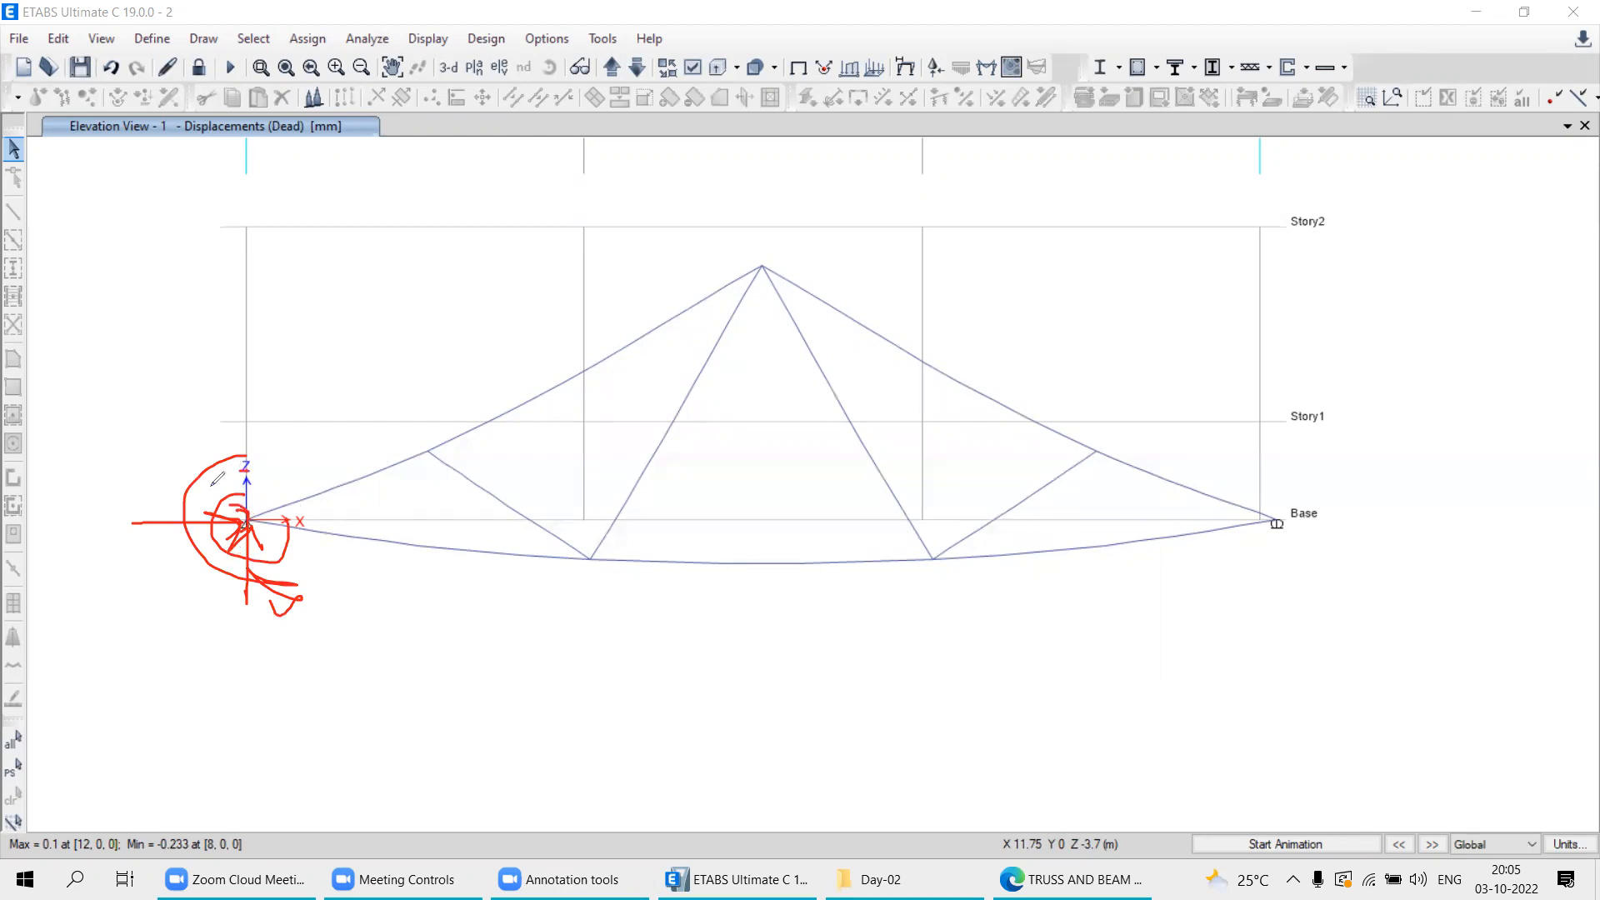
pyautogui.moveTo(251, 283); pyautogui.dragTo(239, 317)
pyautogui.moveTo(265, 232); pyautogui.dragTo(300, 273)
pyautogui.moveTo(258, 411)
pyautogui.mouseDown()
pyautogui.moveTo(250, 318)
pyautogui.moveTo(262, 339)
pyautogui.moveTo(92, 308)
pyautogui.mouseUp()
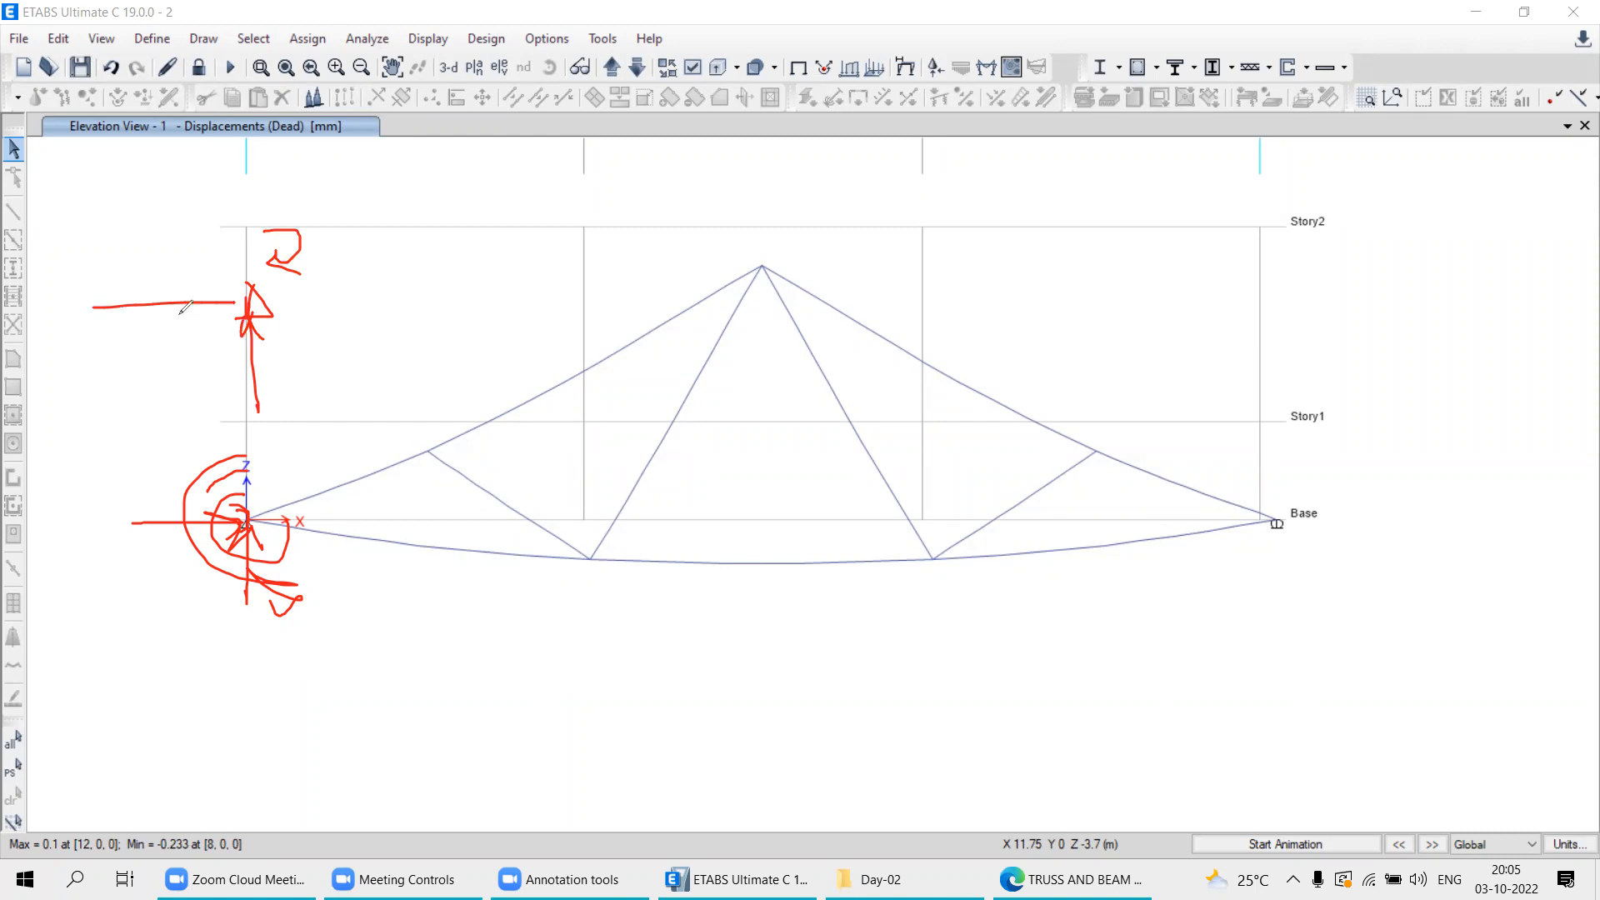
pyautogui.moveTo(213, 286)
pyautogui.mouseDown()
pyautogui.moveTo(236, 302)
pyautogui.moveTo(218, 321)
pyautogui.mouseUp()
# Annotate the roller support with vertical and horizontal arrows and rotation arcs, cross out the horizontal reaction, and mark its horizontal movement below.
pyautogui.moveTo(1275, 537); pyautogui.dragTo(1288, 657)
pyautogui.moveTo(1282, 535)
pyautogui.mouseDown()
pyautogui.moveTo(1296, 559)
pyautogui.moveTo(1420, 518)
pyautogui.mouseUp()
pyautogui.moveTo(1384, 508)
pyautogui.mouseDown()
pyautogui.moveTo(1420, 518)
pyautogui.moveTo(1380, 531)
pyautogui.mouseUp()
pyautogui.moveTo(1227, 497)
pyautogui.mouseDown()
pyautogui.moveTo(1301, 515)
pyautogui.moveTo(1267, 518)
pyautogui.moveTo(1255, 543)
pyautogui.mouseUp()
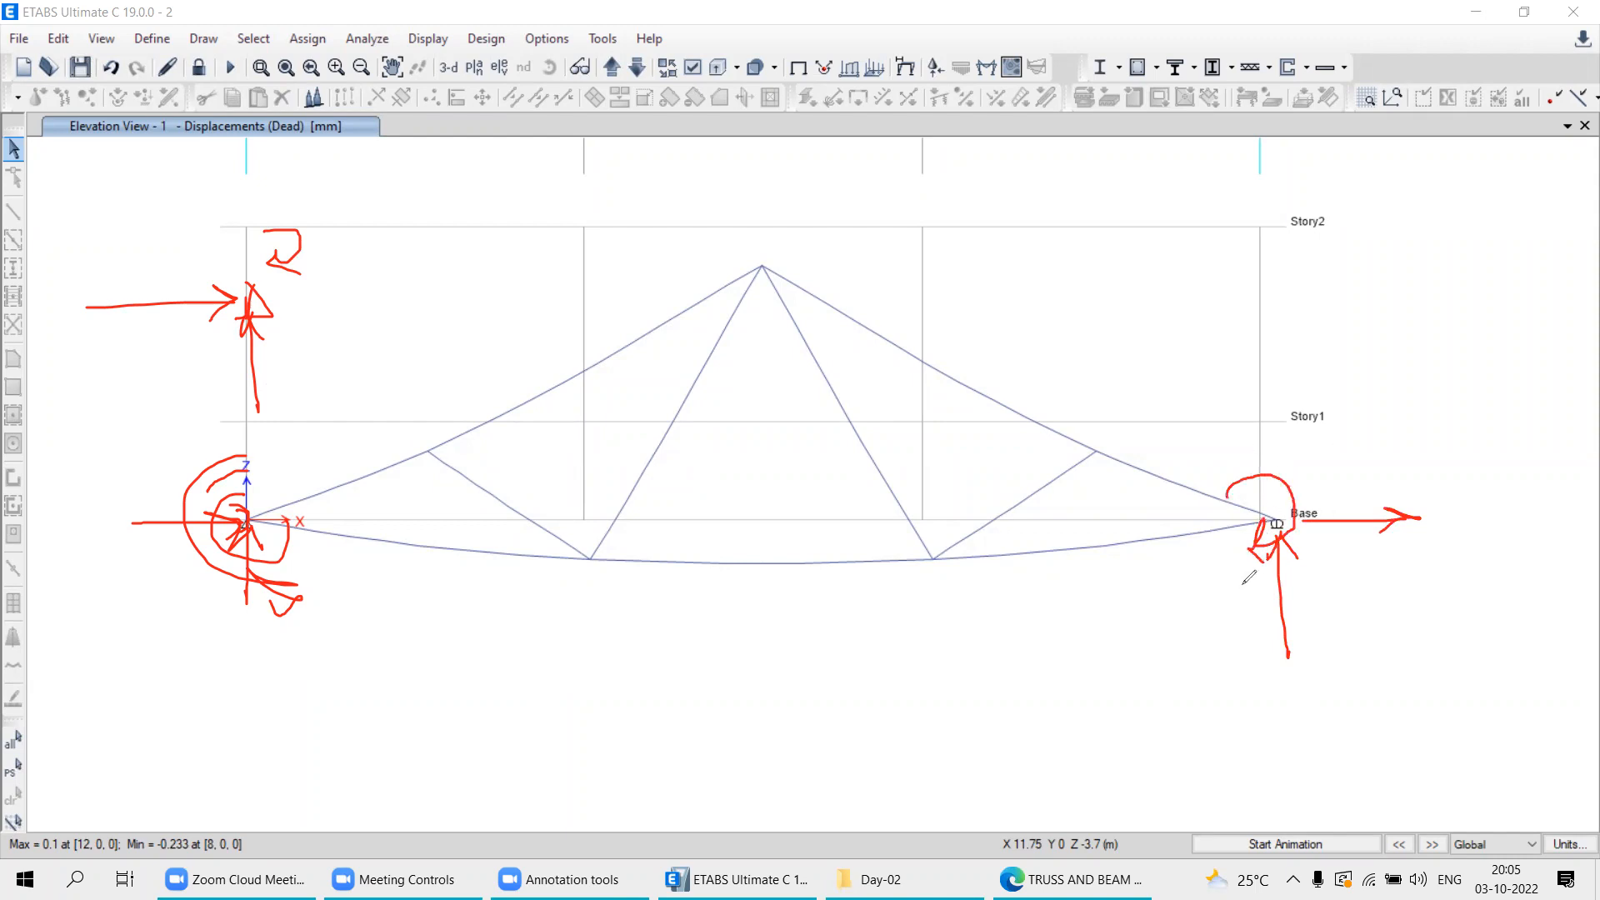
pyautogui.moveTo(1391, 481); pyautogui.dragTo(1348, 540)
pyautogui.moveTo(1336, 477); pyautogui.dragTo(1400, 558)
pyautogui.moveTo(1258, 472); pyautogui.dragTo(1268, 490)
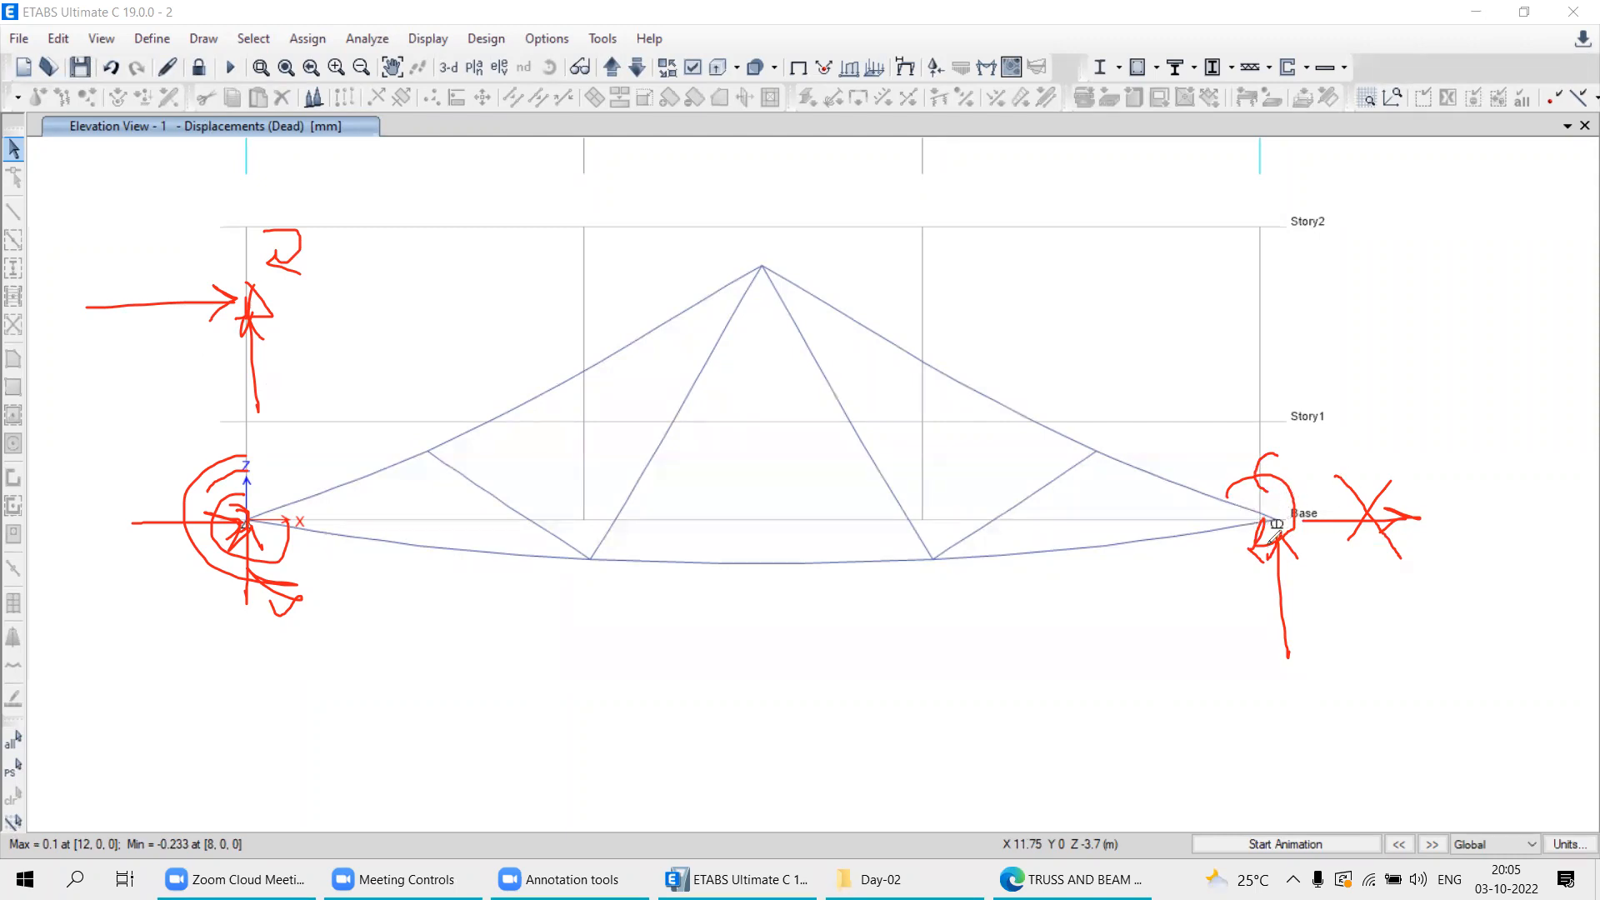
pyautogui.moveTo(1177, 573); pyautogui.dragTo(1361, 573)
pyautogui.moveTo(1321, 565); pyautogui.dragTo(1325, 578)
# Sketch a roller on a surface above the roller support, with inclined member lines and arrows for horizontal, downward and upward directions.
pyautogui.moveTo(1210, 250)
pyautogui.mouseDown()
pyautogui.moveTo(1224, 277)
pyautogui.moveTo(1212, 248)
pyautogui.mouseUp()
pyautogui.moveTo(1083, 304); pyautogui.dragTo(1300, 304)
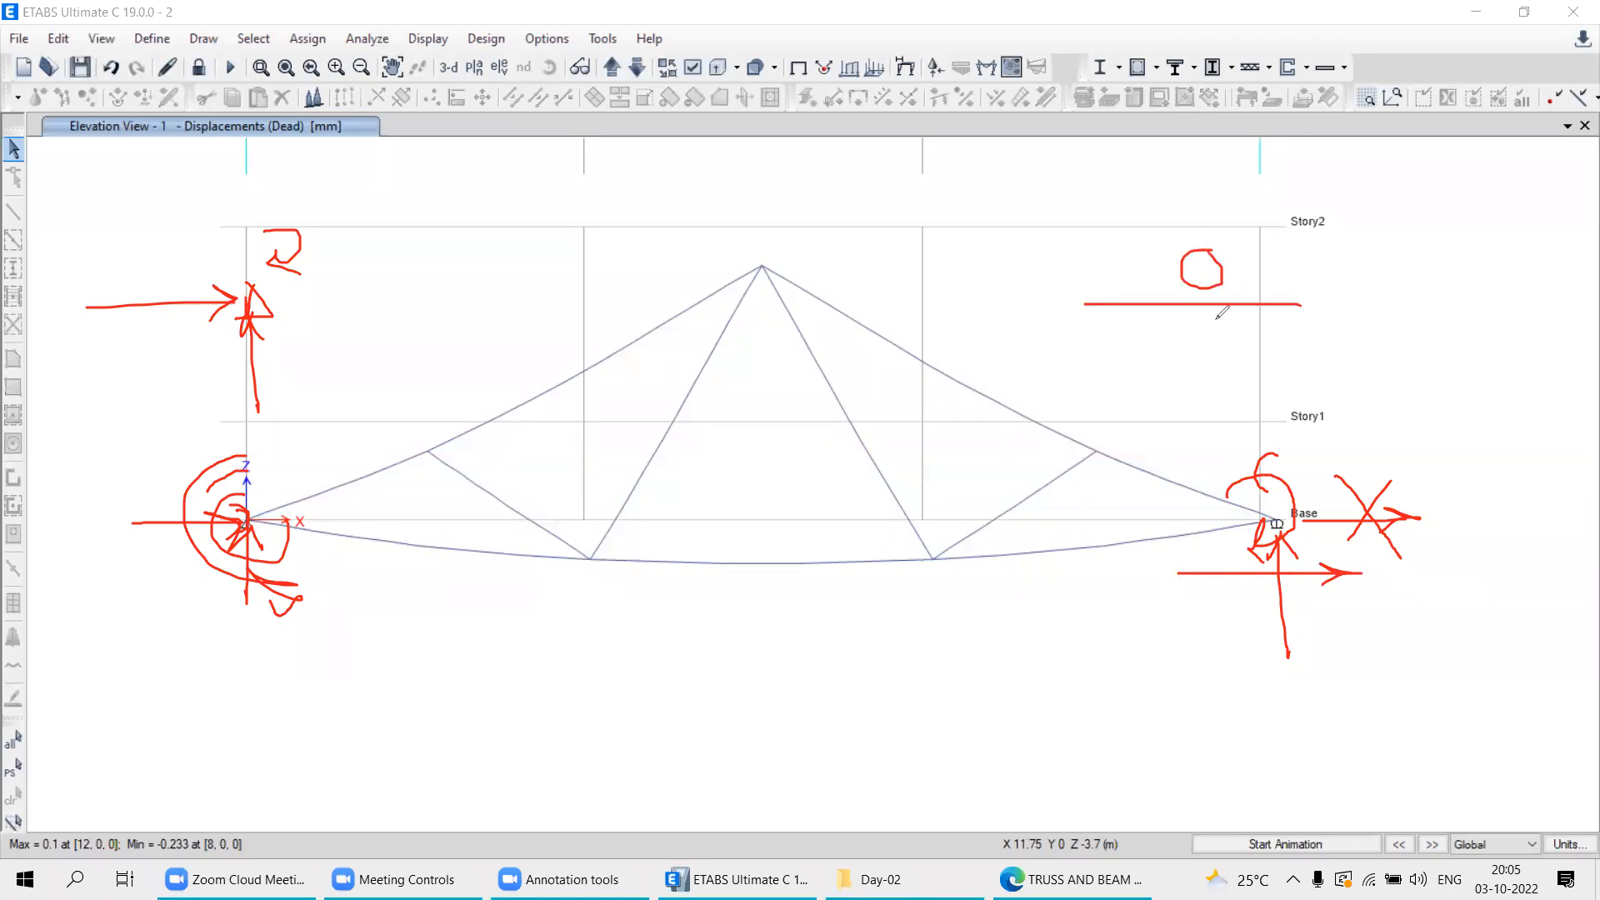
pyautogui.moveTo(1344, 197); pyautogui.dragTo(1009, 407)
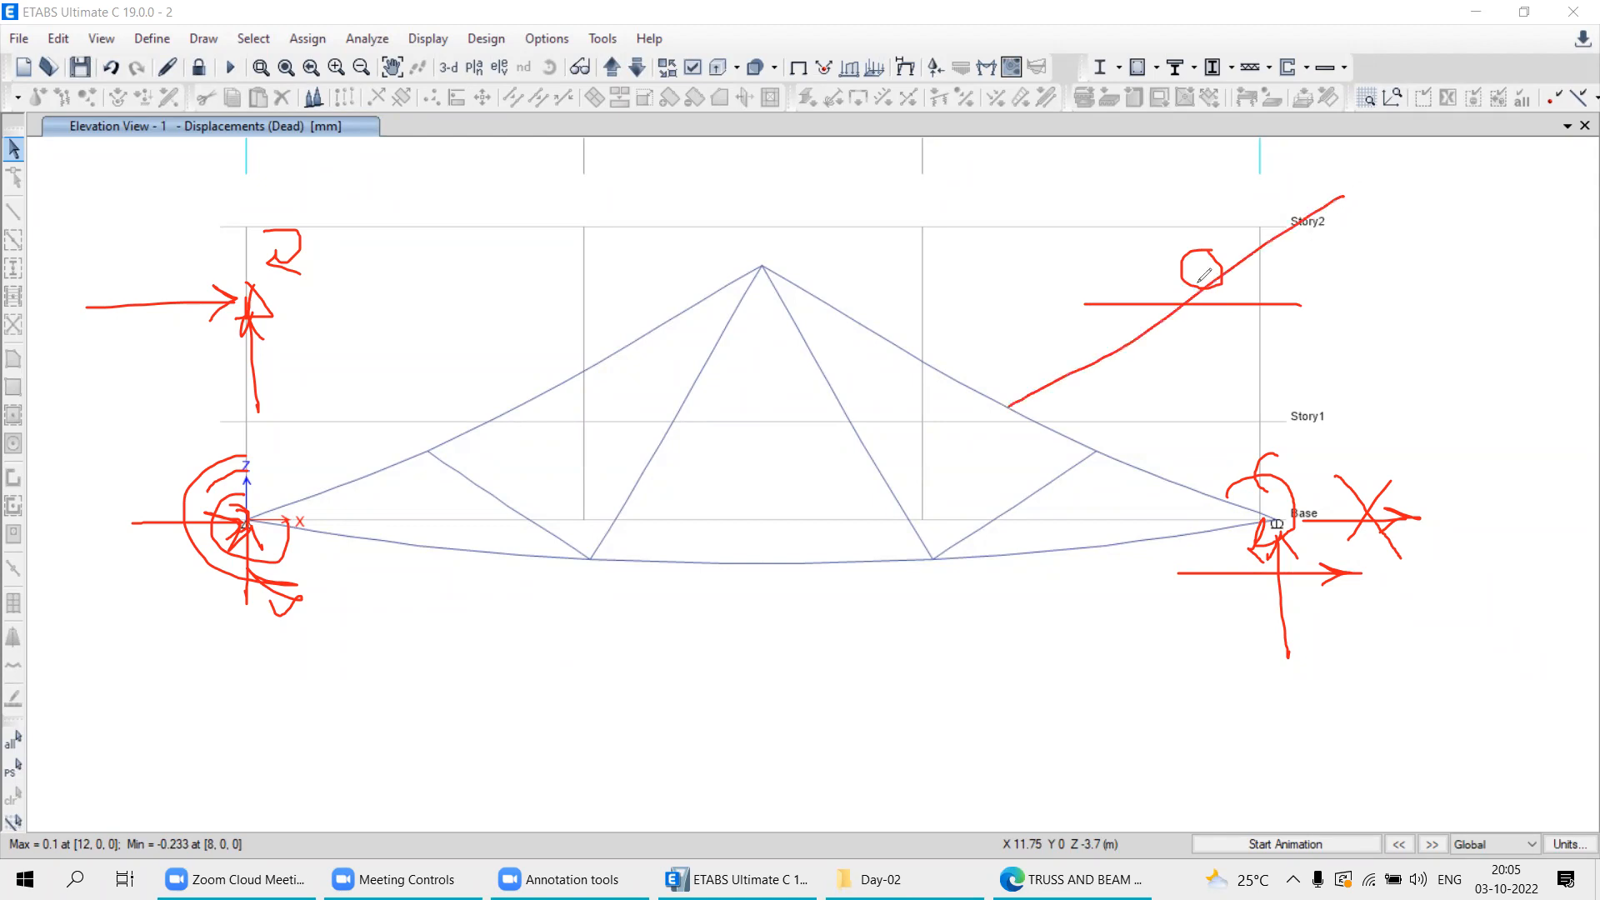
pyautogui.moveTo(1257, 205)
pyautogui.mouseDown()
pyautogui.moveTo(1175, 308)
pyautogui.moveTo(1030, 377)
pyautogui.mouseUp()
pyautogui.moveTo(1171, 302); pyautogui.dragTo(1364, 303)
pyautogui.moveTo(1315, 278)
pyautogui.mouseDown()
pyautogui.moveTo(1367, 298)
pyautogui.moveTo(1342, 337)
pyautogui.mouseUp()
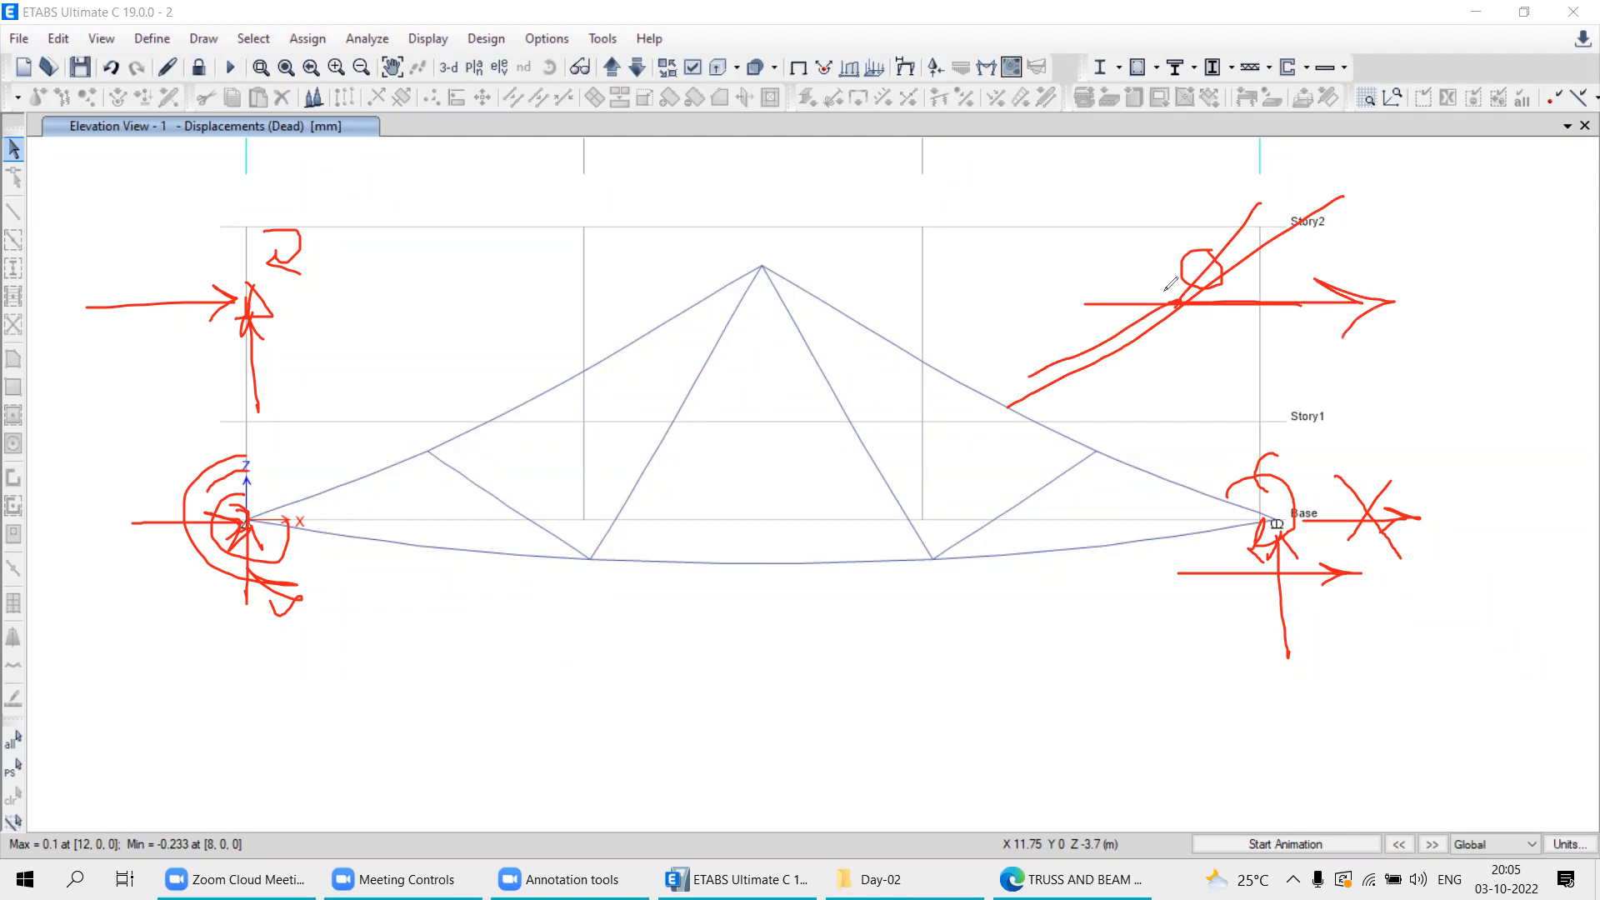
pyautogui.moveTo(1214, 288); pyautogui.dragTo(1215, 376)
pyautogui.moveTo(1354, 190); pyautogui.dragTo(1150, 312)
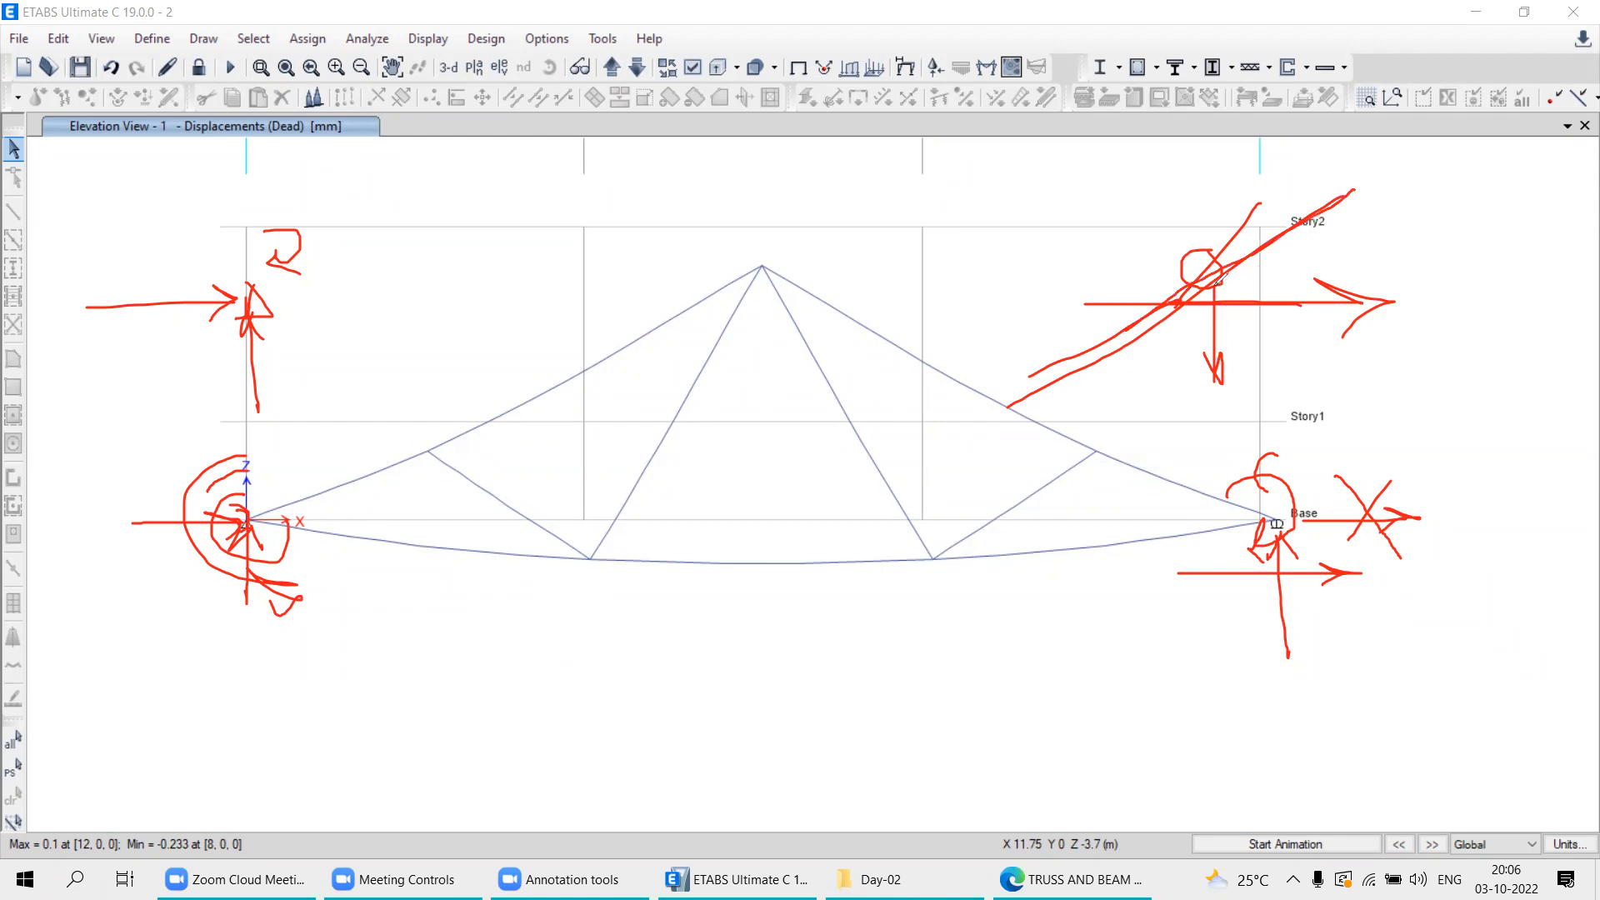
pyautogui.moveTo(1218, 333); pyautogui.dragTo(1221, 287)
pyautogui.moveTo(1260, 357)
pyautogui.mouseDown()
pyautogui.moveTo(1255, 250)
pyautogui.moveTo(1276, 280)
pyautogui.mouseUp()
pyautogui.moveTo(1235, 198)
pyautogui.mouseDown()
pyautogui.moveTo(1230, 235)
pyautogui.moveTo(1250, 190)
pyautogui.mouseUp()
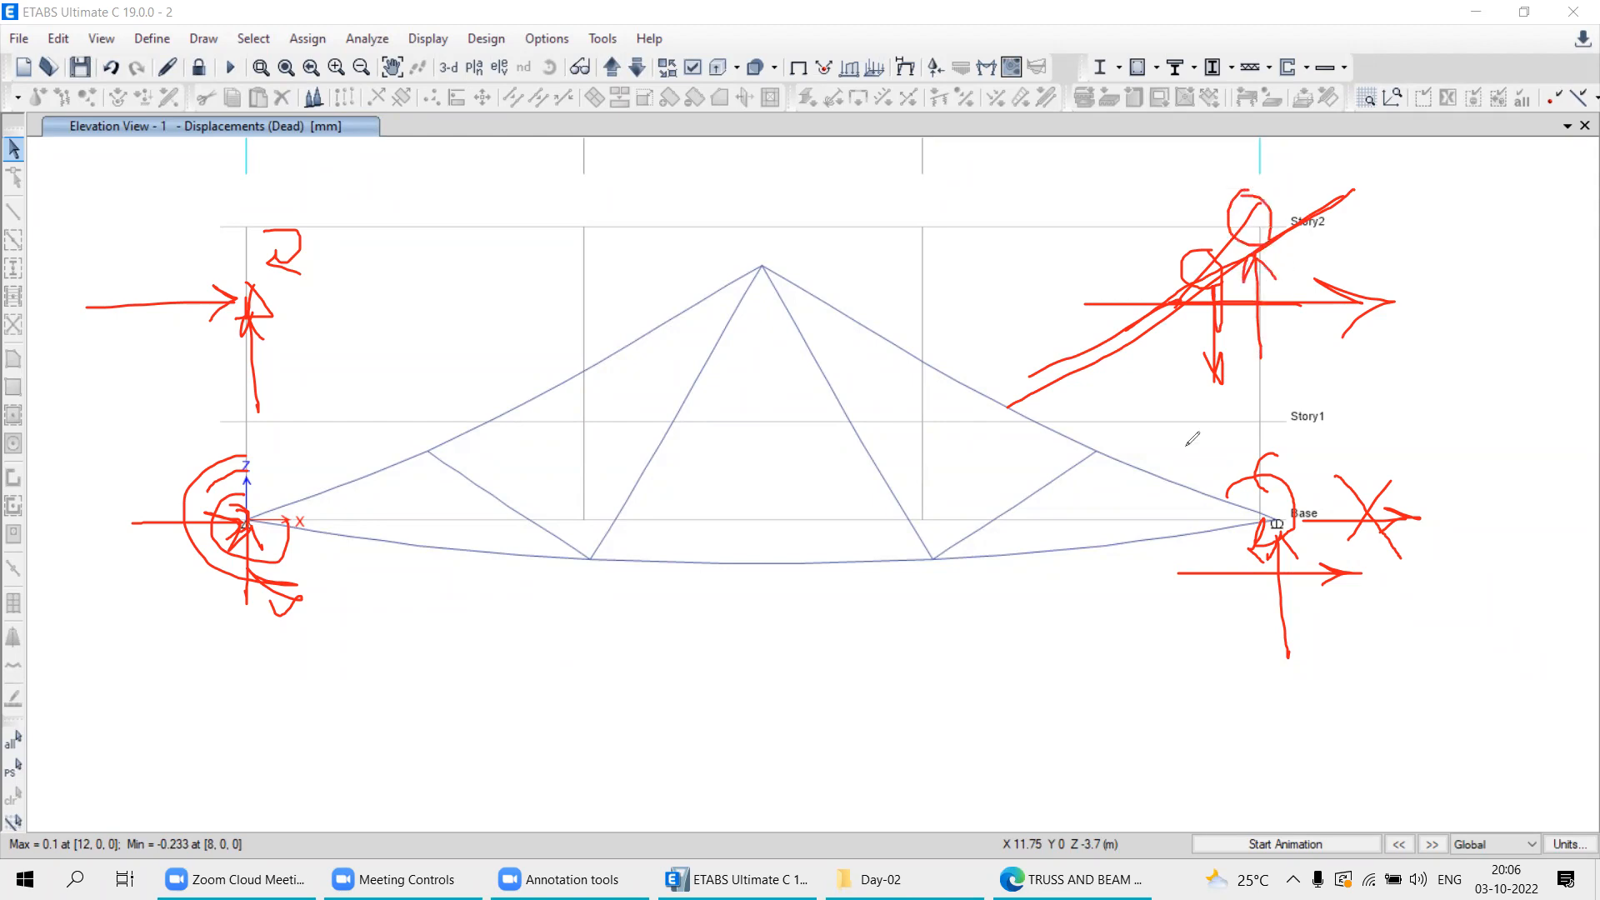
# Replay and stop the dead-load displacement animation over the support sketches, and clear all the annotations.
pyautogui.click(1182, 172)
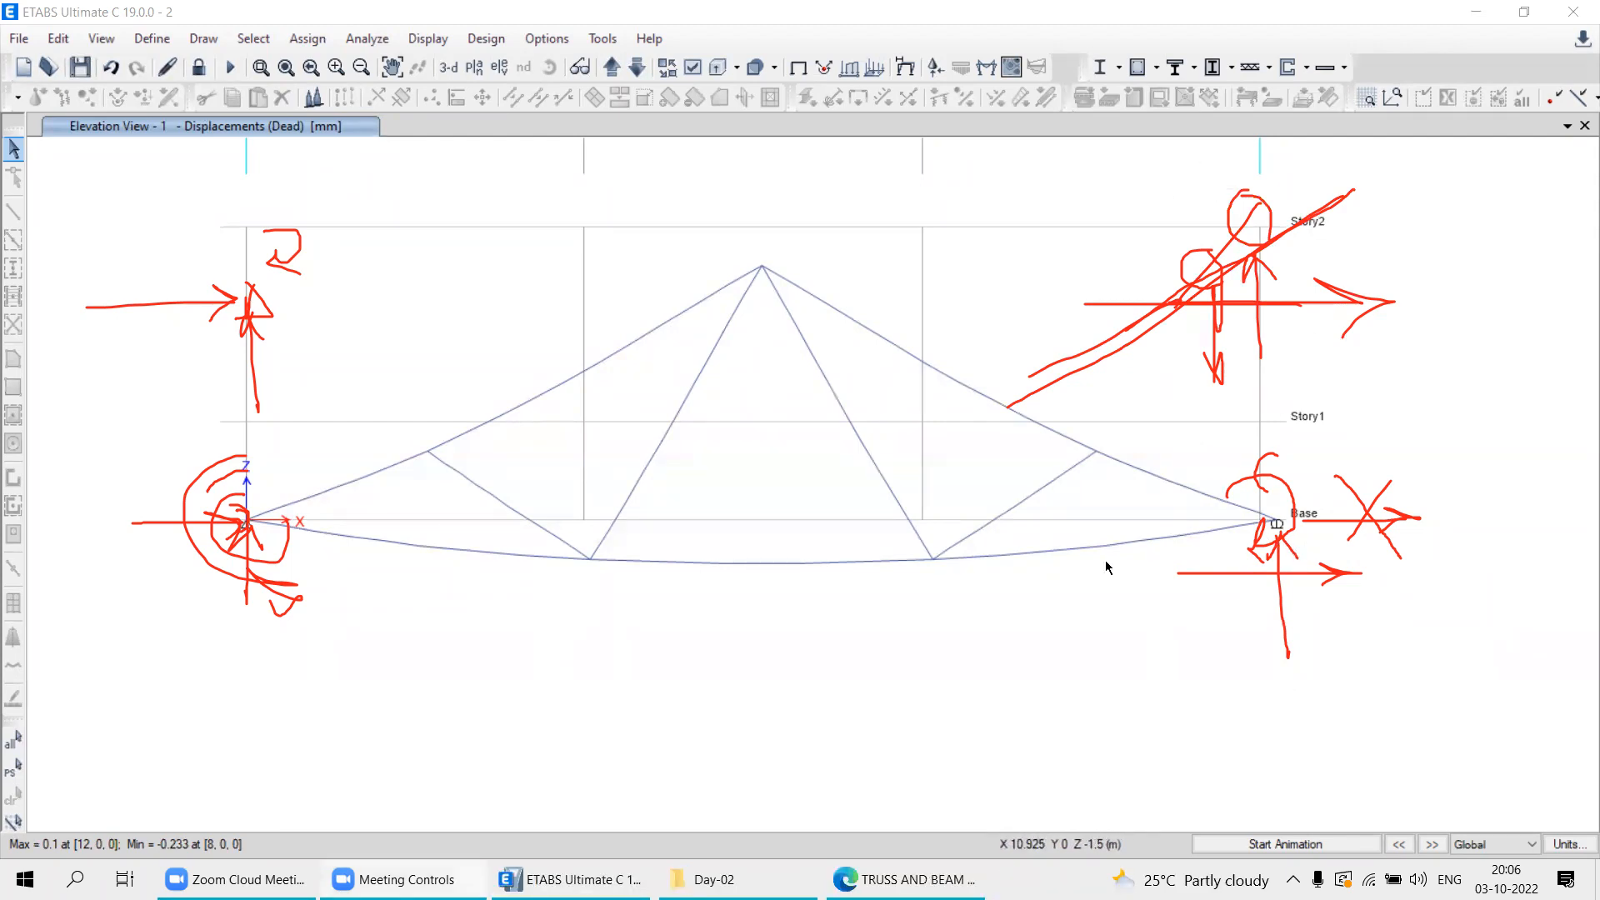
pyautogui.click(1240, 846)
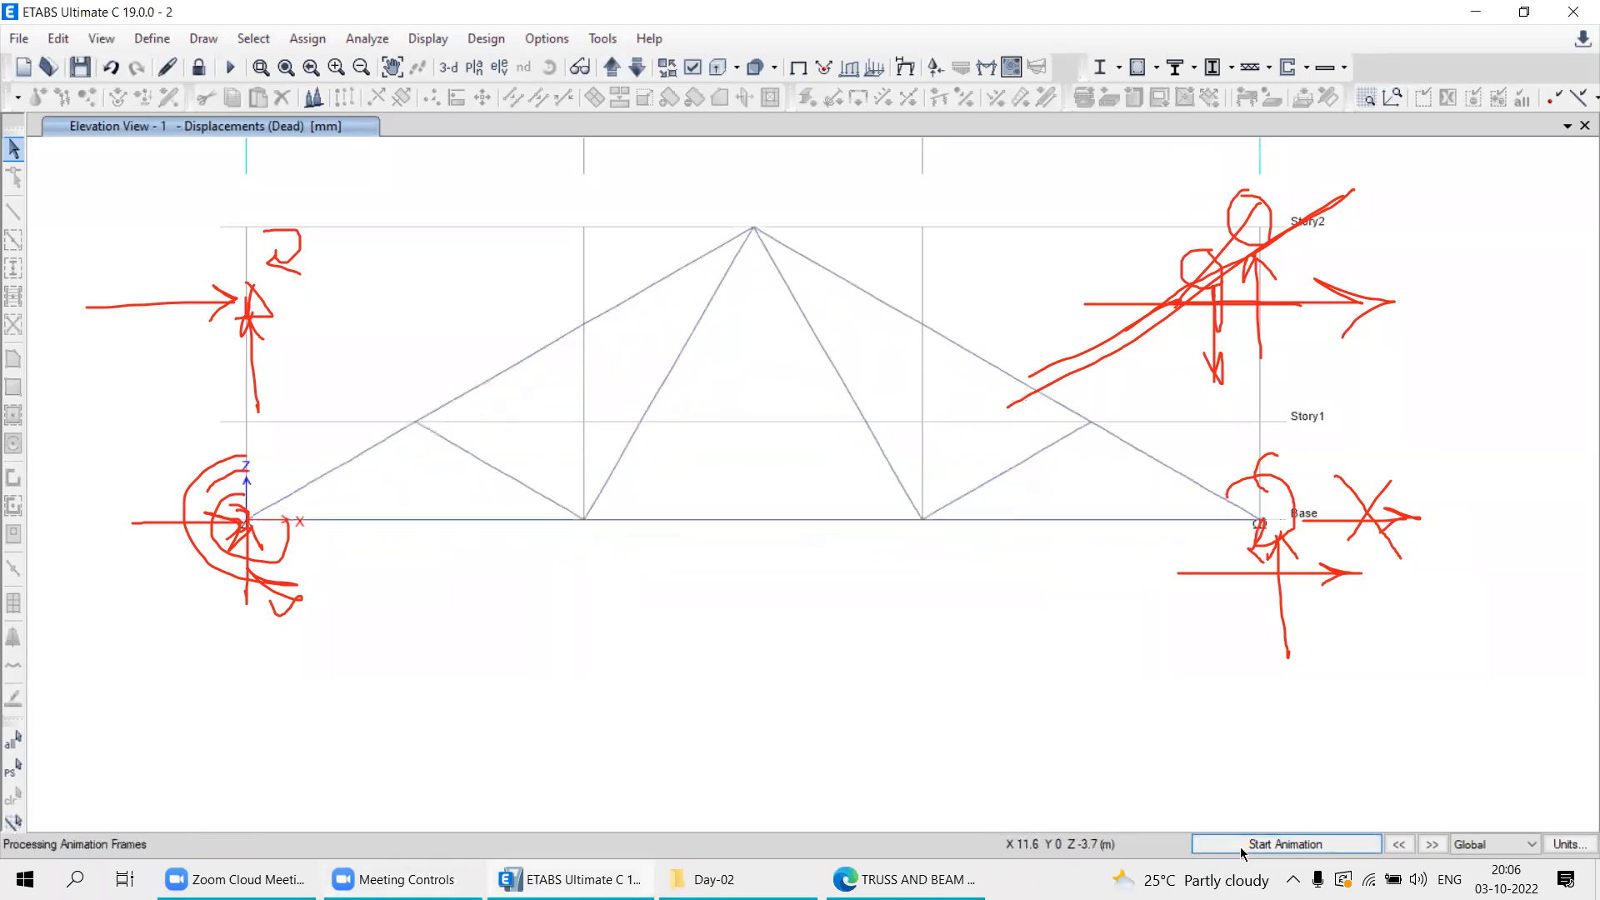
pyautogui.click(1240, 845)
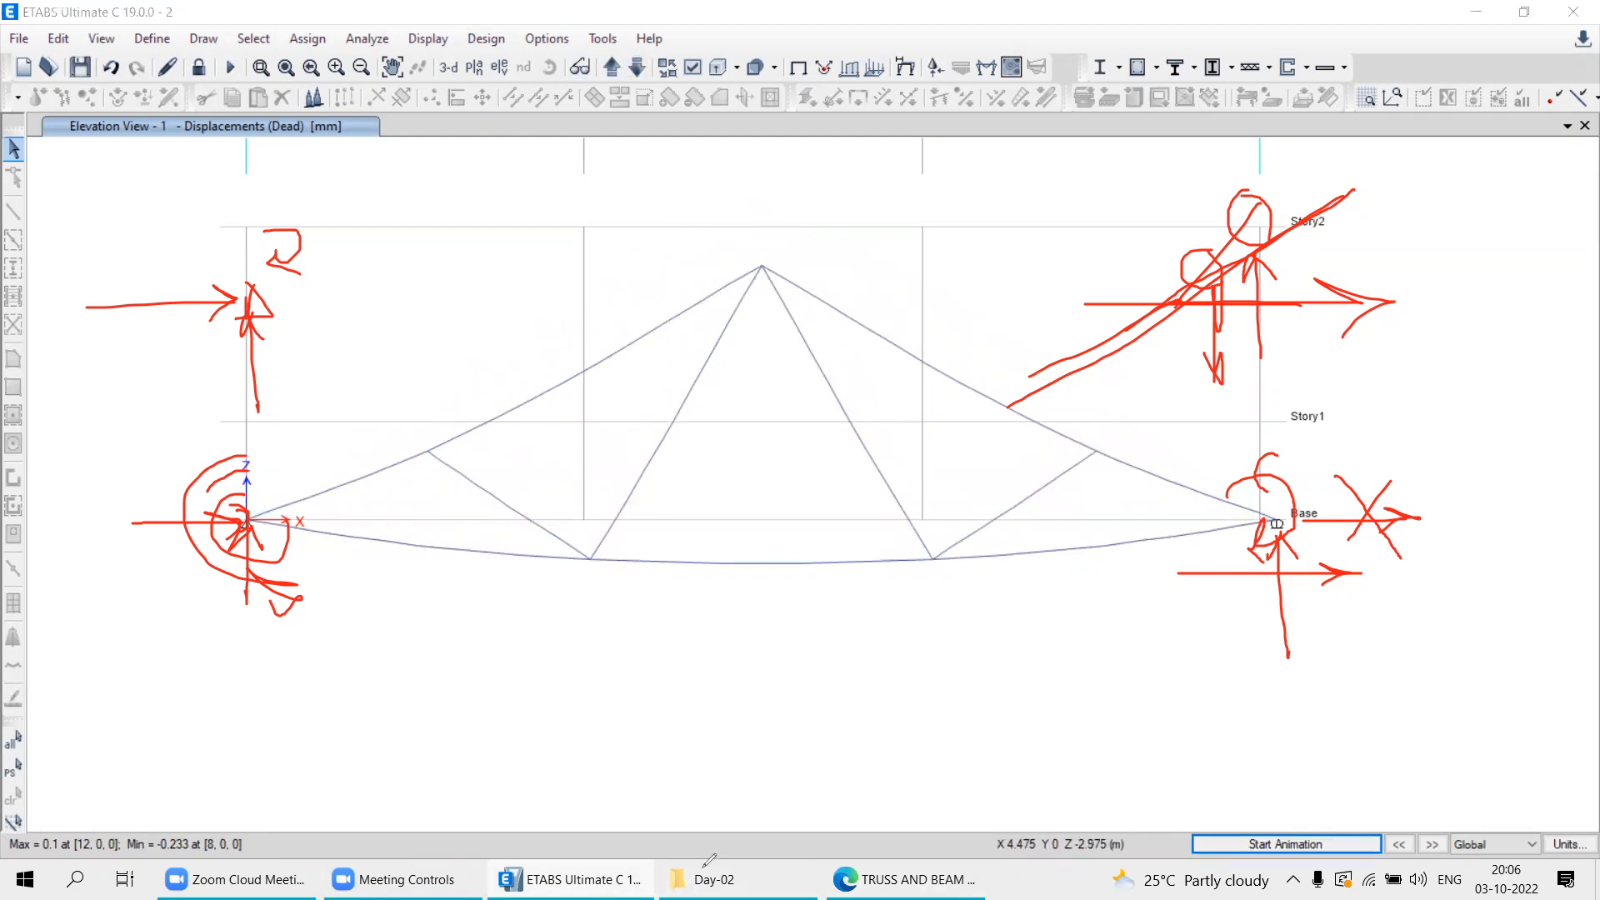
pyautogui.click(932, 51)
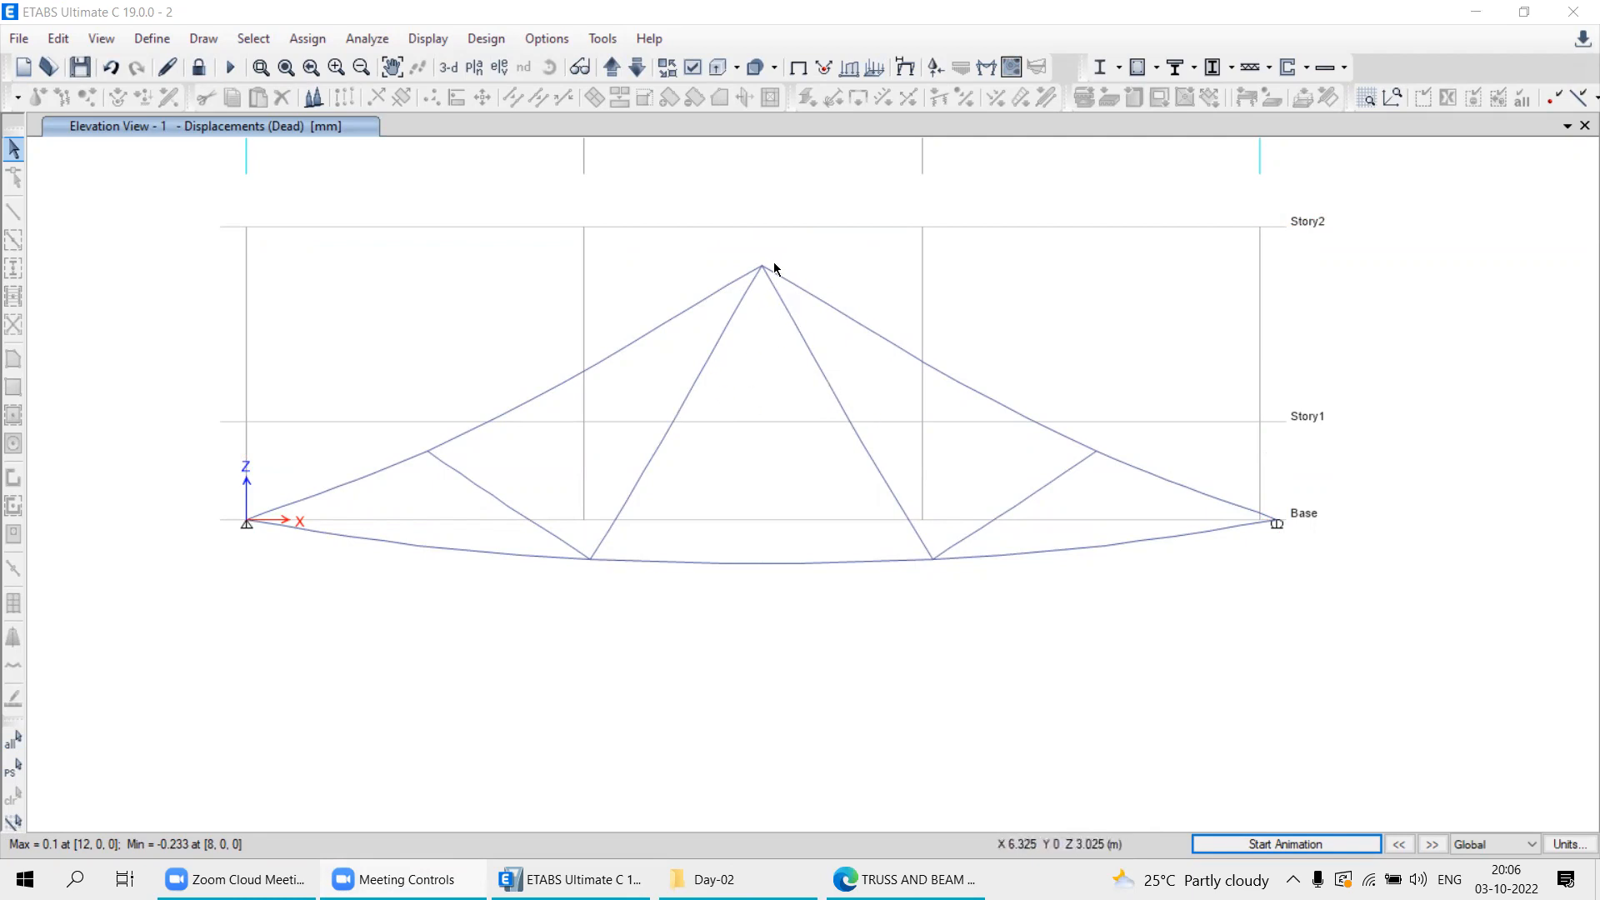
pyautogui.moveTo(760, 267)
pyautogui.moveTo(775, 430); pyautogui.dragTo(808, 425, button='middle')
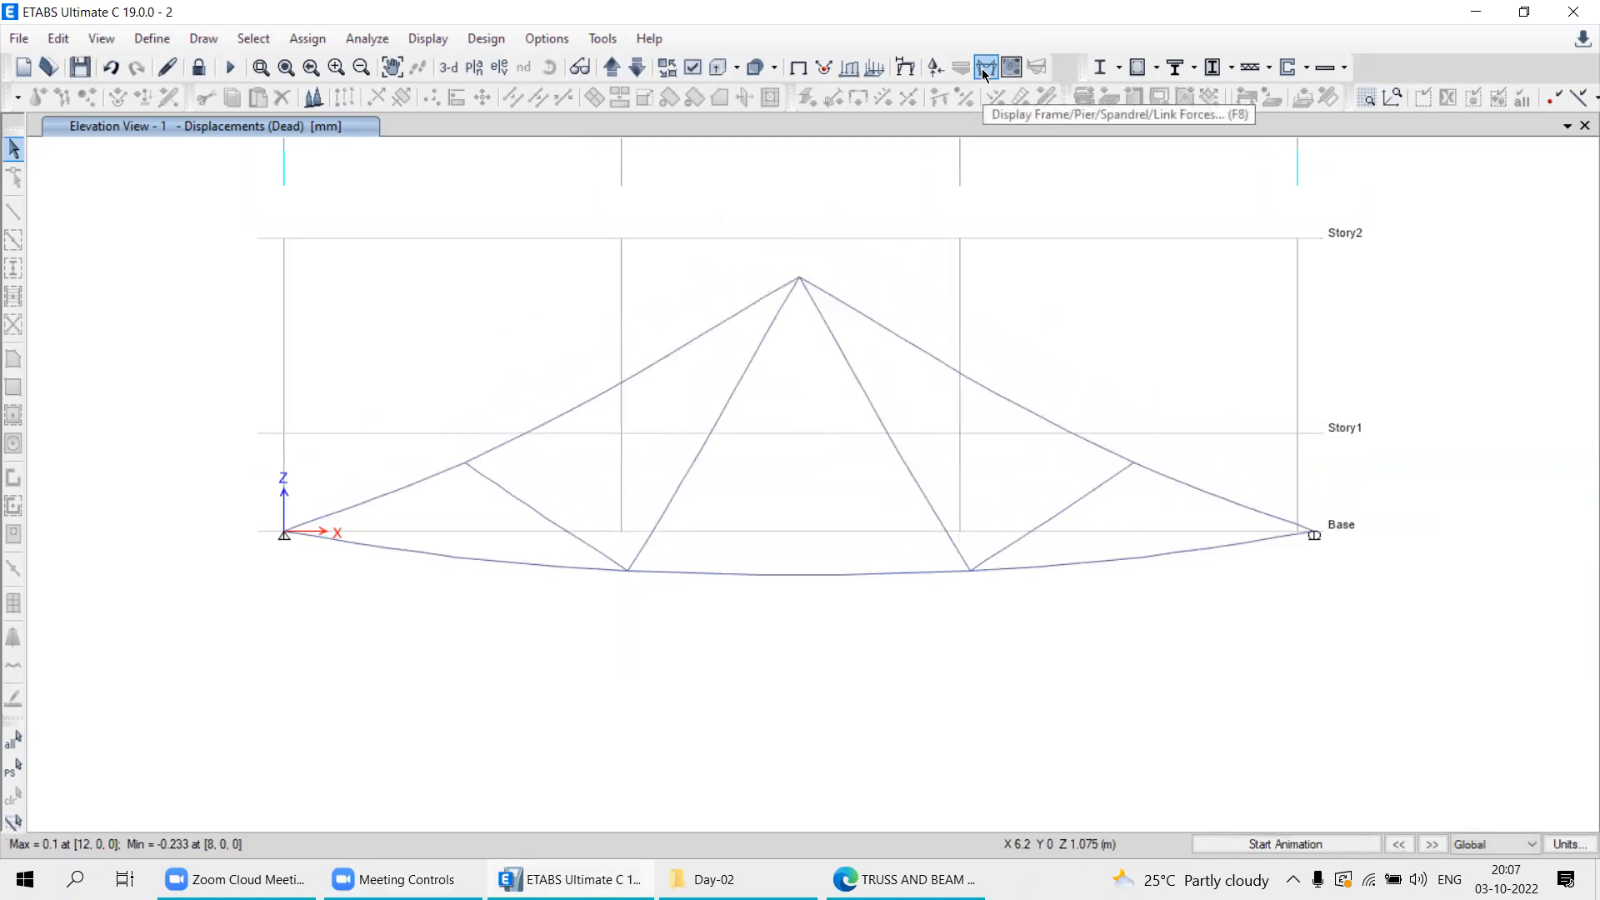
pyautogui.click(984, 74)
pyautogui.click(1030, 167)
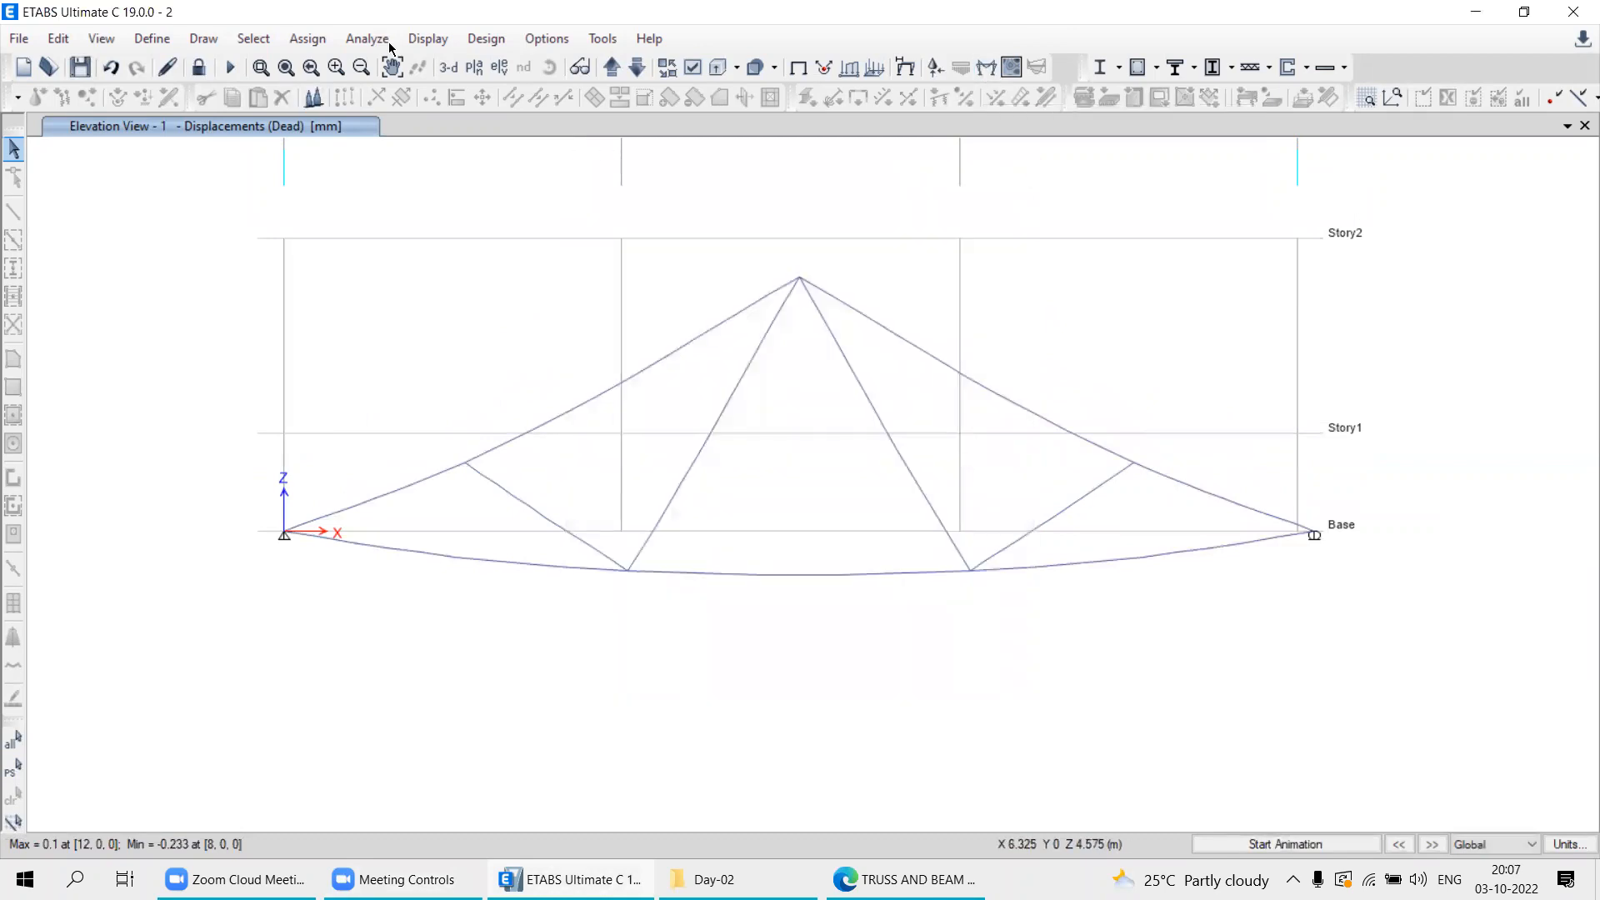
# Display the support reactions for the Live load case as arrows for the Fz component.
pyautogui.click(433, 40)
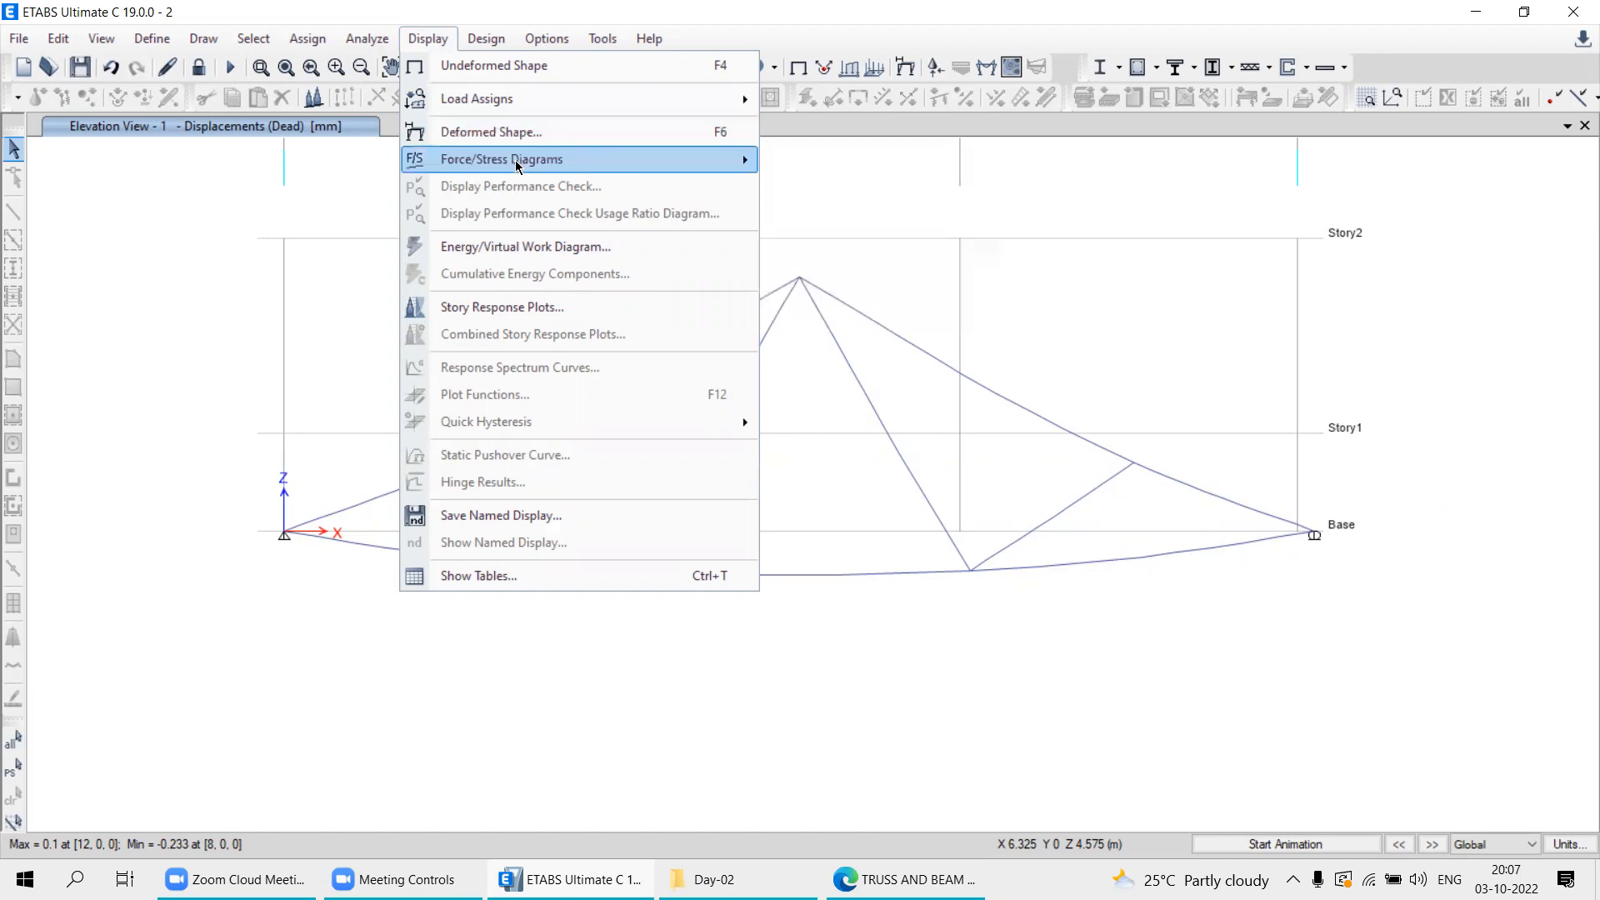
pyautogui.moveTo(515, 165)
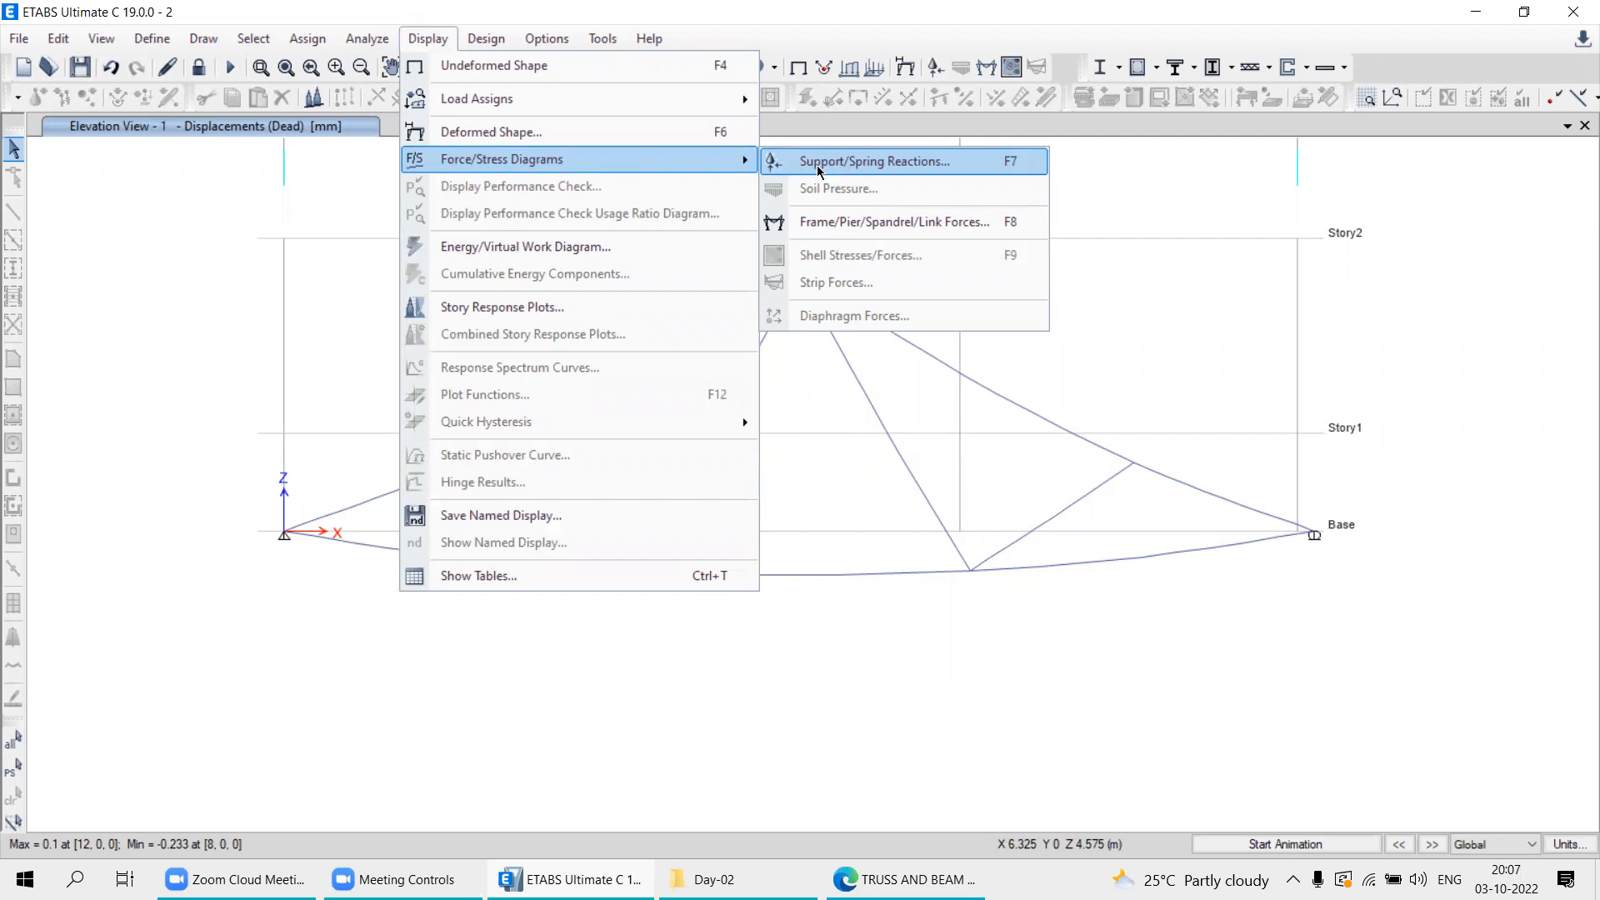
pyautogui.click(842, 164)
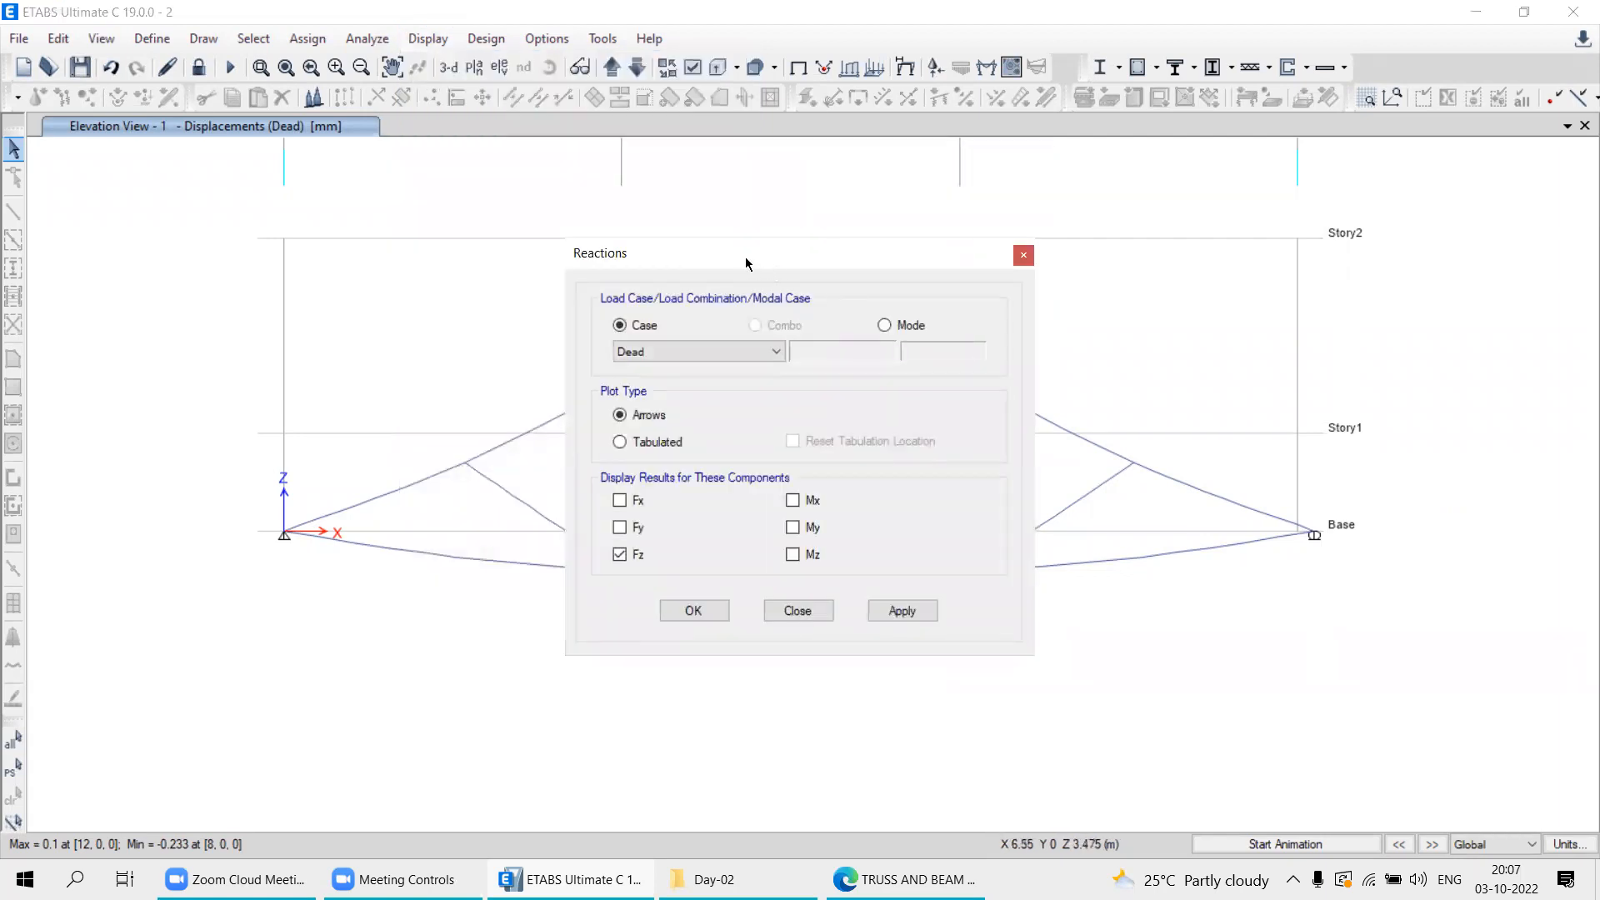
pyautogui.moveTo(637, 254); pyautogui.dragTo(913, 195)
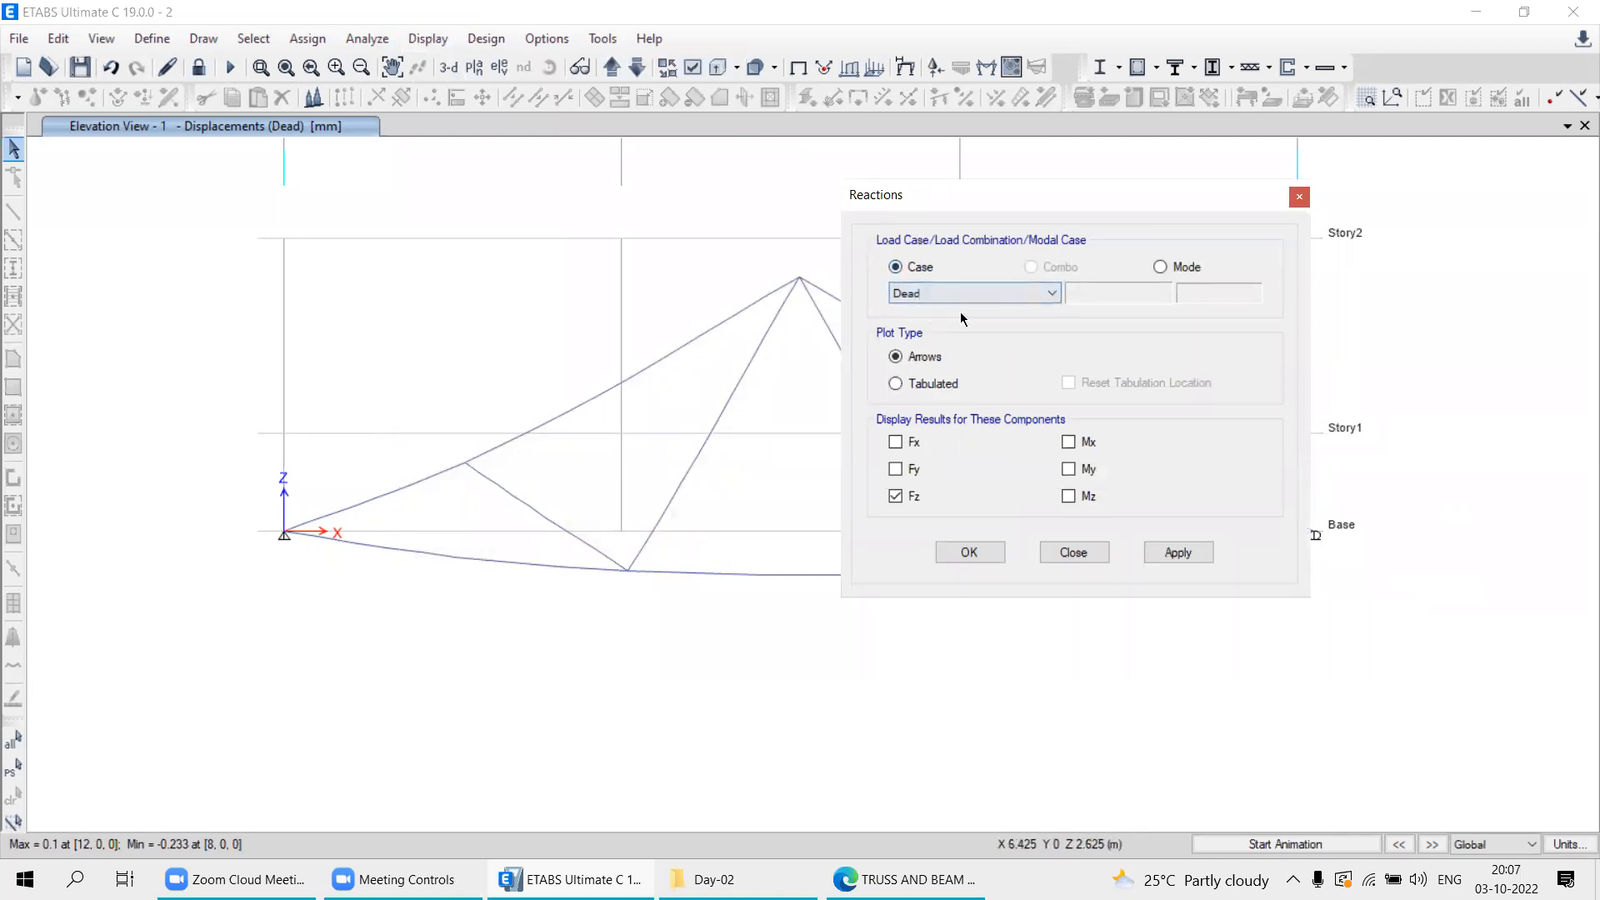
pyautogui.click(916, 294)
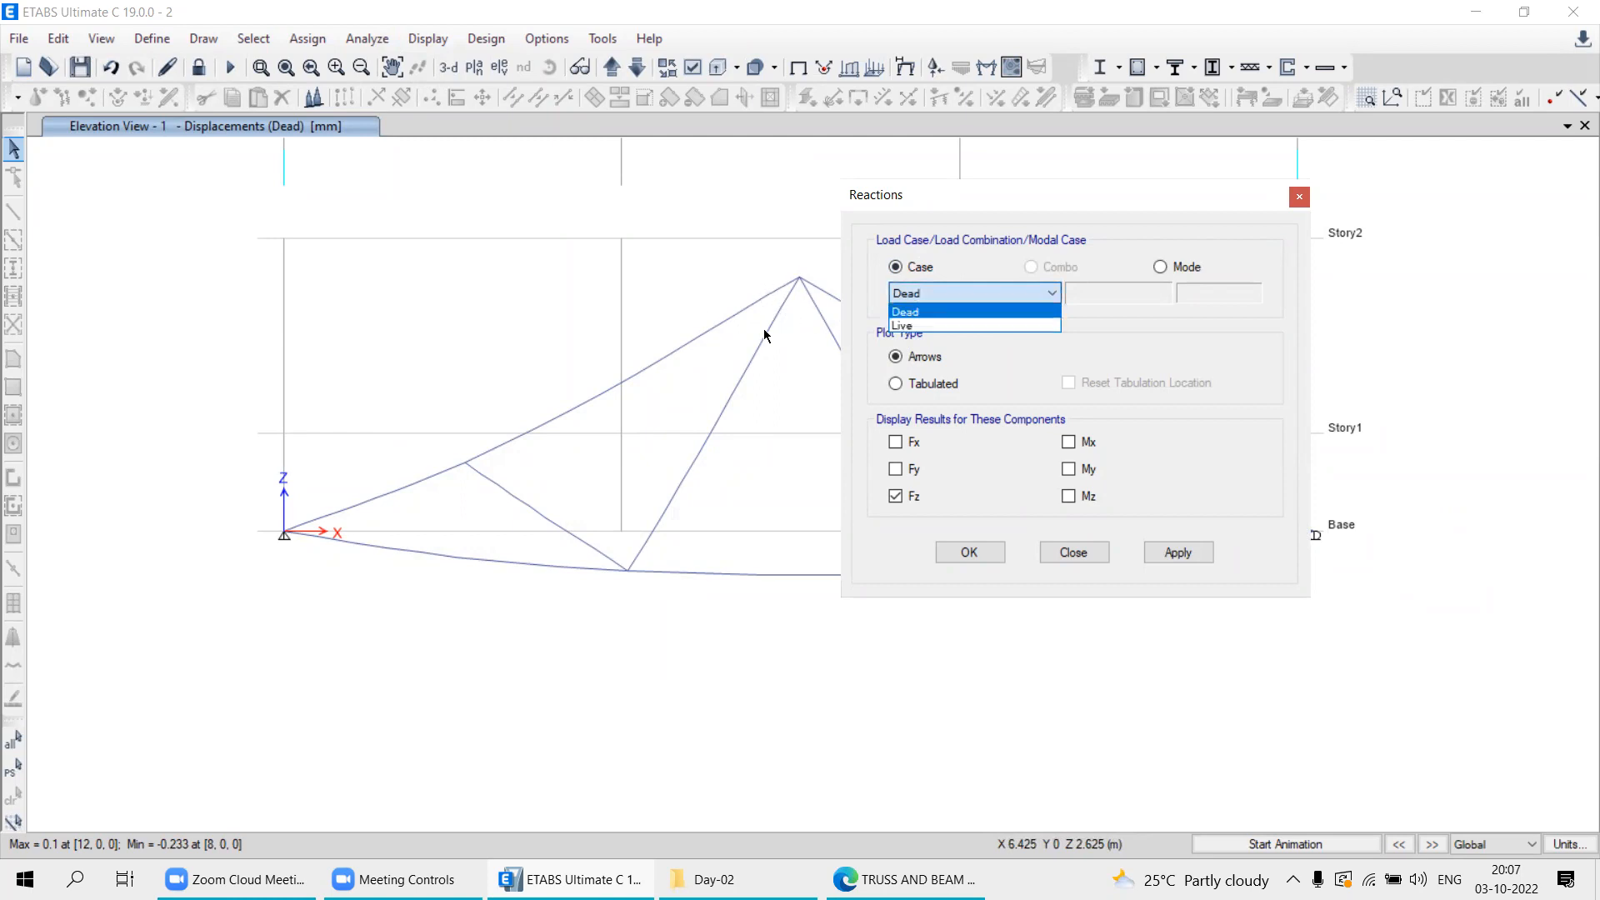
pyautogui.click(894, 327)
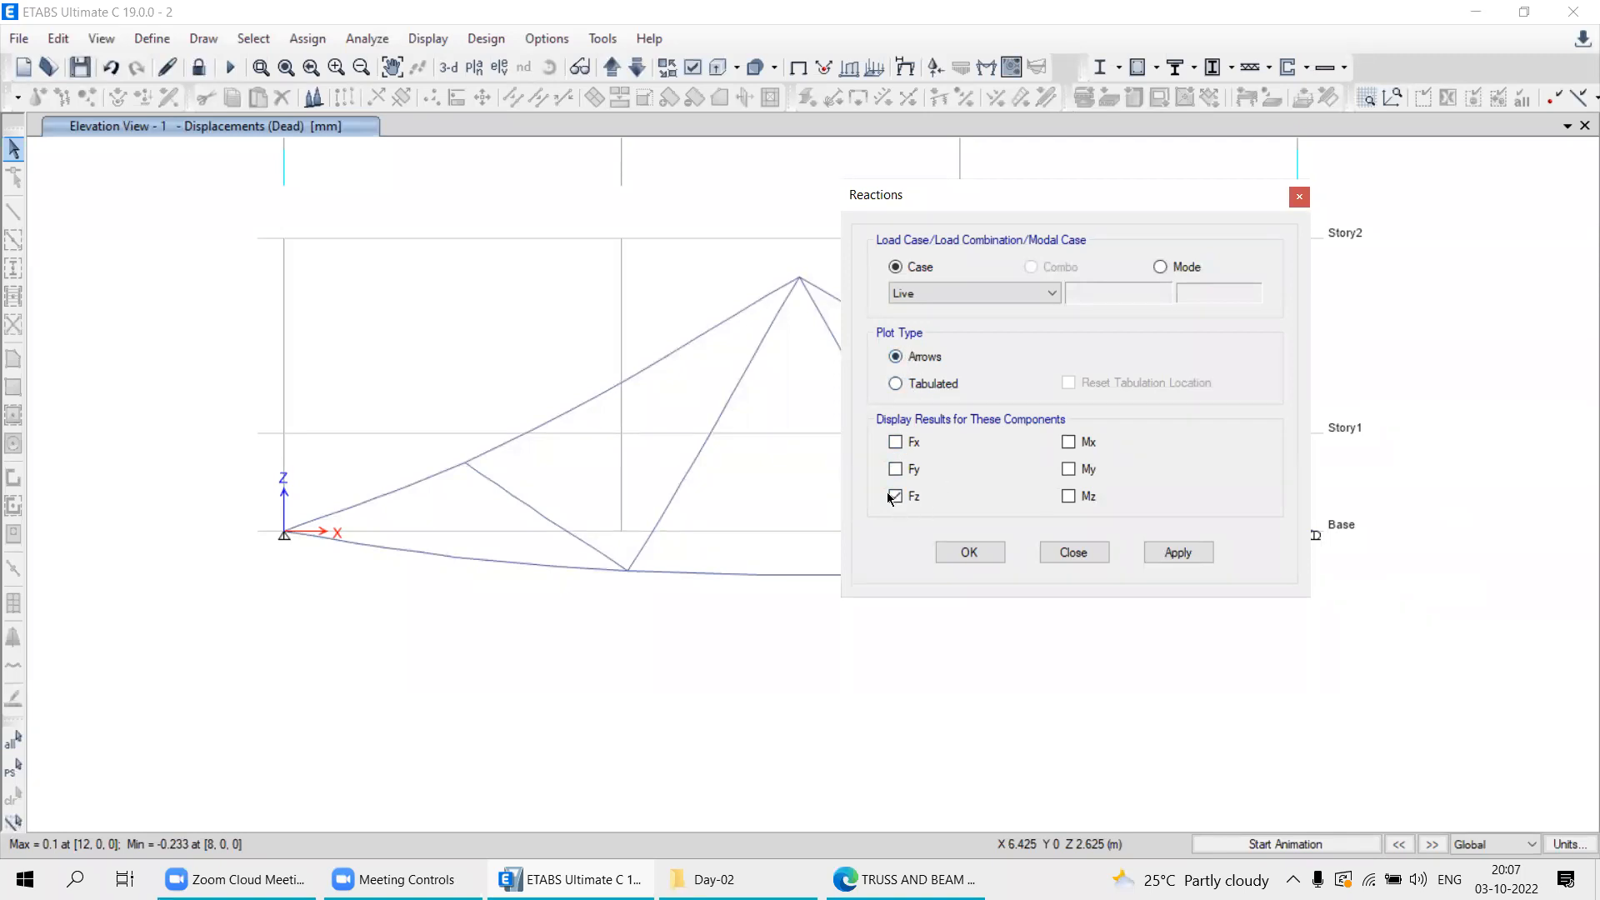
pyautogui.click(1173, 553)
pyautogui.click(1074, 552)
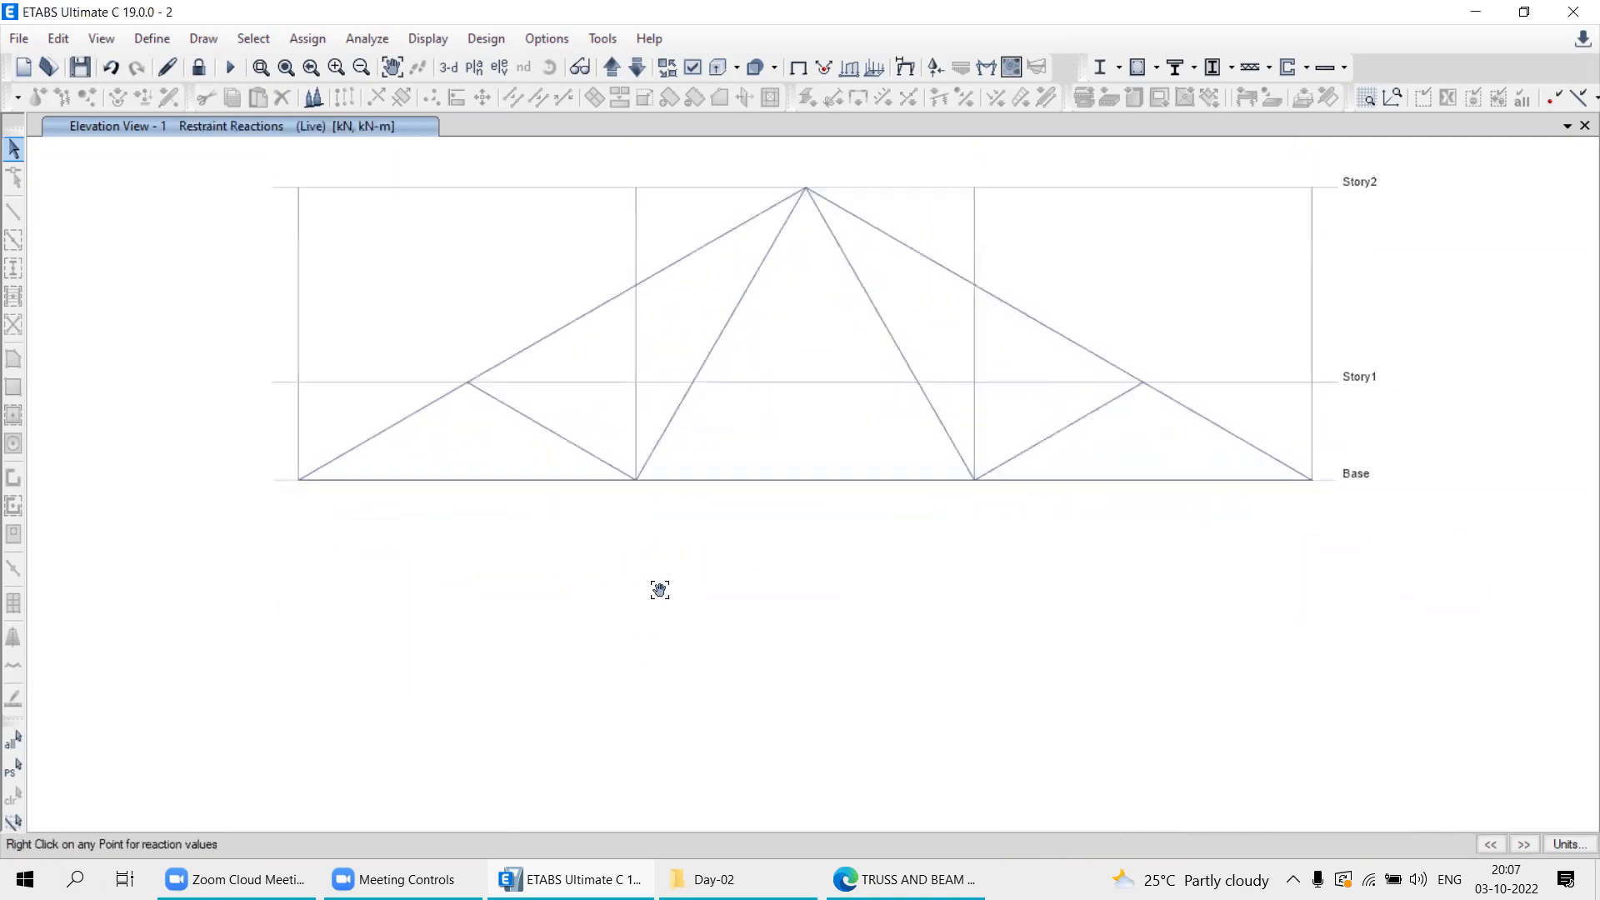
# Inspect the live-load reactions at both truss supports and compare them with the support reactions in TRUSS AND BEAM EXAMPLE.pdf.
pyautogui.scroll(3, 291, 498)
pyautogui.scroll(2, 418, 342)
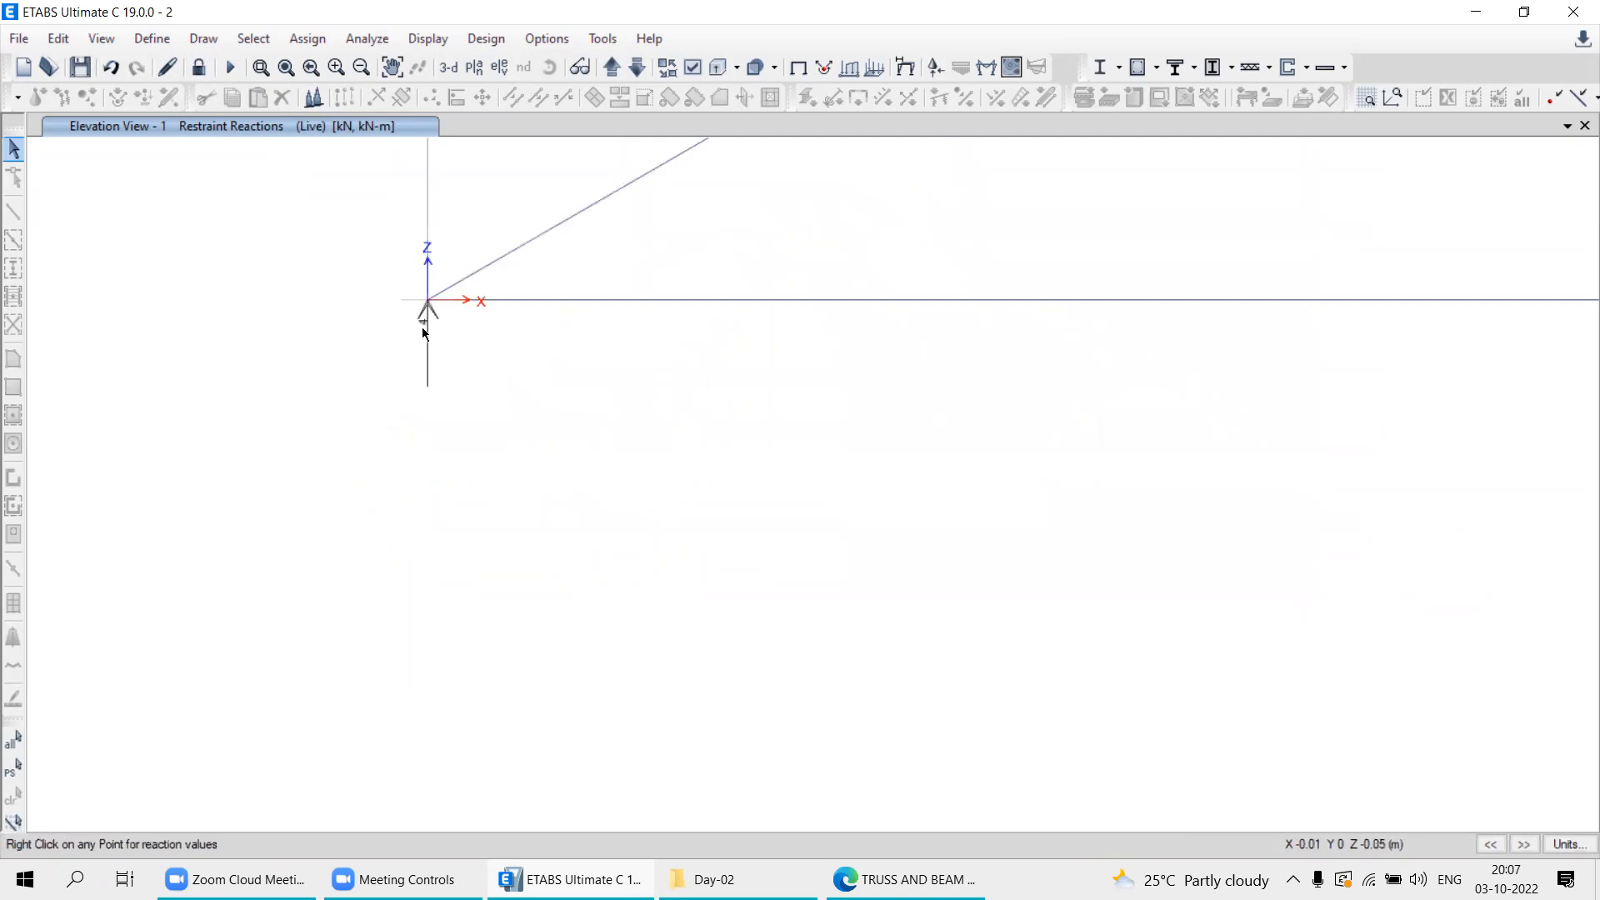
pyautogui.scroll(-2, 425, 331)
pyautogui.moveTo(1273, 422); pyautogui.dragTo(860, 484, button='middle')
pyautogui.scroll(1, 1050, 436)
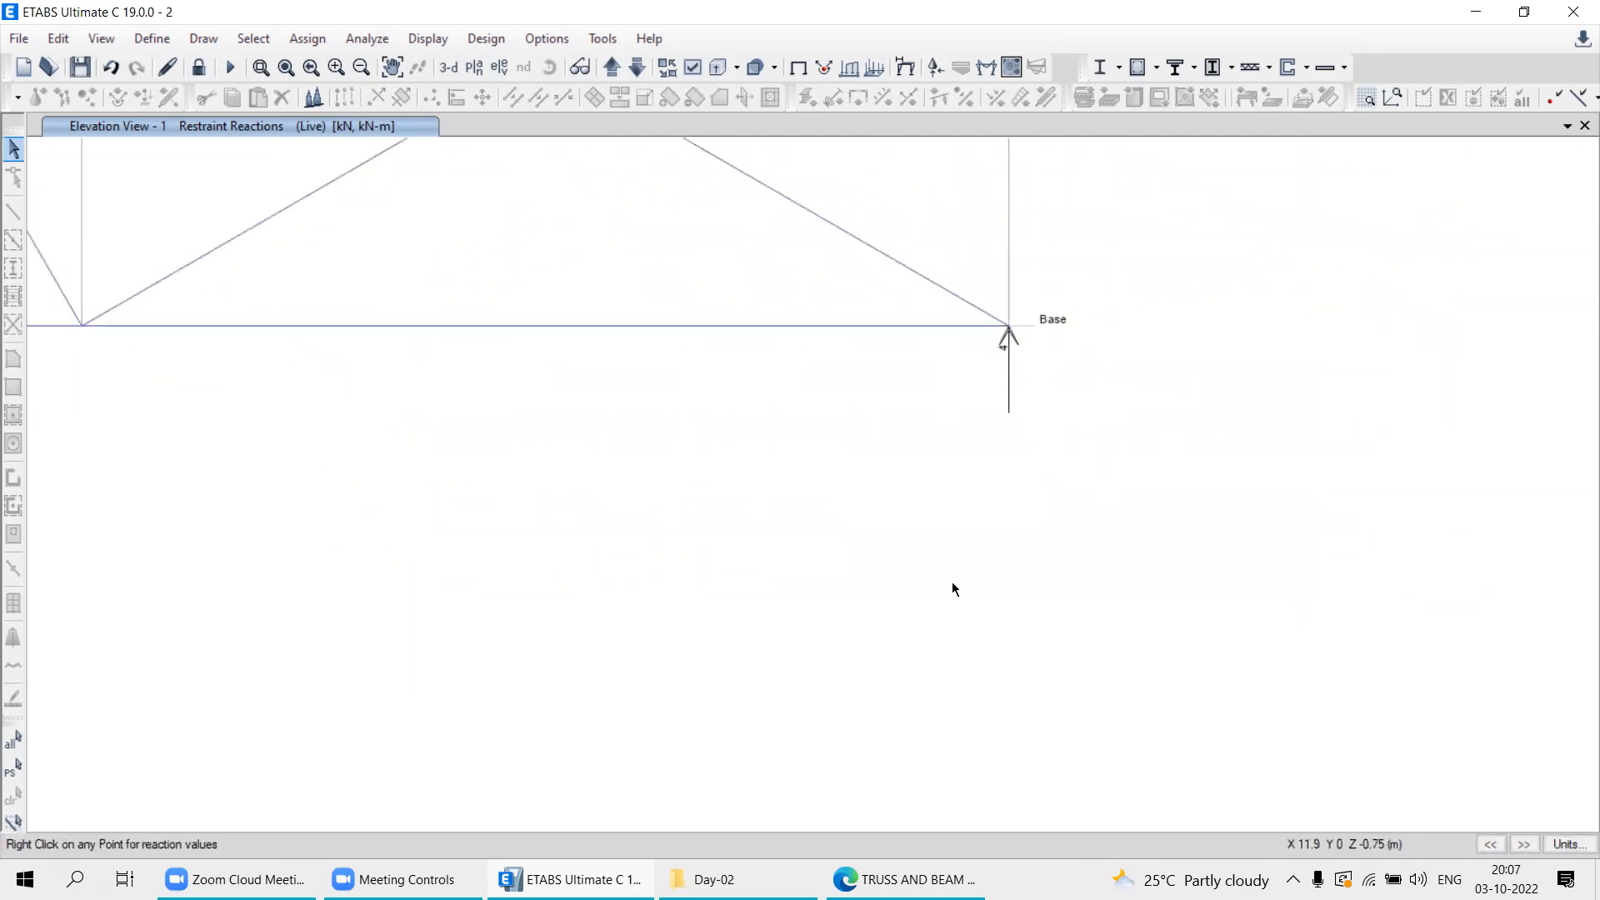
pyautogui.click(873, 879)
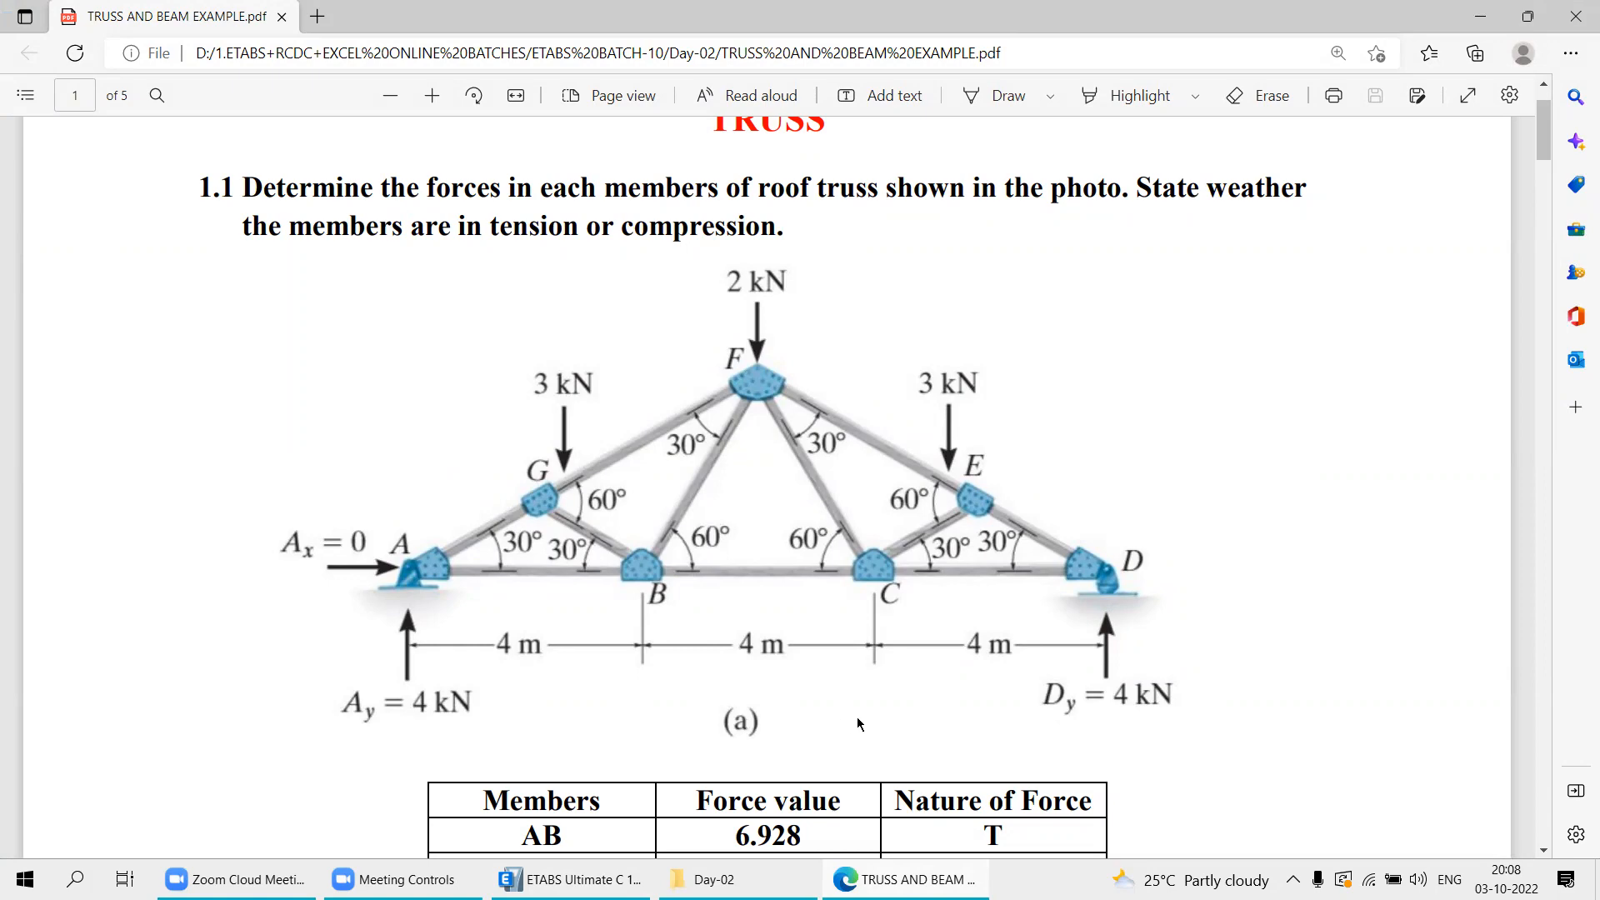
pyautogui.hotkey('alt', 'Tab')
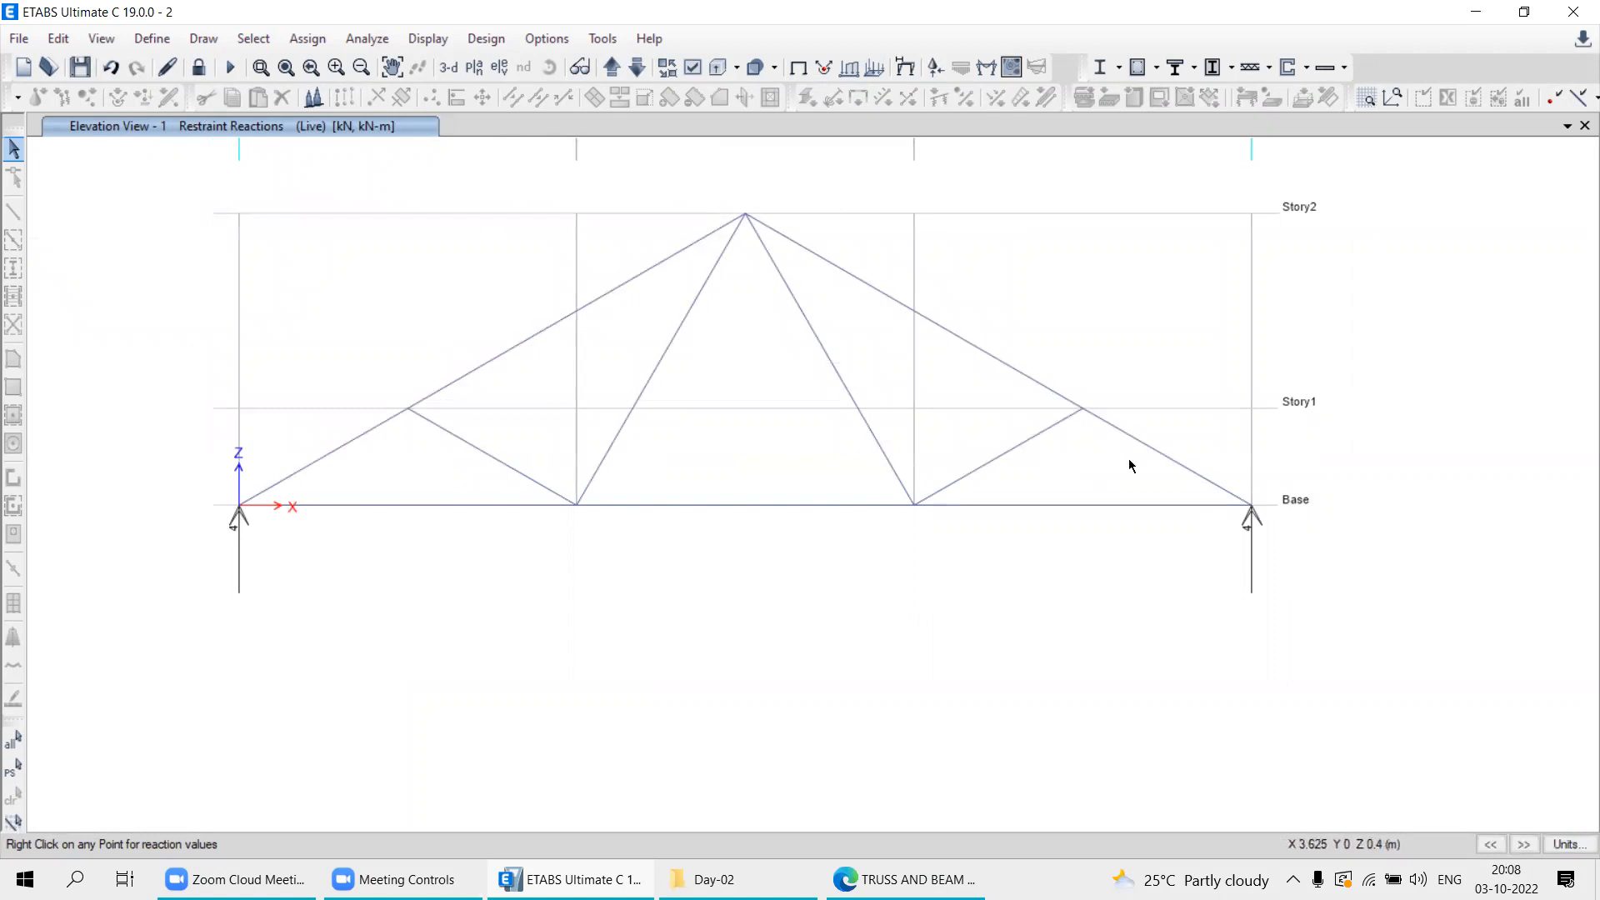
pyautogui.click(418, 42)
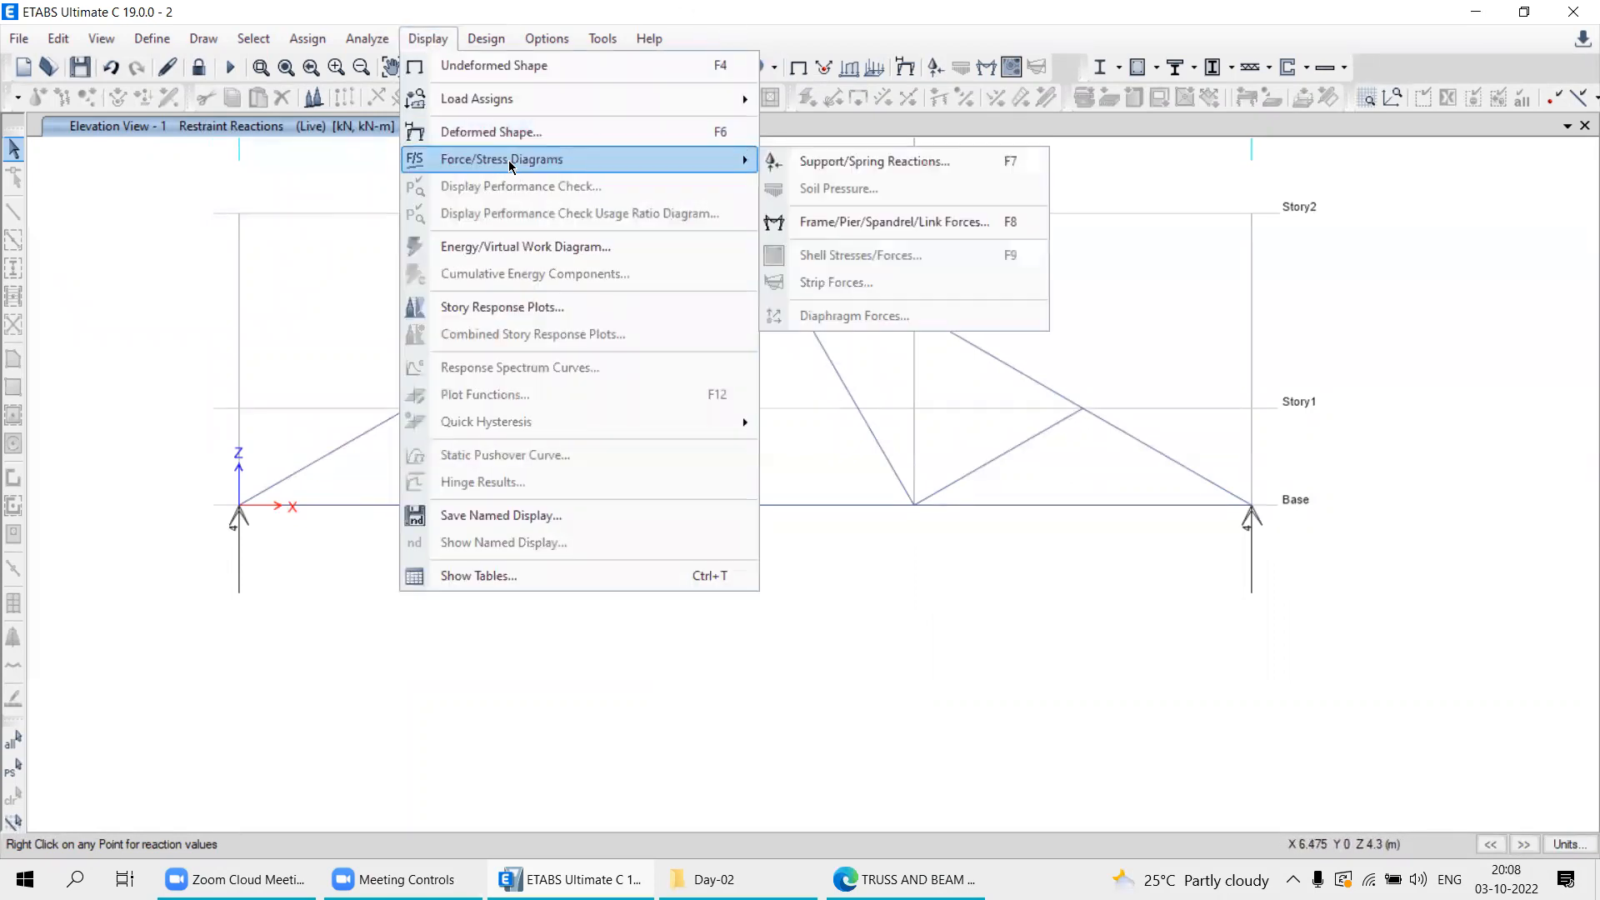
pyautogui.click(823, 223)
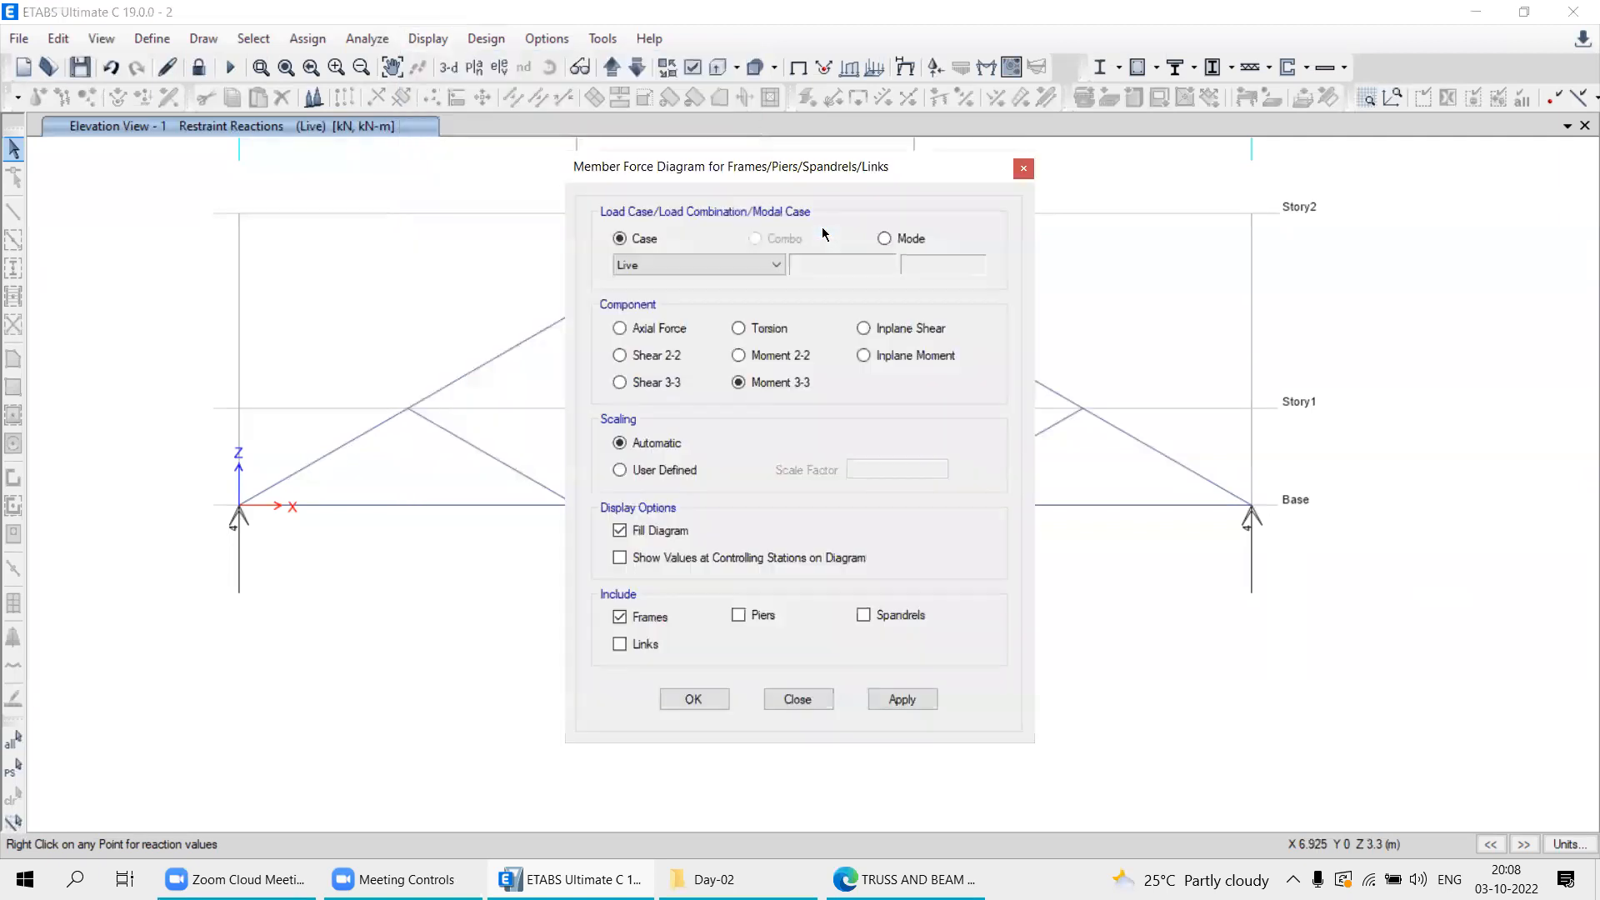
pyautogui.click(1025, 171)
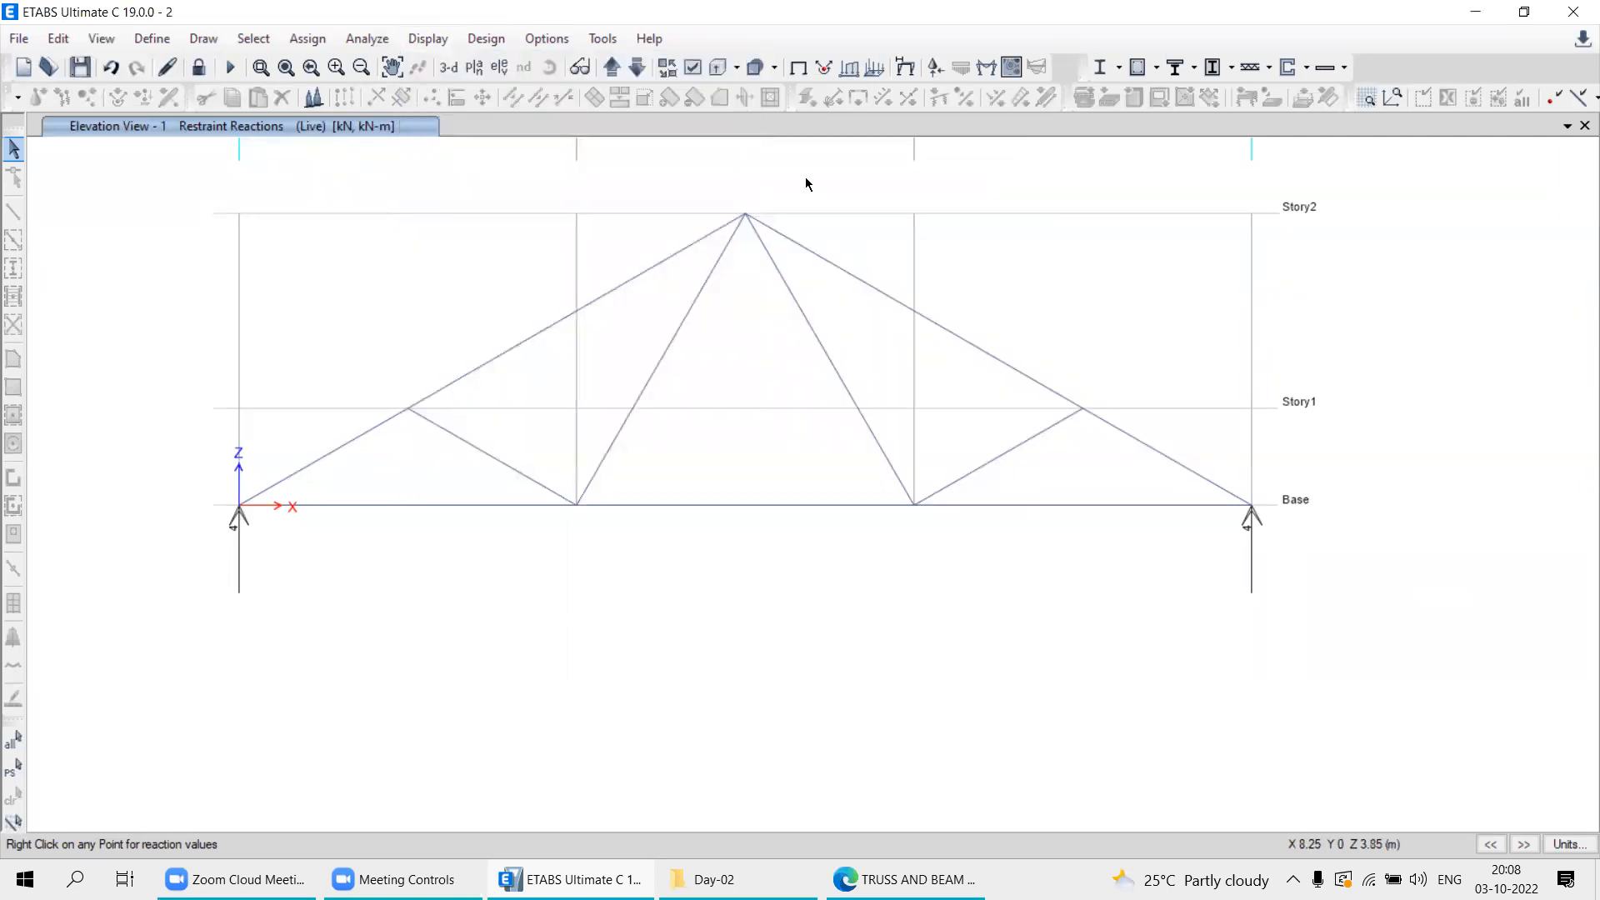
# Open the frame member force diagram settings, circle Axial Force, outline the other components and sketch an arrow at the truss's rafter on the roller side.
pyautogui.click(428, 38)
pyautogui.moveTo(466, 166)
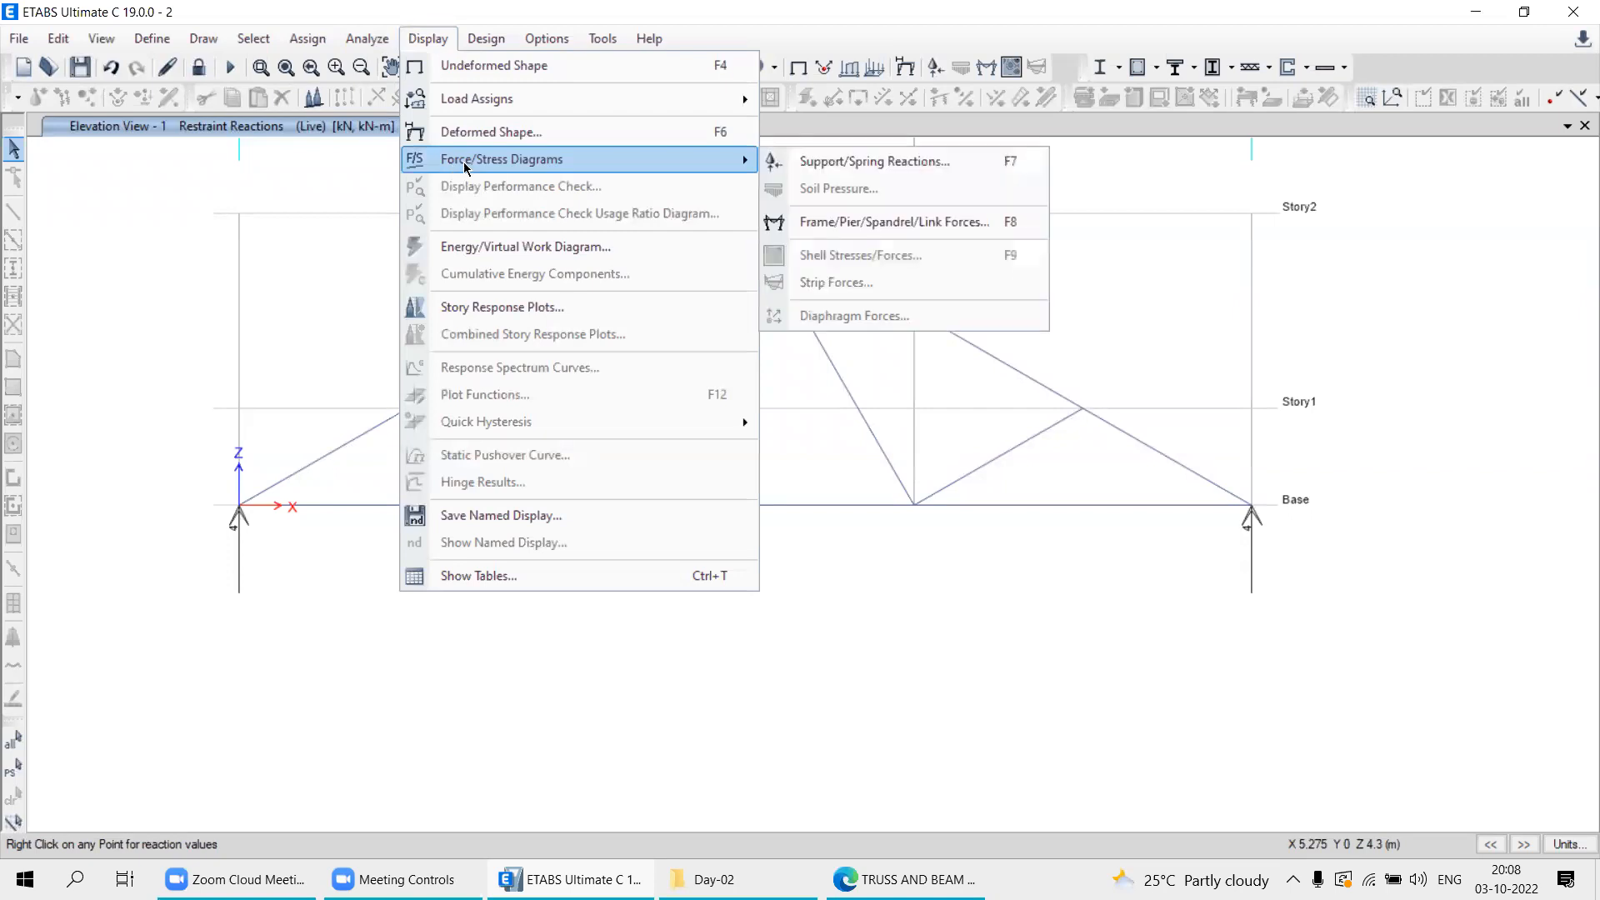
pyautogui.click(930, 221)
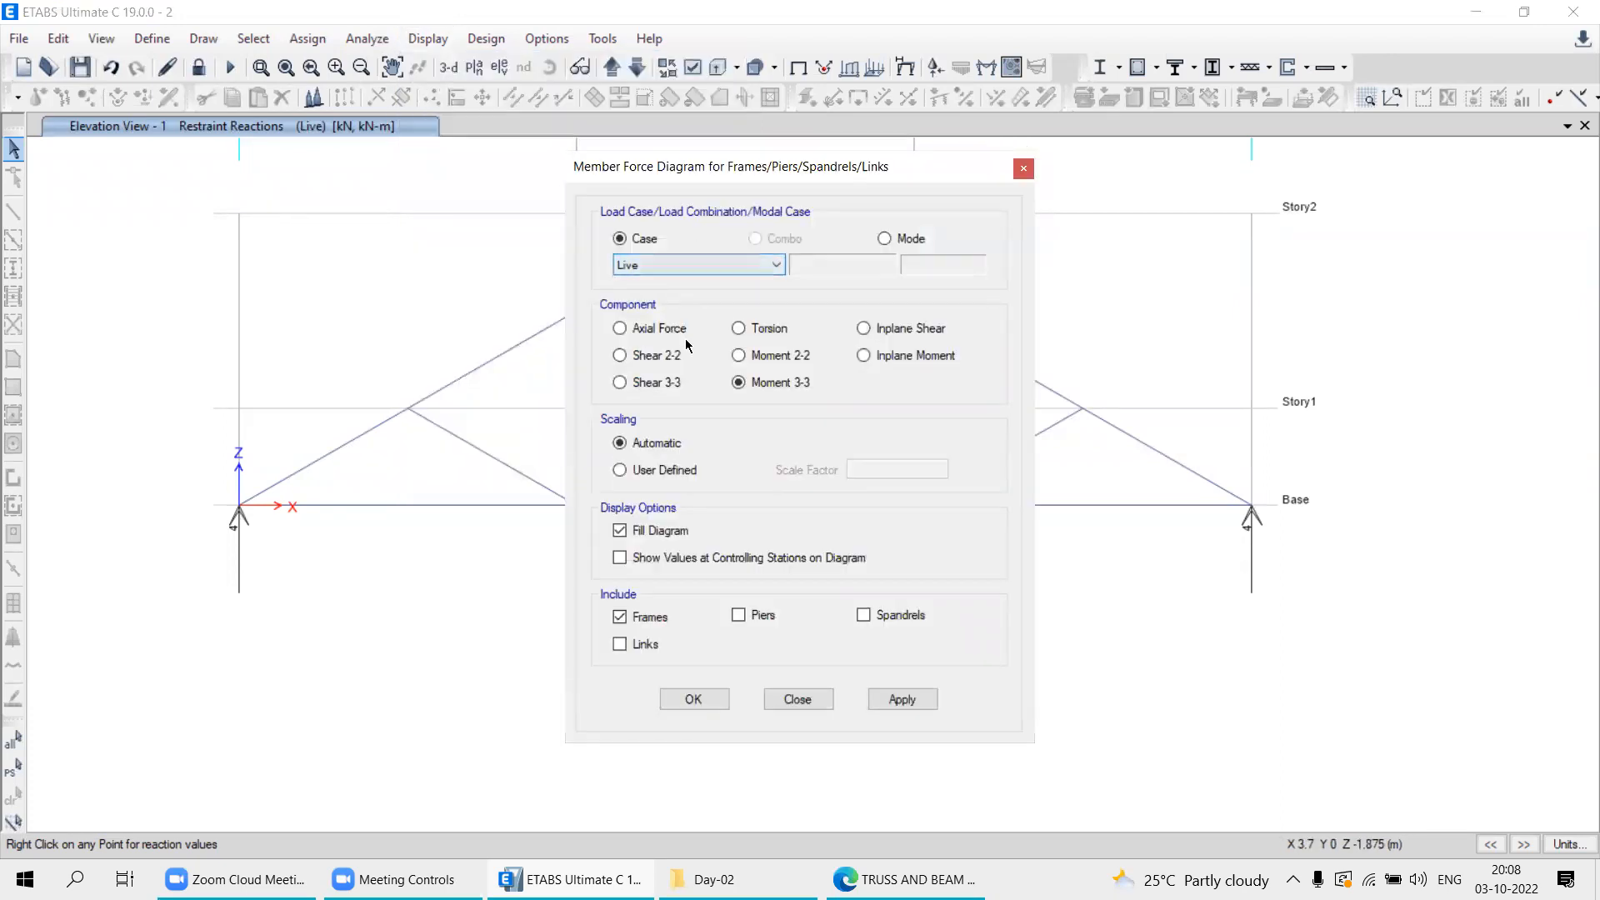
pyautogui.click(834, 733)
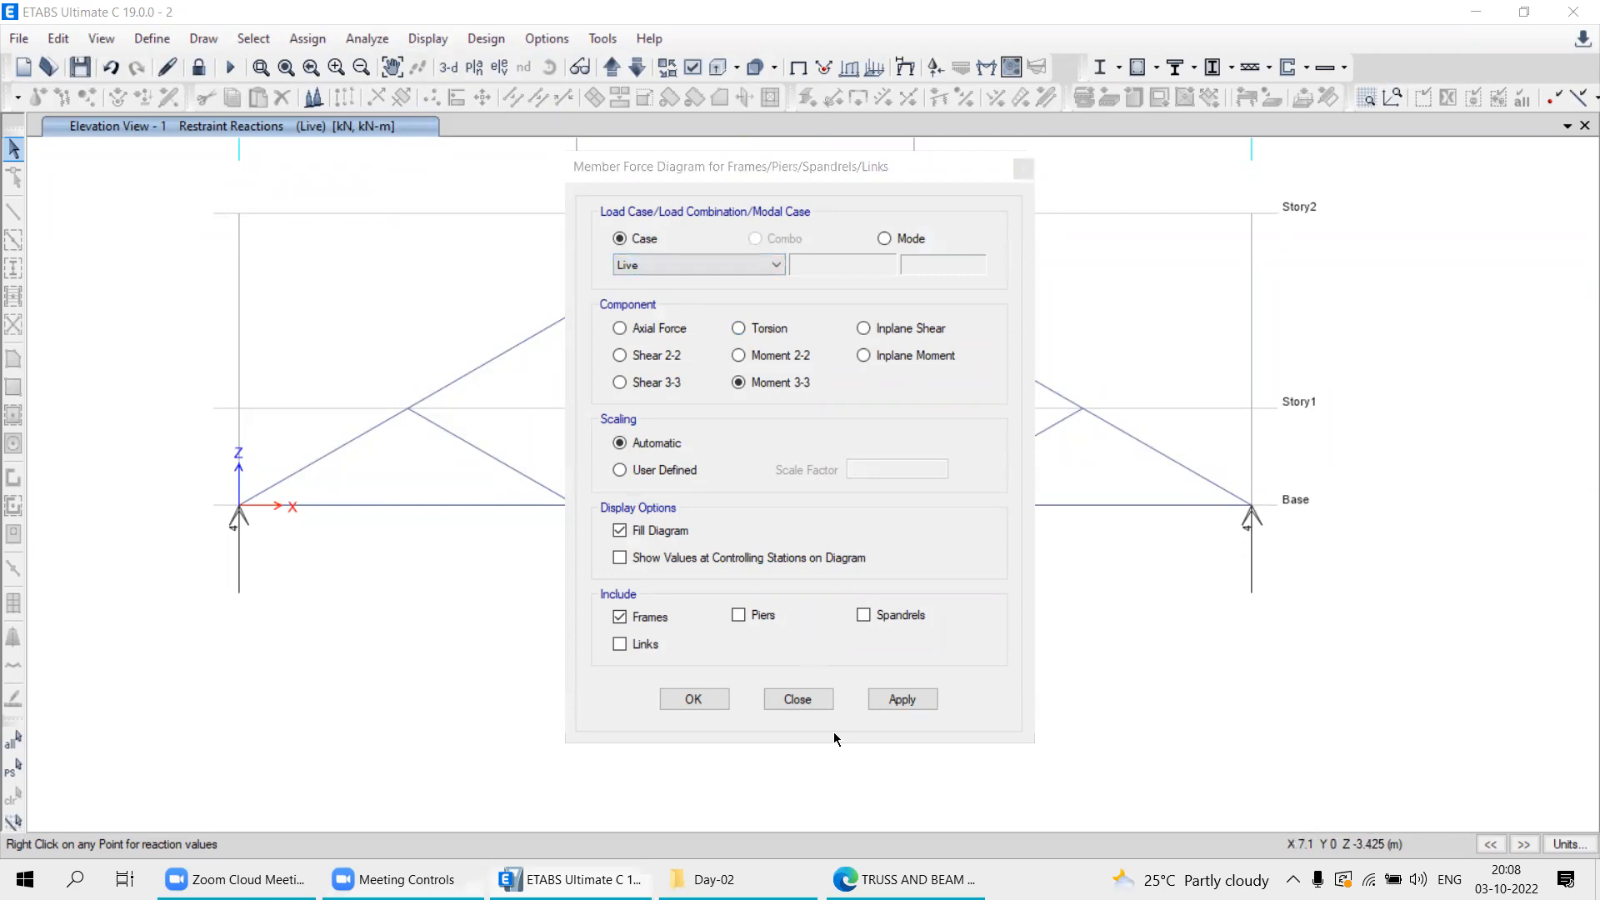
pyautogui.moveTo(714, 325)
pyautogui.mouseDown()
pyautogui.moveTo(695, 356)
pyautogui.moveTo(587, 375)
pyautogui.moveTo(821, 398)
pyautogui.moveTo(935, 303)
pyautogui.moveTo(642, 302)
pyautogui.moveTo(609, 329)
pyautogui.moveTo(673, 342)
pyautogui.moveTo(707, 316)
pyautogui.moveTo(690, 301)
pyautogui.mouseUp()
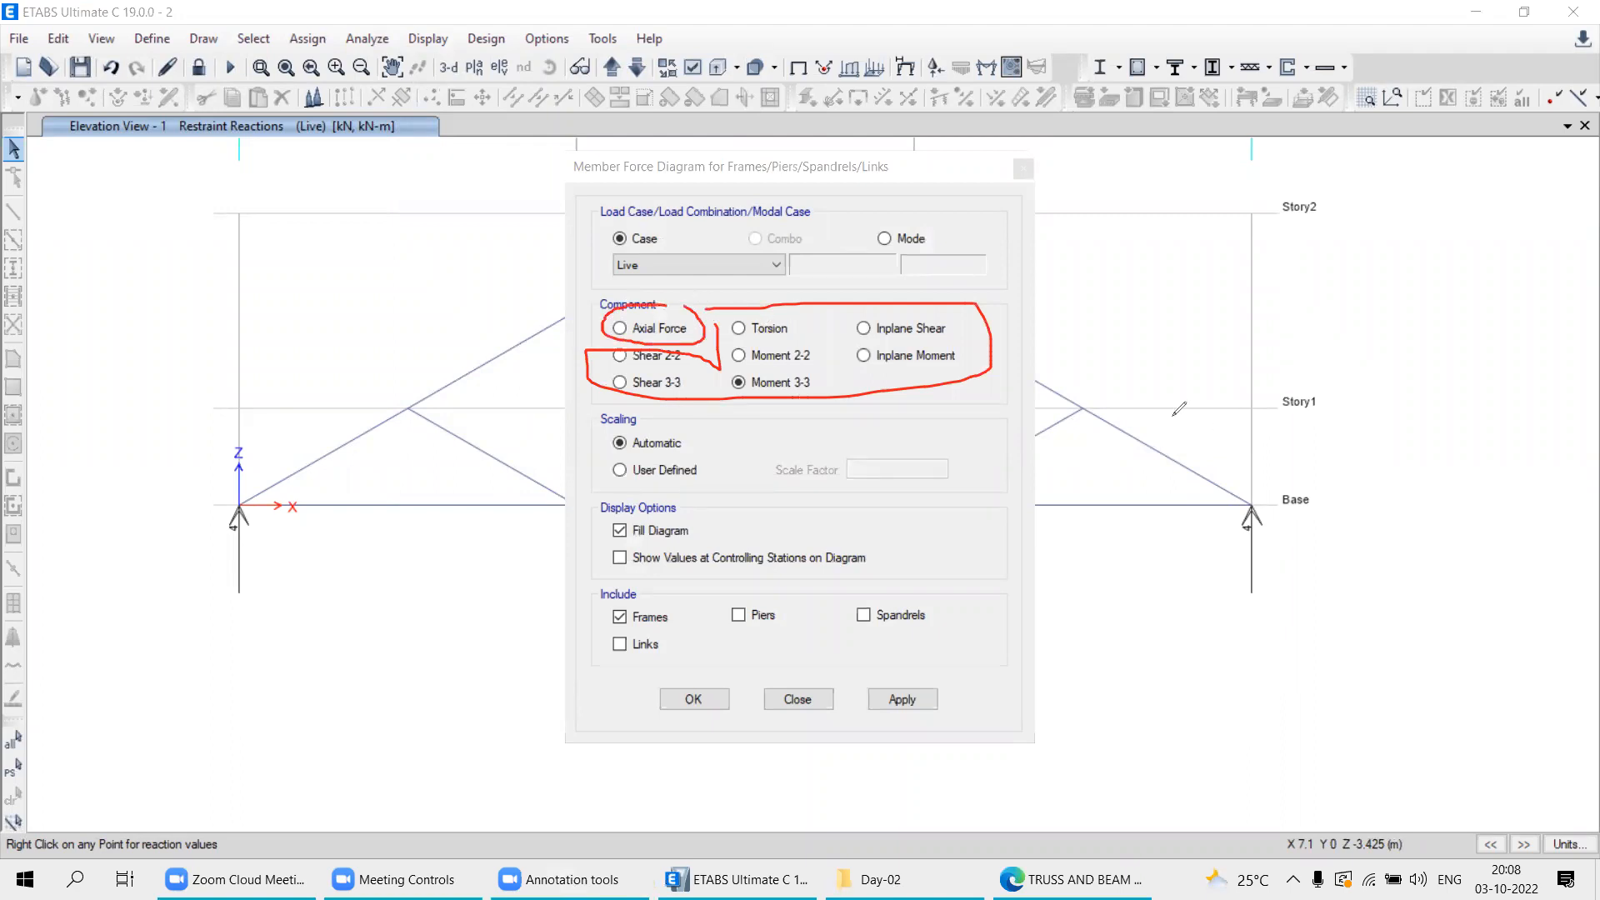
pyautogui.moveTo(1200, 379)
pyautogui.mouseDown()
pyautogui.moveTo(1114, 438)
pyautogui.moveTo(1172, 440)
pyautogui.mouseUp()
# Display the filled axial force diagram for the Live case with automatic scaling, including frames only.
pyautogui.click(619, 331)
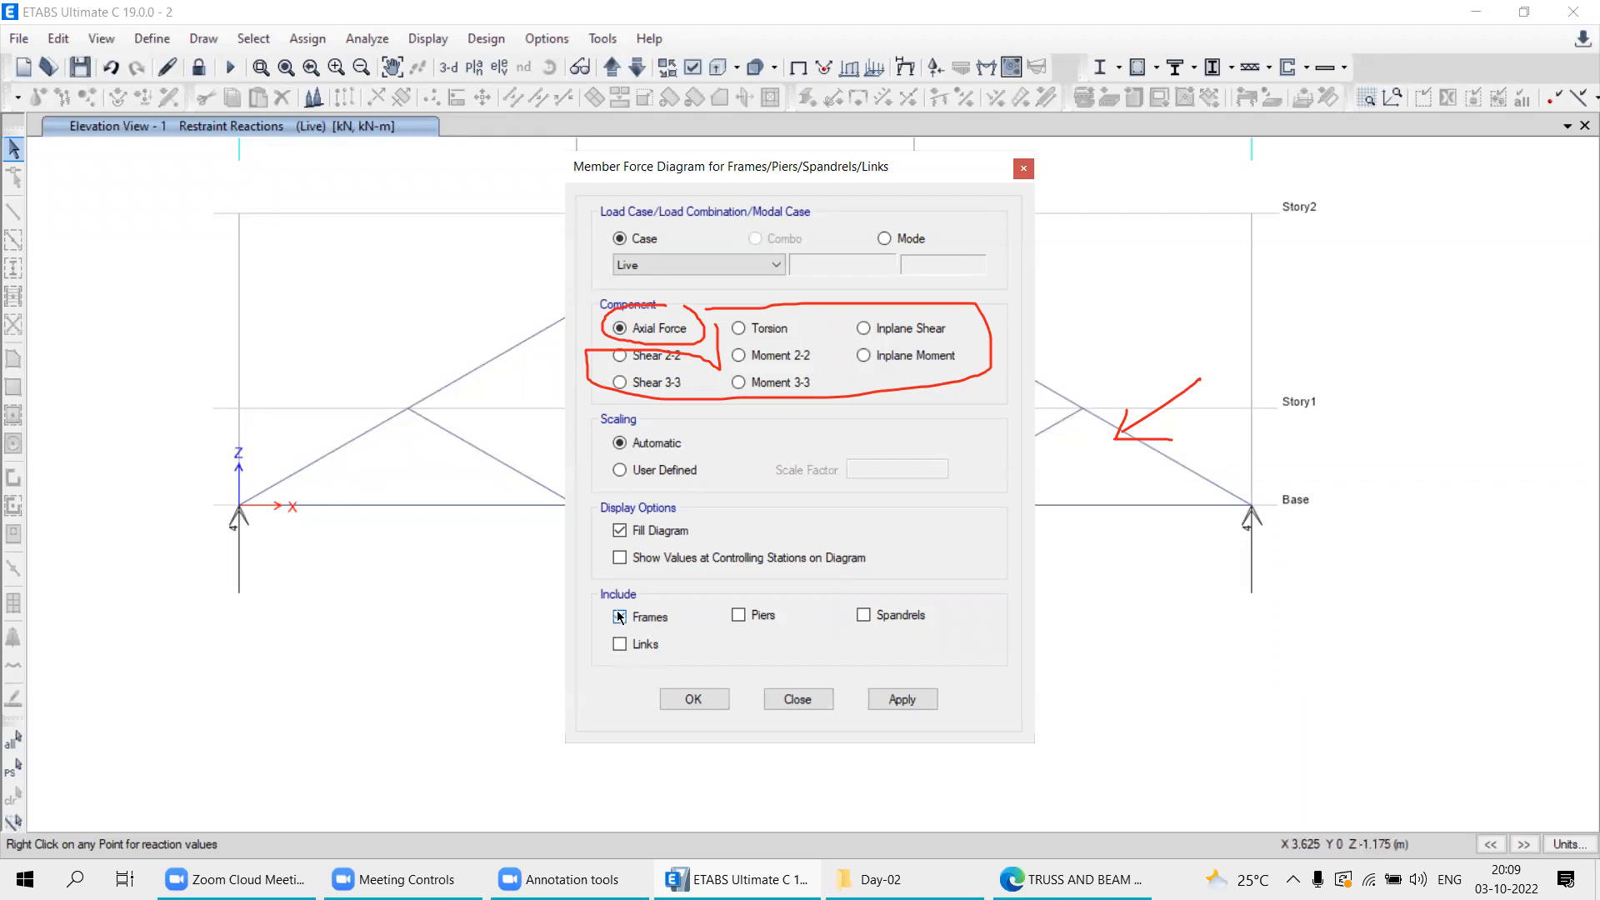
pyautogui.click(738, 615)
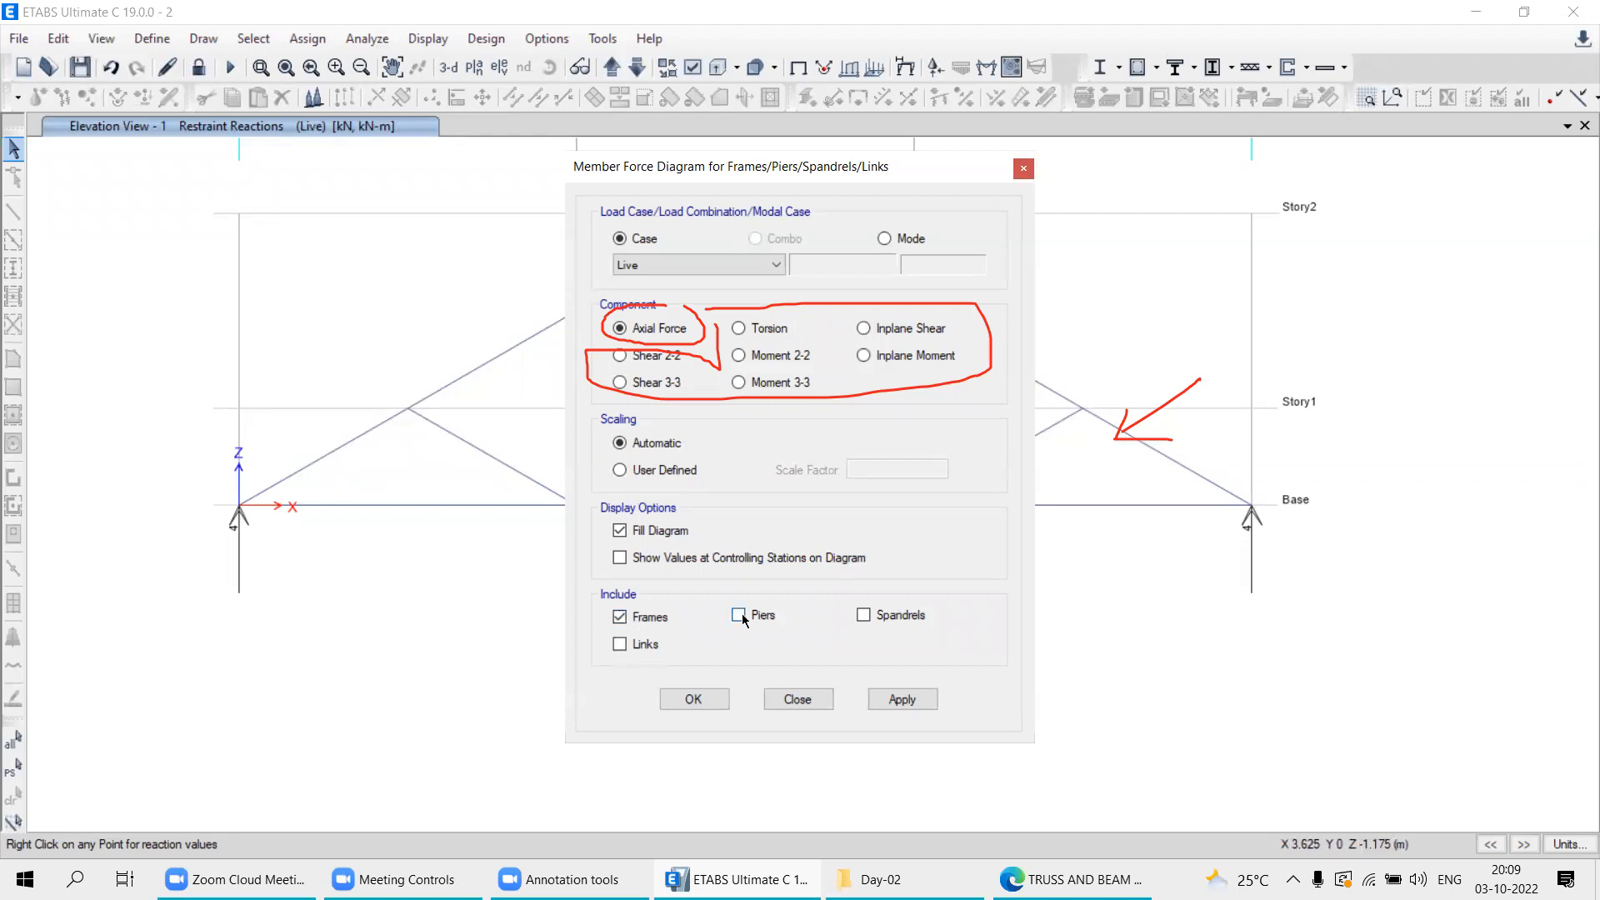
pyautogui.click(619, 618)
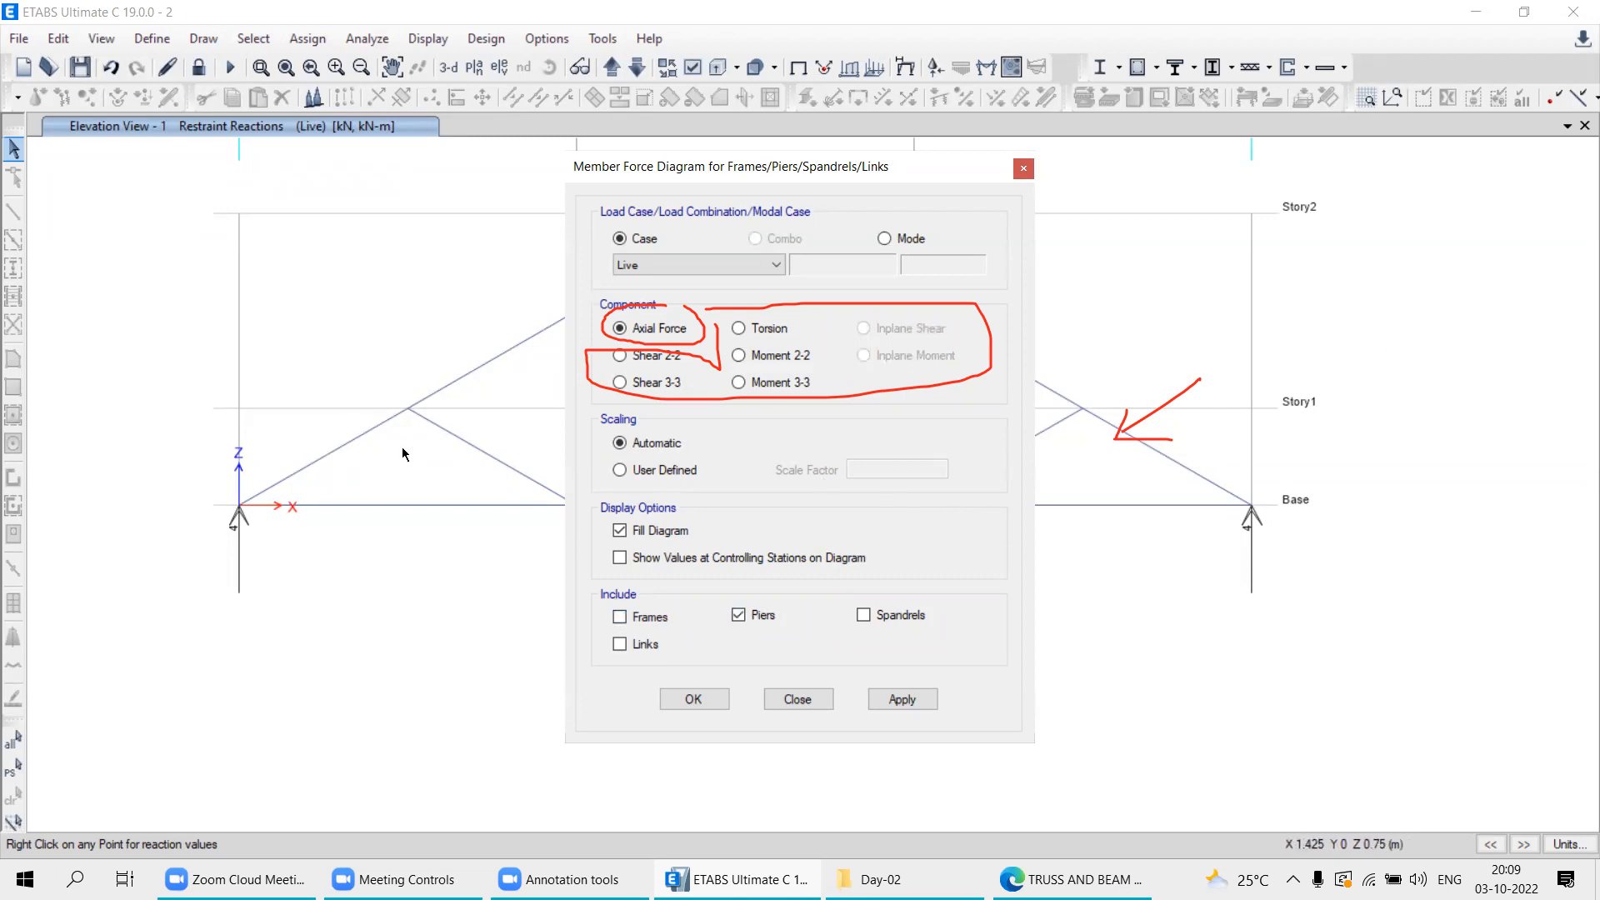
pyautogui.click(739, 615)
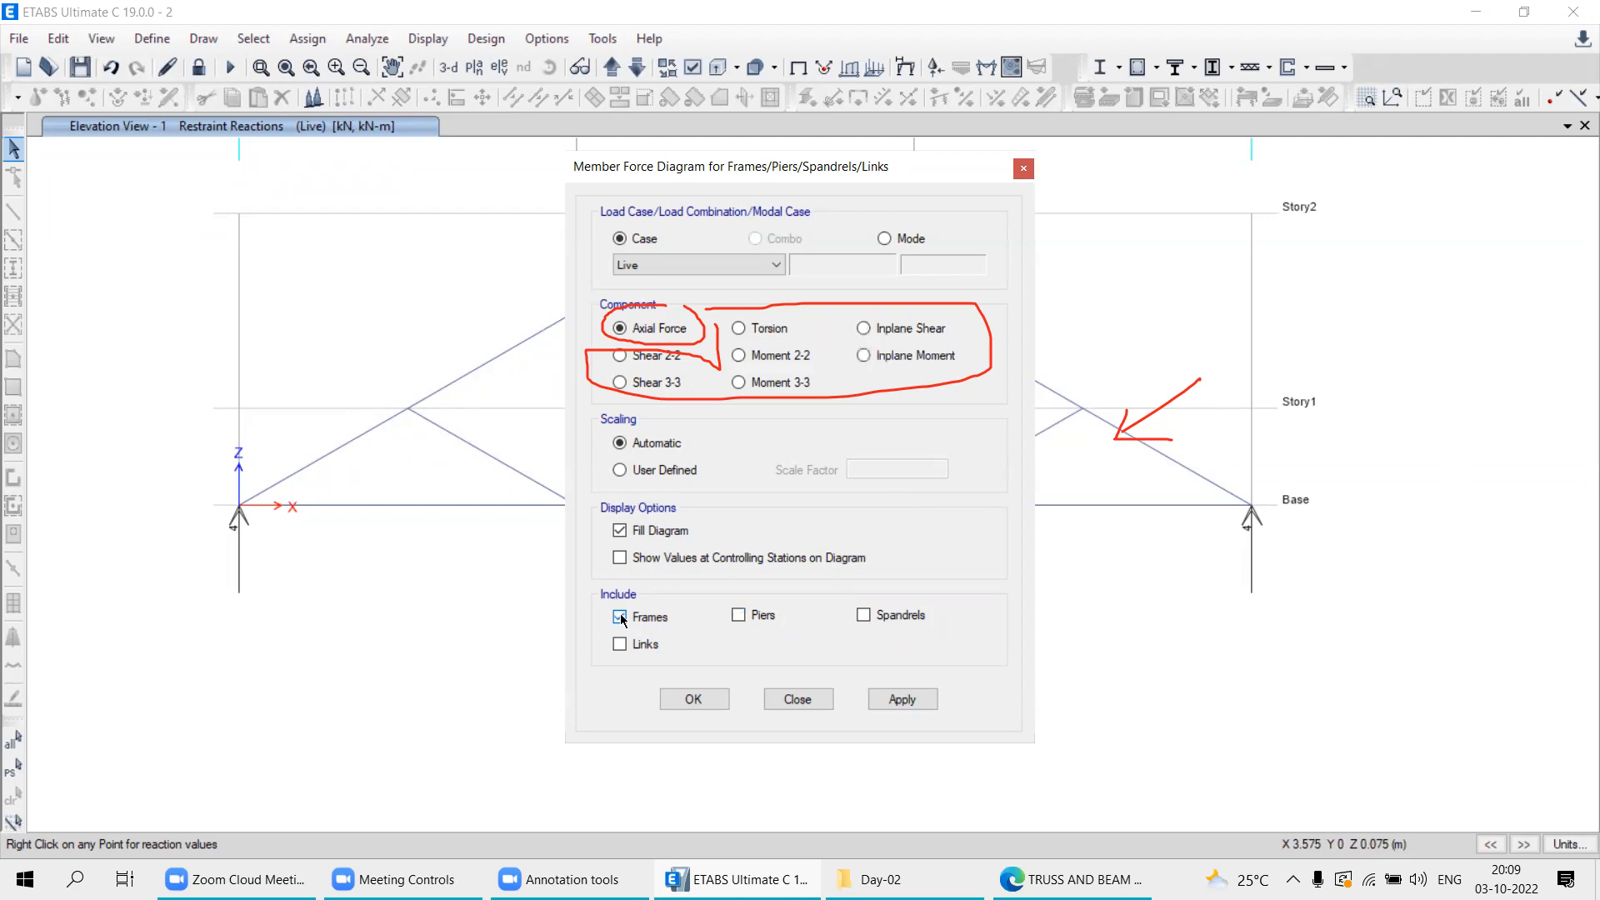
pyautogui.click(902, 700)
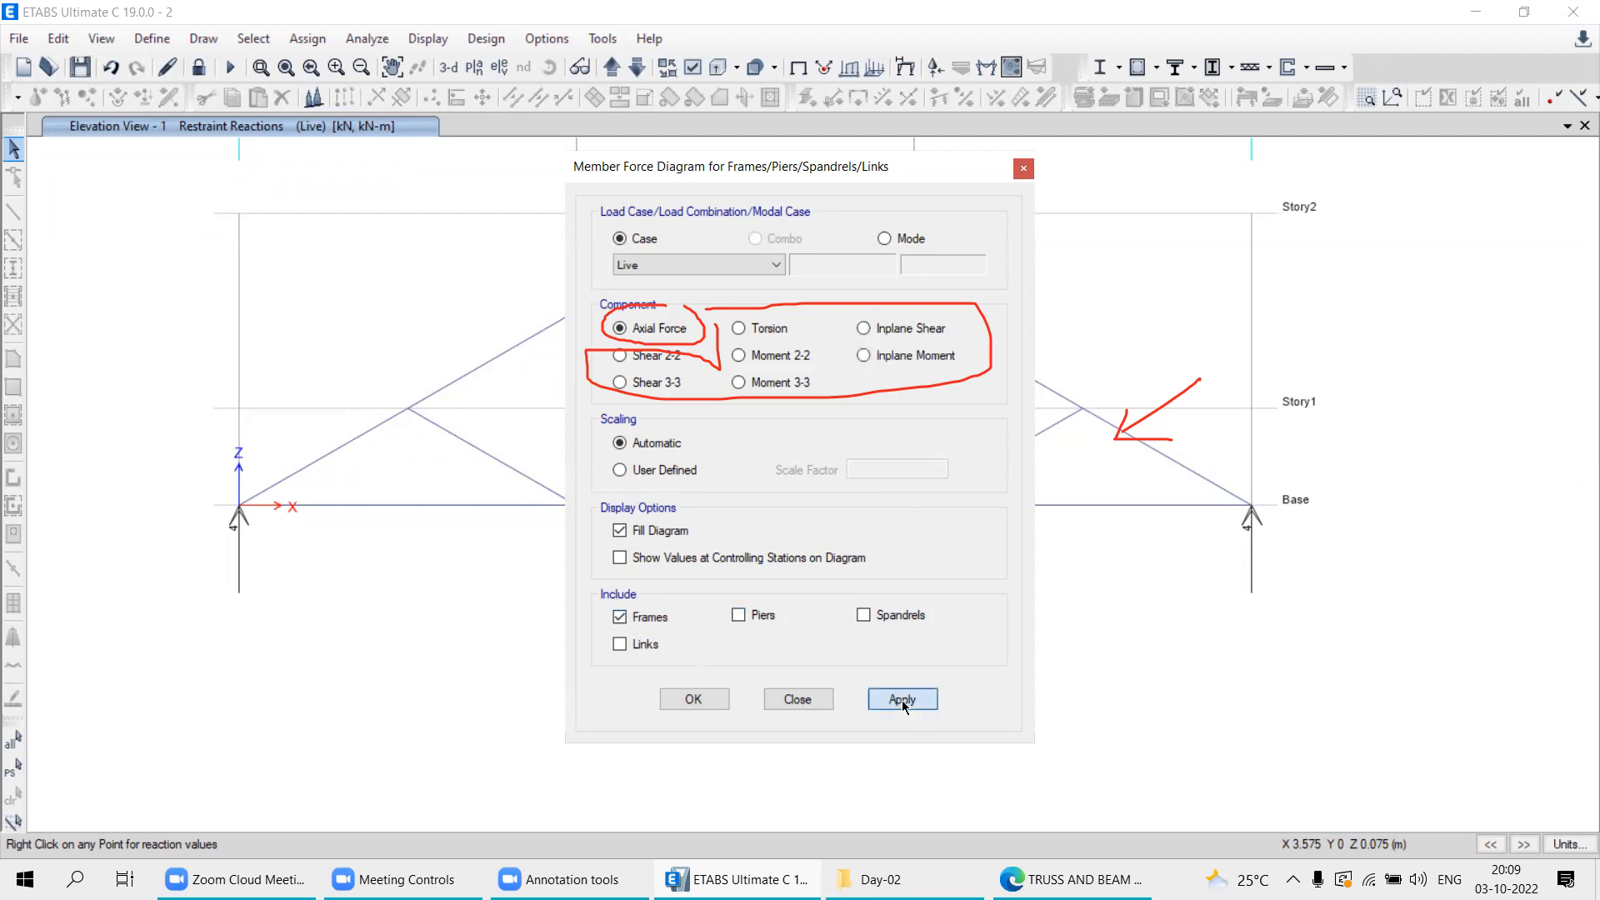
pyautogui.click(796, 699)
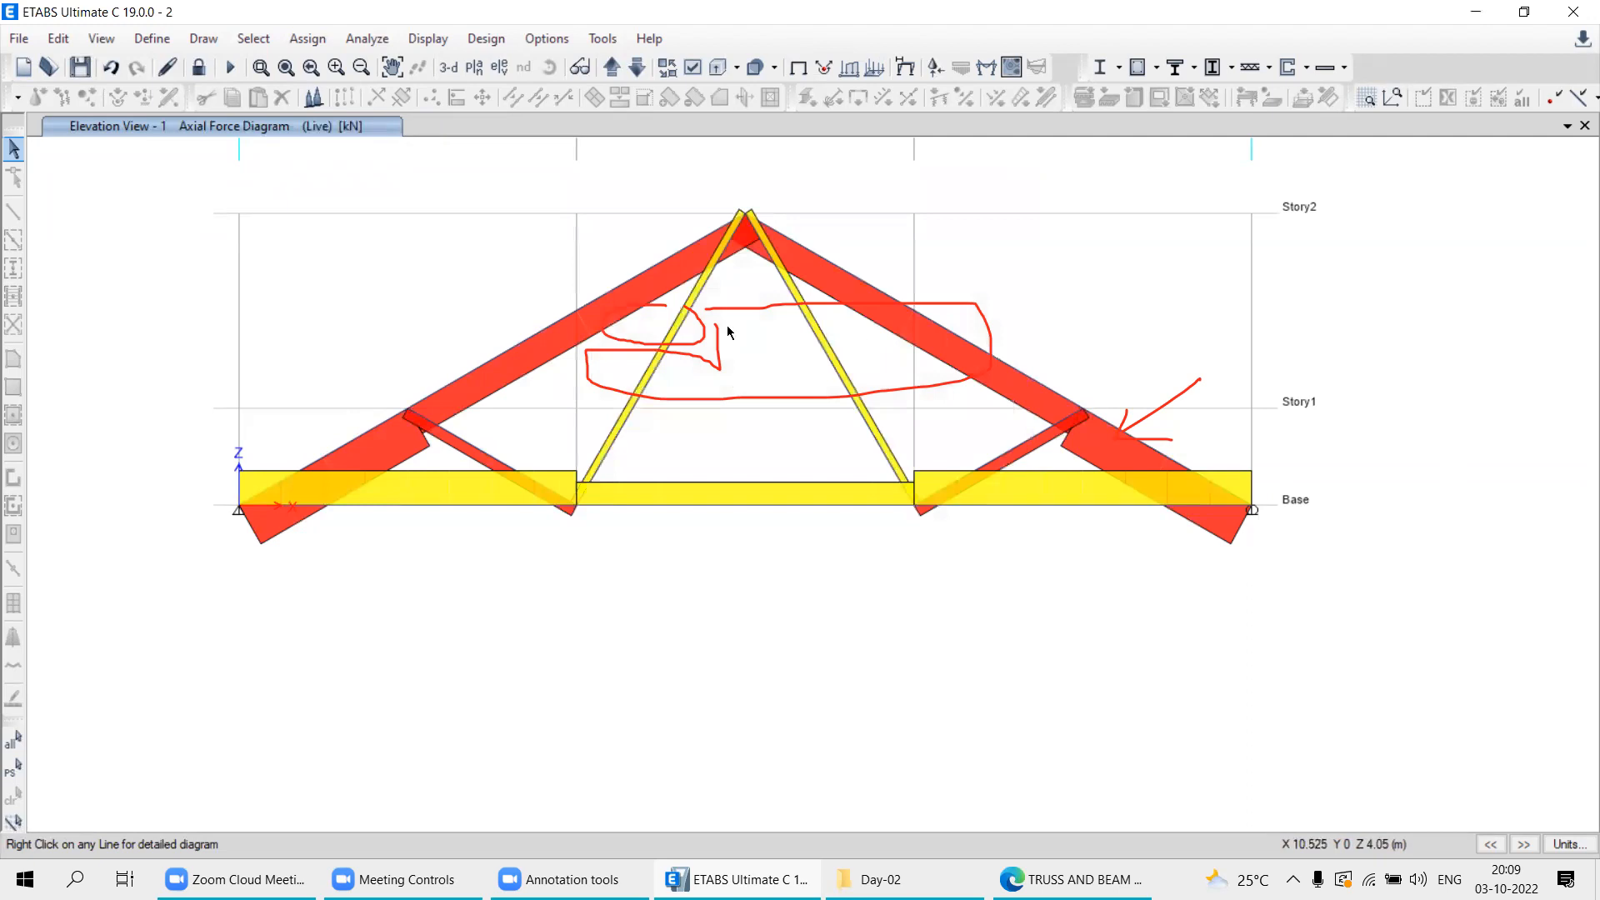
# Clear the annotations and inspect the axial forces in the middle bottom chord and the upper rafter.
pyautogui.click(894, 90)
pyautogui.moveTo(721, 353); pyautogui.dragTo(754, 420, button='middle')
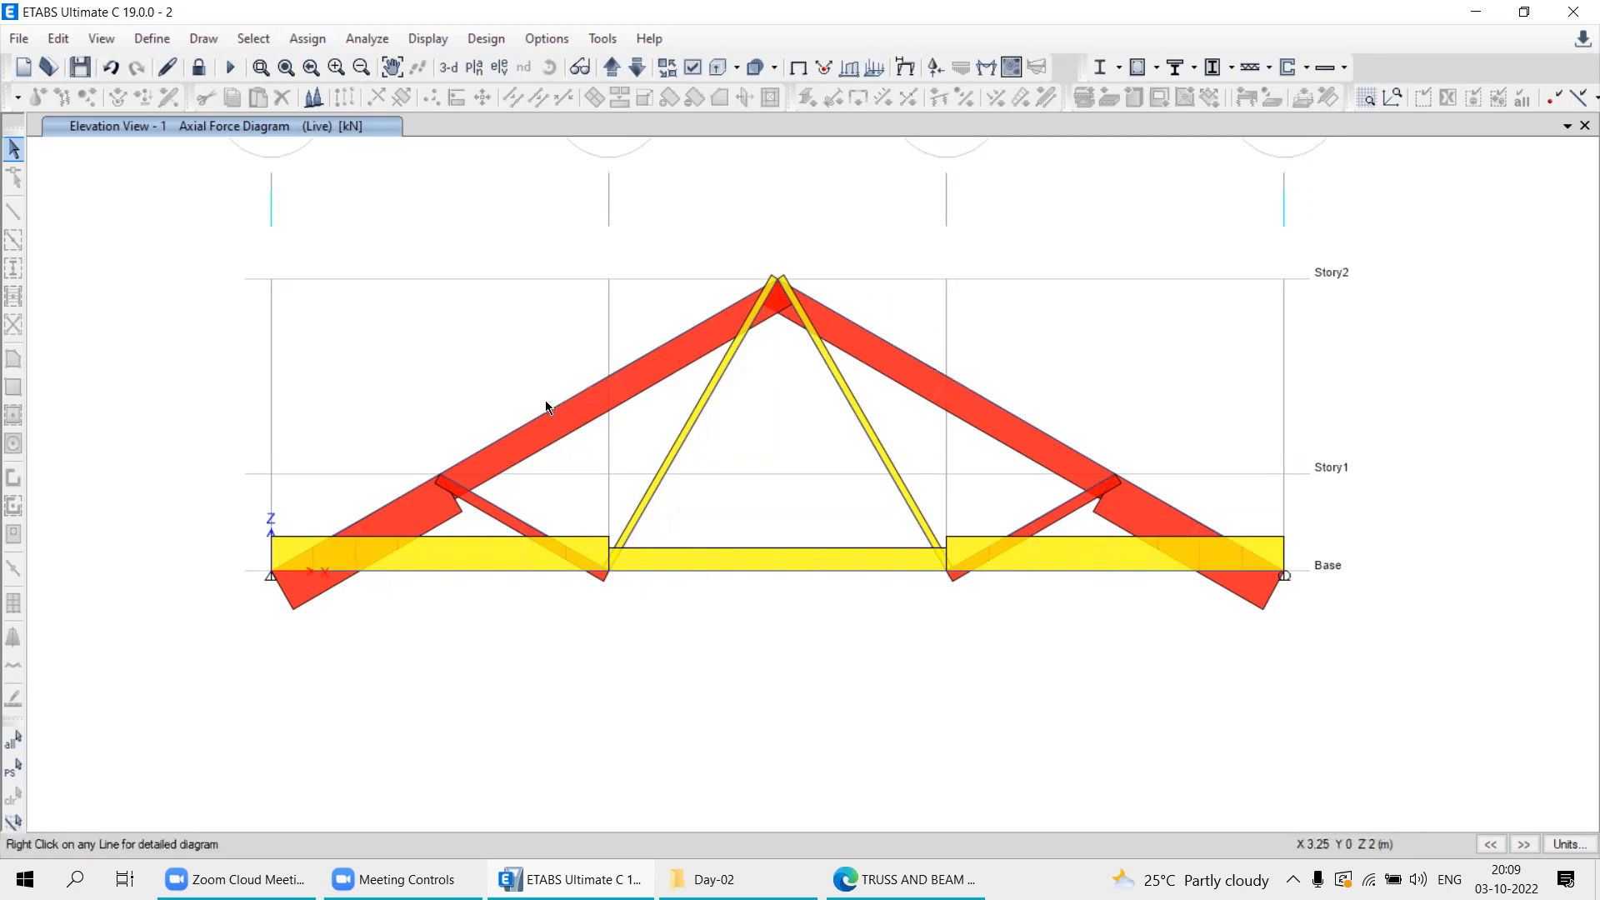
pyautogui.moveTo(783, 575)
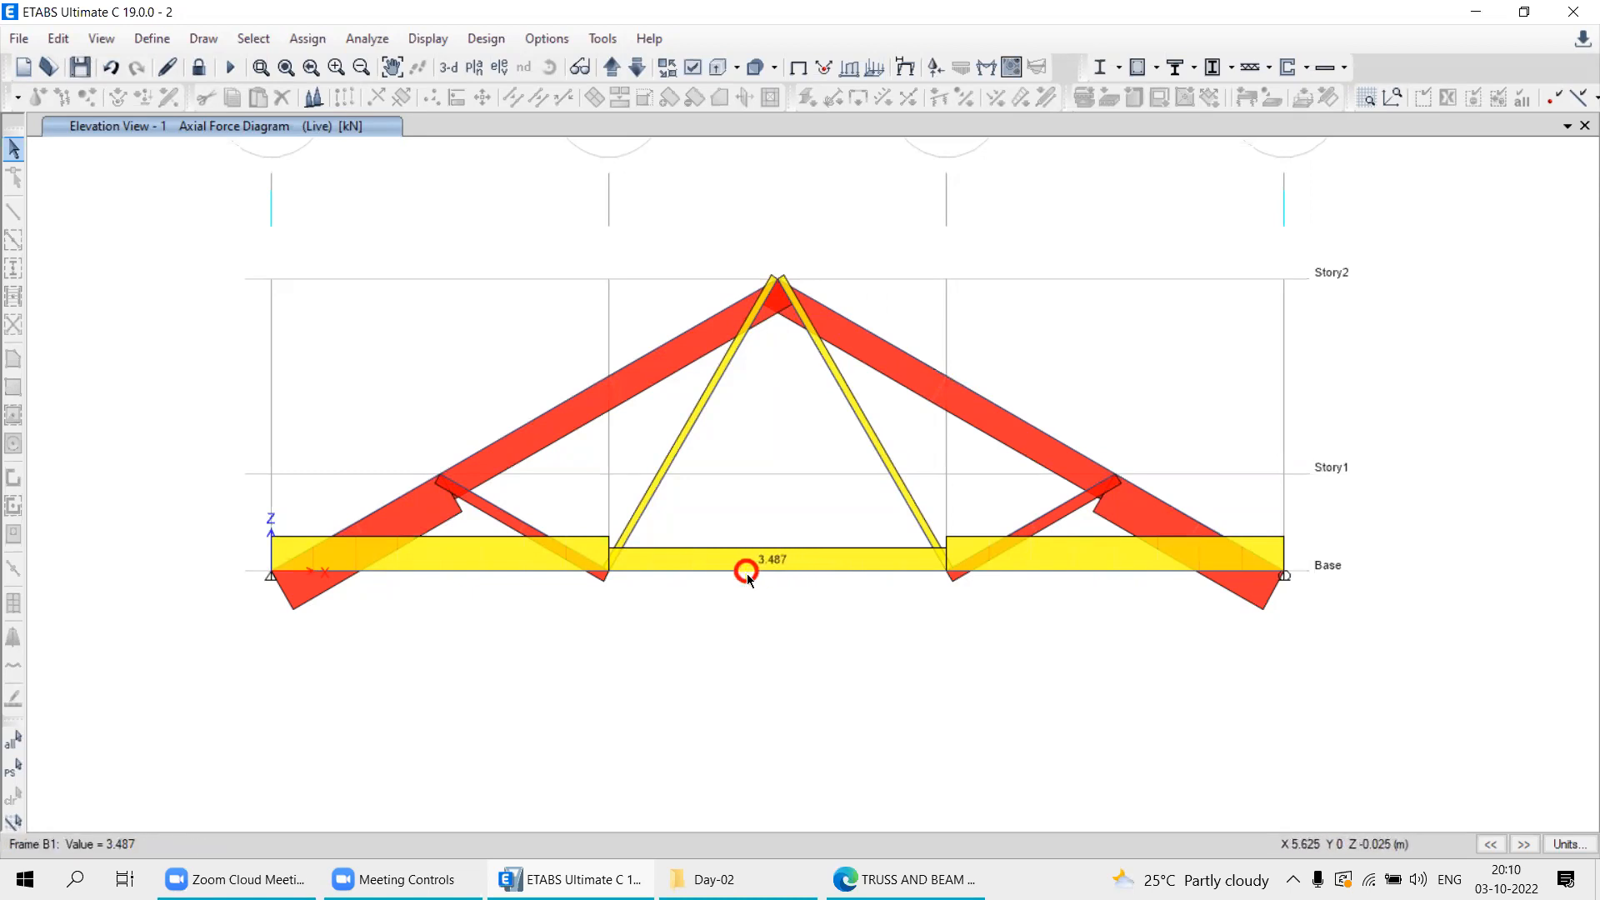
pyautogui.moveTo(635, 365)
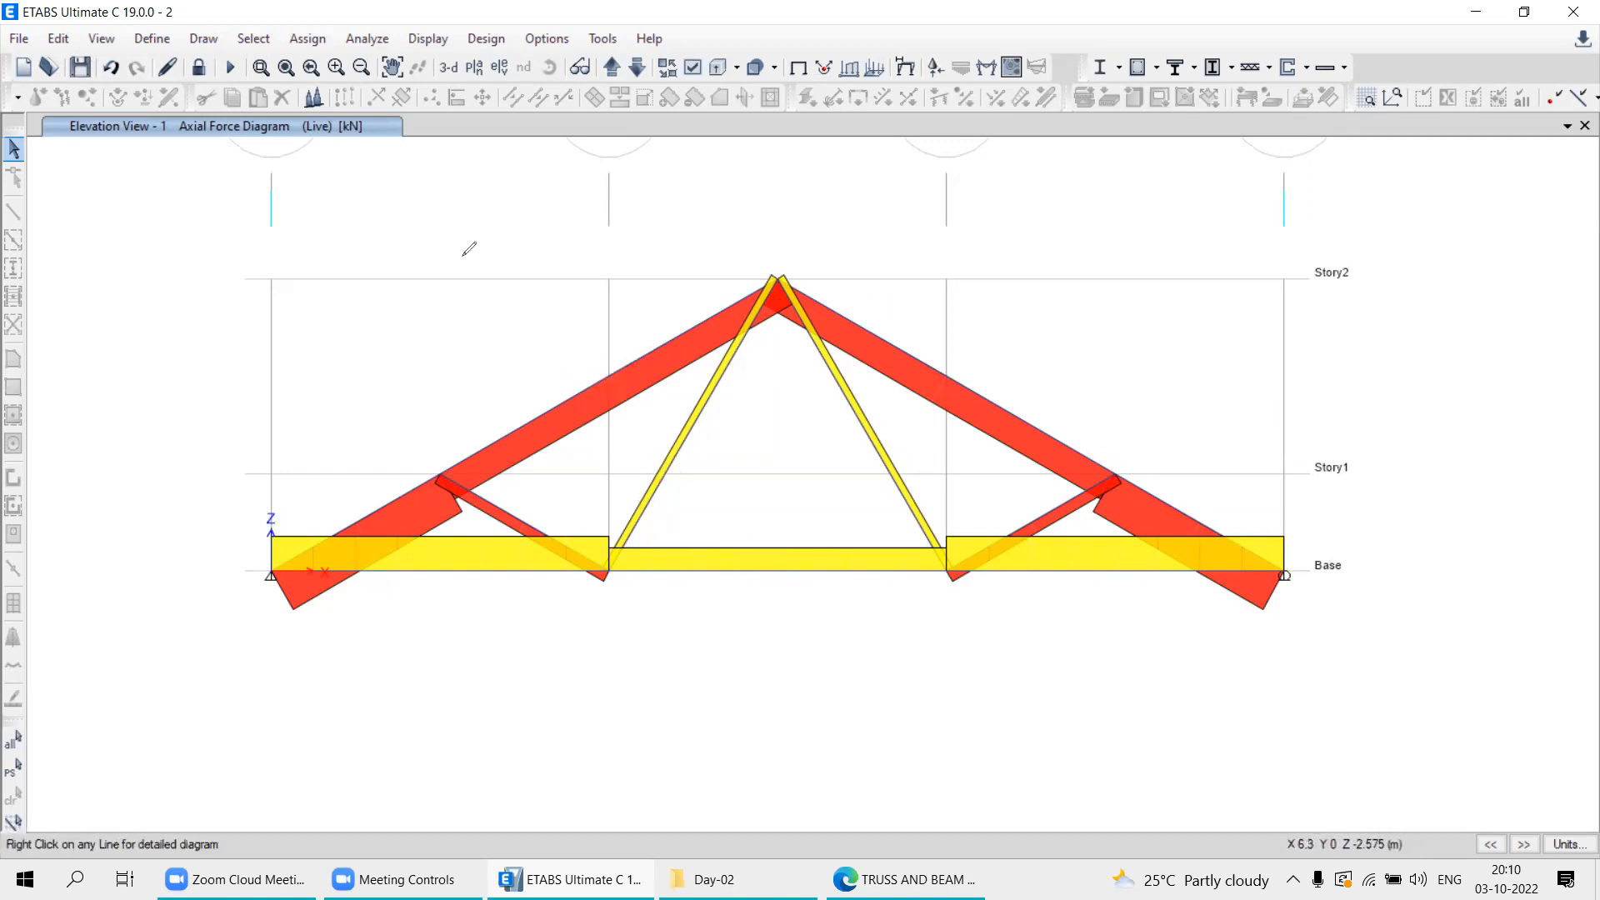
# Sketch inward compression arrows above the rafter and outward tension arrows below the bottom chord, marking the rafter minus and the chord plus.
pyautogui.moveTo(464, 248); pyautogui.dragTo(302, 340)
pyautogui.moveTo(417, 267)
pyautogui.mouseDown()
pyautogui.moveTo(409, 296)
pyautogui.moveTo(468, 313)
pyautogui.mouseUp()
pyautogui.moveTo(343, 313)
pyautogui.mouseDown()
pyautogui.moveTo(379, 315)
pyautogui.moveTo(363, 345)
pyautogui.mouseUp()
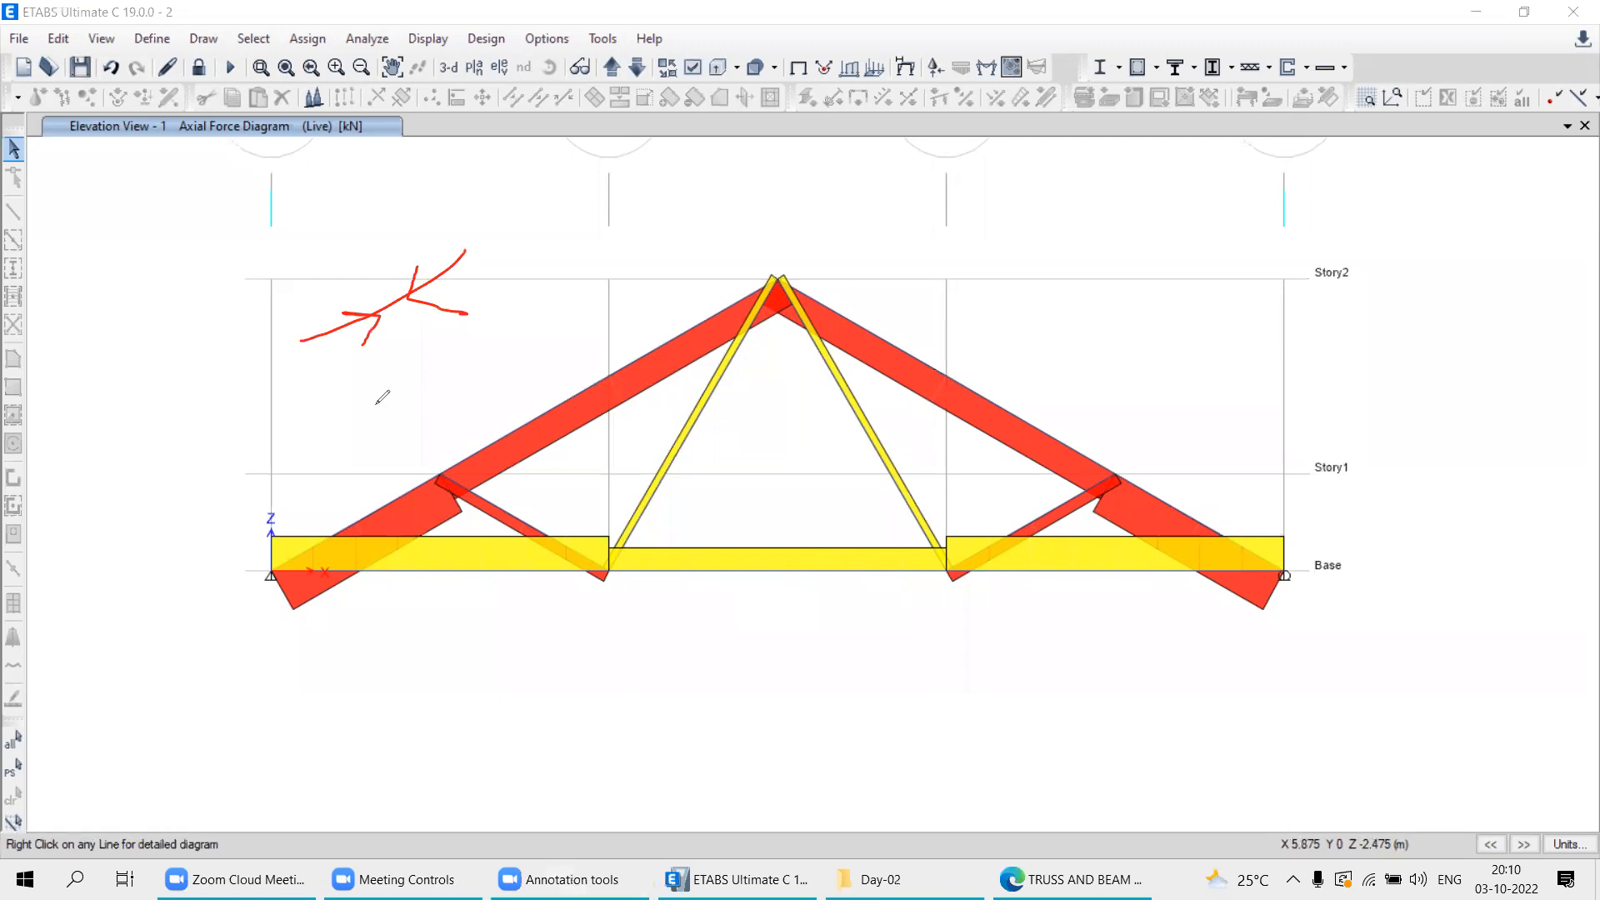
pyautogui.moveTo(306, 657)
pyautogui.mouseDown()
pyautogui.moveTo(561, 662)
pyautogui.moveTo(500, 679)
pyautogui.mouseUp()
pyautogui.moveTo(356, 646)
pyautogui.mouseDown()
pyautogui.moveTo(332, 666)
pyautogui.moveTo(388, 628)
pyautogui.moveTo(356, 693)
pyautogui.mouseUp()
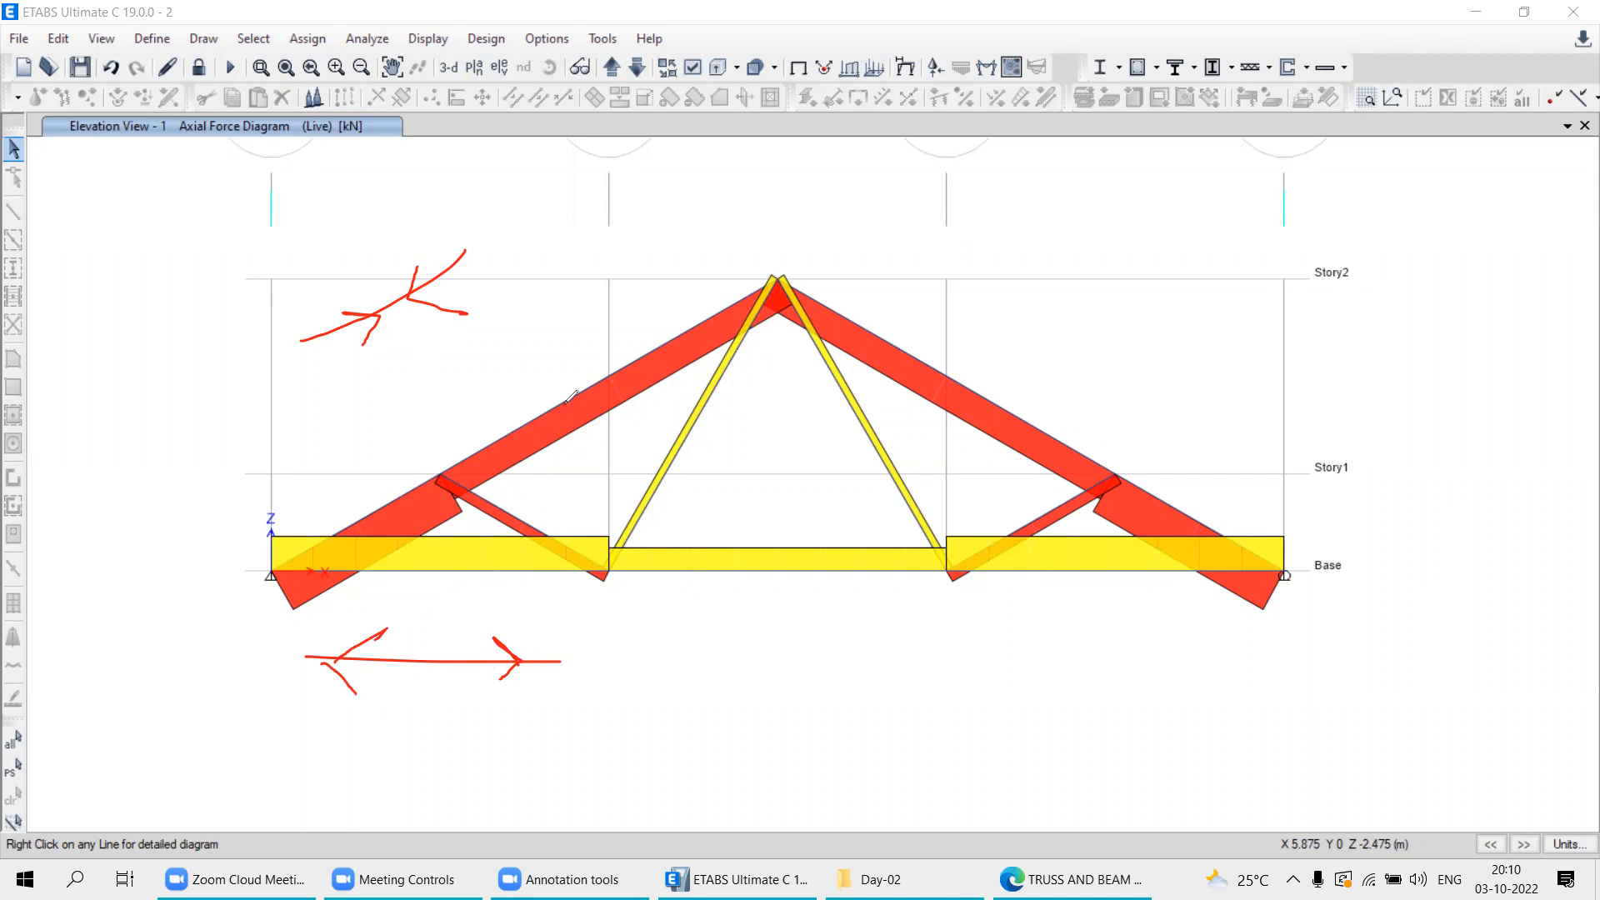
pyautogui.moveTo(530, 385); pyautogui.dragTo(543, 379)
pyautogui.moveTo(729, 508)
pyautogui.mouseDown()
pyautogui.moveTo(730, 537)
pyautogui.moveTo(749, 522)
pyautogui.mouseUp()
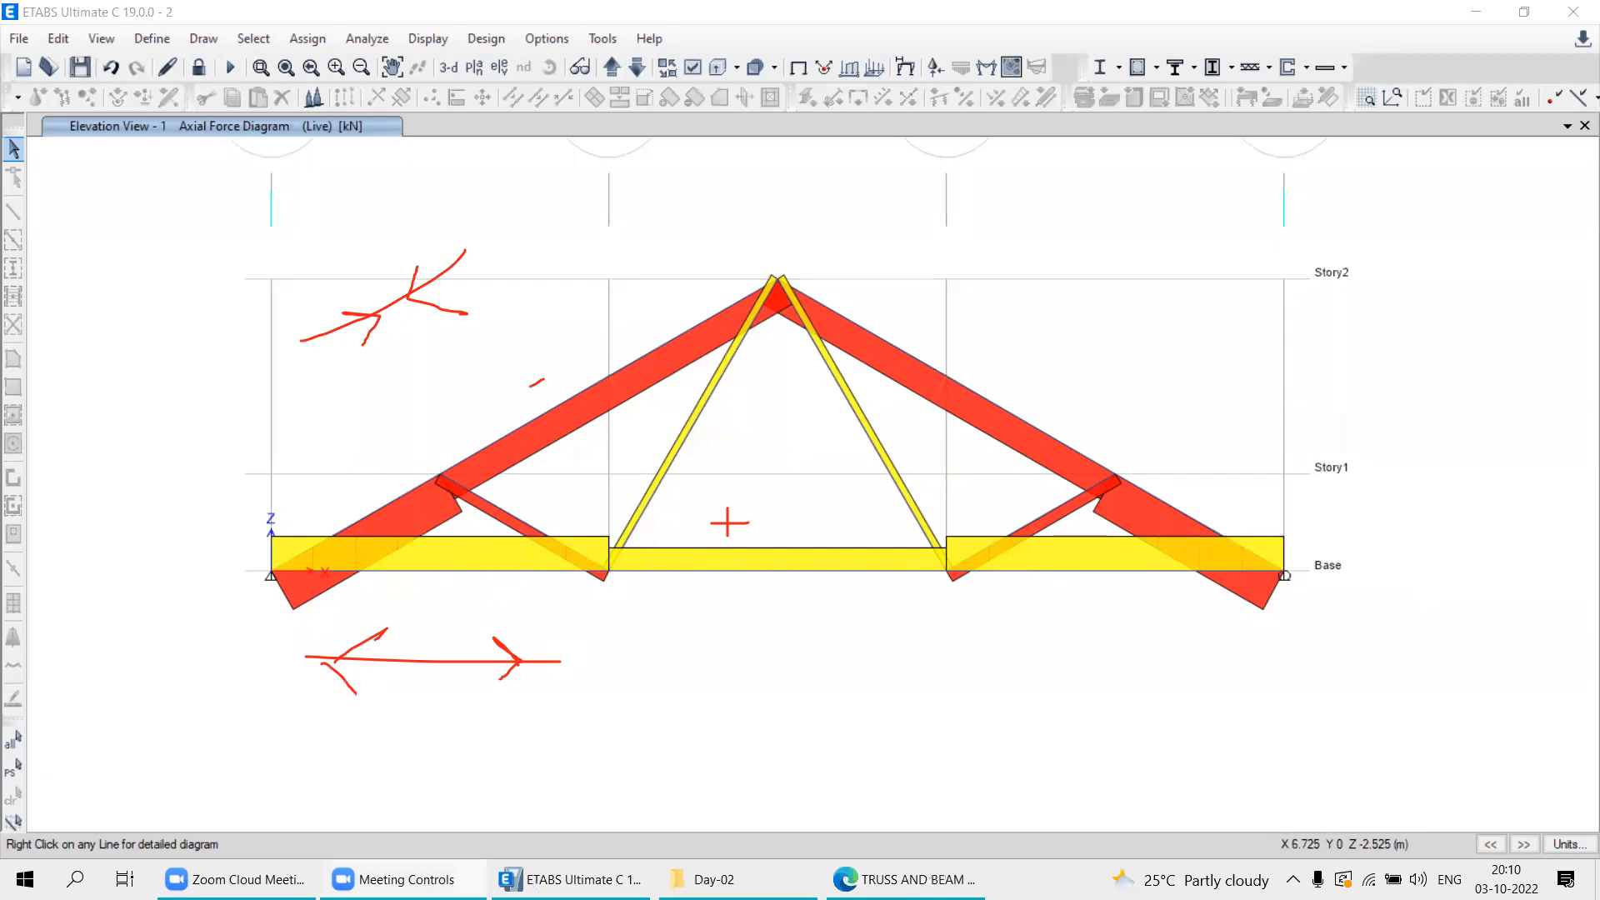
# Clear the sketched arrows and signs, and inspect the axial force in the inner diagonal rising to the apex.
pyautogui.click(943, 52)
pyautogui.moveTo(692, 644)
pyautogui.mouseDown(button='middle')
pyautogui.moveTo(683, 595)
pyautogui.moveTo(685, 633)
pyautogui.mouseUp(button='middle')
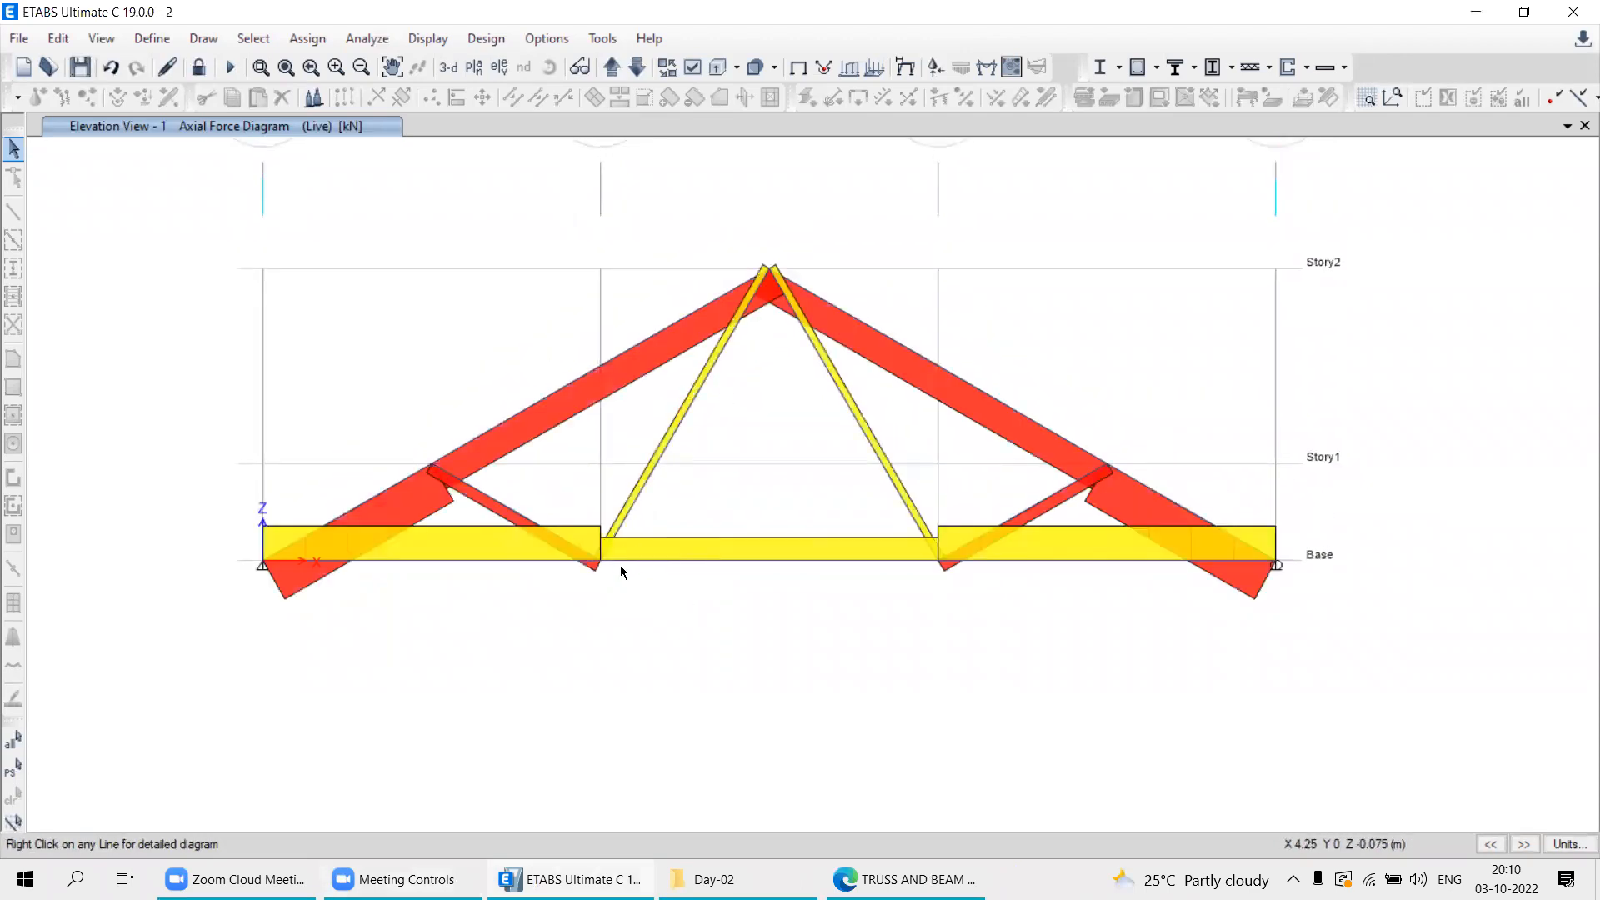
pyautogui.moveTo(625, 520)
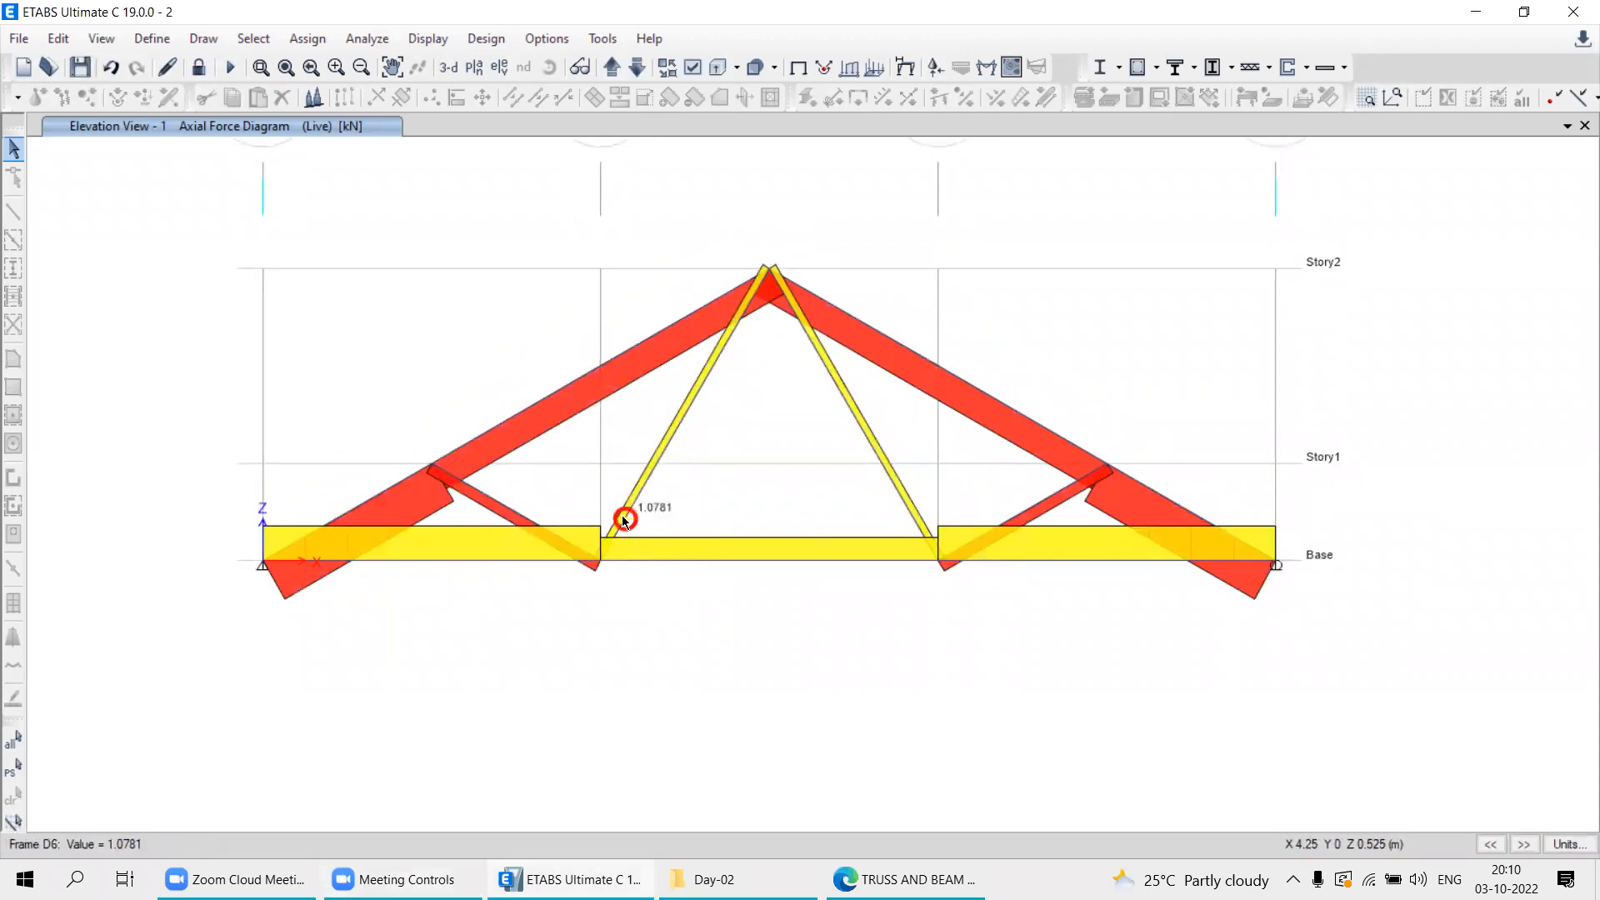
# Switch to TRUSS AND BEAM EXAMPLE.pdf and check the nature of force listed for member AB against the truss figure.
pyautogui.hotkey('alt', 'Tab')
pyautogui.scroll(-6, 648, 552)
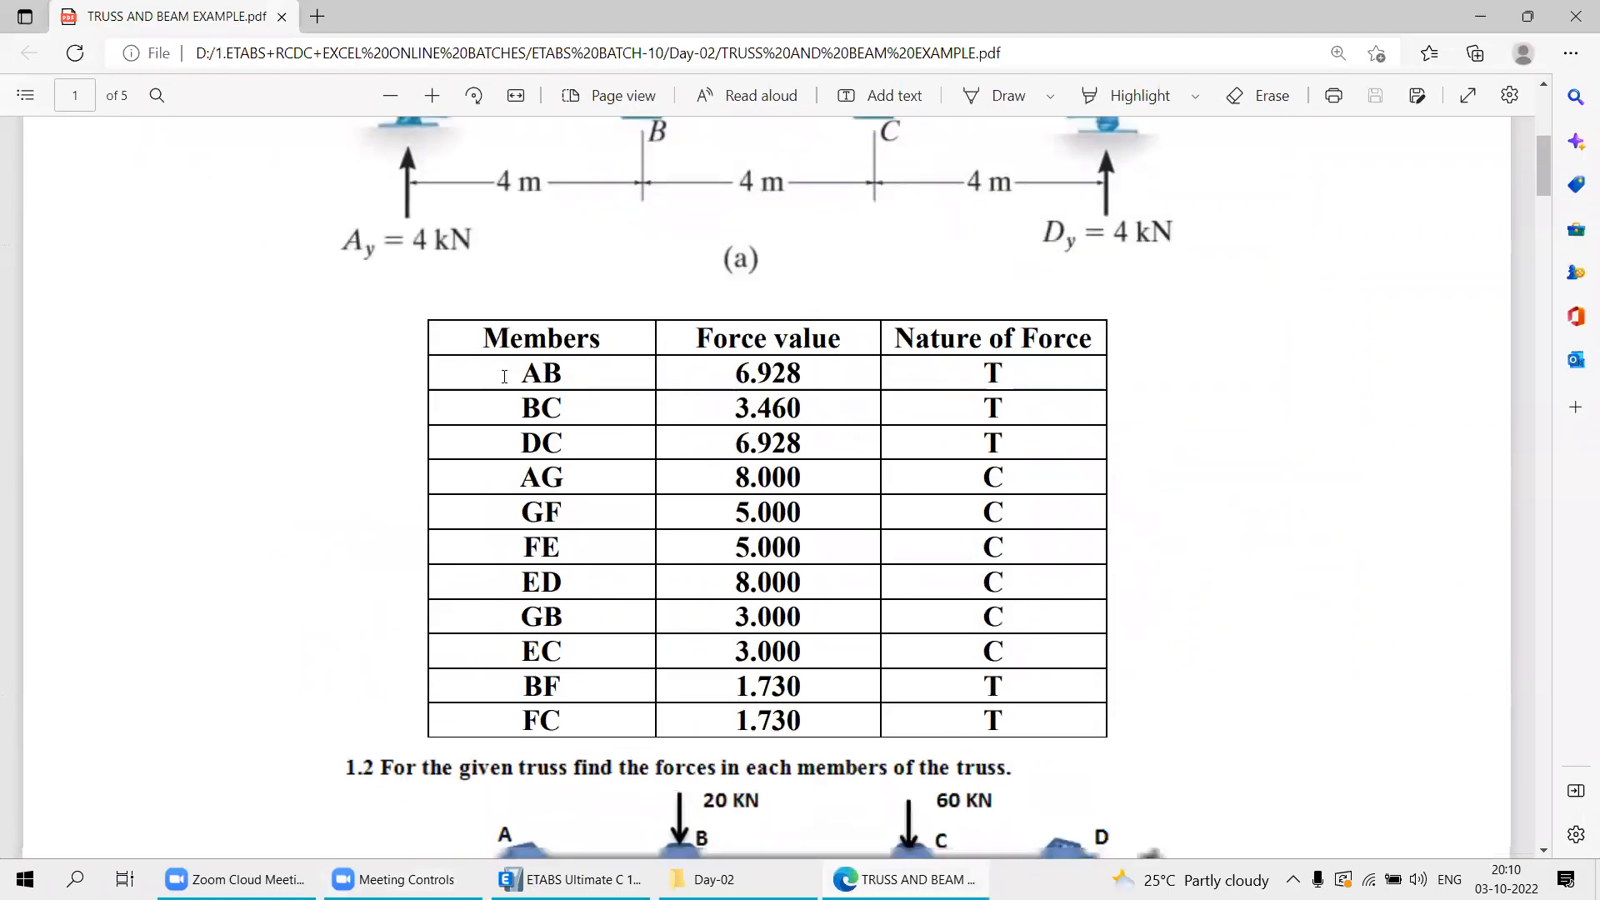
pyautogui.scroll(3, 538, 385)
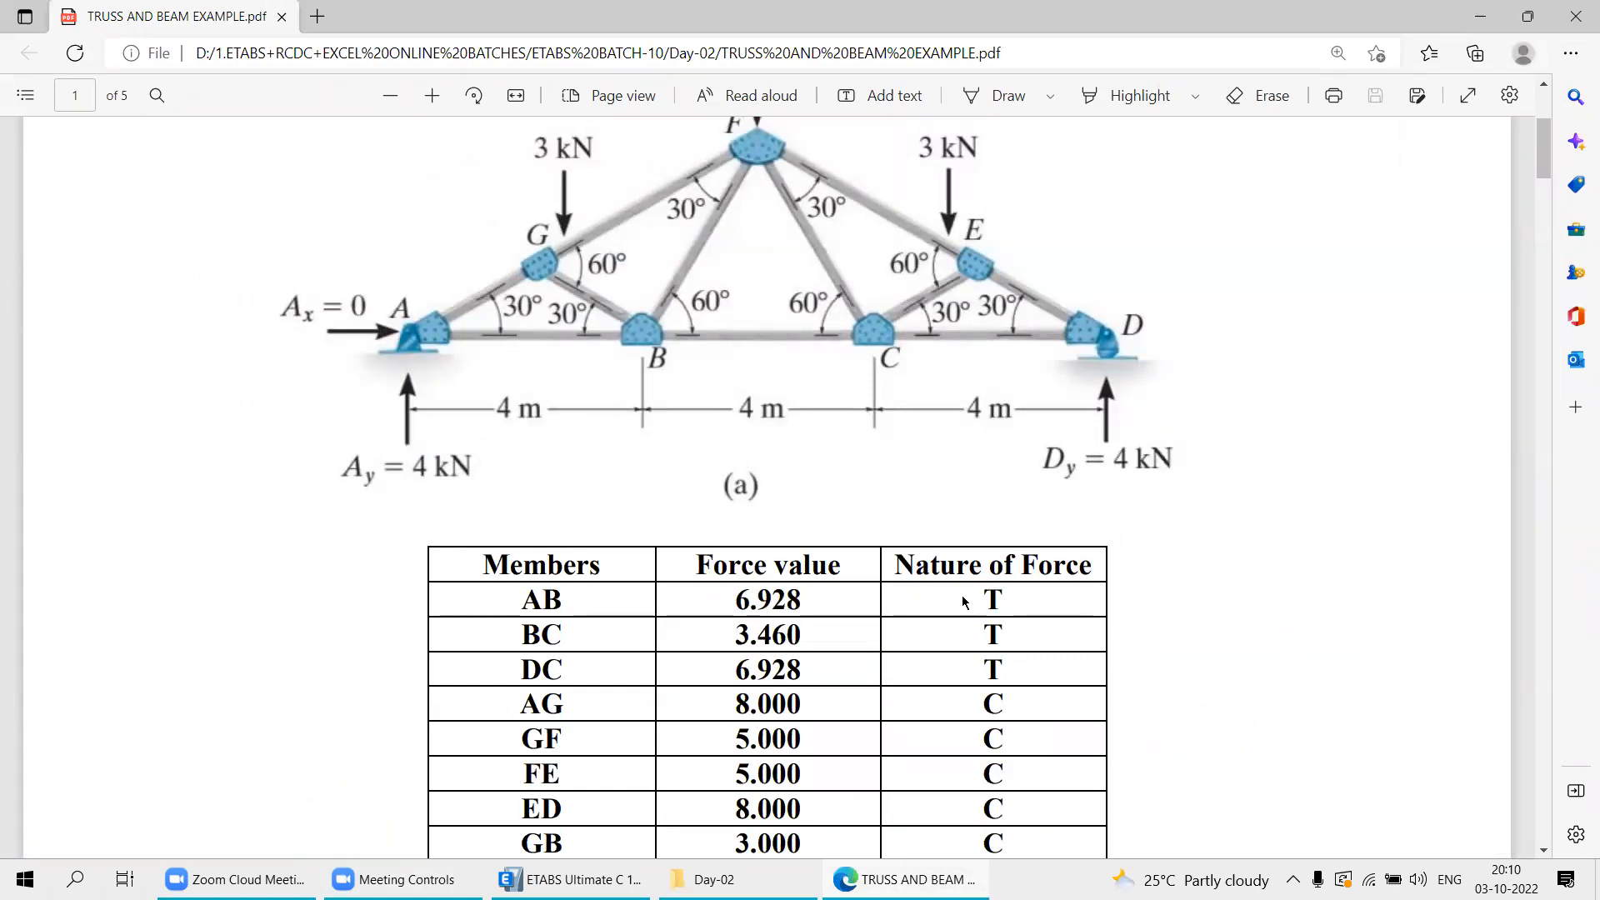
pyautogui.doubleClick(1009, 602)
pyautogui.click(1001, 607)
# Switch back to ETABS and compare the axial forces of bottom chord members AB and BC with the PDF table.
pyautogui.hotkey('alt', 'Tab')
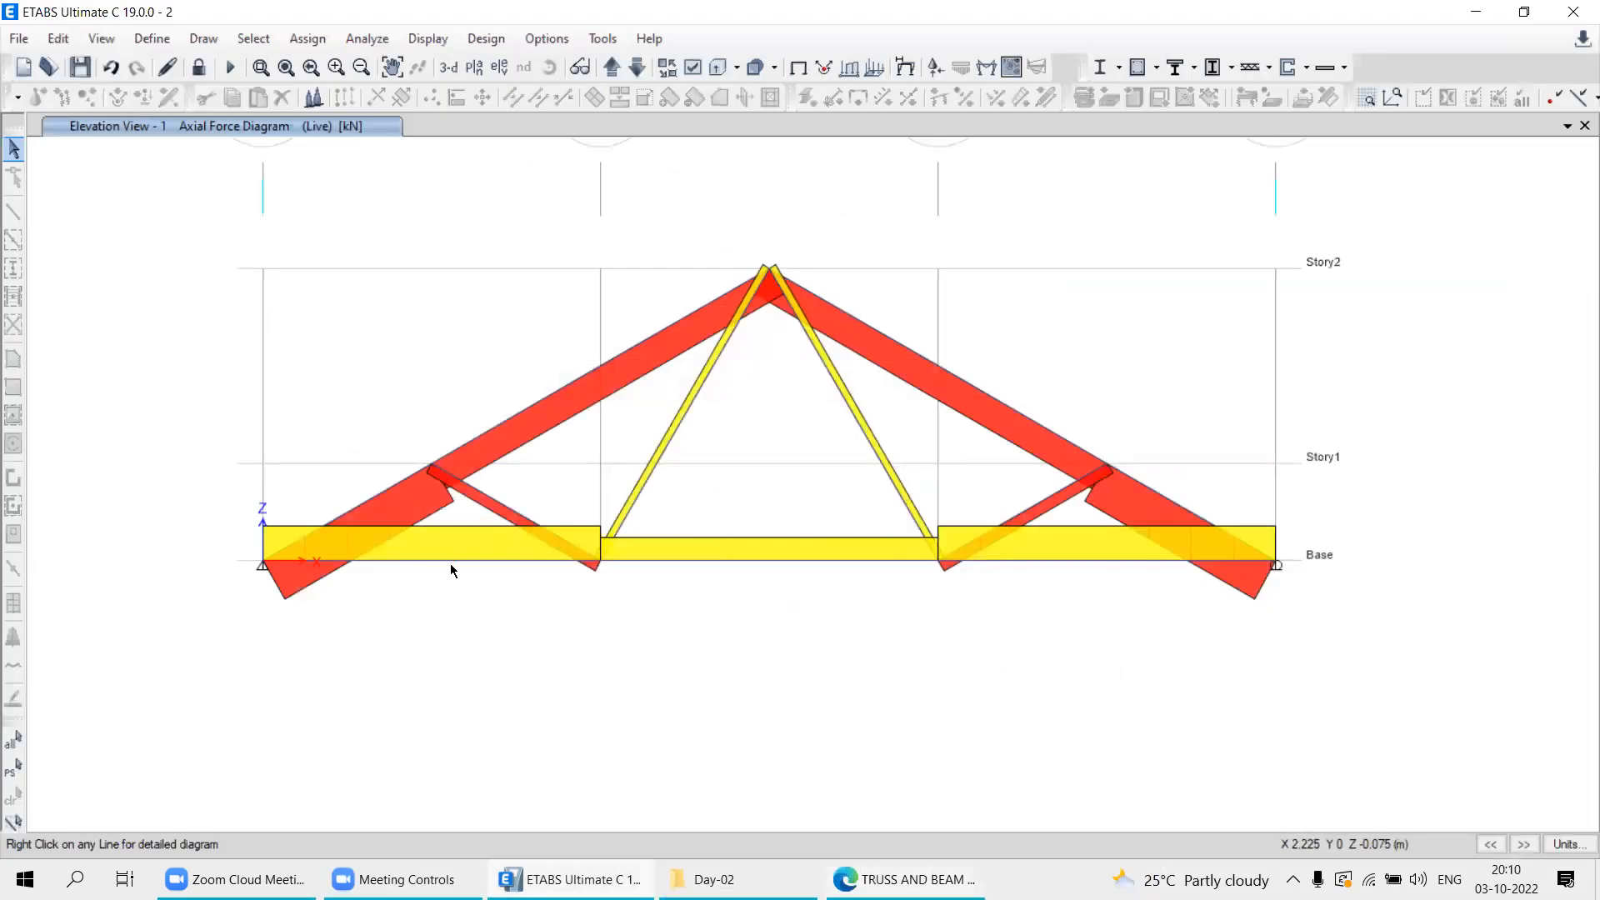
pyautogui.moveTo(468, 558)
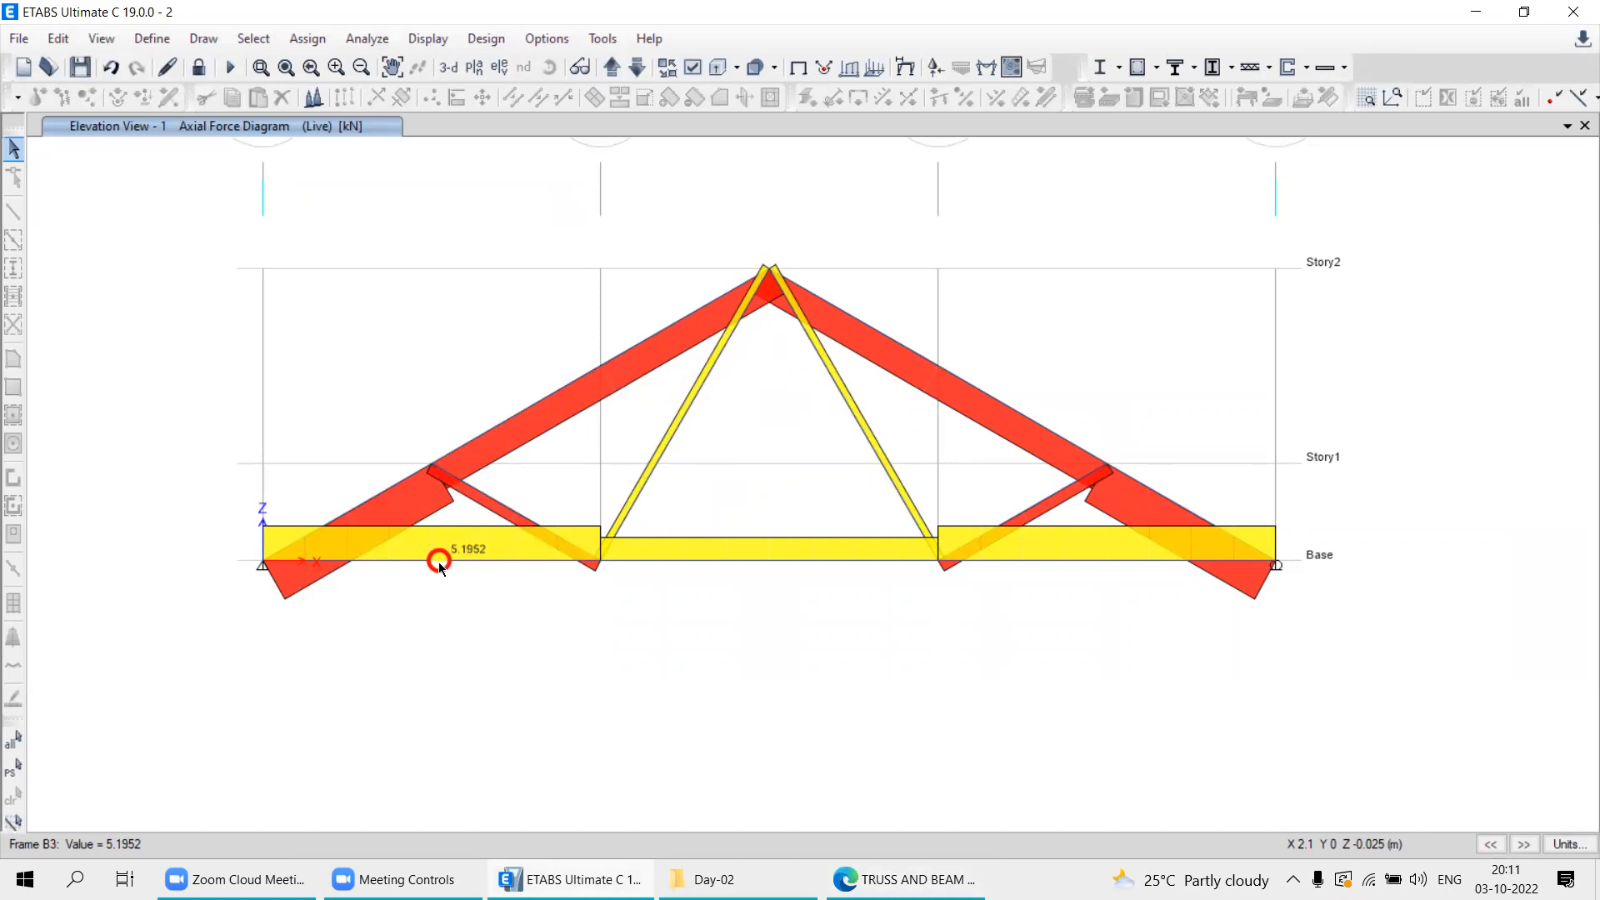
pyautogui.hotkey('alt', 'Tab')
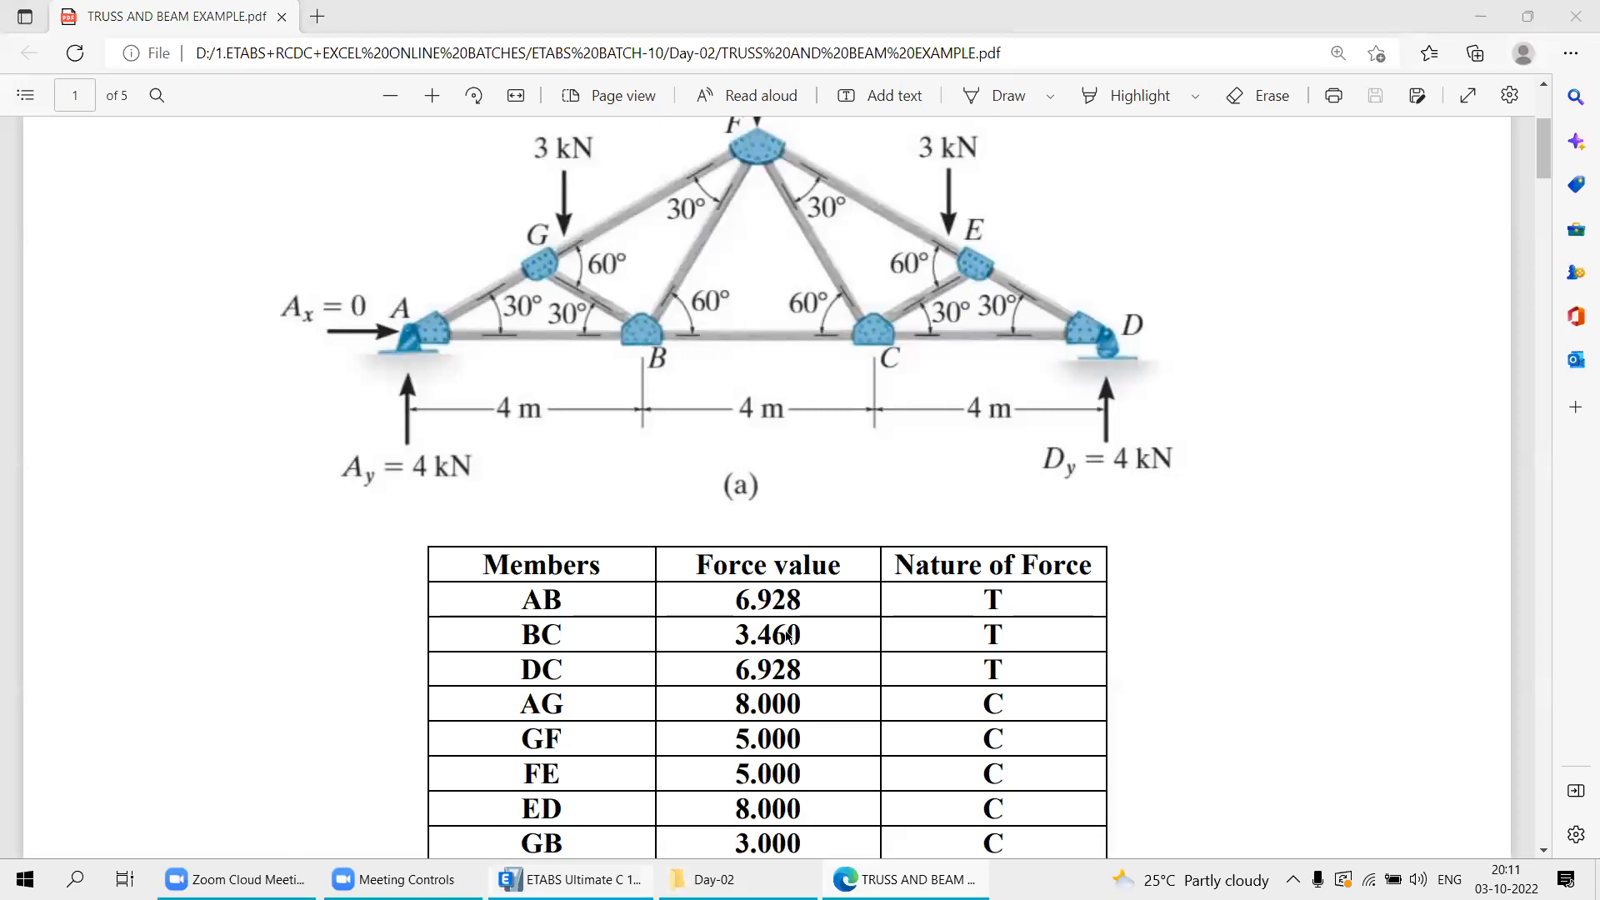
pyautogui.hotkey('alt', 'Tab')
pyautogui.moveTo(767, 563)
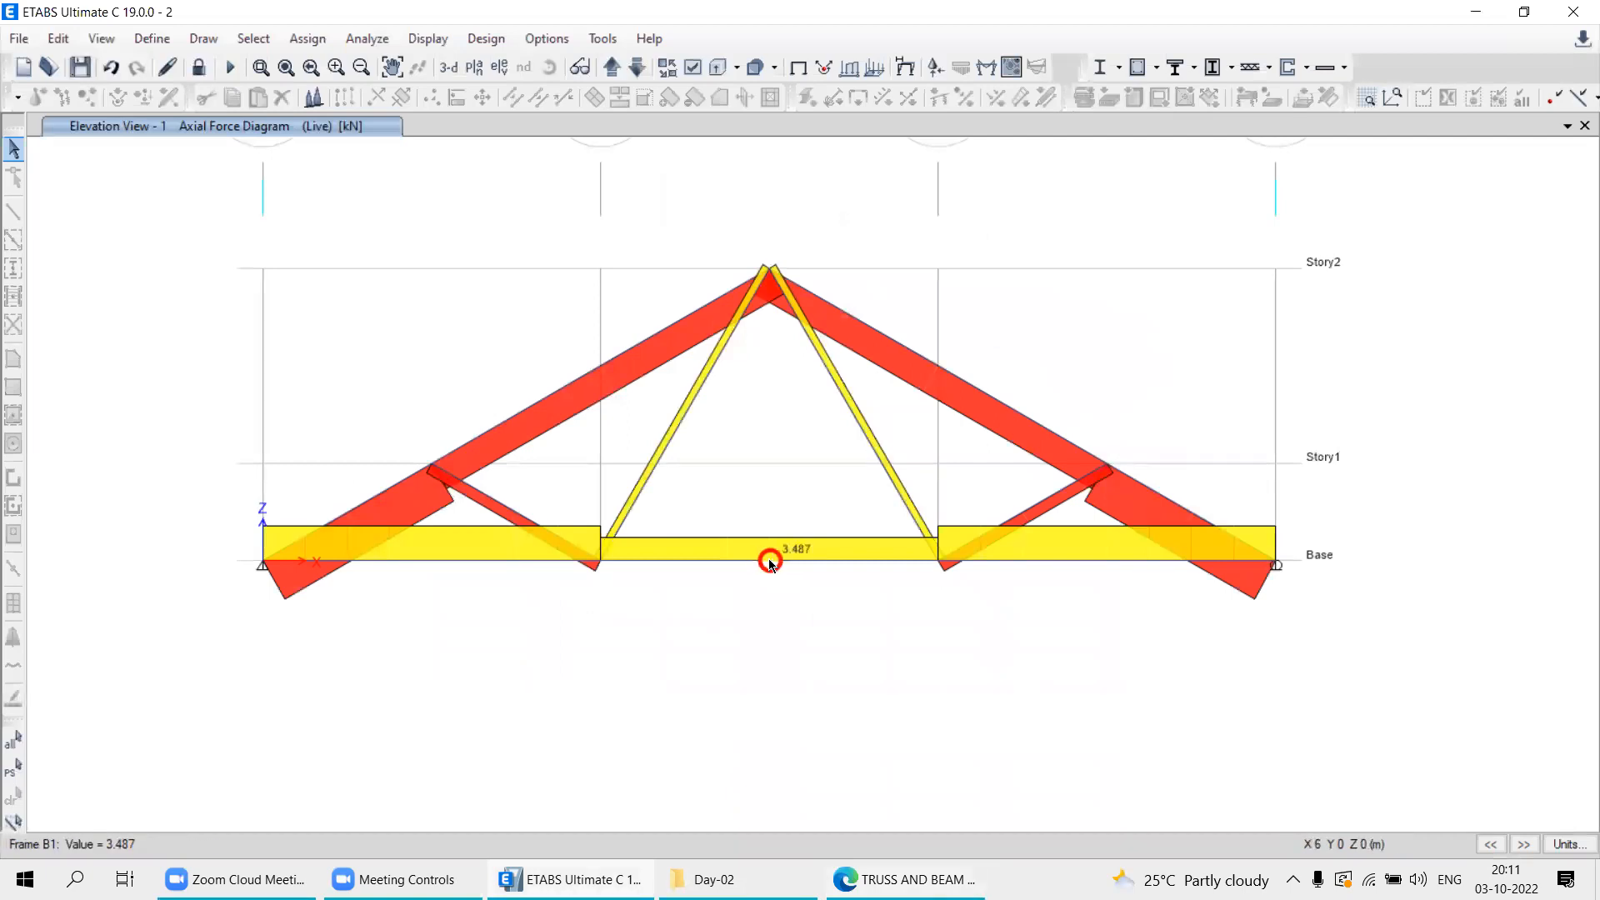
# Compare the axial force of lower rafter member AG with its force value in the PDF's member table.
pyautogui.hotkey('alt', 'Tab')
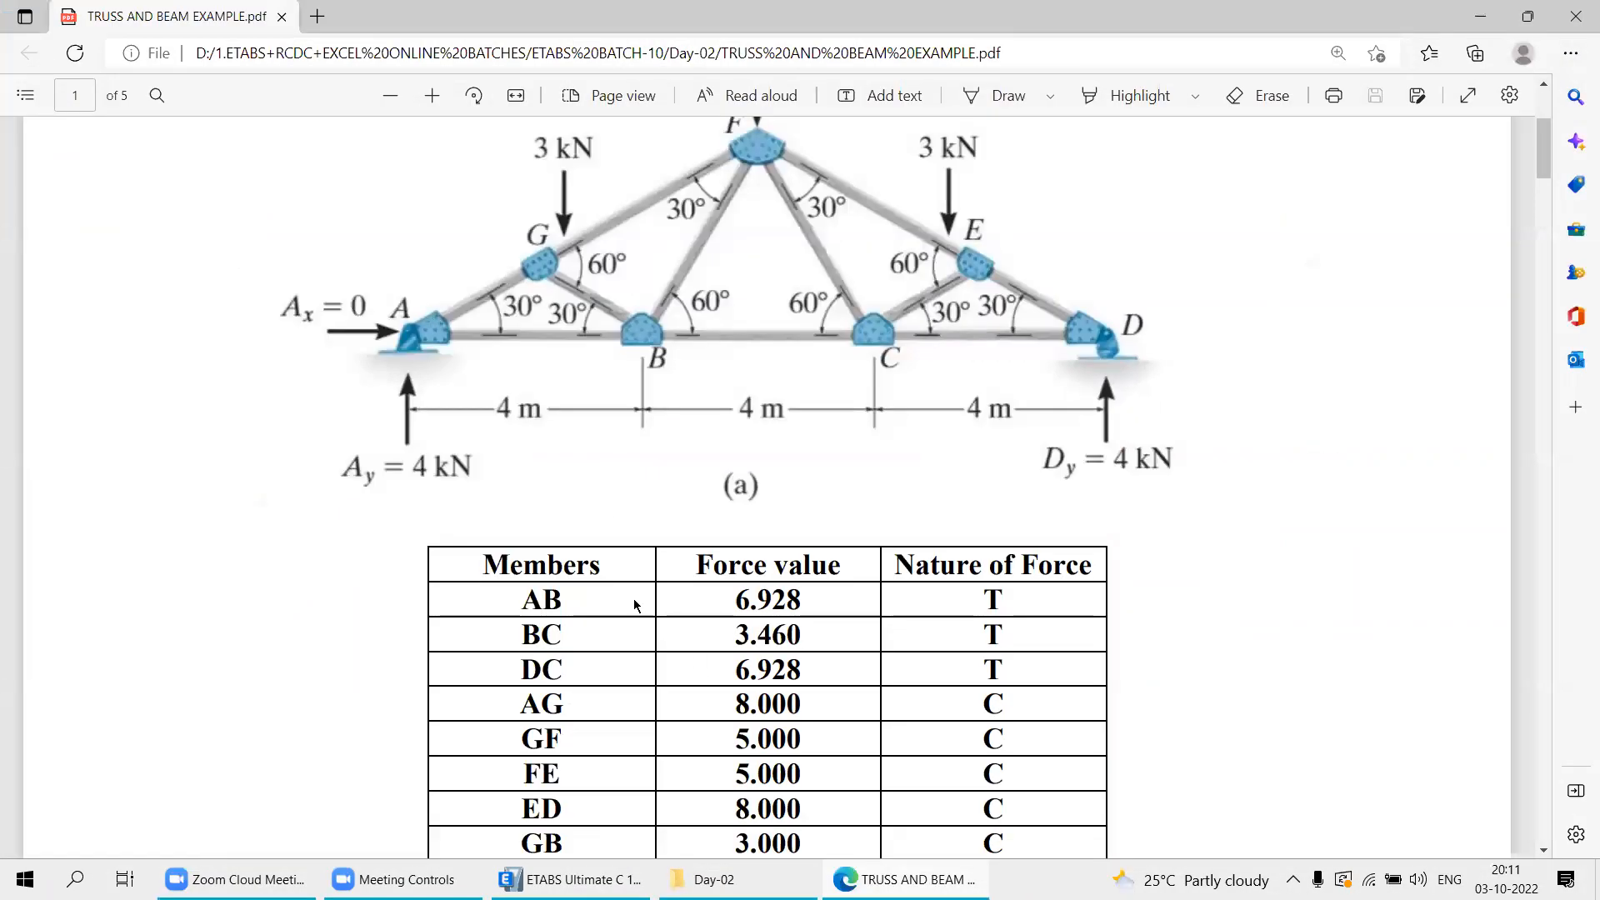
pyautogui.scroll(-3, 634, 605)
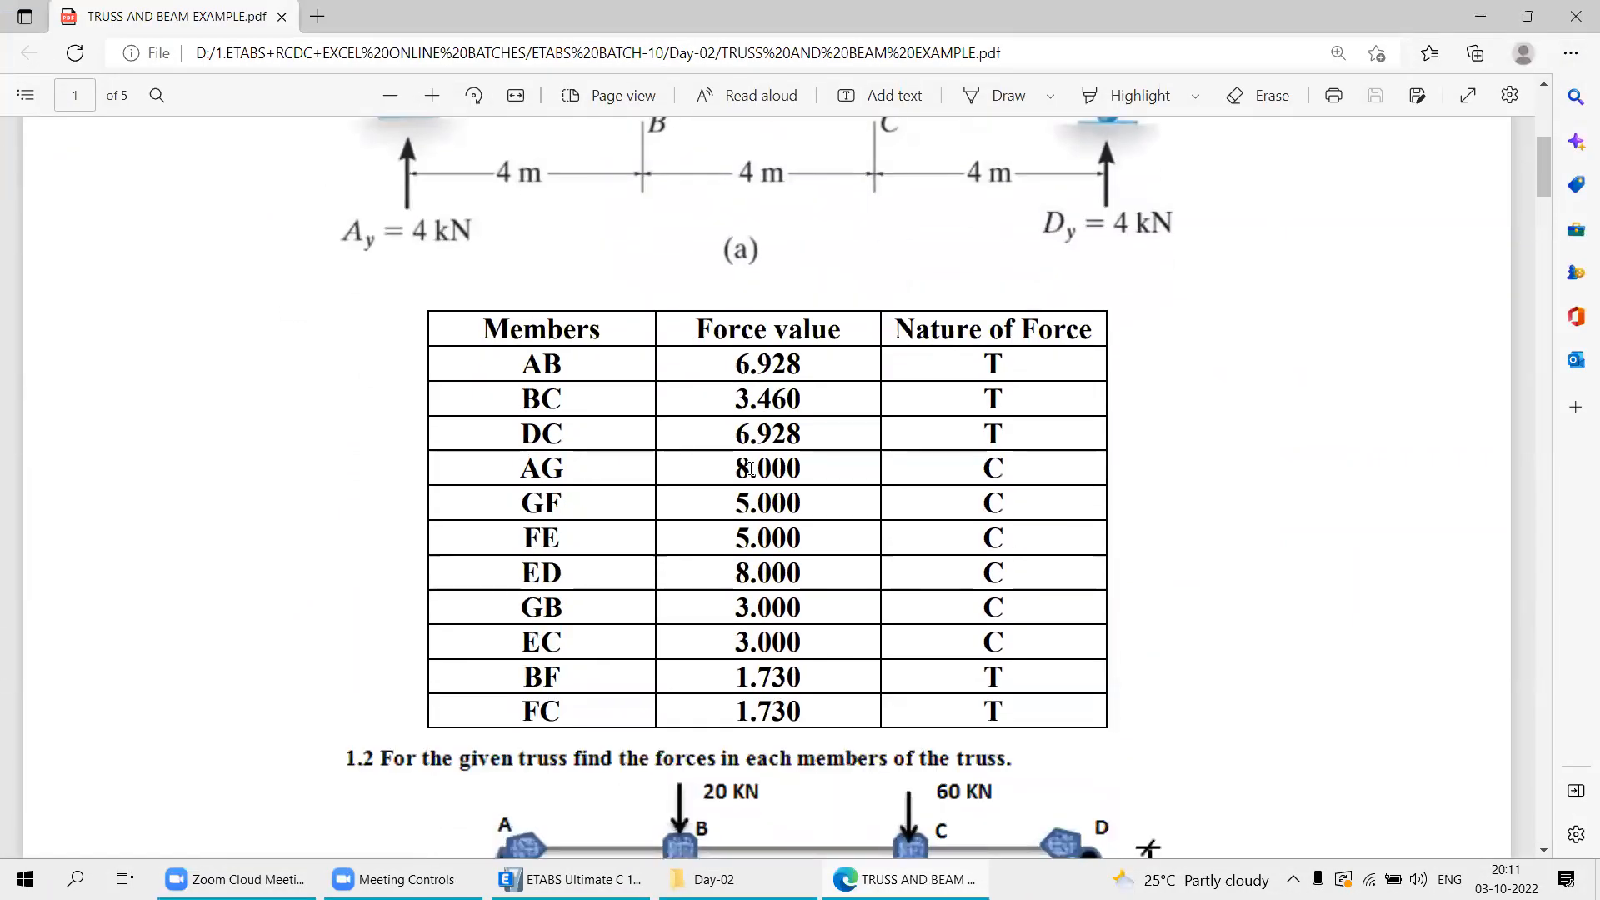
pyautogui.click(1480, 16)
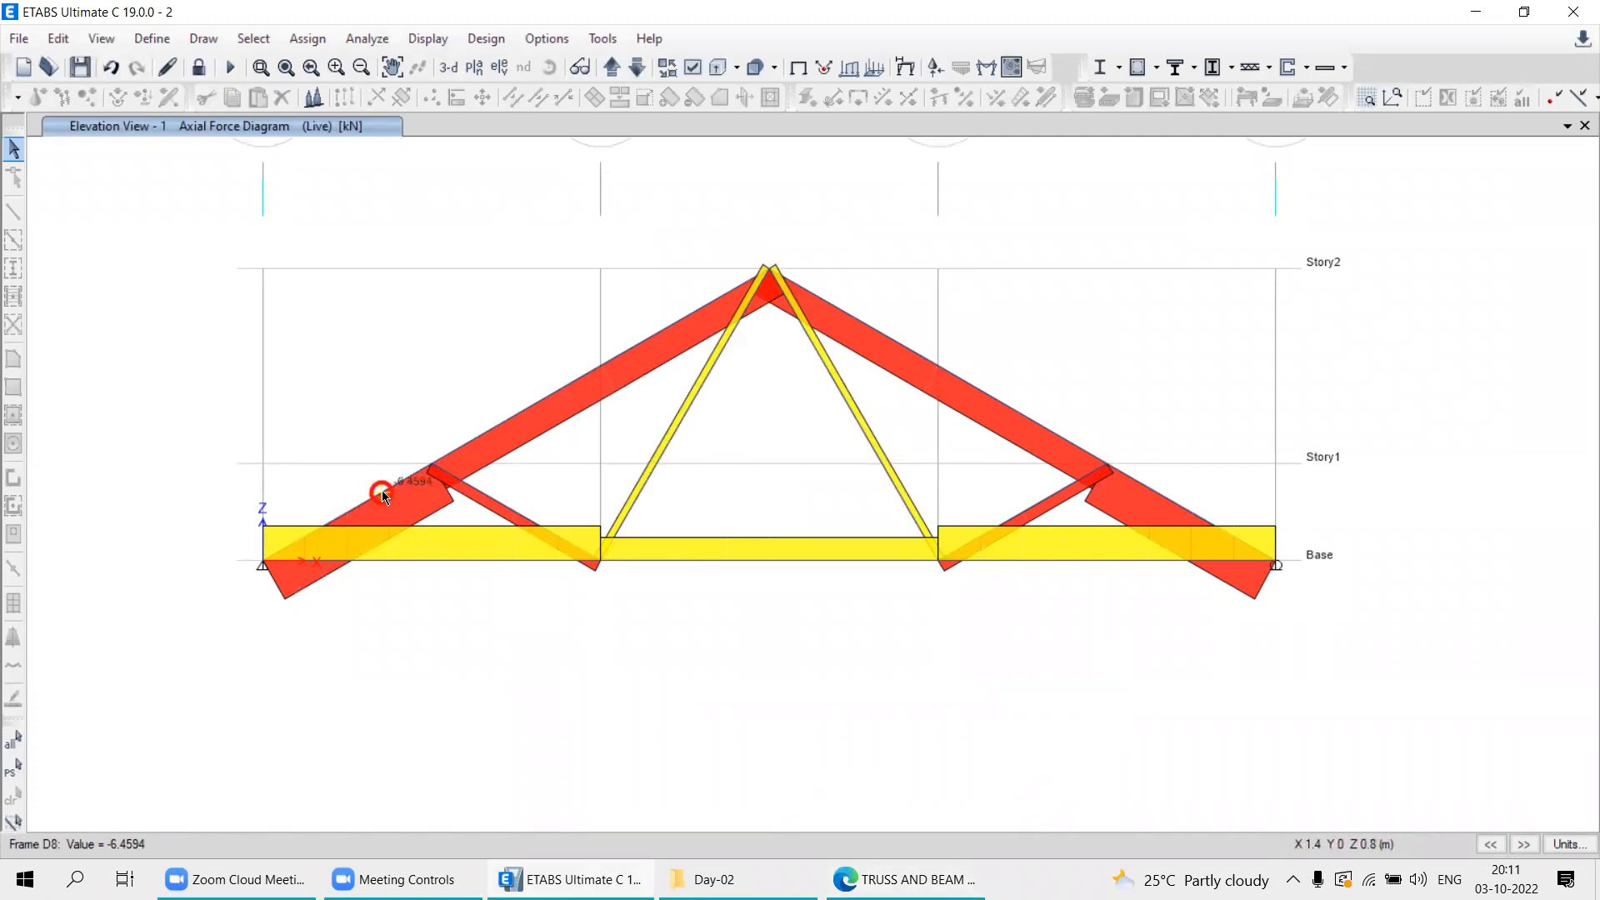
pyautogui.hotkey('alt', 'Tab')
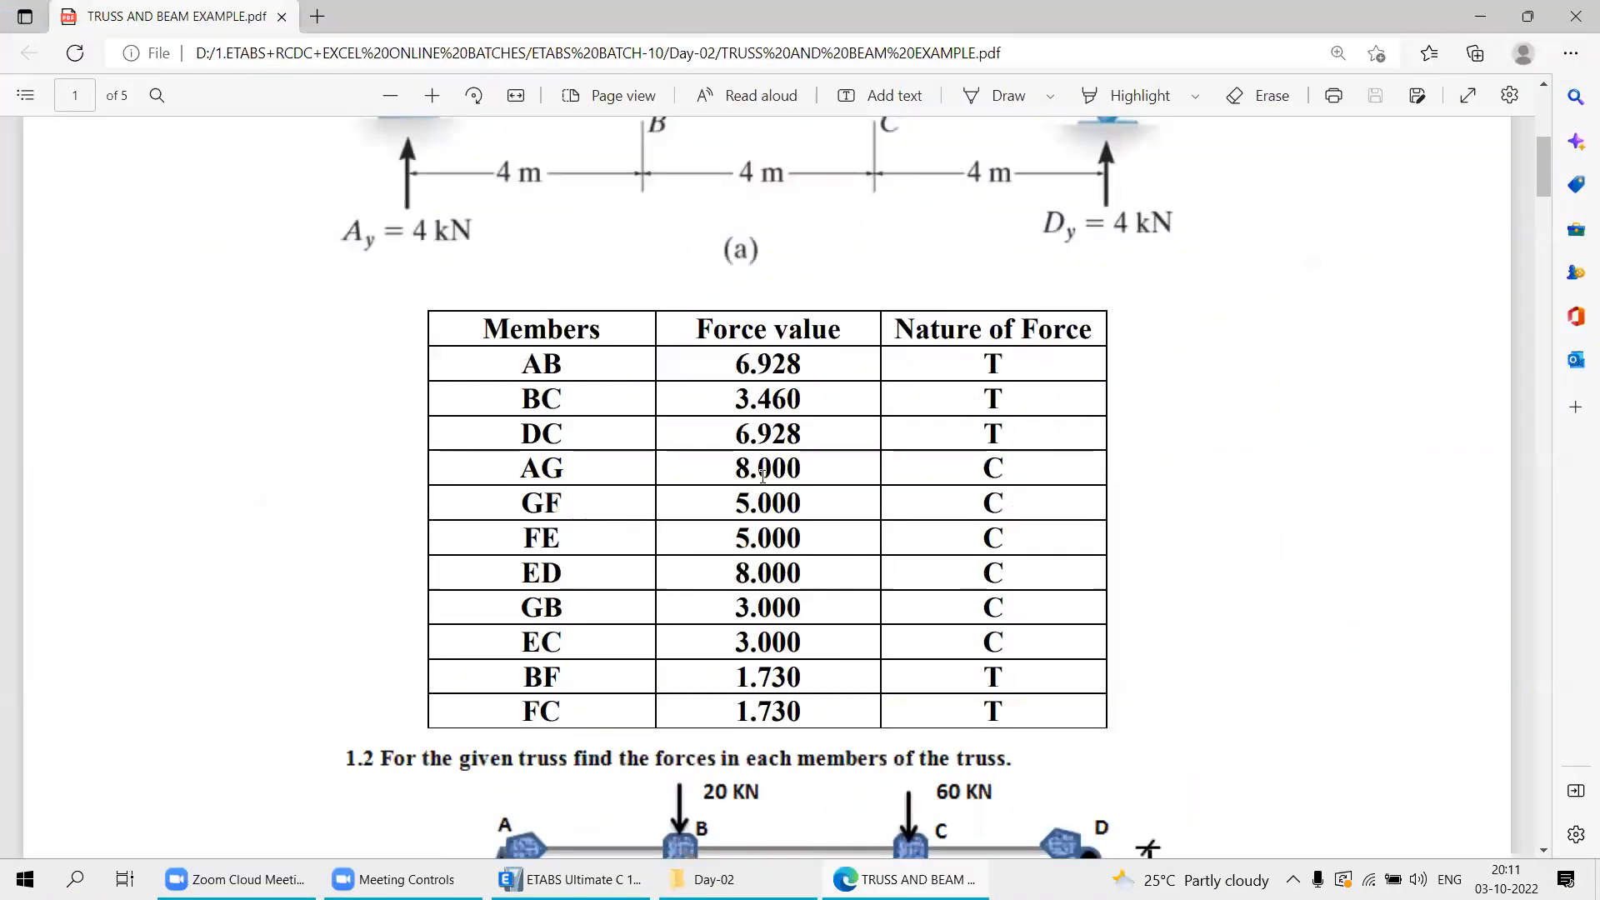
pyautogui.moveTo(768, 469); pyautogui.dragTo(752, 469)
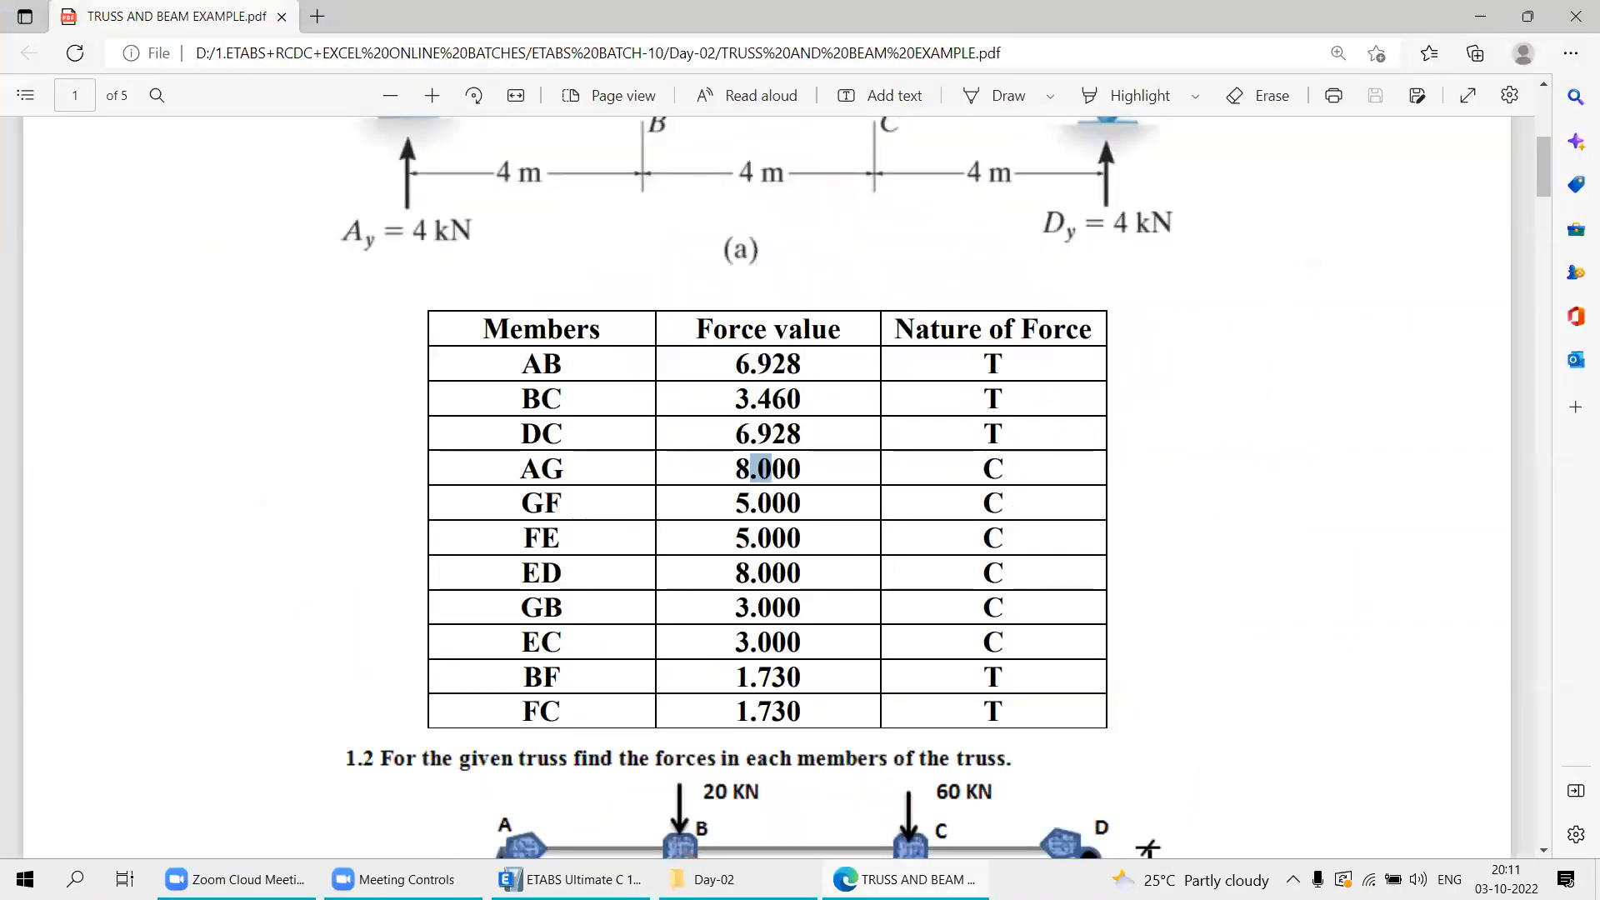
pyautogui.hotkey('alt', 'Tab')
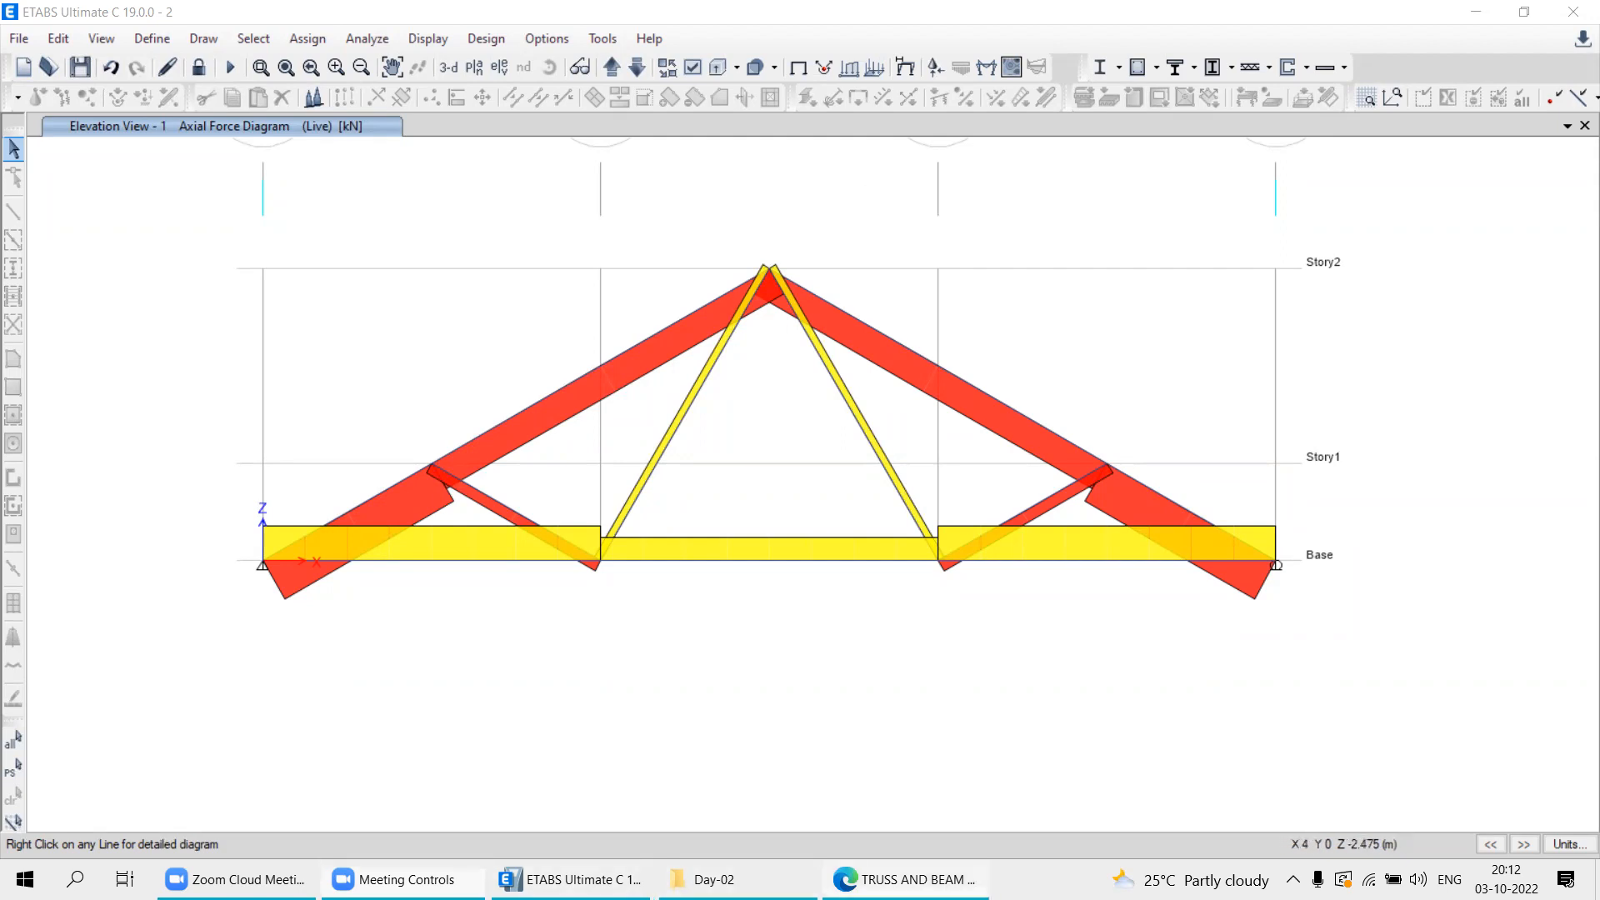
# Return to the PDF and review the truss figure's loads and the full table of member forces.
pyautogui.click(906, 879)
pyautogui.scroll(1, 747, 389)
pyautogui.scroll(3, 748, 389)
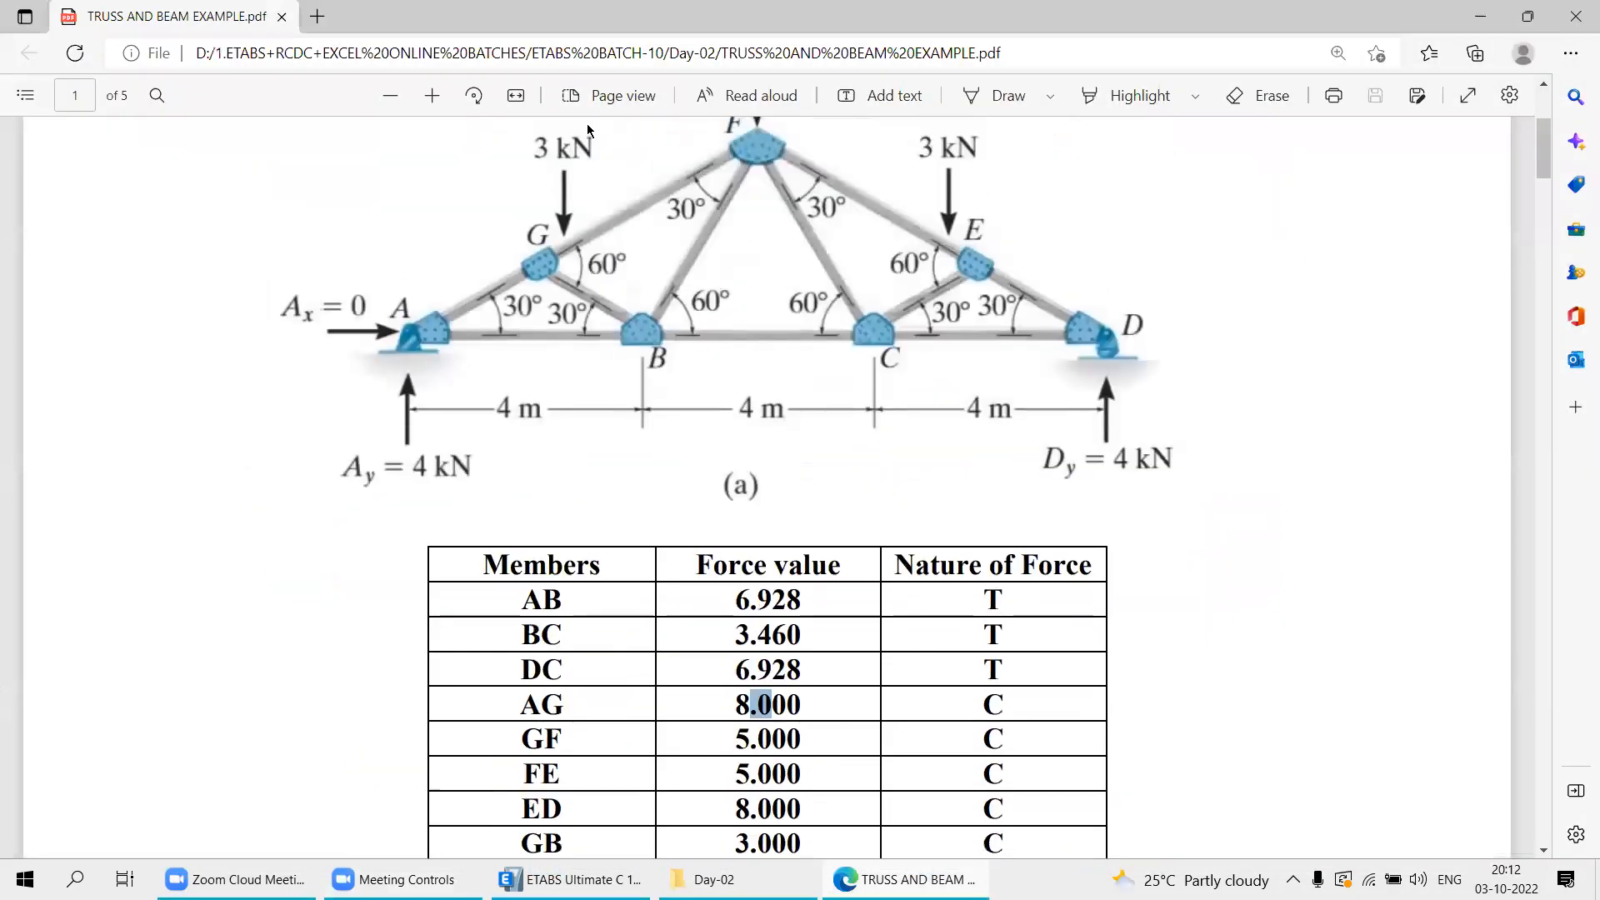
pyautogui.scroll(-6, 774, 691)
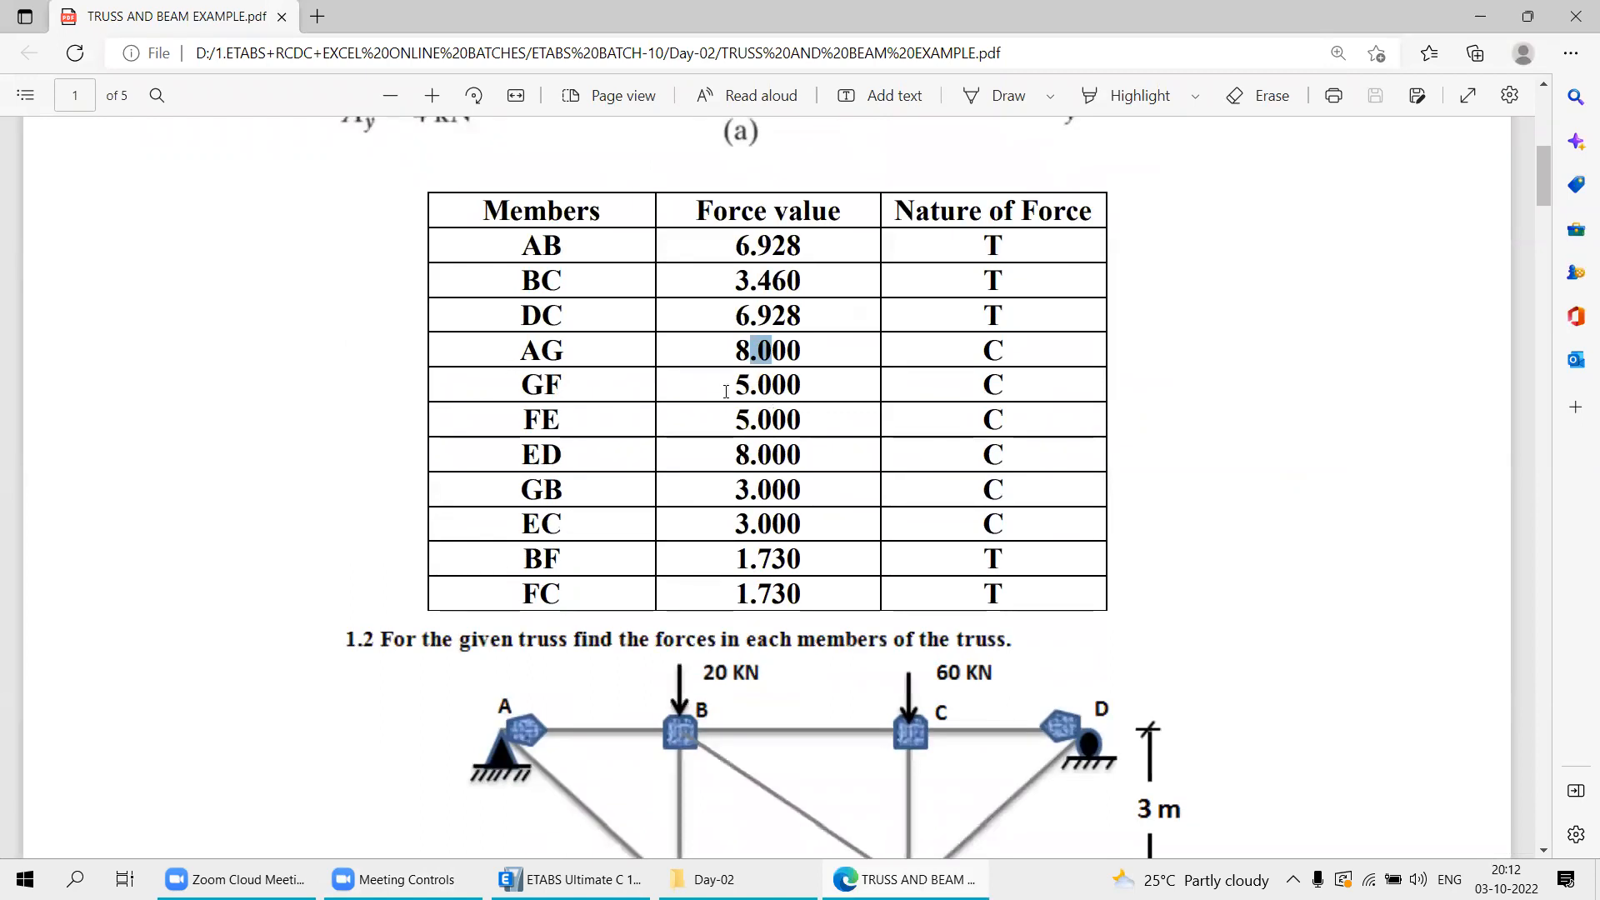
# Check member GF's nature of force in the PDF table against its axial force in the ETABS diagram.
pyautogui.doubleClick(995, 385)
pyautogui.hotkey('alt', 'Tab')
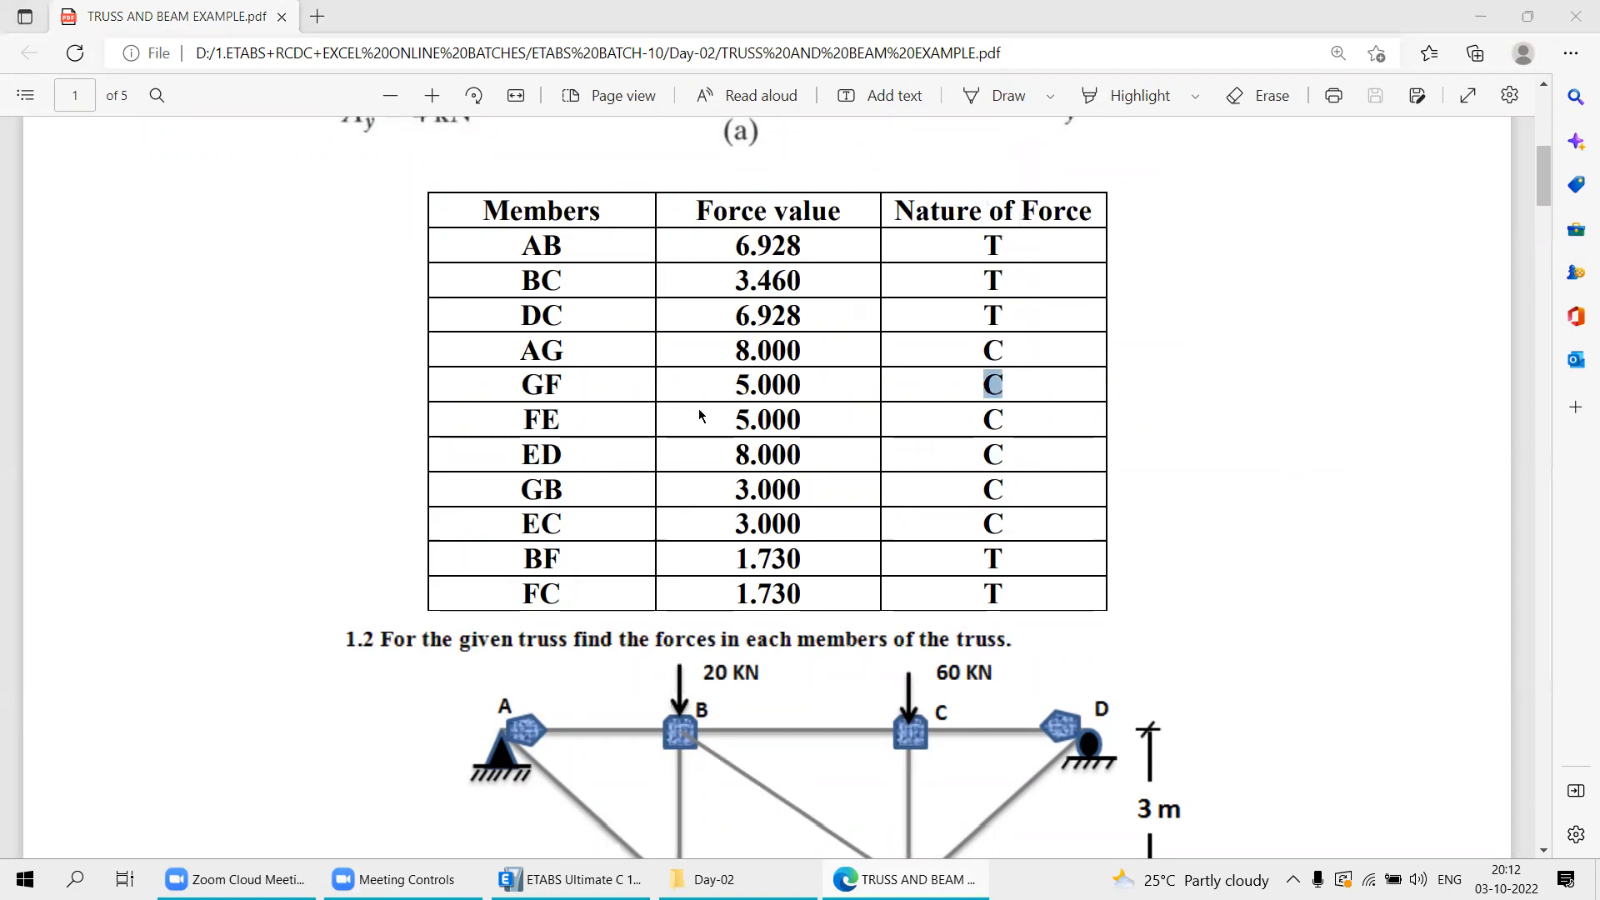
pyautogui.moveTo(591, 369)
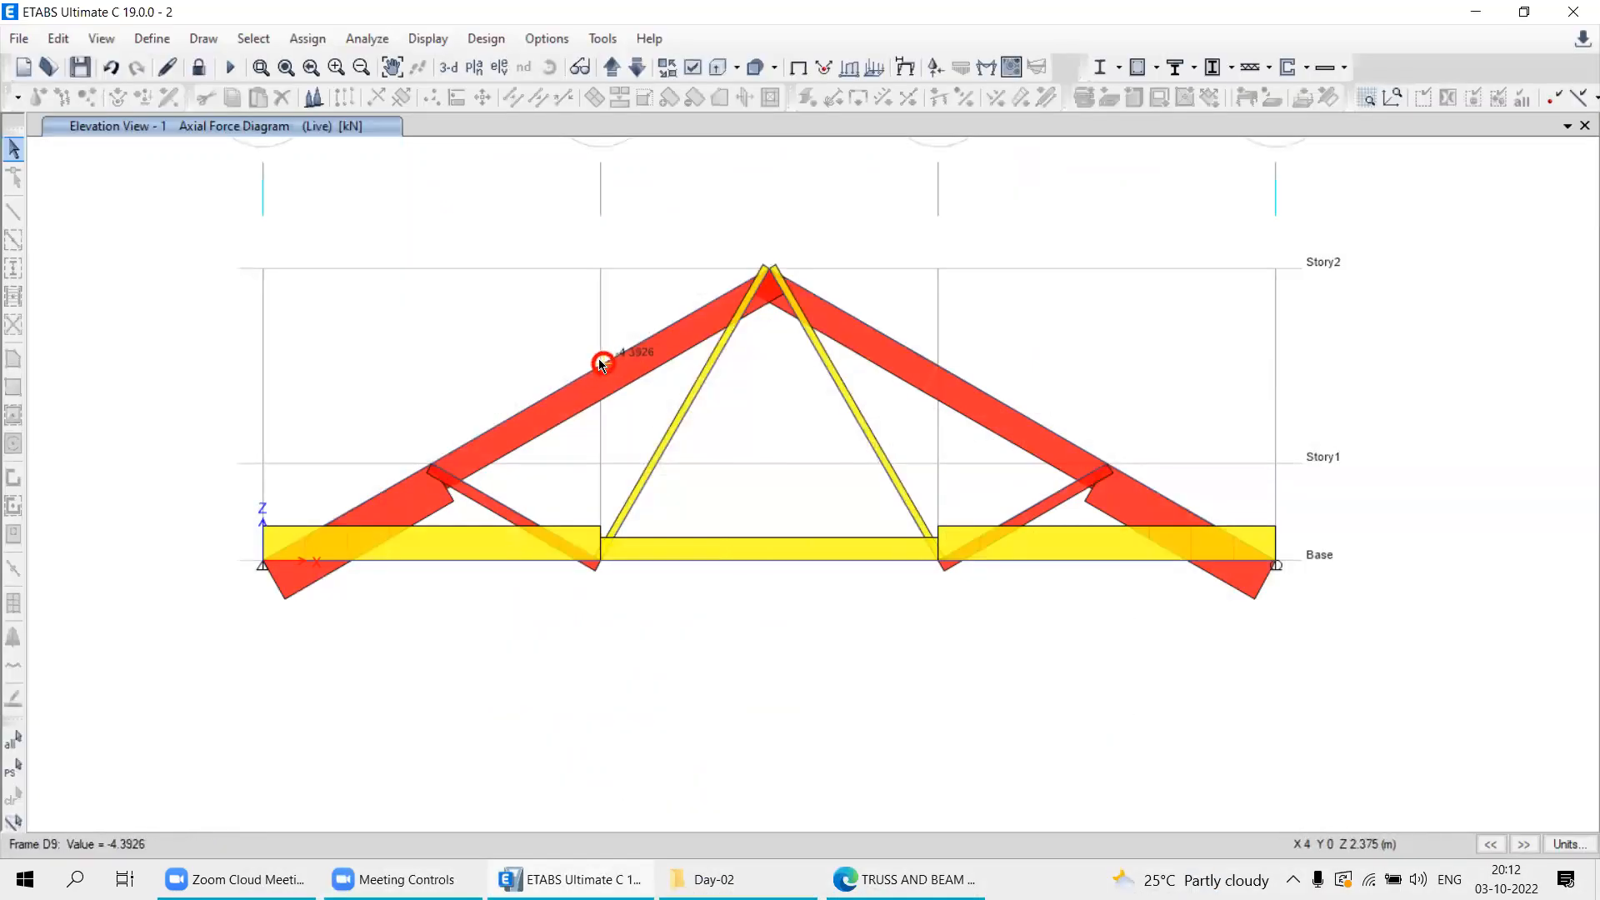
pyautogui.hotkey('alt', 'Tab')
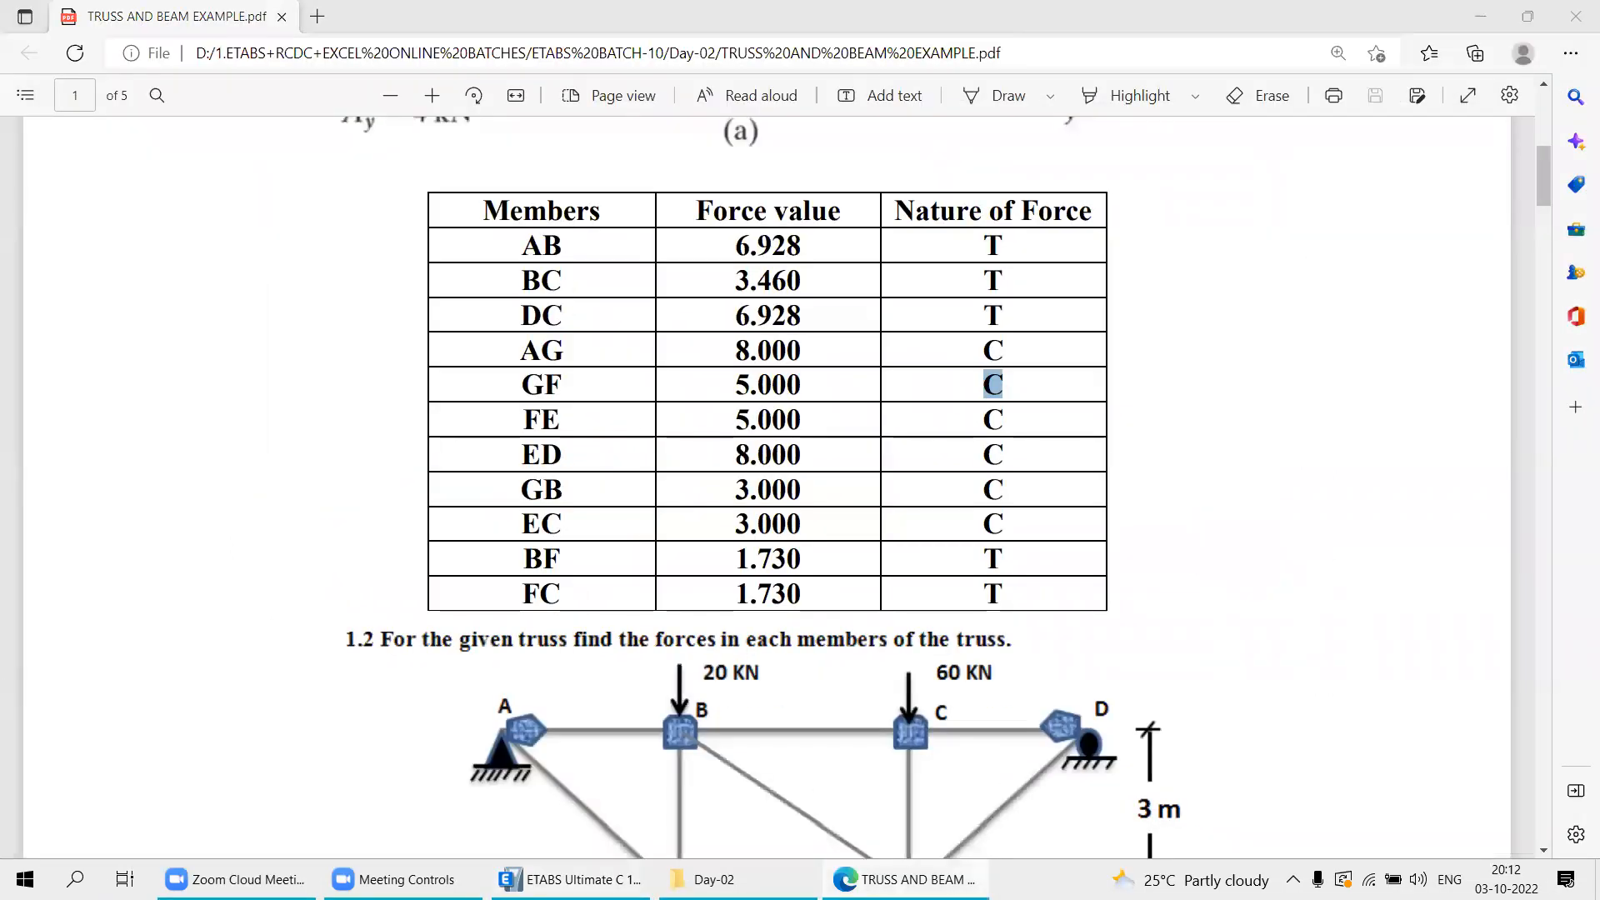
pyautogui.hotkey('alt', 'Tab')
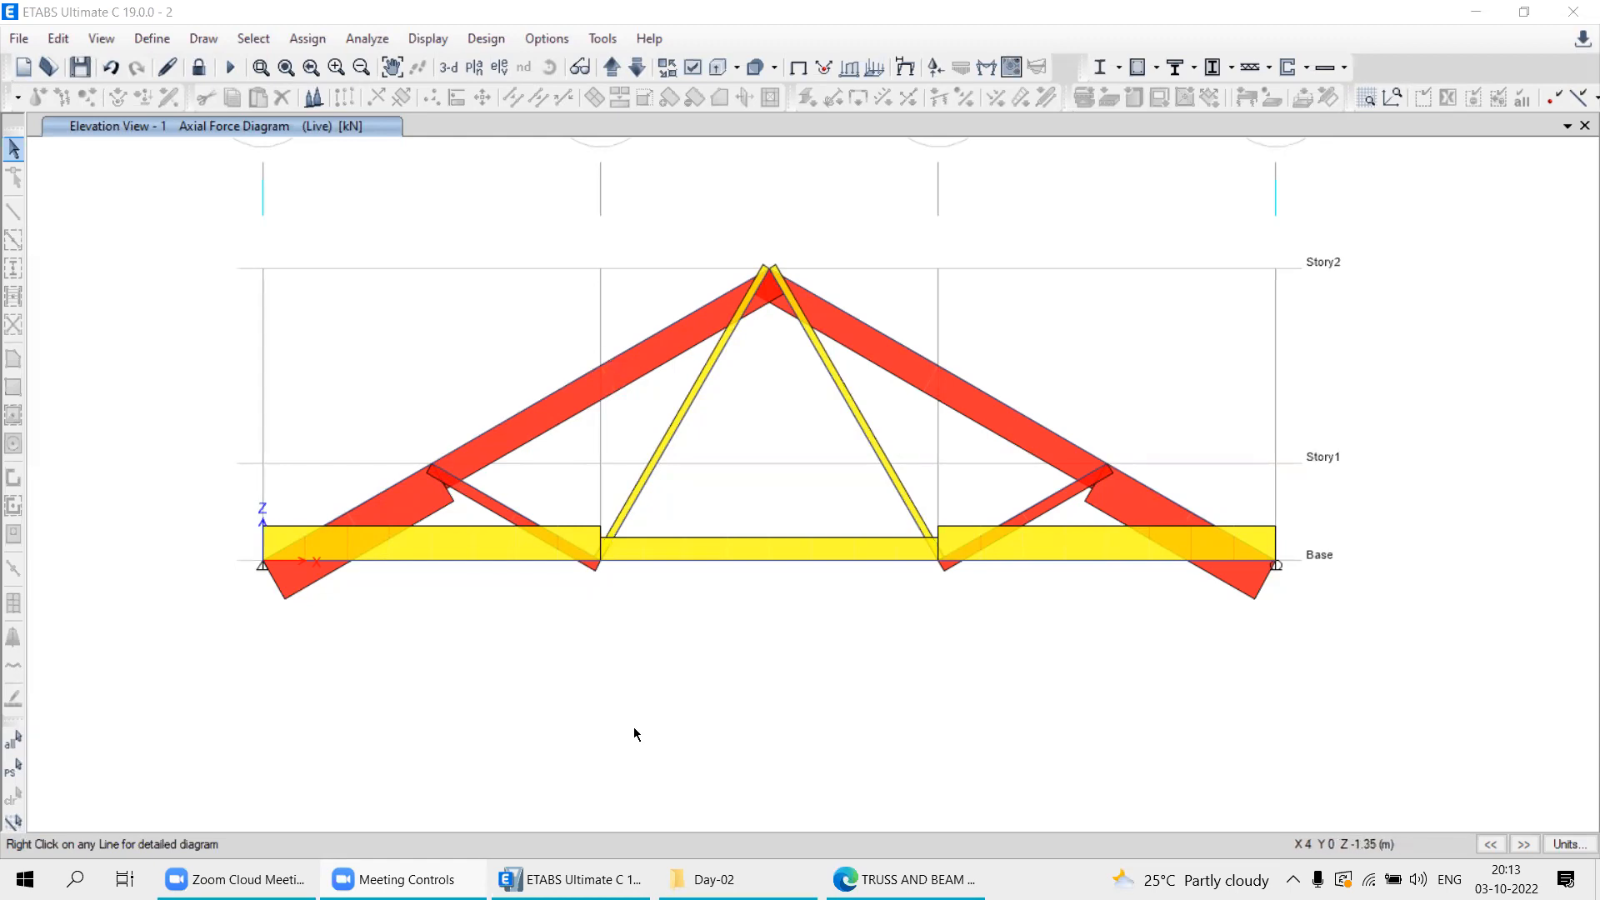
# Sketch a beam-column joint with its connection circled beside the truss diagram, and clear the annotation.
pyautogui.click(760, 875)
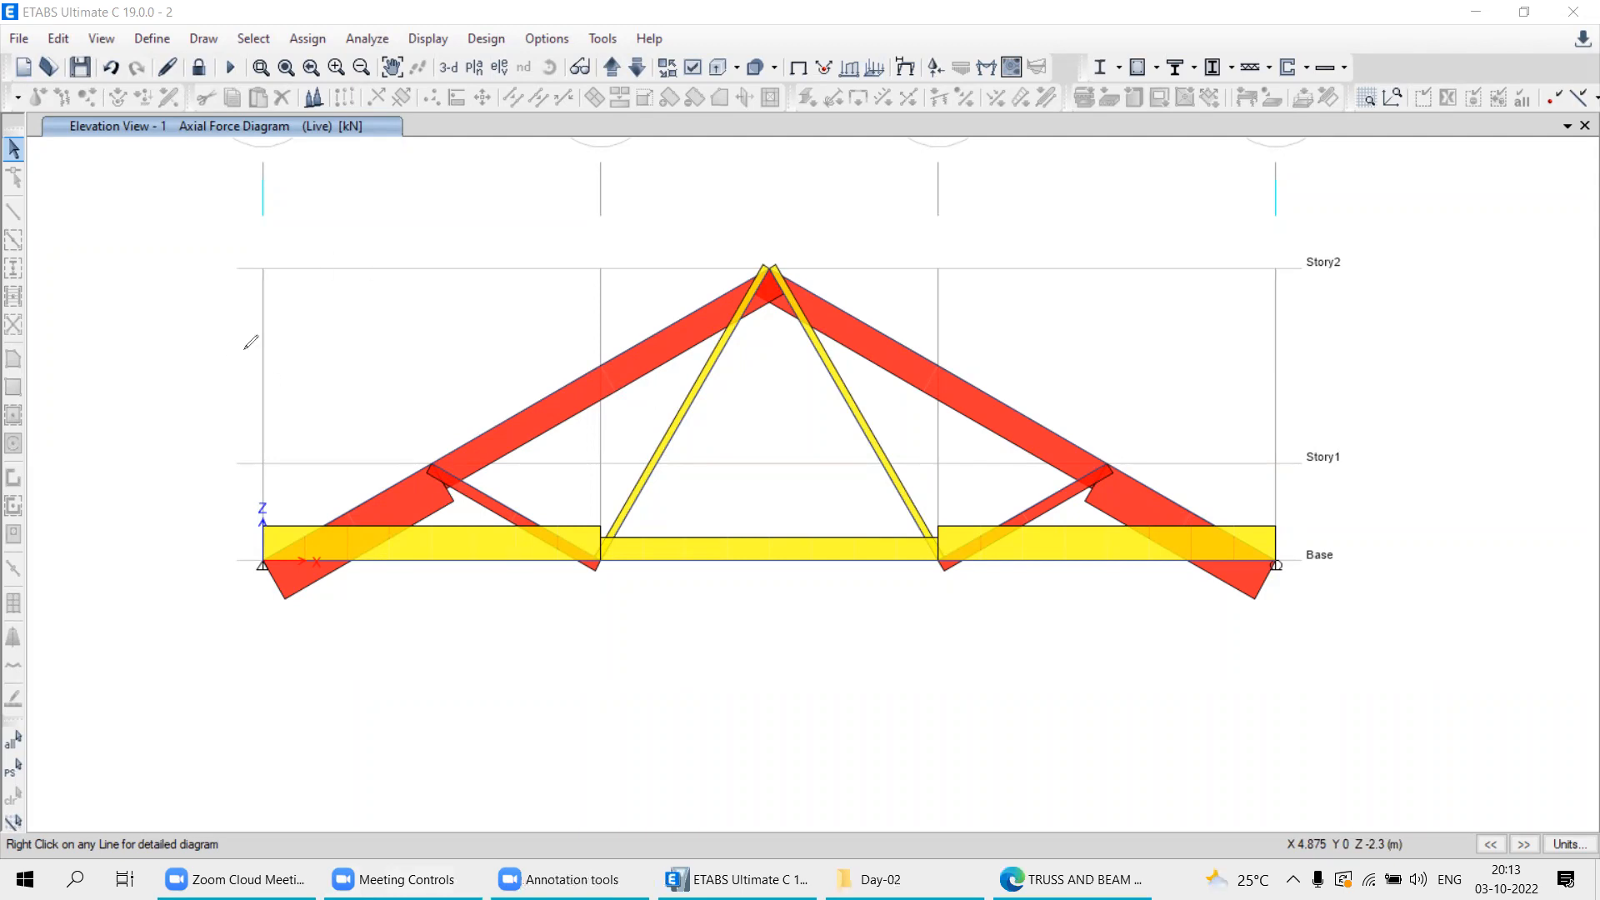
pyautogui.moveTo(164, 185); pyautogui.dragTo(159, 483)
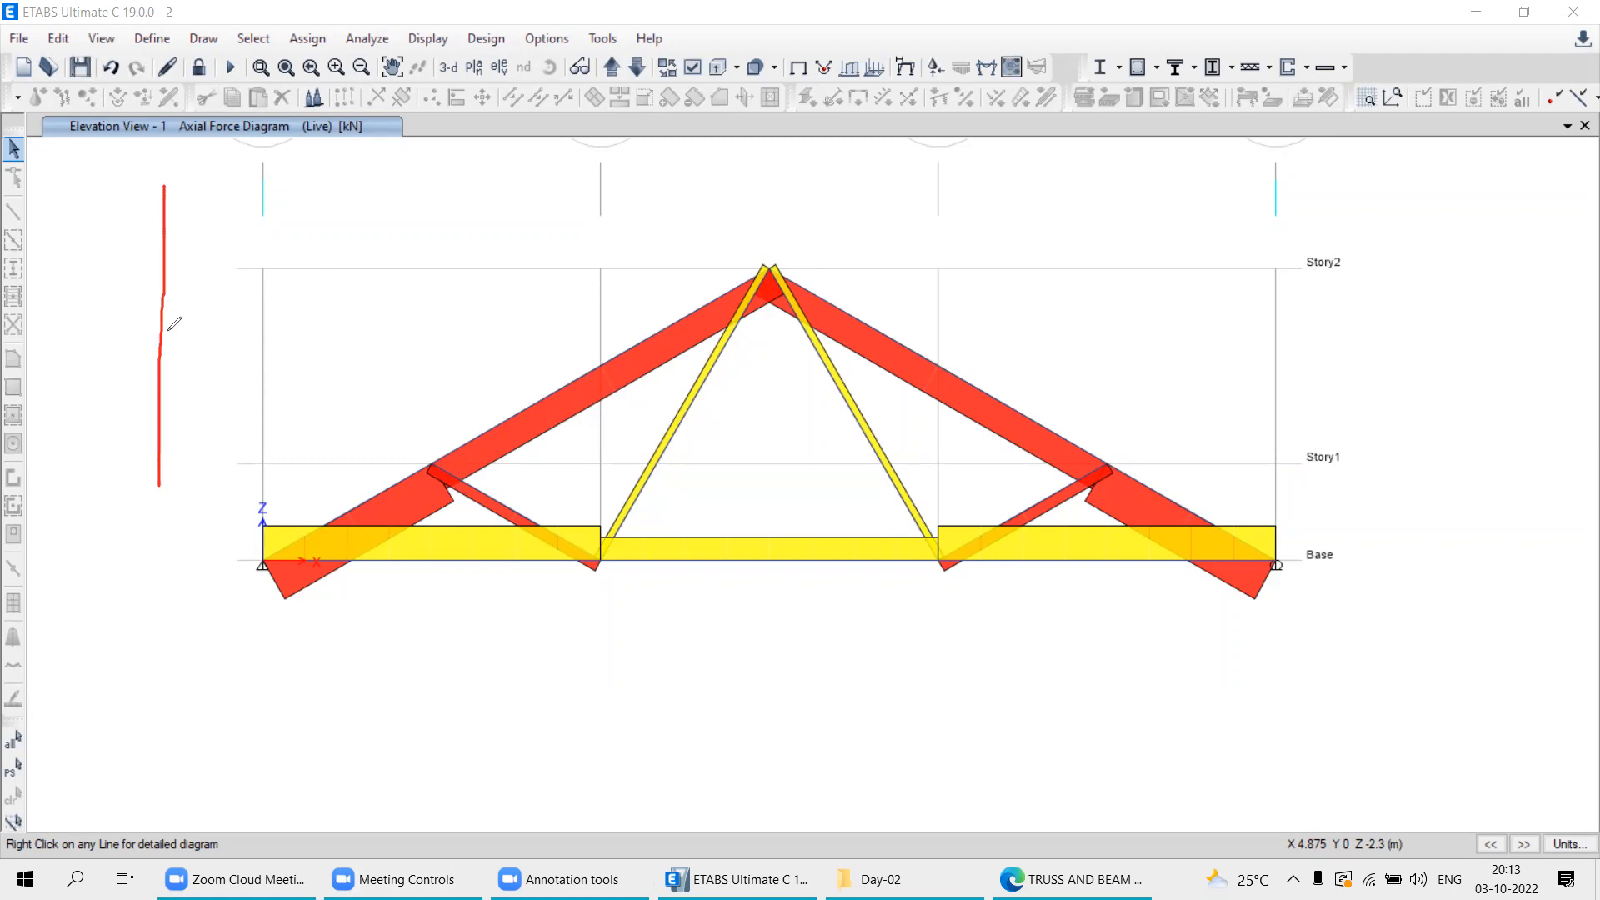
pyautogui.moveTo(158, 336); pyautogui.dragTo(456, 343)
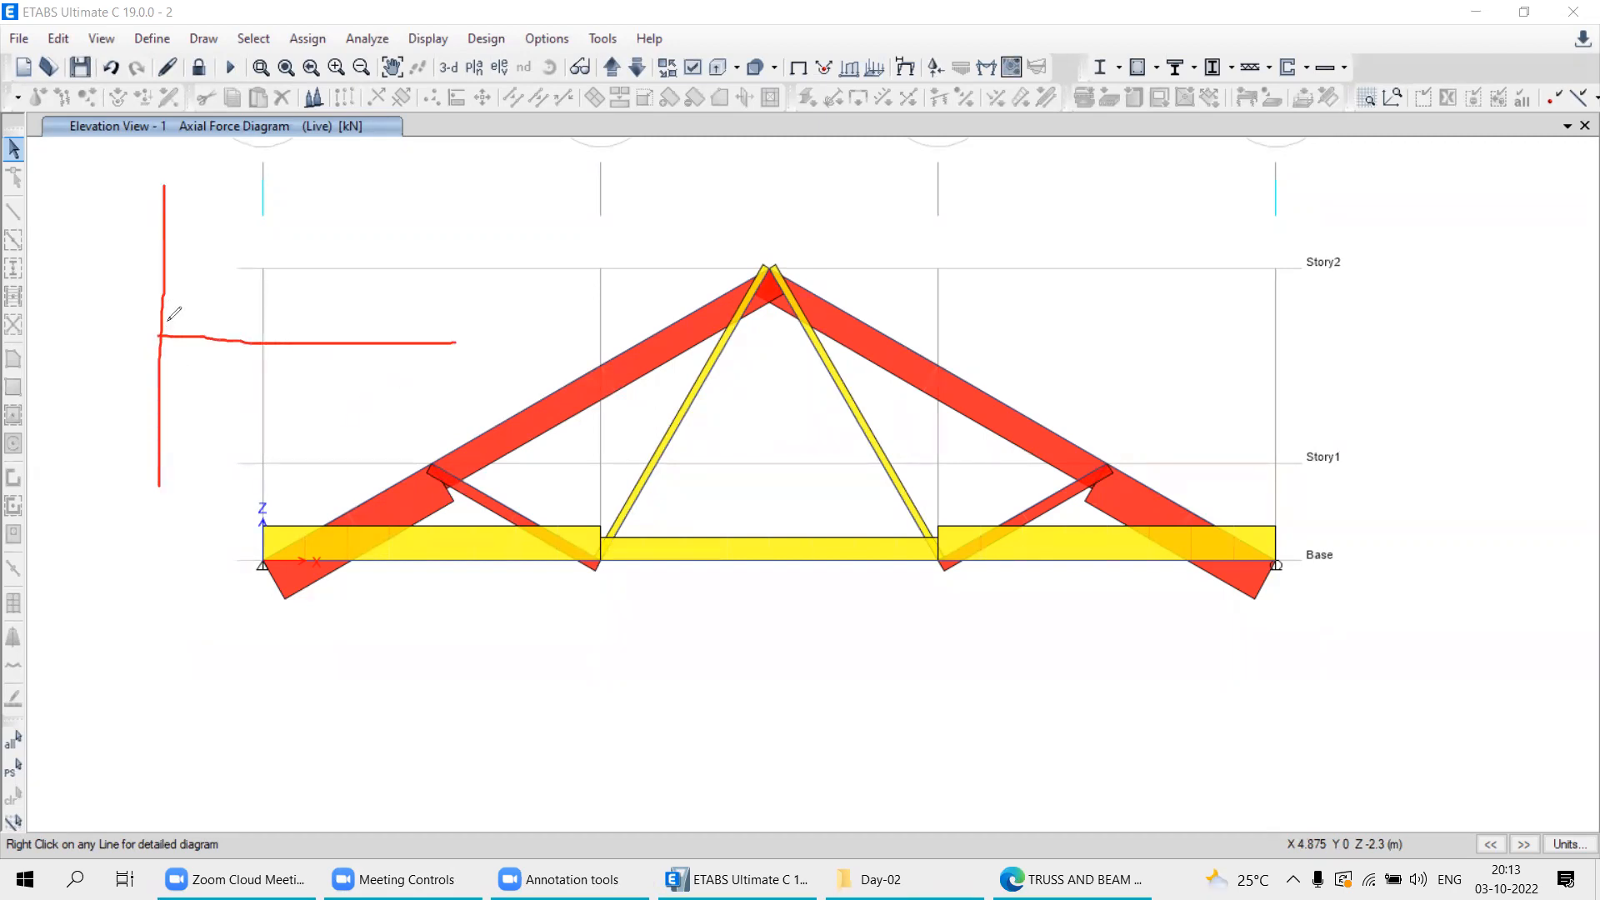
pyautogui.moveTo(168, 319)
pyautogui.mouseDown()
pyautogui.moveTo(140, 334)
pyautogui.moveTo(155, 354)
pyautogui.moveTo(202, 331)
pyautogui.moveTo(194, 317)
pyautogui.moveTo(151, 335)
pyautogui.moveTo(178, 338)
pyautogui.mouseUp()
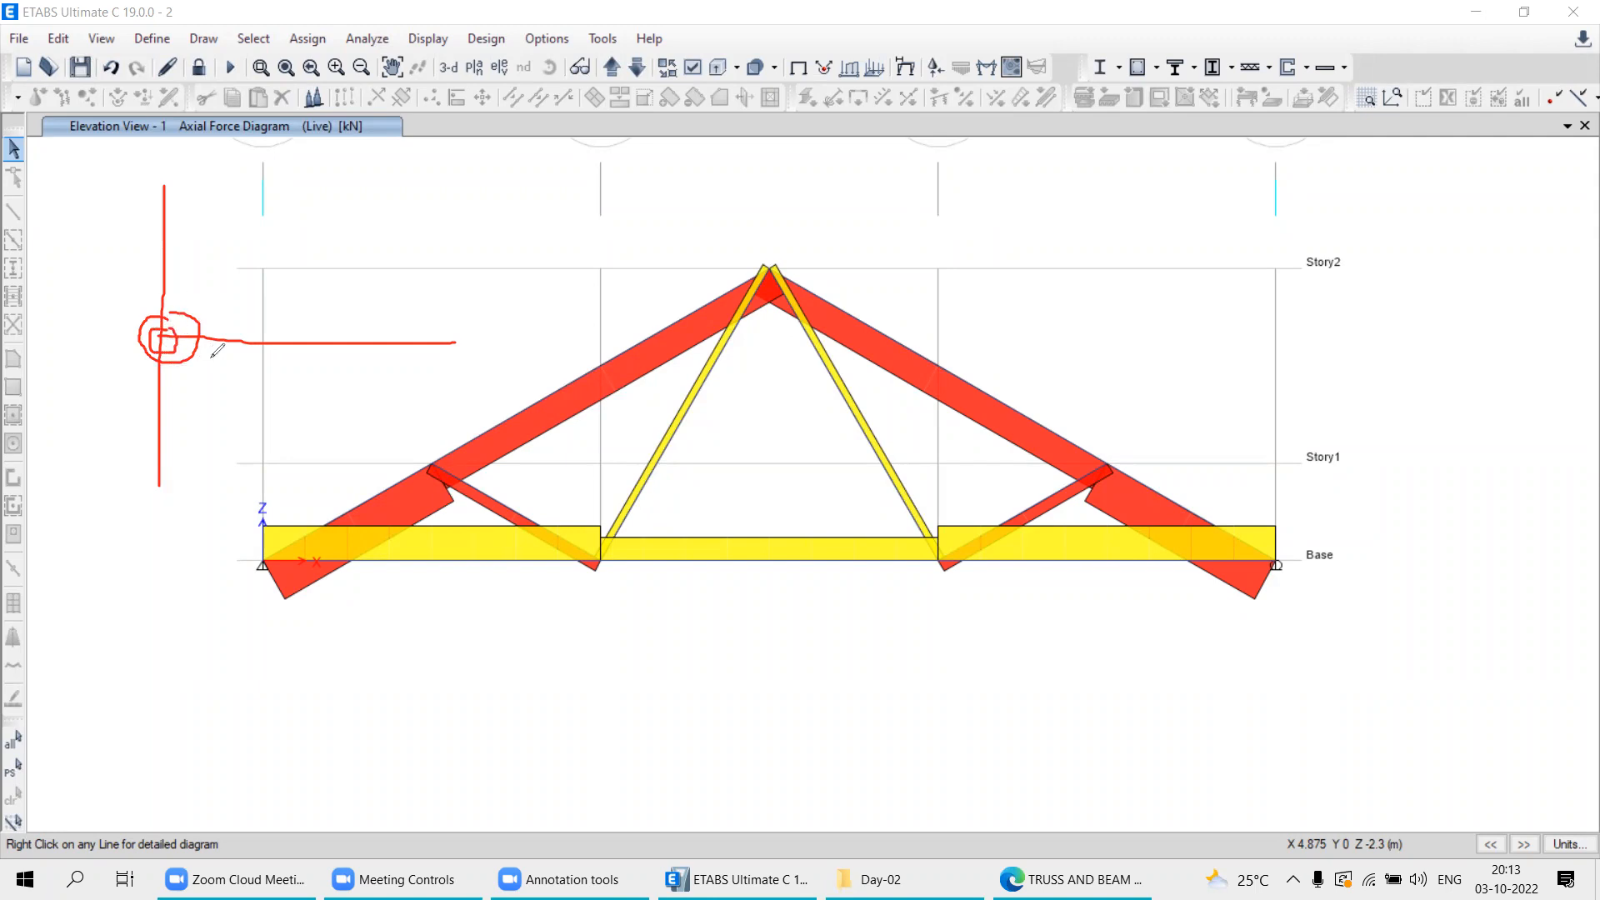
pyautogui.moveTo(158, 333)
pyautogui.mouseDown()
pyautogui.moveTo(147, 343)
pyautogui.moveTo(174, 349)
pyautogui.moveTo(150, 323)
pyautogui.moveTo(167, 320)
pyautogui.moveTo(155, 342)
pyautogui.moveTo(175, 327)
pyautogui.mouseUp()
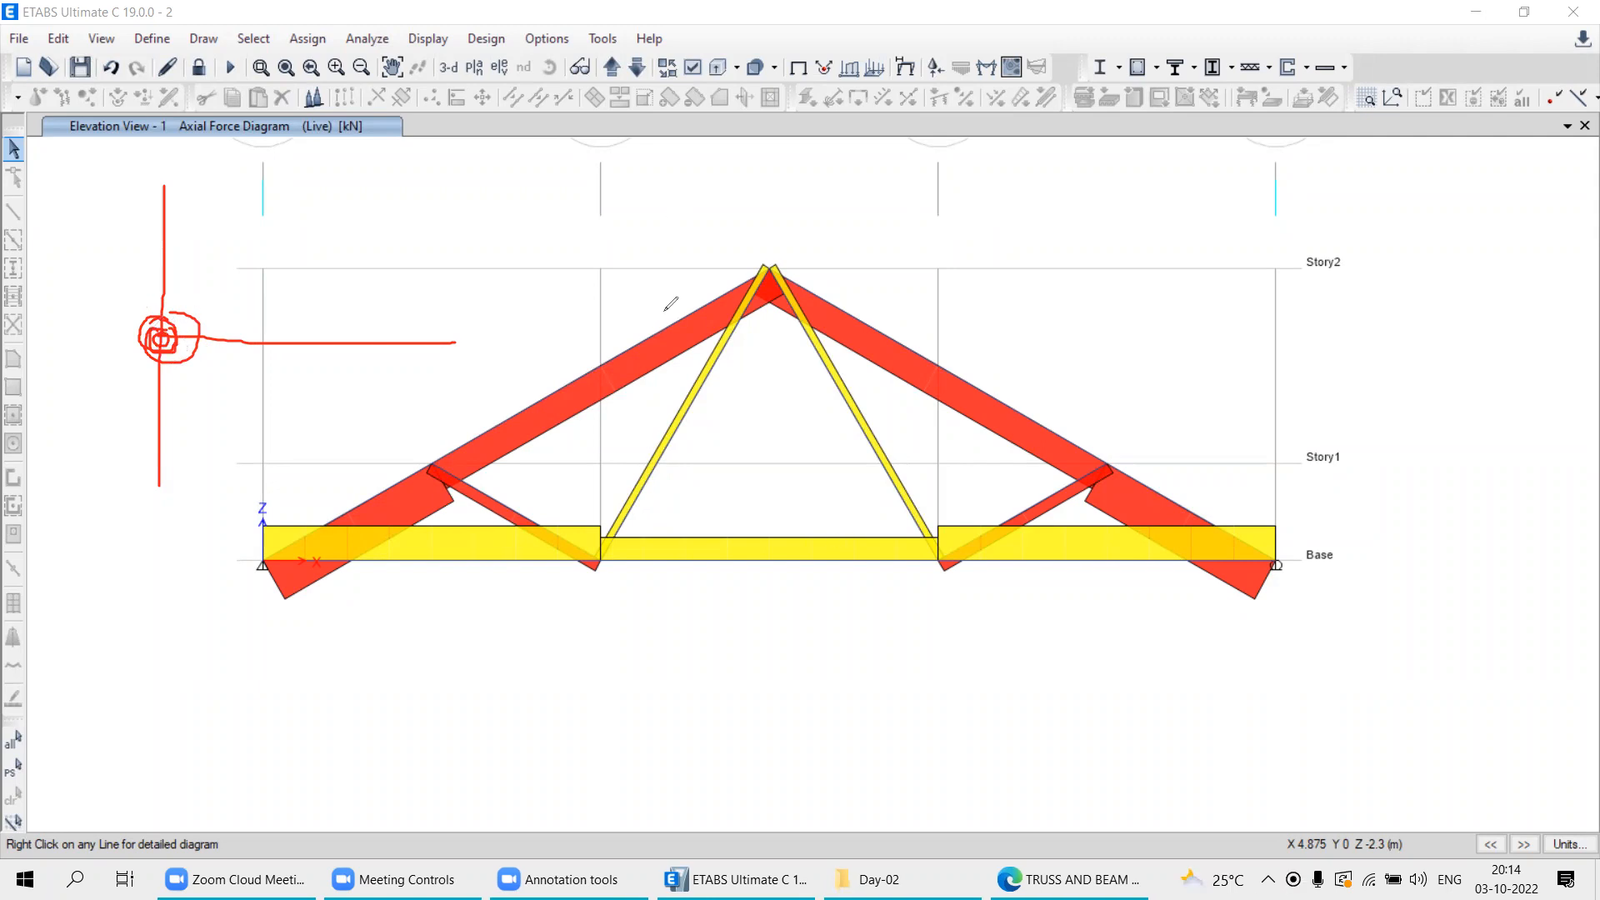
pyautogui.click(526, 714)
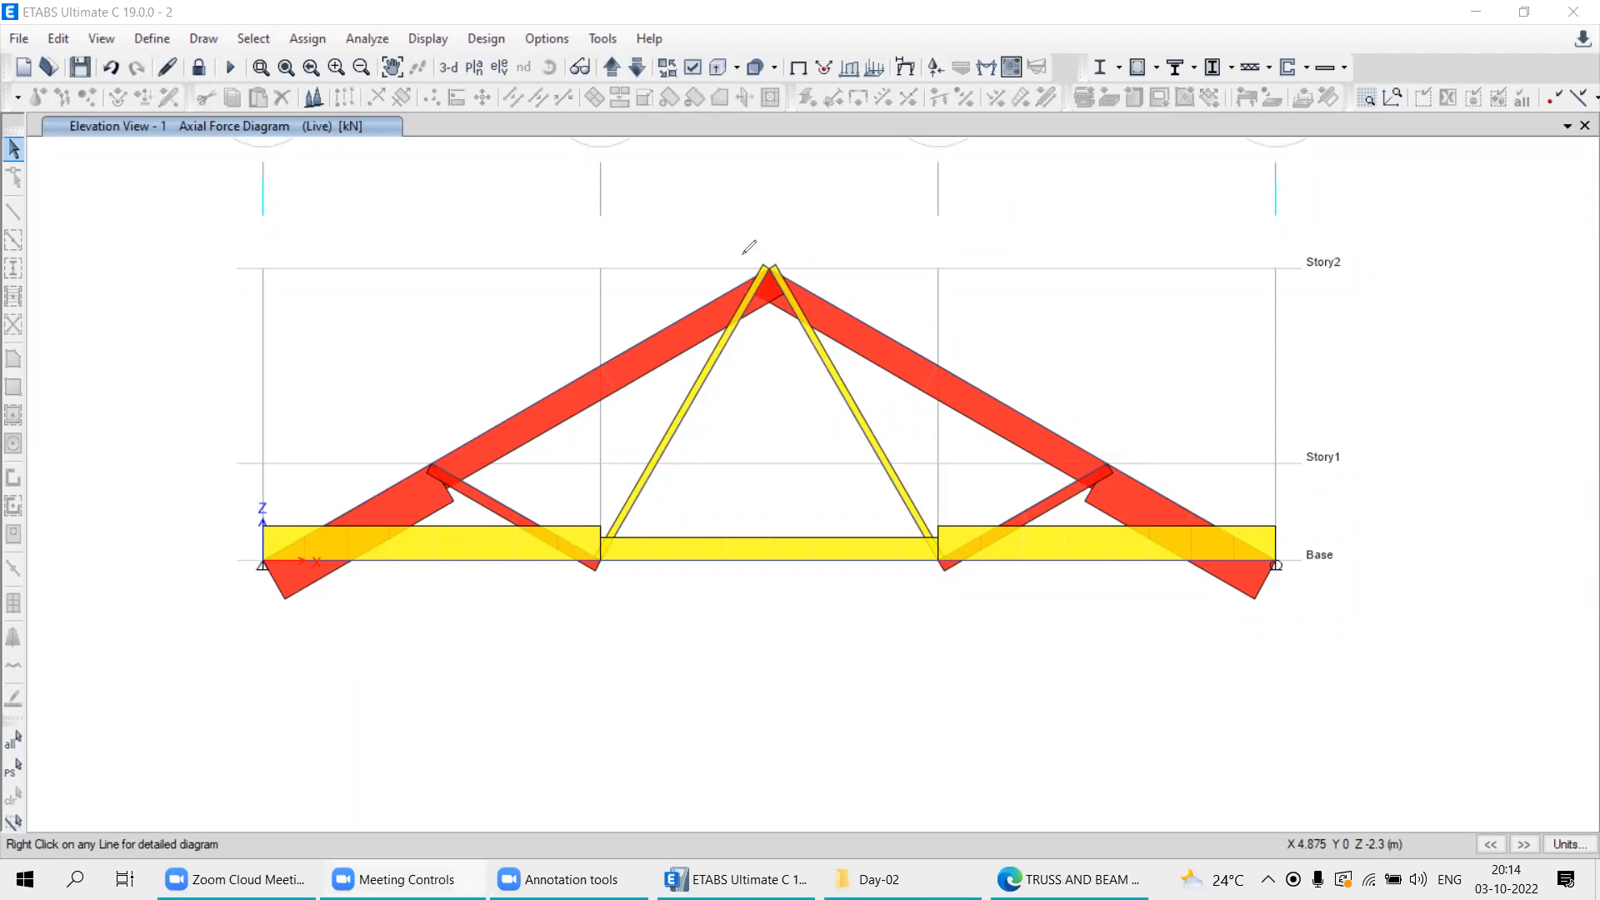
# Compare the PDF's truss figure and member force table with the axial force diagram in ETABS.
pyautogui.hotkey('alt', 'Tab')
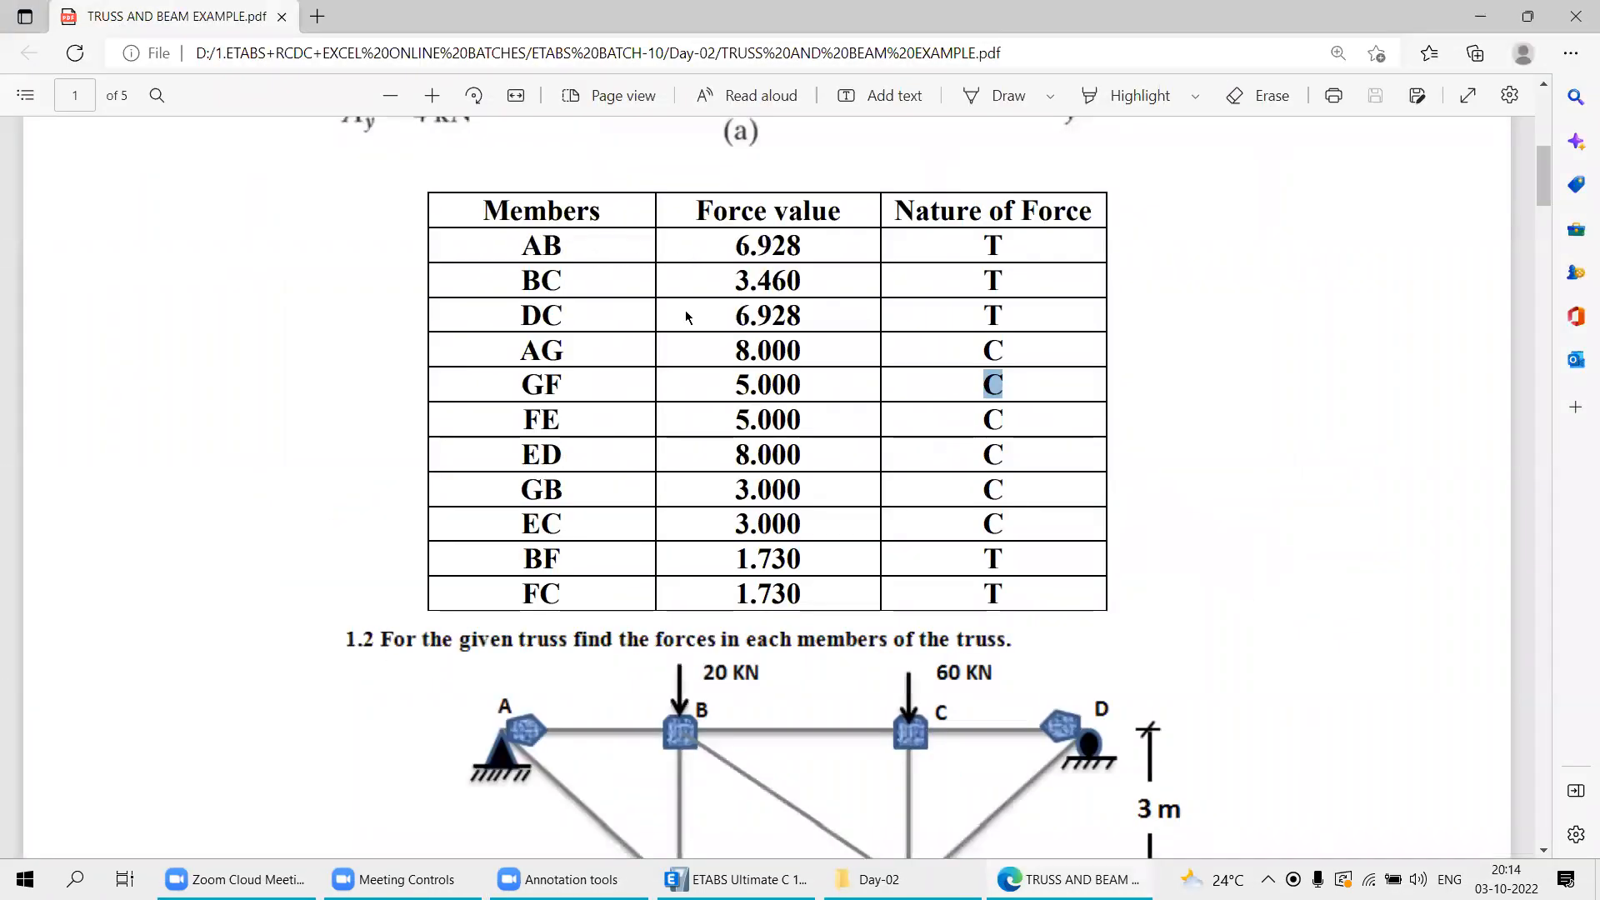
pyautogui.scroll(3, 721, 330)
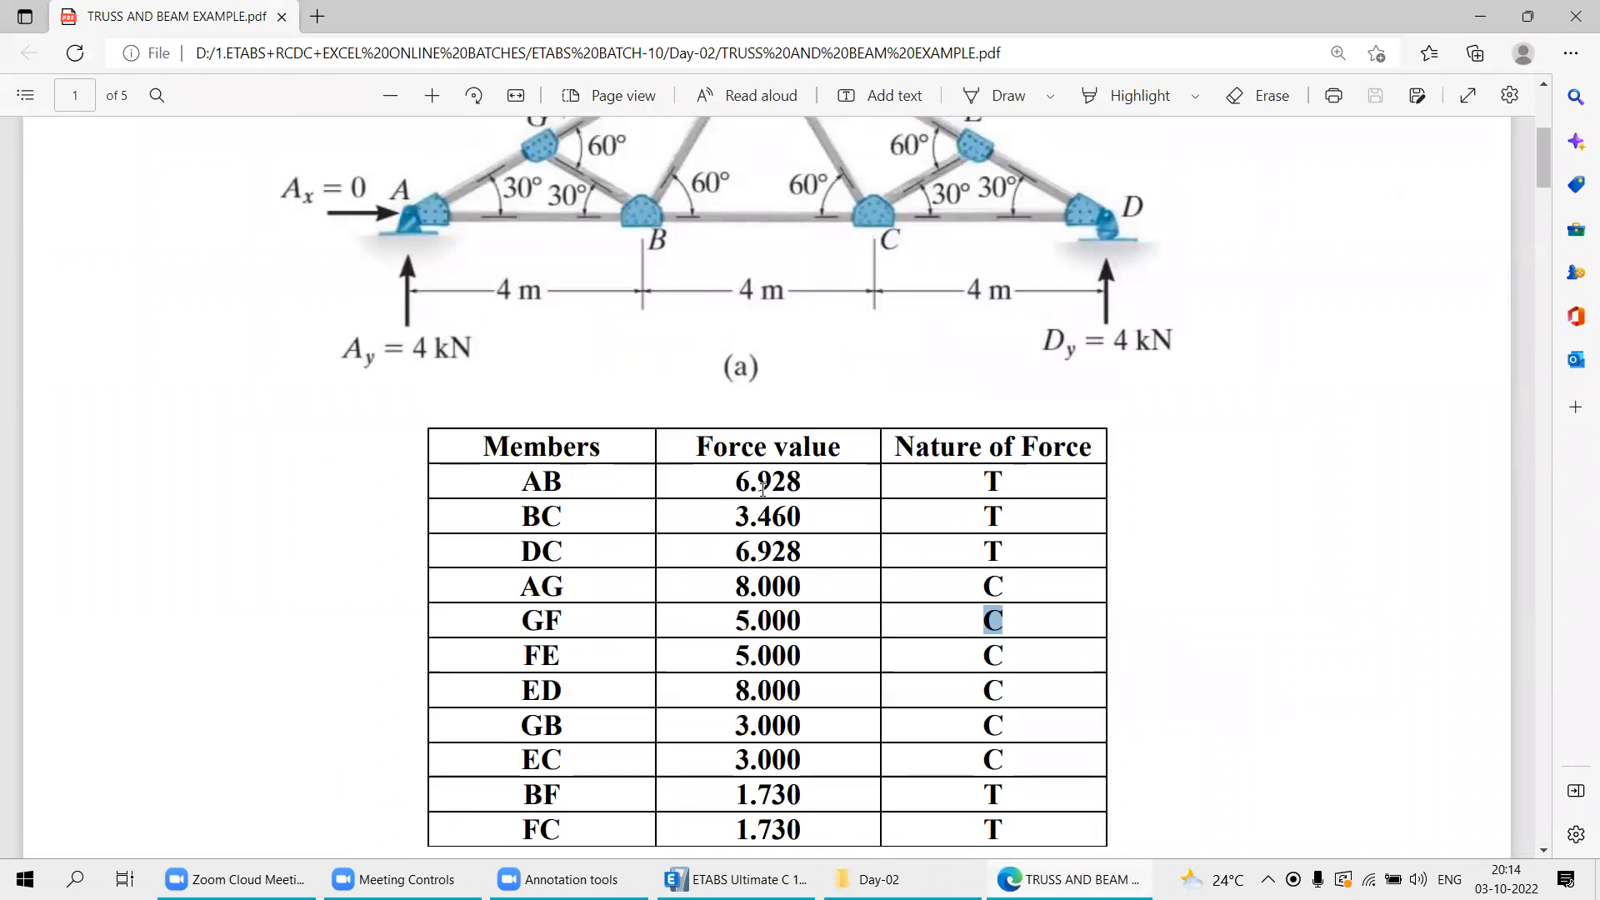
pyautogui.scroll(3, 536, 208)
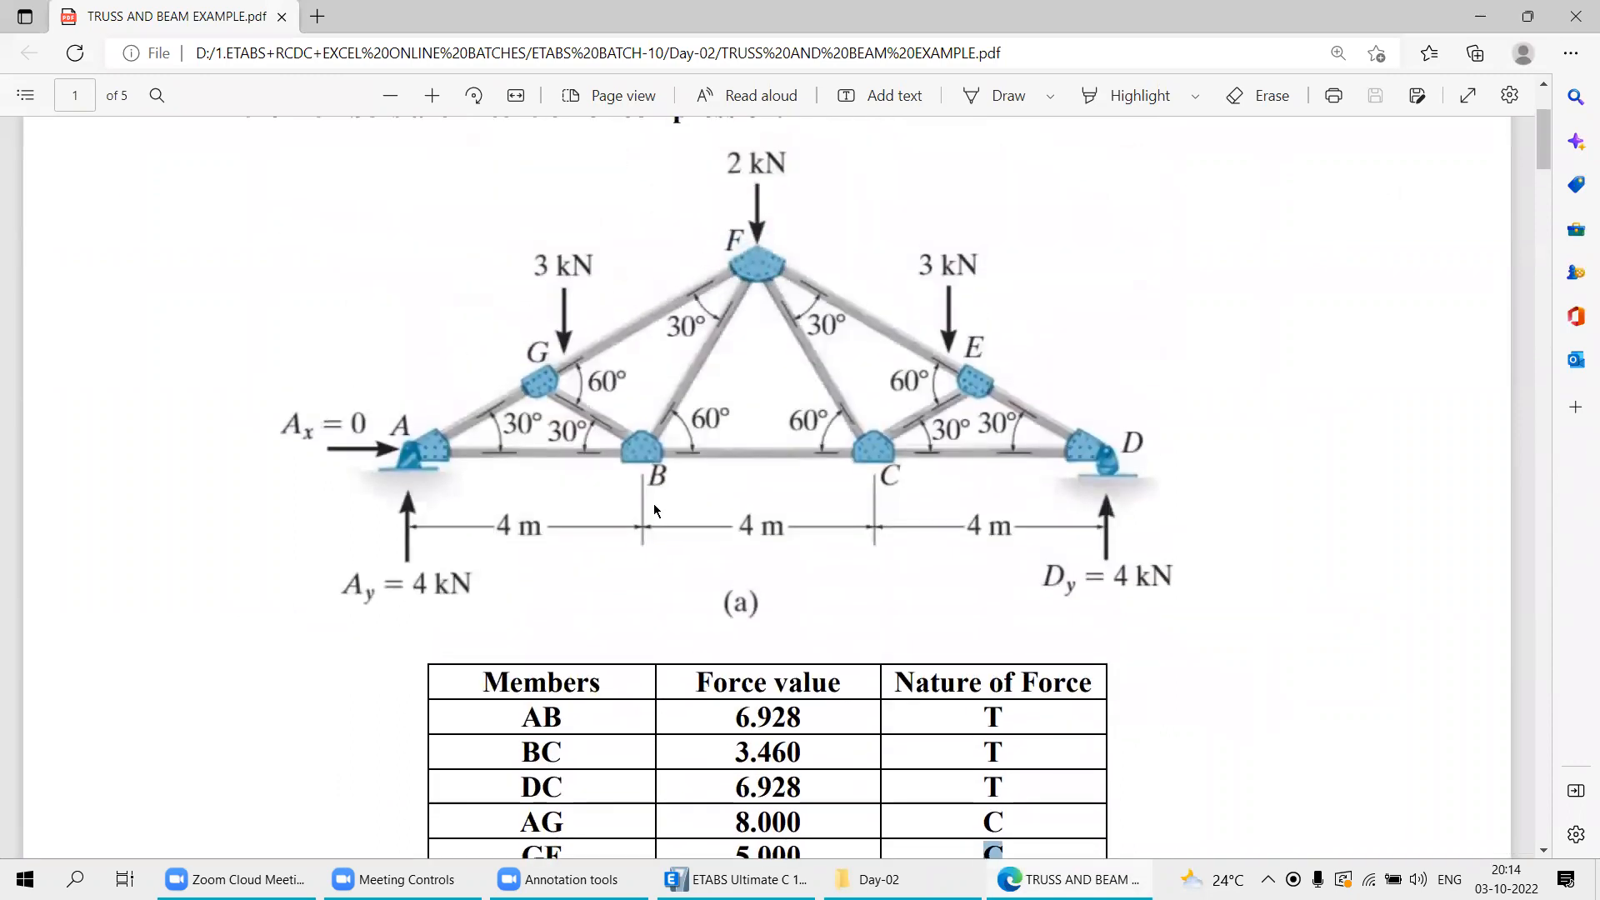
pyautogui.hotkey('alt', 'Tab')
pyautogui.moveTo(419, 560)
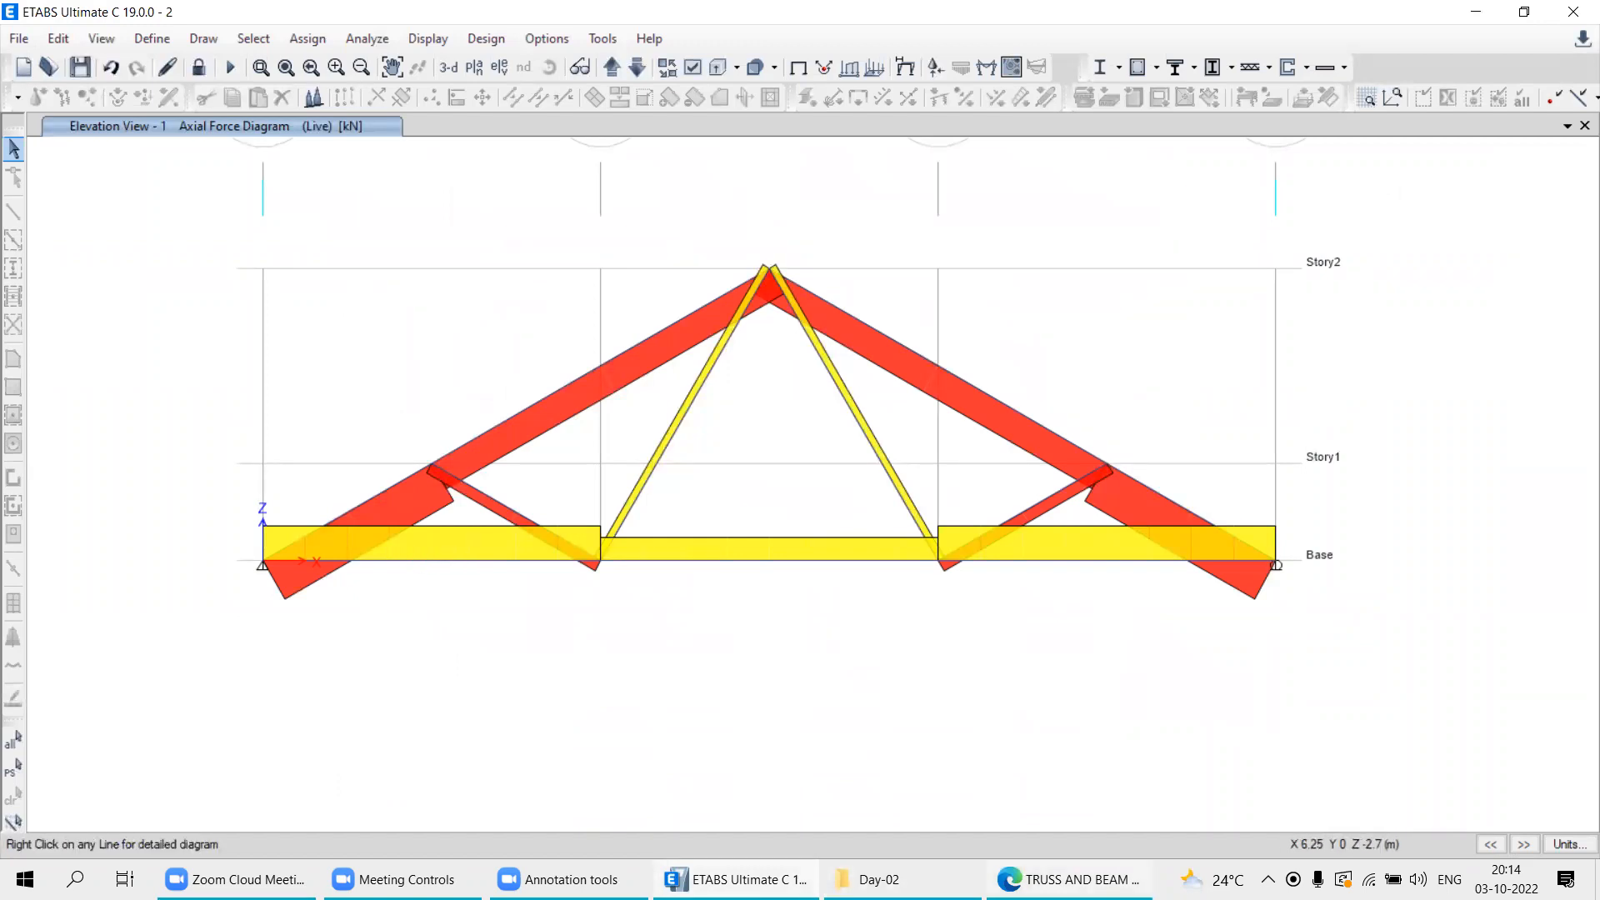
pyautogui.click(1075, 880)
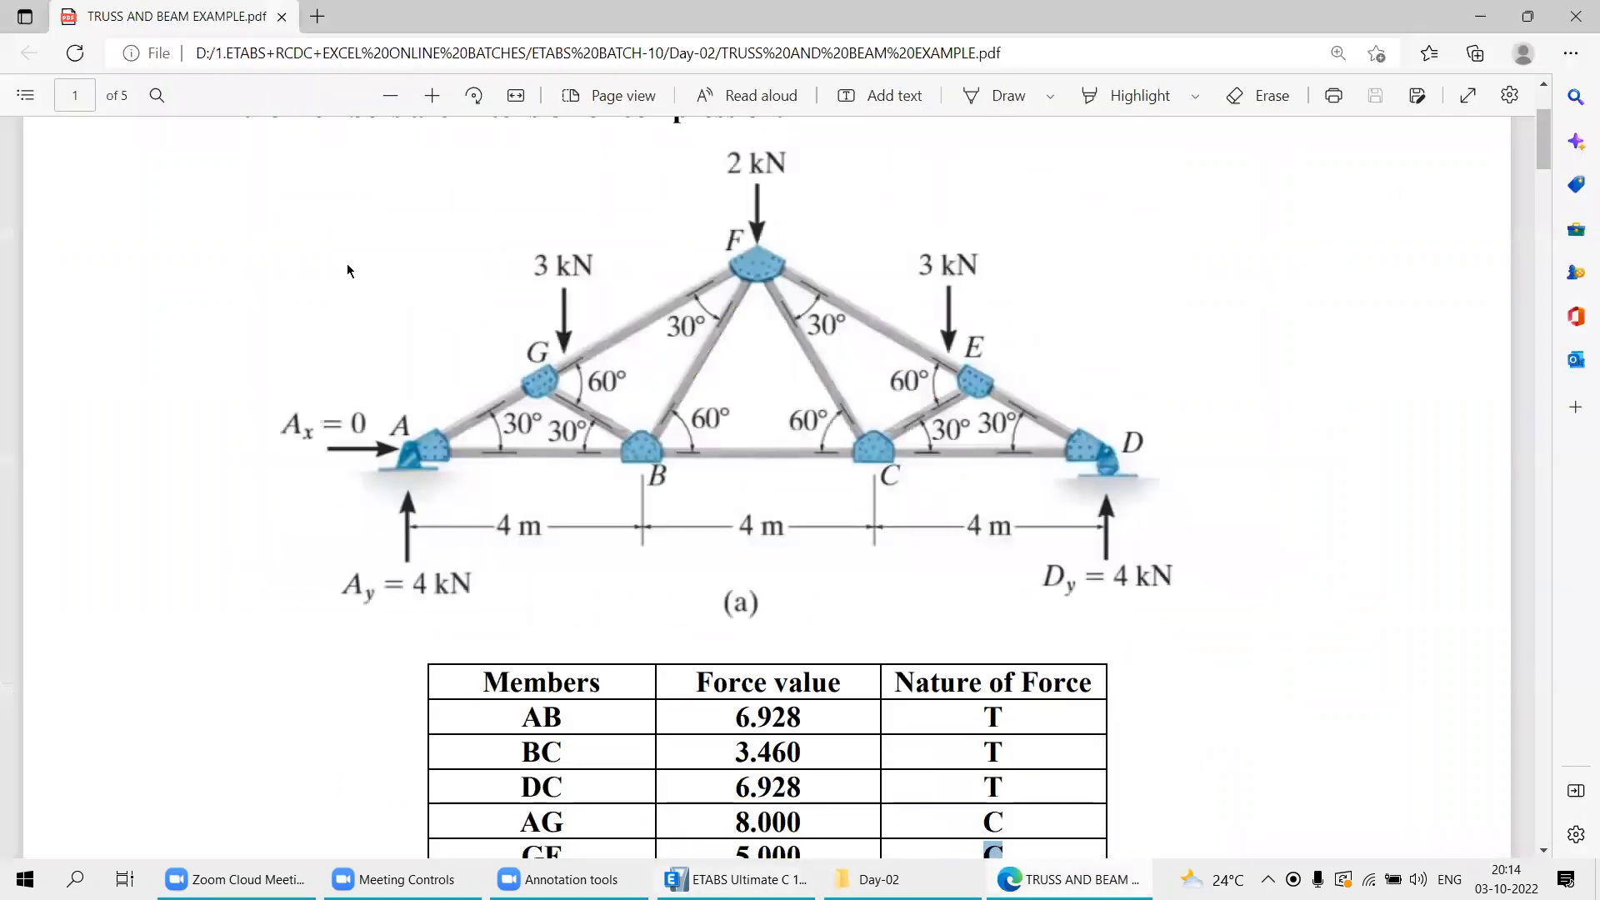
pyautogui.scroll(-3, 543, 612)
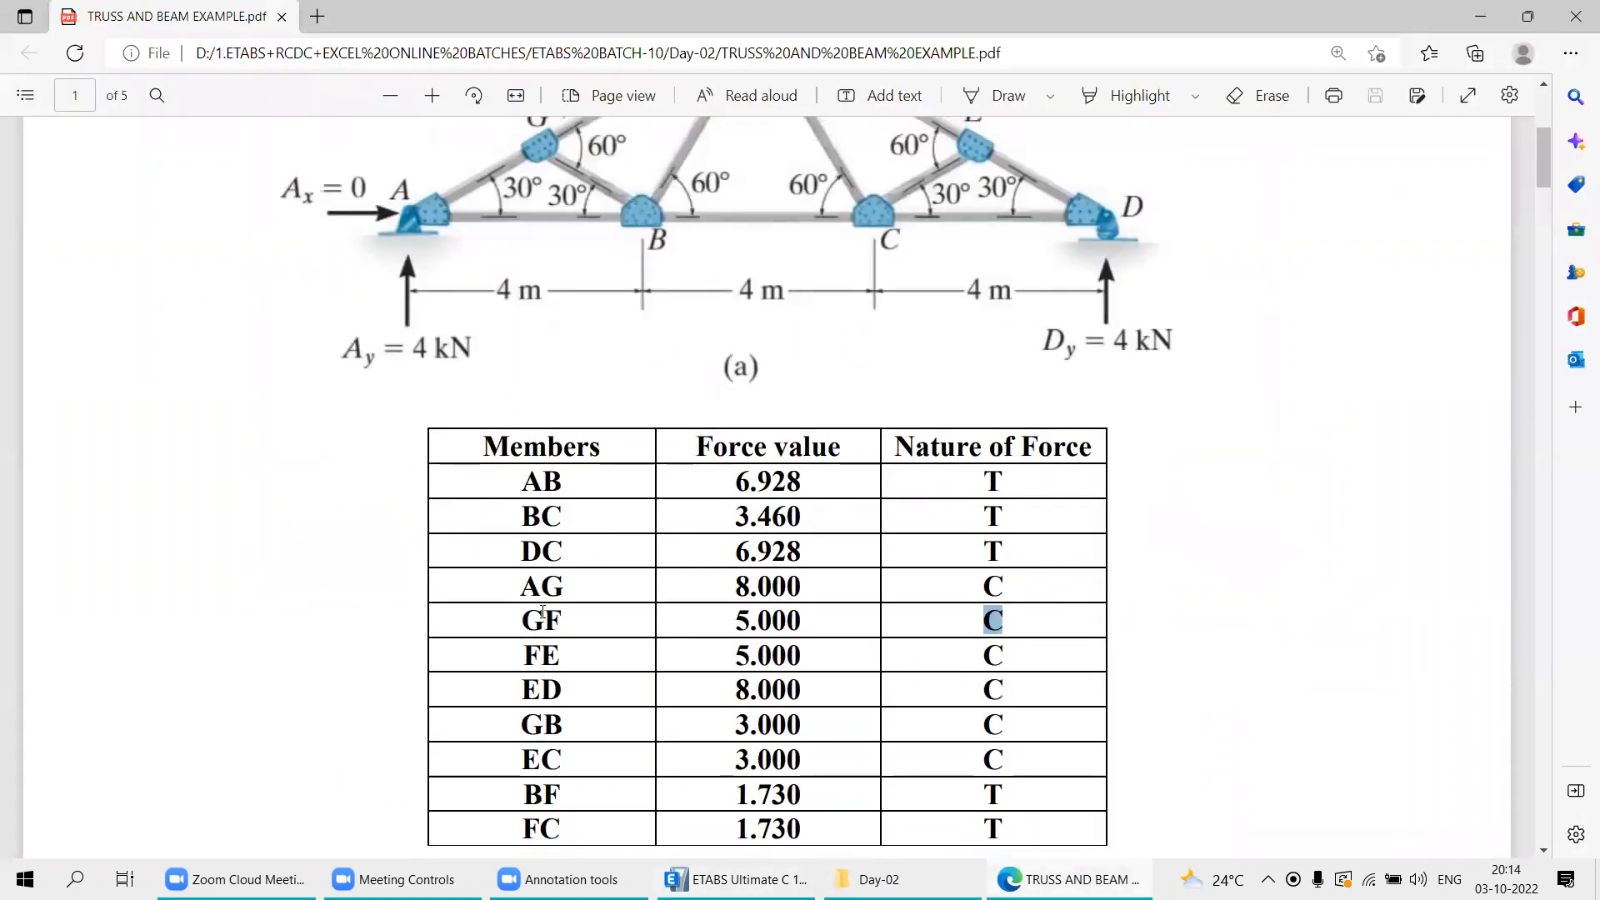
pyautogui.click(742, 880)
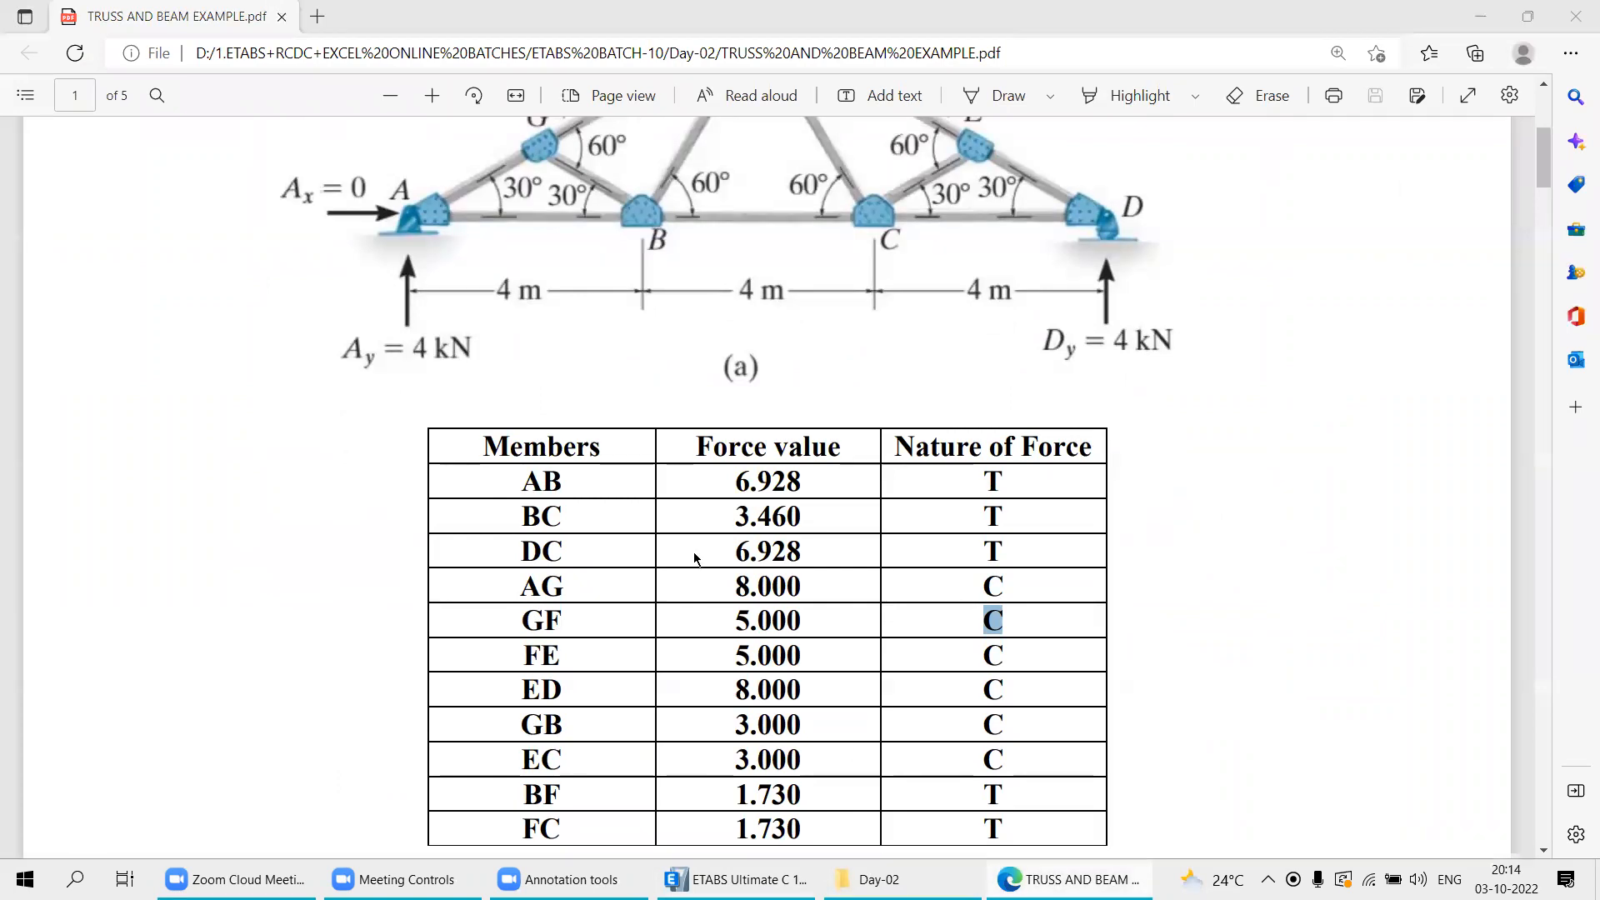
pyautogui.moveTo(375, 497)
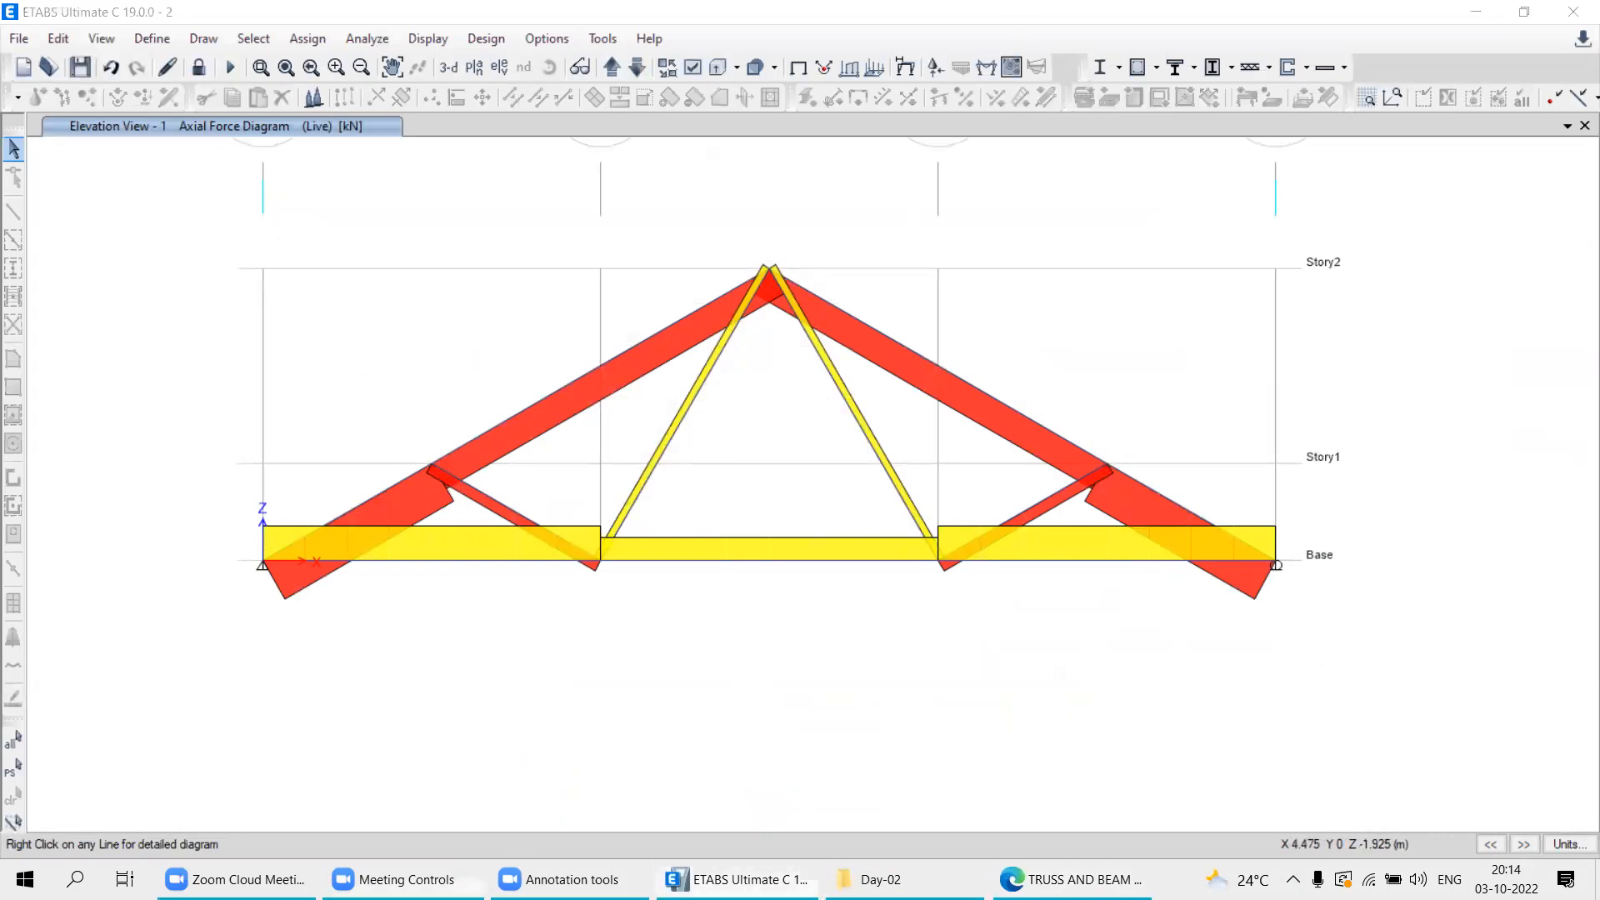
# Annotate the diagram with a circled beam-column joint, a rotation arrow and a downward load arrow.
pyautogui.click(907, 880)
pyautogui.click(625, 879)
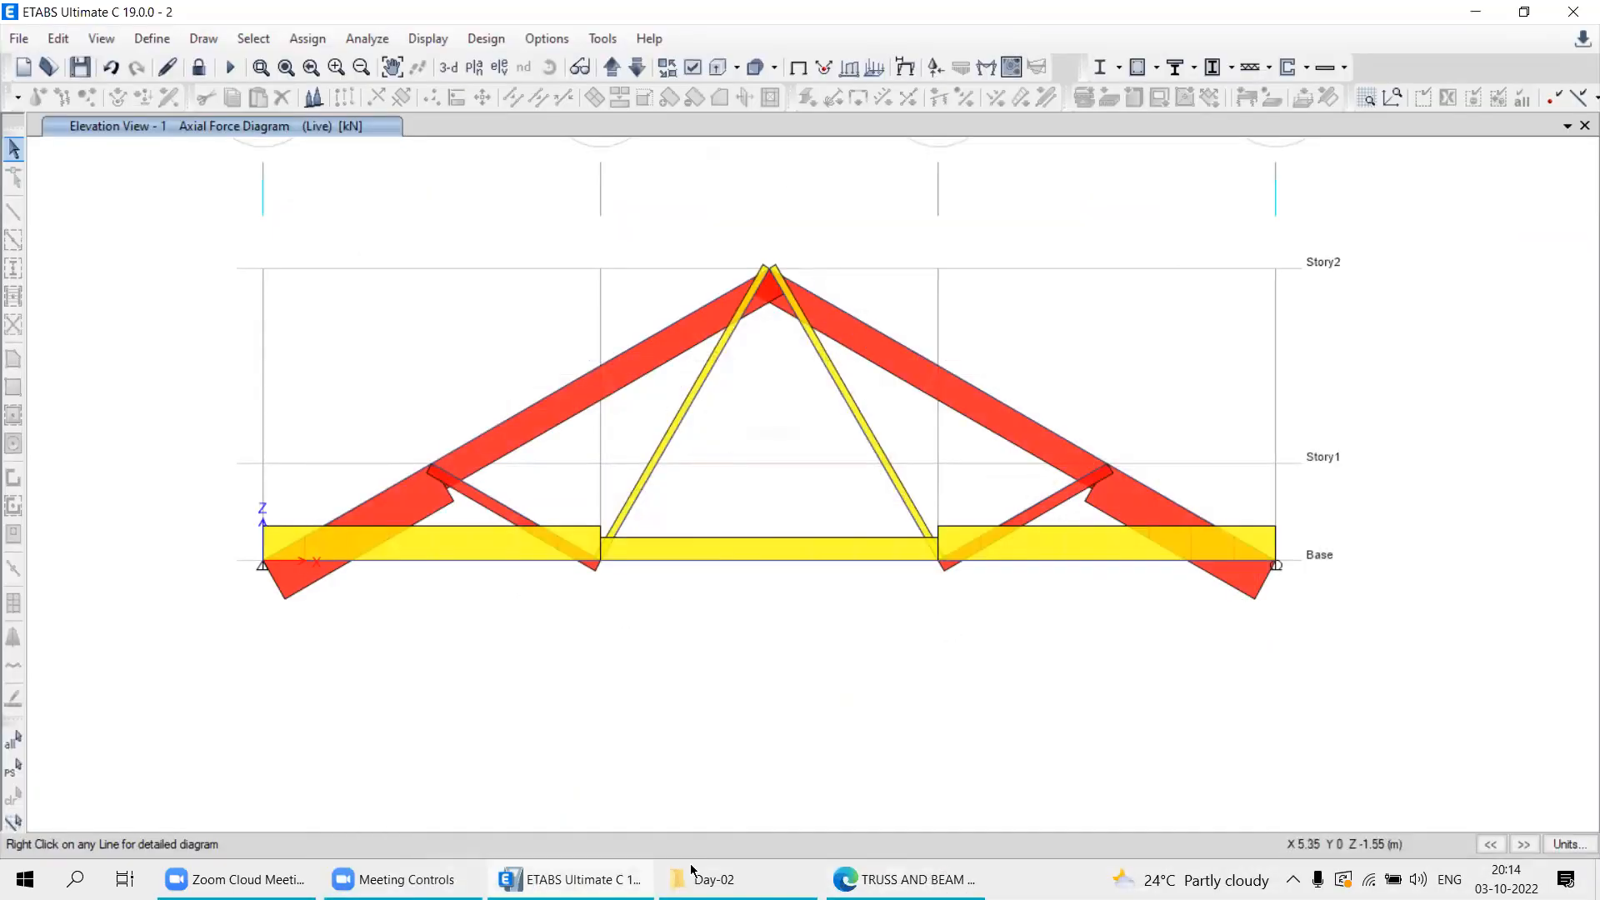
pyautogui.moveTo(137, 236); pyautogui.dragTo(136, 458)
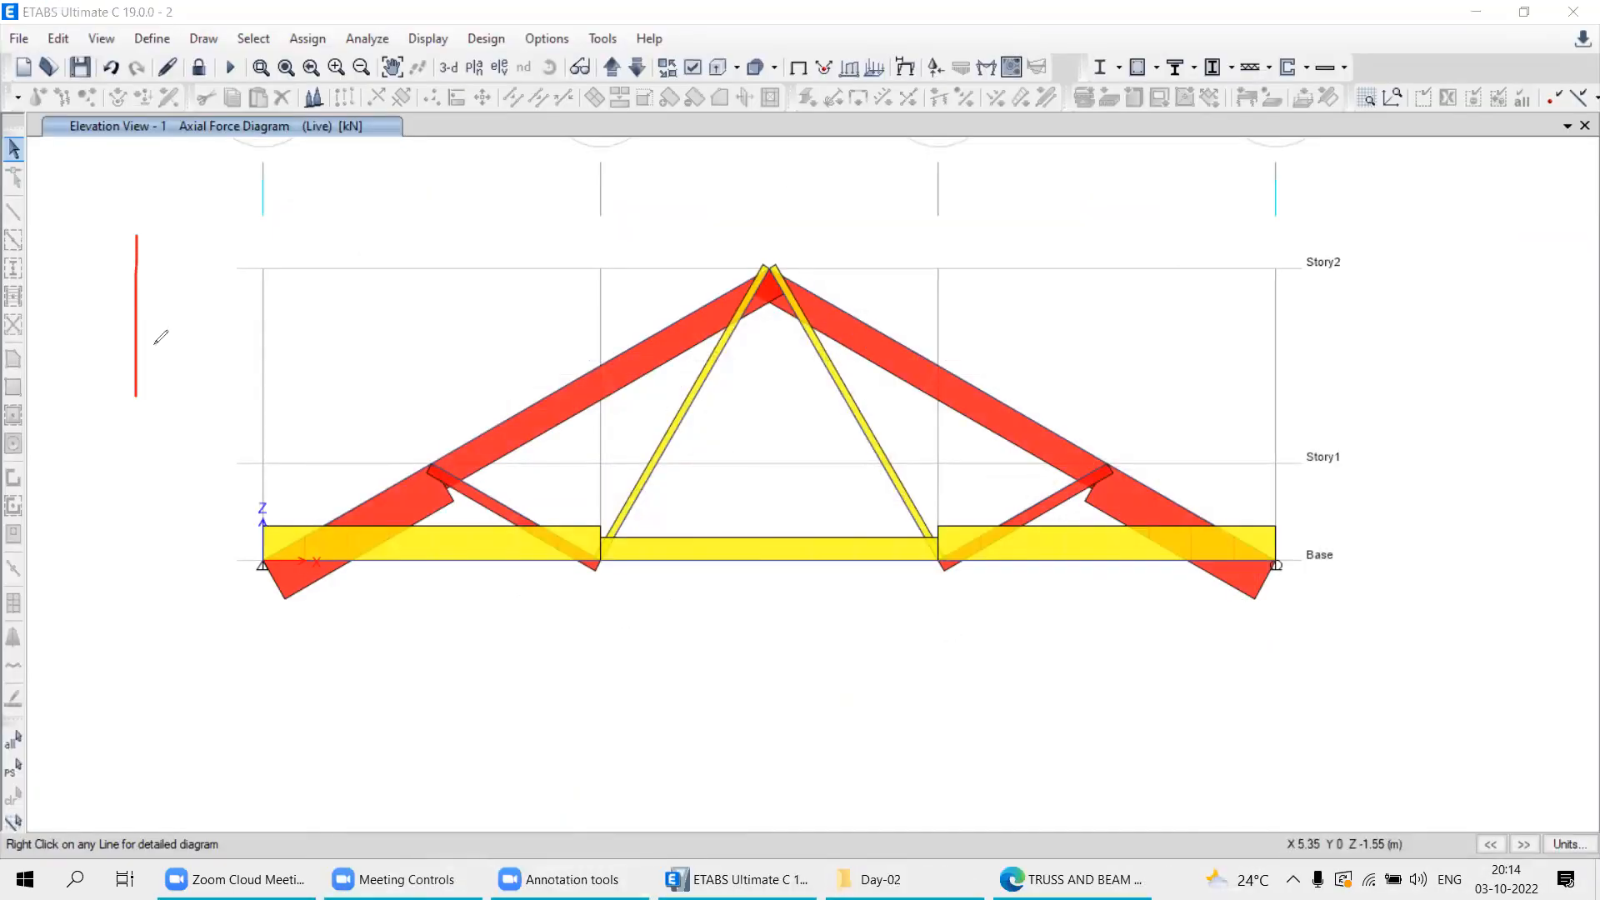
pyautogui.moveTo(140, 342); pyautogui.dragTo(250, 349)
pyautogui.moveTo(150, 321)
pyautogui.mouseDown()
pyautogui.moveTo(117, 334)
pyautogui.moveTo(133, 369)
pyautogui.moveTo(136, 338)
pyautogui.mouseUp()
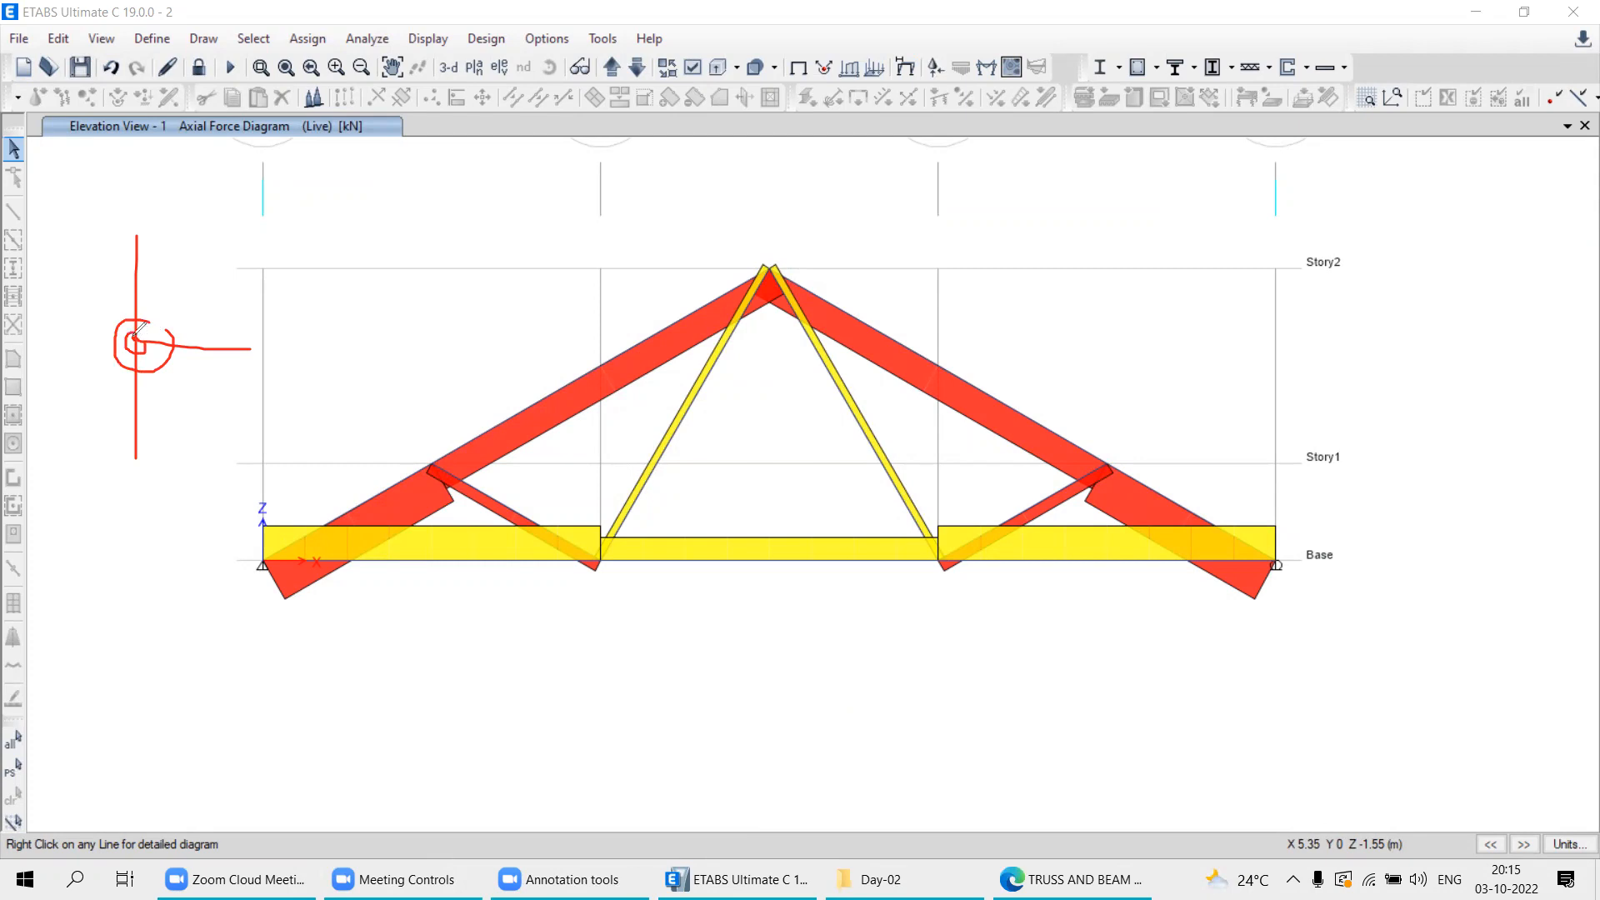
pyautogui.moveTo(96, 277); pyautogui.dragTo(127, 314)
pyautogui.moveTo(235, 160)
pyautogui.mouseDown()
pyautogui.moveTo(236, 212)
pyautogui.moveTo(250, 195)
pyautogui.mouseUp()
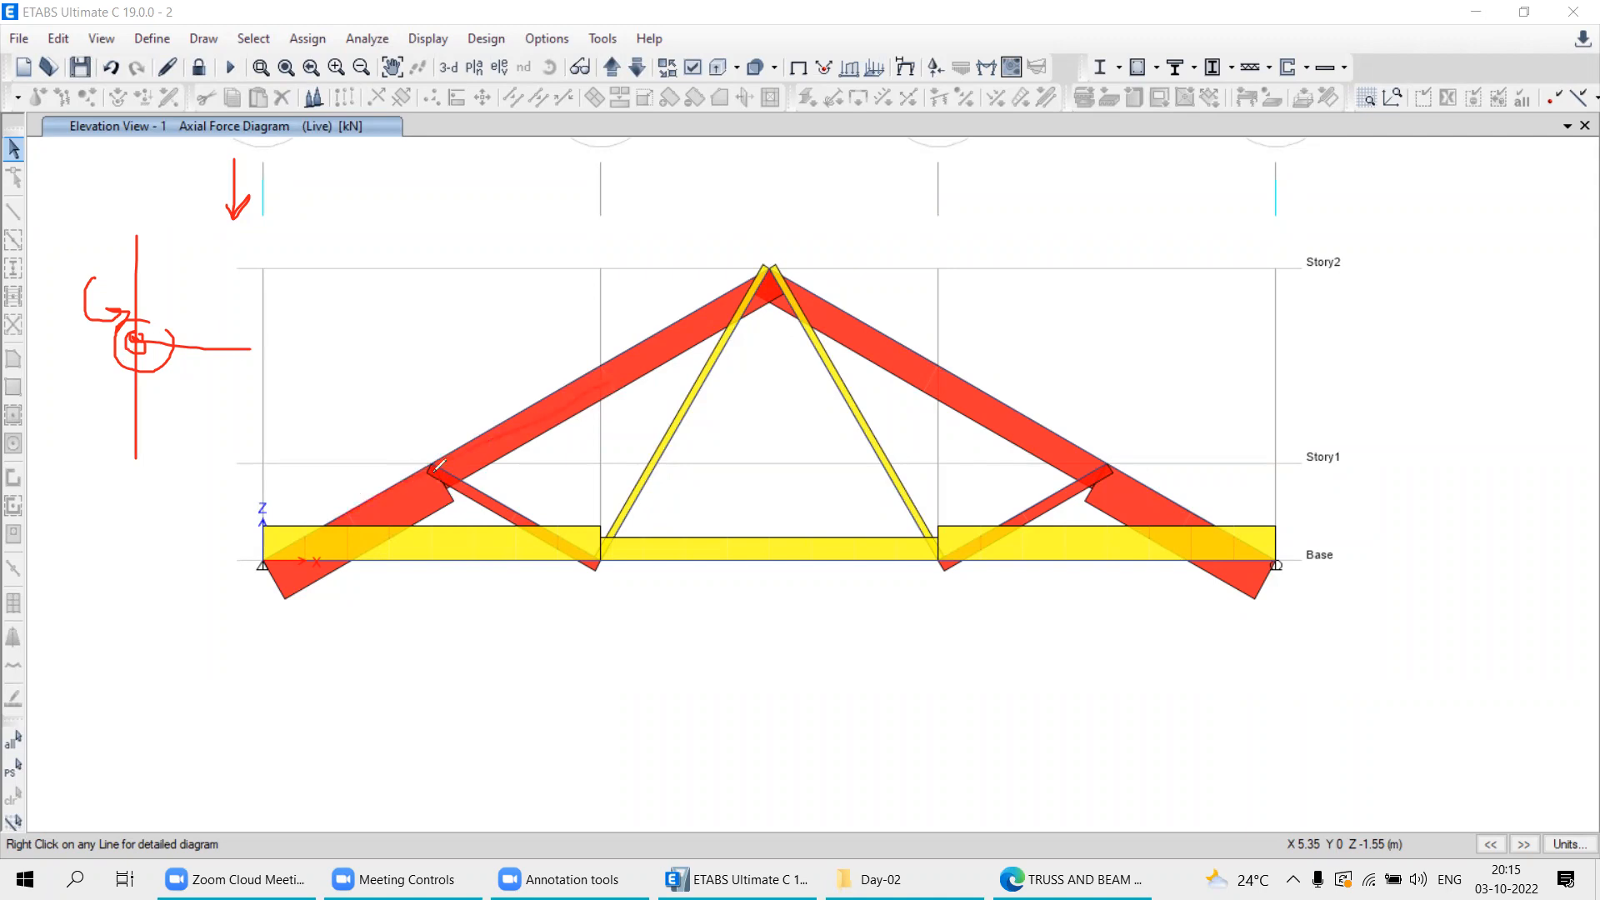
# Circle truss joints G and E on the axial force diagram and add an arrow pointing at joint G.
pyautogui.moveTo(429, 445)
pyautogui.mouseDown()
pyautogui.moveTo(462, 498)
pyautogui.moveTo(449, 441)
pyautogui.mouseUp()
pyautogui.moveTo(413, 390); pyautogui.dragTo(427, 437)
pyautogui.moveTo(518, 314); pyautogui.dragTo(530, 332)
pyautogui.moveTo(1118, 444)
pyautogui.mouseDown()
pyautogui.moveTo(1090, 441)
pyautogui.moveTo(1101, 503)
pyautogui.mouseUp()
pyautogui.click(1113, 395)
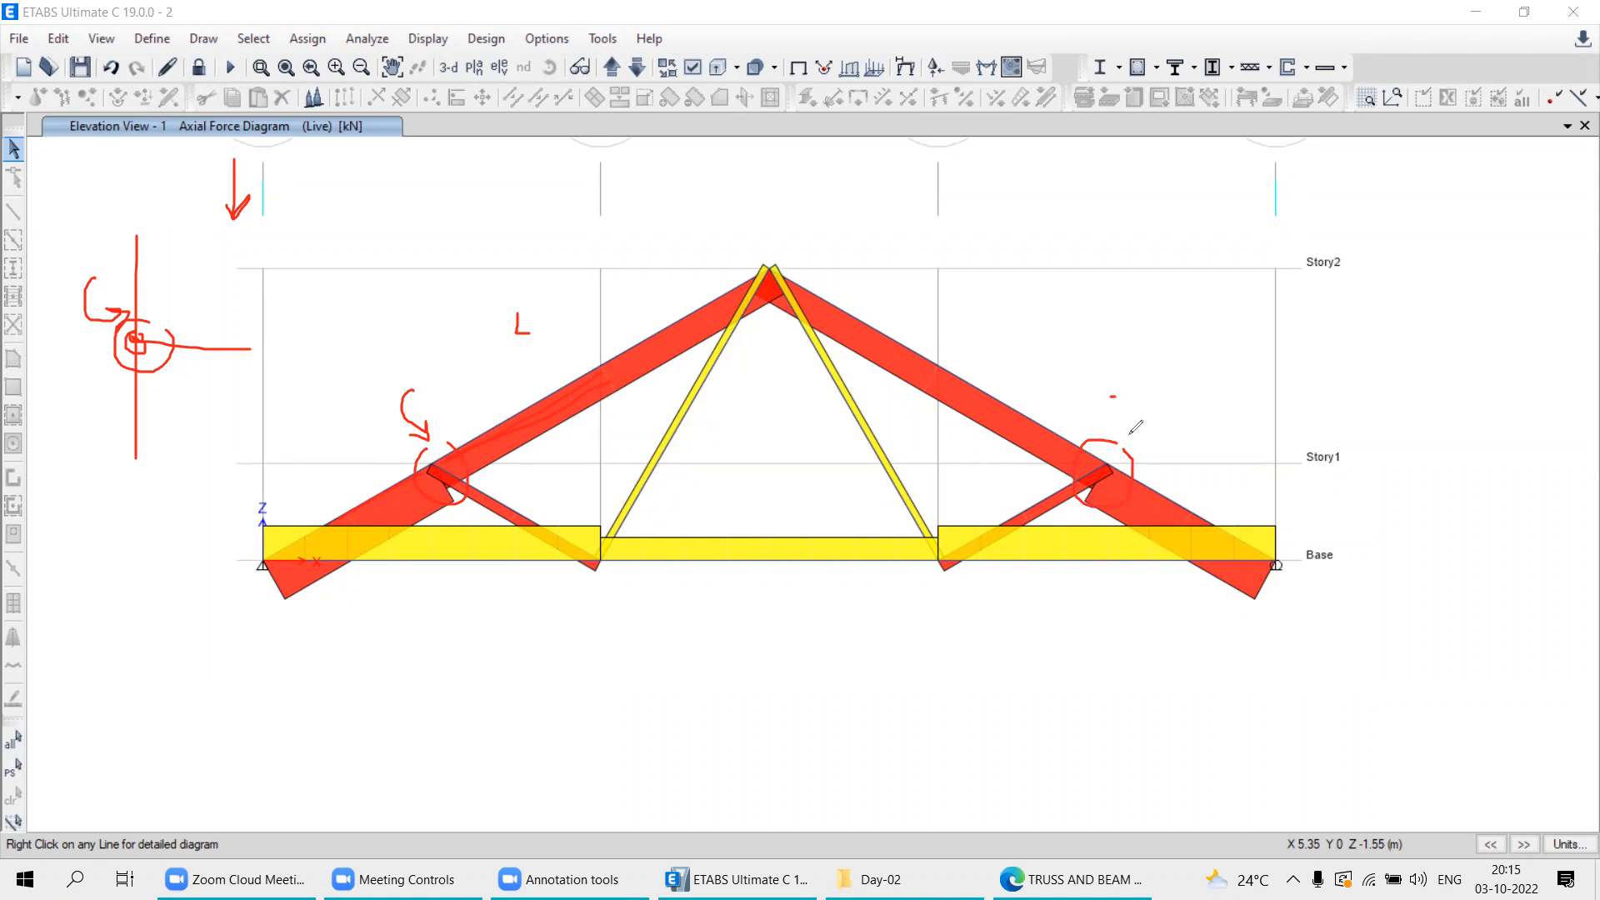
# Mark the downward load and the force paths along the connected members at joint E.
pyautogui.moveTo(1100, 379)
pyautogui.mouseDown()
pyautogui.moveTo(1101, 452)
pyautogui.moveTo(1113, 440)
pyautogui.mouseUp()
pyautogui.moveTo(1119, 451); pyautogui.dragTo(1199, 492)
pyautogui.moveTo(1189, 475); pyautogui.dragTo(1200, 494)
pyautogui.moveTo(1292, 699)
pyautogui.mouseDown()
pyautogui.moveTo(1271, 710)
pyautogui.moveTo(1292, 722)
pyautogui.mouseUp()
pyautogui.moveTo(1296, 678); pyautogui.dragTo(1306, 682)
pyautogui.click(1337, 695)
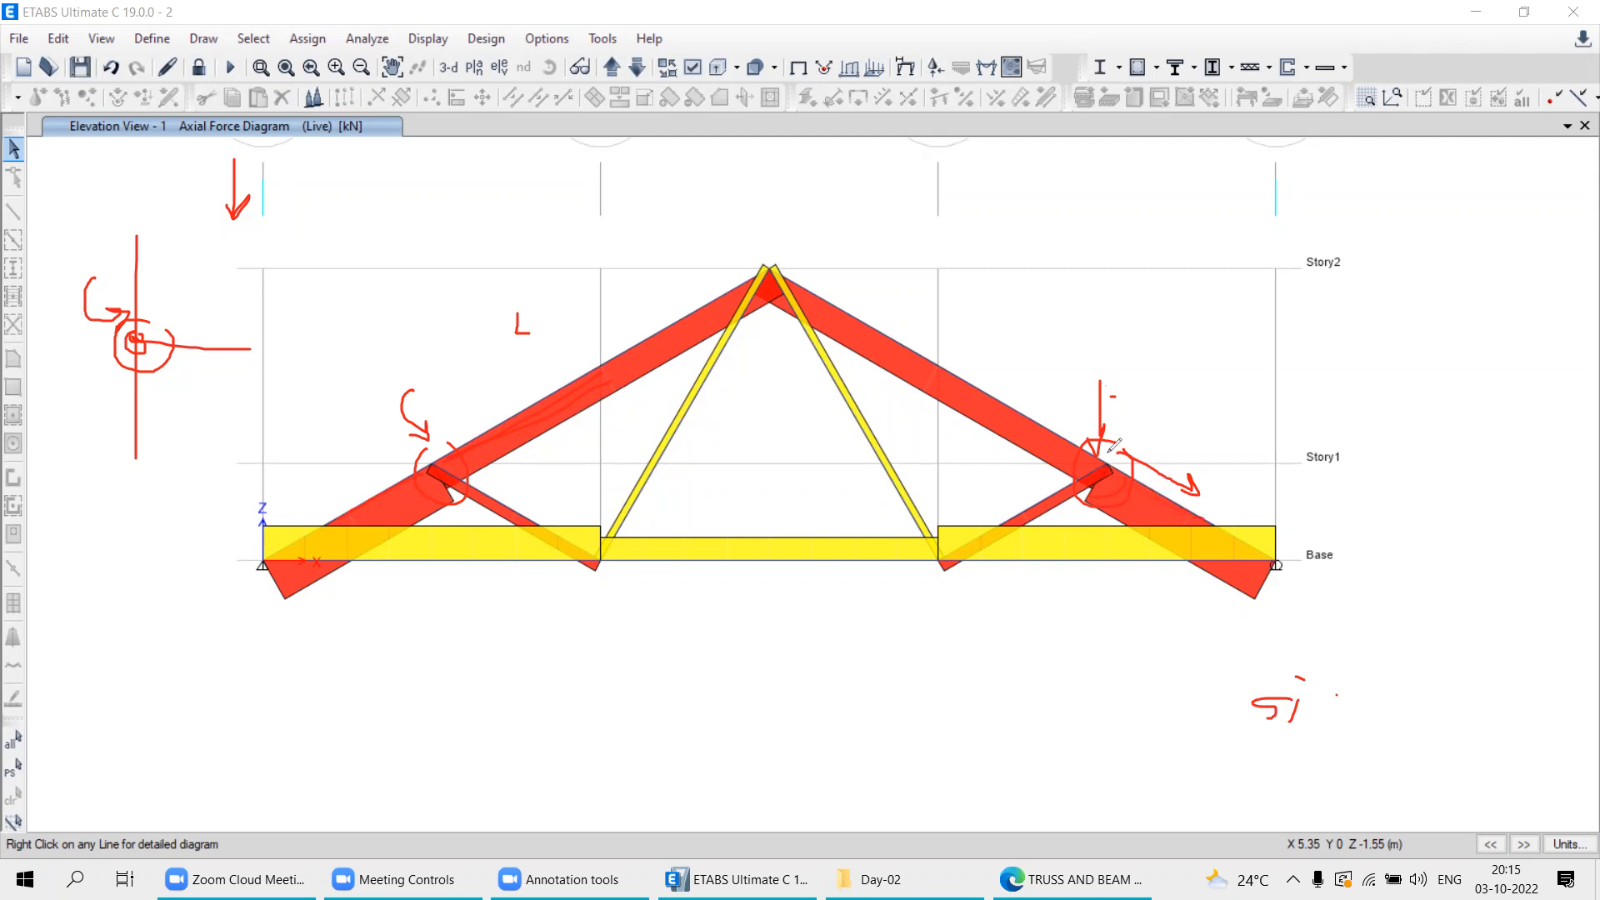
pyautogui.moveTo(1102, 360); pyautogui.dragTo(1099, 441)
pyautogui.moveTo(1197, 521); pyautogui.dragTo(1241, 547)
pyautogui.moveTo(970, 549); pyautogui.dragTo(1083, 463)
# Sketch a second beam-column joint with arrows at its circled connection beside the first sketch.
pyautogui.moveTo(278, 235); pyautogui.dragTo(278, 356)
pyautogui.moveTo(279, 298)
pyautogui.mouseDown()
pyautogui.moveTo(470, 300)
pyautogui.moveTo(257, 293)
pyautogui.moveTo(305, 318)
pyautogui.moveTo(309, 291)
pyautogui.mouseUp()
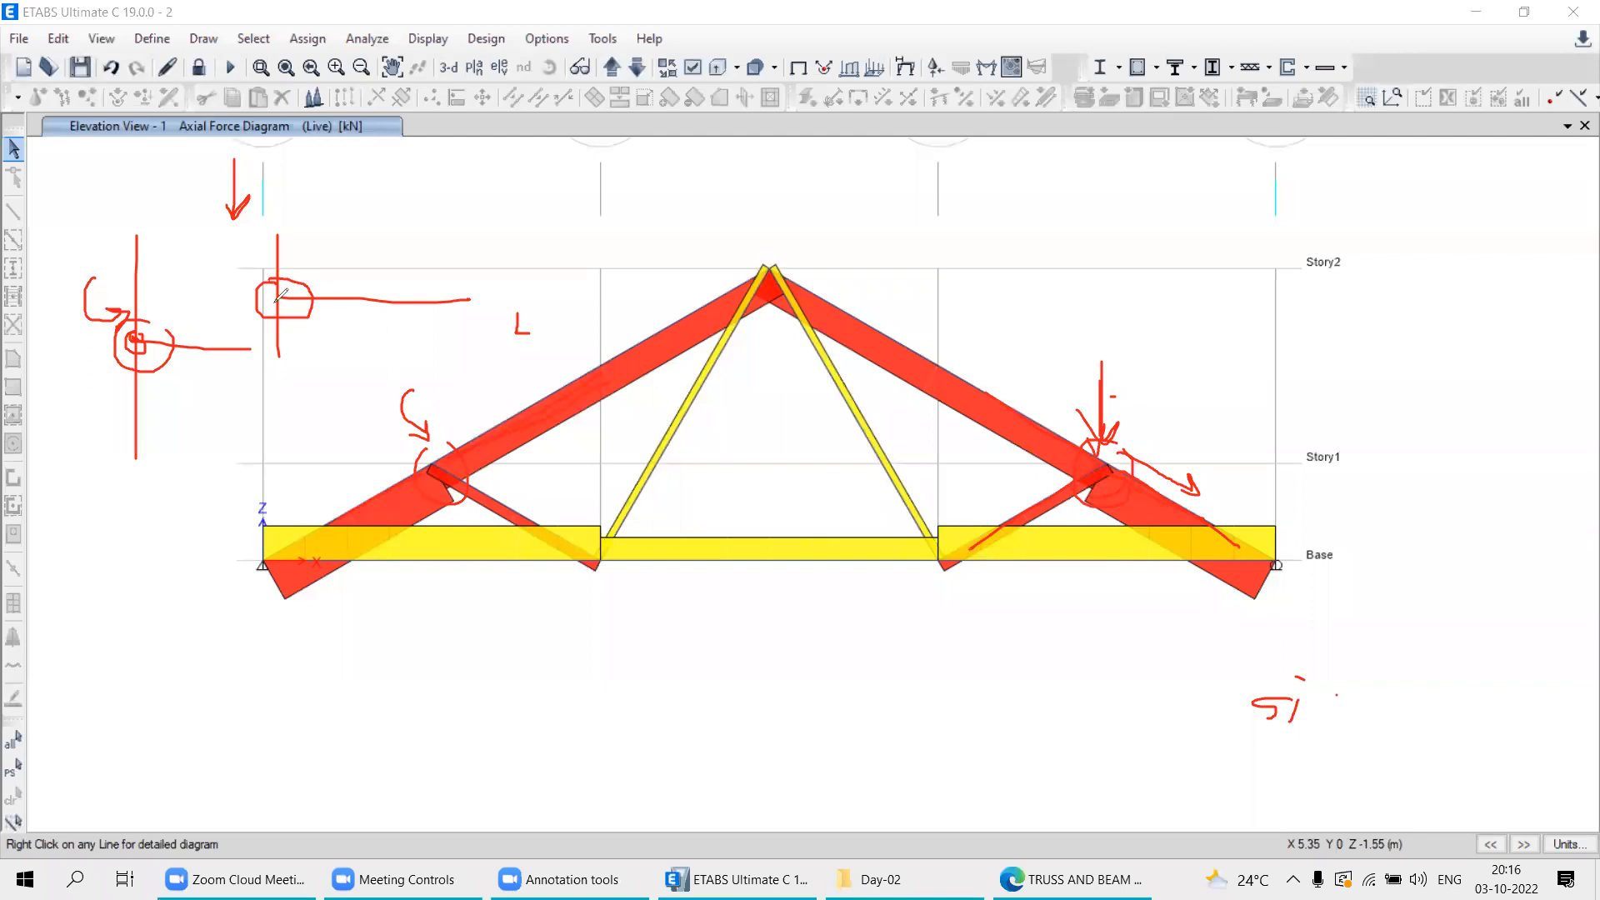
pyautogui.moveTo(214, 283)
pyautogui.mouseDown()
pyautogui.moveTo(264, 309)
pyautogui.moveTo(280, 298)
pyautogui.moveTo(268, 314)
pyautogui.moveTo(267, 269)
pyautogui.moveTo(260, 290)
pyautogui.moveTo(283, 300)
pyautogui.moveTo(265, 305)
pyautogui.mouseUp()
pyautogui.click(672, 168)
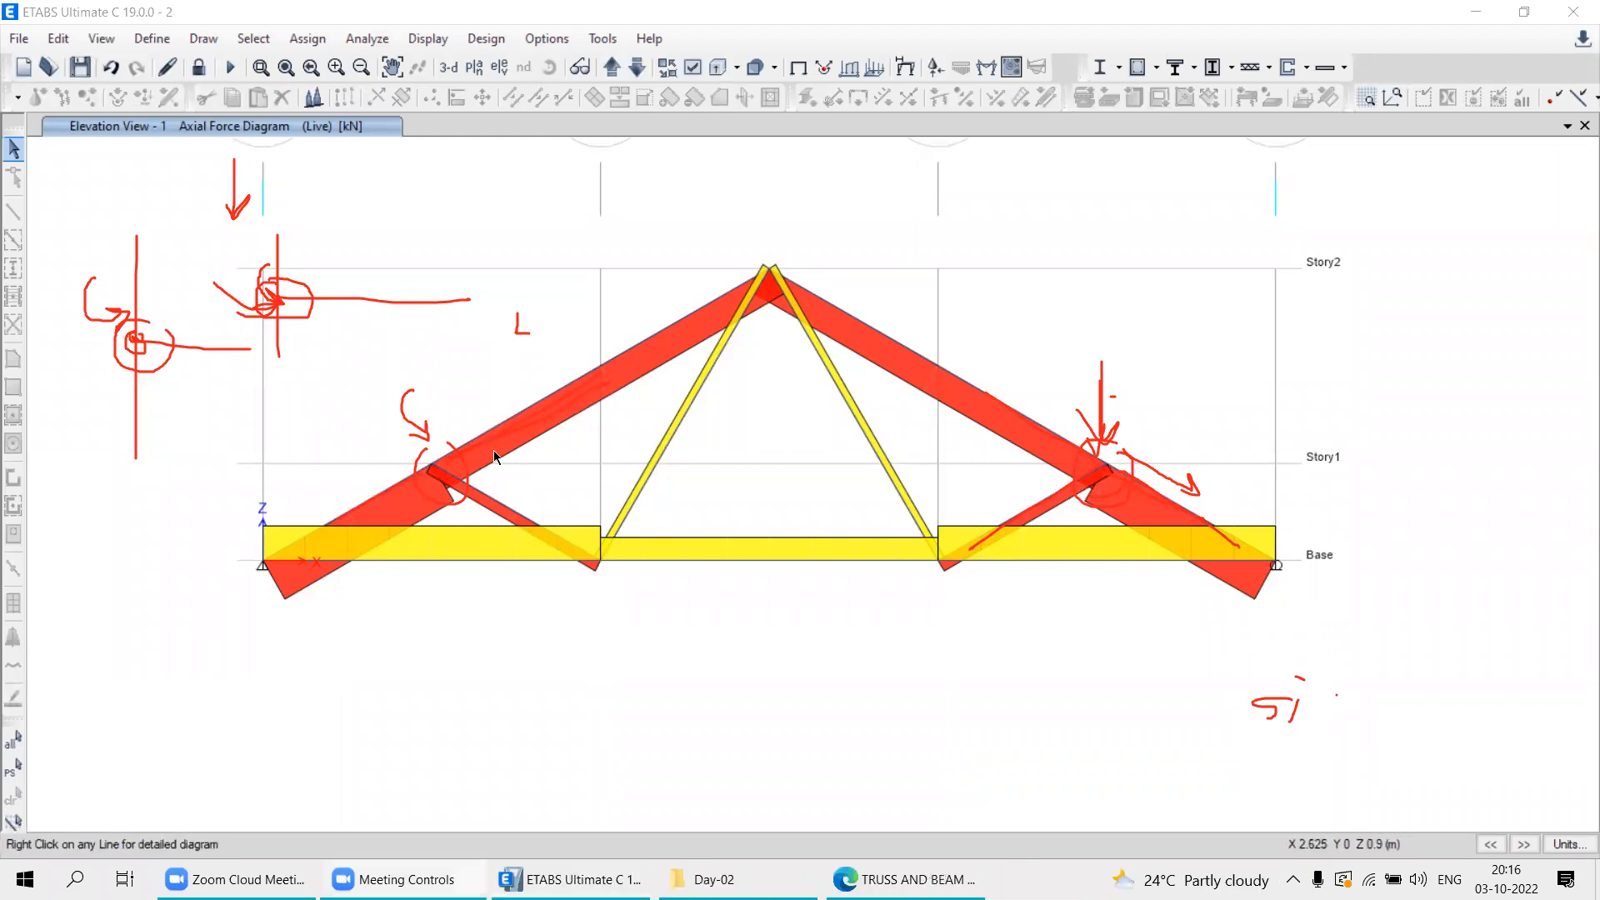
# Check the axial forces of upper rafter members GF and FE at joint G and the apex.
pyautogui.moveTo(713, 527); pyautogui.dragTo(754, 503, button='middle')
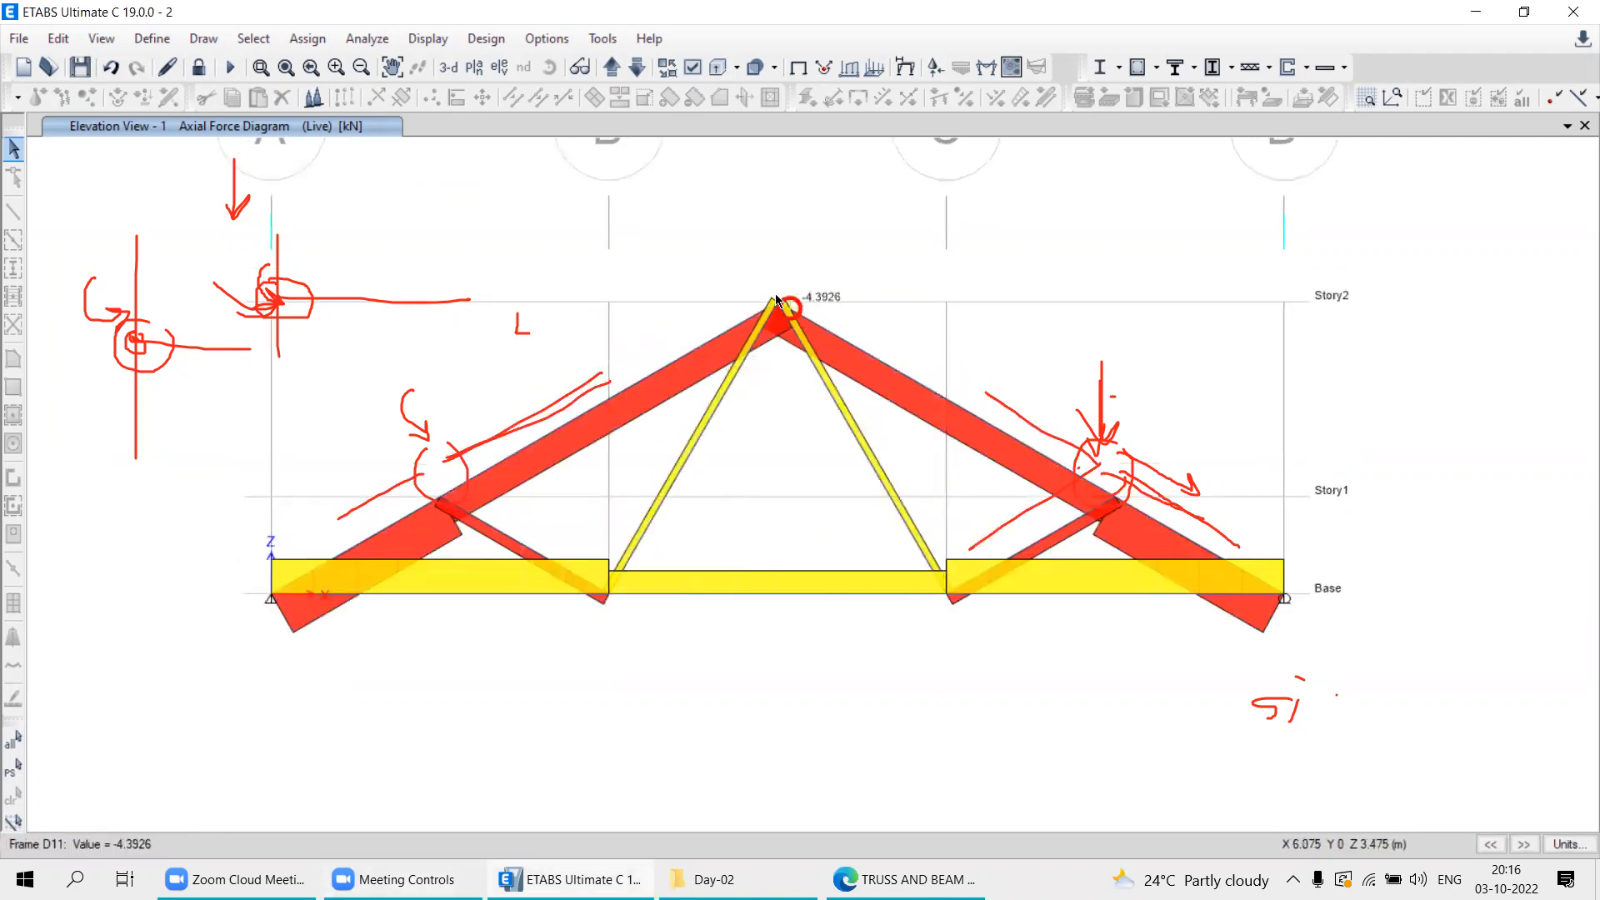
pyautogui.moveTo(447, 494)
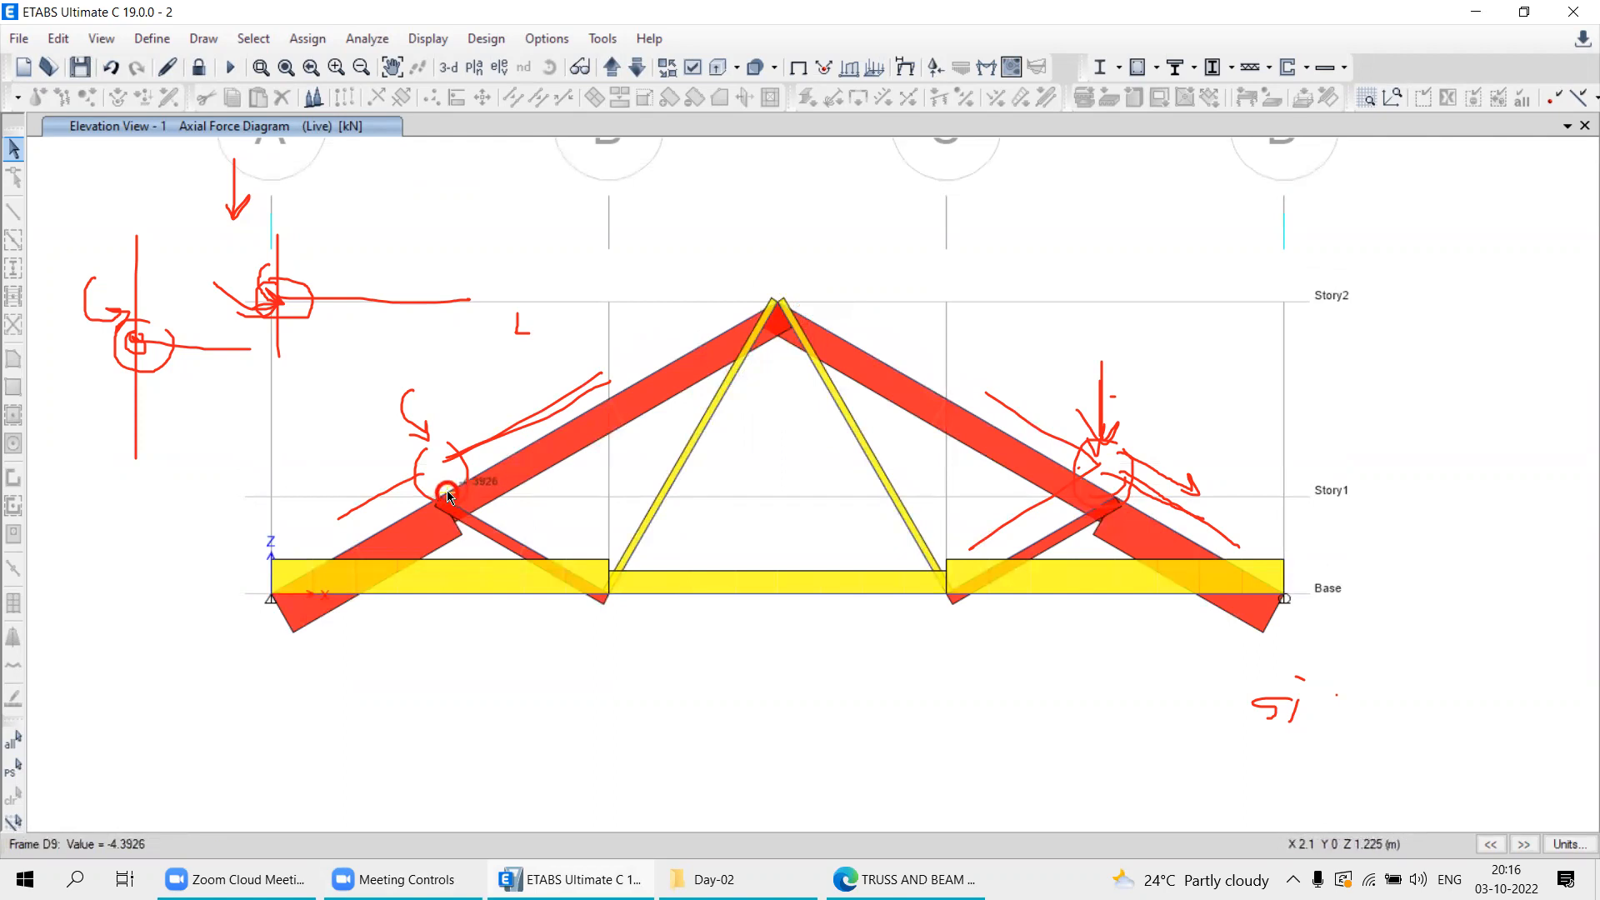
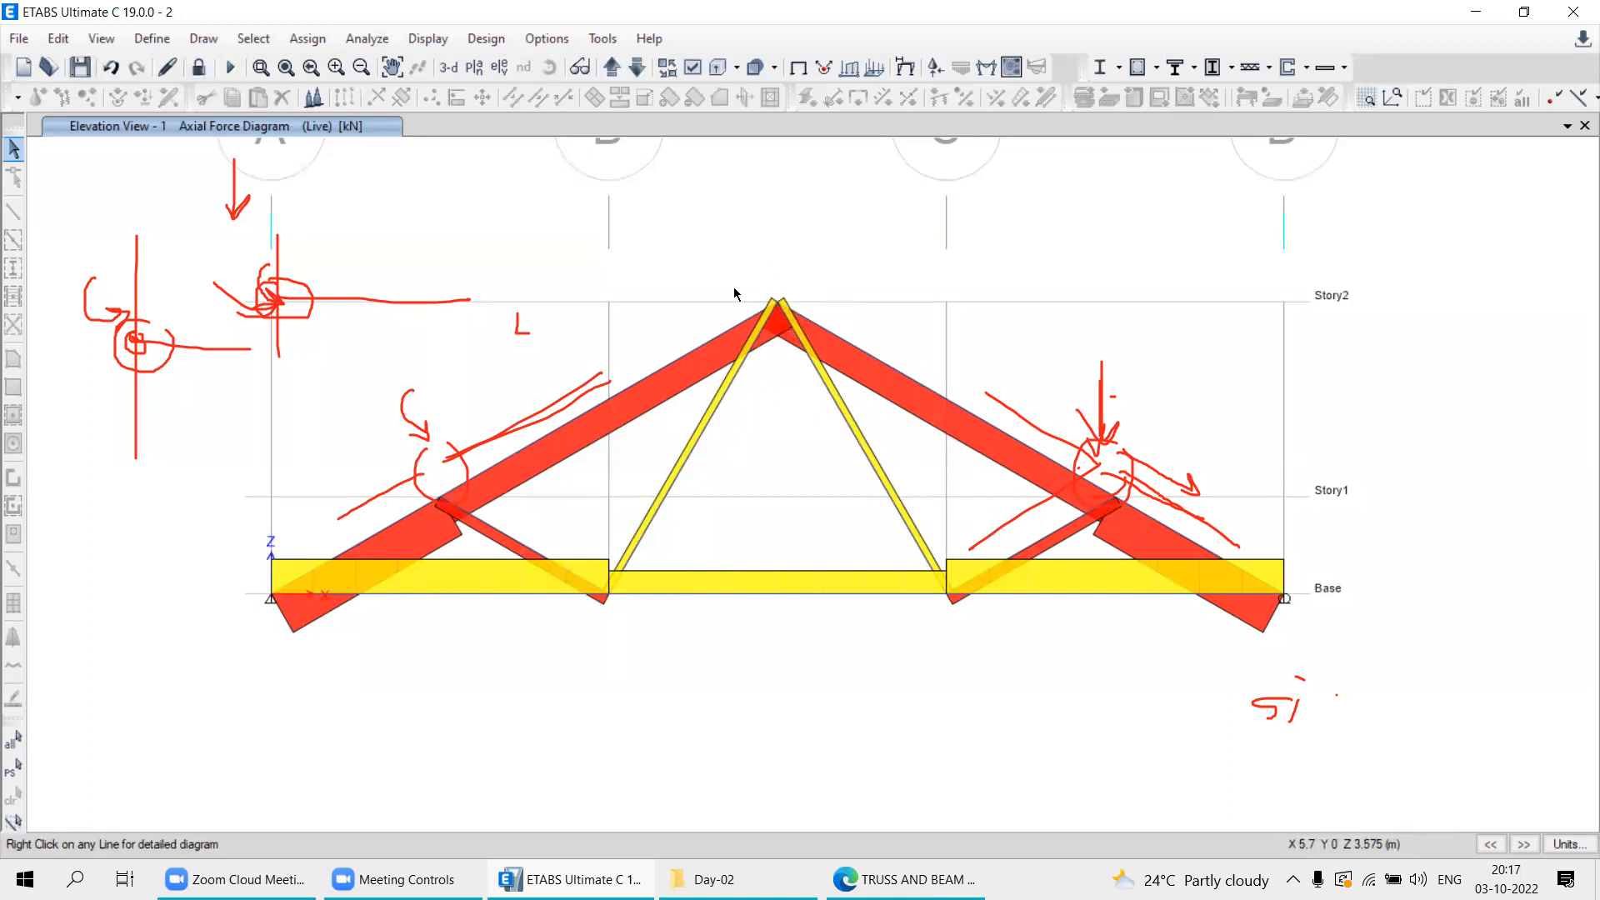
pyautogui.moveTo(761, 335)
pyautogui.moveTo(784, 309)
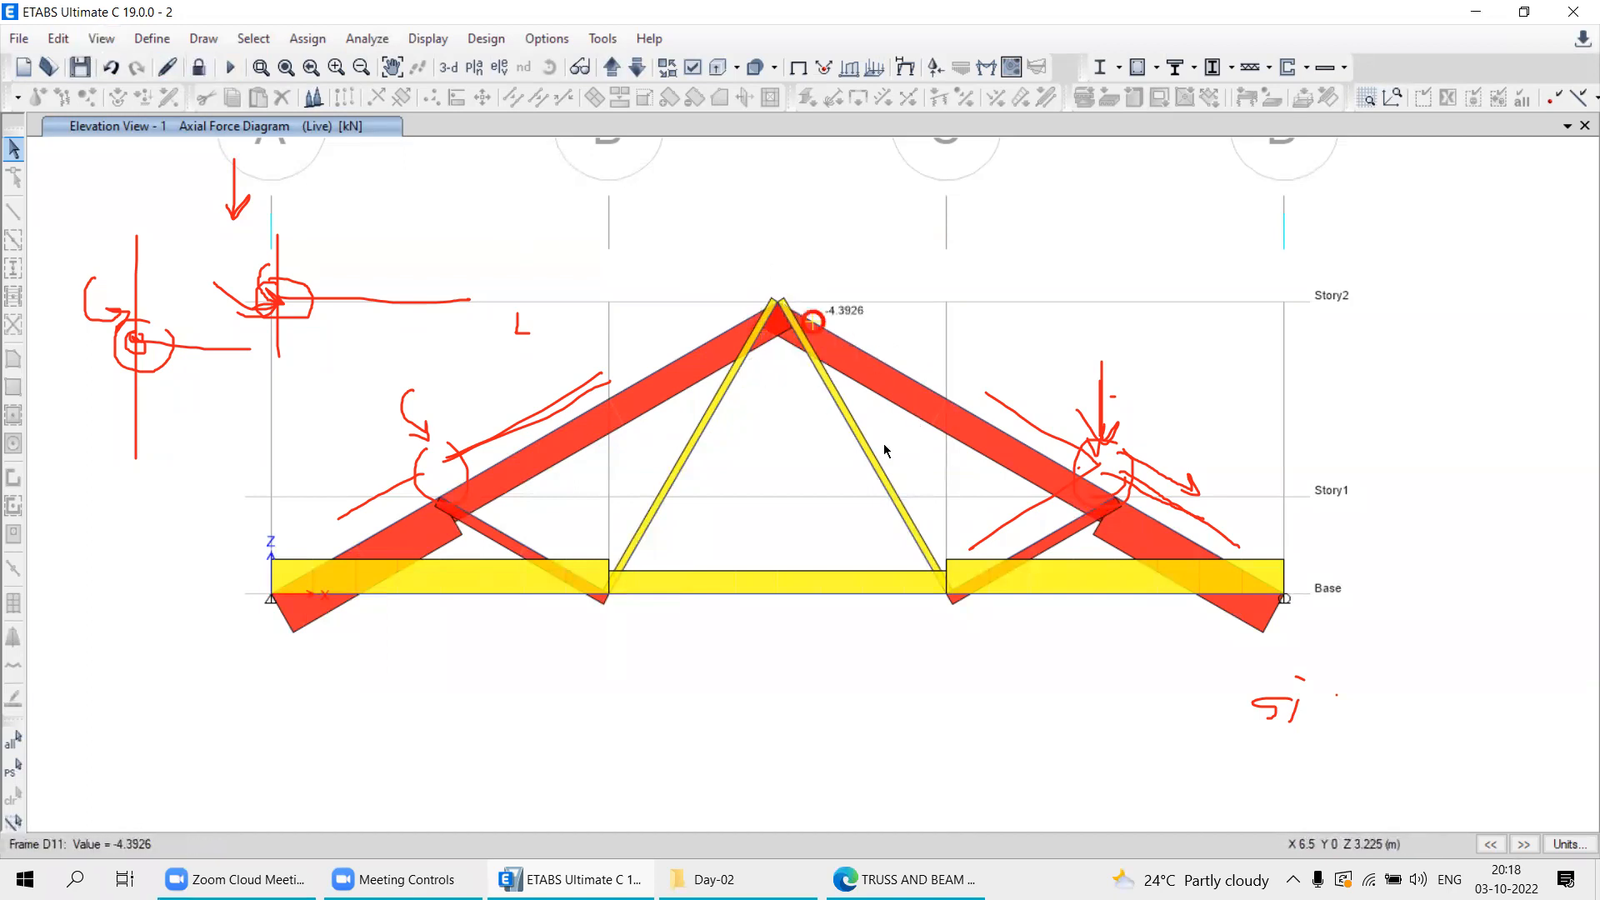
# Unlock the model, accepting deletion of the analysis results, and clear the annotations from the screen.
pyautogui.click(199, 74)
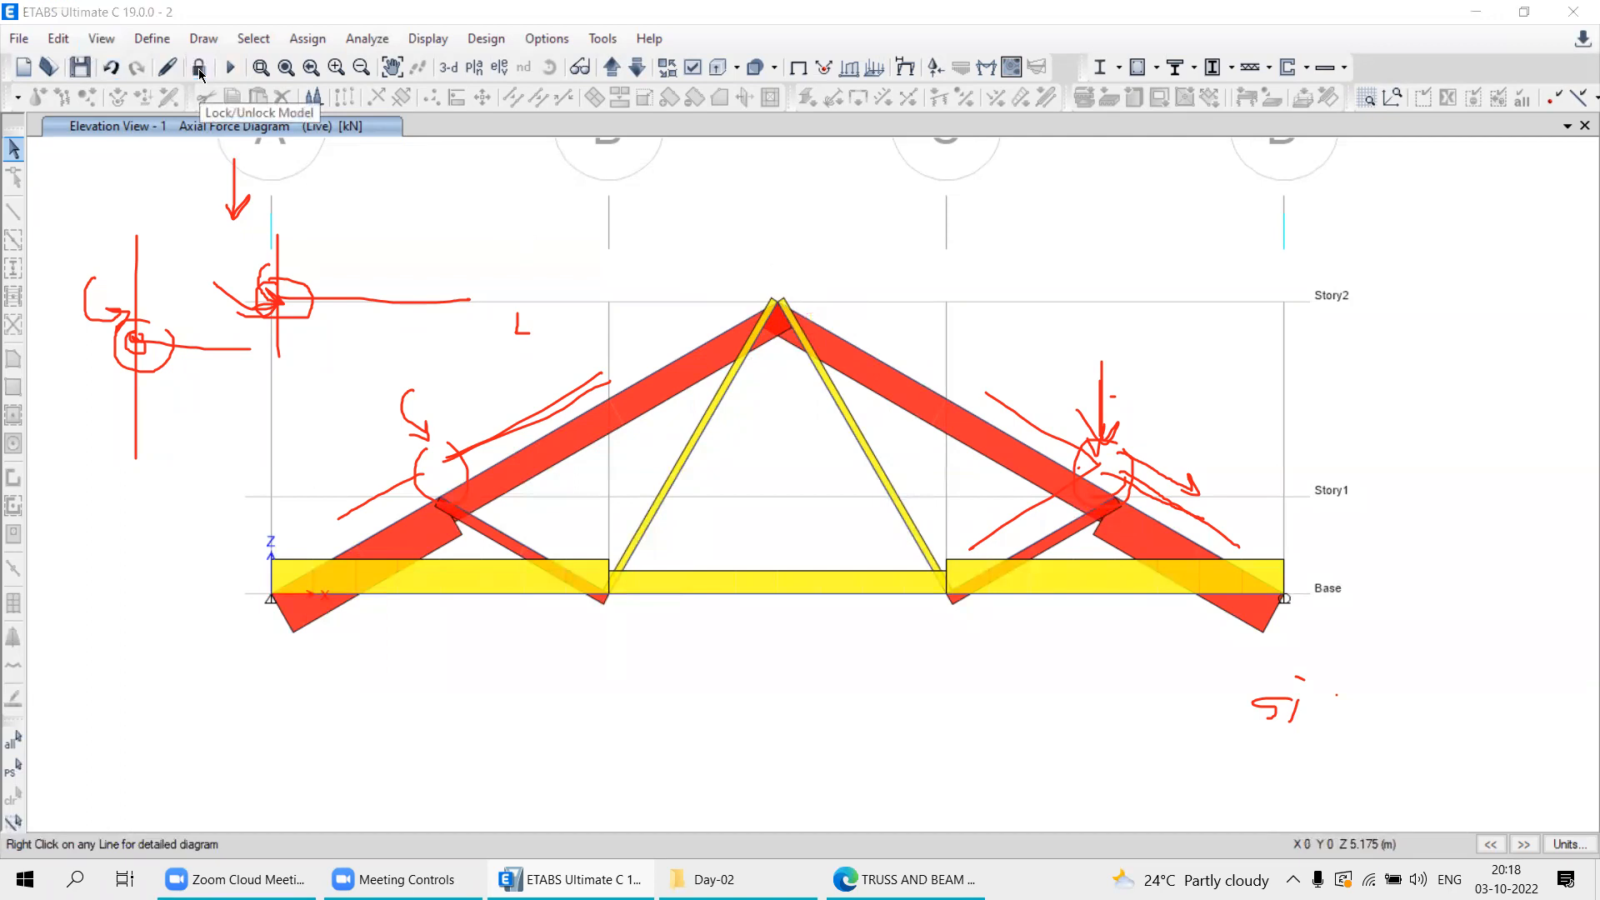
pyautogui.moveTo(748, 395); pyautogui.dragTo(656, 192)
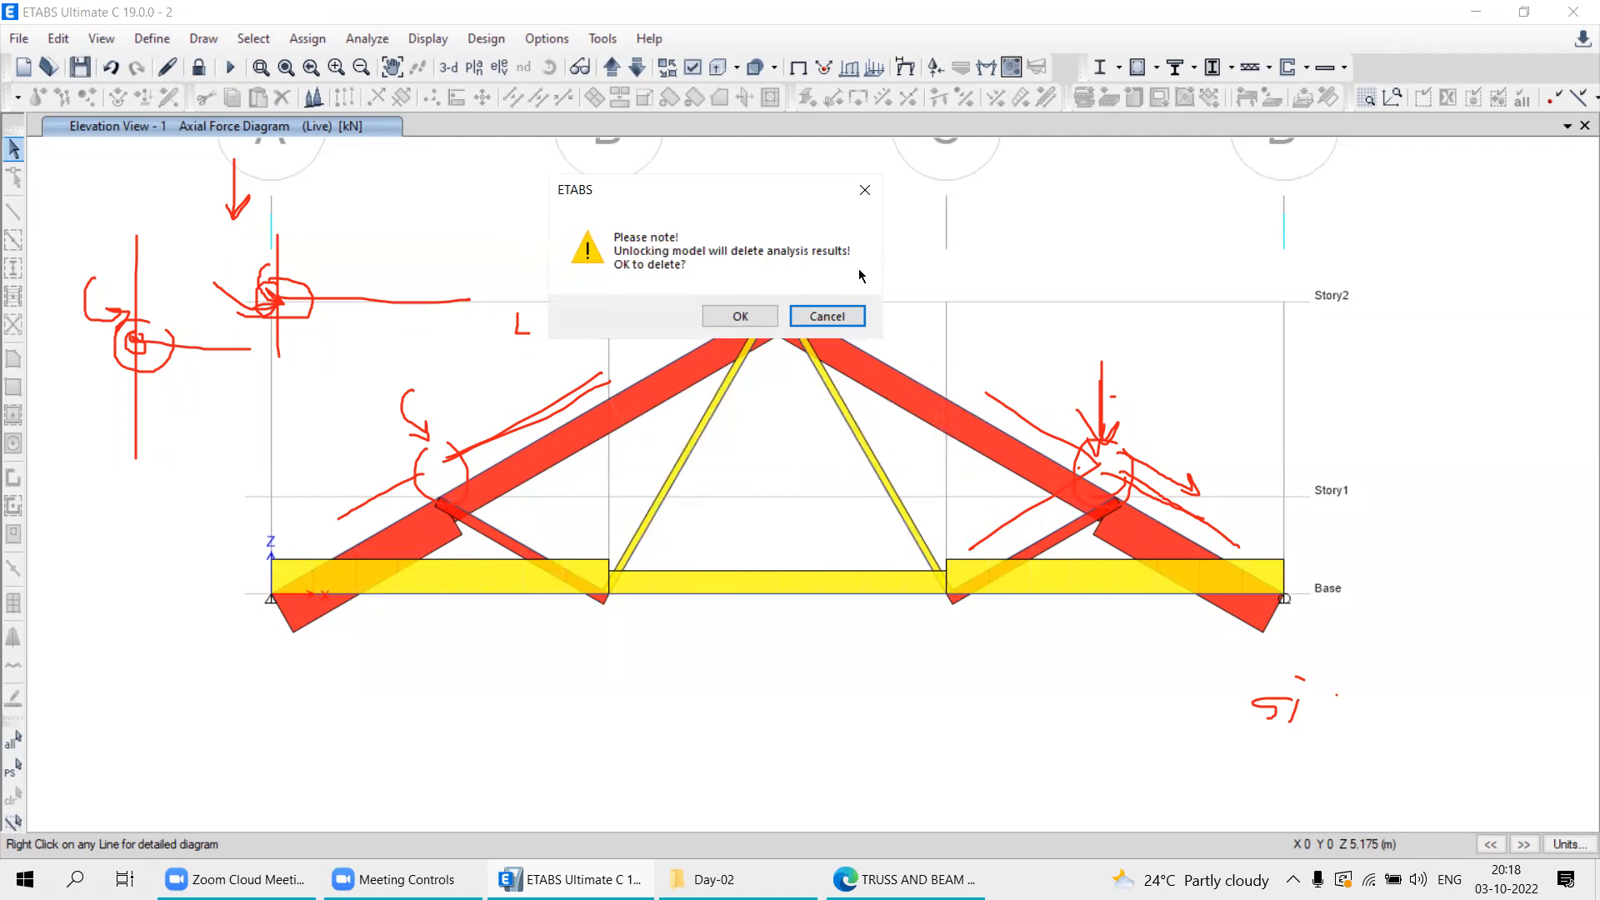
pyautogui.click(724, 317)
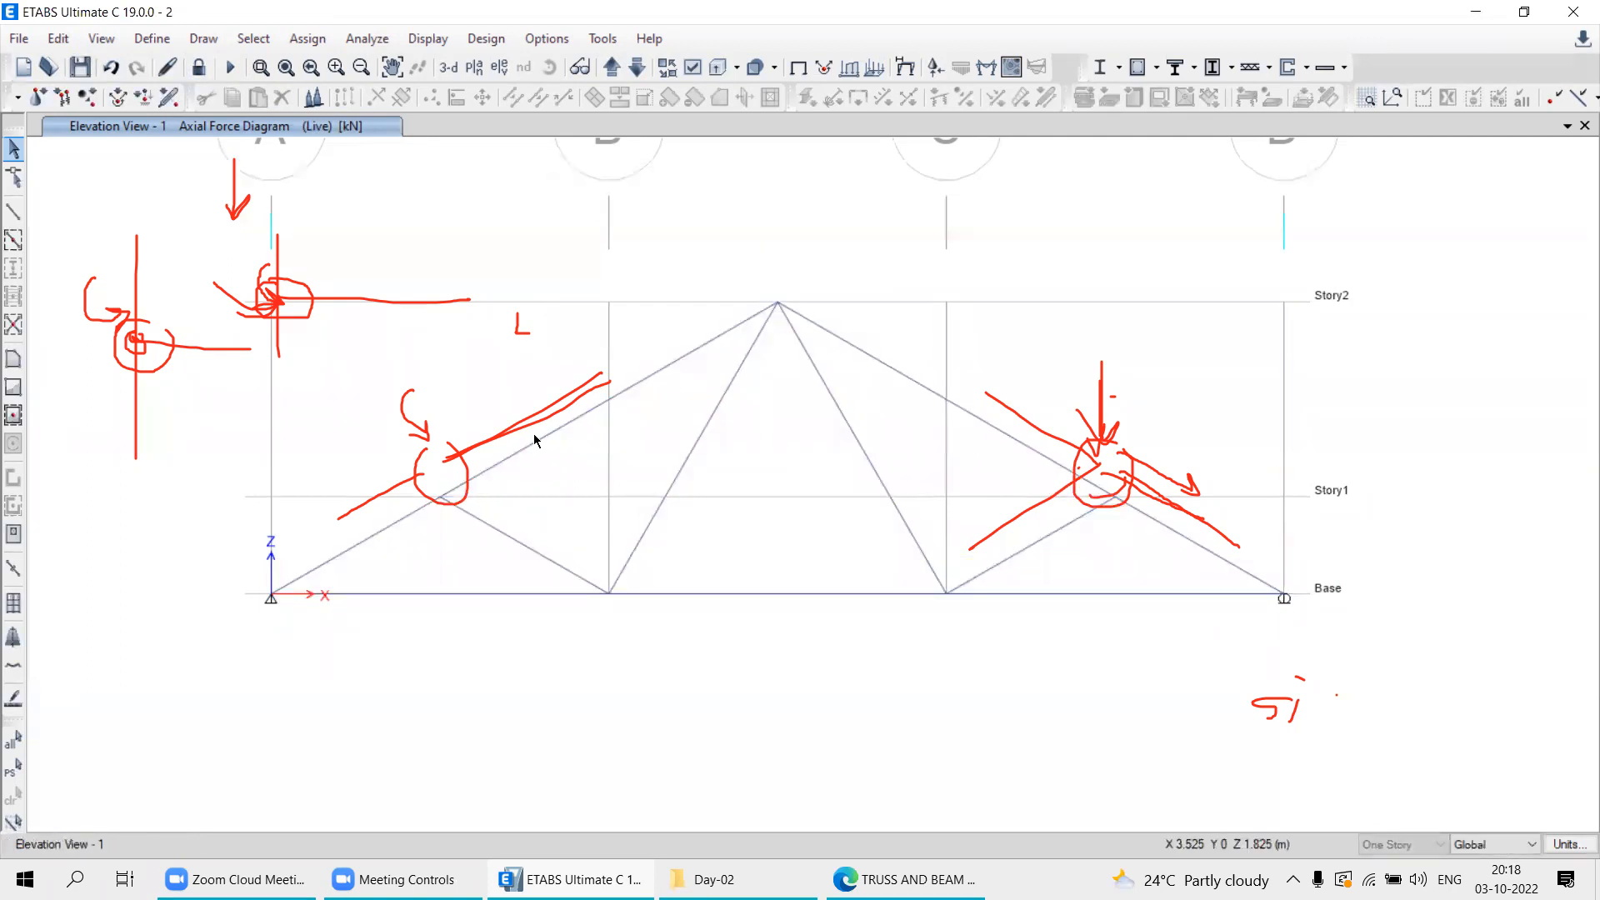
pyautogui.click(696, 754)
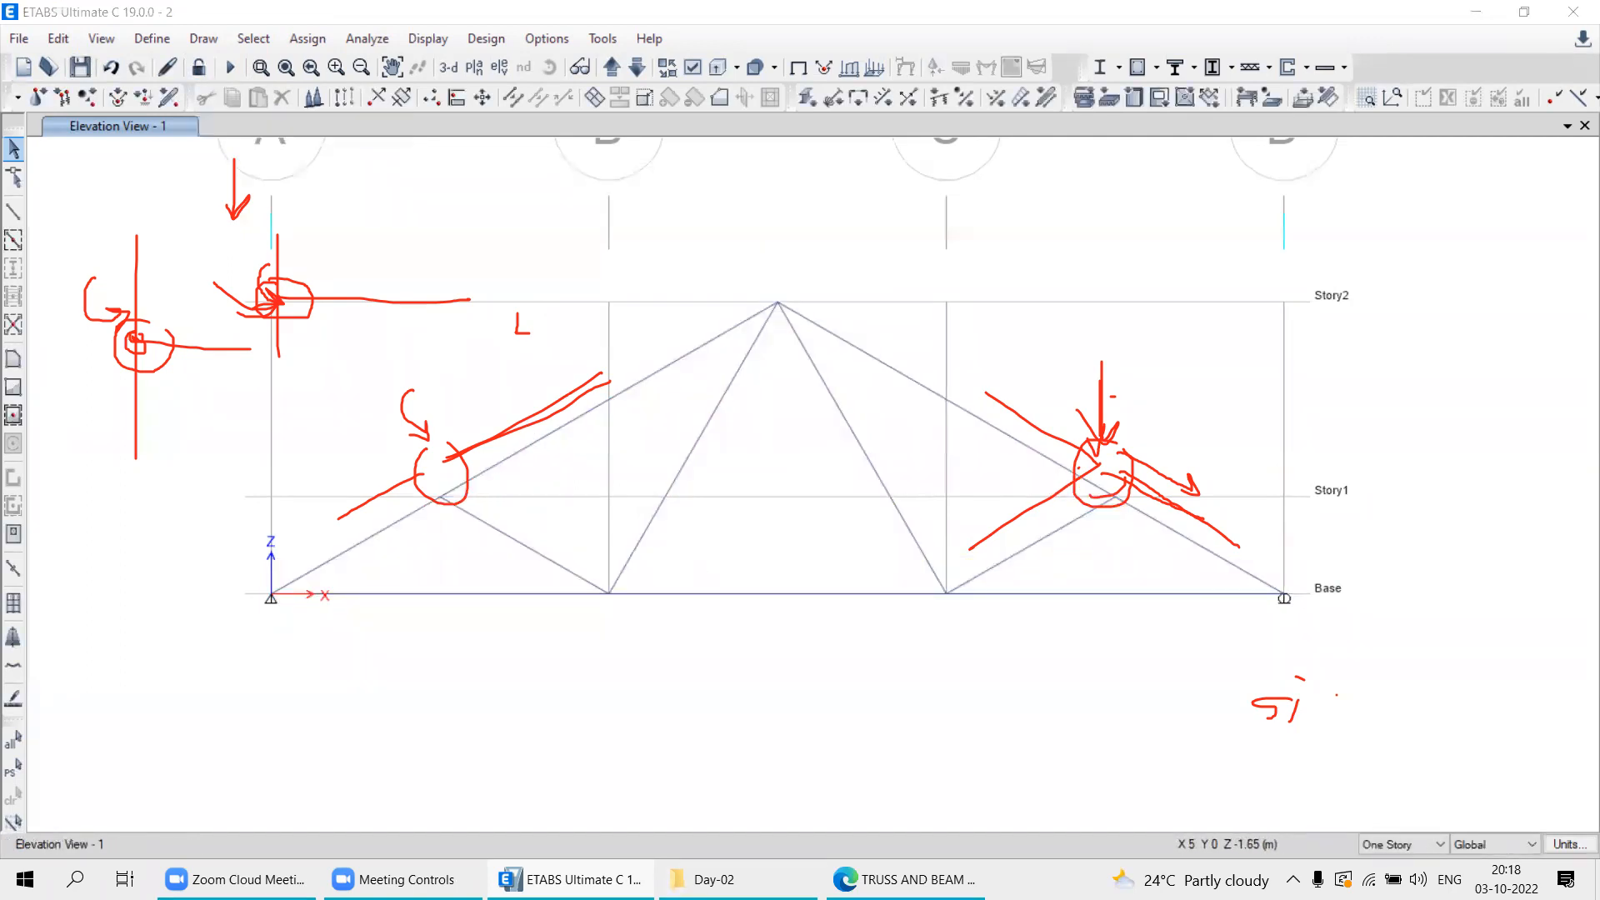
pyautogui.click(1015, 210)
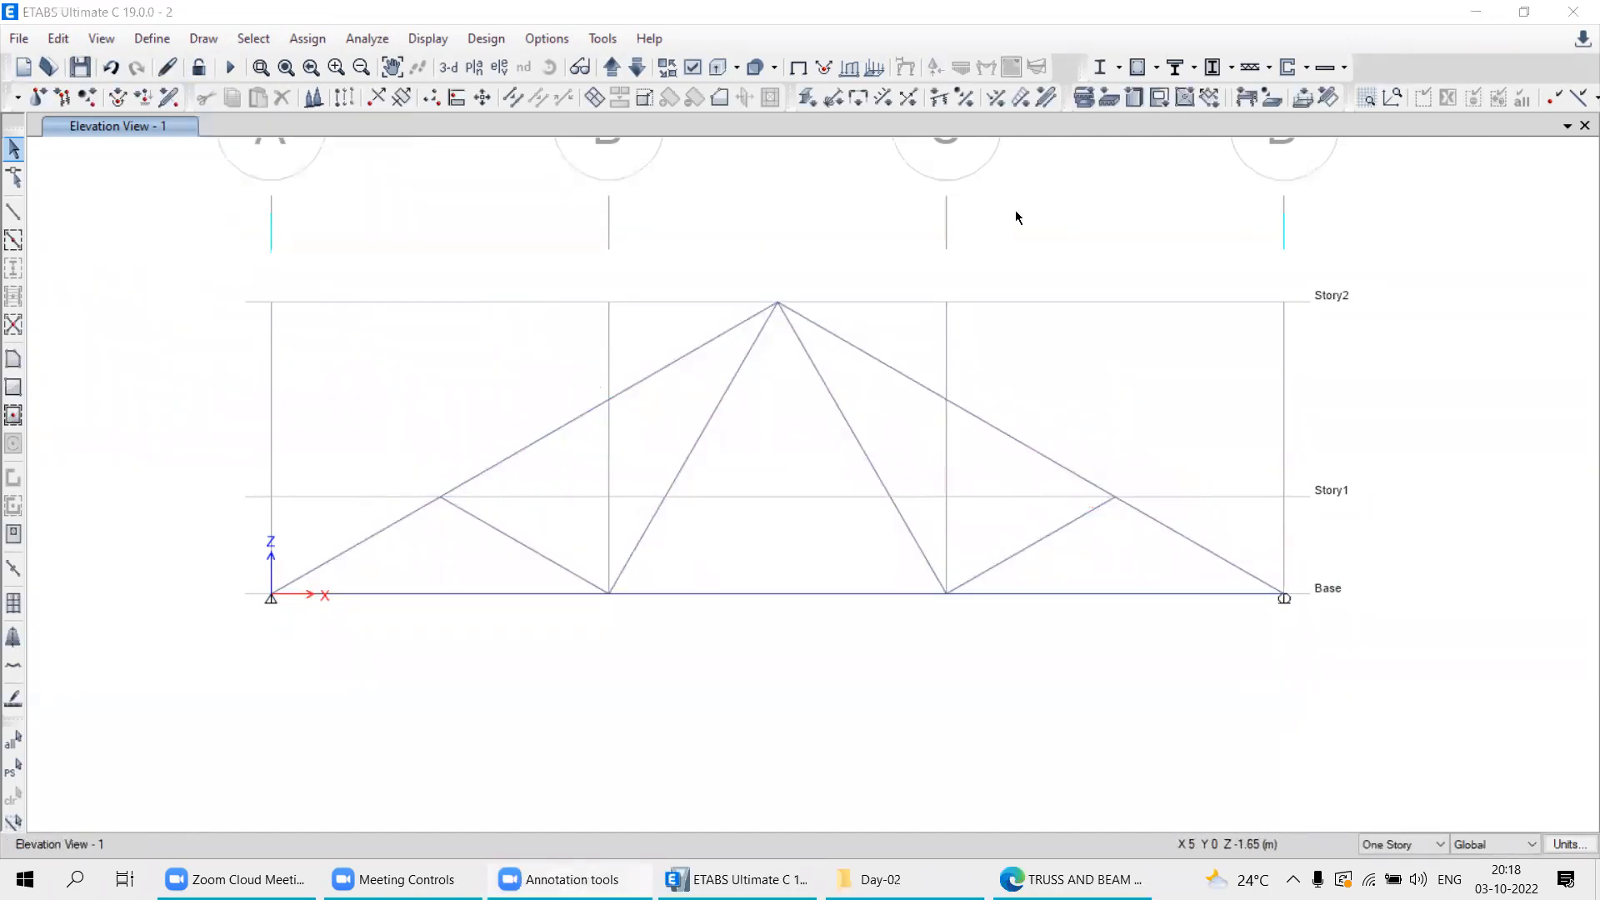
pyautogui.moveTo(635, 437); pyautogui.dragTo(668, 483, button='middle')
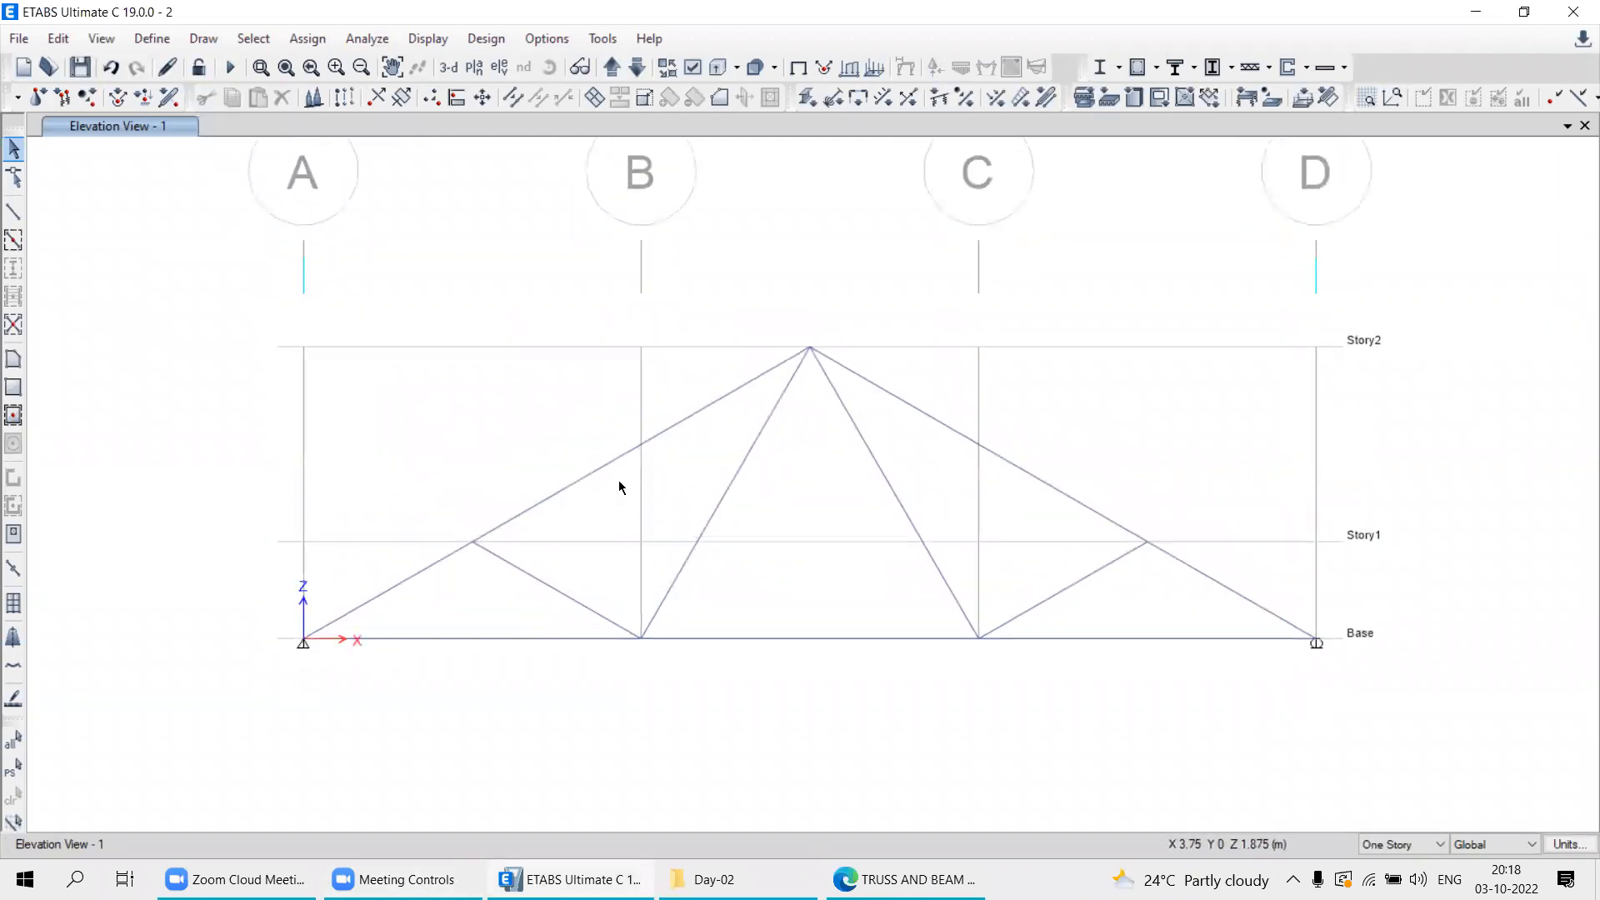
pyautogui.moveTo(883, 494); pyautogui.dragTo(847, 435, button='middle')
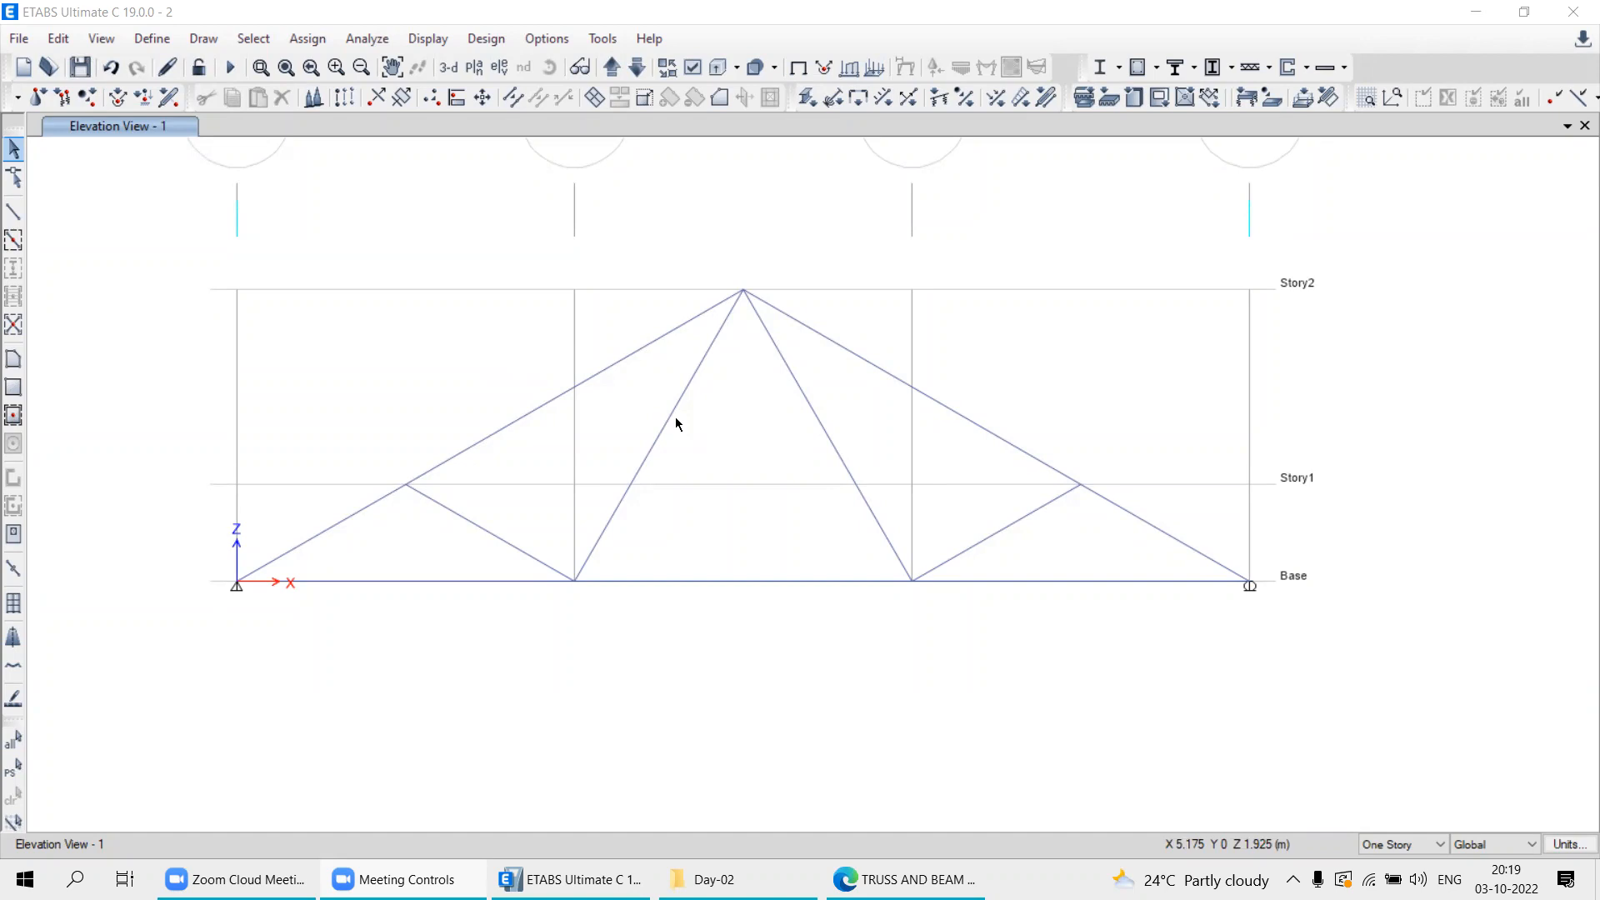
pyautogui.moveTo(759, 358); pyautogui.dragTo(710, 383, button='middle')
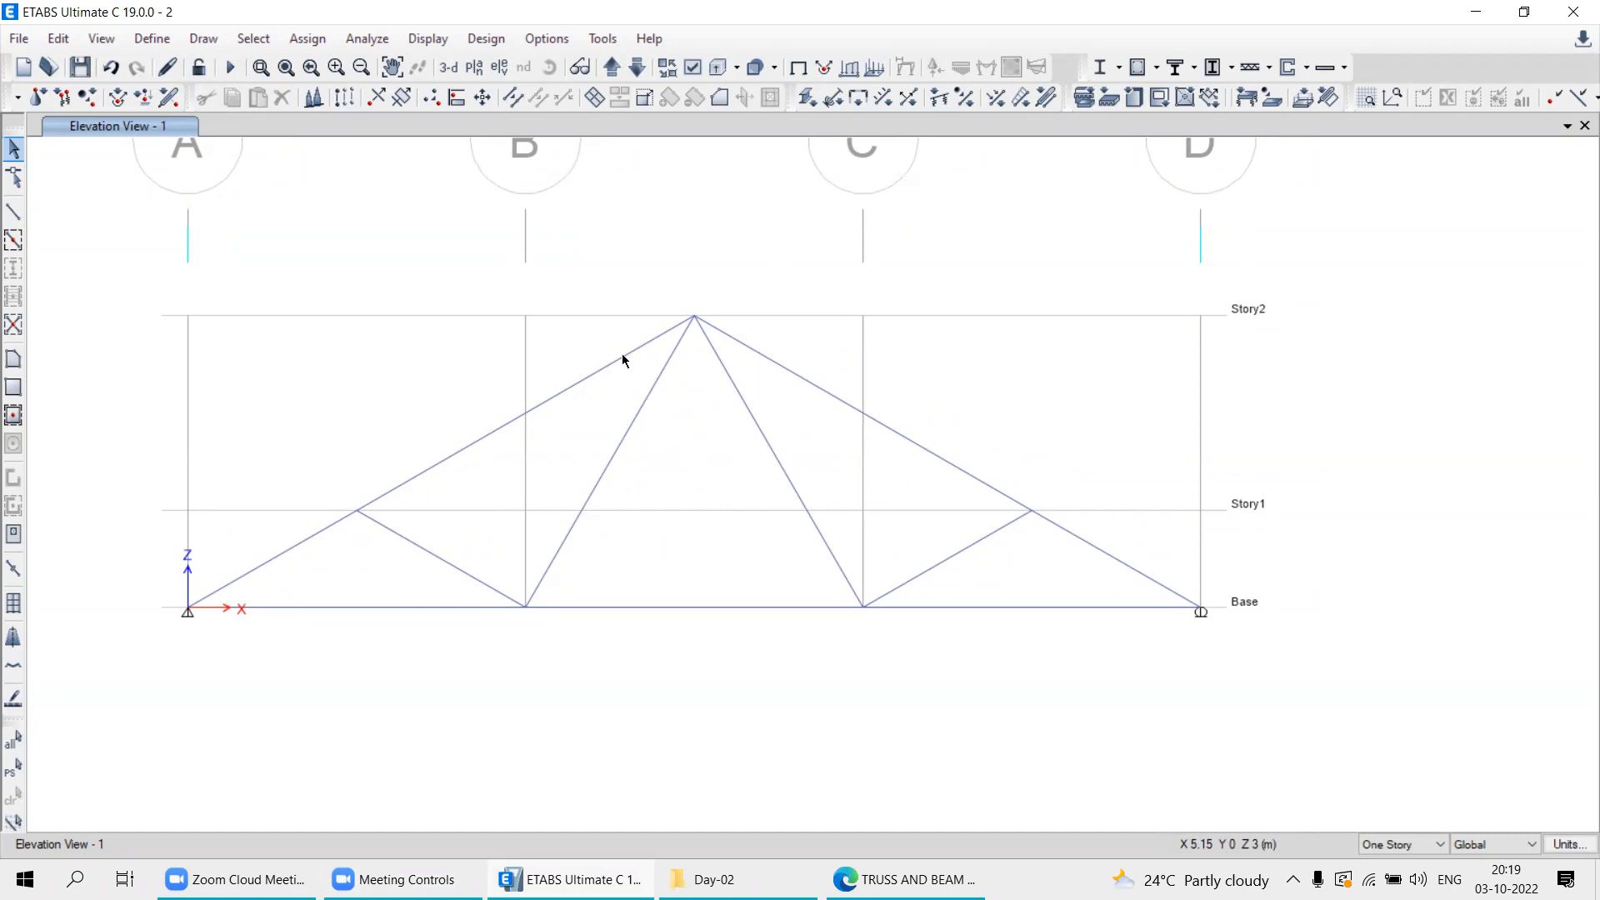
# Display the joint forces of the Live load pattern on the truss with their loading values.
pyautogui.click(428, 38)
pyautogui.moveTo(454, 105)
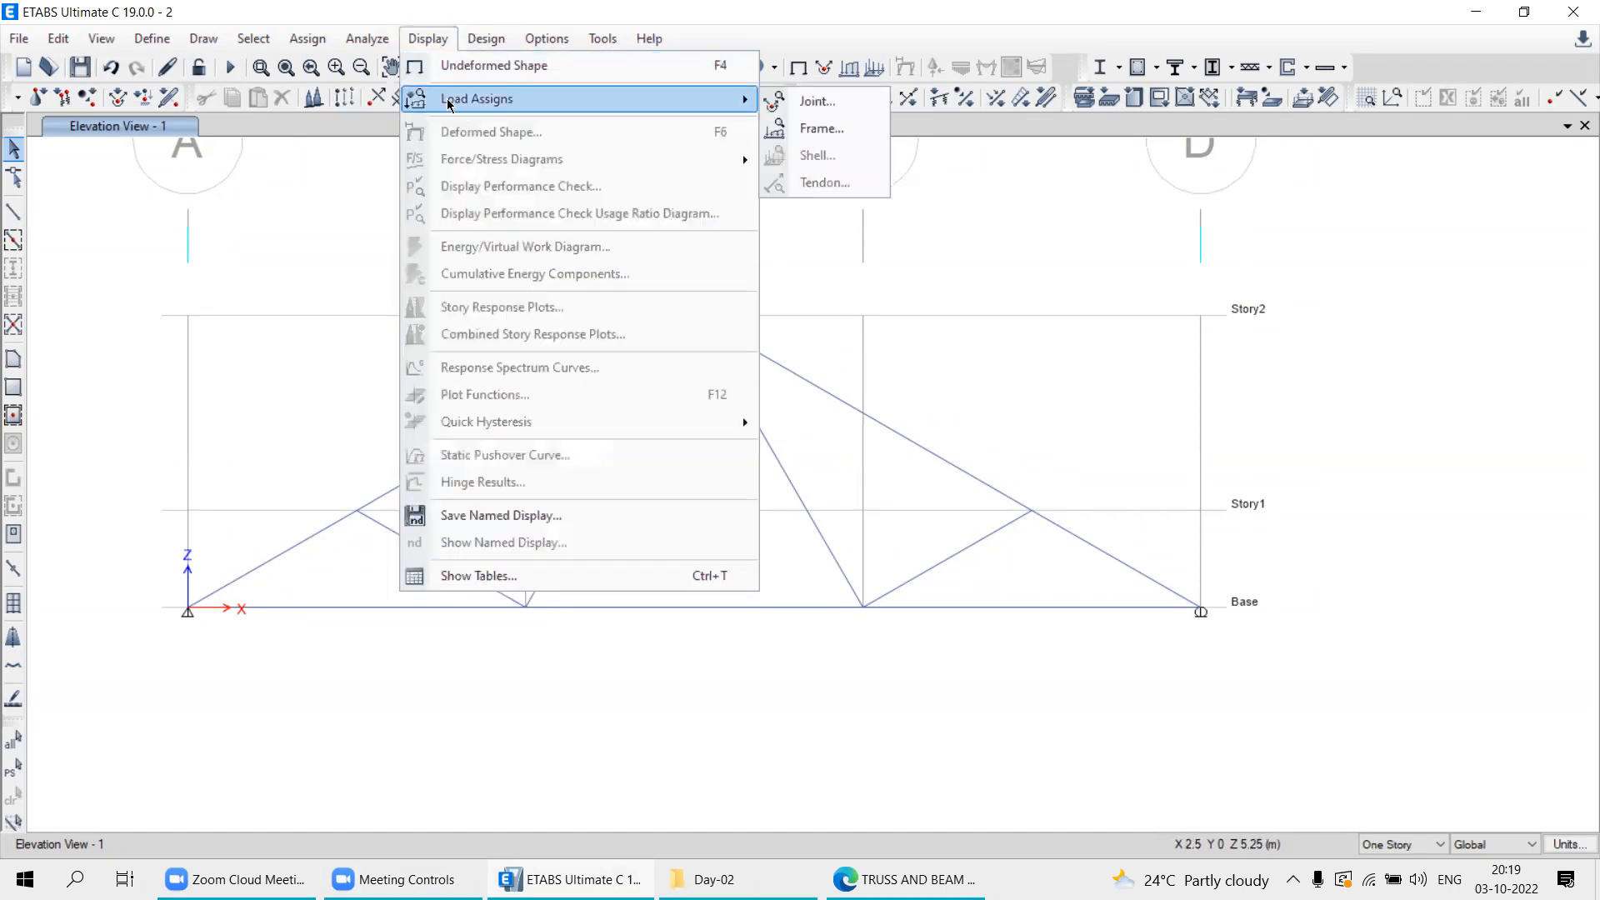
pyautogui.click(809, 102)
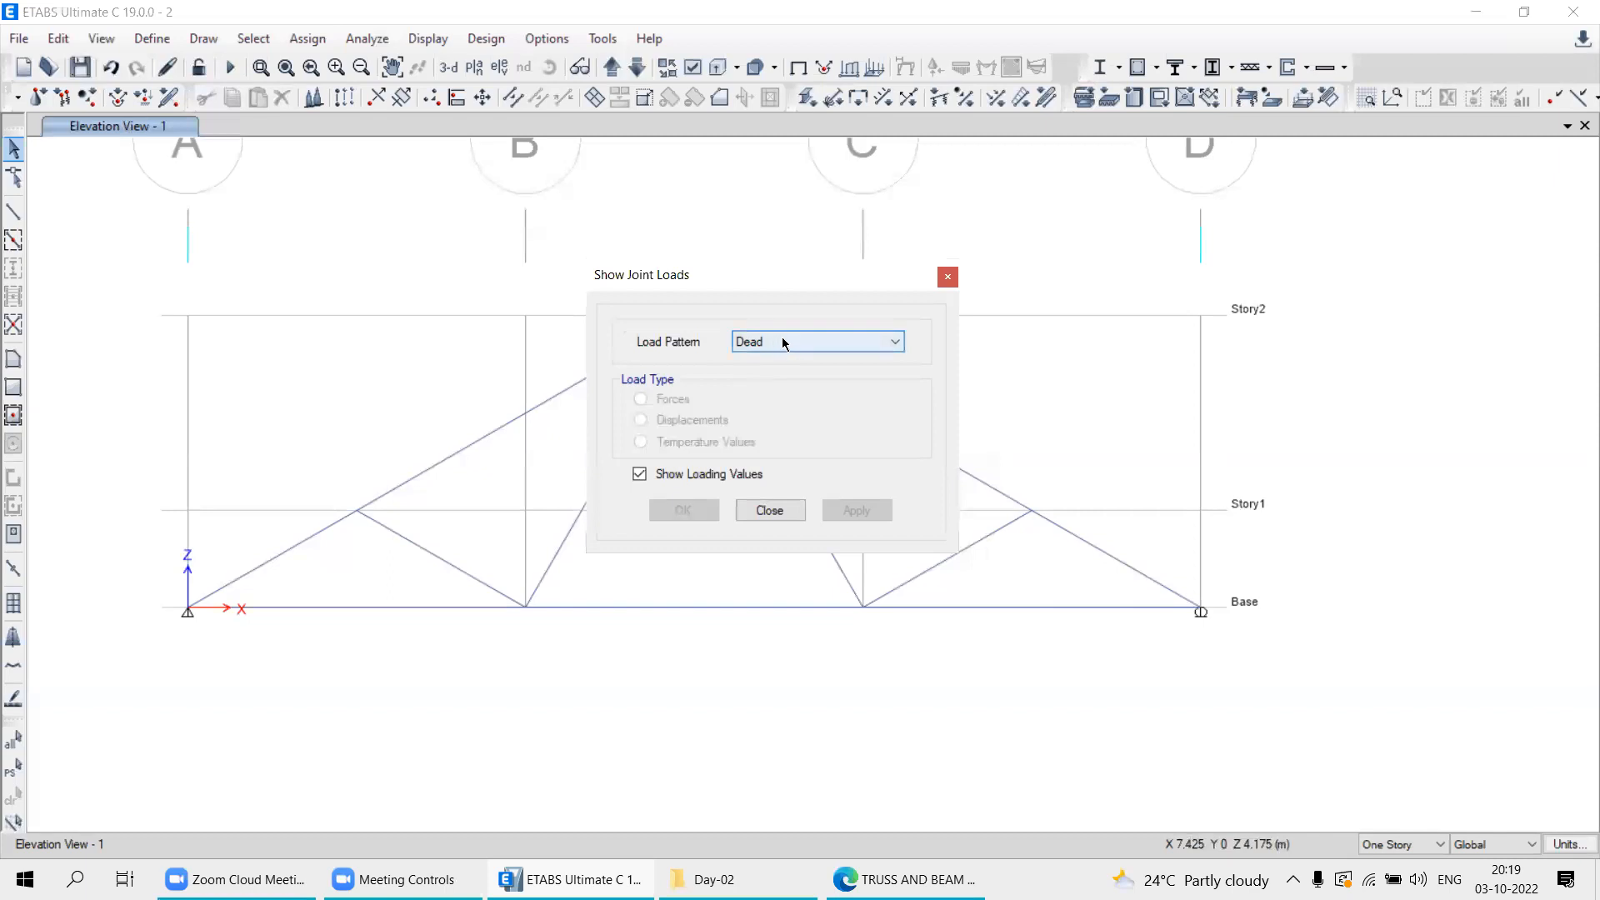
pyautogui.click(782, 342)
pyautogui.click(758, 369)
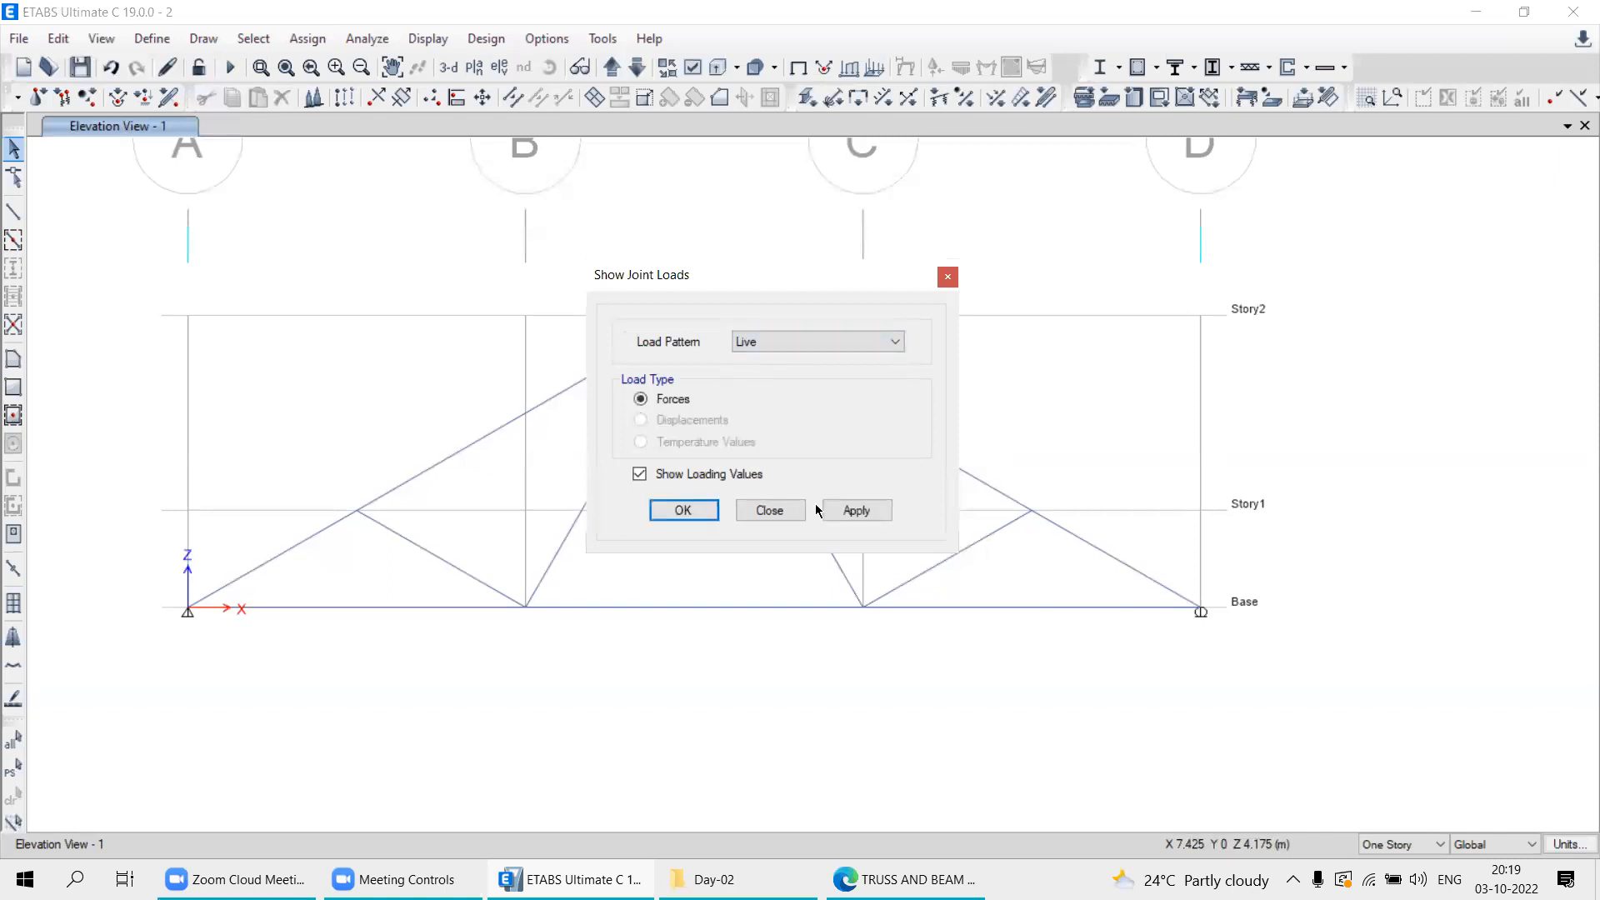
pyautogui.click(853, 510)
pyautogui.click(762, 510)
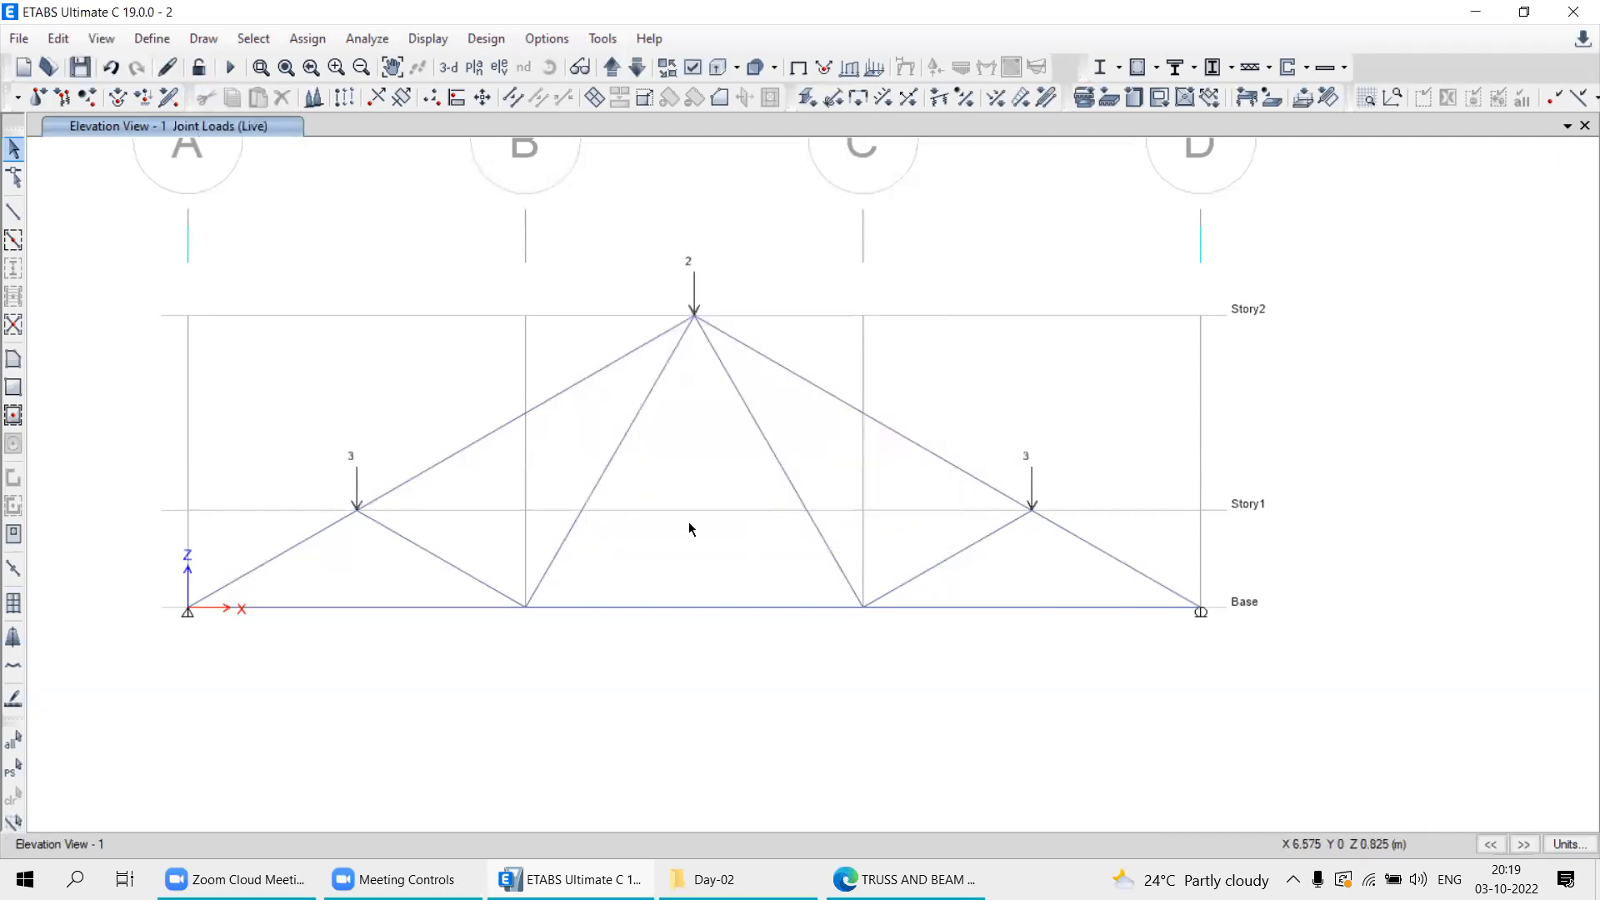
pyautogui.moveTo(684, 474)
pyautogui.mouseDown(button='middle')
pyautogui.moveTo(812, 443)
pyautogui.moveTo(743, 437)
pyautogui.mouseUp(button='middle')
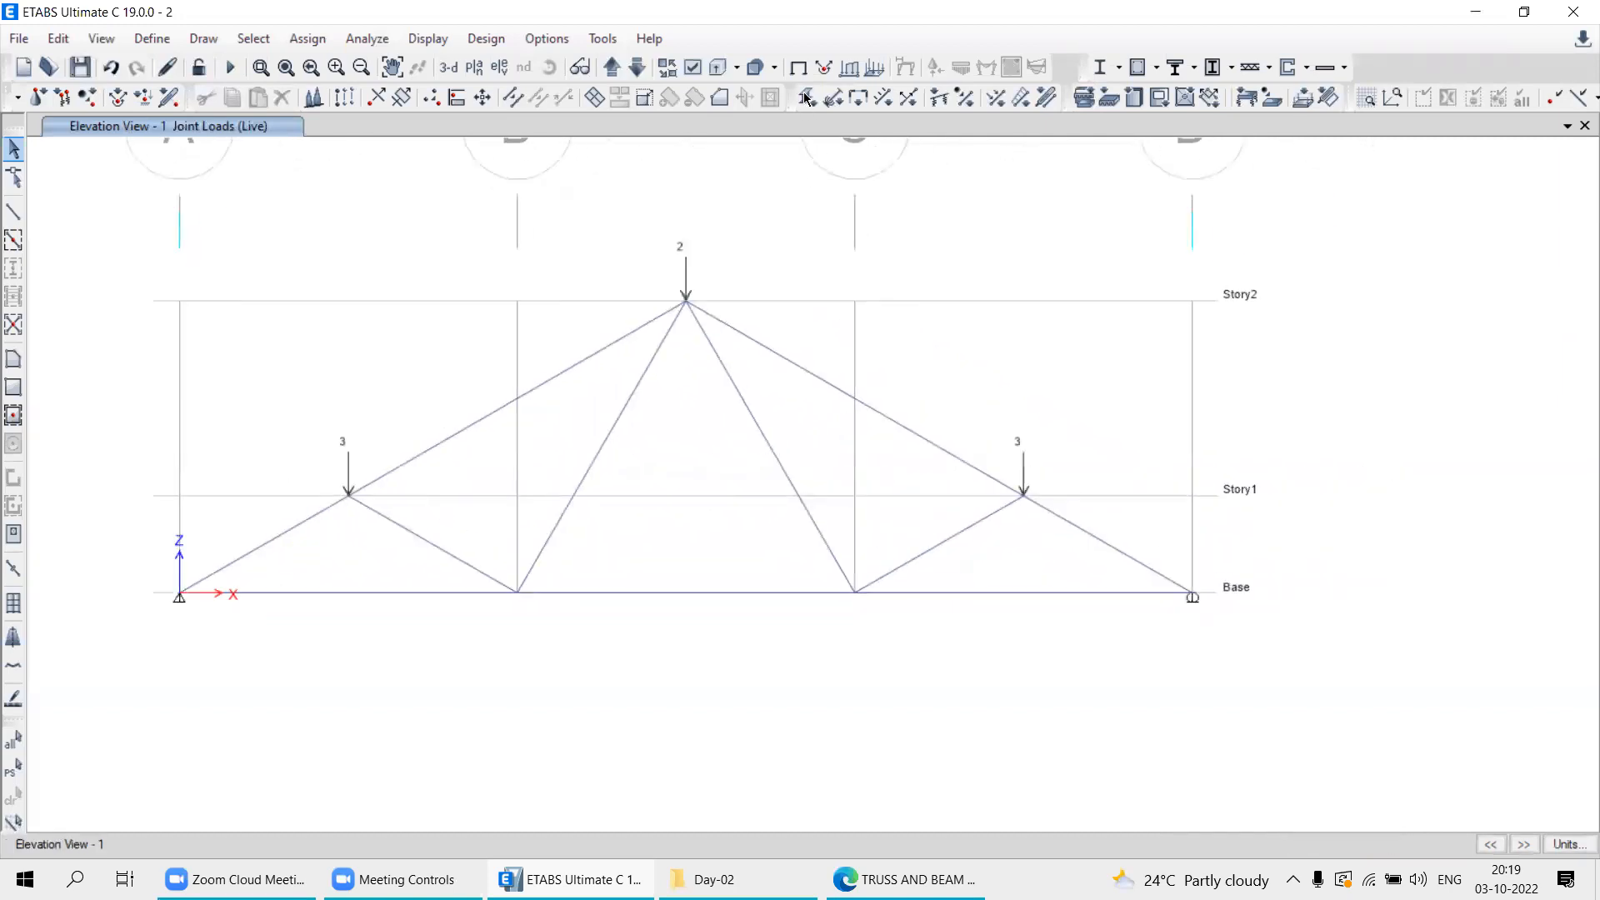
# Clear the joint load display by returning the elevation to the undeformed shape.
pyautogui.click(430, 40)
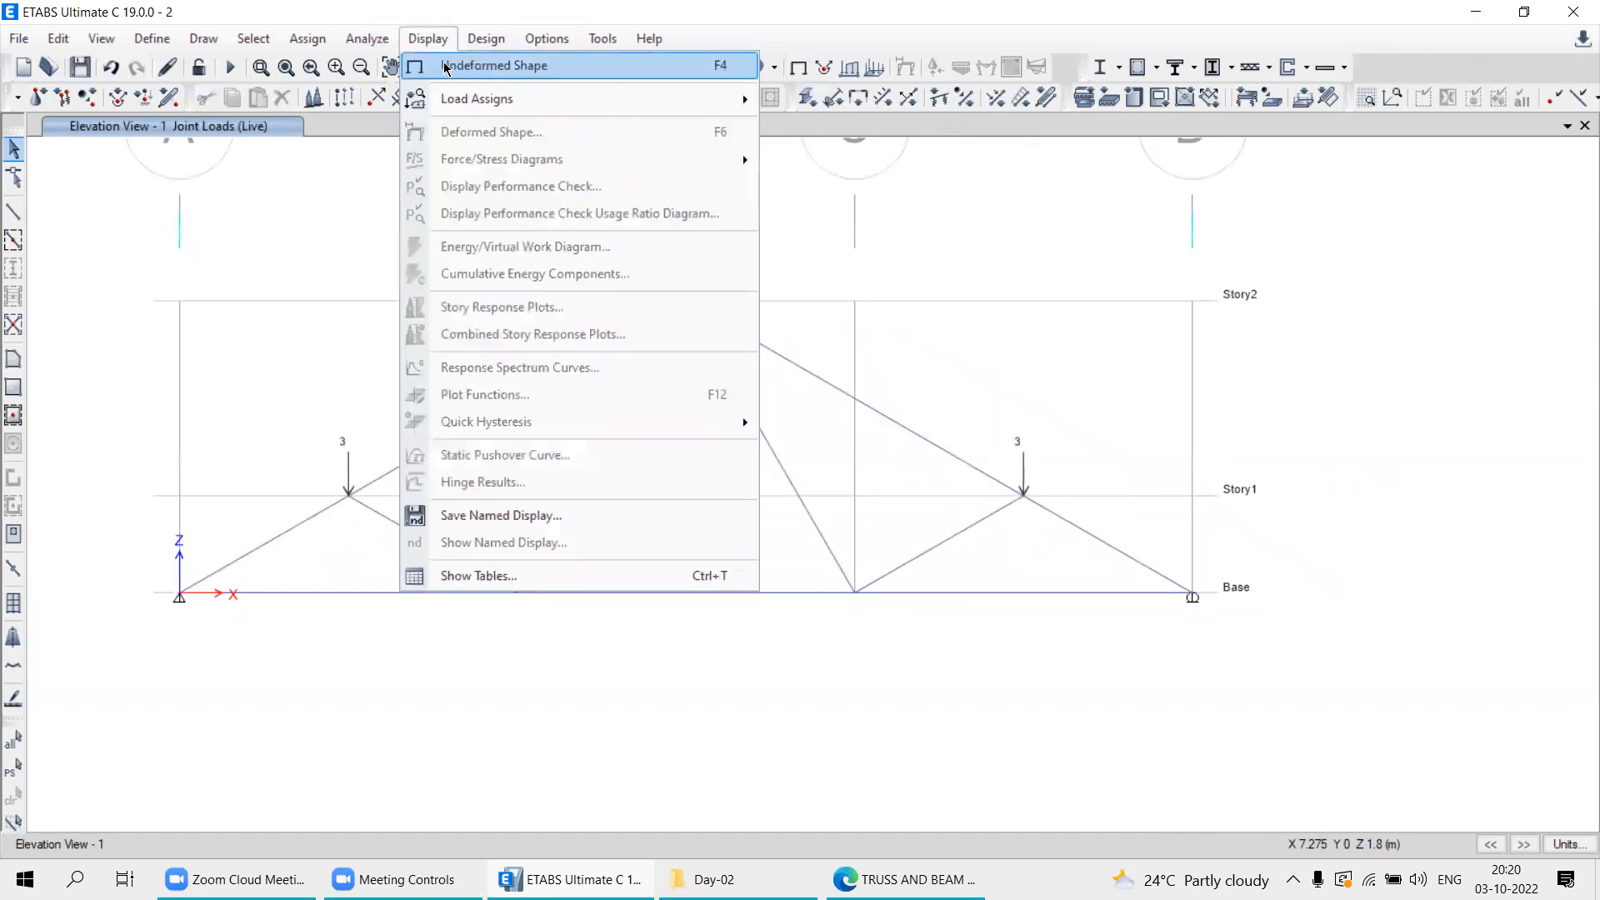
pyautogui.click(492, 67)
pyautogui.moveTo(682, 525); pyautogui.dragTo(835, 550, button='middle')
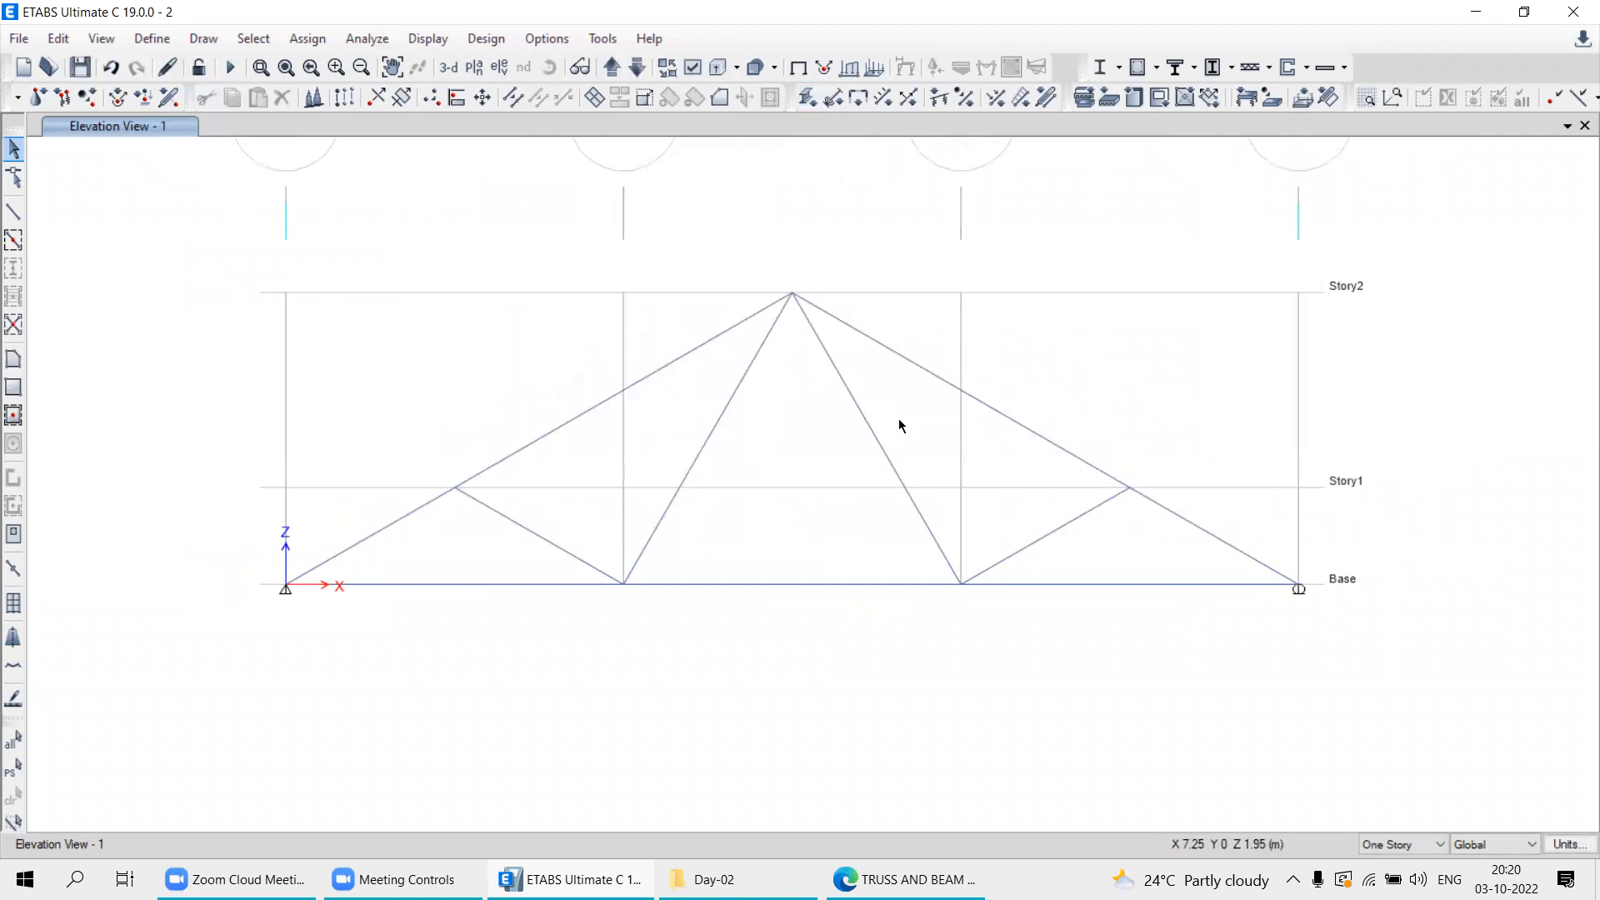
pyautogui.moveTo(808, 482); pyautogui.dragTo(726, 451, button='middle')
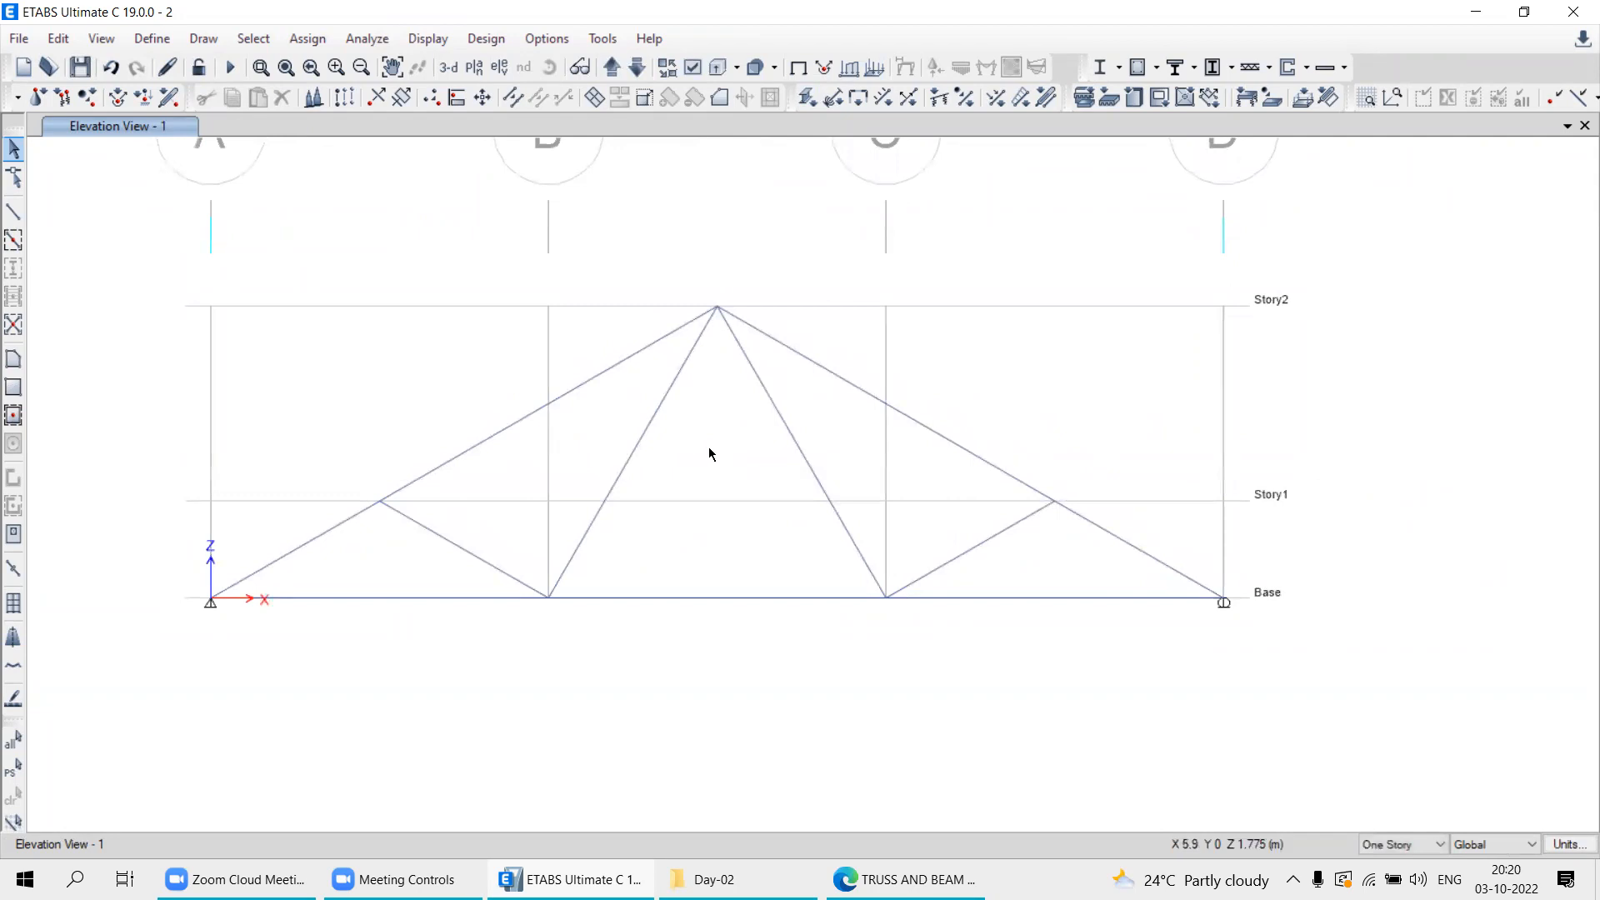
pyautogui.moveTo(636, 436); pyautogui.dragTo(732, 565, button='middle')
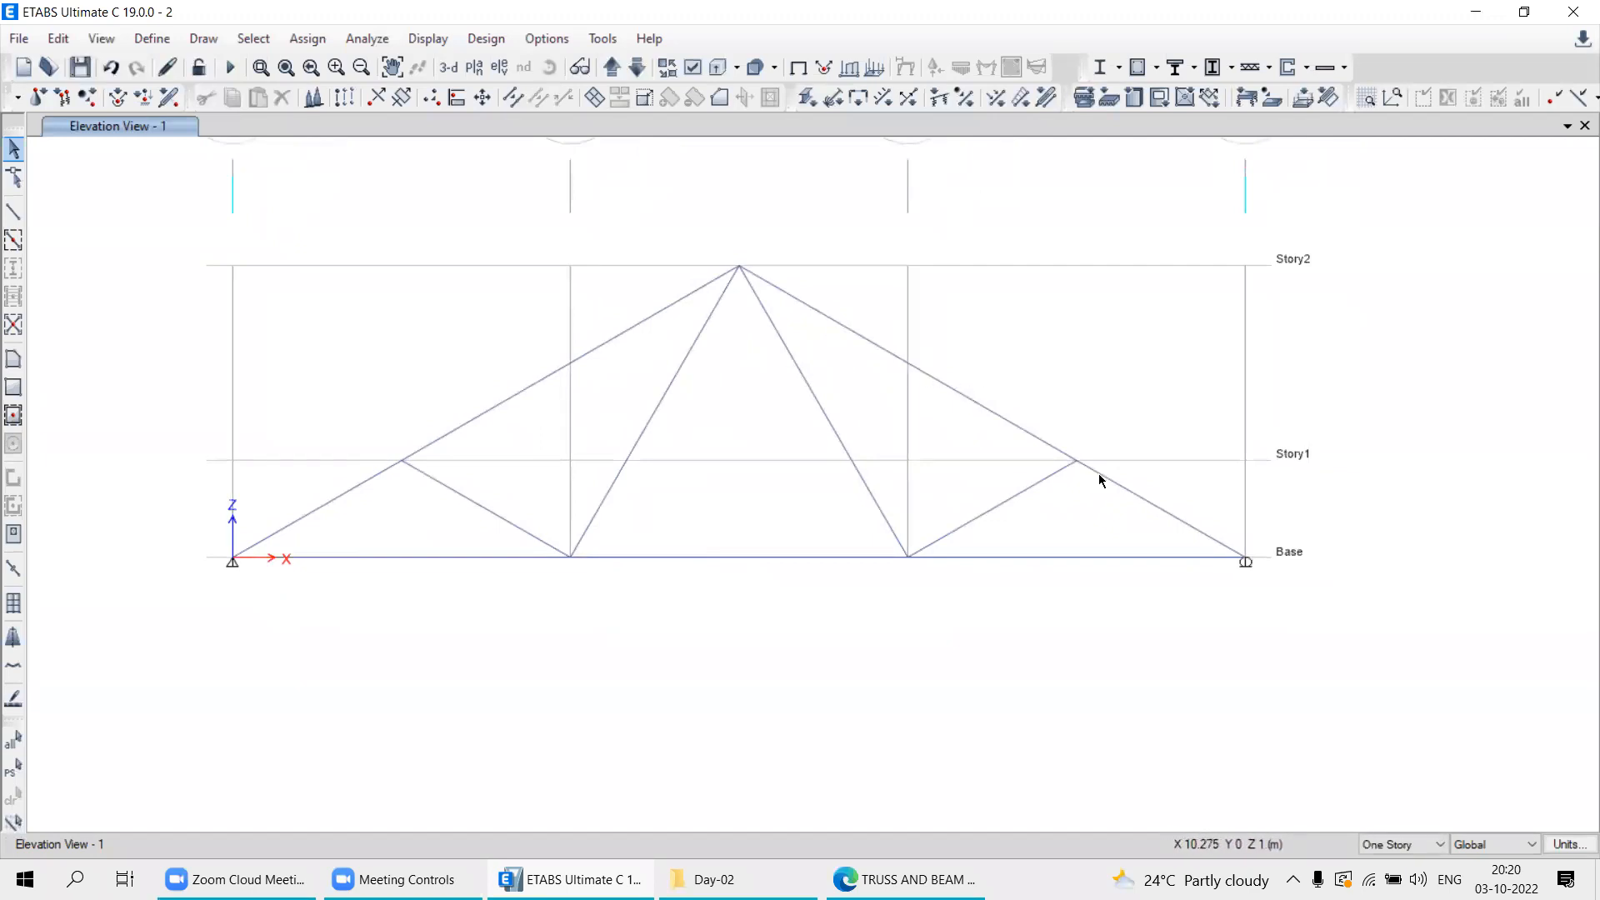
pyautogui.moveTo(549, 411); pyautogui.dragTo(470, 343)
pyautogui.moveTo(509, 473); pyautogui.dragTo(424, 540)
pyautogui.moveTo(712, 464); pyautogui.dragTo(627, 400)
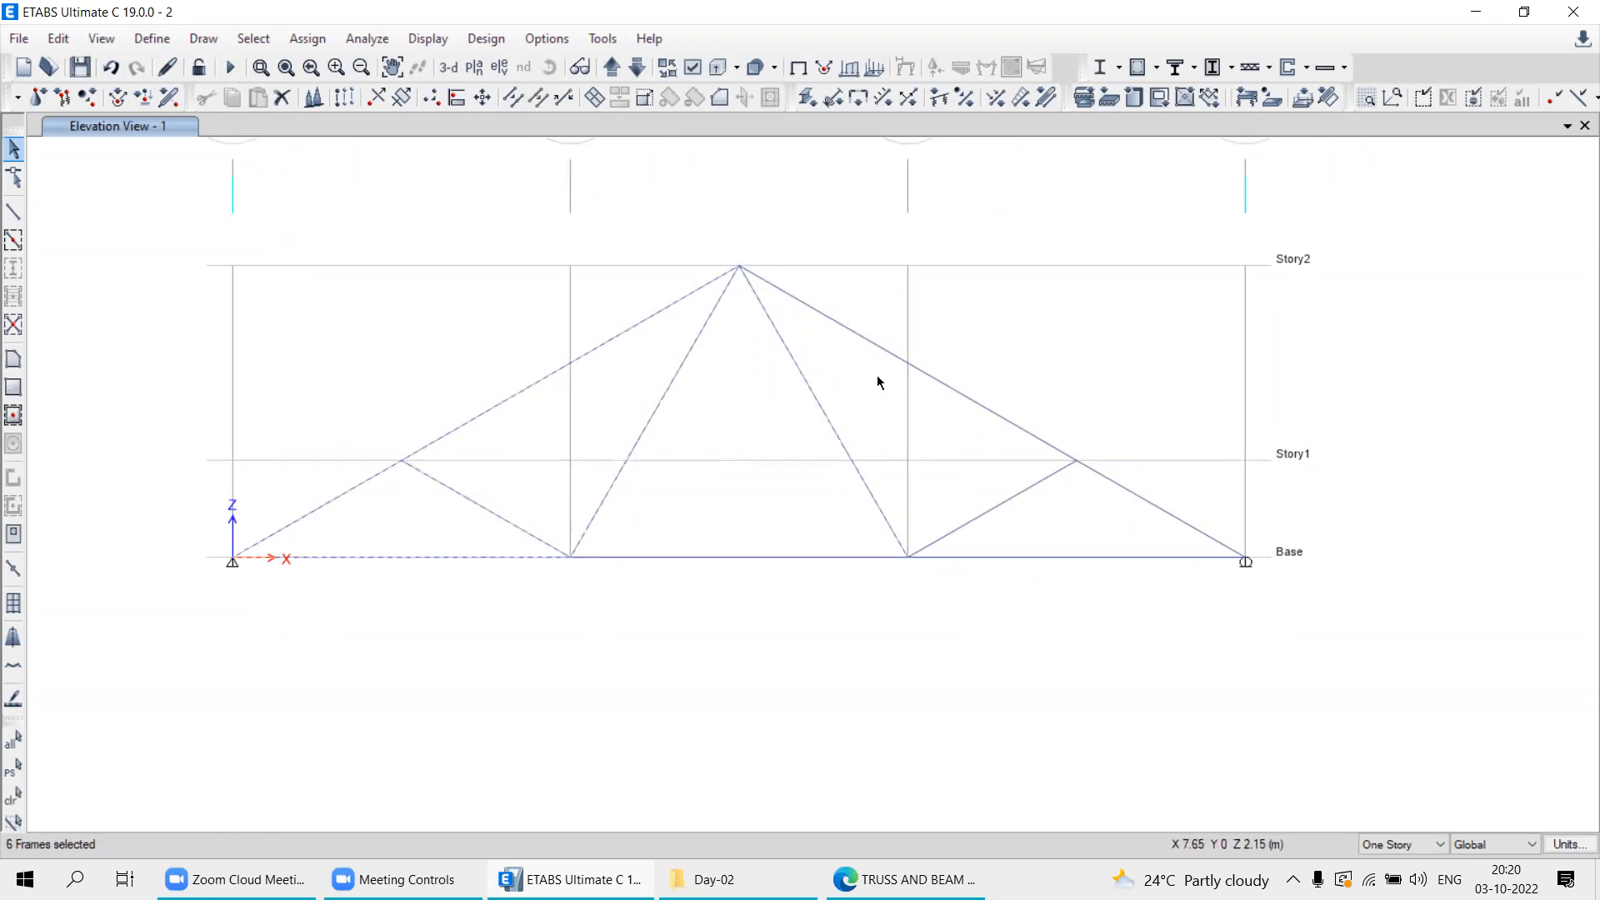
pyautogui.moveTo(1024, 334); pyautogui.dragTo(910, 427)
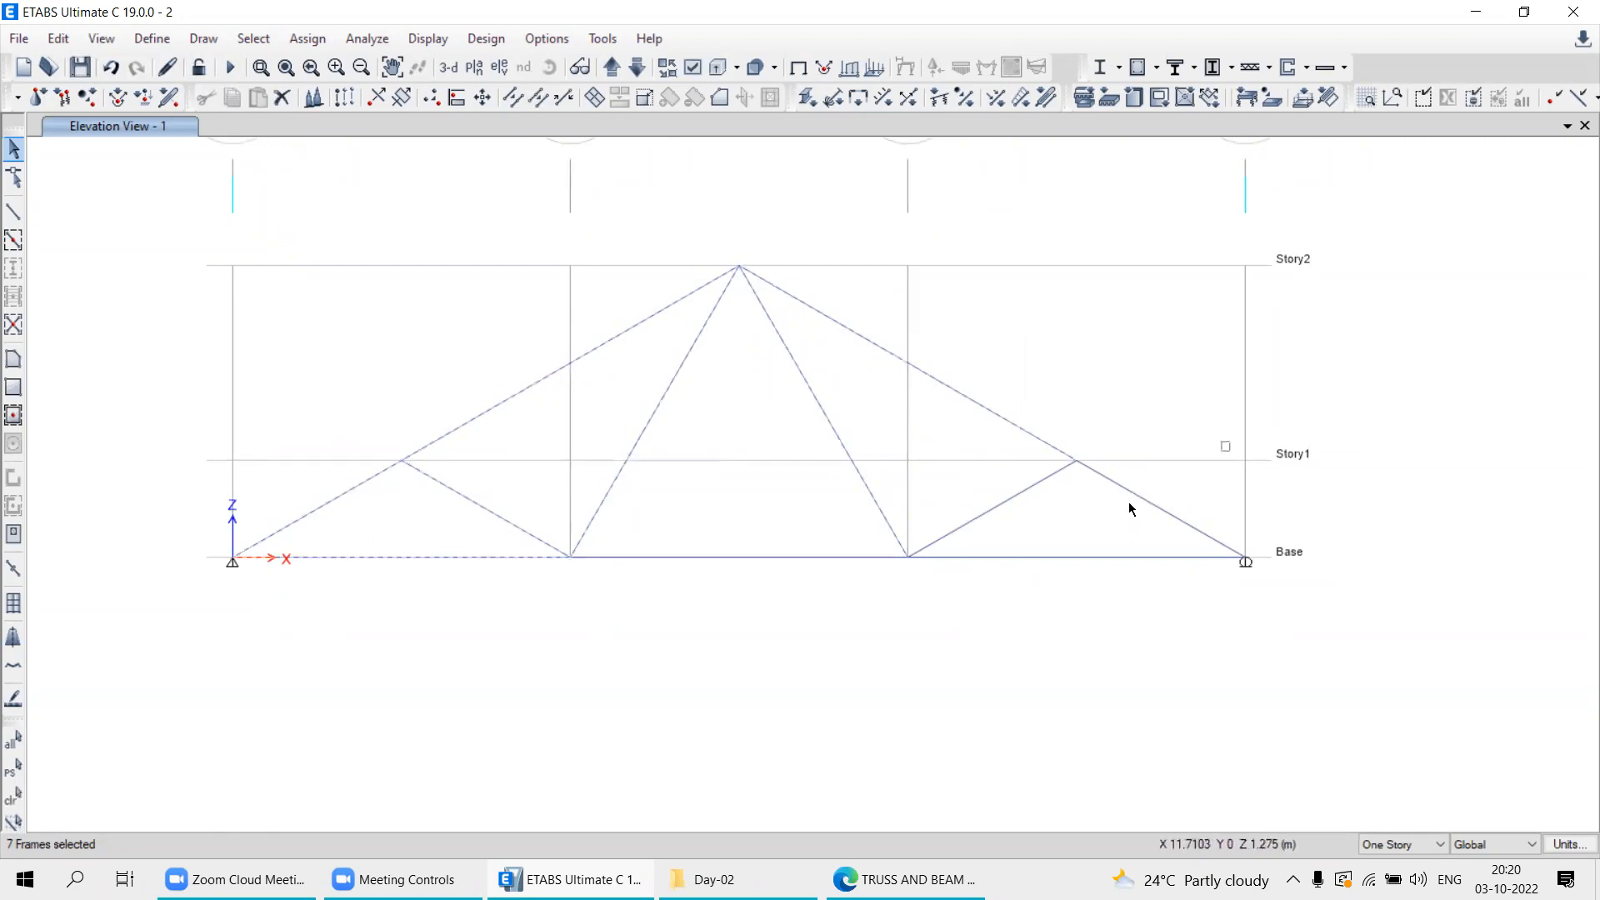
pyautogui.moveTo(1072, 528); pyautogui.dragTo(914, 572)
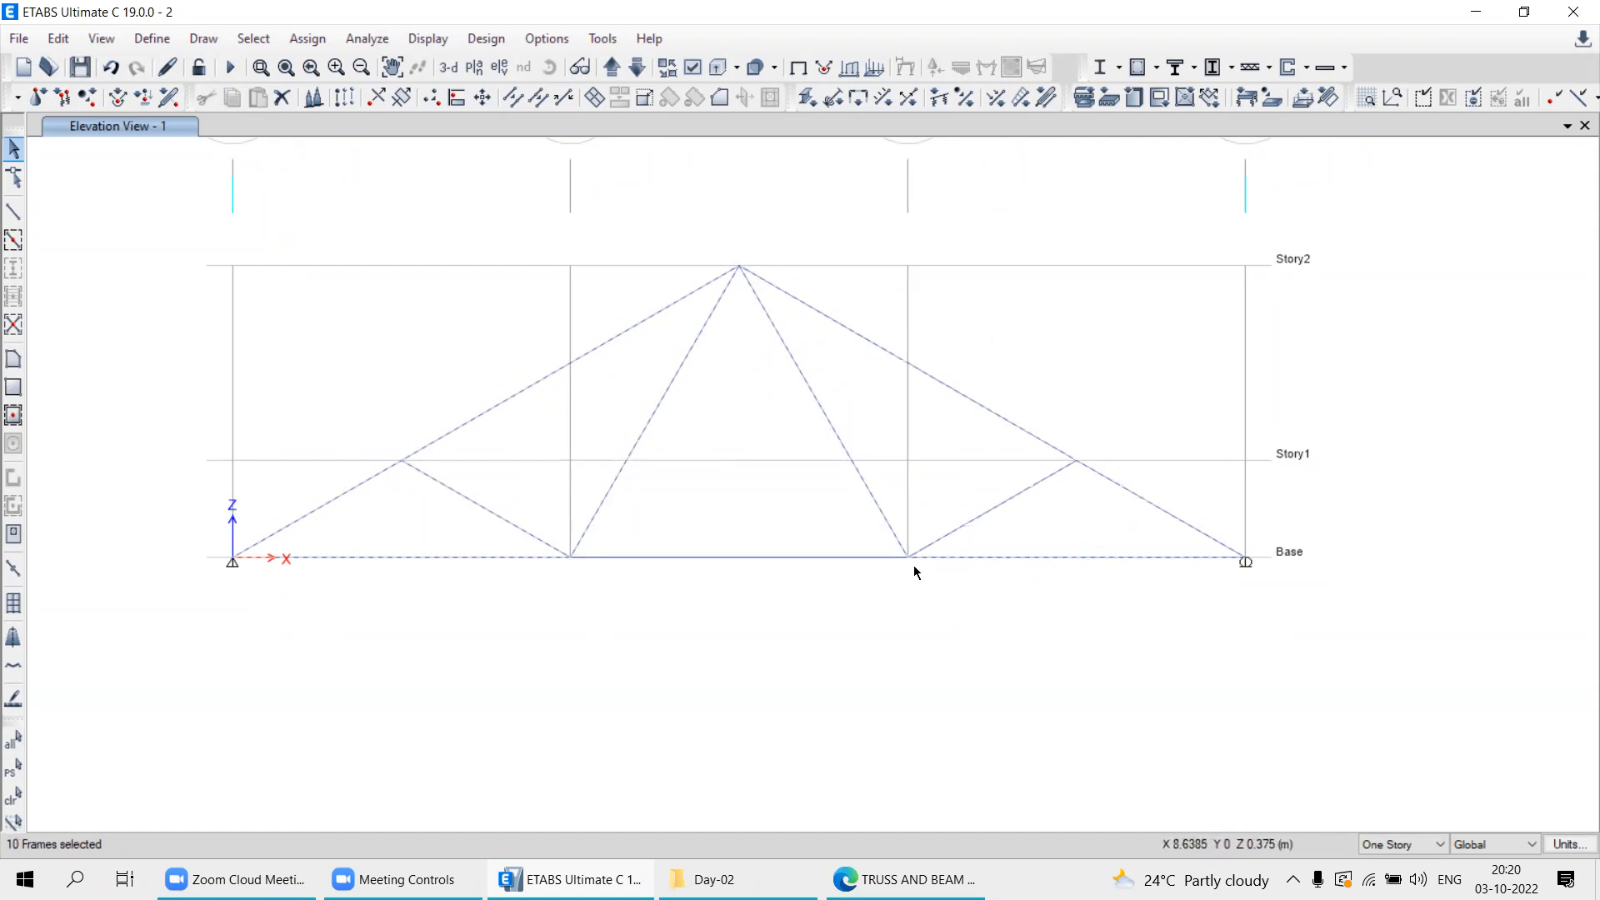
pyautogui.click(10, 740)
pyautogui.click(12, 796)
# Select all 11 truss members, including the rafters, the bottom chord and the inner diagonals.
pyautogui.click(476, 442)
pyautogui.click(349, 492)
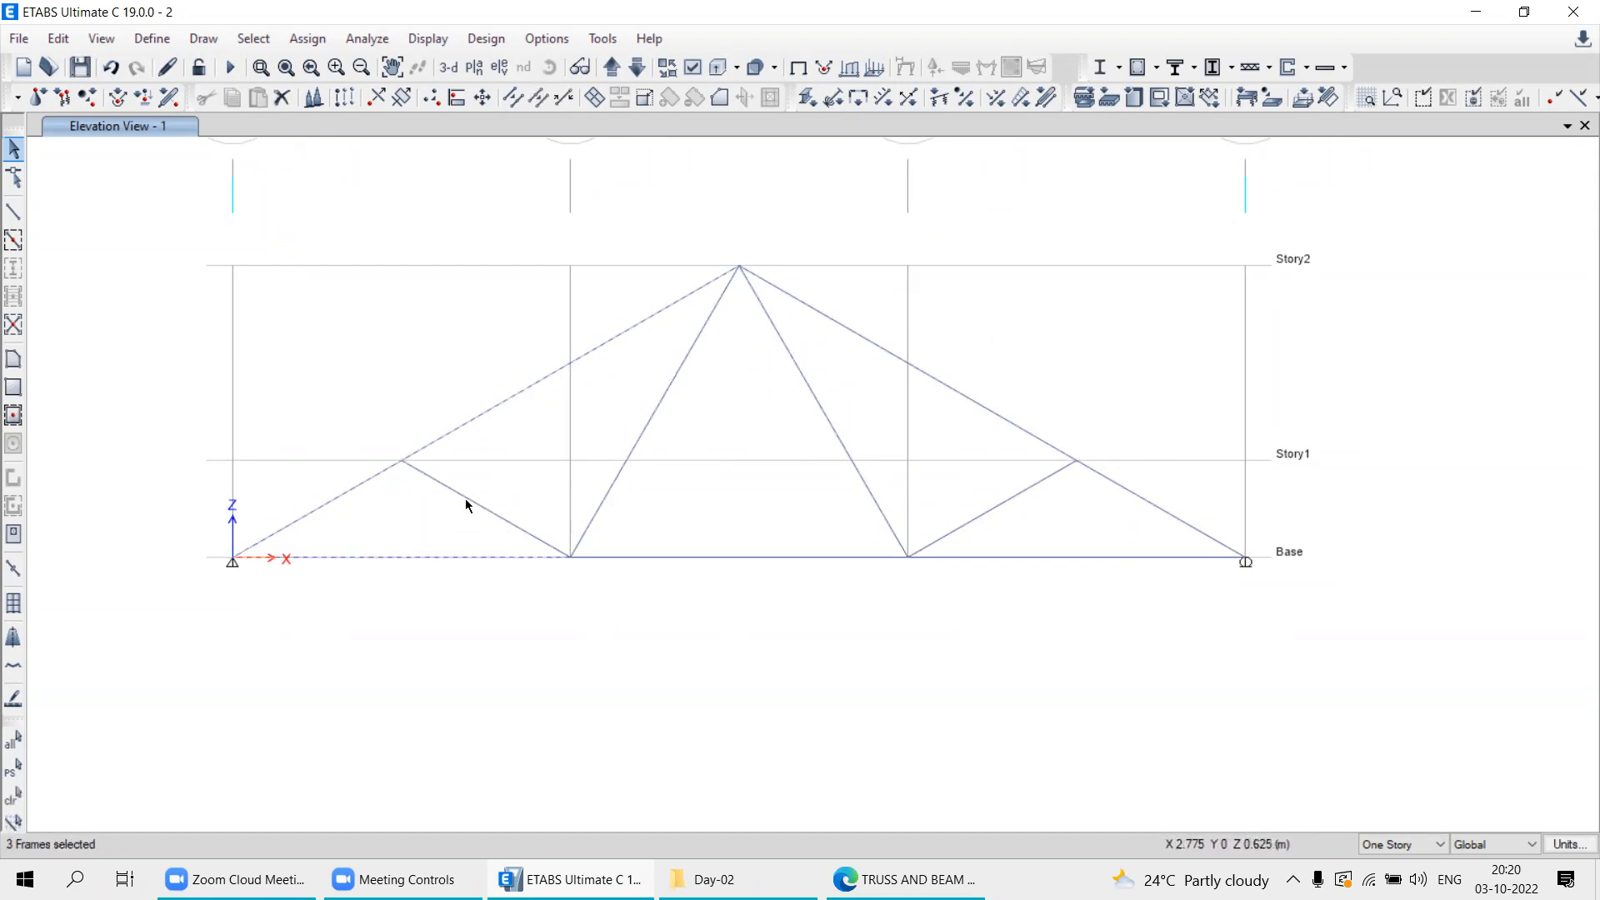
pyautogui.click(638, 554)
pyautogui.click(833, 426)
pyautogui.click(1033, 431)
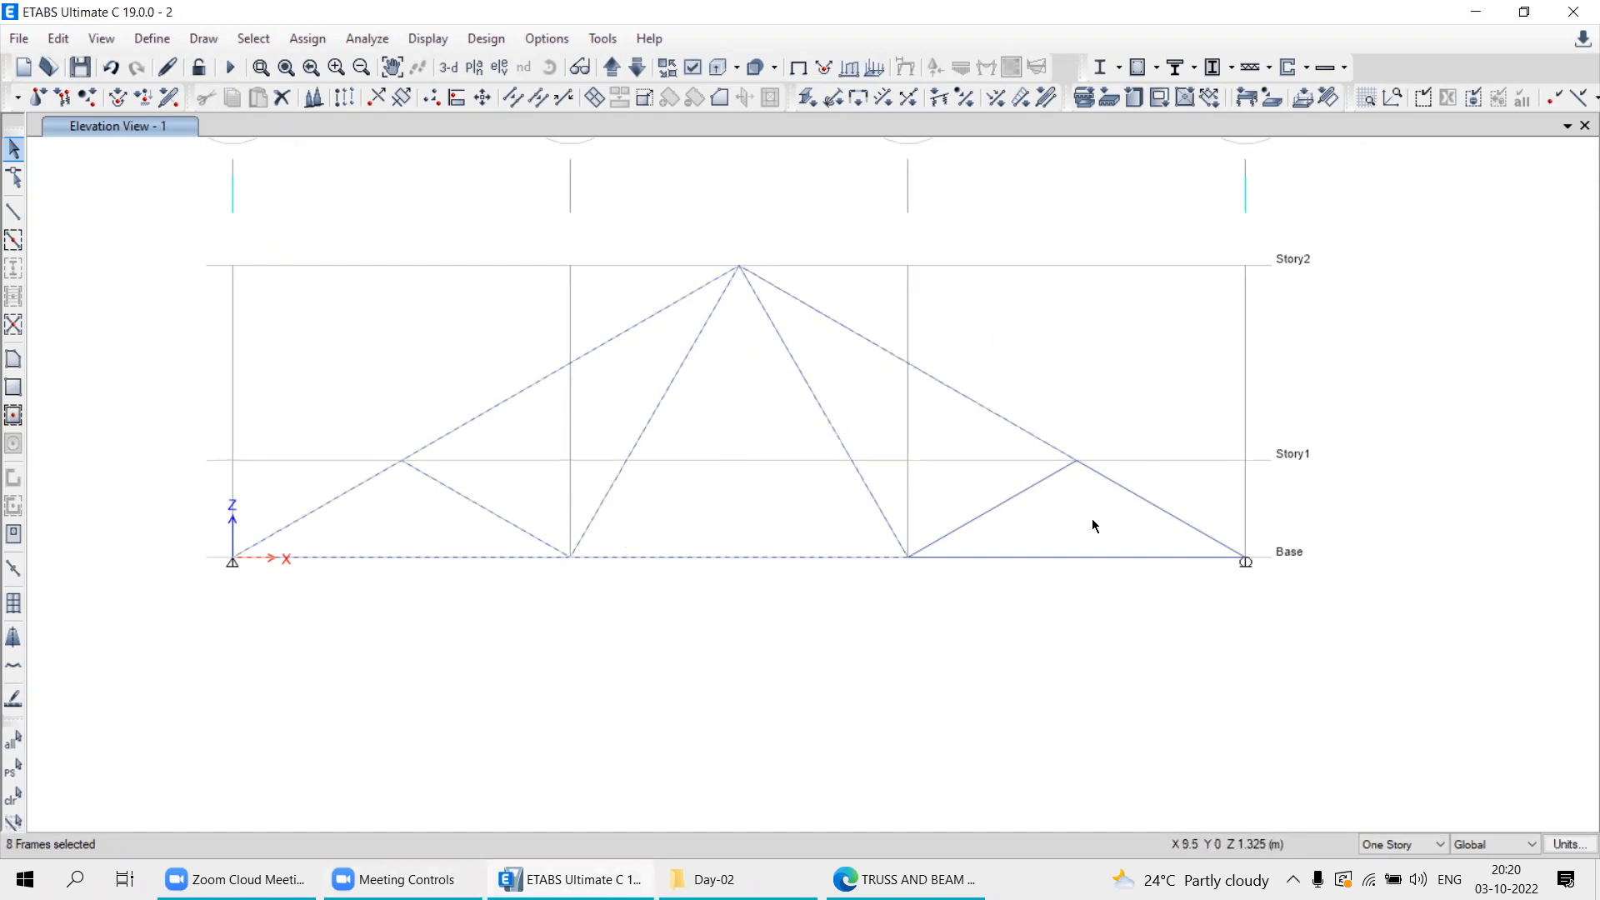
pyautogui.click(1052, 557)
pyautogui.click(1001, 503)
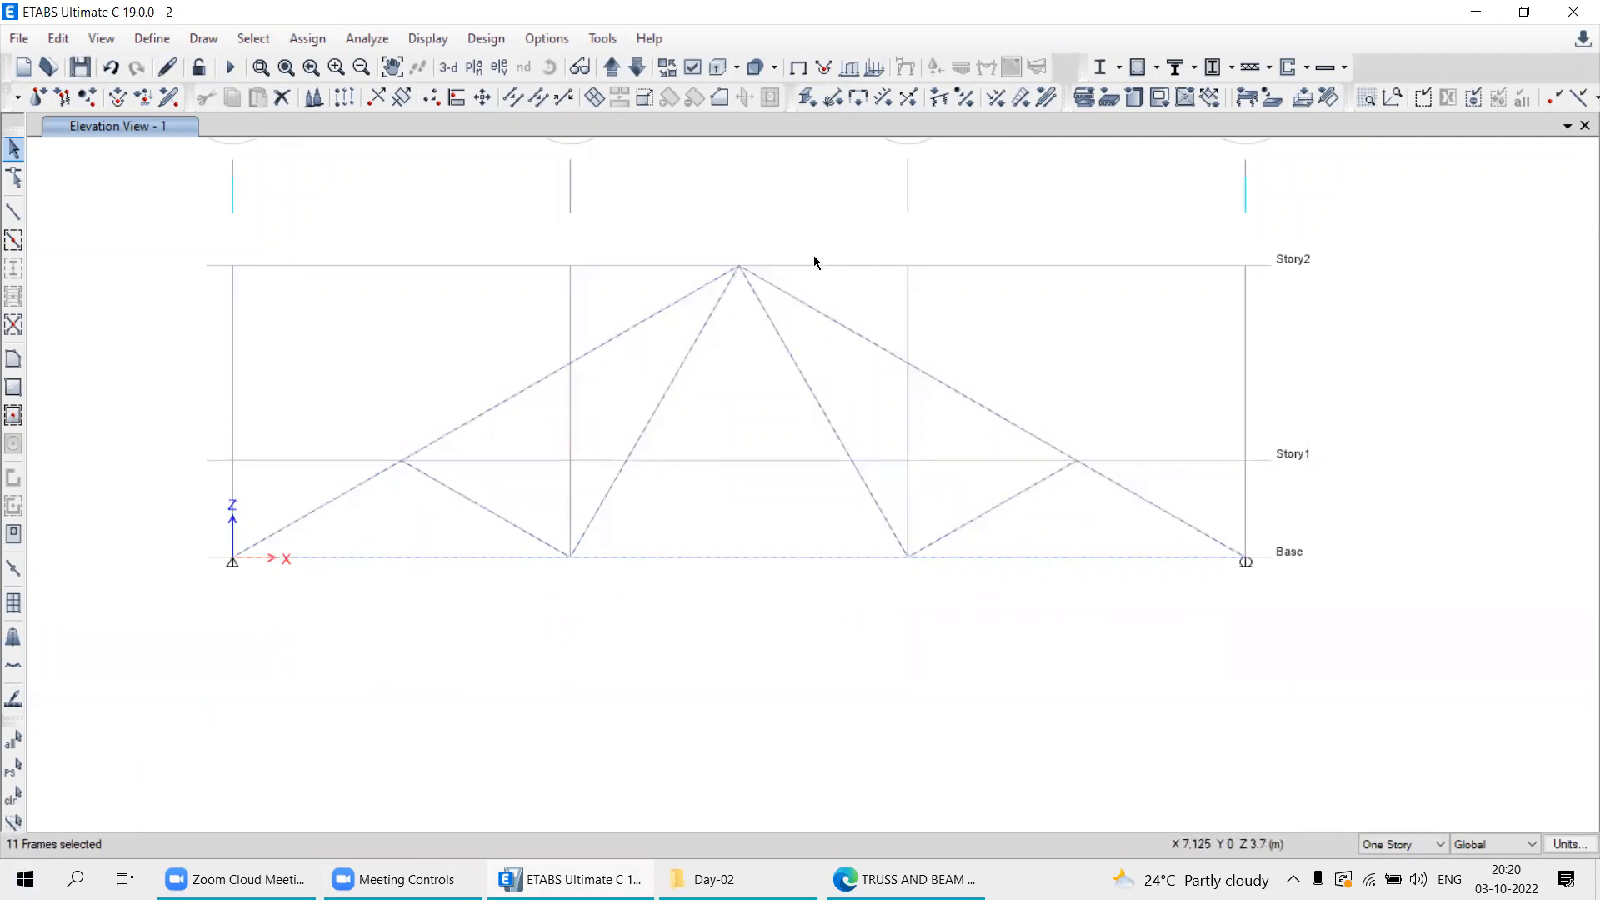
pyautogui.moveTo(718, 388); pyautogui.dragTo(763, 573, button='middle')
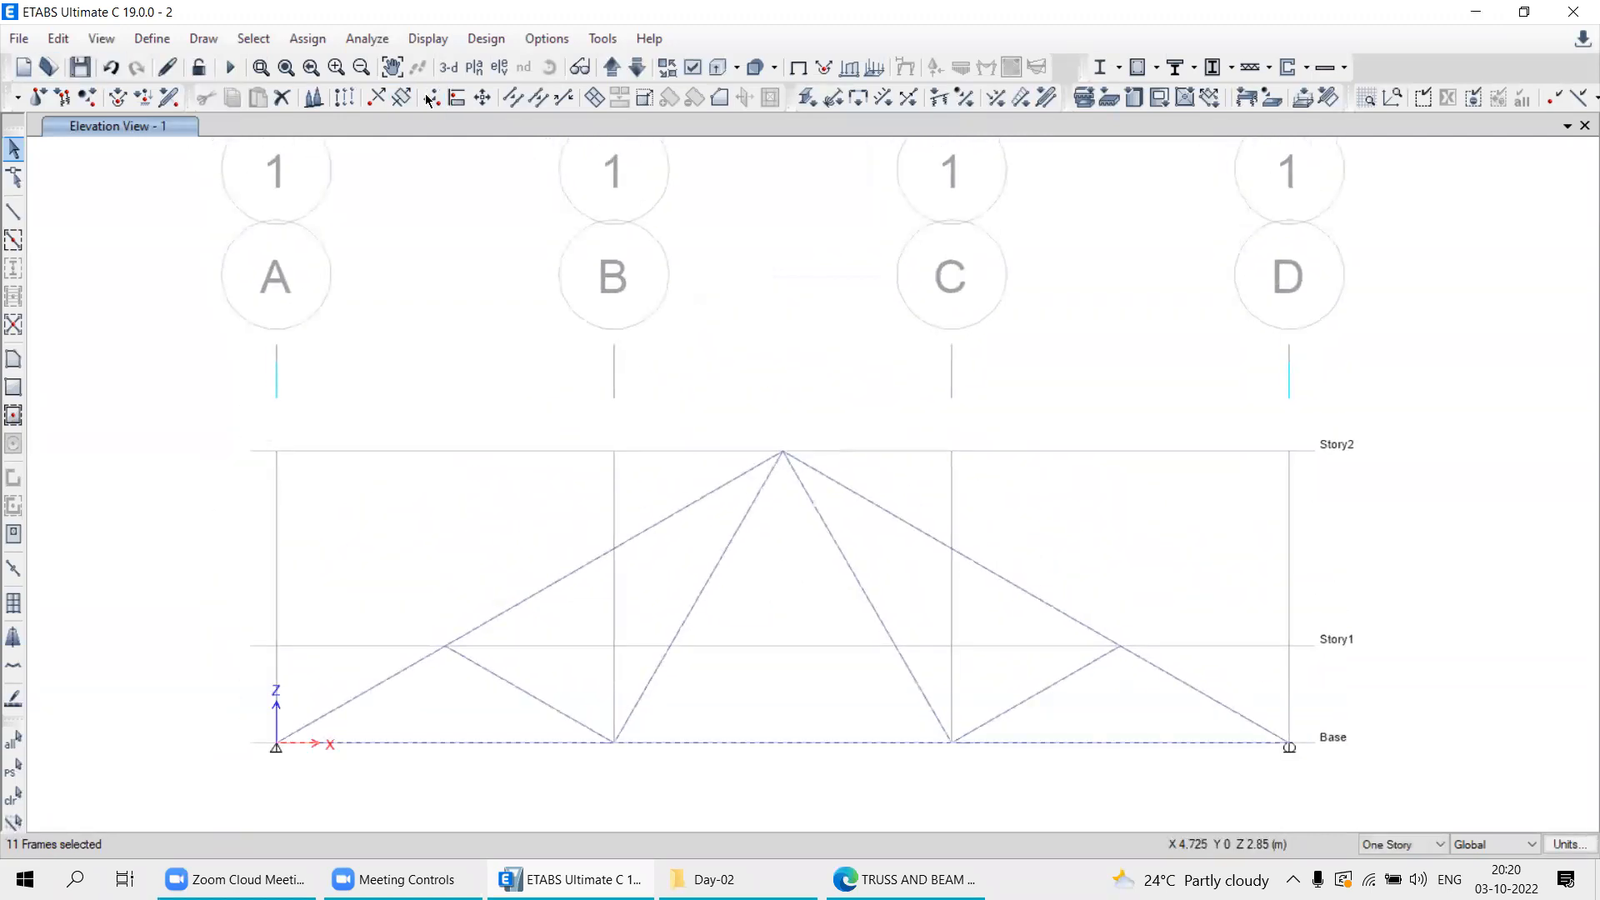
pyautogui.click(308, 38)
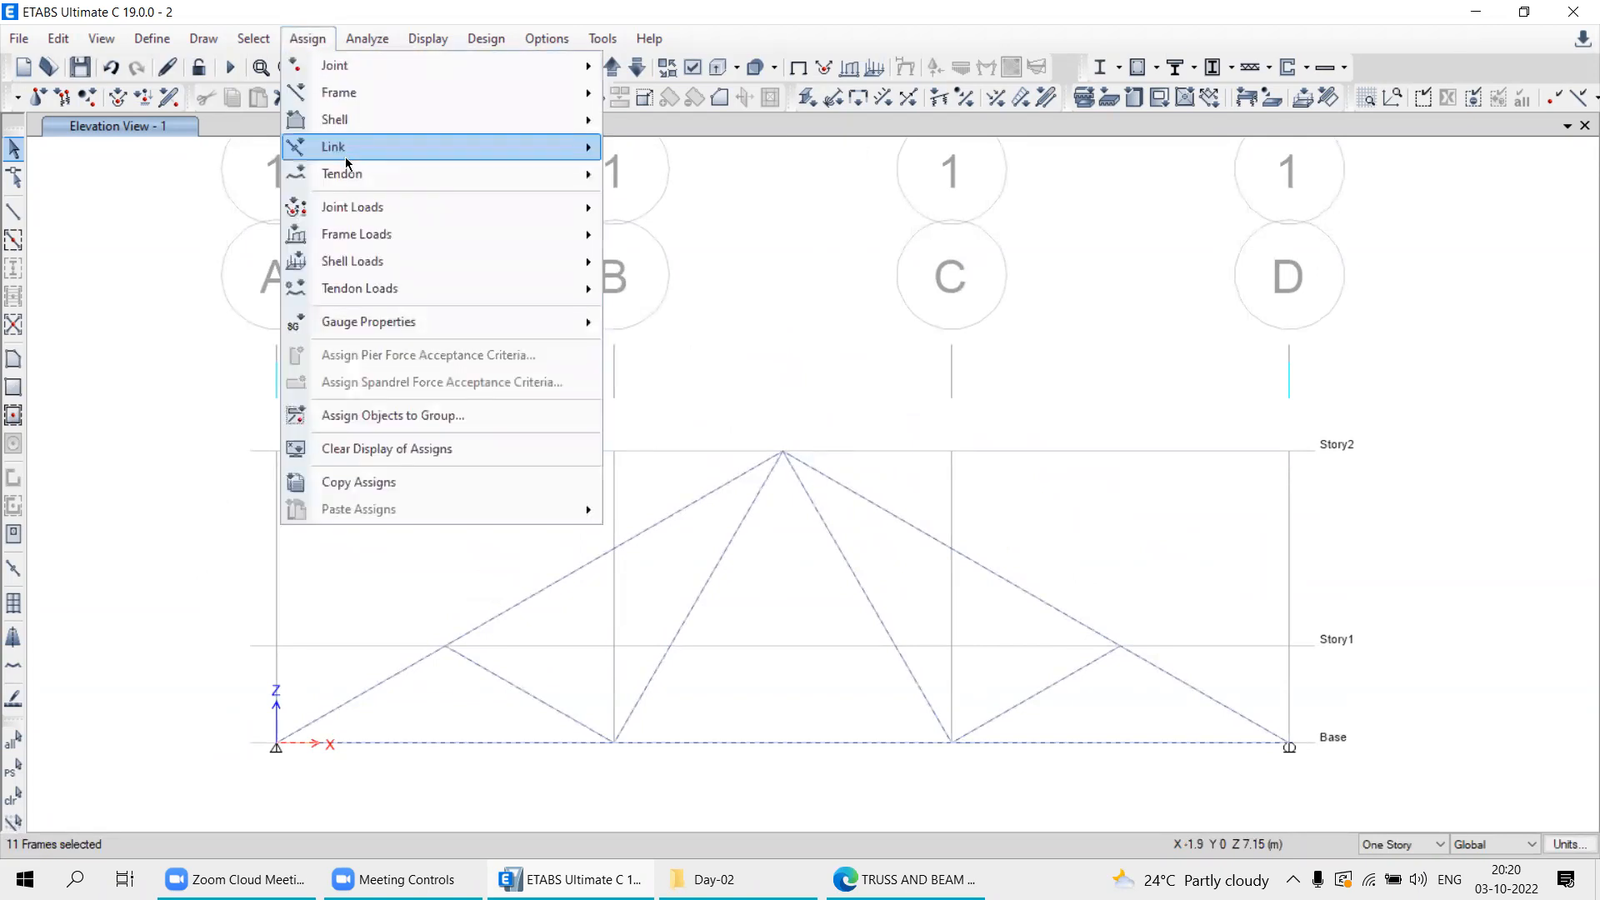
pyautogui.moveTo(359, 94)
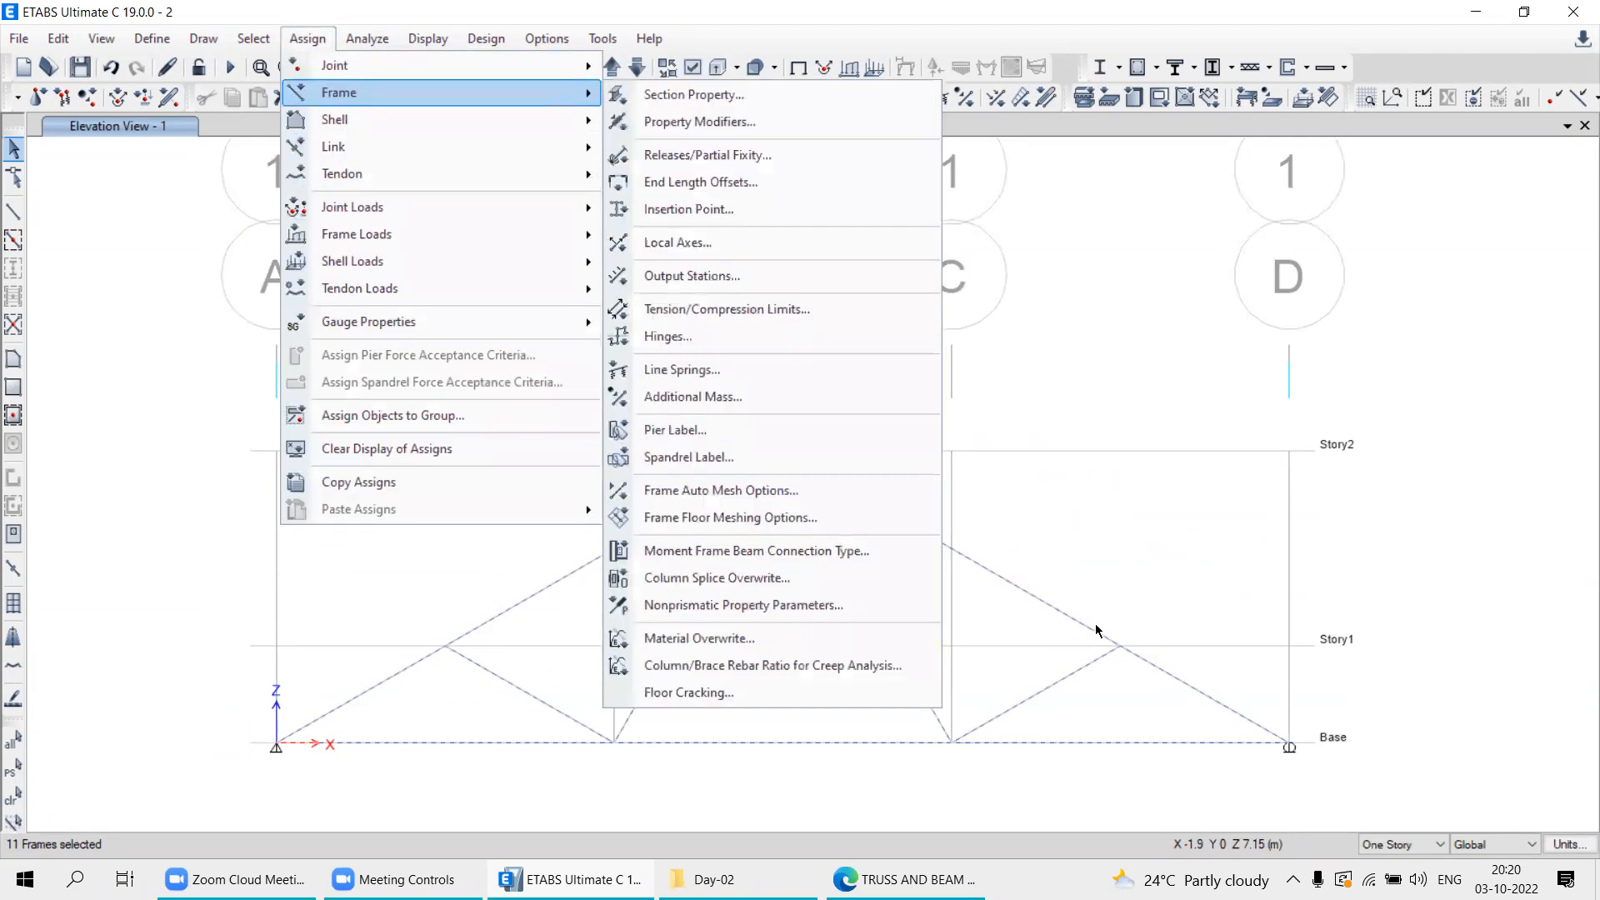
pyautogui.click(1139, 691)
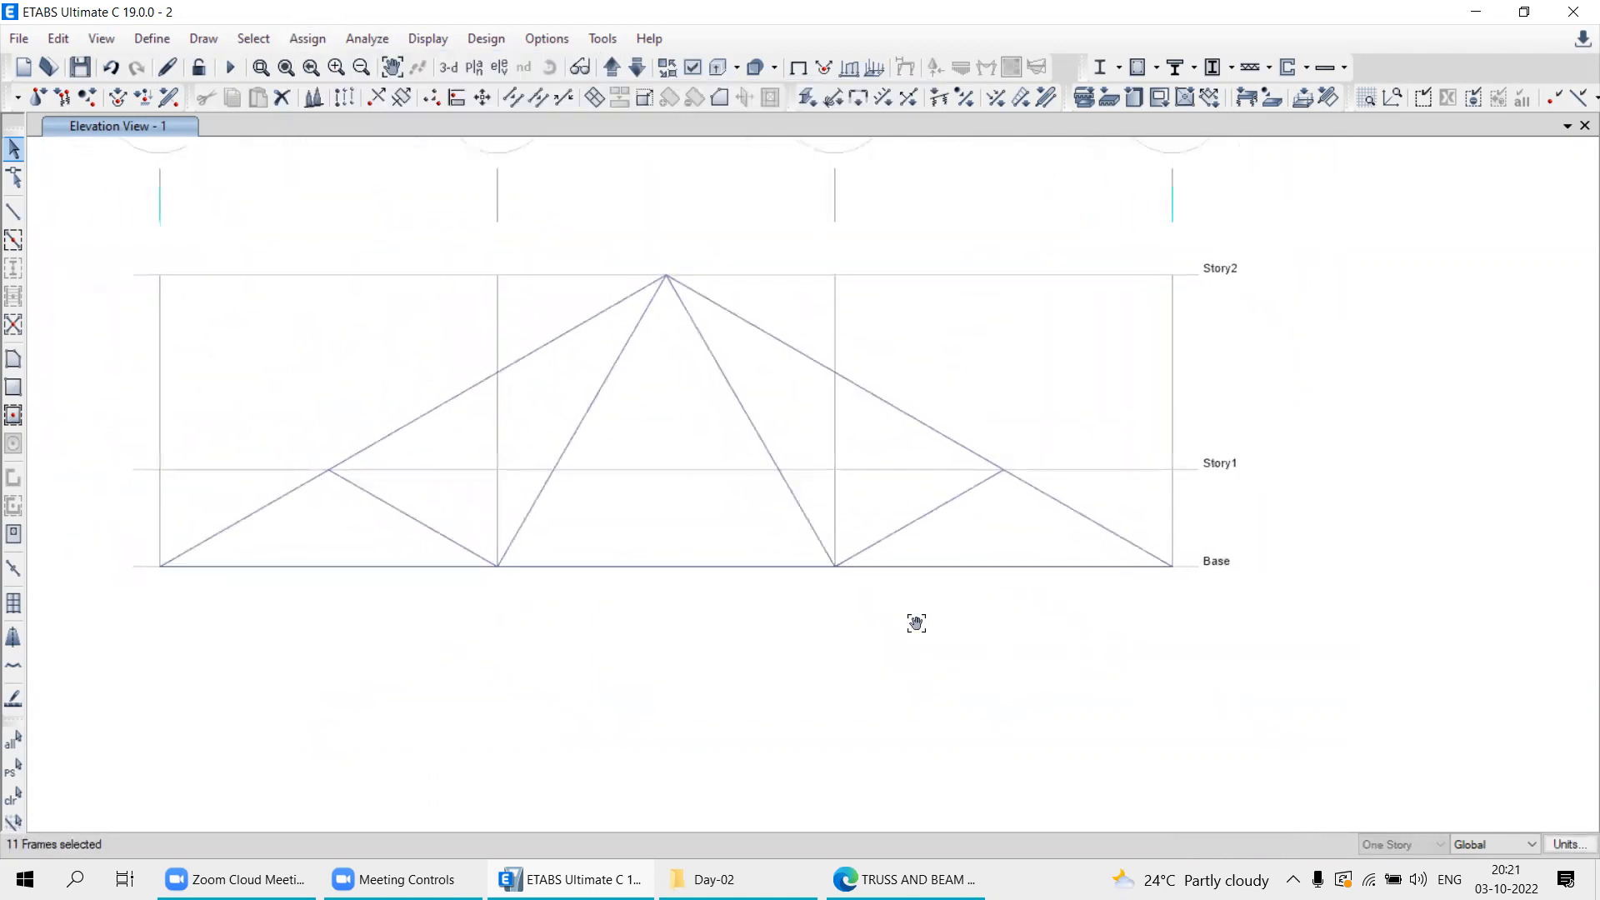
pyautogui.moveTo(918, 622); pyautogui.dragTo(1093, 645, button='middle')
pyautogui.click(299, 49)
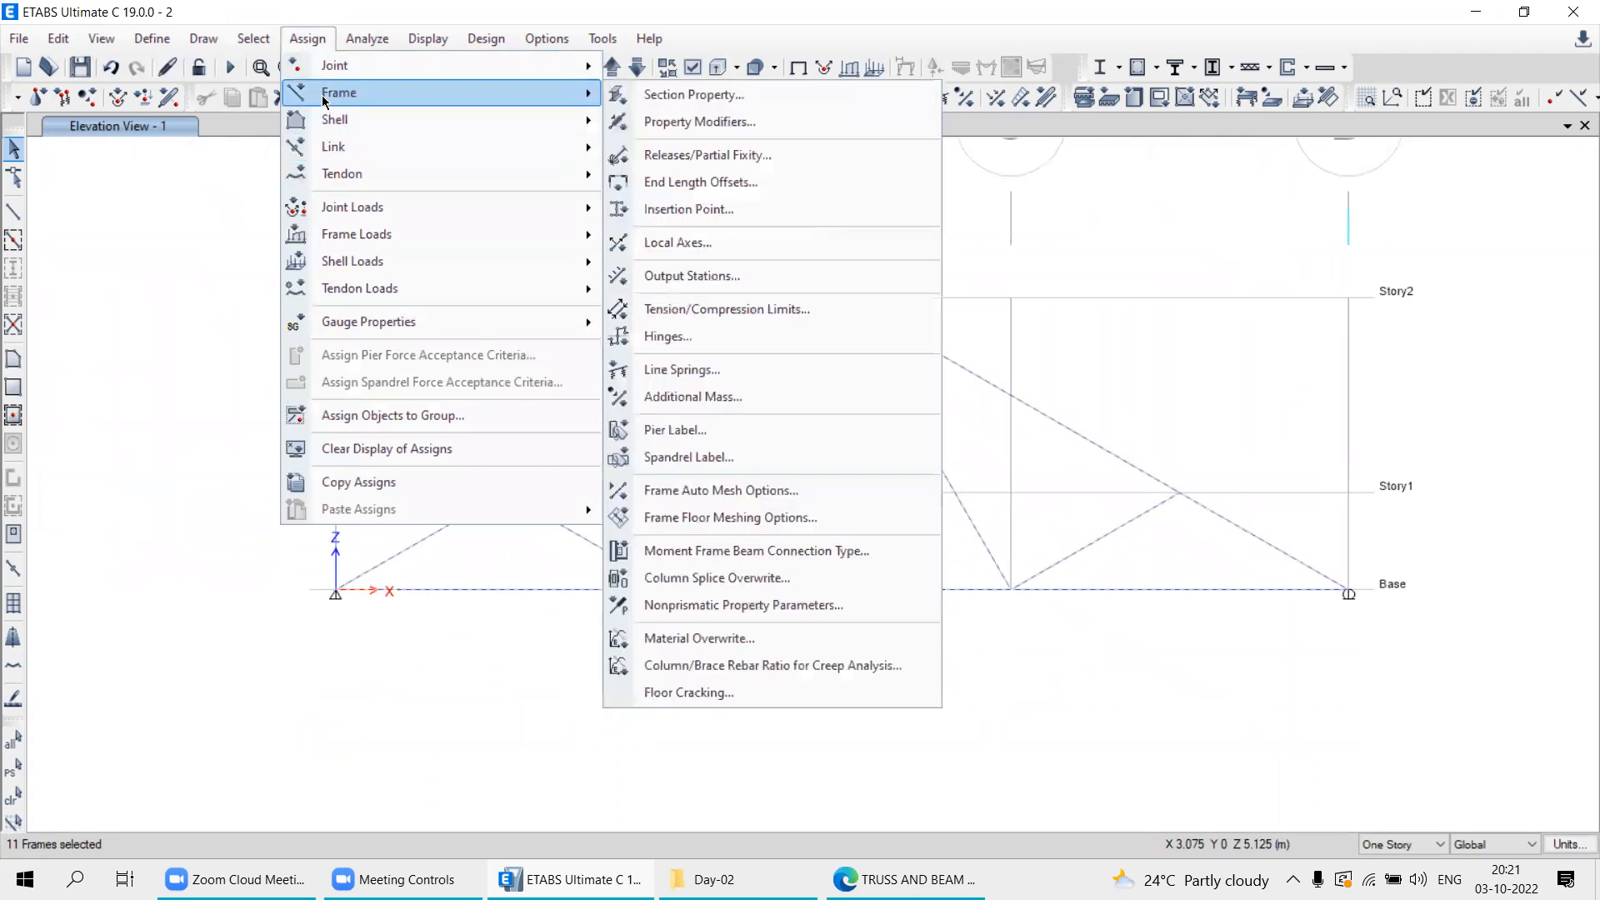
pyautogui.click(288, 36)
# Assign frame releases for Moment 22 (Minor) and Moment 33 (Major) at both start and end of the selected truss members.
pyautogui.click(291, 38)
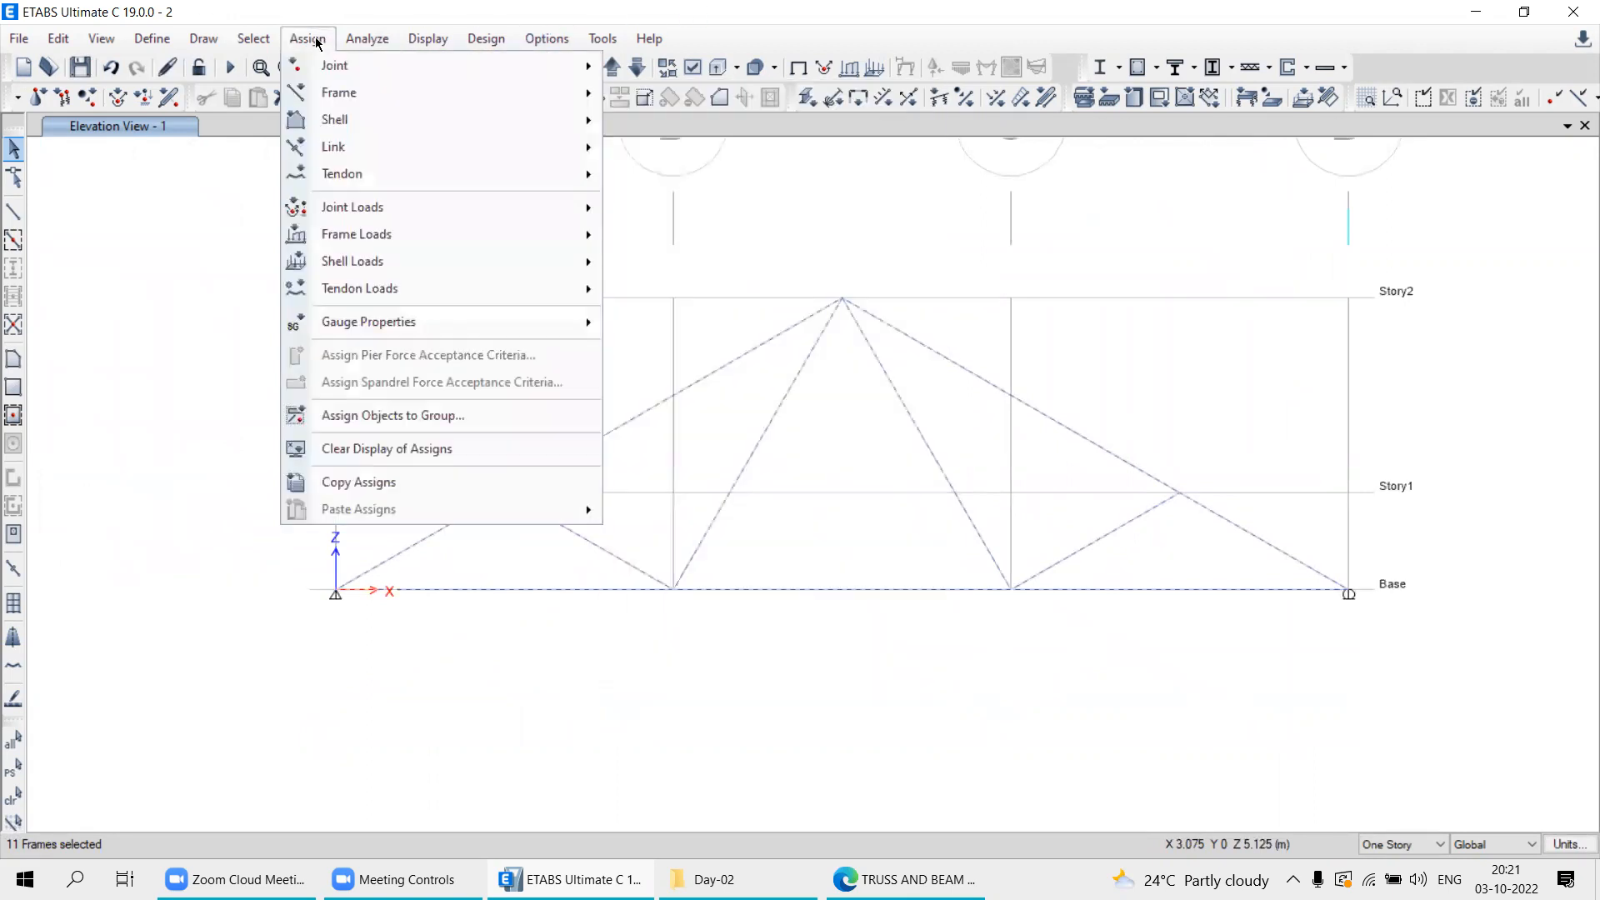
pyautogui.moveTo(315, 97)
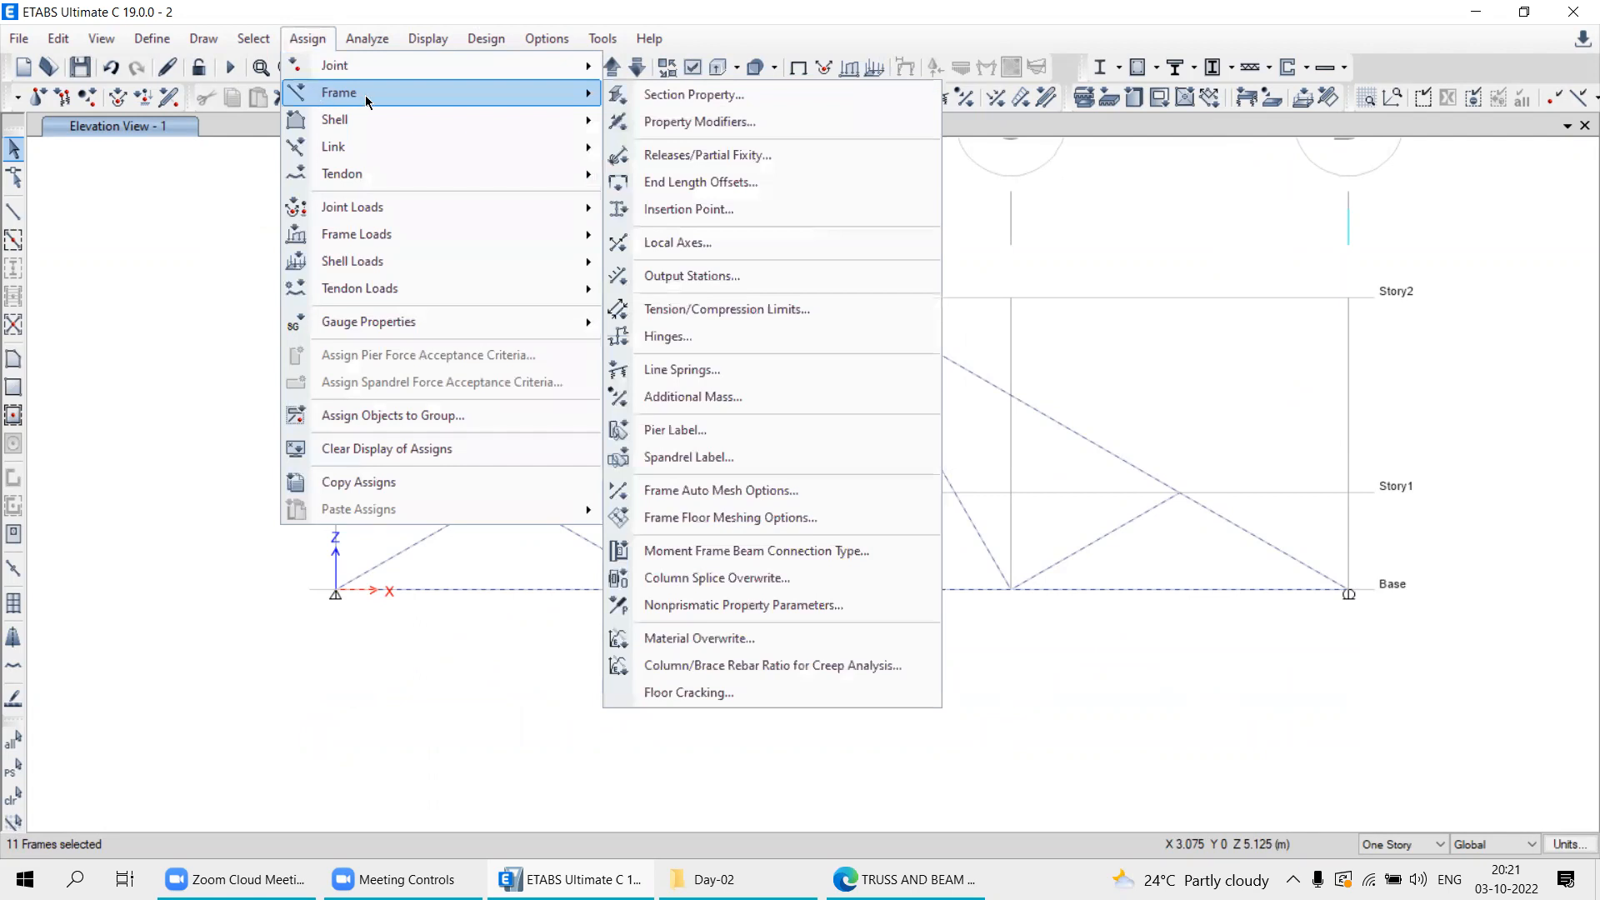
pyautogui.click(658, 155)
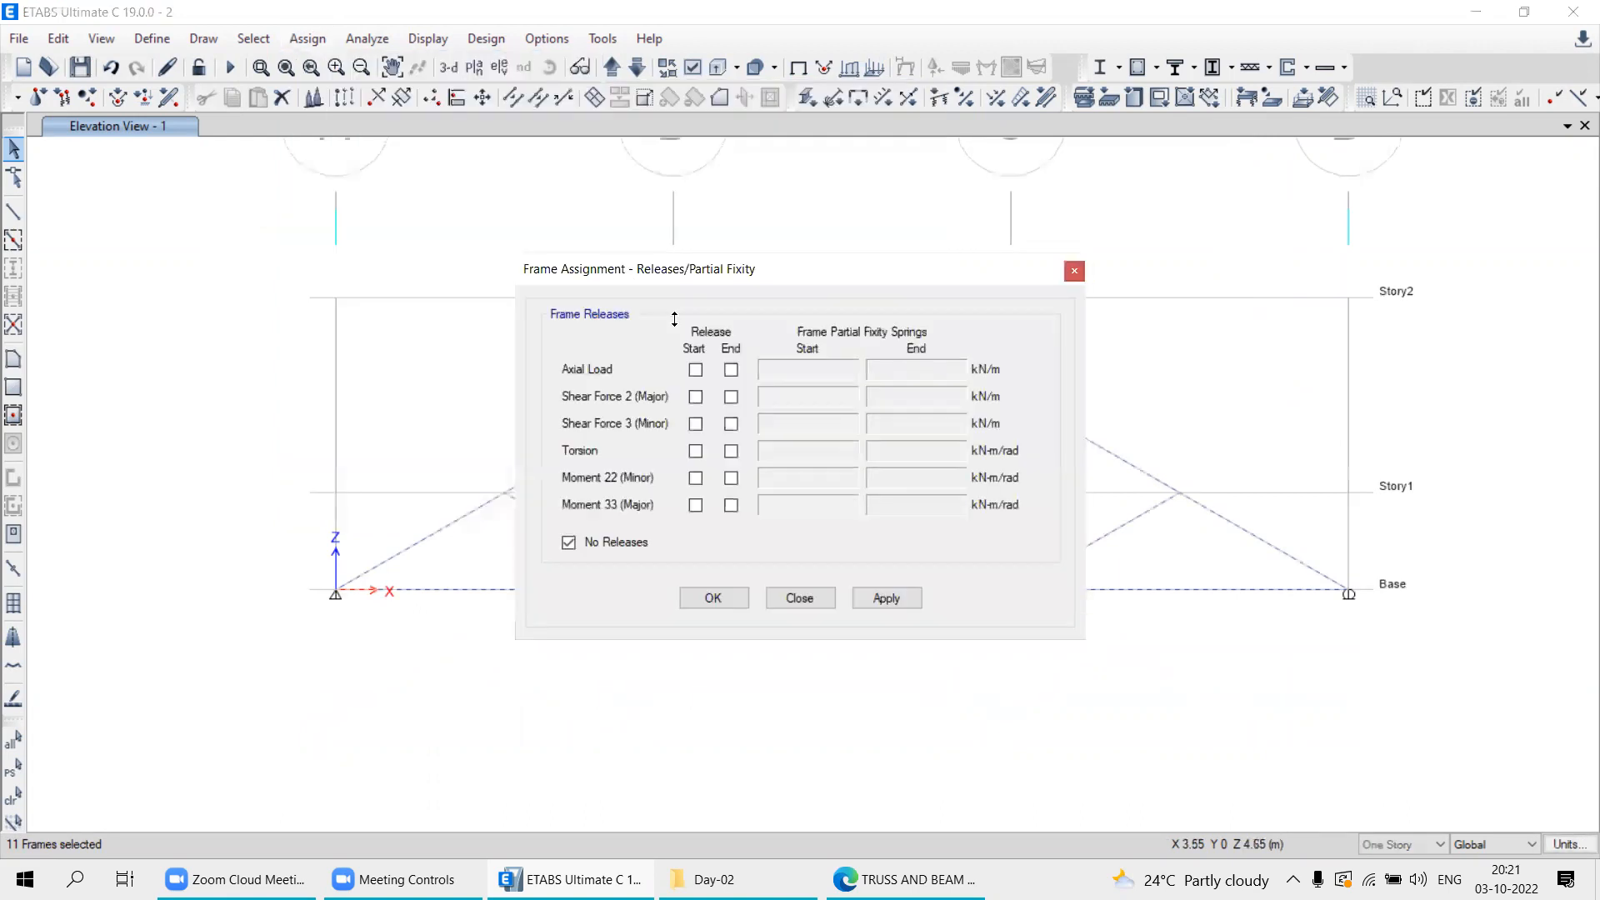
pyautogui.moveTo(661, 268); pyautogui.dragTo(161, 19)
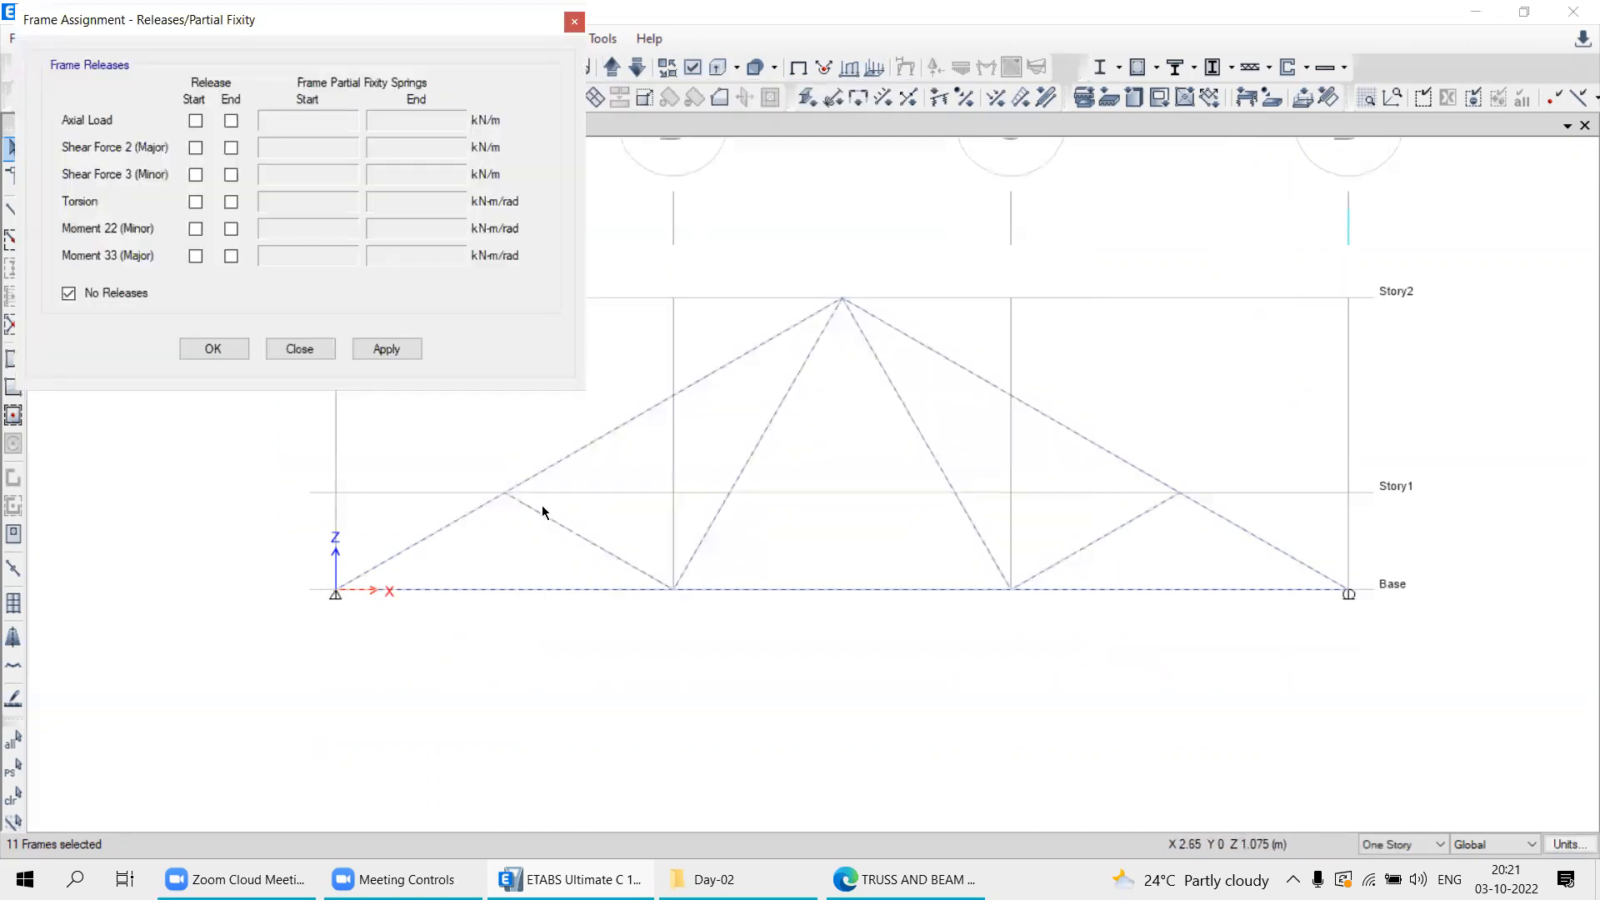
pyautogui.click(195, 228)
pyautogui.click(195, 255)
pyautogui.click(231, 228)
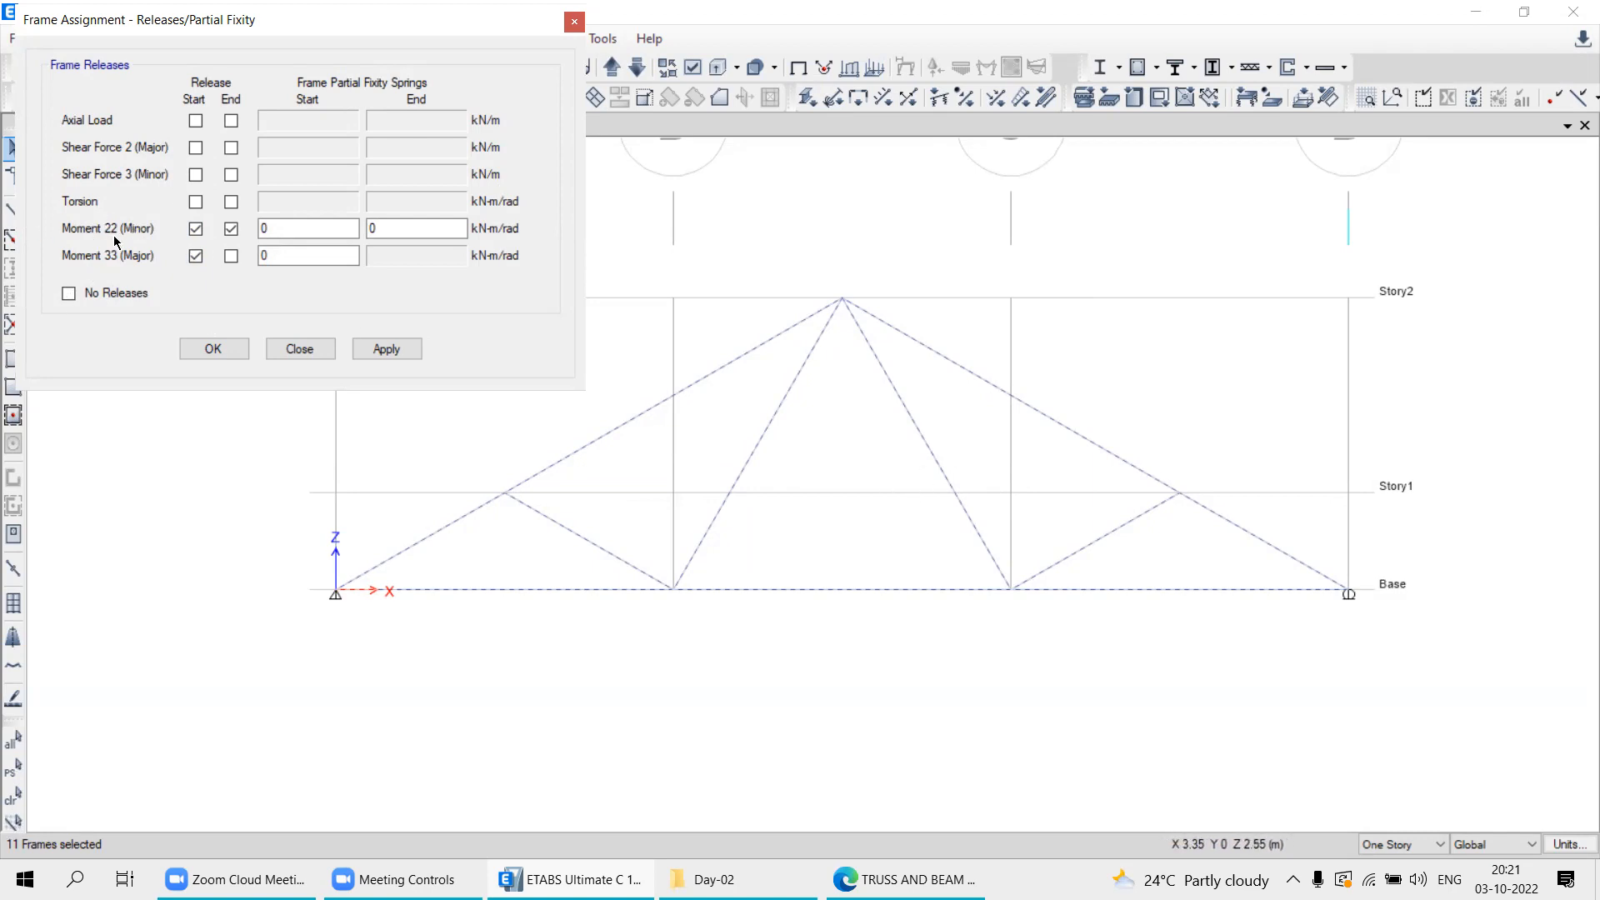
pyautogui.click(231, 256)
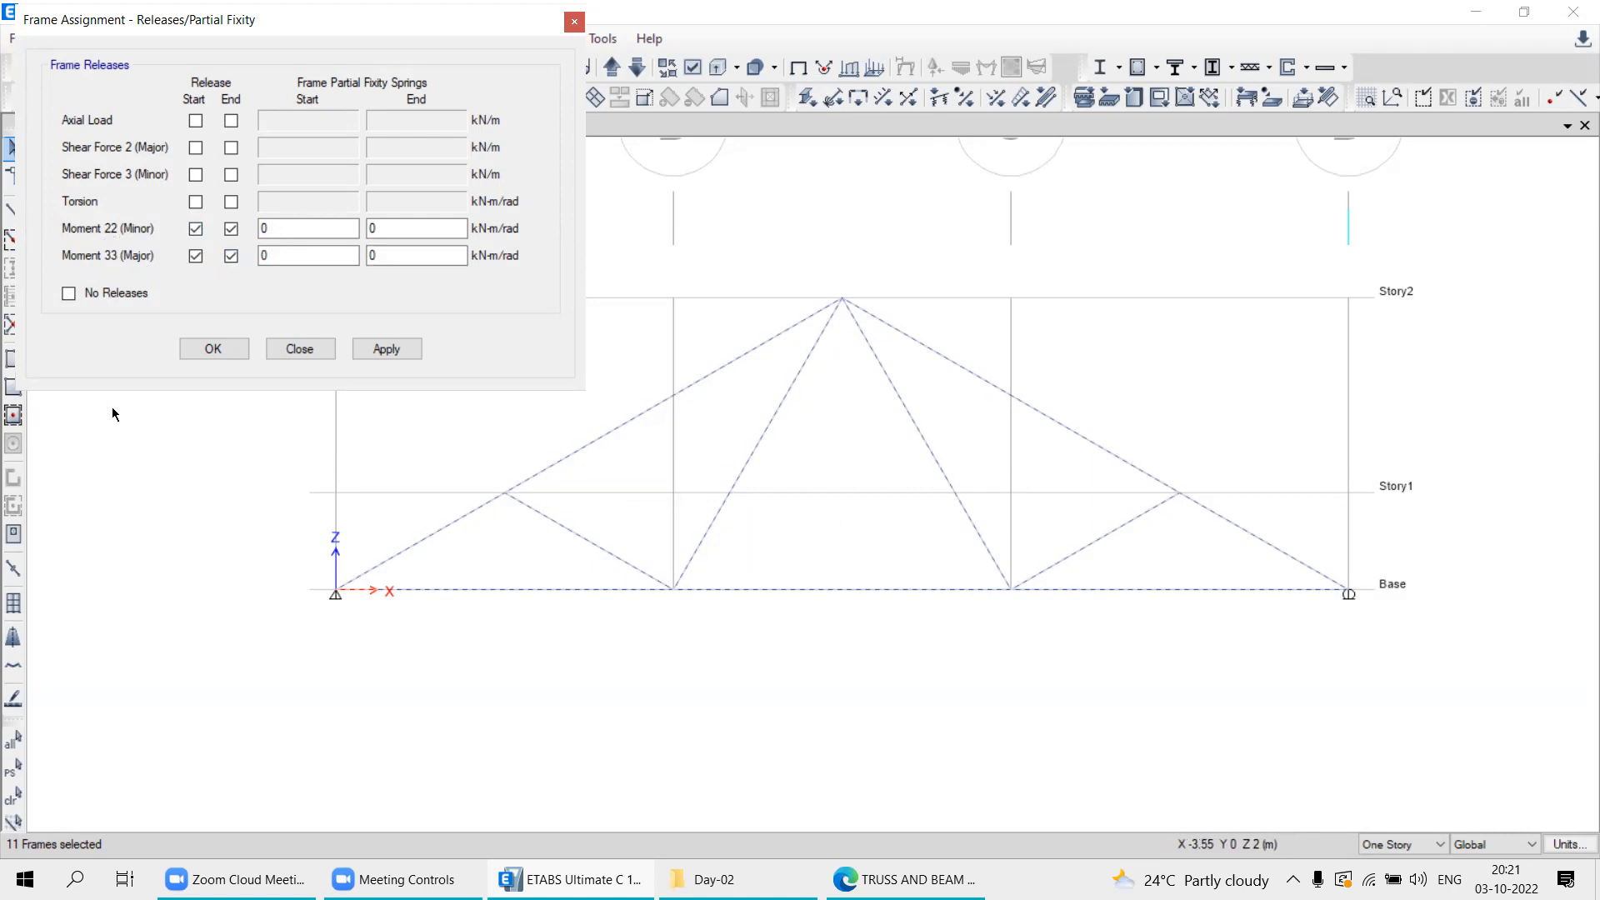
pyautogui.click(374, 357)
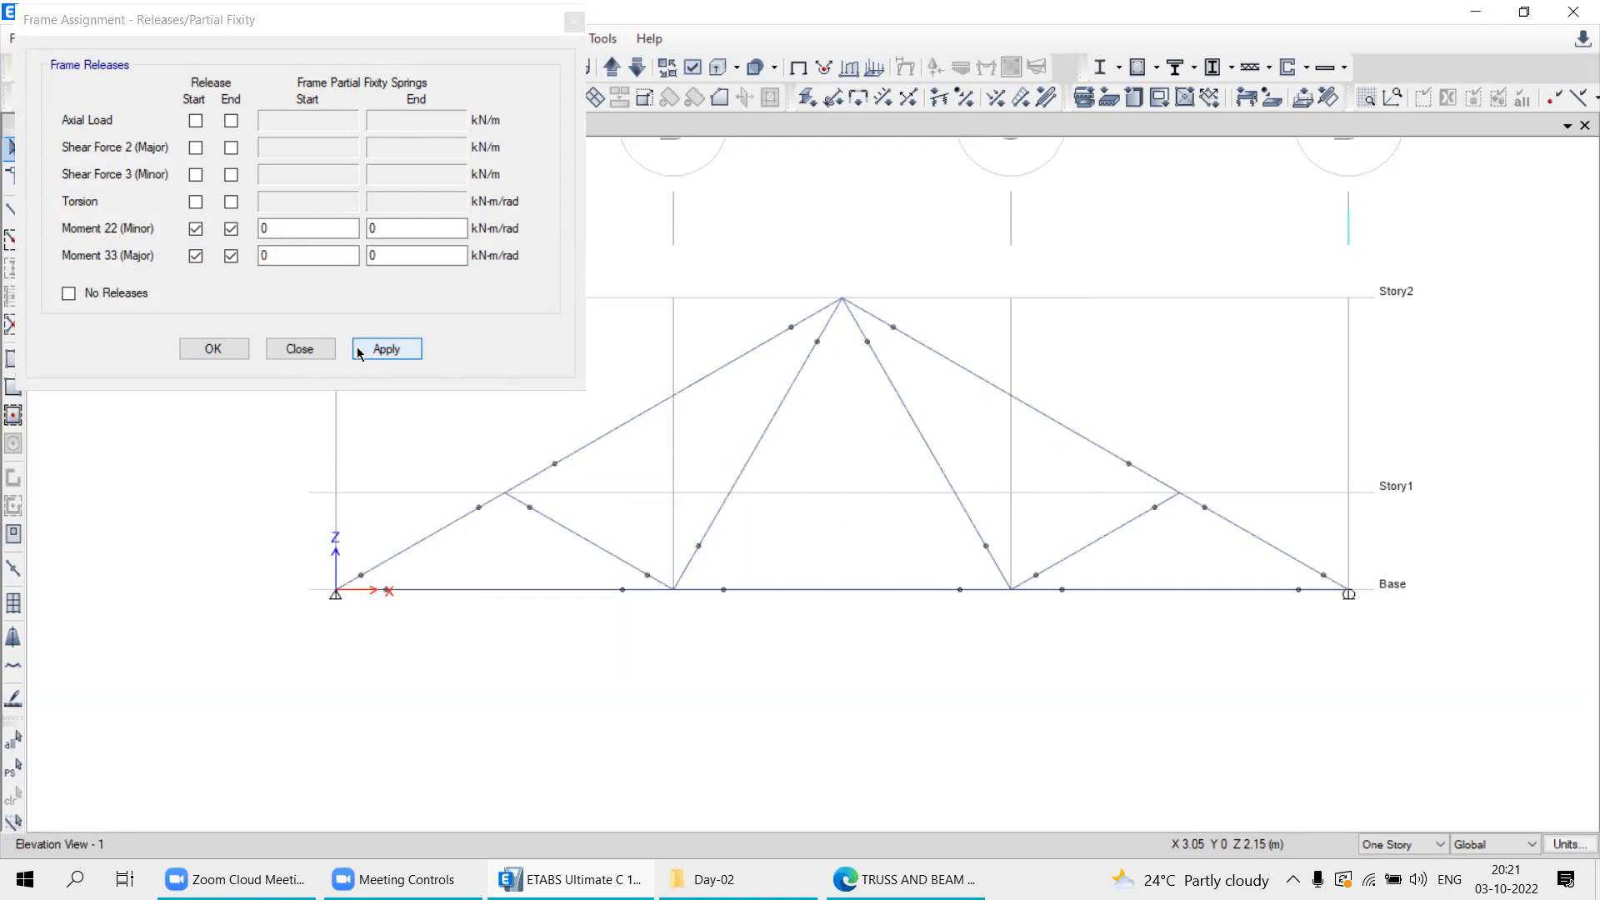
pyautogui.click(292, 349)
pyautogui.moveTo(802, 353)
pyautogui.mouseDown(button='middle')
pyautogui.moveTo(927, 398)
pyautogui.moveTo(810, 358)
pyautogui.mouseUp(button='middle')
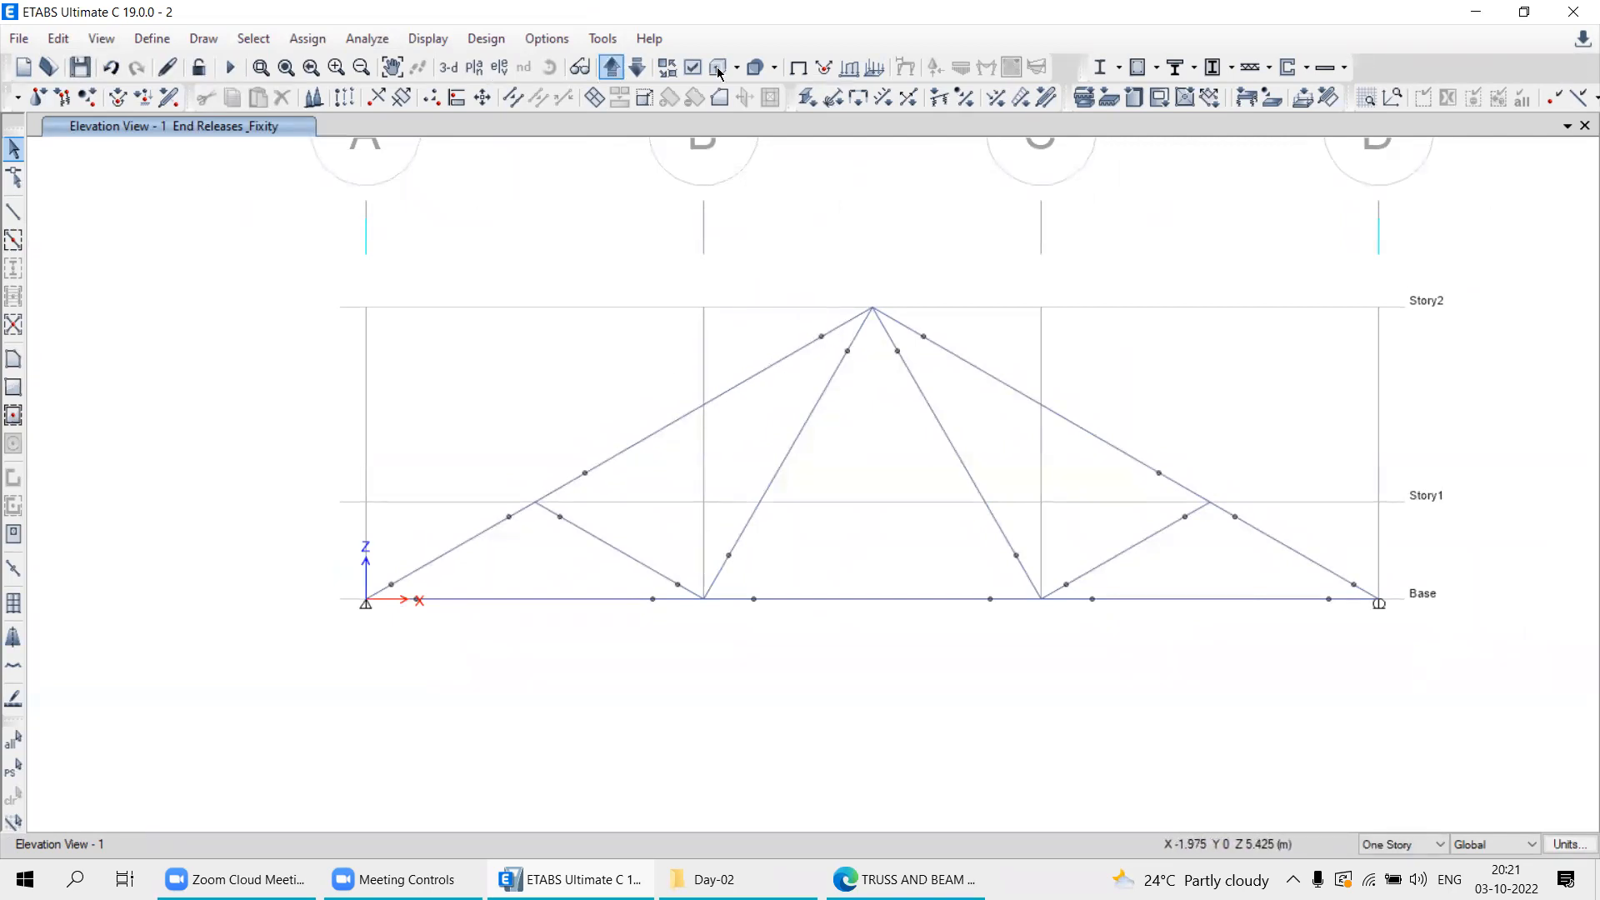
# Hide the end-release markers on the truss members by restoring the undeformed shape display.
pyautogui.click(428, 38)
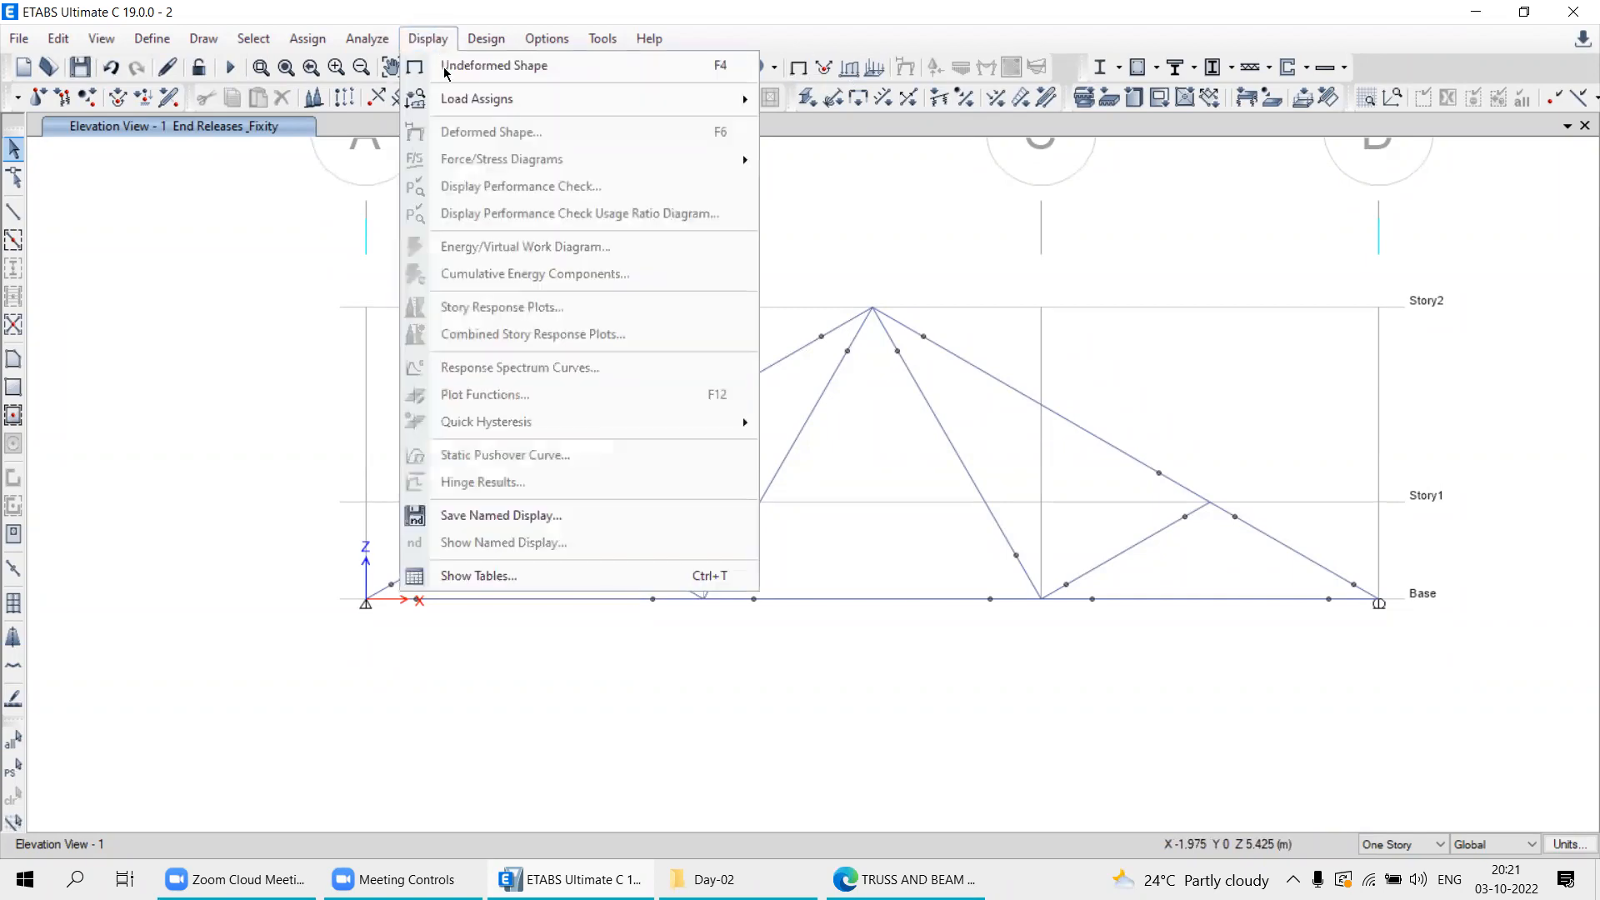
pyautogui.click(482, 66)
pyautogui.moveTo(963, 385); pyautogui.dragTo(818, 403, button='middle')
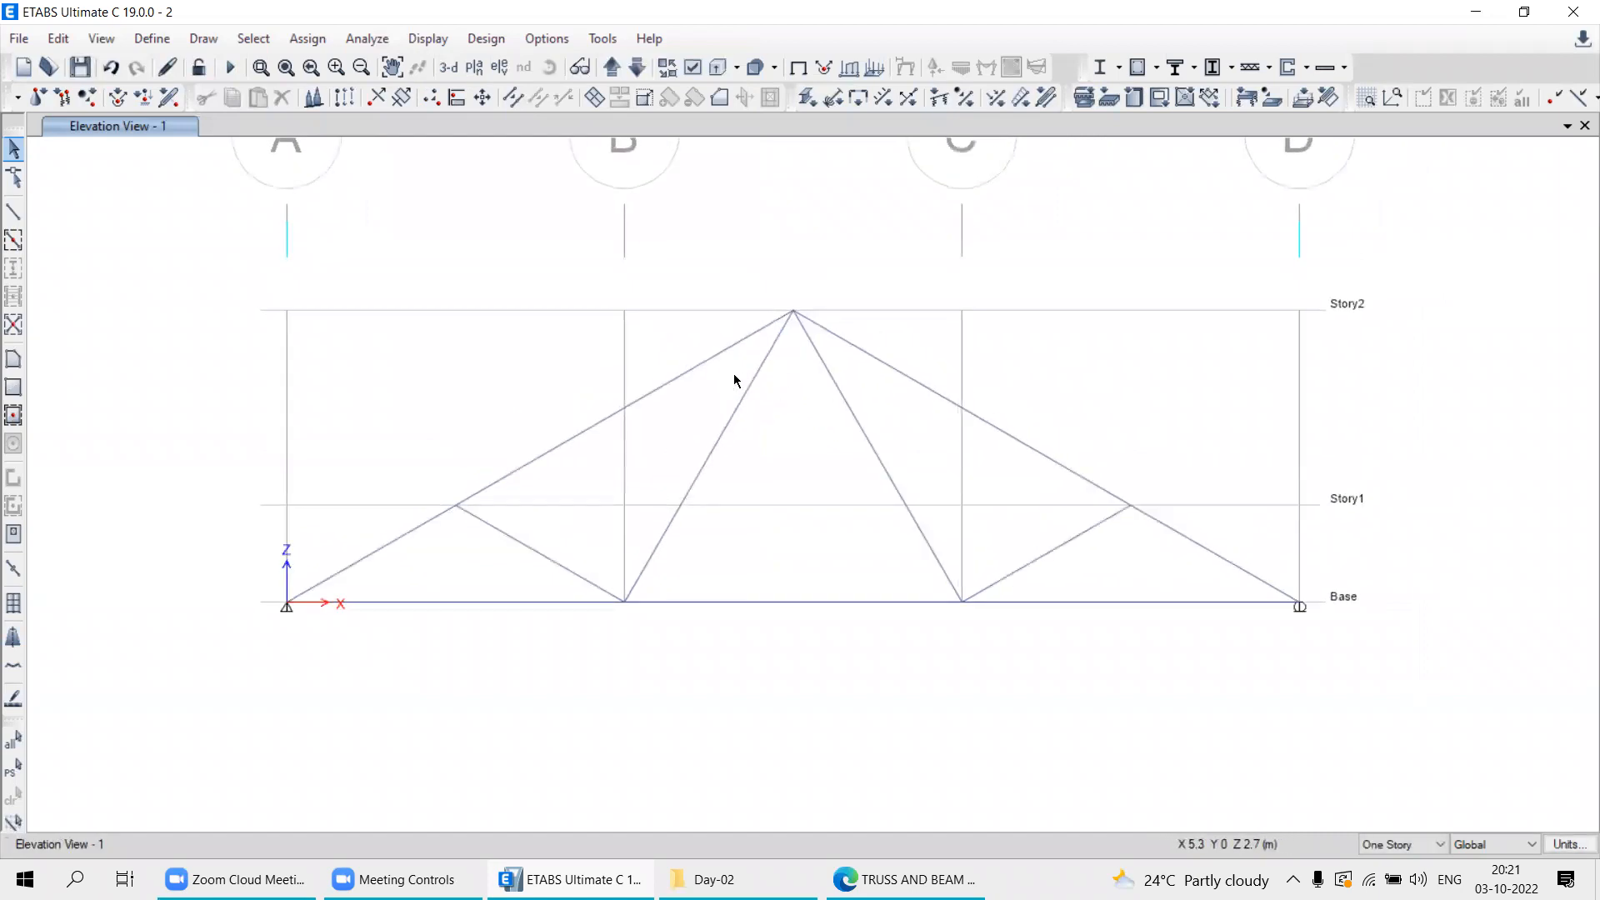
pyautogui.moveTo(751, 417); pyautogui.dragTo(732, 421, button='middle')
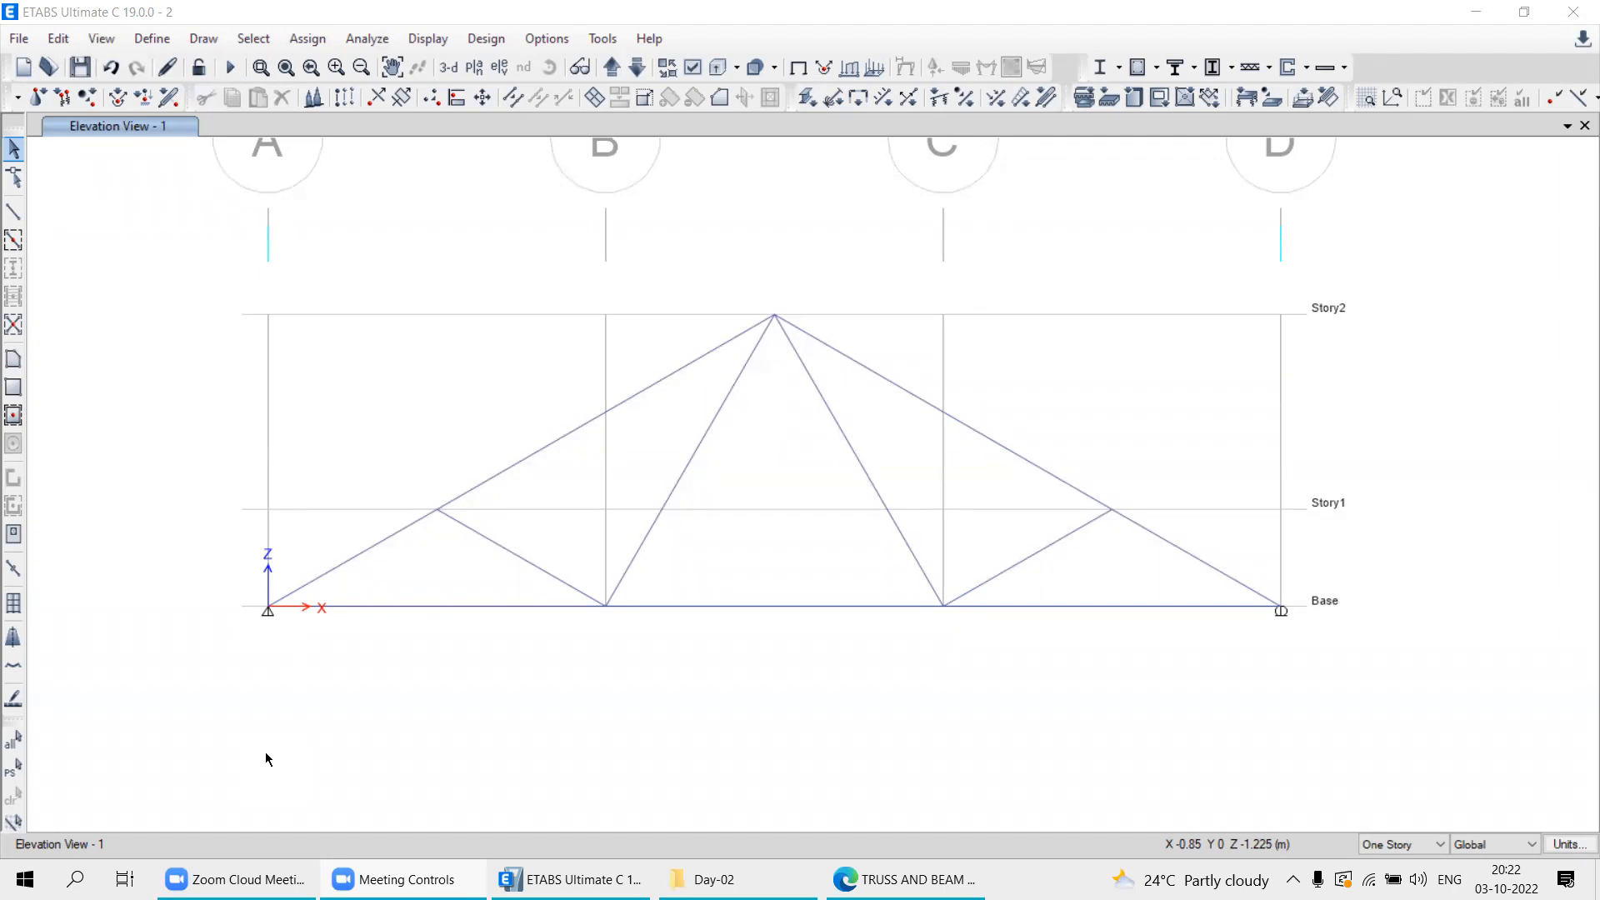
pyautogui.moveTo(644, 455); pyautogui.dragTo(589, 465, button='middle')
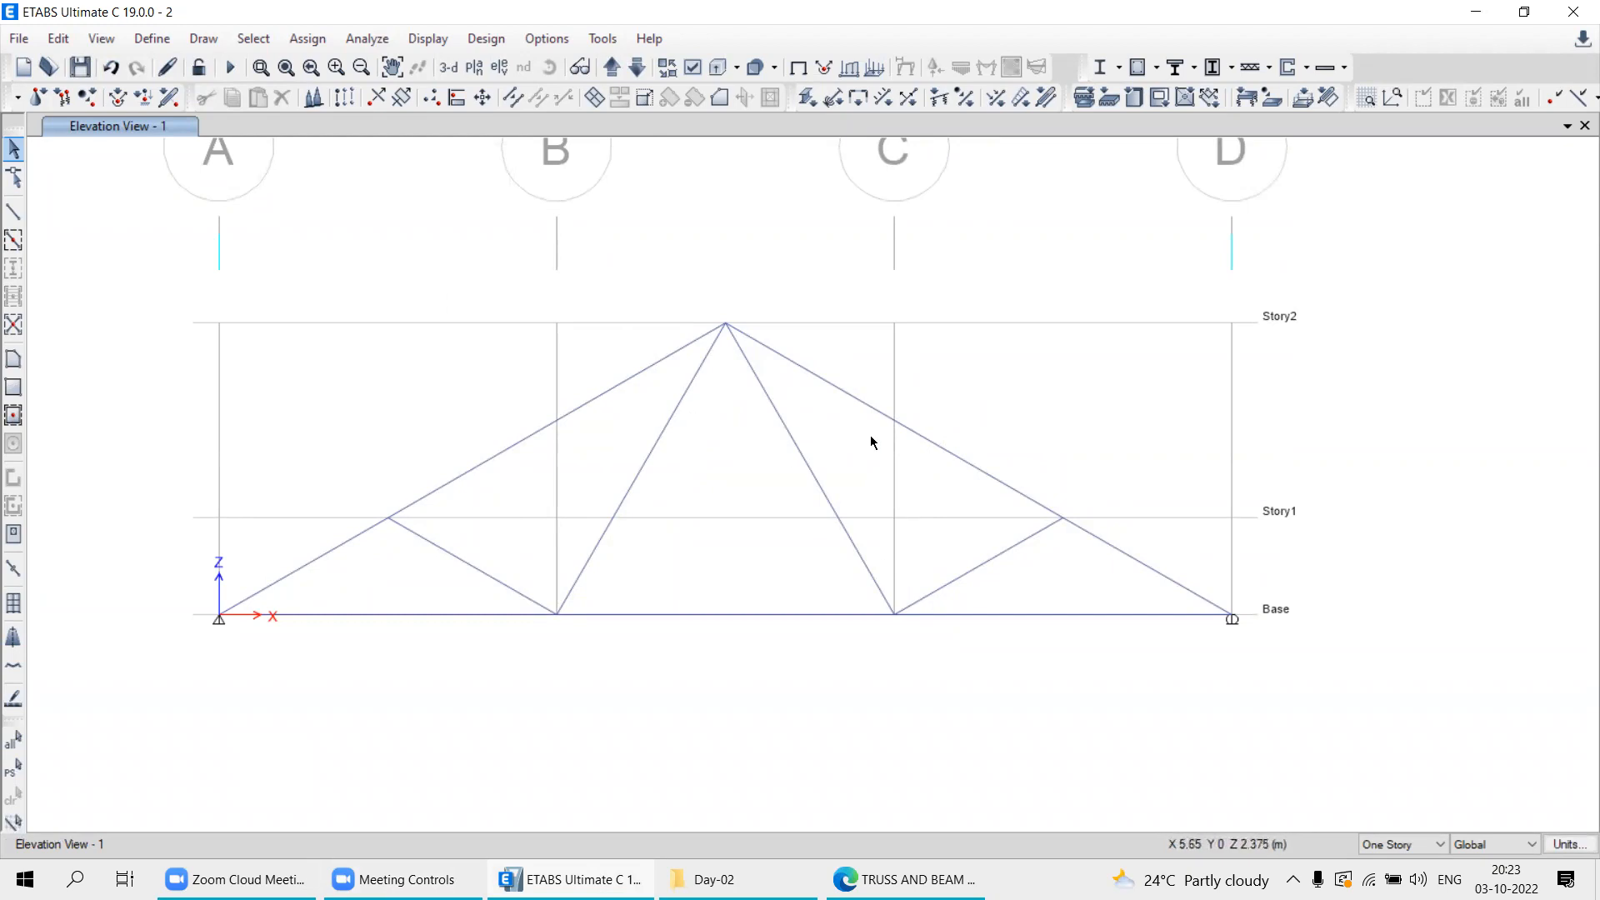
# Display the Live pattern's joint forces with their loading values on the truss elevation.
pyautogui.click(429, 40)
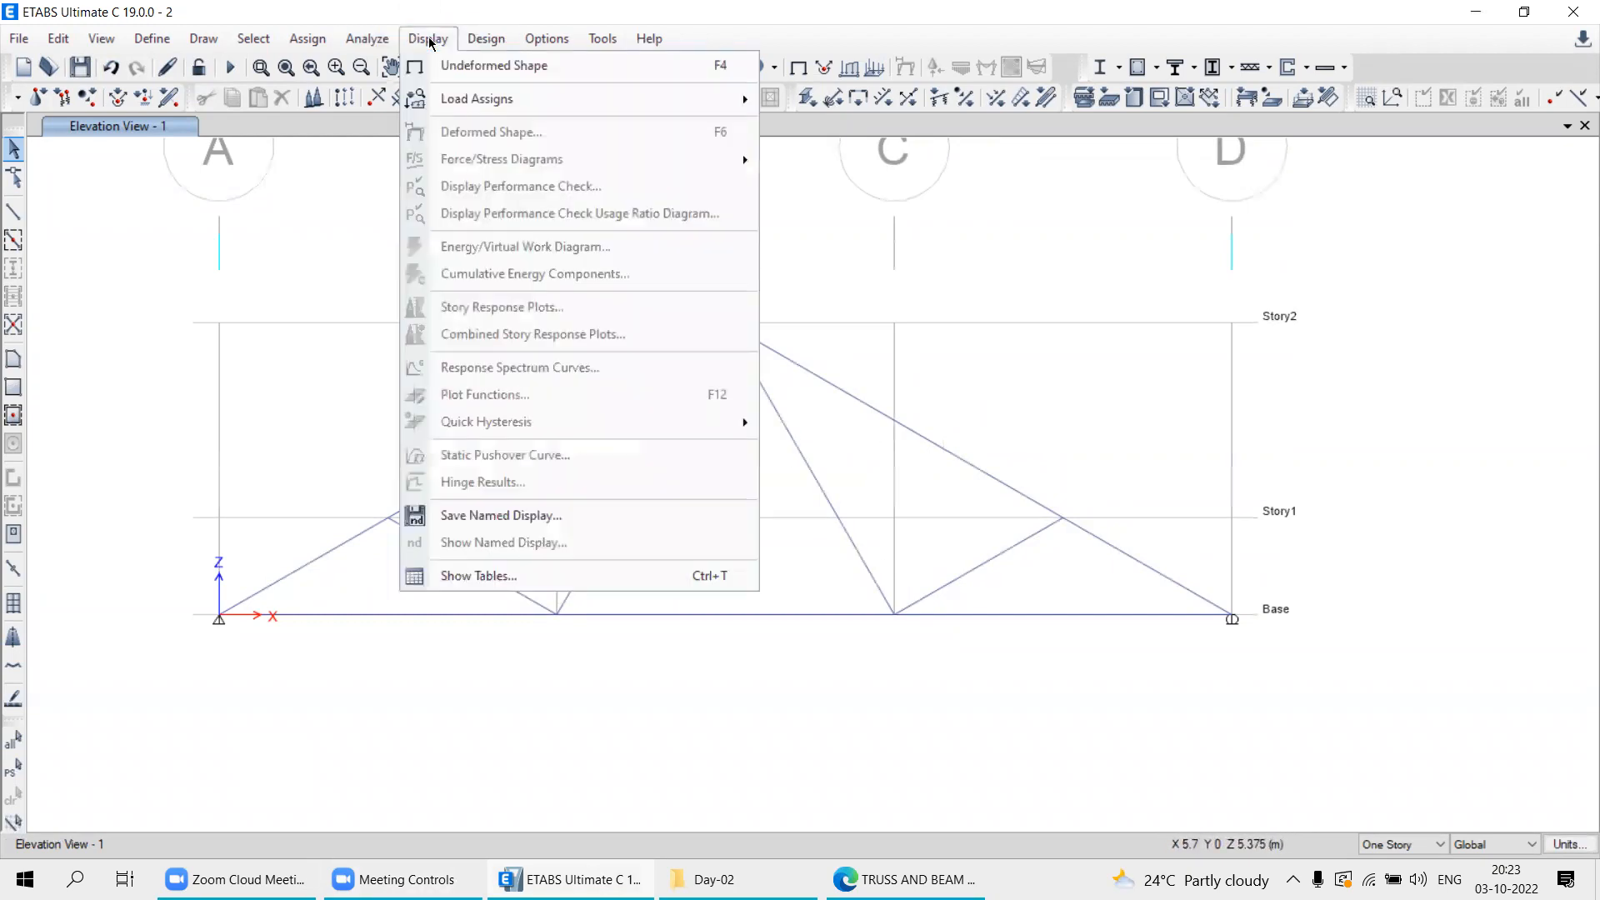
pyautogui.click(521, 70)
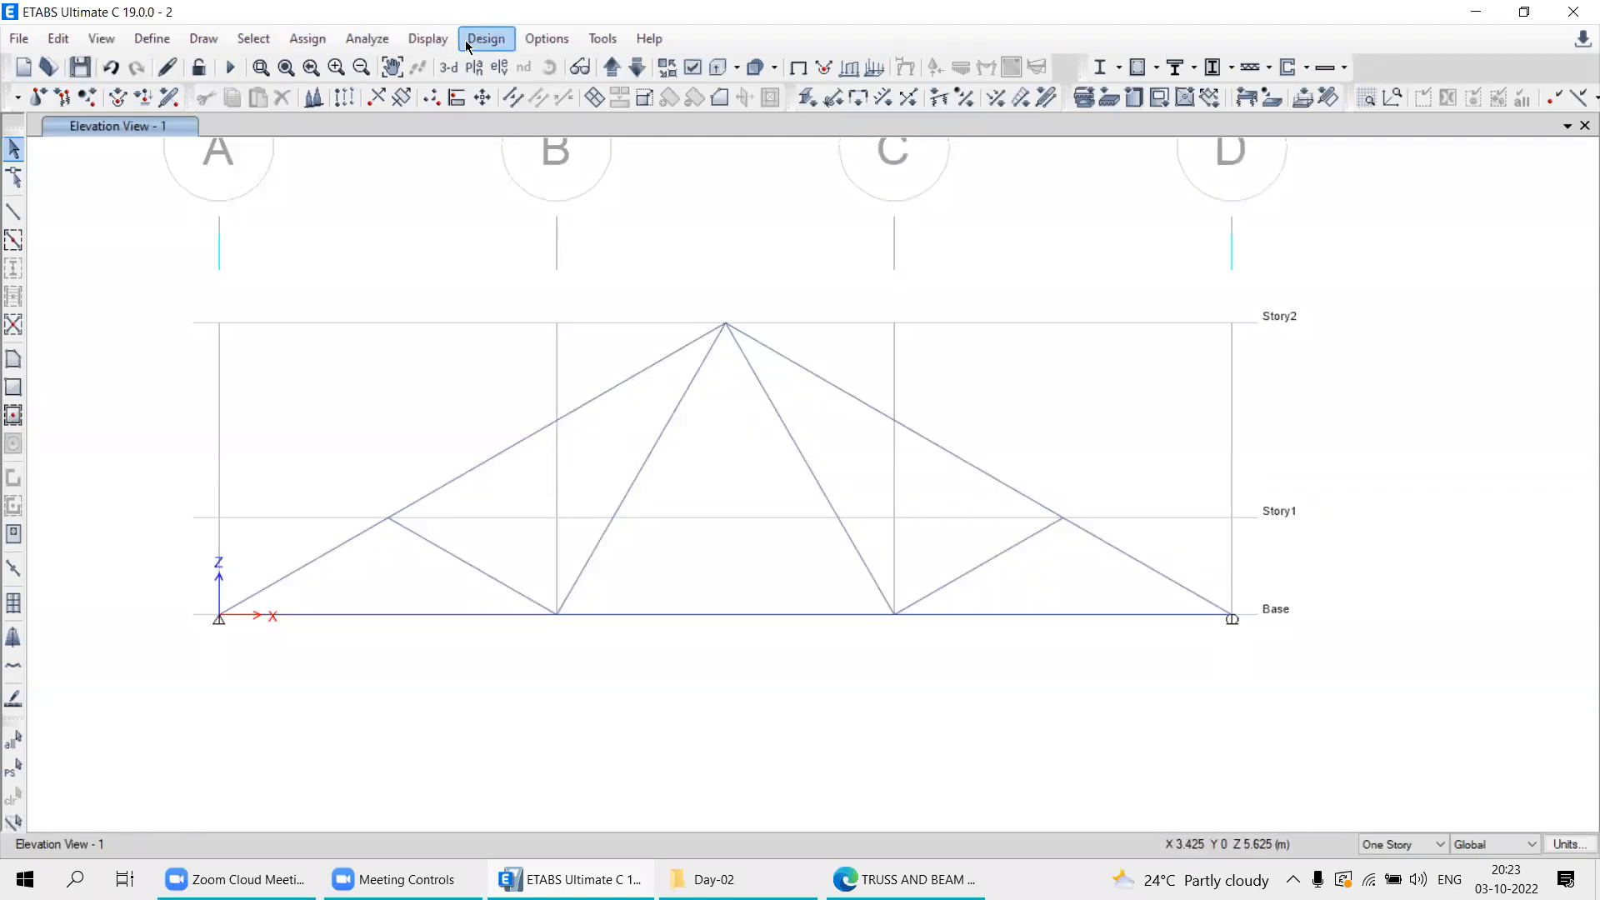
pyautogui.click(426, 42)
pyautogui.moveTo(708, 99)
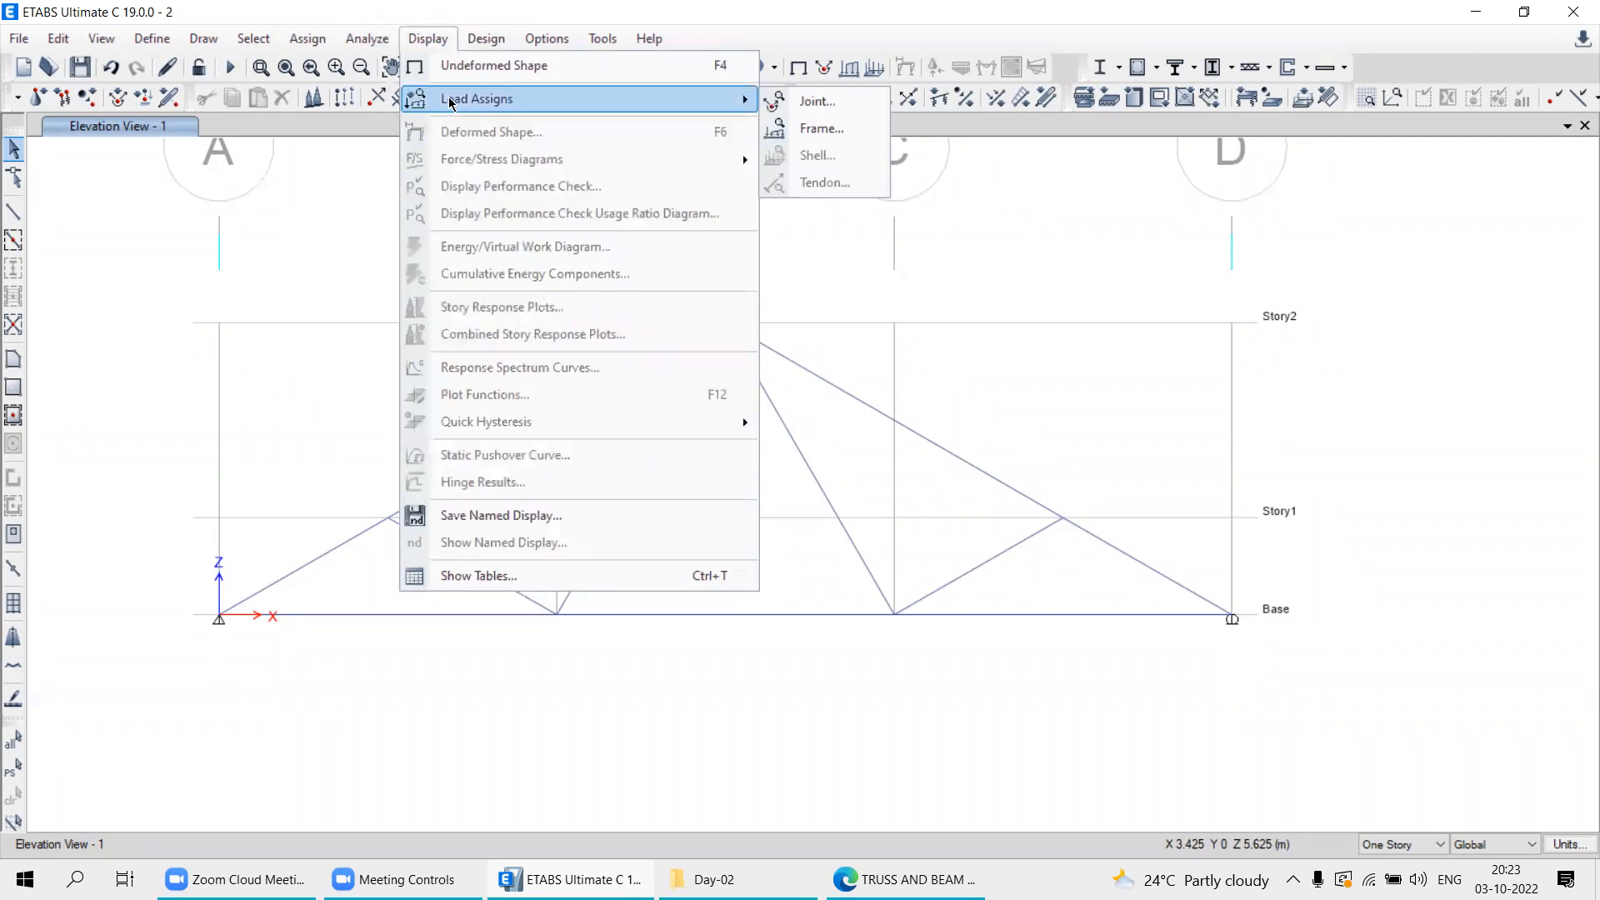
pyautogui.click(821, 115)
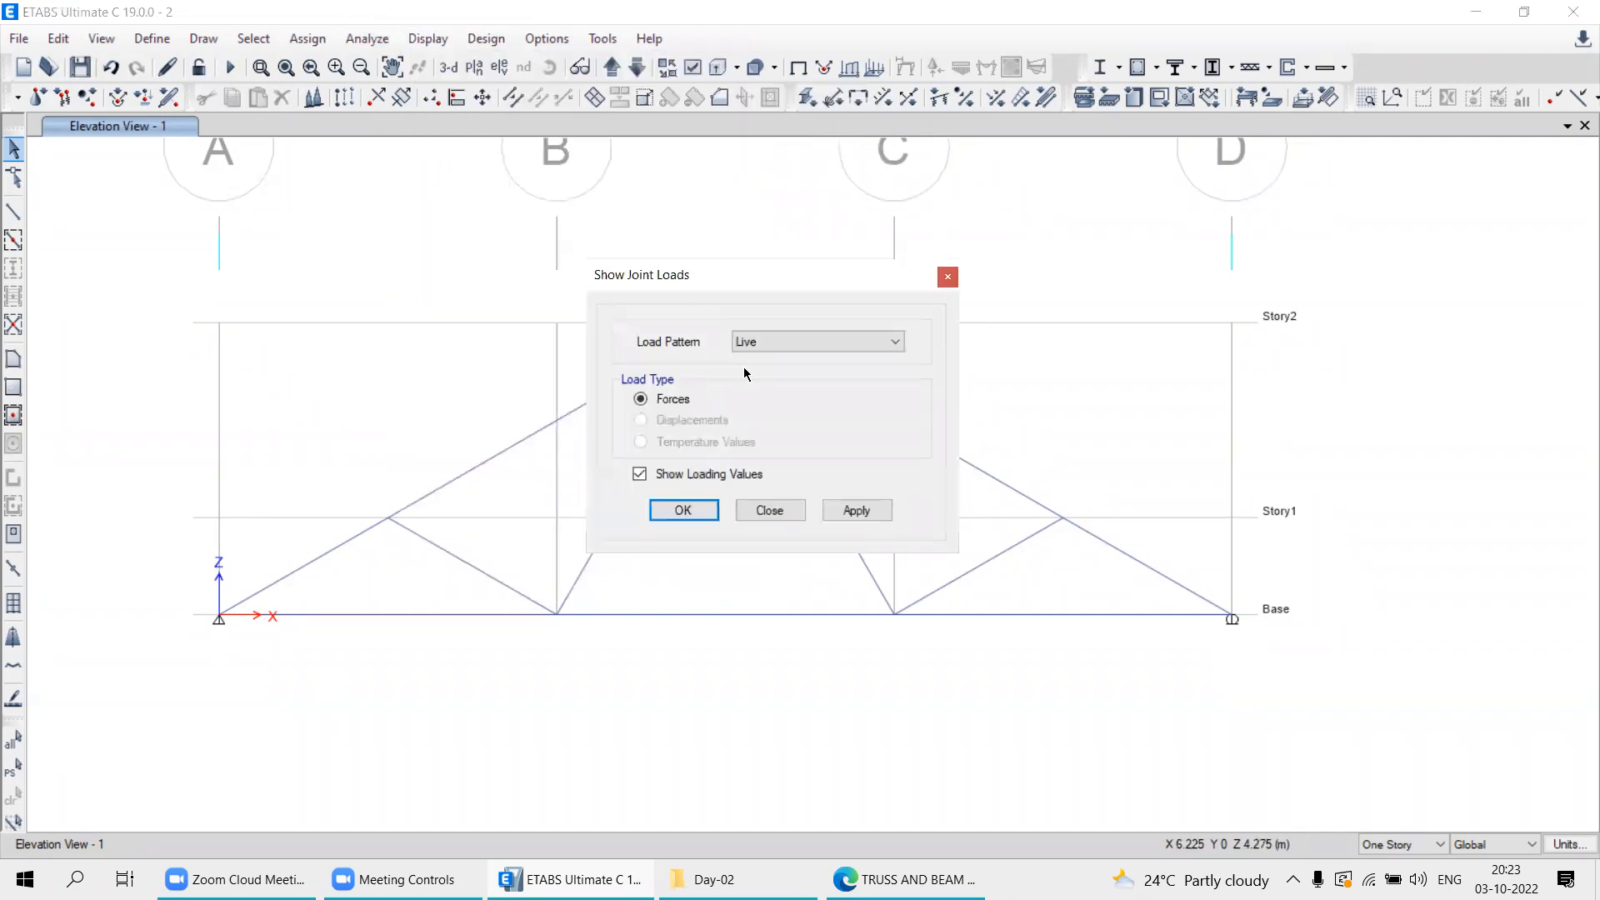
pyautogui.click(857, 510)
pyautogui.click(769, 510)
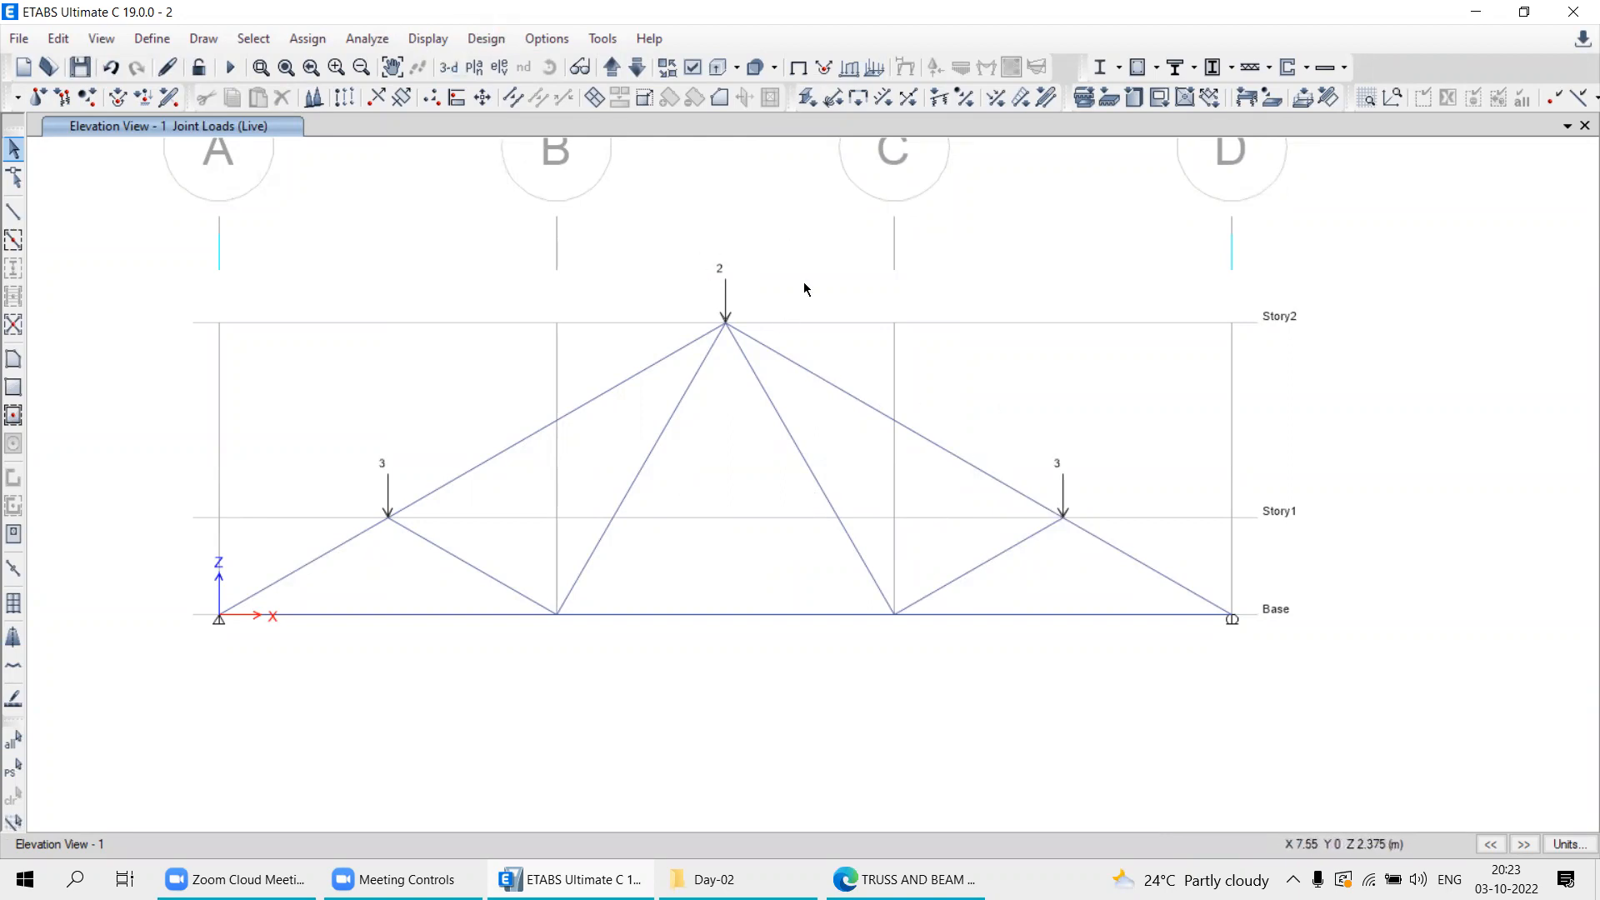
# Return the elevation to the undeformed shape, run the analysis and dismiss the analysis messages.
pyautogui.click(420, 40)
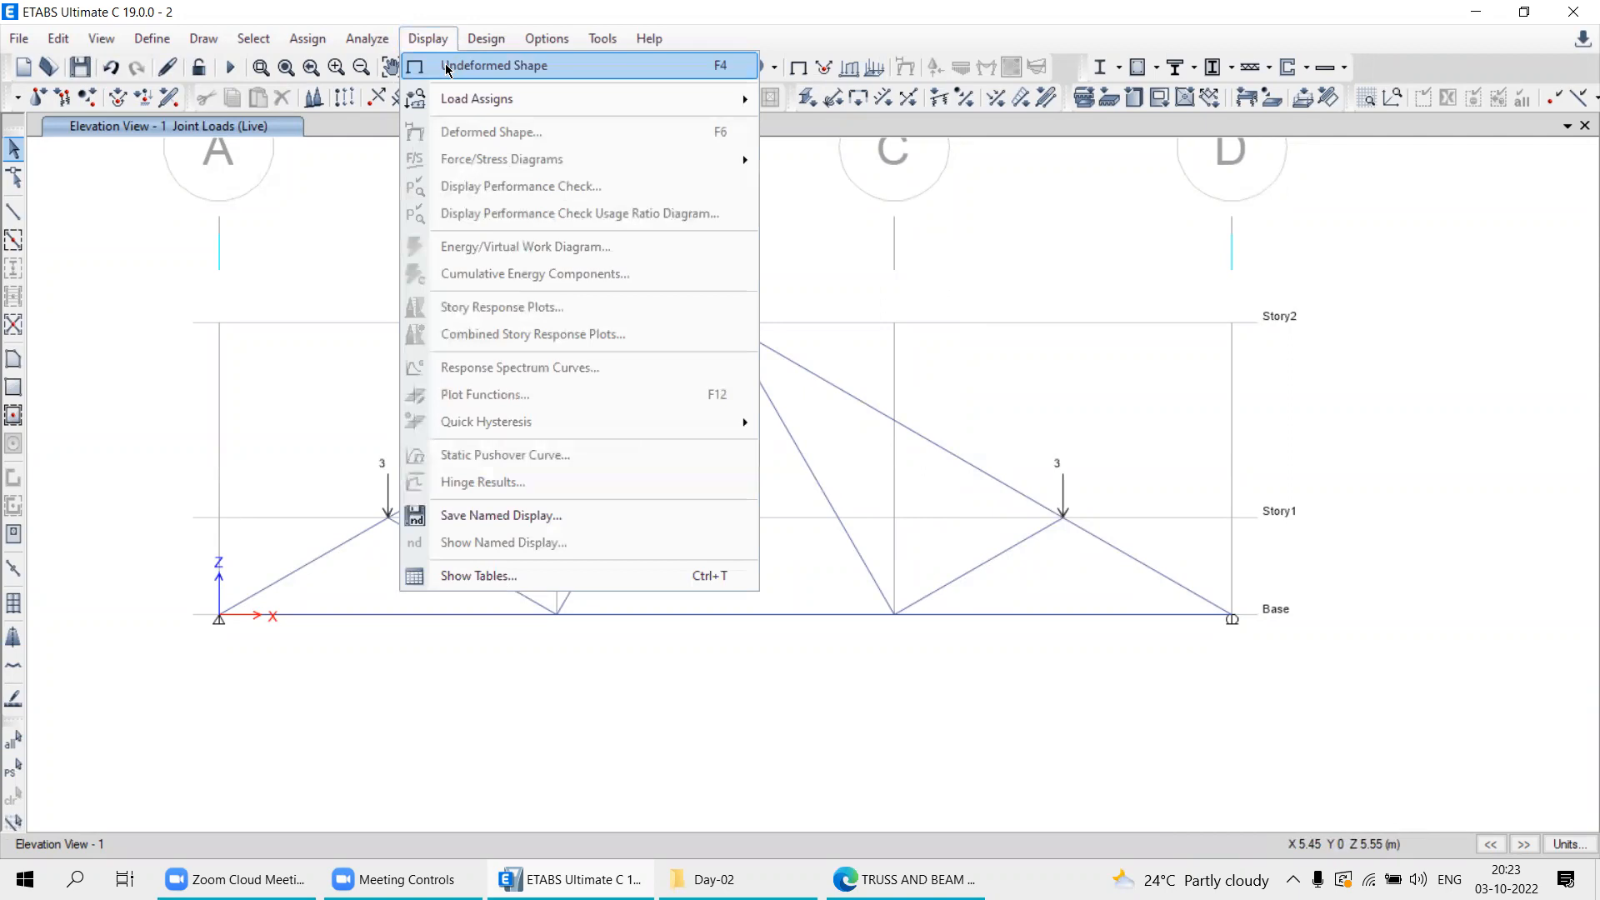
pyautogui.click(448, 67)
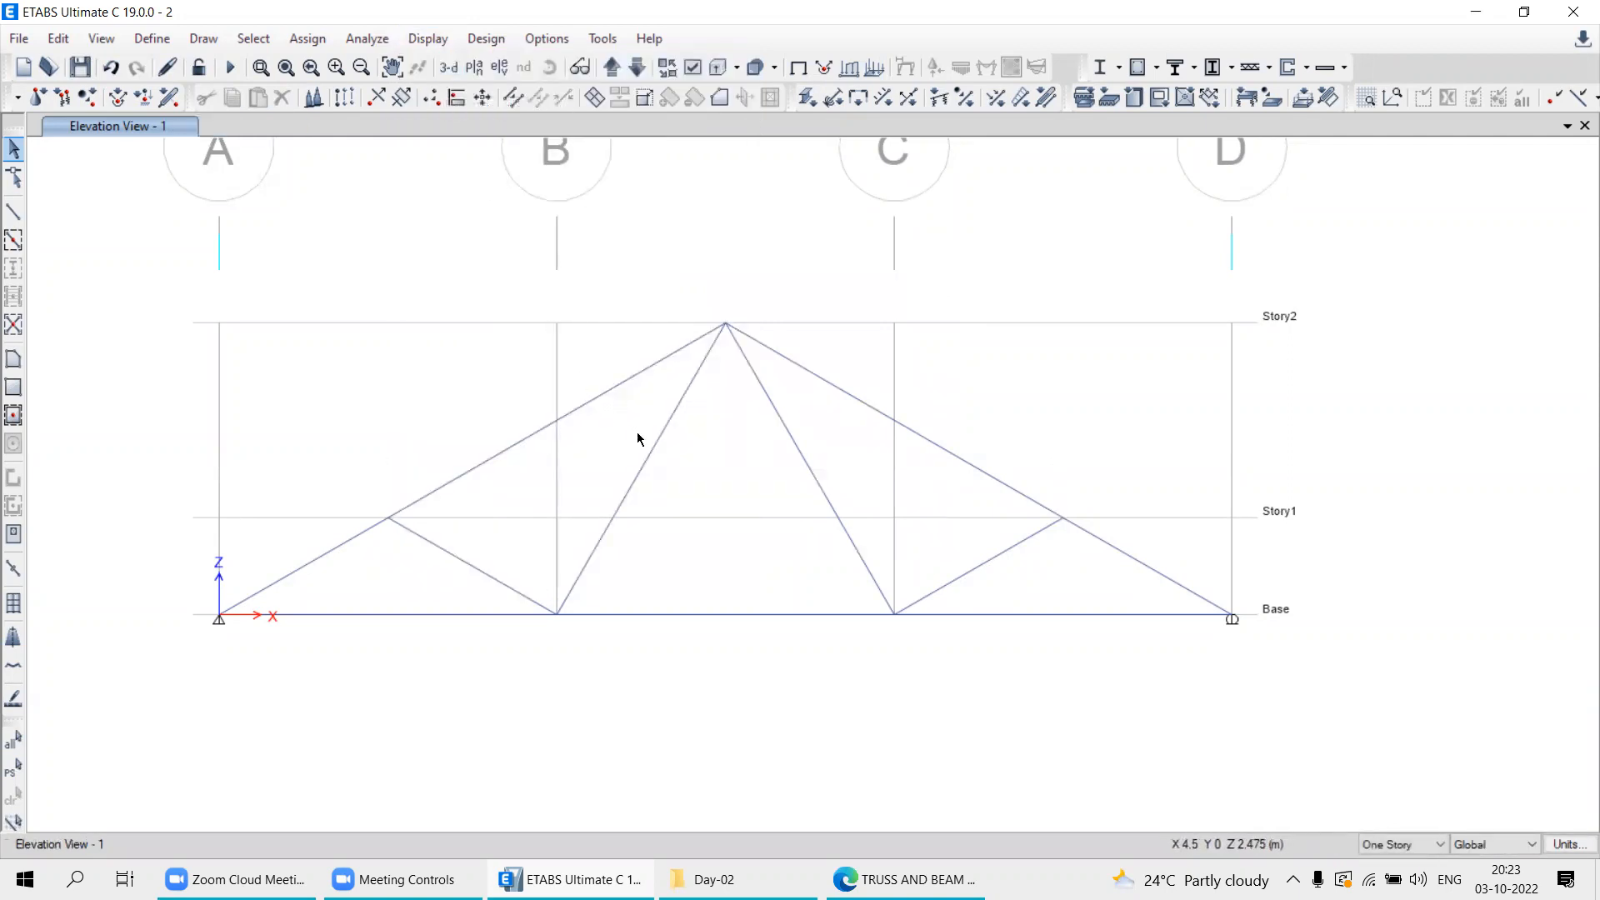
pyautogui.moveTo(704, 491); pyautogui.dragTo(713, 499, button='middle')
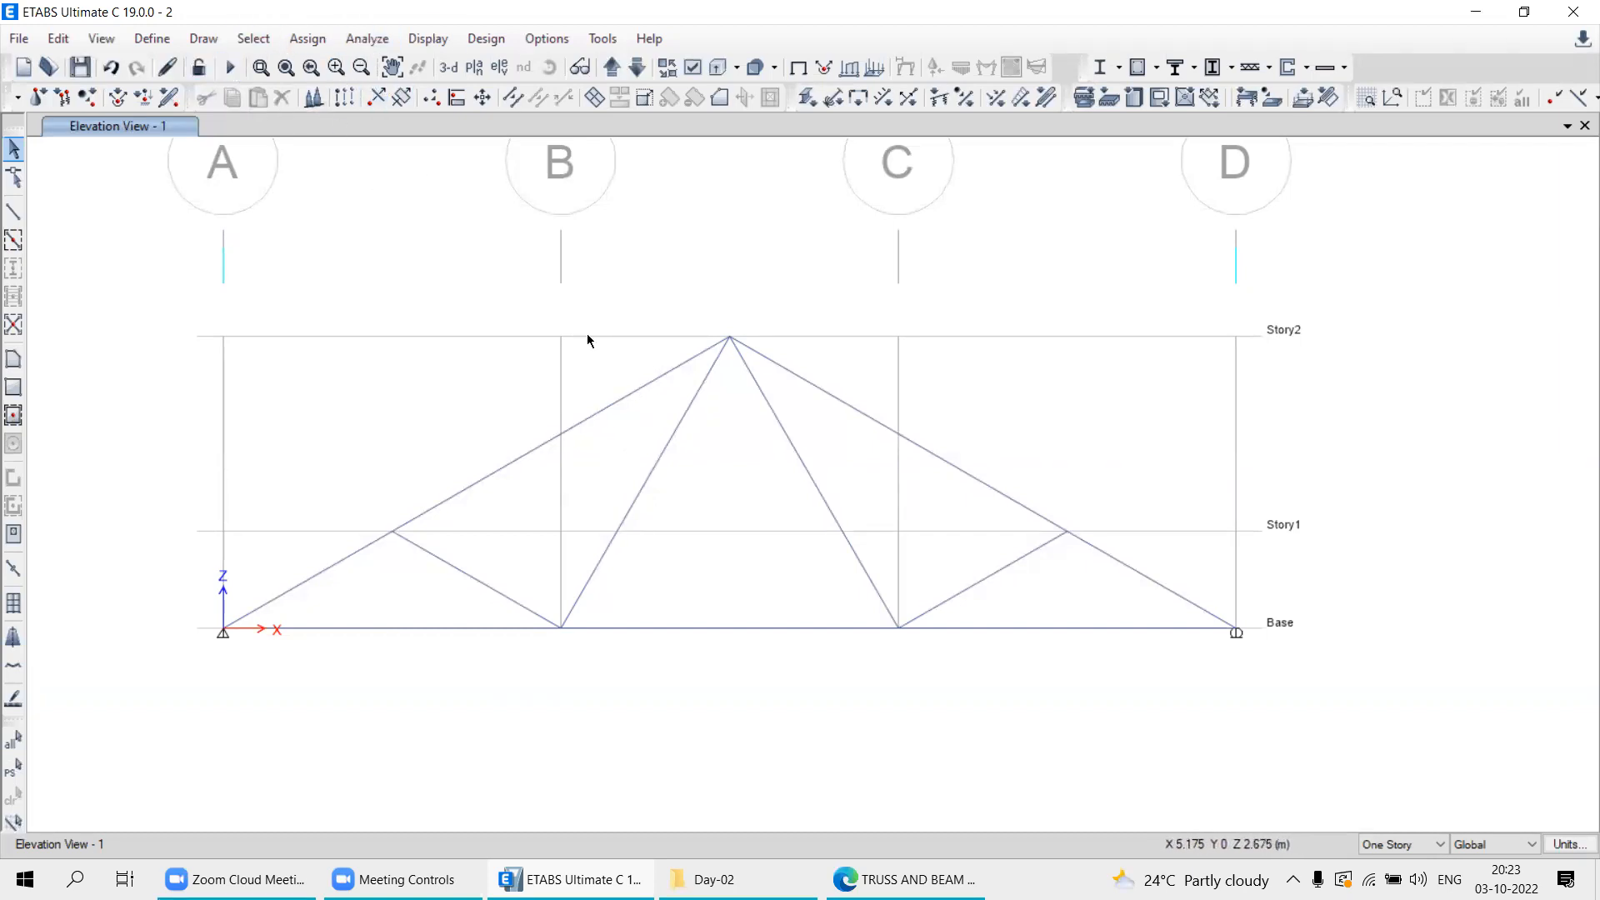
pyautogui.click(230, 66)
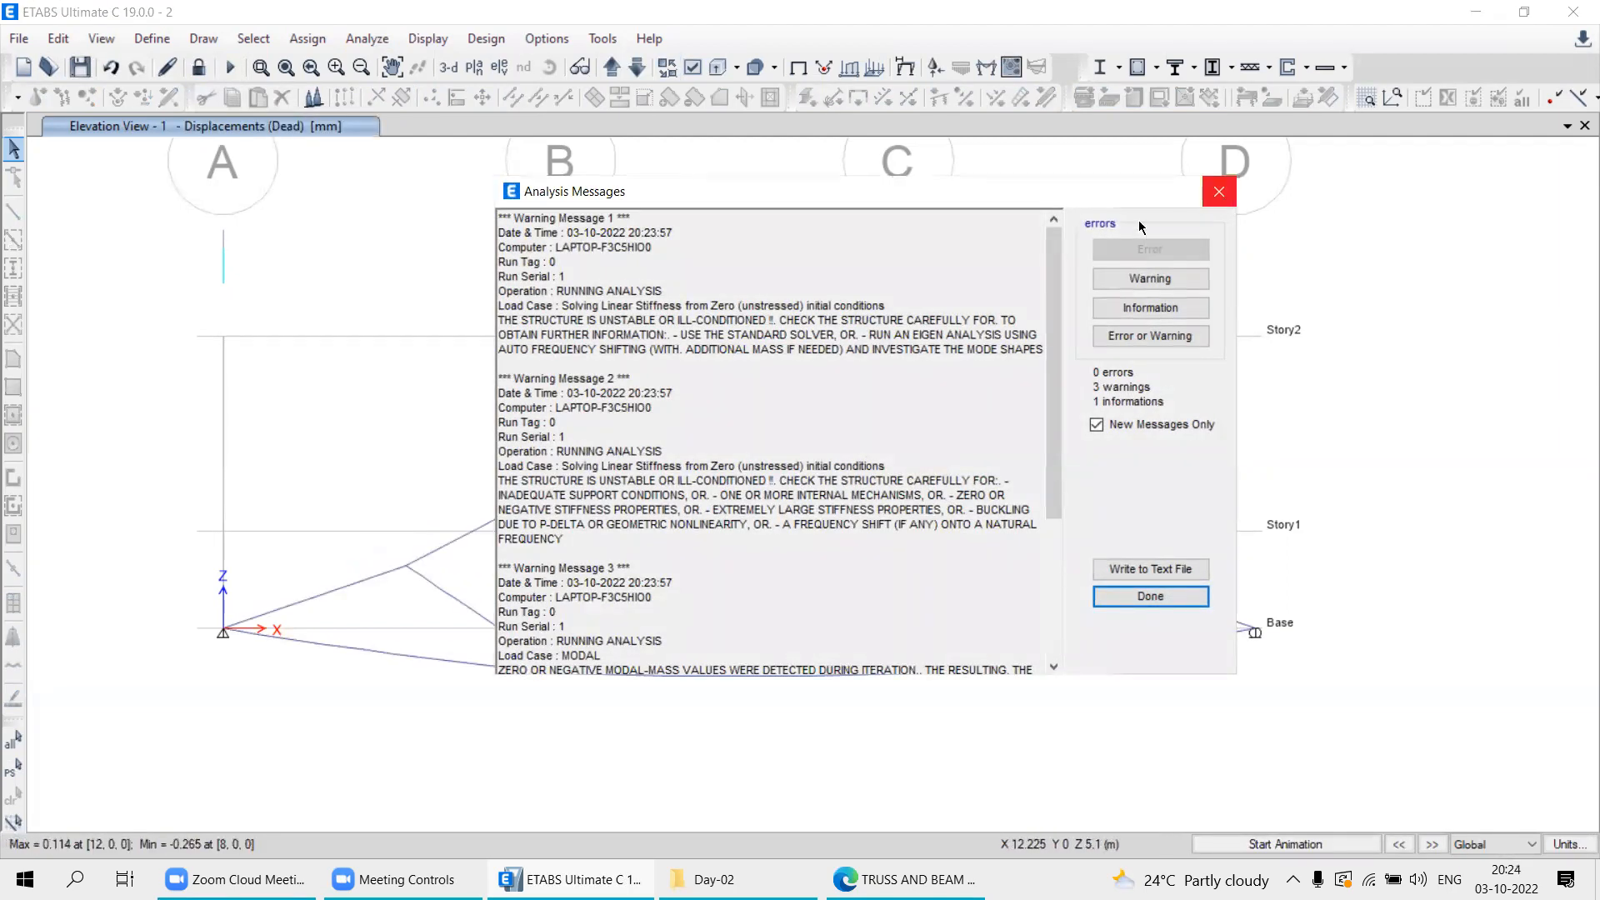
pyautogui.click(1218, 191)
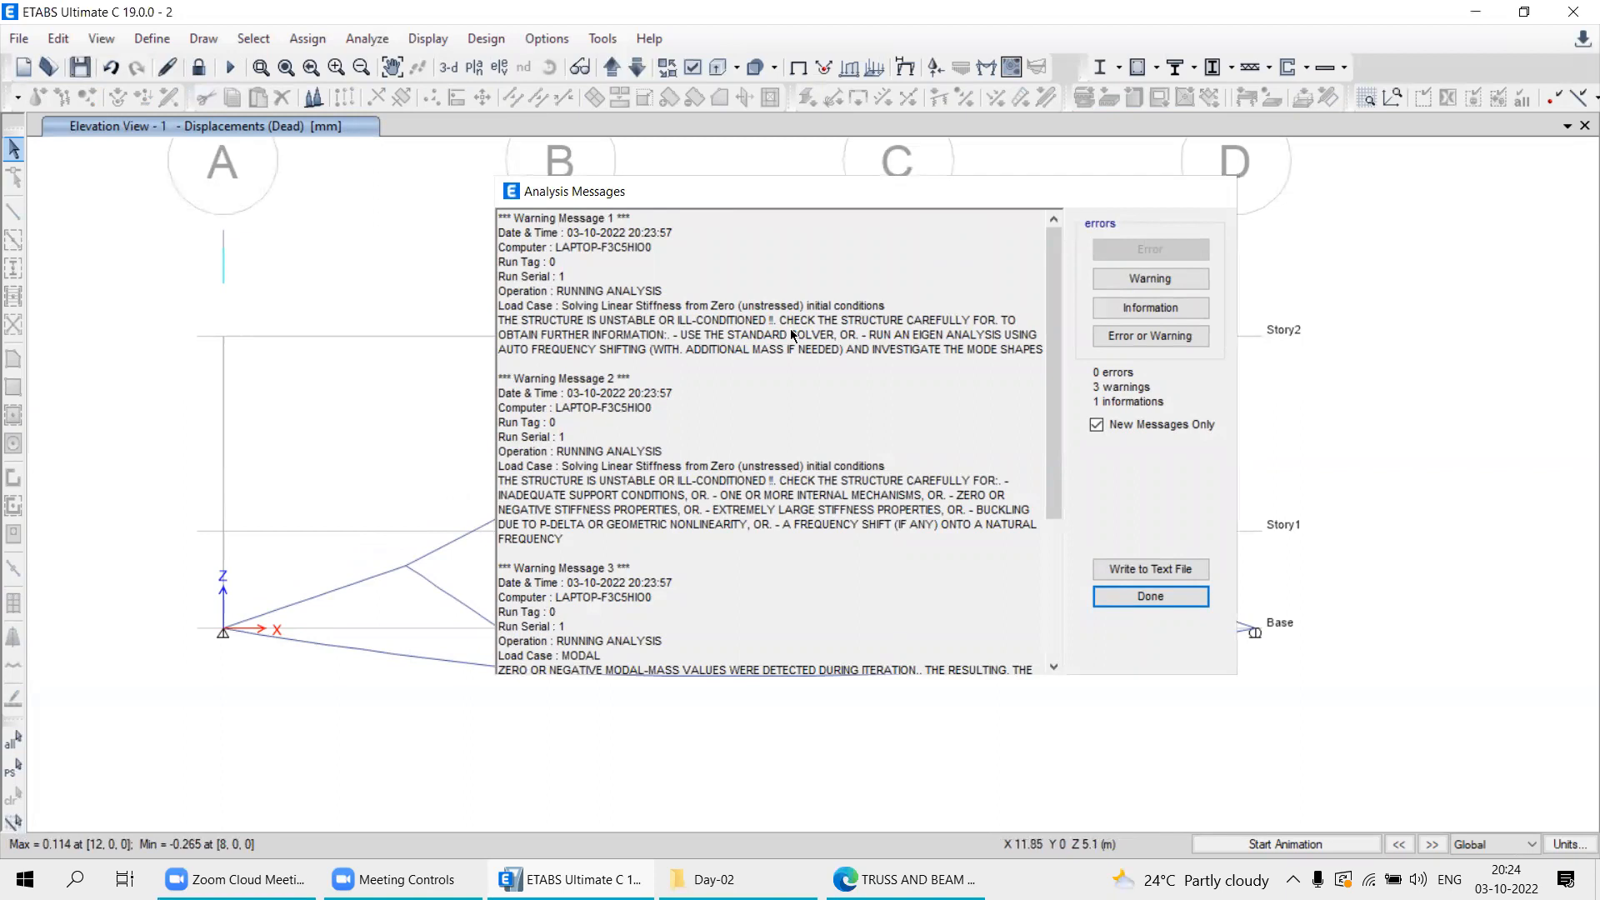
# Inspect the dead-load deformed truss in the 3-D view and return to elevation 1.
pyautogui.click(449, 75)
pyautogui.moveTo(798, 546); pyautogui.dragTo(676, 387, button='middle')
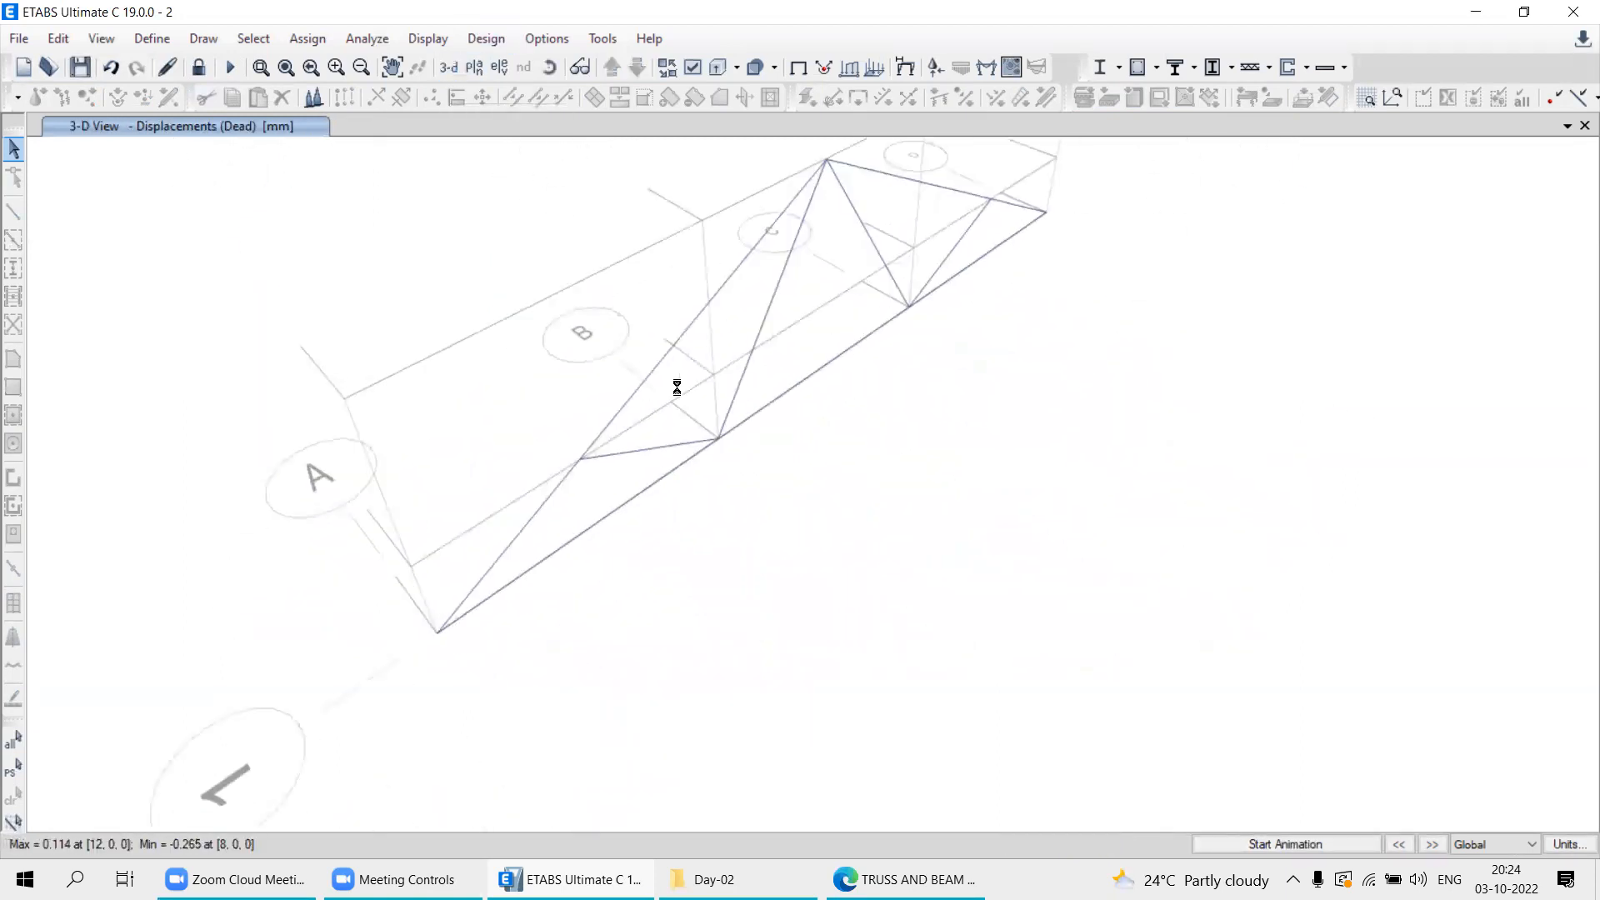
pyautogui.moveTo(765, 425); pyautogui.dragTo(750, 467, button='middle')
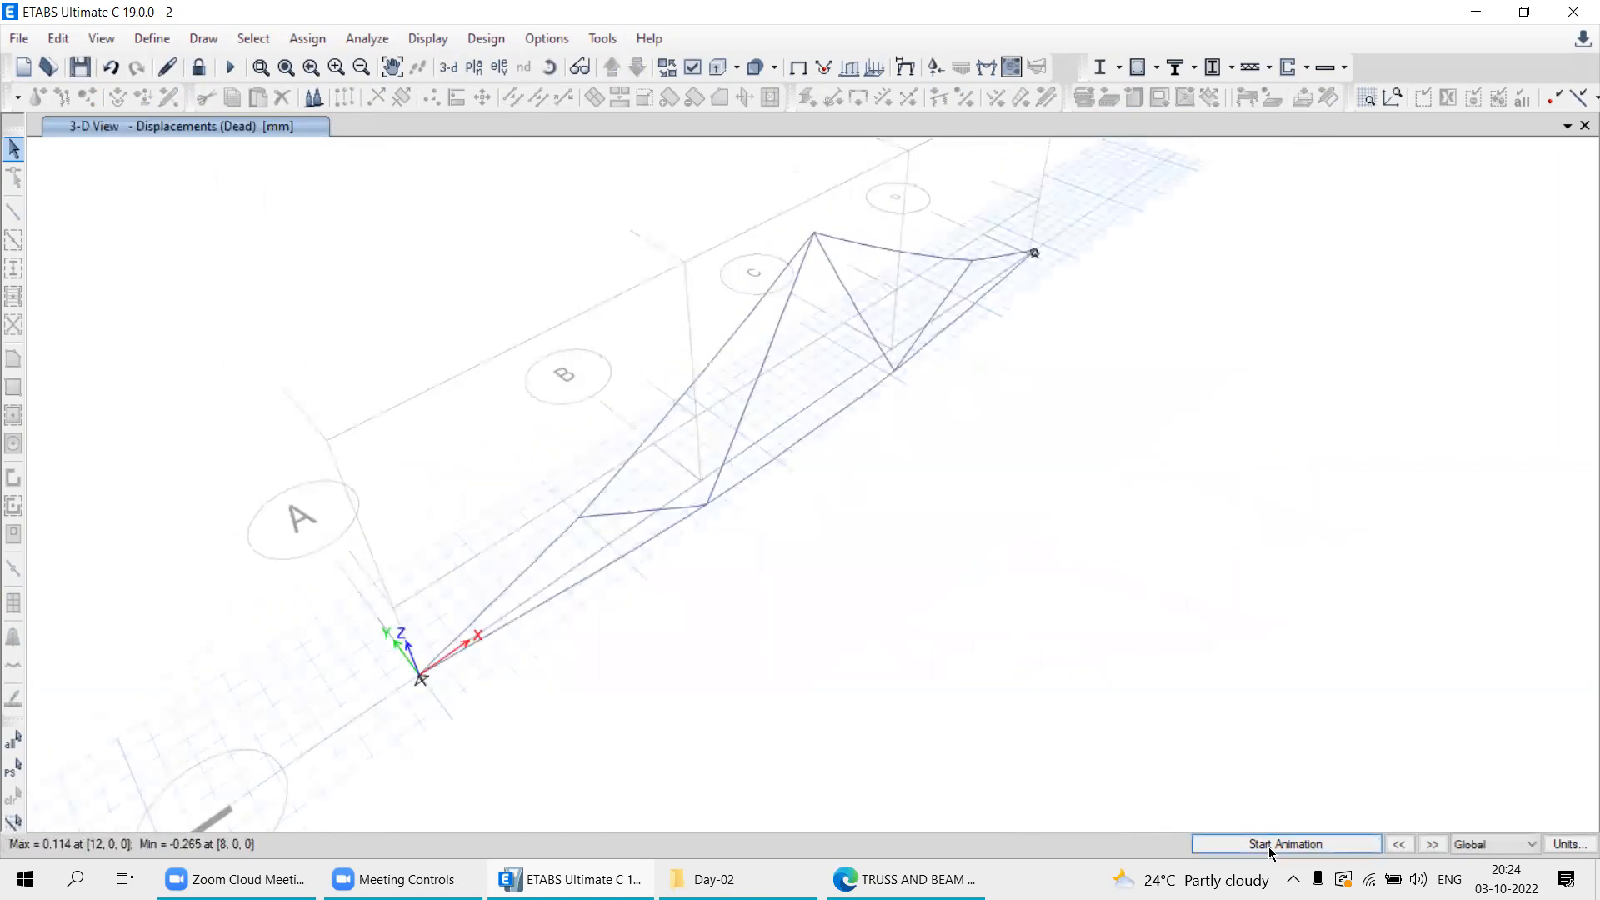
pyautogui.click(500, 69)
pyautogui.click(617, 379)
pyautogui.click(881, 695)
pyautogui.click(795, 695)
pyautogui.moveTo(865, 641); pyautogui.dragTo(825, 457, button='middle')
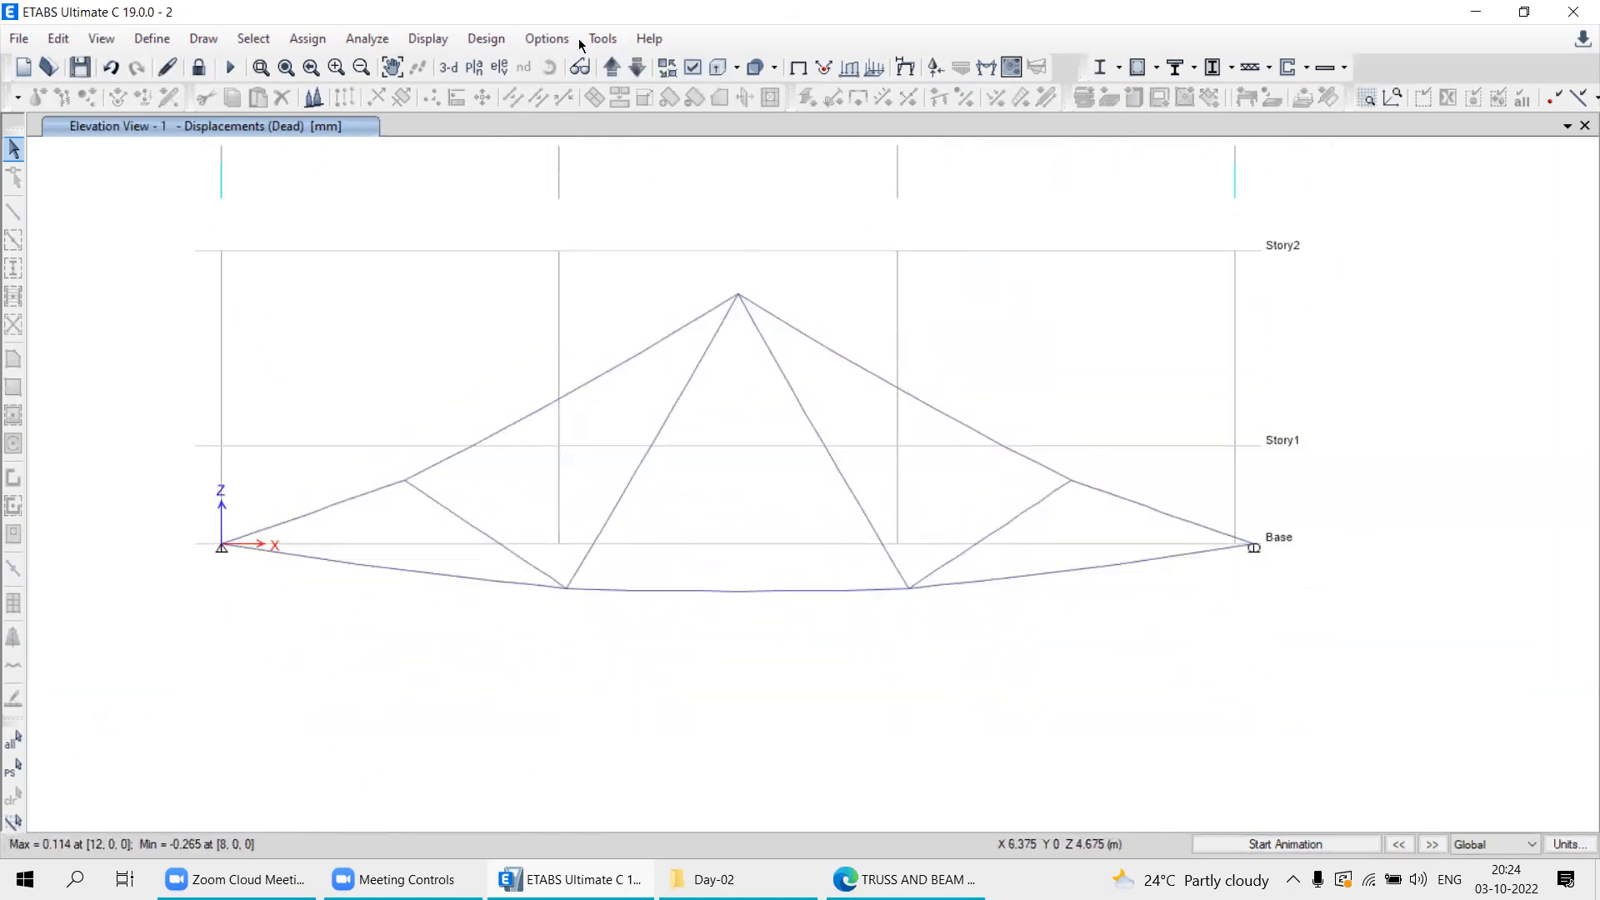
# Replace the dead-load displacement display with the undeformed shape in the elevation.
pyautogui.click(429, 38)
pyautogui.click(467, 61)
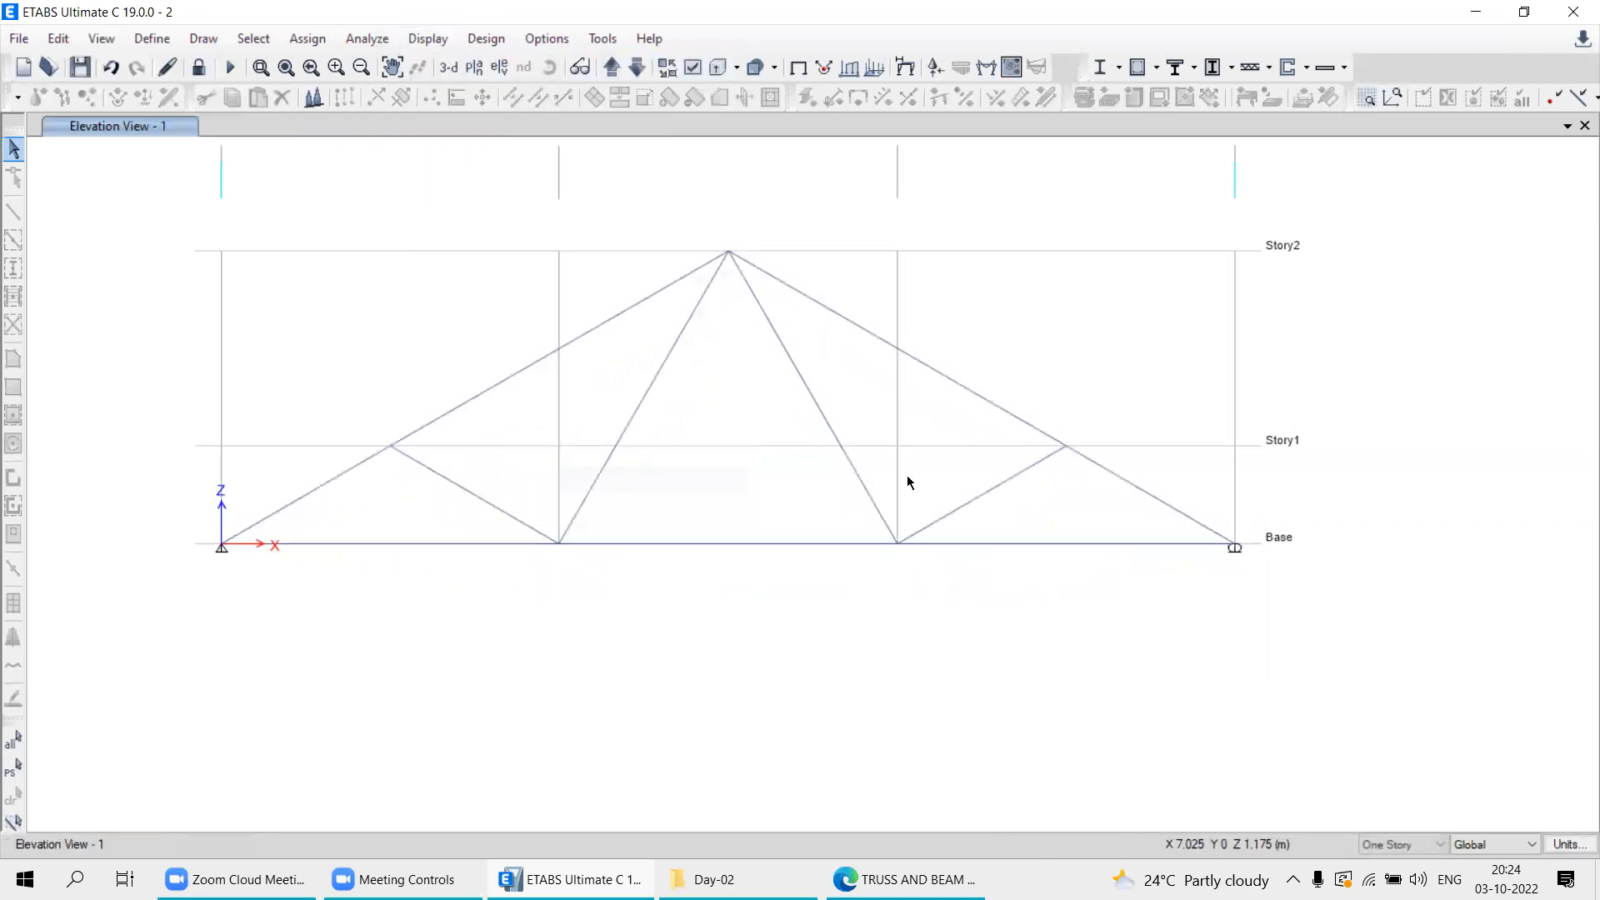
pyautogui.click(199, 67)
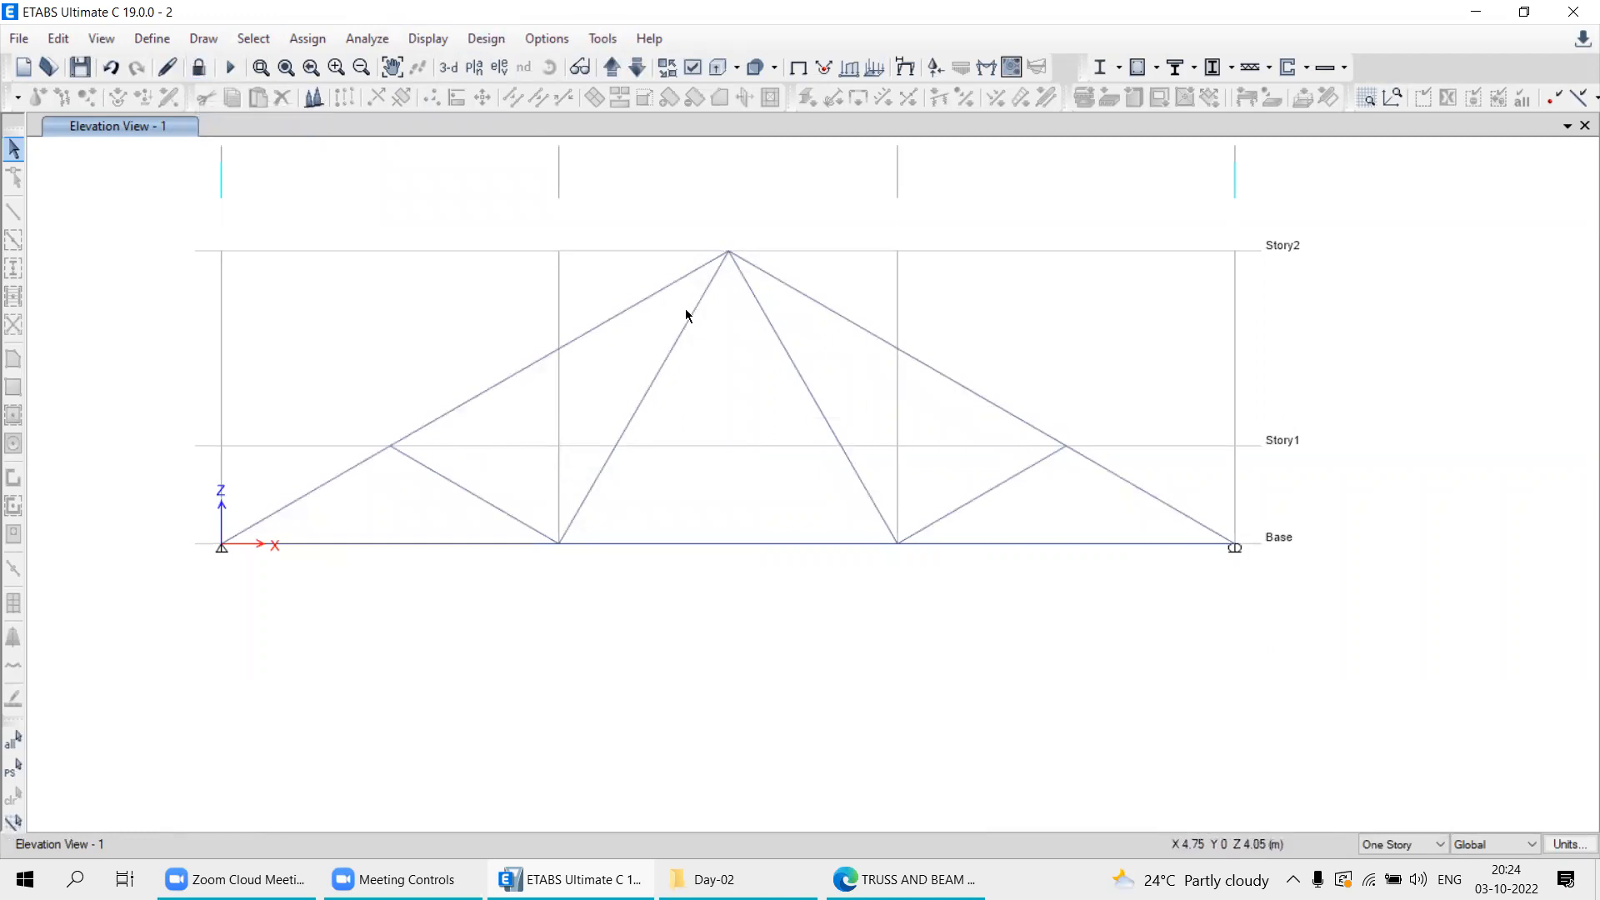
# Display the filled axial force diagram of the frames for the Live case.
pyautogui.click(423, 40)
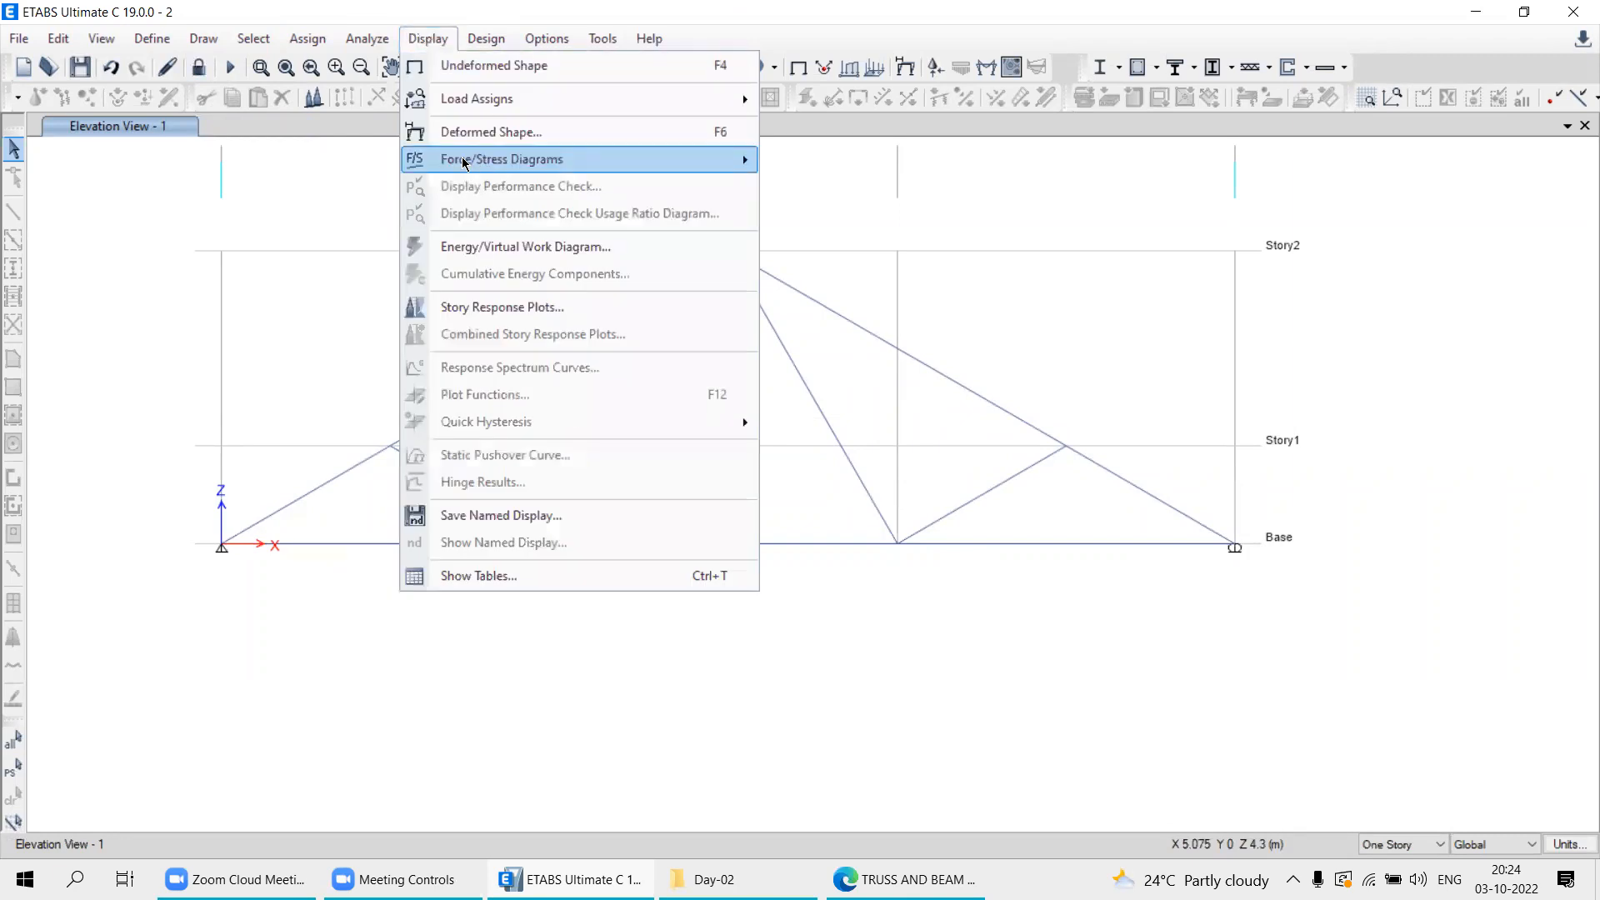
pyautogui.moveTo(465, 162)
pyautogui.click(809, 225)
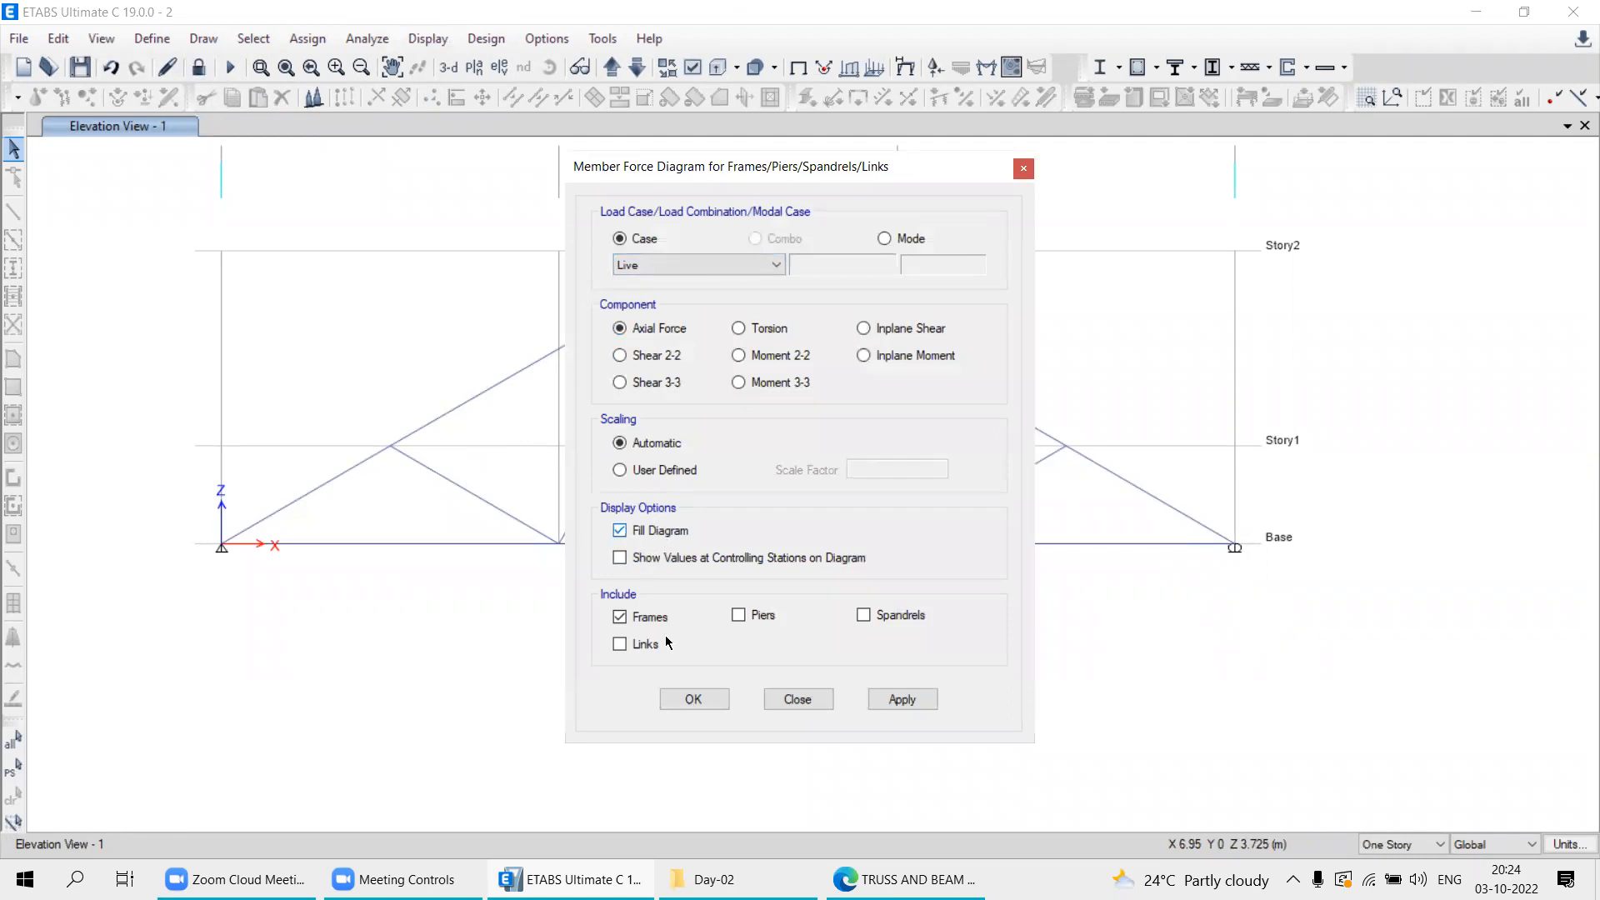
pyautogui.click(903, 701)
pyautogui.click(827, 705)
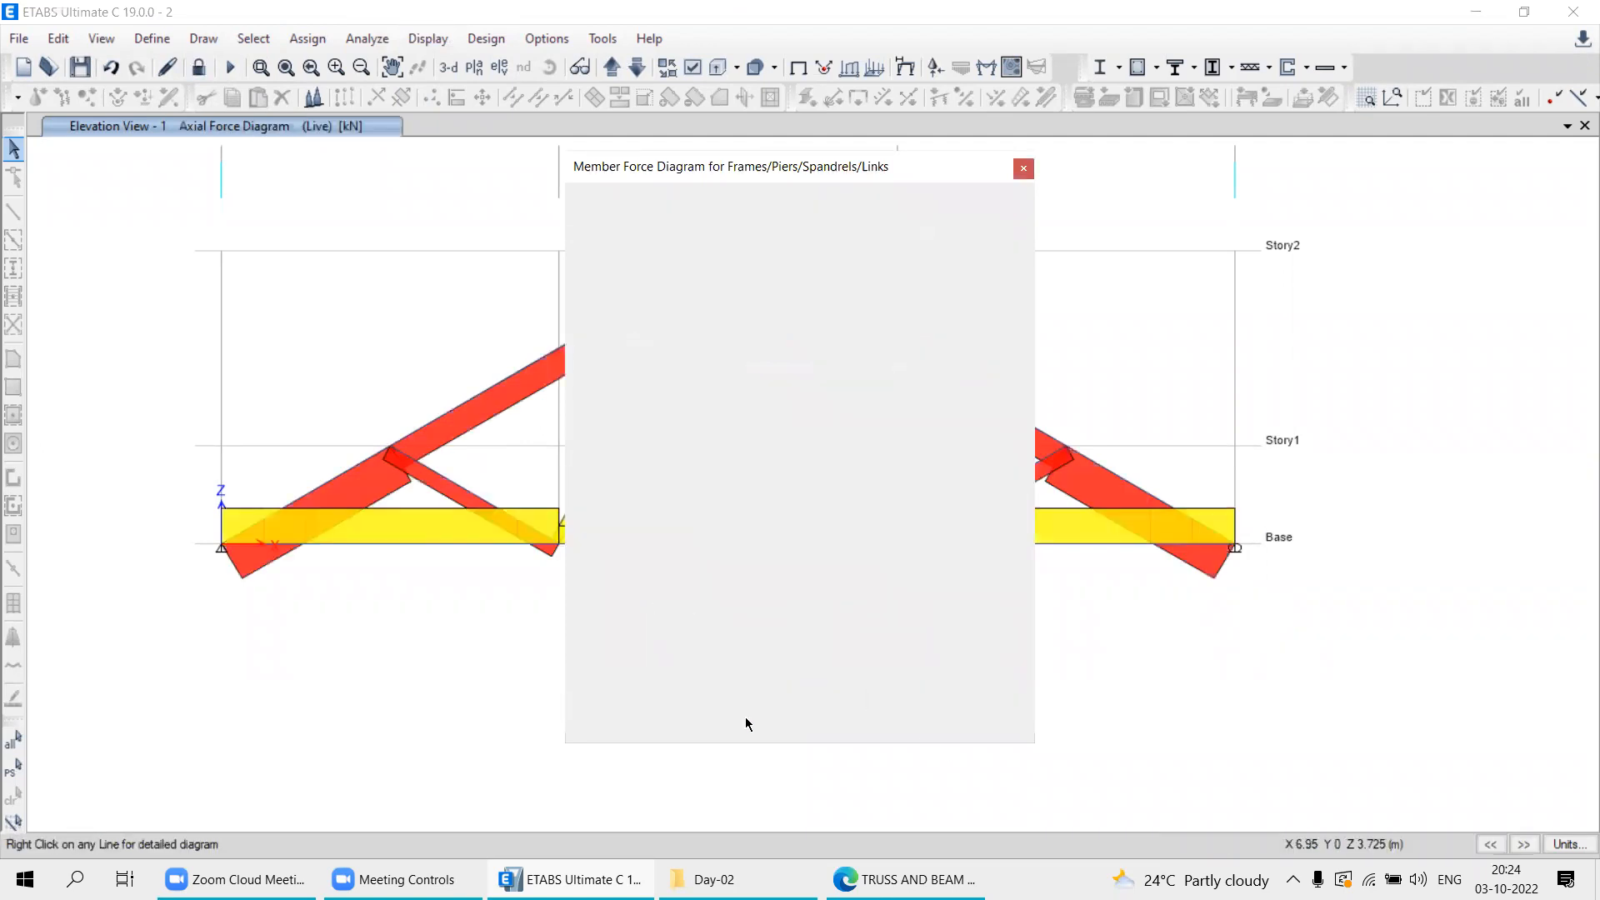
# Compare the axial force of the bottom chord member between grids A and B with member AB in the truss example PDF.
pyautogui.moveTo(392, 545)
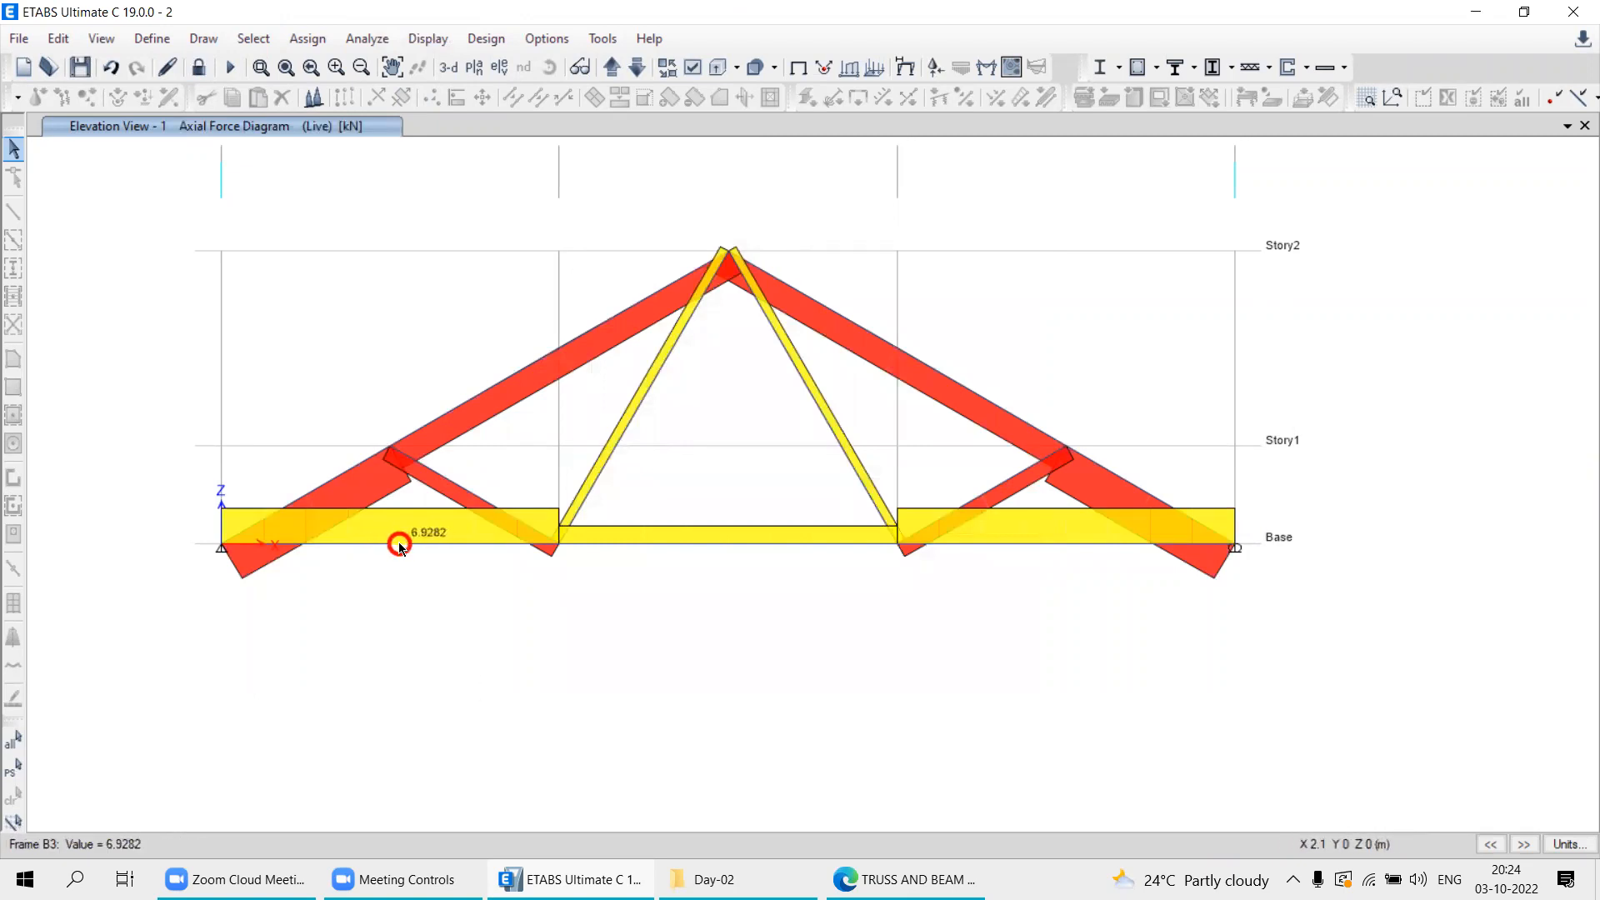
pyautogui.hotkey('alt', 'Tab')
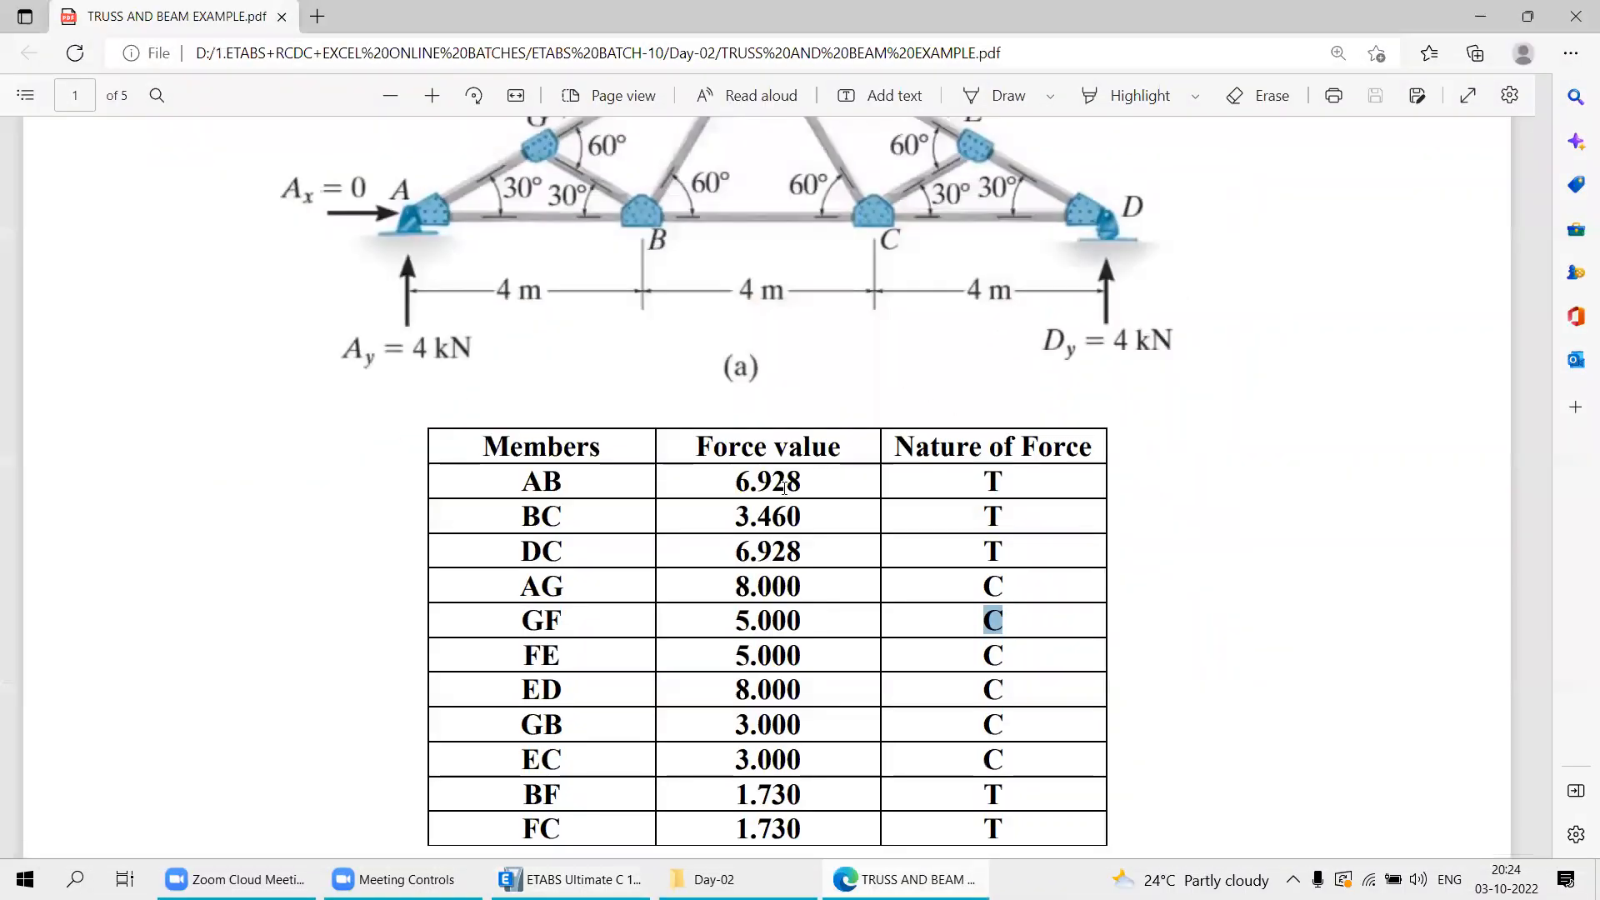
pyautogui.moveTo(802, 482); pyautogui.dragTo(728, 484)
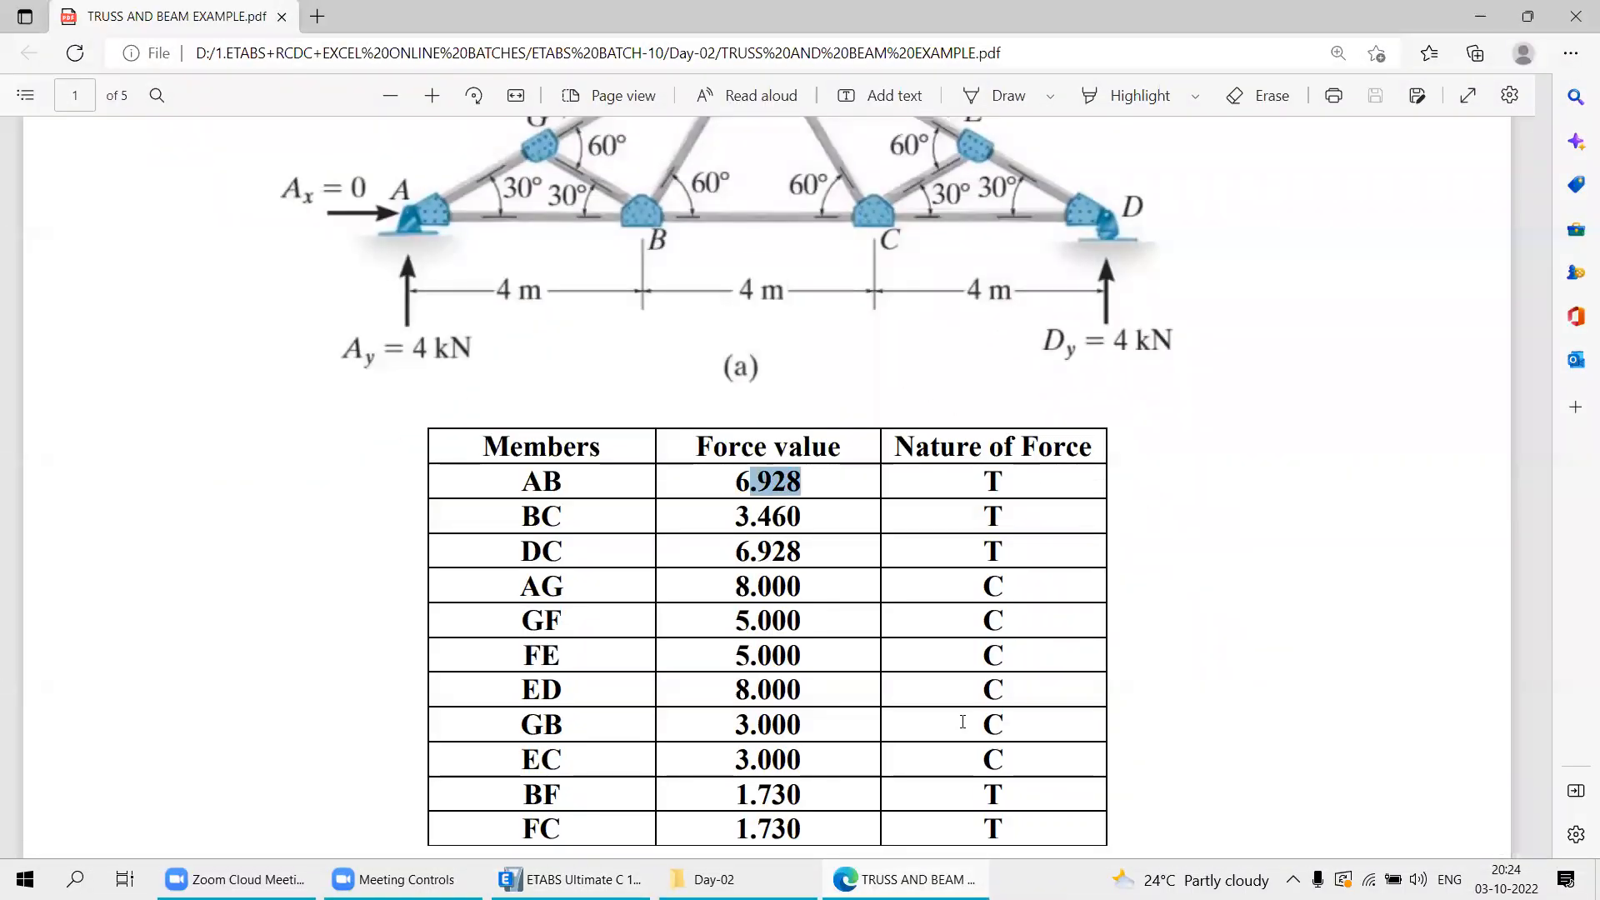
pyautogui.hotkey('alt', 'Tab')
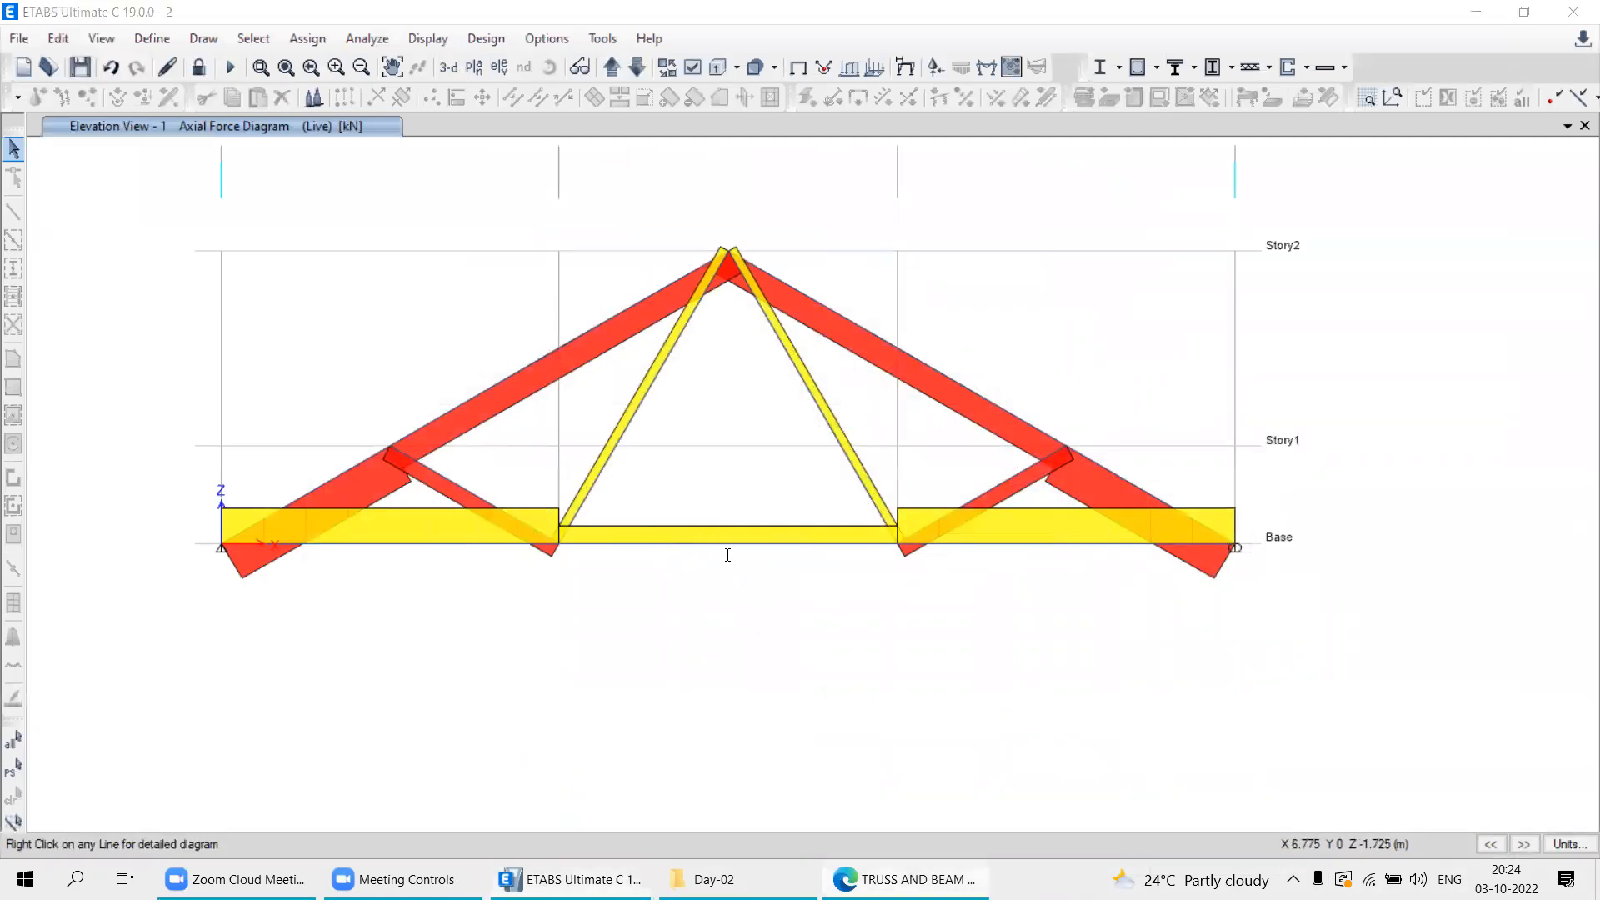
# Review the PDF's truss figure and member force table, and check the axial forces along the left rafter in ETABS.
pyautogui.hotkey('alt', 'Tab')
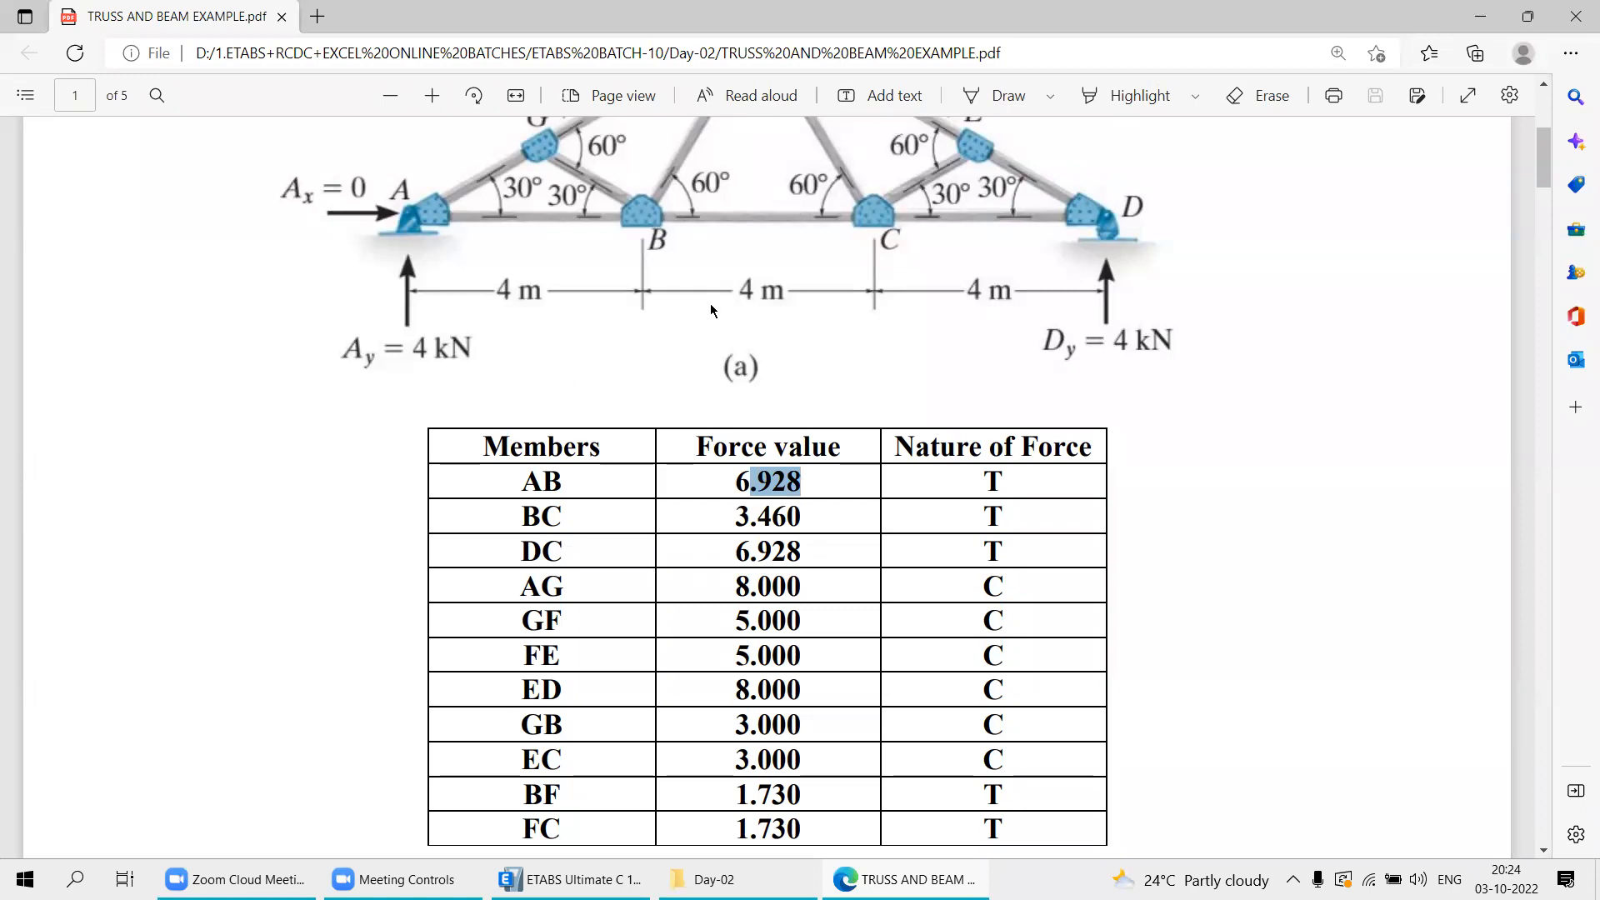
pyautogui.scroll(2, 619, 397)
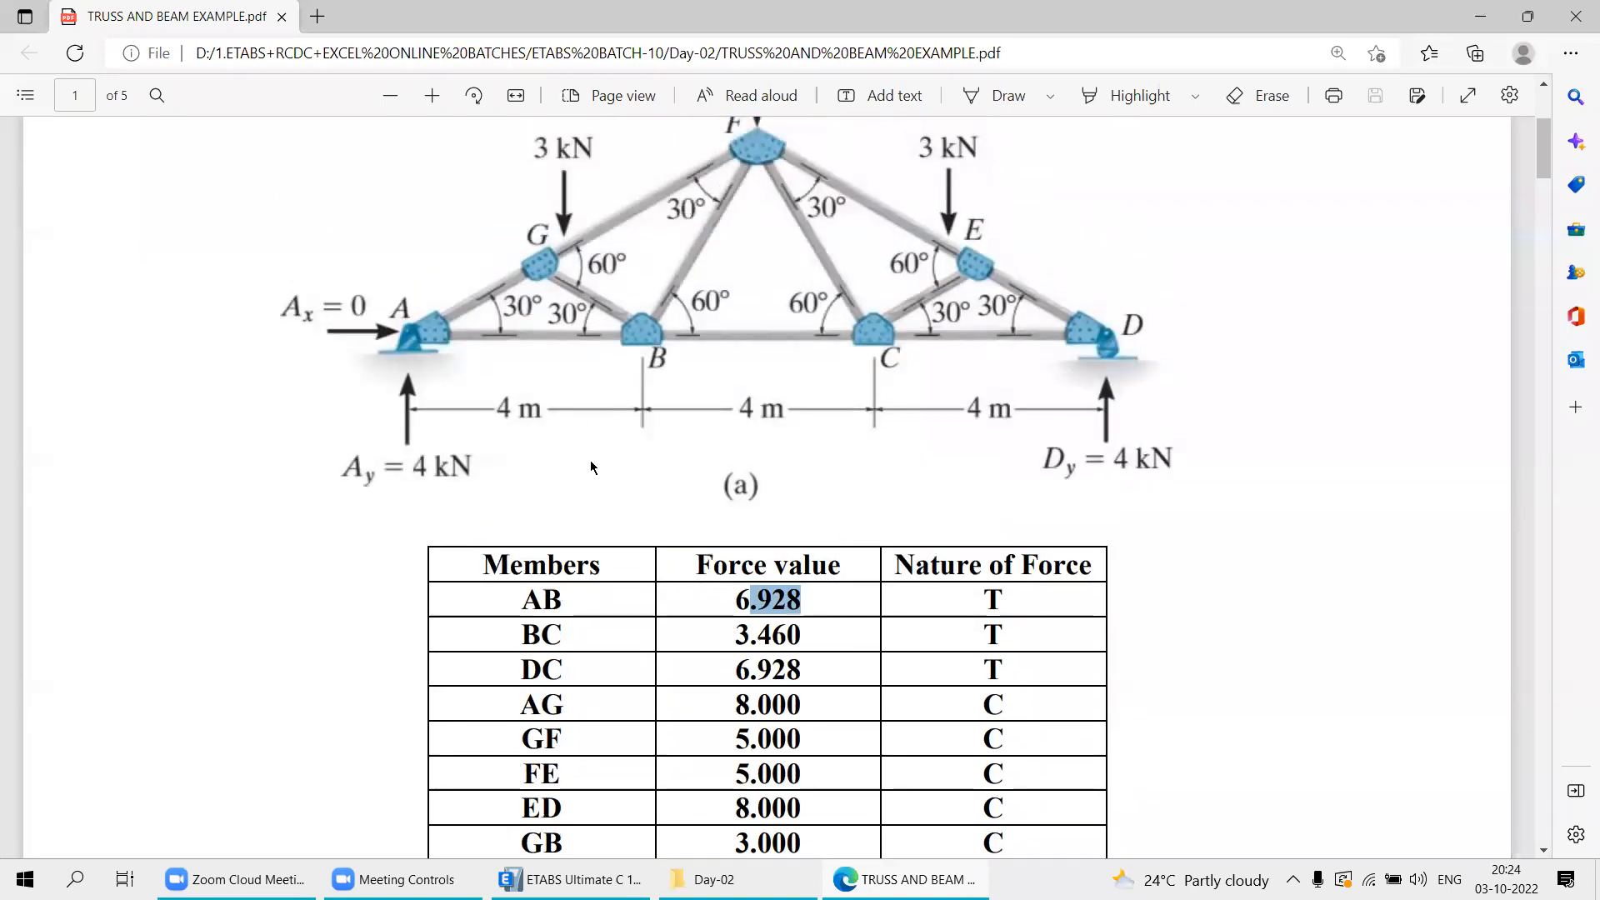
pyautogui.scroll(-3, 587, 506)
pyautogui.scroll(-1, 588, 507)
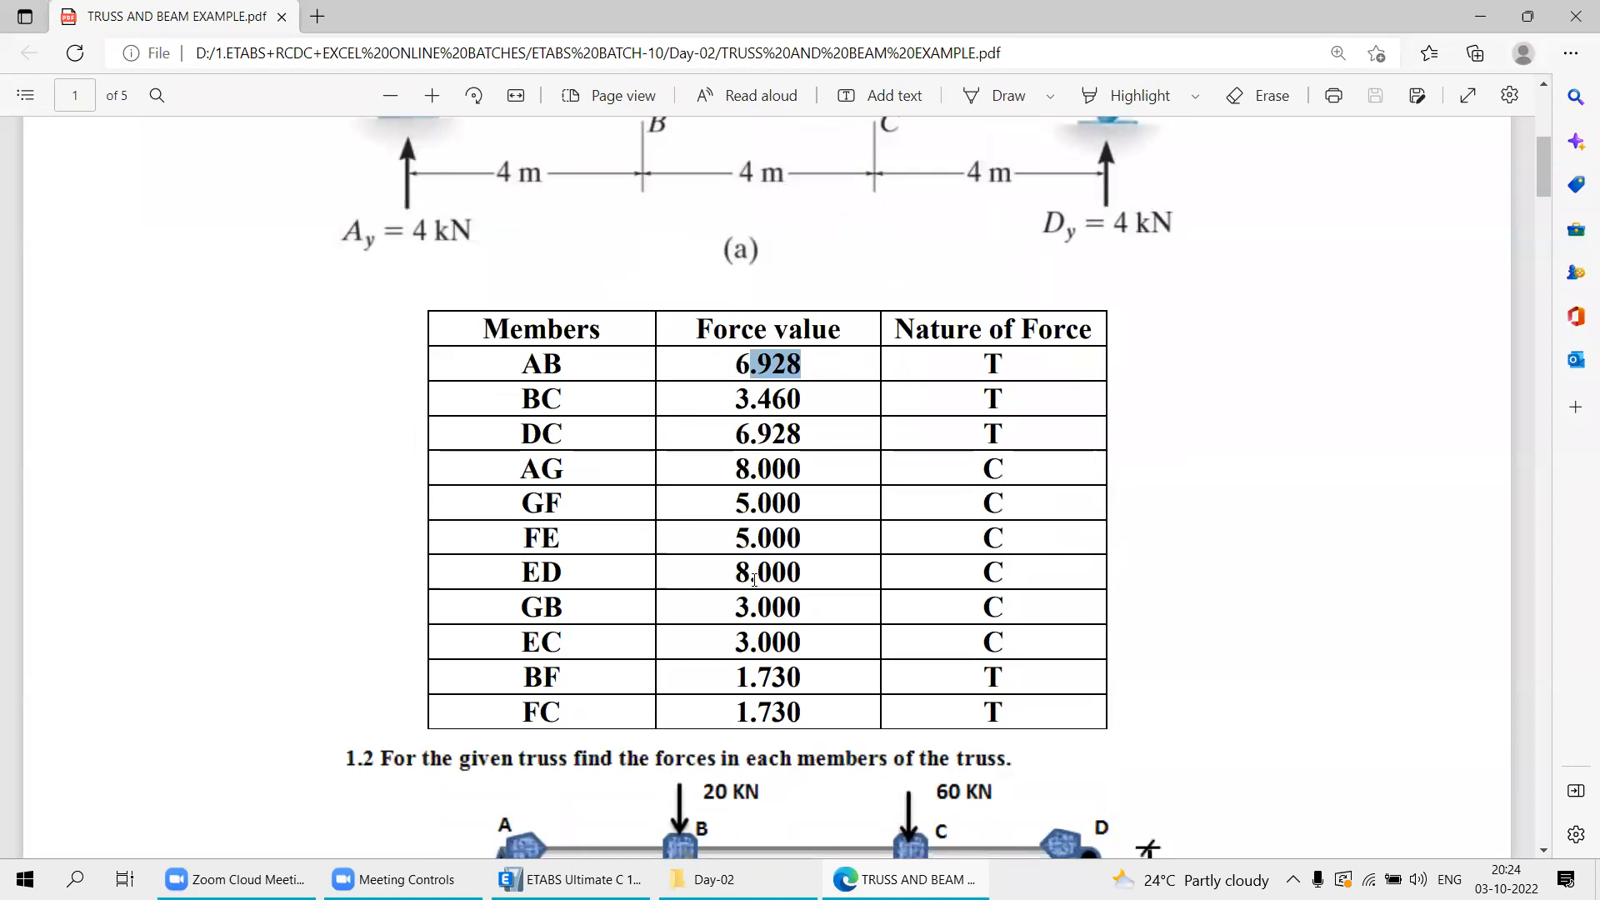
pyautogui.hotkey('alt', 'Tab')
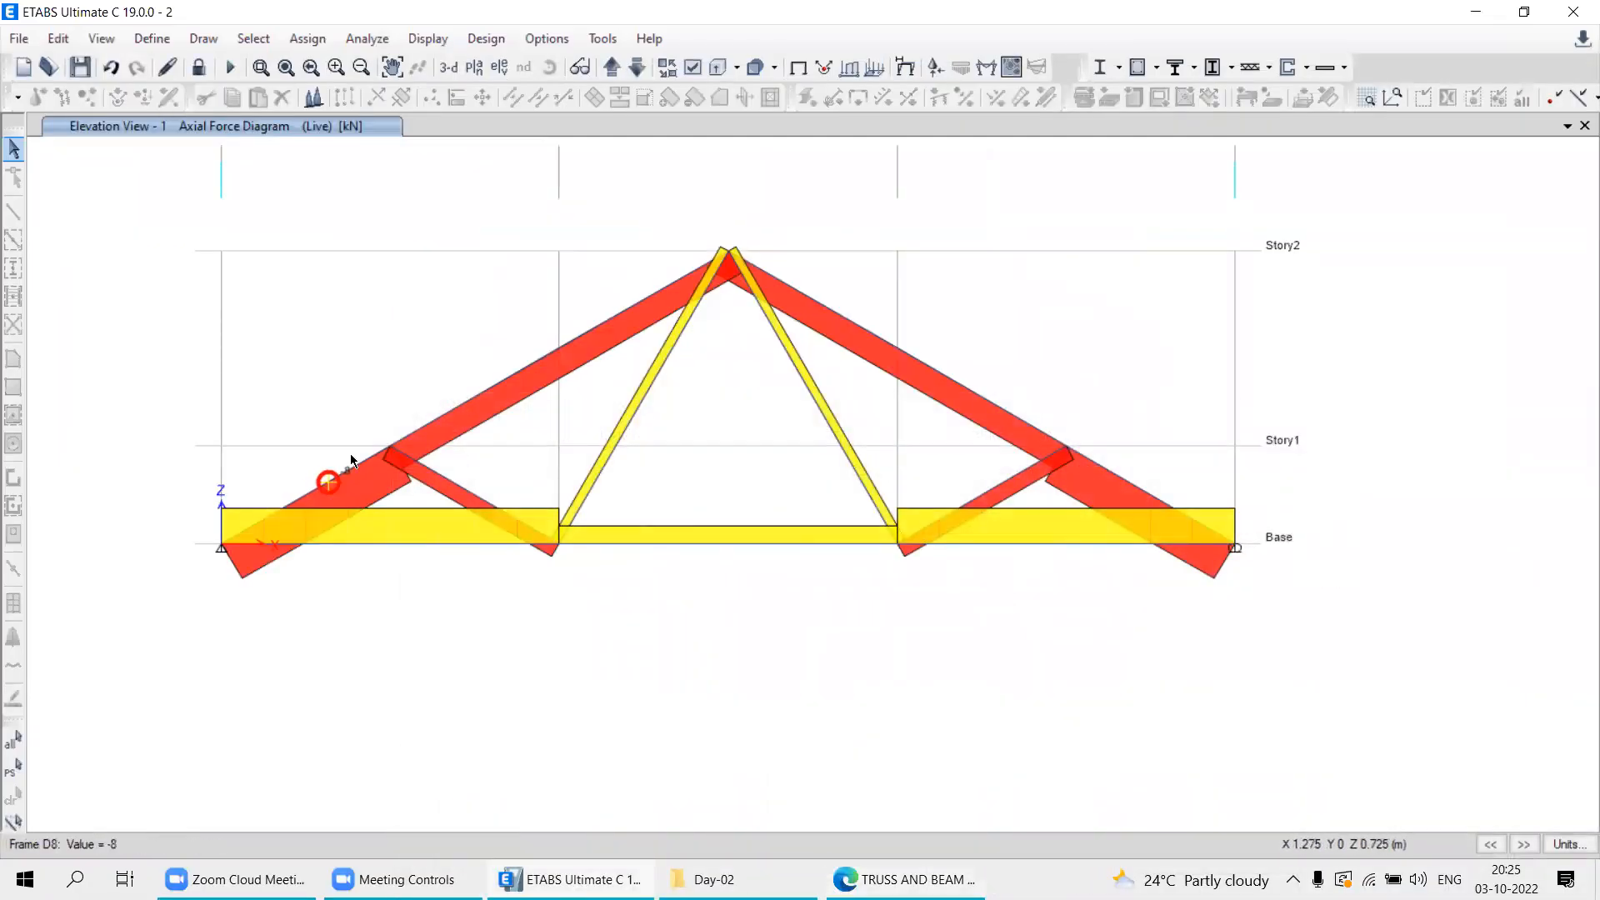
pyautogui.click(503, 380)
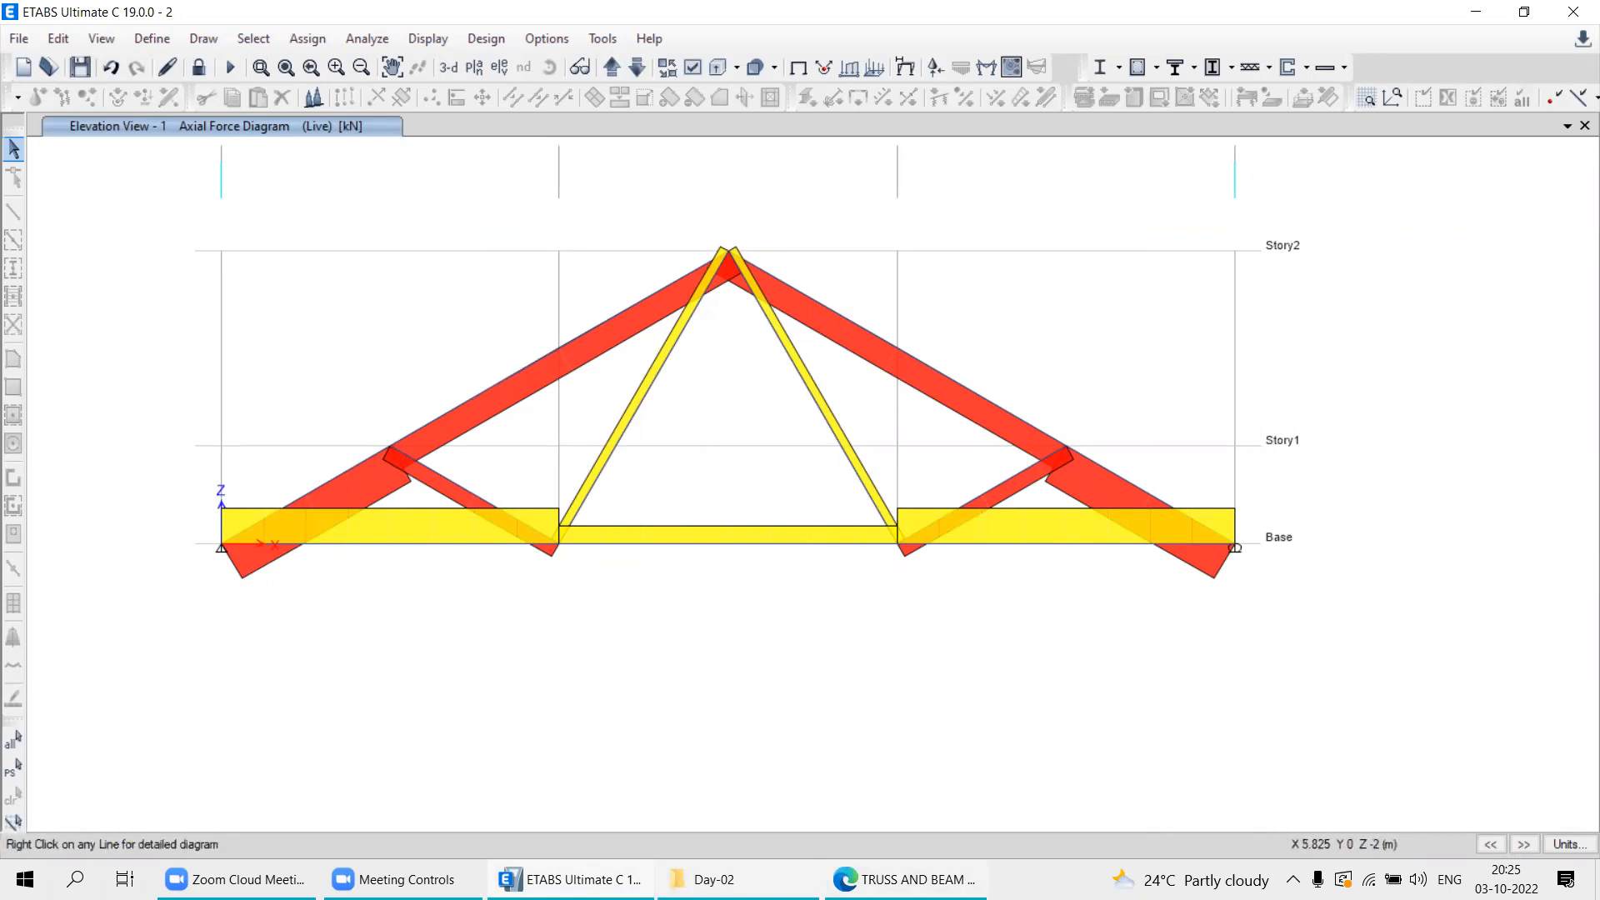
# Recheck the PDF's truss labels and tabulated forces against the ETABS values for the left bottom chord and upper left rafter.
pyautogui.hotkey('alt', 'Tab')
pyautogui.scroll(3, 561, 379)
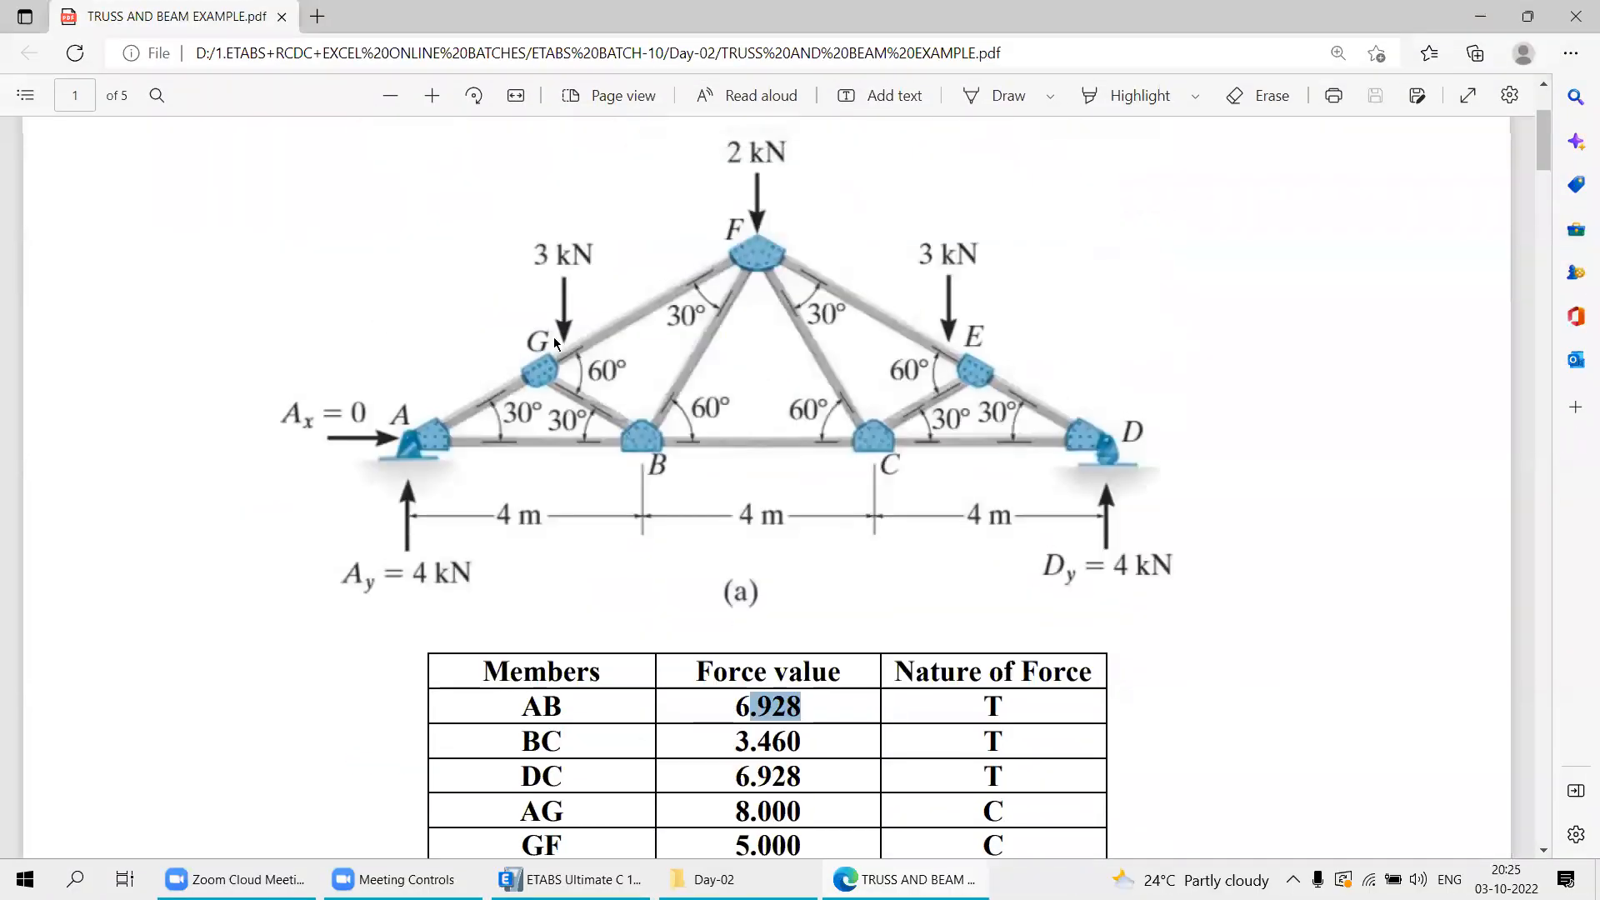
pyautogui.scroll(-4, 675, 465)
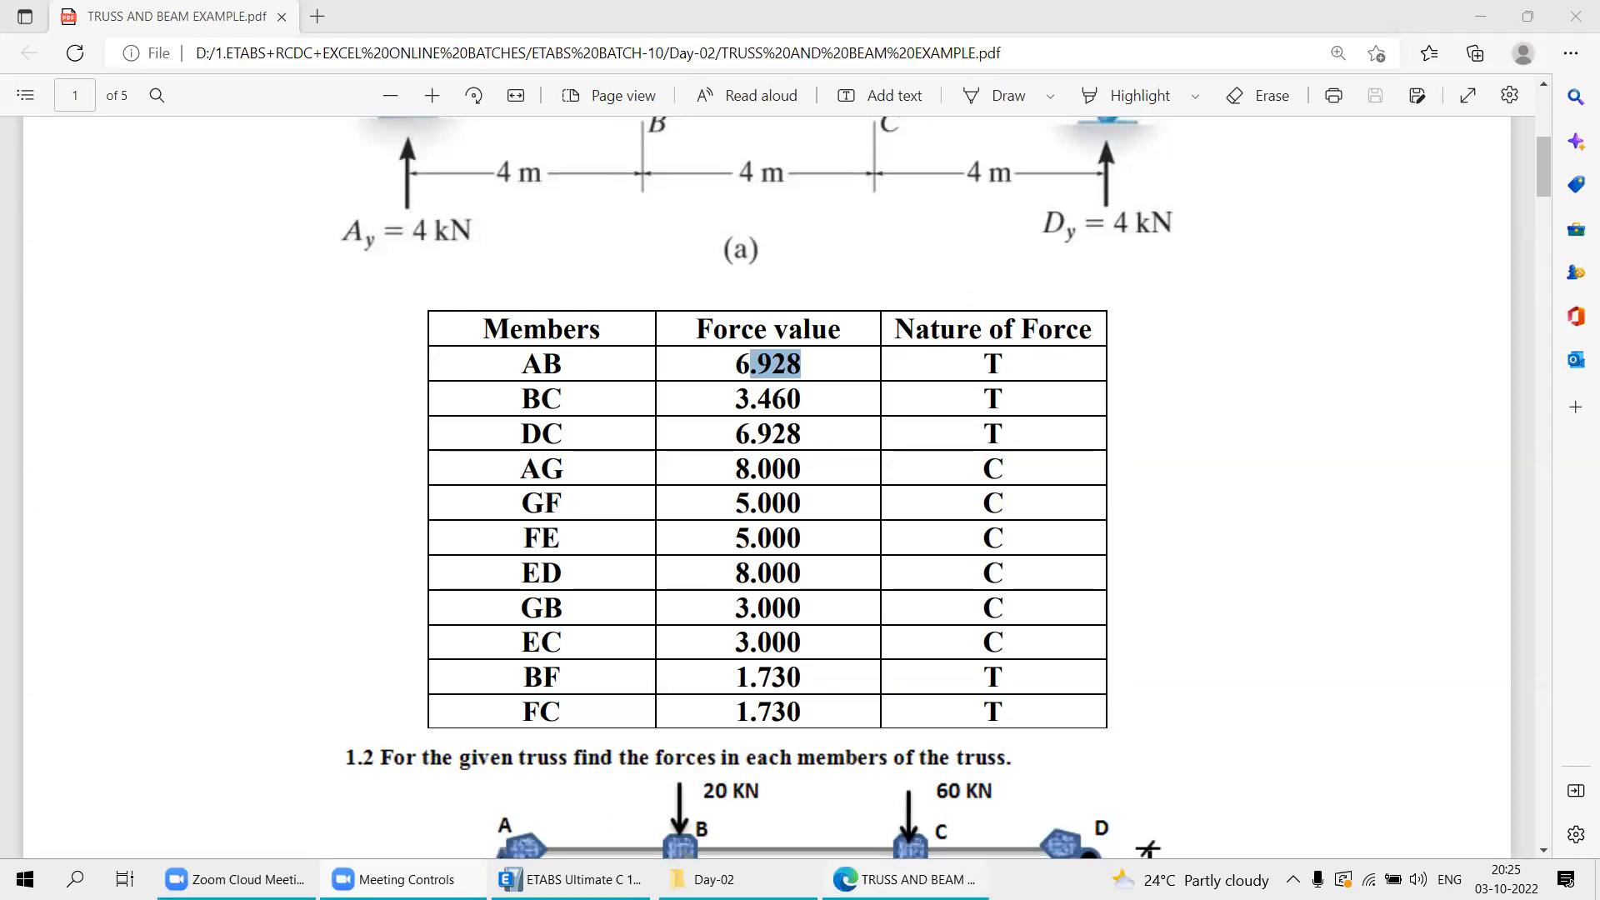
pyautogui.click(571, 879)
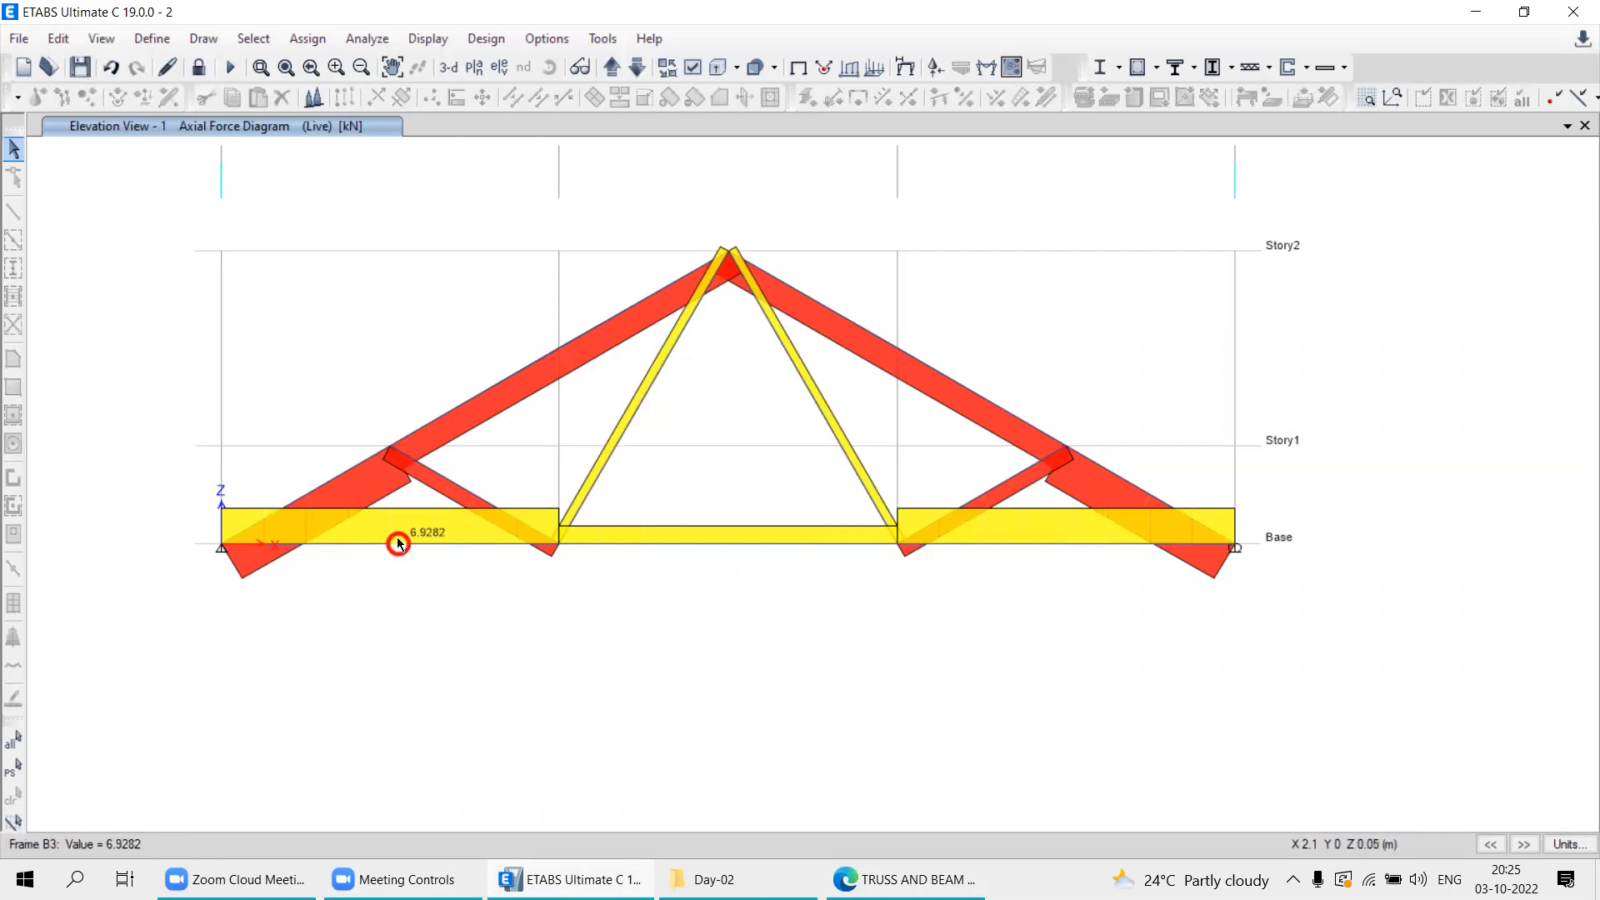
pyautogui.moveTo(510, 375)
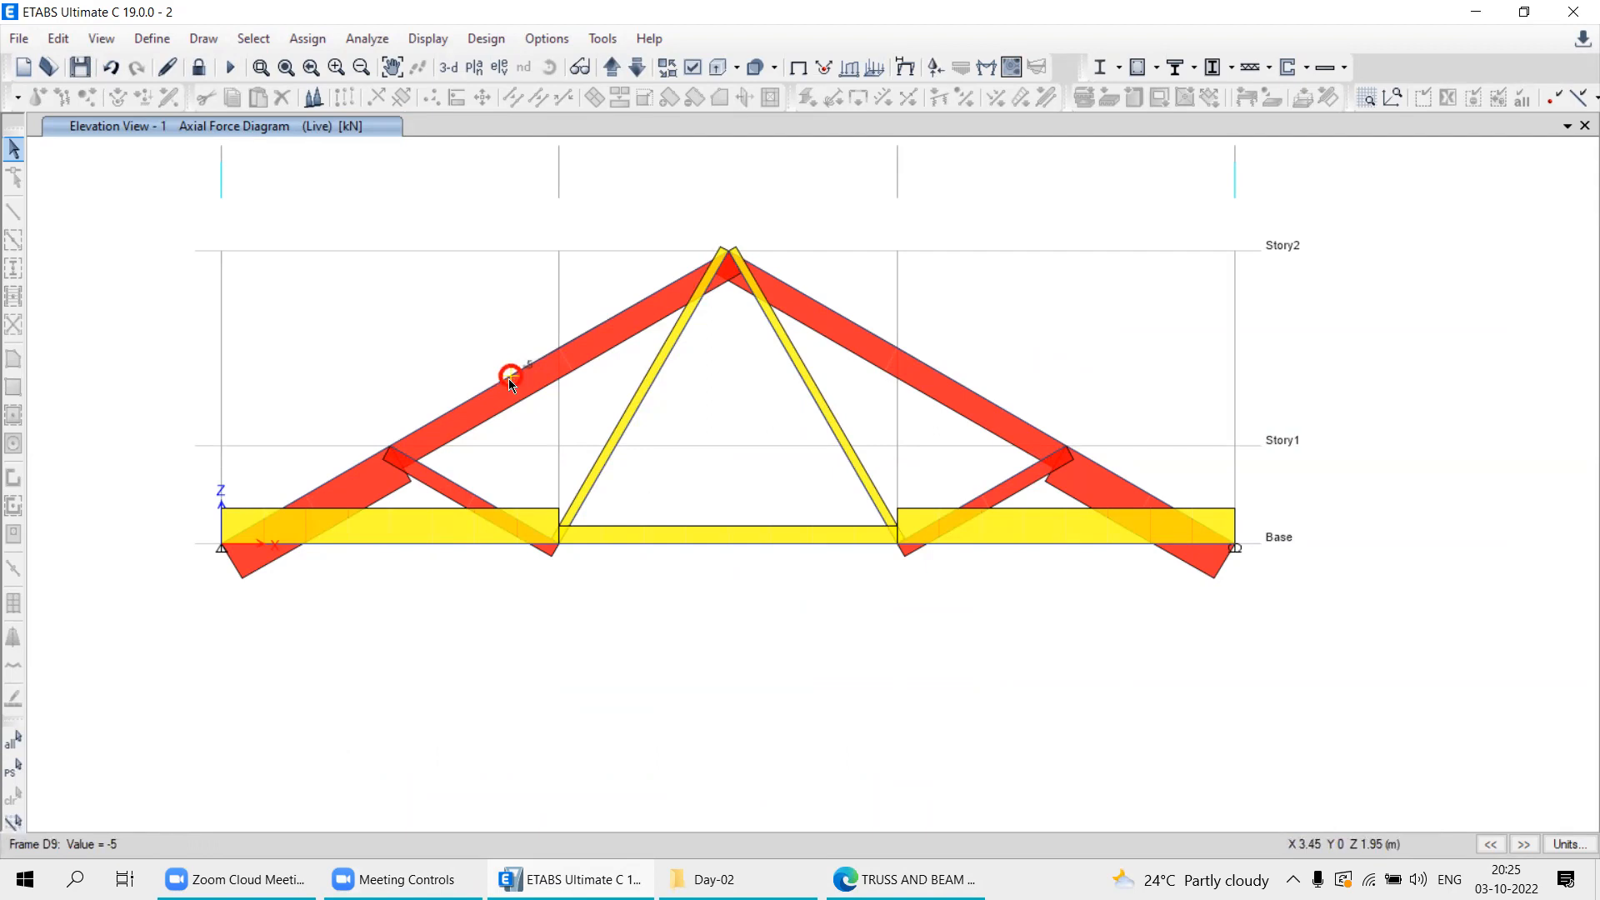
# Apply a user-defined scale factor of 0.08 to the Live axial force diagram.
pyautogui.click(428, 39)
pyautogui.moveTo(447, 163)
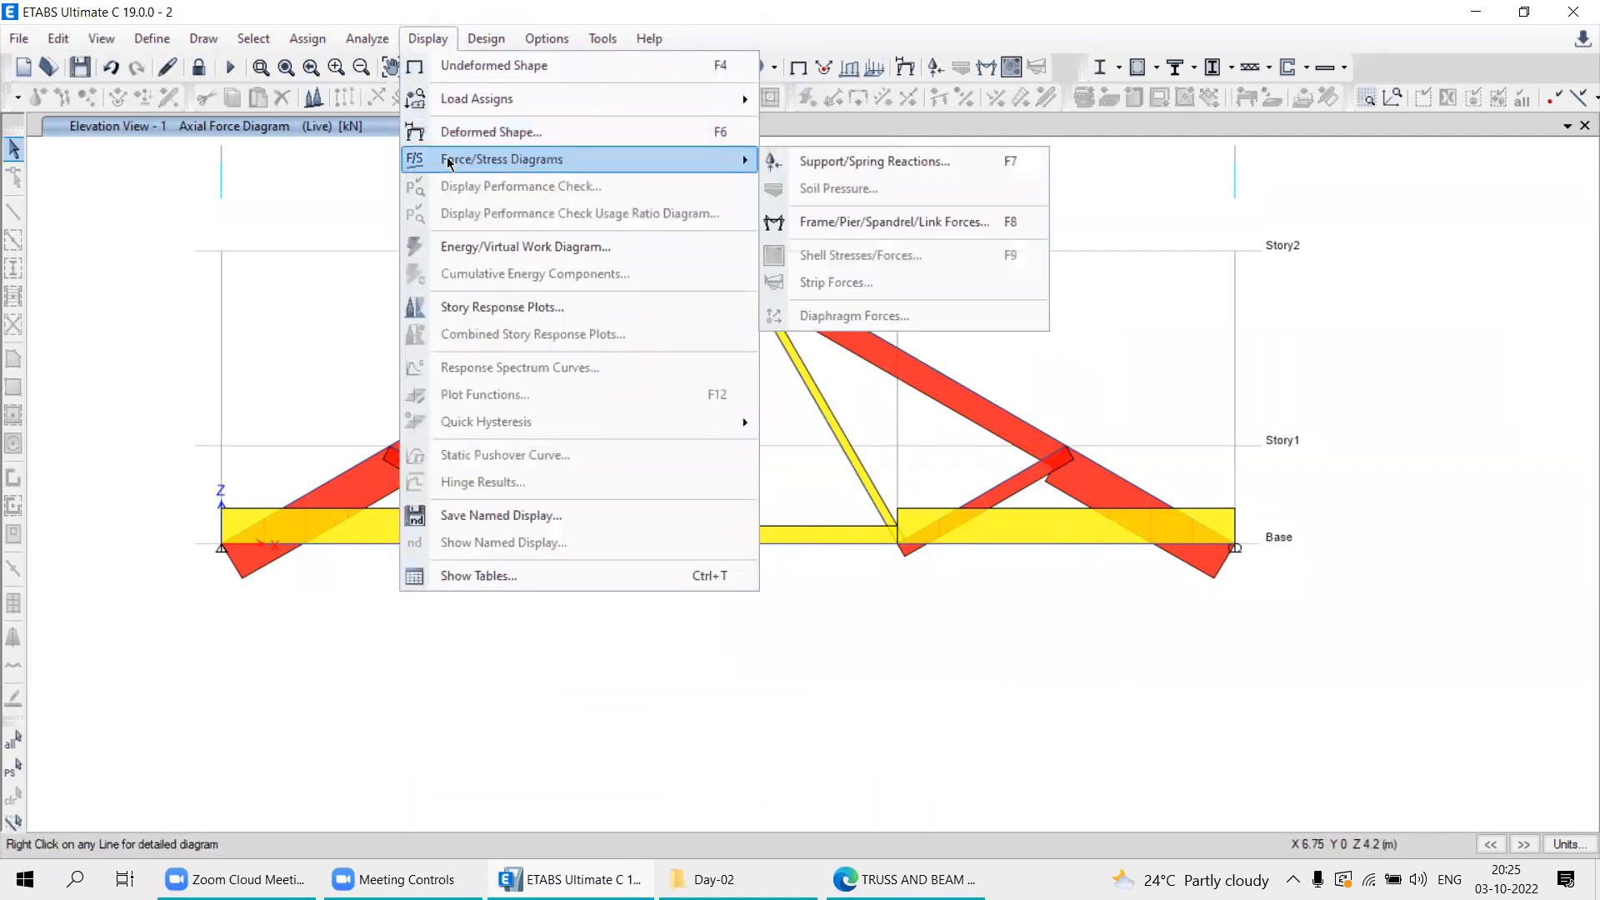
pyautogui.click(805, 228)
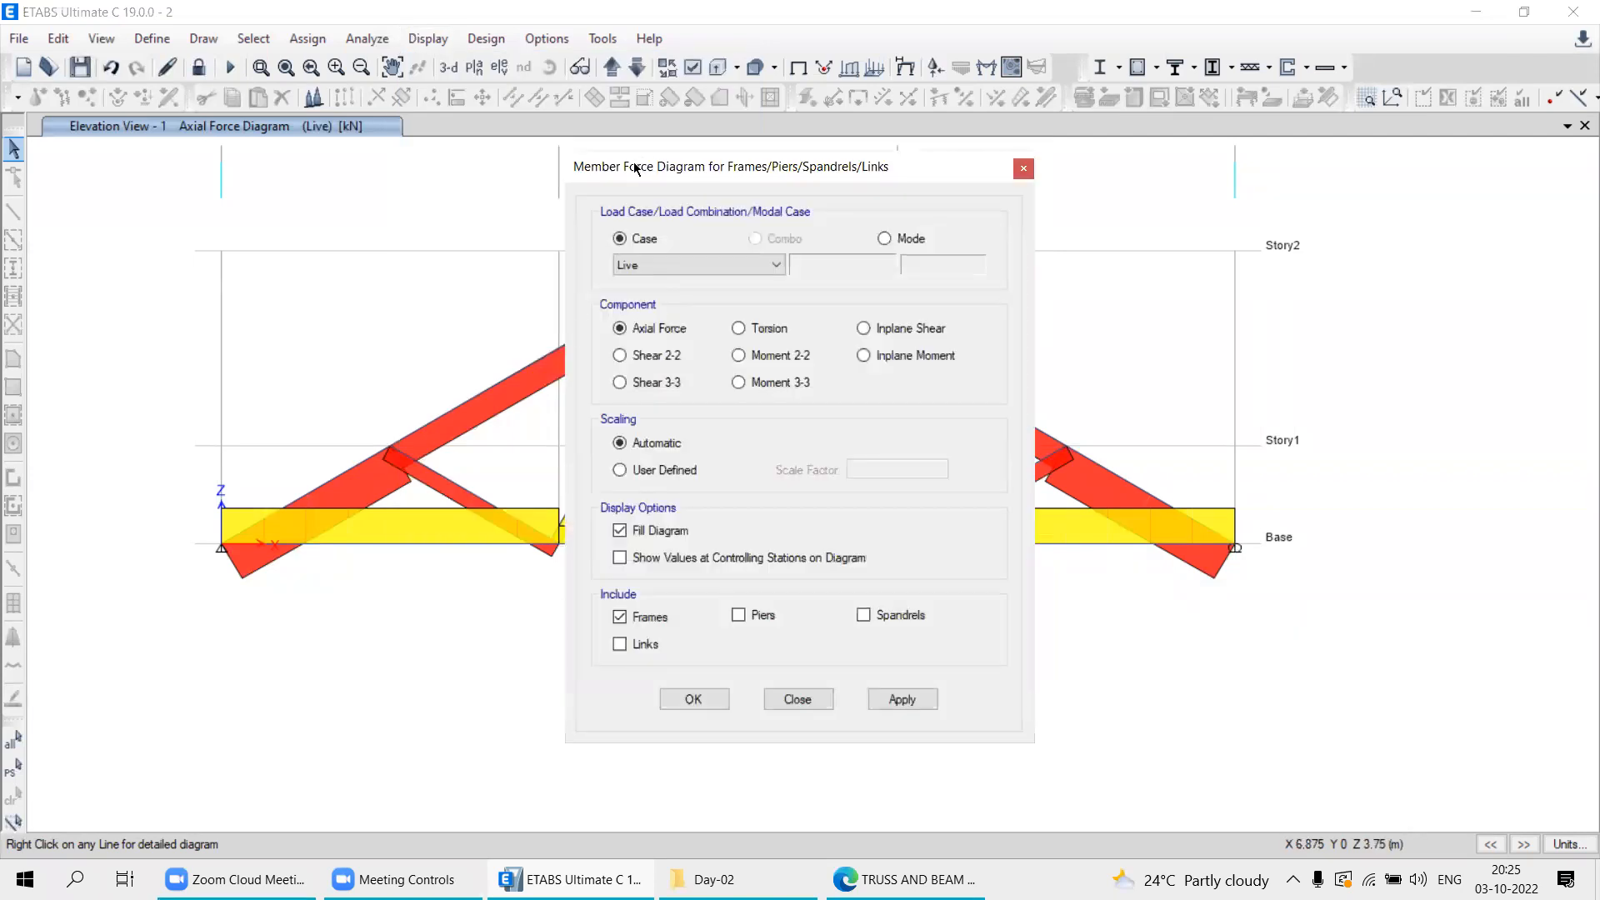
pyautogui.moveTo(646, 170); pyautogui.dragTo(1094, 84)
pyautogui.click(1068, 387)
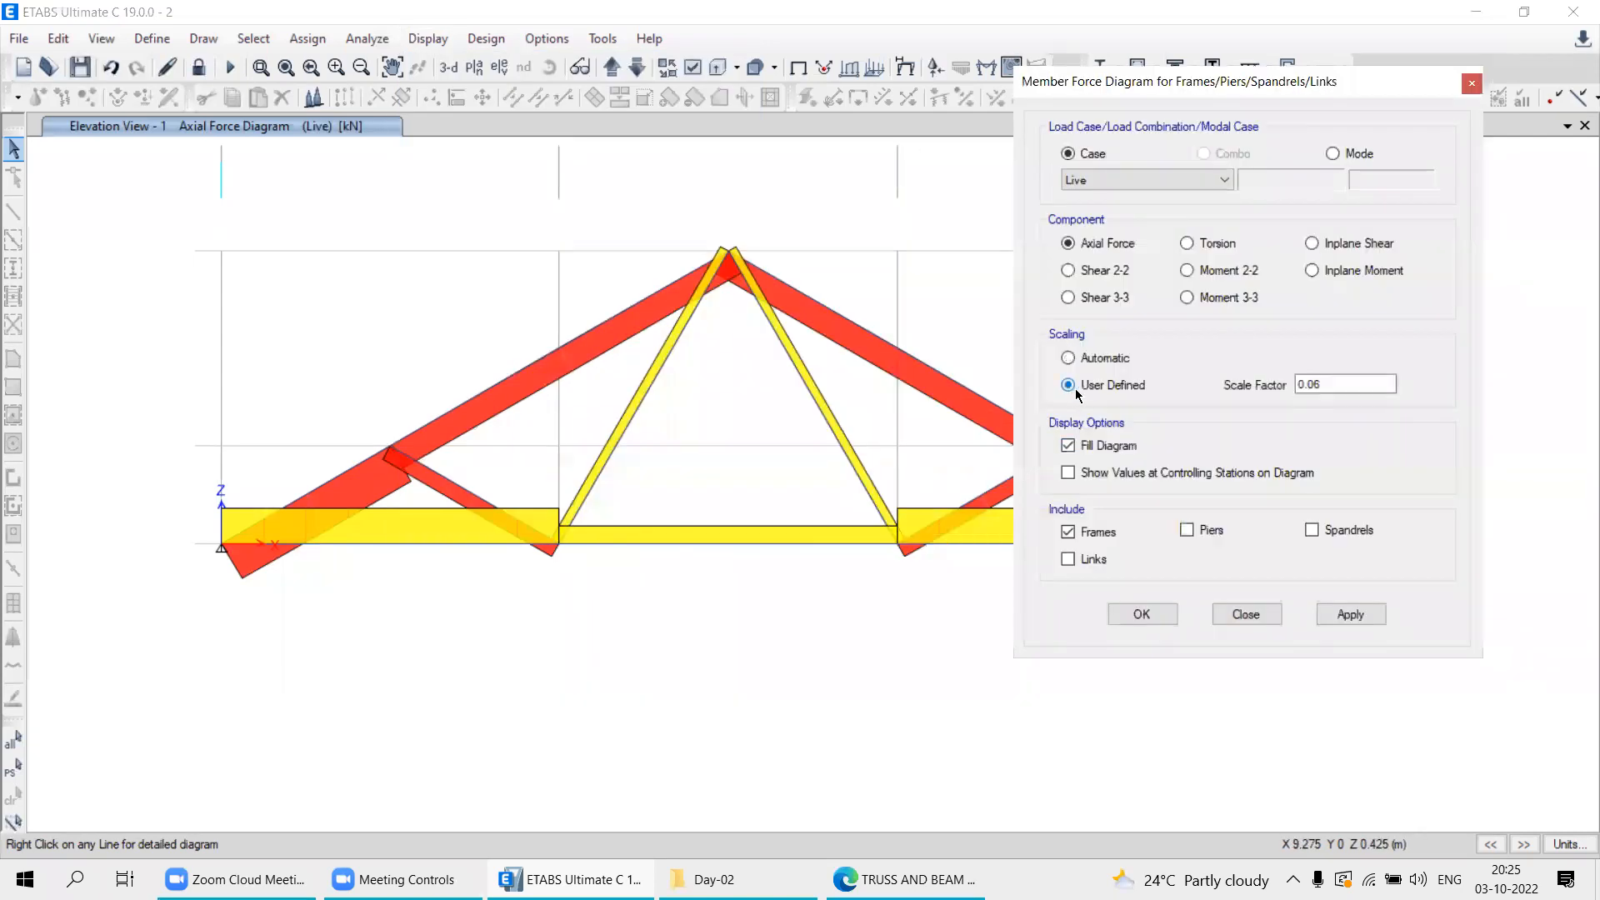
pyautogui.moveTo(1322, 383); pyautogui.dragTo(1314, 383)
pyautogui.write('8')
pyautogui.click(1350, 615)
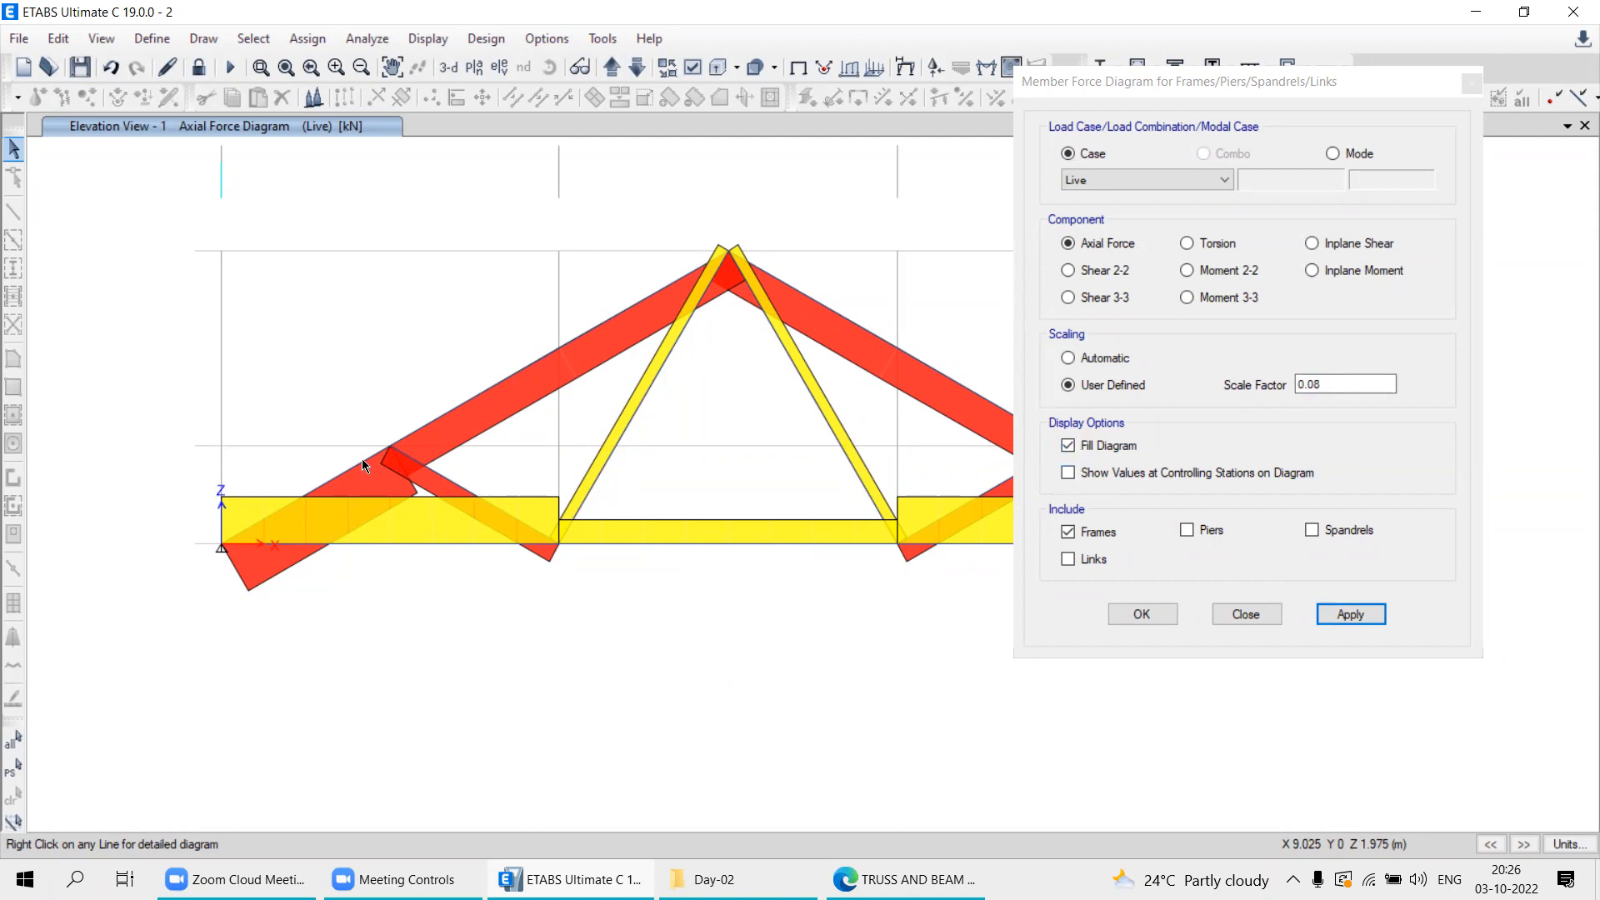
# Show values at controlling stations on the Live axial force diagram and turn off its fill.
pyautogui.click(1068, 473)
pyautogui.click(1350, 614)
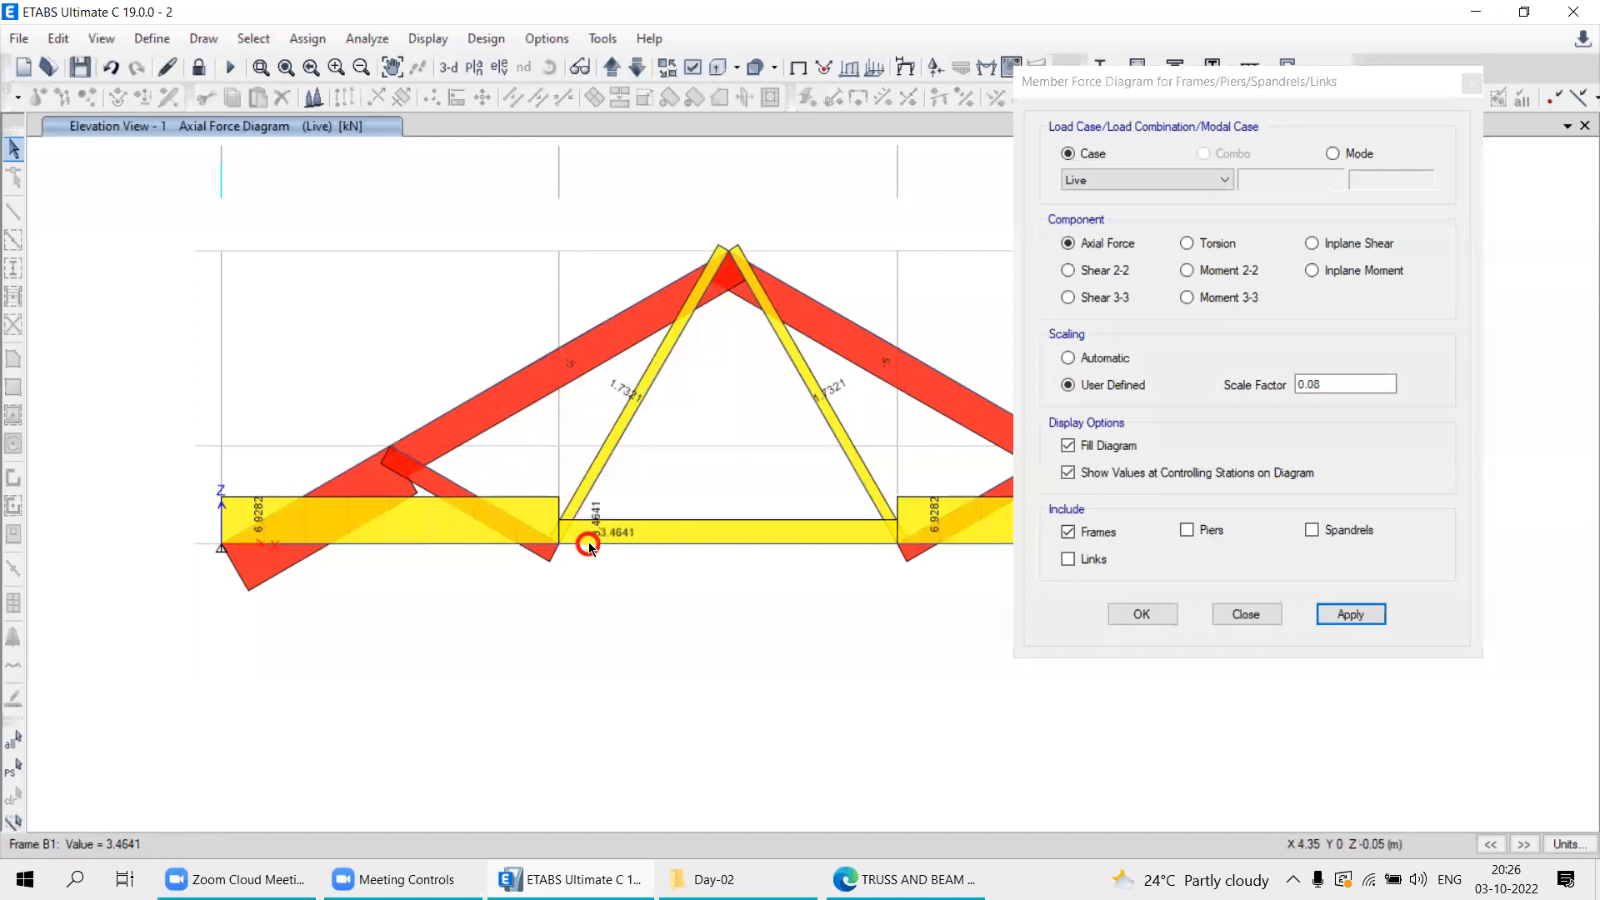
pyautogui.click(1069, 446)
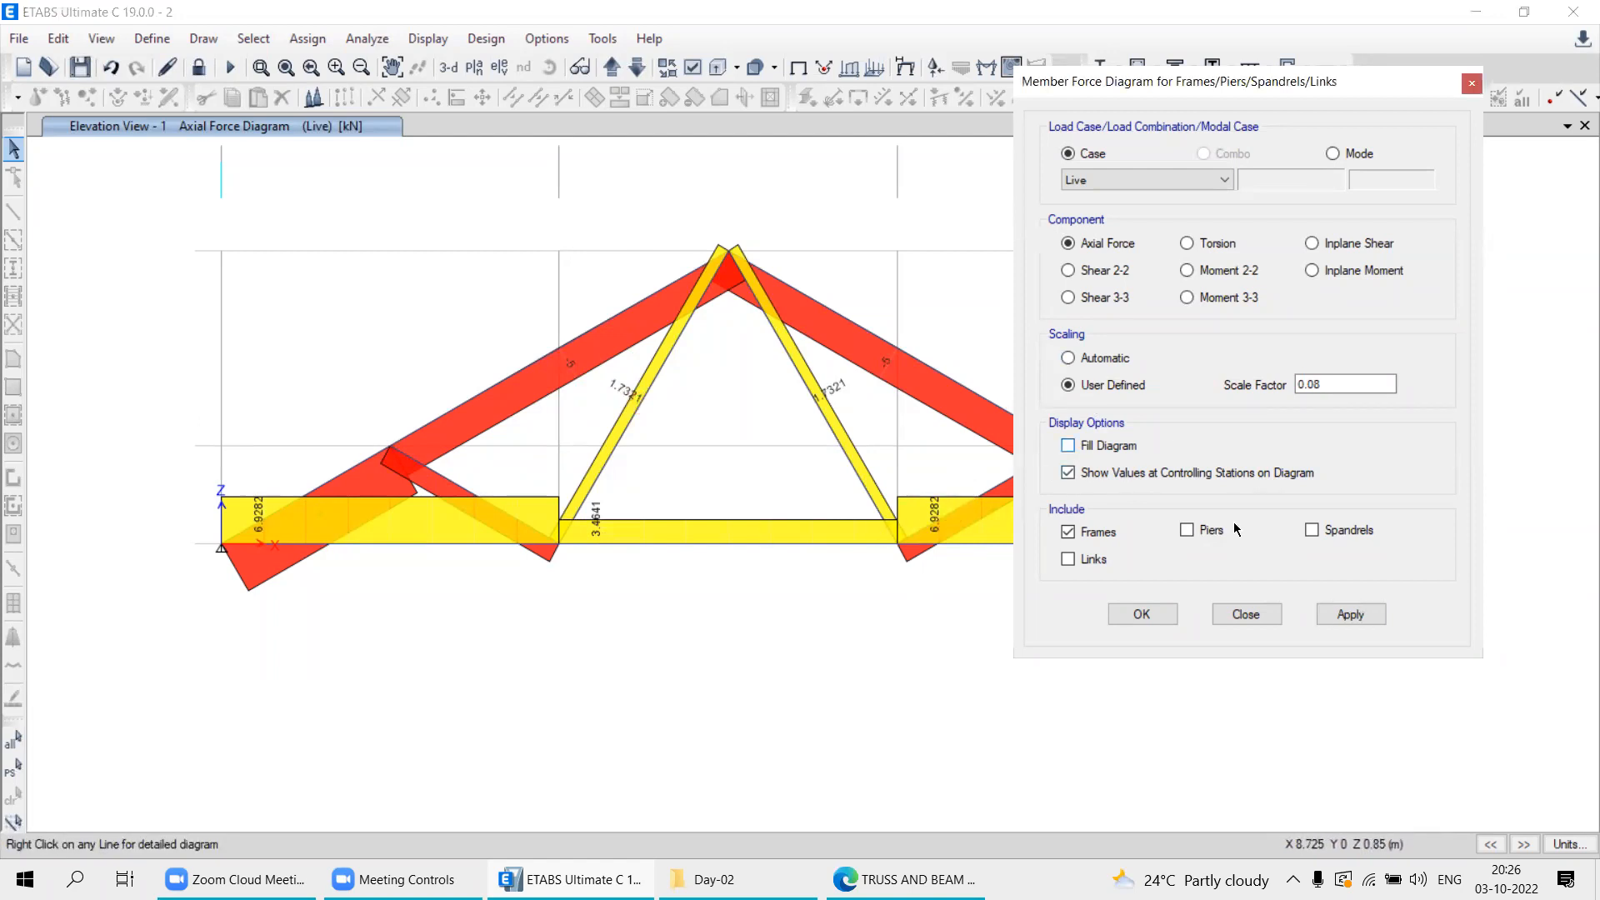
pyautogui.click(1353, 615)
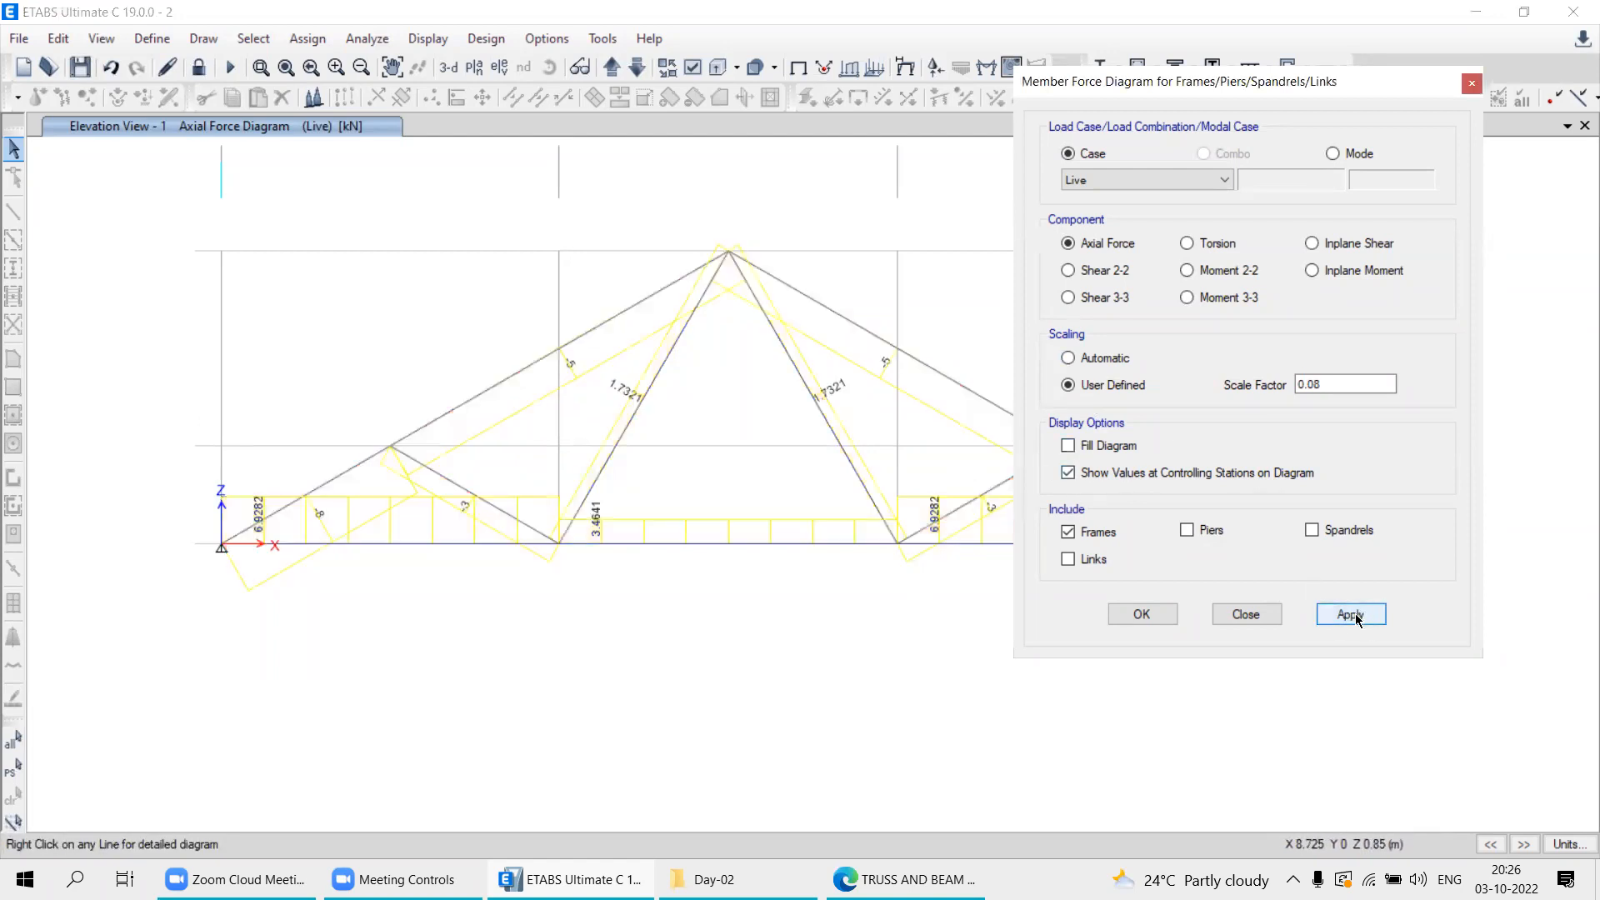
# Redisplay the axial force diagram filled and without values, using a user-defined scale factor of 0.06.
pyautogui.click(1067, 448)
pyautogui.doubleClick(1311, 386)
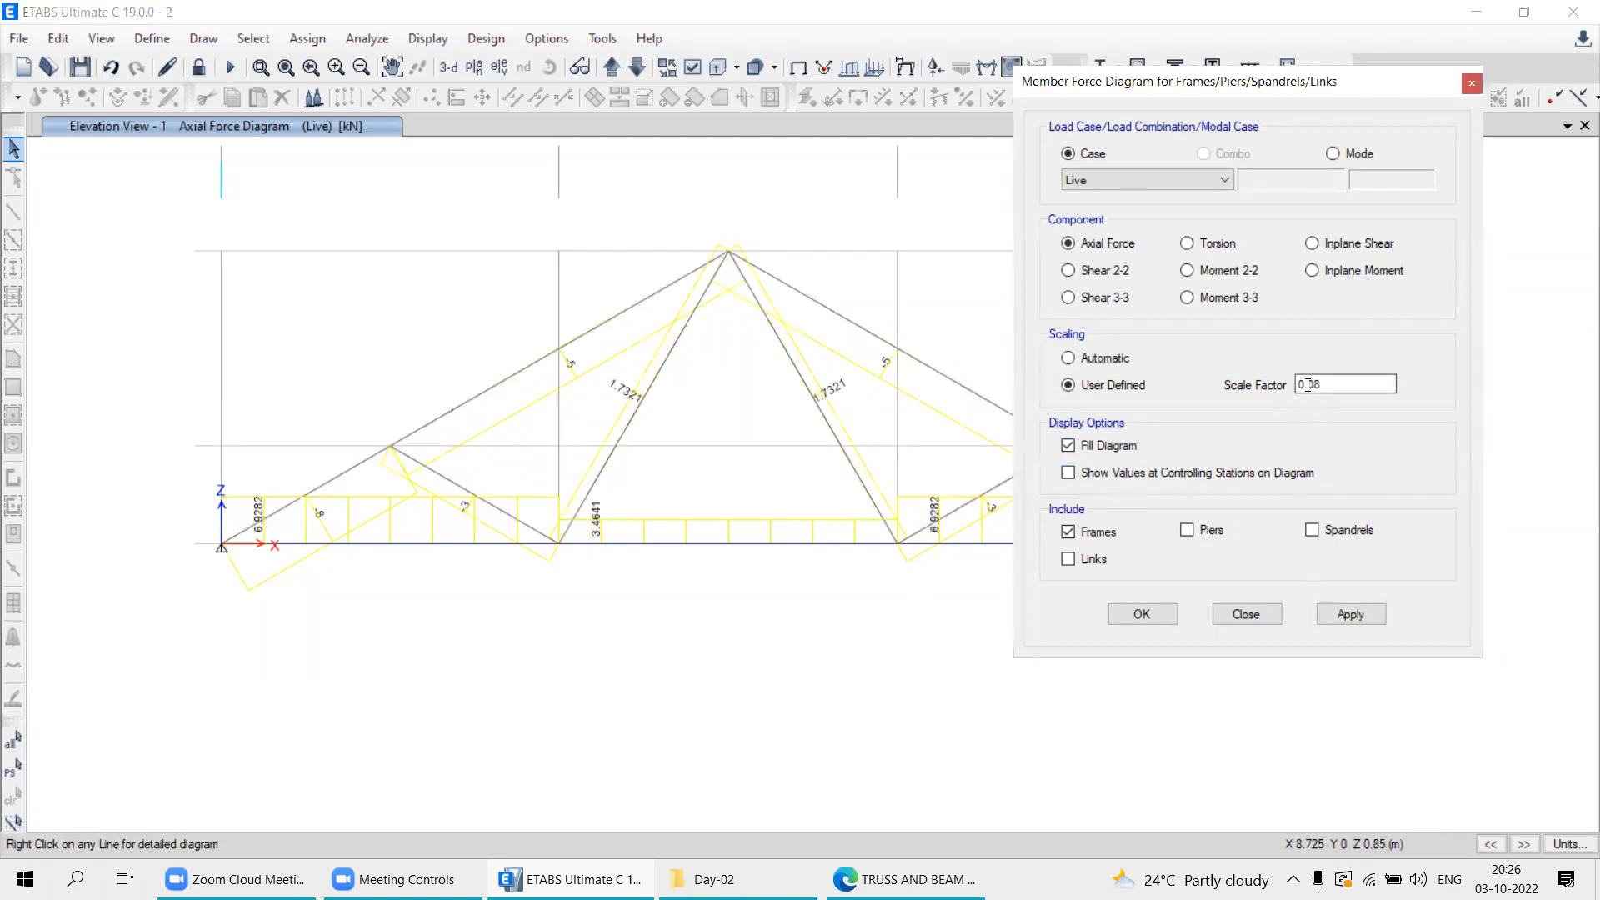
pyautogui.write('6')
pyautogui.click(1337, 619)
pyautogui.click(1246, 615)
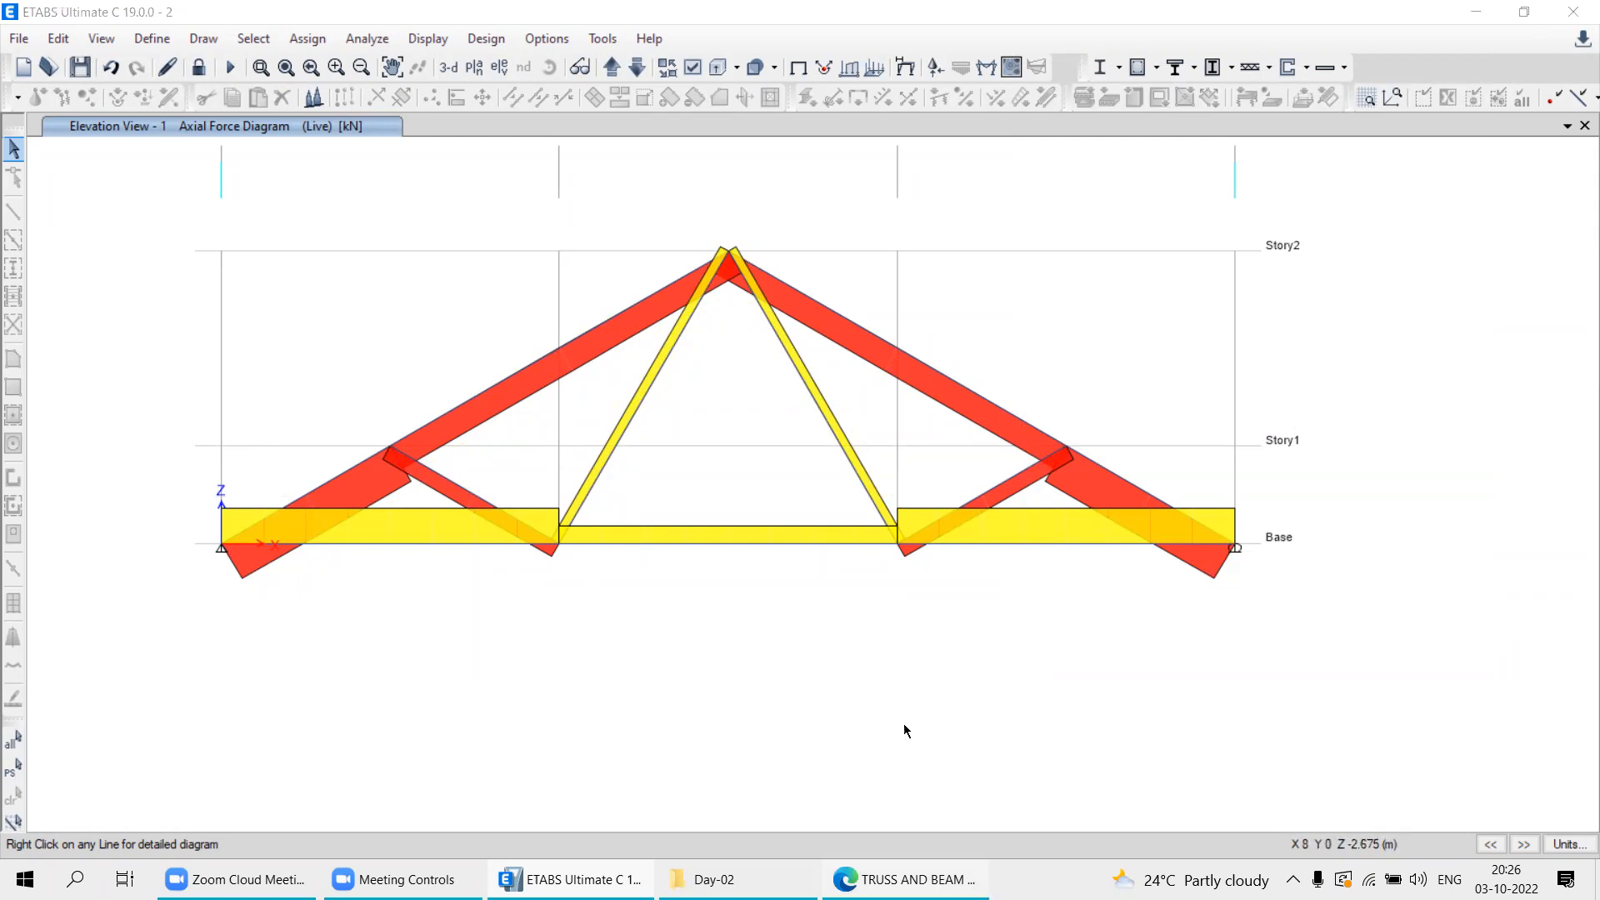
# Browse the truss and beam example PDF for another truss problem and examine the figure of Ex. 14.3.11.
pyautogui.click(905, 880)
pyautogui.scroll(-3, 760, 568)
pyautogui.scroll(-12, 760, 568)
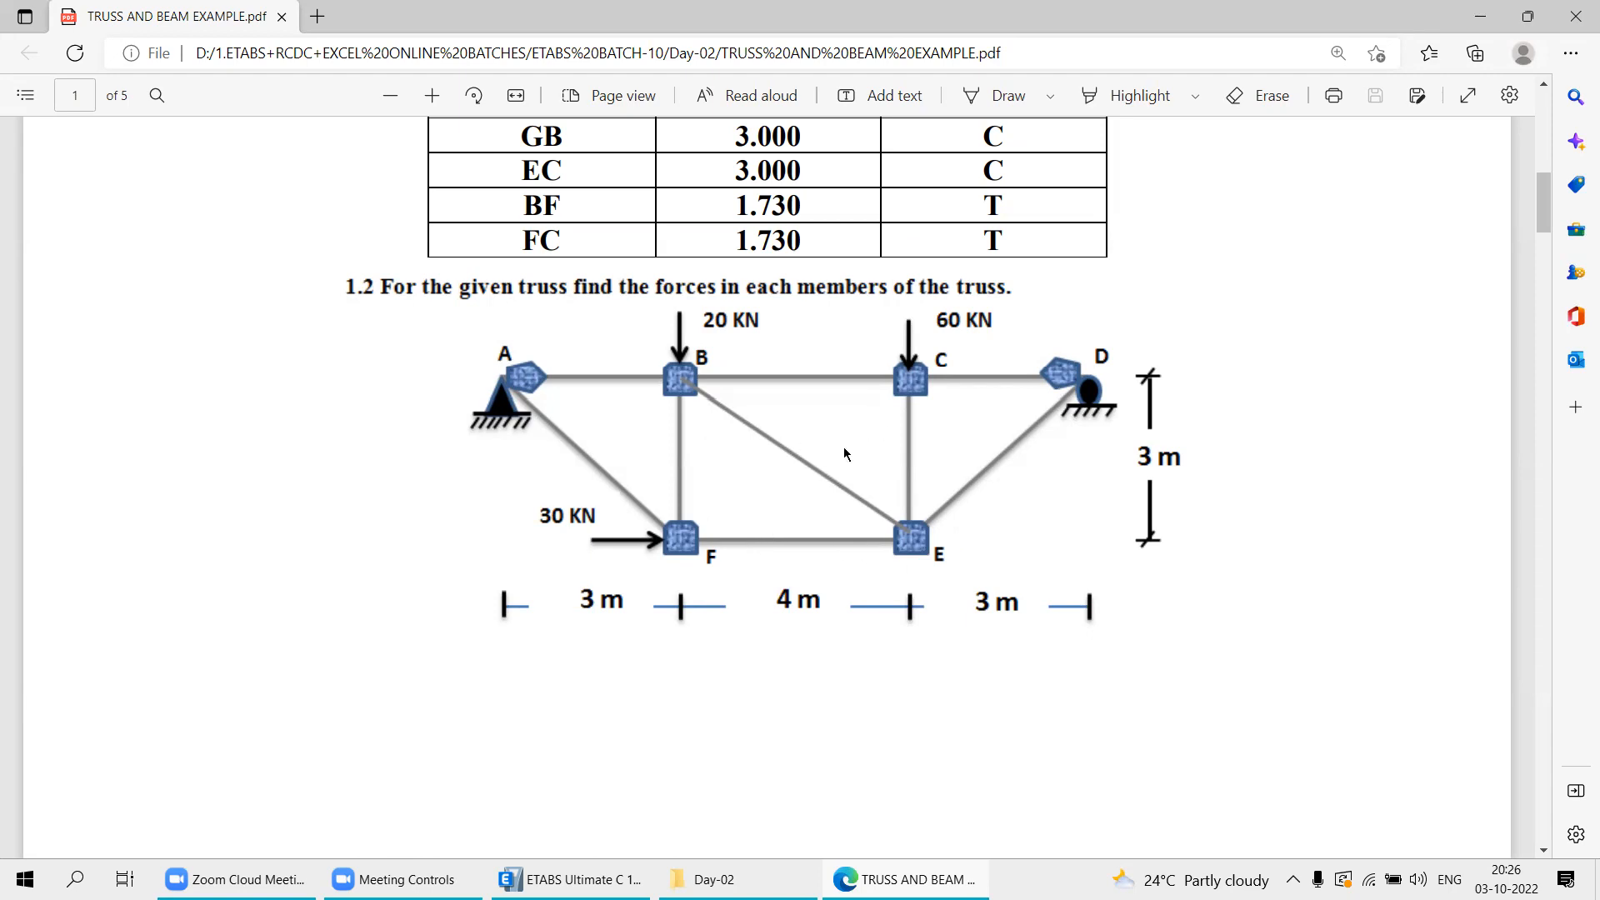
pyautogui.scroll(-3, 762, 496)
pyautogui.scroll(3, 841, 500)
pyautogui.scroll(-10, 846, 524)
pyautogui.scroll(-10, 825, 516)
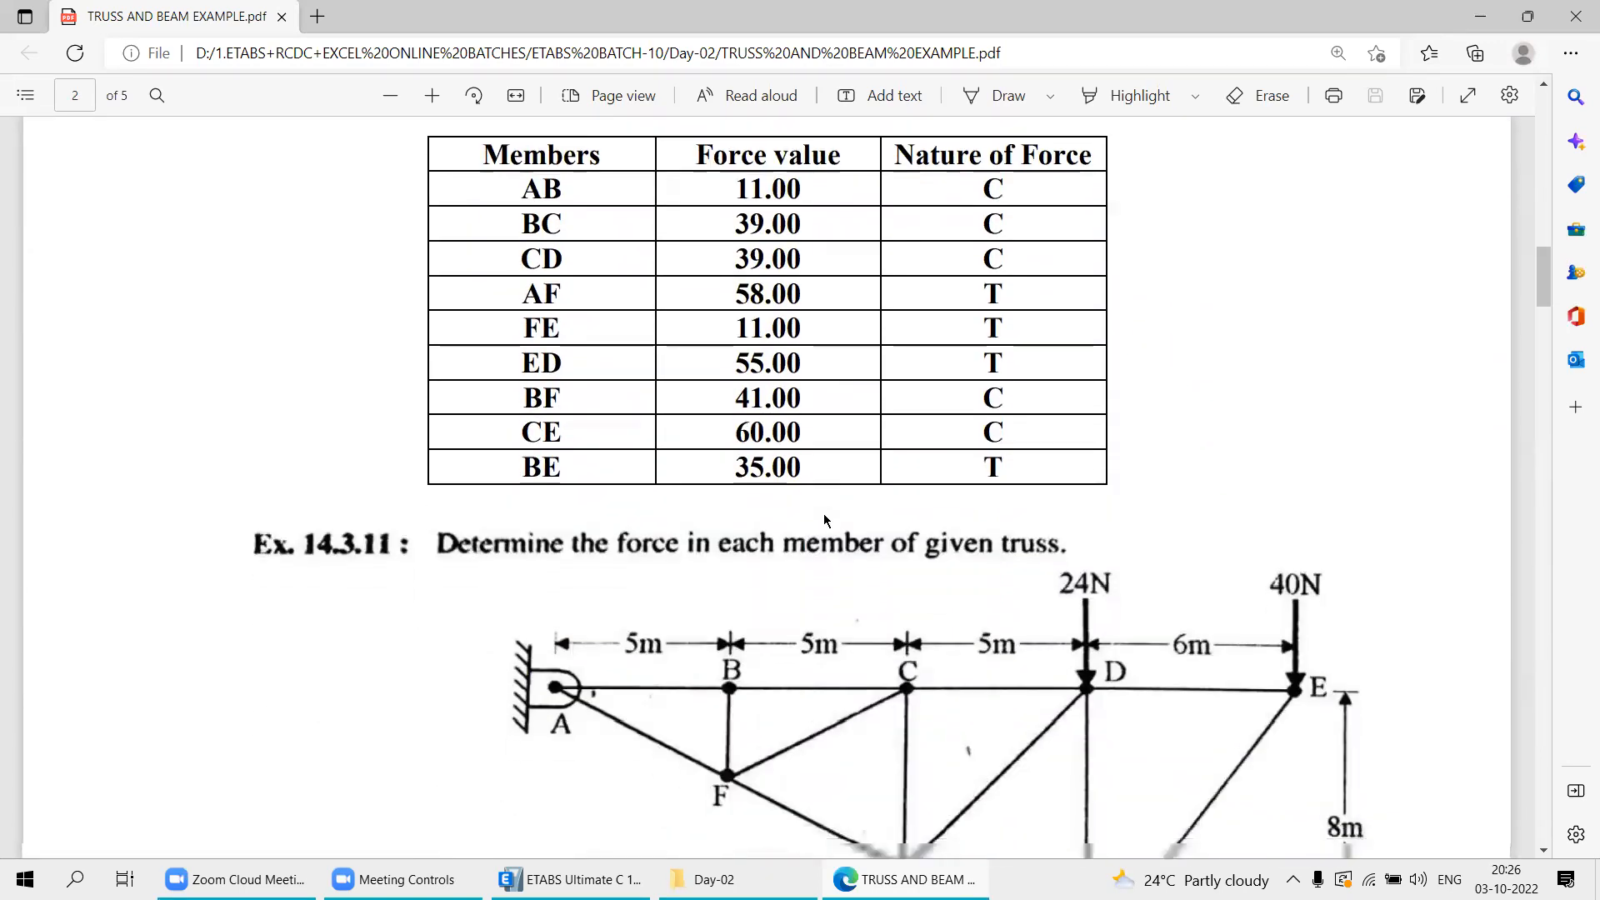
pyautogui.scroll(-10, 823, 517)
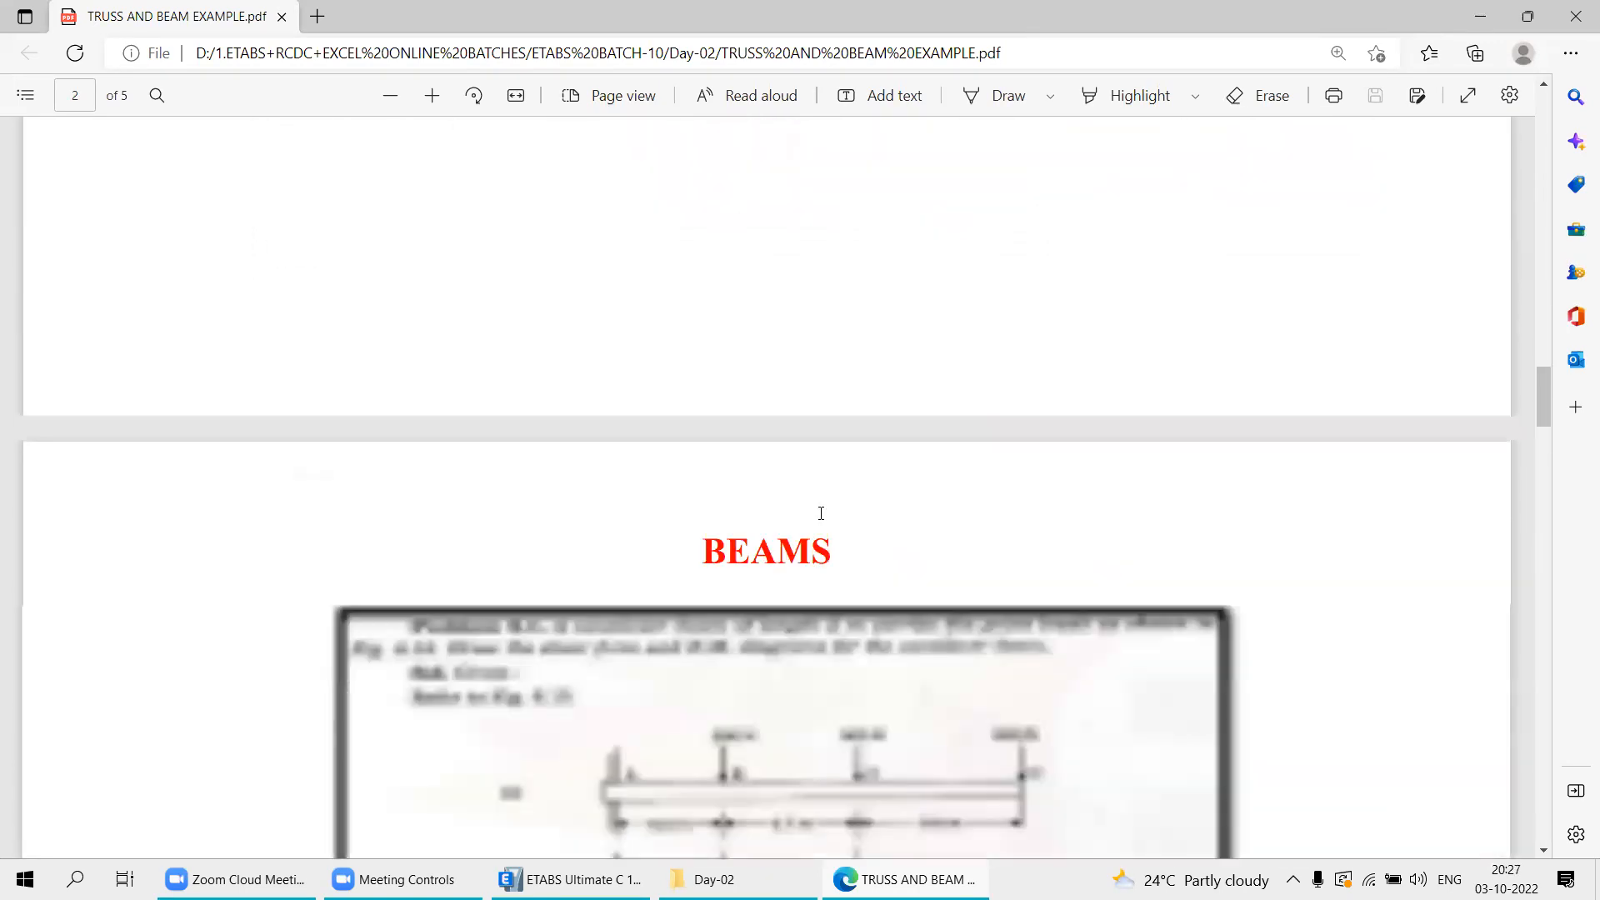
pyautogui.scroll(10, 828, 517)
pyautogui.scroll(4, 832, 521)
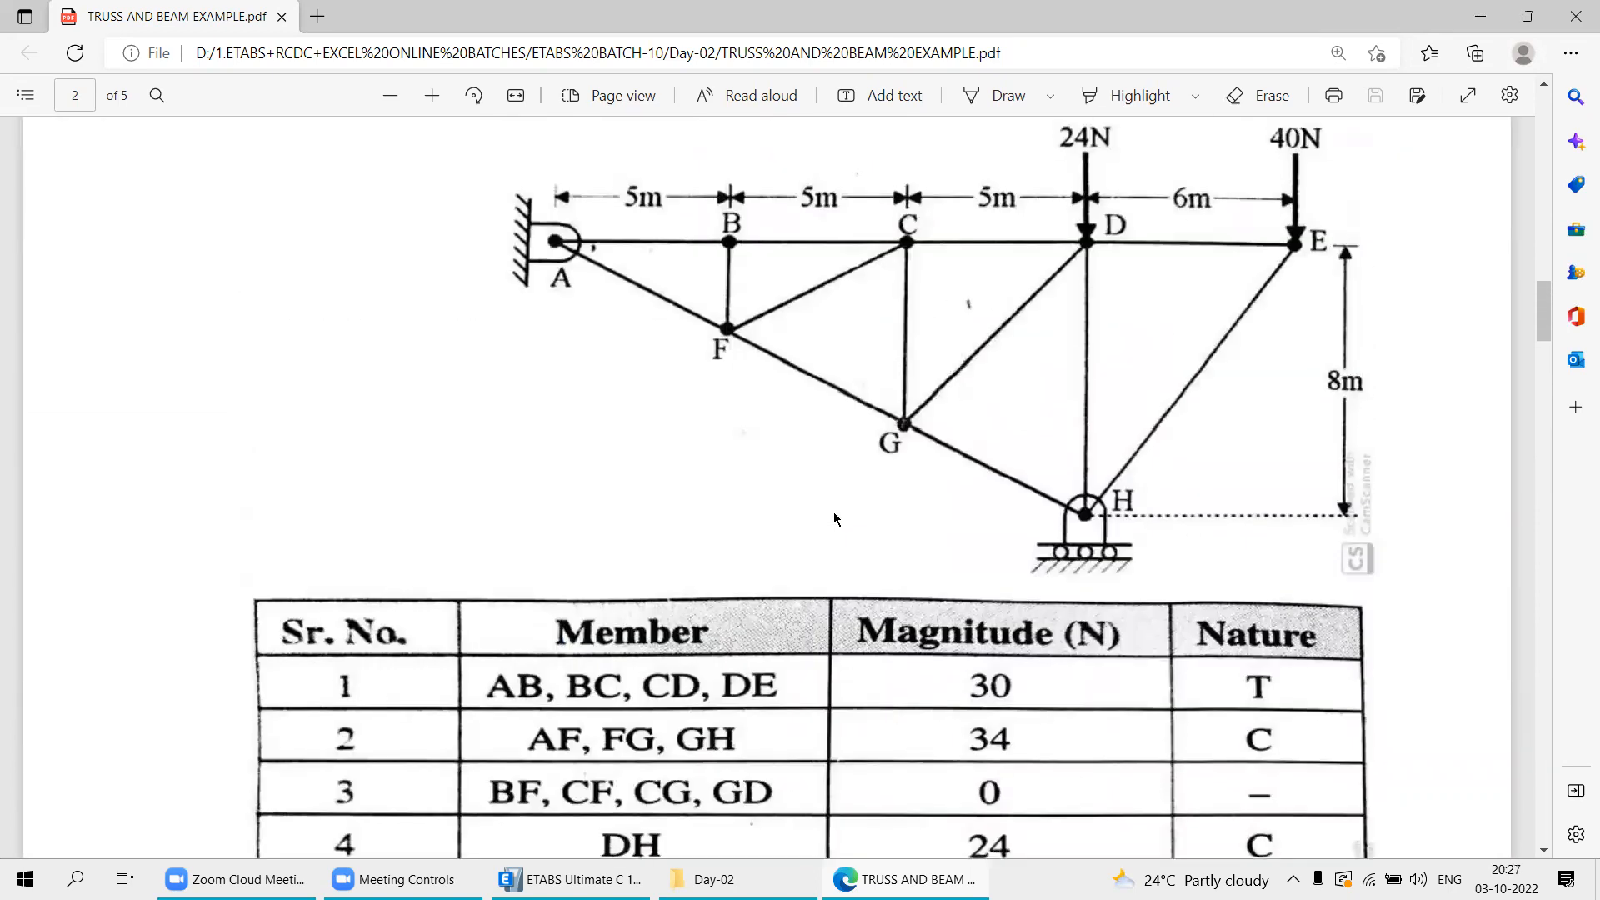
pyautogui.scroll(2, 871, 458)
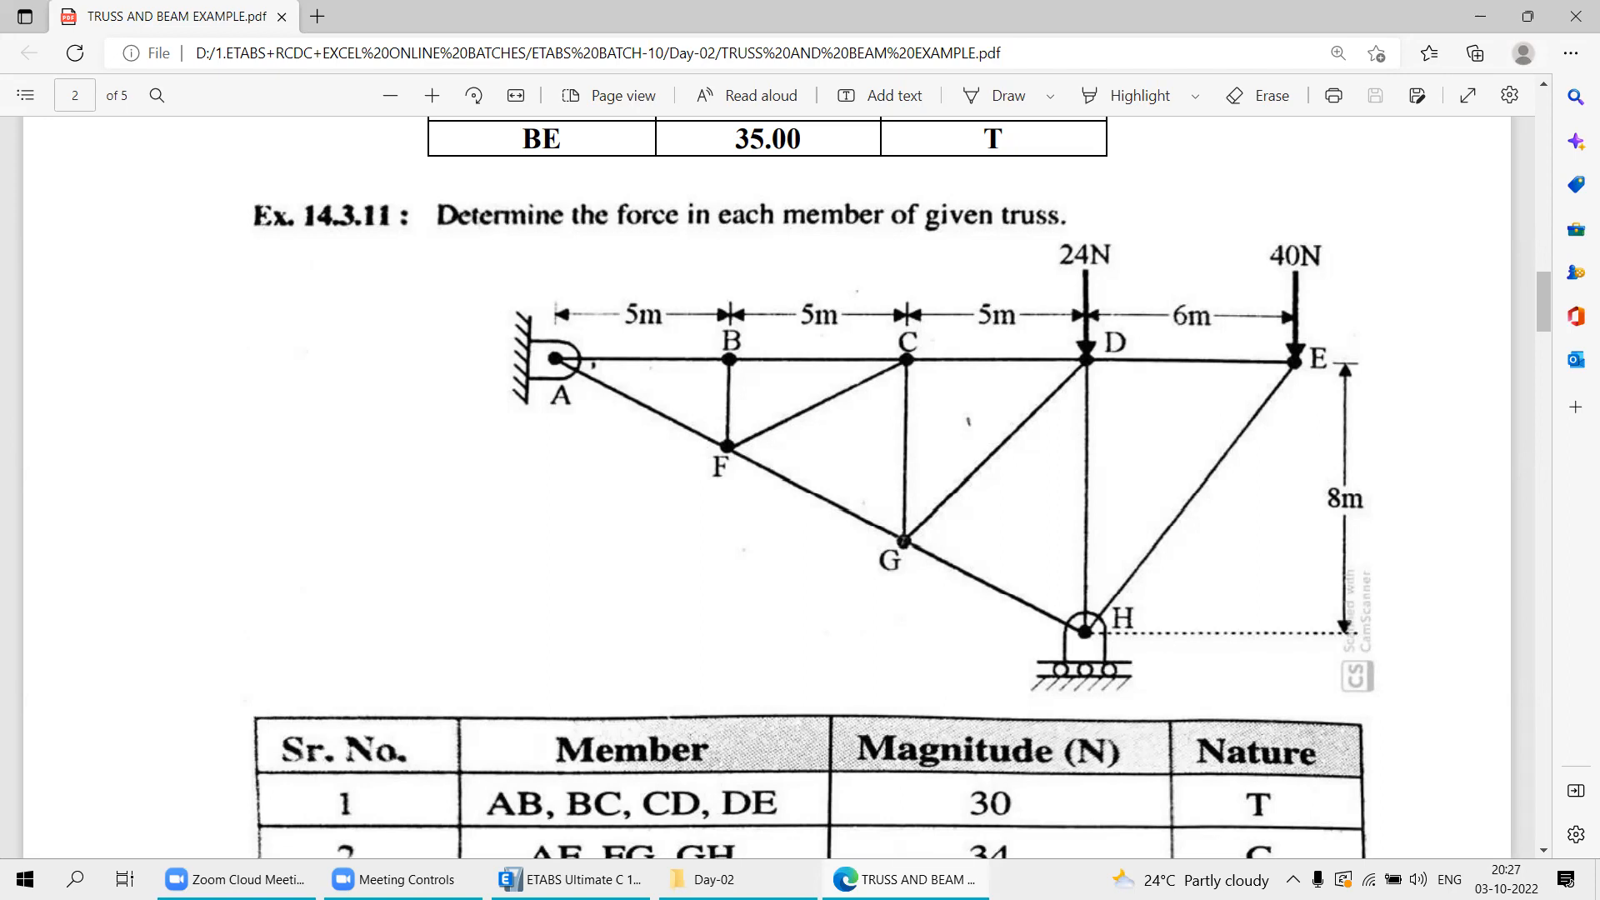
# Create a new ETABS model using built-in settings with Metric SI units, the Indian steel database, IS 800:2007 and IS 456:2000.
pyautogui.hotkey('alt', 'Tab')
pyautogui.click(18, 38)
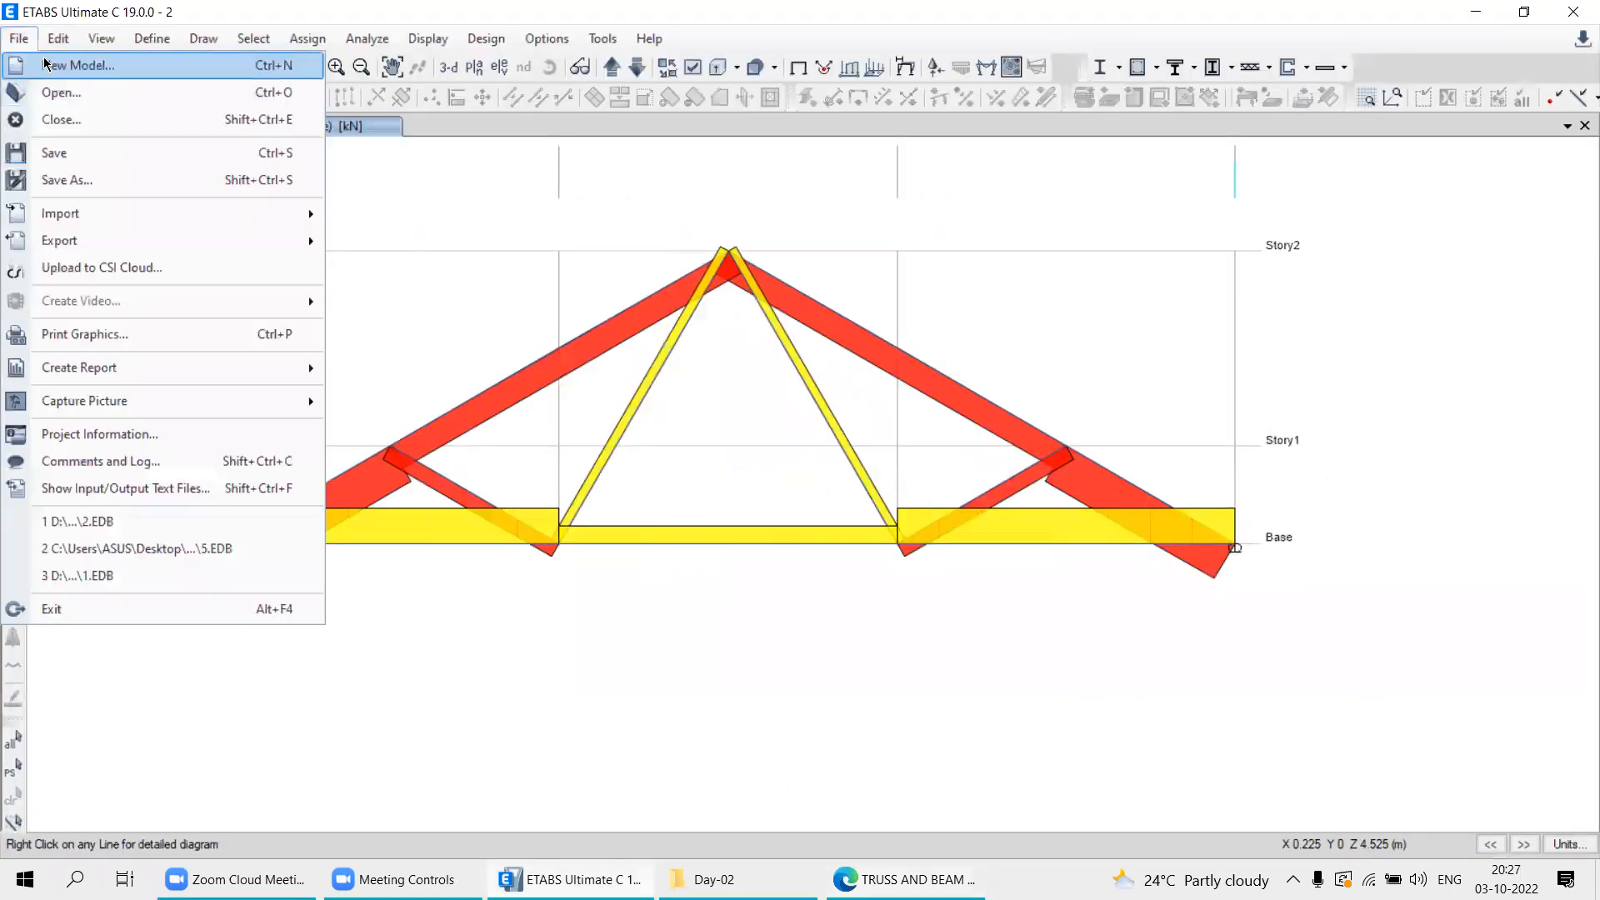
pyautogui.click(75, 65)
pyautogui.click(754, 521)
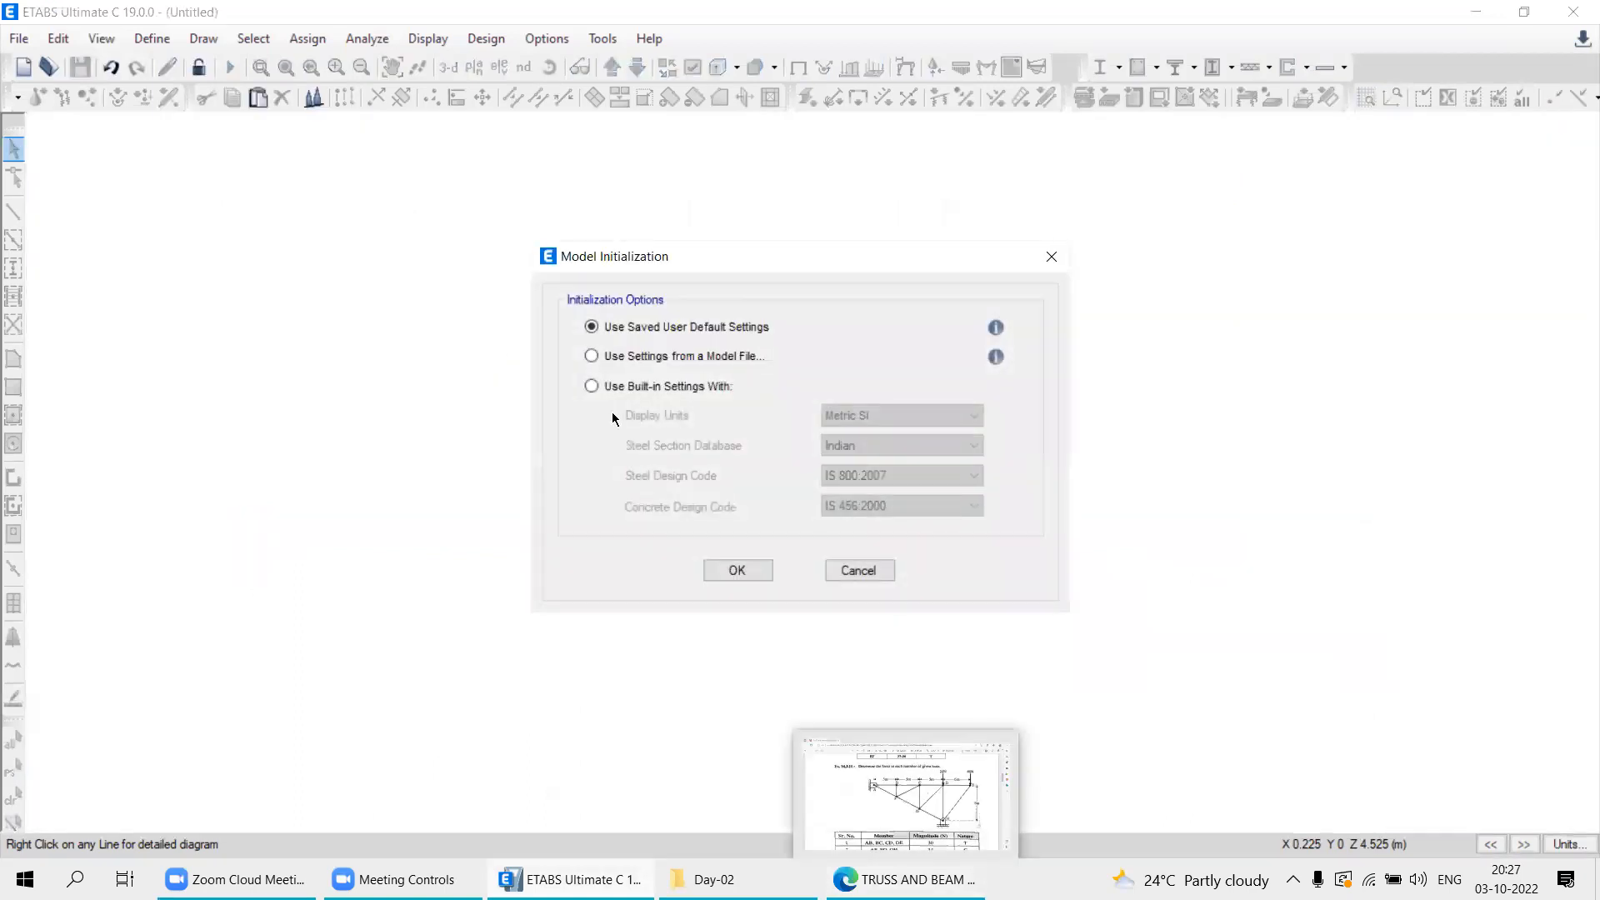
pyautogui.click(607, 387)
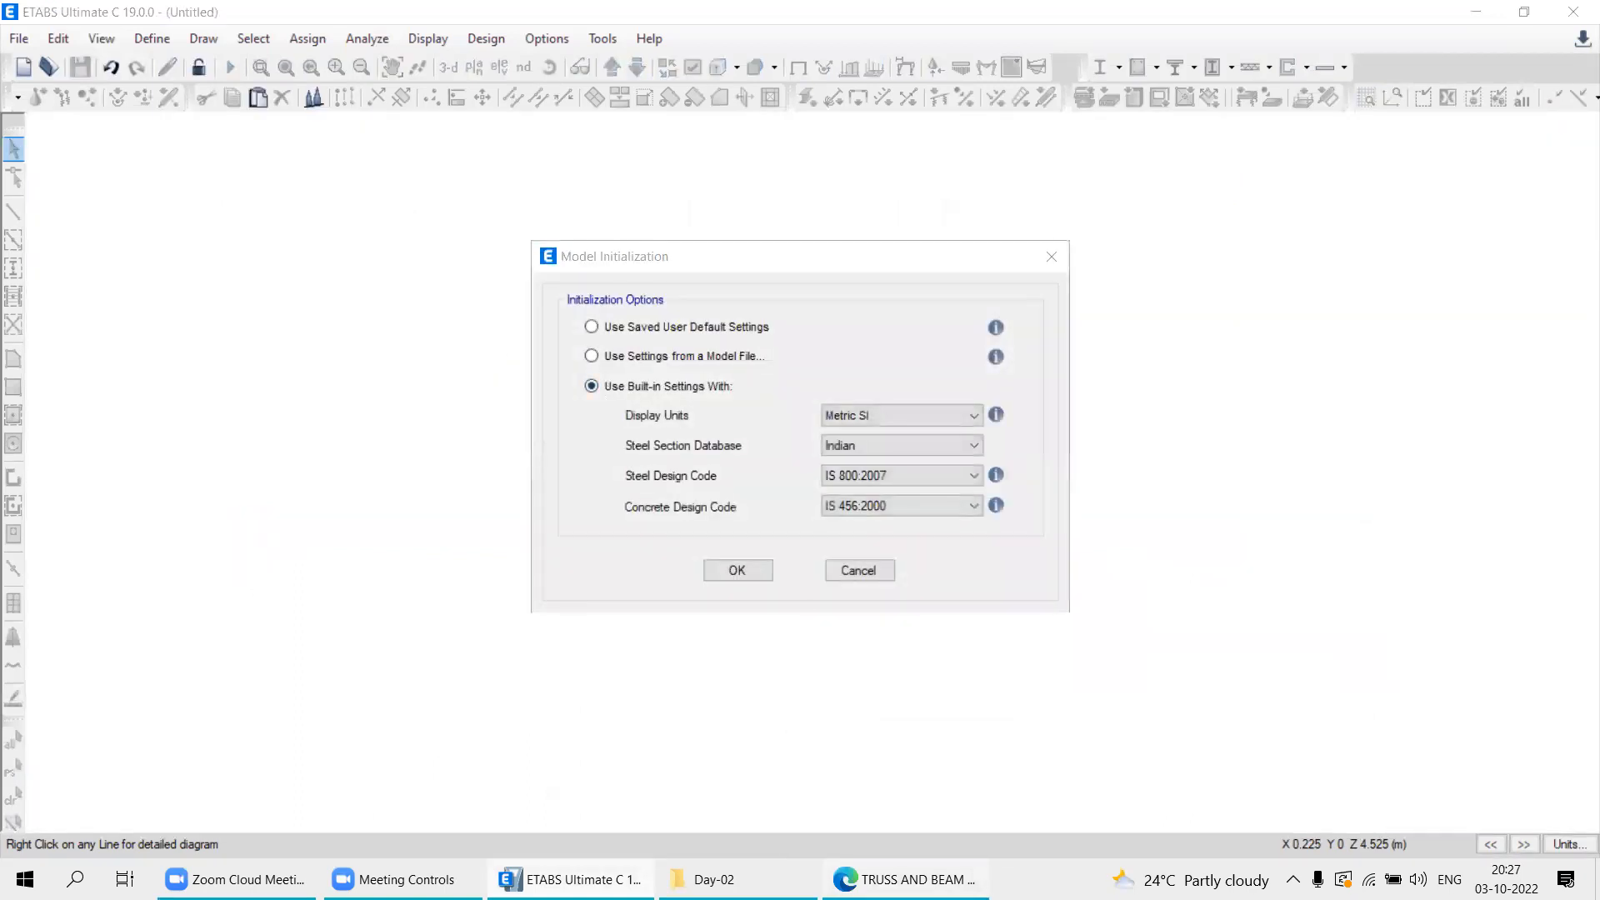
pyautogui.hotkey('alt', 'Tab')
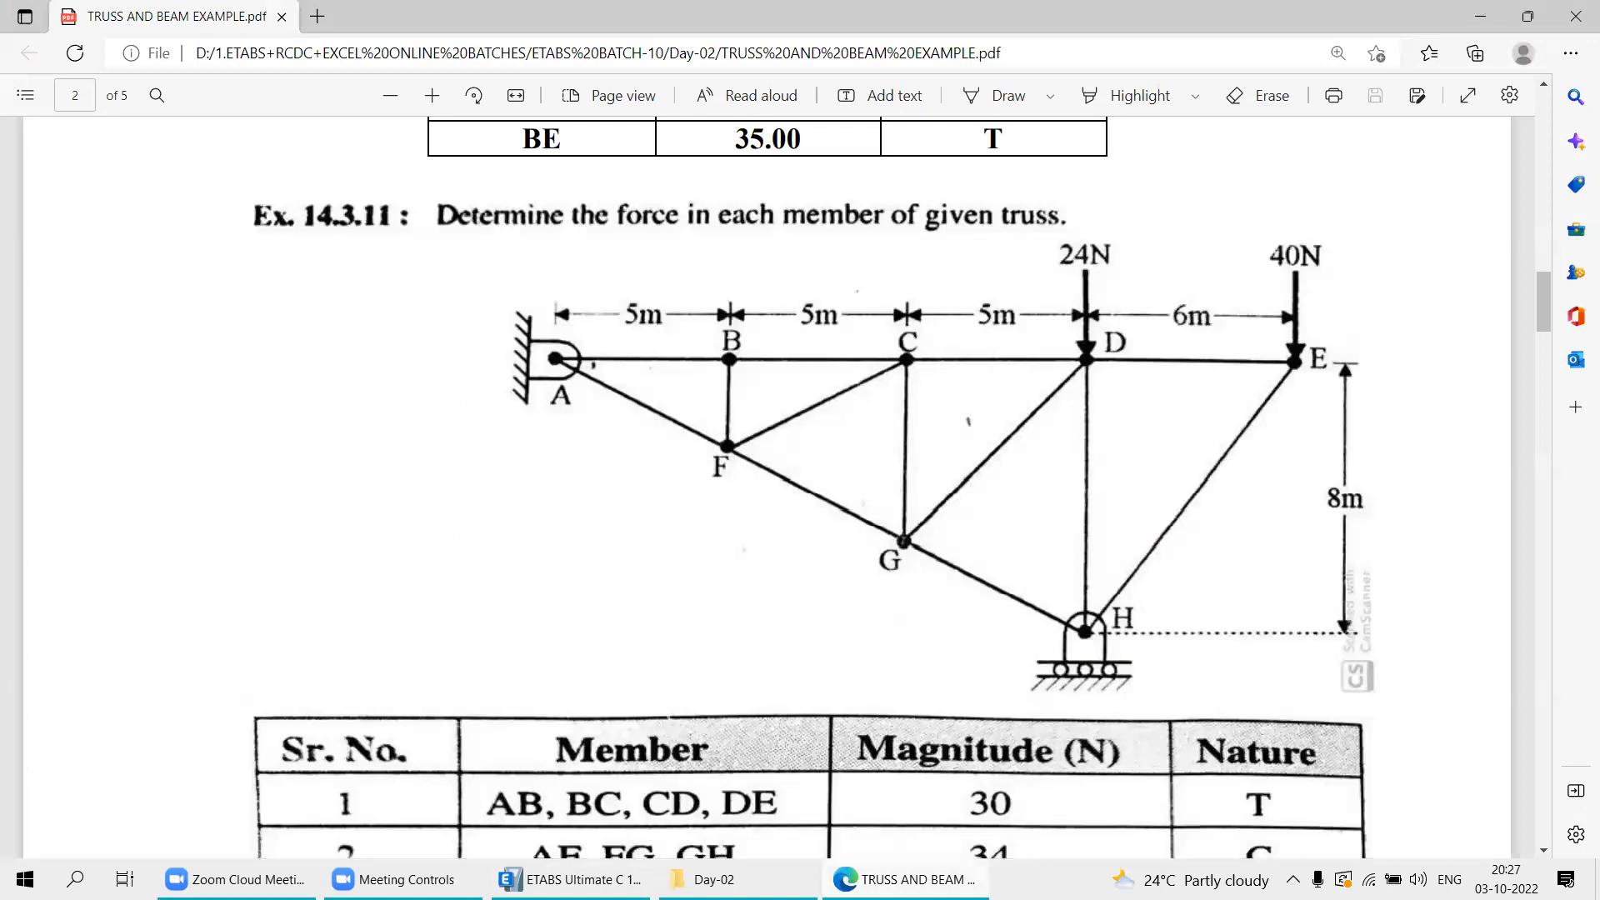
pyautogui.click(906, 879)
pyautogui.click(906, 879)
pyautogui.click(906, 879)
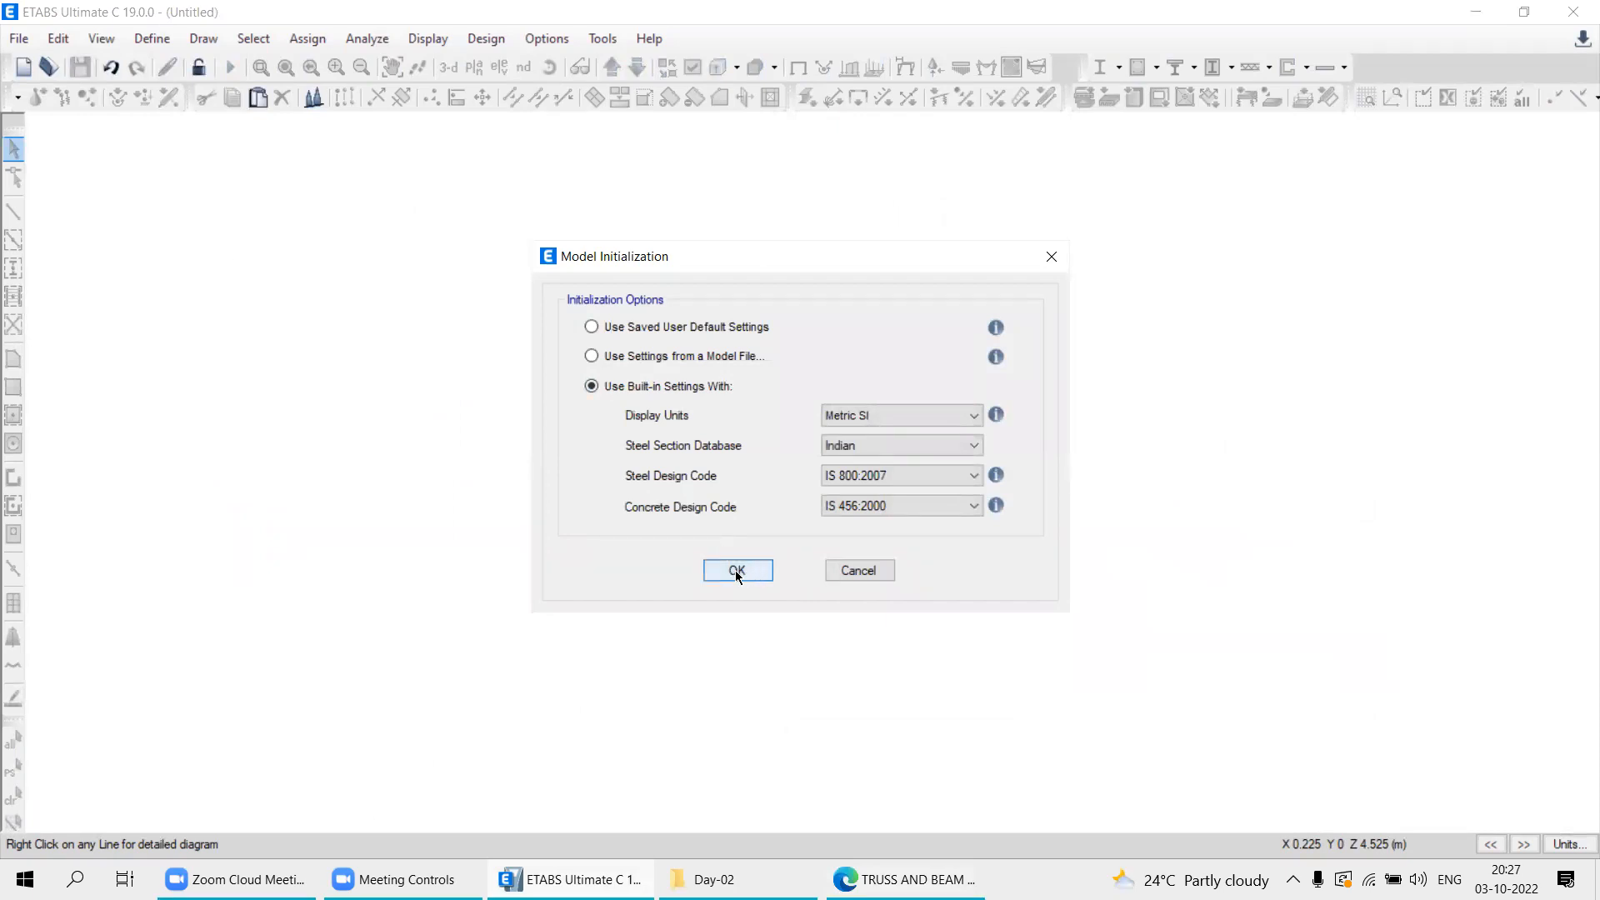
pyautogui.click(737, 572)
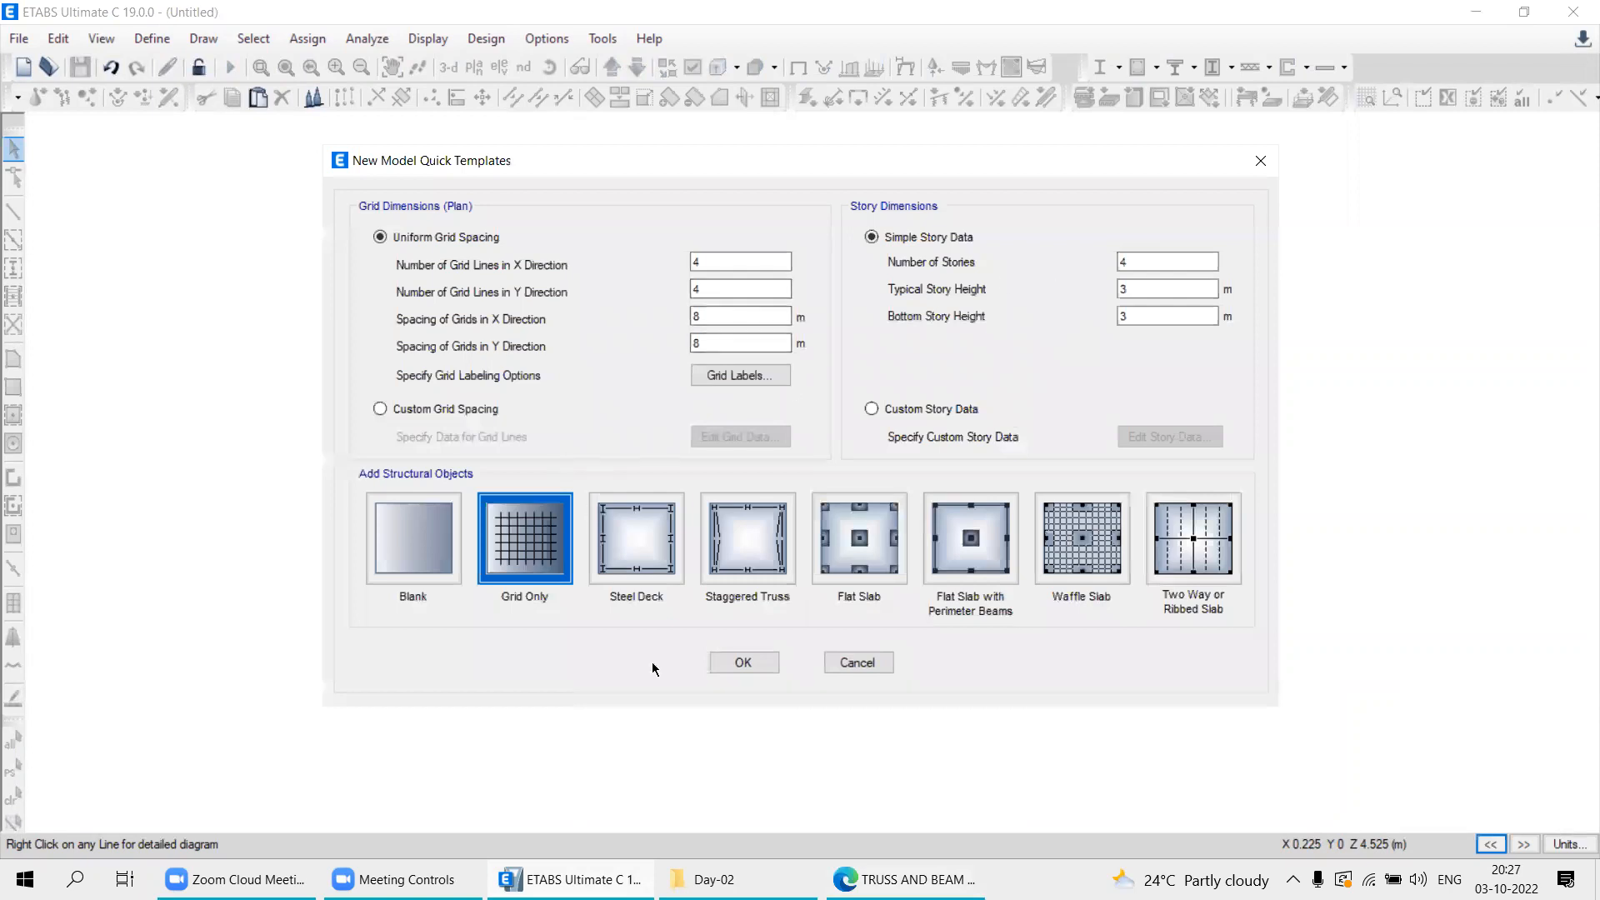
# Switch to the PDF's Ex. 14.3.11 figure and annotate it with the height calculation 10 tan 28.07.
pyautogui.click(910, 879)
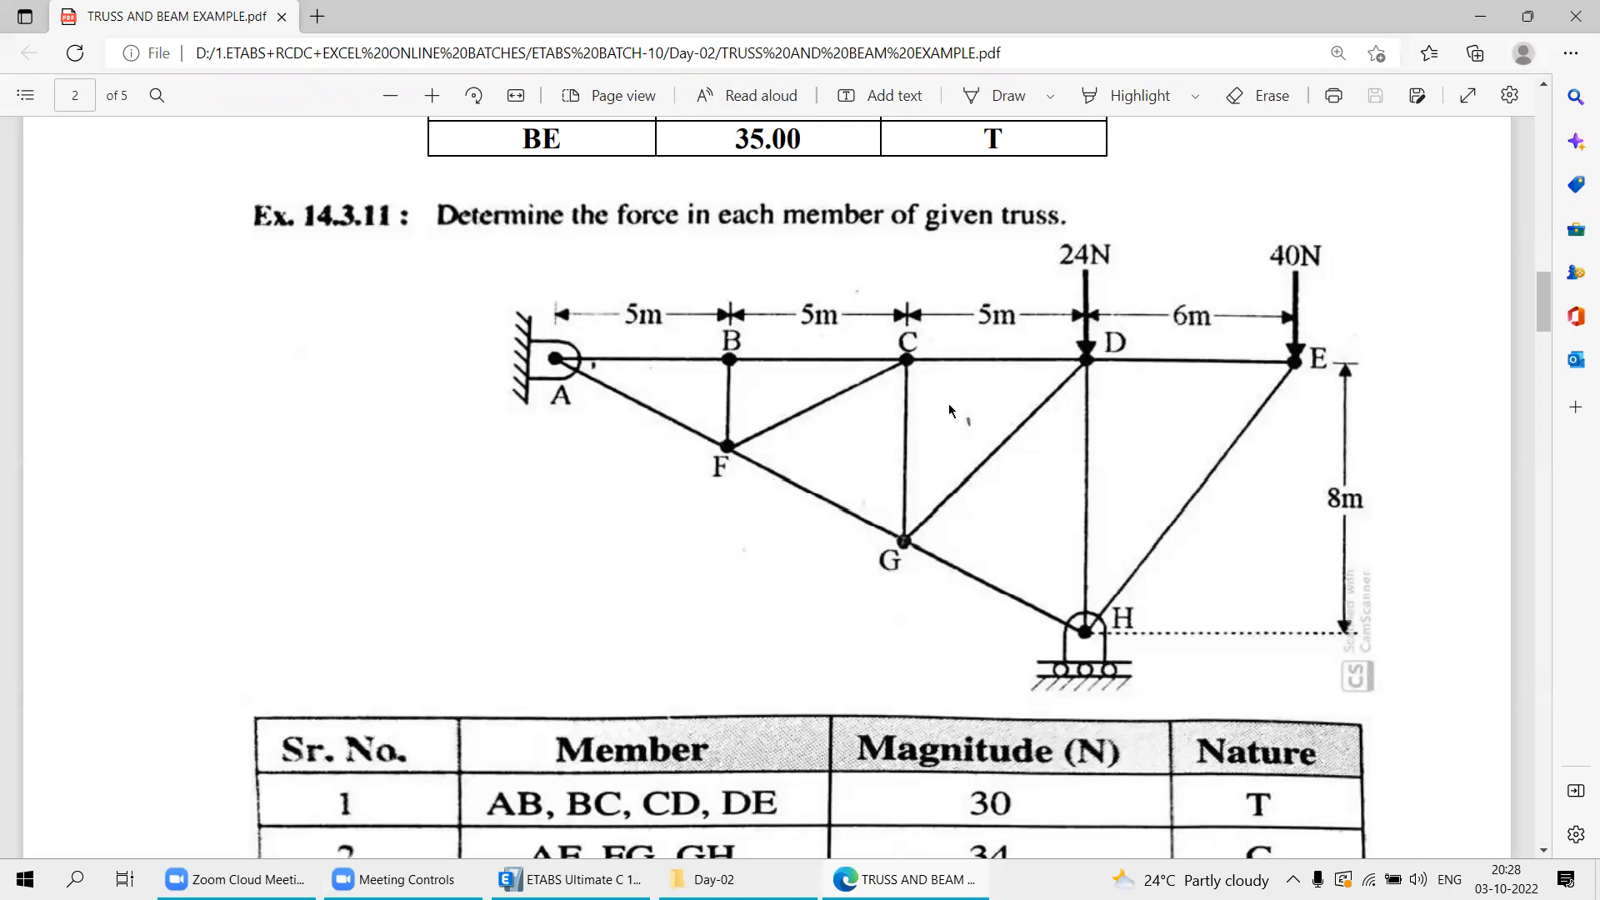
pyautogui.click(848, 757)
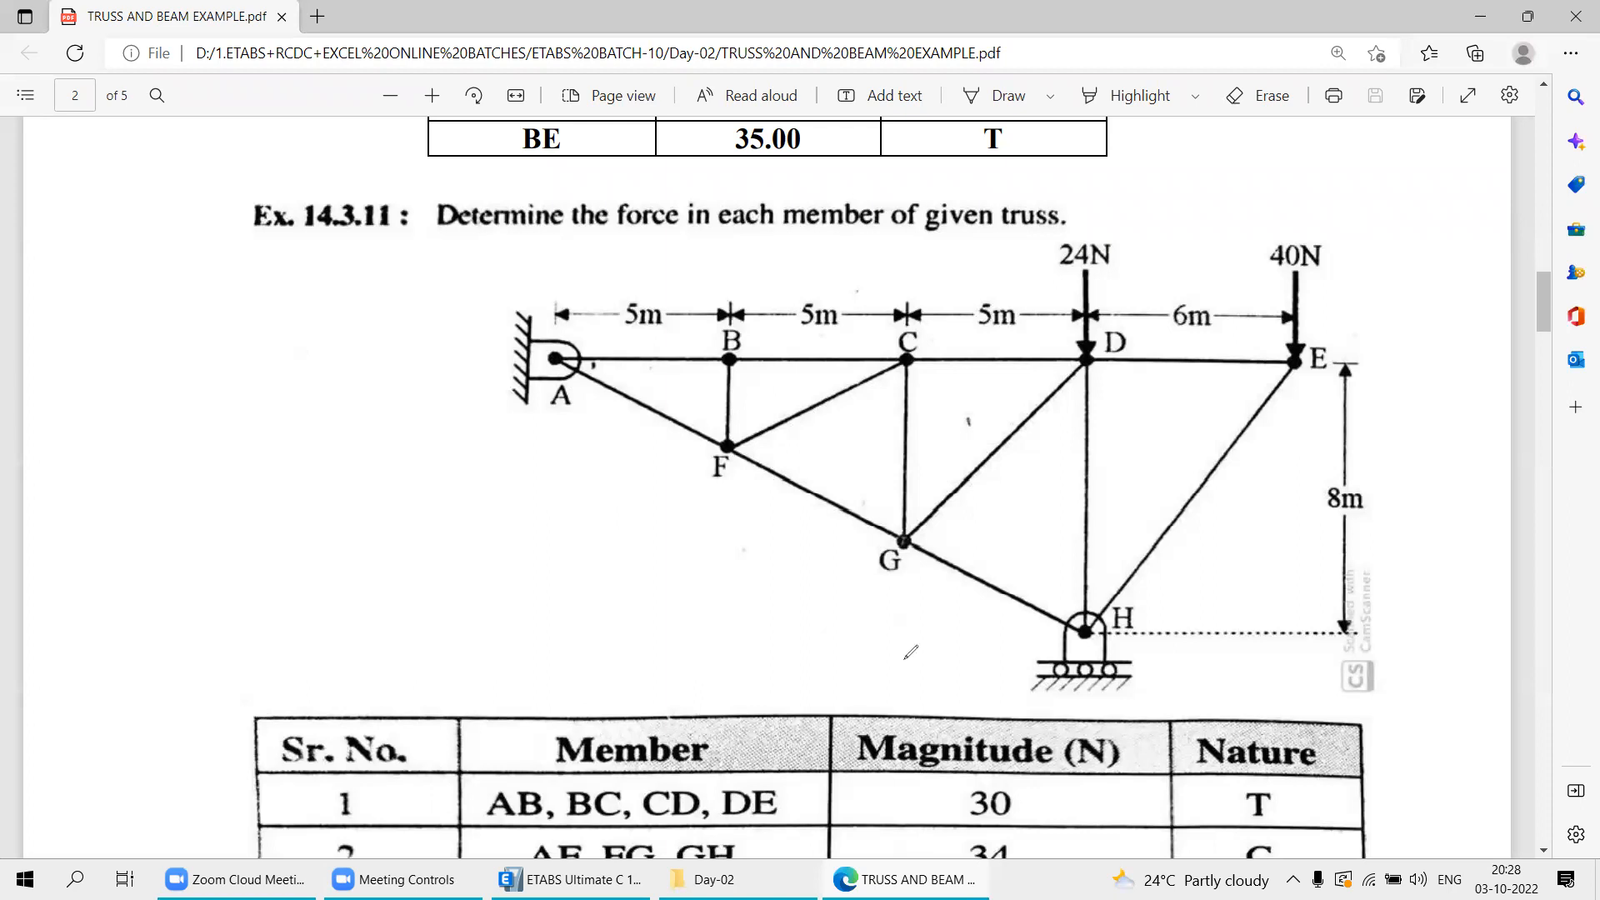
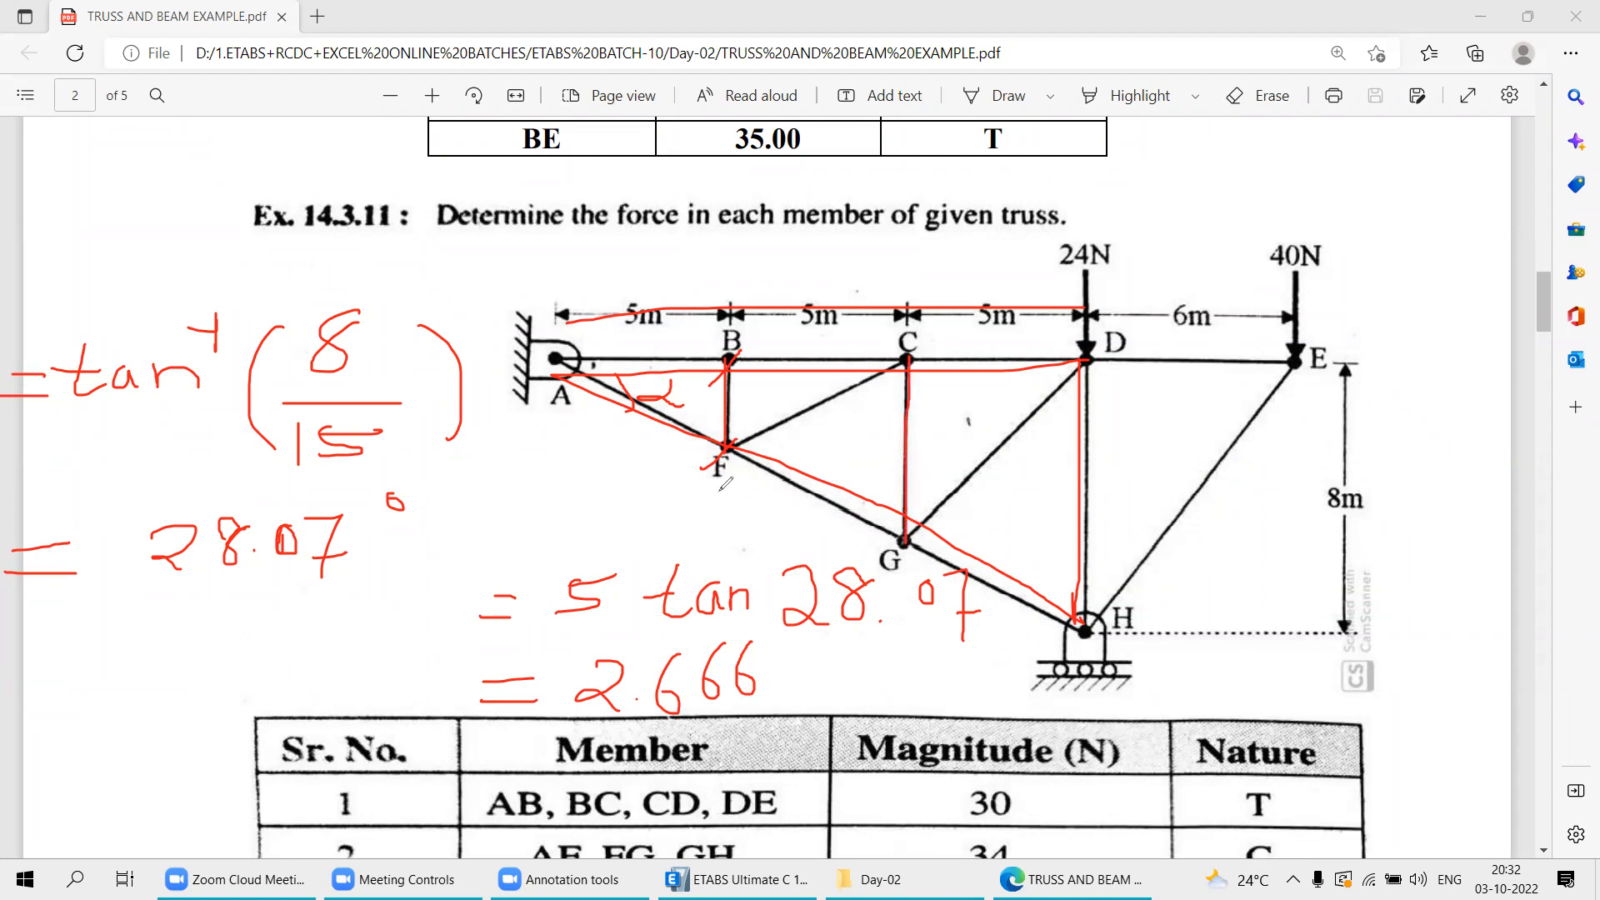
pyautogui.moveTo(544, 461)
pyautogui.mouseDown()
pyautogui.moveTo(572, 476)
pyautogui.moveTo(547, 505)
pyautogui.mouseUp()
pyautogui.moveTo(573, 465)
pyautogui.mouseDown()
pyautogui.moveTo(558, 488)
pyautogui.moveTo(575, 467)
pyautogui.moveTo(646, 498)
pyautogui.moveTo(630, 471)
pyautogui.moveTo(726, 482)
pyautogui.moveTo(740, 503)
pyautogui.moveTo(771, 467)
pyautogui.moveTo(826, 513)
pyautogui.mouseUp()
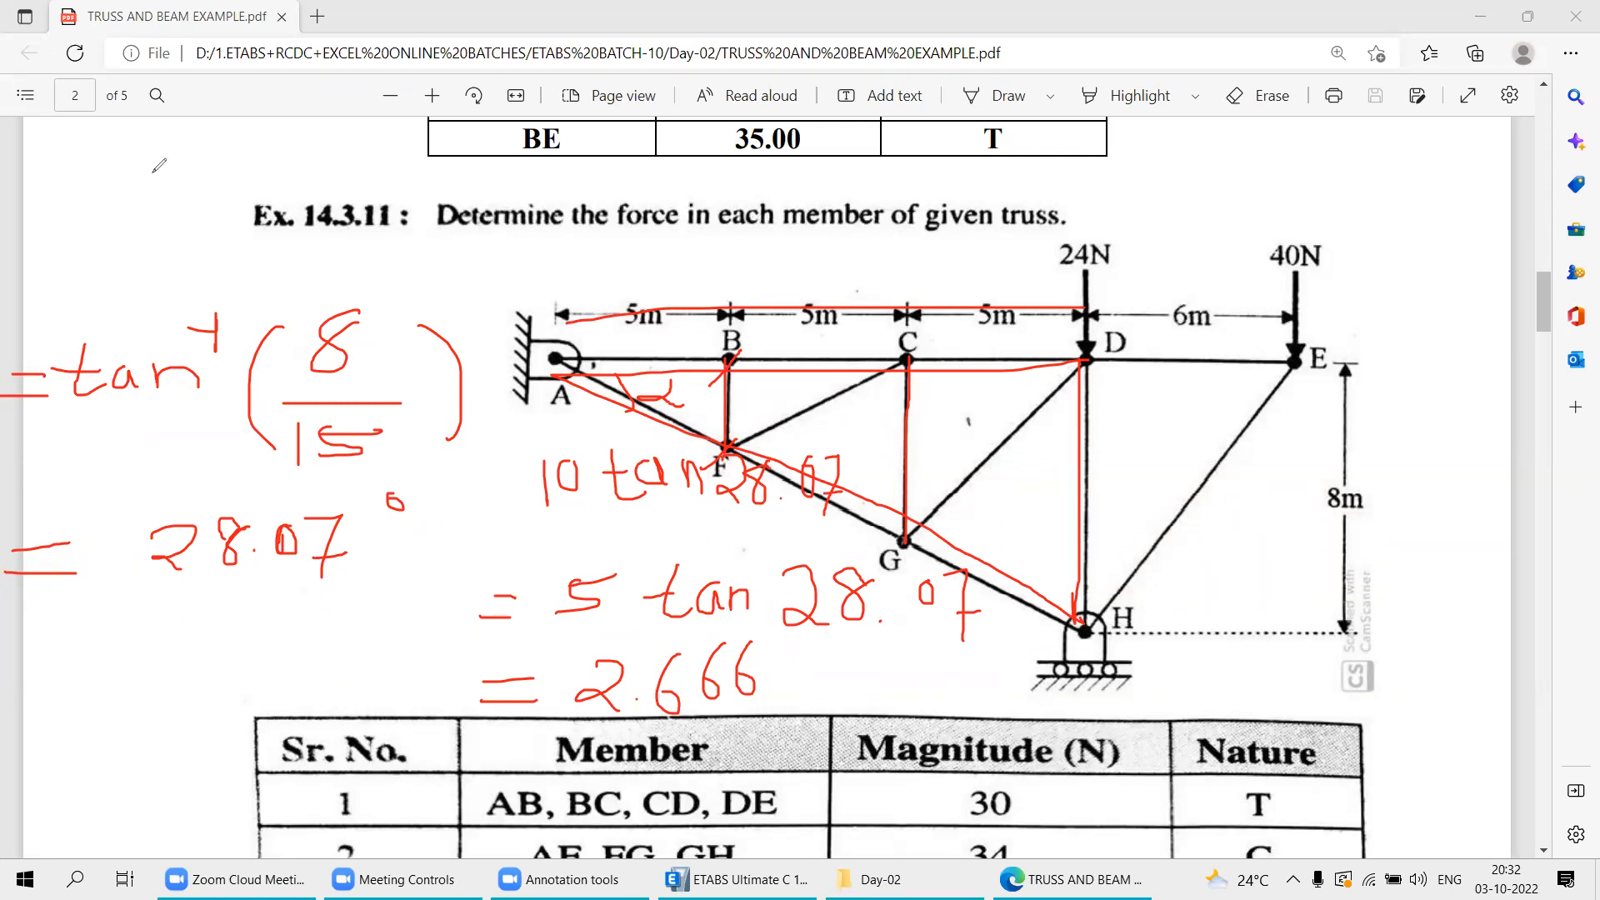
# Write the truss heights h1 2.666, h2 5.333 and h3 = 8 beside the Ex. 14.3.11 figure.
pyautogui.moveTo(123, 98)
pyautogui.mouseDown()
pyautogui.moveTo(151, 132)
pyautogui.moveTo(218, 113)
pyautogui.mouseUp()
pyautogui.click(167, 121)
pyautogui.click(221, 85)
pyautogui.moveTo(242, 80); pyautogui.dragTo(242, 113)
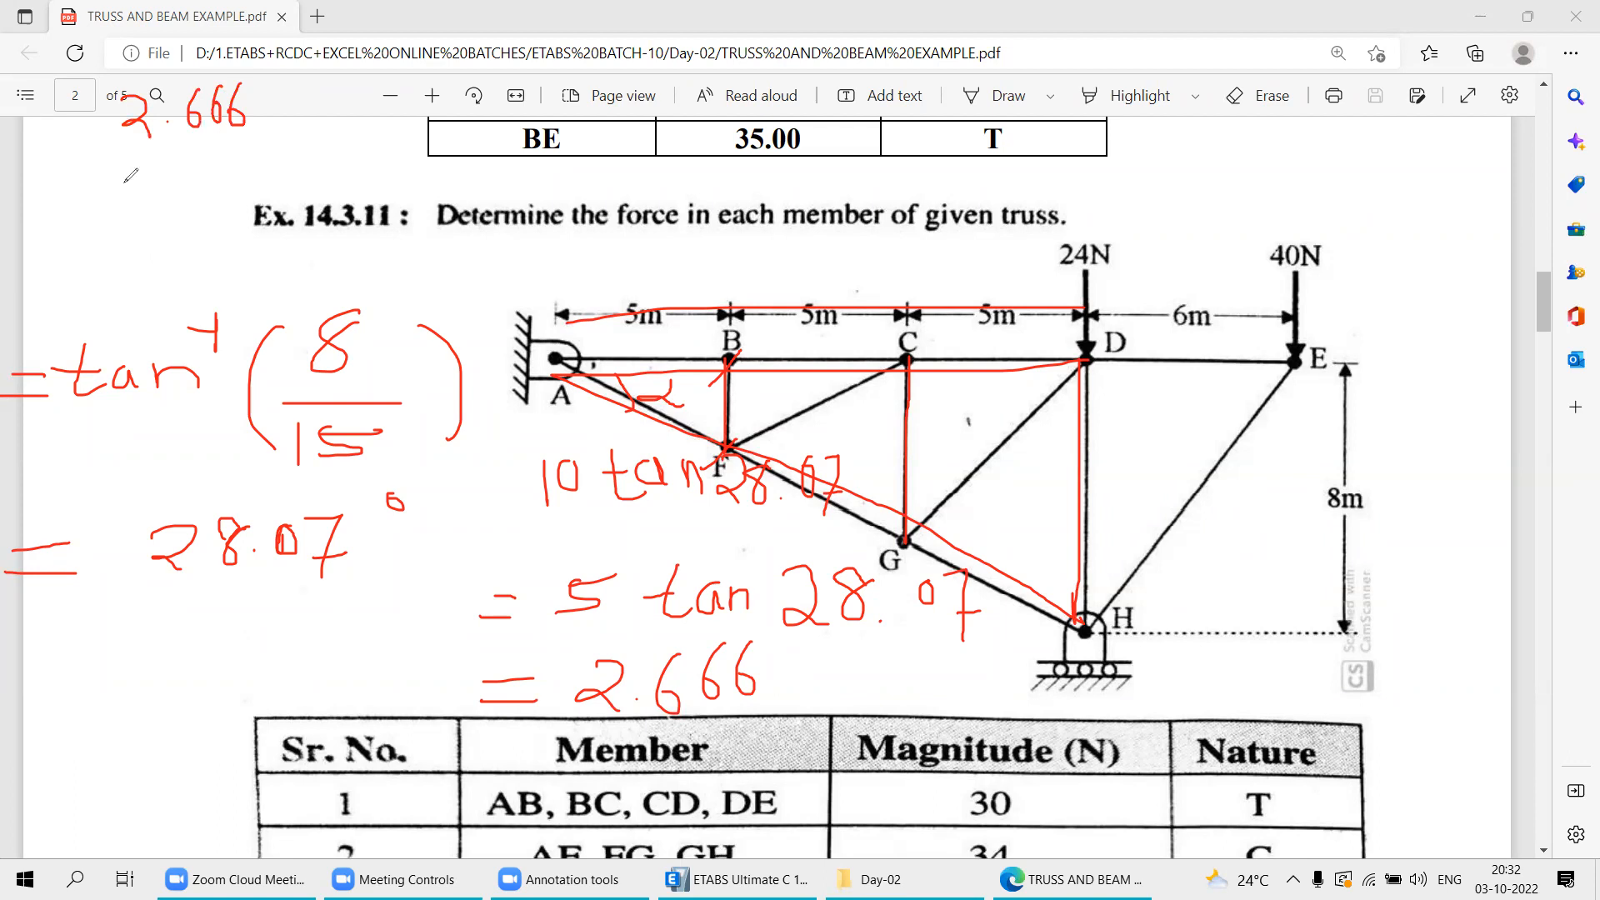
pyautogui.moveTo(130, 183)
pyautogui.mouseDown()
pyautogui.moveTo(125, 215)
pyautogui.moveTo(154, 181)
pyautogui.moveTo(196, 187)
pyautogui.moveTo(184, 212)
pyautogui.moveTo(232, 193)
pyautogui.moveTo(215, 210)
pyautogui.moveTo(268, 205)
pyautogui.mouseUp()
pyautogui.click(158, 209)
pyautogui.click(242, 177)
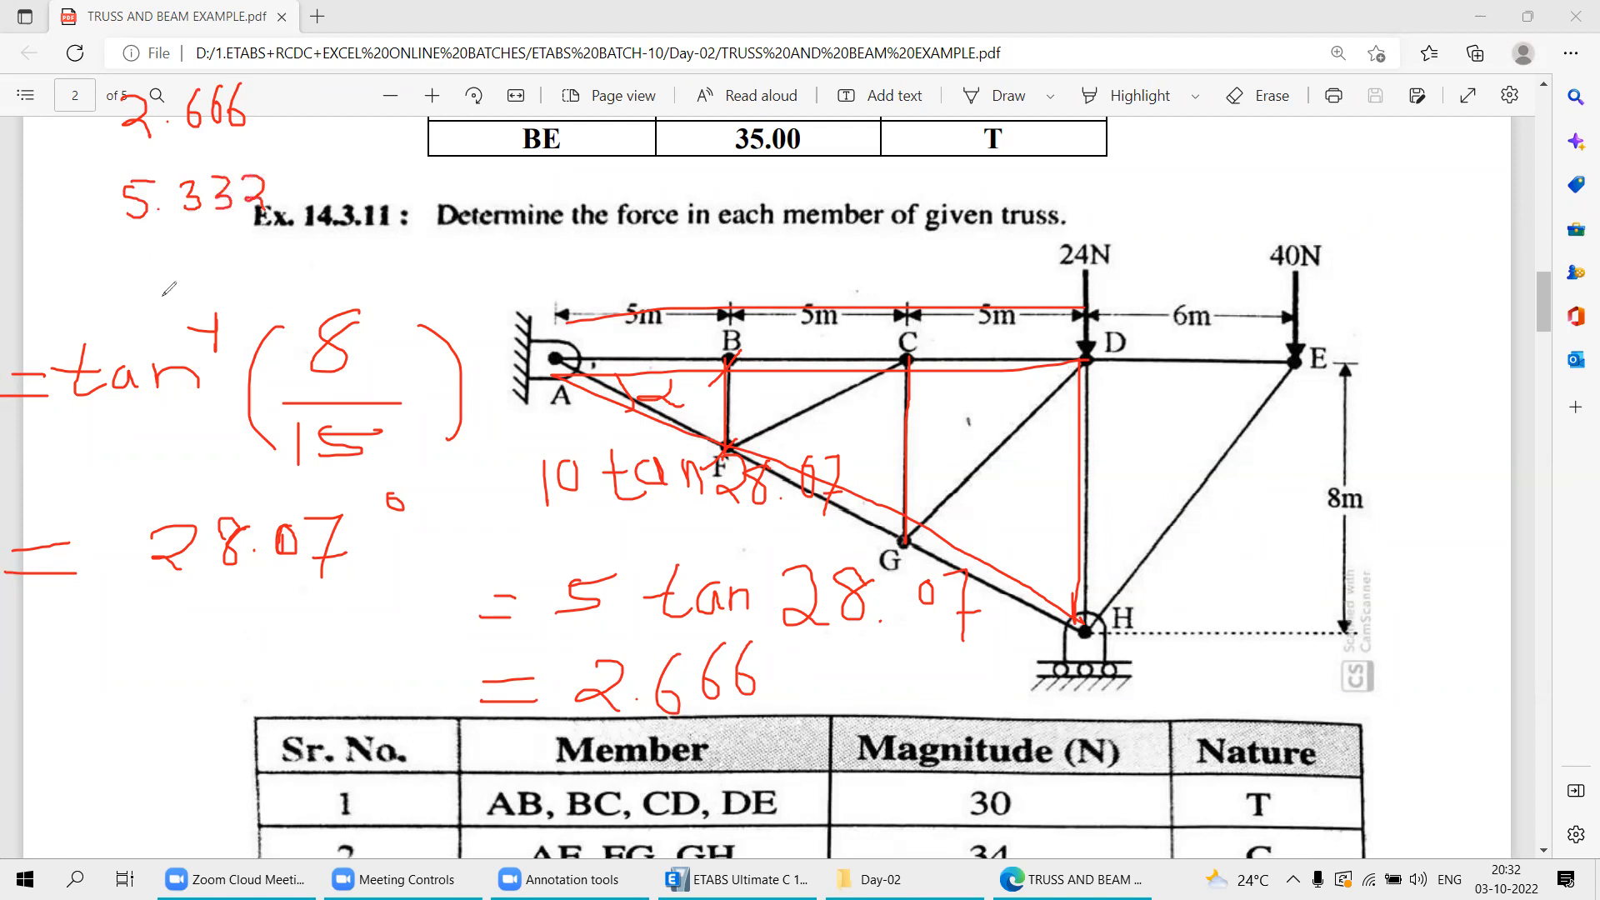
pyautogui.moveTo(54, 90)
pyautogui.mouseDown()
pyautogui.moveTo(69, 140)
pyautogui.moveTo(87, 138)
pyautogui.moveTo(52, 219)
pyautogui.moveTo(94, 227)
pyautogui.mouseUp()
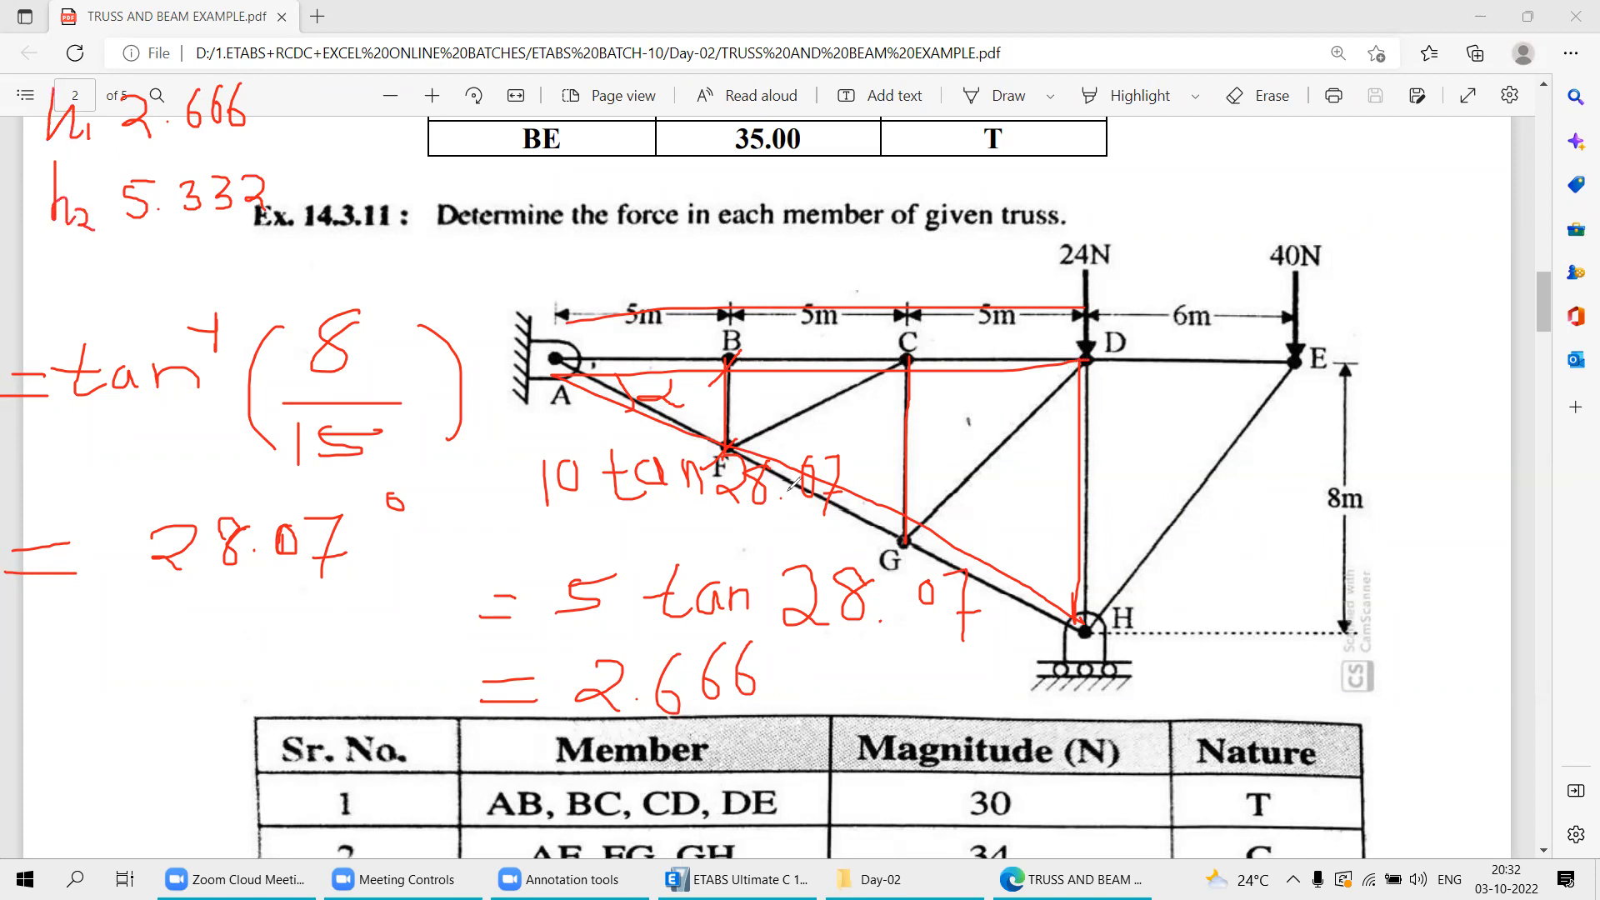
pyautogui.moveTo(47, 269); pyautogui.dragTo(52, 342)
pyautogui.moveTo(53, 330)
pyautogui.mouseDown()
pyautogui.moveTo(135, 330)
pyautogui.moveTo(117, 341)
pyautogui.mouseUp()
pyautogui.moveTo(153, 286)
pyautogui.mouseDown()
pyautogui.moveTo(173, 296)
pyautogui.moveTo(210, 252)
pyautogui.mouseUp()
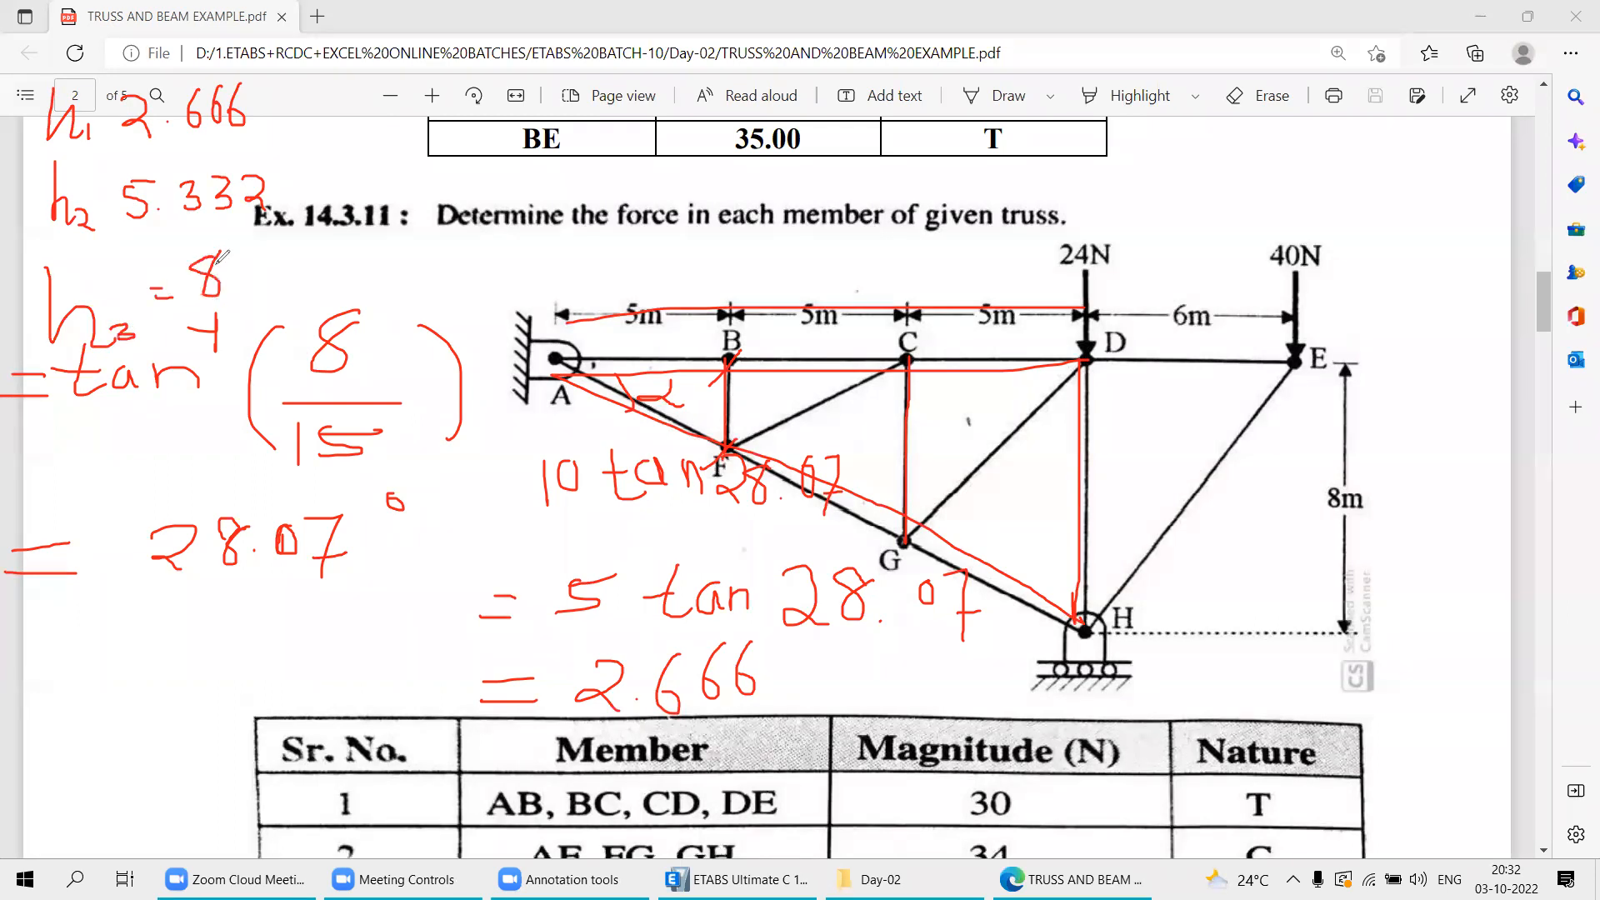
# Bracket the successive heights h1 to h2 and h2 to h3, and write 2.666 as each difference.
pyautogui.moveTo(277, 186)
pyautogui.mouseDown()
pyautogui.moveTo(297, 119)
pyautogui.moveTo(260, 115)
pyautogui.moveTo(317, 146)
pyautogui.mouseUp()
pyautogui.moveTo(230, 270)
pyautogui.mouseDown()
pyautogui.moveTo(294, 244)
pyautogui.moveTo(271, 200)
pyautogui.moveTo(328, 244)
pyautogui.mouseUp()
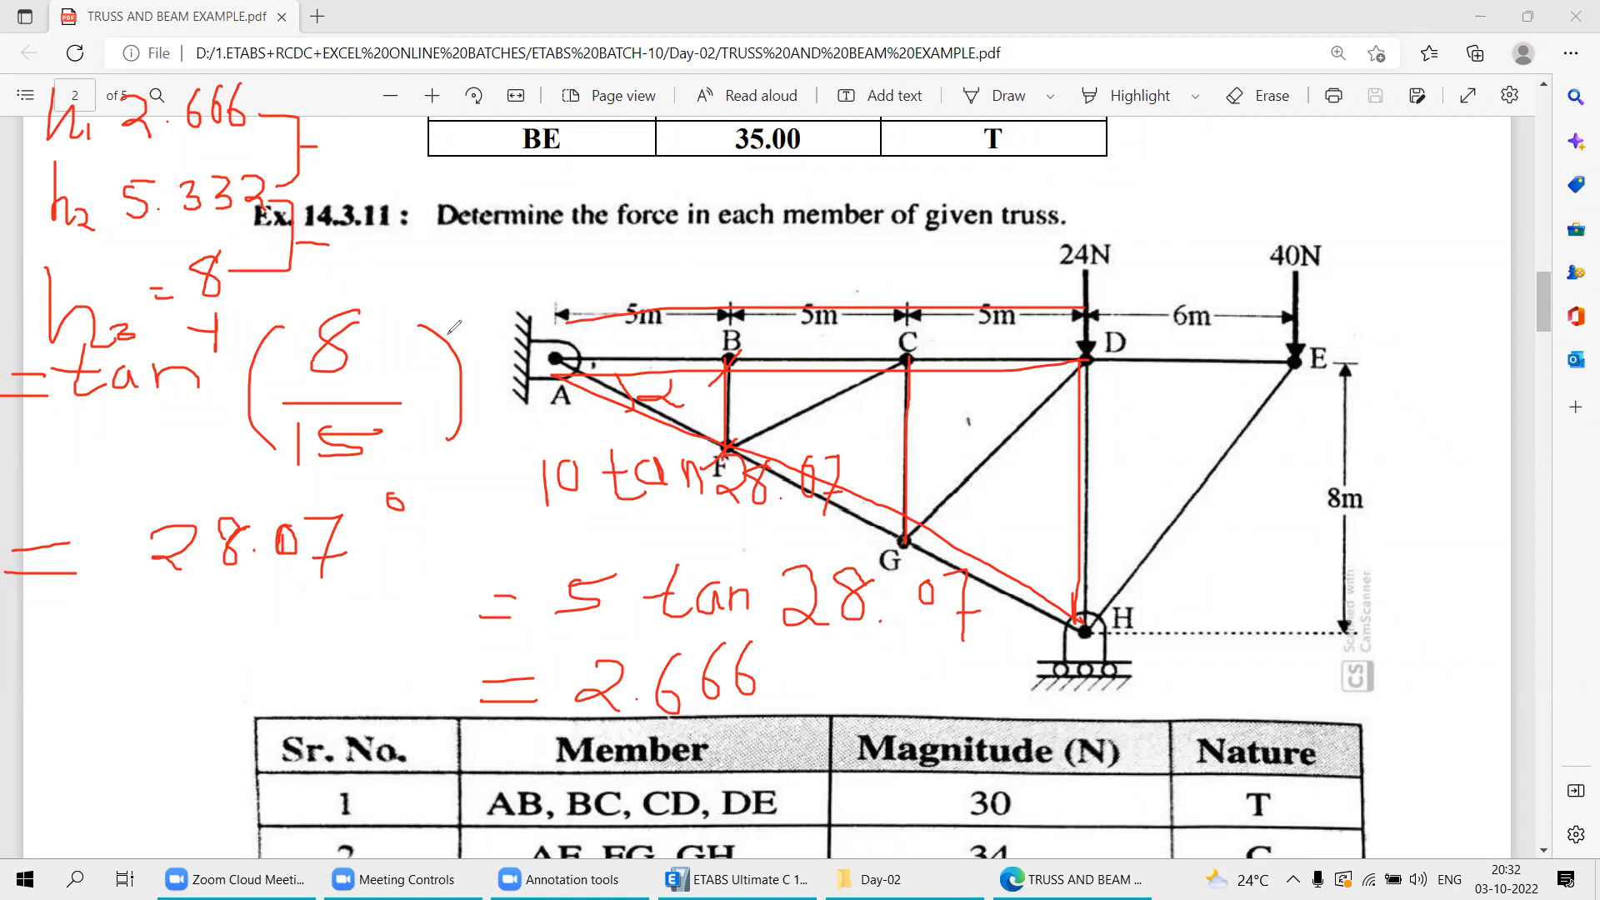
pyautogui.moveTo(336, 143)
pyautogui.mouseDown()
pyautogui.moveTo(343, 171)
pyautogui.moveTo(412, 157)
pyautogui.mouseUp()
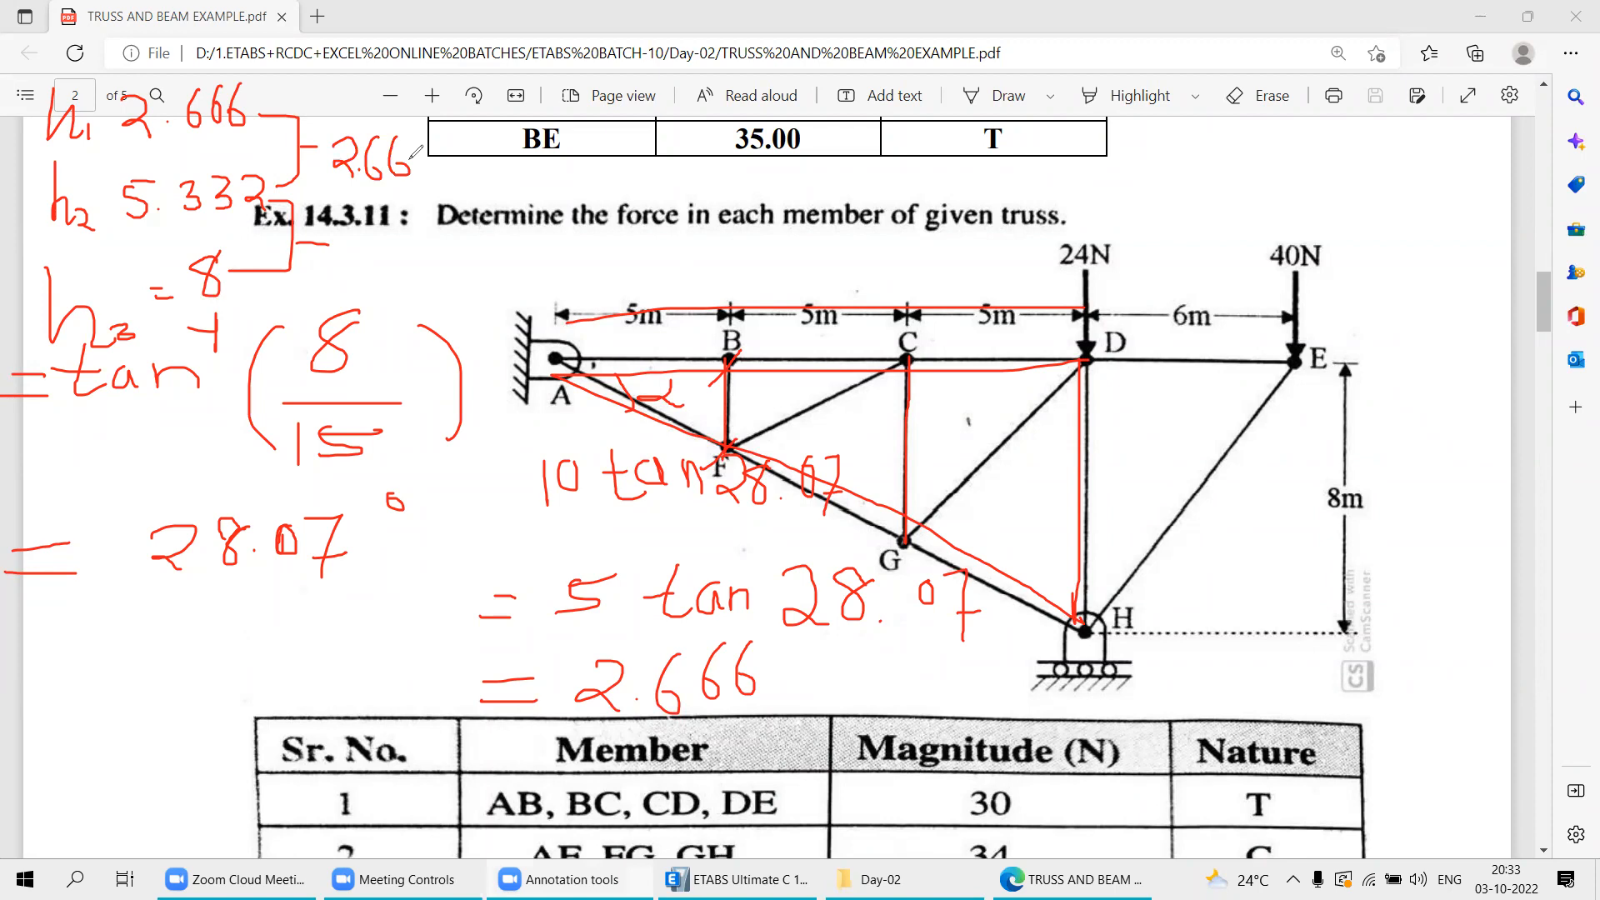
pyautogui.moveTo(435, 125); pyautogui.dragTo(423, 160)
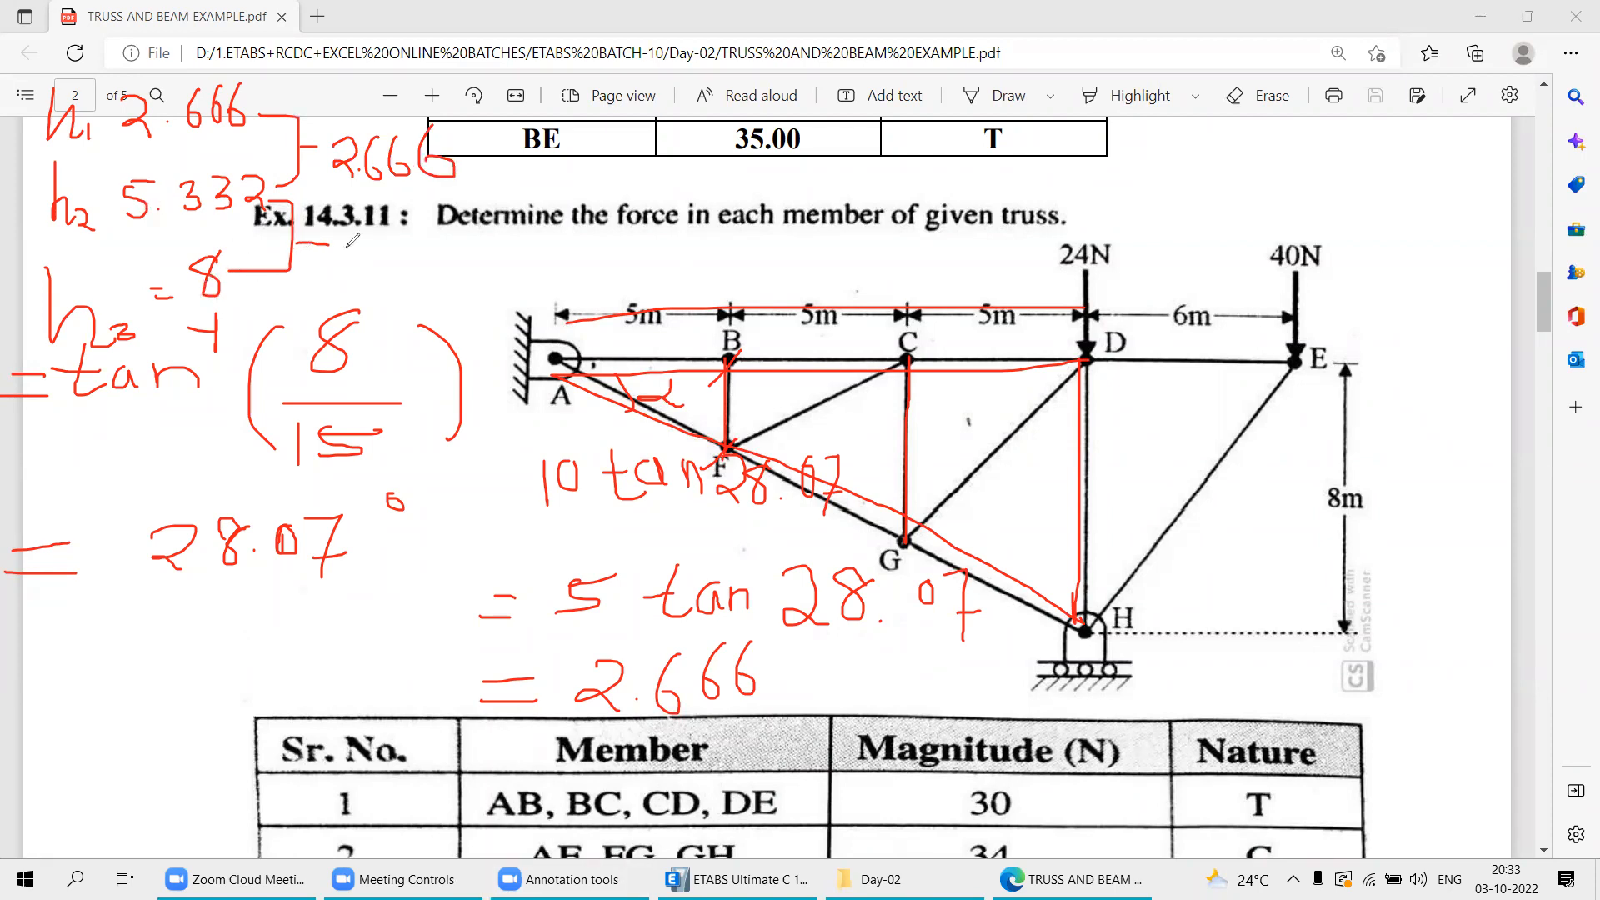
pyautogui.moveTo(297, 243); pyautogui.dragTo(474, 244)
pyautogui.click(401, 251)
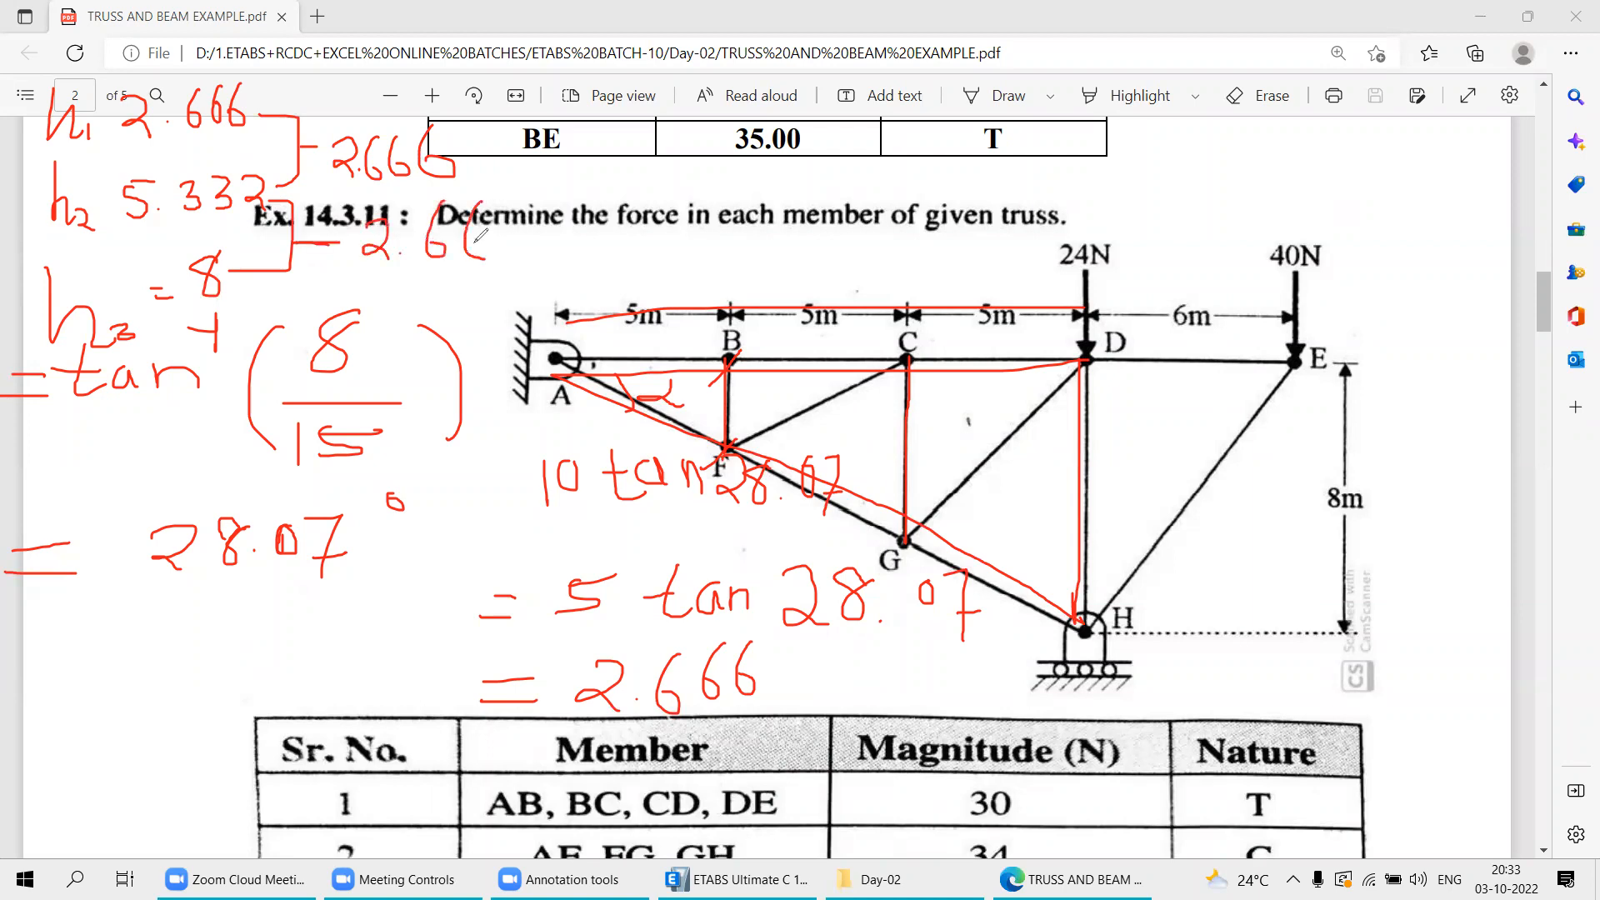
pyautogui.moveTo(522, 197); pyautogui.dragTo(501, 243)
# Mark the vertical heights and level differences at joints F, G and H on the truss figure, and clear all annotations.
pyautogui.moveTo(729, 447); pyautogui.dragTo(729, 363)
pyautogui.moveTo(912, 429); pyautogui.dragTo(910, 537)
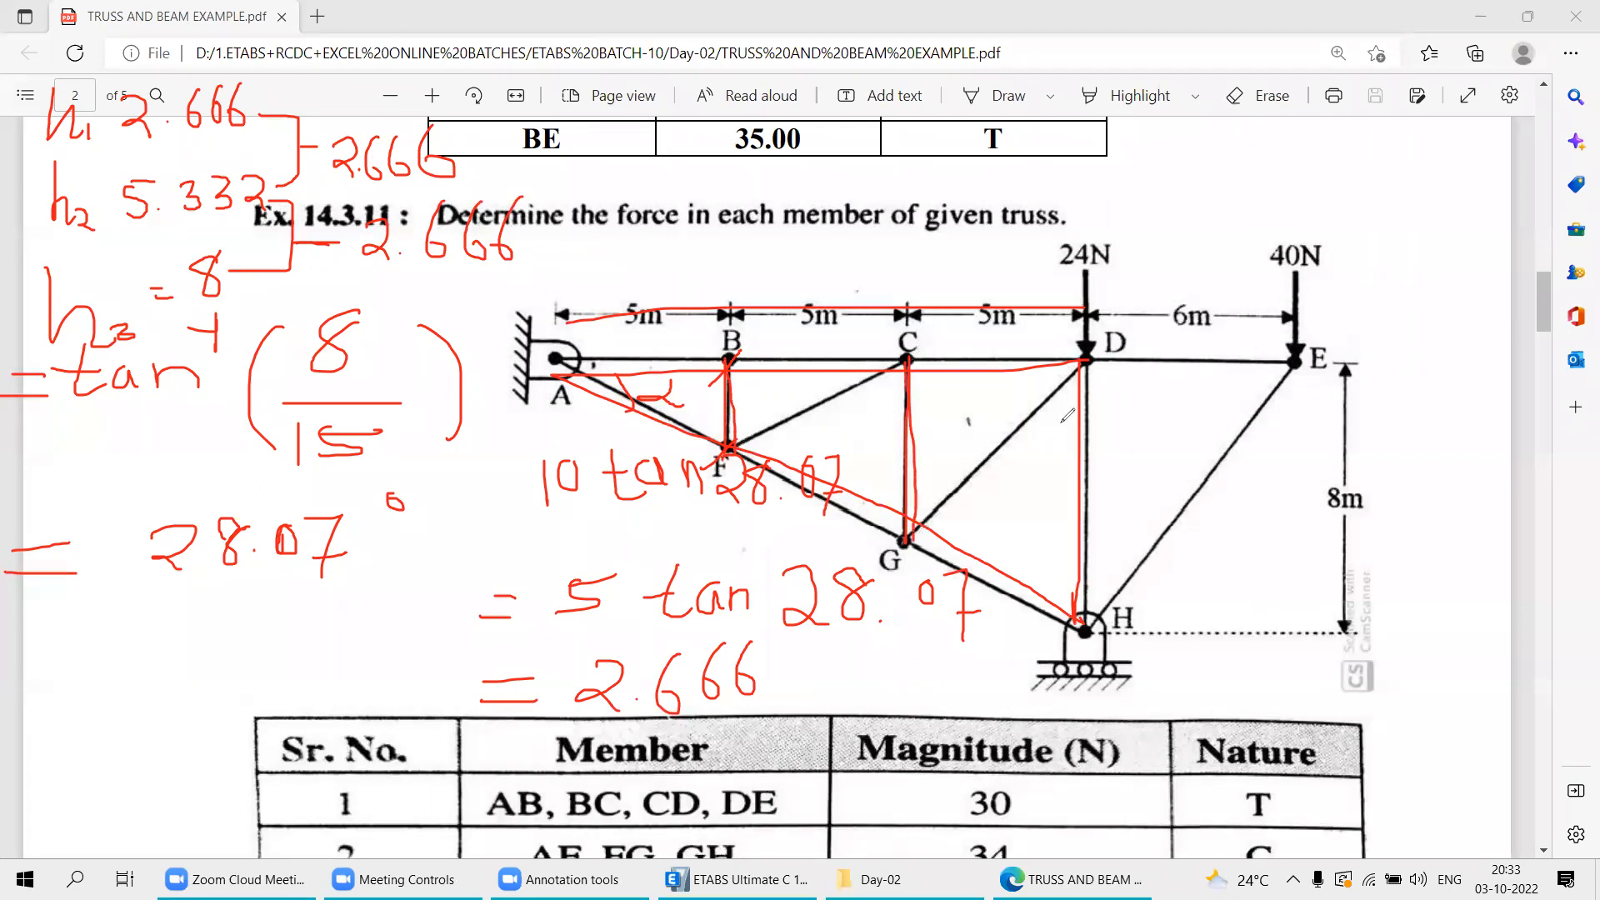
pyautogui.moveTo(643, 363); pyautogui.dragTo(644, 438)
pyautogui.moveTo(898, 540); pyautogui.dragTo(667, 546)
pyautogui.moveTo(704, 450); pyautogui.dragTo(704, 536)
pyautogui.moveTo(1070, 621); pyautogui.dragTo(800, 658)
pyautogui.moveTo(809, 569)
pyautogui.mouseDown()
pyautogui.moveTo(810, 650)
pyautogui.moveTo(846, 654)
pyautogui.mouseUp()
pyautogui.moveTo(809, 529); pyautogui.dragTo(771, 583)
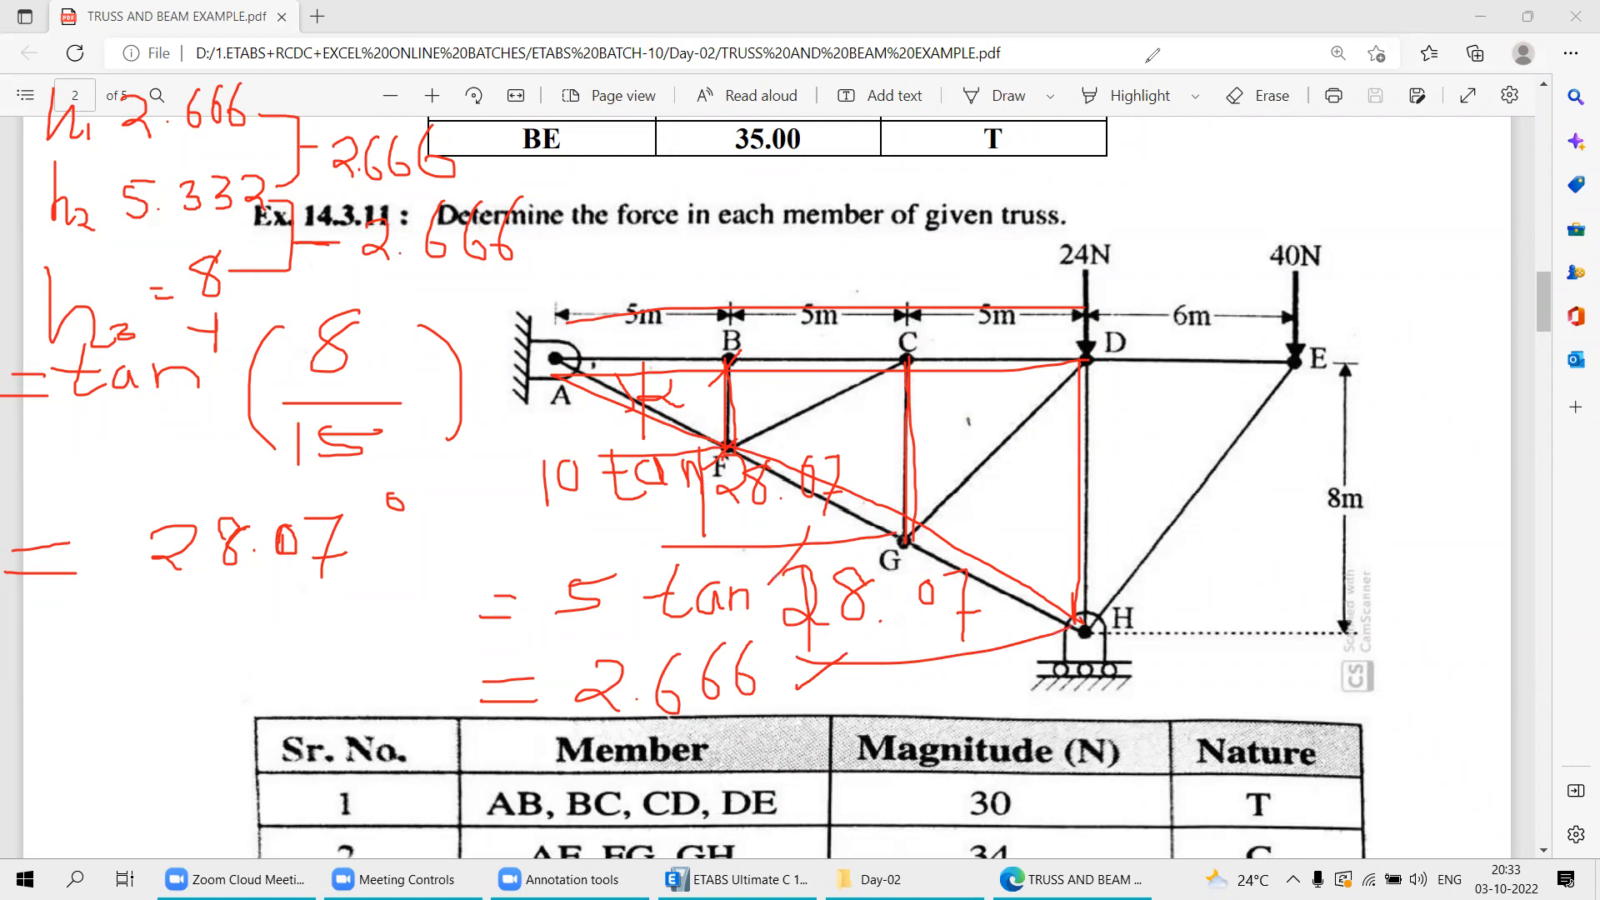
pyautogui.click(1147, 62)
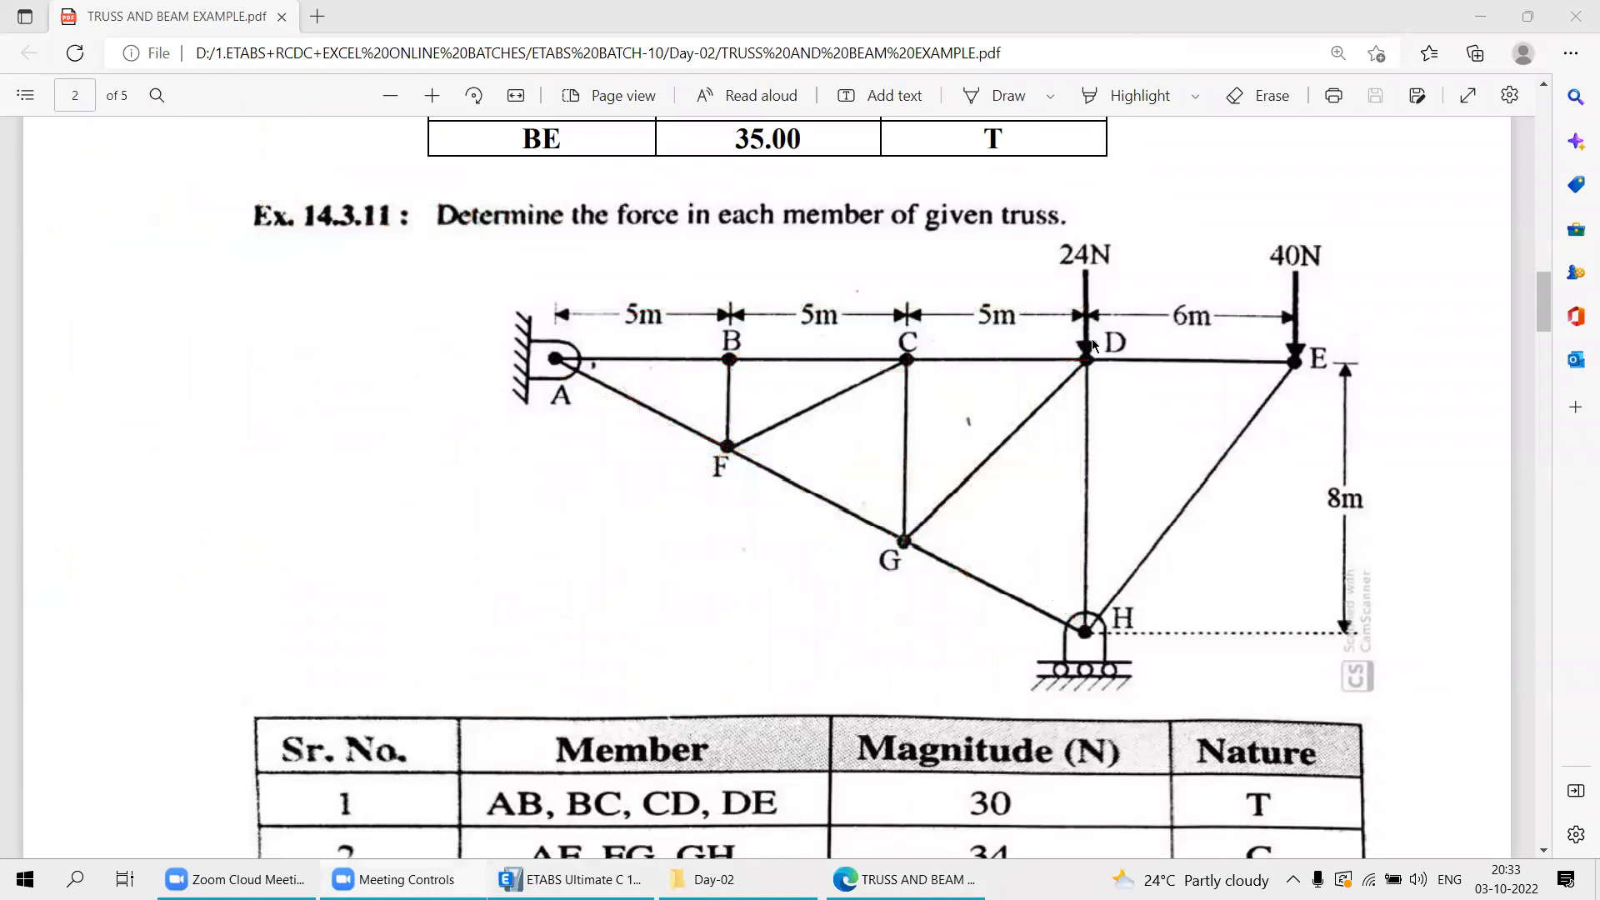
# Return to the ETABS new model template and set both the typical and bottom story heights to 2.666 m.
pyautogui.hotkey('alt', 'Tab')
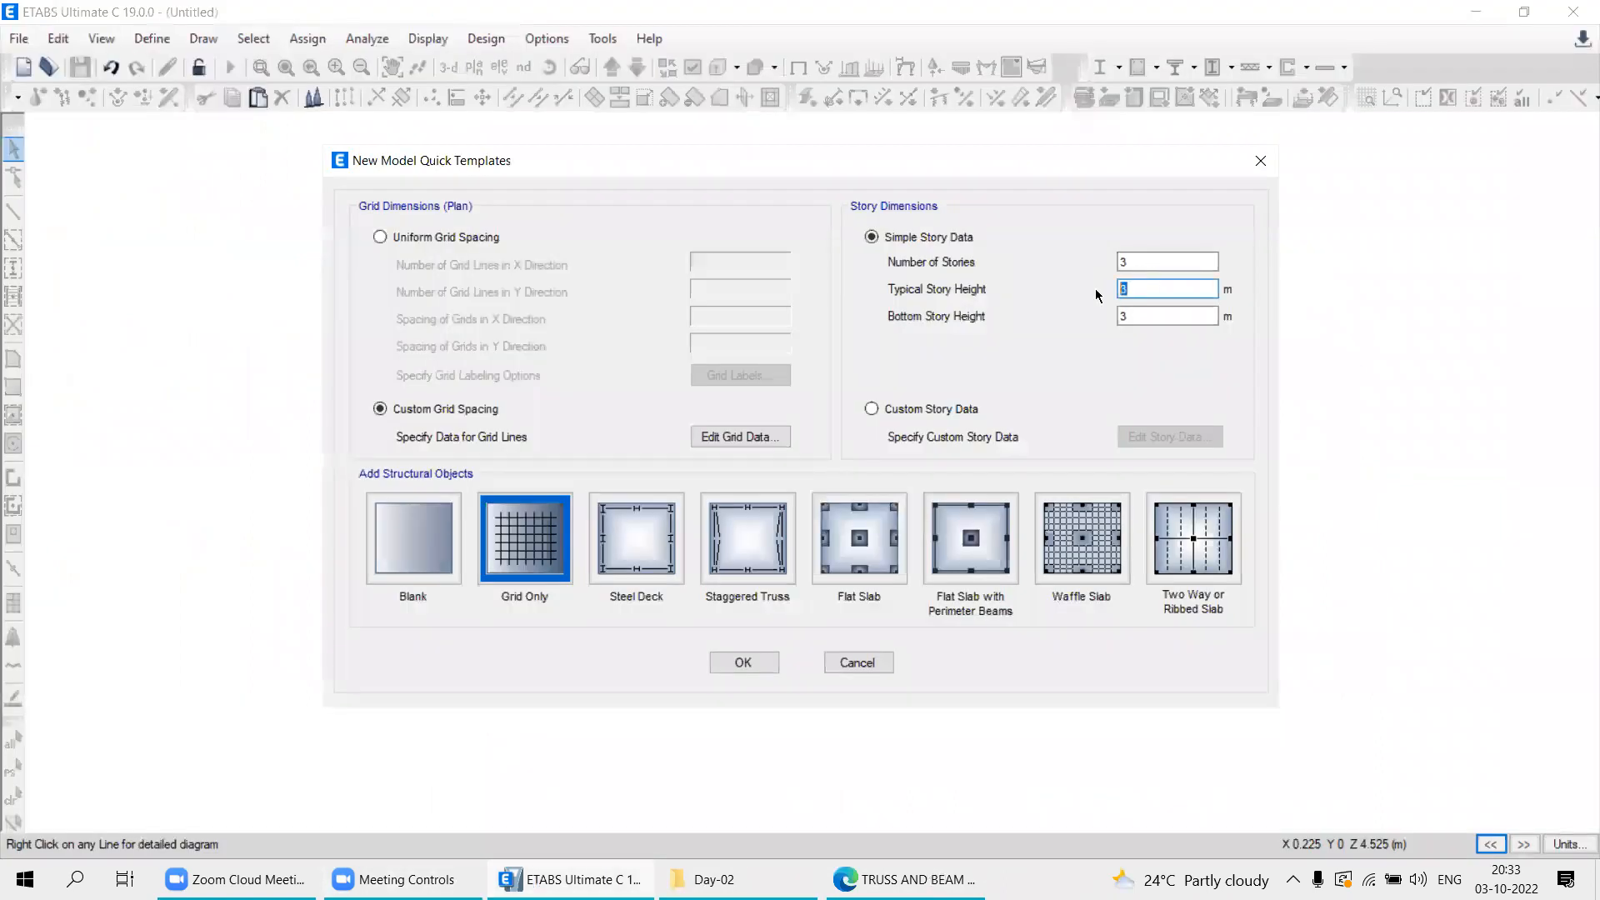
pyautogui.write('2.')
pyautogui.press('Tab')
pyautogui.write('2.66')
# Switch to custom story data, set the Story1, Story2 and Story3 heights to 2.6667 m, and create the grid-only model.
pyautogui.click(872, 410)
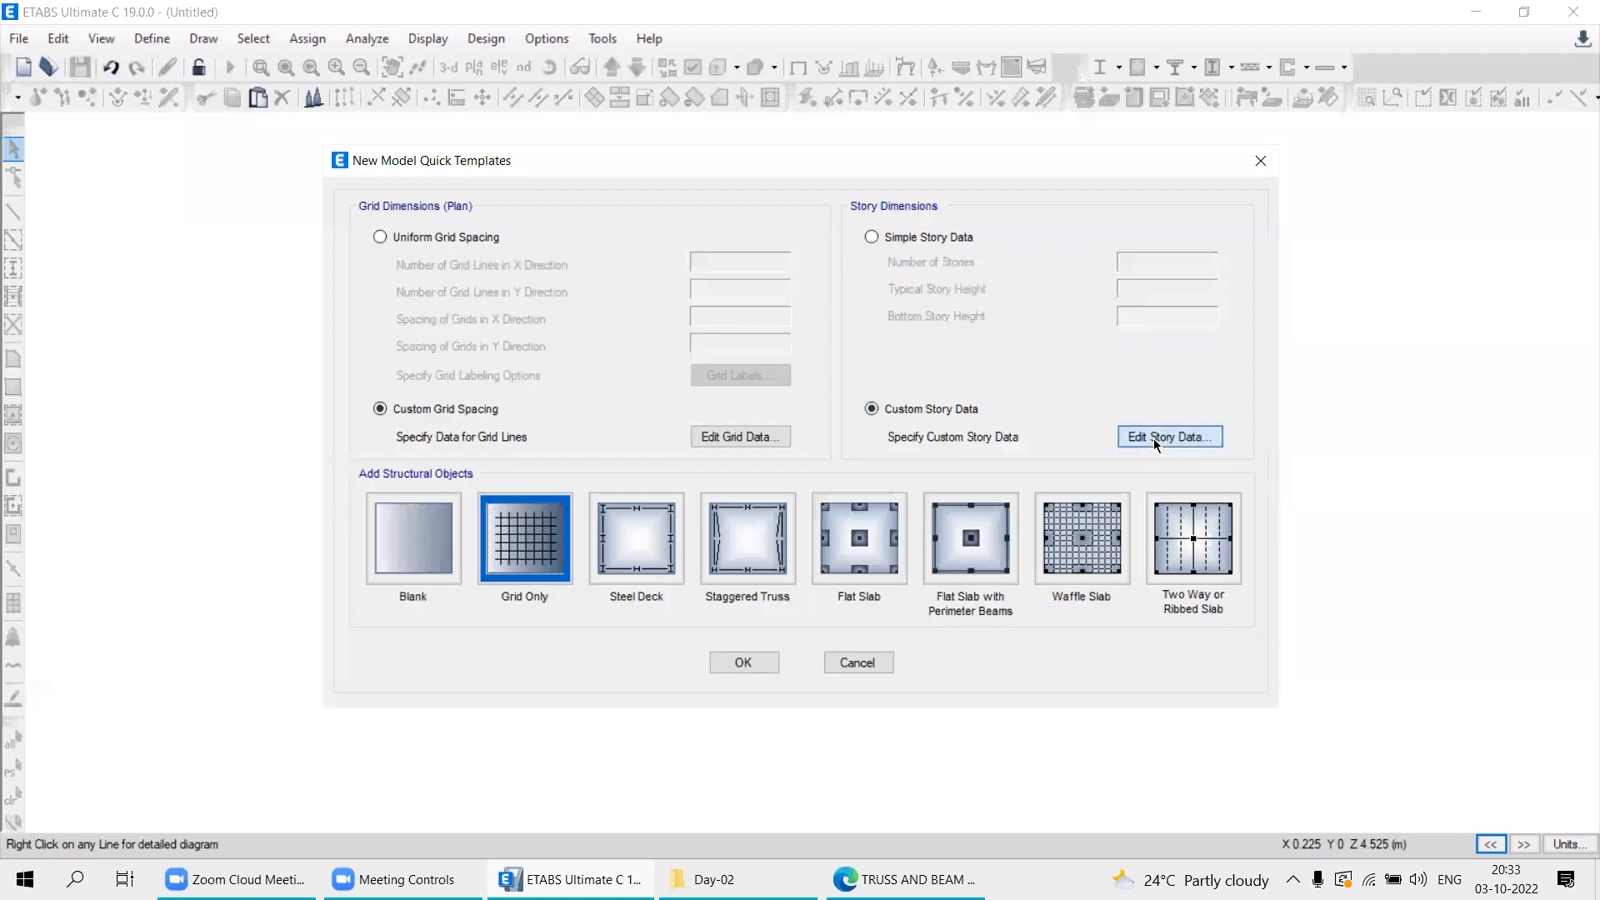
pyautogui.click(1154, 438)
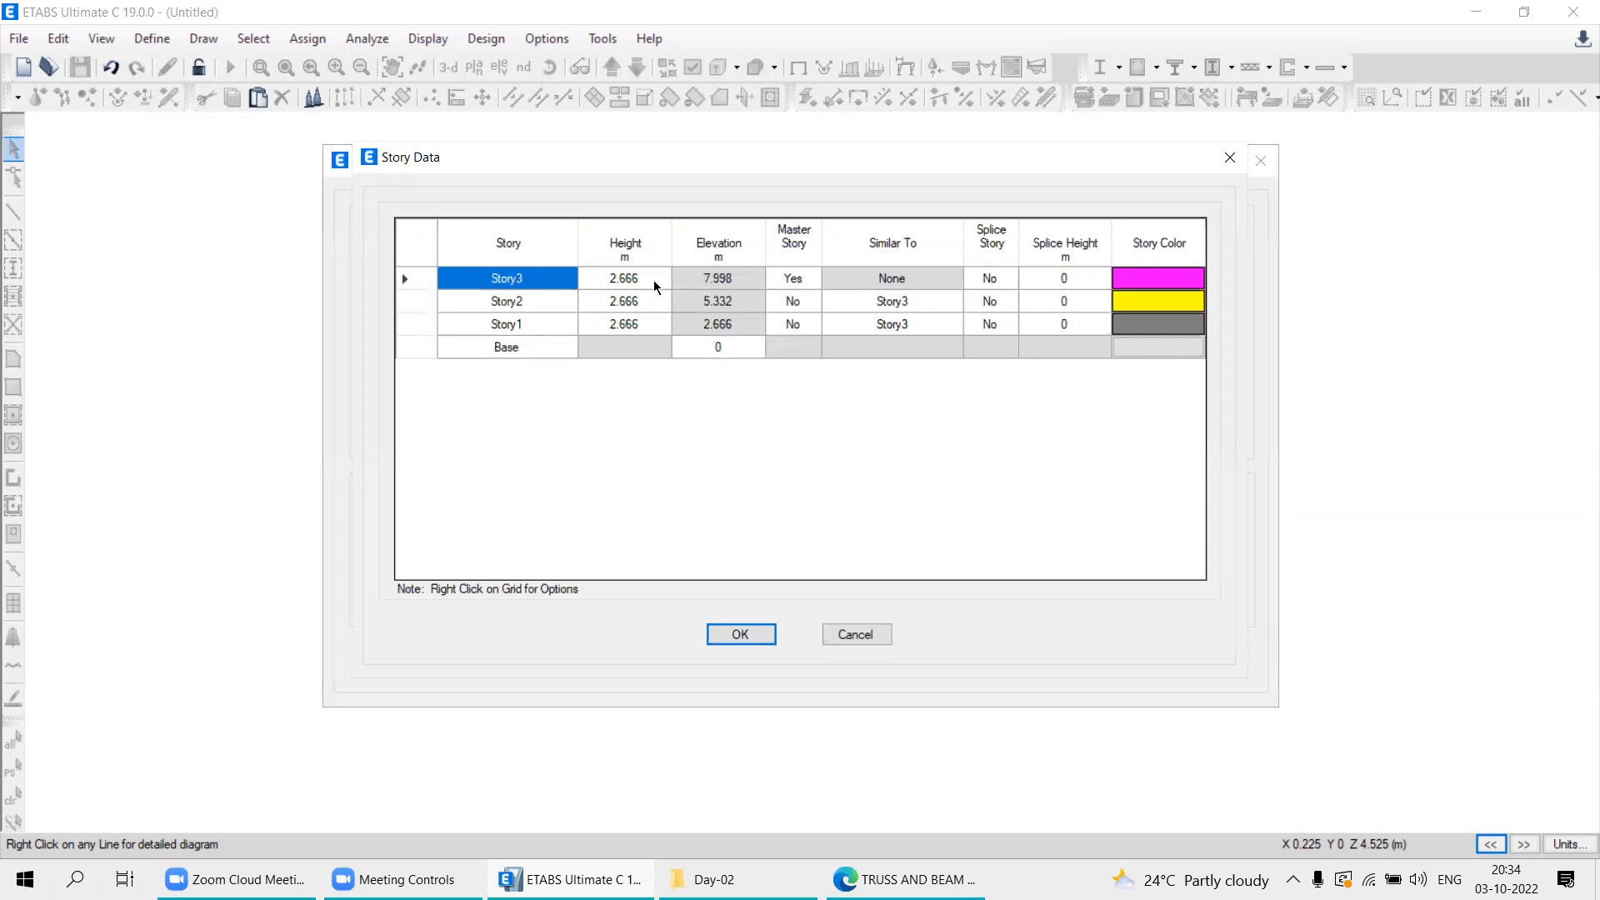
pyautogui.click(629, 277)
pyautogui.click(629, 275)
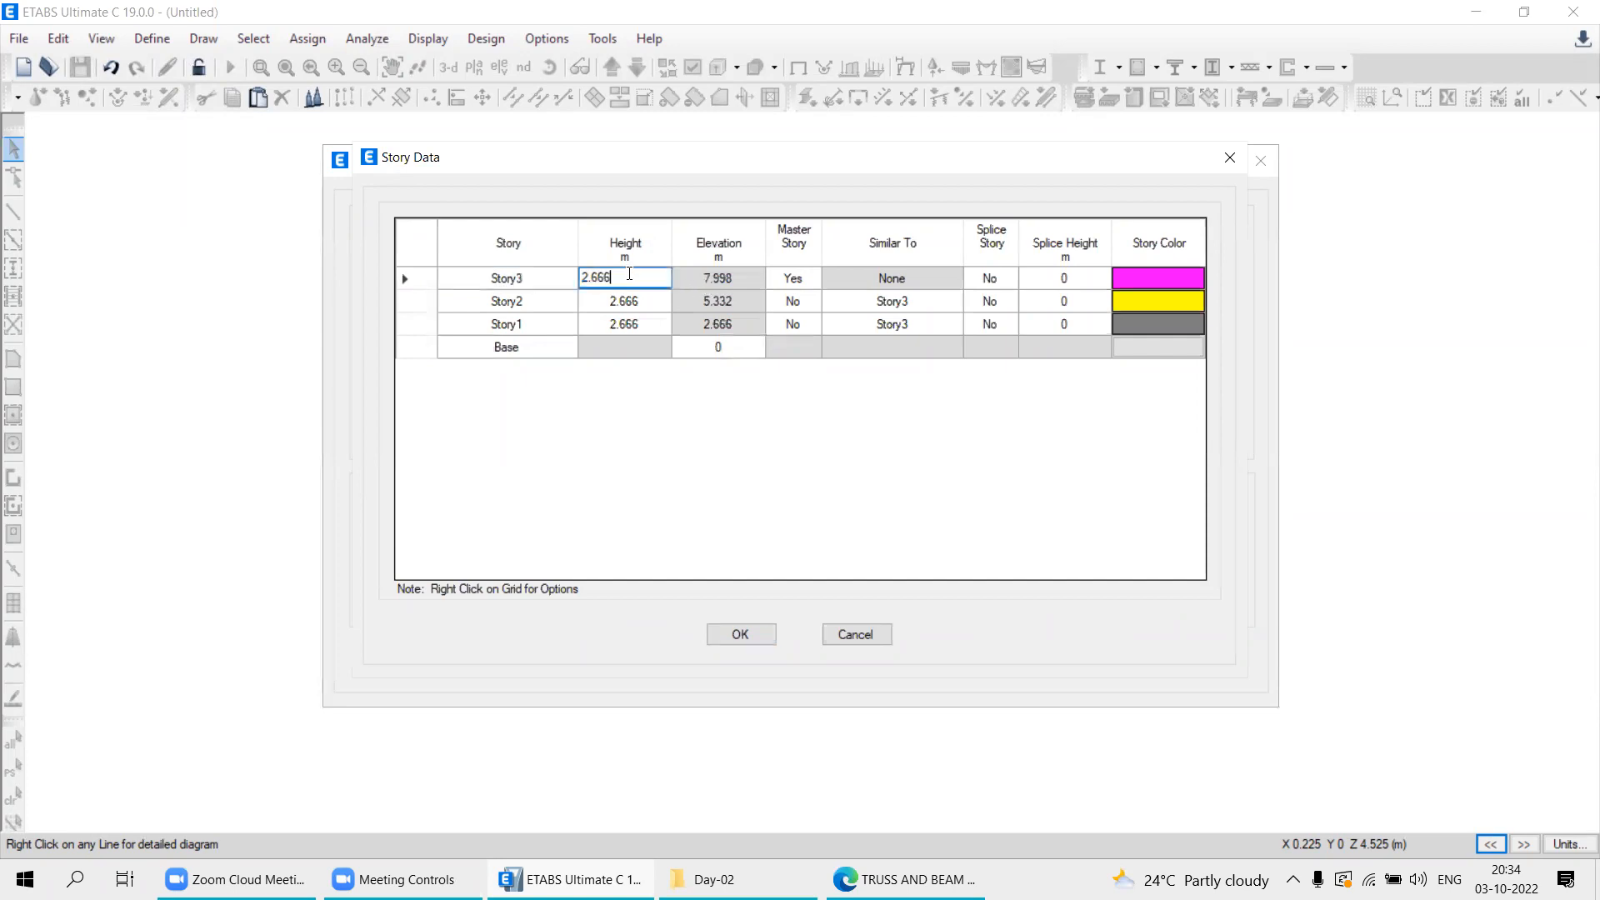
pyautogui.click(633, 325)
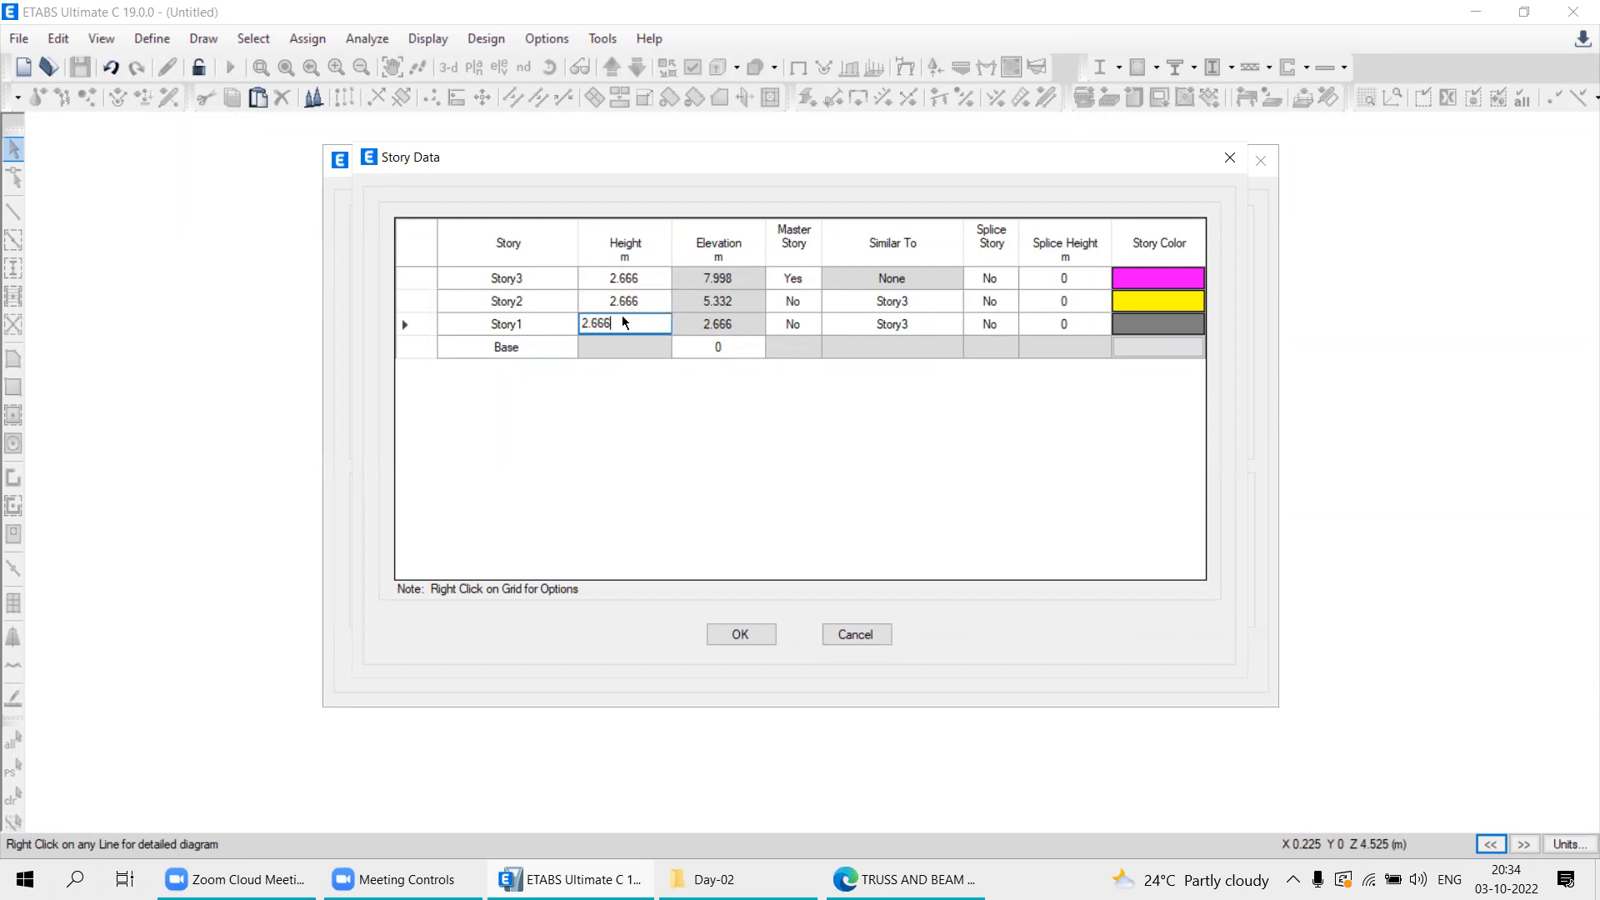
pyautogui.write('7')
pyautogui.click(637, 302)
pyautogui.click(626, 301)
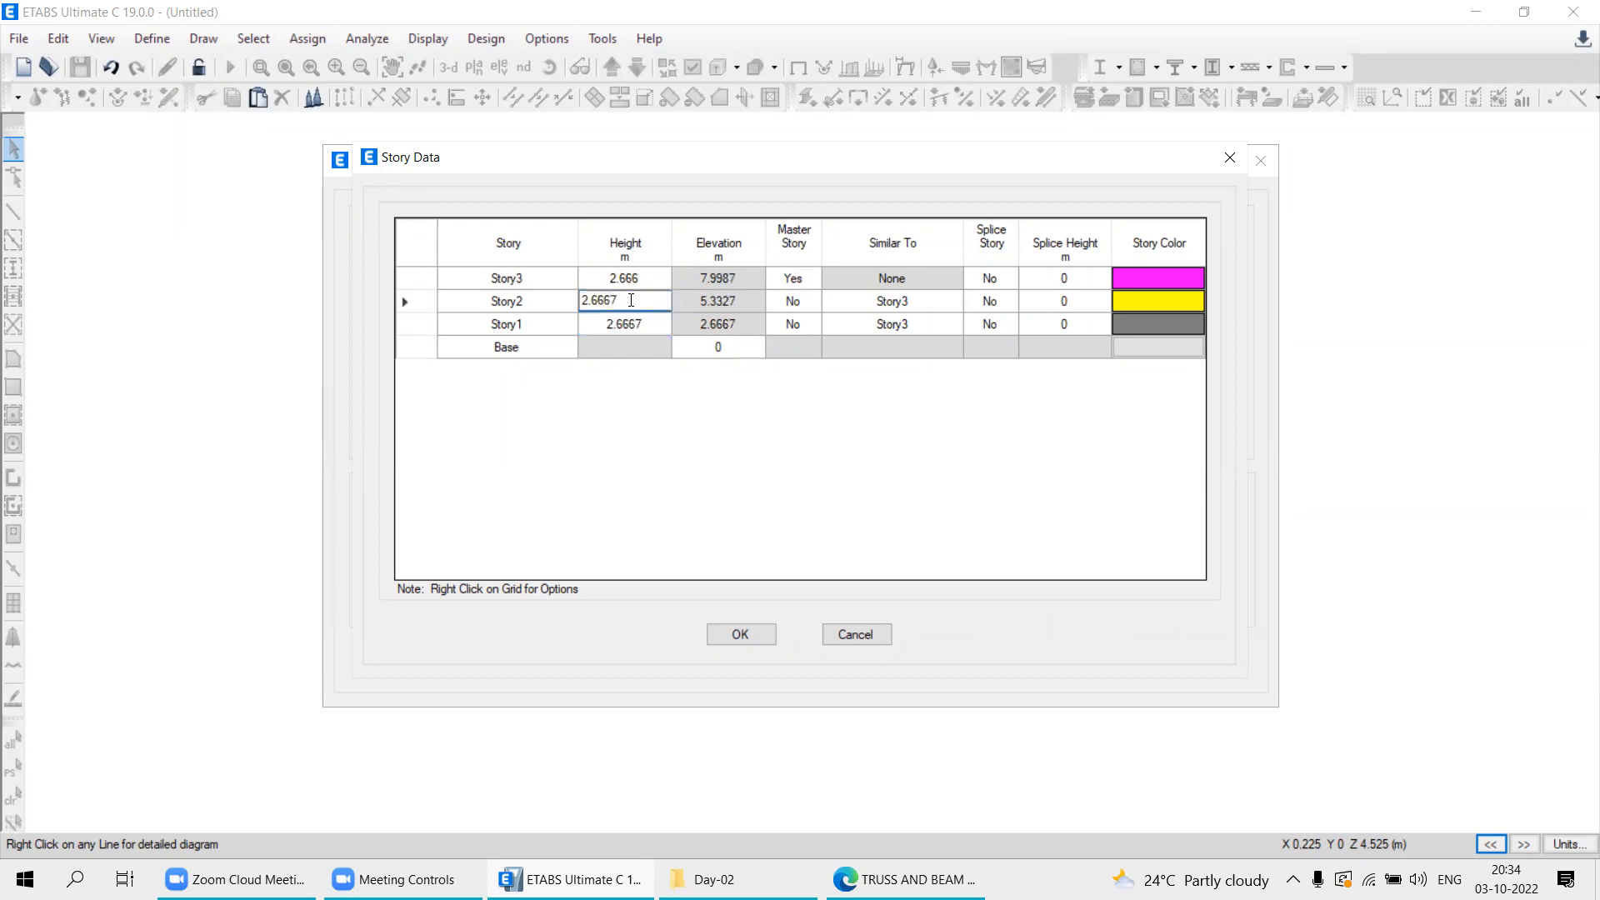
pyautogui.write('7')
pyautogui.click(642, 281)
pyautogui.click(628, 280)
pyautogui.write('7')
pyautogui.click(731, 641)
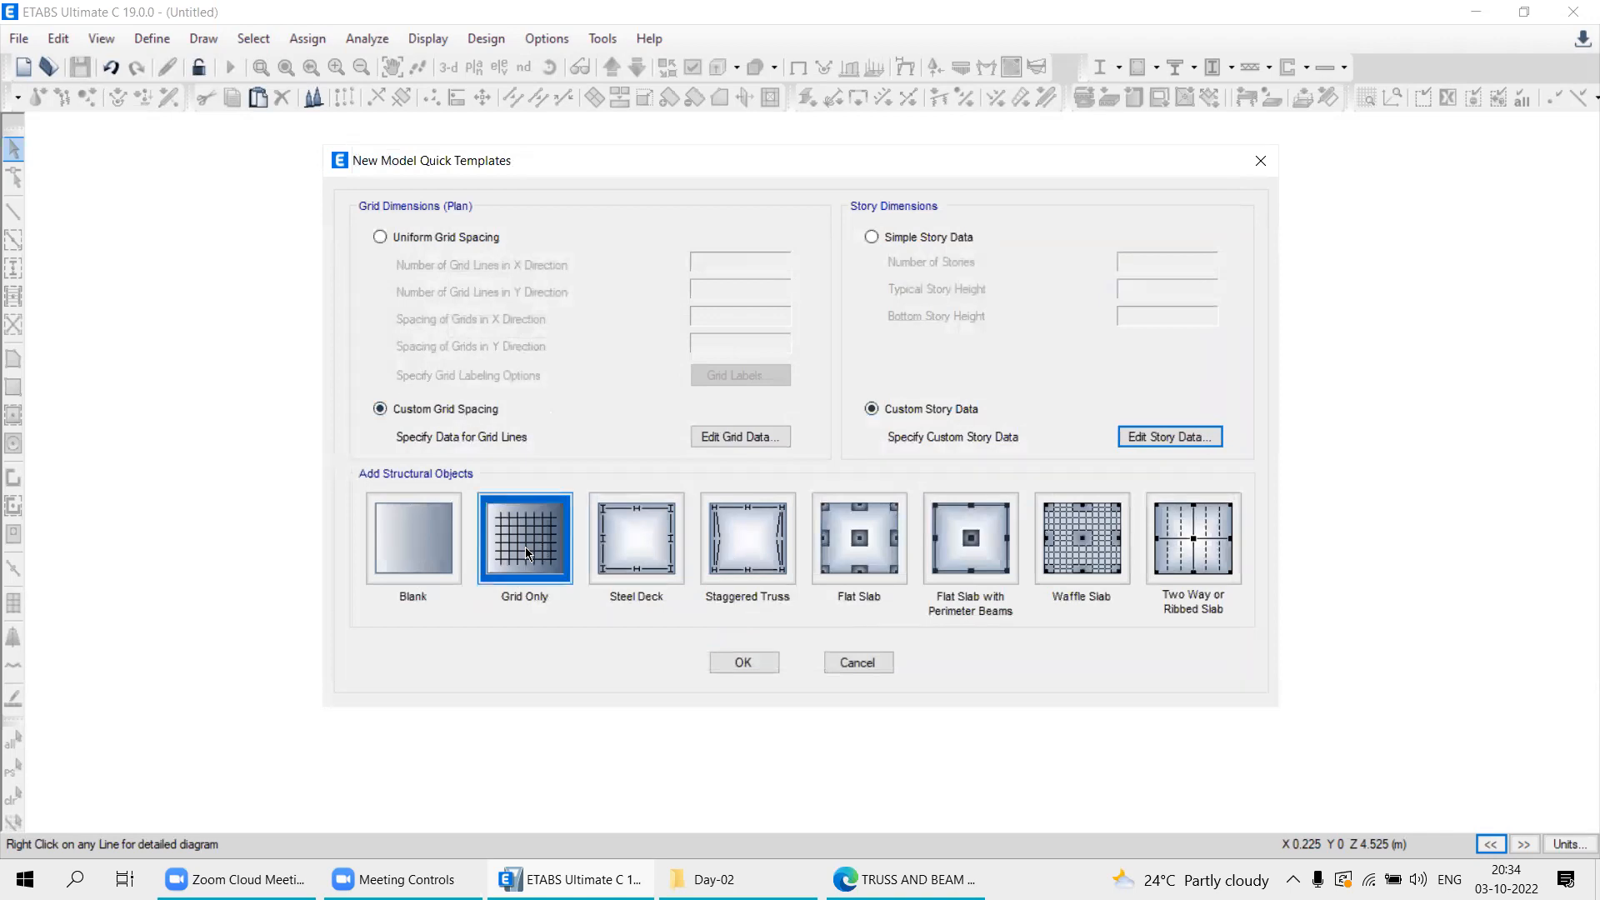
pyautogui.click(752, 663)
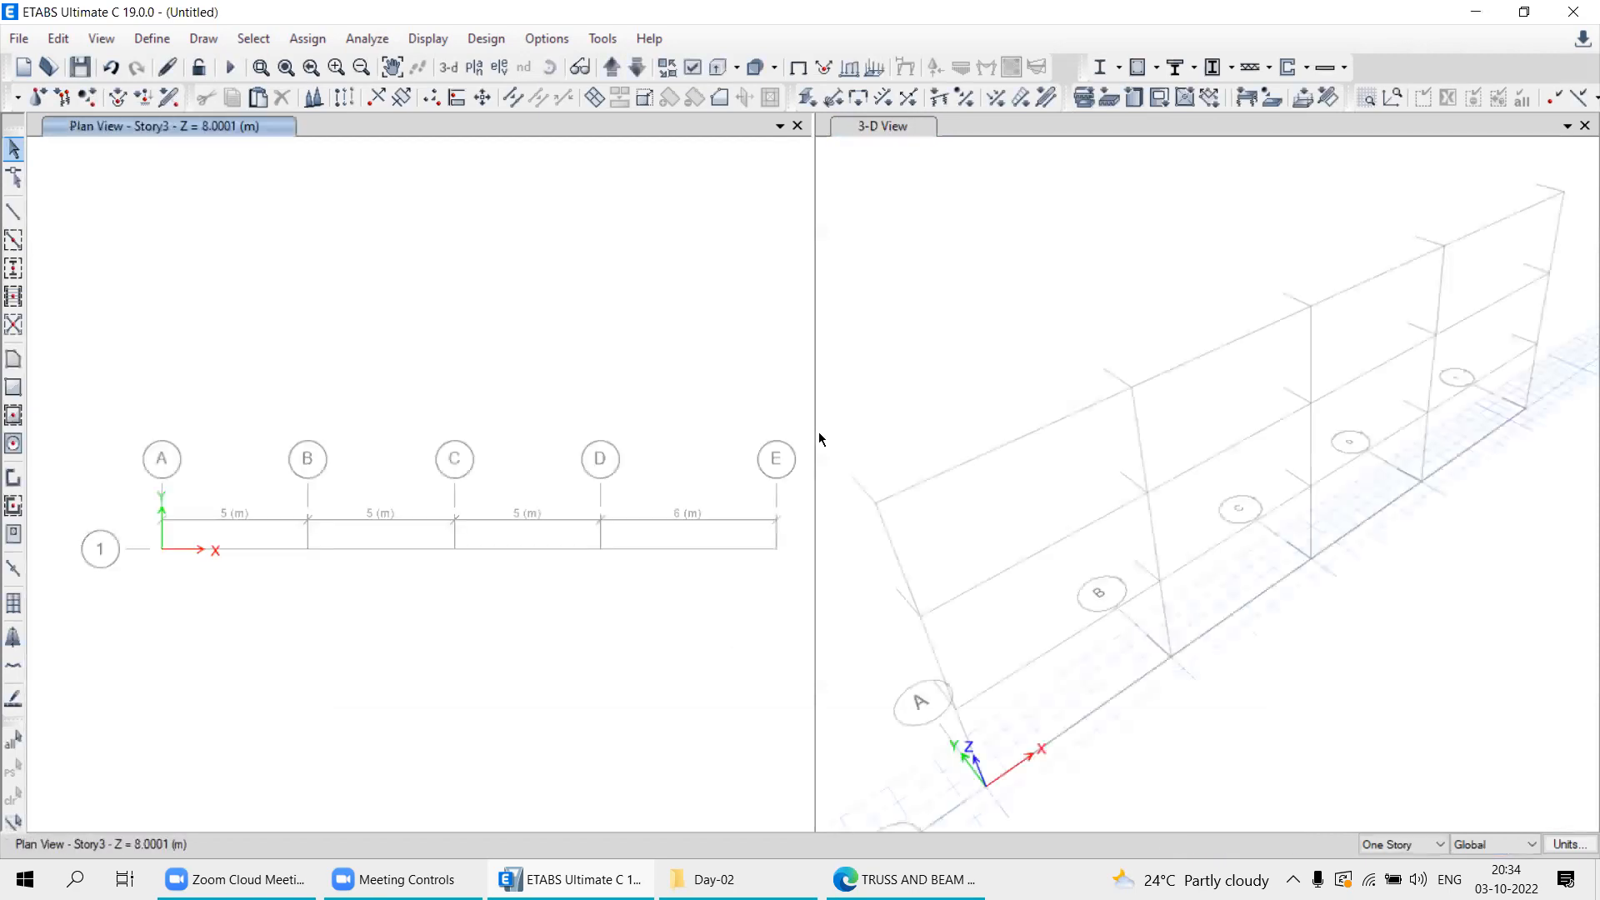
# Close the 3-D view and show the elevation along grid 1 in the single remaining view.
pyautogui.moveTo(1267, 376); pyautogui.dragTo(1275, 375)
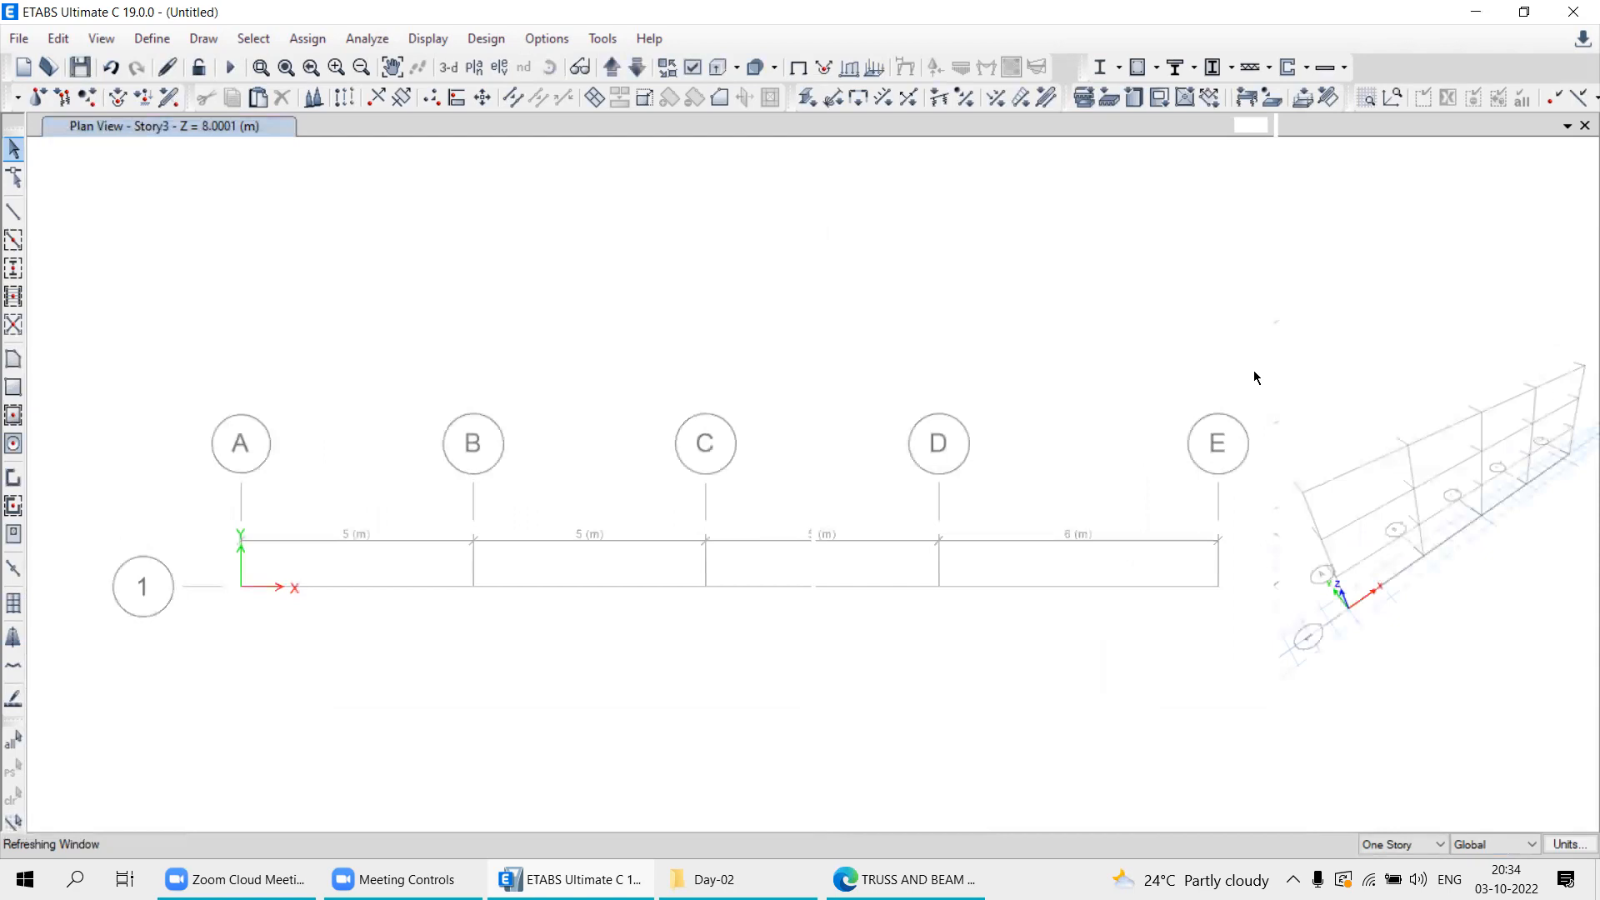
pyautogui.click(579, 68)
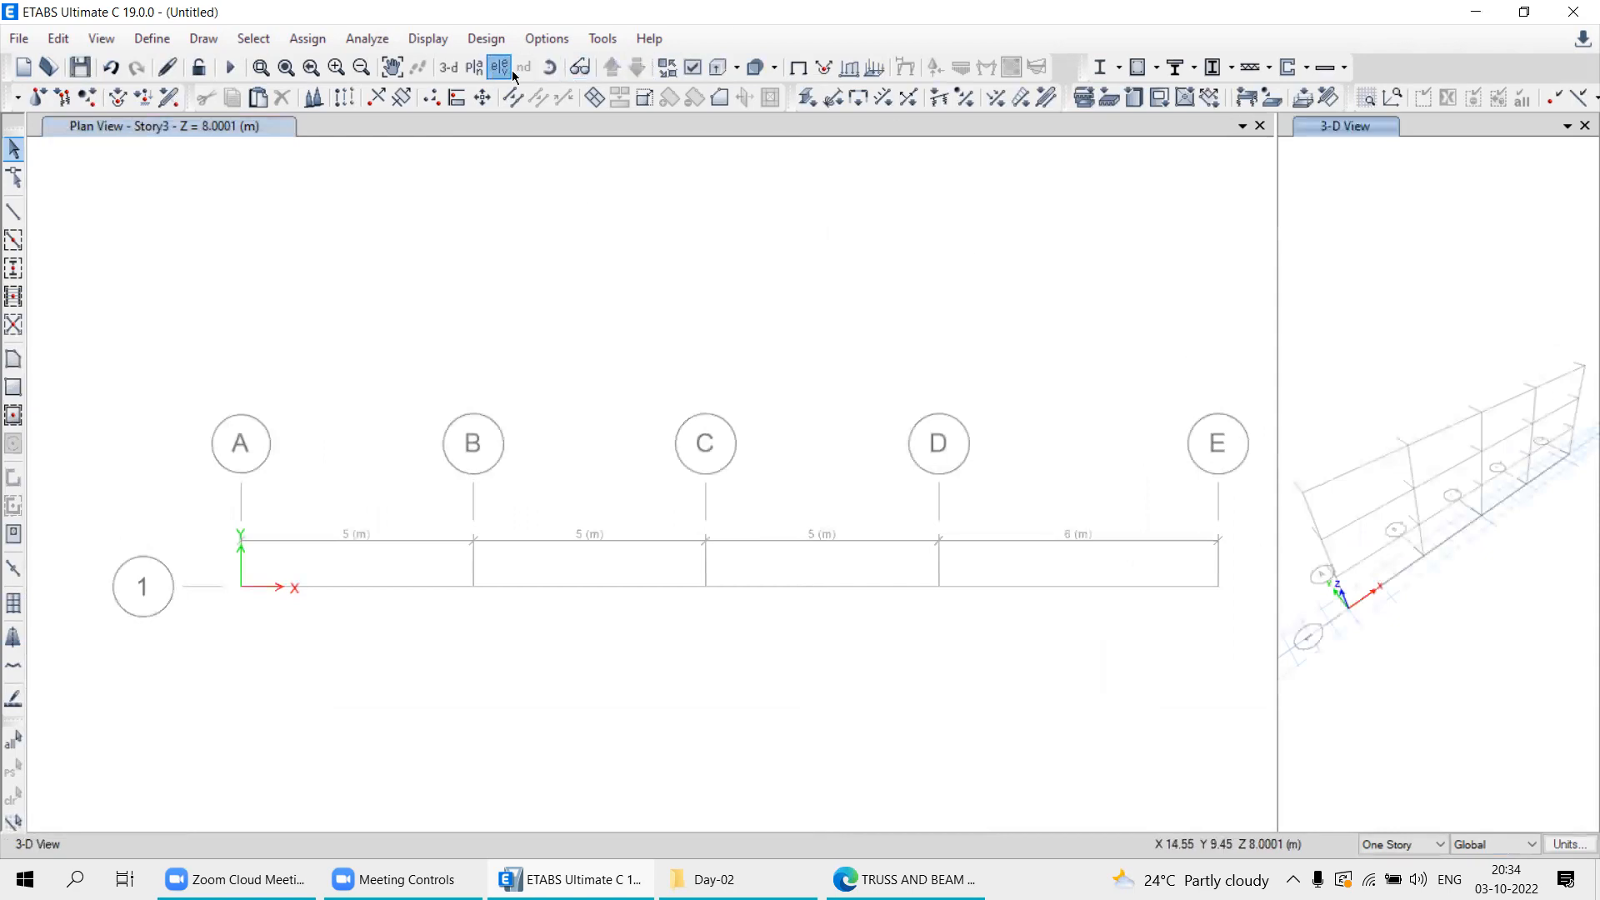
pyautogui.click(617, 393)
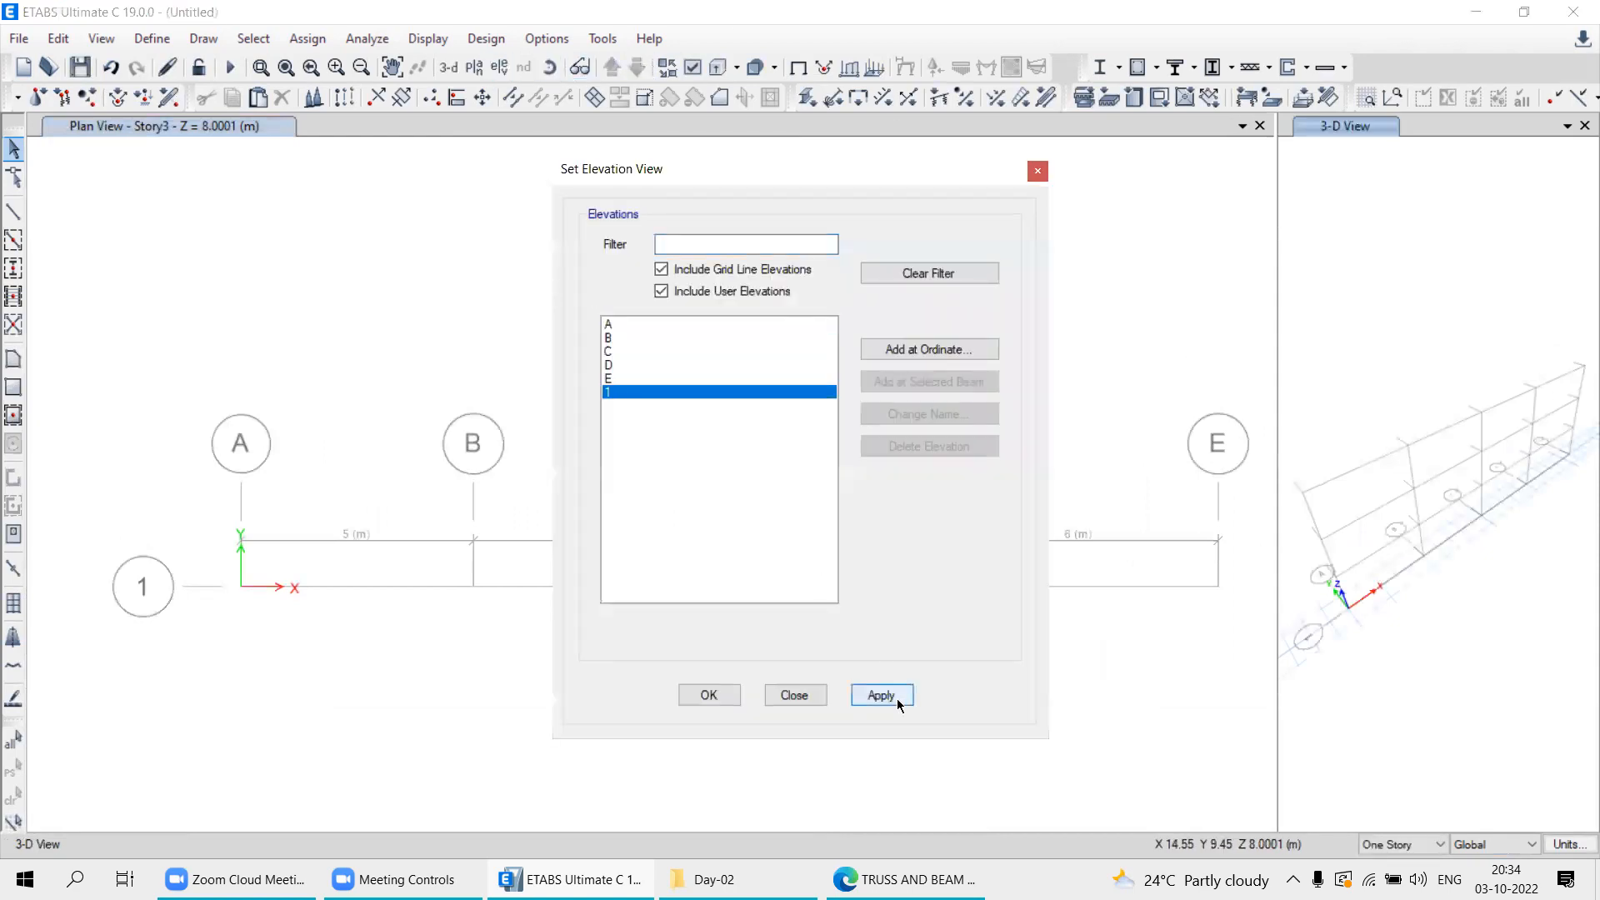
pyautogui.click(881, 697)
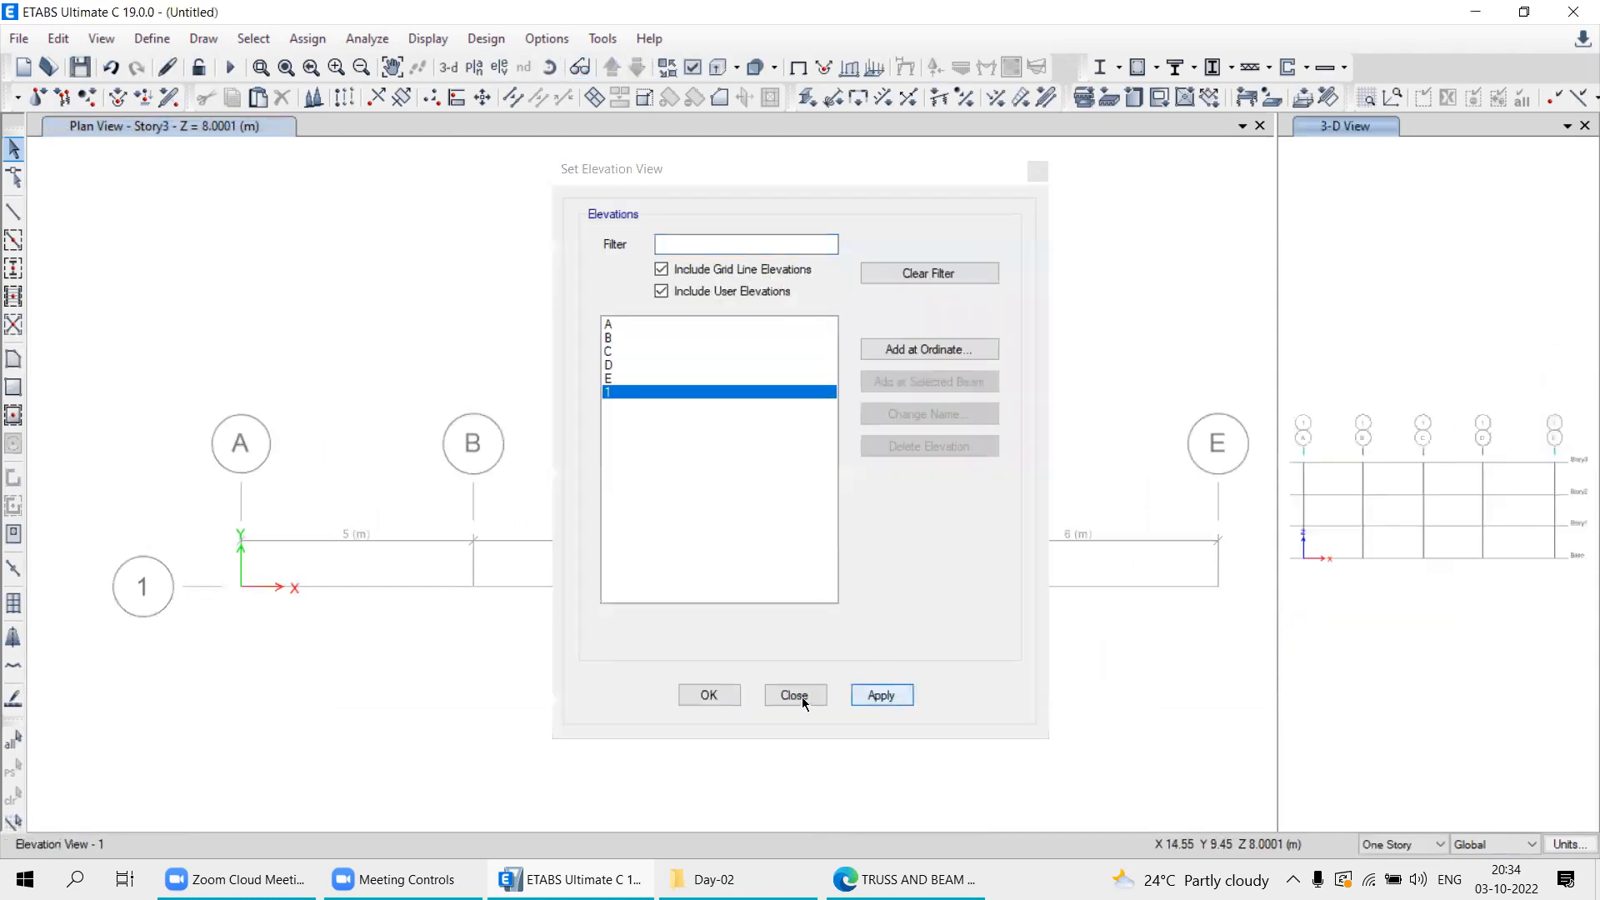
pyautogui.click(1584, 125)
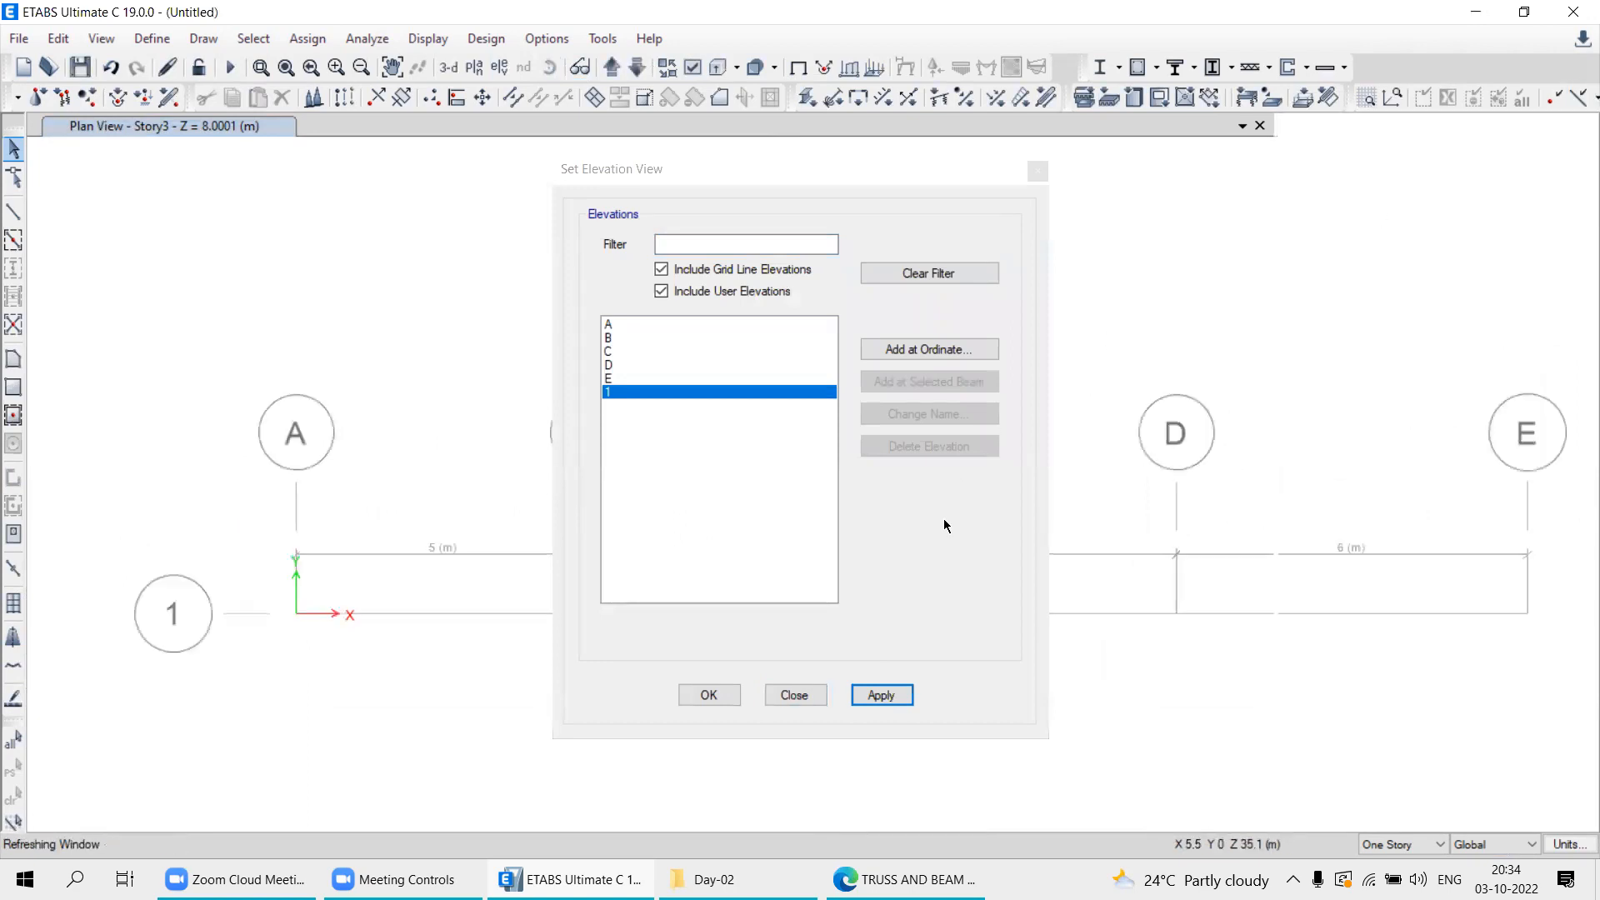
pyautogui.click(883, 699)
pyautogui.click(805, 699)
pyautogui.moveTo(998, 648); pyautogui.dragTo(983, 511, button='middle')
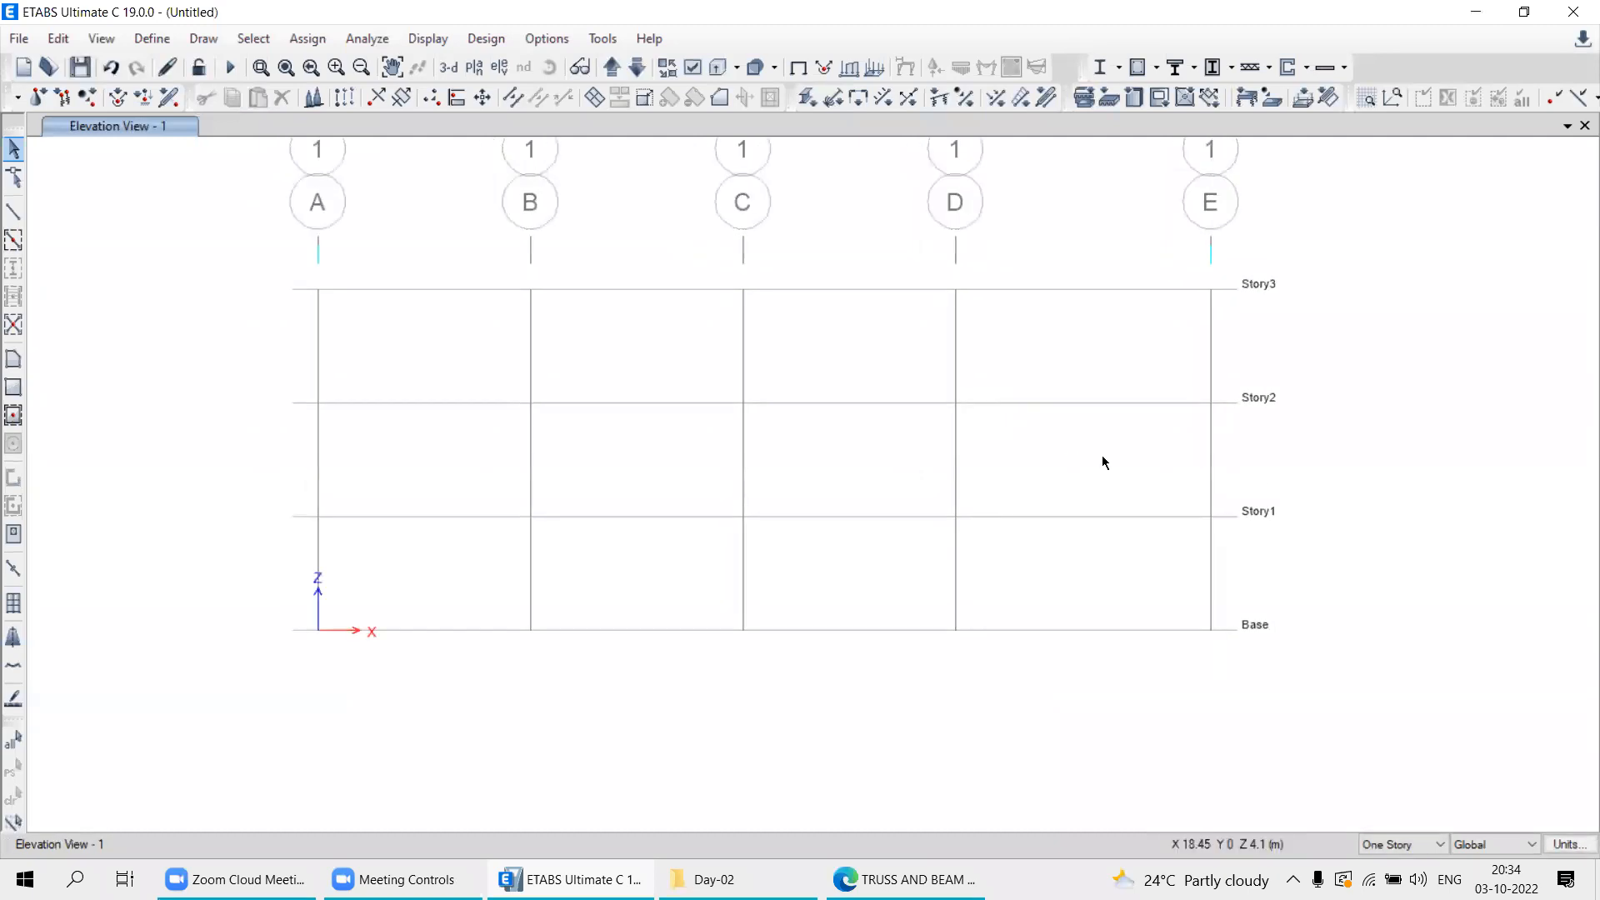
# Check the truss figure in the PDF, then draw the top chord as frame members A-B, B-C, C-D and D-E at Story3.
pyautogui.hotkey('alt', 'Tab')
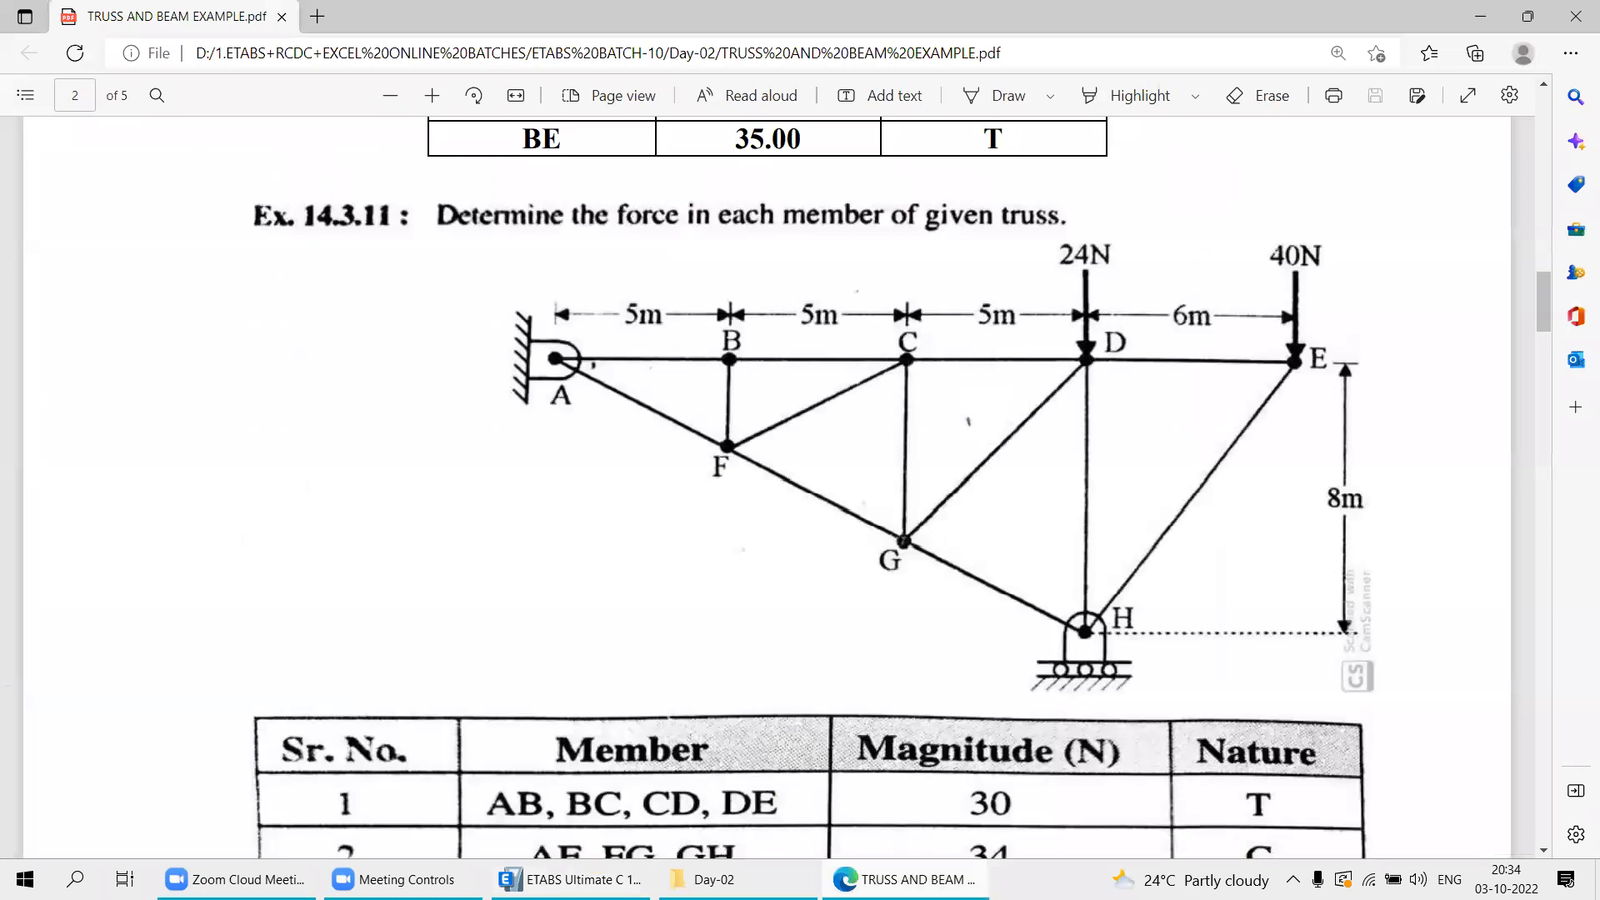
pyautogui.hotkey('alt', 'Tab')
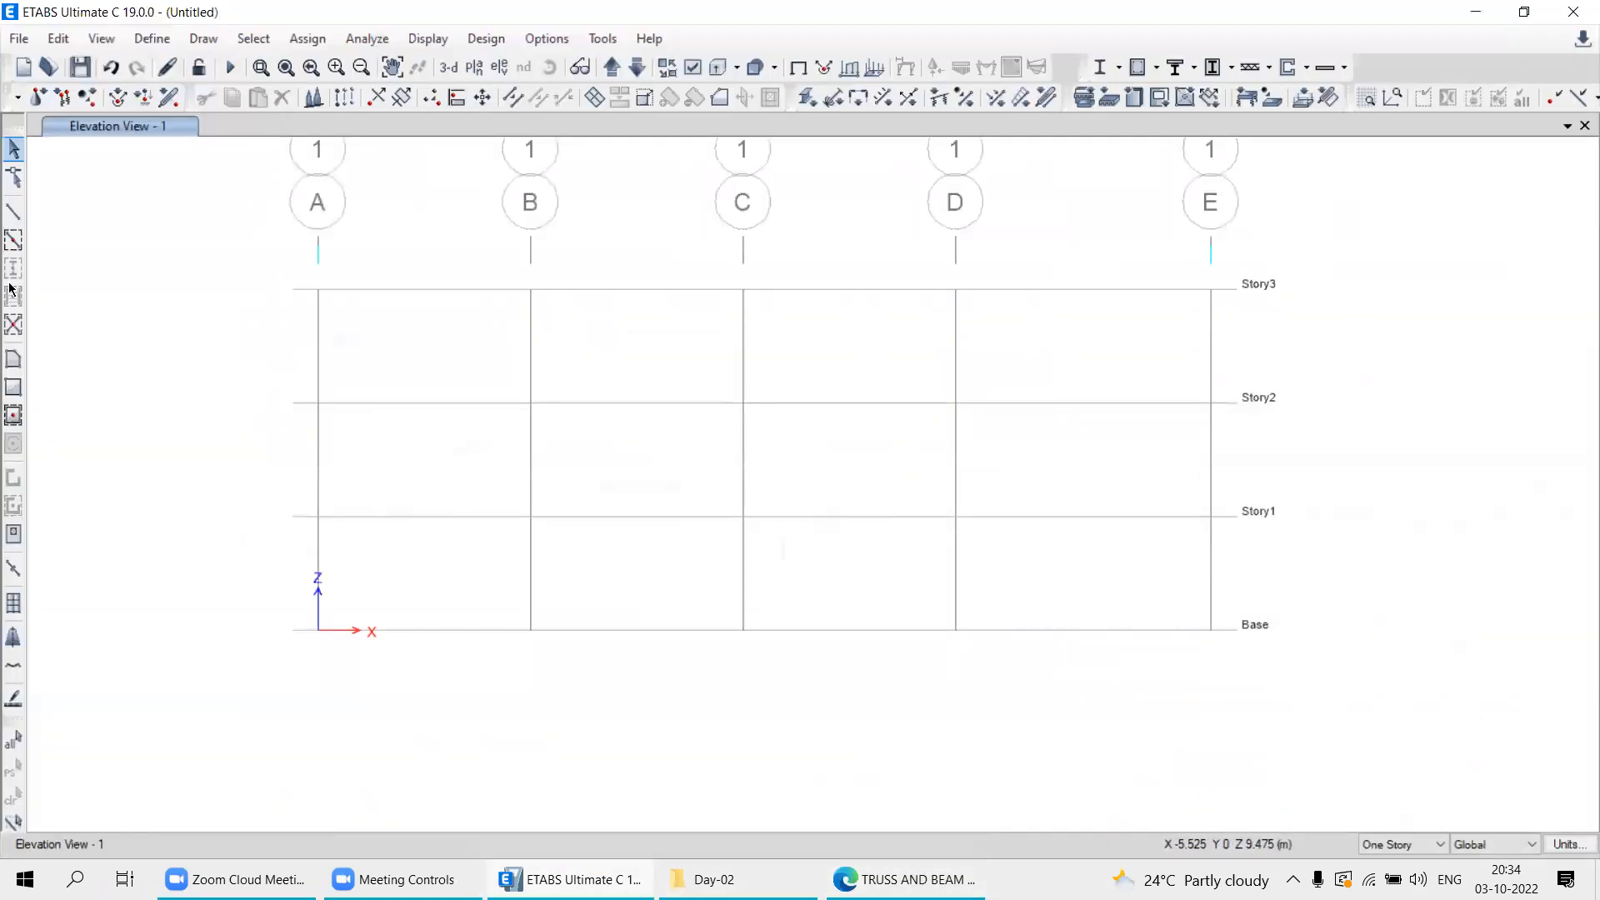
pyautogui.click(13, 218)
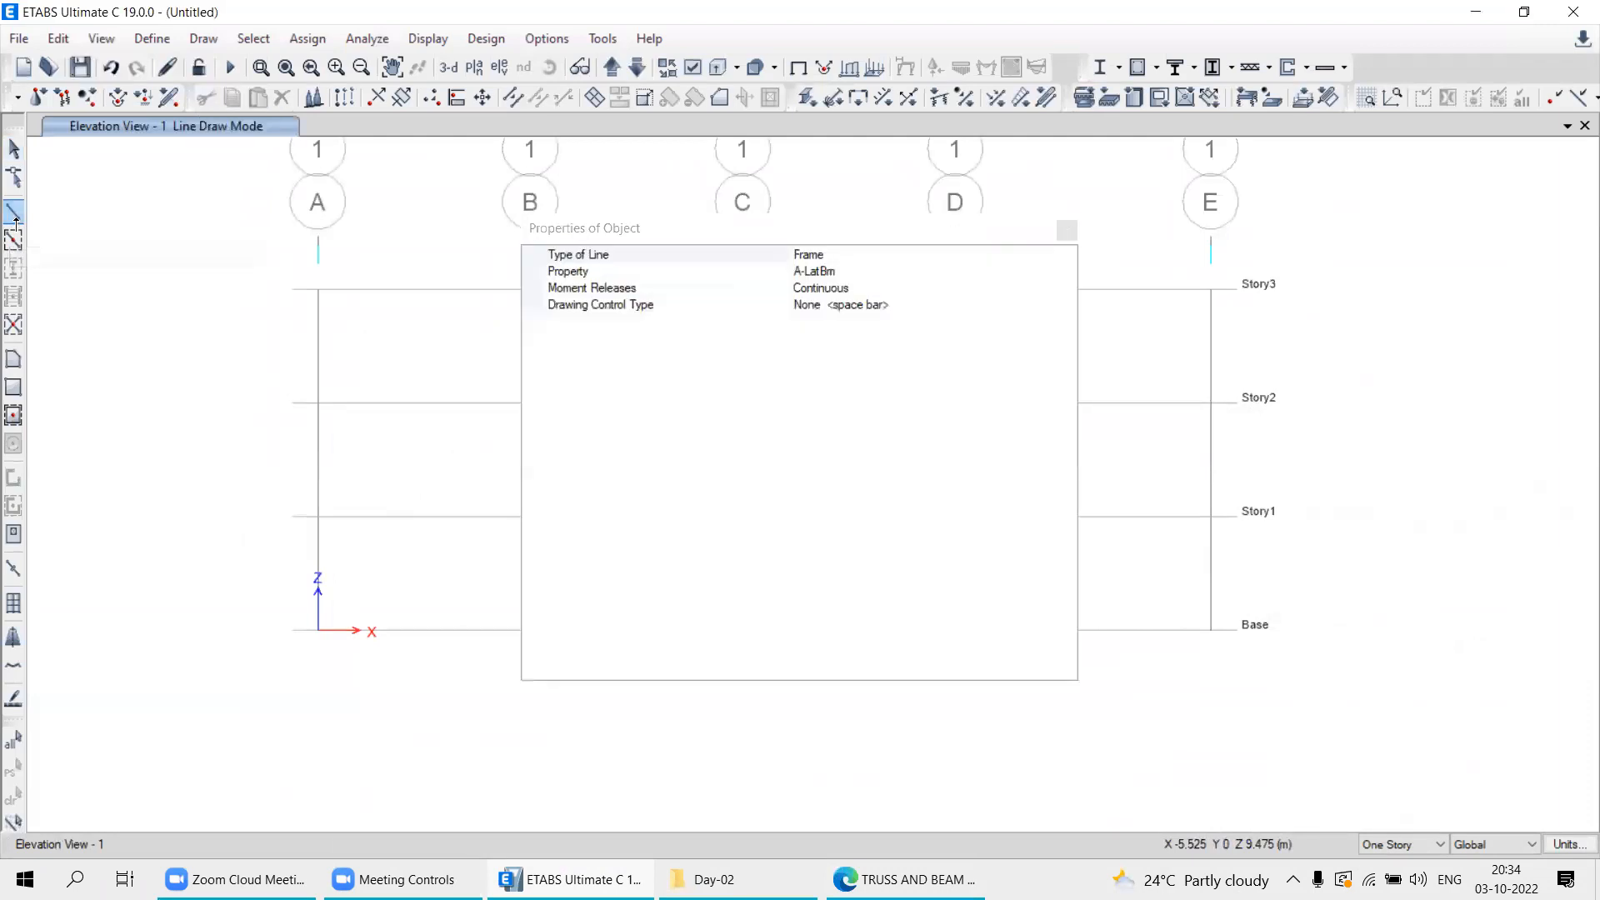
pyautogui.click(1066, 233)
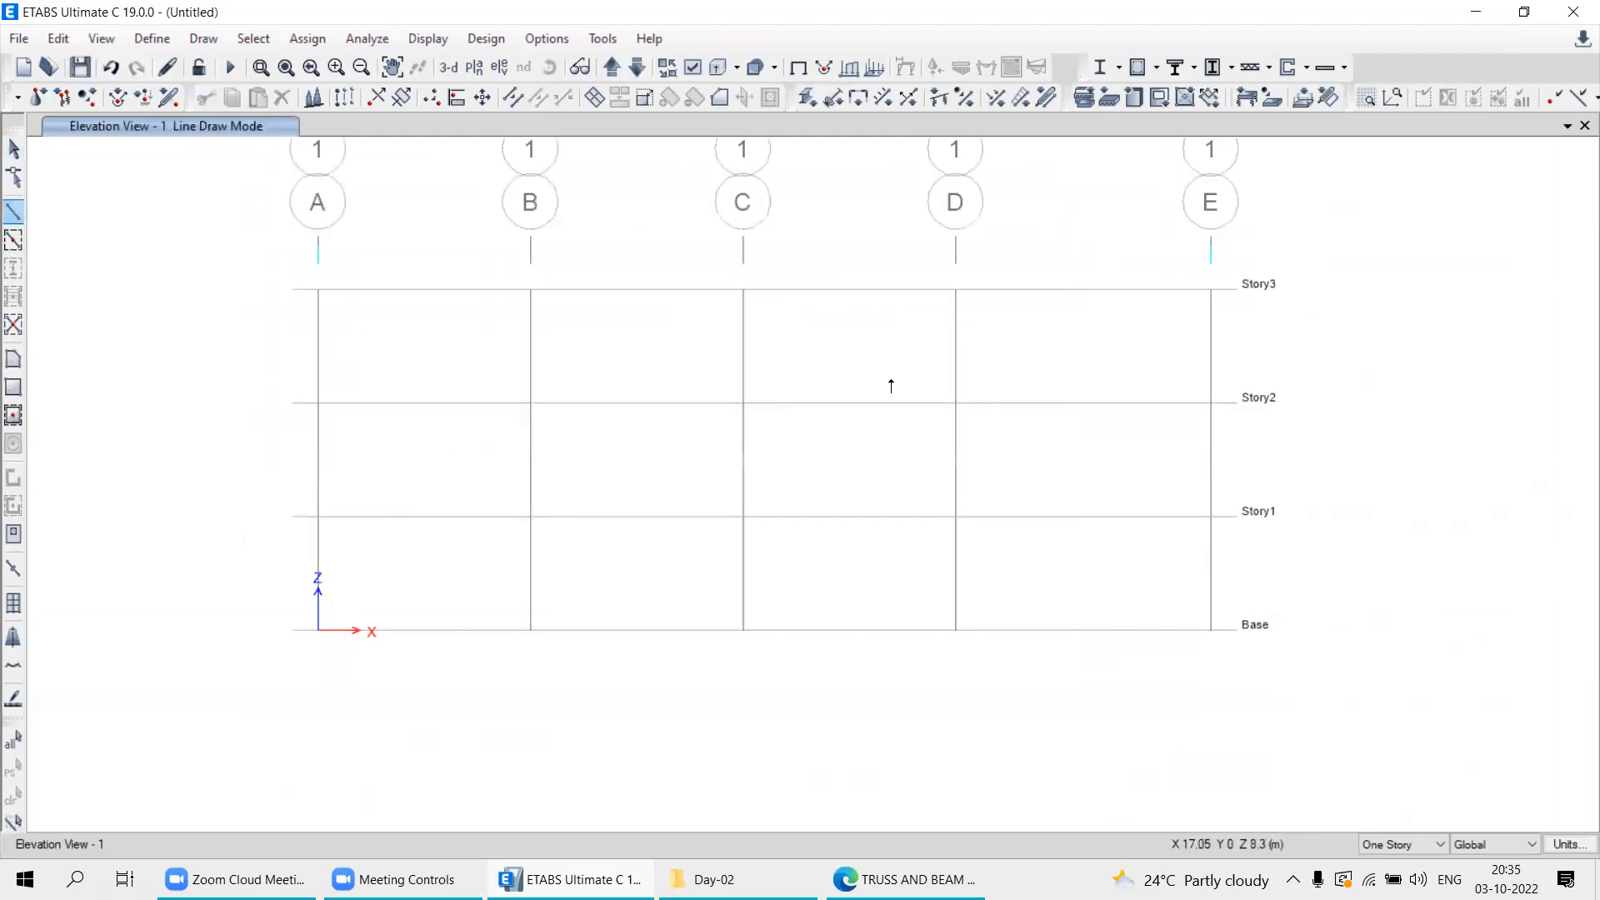
pyautogui.click(318, 291)
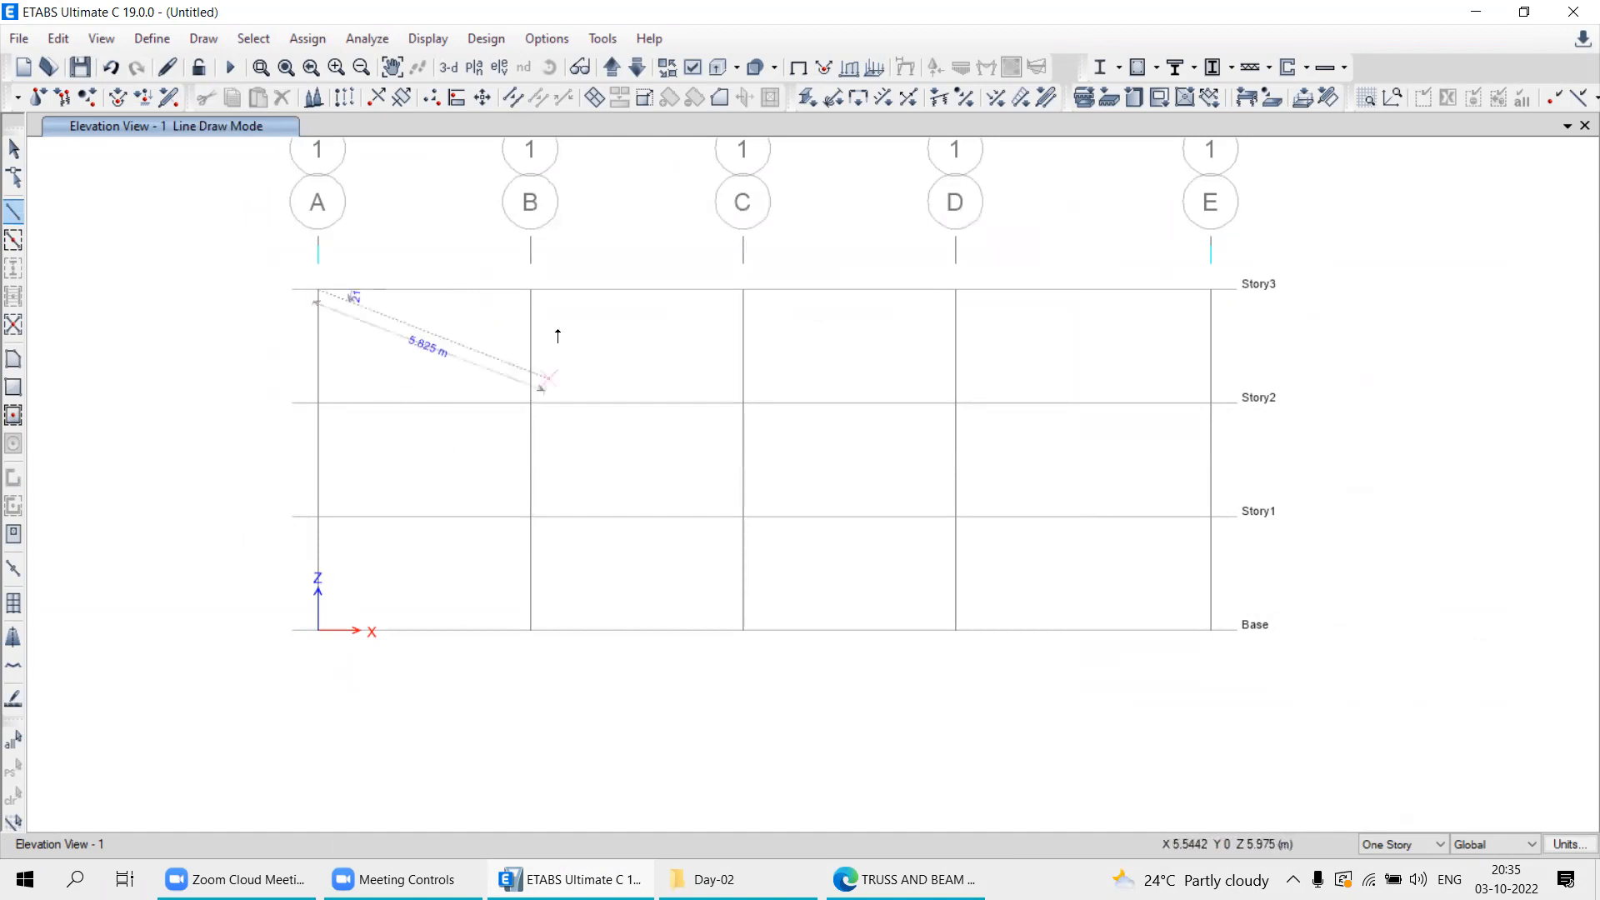
pyautogui.click(530, 290)
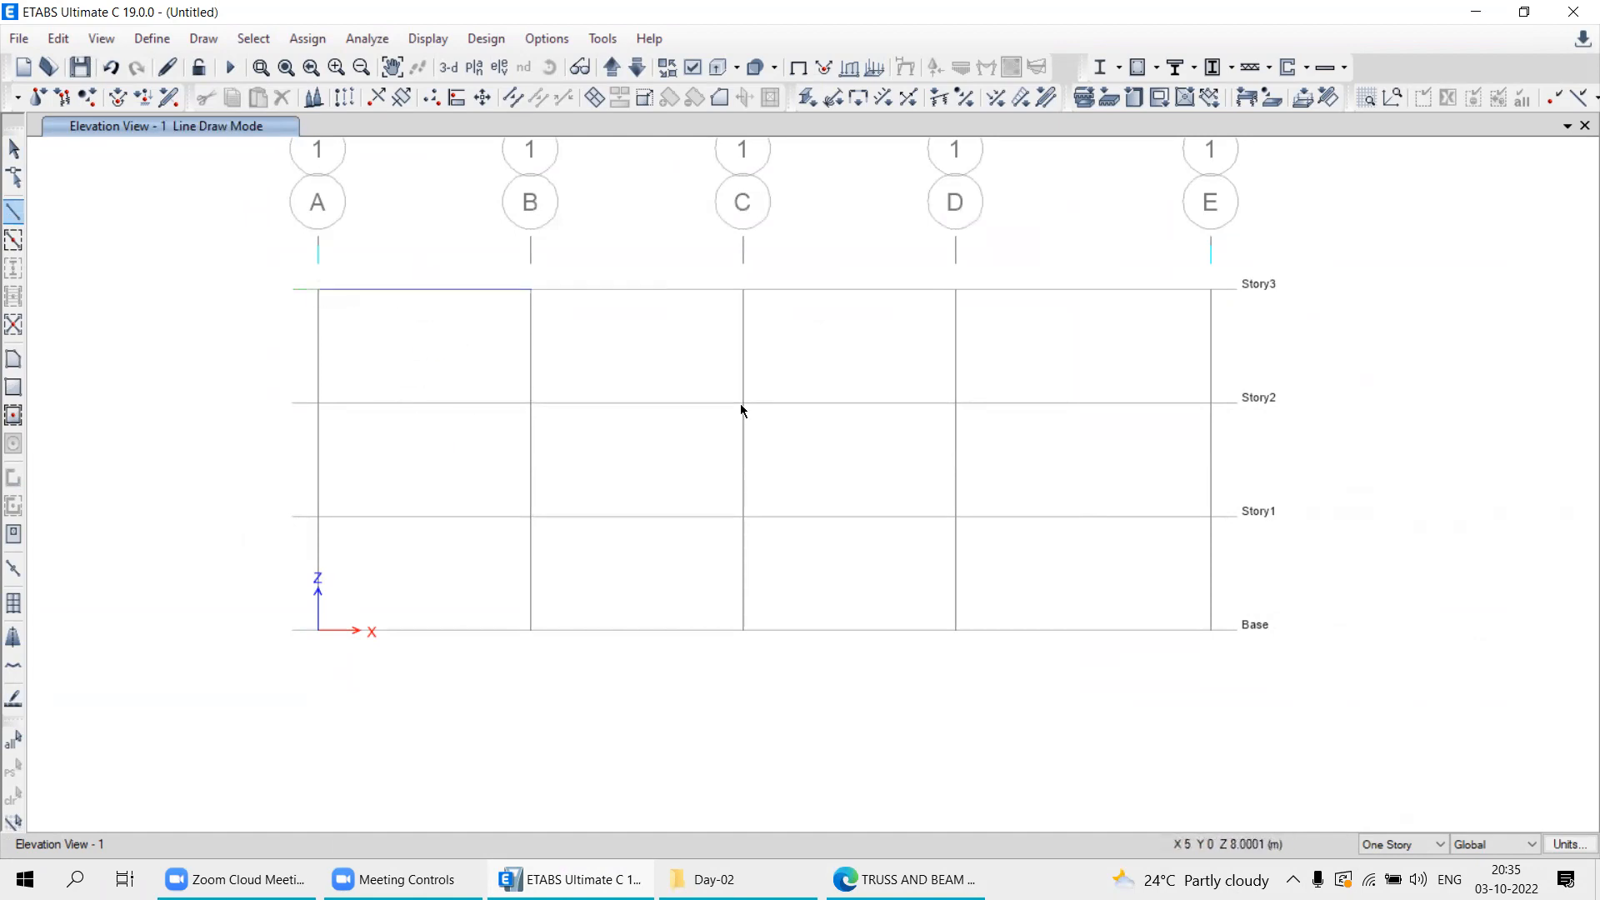
pyautogui.click(742, 291)
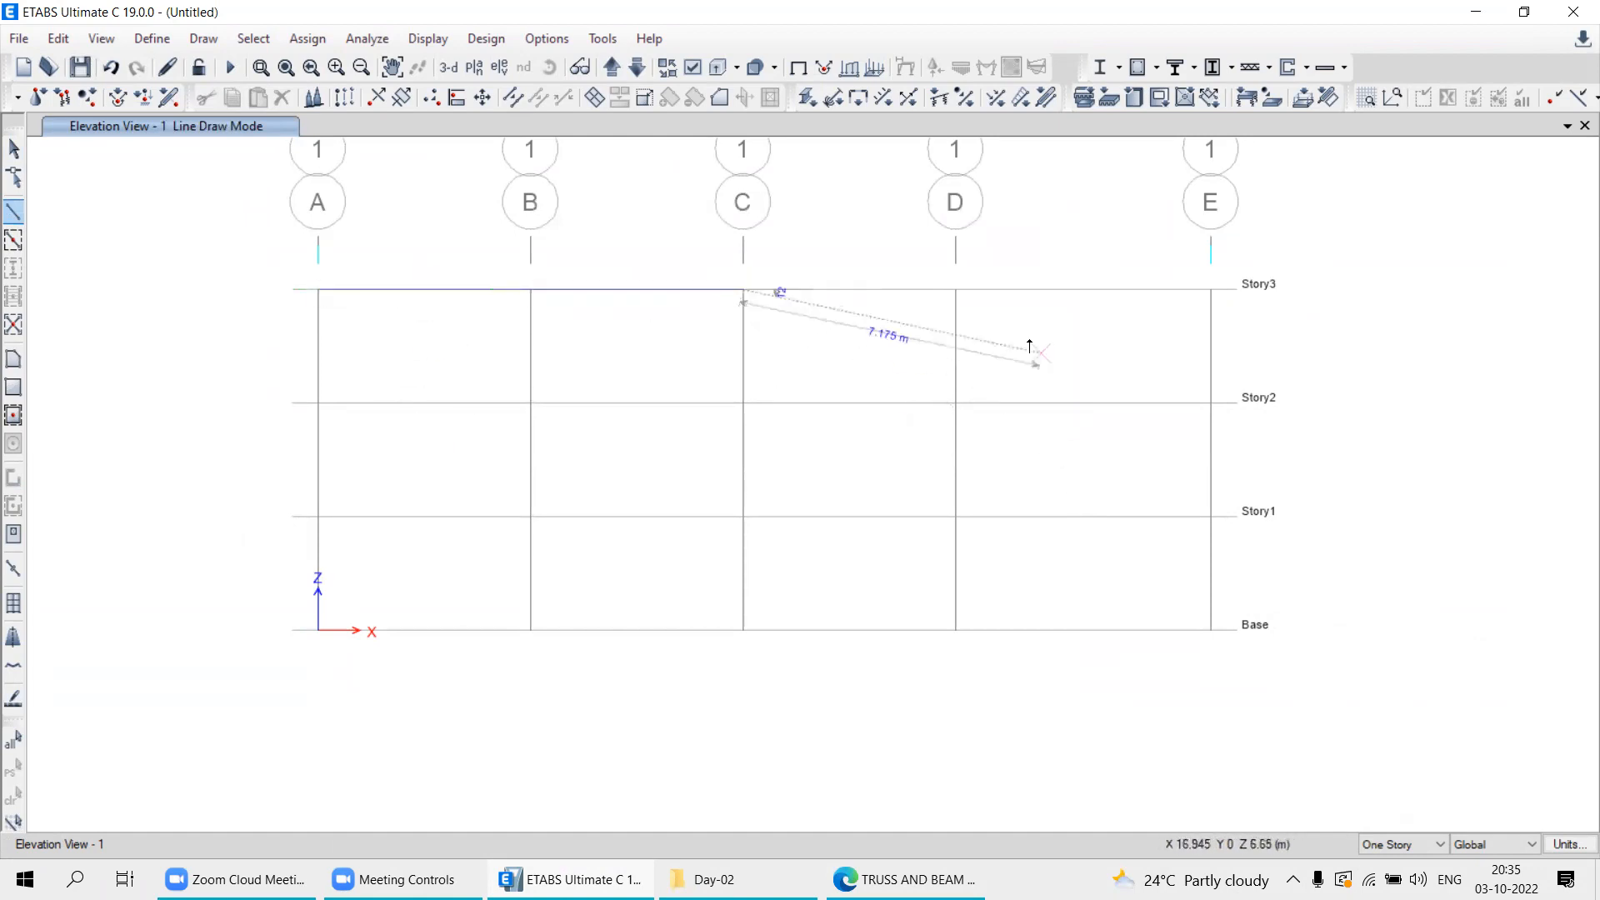
pyautogui.click(958, 292)
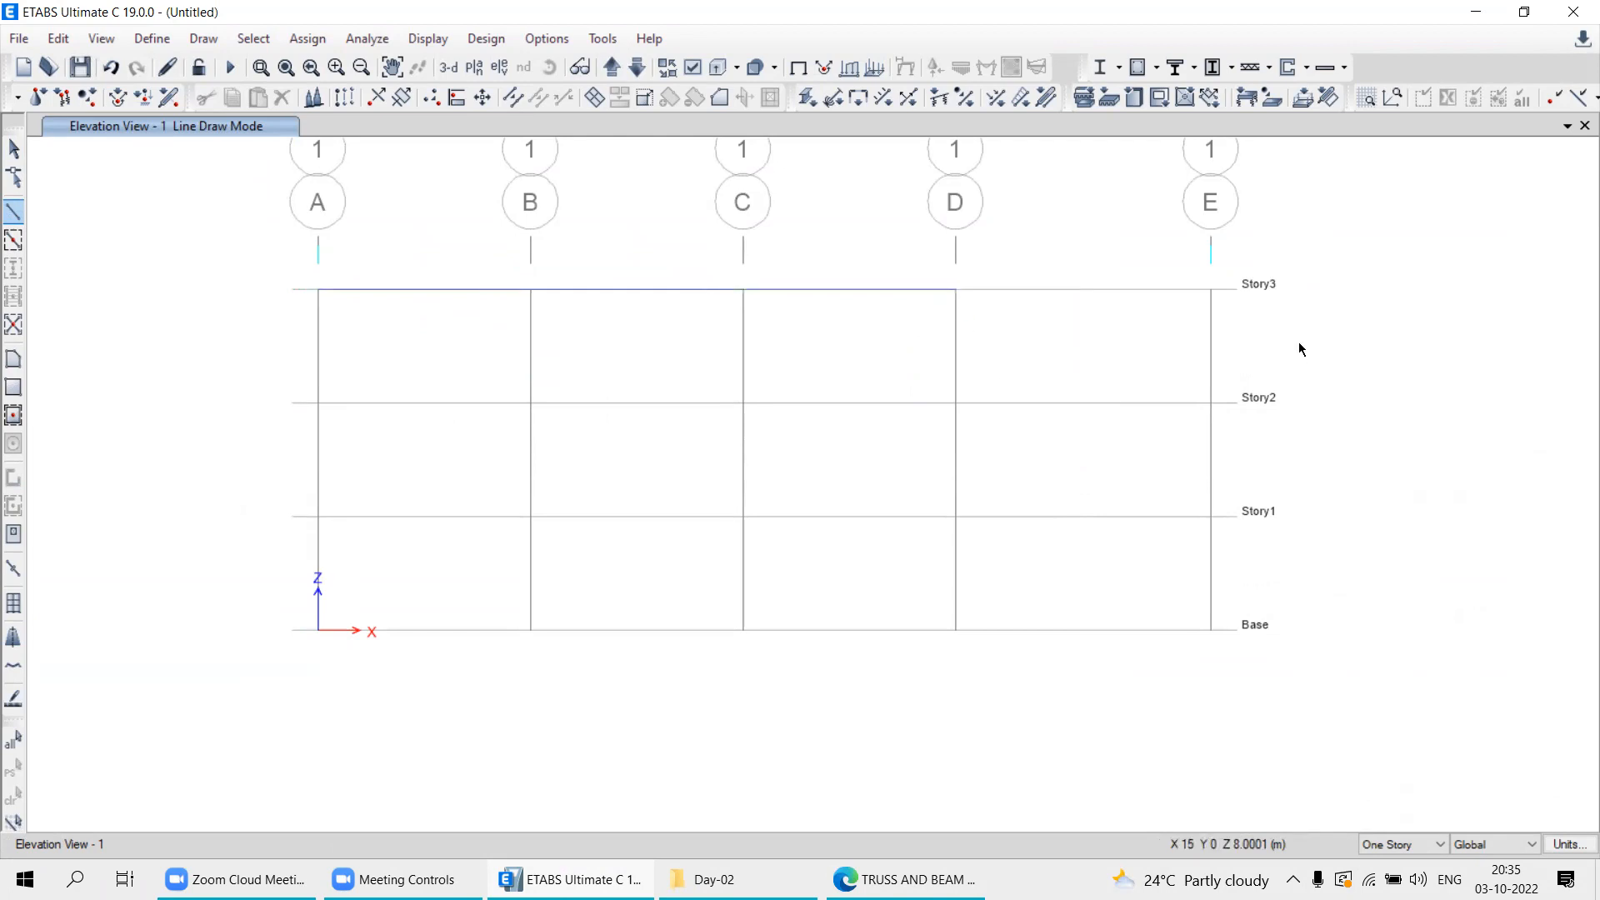
pyautogui.click(1211, 291)
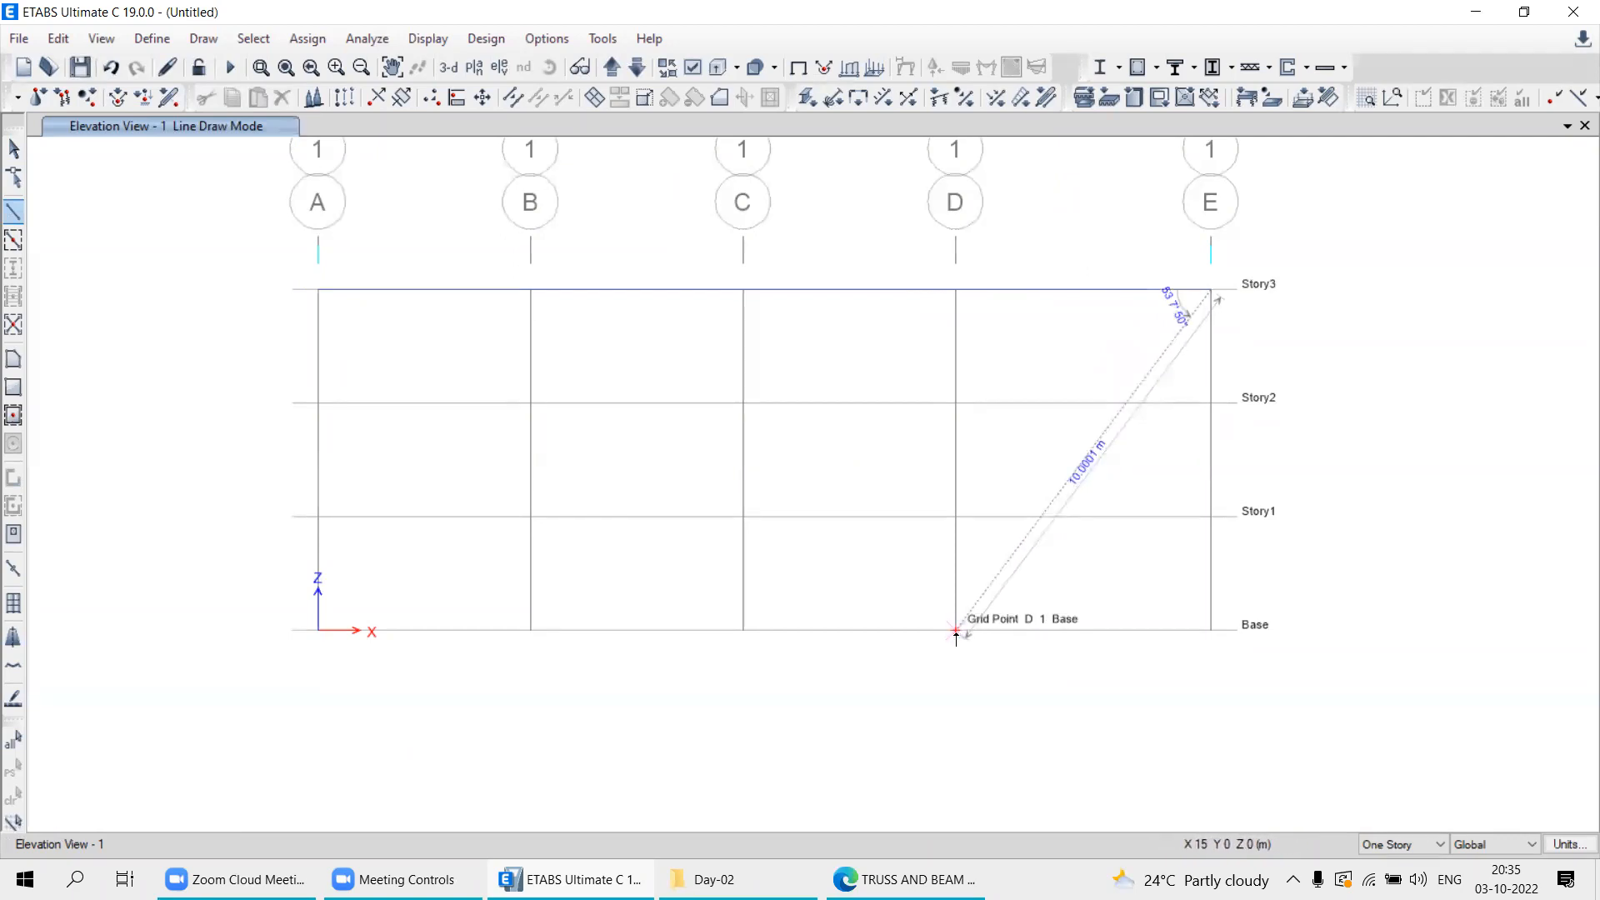
pyautogui.scroll(3, 955, 639)
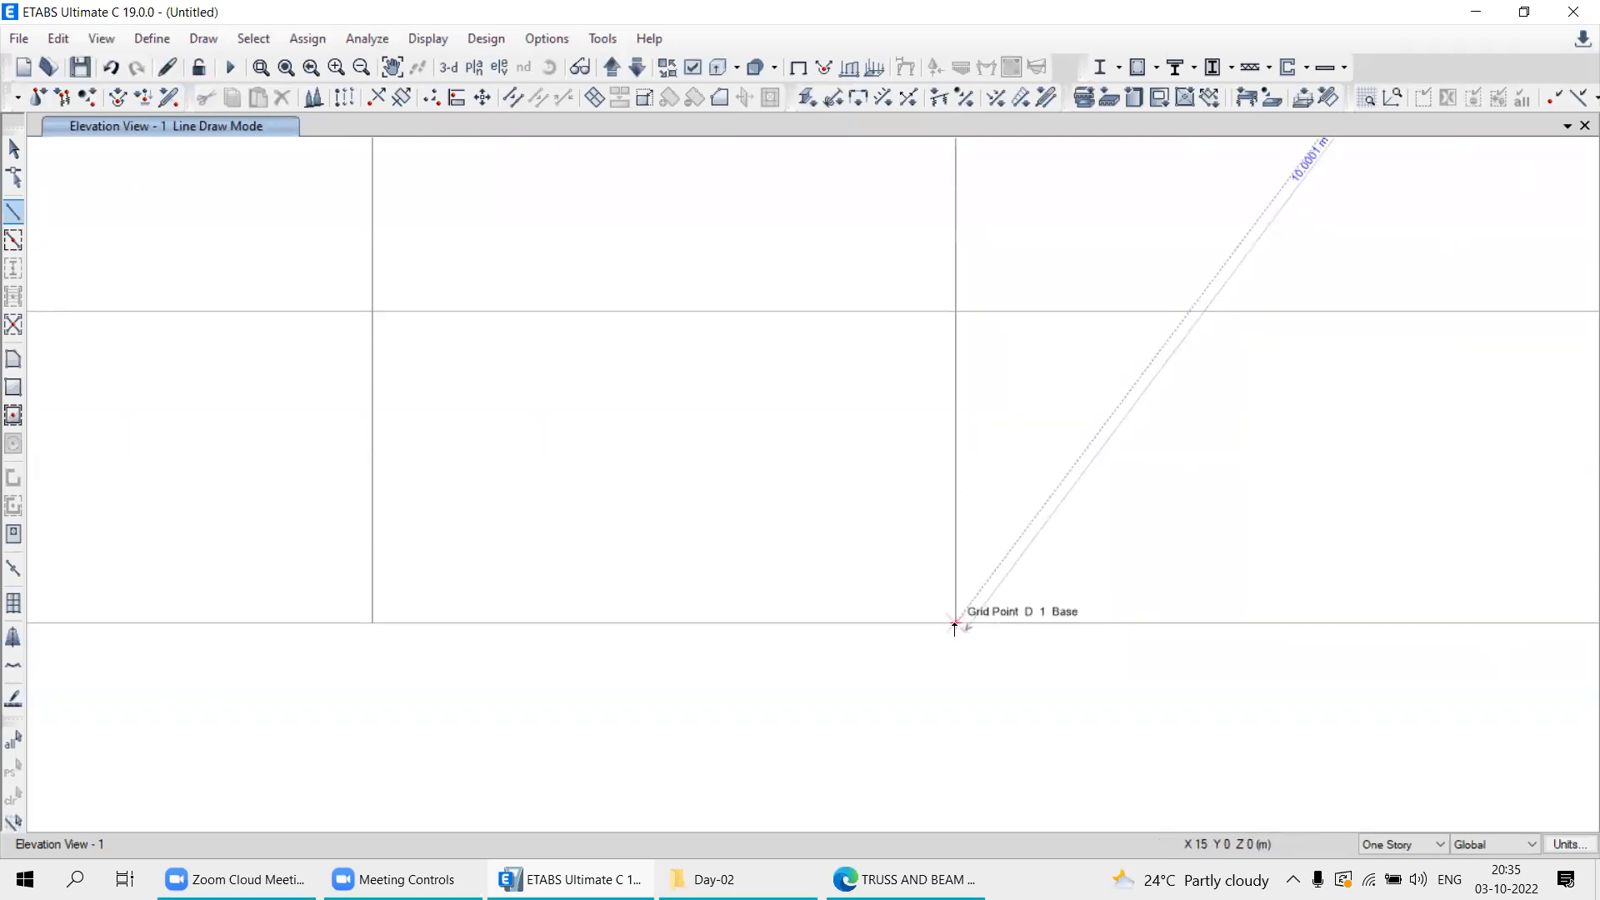
pyautogui.press('Escape')
# Display the Story1 plan view and return to the elevation along grid 1.
pyautogui.scroll(-5, 934, 334)
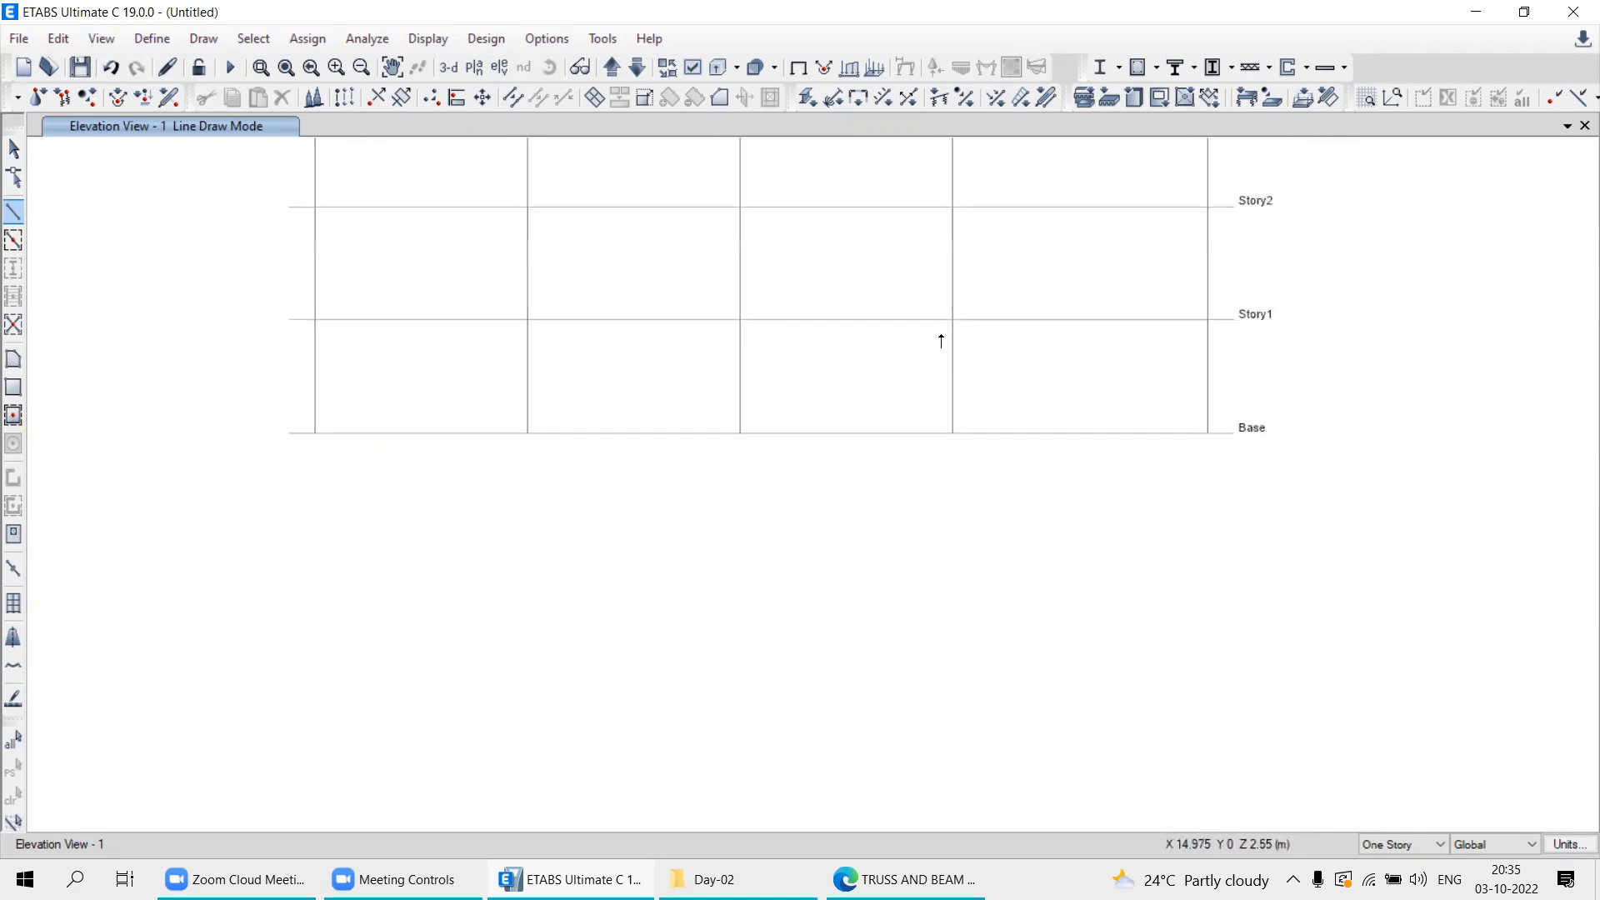
pyautogui.scroll(6, 800, 375)
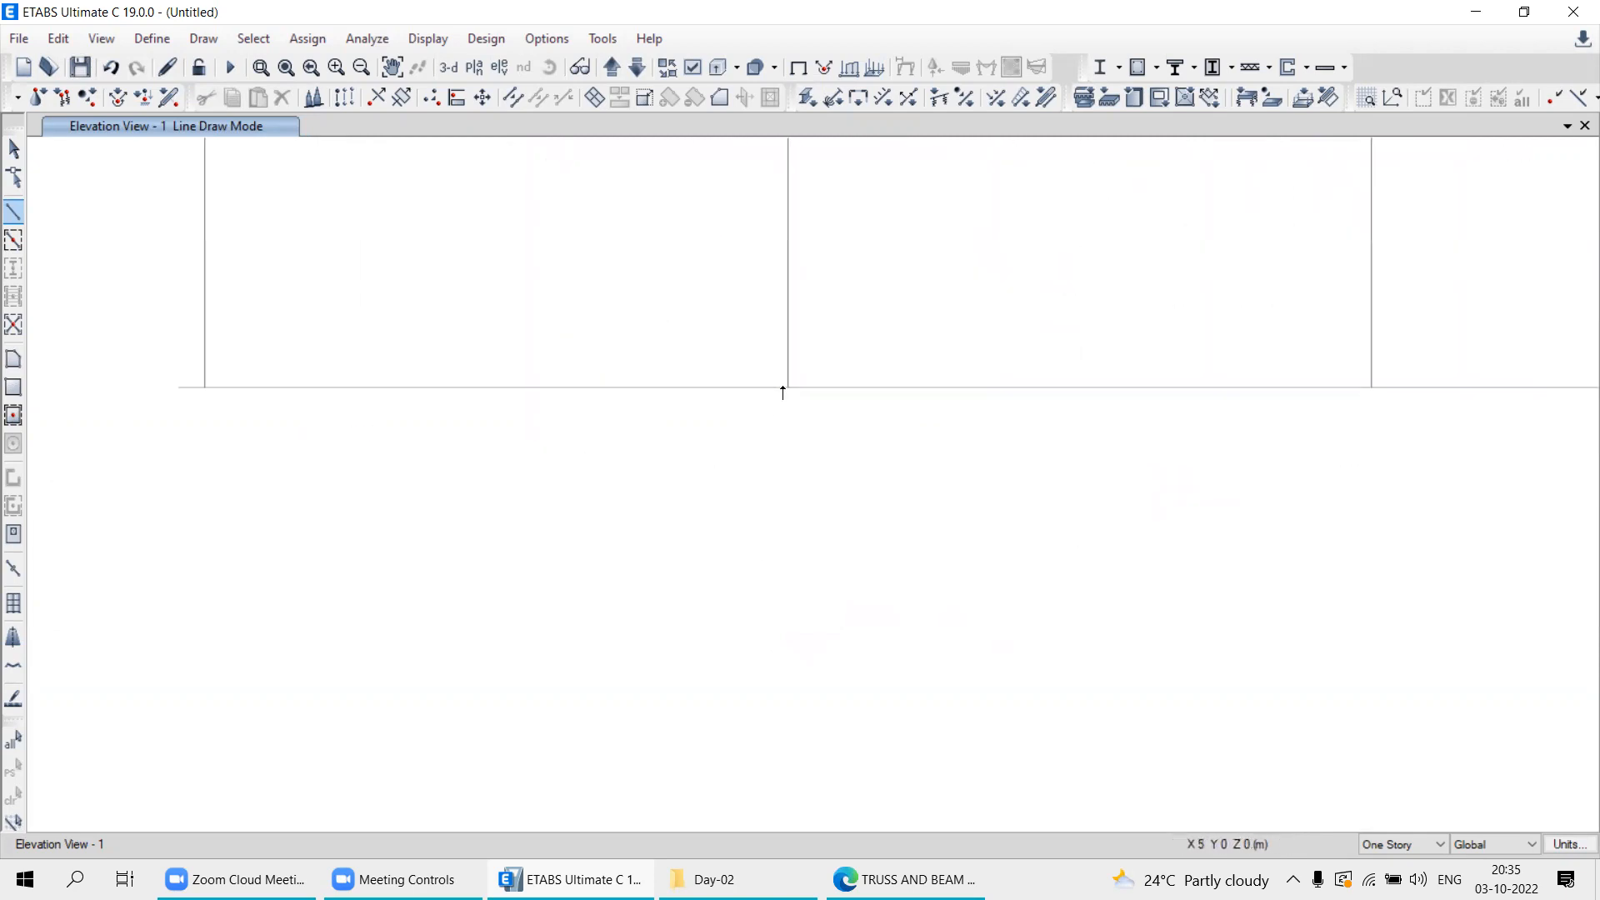
pyautogui.moveTo(1174, 438); pyautogui.dragTo(1028, 663, button='middle')
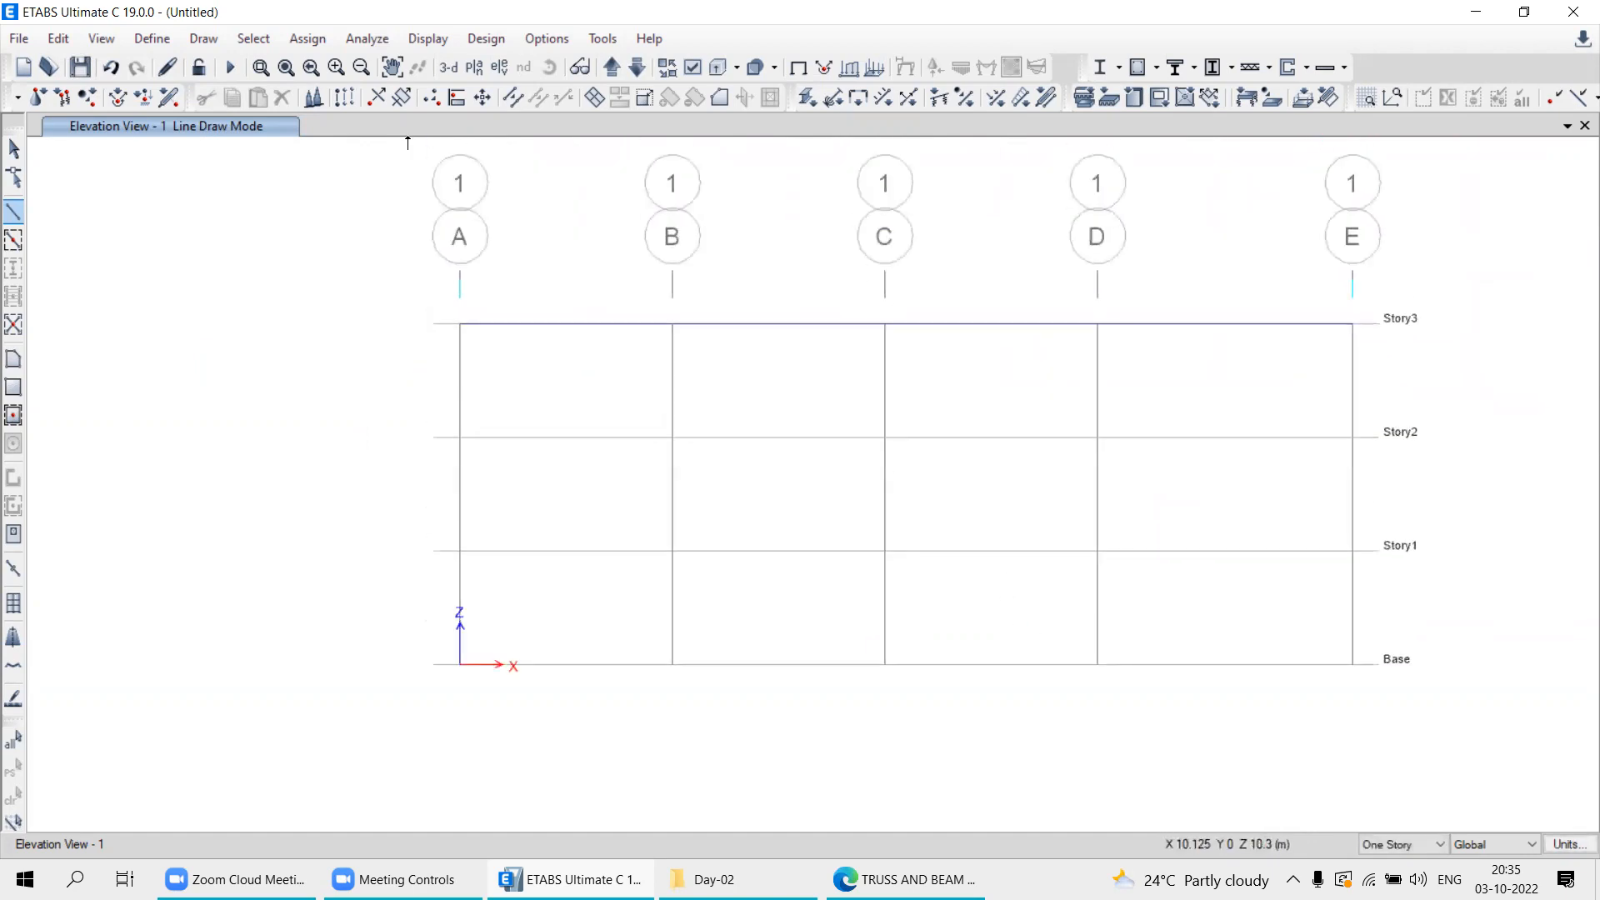
pyautogui.click(474, 66)
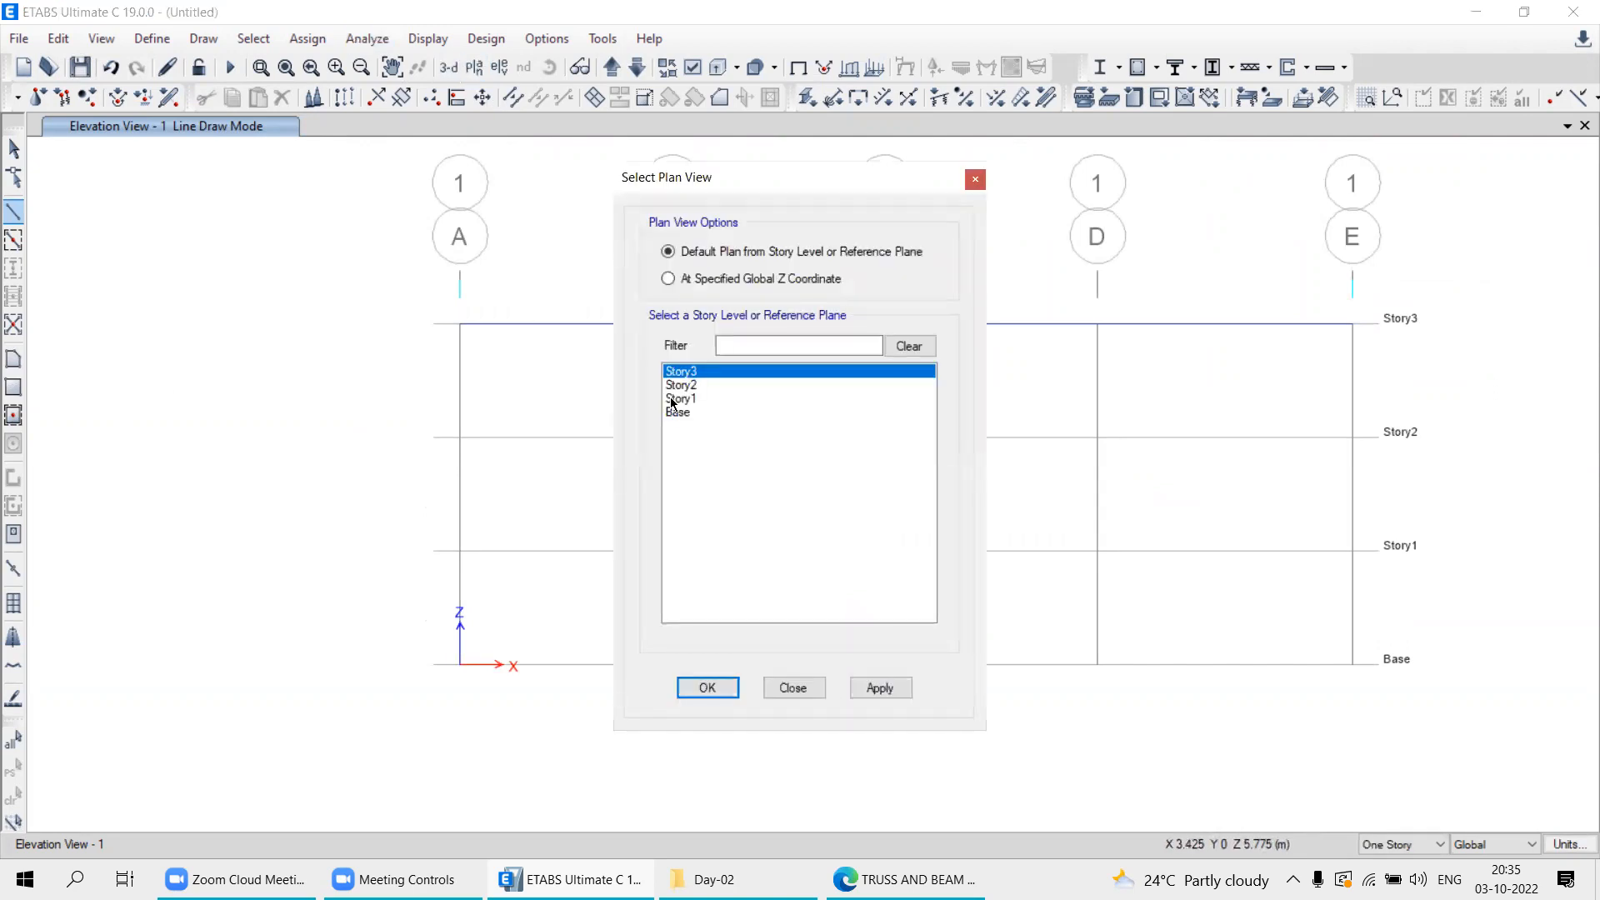
pyautogui.click(672, 400)
pyautogui.click(877, 687)
pyautogui.click(793, 687)
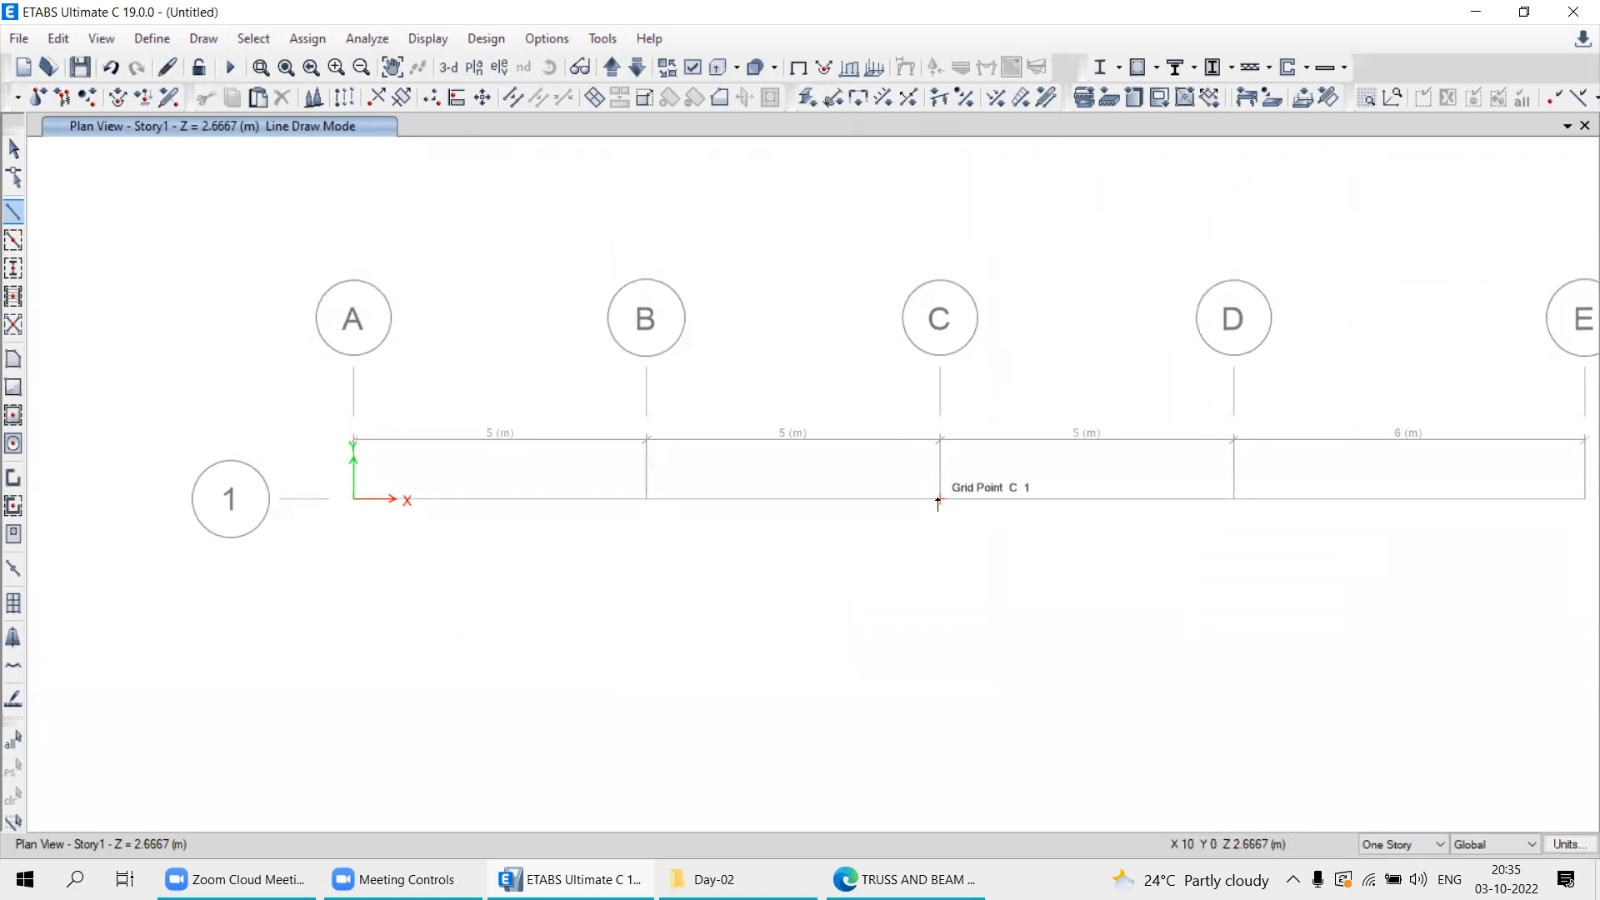
pyautogui.click(498, 66)
pyautogui.click(623, 392)
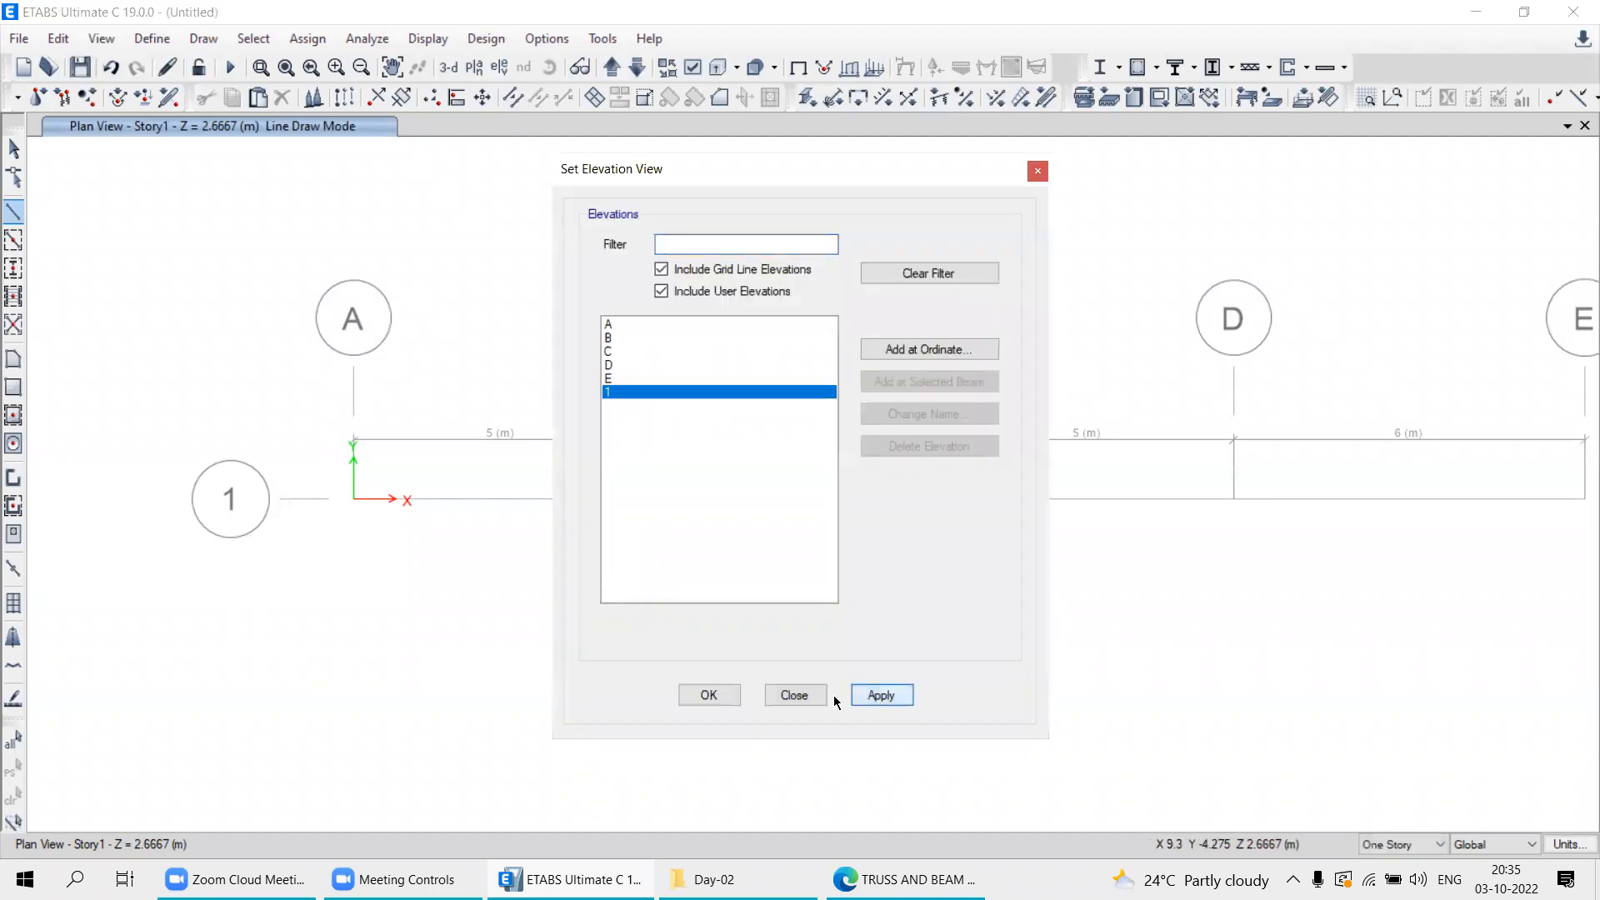
pyautogui.click(881, 695)
pyautogui.click(794, 695)
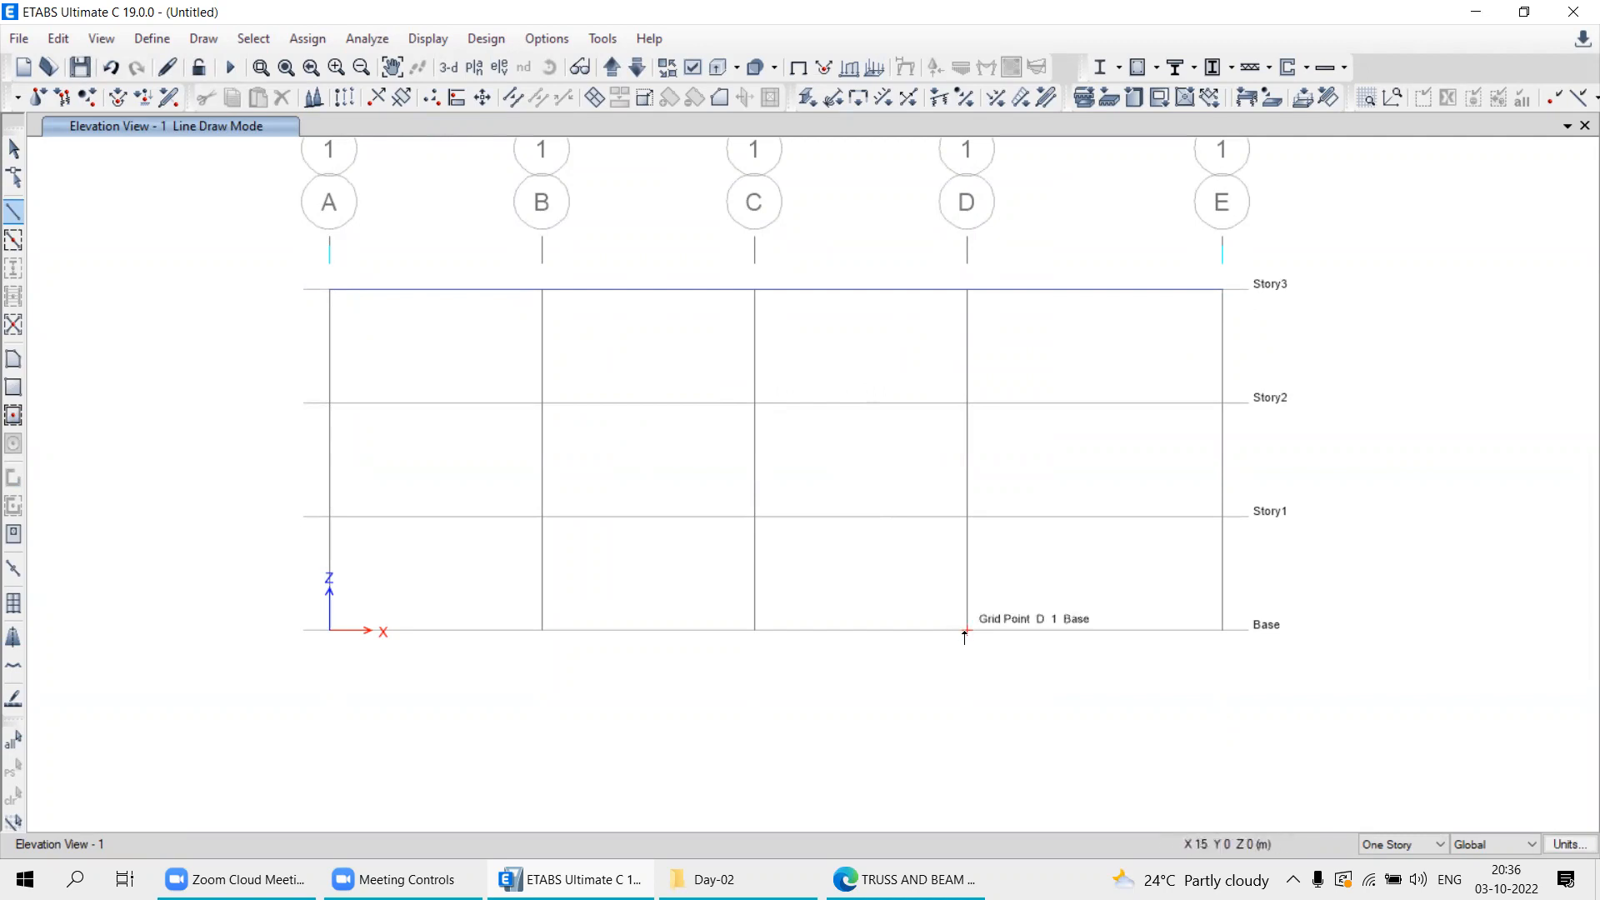
# Draw the diagonal frame member from grid E at Story3 to grid D at Base.
pyautogui.moveTo(1036, 674); pyautogui.dragTo(964, 597, button='middle')
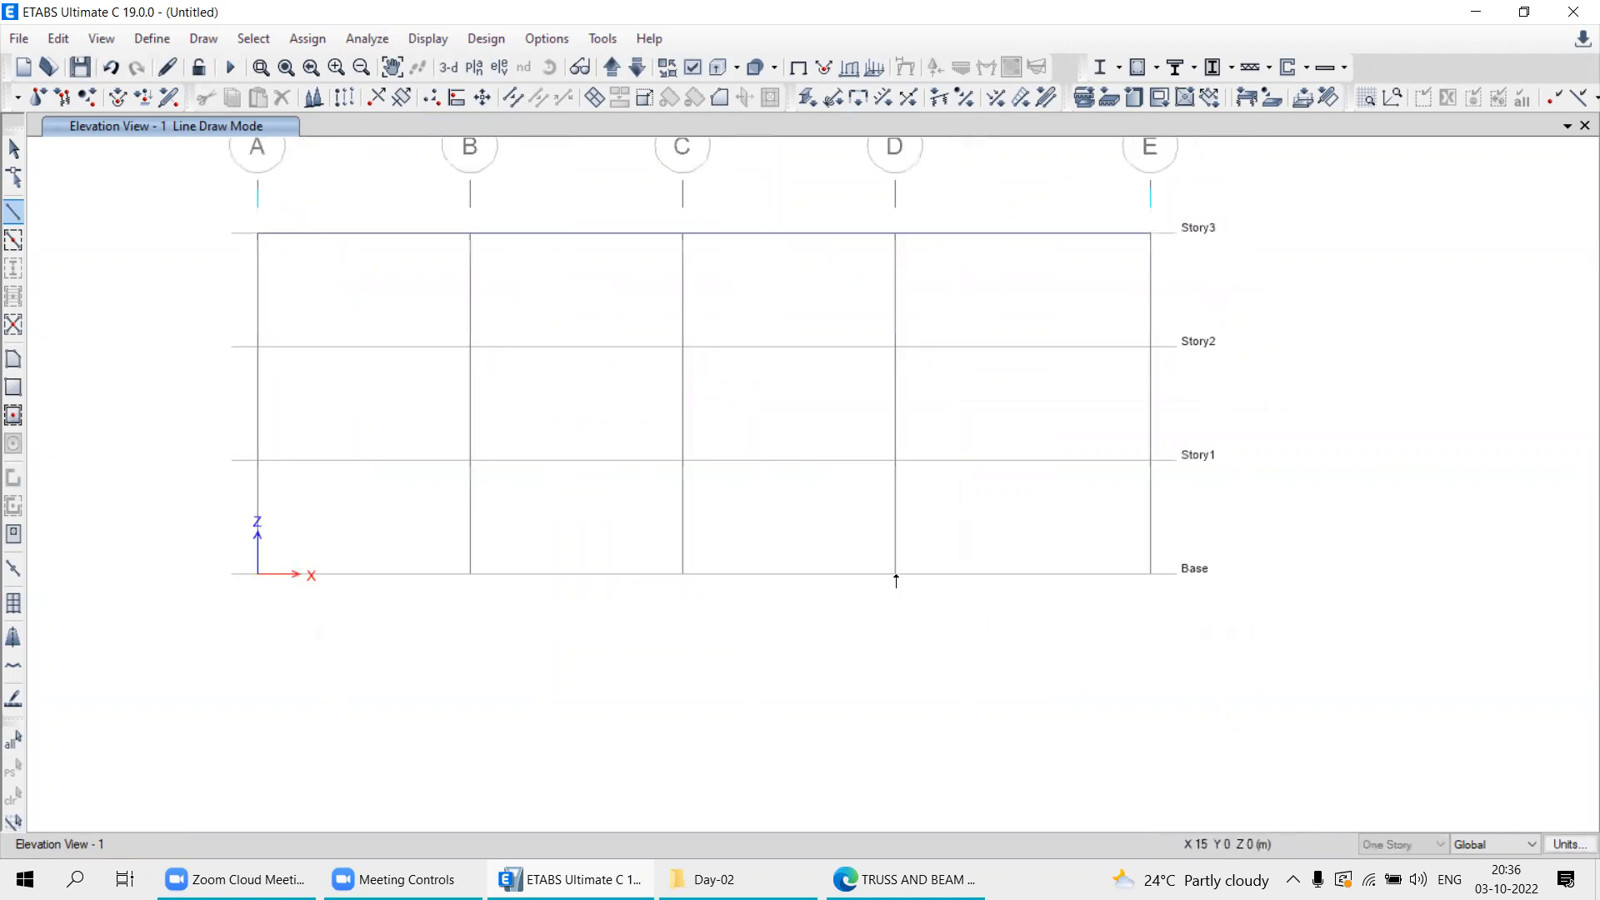
pyautogui.scroll(3, 897, 579)
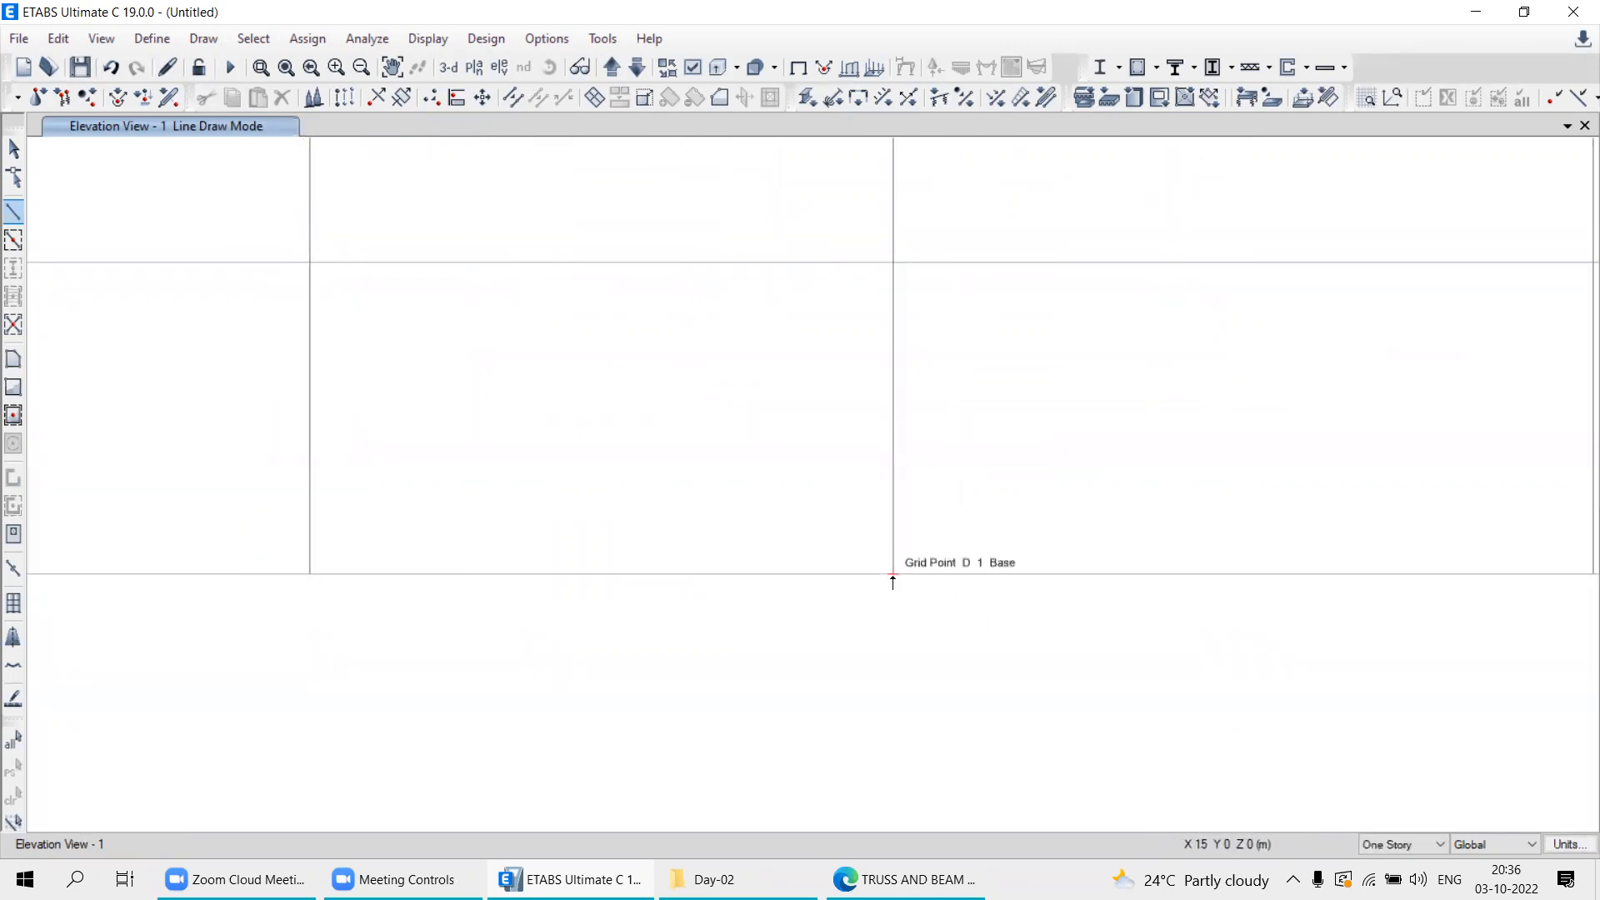
pyautogui.scroll(-4, 1050, 475)
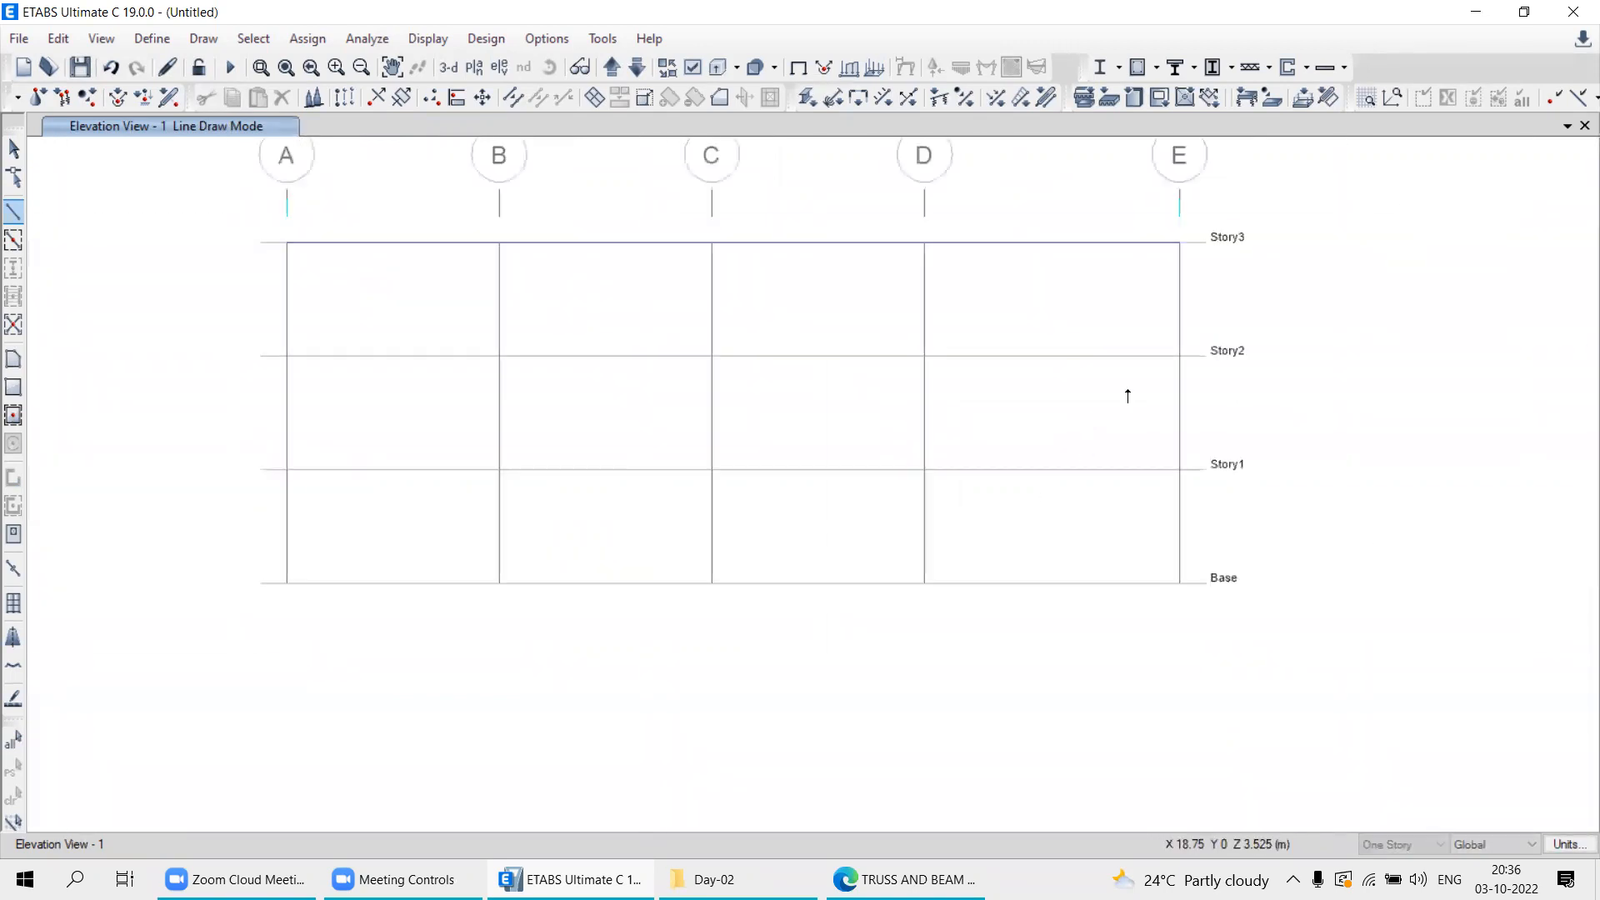
pyautogui.click(1179, 244)
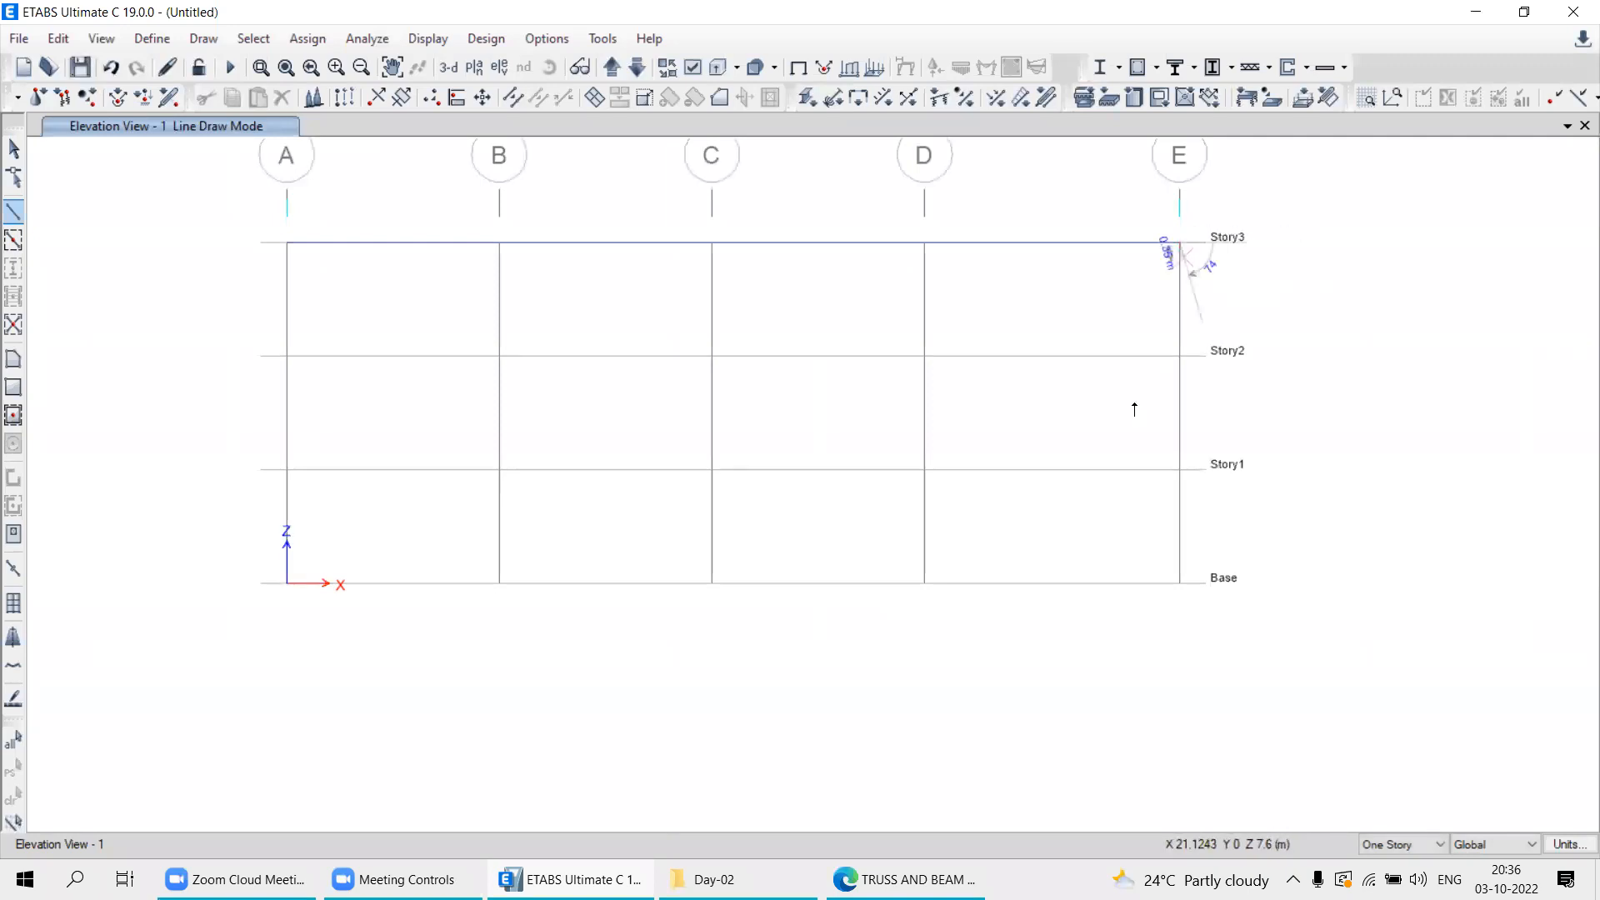
pyautogui.click(924, 583)
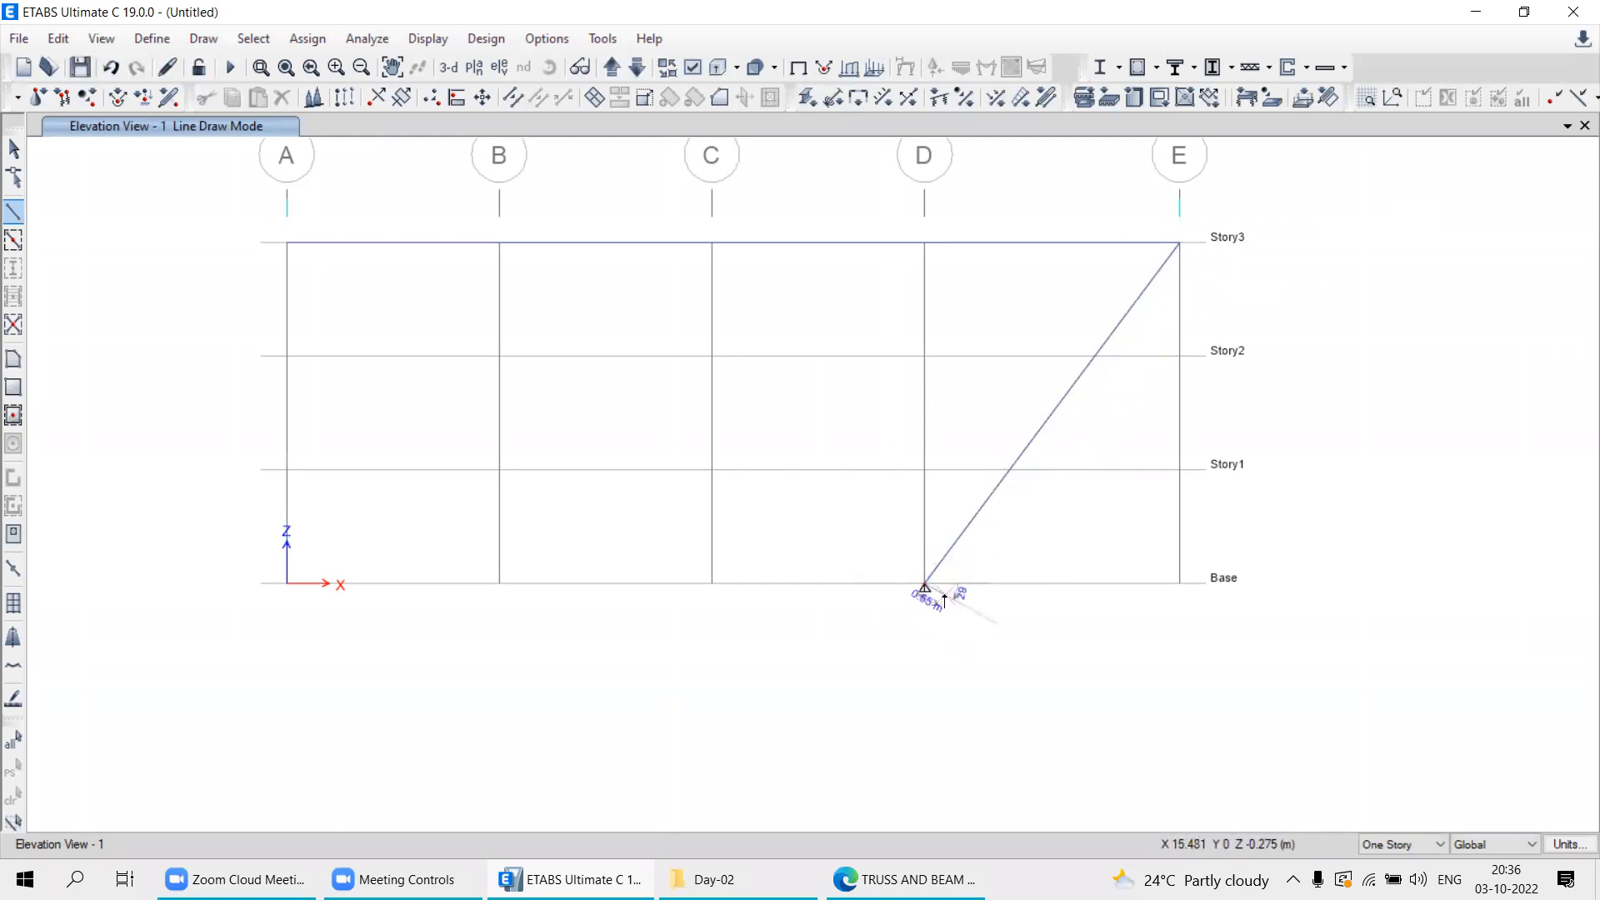
# Draw the sloping bottom chord as a frame member from grid D at Base to grid A at Story3.
pyautogui.scroll(3, 945, 591)
pyautogui.scroll(-3, 852, 578)
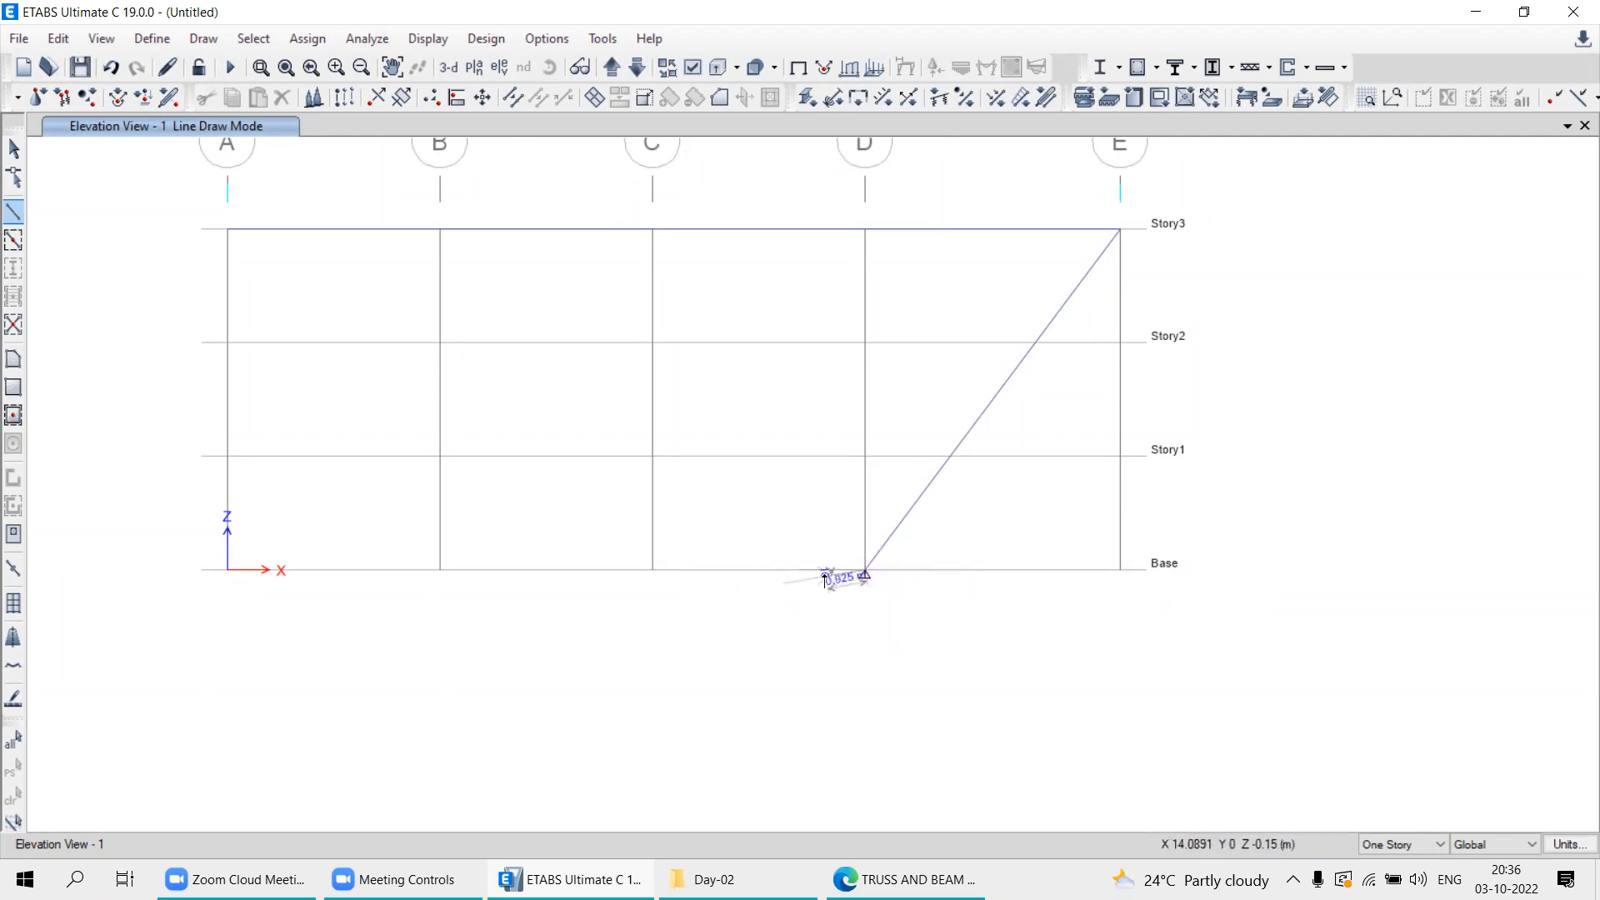
pyautogui.click(226, 232)
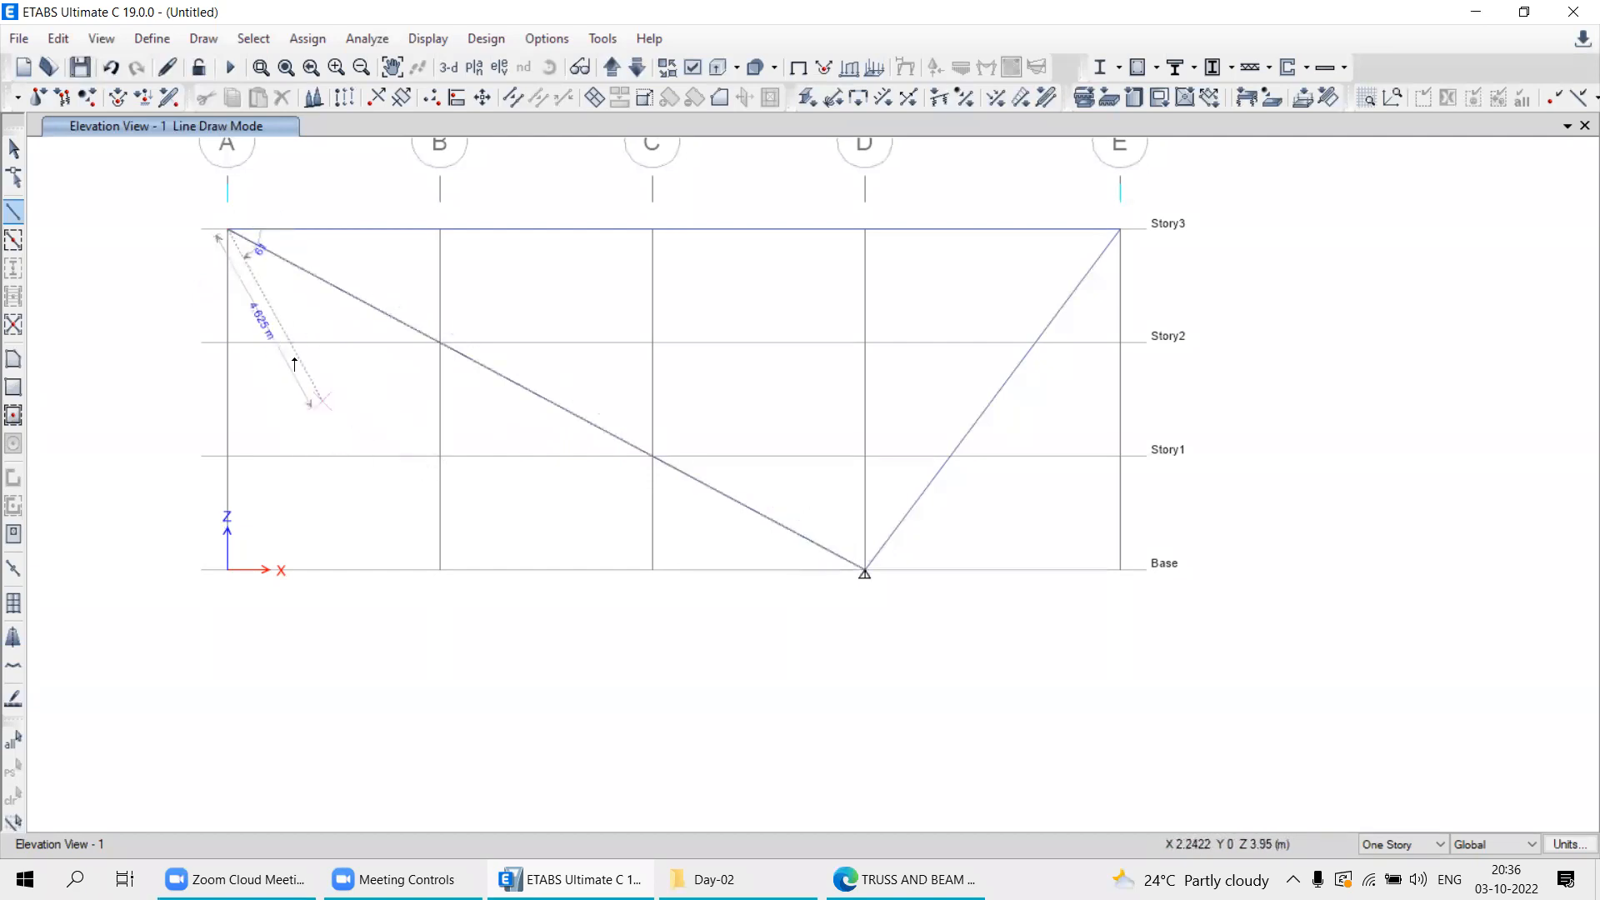
pyautogui.rightClick(144, 257)
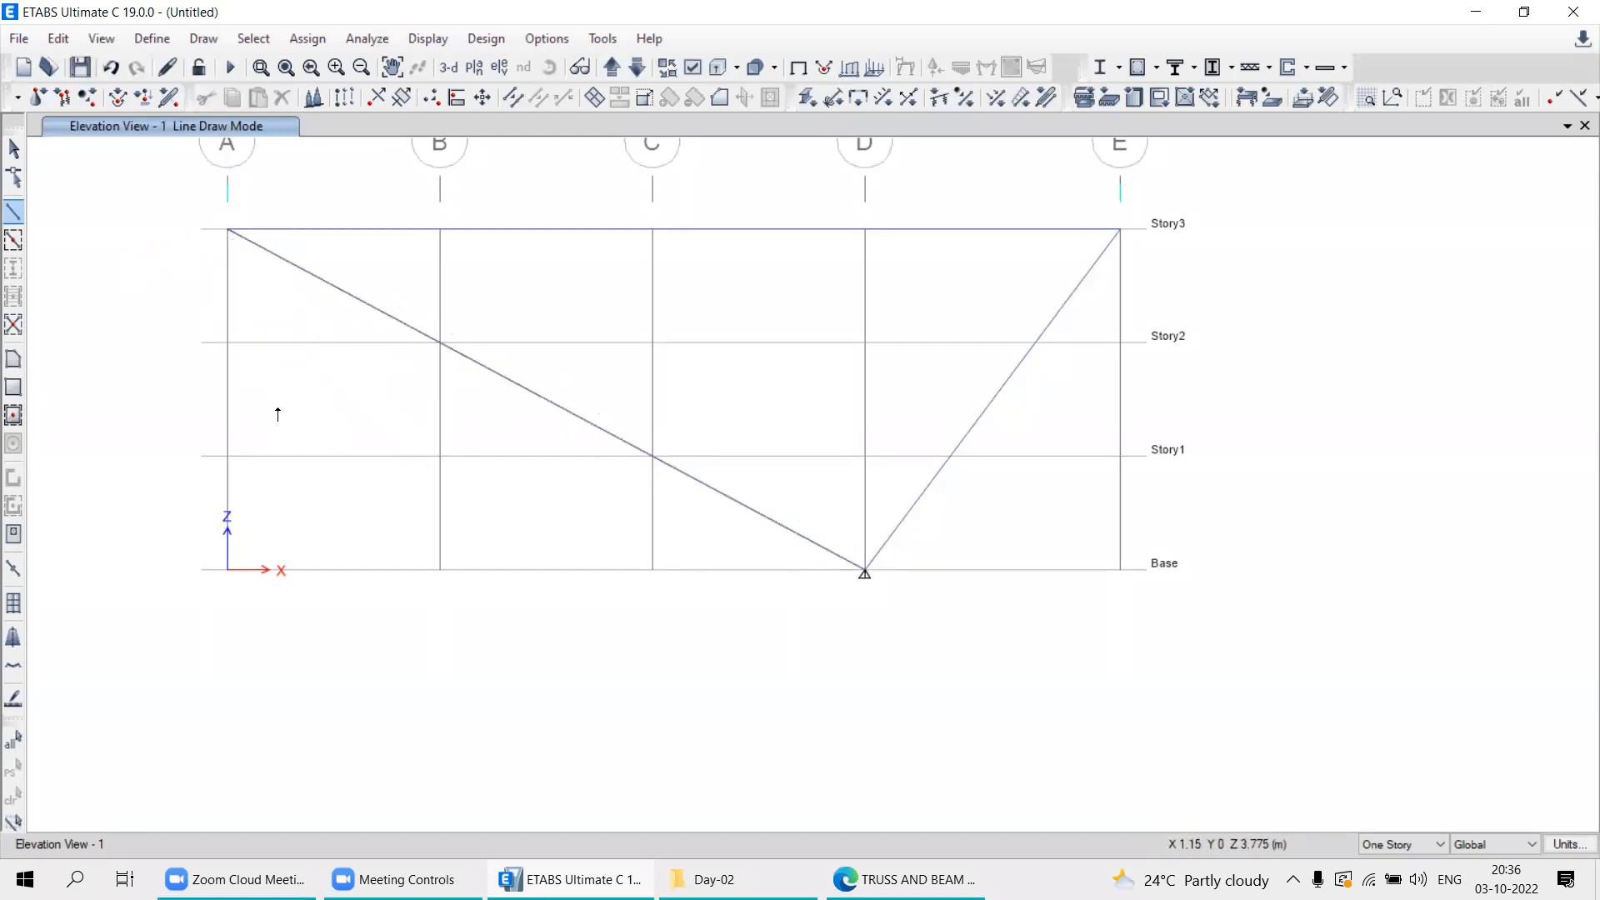
# Check the truss figure in the PDF, then draw the vertical members from Story3 to Story2 at grid B and to Story1 at grid C.
pyautogui.hotkey('alt', 'Tab')
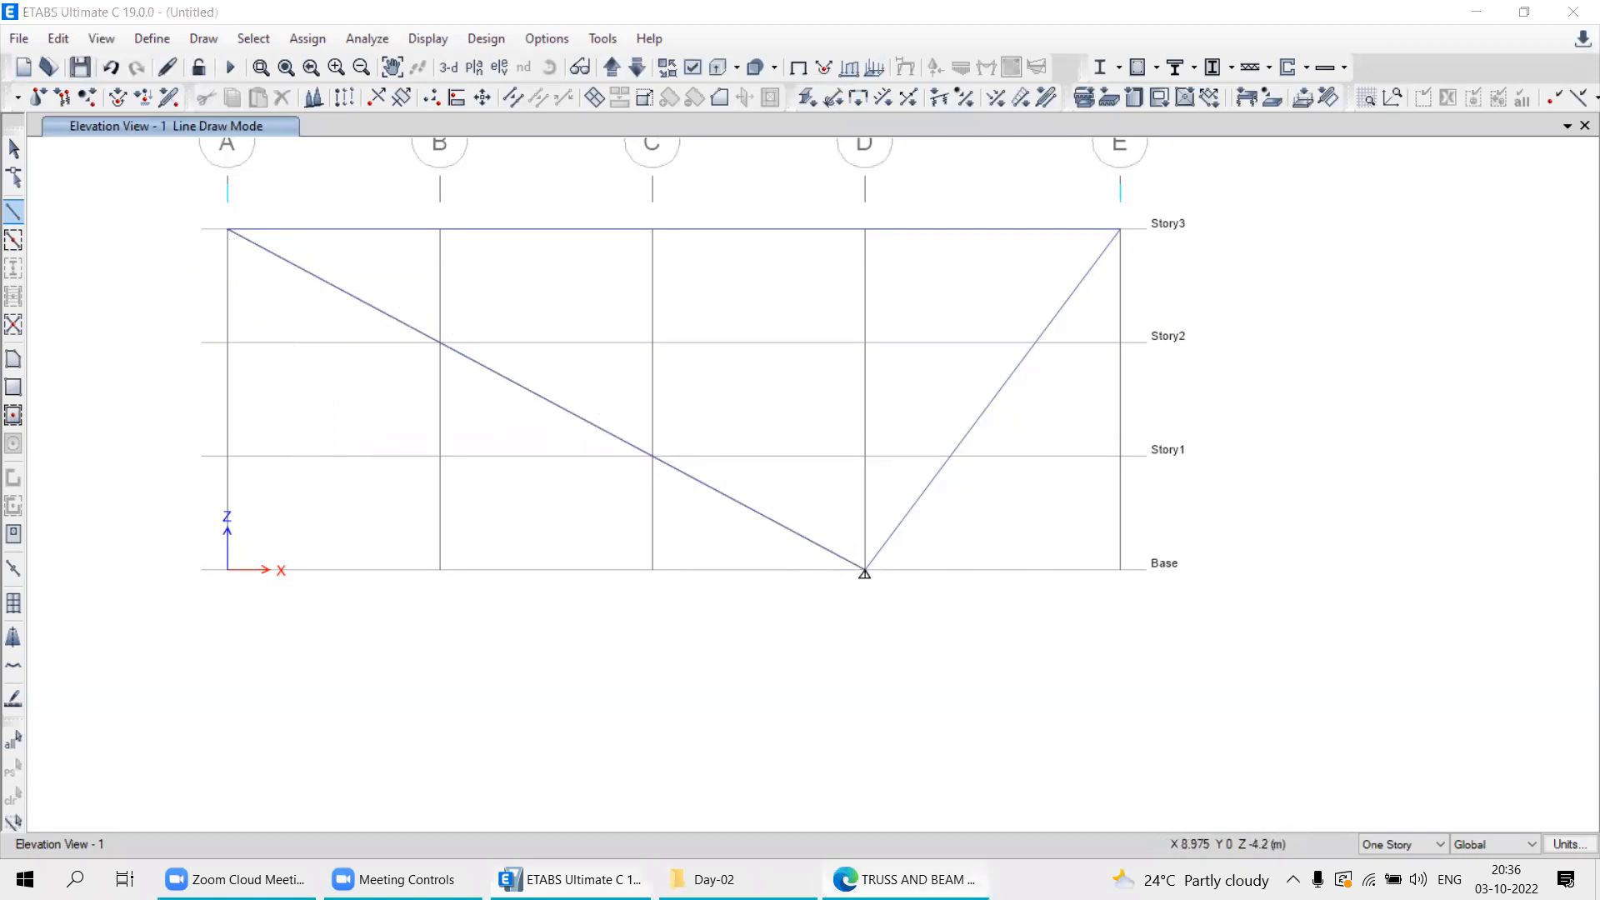
pyautogui.hotkey('alt', 'Tab')
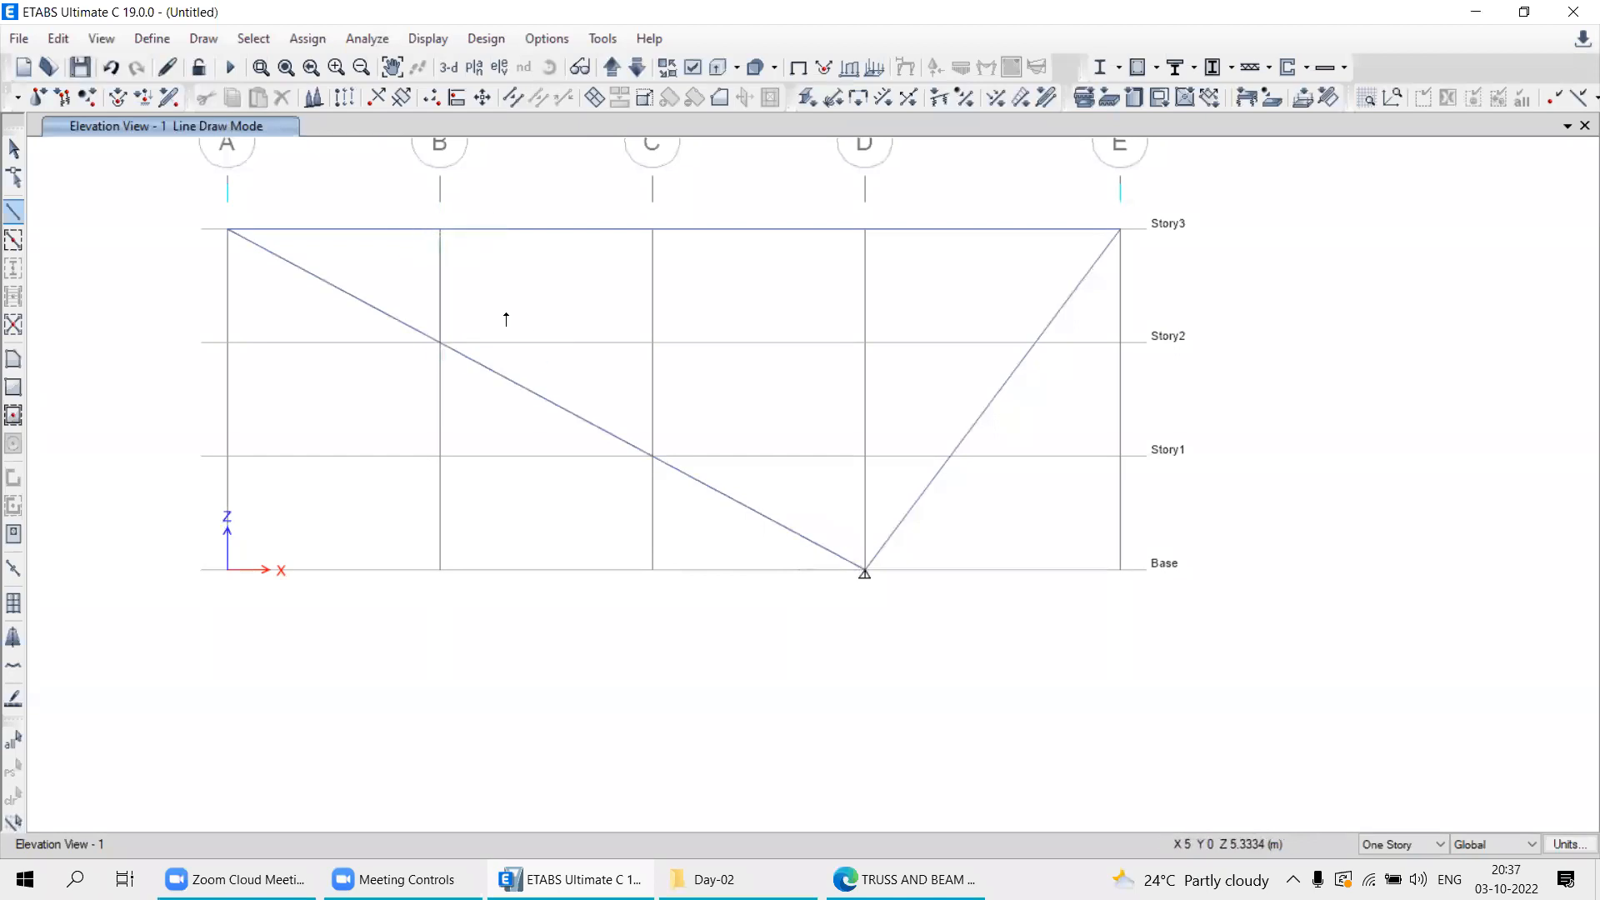
pyautogui.click(651, 229)
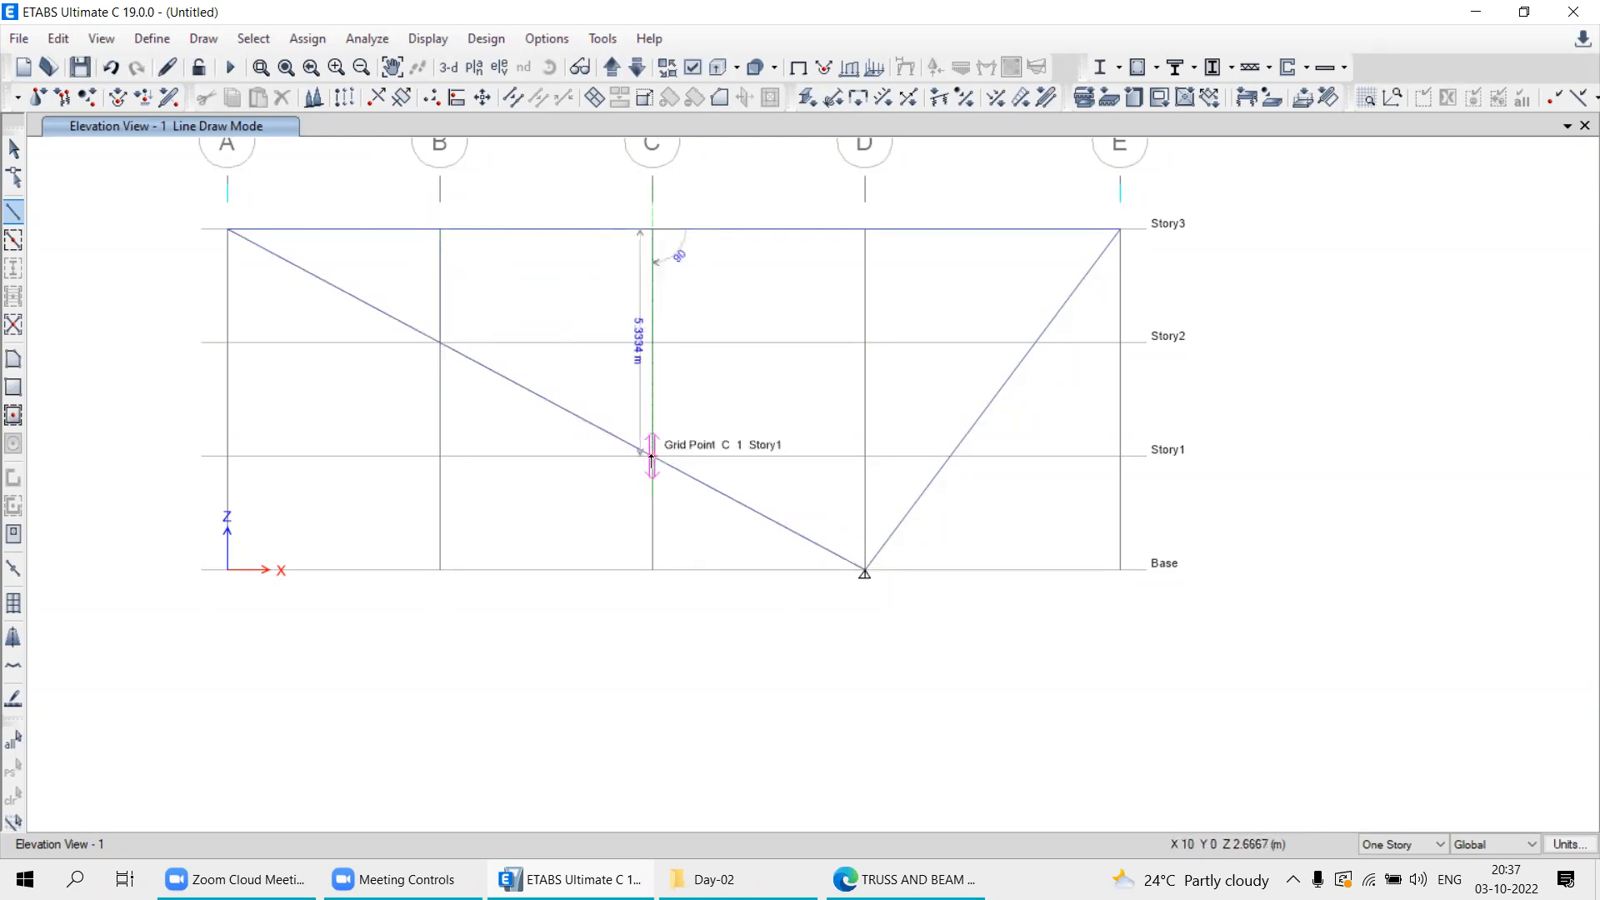
pyautogui.click(652, 457)
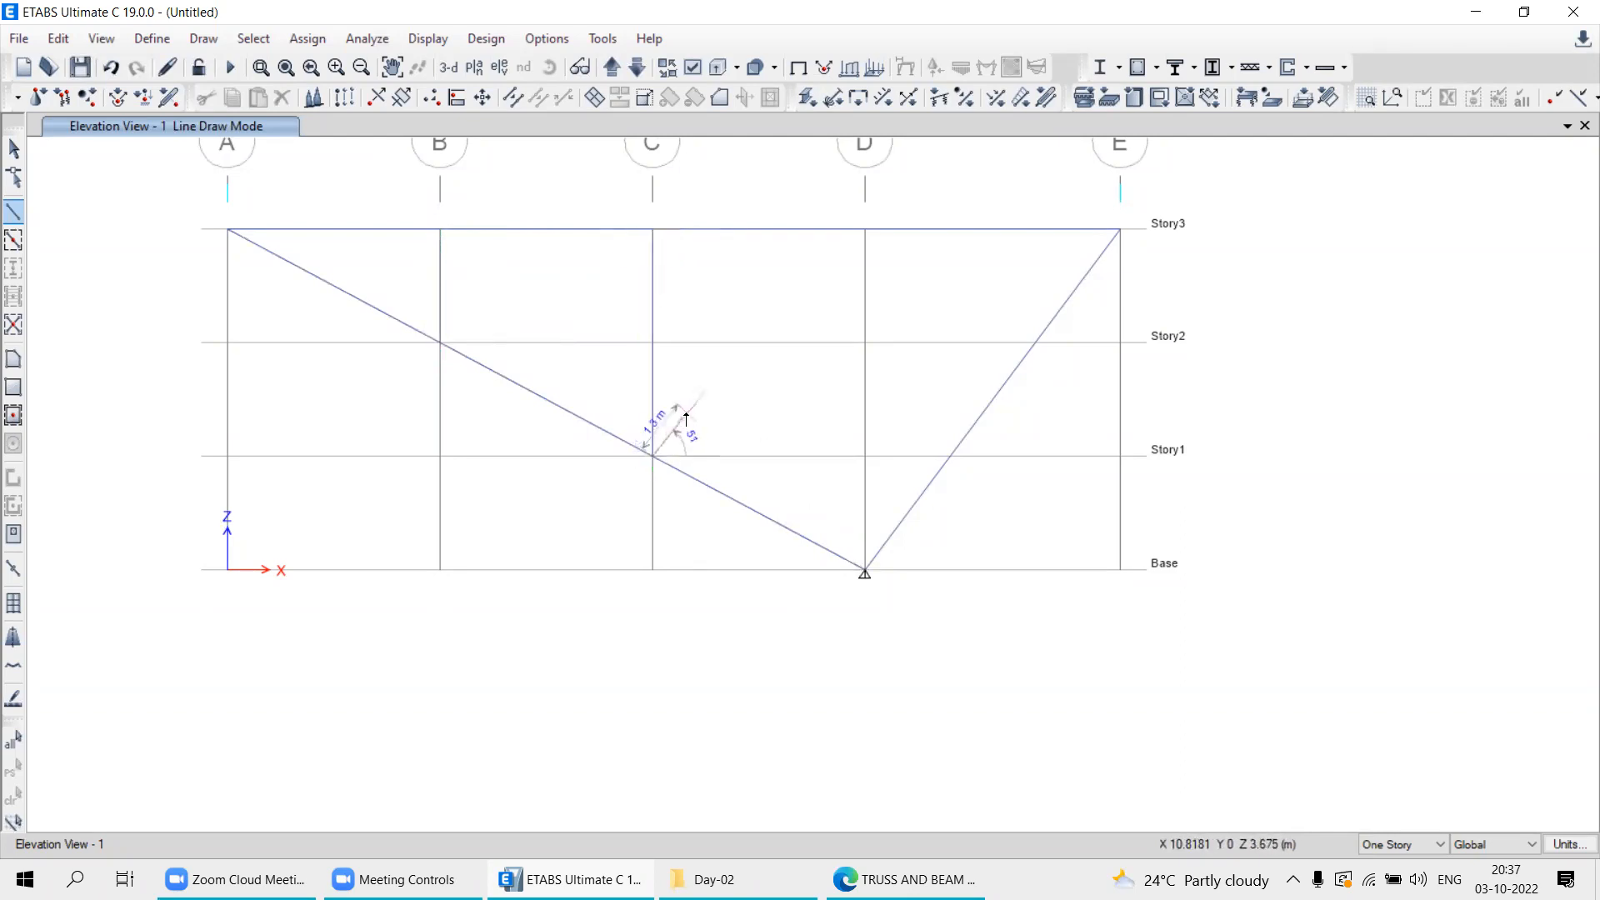
pyautogui.press('Escape')
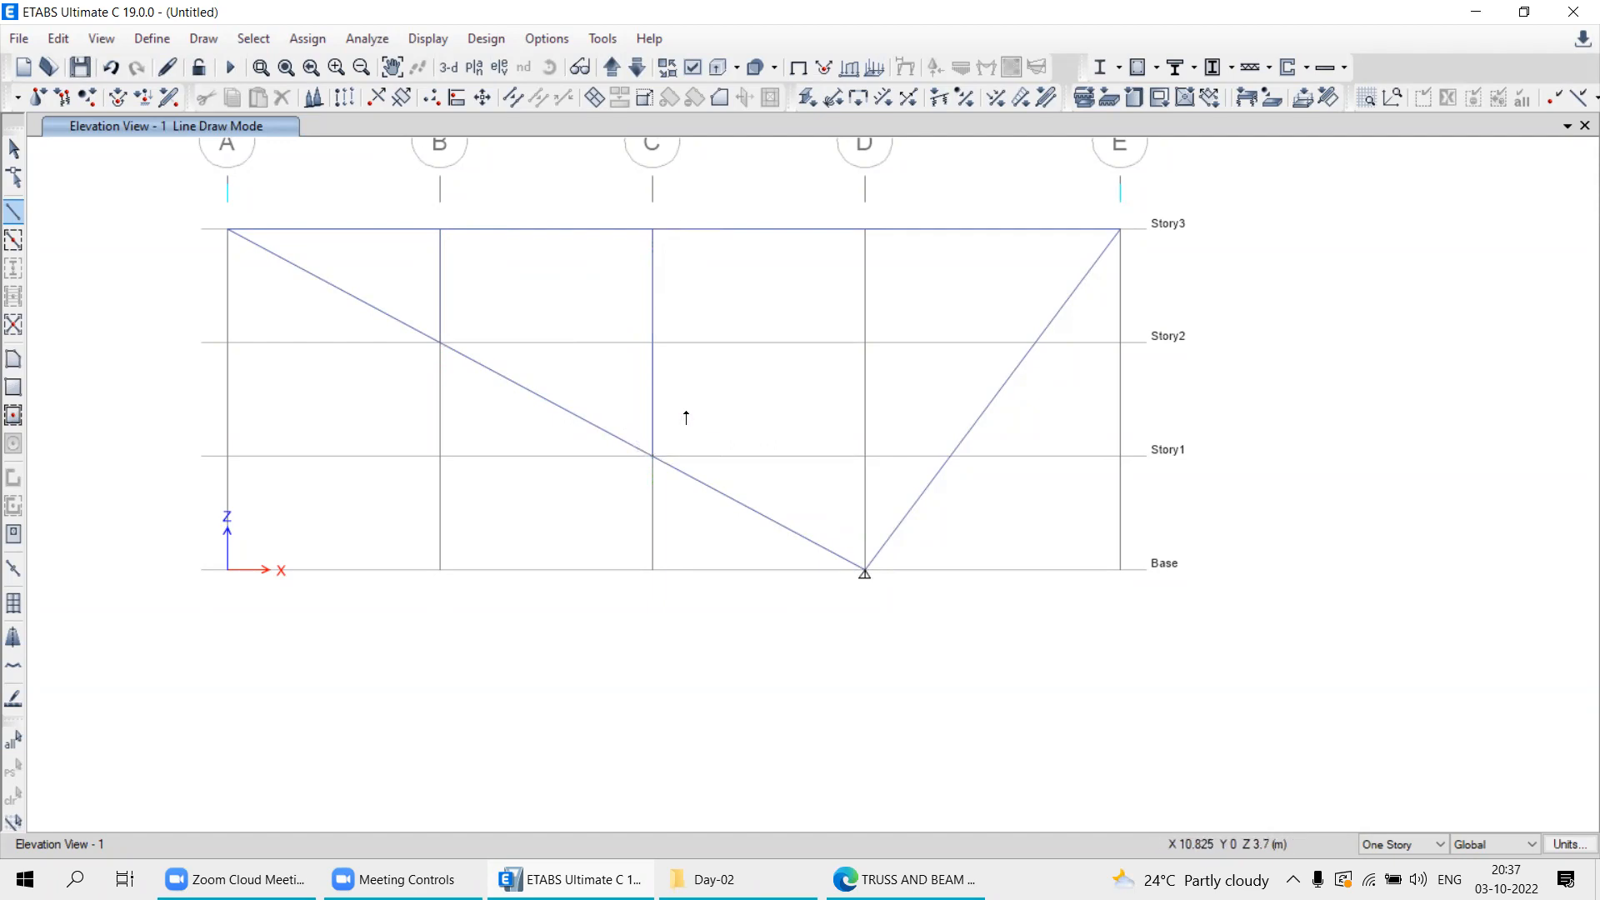
# Consult the PDF truss figure and draw the diagonals from B at Story2 to C at Story3 and from C at Story1 to D at Story3.
pyautogui.hotkey('alt', 'Tab')
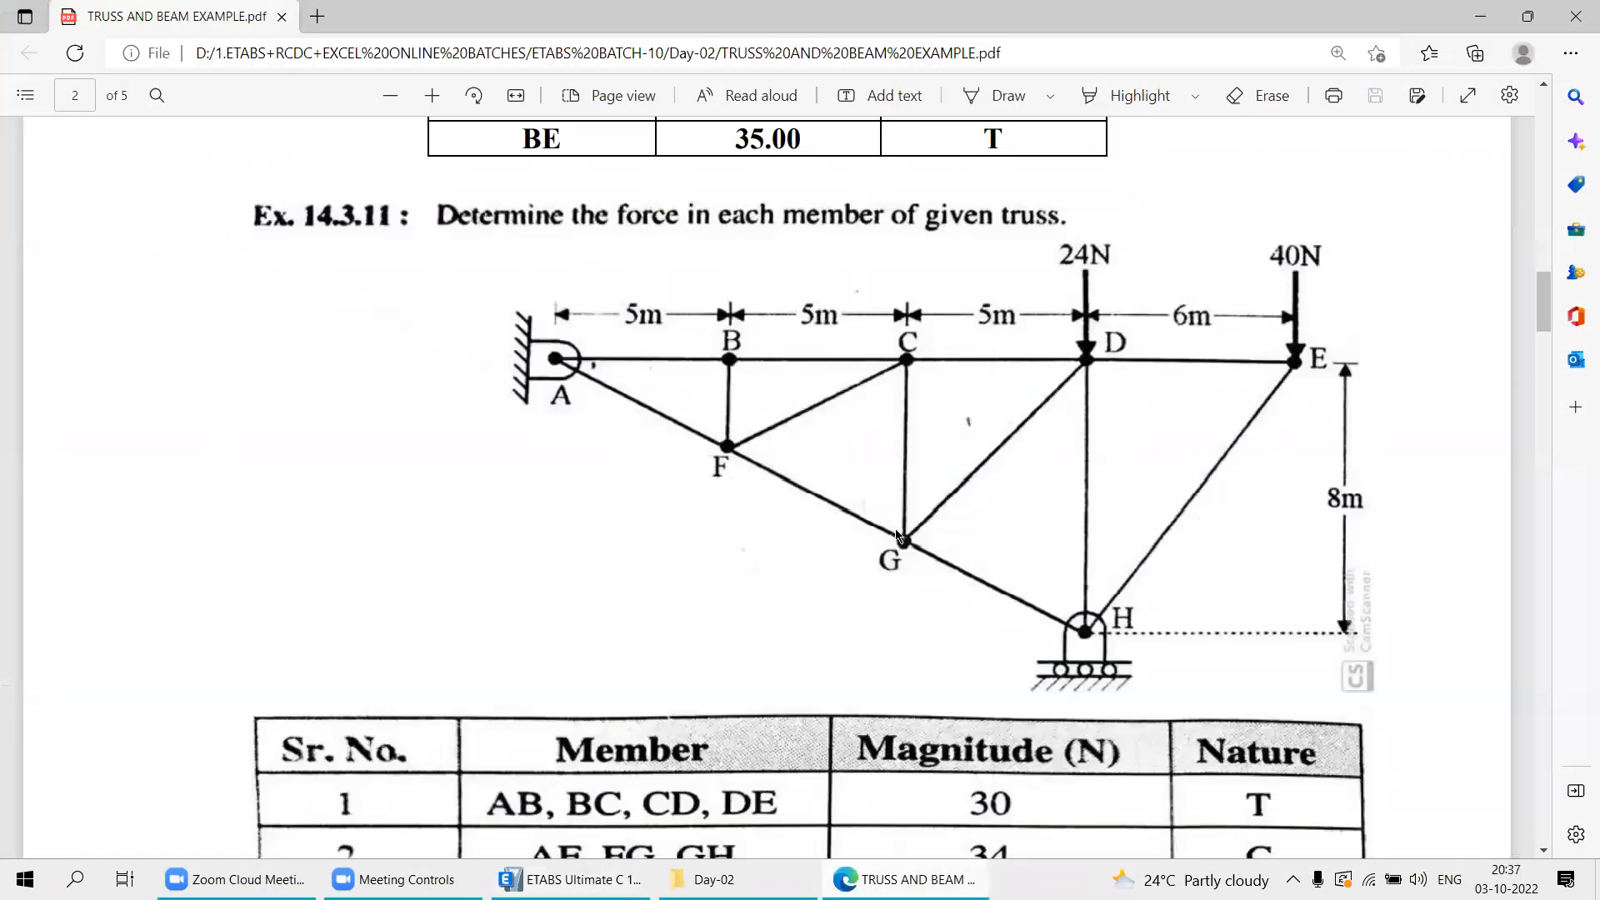
pyautogui.hotkey('alt', 'Tab')
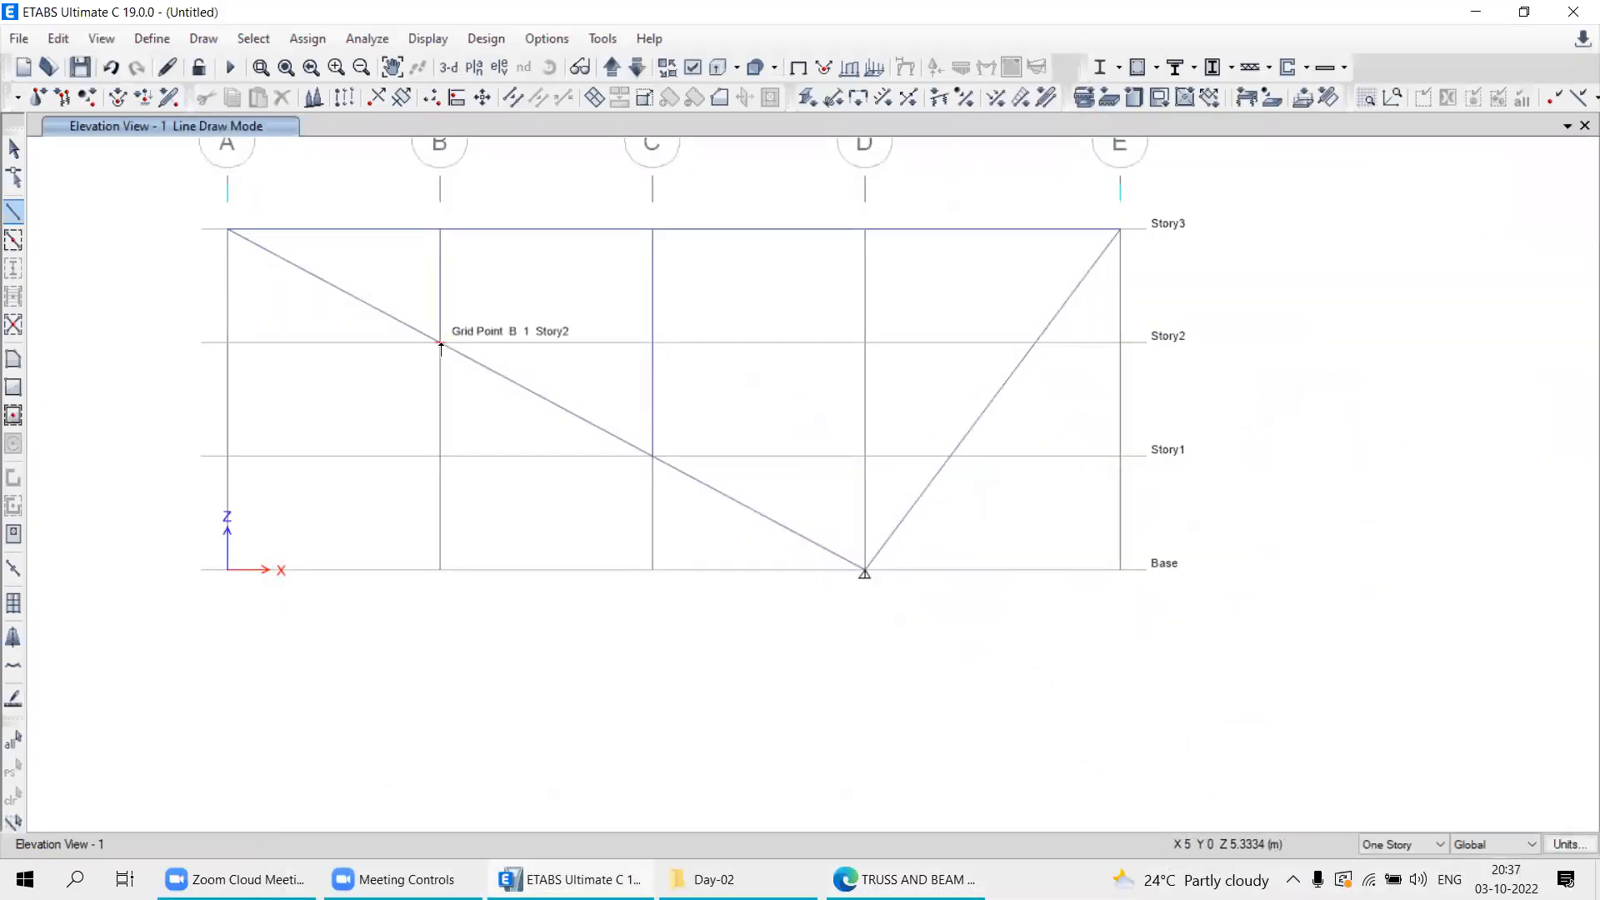
pyautogui.click(440, 343)
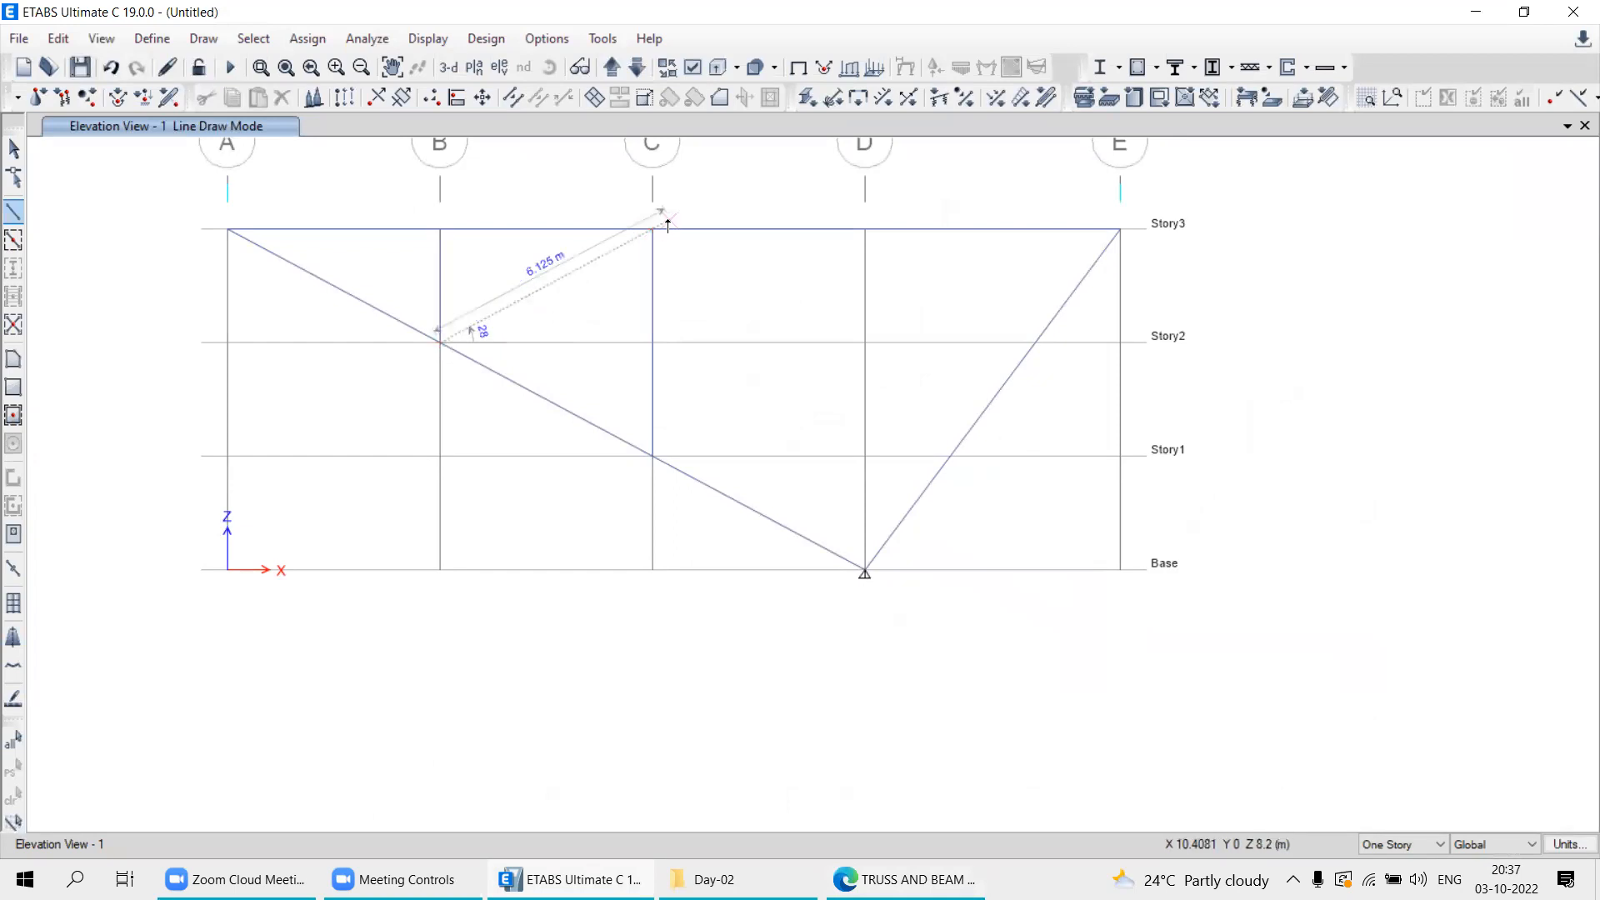
pyautogui.click(651, 231)
pyautogui.press('Escape')
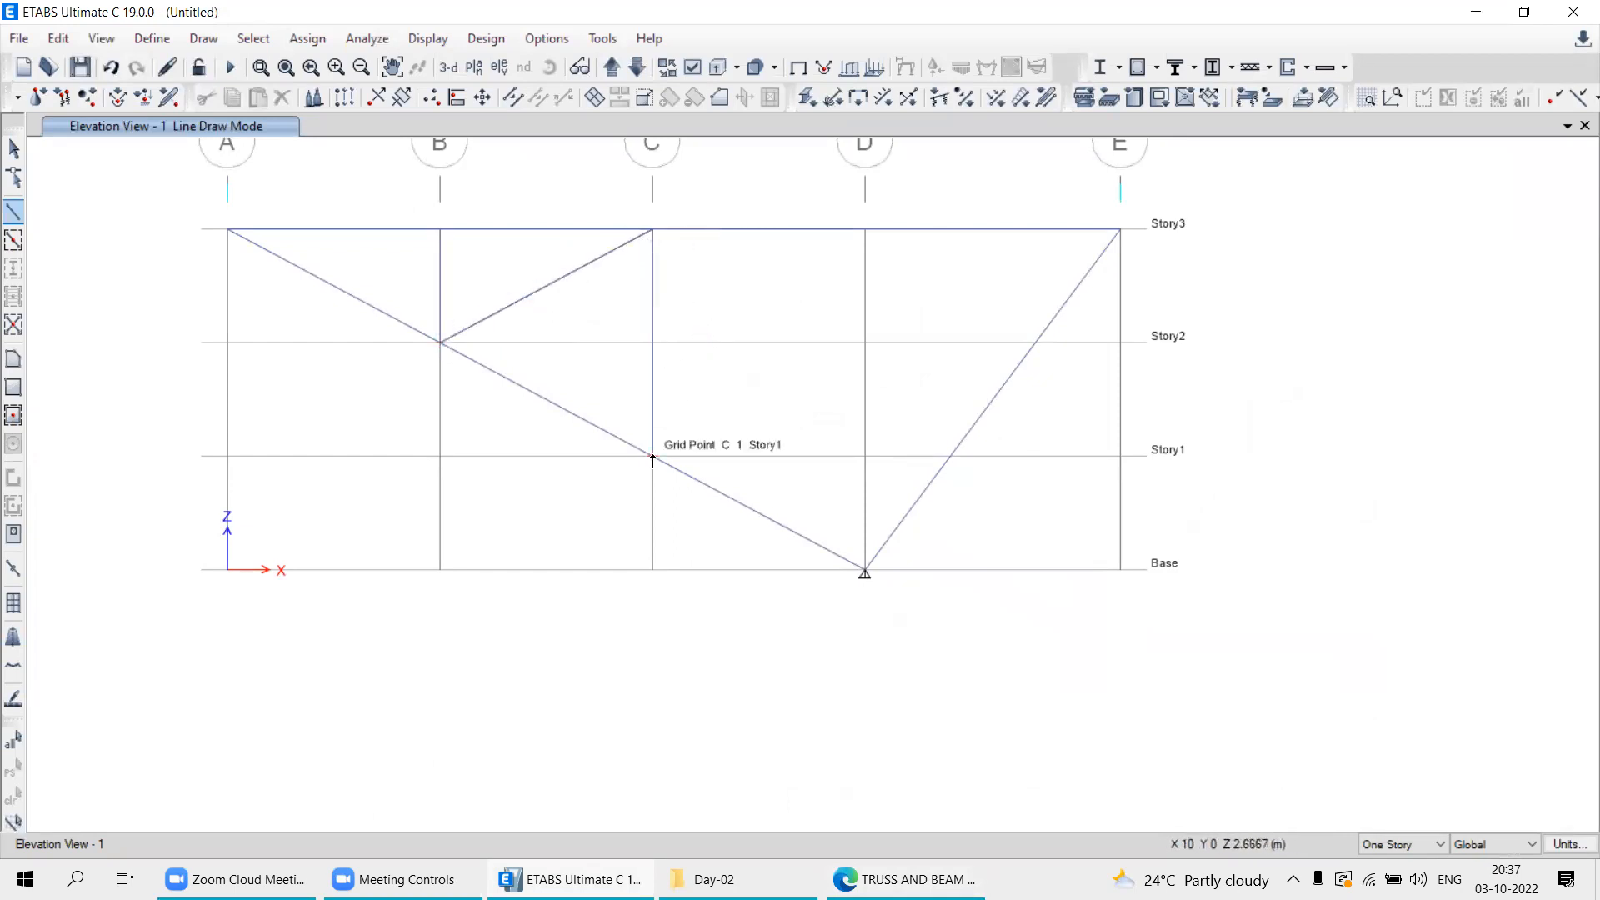
pyautogui.click(652, 456)
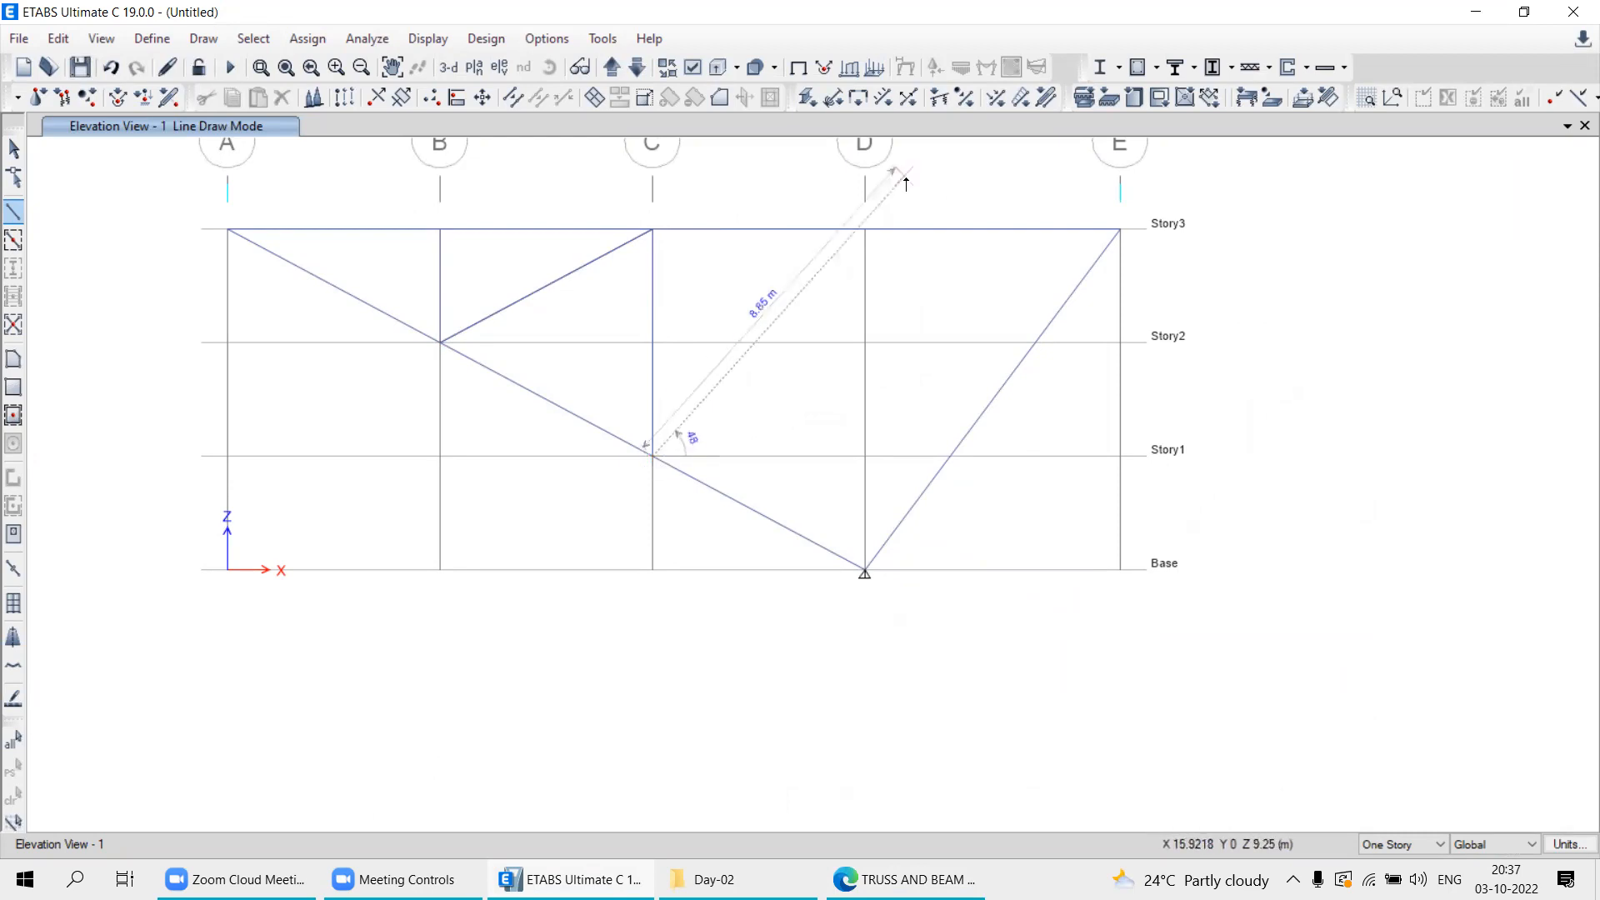
pyautogui.click(862, 232)
pyautogui.press('Escape')
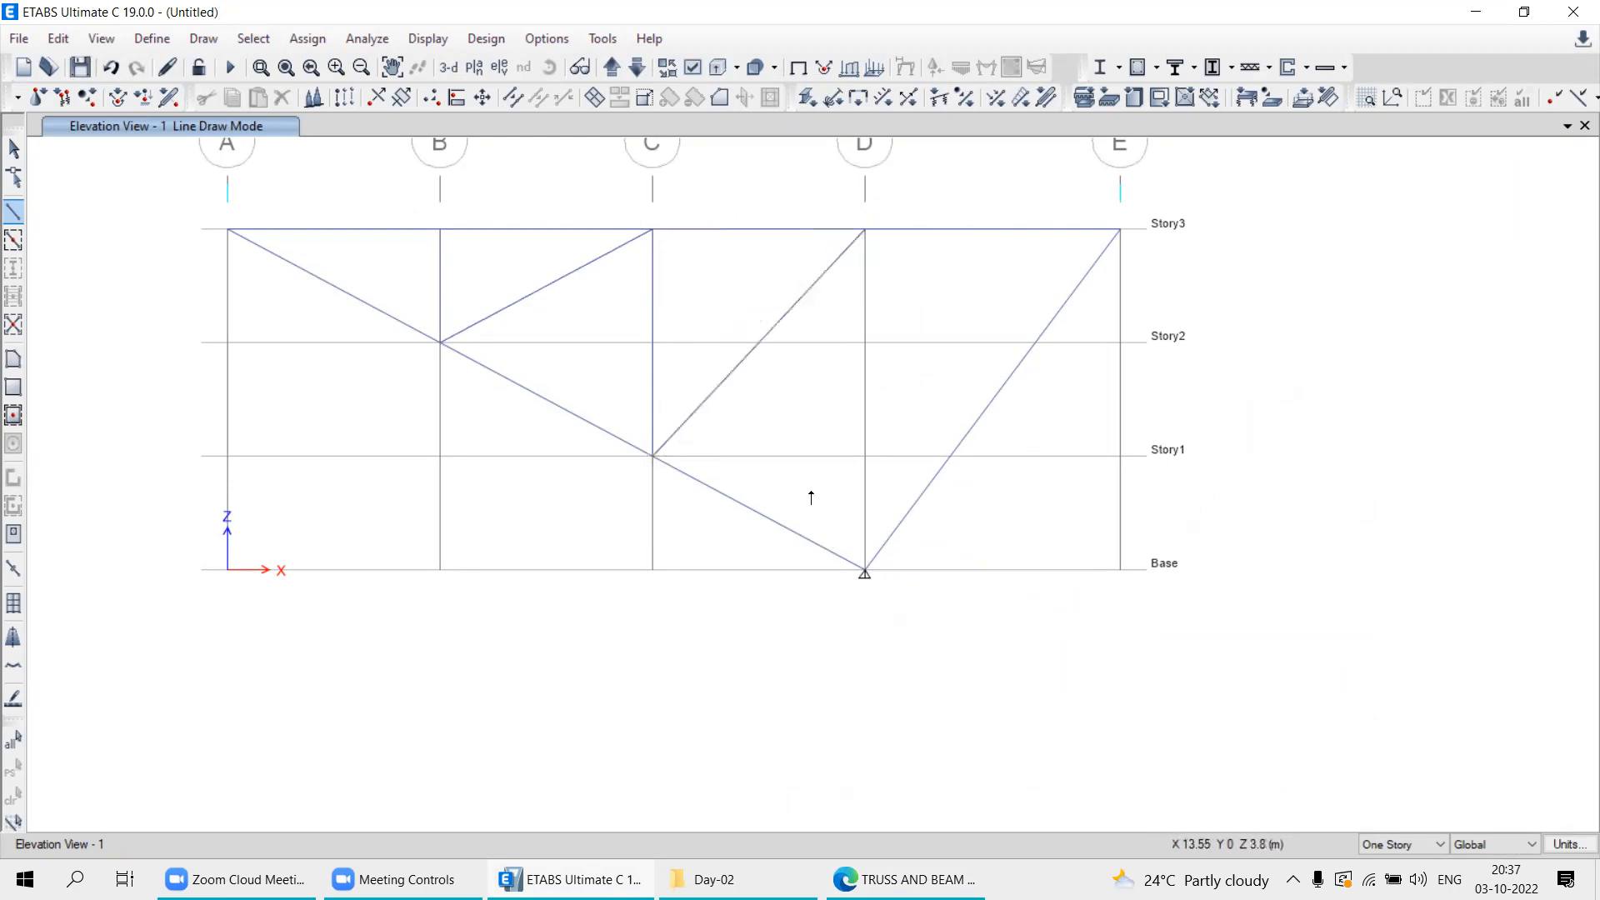
# Draw the vertical frame member along grid D from Story3 down to Base.
pyautogui.click(864, 230)
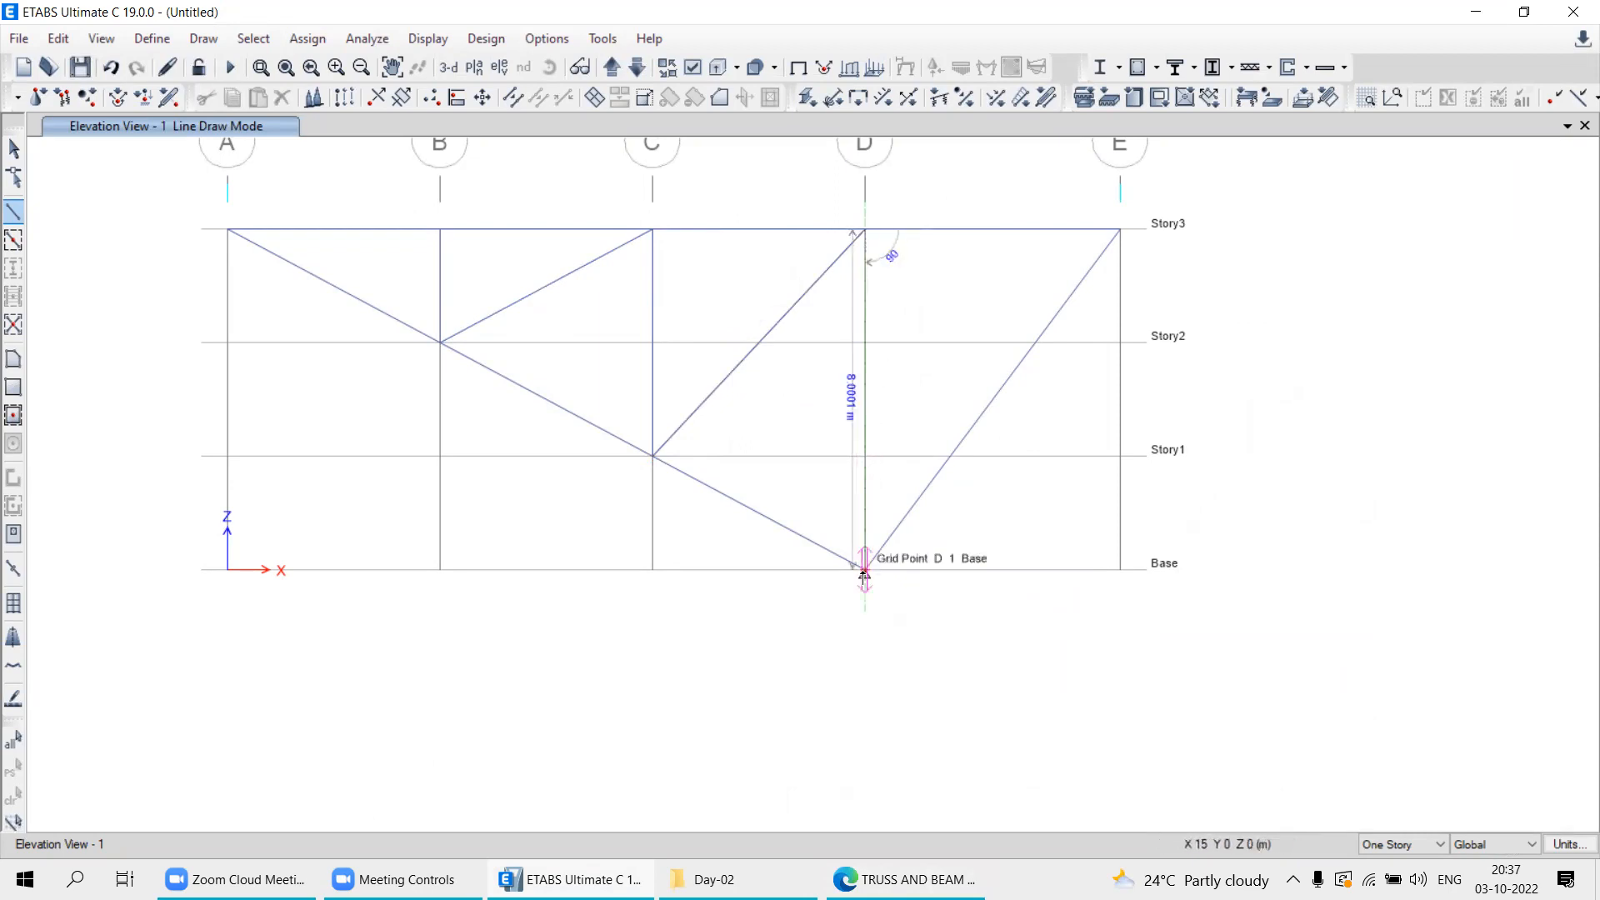
pyautogui.click(864, 571)
pyautogui.press('Escape')
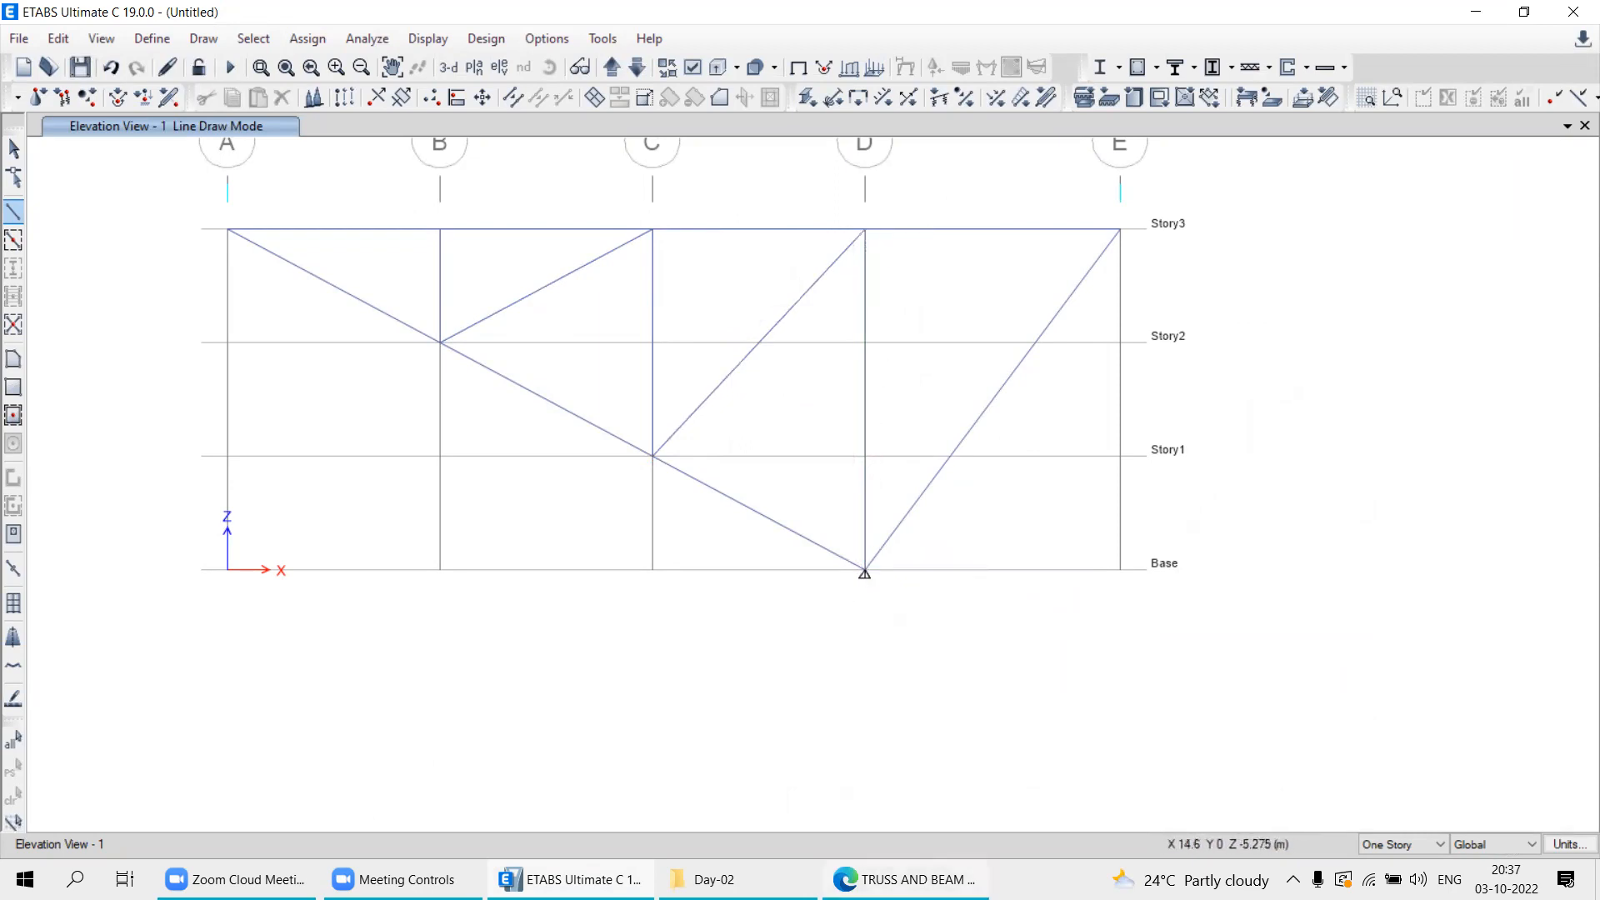
# End frame line drawing and return to object selection in the elevation view.
pyautogui.click(873, 880)
pyautogui.click(873, 880)
pyautogui.click(13, 149)
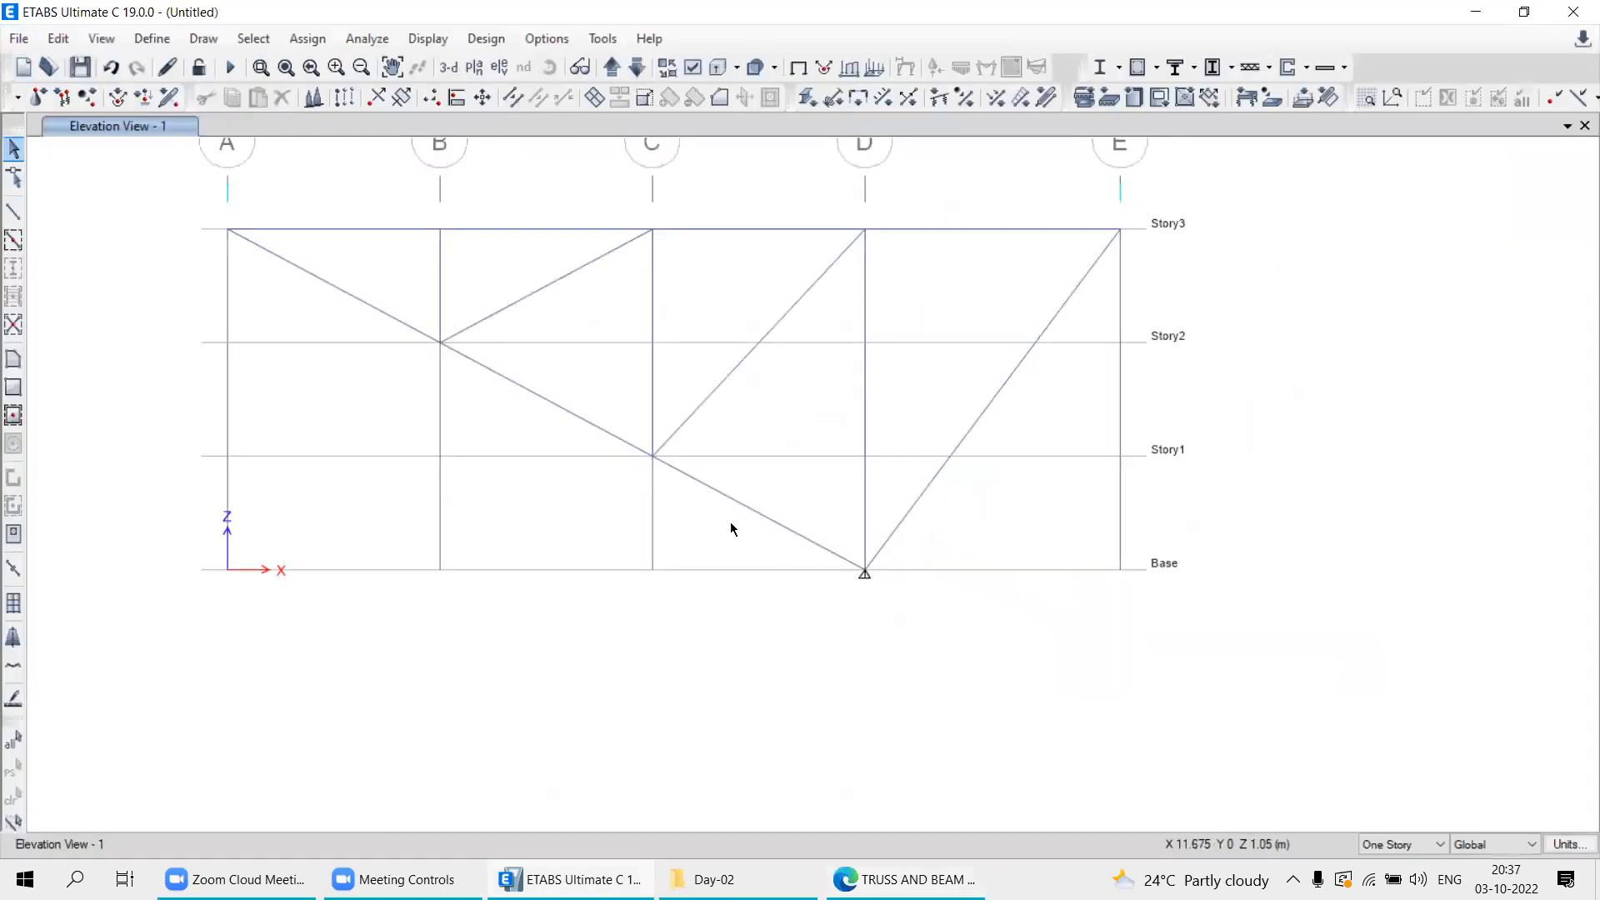
pyautogui.moveTo(504, 409); pyautogui.dragTo(553, 357, button='middle')
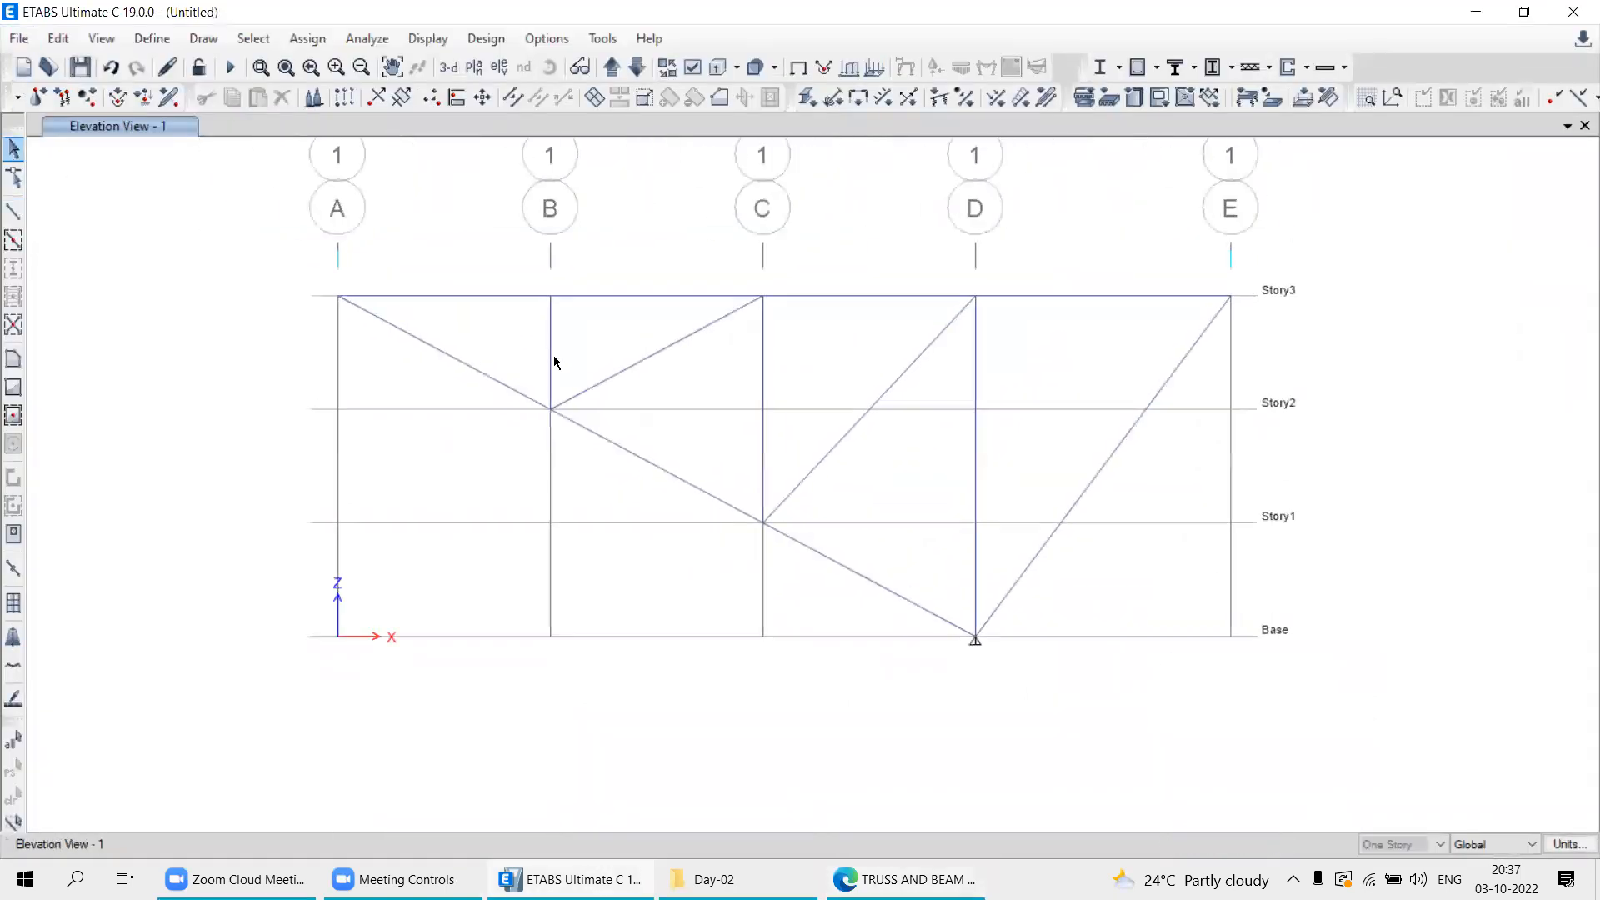
pyautogui.moveTo(286, 236); pyautogui.dragTo(243, 253)
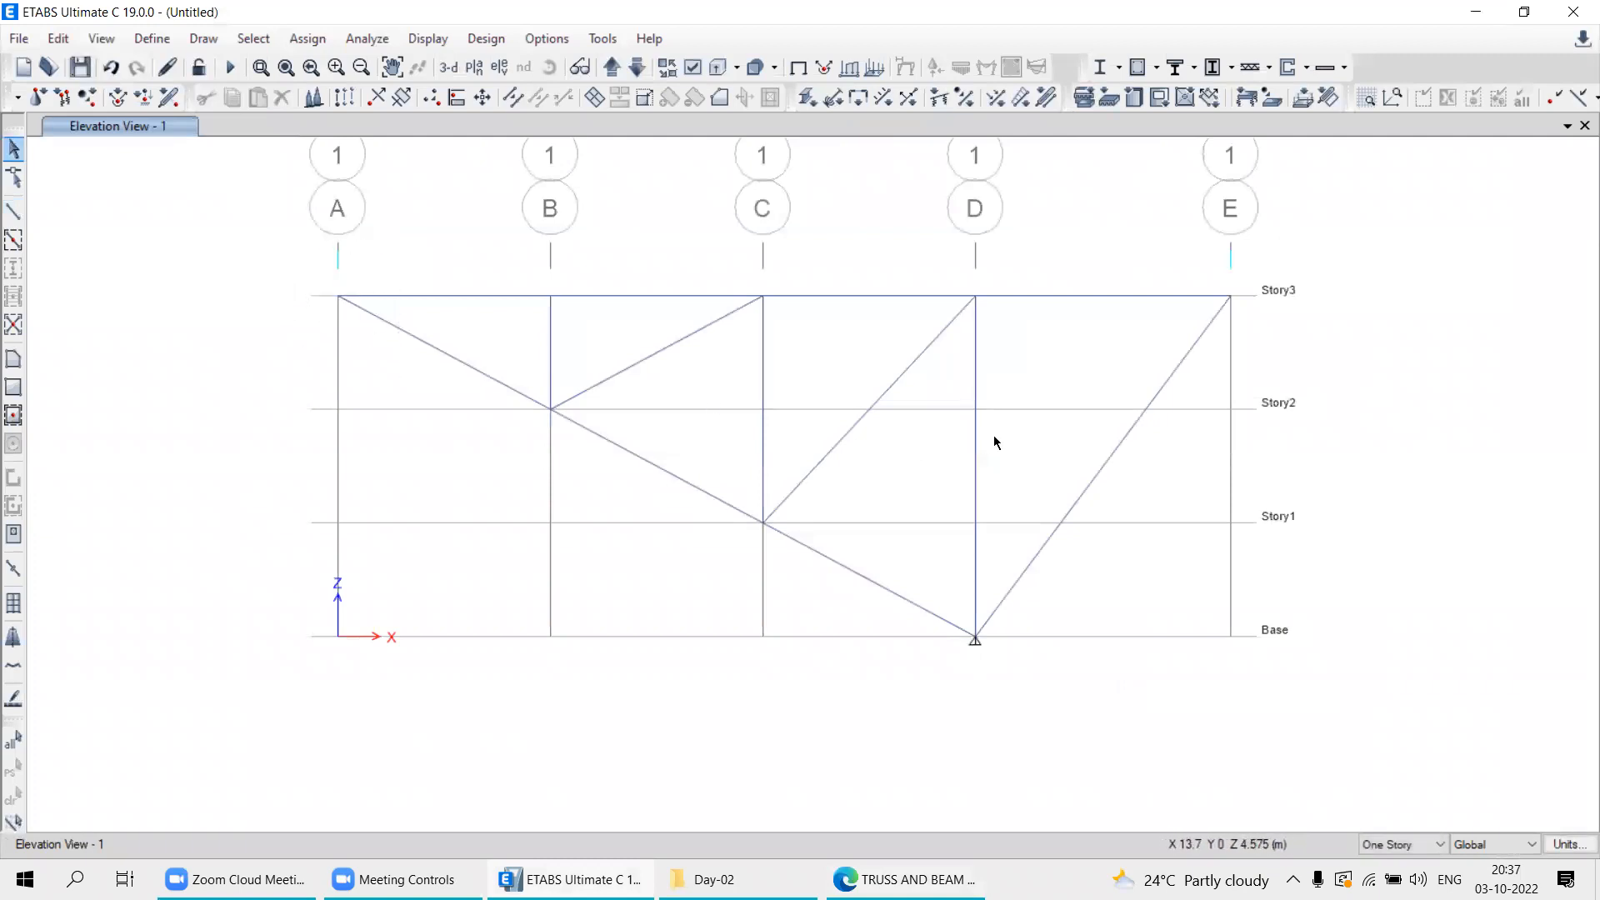
pyautogui.moveTo(896, 435); pyautogui.dragTo(743, 436, button='middle')
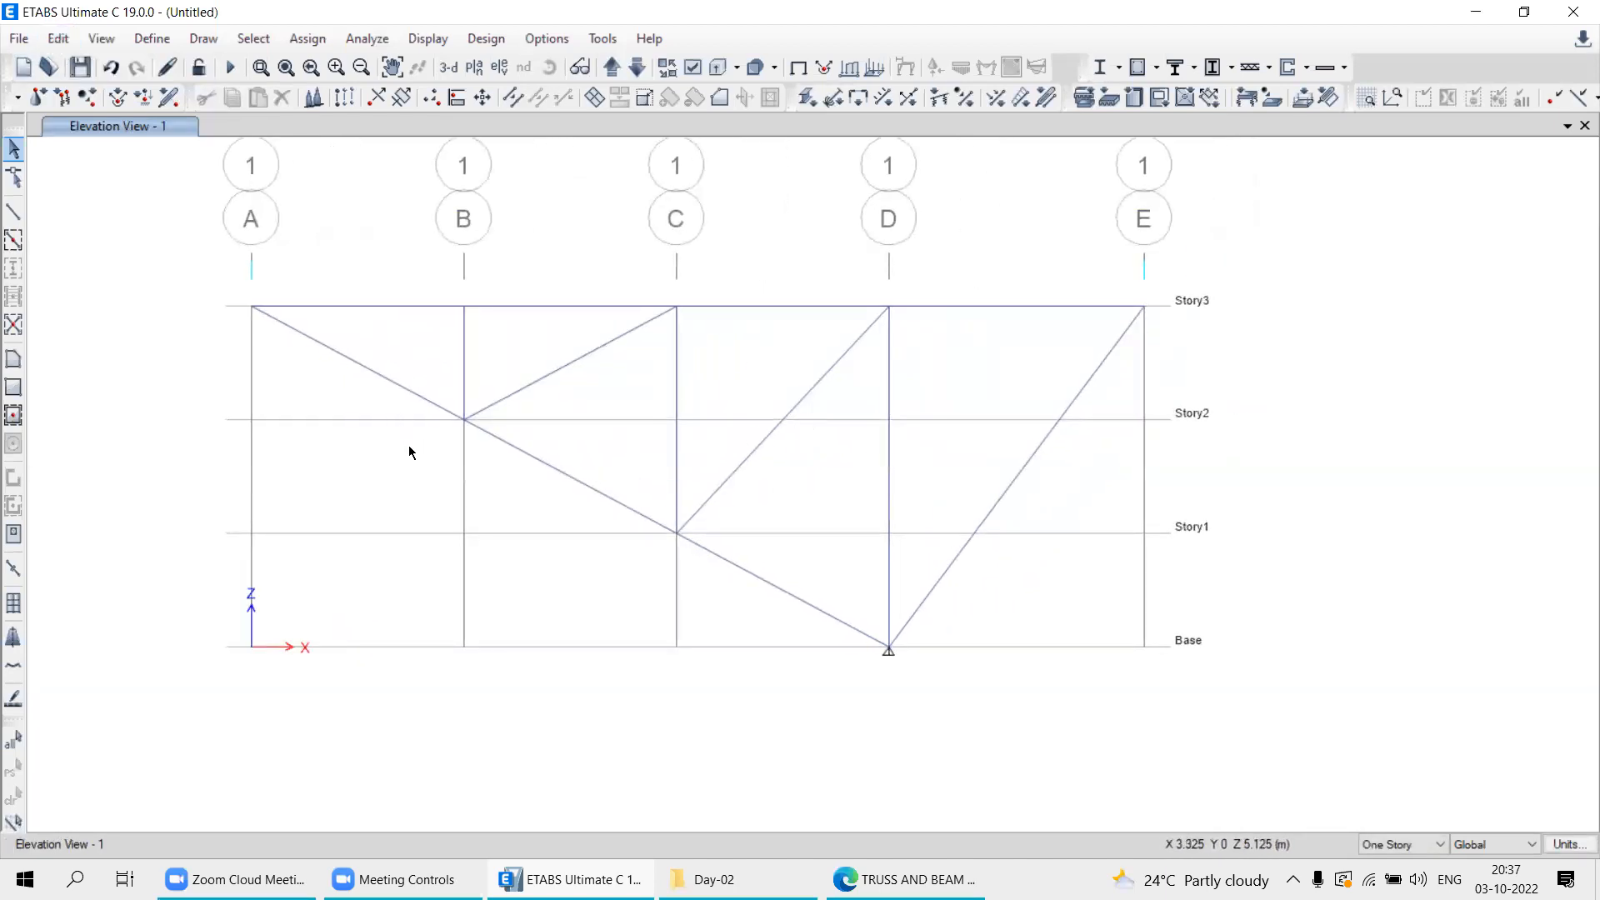
# Lighten the colour of grid system G1 to grey with RGB 168, 168, 168.
pyautogui.click(52, 38)
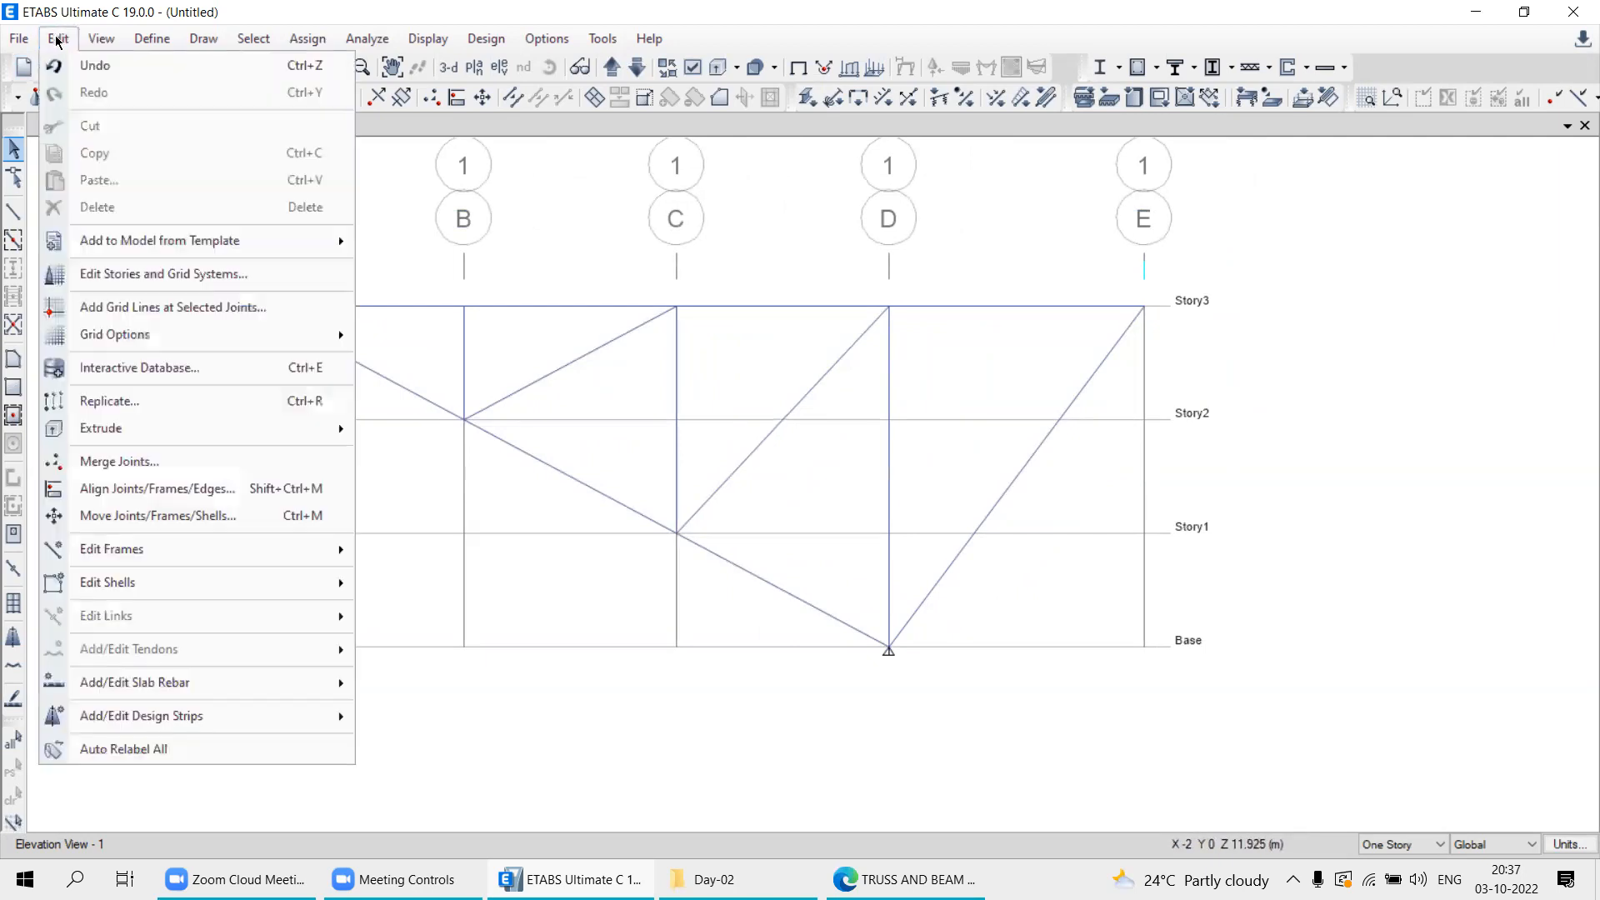
pyautogui.click(84, 281)
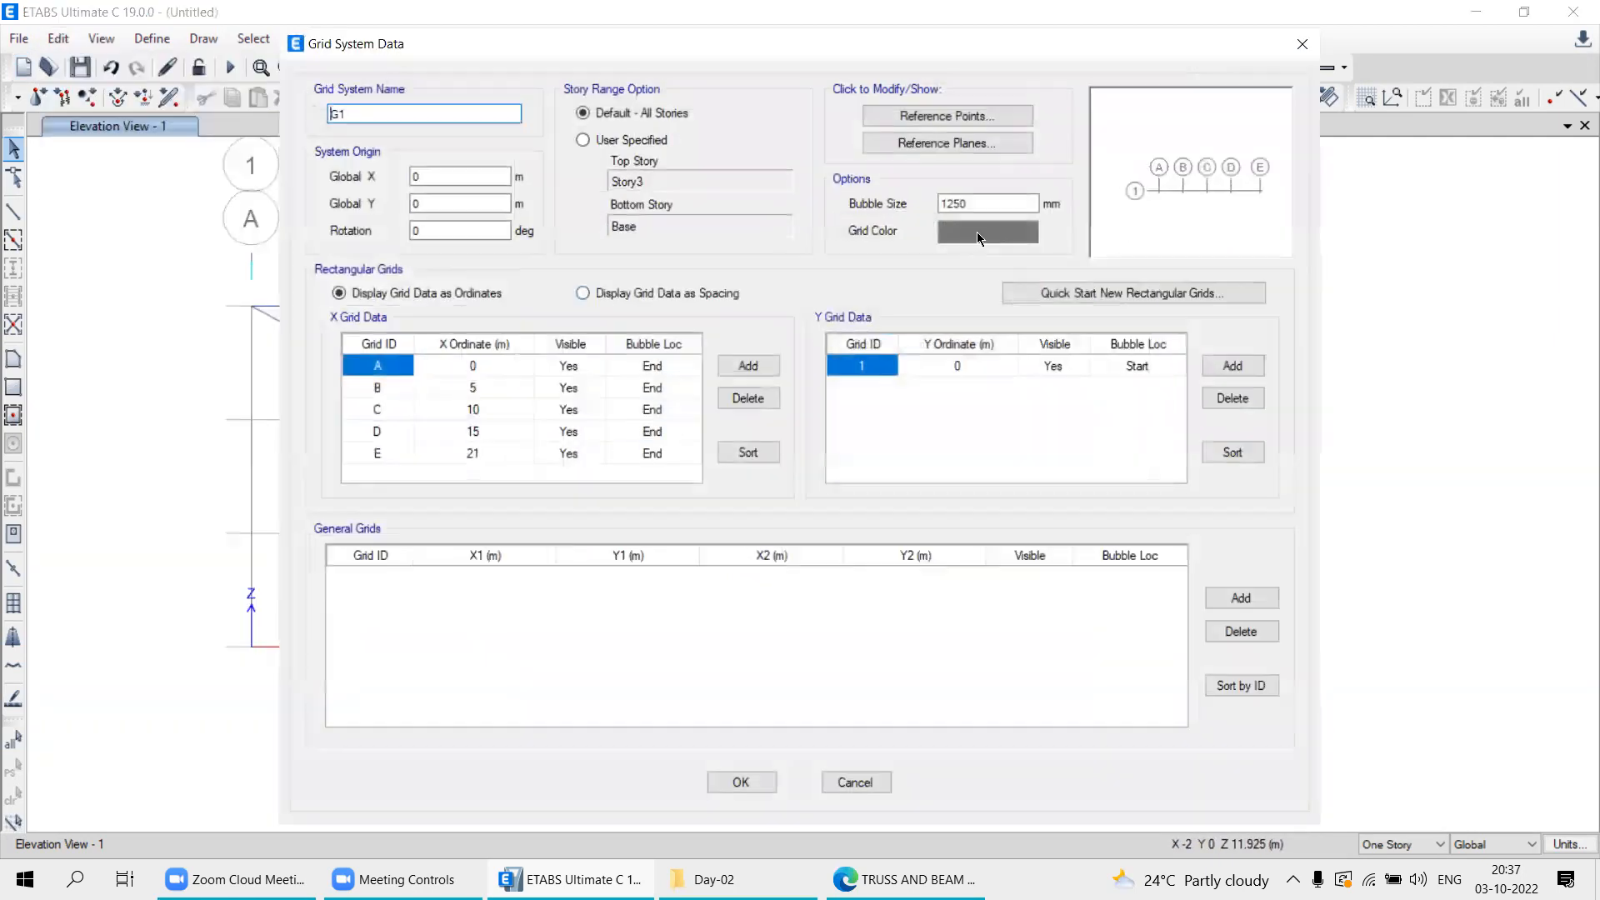
pyautogui.click(979, 233)
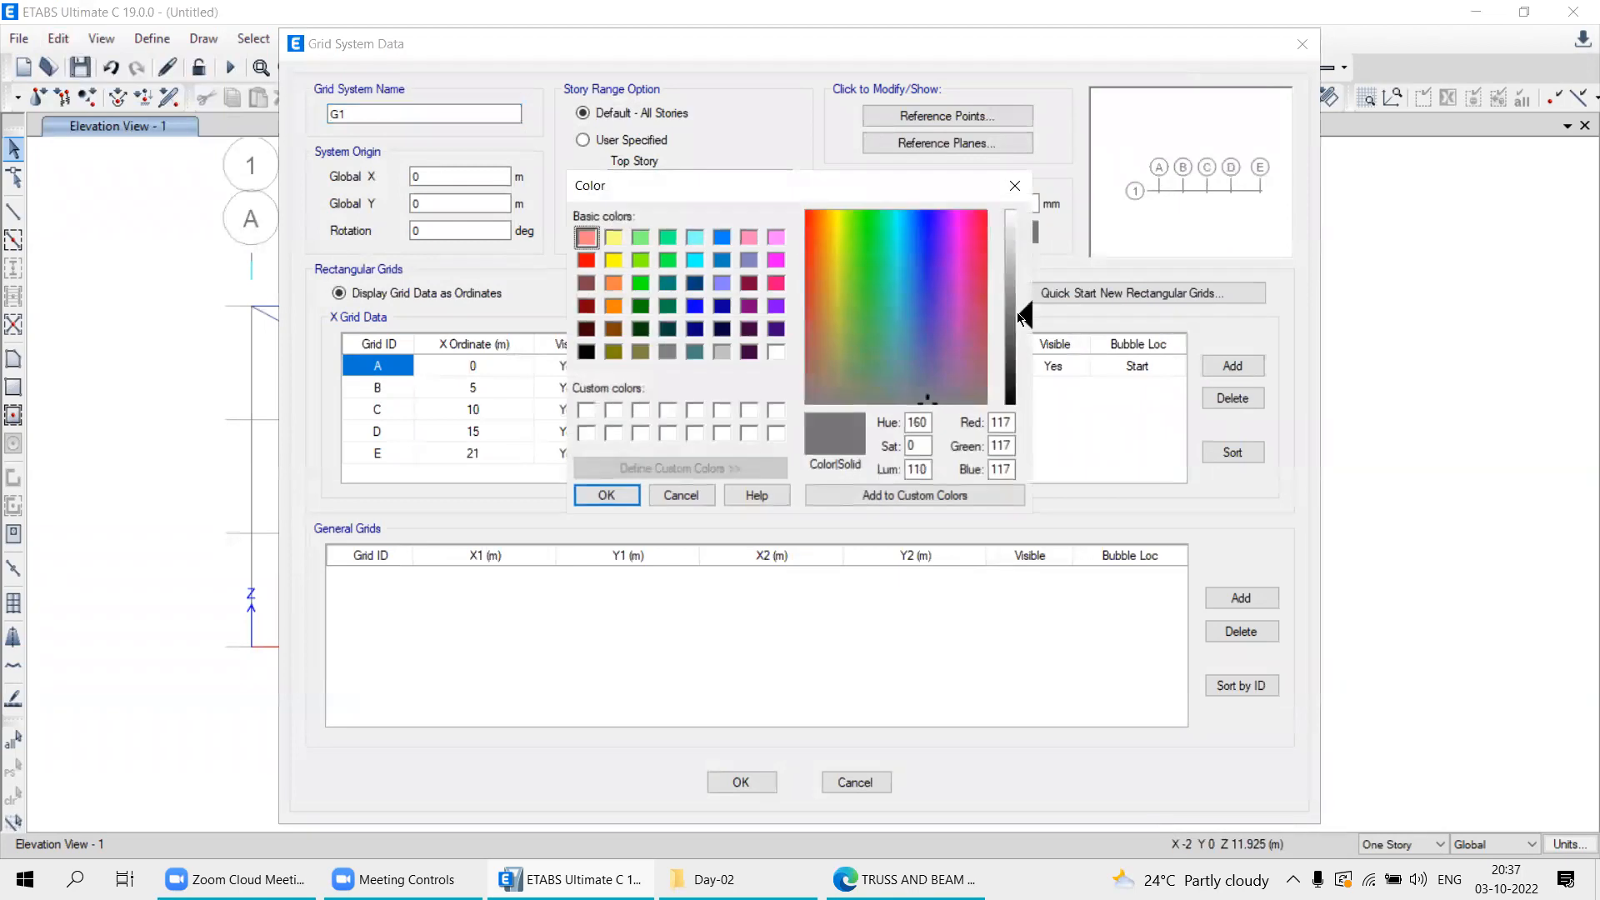
pyautogui.click(1024, 276)
pyautogui.click(600, 497)
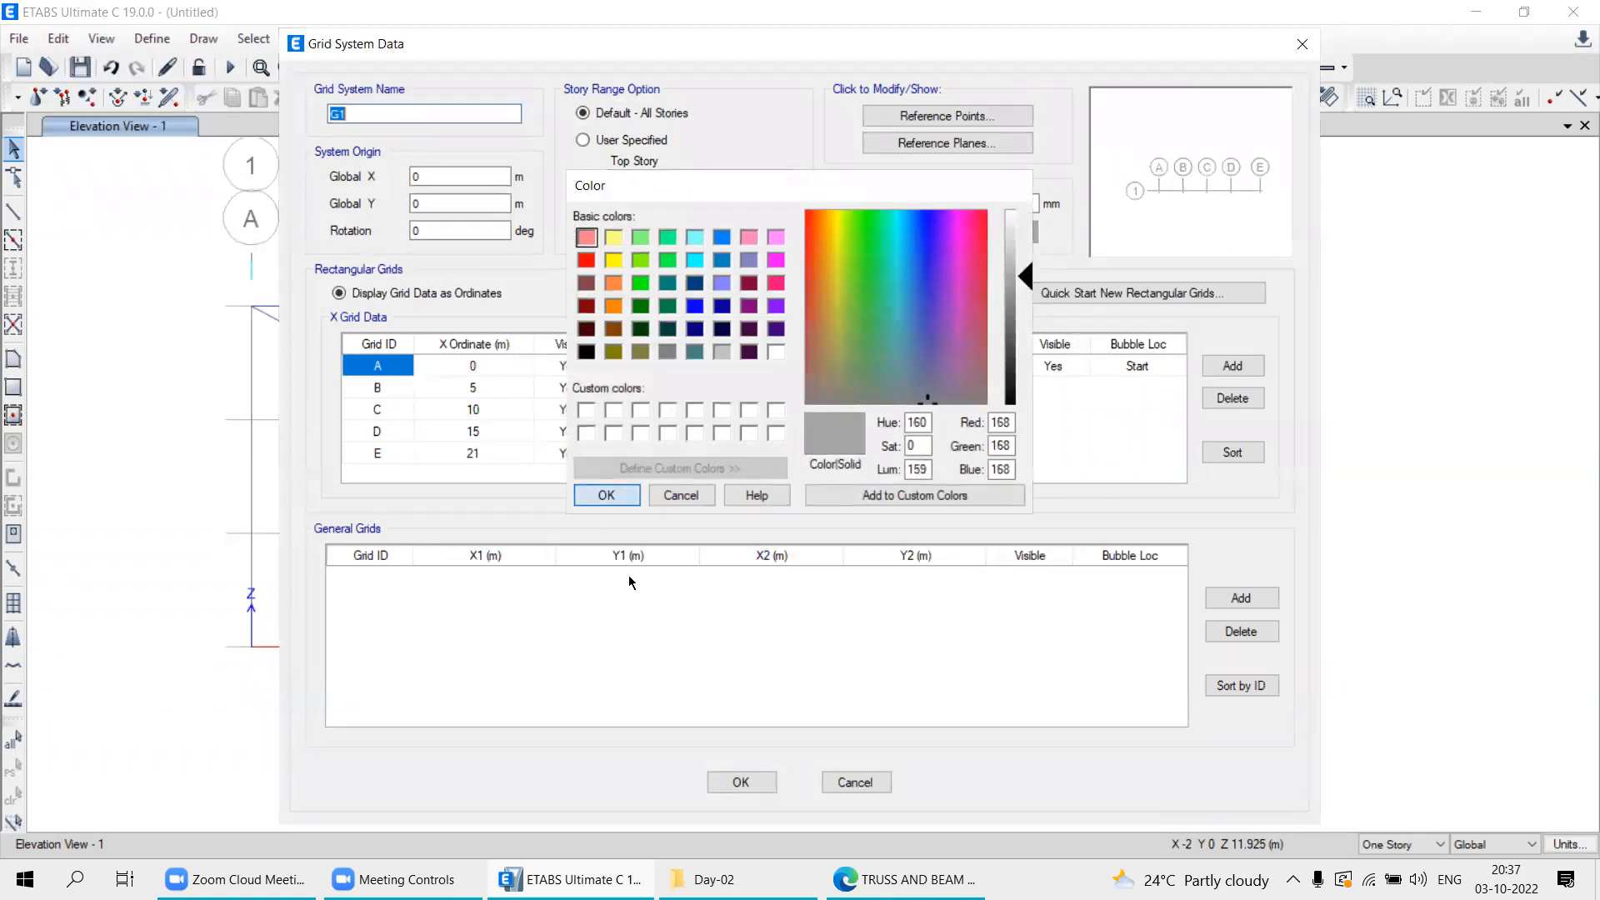
pyautogui.click(738, 780)
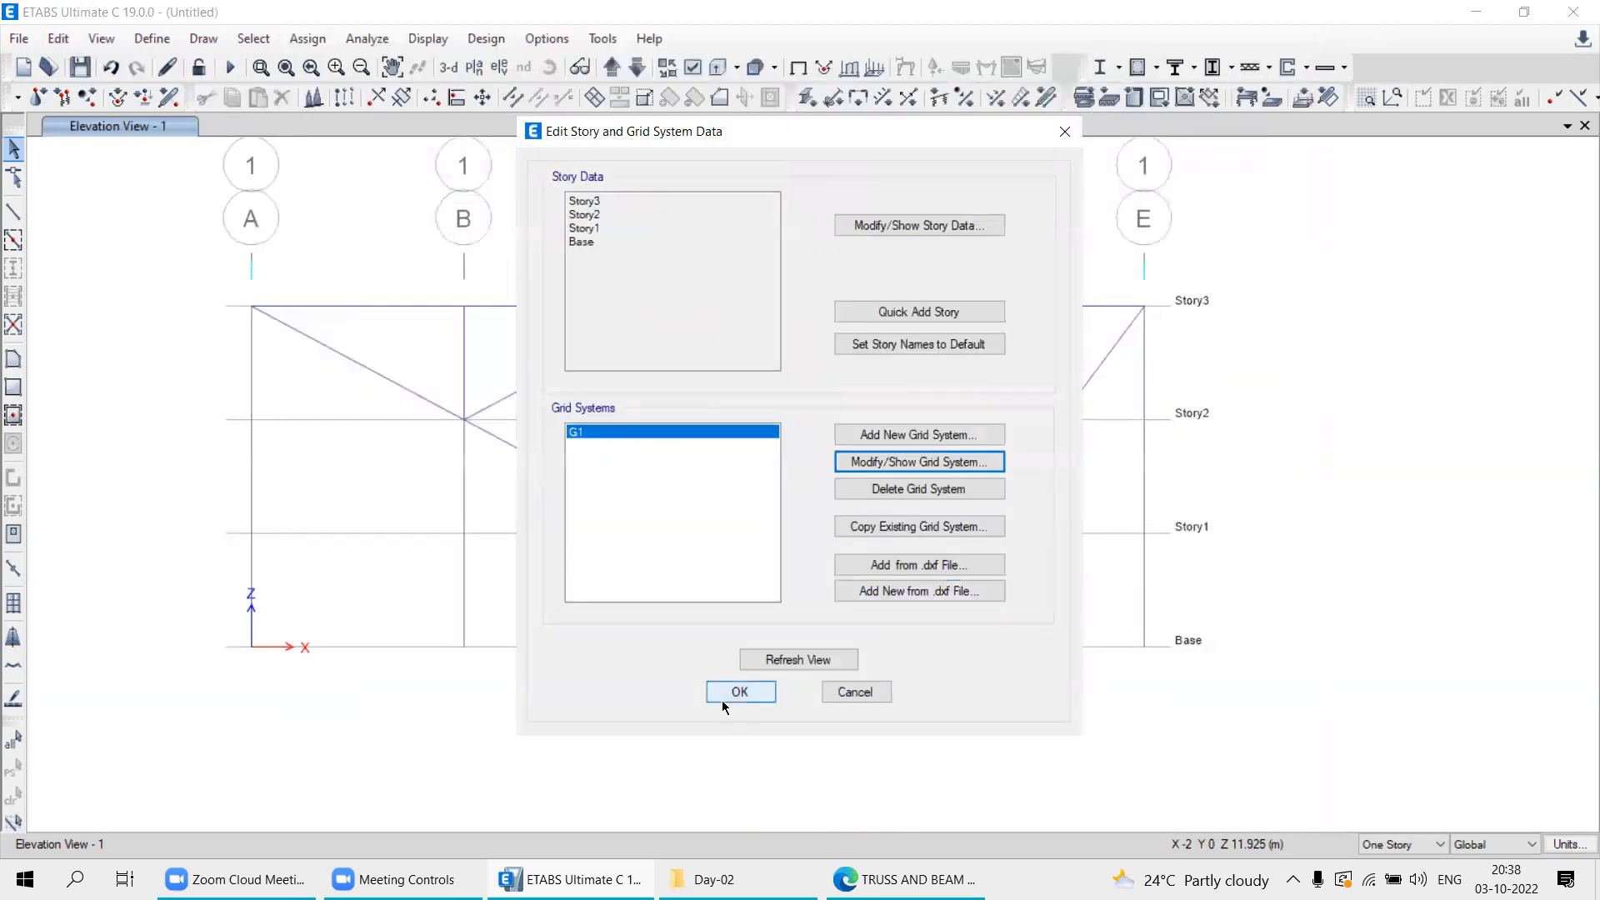
pyautogui.click(727, 695)
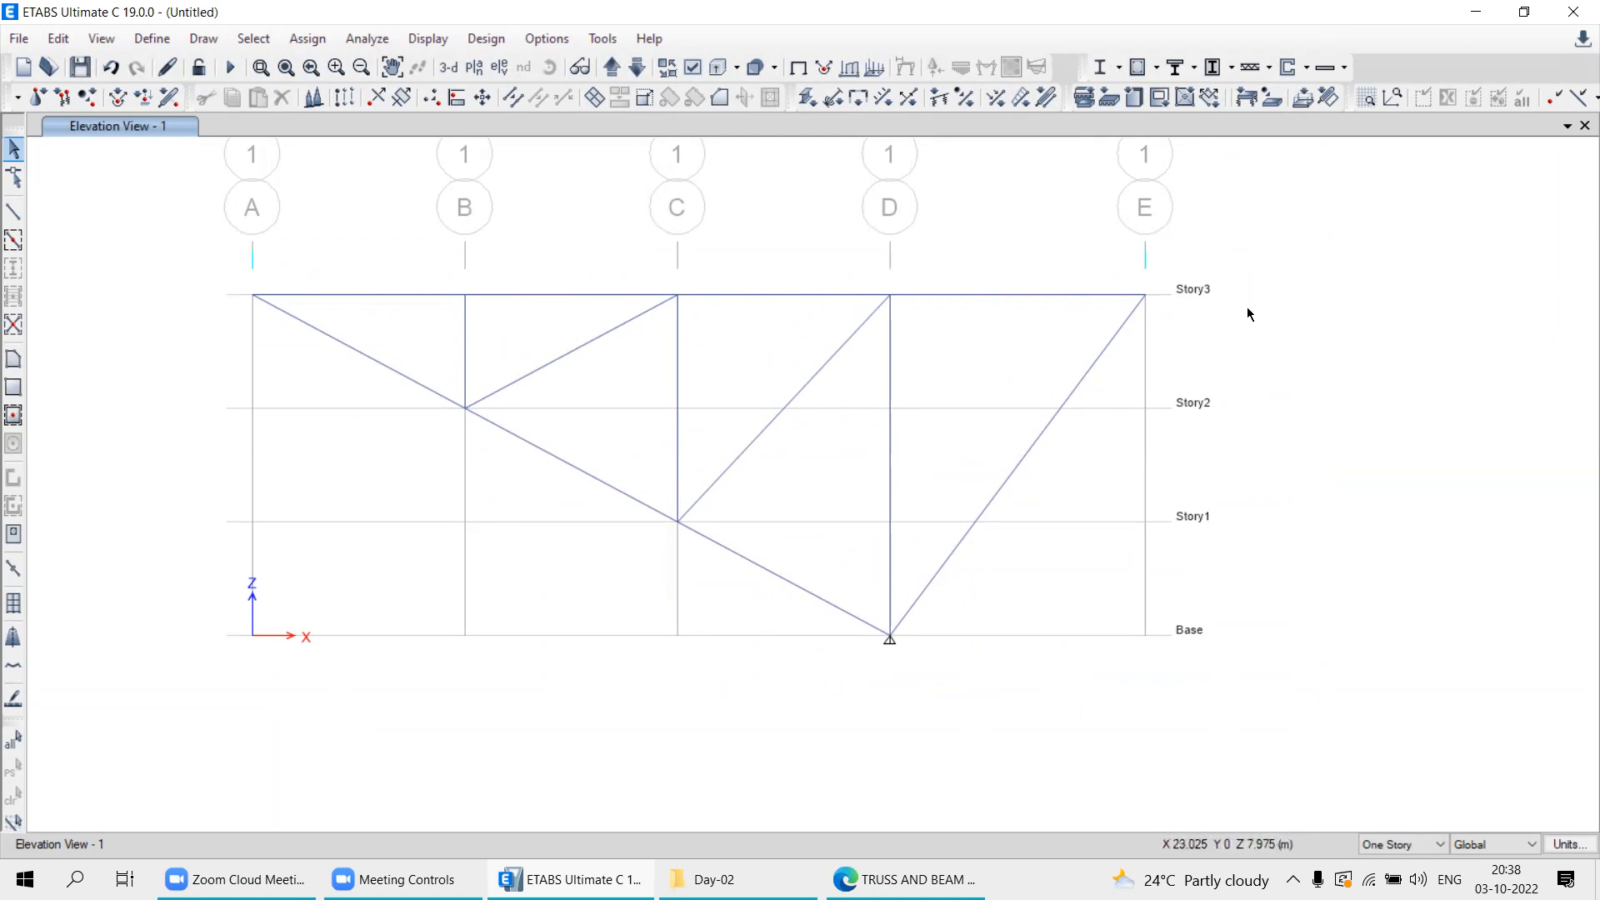
# Toggle the grid system's visibility off and on repeatedly in the elevation view, finishing with the grid shown.
pyautogui.rightClick(1227, 271)
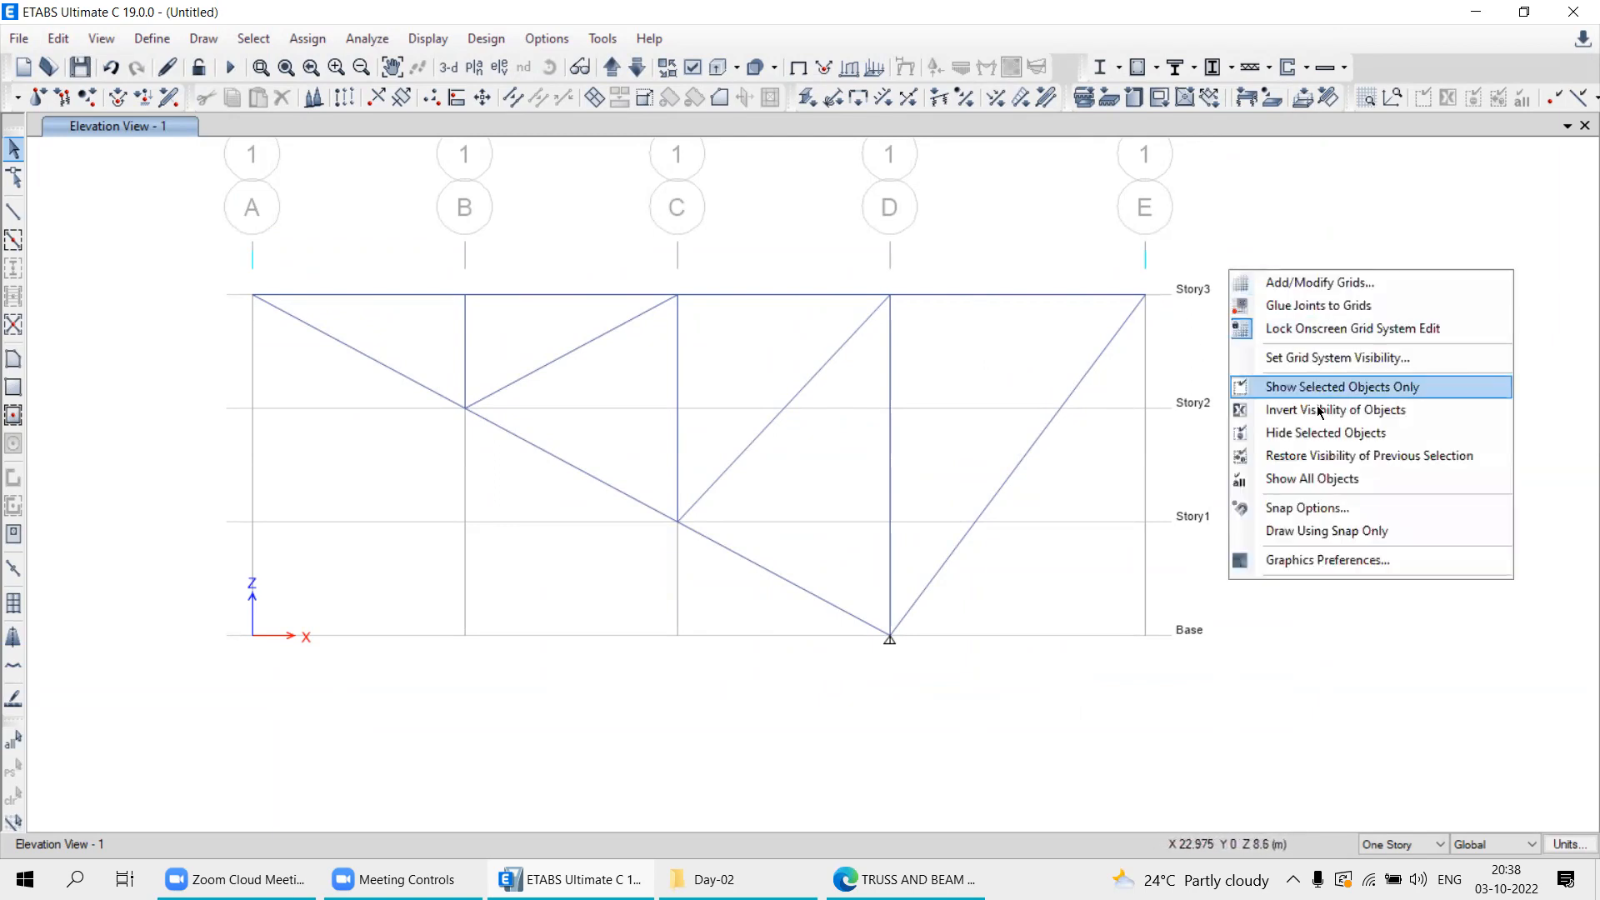
pyautogui.click(1287, 360)
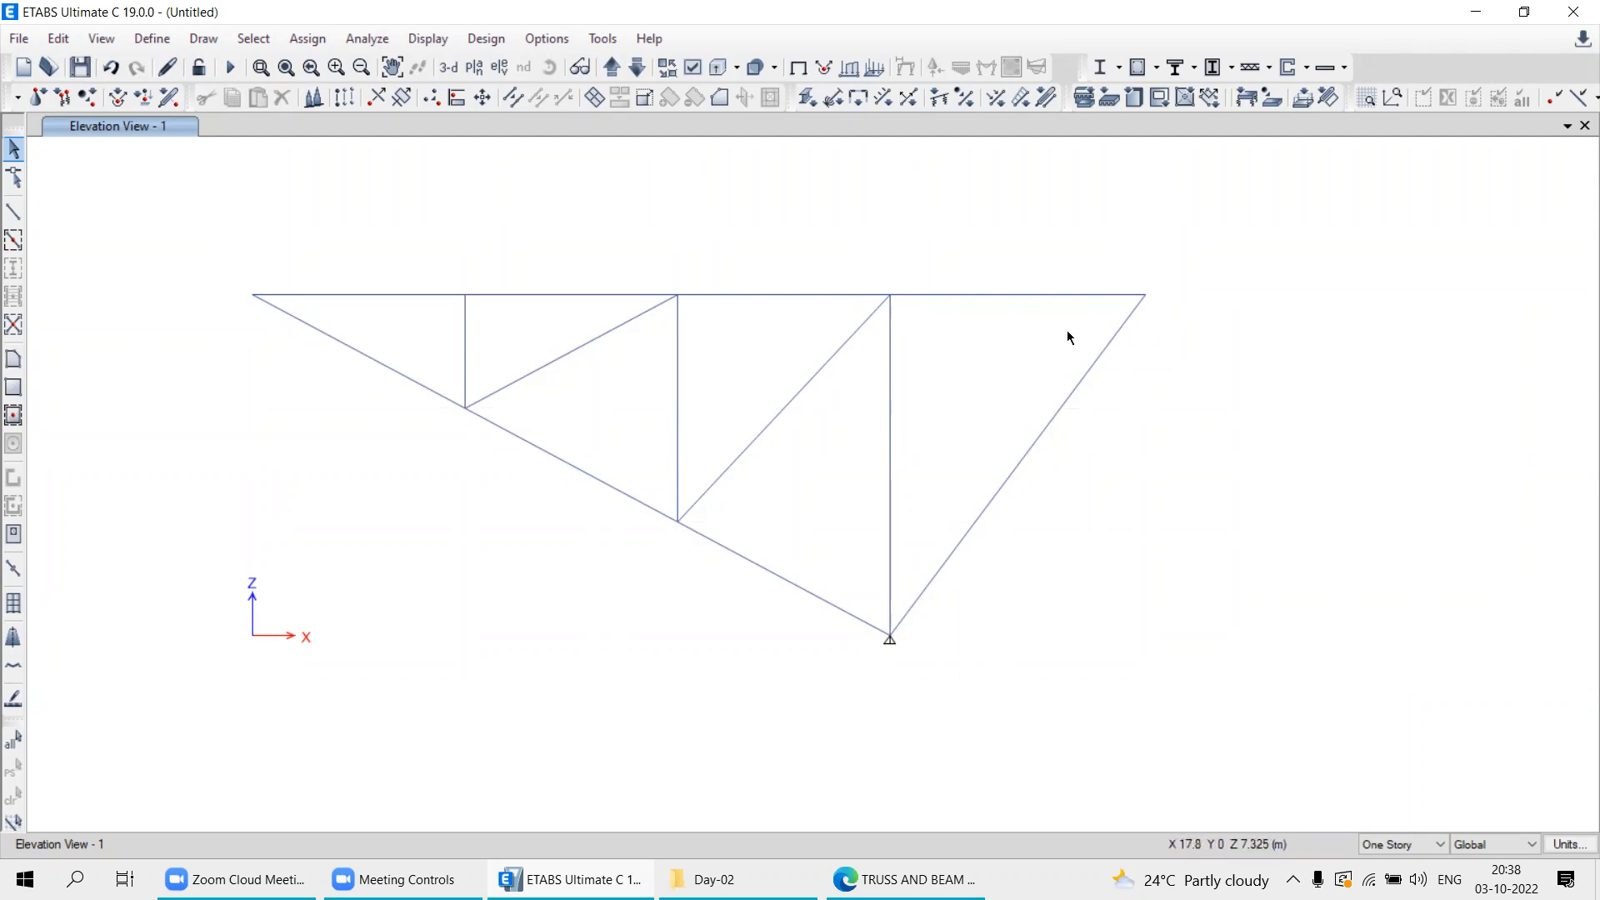
pyautogui.rightClick(1224, 286)
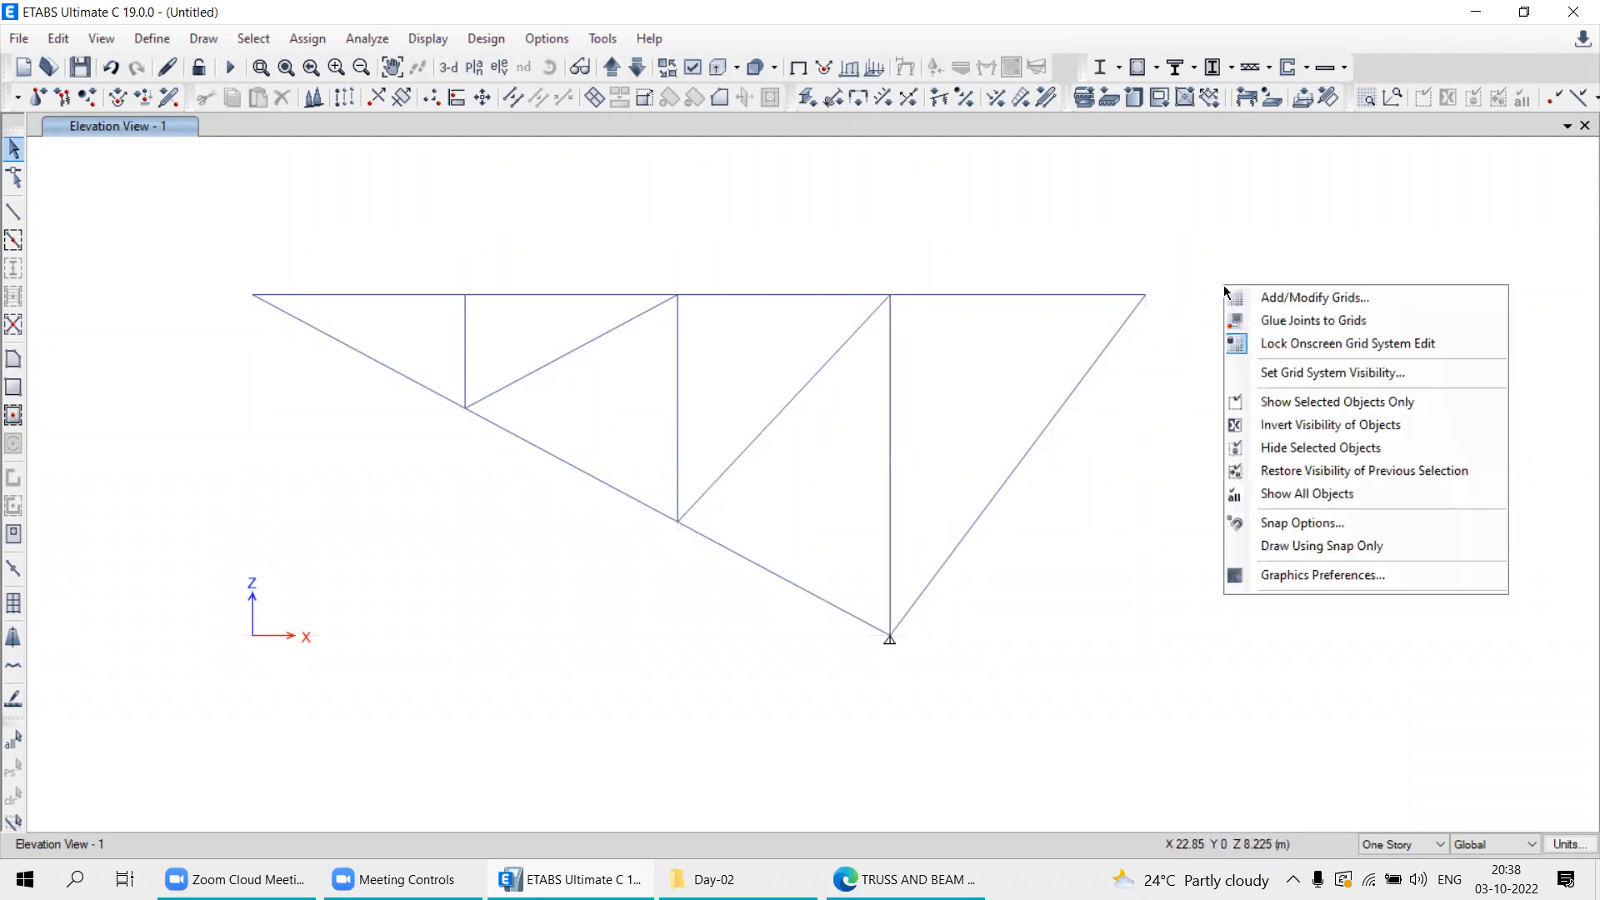
pyautogui.click(1266, 375)
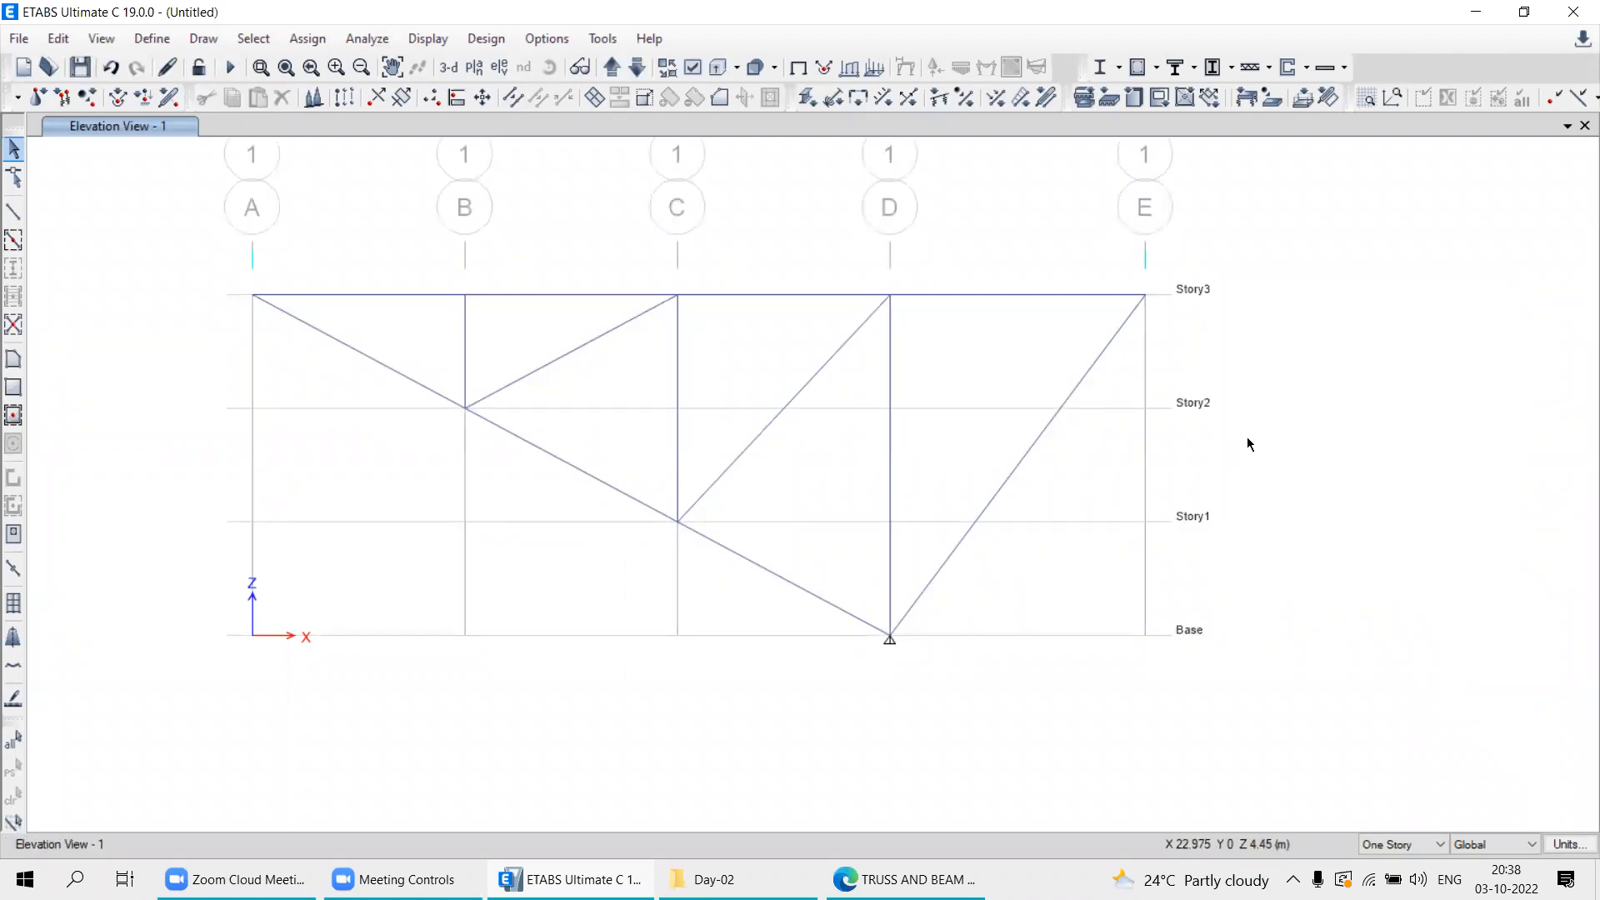
pyautogui.rightClick(1299, 317)
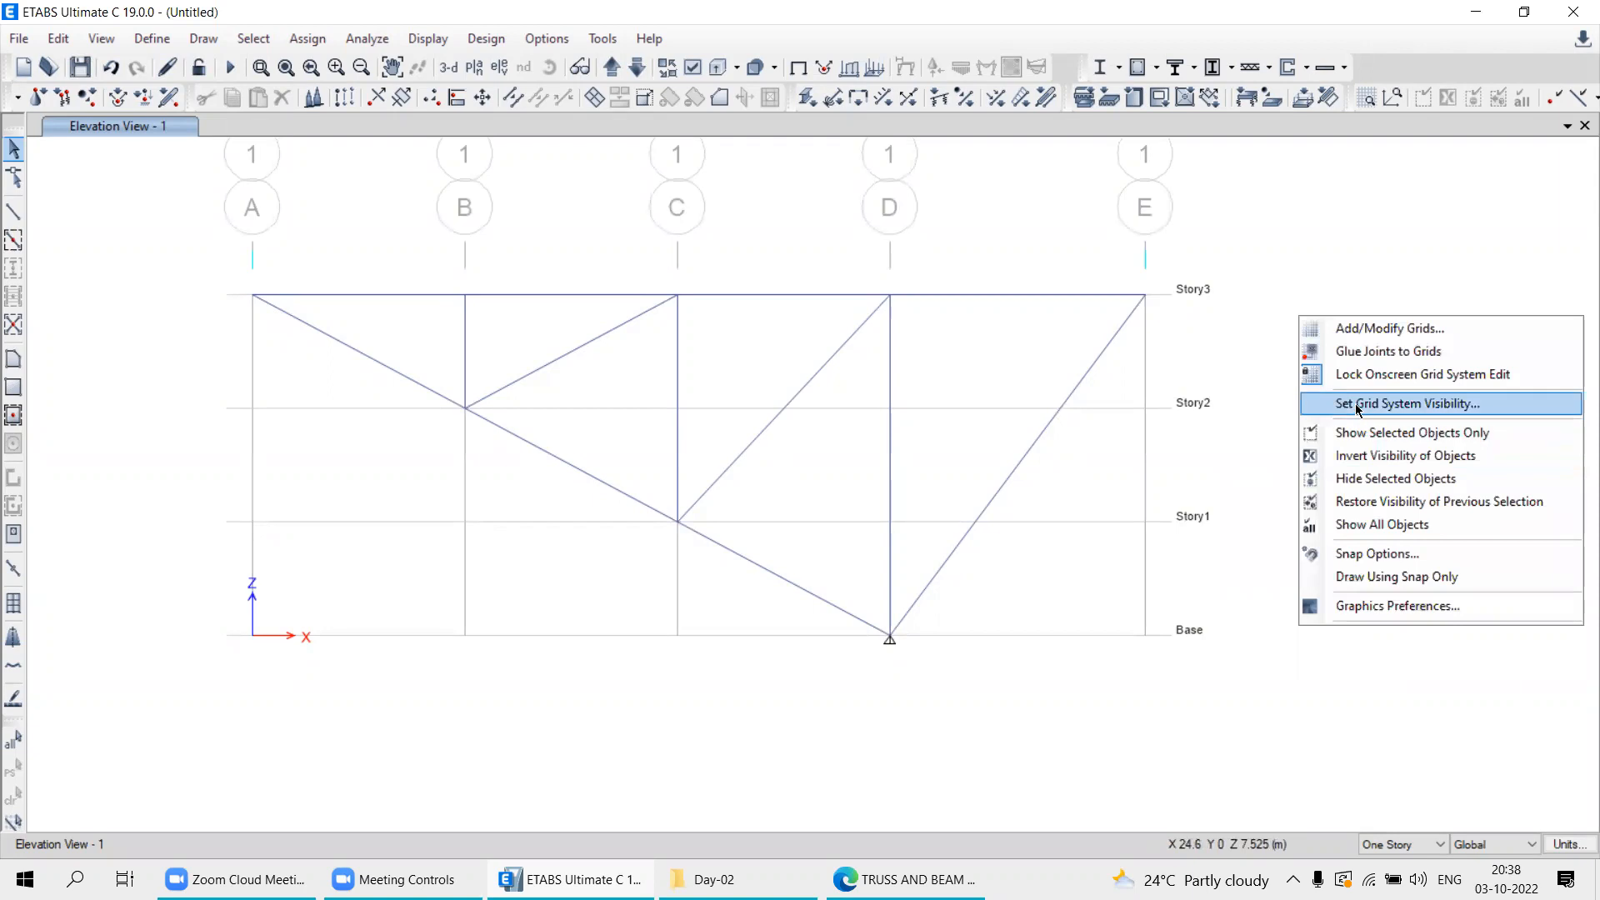
pyautogui.click(1355, 403)
pyautogui.rightClick(1332, 362)
pyautogui.click(1355, 450)
pyautogui.rightClick(1277, 355)
pyautogui.click(1334, 442)
pyautogui.rightClick(1289, 339)
pyautogui.click(1325, 422)
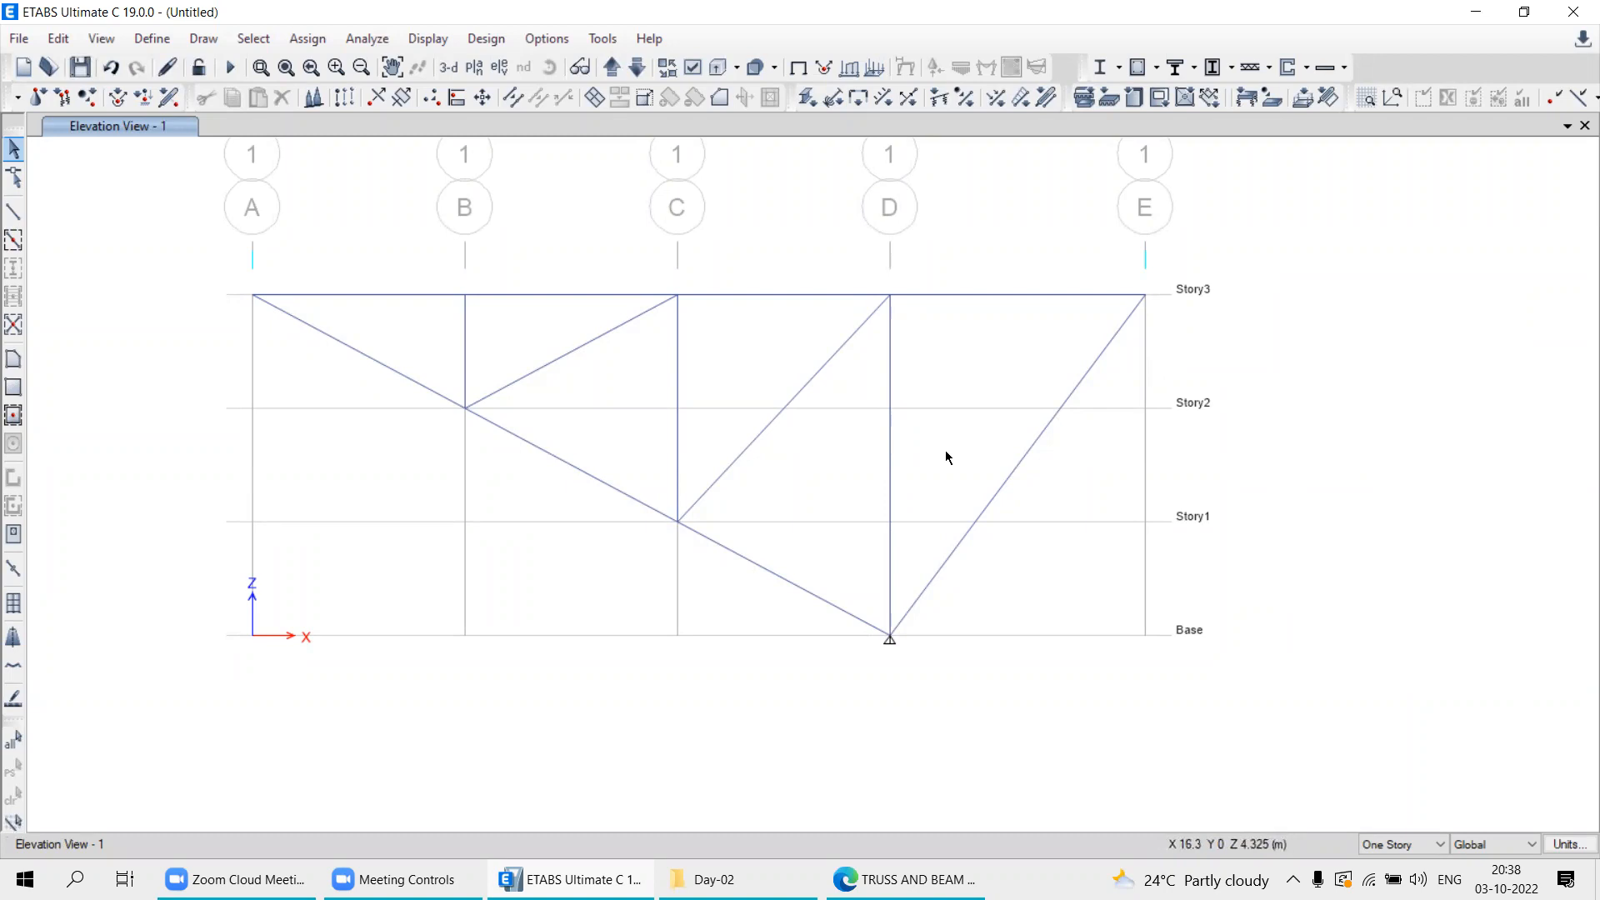
# Assign a roller restraint with only Translation Z fixed to the joint at grid D on the Base level.
pyautogui.moveTo(383, 495); pyautogui.dragTo(475, 531)
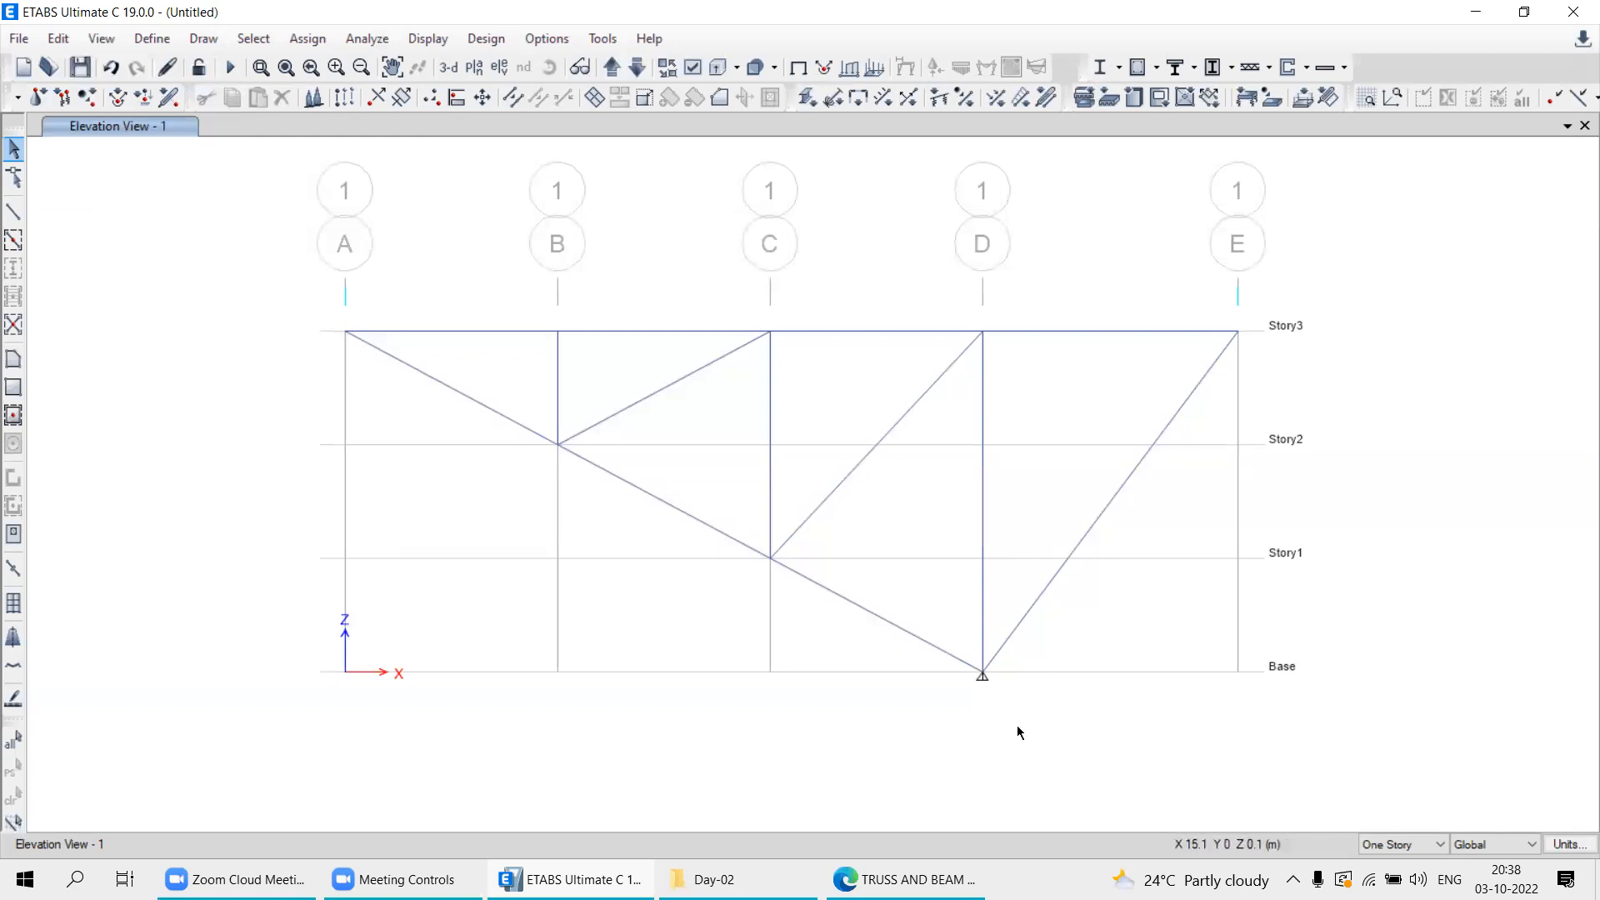
pyautogui.hotkey('alt', 'Tab')
pyautogui.click(928, 873)
pyautogui.moveTo(928, 606); pyautogui.dragTo(1046, 719)
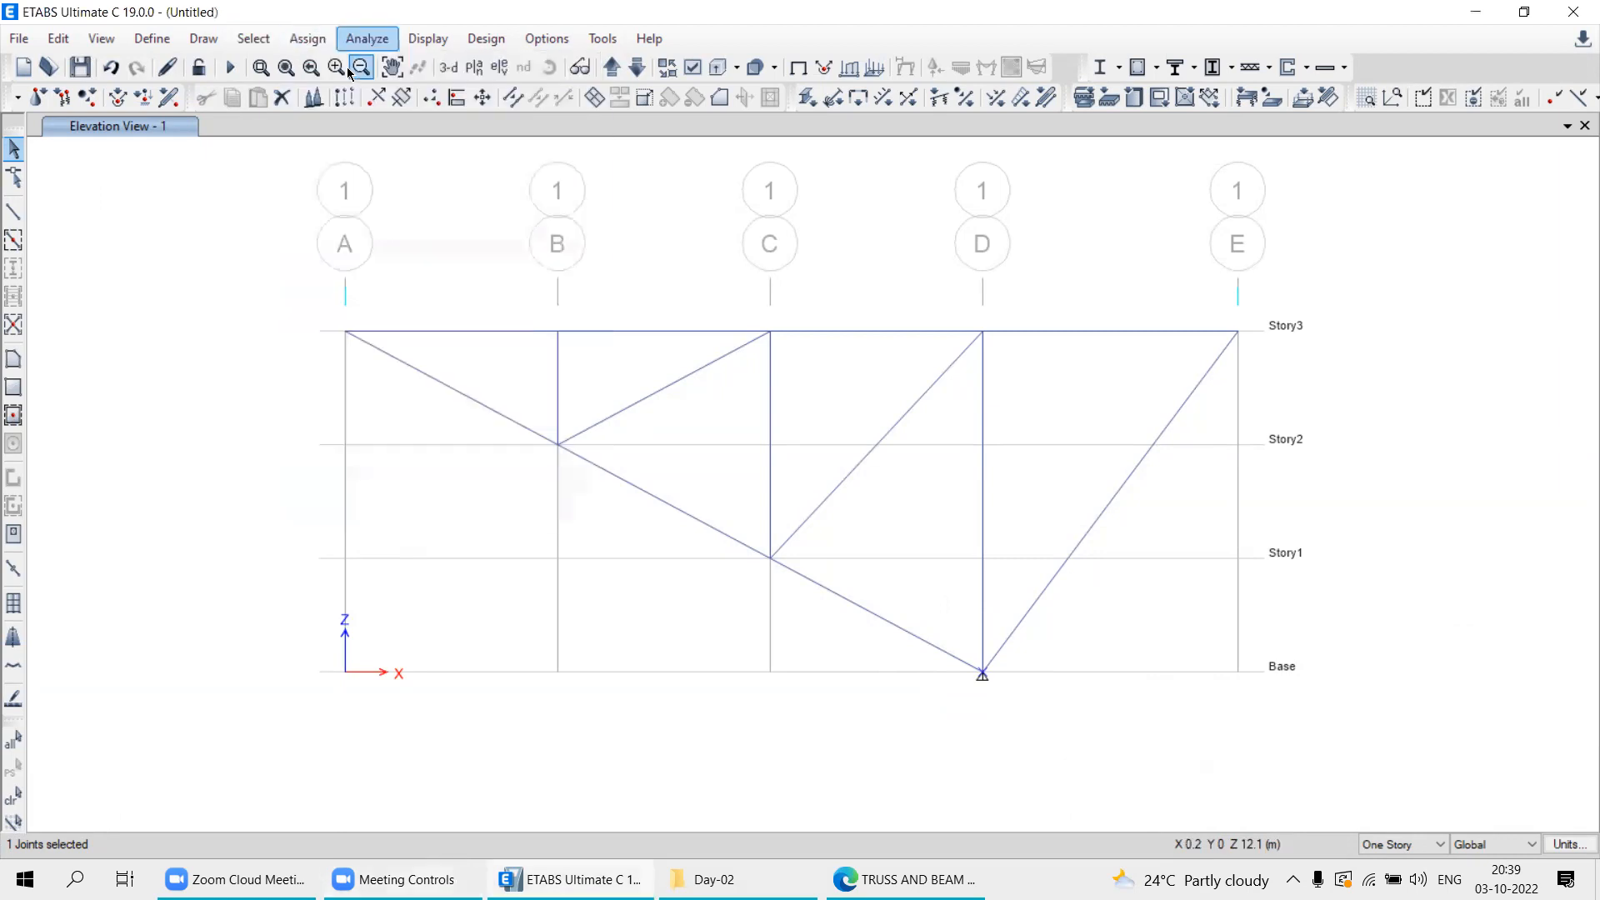
pyautogui.click(305, 40)
pyautogui.moveTo(333, 65)
pyautogui.click(658, 65)
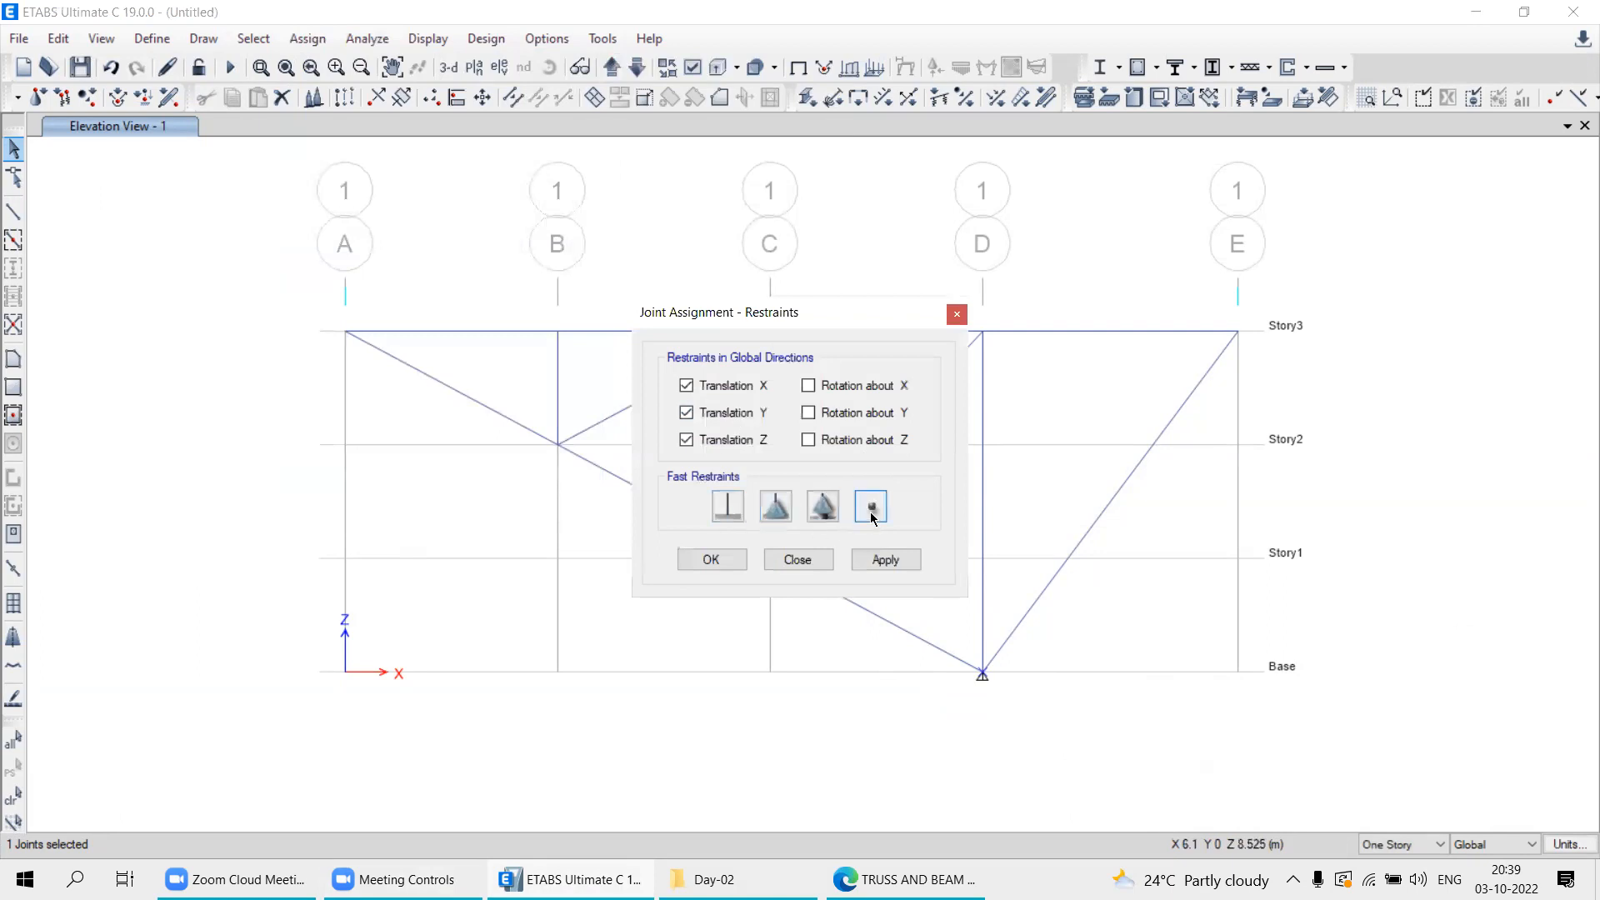
pyautogui.click(828, 515)
pyautogui.moveTo(648, 214); pyautogui.dragTo(648, 215)
pyautogui.click(763, 458)
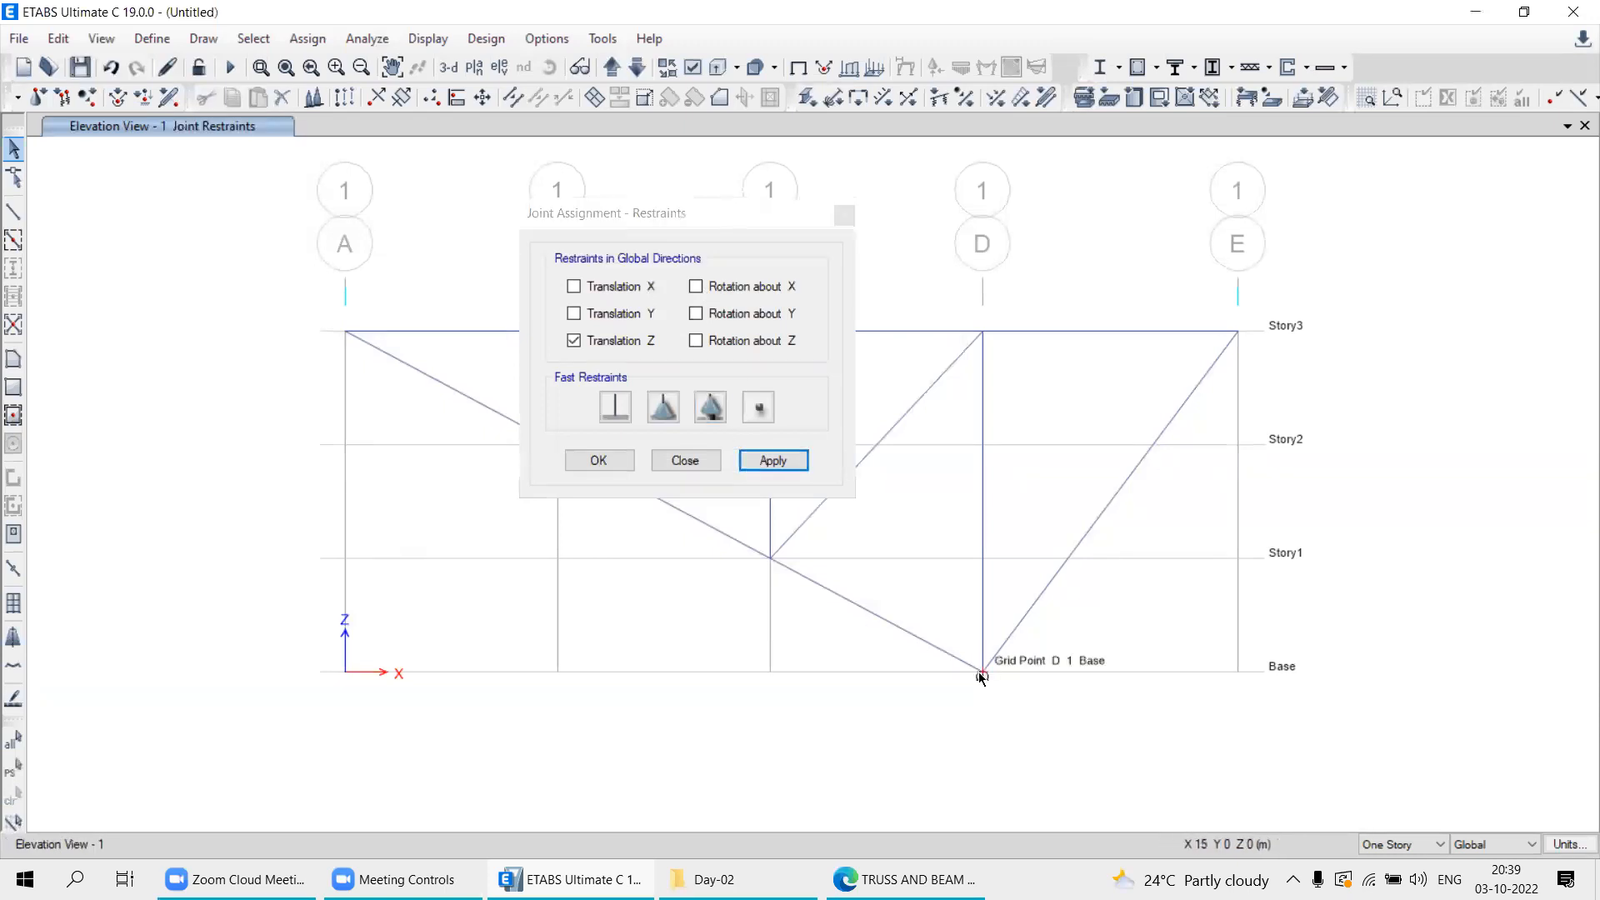
# Assign a pinned restraint fixing Translation X, Y and Z to the joint at grid A on Story3.
pyautogui.moveTo(286, 276); pyautogui.dragTo(401, 421)
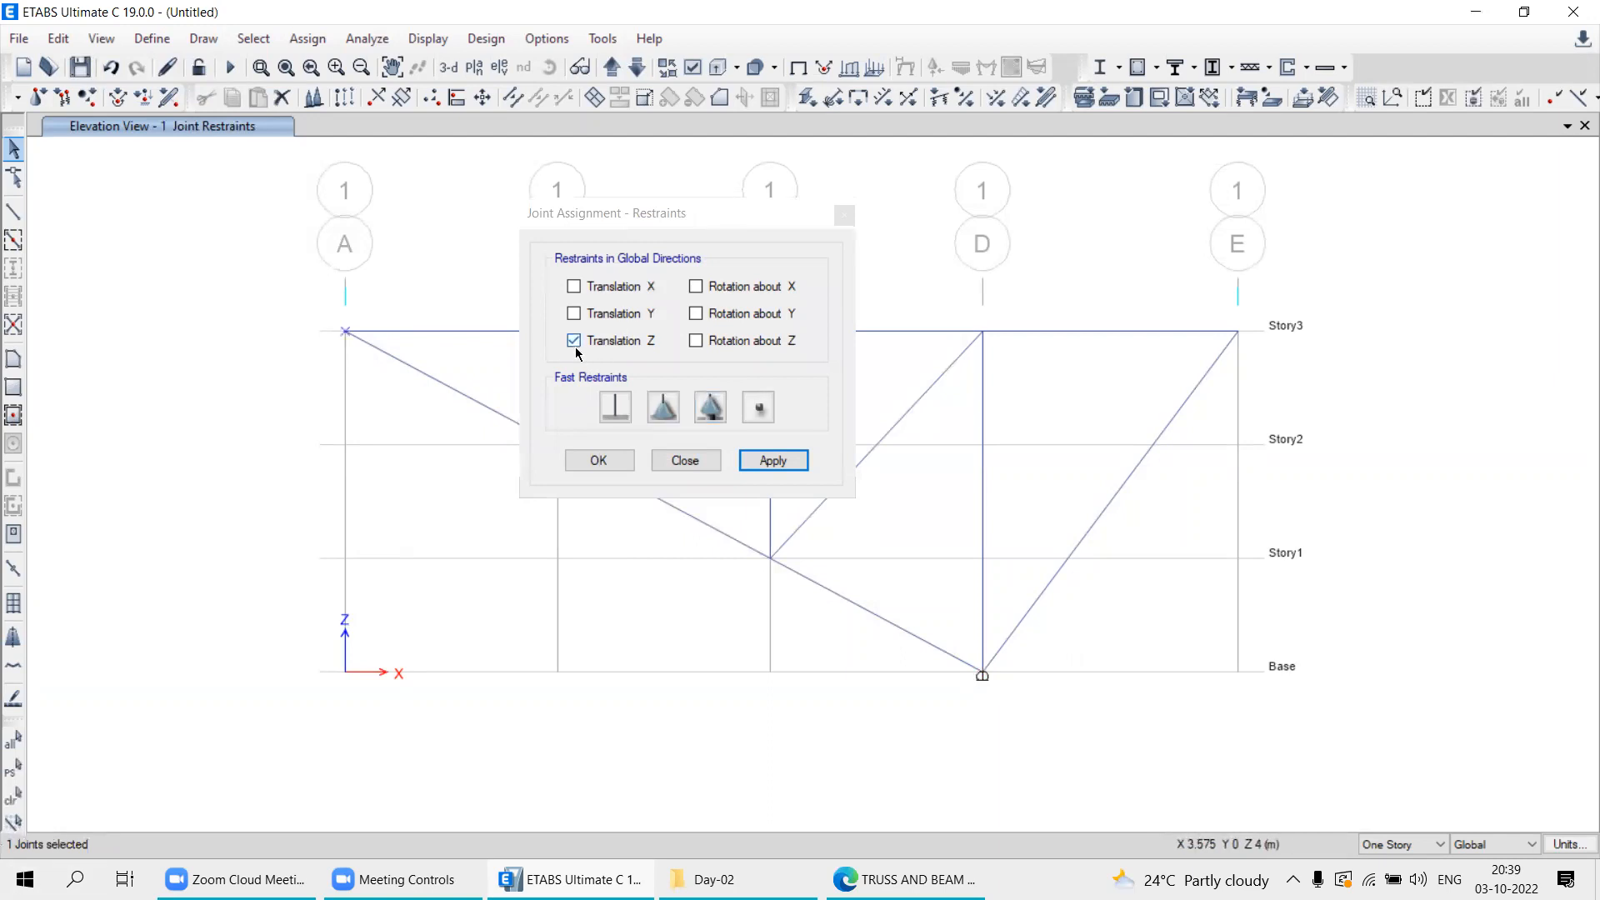
pyautogui.click(663, 407)
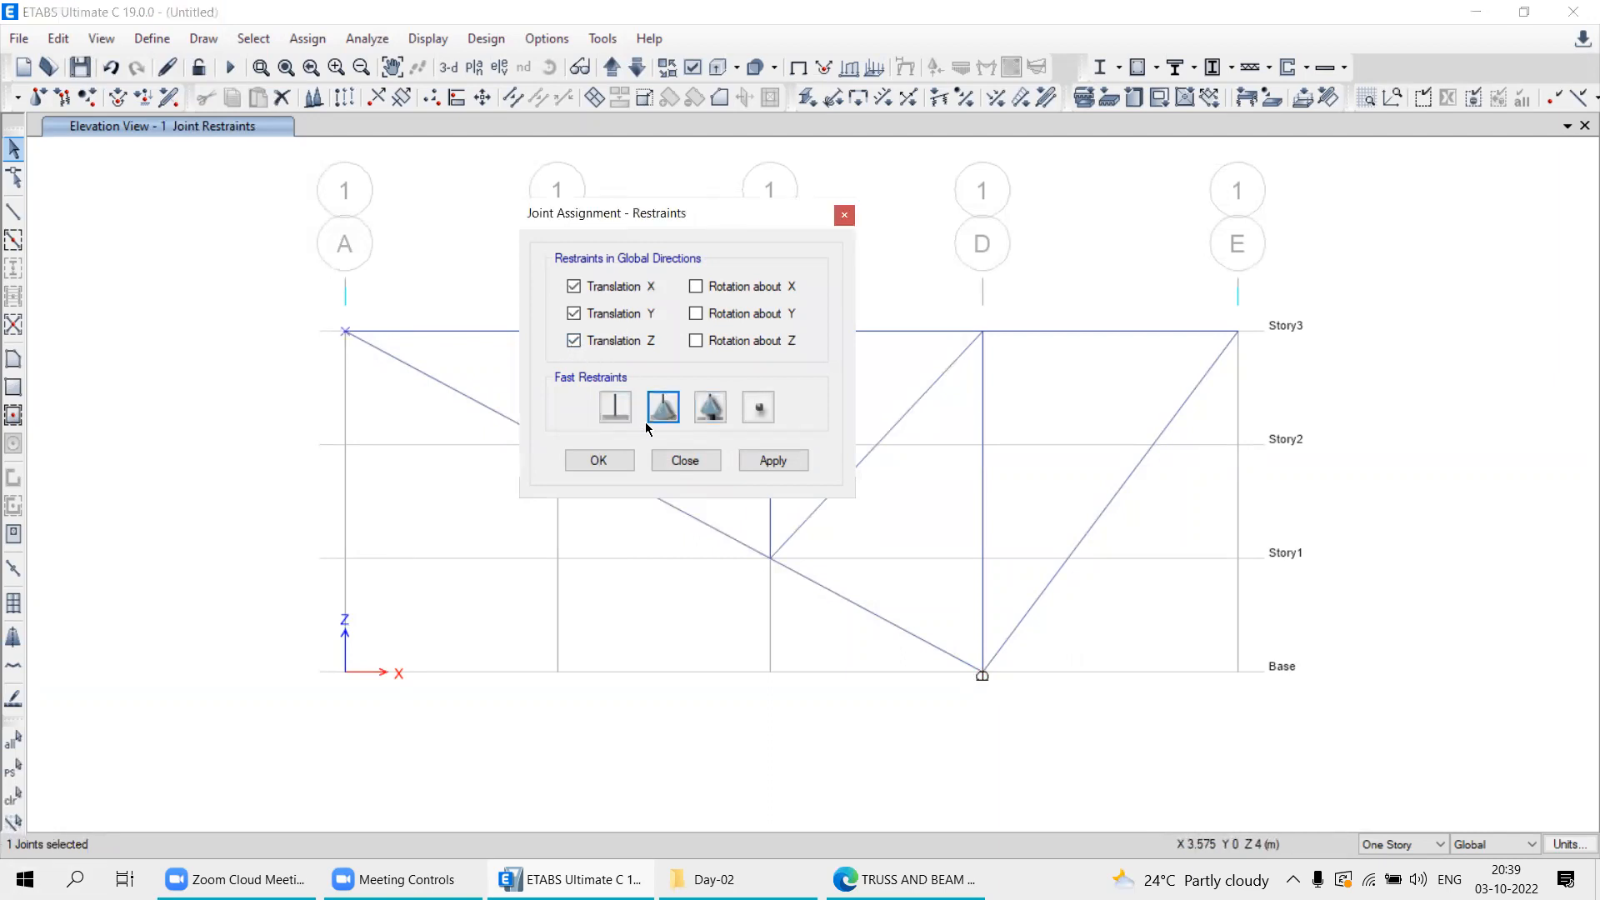
pyautogui.click(766, 464)
pyautogui.click(684, 460)
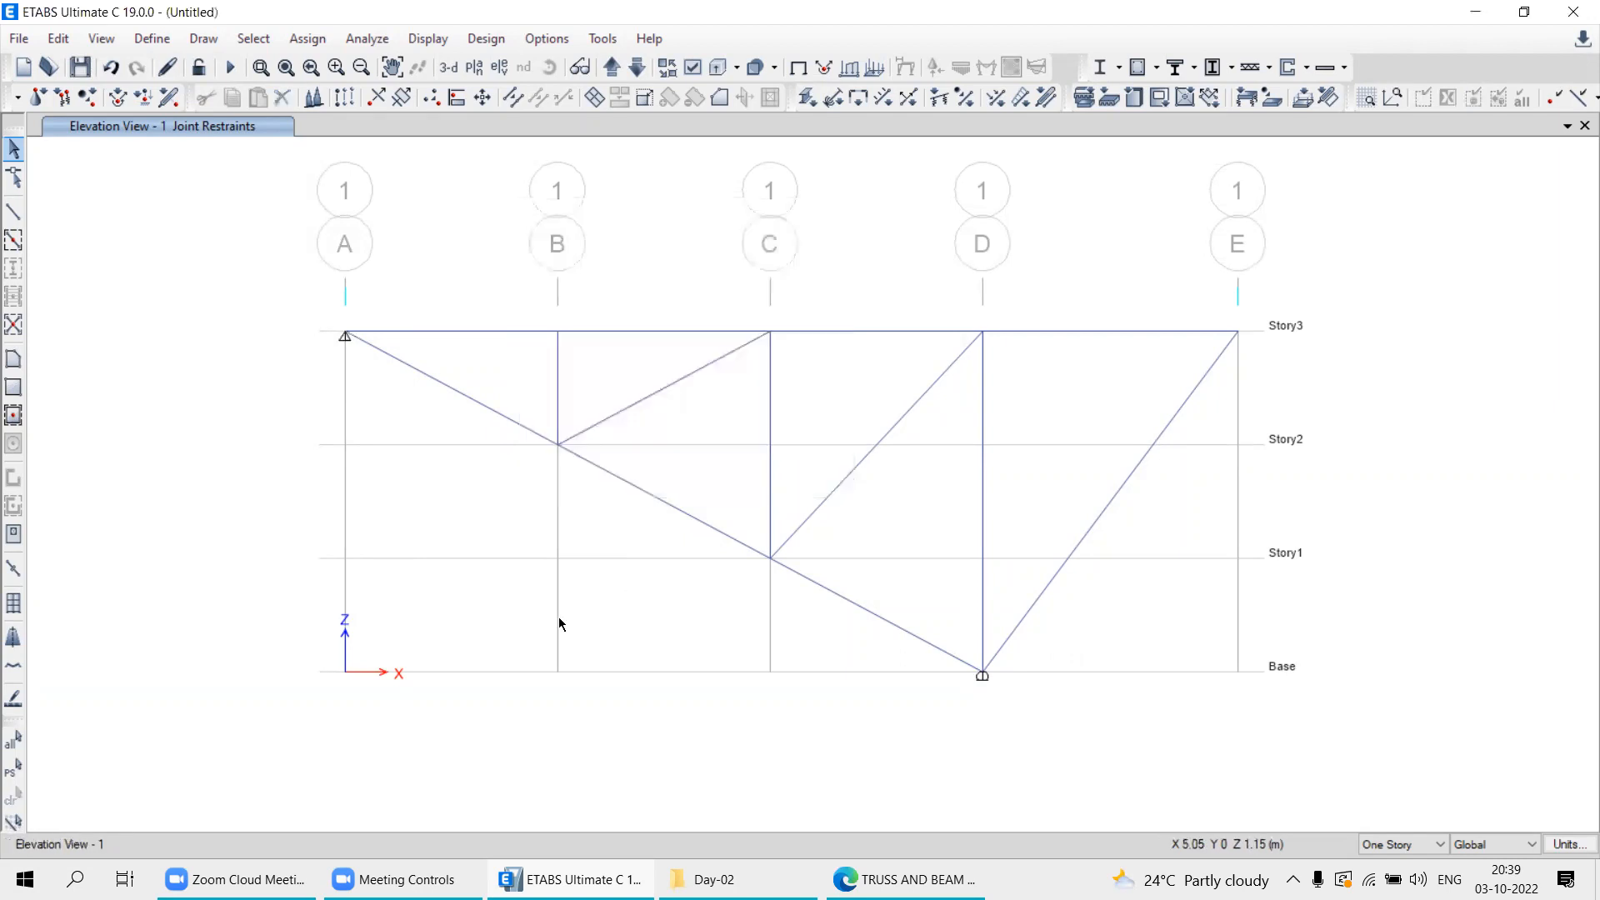
# Run the model check with all joint, frame, shell and other checks selected plus the trim or extend frames fix.
pyautogui.moveTo(687, 550); pyautogui.dragTo(539, 477, button='middle')
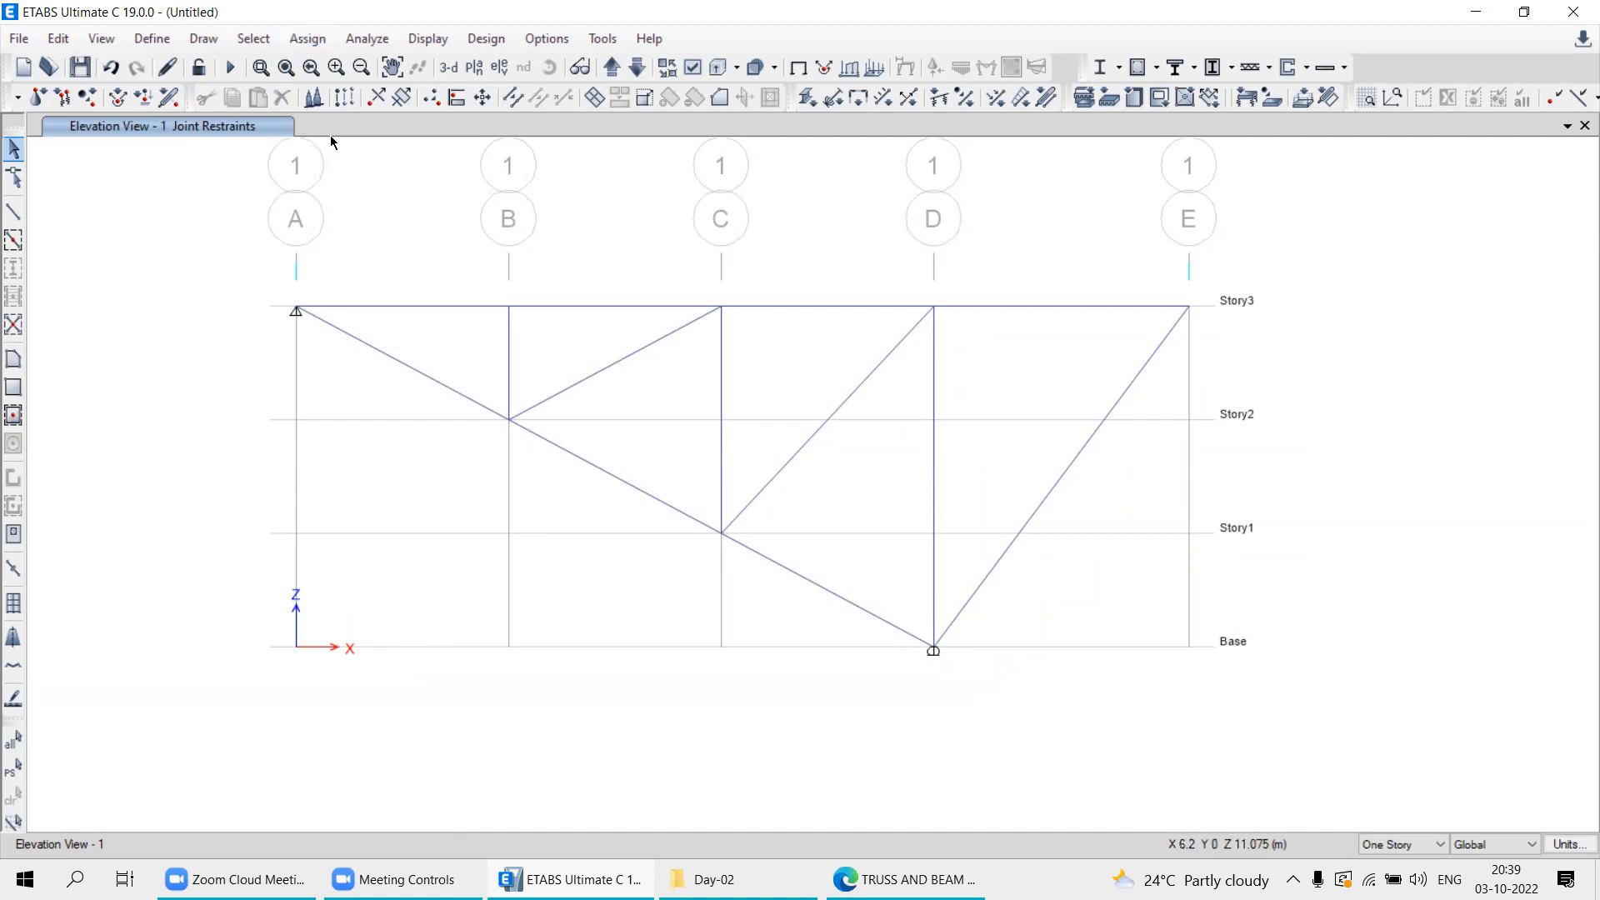
pyautogui.click(367, 39)
pyautogui.click(403, 73)
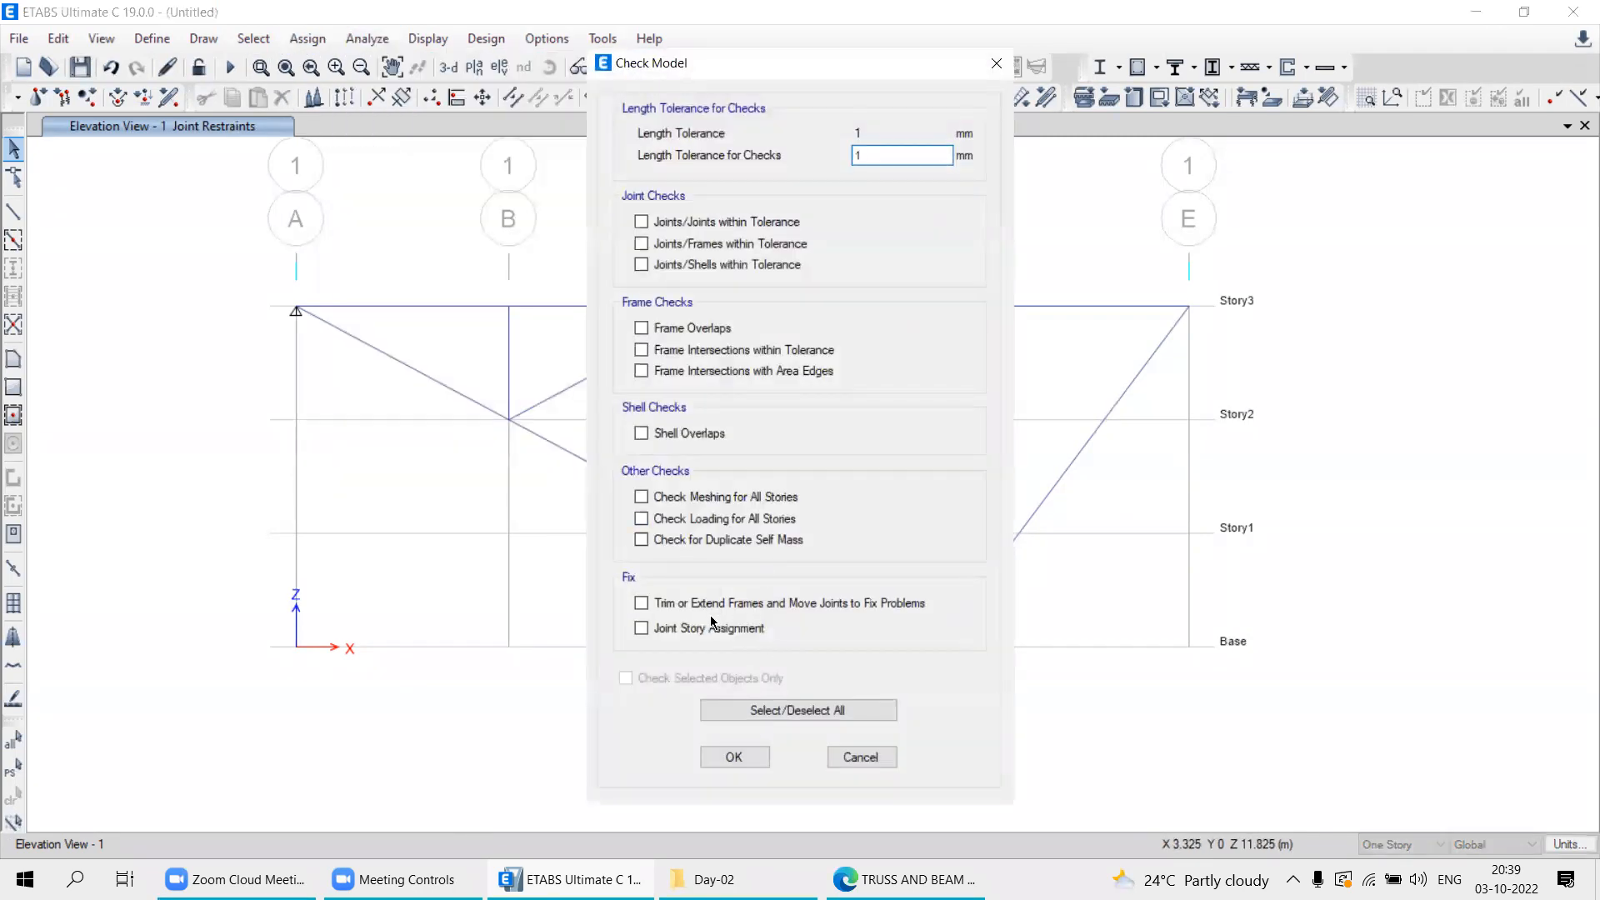
pyautogui.click(733, 711)
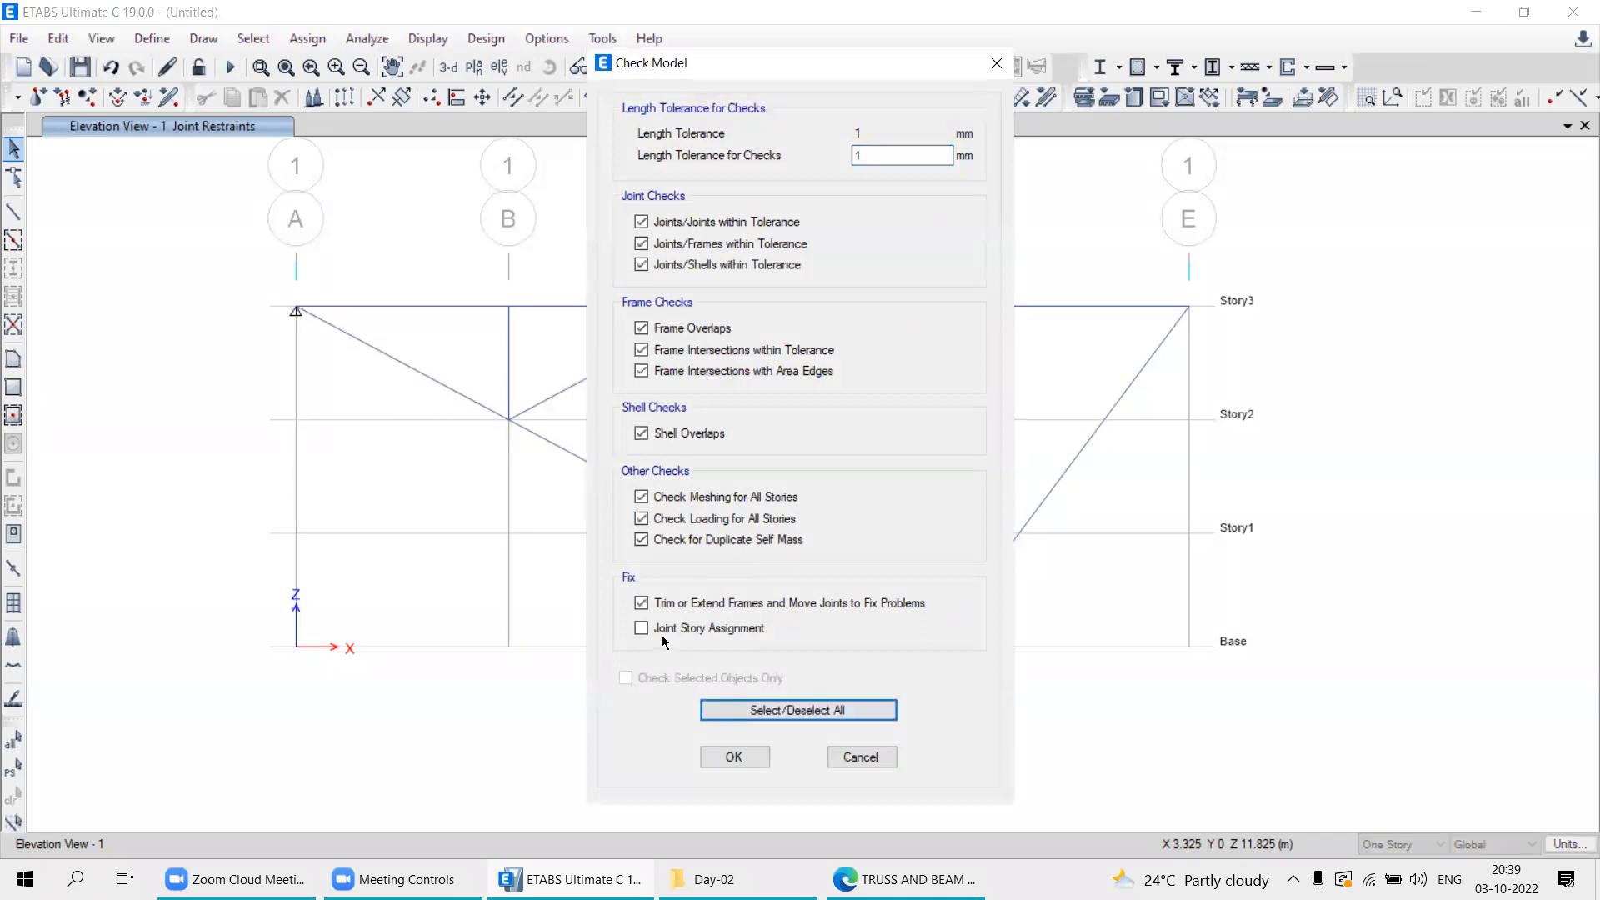
pyautogui.moveTo(747, 63); pyautogui.dragTo(73, 16)
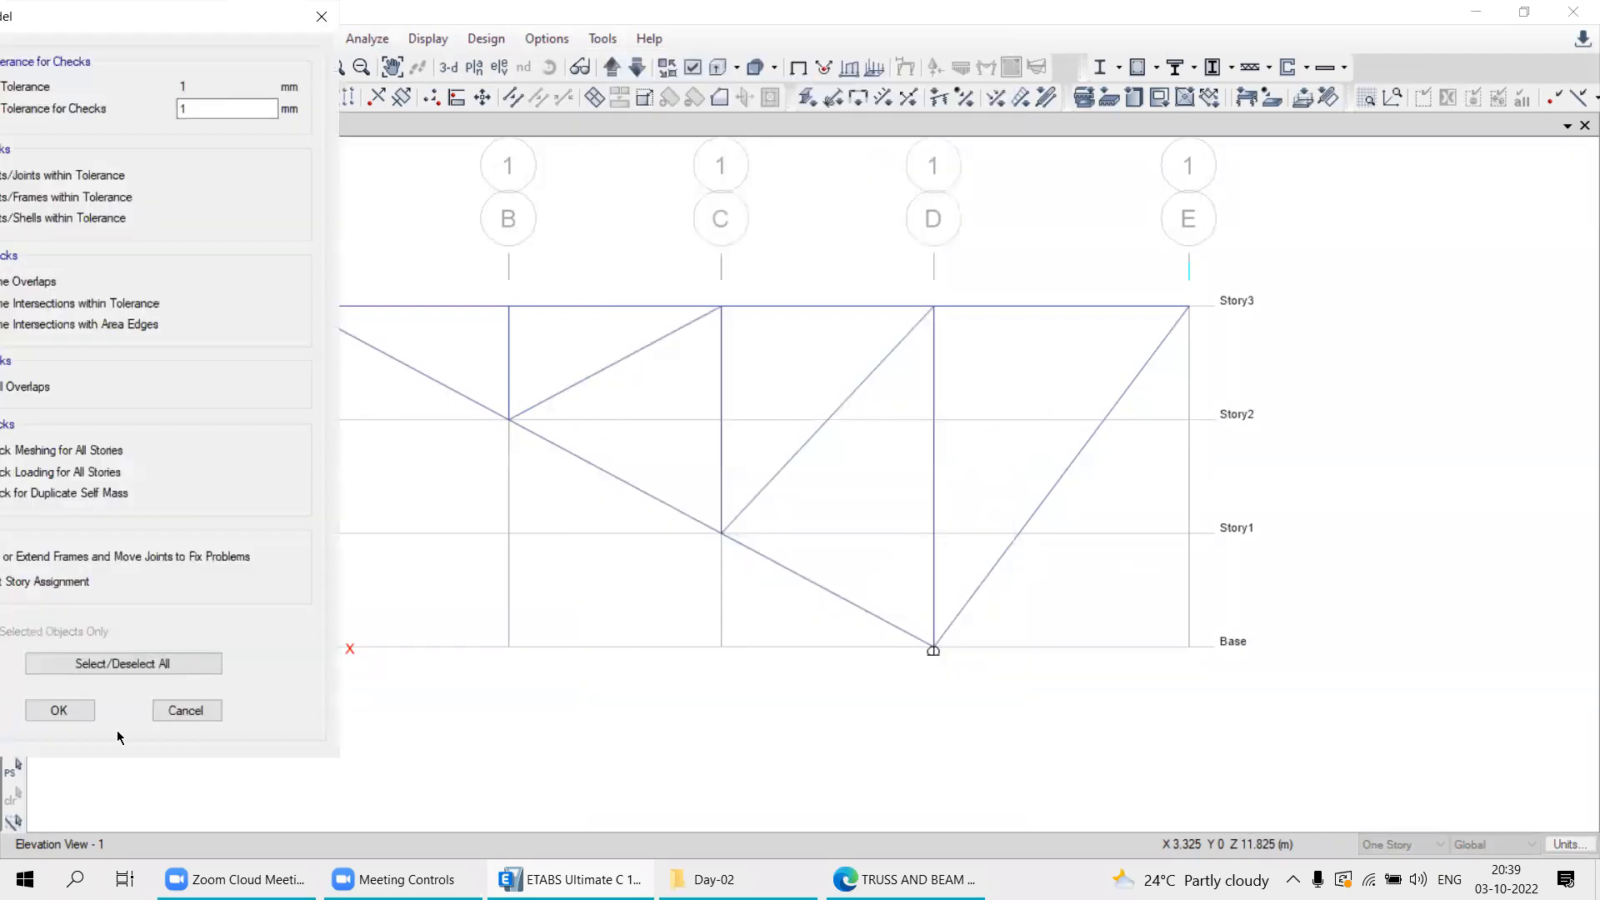
pyautogui.click(60, 712)
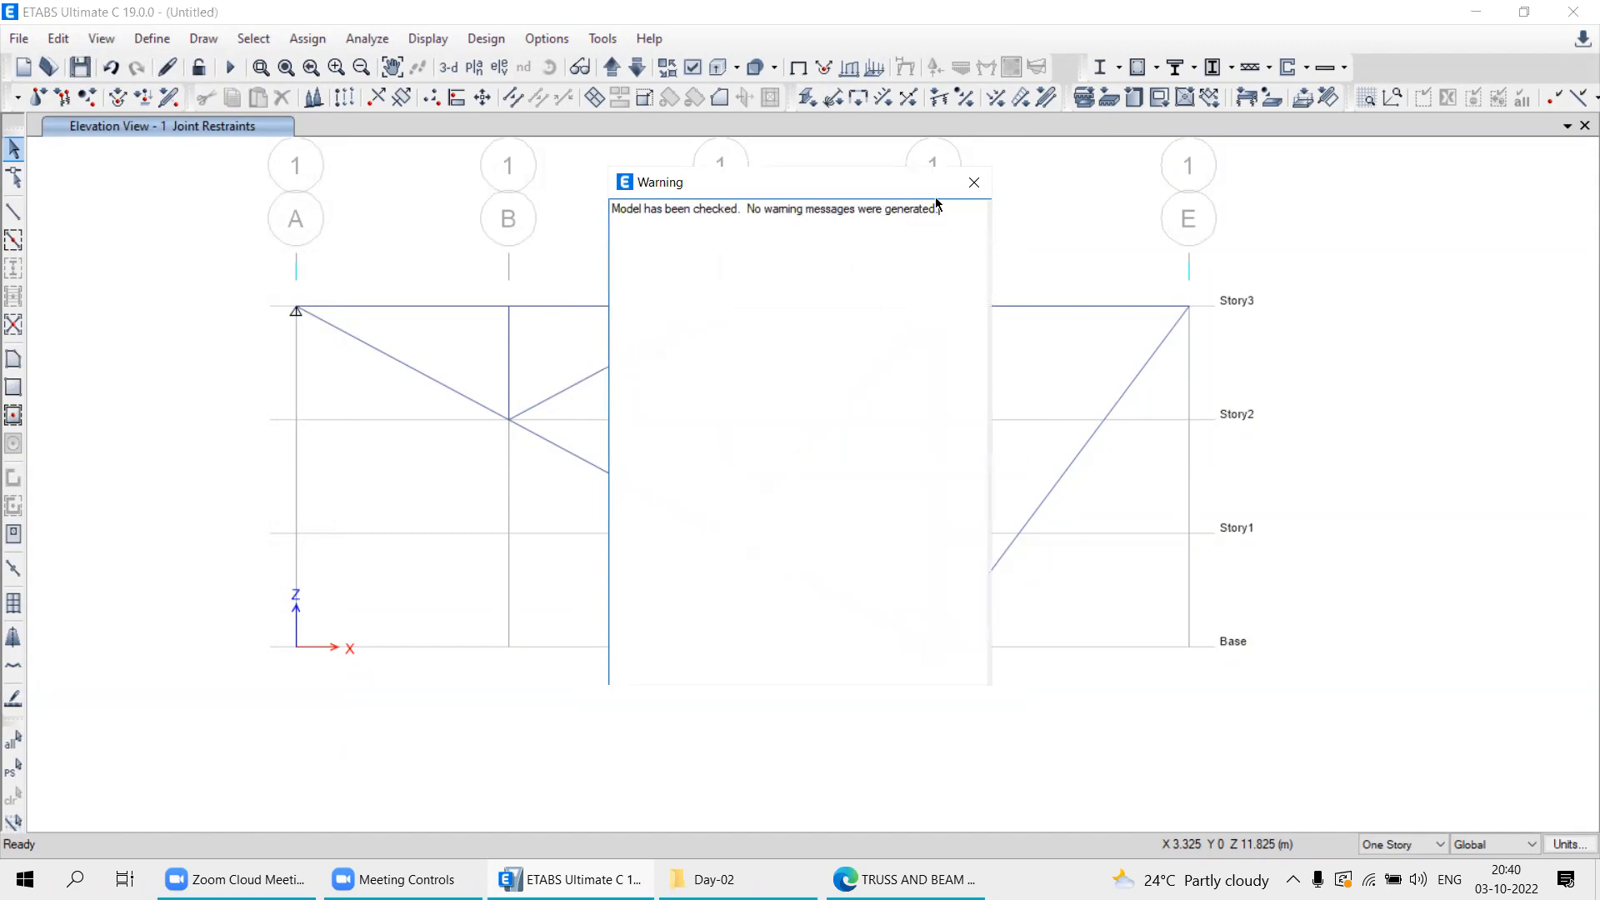
pyautogui.click(974, 181)
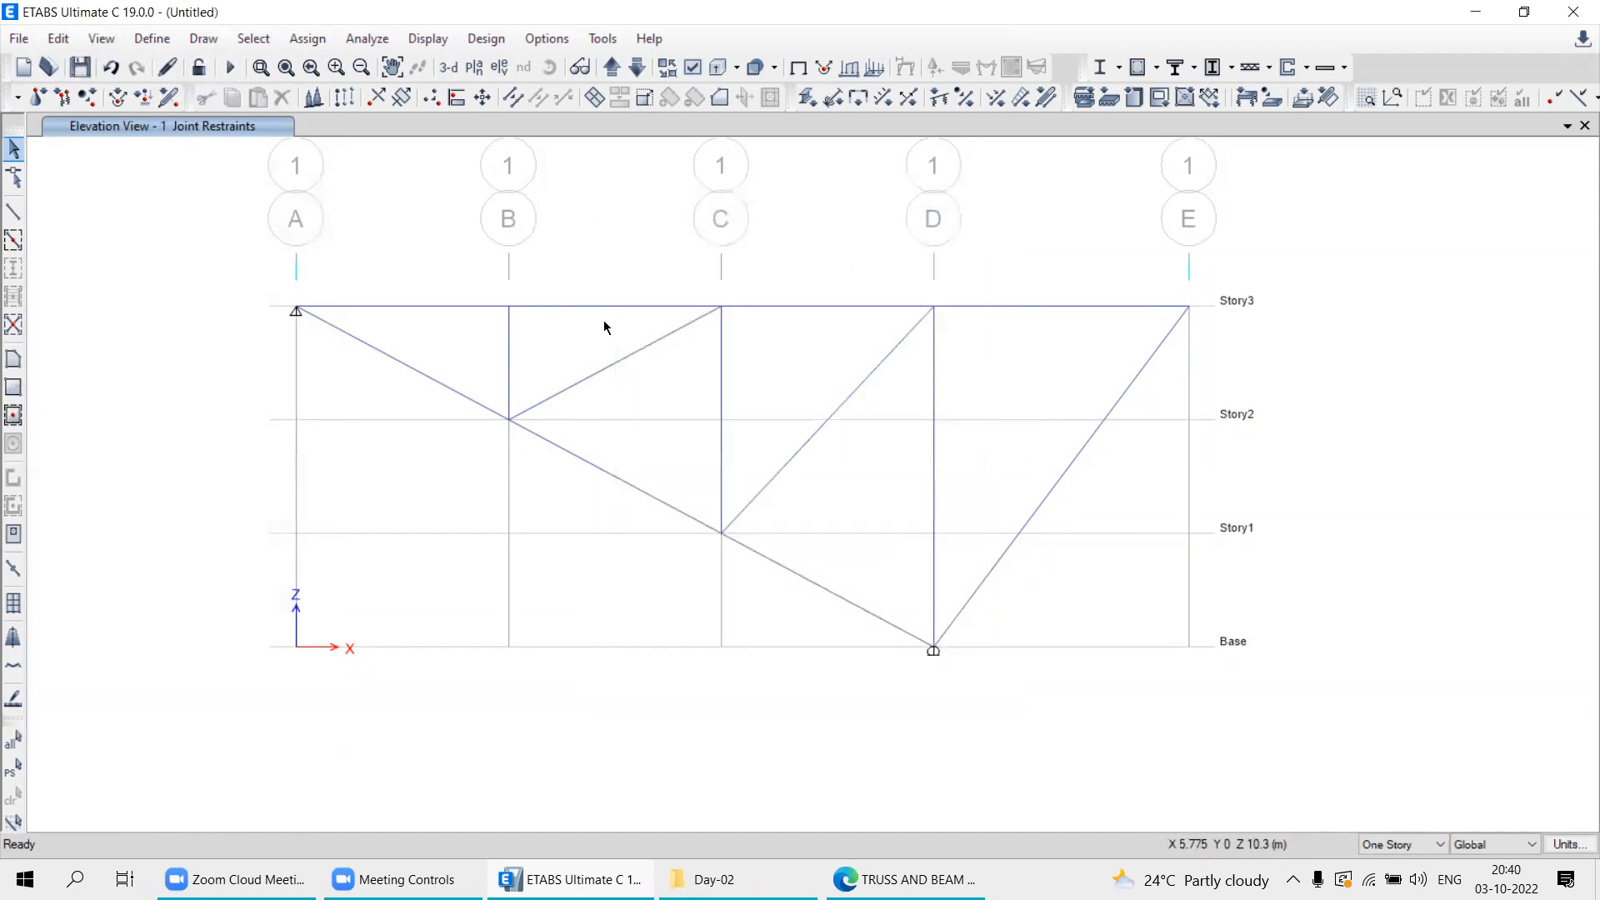
# Switch to the truss example PDF in Edge and handwrite the load conversion 24/1000 = 0.024 over the page.
pyautogui.hotkey('alt', 'Tab')
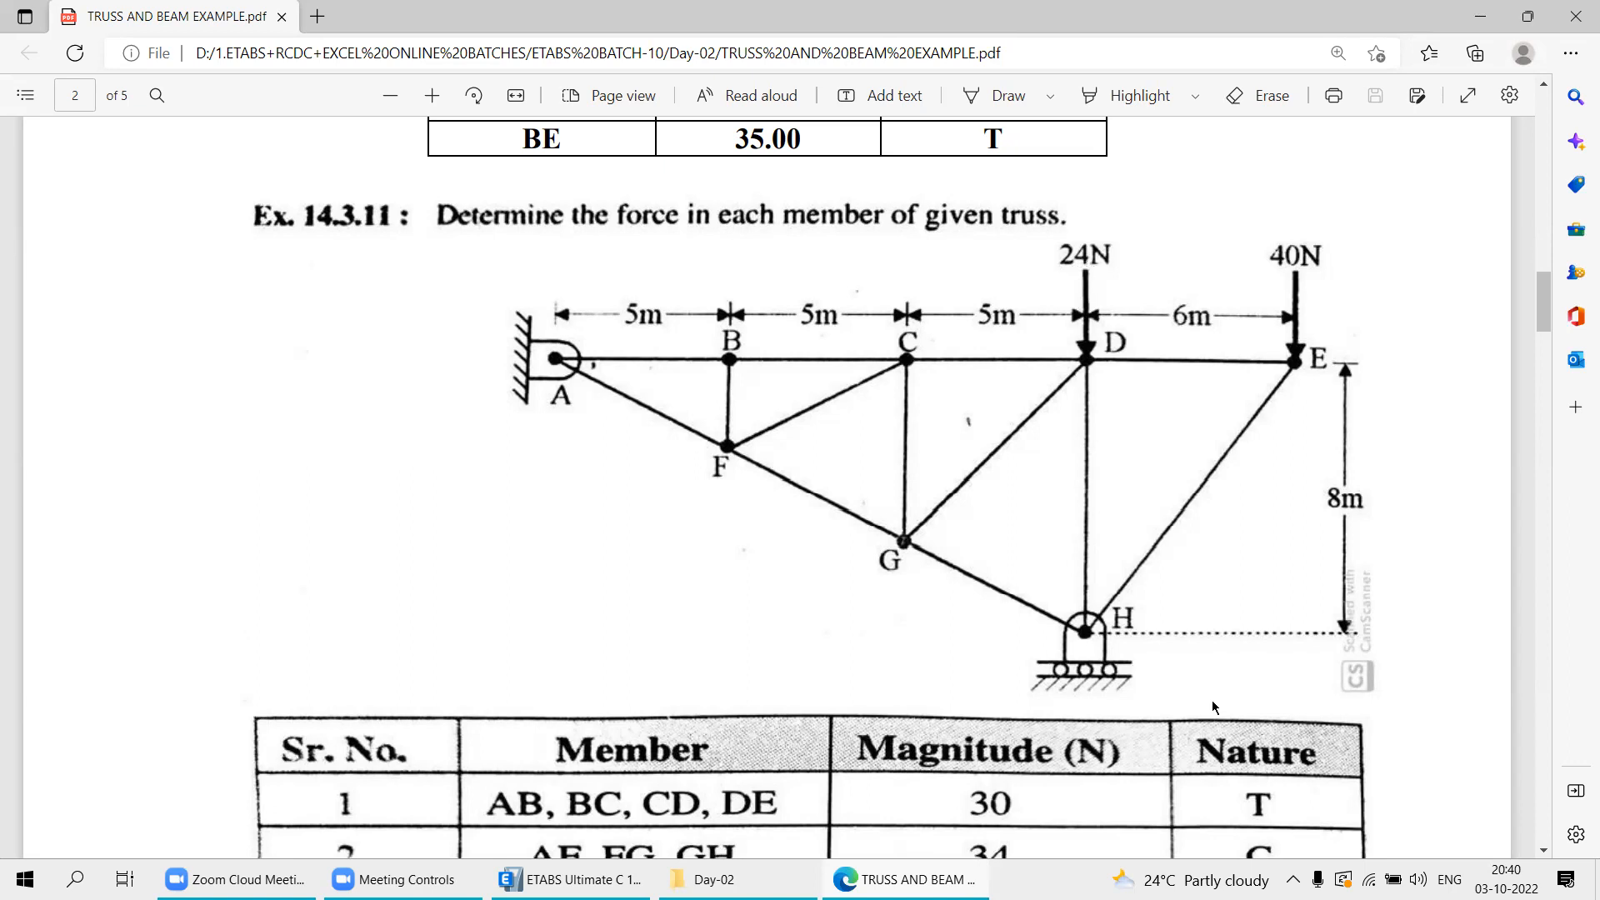
pyautogui.moveTo(52, 288); pyautogui.dragTo(104, 379)
pyautogui.moveTo(155, 267)
pyautogui.mouseDown()
pyautogui.moveTo(133, 302)
pyautogui.moveTo(190, 327)
pyautogui.mouseUp()
pyautogui.moveTo(155, 265); pyautogui.dragTo(156, 379)
pyautogui.moveTo(18, 443); pyautogui.dragTo(186, 434)
pyautogui.moveTo(36, 478); pyautogui.dragTo(25, 607)
pyautogui.moveTo(92, 505)
pyautogui.mouseDown()
pyautogui.moveTo(73, 542)
pyautogui.moveTo(136, 504)
pyautogui.mouseUp()
pyautogui.moveTo(200, 492)
pyautogui.mouseDown()
pyautogui.moveTo(185, 533)
pyautogui.moveTo(208, 494)
pyautogui.mouseUp()
pyautogui.moveTo(229, 379); pyautogui.dragTo(296, 382)
pyautogui.moveTo(227, 412); pyautogui.dragTo(278, 412)
pyautogui.moveTo(421, 321)
pyautogui.mouseDown()
pyautogui.moveTo(373, 367)
pyautogui.moveTo(421, 330)
pyautogui.mouseUp()
pyautogui.click(450, 354)
pyautogui.moveTo(503, 282)
pyautogui.mouseDown()
pyautogui.moveTo(512, 350)
pyautogui.moveTo(551, 337)
pyautogui.mouseUp()
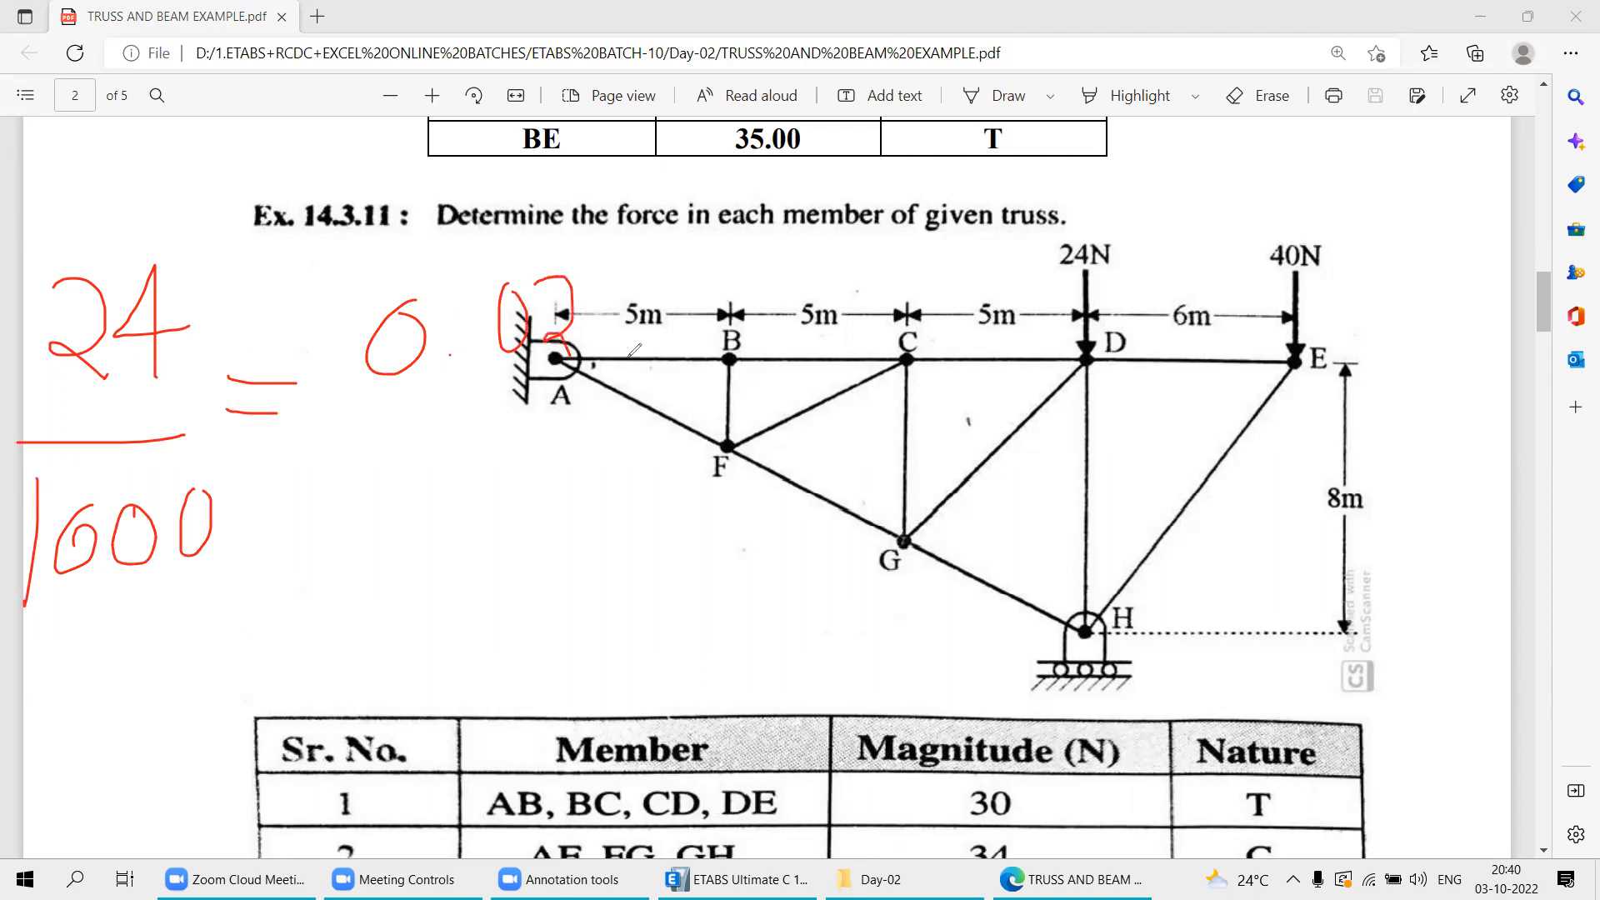
pyautogui.moveTo(624, 268); pyautogui.dragTo(650, 326)
pyautogui.moveTo(623, 268); pyautogui.dragTo(624, 385)
# Handwrite the second load conversion 40/1000 = 0.04 below the first, underline it twice and finish annotating.
pyautogui.moveTo(83, 677)
pyautogui.mouseDown()
pyautogui.moveTo(162, 698)
pyautogui.moveTo(82, 750)
pyautogui.mouseUp()
pyautogui.moveTo(158, 684)
pyautogui.mouseDown()
pyautogui.moveTo(135, 708)
pyautogui.moveTo(160, 682)
pyautogui.mouseUp()
pyautogui.moveTo(246, 646)
pyautogui.mouseDown()
pyautogui.moveTo(133, 775)
pyautogui.moveTo(185, 817)
pyautogui.mouseUp()
pyautogui.moveTo(218, 760); pyautogui.dragTo(293, 753)
pyautogui.moveTo(272, 622)
pyautogui.mouseDown()
pyautogui.moveTo(331, 621)
pyautogui.moveTo(334, 647)
pyautogui.mouseUp()
pyautogui.moveTo(422, 572)
pyautogui.mouseDown()
pyautogui.moveTo(473, 585)
pyautogui.moveTo(640, 573)
pyautogui.mouseUp()
pyautogui.click(457, 597)
pyautogui.moveTo(592, 511); pyautogui.dragTo(580, 626)
pyautogui.moveTo(412, 688); pyautogui.dragTo(633, 667)
pyautogui.moveTo(469, 713); pyautogui.dragTo(635, 695)
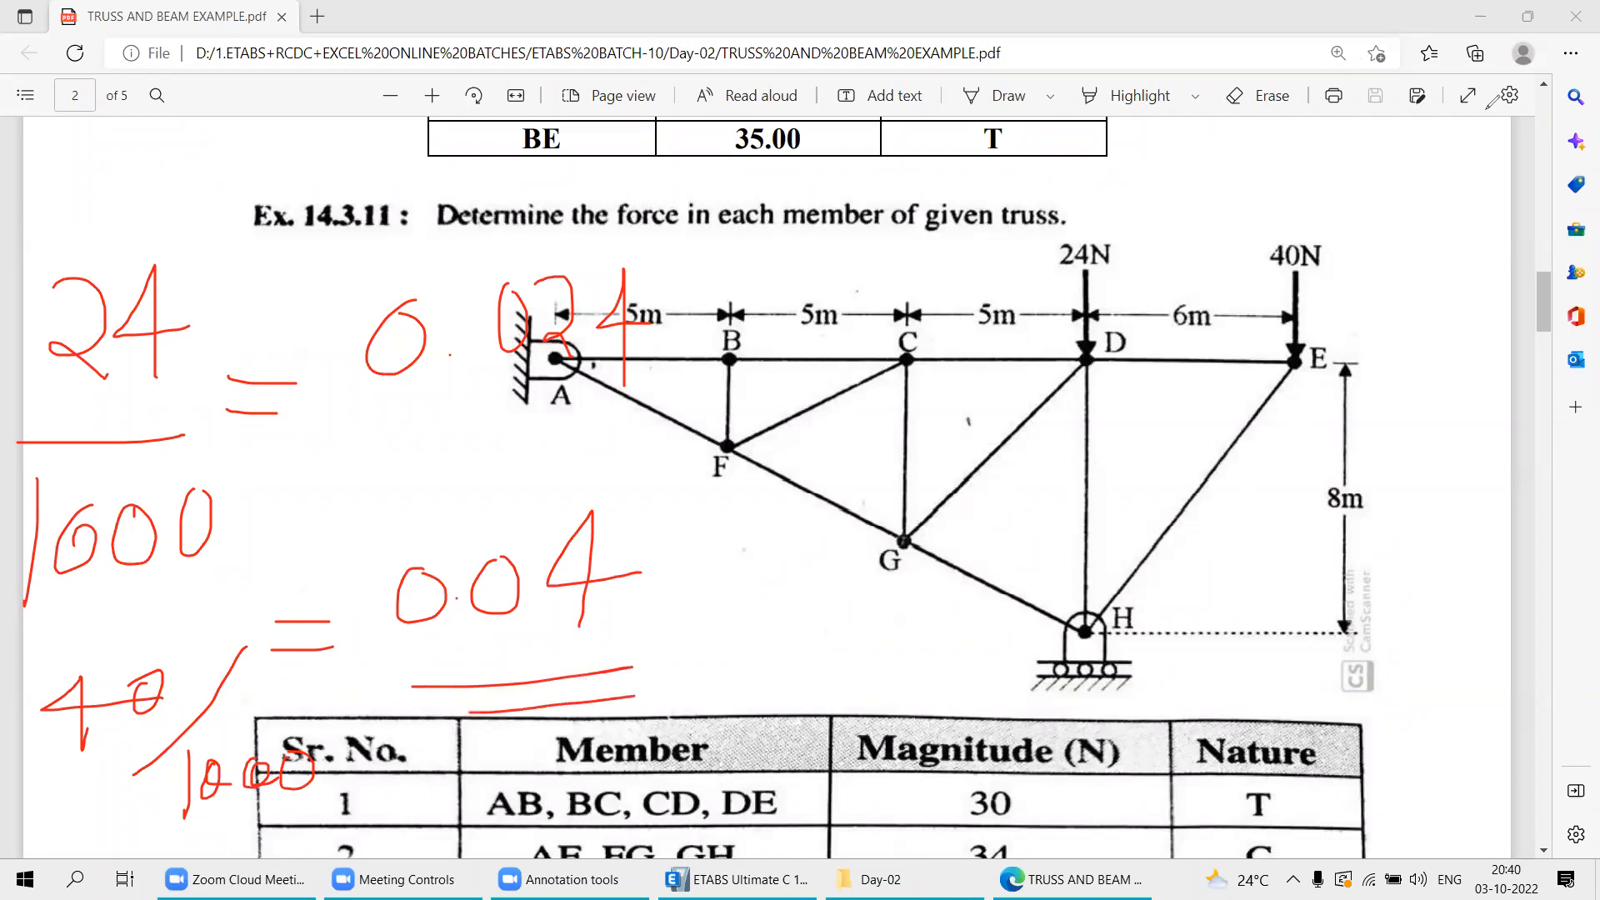
pyautogui.click(1487, 109)
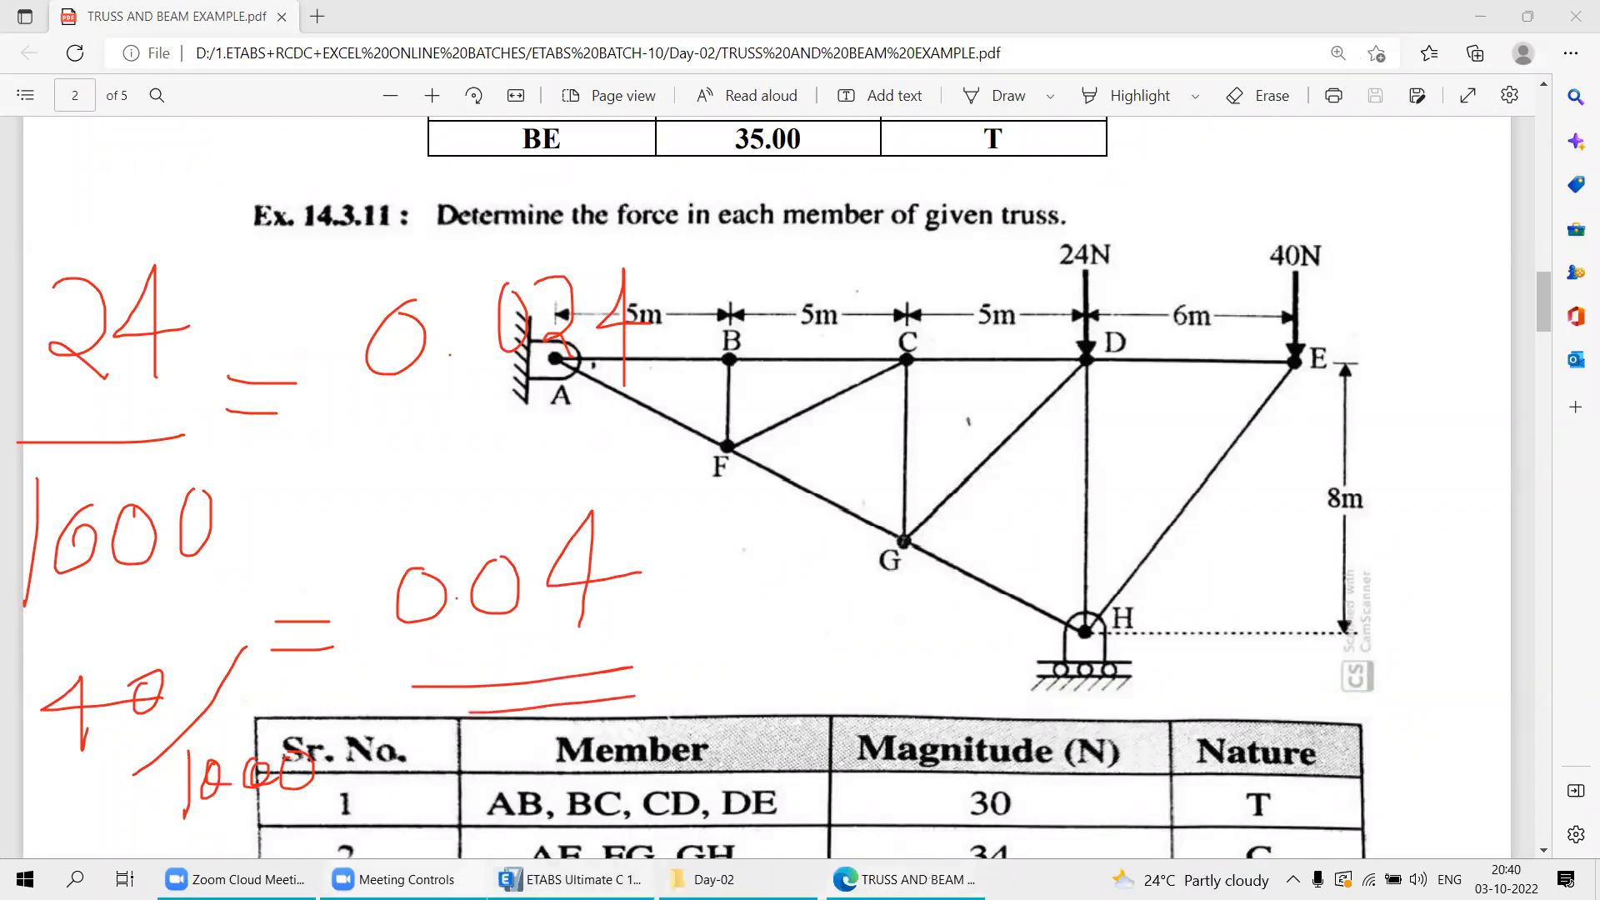
# Switch to ETABS and assign a Live joint load of -0.024 kN in Force Global Z to the joint at grid D on Story3.
pyautogui.hotkey('alt', 'Tab')
pyautogui.moveTo(785, 240); pyautogui.dragTo(903, 335)
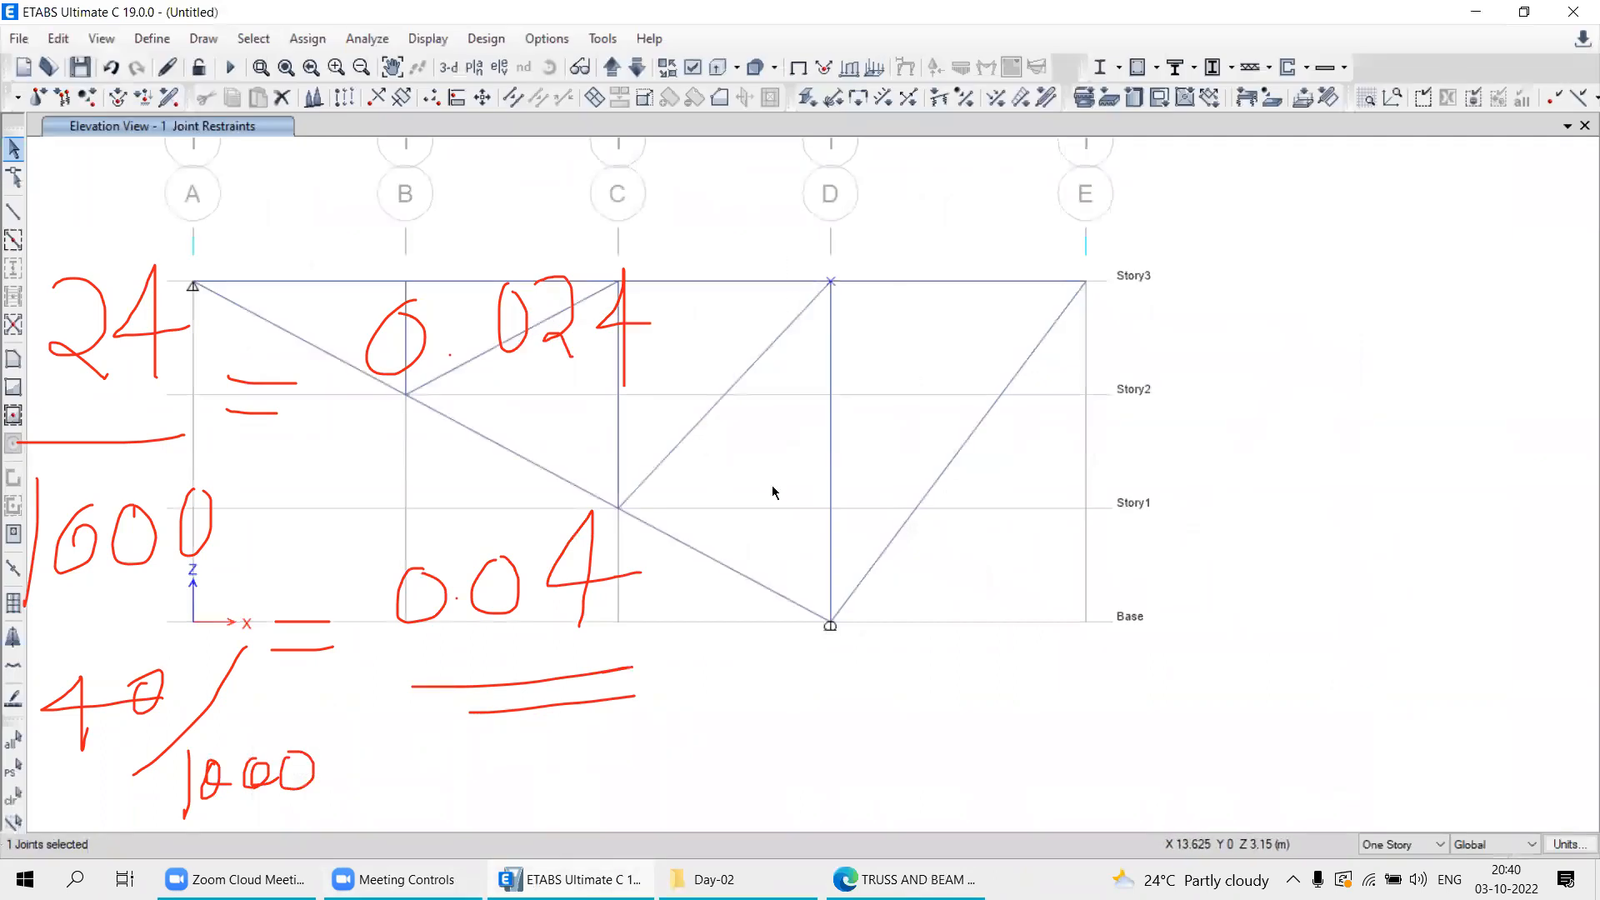
pyautogui.click(307, 38)
pyautogui.moveTo(326, 68)
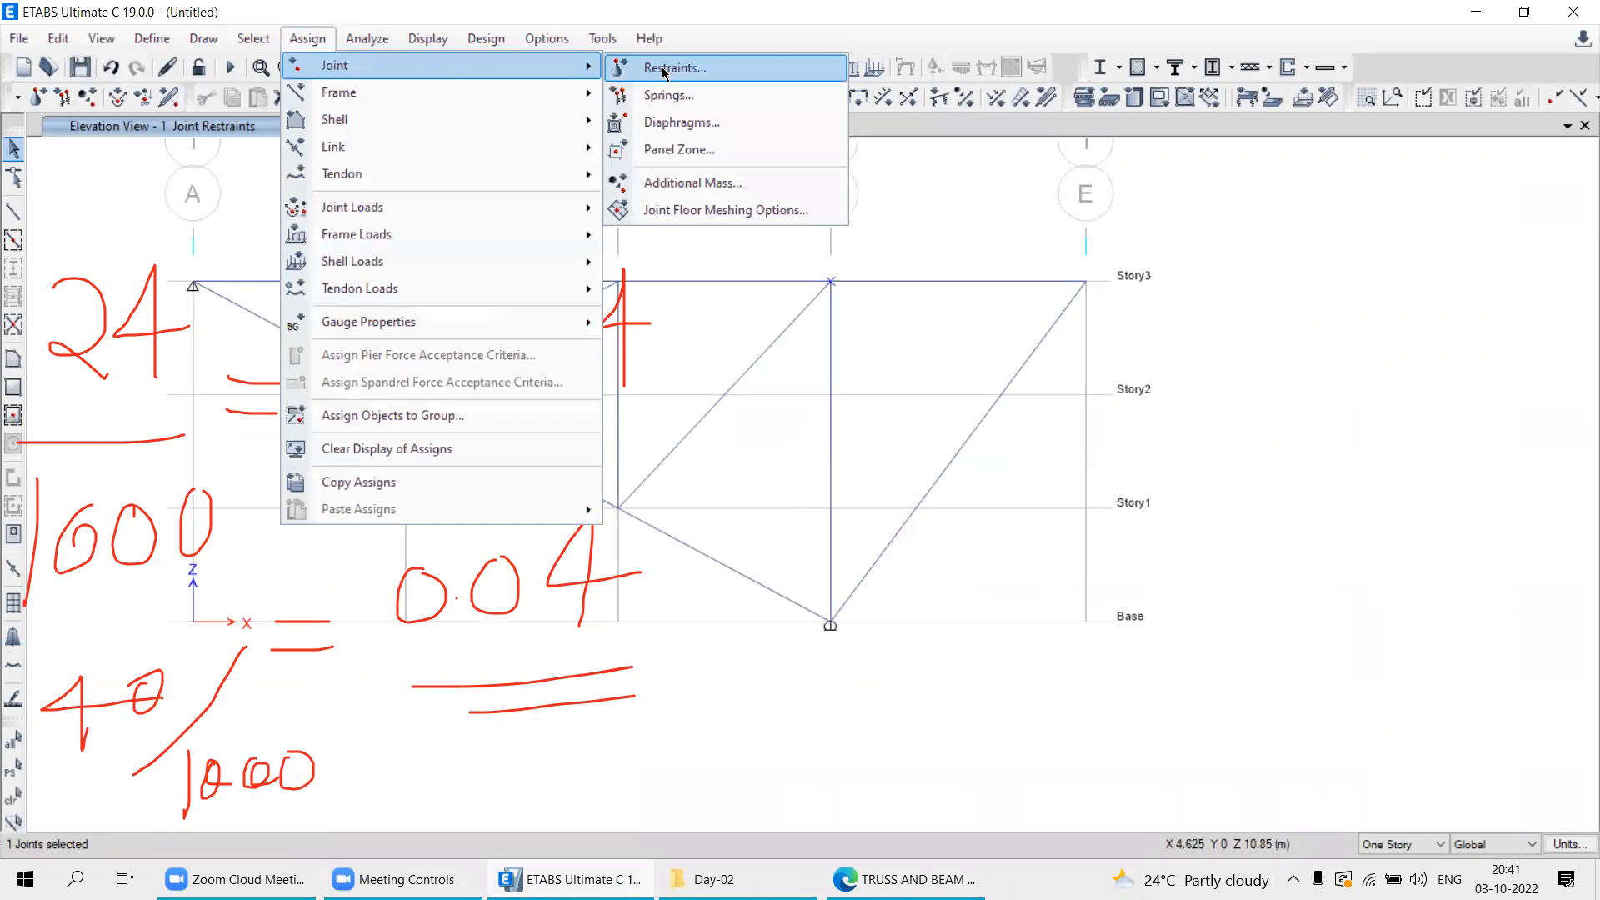
pyautogui.click(658, 67)
pyautogui.click(845, 215)
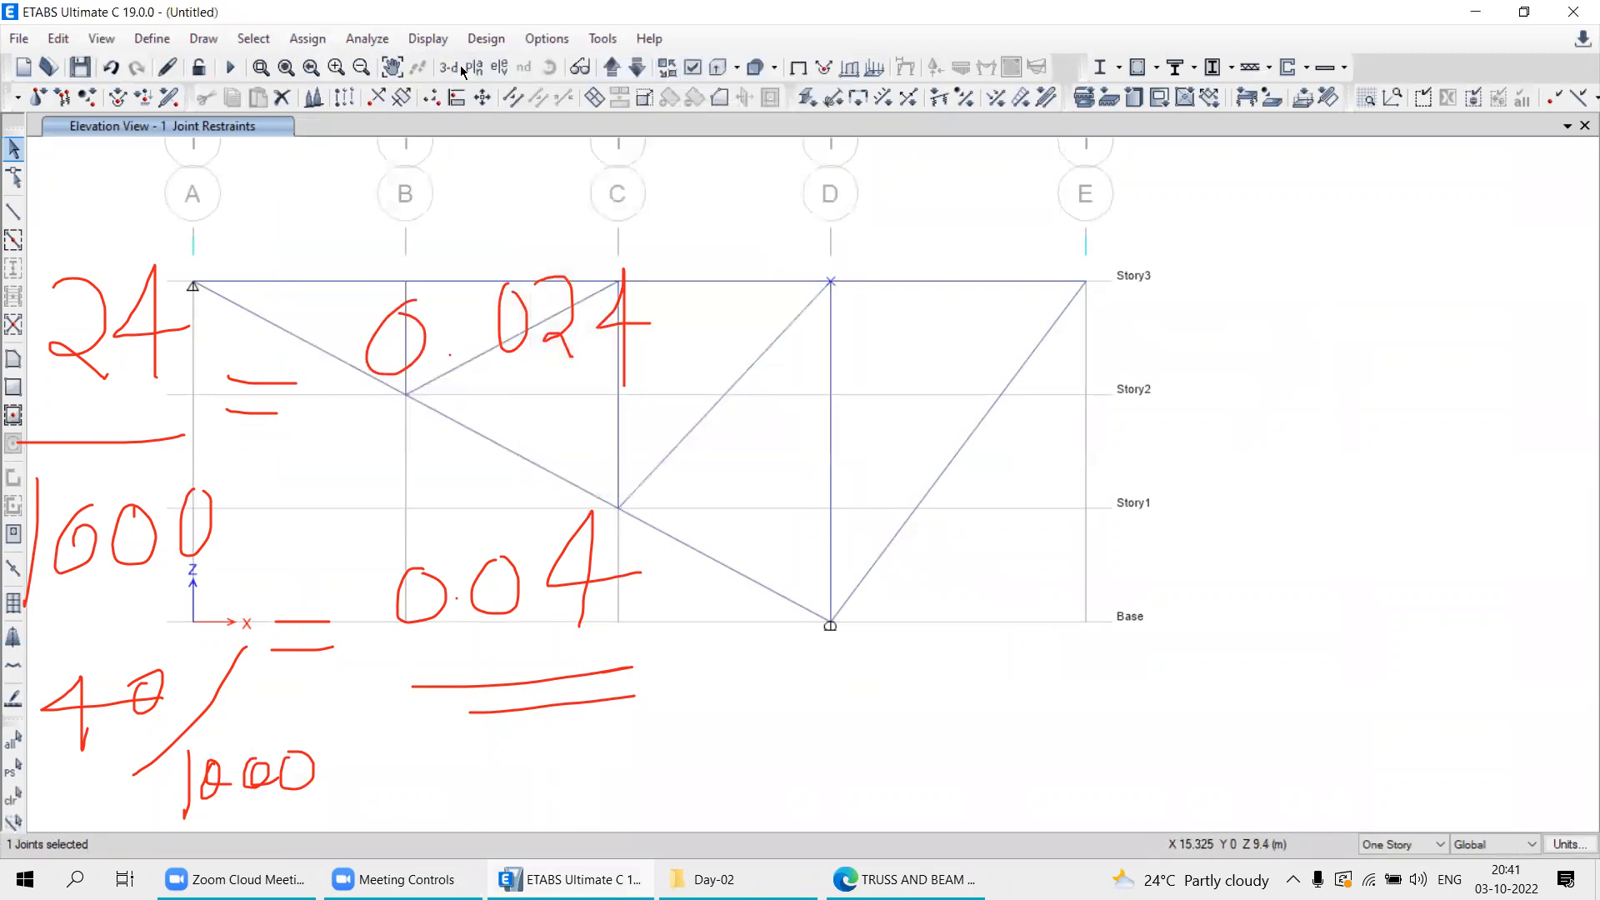
pyautogui.click(304, 40)
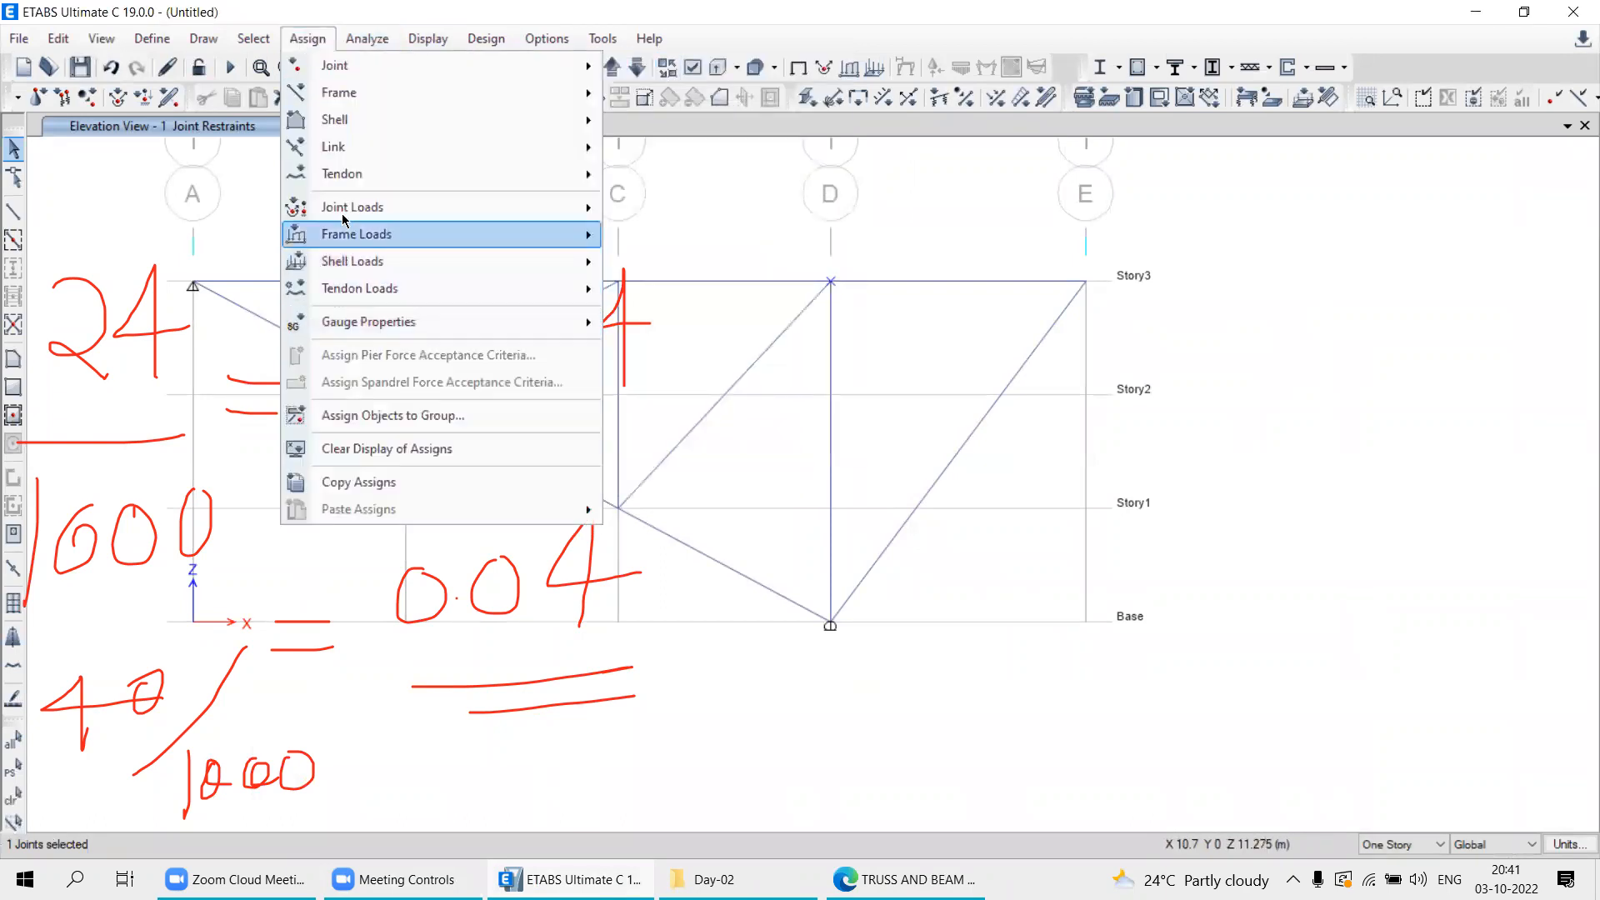
pyautogui.moveTo(375, 207)
pyautogui.click(675, 214)
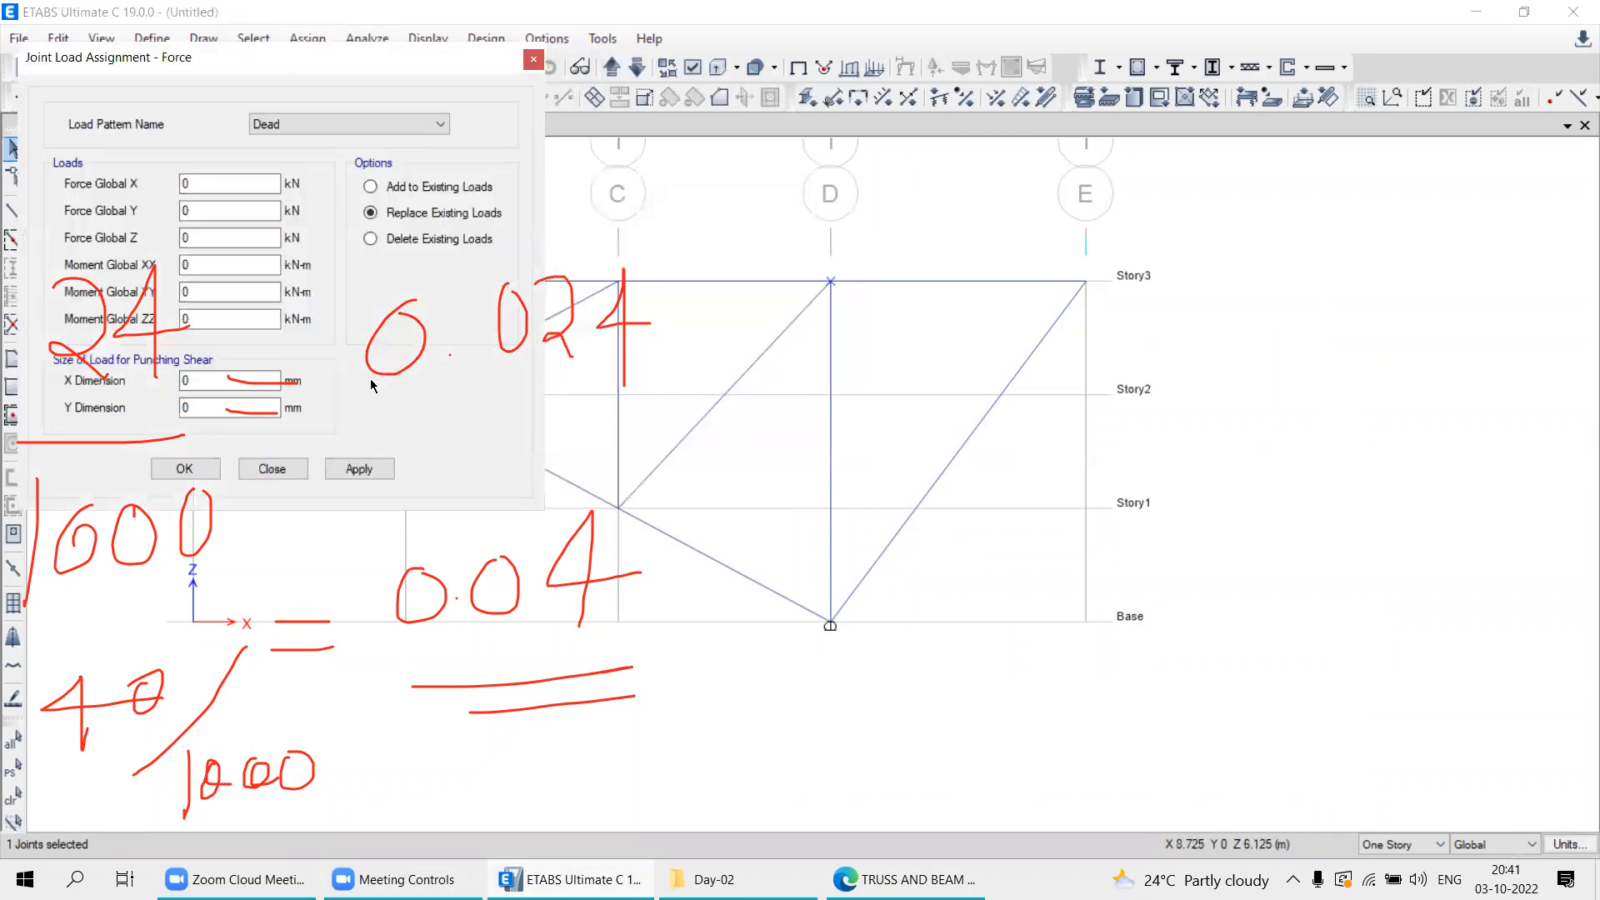
pyautogui.click(275, 124)
pyautogui.click(271, 155)
pyautogui.press('Tab')
pyautogui.press('Tab')
pyautogui.press('Tab')
pyautogui.write('-')
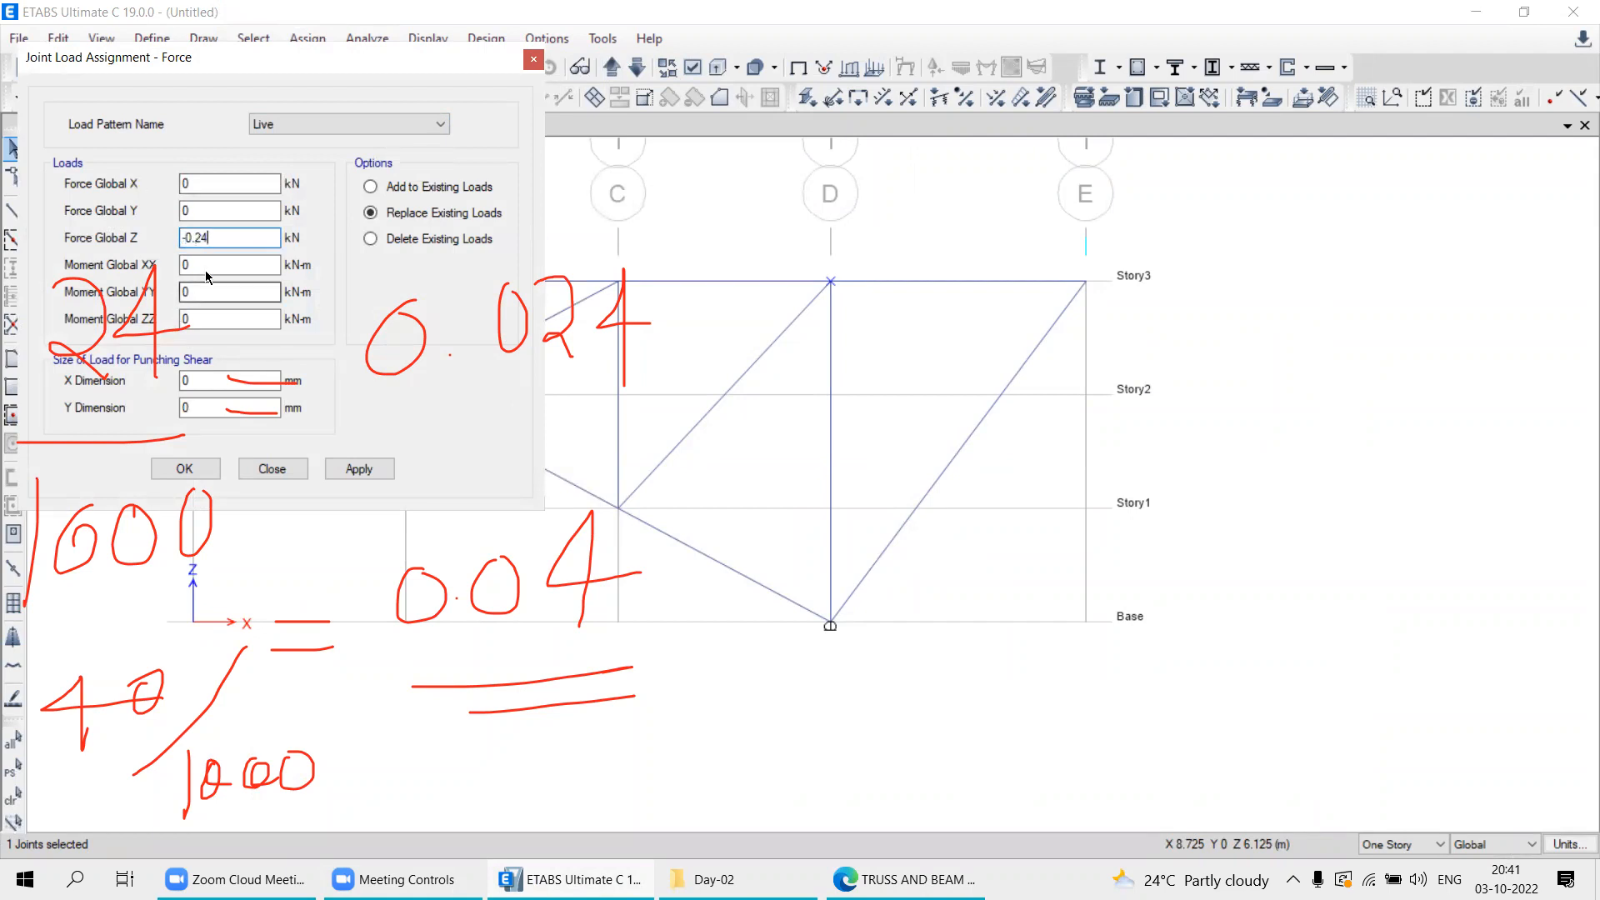
pyautogui.click(195, 240)
pyautogui.write('0')
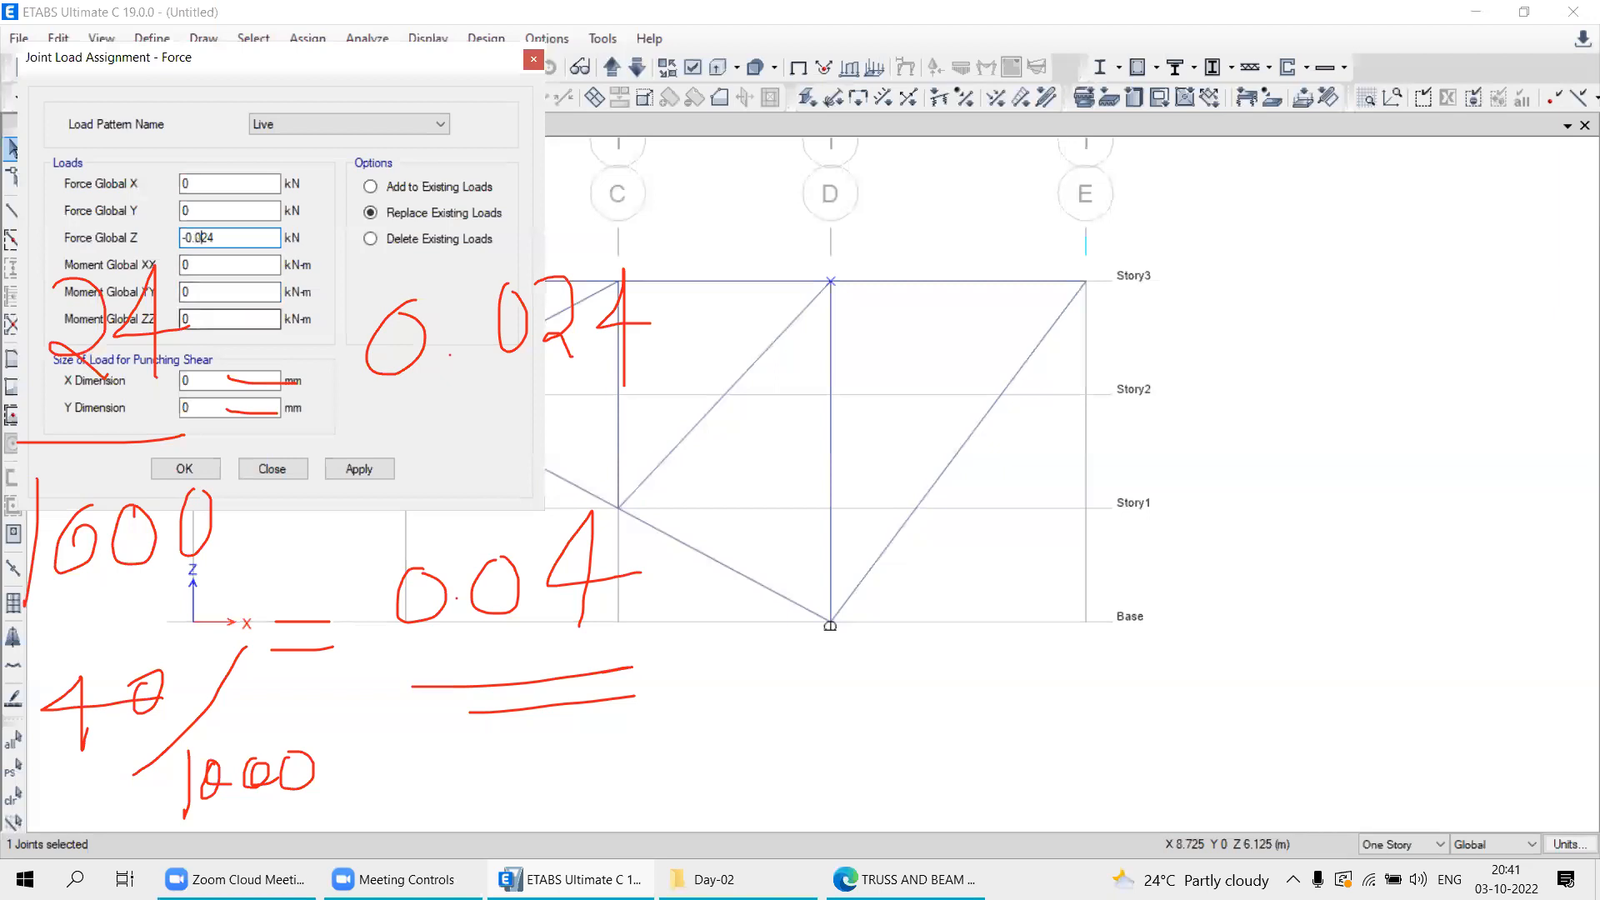
pyautogui.click(359, 468)
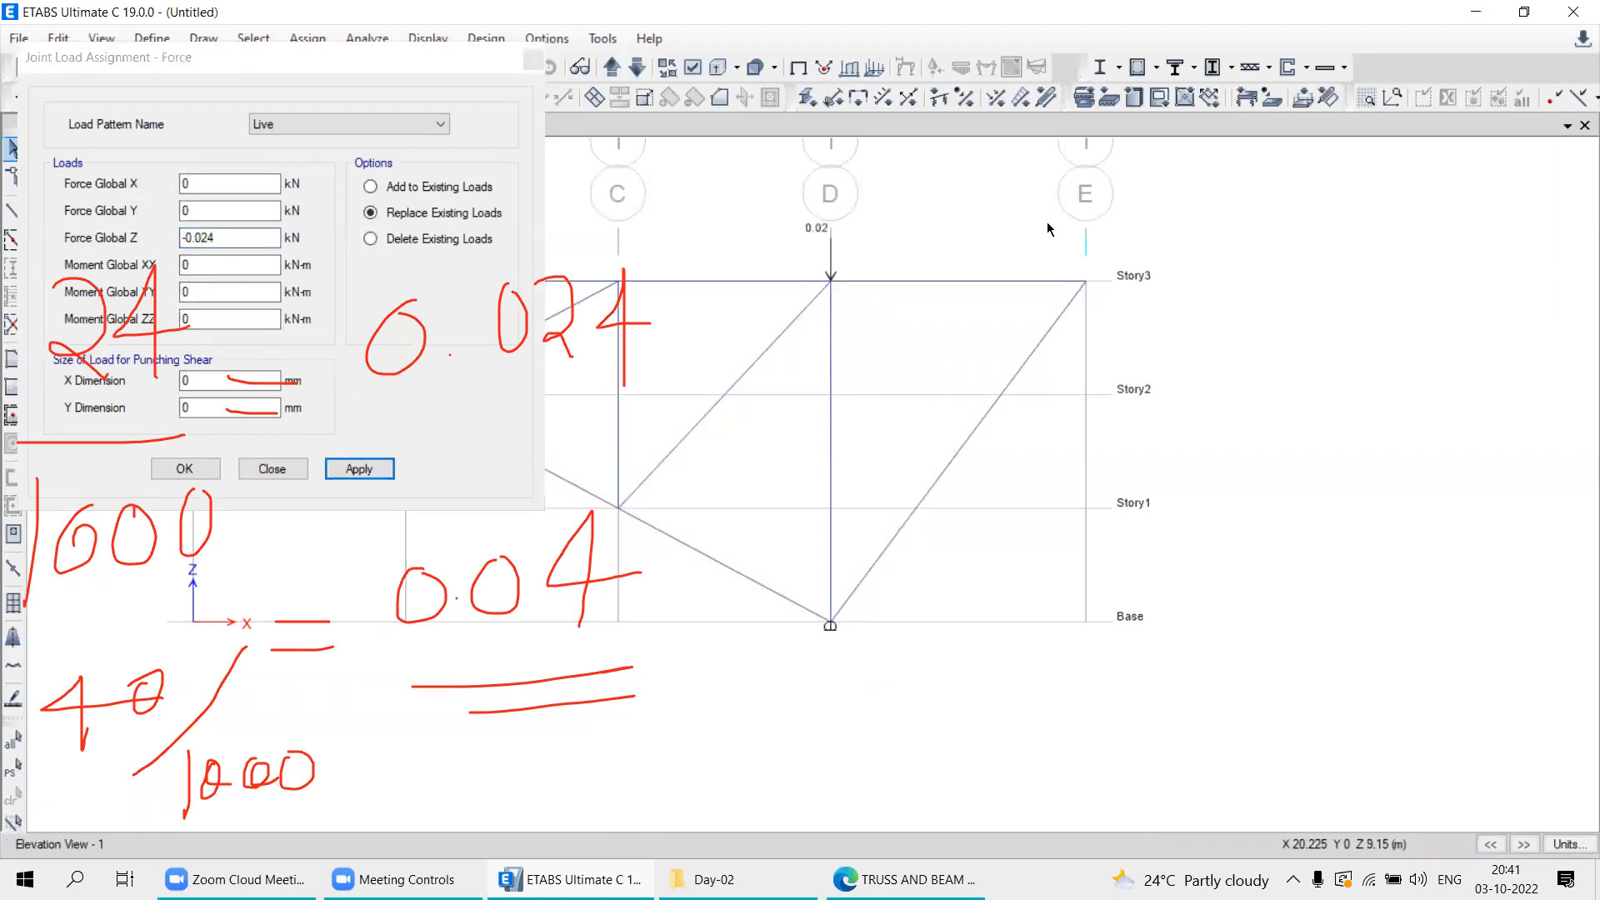
# Assign a Live joint load of -0.04 kN in Force Global Z to the joint at grid E on Story3 and close the assignment.
pyautogui.click(1089, 286)
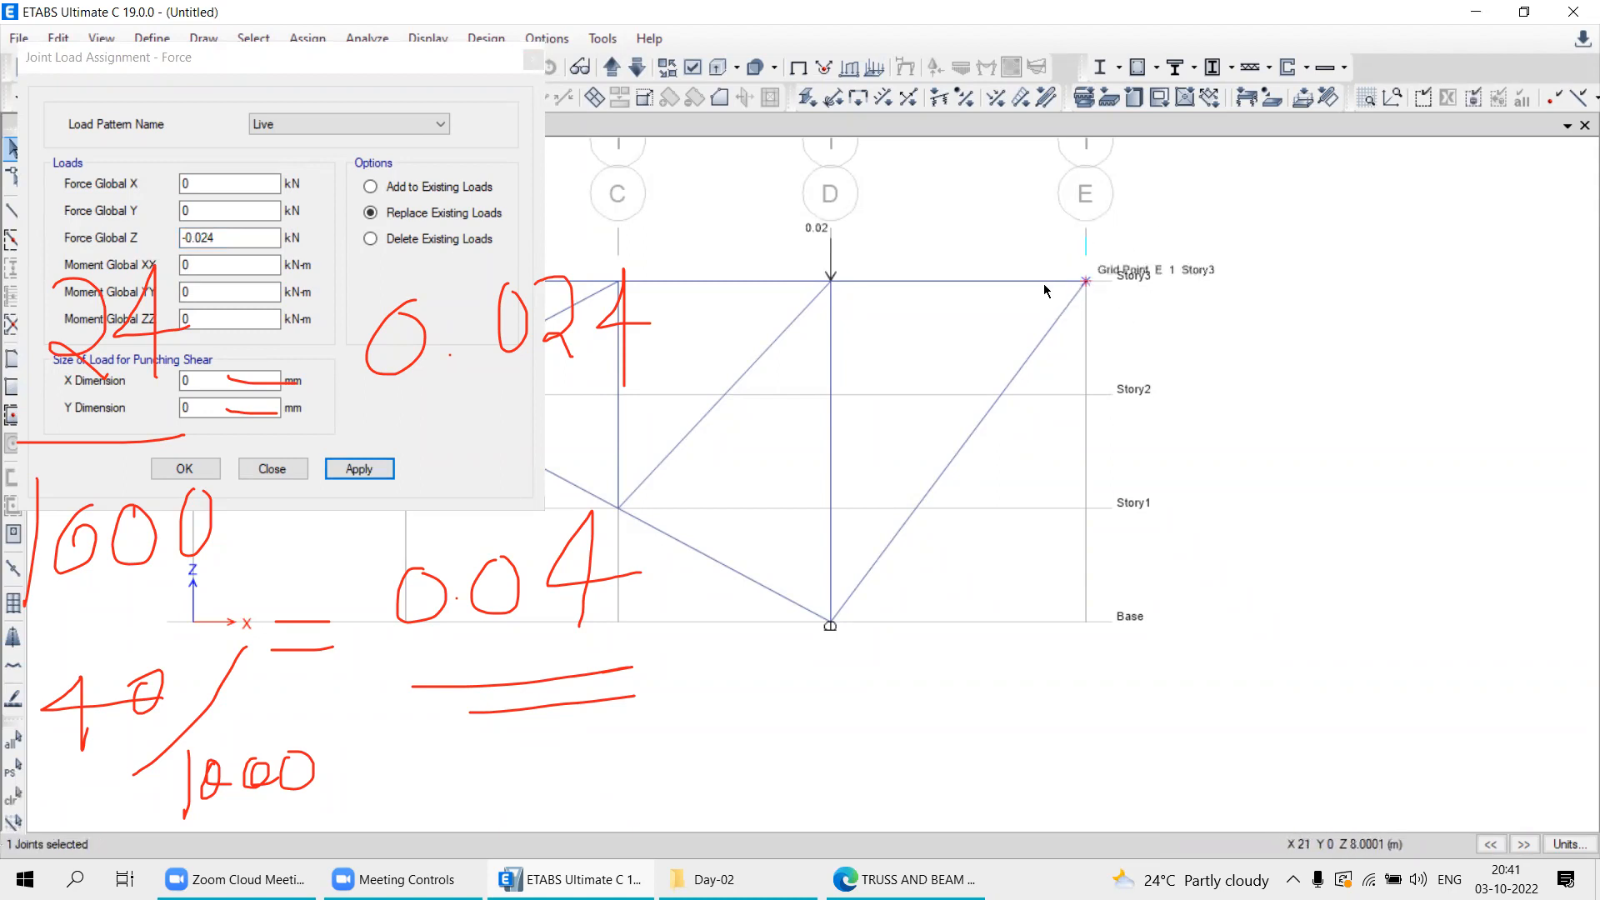
pyautogui.moveTo(232, 238); pyautogui.dragTo(201, 236)
pyautogui.write('4')
pyautogui.click(356, 470)
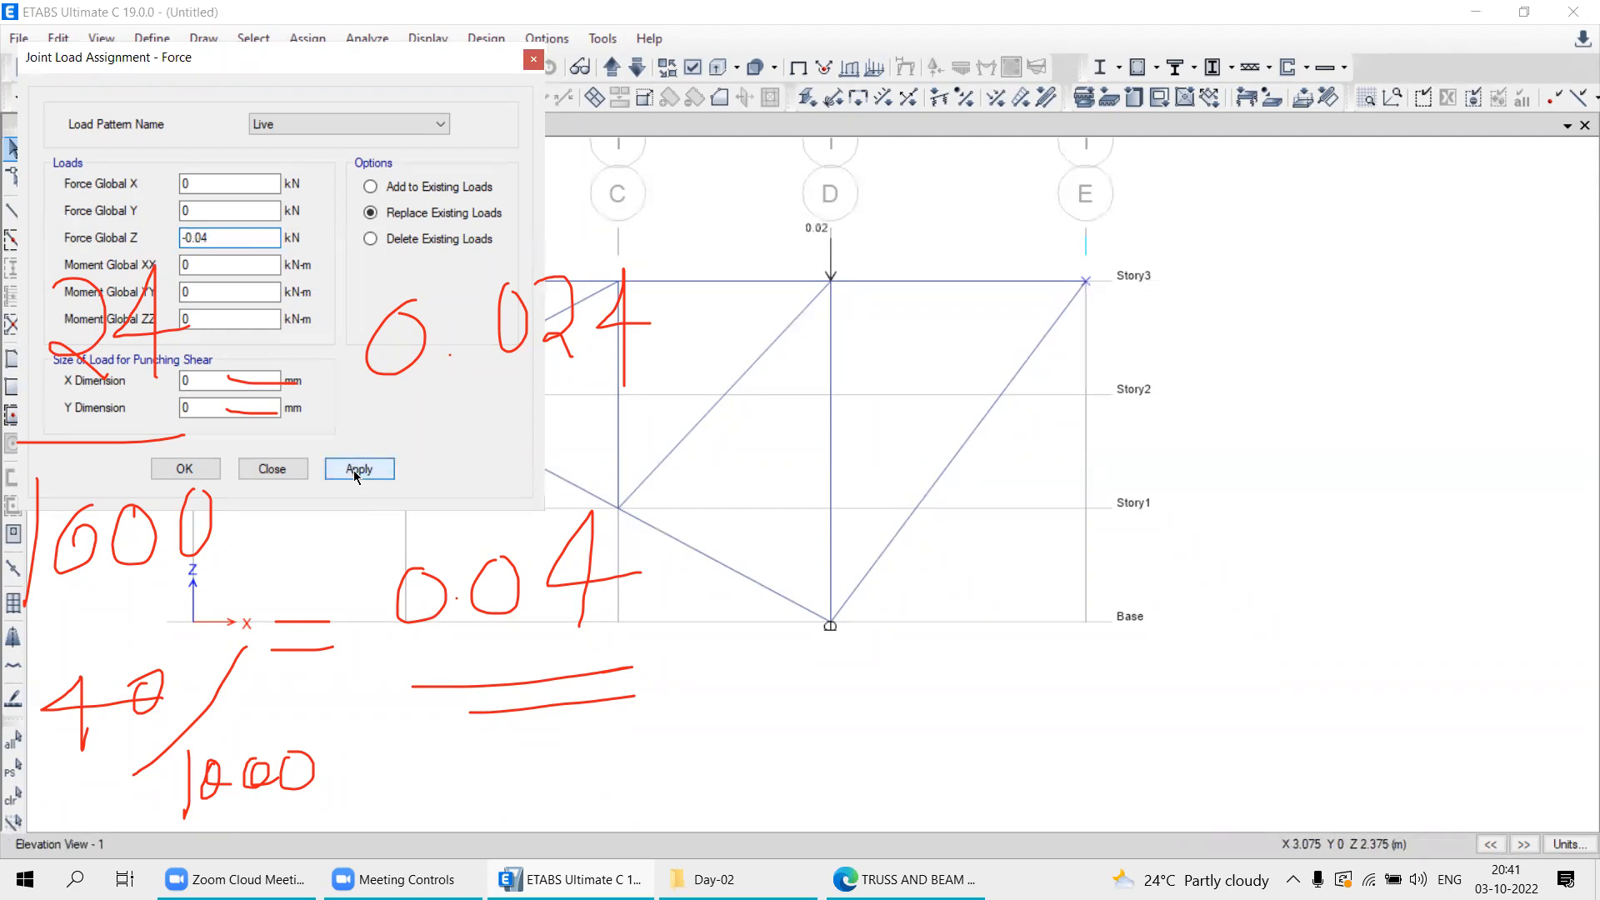
pyautogui.click(272, 469)
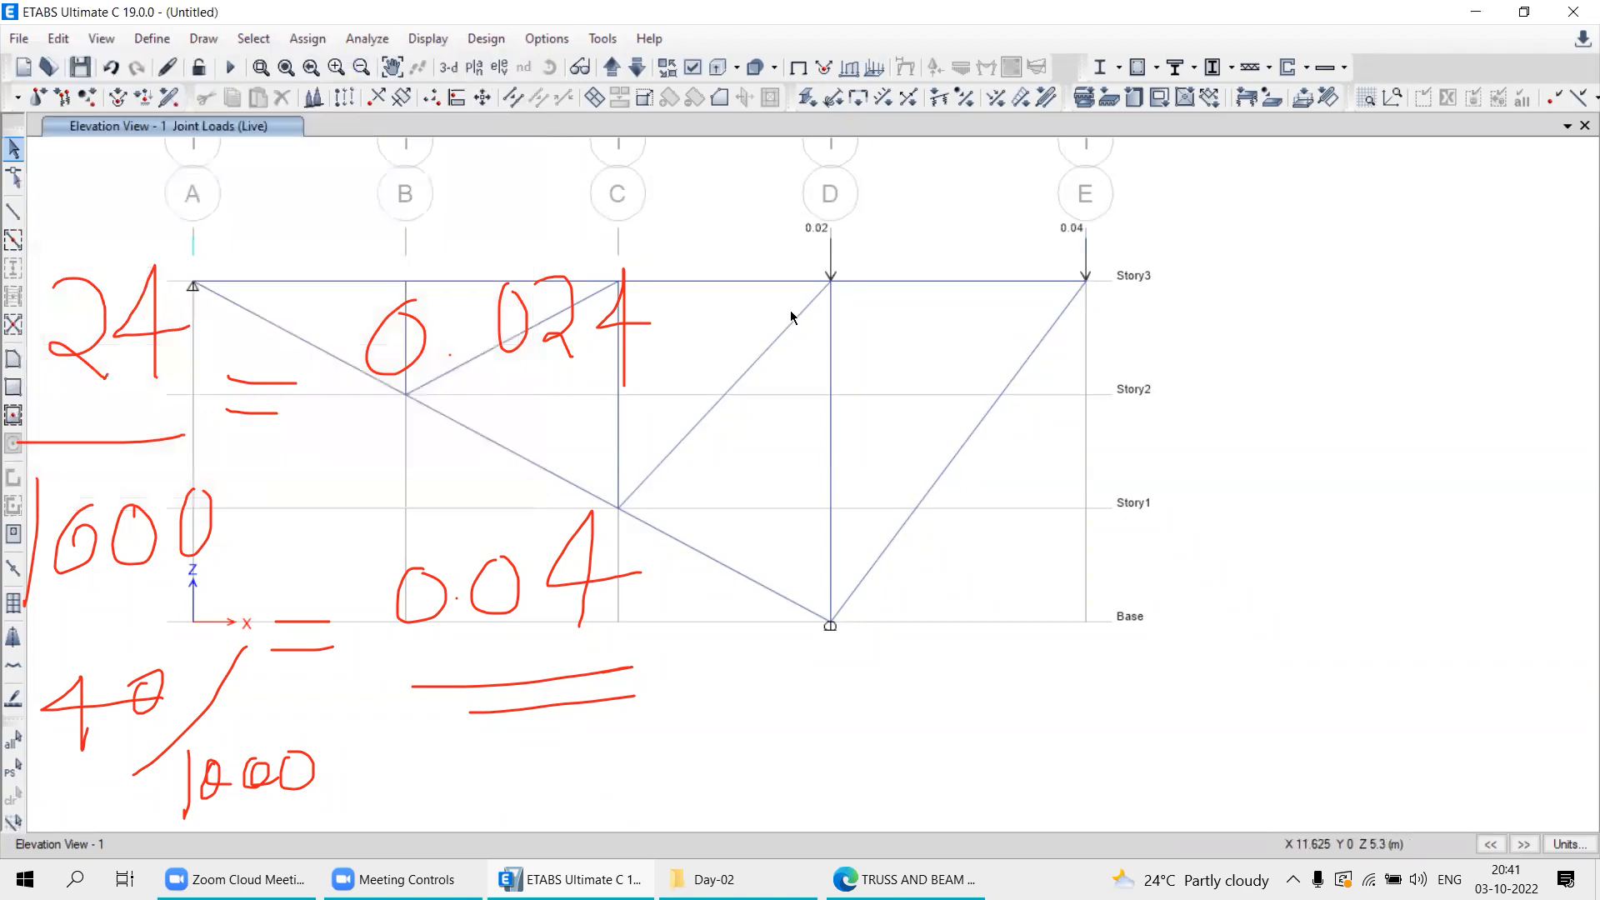
# Compare the joint loads on the elevation with the truss figure in the Edge PDF and return to ETABS.
pyautogui.moveTo(653, 442); pyautogui.dragTo(797, 442, button='middle')
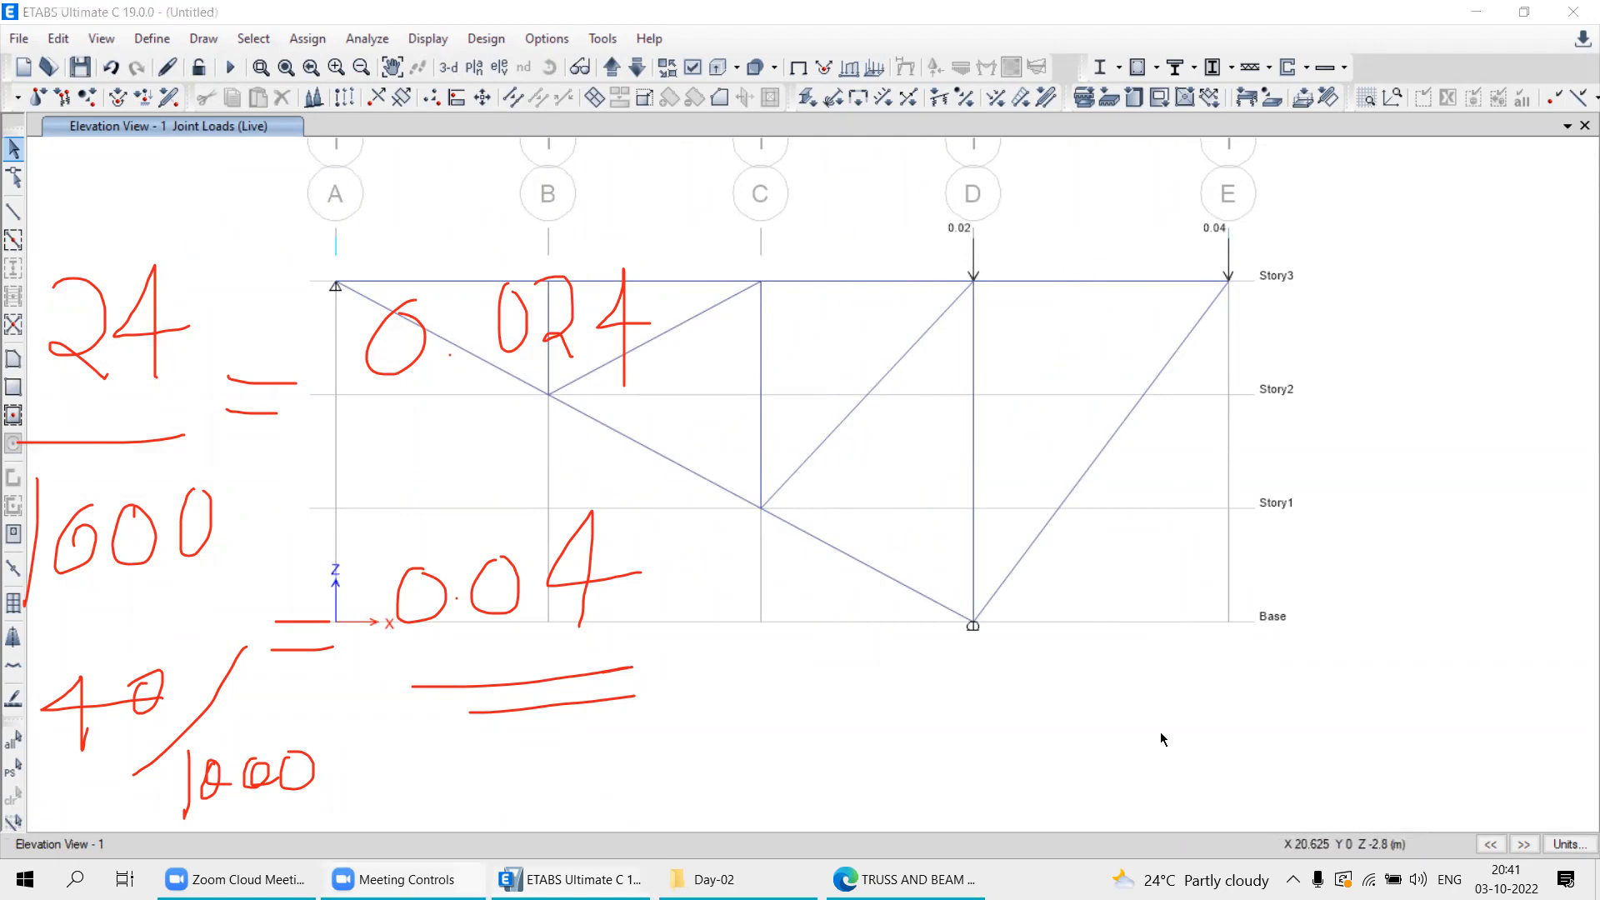
pyautogui.moveTo(817, 454)
pyautogui.mouseDown(button='middle')
pyautogui.moveTo(724, 466)
pyautogui.moveTo(726, 443)
pyautogui.moveTo(823, 448)
pyautogui.mouseUp(button='middle')
pyautogui.click(905, 879)
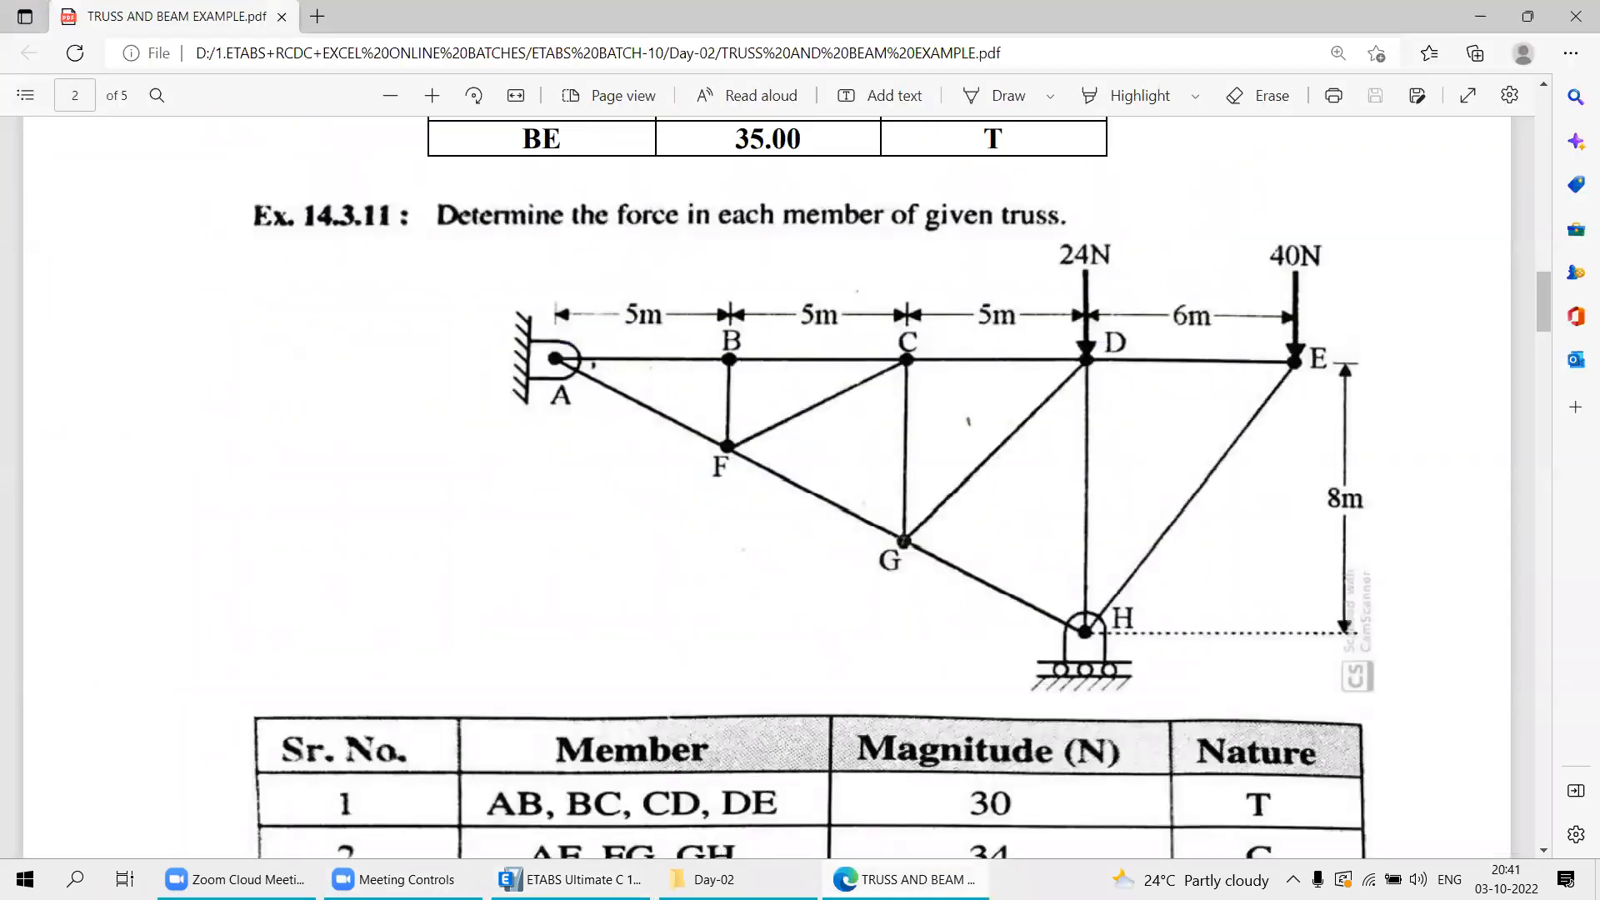
pyautogui.click(616, 880)
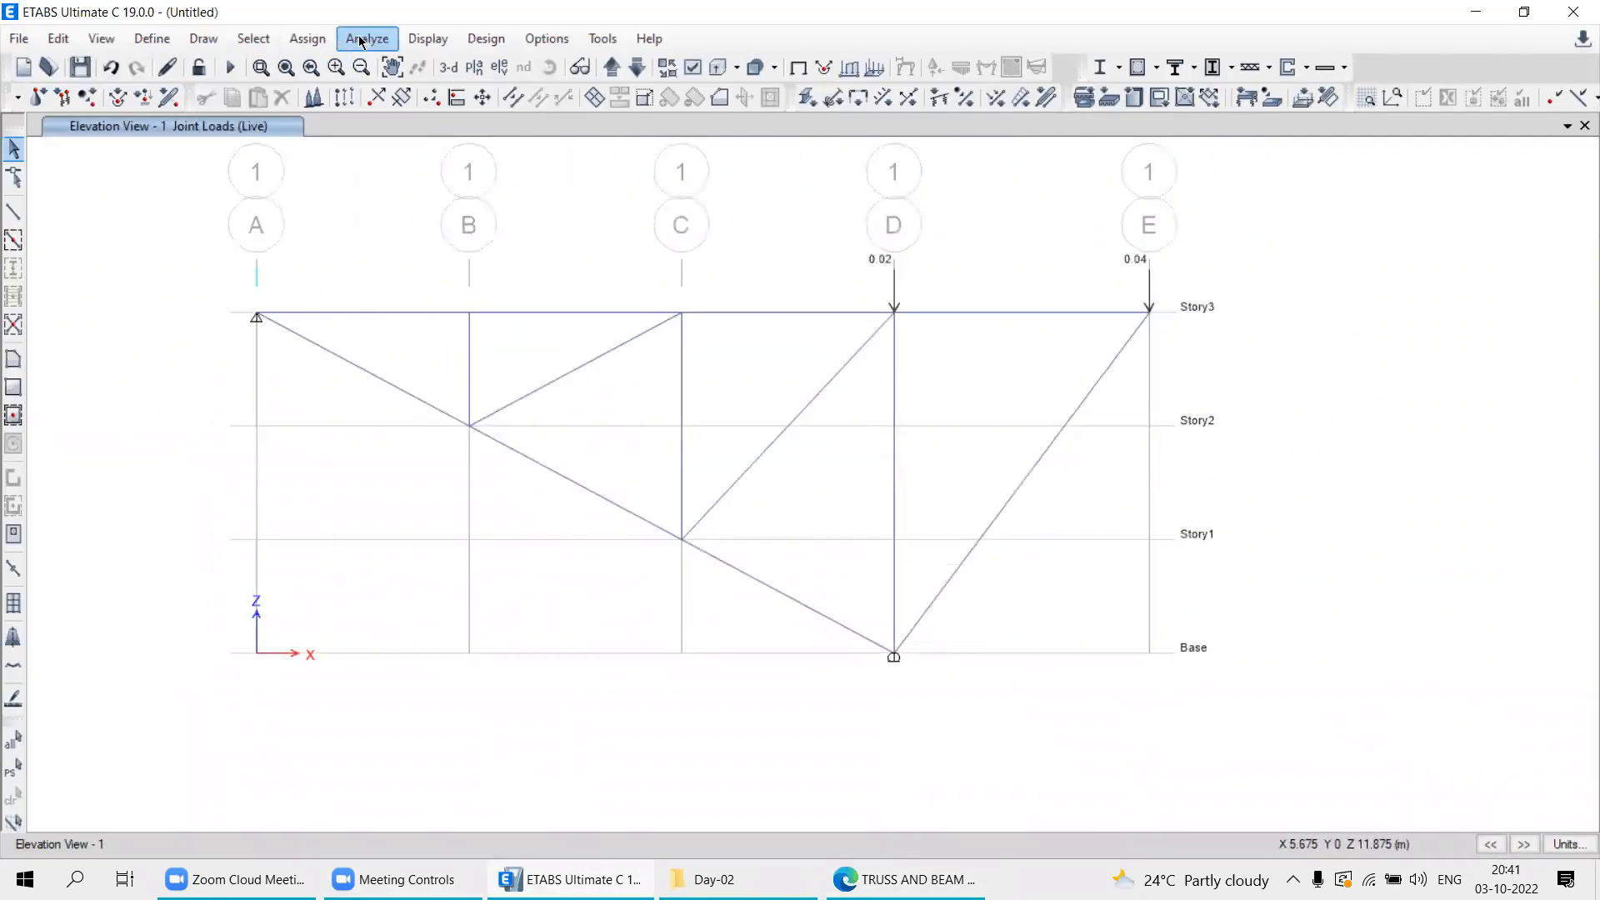
# Run the analysis, saving the model file as 6 in the DELETE folder, and dismiss the analysis messages.
pyautogui.click(367, 39)
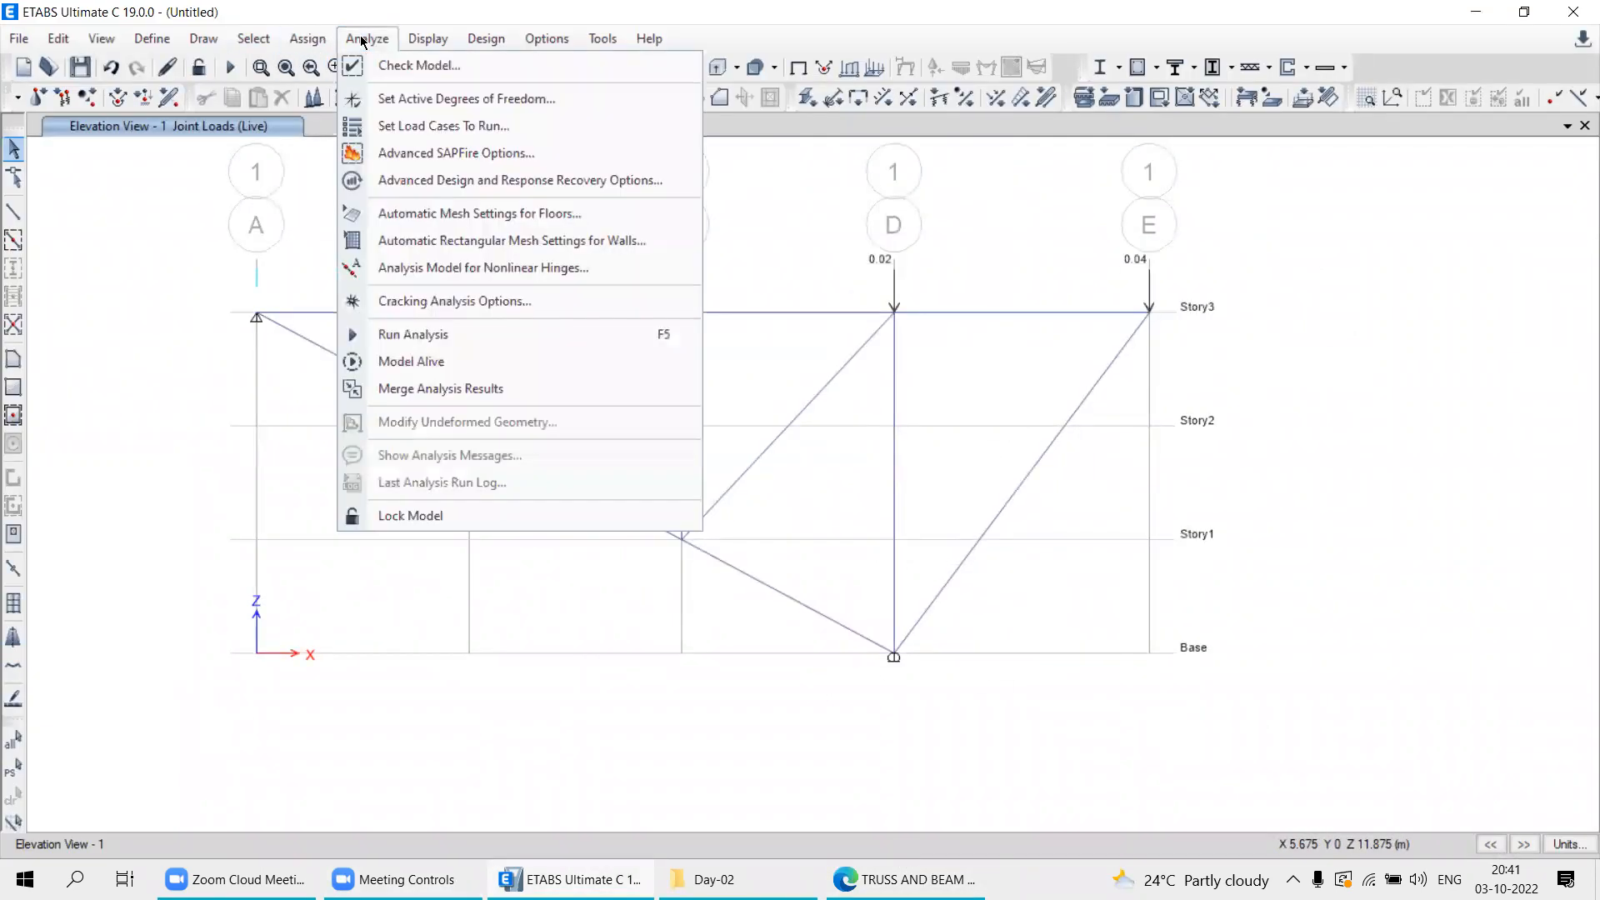
pyautogui.click(395, 334)
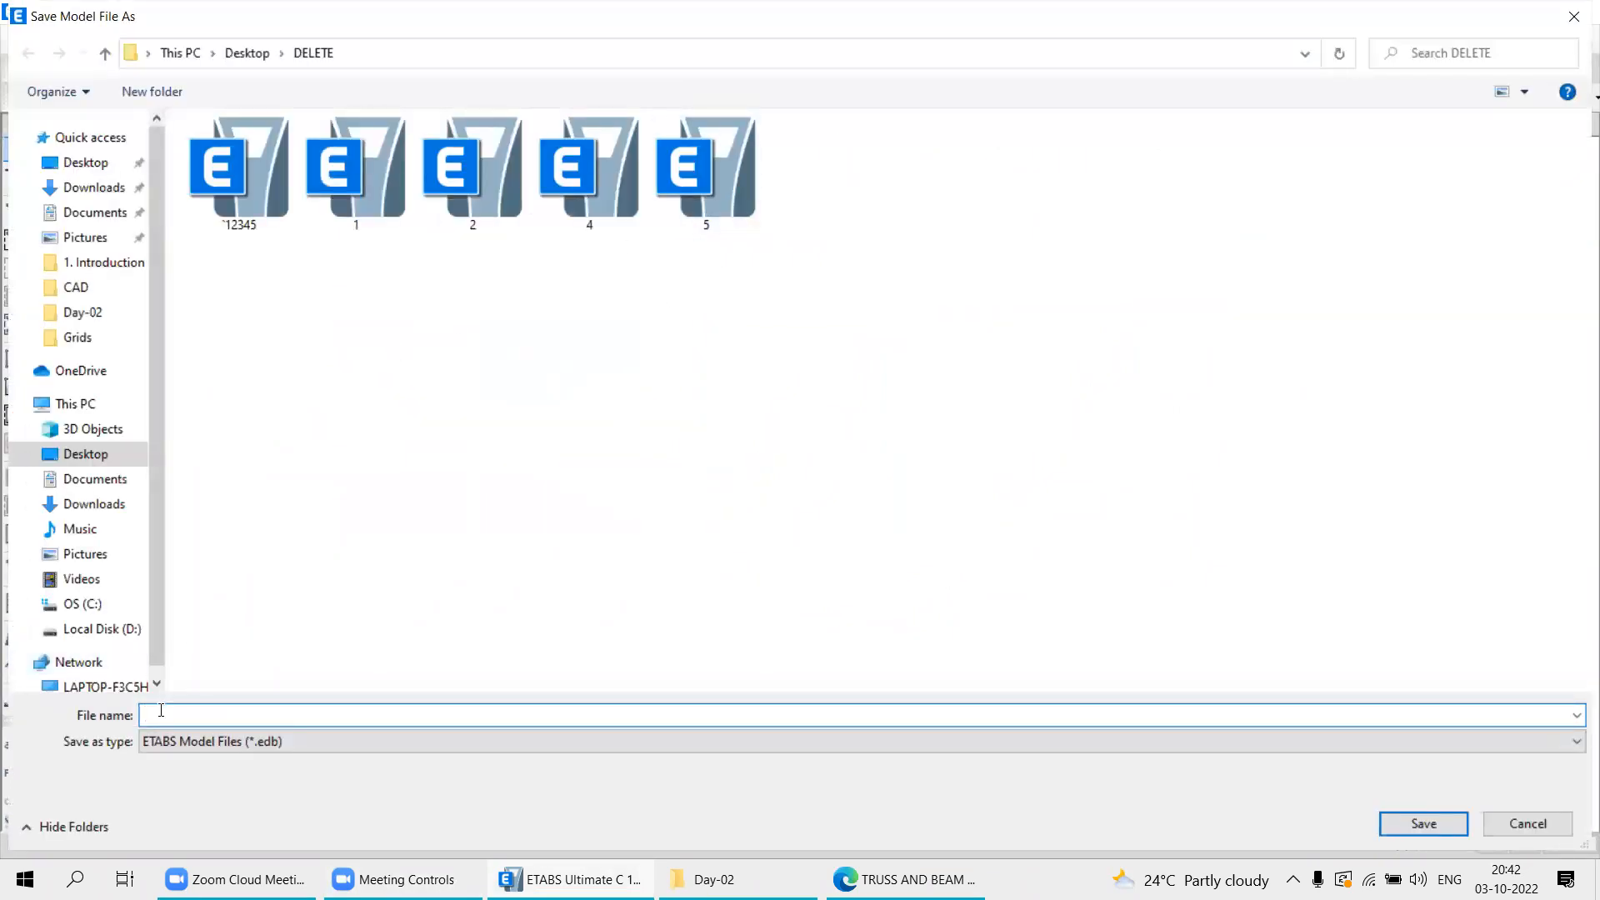
pyautogui.write('6')
pyautogui.press('Return')
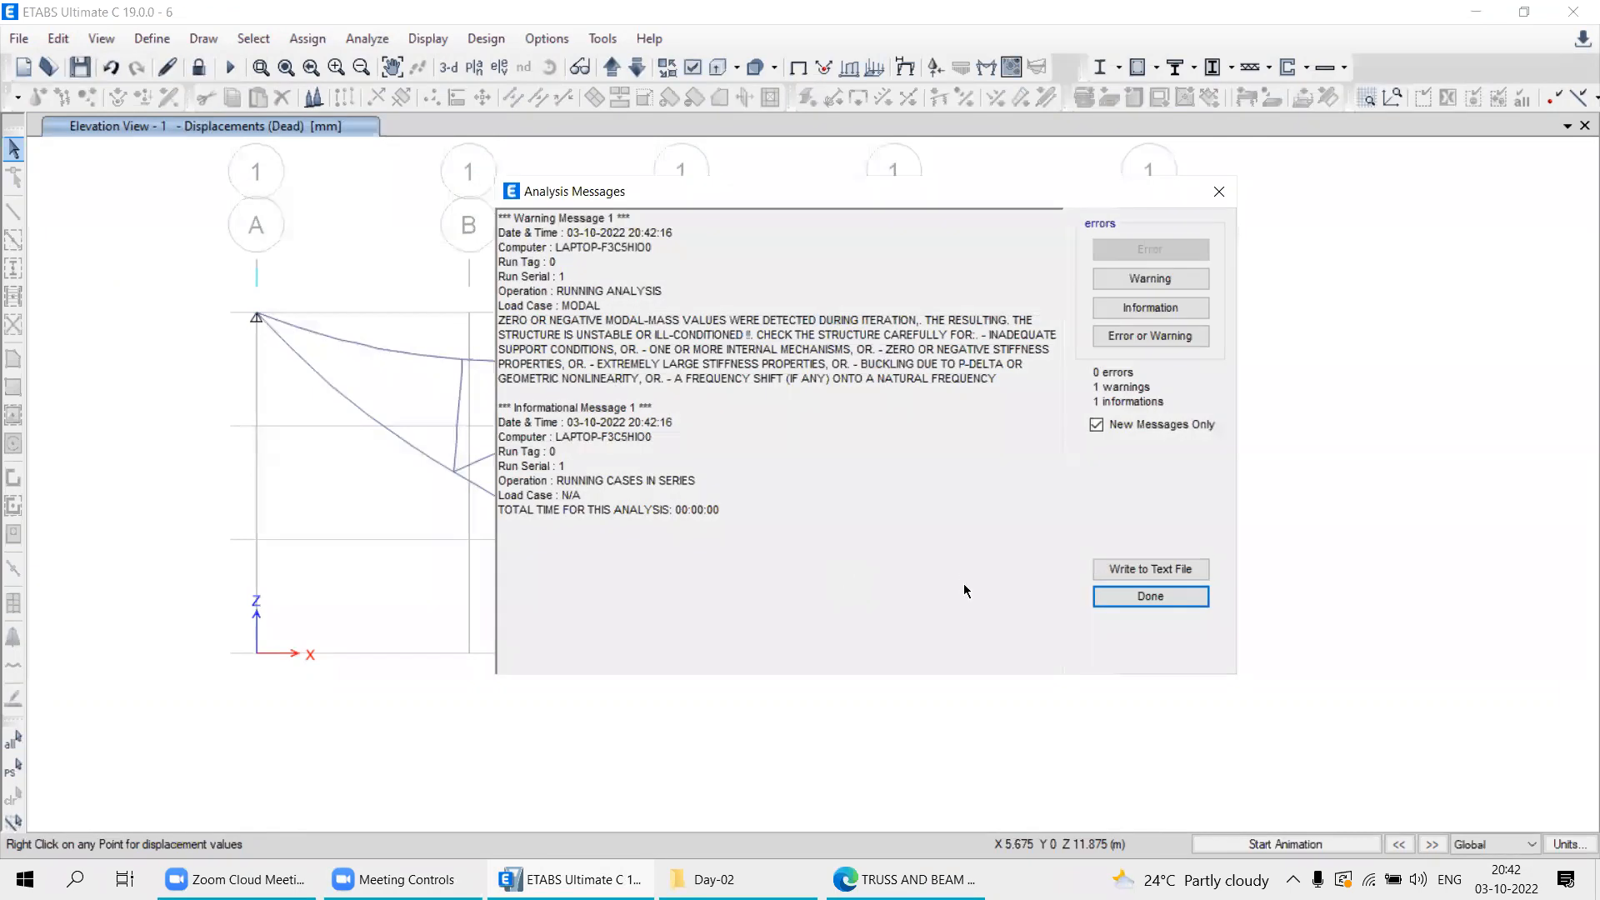
pyautogui.click(1219, 191)
# Play and stop the animation of the Dead load displaced shape and inspect the joint at grid D on Story3.
pyautogui.moveTo(804, 527); pyautogui.dragTo(772, 442, button='middle')
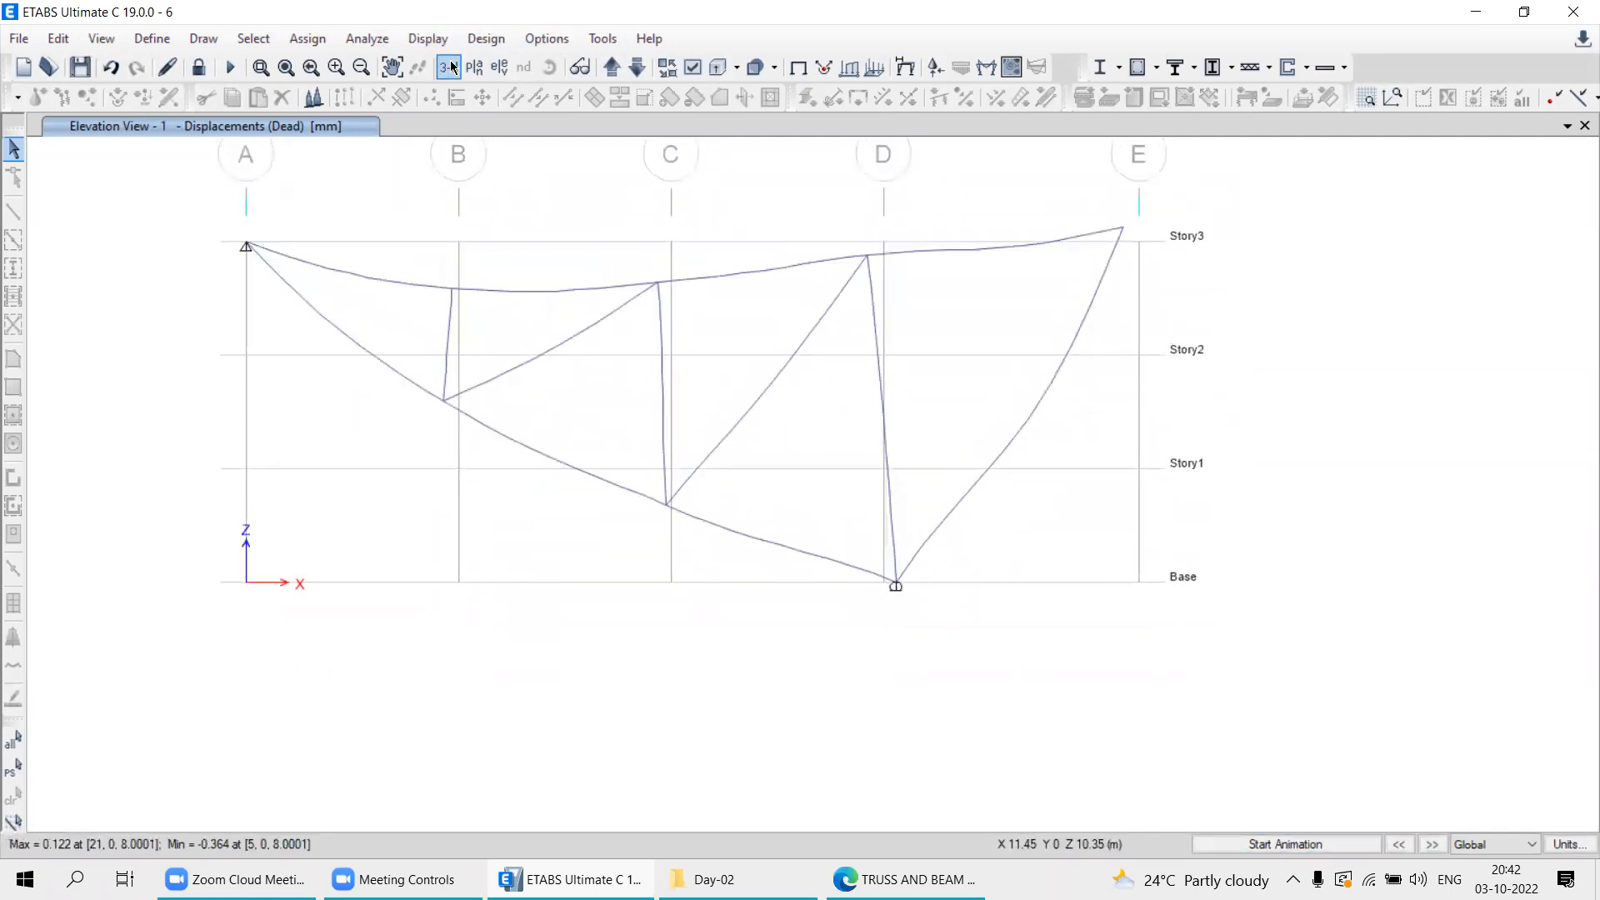
pyautogui.click(1258, 845)
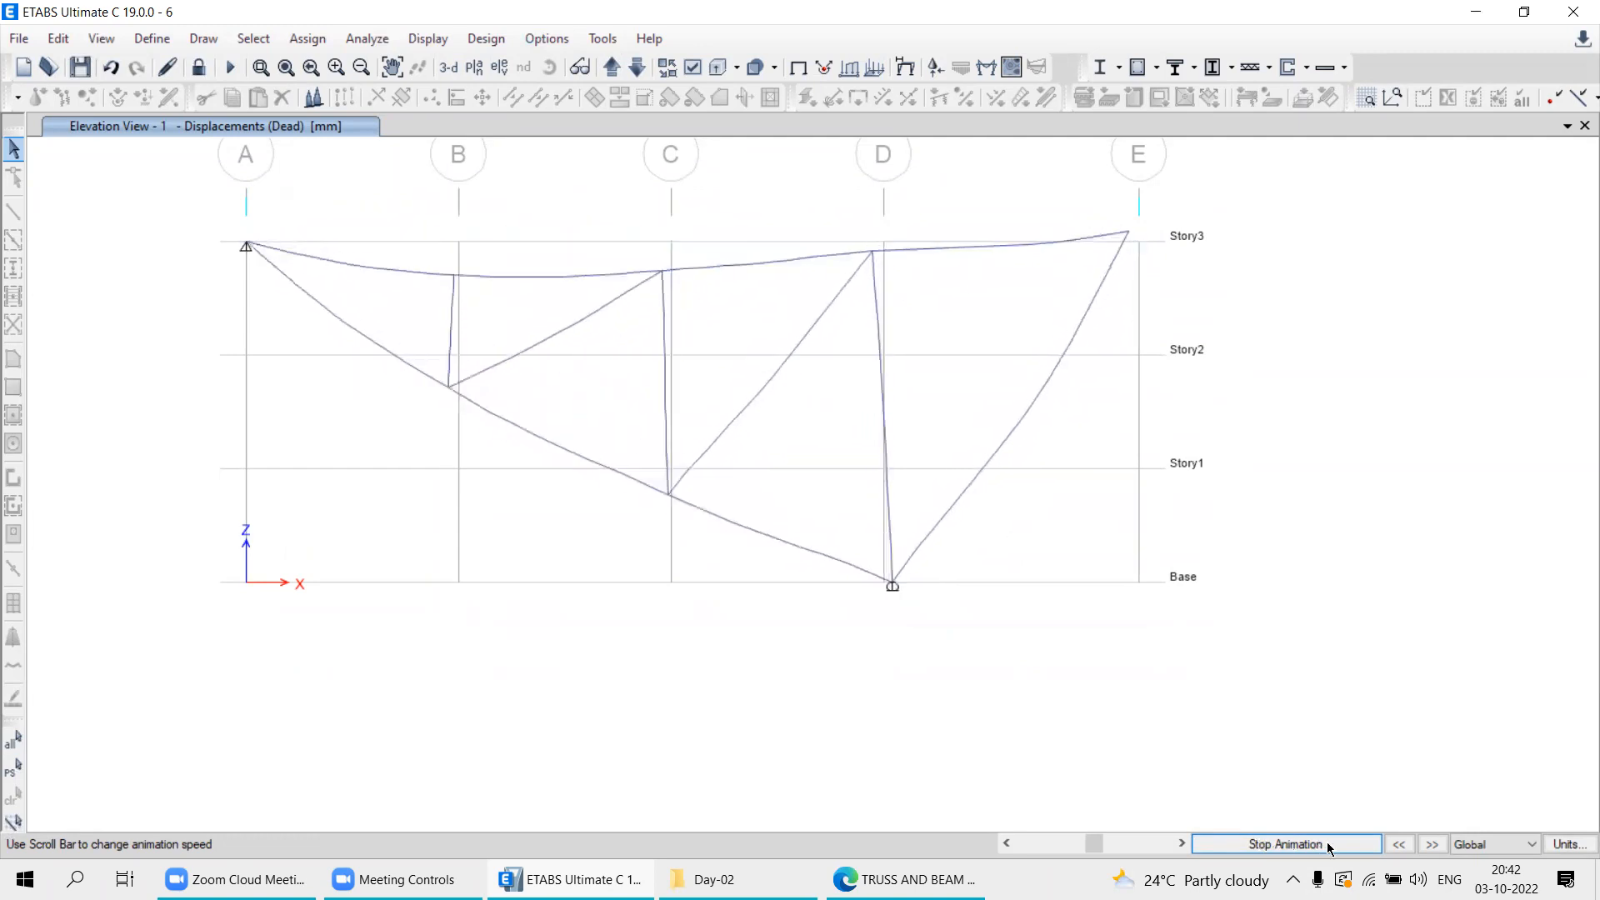
pyautogui.click(1279, 847)
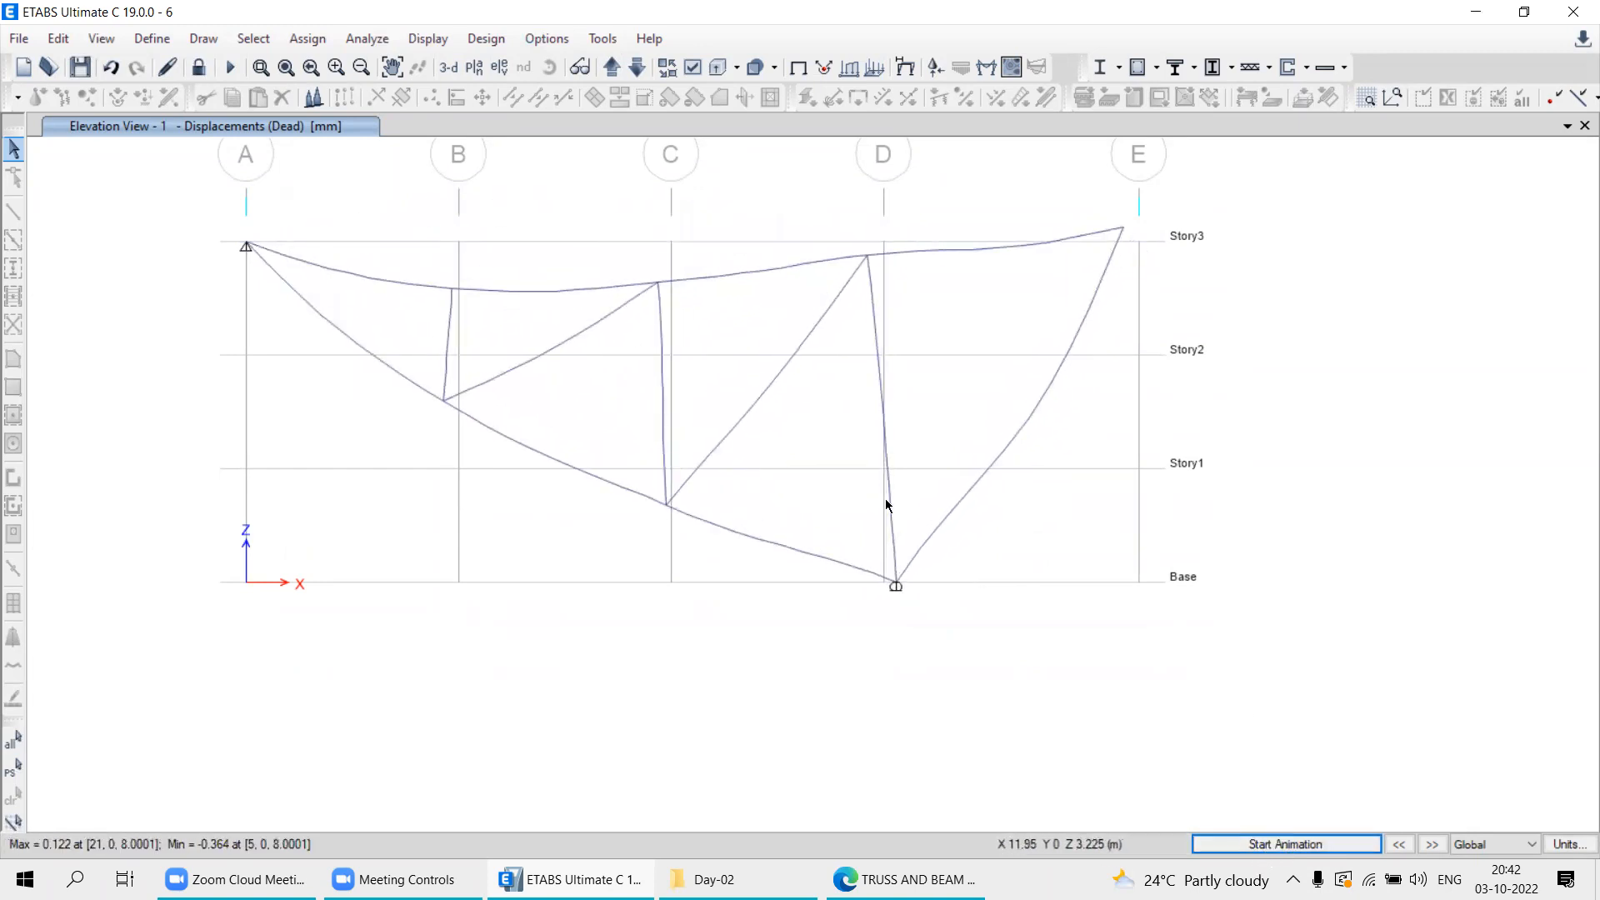
pyautogui.moveTo(866, 265)
pyautogui.moveTo(867, 261); pyautogui.dragTo(869, 459, button='middle')
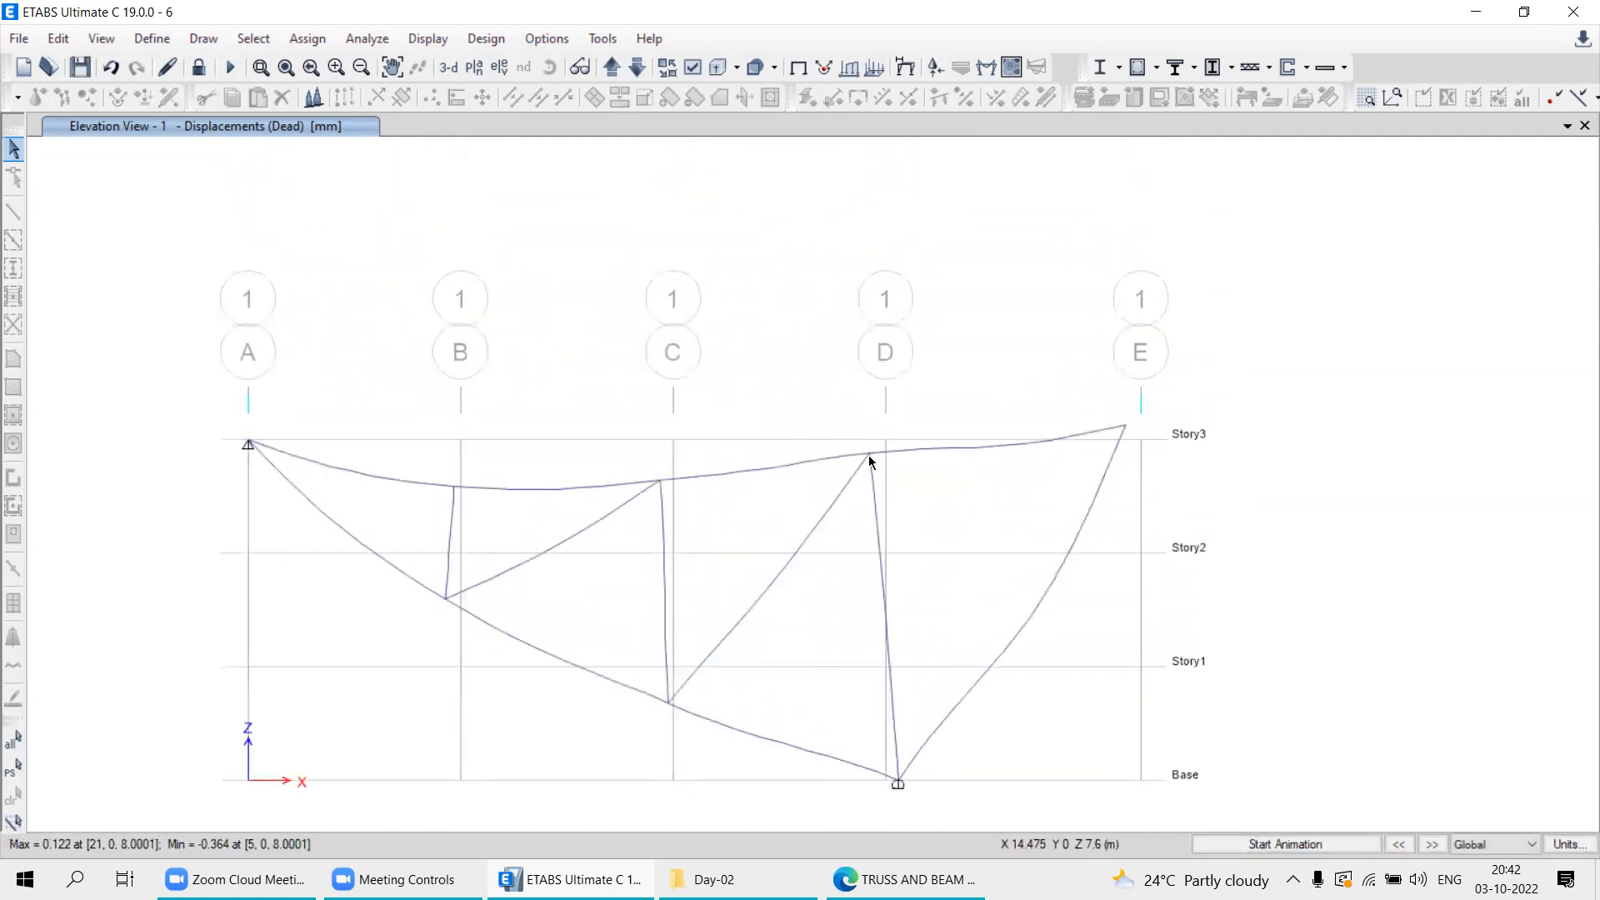
pyautogui.moveTo(872, 458)
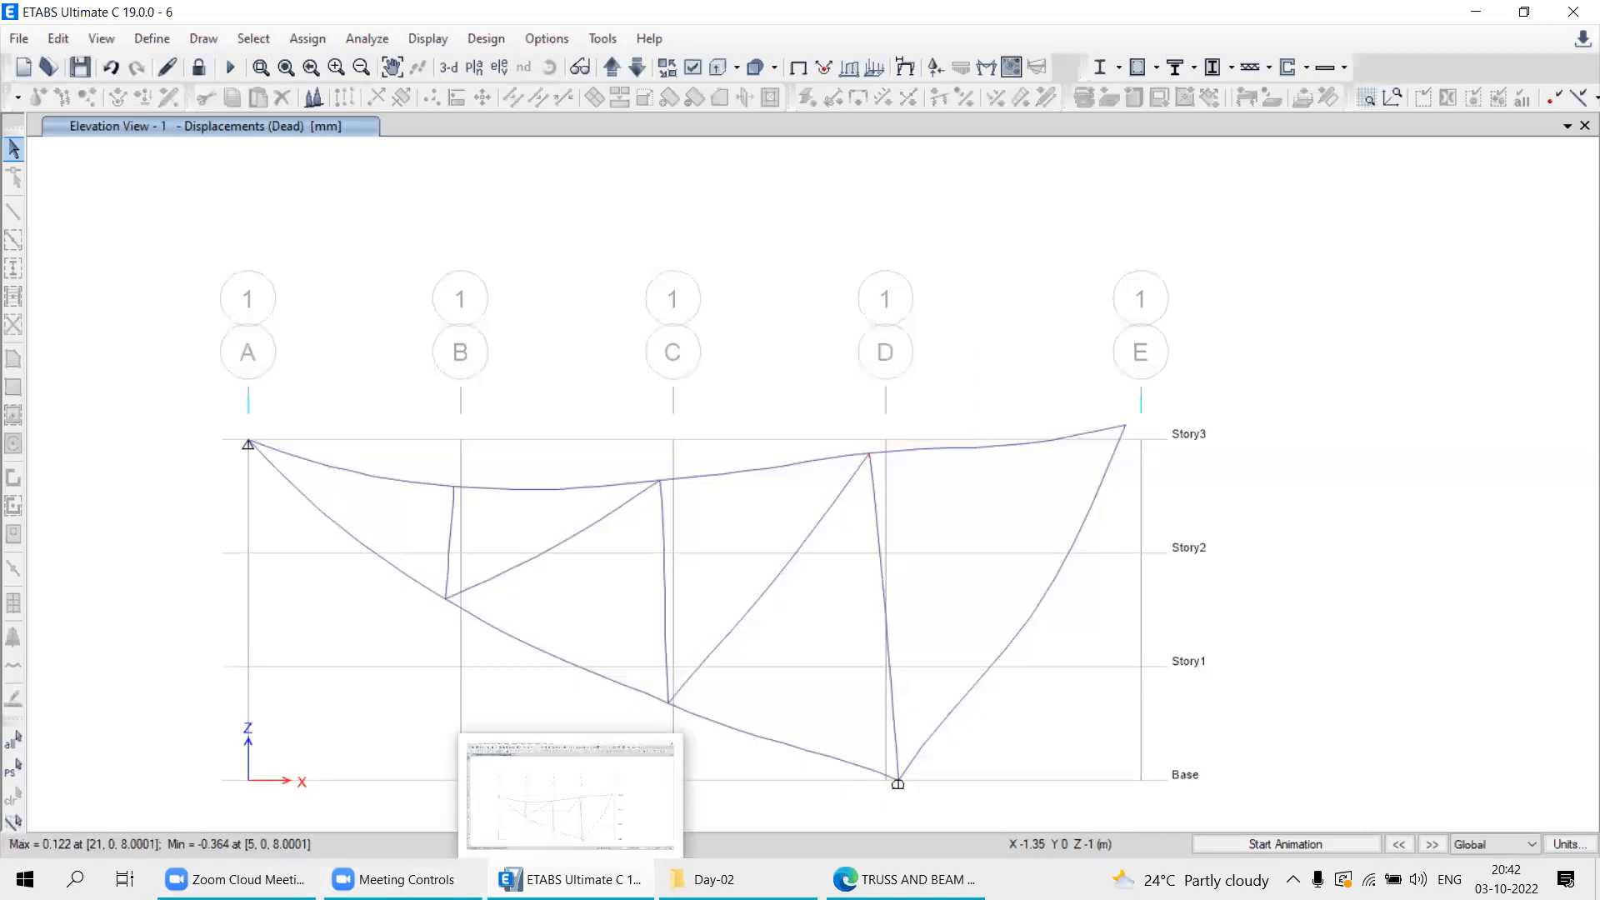
pyautogui.click(713, 879)
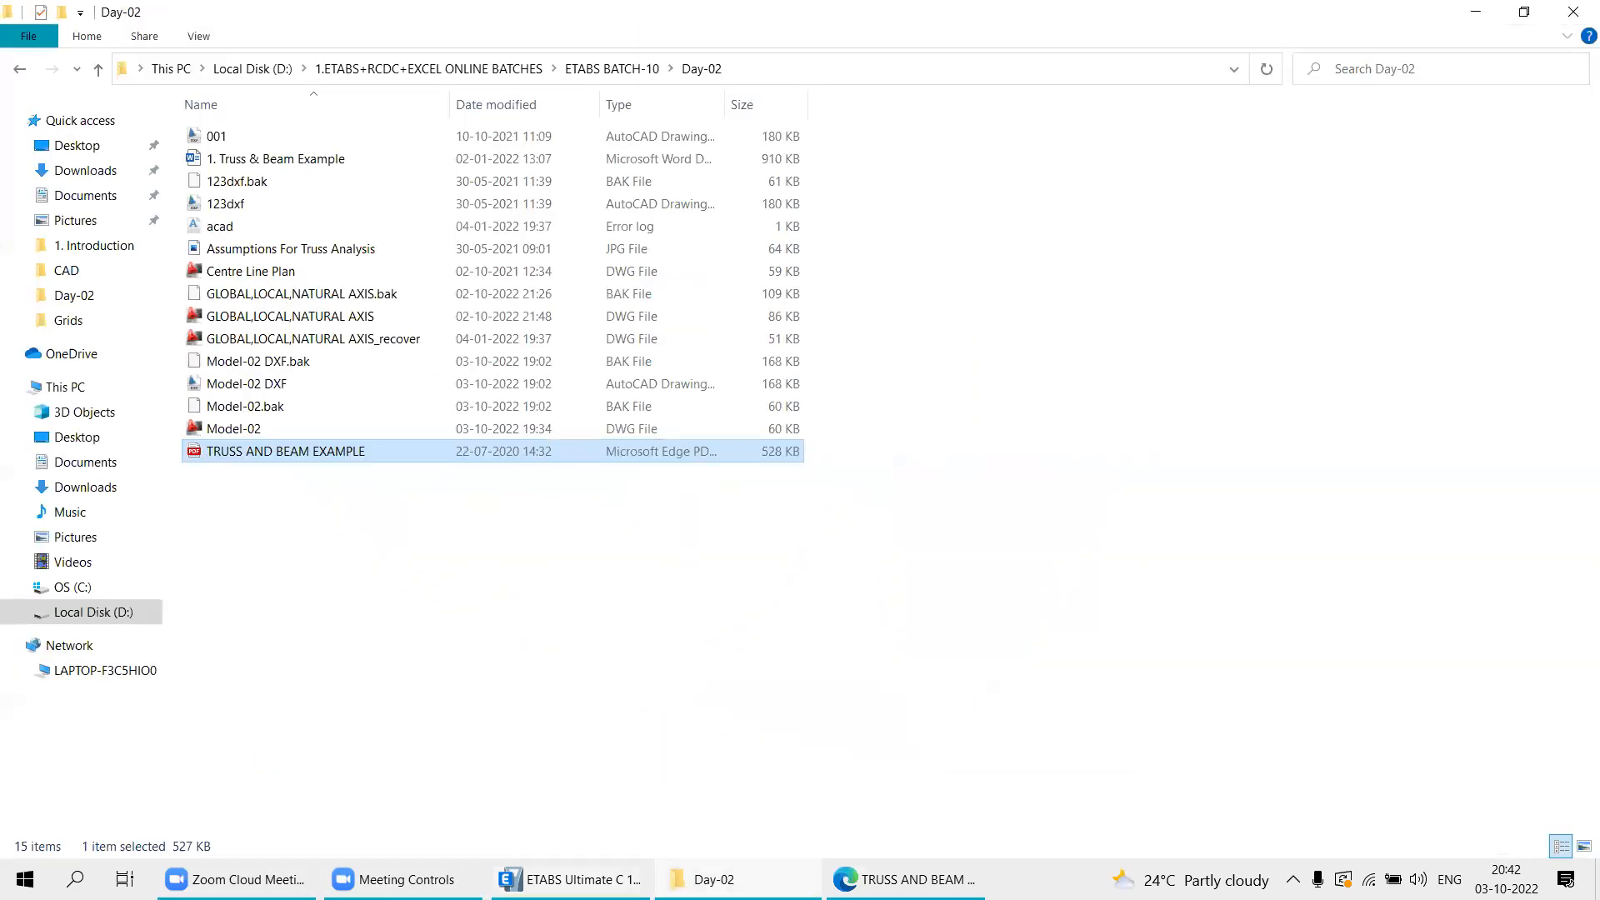
pyautogui.moveTo(571, 880)
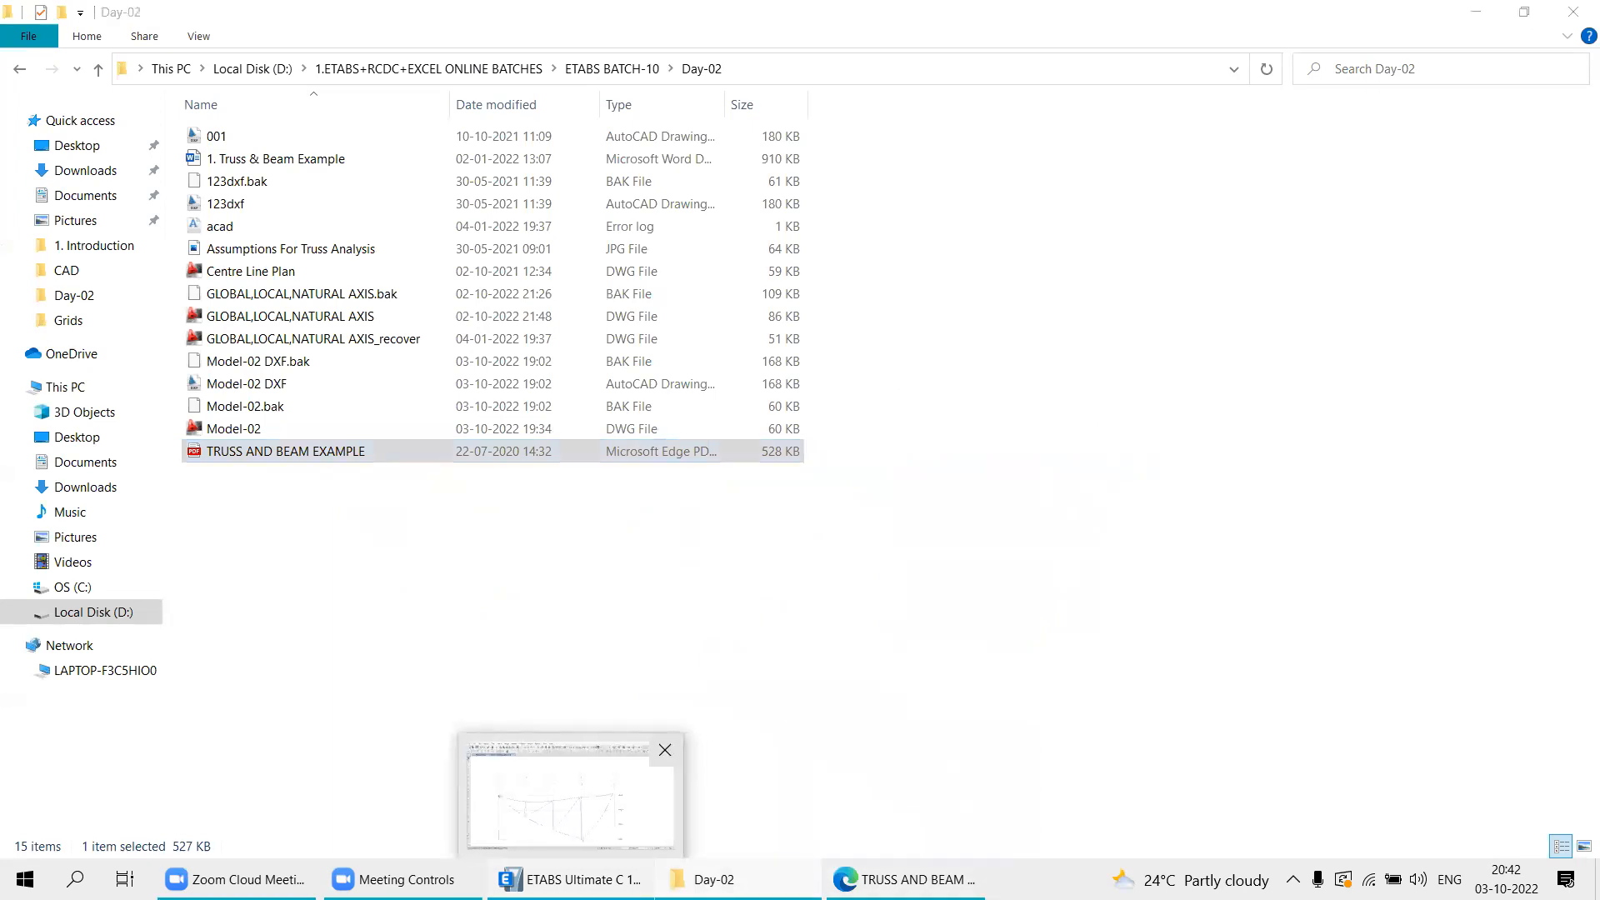
pyautogui.click(570, 879)
pyautogui.click(640, 876)
pyautogui.click(640, 875)
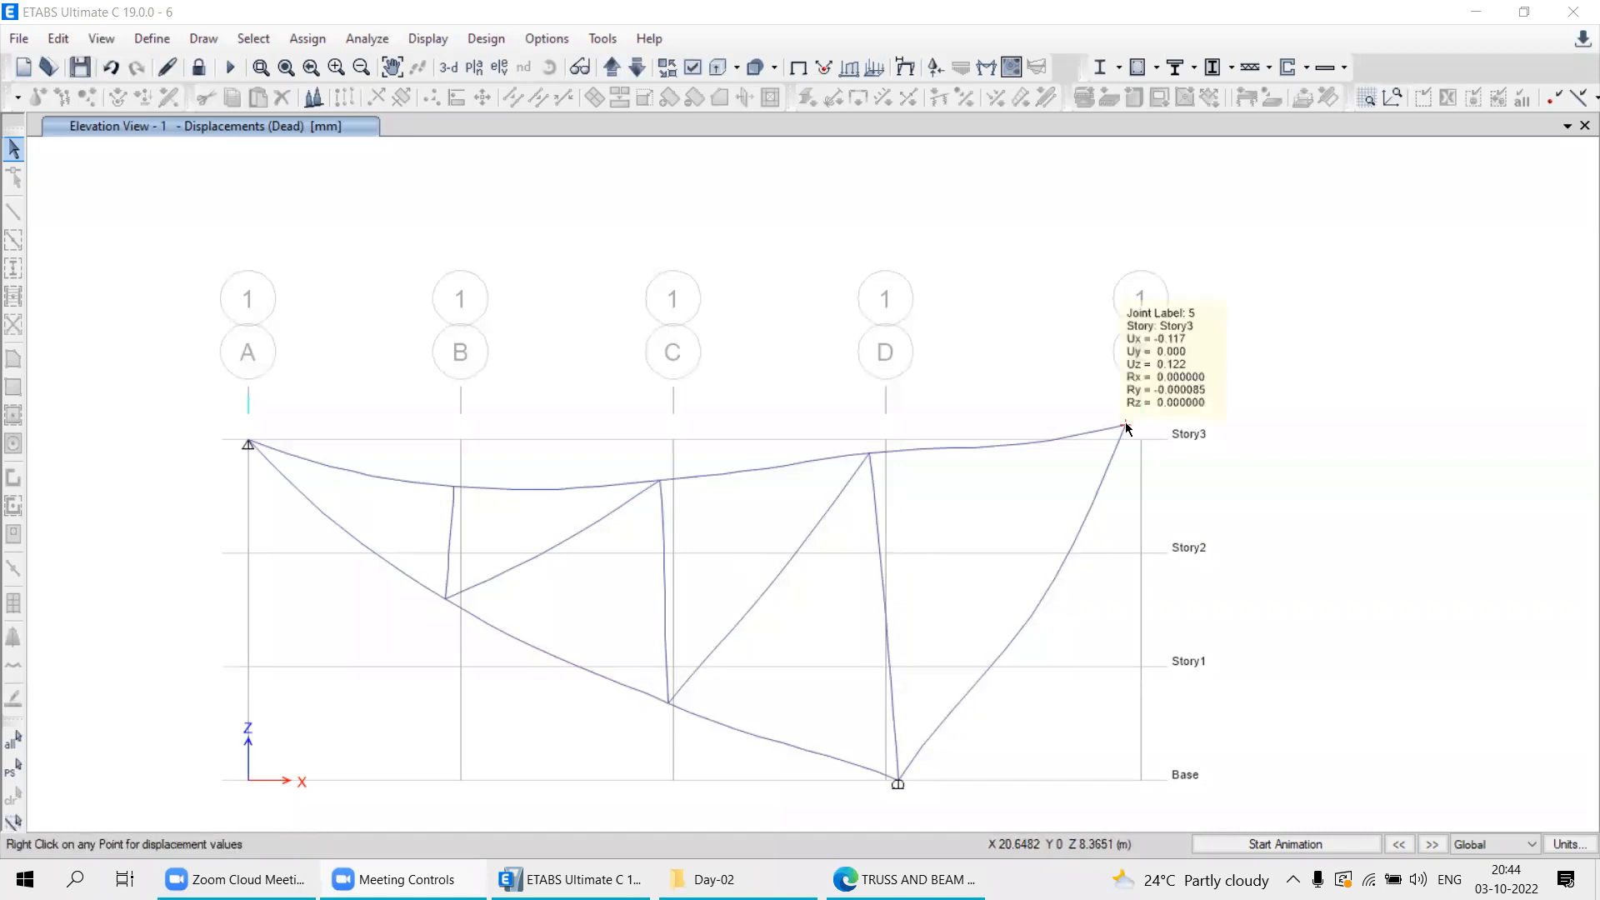
# Circle the displaced joint at grid E on Story3 and draw translation arrows from it labelled Ux, Uy and Uz.
pyautogui.moveTo(1124, 428)
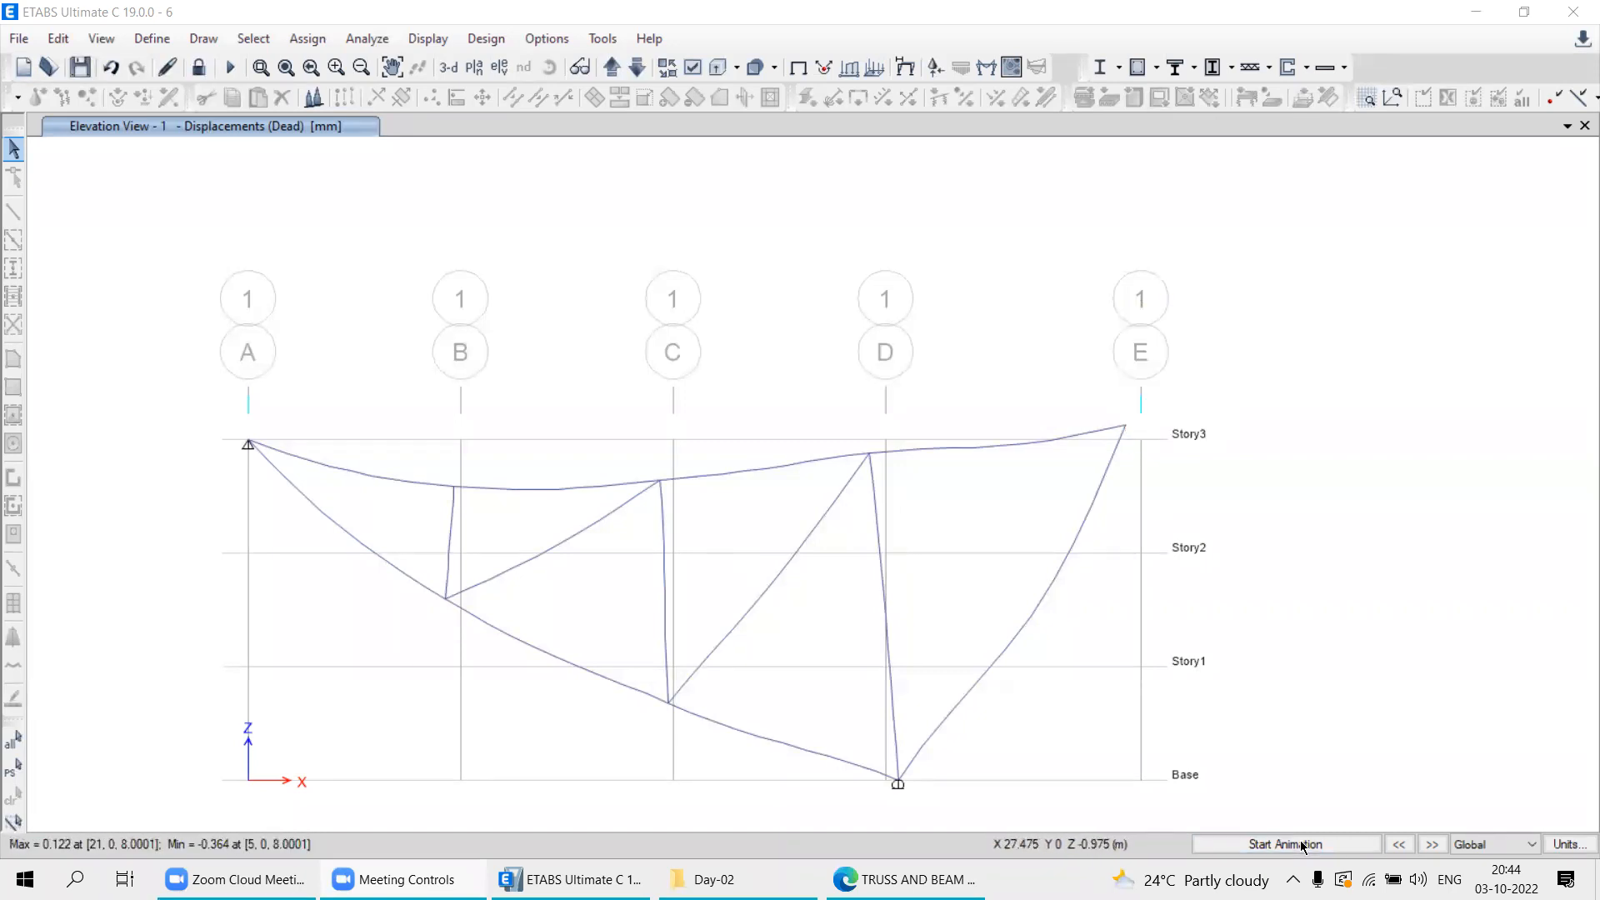
pyautogui.moveTo(1125, 415); pyautogui.dragTo(1122, 409)
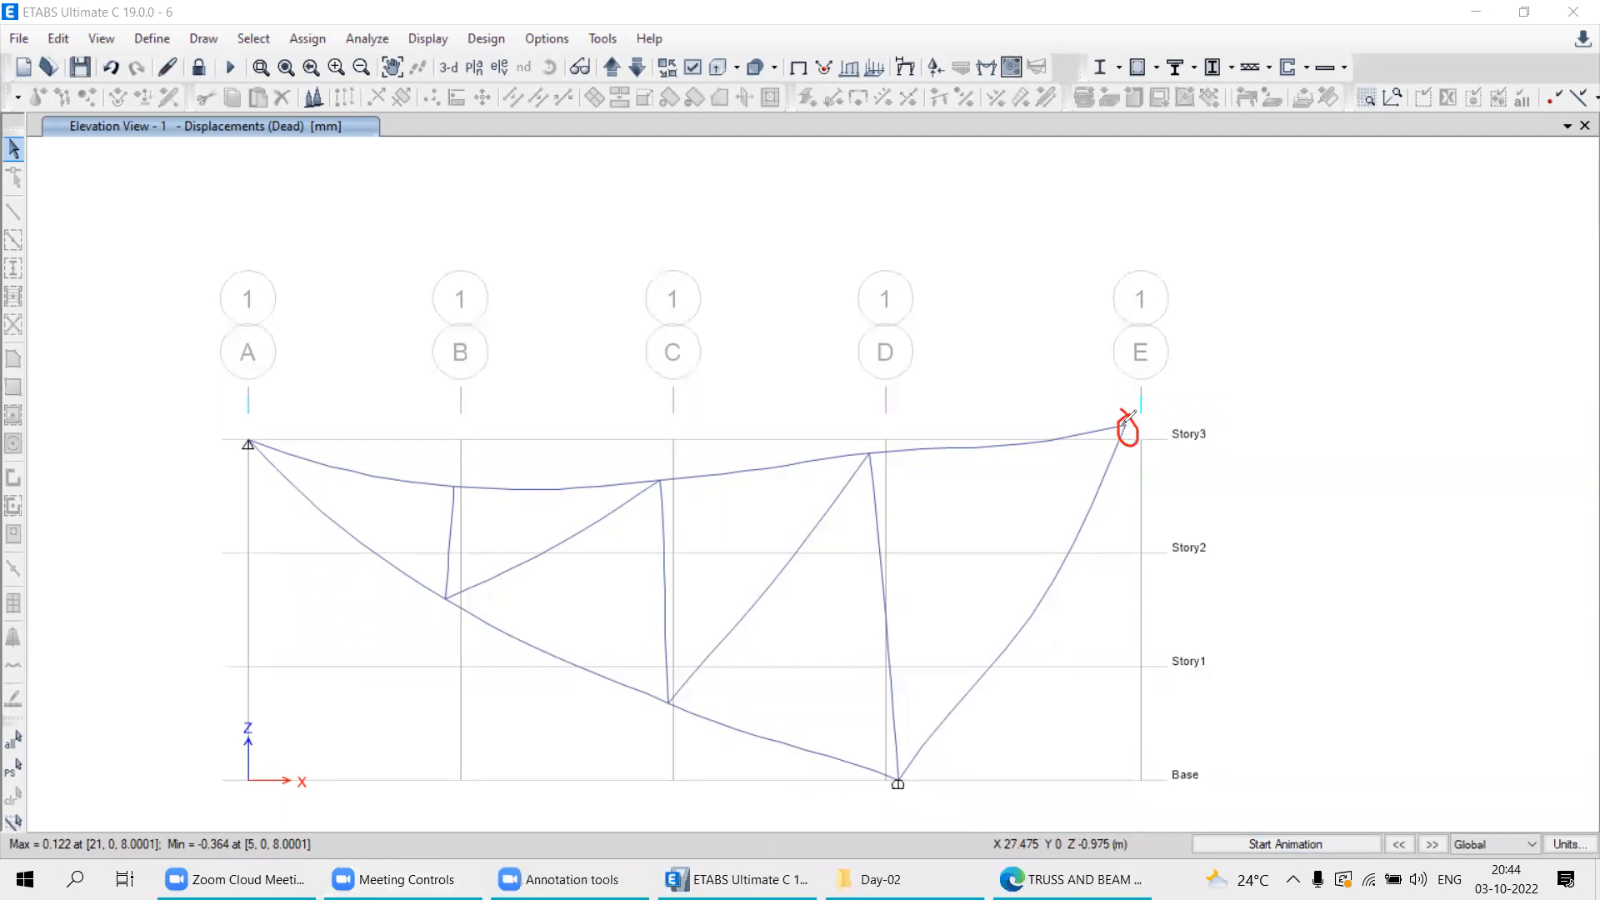
pyautogui.moveTo(1132, 428)
pyautogui.mouseDown()
pyautogui.moveTo(1238, 429)
pyautogui.moveTo(1193, 460)
pyautogui.mouseUp()
pyautogui.moveTo(1272, 423)
pyautogui.mouseDown()
pyautogui.moveTo(1255, 451)
pyautogui.moveTo(1273, 399)
pyautogui.moveTo(1262, 455)
pyautogui.moveTo(1251, 399)
pyautogui.mouseUp()
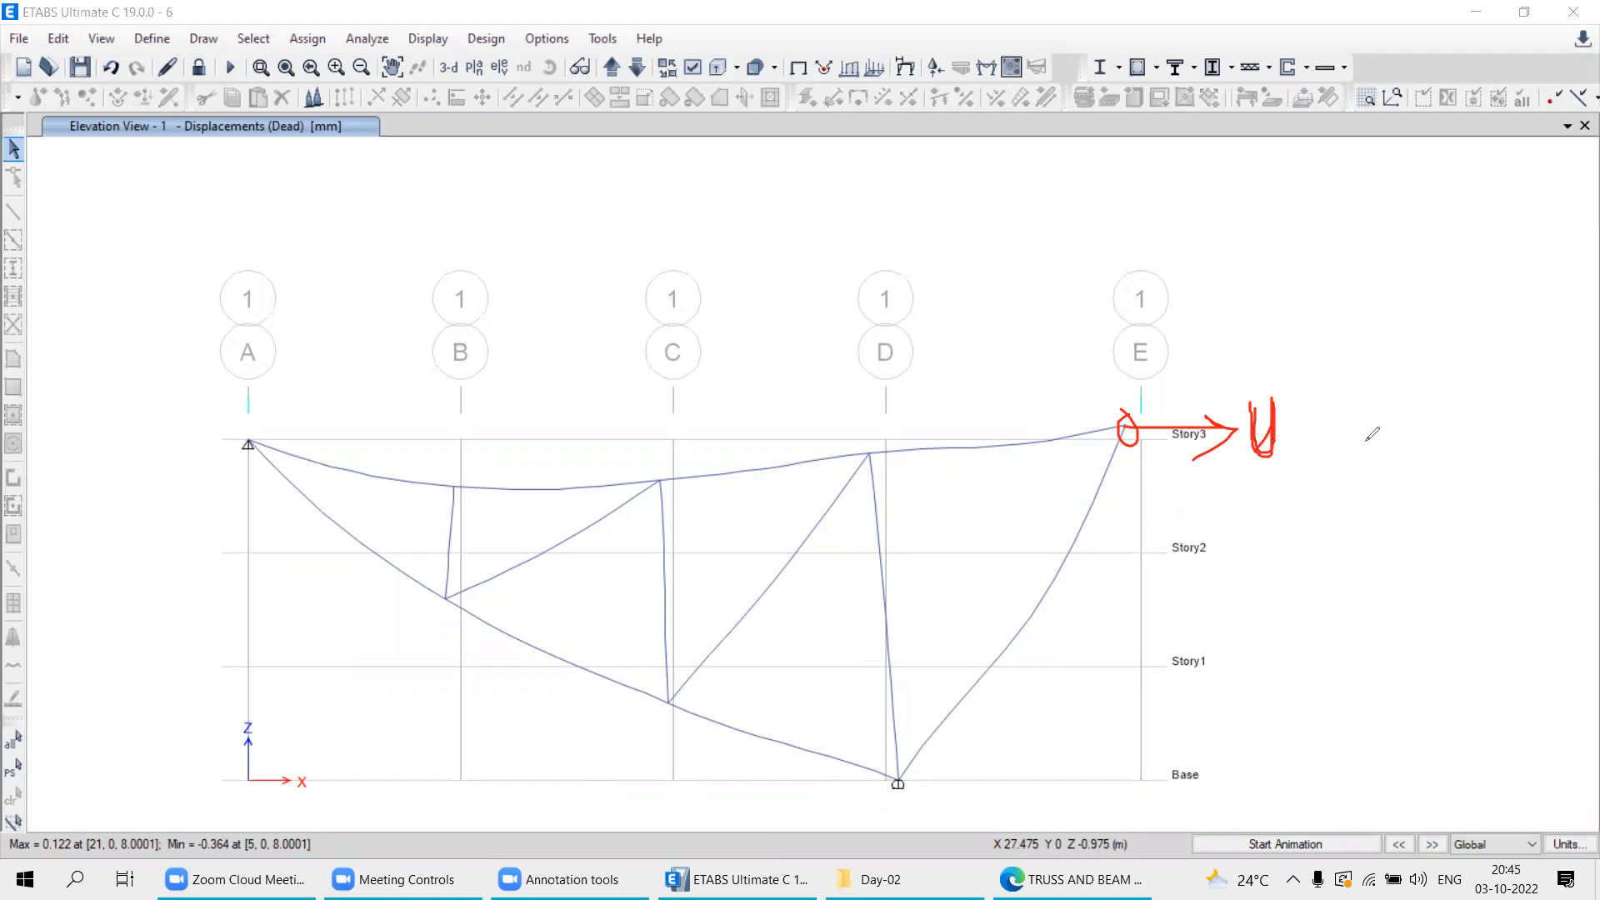
pyautogui.moveTo(1278, 450); pyautogui.dragTo(1302, 471)
pyautogui.moveTo(1125, 427)
pyautogui.mouseDown()
pyautogui.moveTo(995, 331)
pyautogui.moveTo(1003, 317)
pyautogui.moveTo(1022, 330)
pyautogui.mouseUp()
pyautogui.moveTo(931, 307)
pyautogui.mouseDown()
pyautogui.moveTo(963, 310)
pyautogui.moveTo(975, 406)
pyautogui.mouseUp()
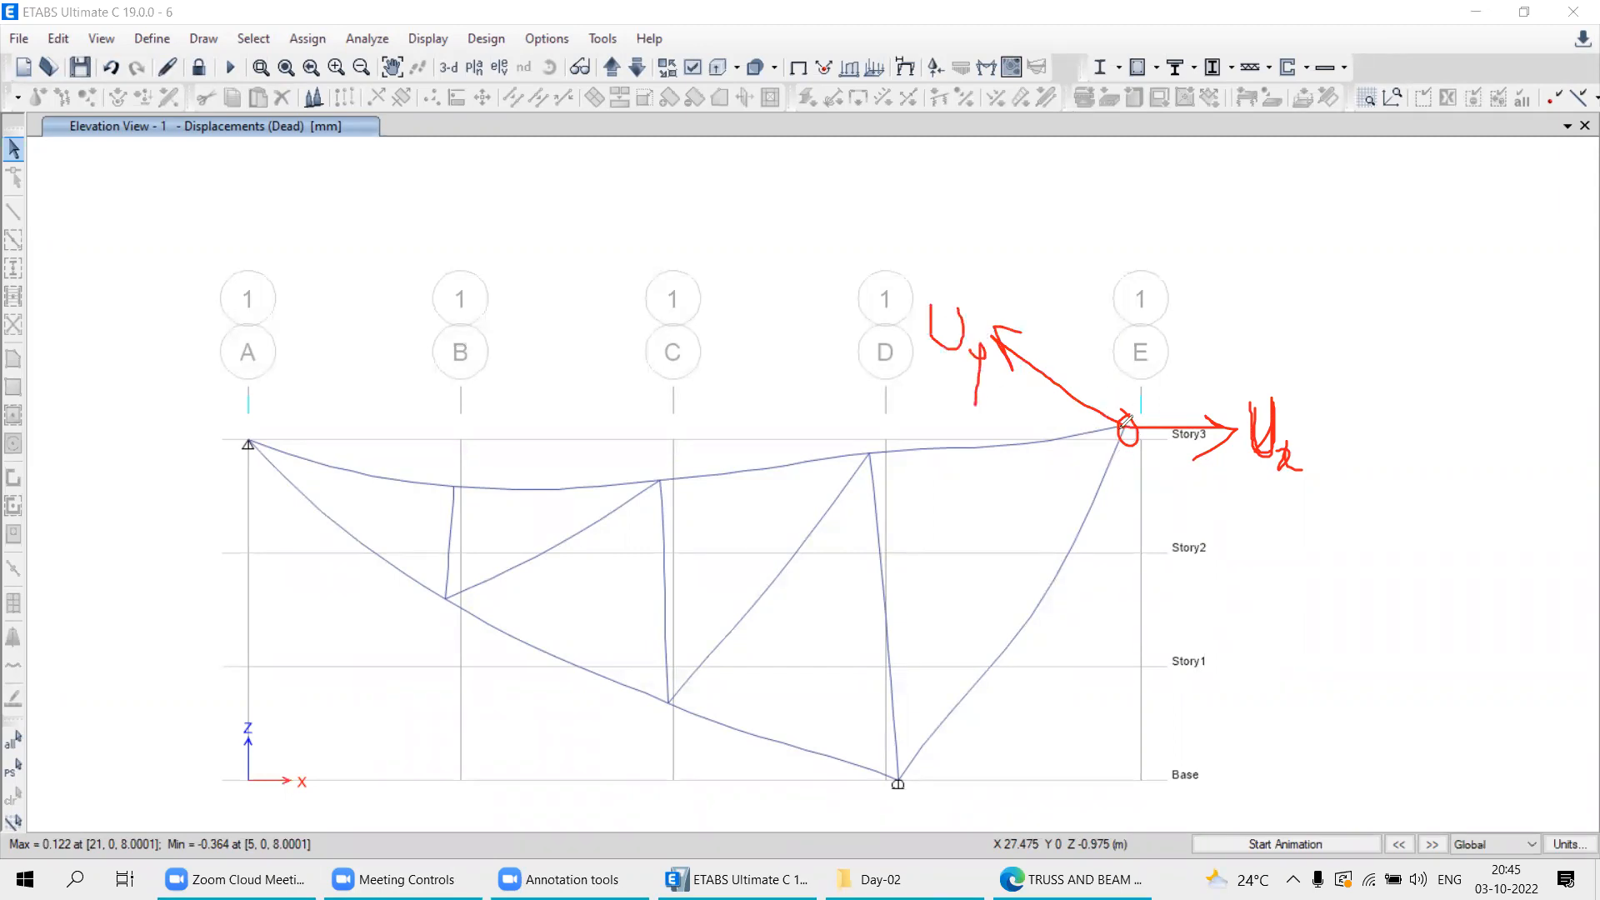
pyautogui.moveTo(1124, 436)
pyautogui.mouseDown()
pyautogui.moveTo(1123, 177)
pyautogui.moveTo(1134, 219)
pyautogui.moveTo(1158, 215)
pyautogui.moveTo(1186, 171)
pyautogui.moveTo(1215, 244)
pyautogui.mouseUp()
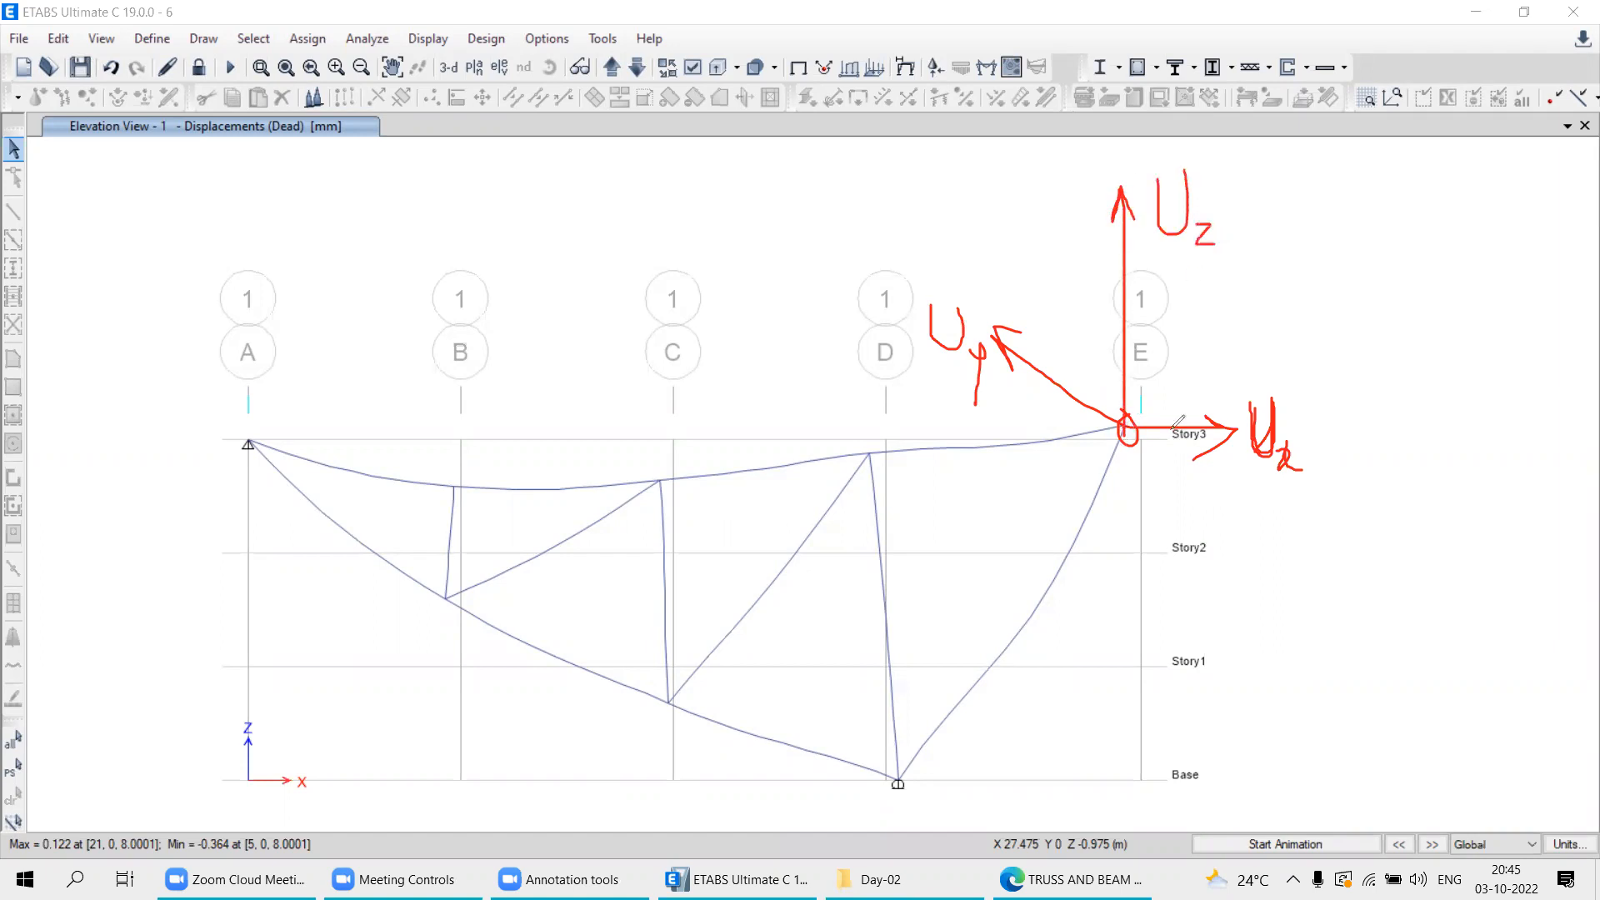
# Draw curved rotation arrows around the three axes at the grid E joint and label them Rx, Ry and Rz.
pyautogui.moveTo(1198, 384); pyautogui.dragTo(1154, 496)
pyautogui.moveTo(1172, 534); pyautogui.dragTo(1156, 517)
pyautogui.moveTo(1201, 311)
pyautogui.mouseDown()
pyautogui.moveTo(1200, 359)
pyautogui.moveTo(1223, 324)
pyautogui.moveTo(1229, 358)
pyautogui.moveTo(1284, 363)
pyautogui.mouseUp()
pyautogui.moveTo(1060, 340)
pyautogui.mouseDown()
pyautogui.moveTo(1025, 404)
pyautogui.moveTo(1040, 434)
pyautogui.mouseUp()
pyautogui.moveTo(977, 467); pyautogui.dragTo(978, 532)
pyautogui.moveTo(980, 471); pyautogui.dragTo(1030, 539)
pyautogui.moveTo(1036, 522)
pyautogui.mouseDown()
pyautogui.moveTo(1032, 575)
pyautogui.moveTo(1000, 573)
pyautogui.mouseUp()
pyautogui.moveTo(1109, 240)
pyautogui.mouseDown()
pyautogui.moveTo(1155, 297)
pyautogui.moveTo(1143, 331)
pyautogui.mouseUp()
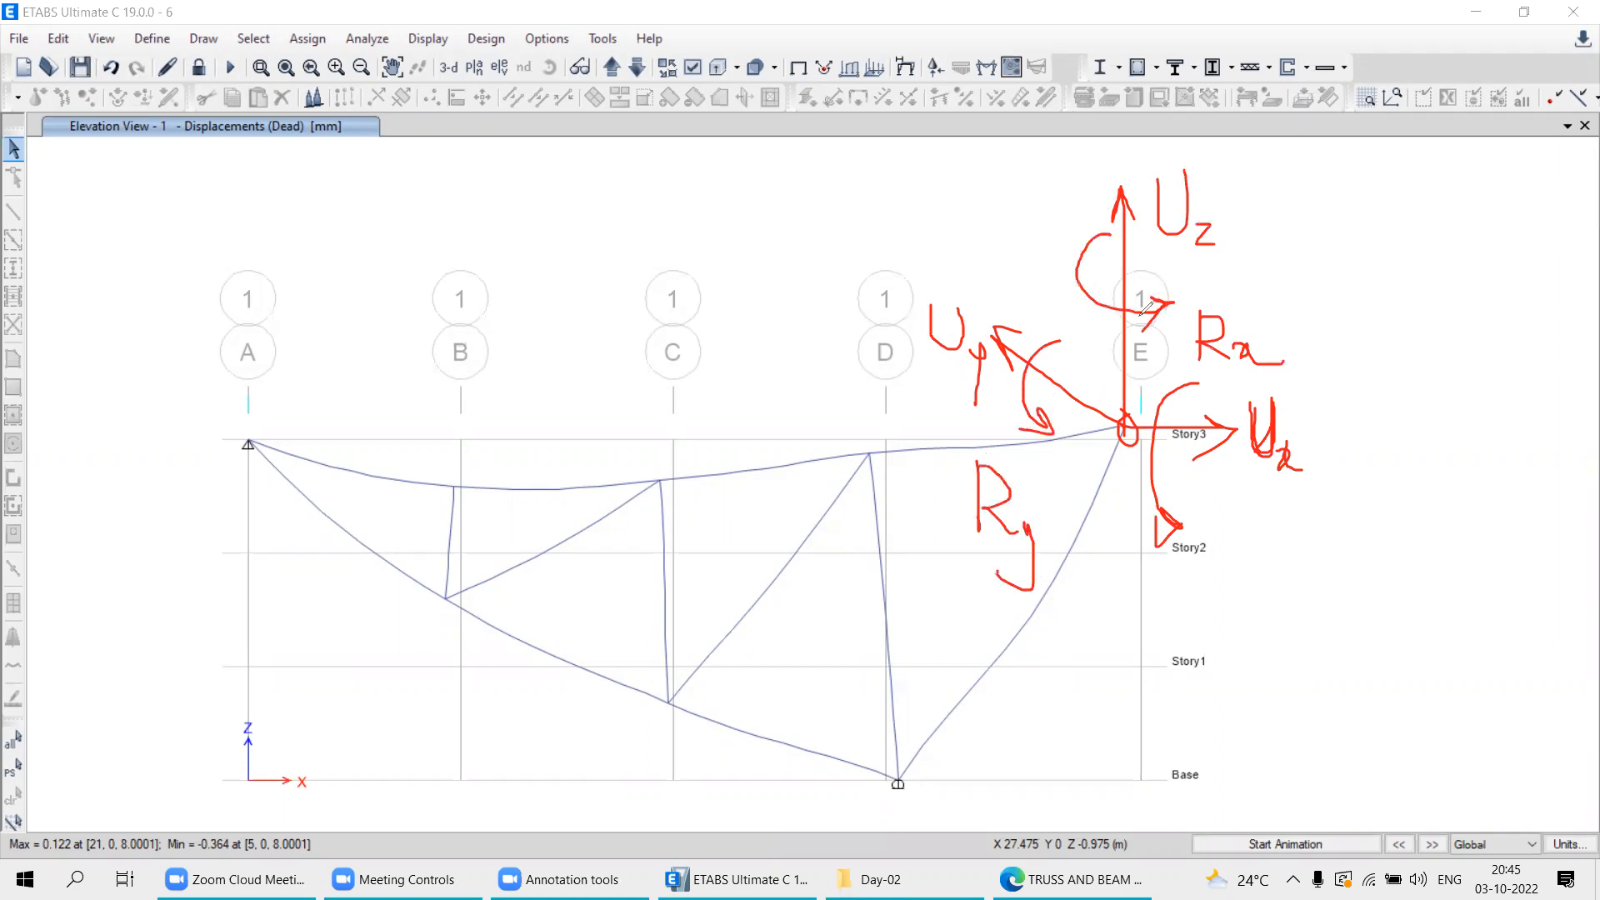
pyautogui.moveTo(1167, 262)
pyautogui.mouseDown()
pyautogui.moveTo(1168, 288)
pyautogui.moveTo(1195, 272)
pyautogui.mouseUp()
pyautogui.moveTo(1195, 271)
pyautogui.mouseDown()
pyautogui.moveTo(1197, 313)
pyautogui.moveTo(1226, 300)
pyautogui.mouseUp()
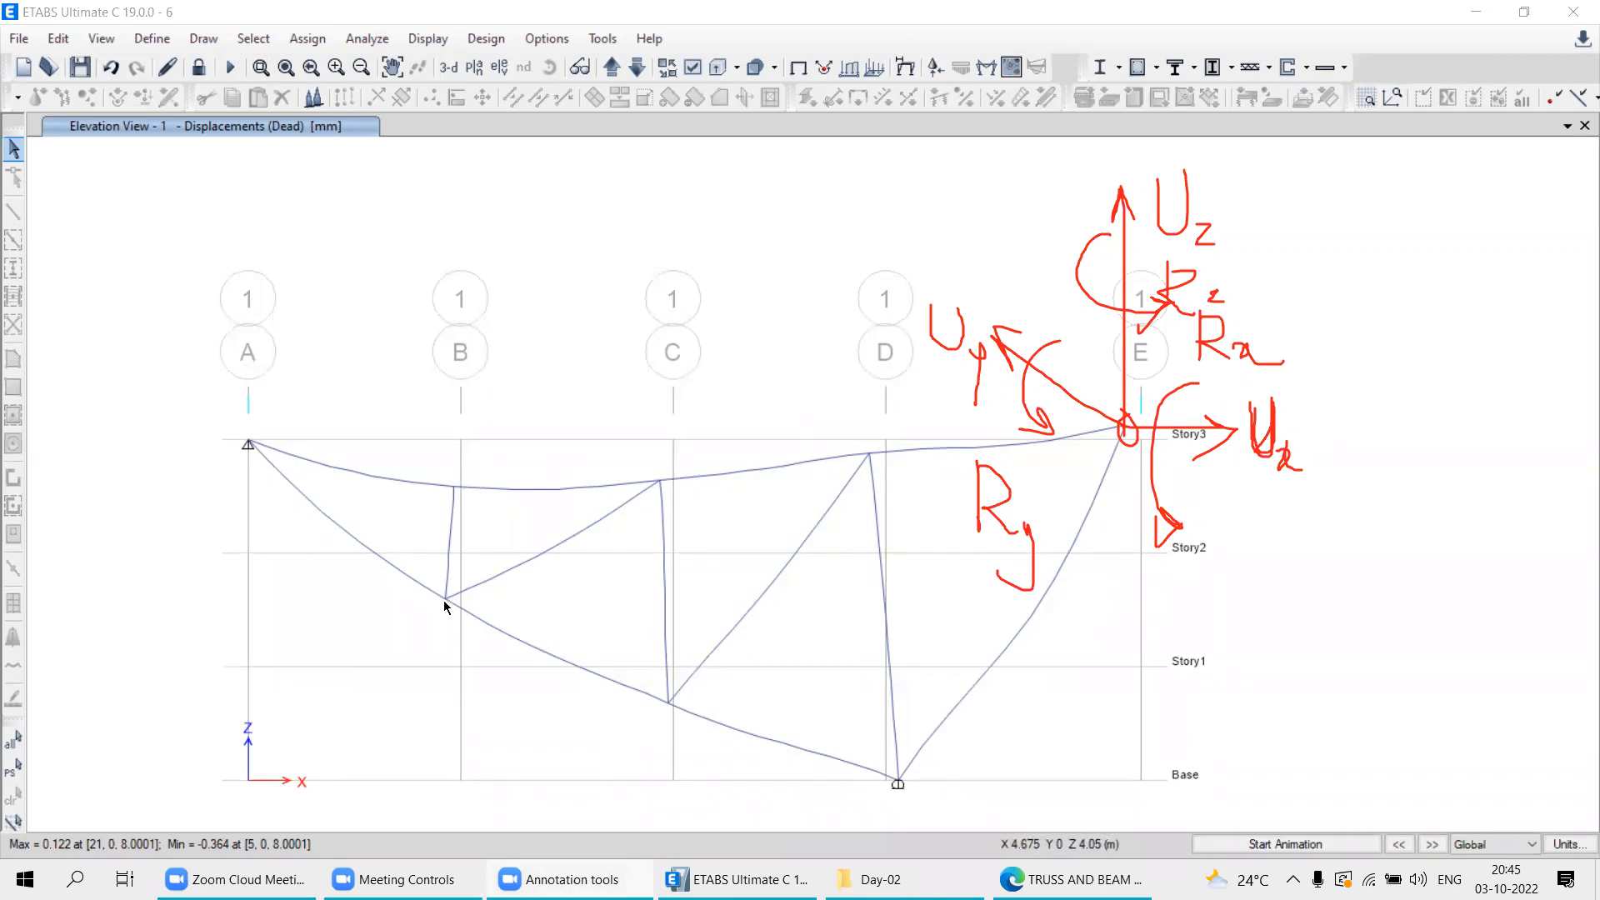
# Display the undeformed shape of the truss in the elevation view.
pyautogui.moveTo(447, 601)
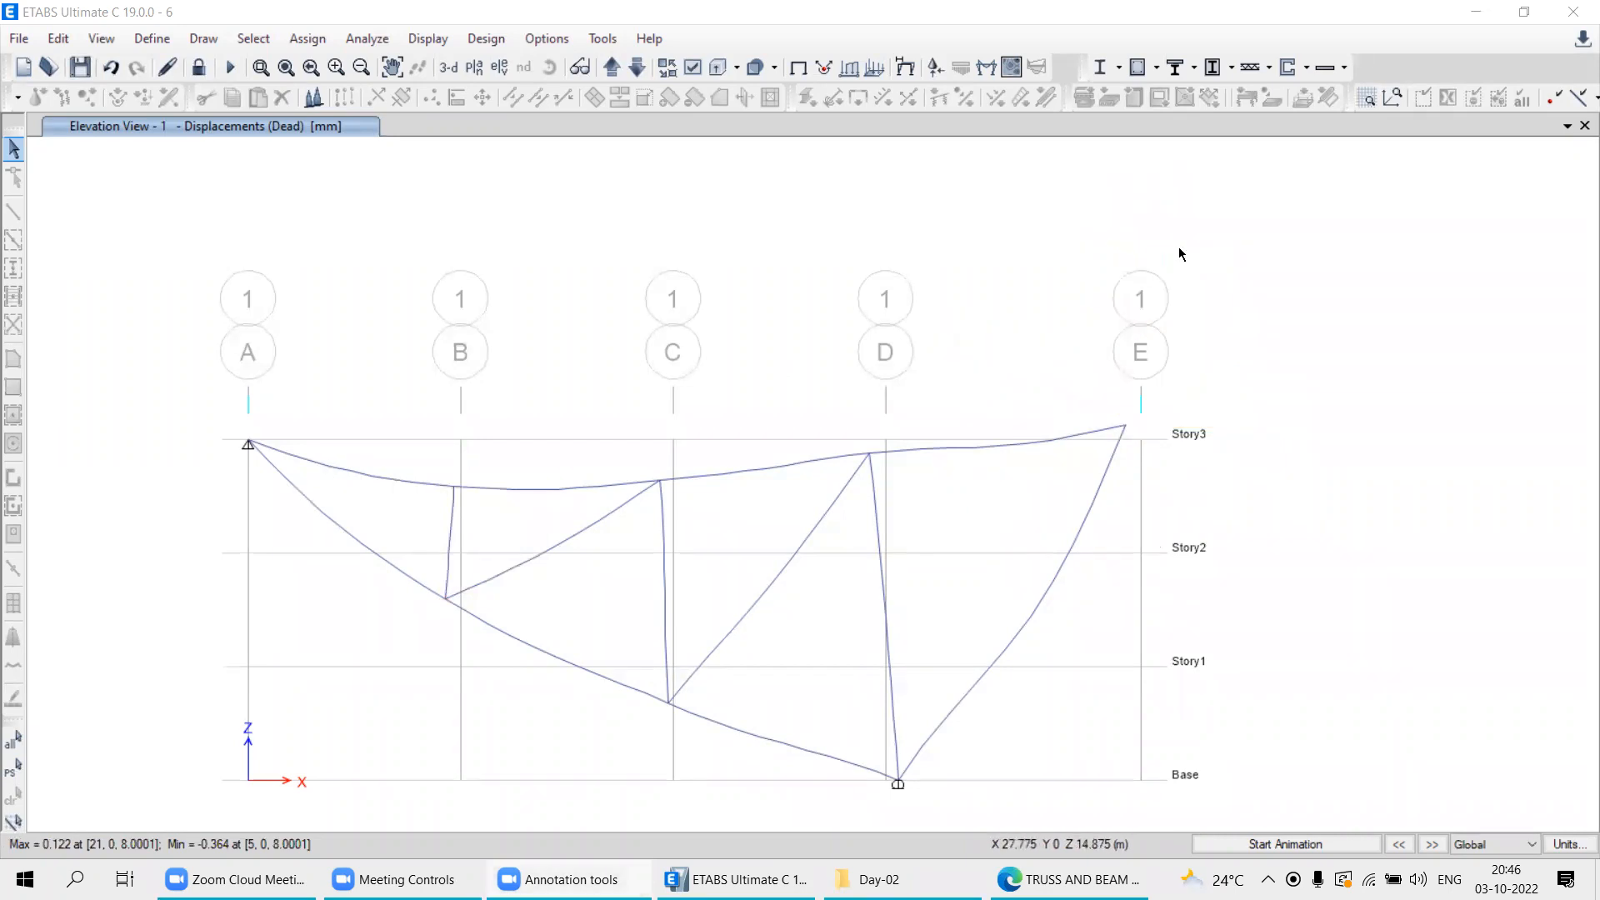
pyautogui.scroll(-3, 851, 520)
pyautogui.moveTo(749, 447); pyautogui.dragTo(690, 354, button='middle')
pyautogui.scroll(3, 689, 404)
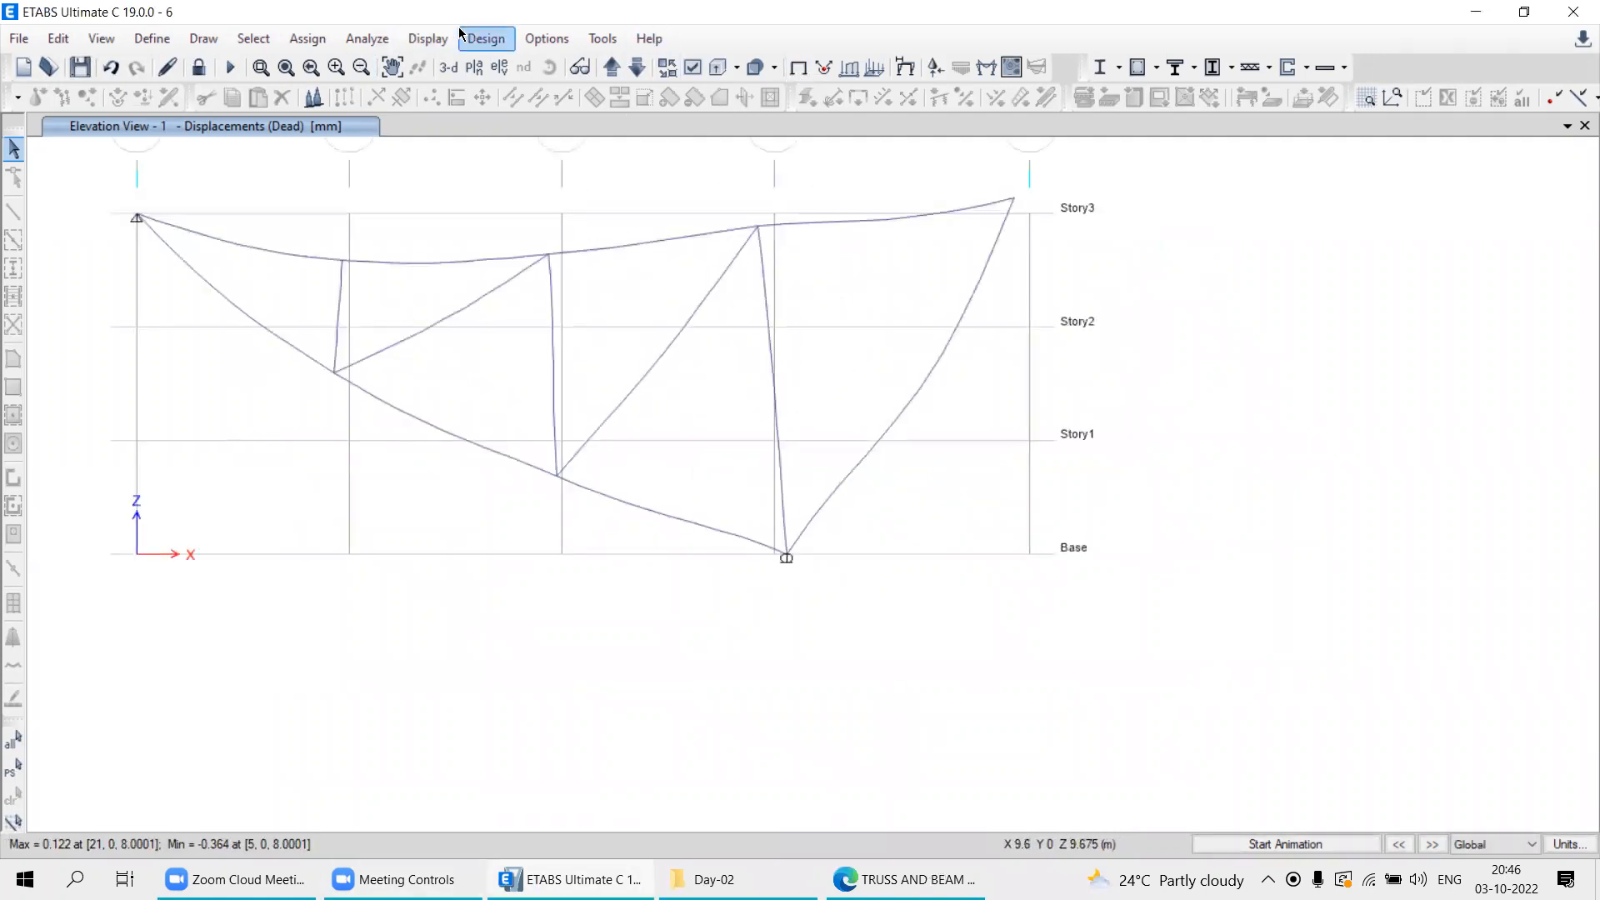
pyautogui.click(427, 38)
pyautogui.click(437, 67)
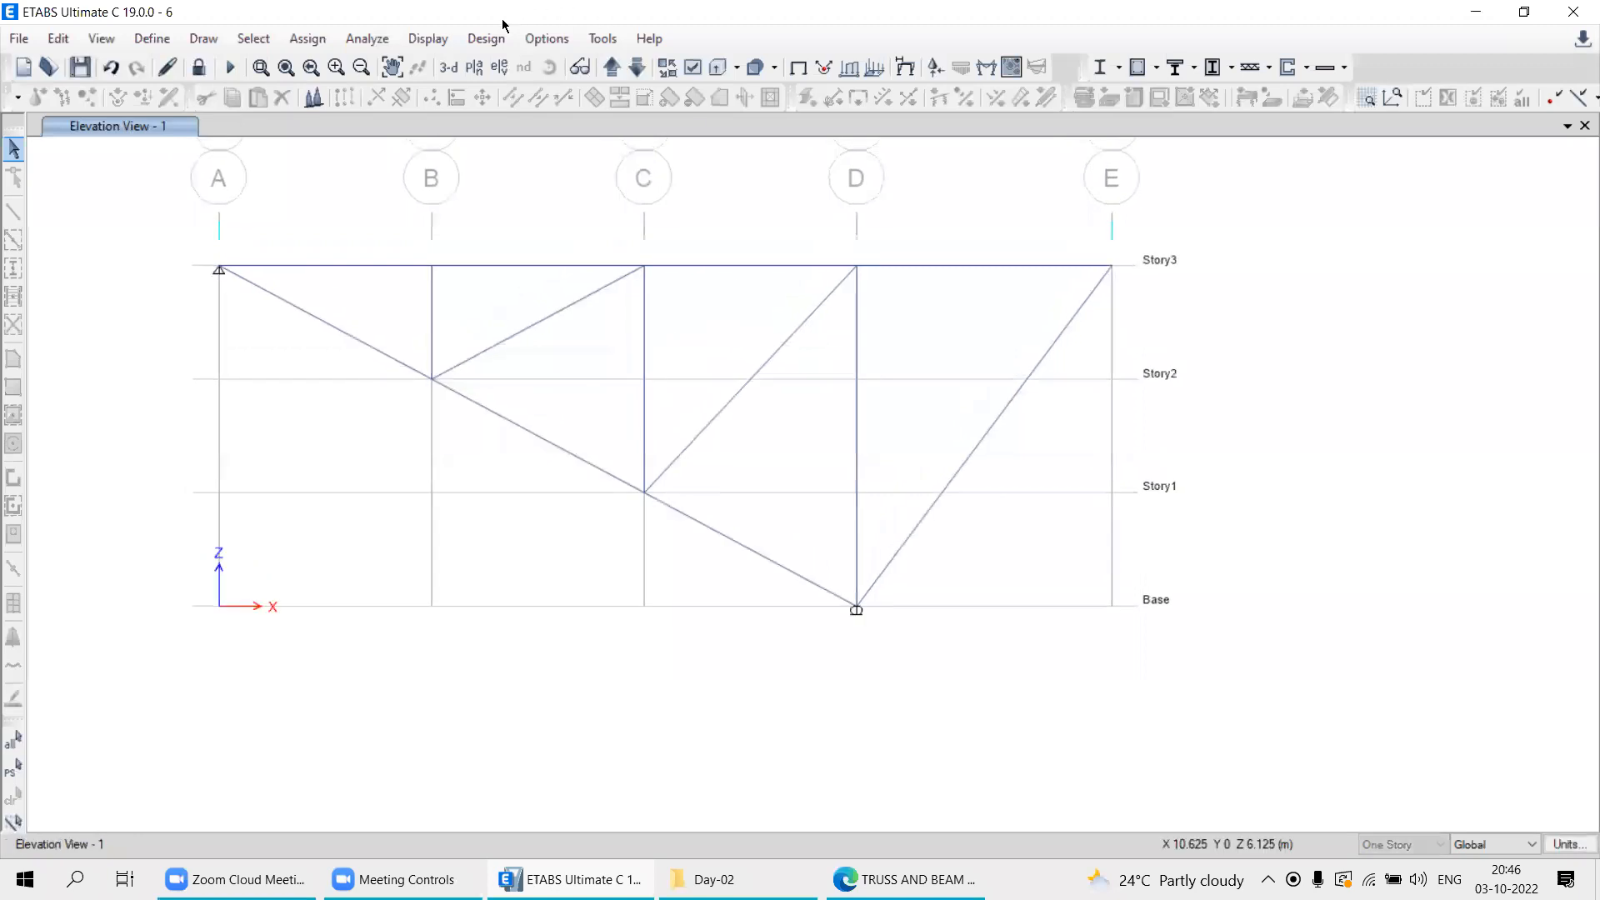
# Display the vertical (Fz) support reactions of the truss as arrows for the Live load case.
pyautogui.click(428, 39)
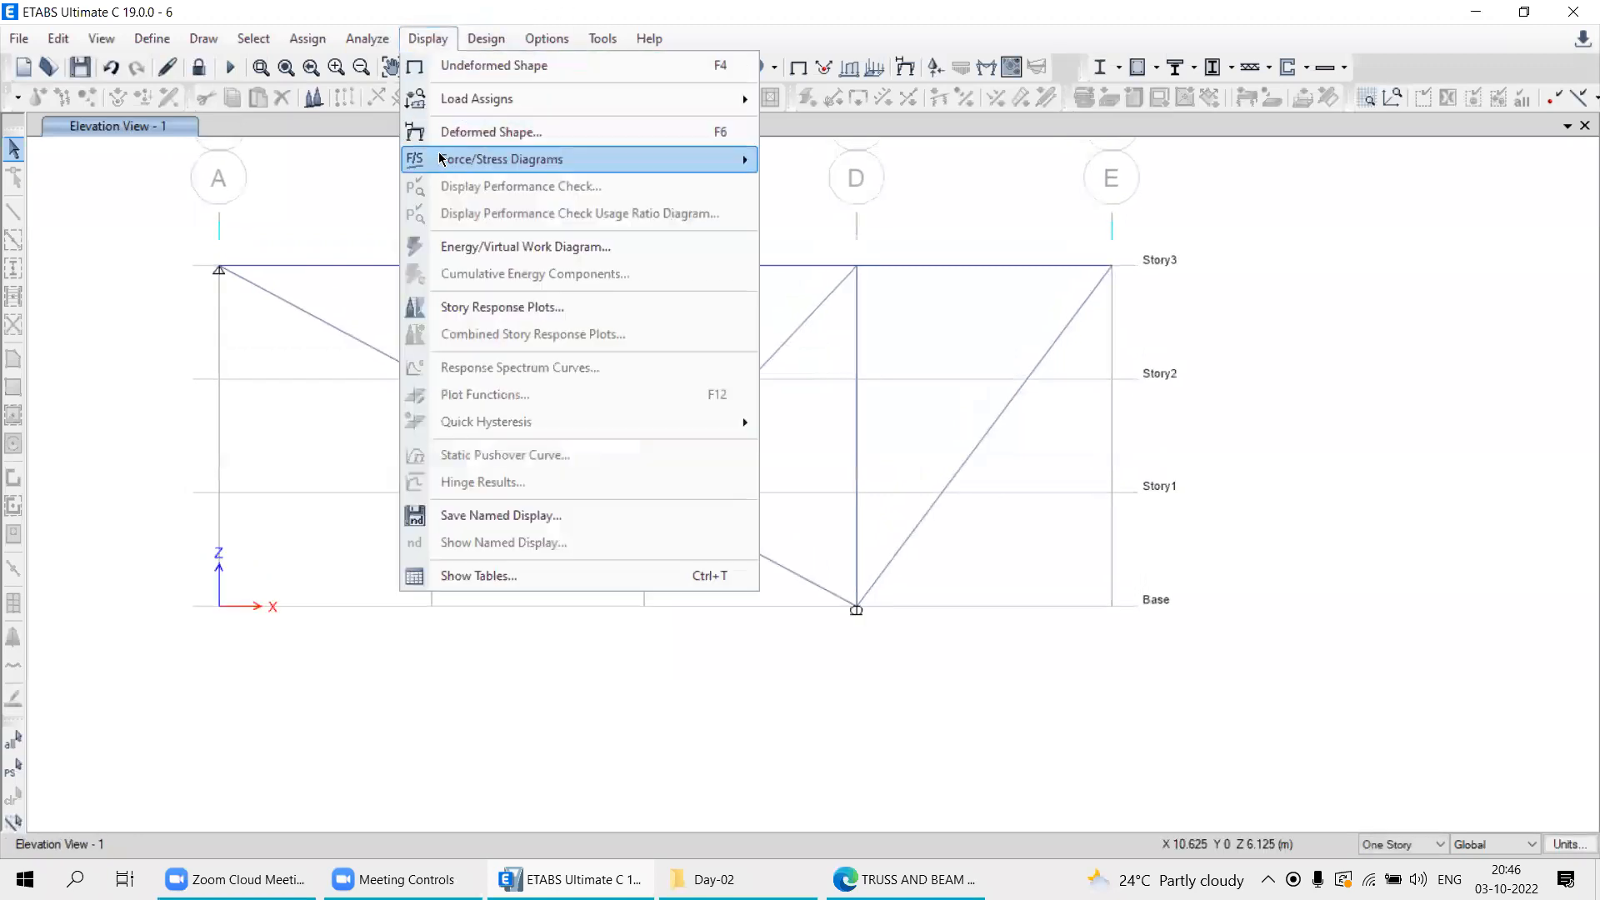
pyautogui.moveTo(439, 166)
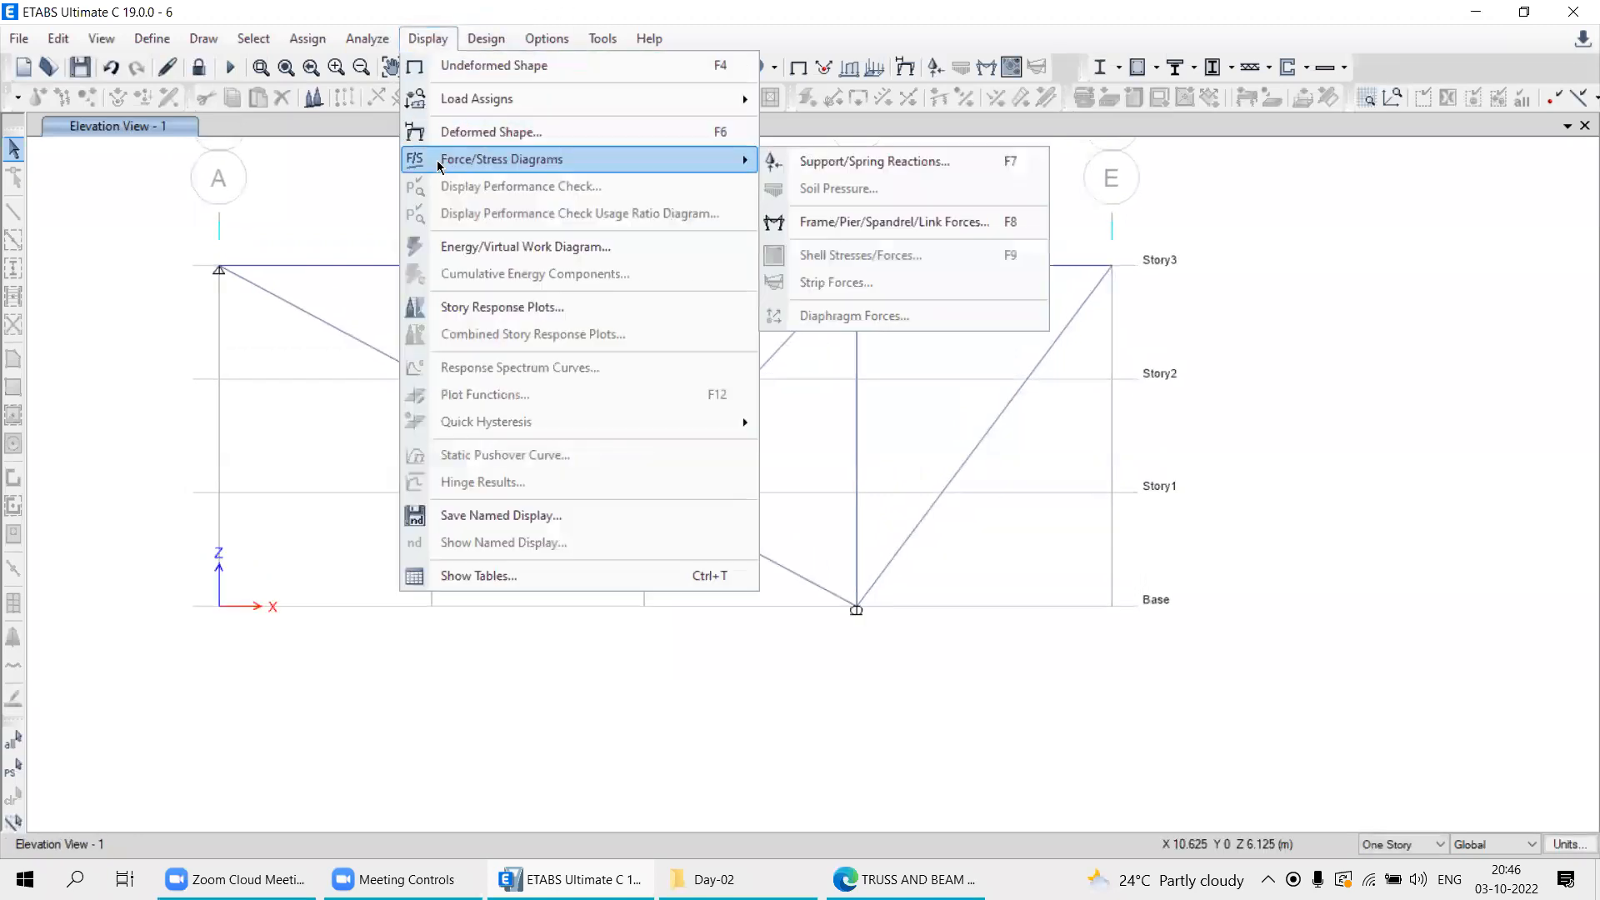
pyautogui.click(830, 162)
pyautogui.click(948, 293)
pyautogui.click(908, 316)
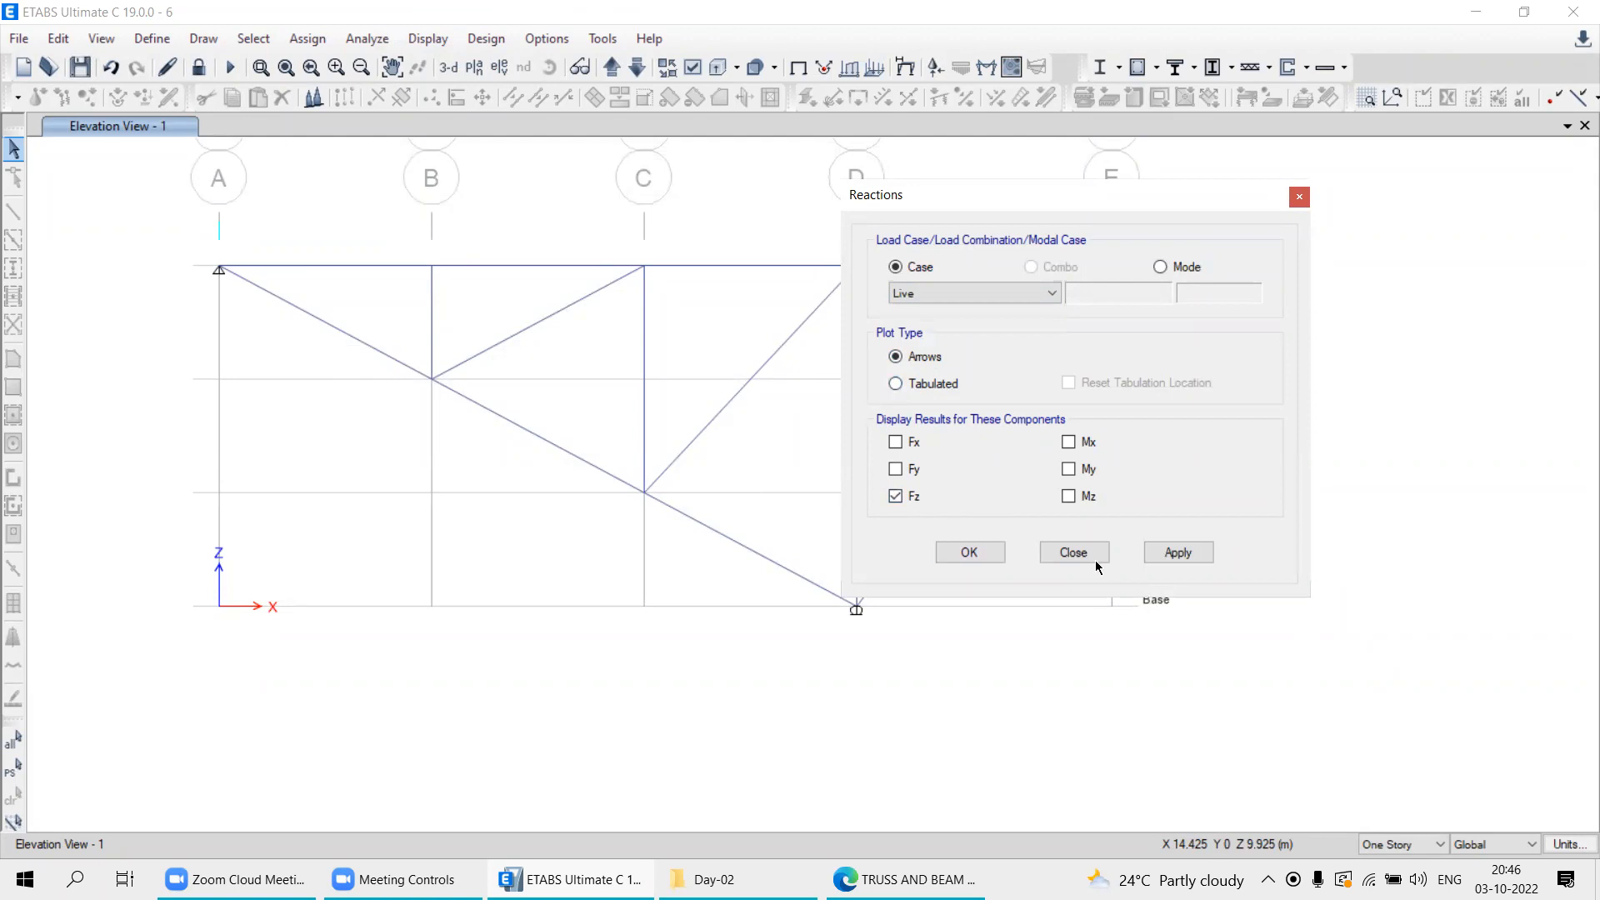
pyautogui.click(1156, 553)
pyautogui.click(1070, 554)
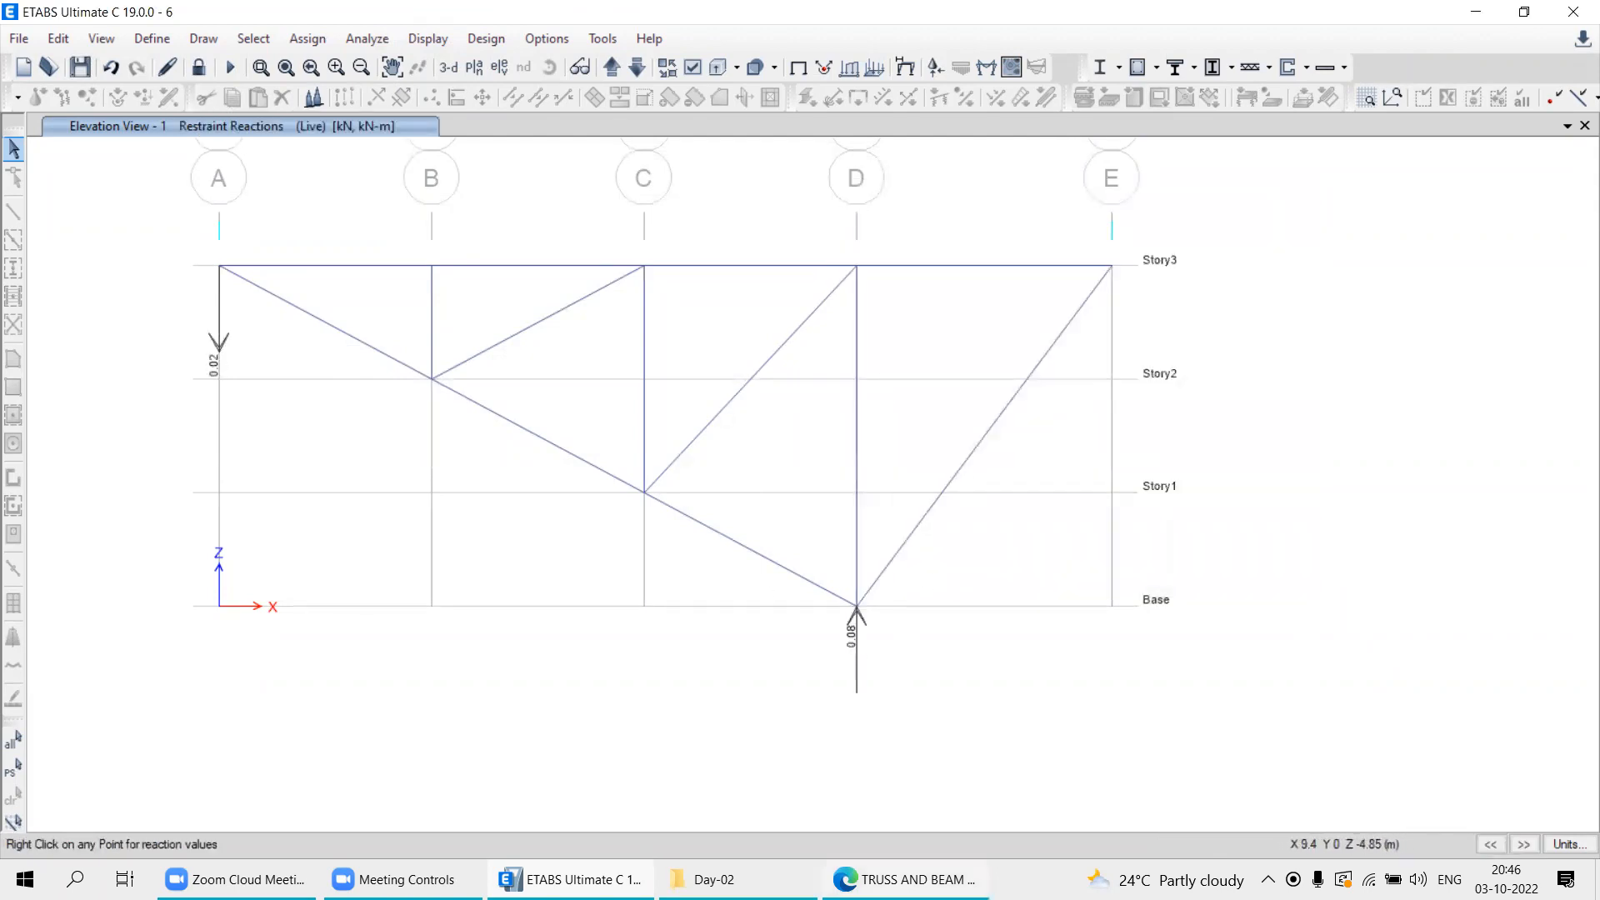
# Review the truss figure of Ex. 14.3.11 in the TRUSS AND BEAM EXAMPLE PDF in Edge and return to ETABS.
pyautogui.click(905, 879)
pyautogui.scroll(-3, 1047, 445)
pyautogui.scroll(3, 1047, 445)
pyautogui.click(908, 879)
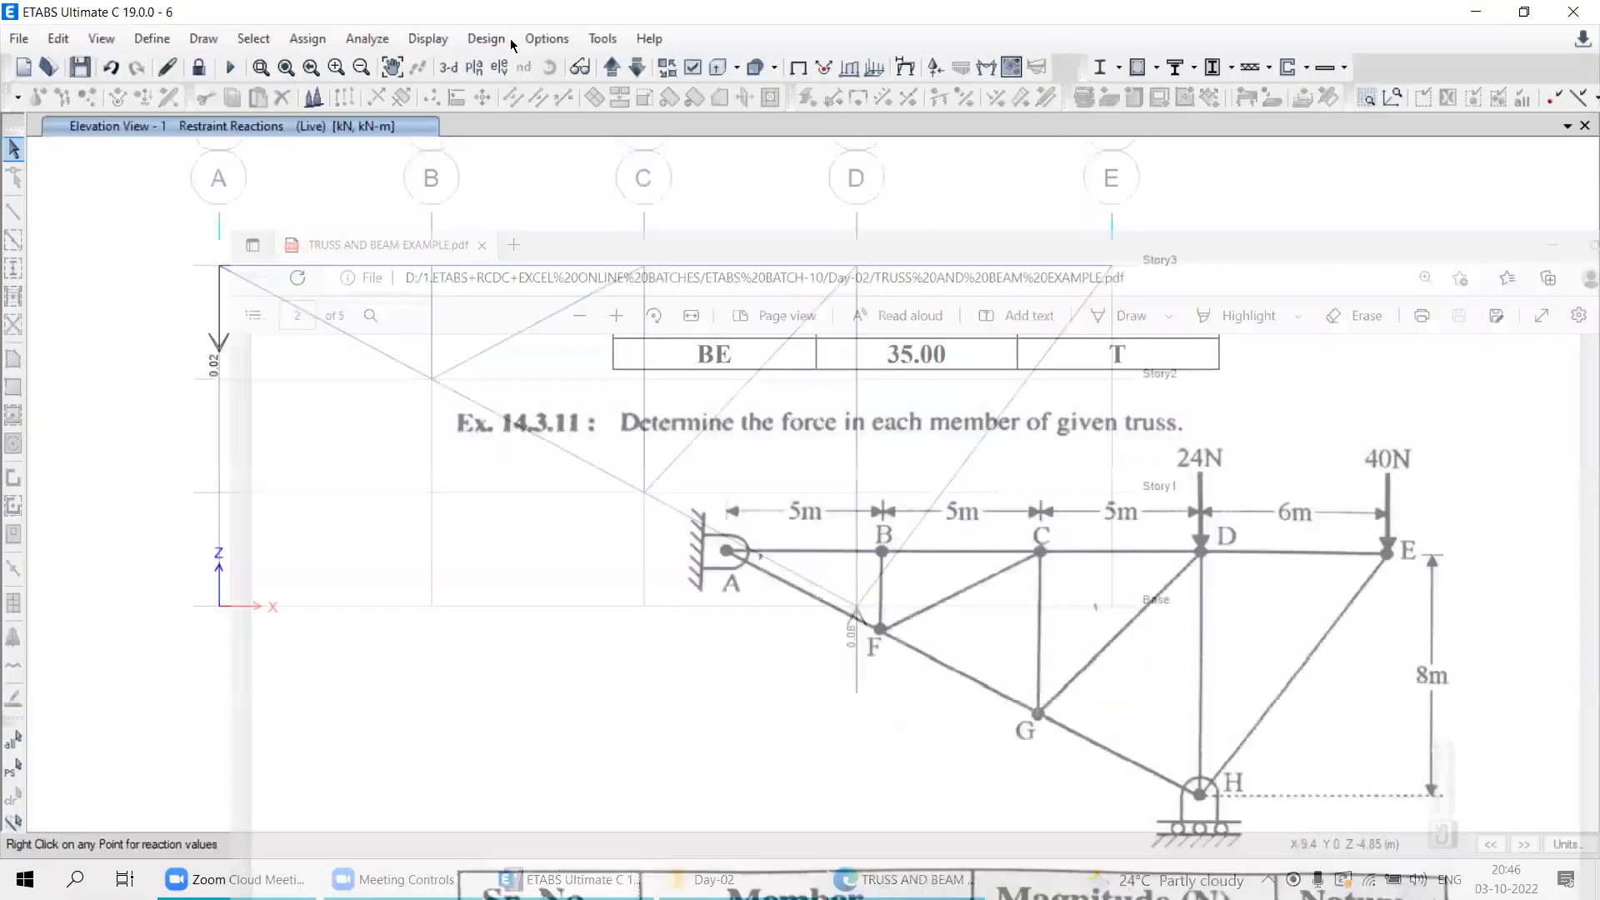
# Display the filled axial force diagram for the Live case and inspect the force in top chord member A-B.
pyautogui.click(427, 39)
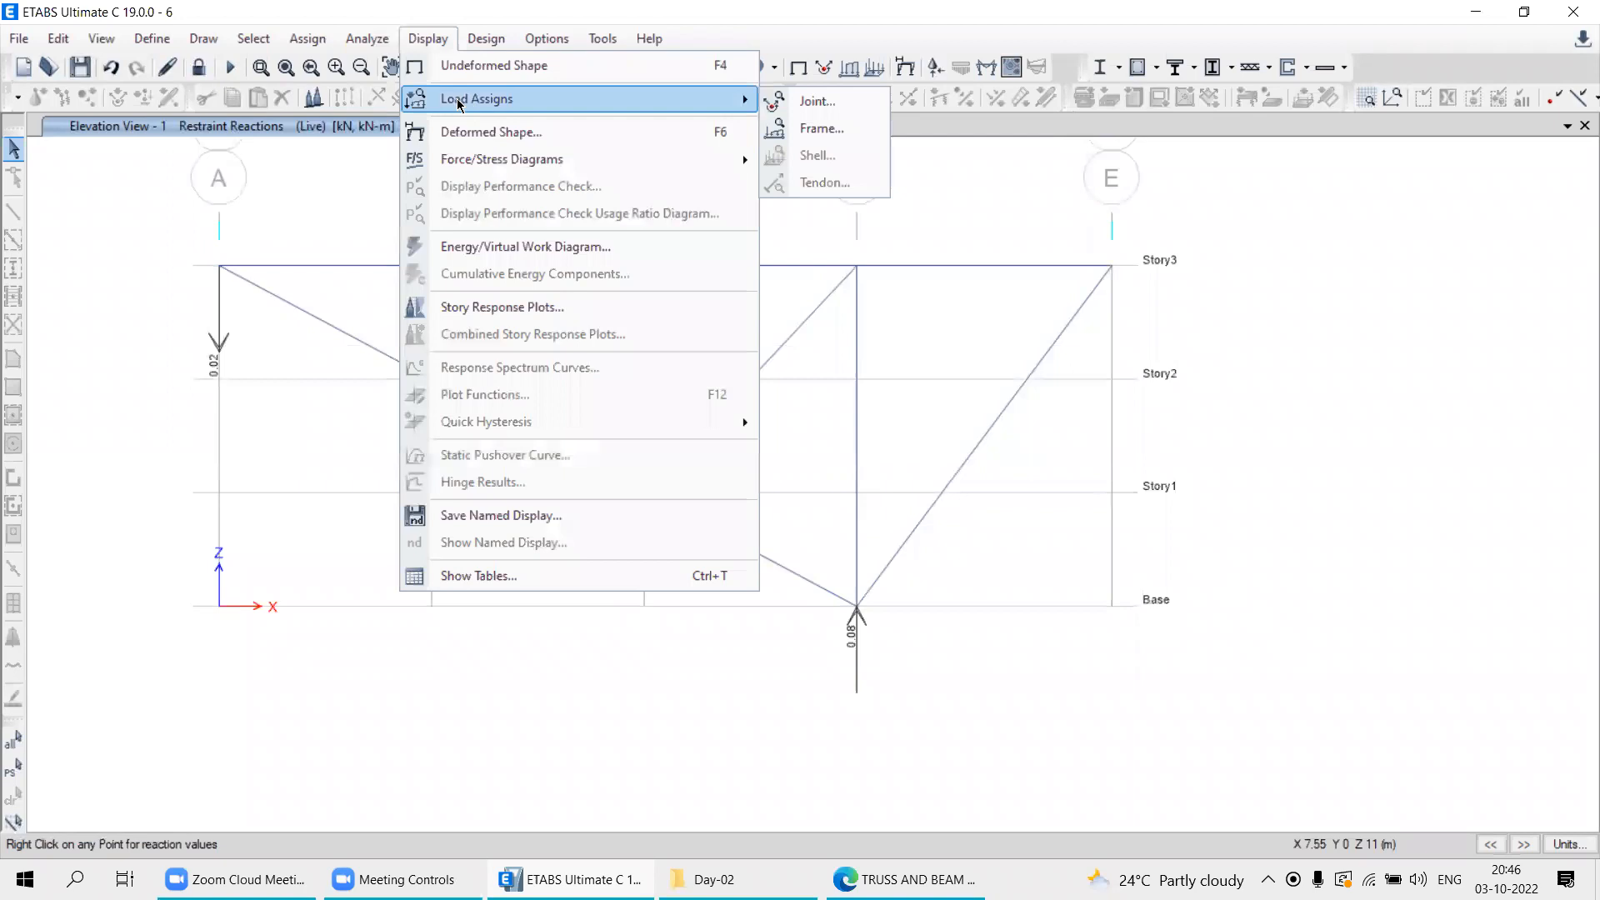
pyautogui.moveTo(448, 160)
pyautogui.click(815, 225)
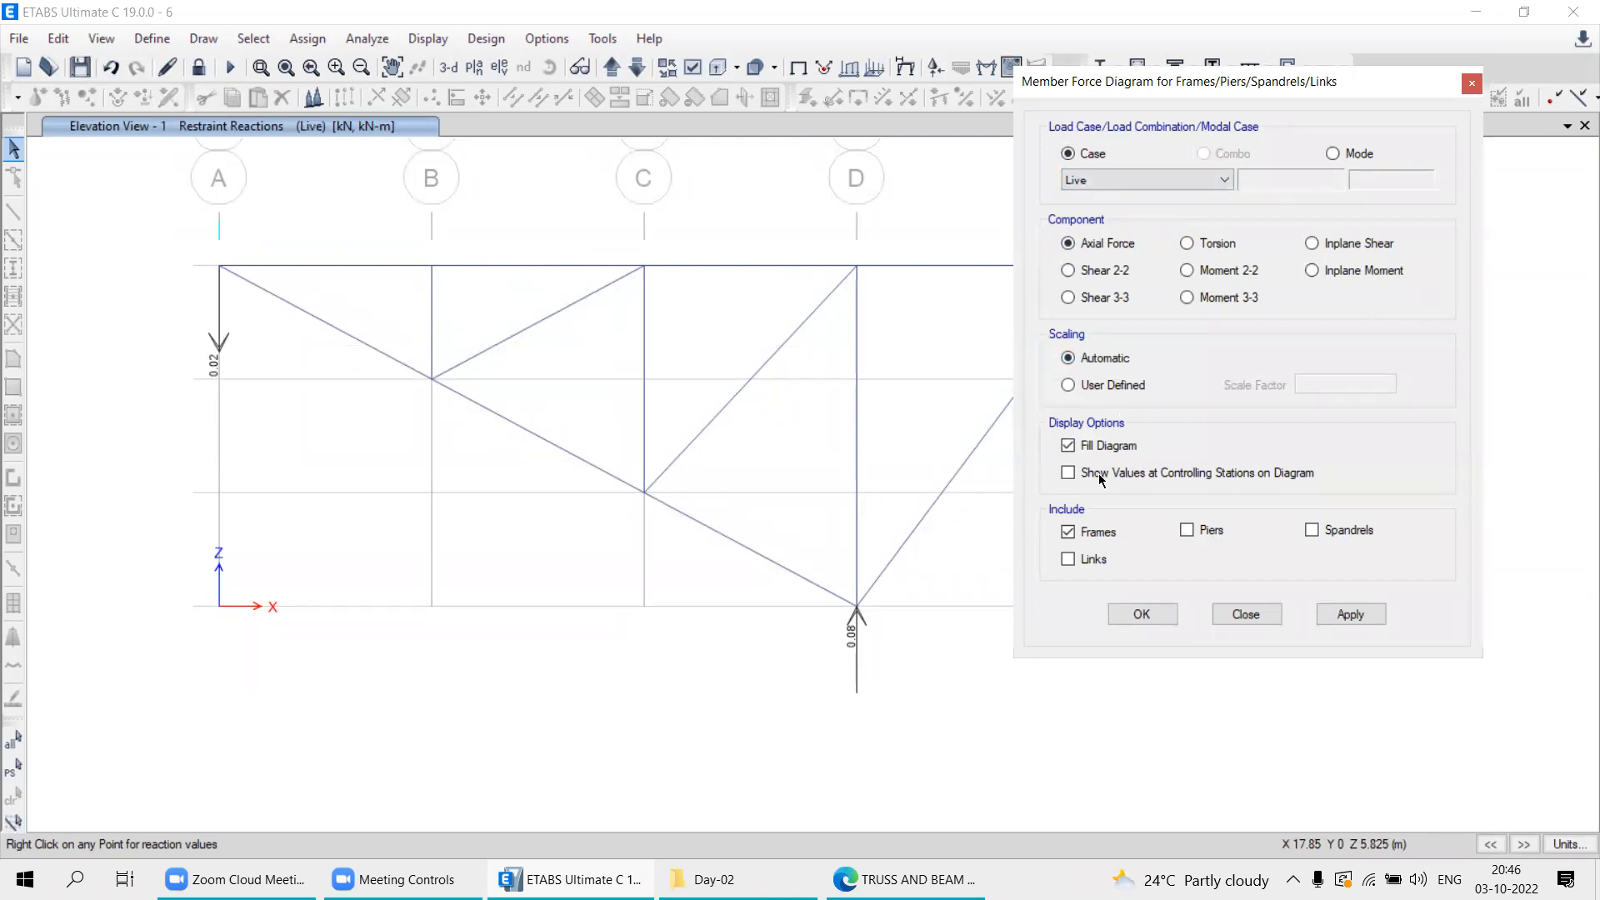
pyautogui.click(1350, 614)
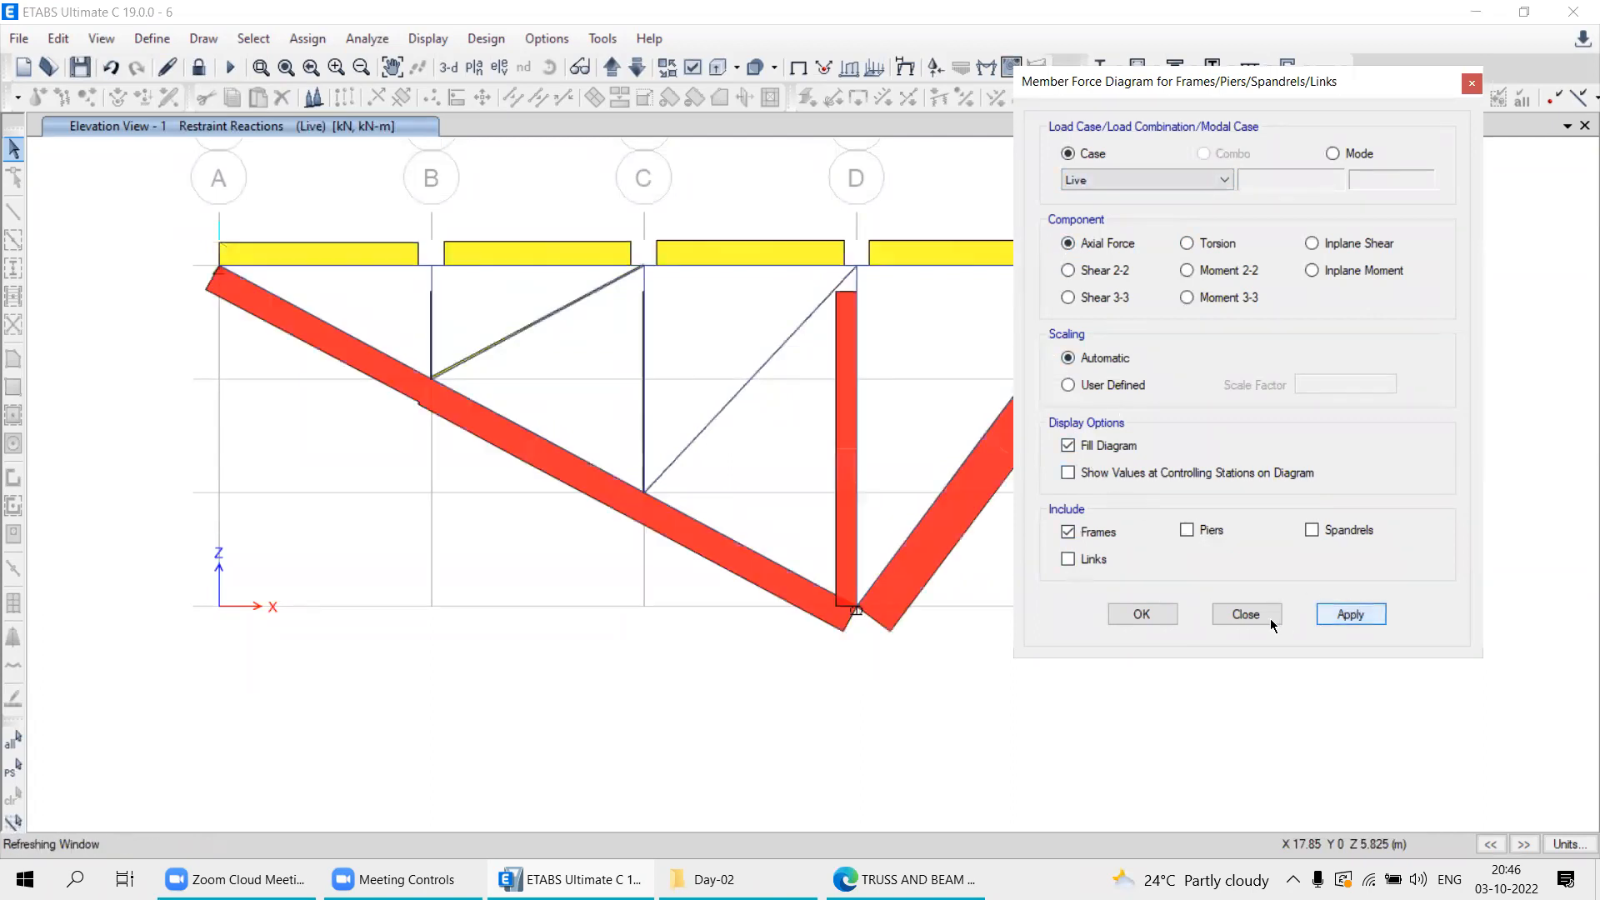
pyautogui.click(1232, 617)
pyautogui.moveTo(540, 436); pyautogui.dragTo(618, 496, button='middle')
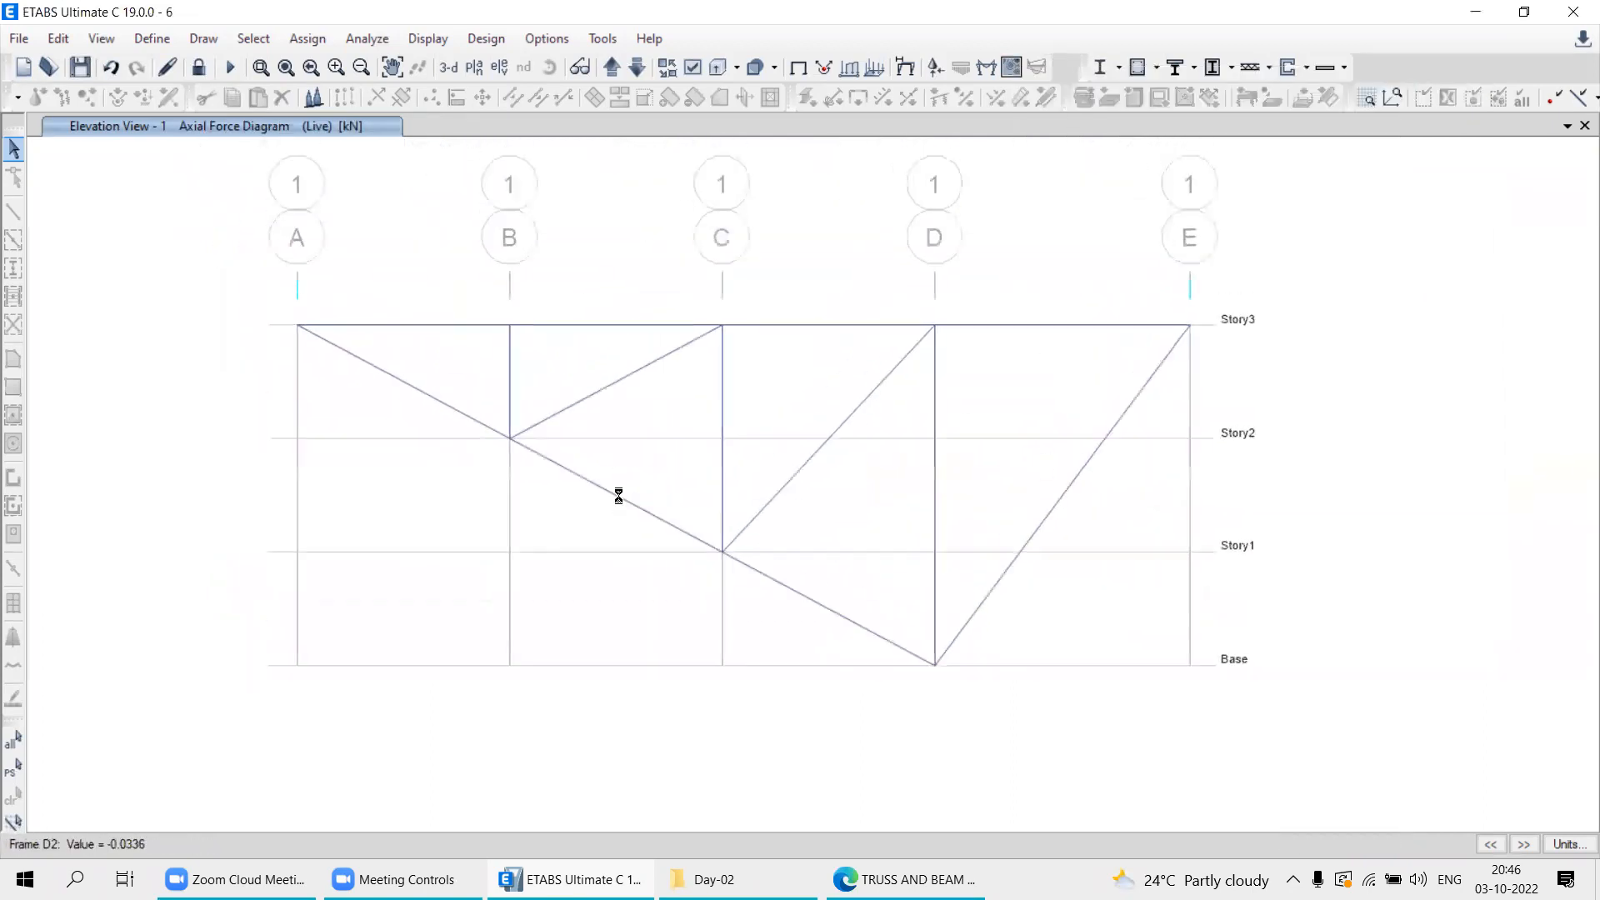
pyautogui.moveTo(392, 323)
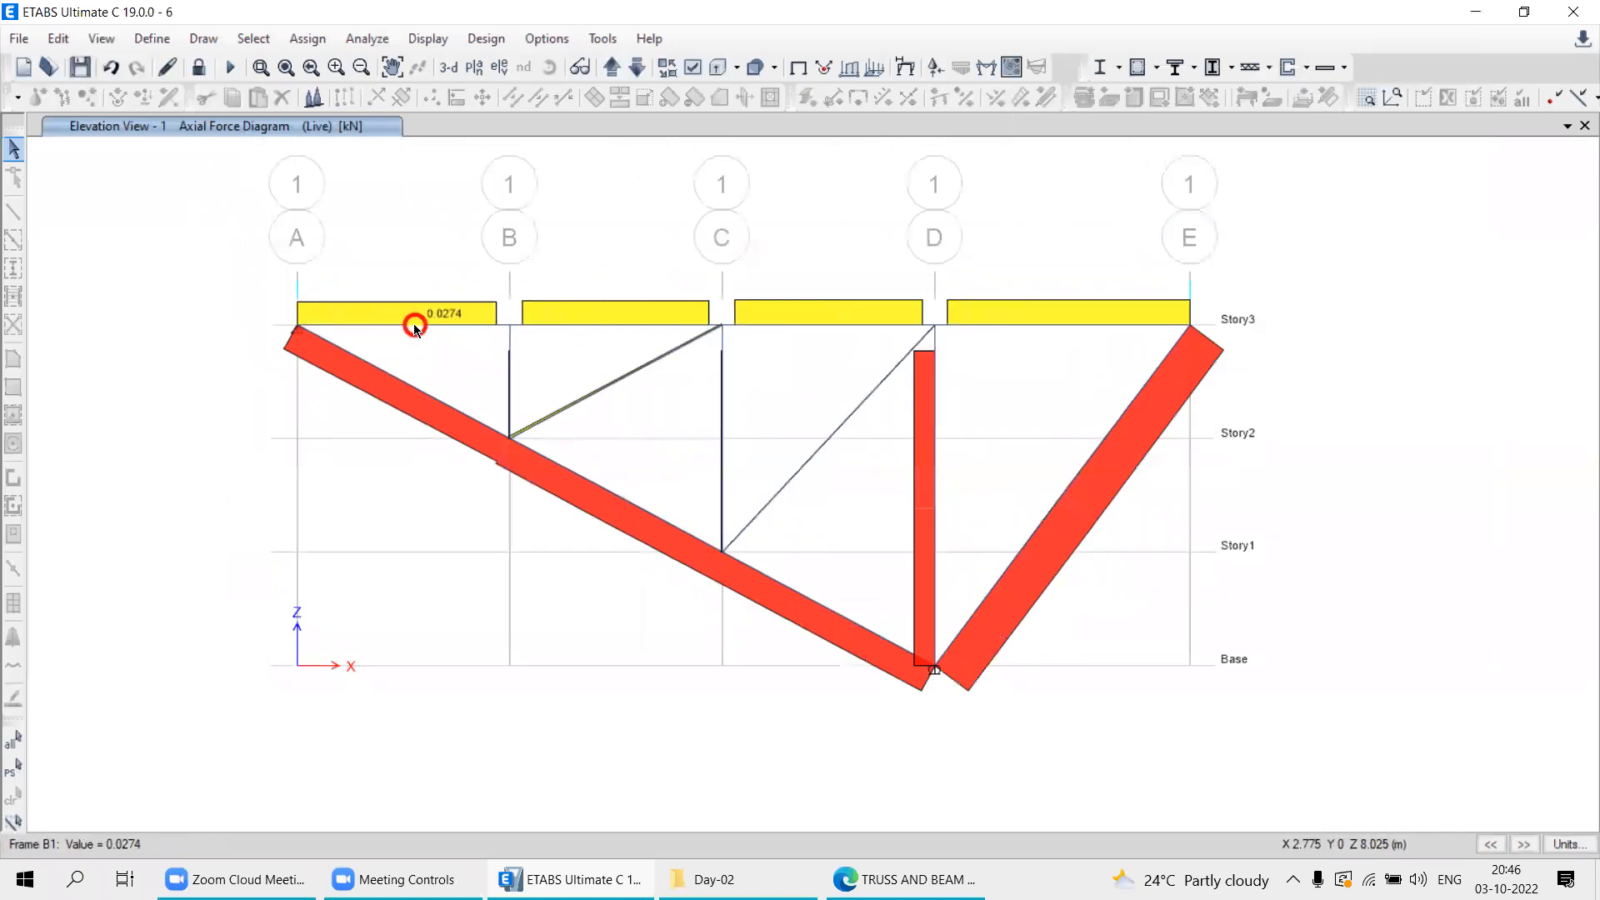
# Show the values at controlling stations on the Live axial force diagram.
pyautogui.click(428, 38)
pyautogui.moveTo(500, 159)
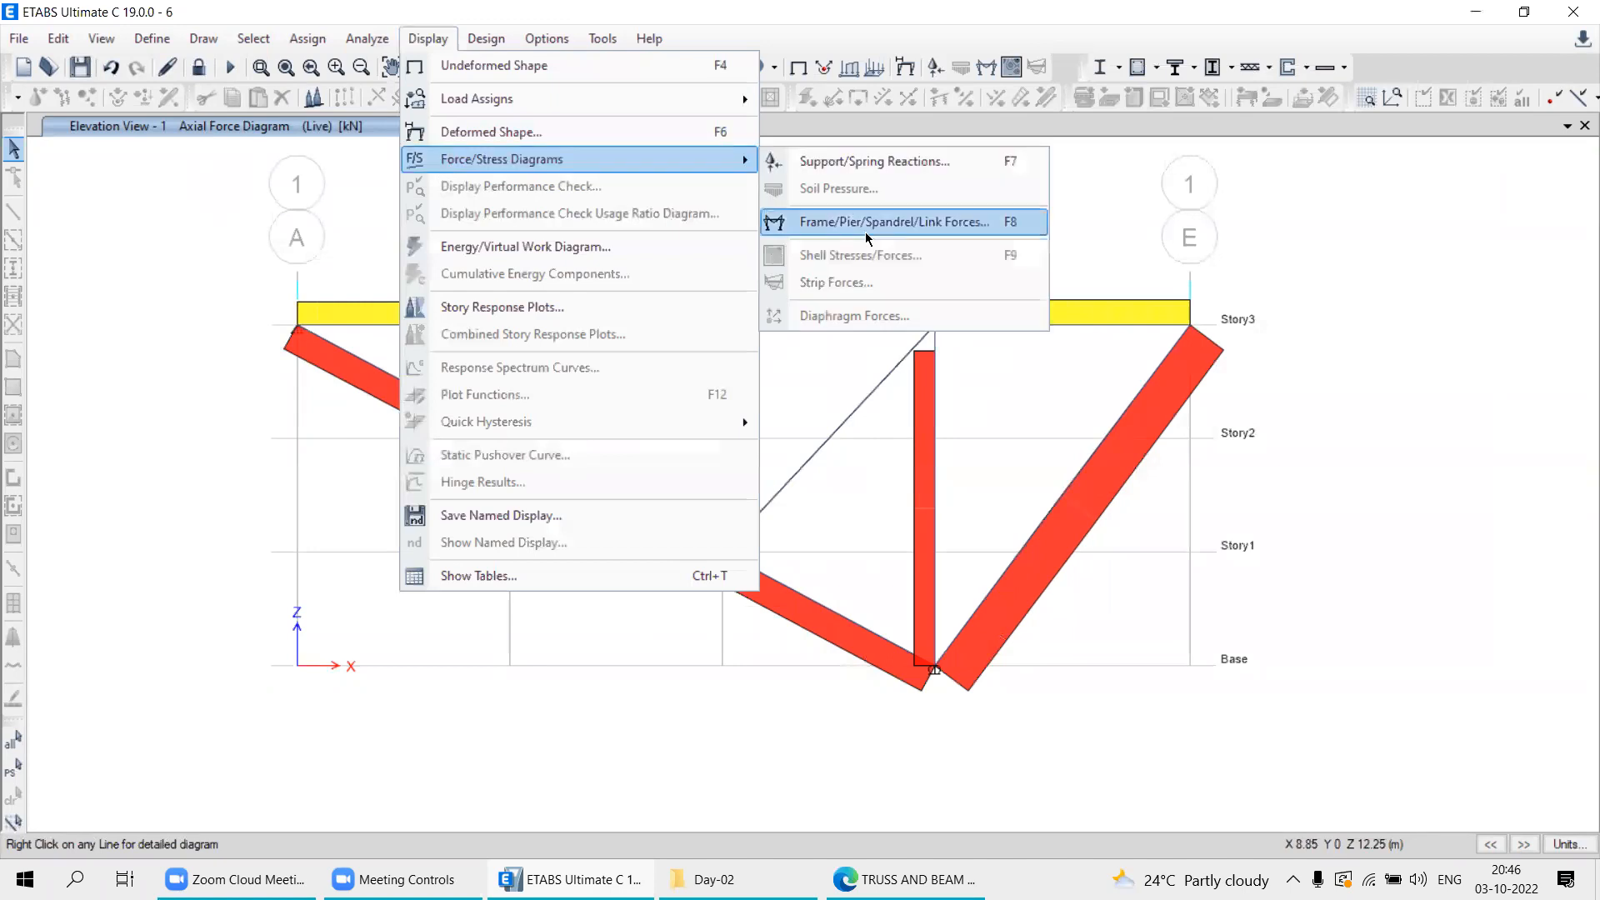
pyautogui.click(867, 225)
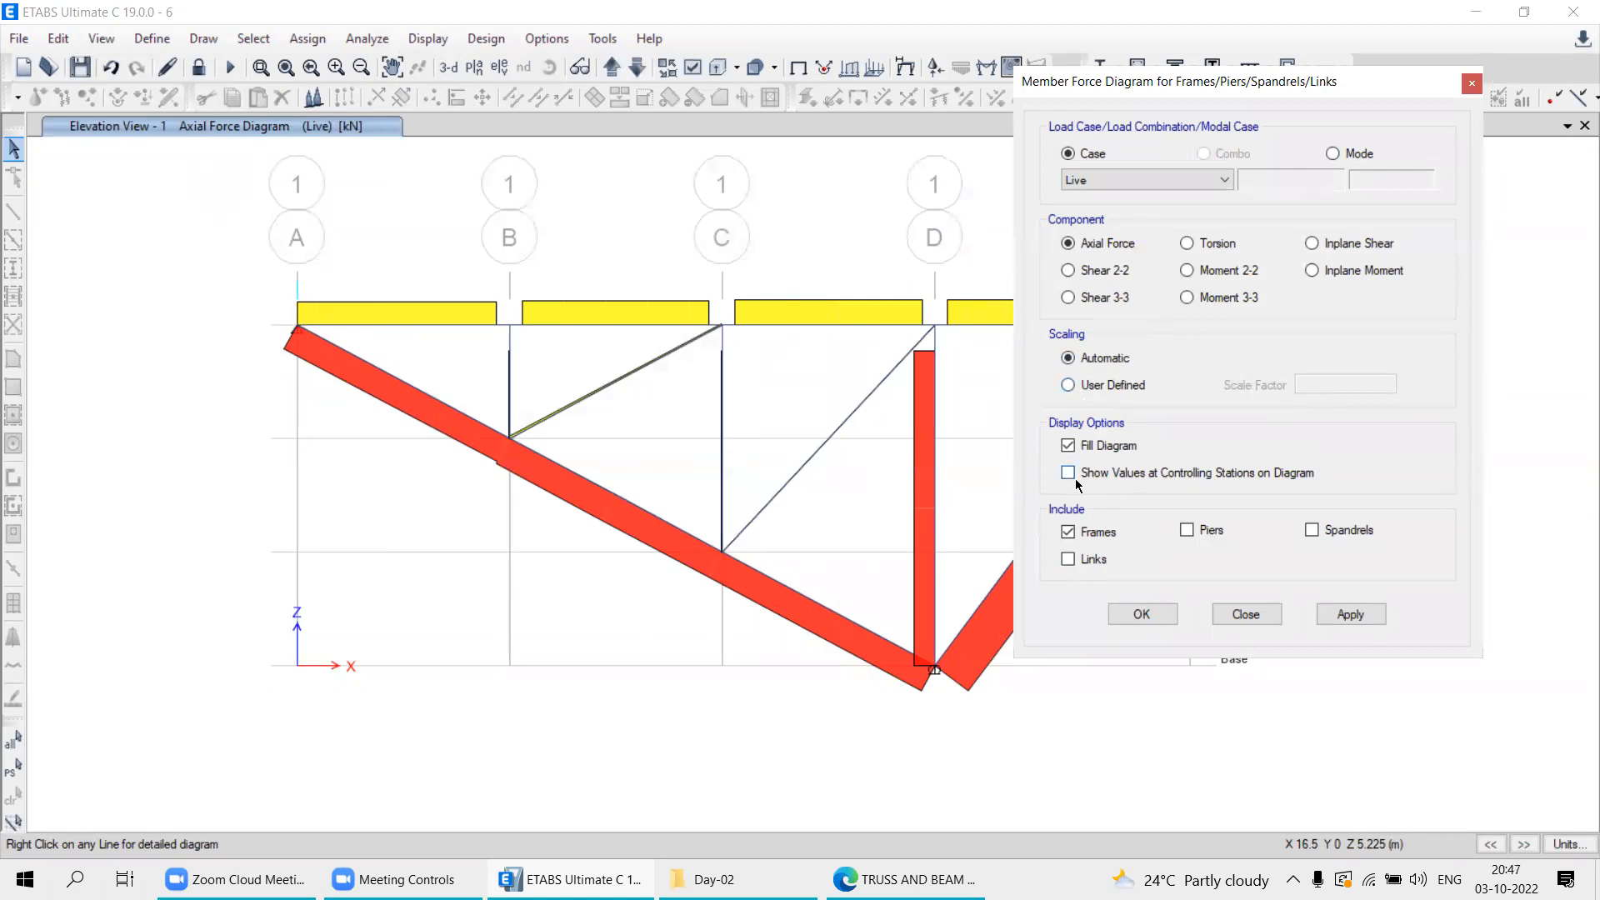
pyautogui.click(1350, 614)
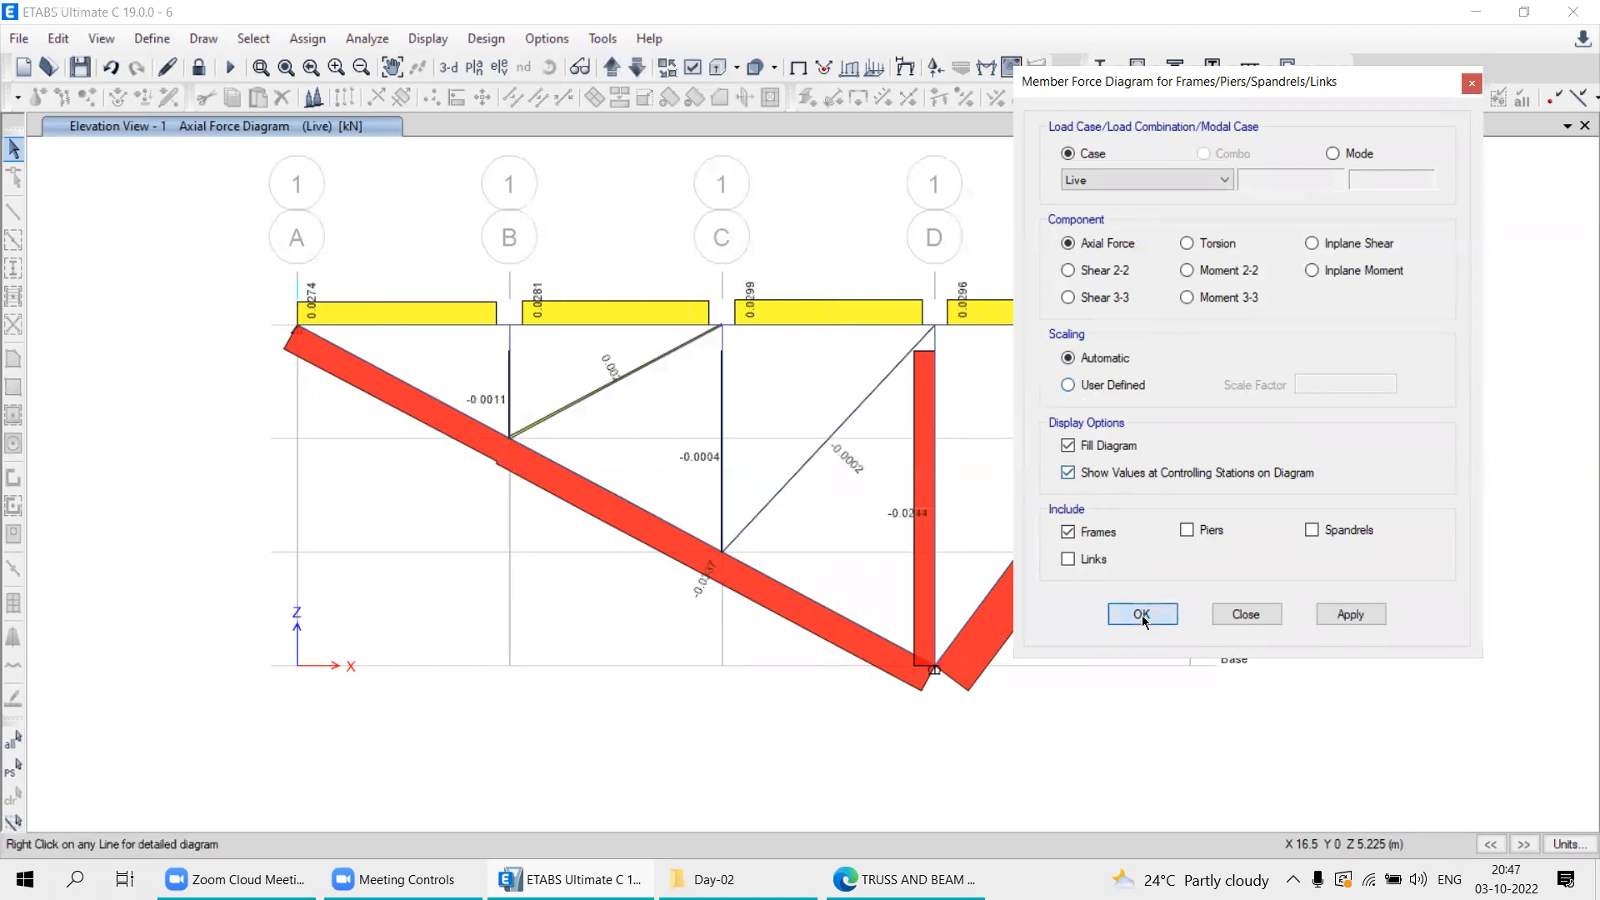
pyautogui.click(1142, 614)
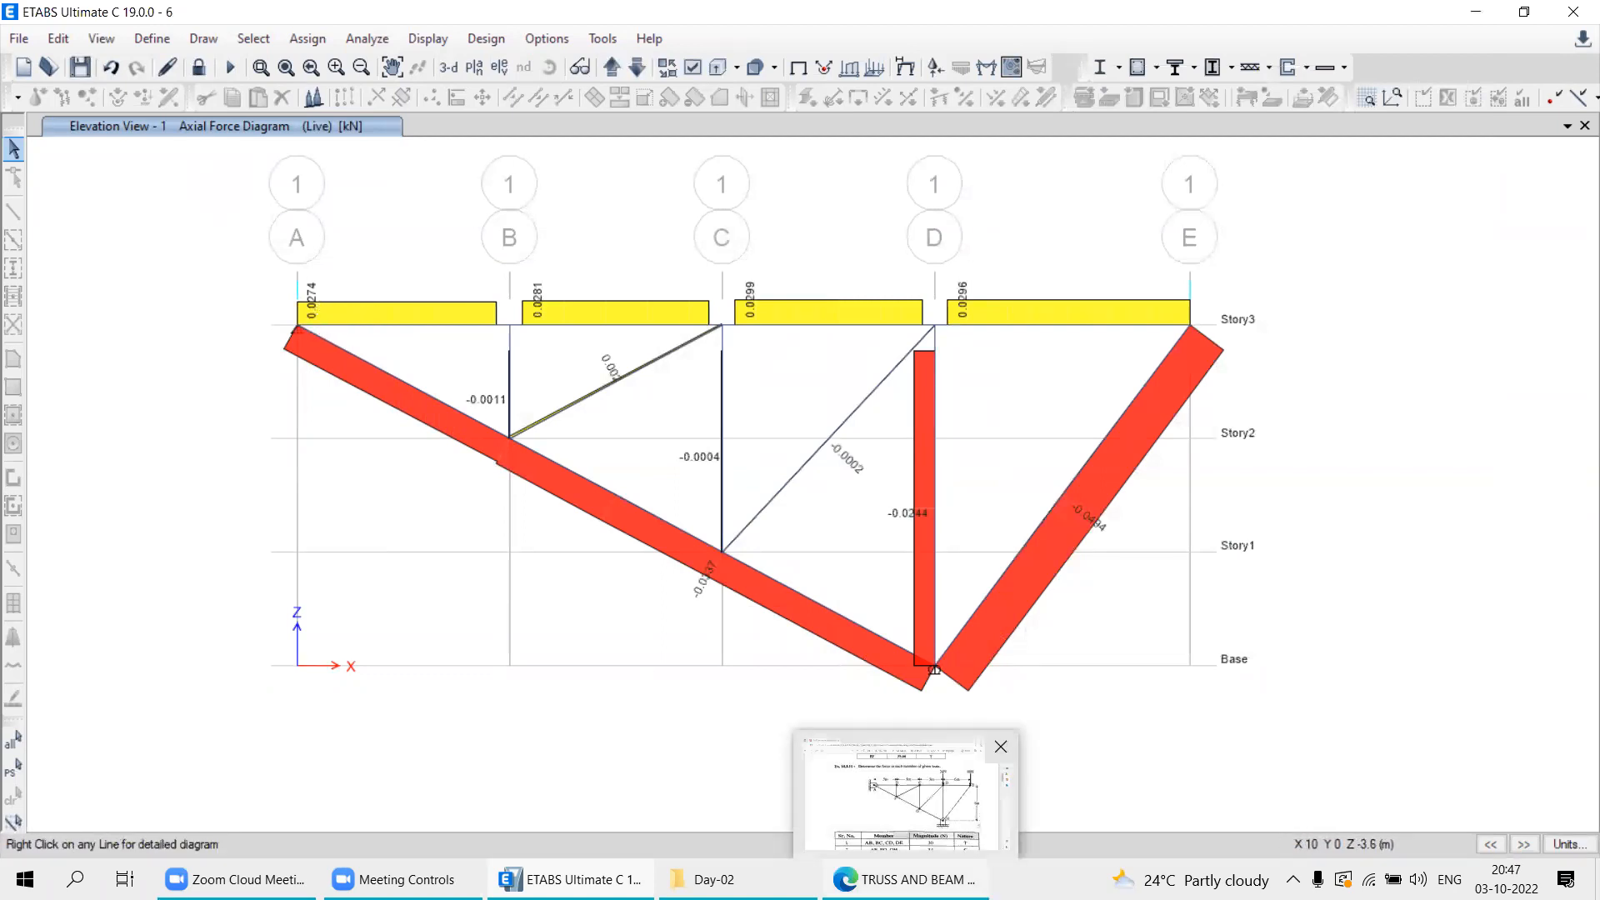
# Compare the axial forces in ETABS with the Ex. 14.3.11 member force table in the Edge PDF.
pyautogui.click(908, 880)
pyautogui.scroll(-4, 771, 561)
pyautogui.hotkey('alt', 'Tab')
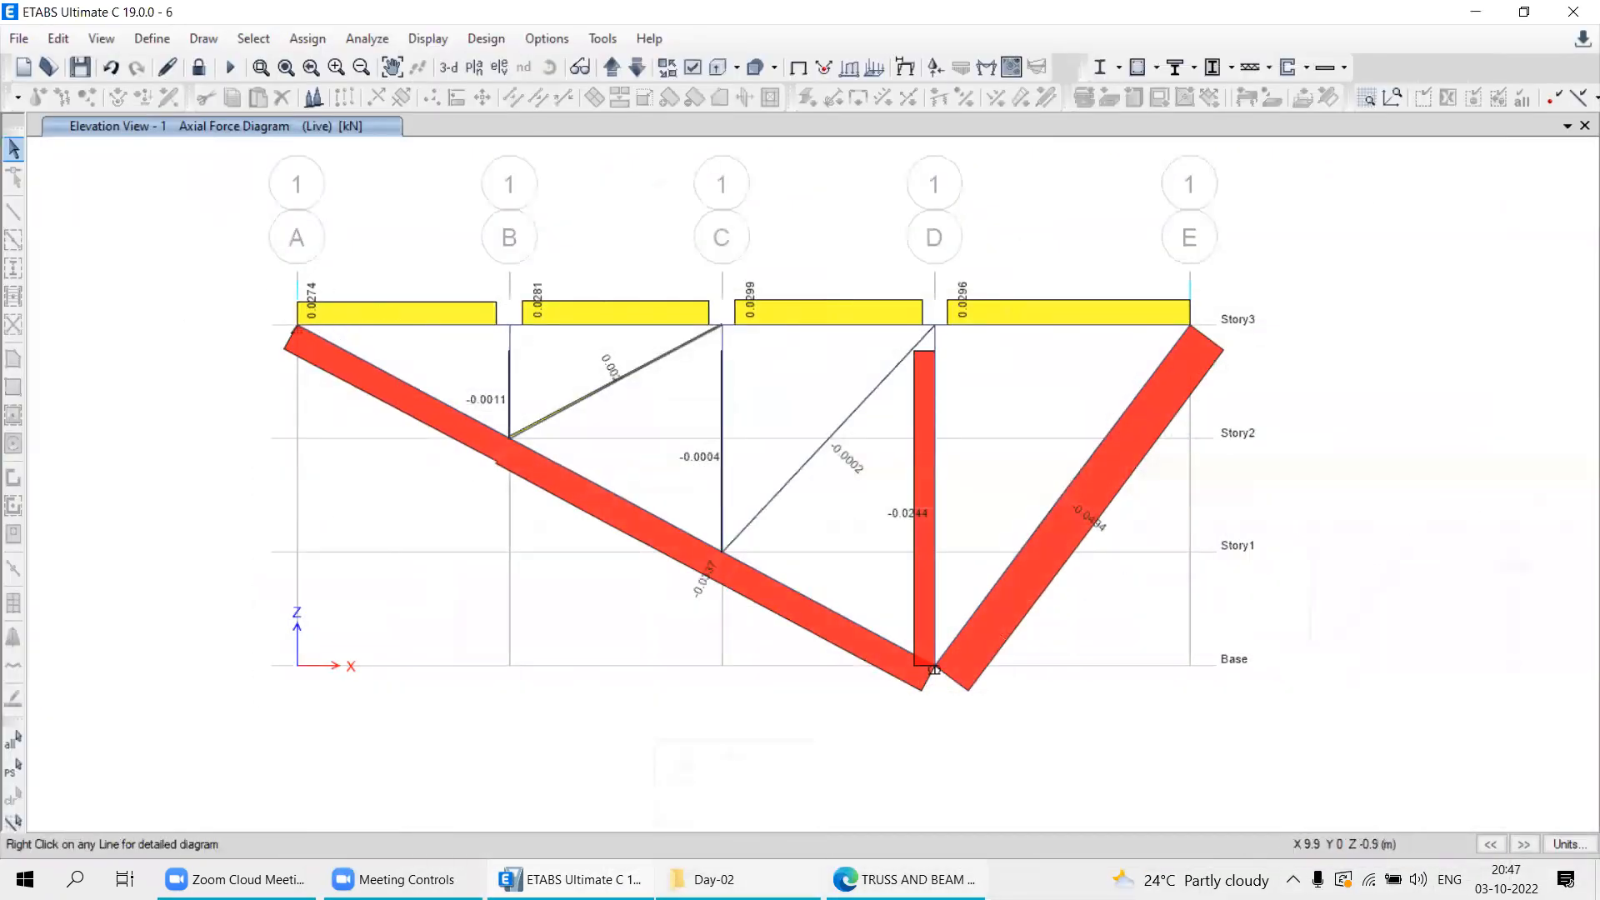
pyautogui.hotkey('alt', 'Tab')
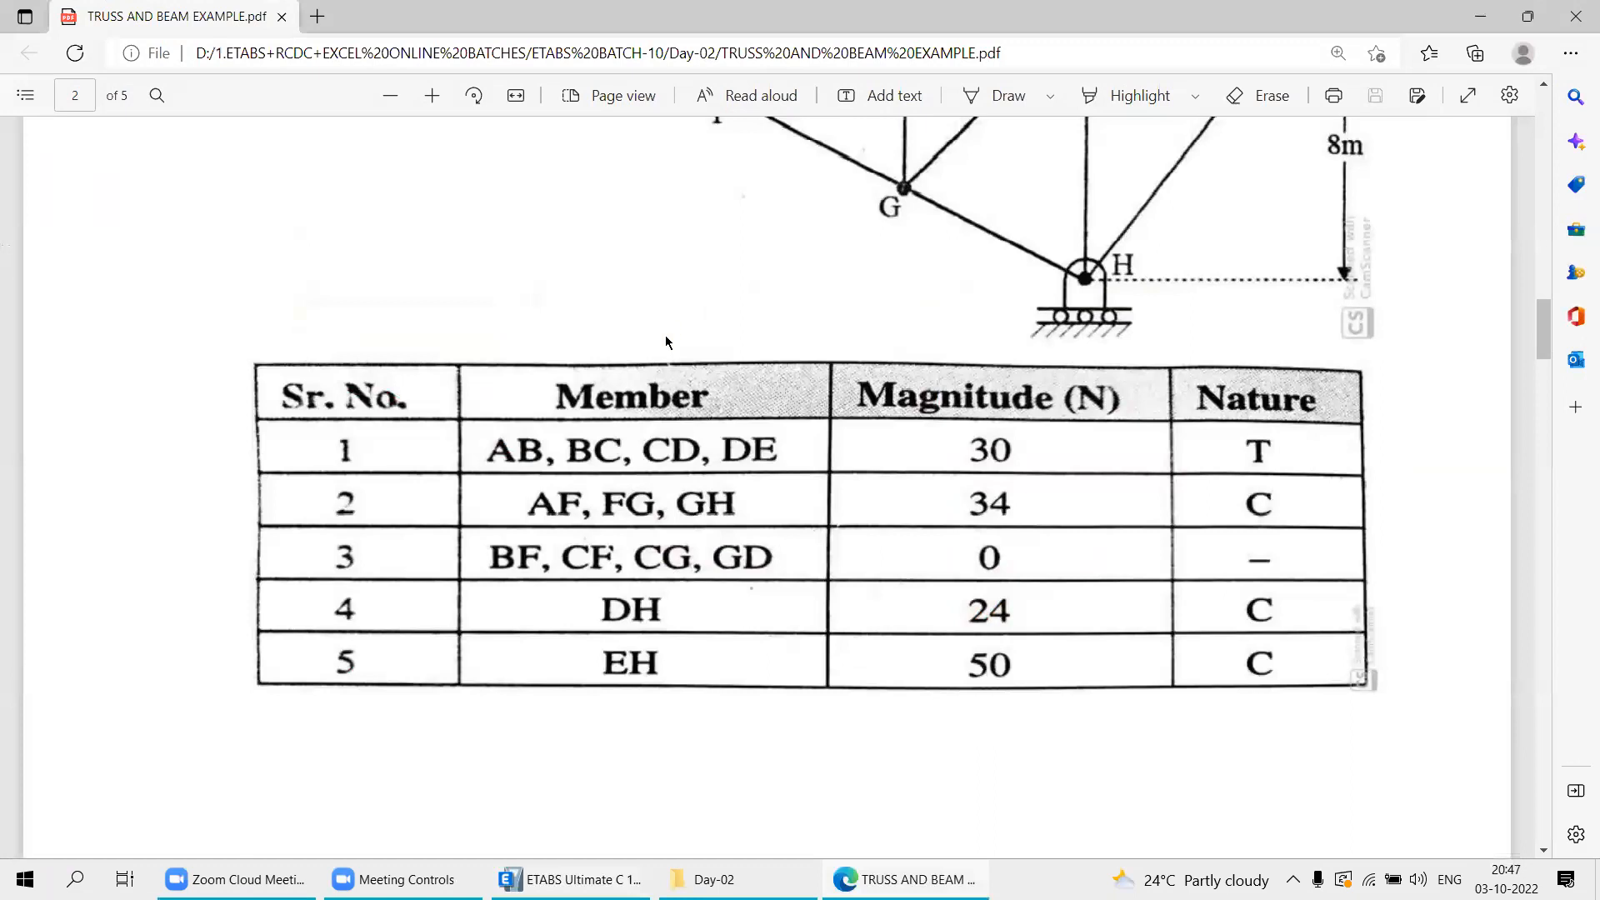
pyautogui.scroll(4, 666, 341)
pyautogui.click(390, 95)
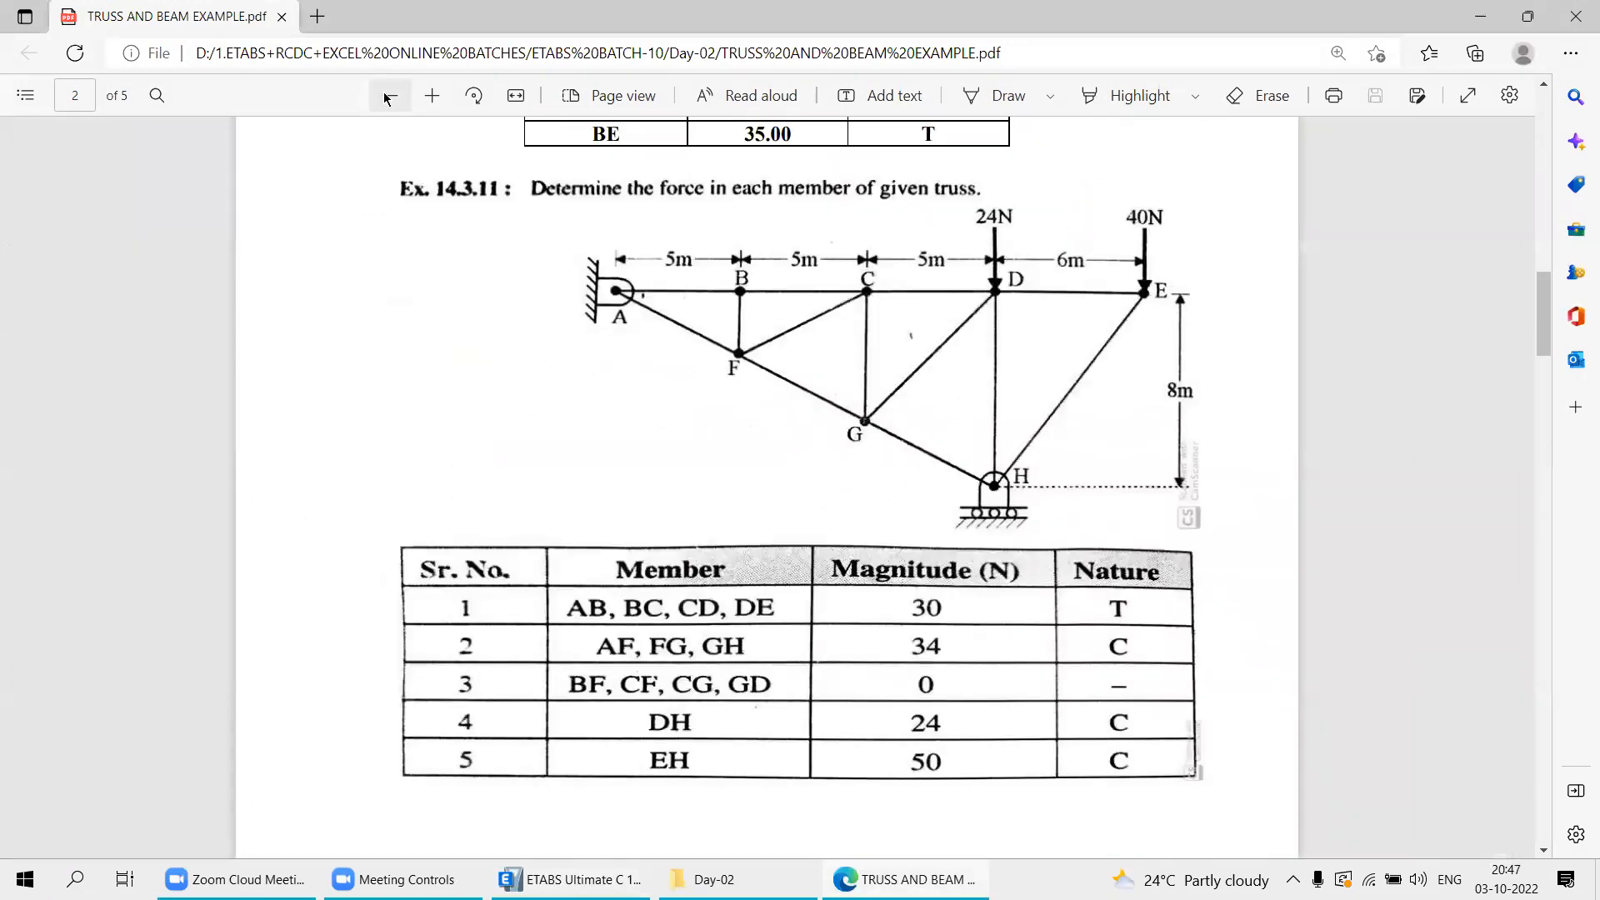
pyautogui.click(379, 94)
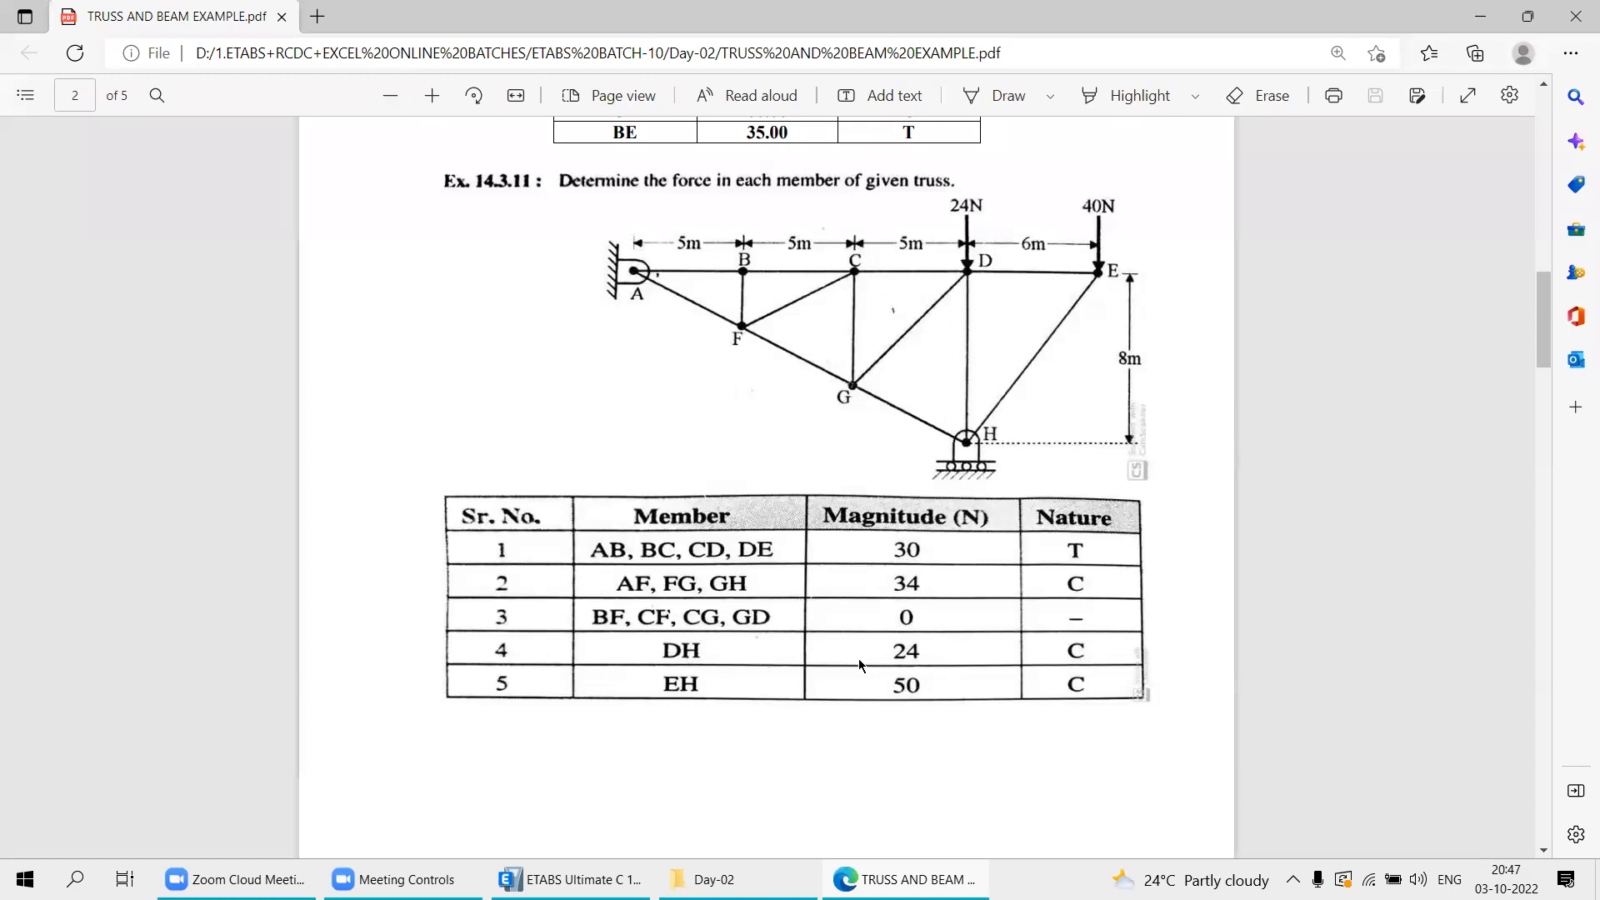
pyautogui.hotkey('alt', 'Tab')
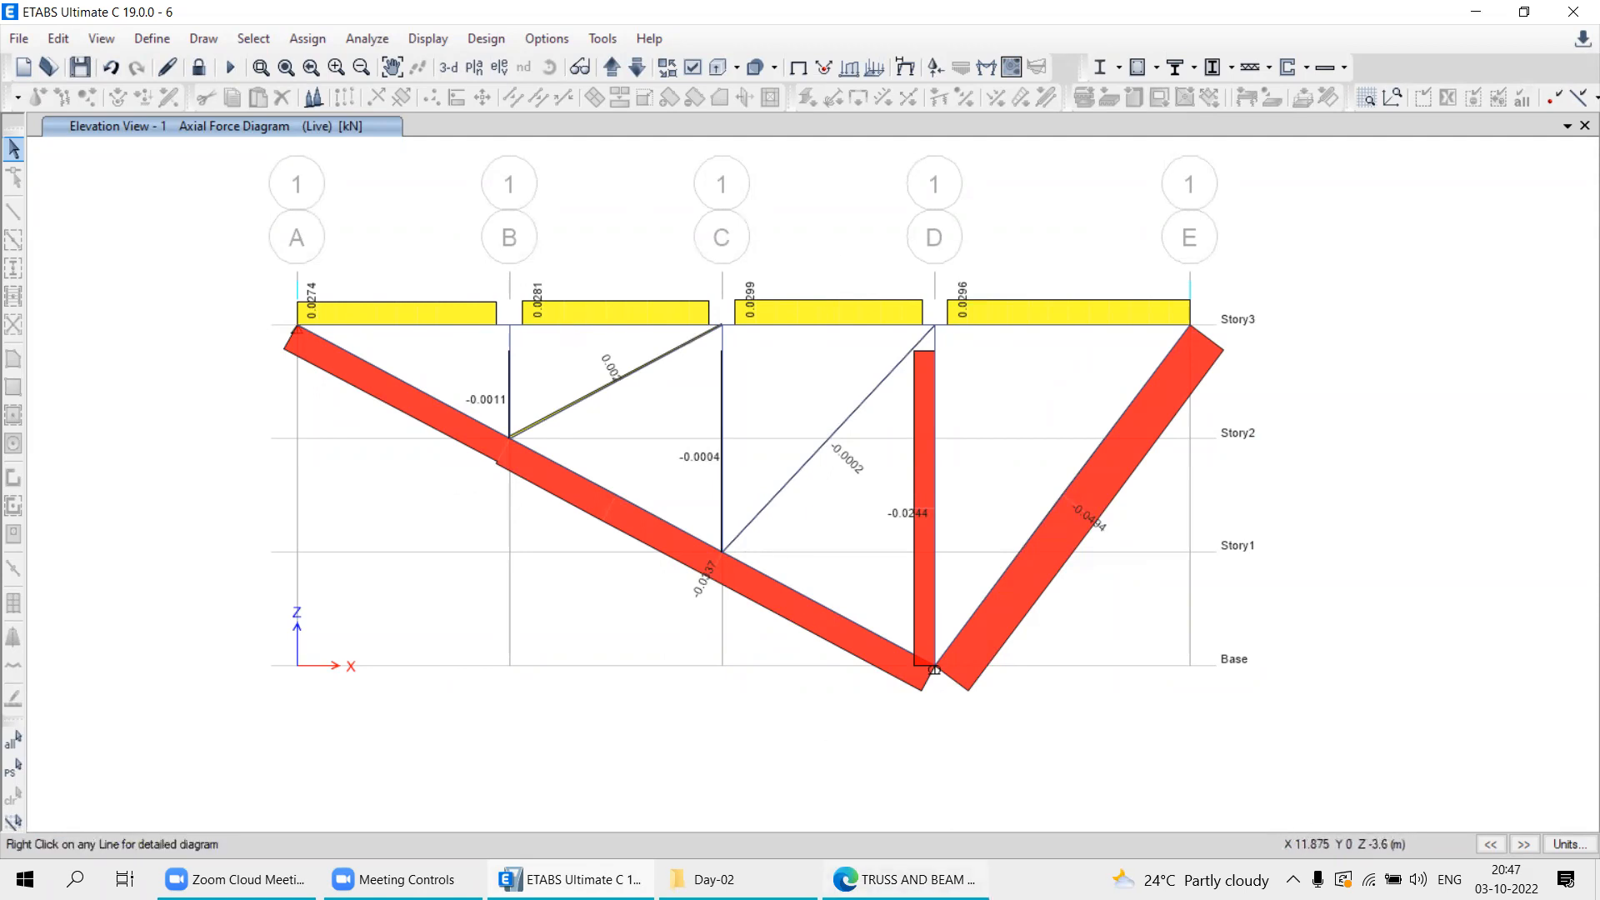
pyautogui.moveTo(904, 879)
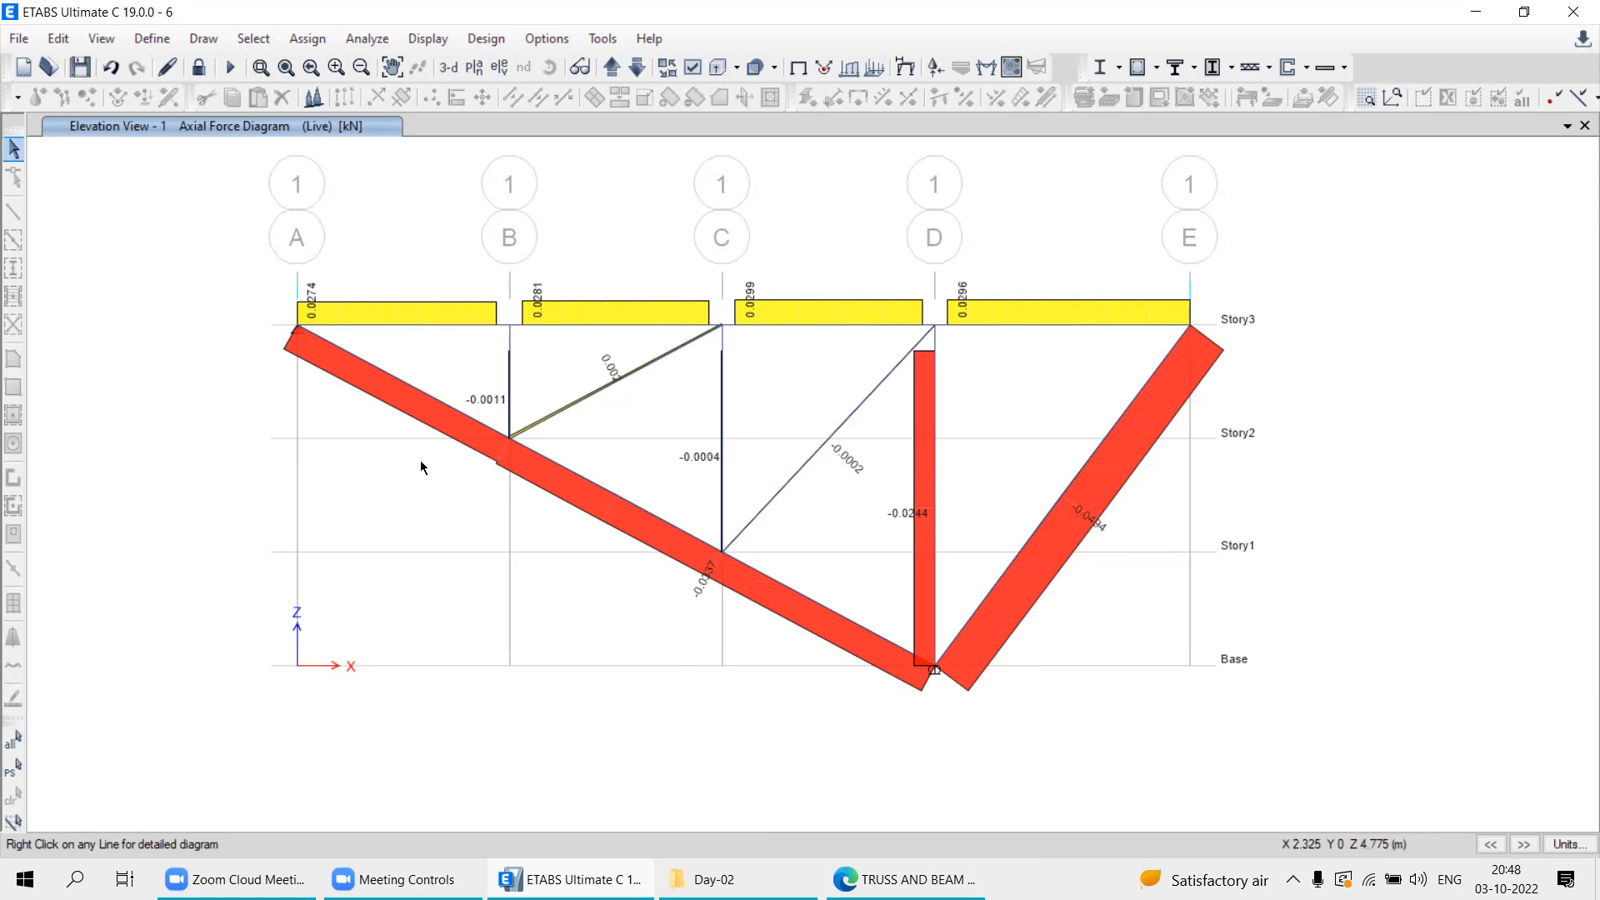
# Select the inclined bottom chord in the axial force diagram and compare it with members AF, FG and GH in the Edge PDF.
pyautogui.click(611, 499)
pyautogui.scroll(3, 589, 488)
pyautogui.scroll(-6, 592, 487)
pyautogui.scroll(3, 597, 502)
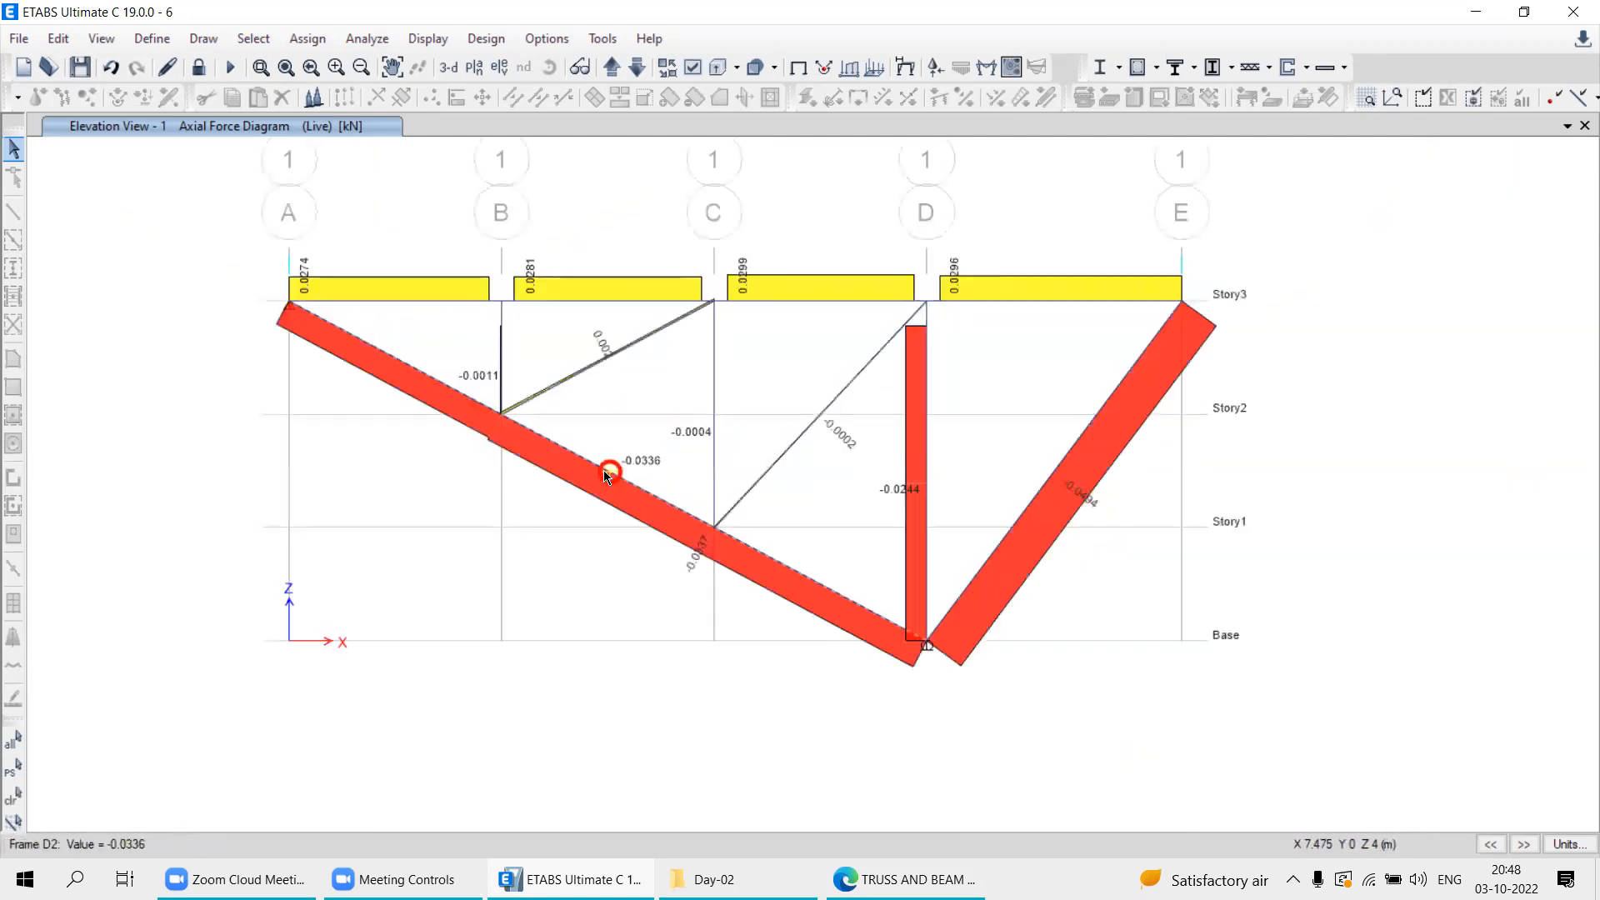
pyautogui.click(604, 472)
pyautogui.click(880, 870)
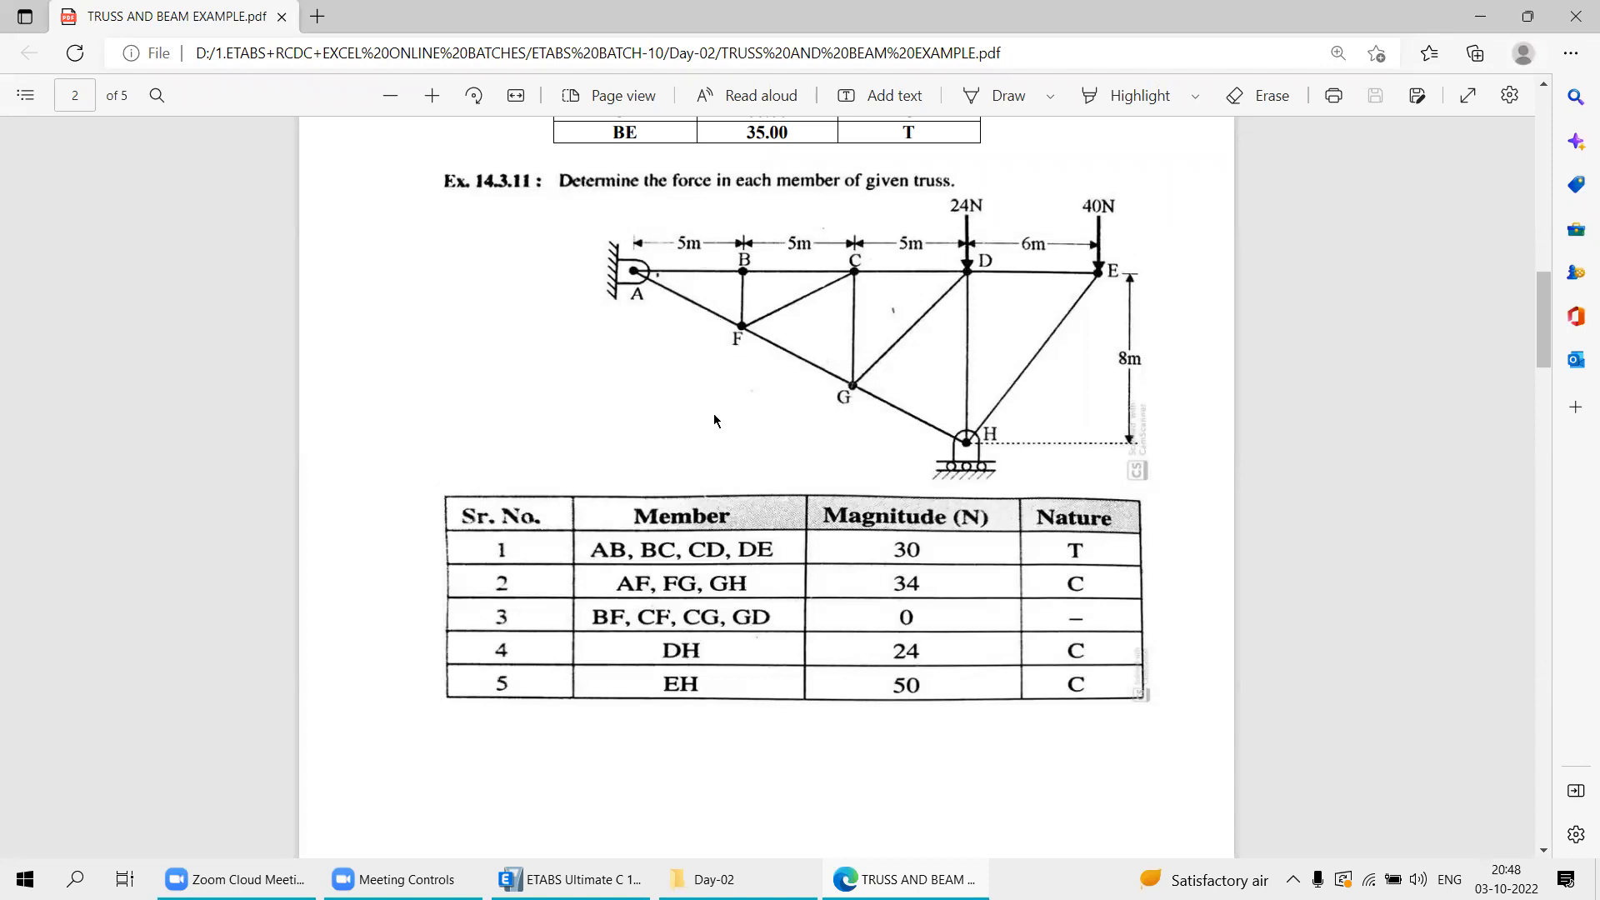
pyautogui.hotkey('alt', 'Tab')
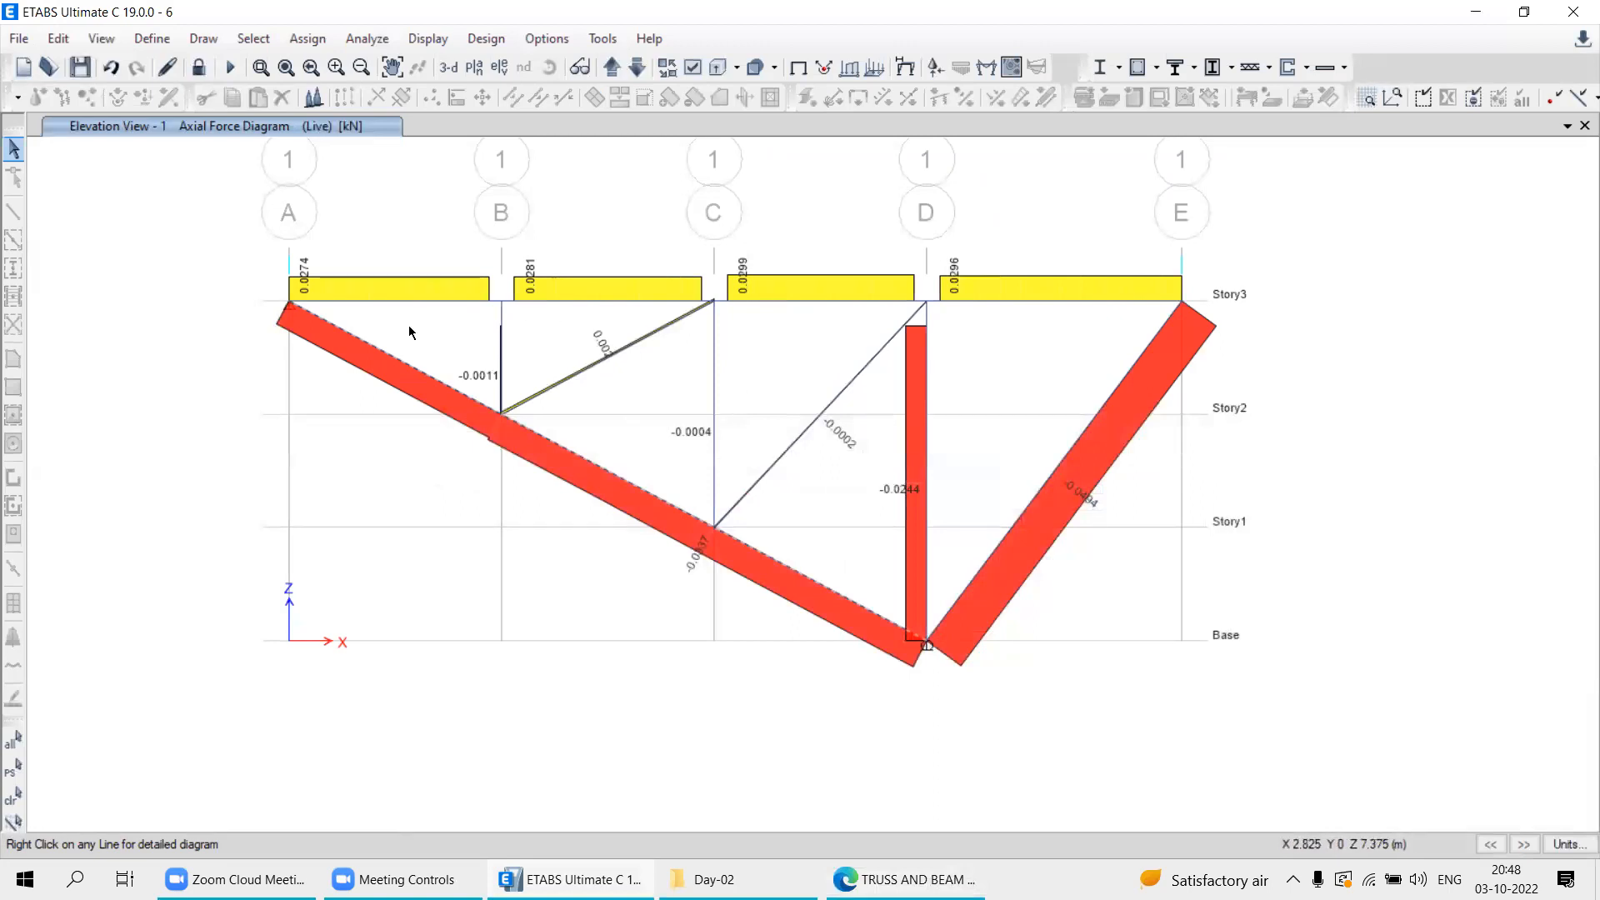
# Unlock the model and break the inclined bottom chord at its intersections with the joints at grid B on Story2 and grid C on Story1.
pyautogui.click(197, 74)
pyautogui.click(832, 518)
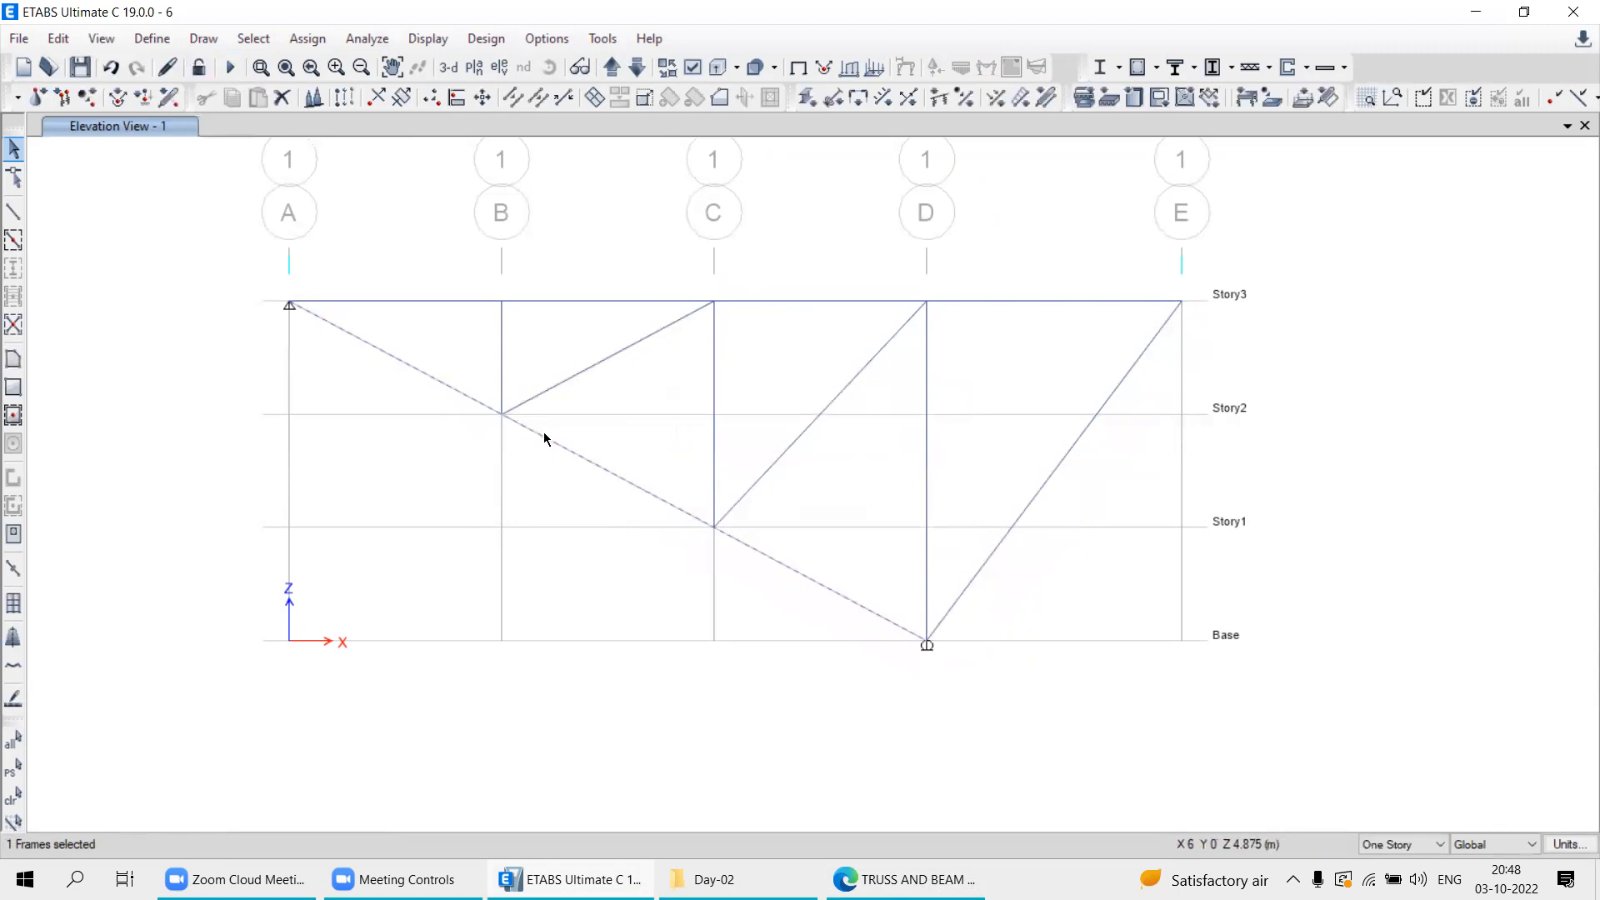
pyautogui.moveTo(472, 364); pyautogui.dragTo(543, 471)
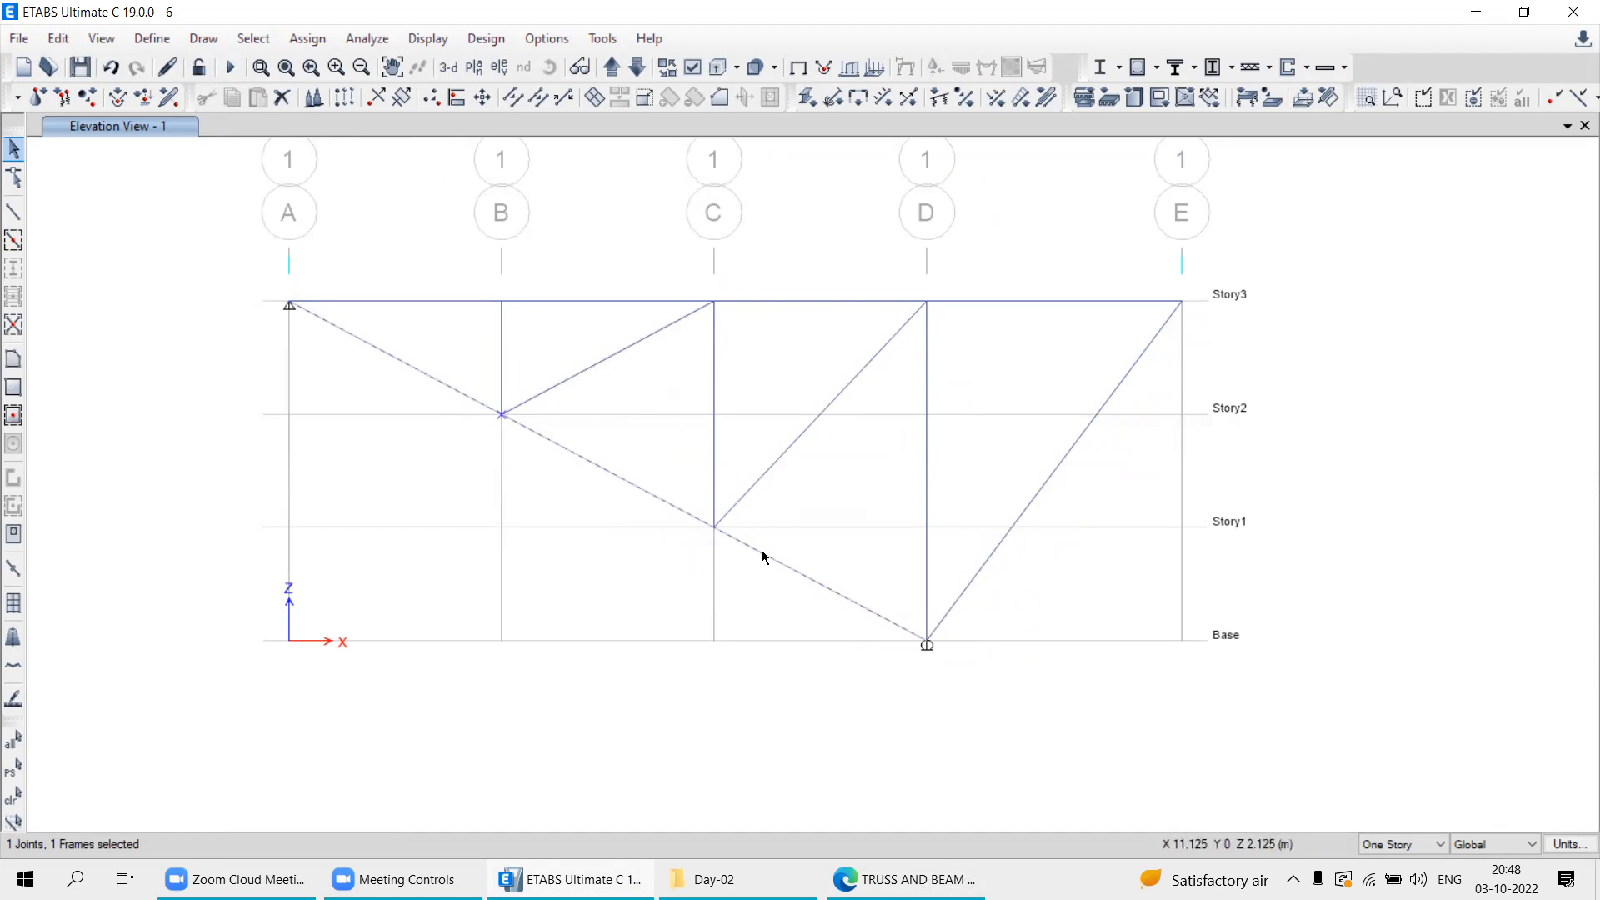
pyautogui.moveTo(677, 482); pyautogui.dragTo(767, 579)
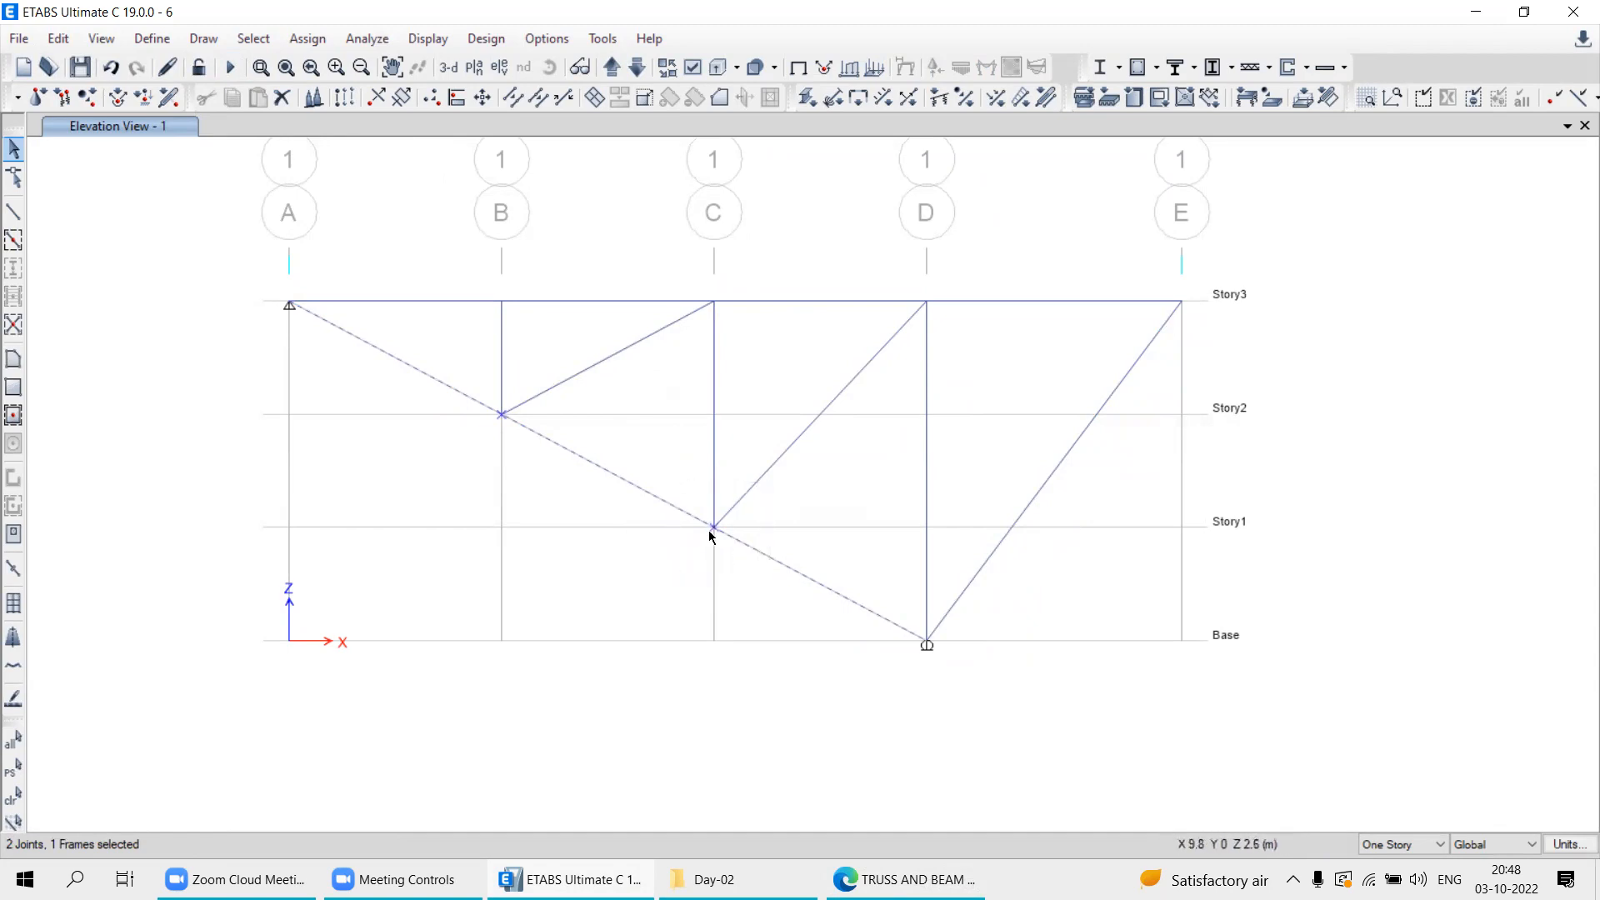
pyautogui.click(59, 38)
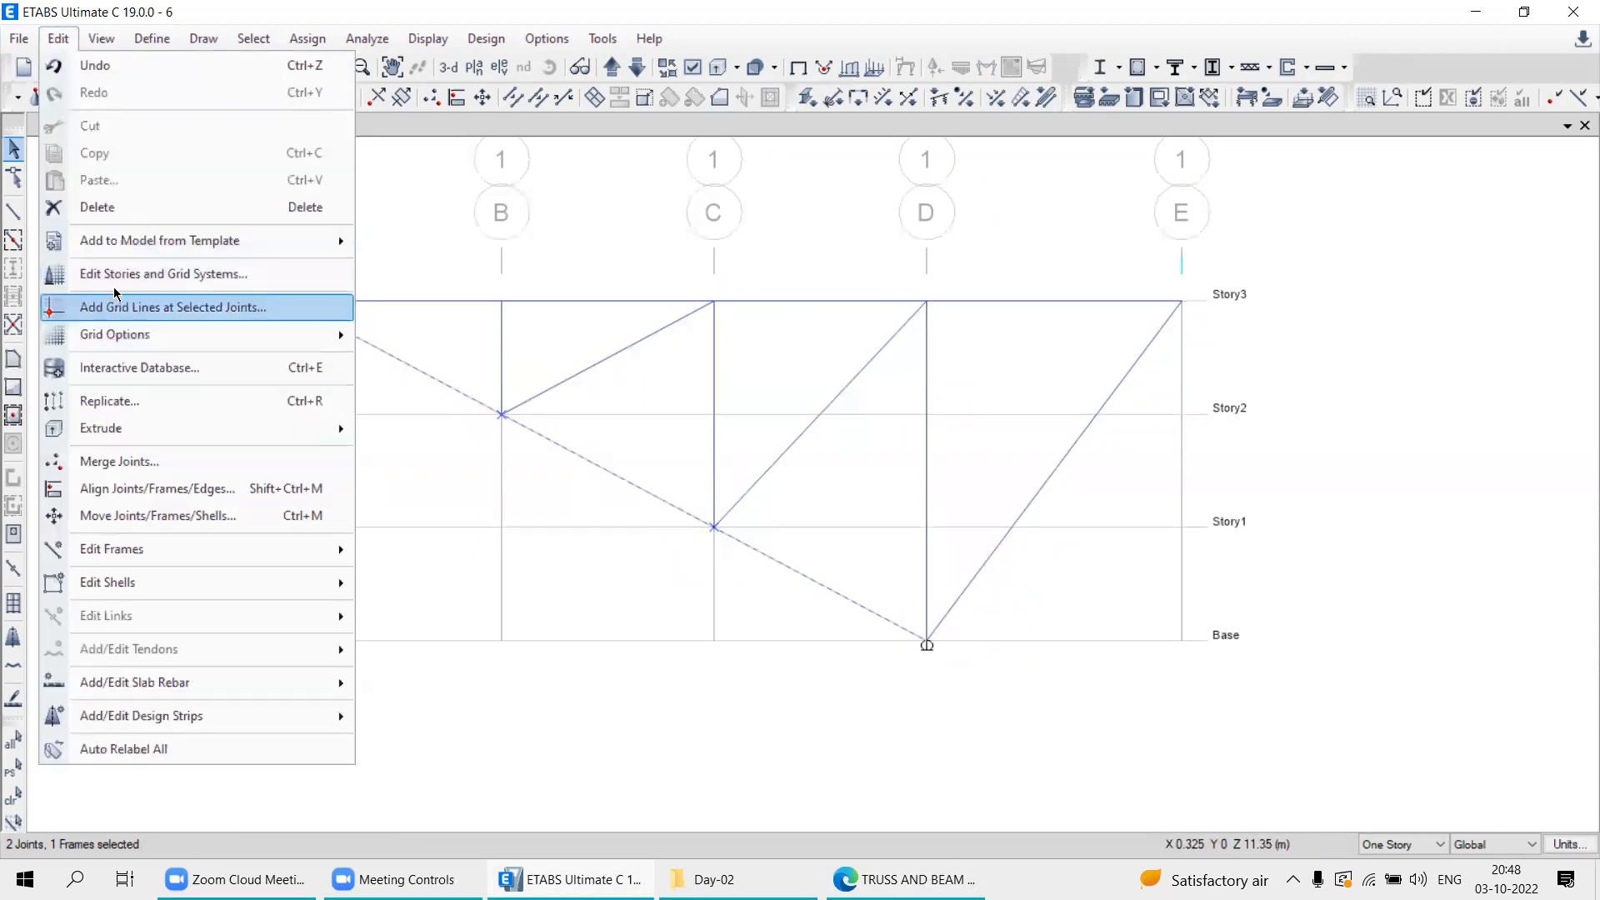
pyautogui.moveTo(98, 553)
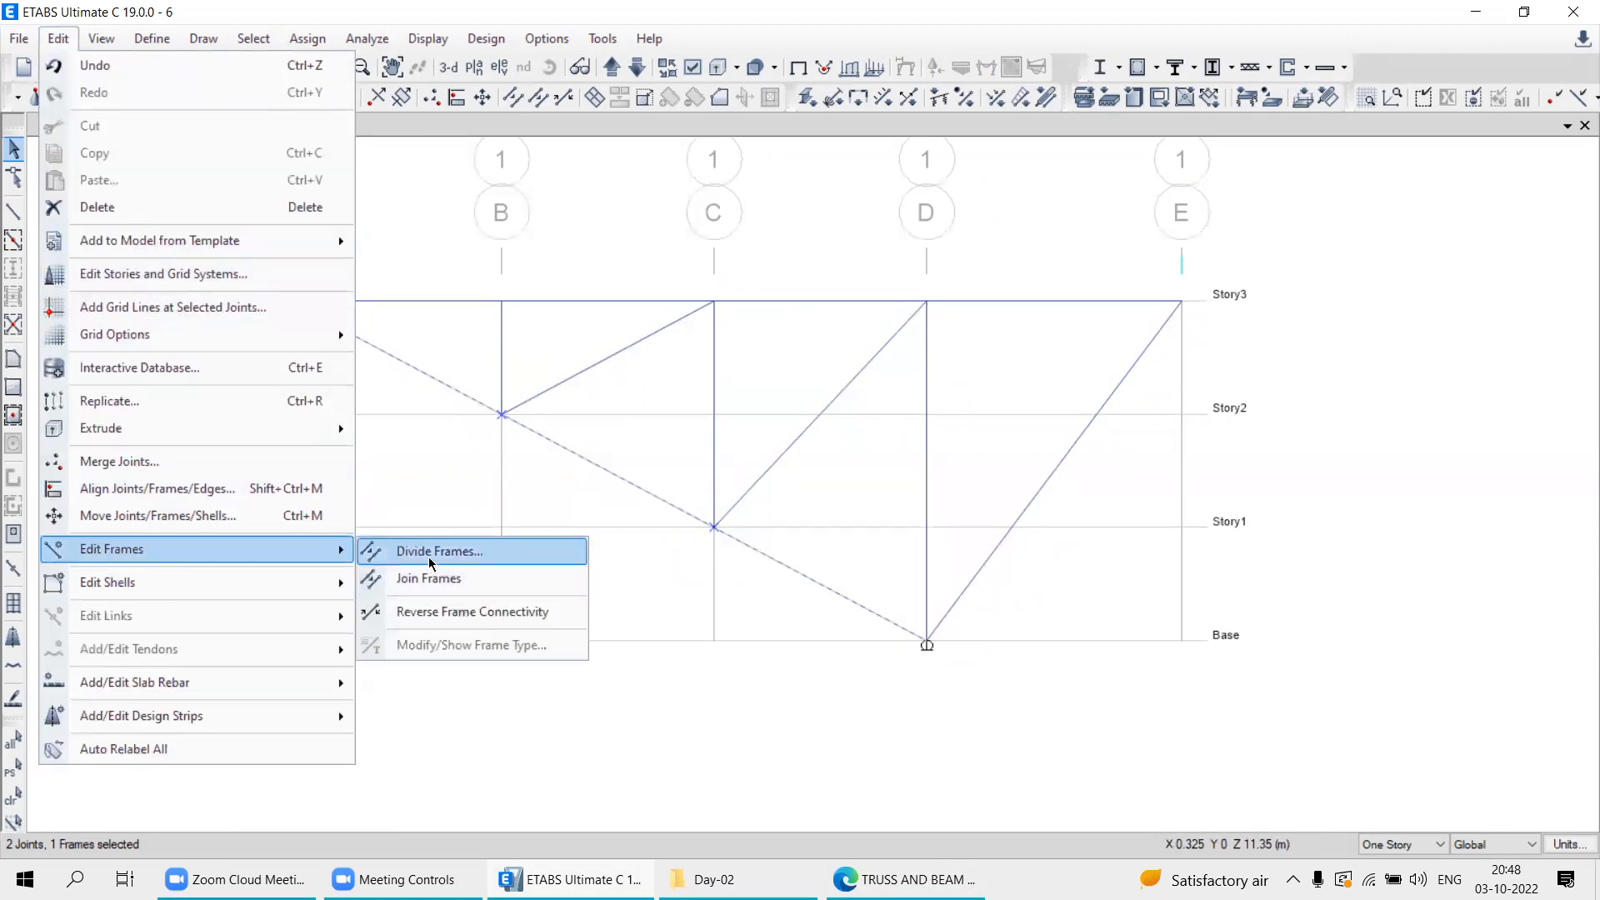
pyautogui.click(467, 551)
pyautogui.click(683, 443)
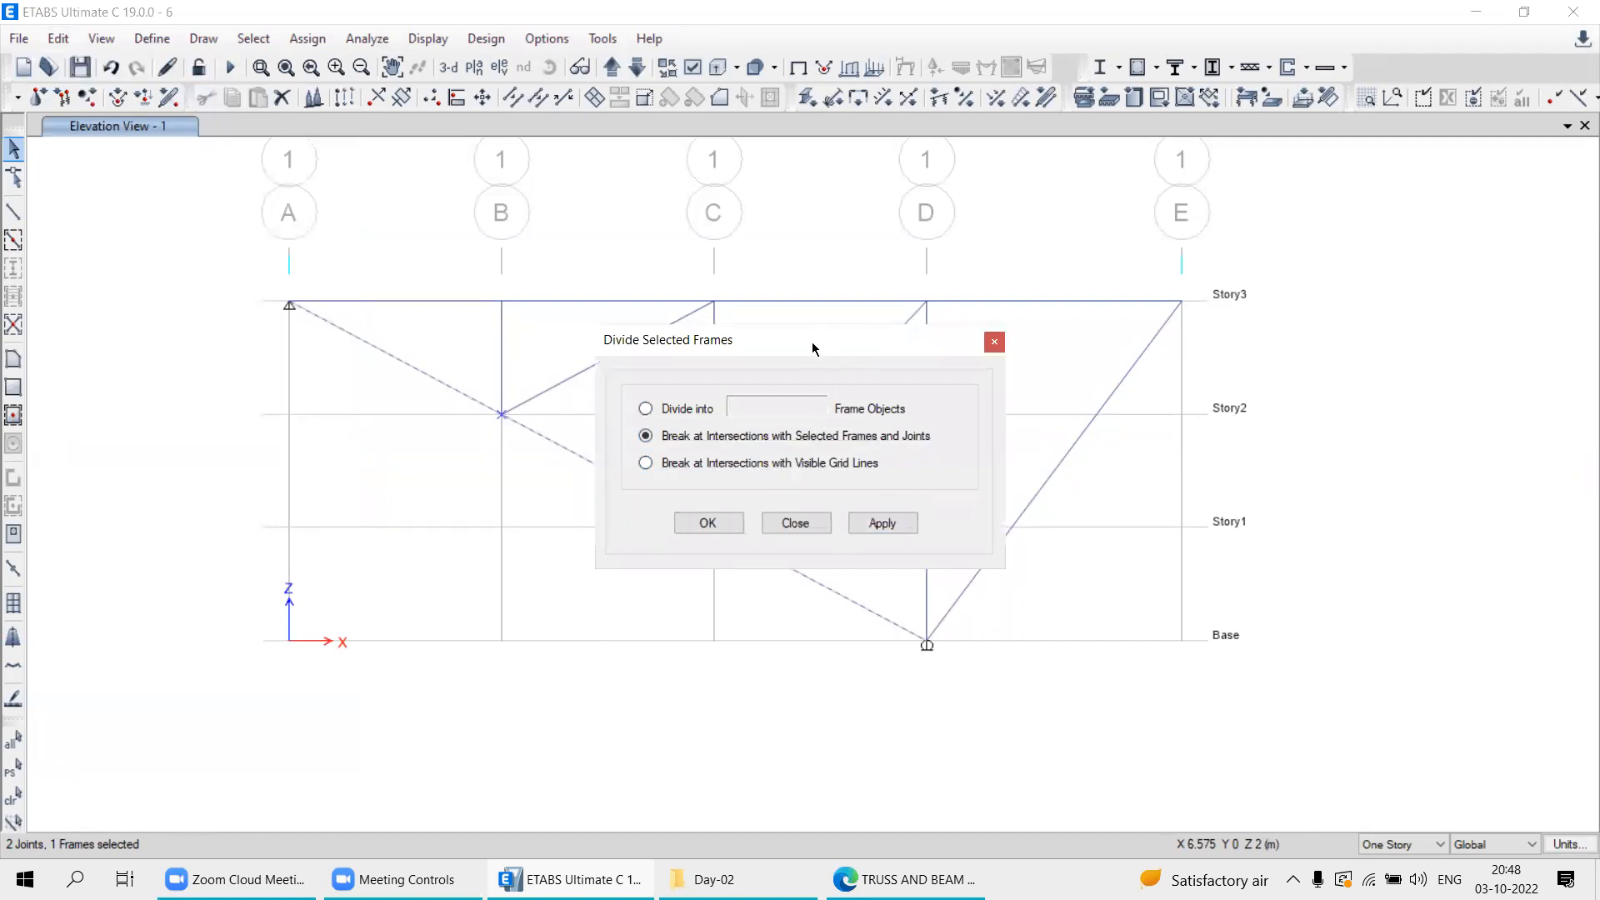
pyautogui.moveTo(814, 349); pyautogui.dragTo(860, 66)
pyautogui.click(928, 241)
# Check the three divided bottom chord segments by selecting them separately, clear the selection and close the Divide Selected Frames dialog.
pyautogui.moveTo(575, 484); pyautogui.dragTo(558, 502)
pyautogui.moveTo(820, 539); pyautogui.dragTo(750, 613)
pyautogui.moveTo(468, 357); pyautogui.dragTo(404, 435)
pyautogui.click(16, 798)
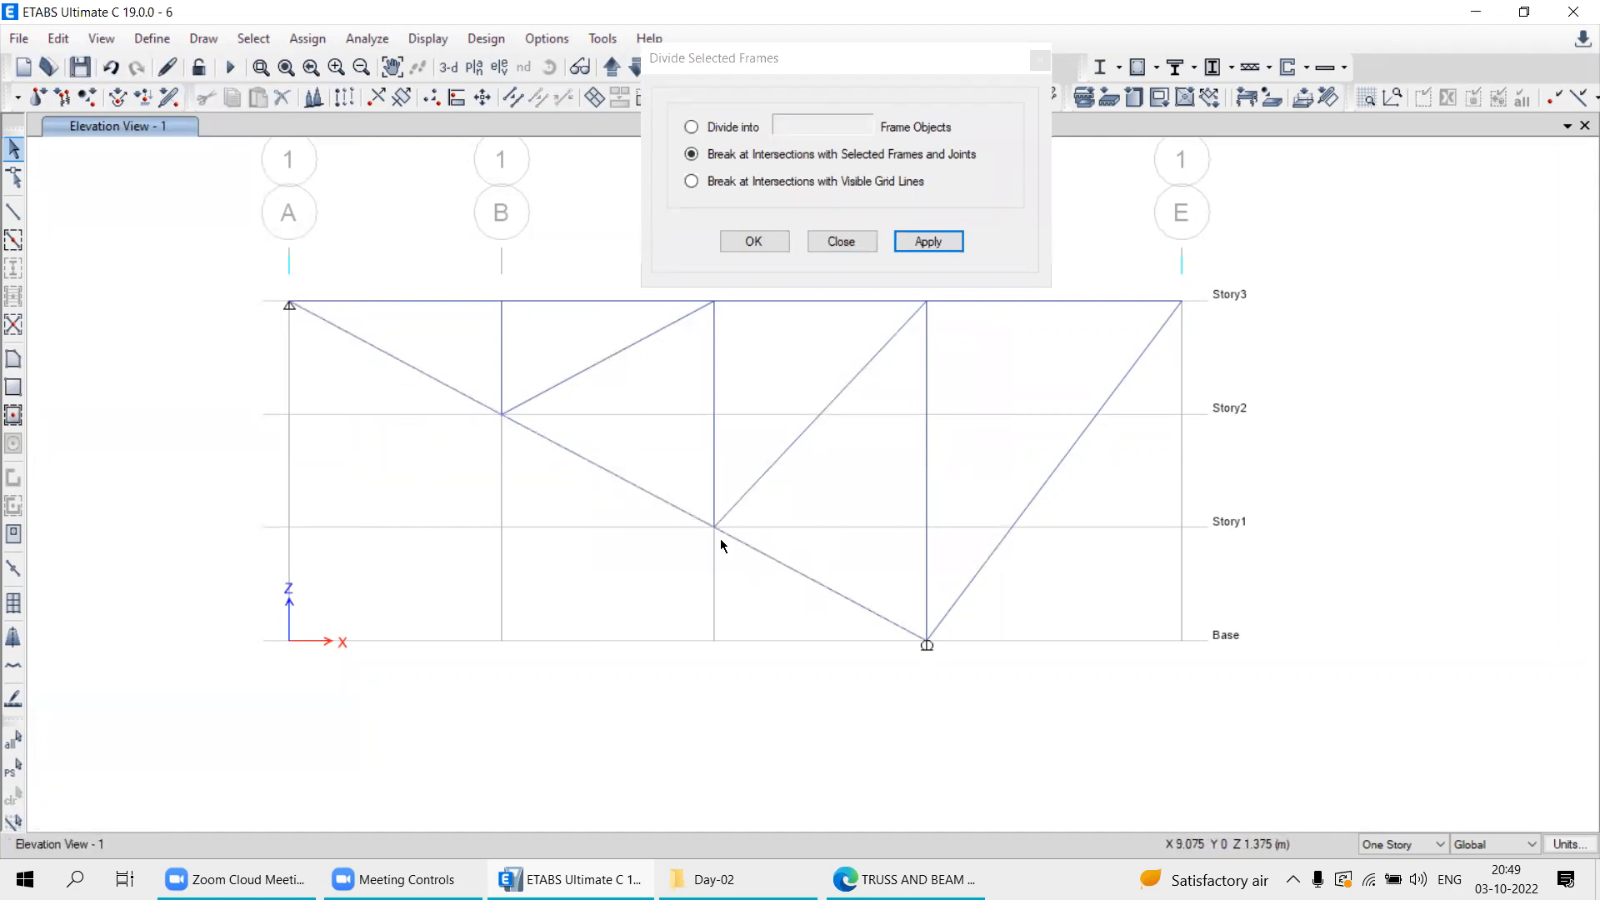
pyautogui.moveTo(704, 512); pyautogui.dragTo(642, 553, button='middle')
pyautogui.click(842, 241)
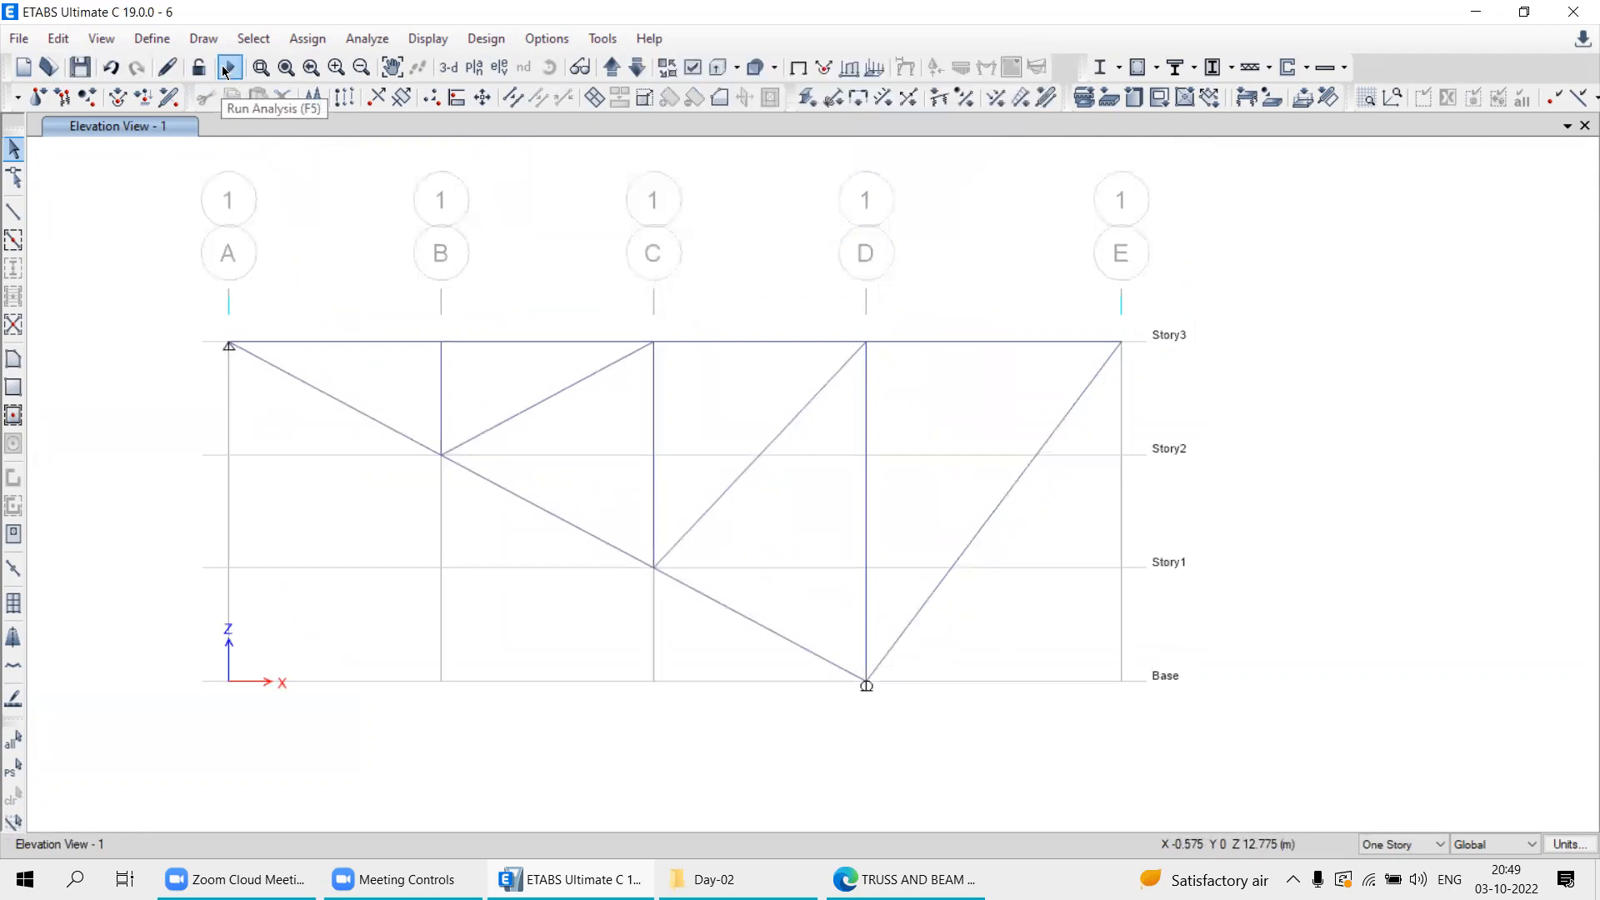
# Select all members of the truss in the elevation: top chord, verticals, diagonals and the divided bottom chord.
pyautogui.moveTo(379, 439); pyautogui.dragTo(457, 400, button='middle')
pyautogui.moveTo(455, 361); pyautogui.dragTo(405, 395)
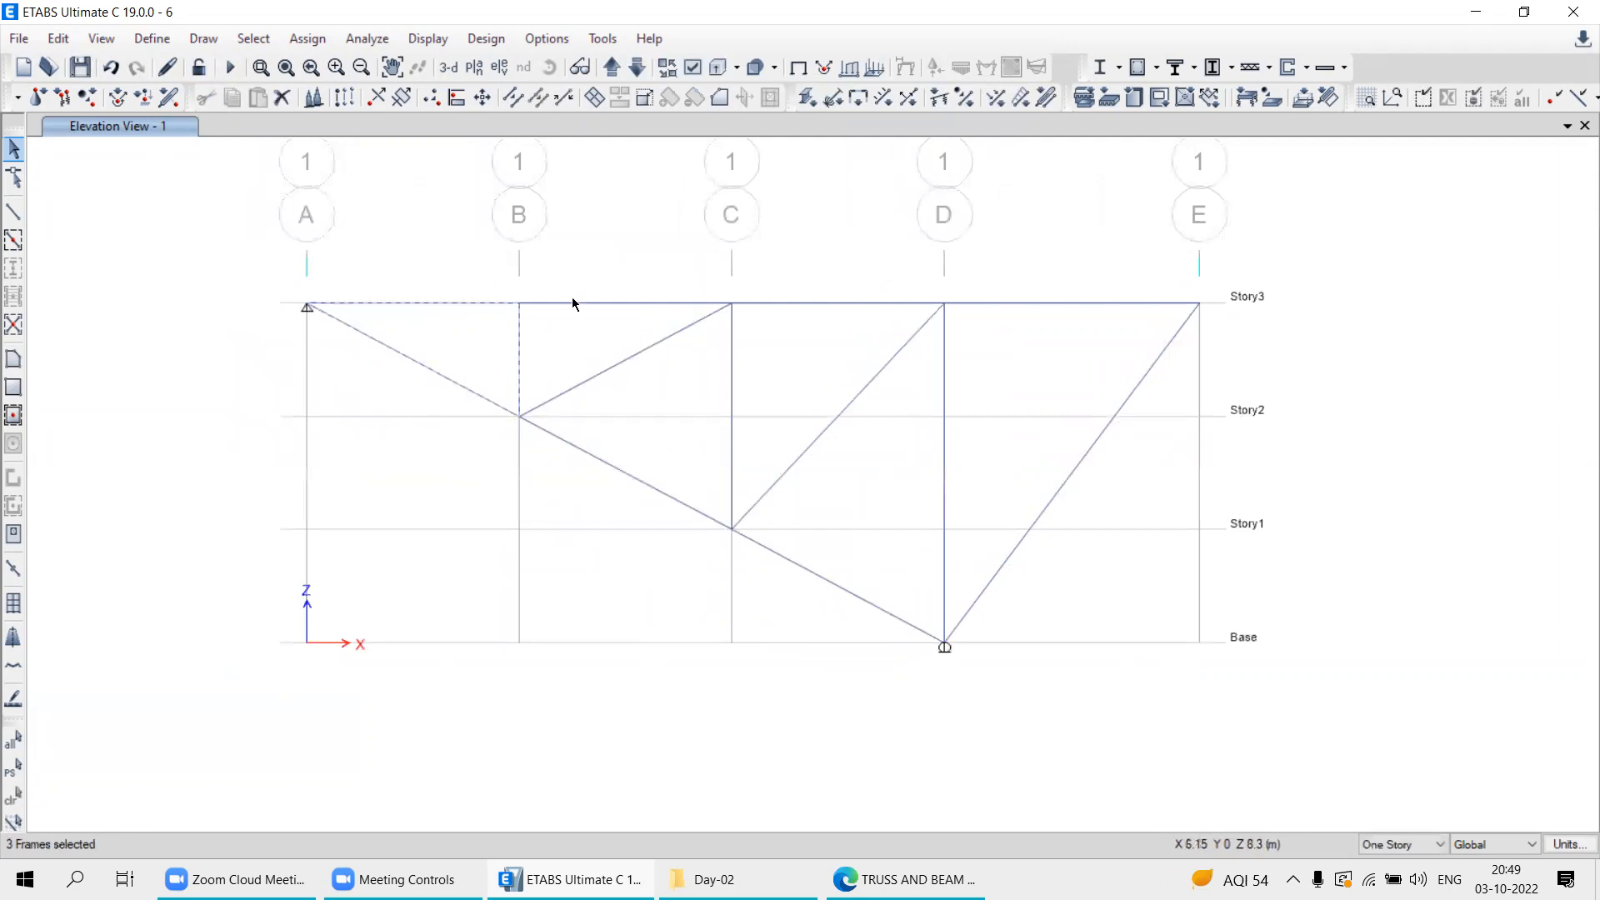
pyautogui.click(732, 411)
pyautogui.click(945, 405)
pyautogui.click(1046, 505)
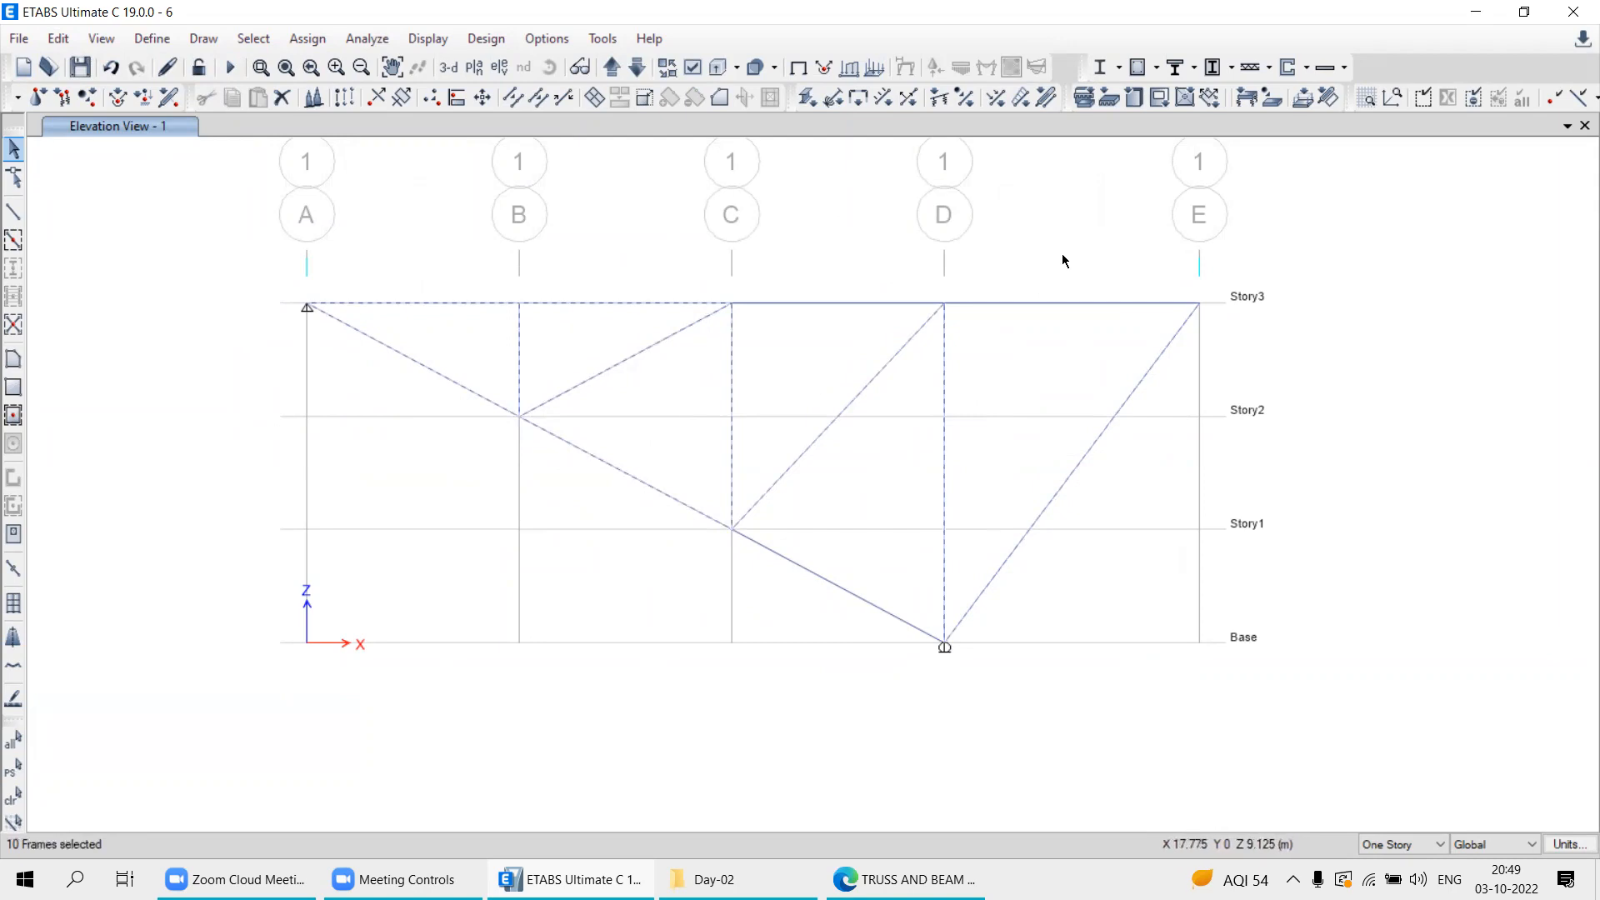
pyautogui.click(822, 301)
pyautogui.click(806, 566)
pyautogui.moveTo(674, 613); pyautogui.dragTo(644, 519, button='middle')
pyautogui.moveTo(274, 253); pyautogui.dragTo(268, 372, button='middle')
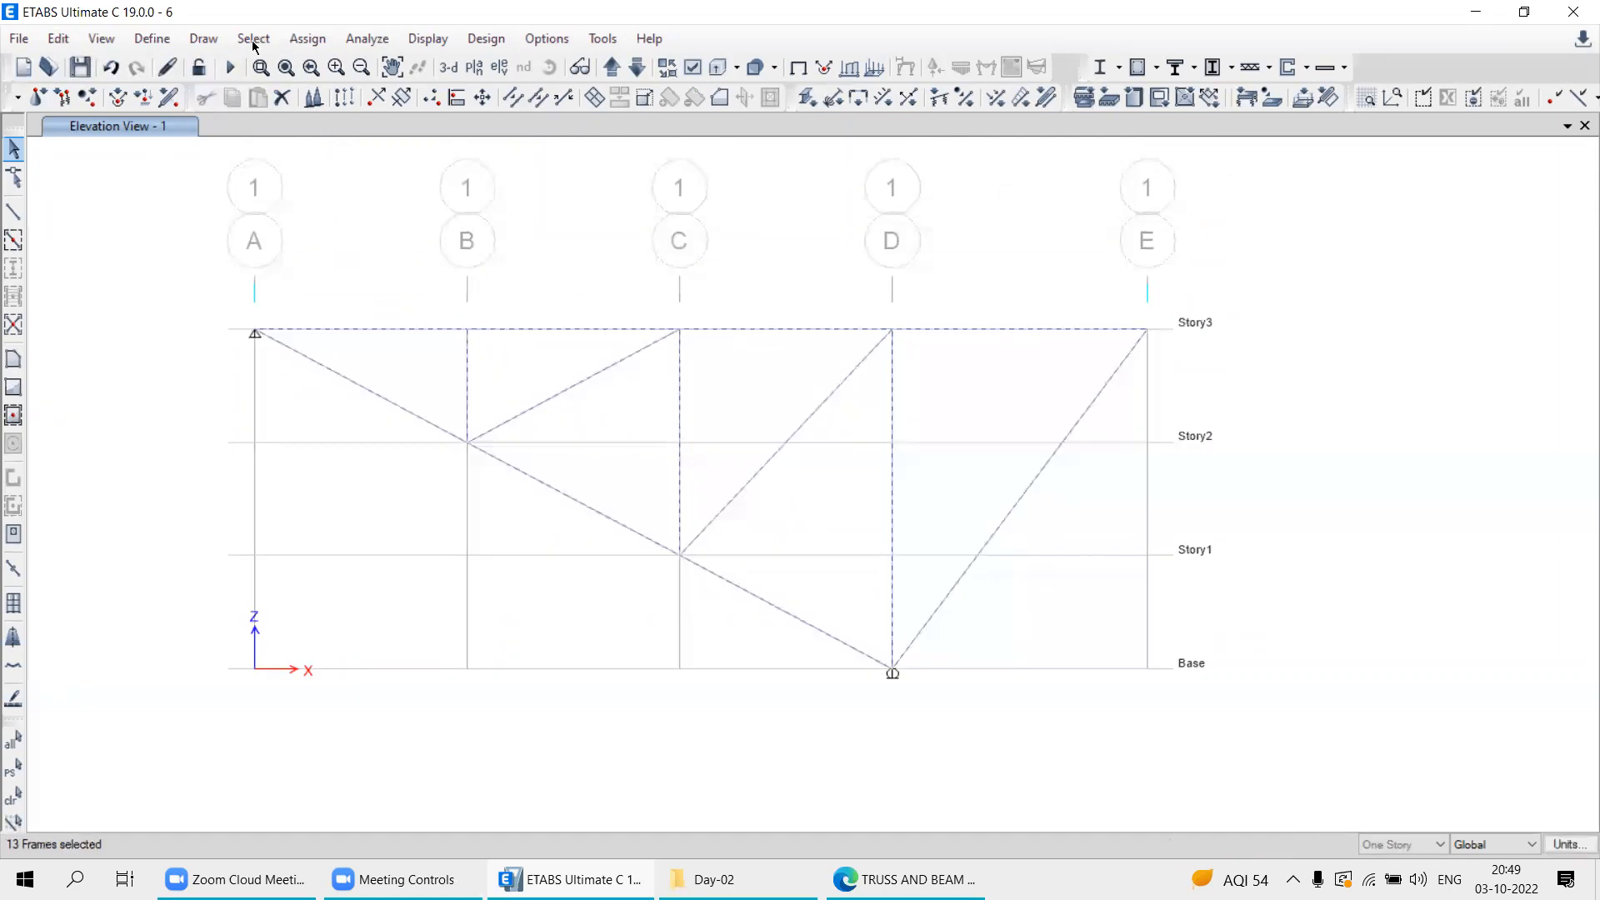
# Release Moment 22 (Minor) and Moment 33 (Major) at both the start and end of the selected frames.
pyautogui.click(307, 39)
pyautogui.moveTo(337, 92)
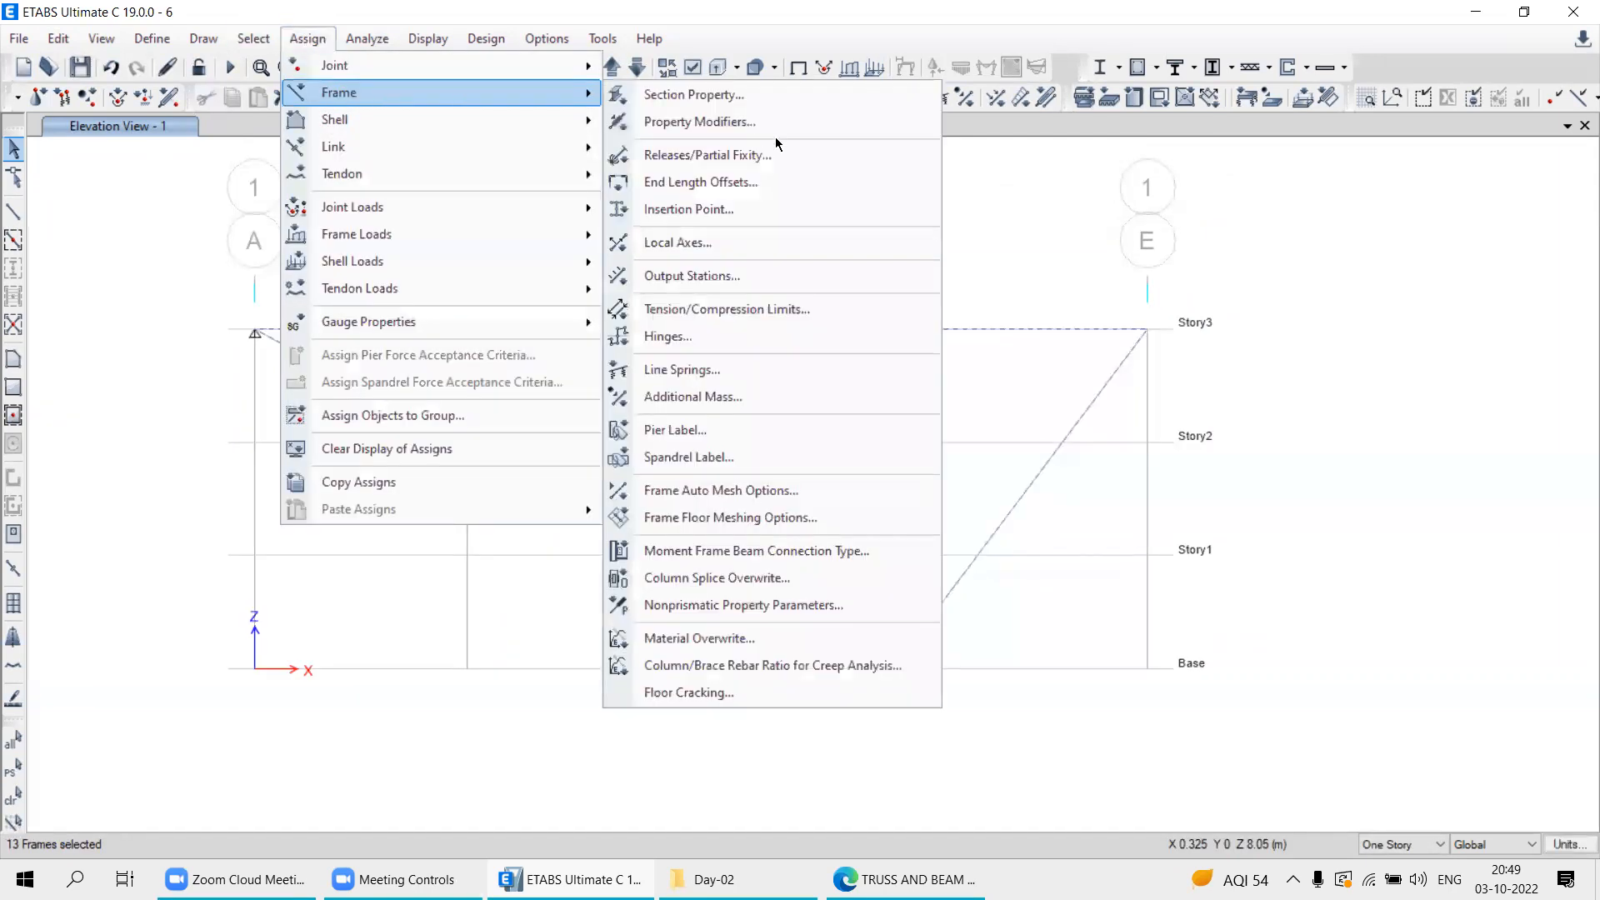
pyautogui.click(660, 156)
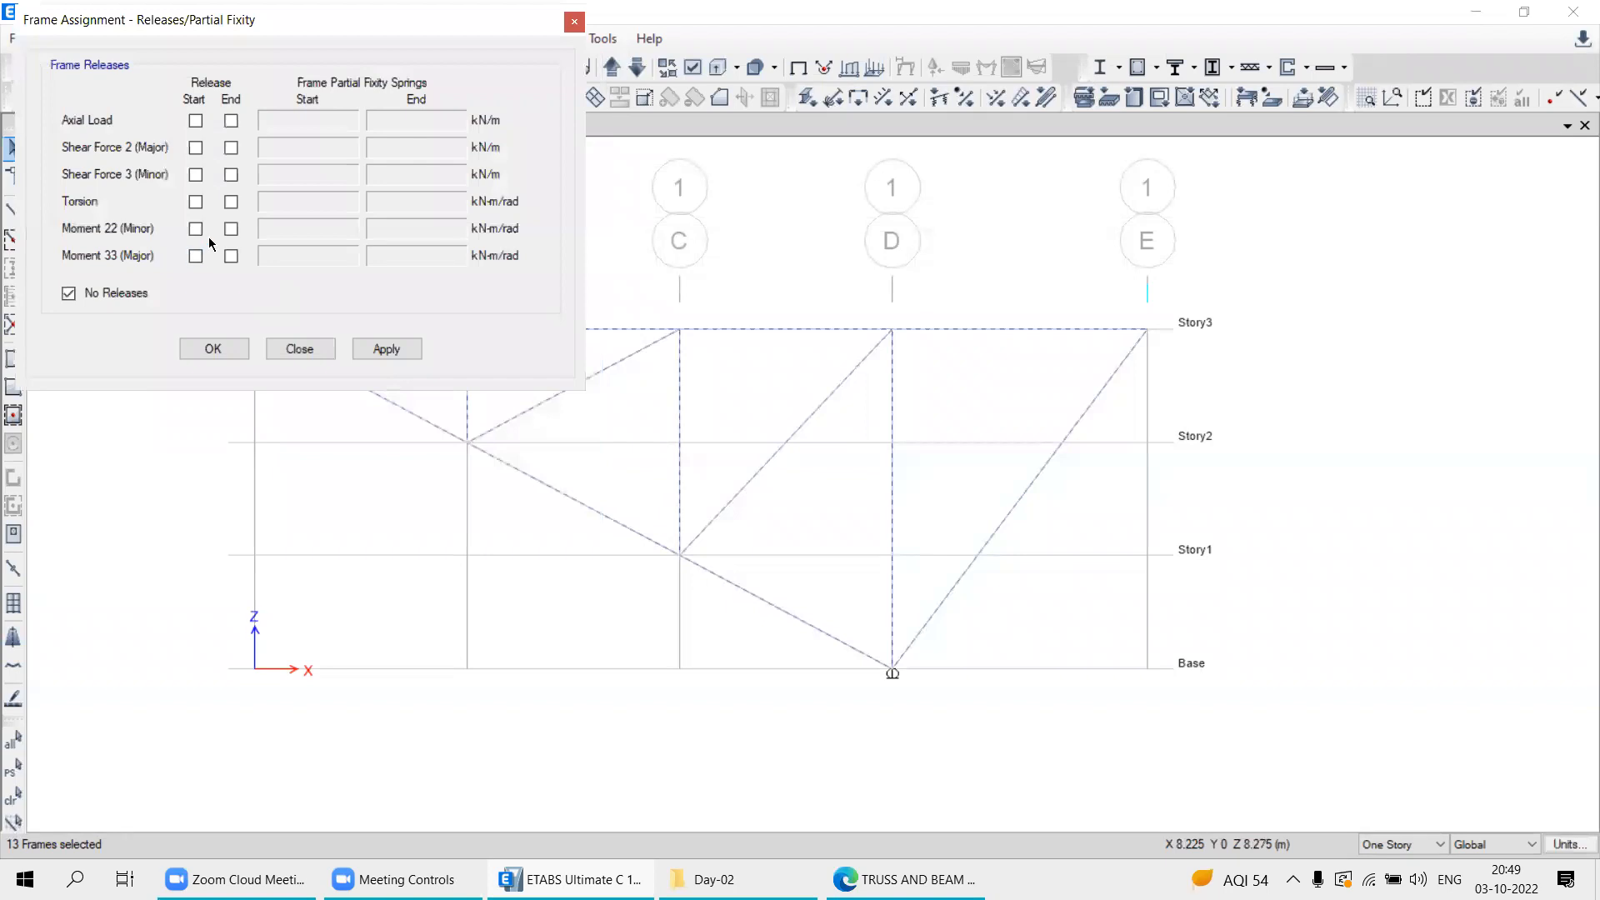
pyautogui.click(195, 229)
pyautogui.click(195, 256)
pyautogui.click(231, 229)
pyautogui.click(231, 256)
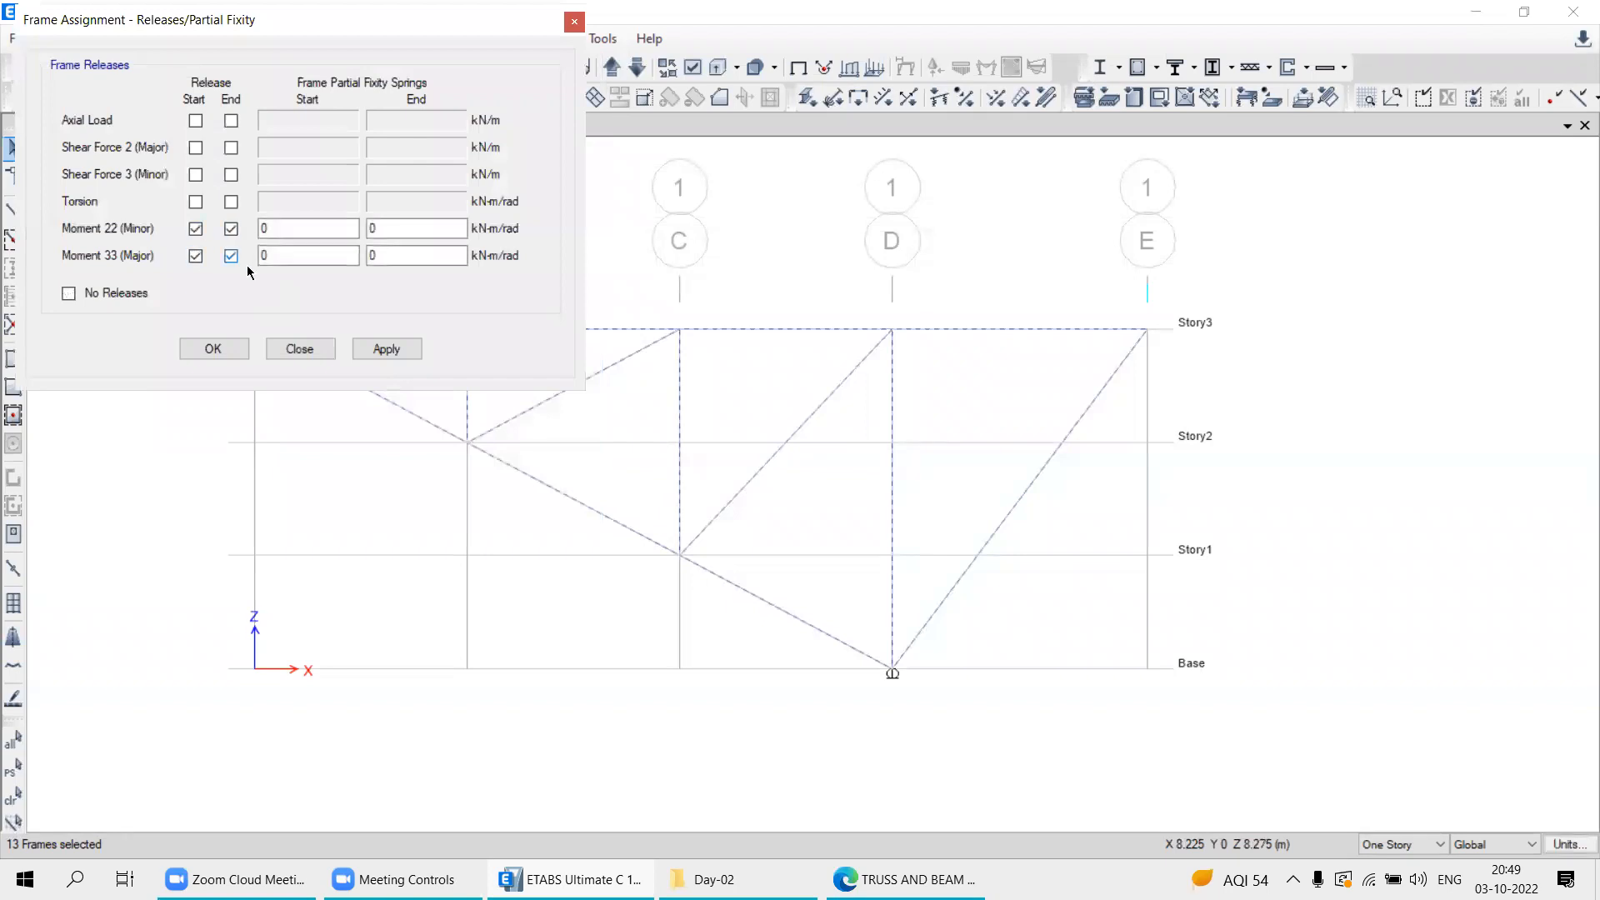
pyautogui.click(382, 349)
pyautogui.click(297, 348)
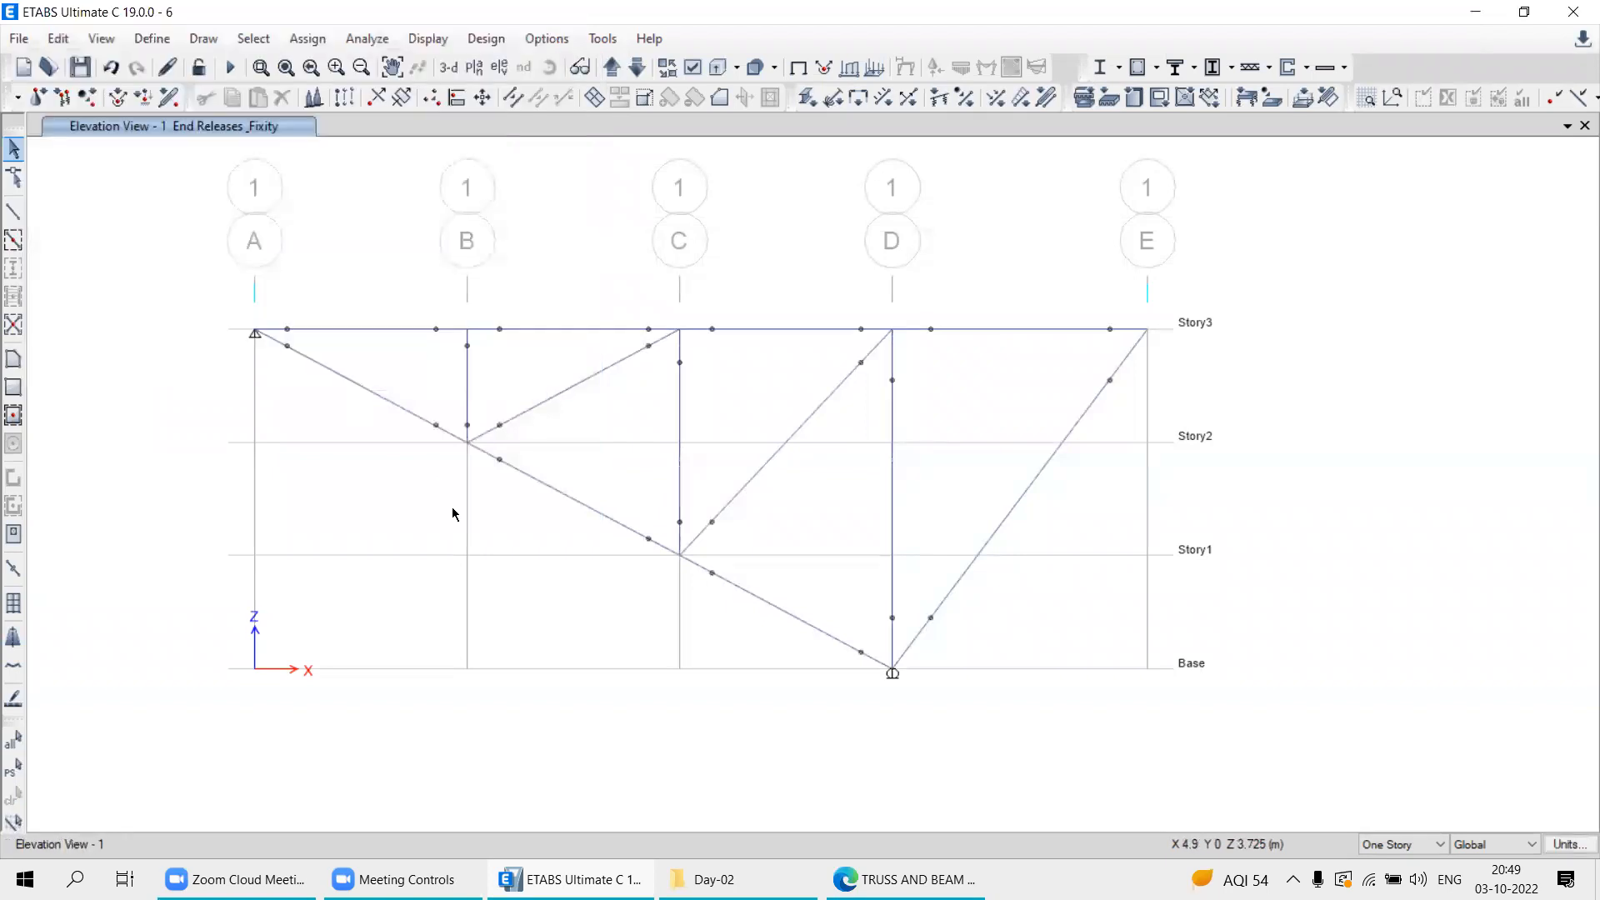
# Run the analysis, dismissing its messages, and briefly animate the deformed shape under the Dead load.
pyautogui.click(230, 68)
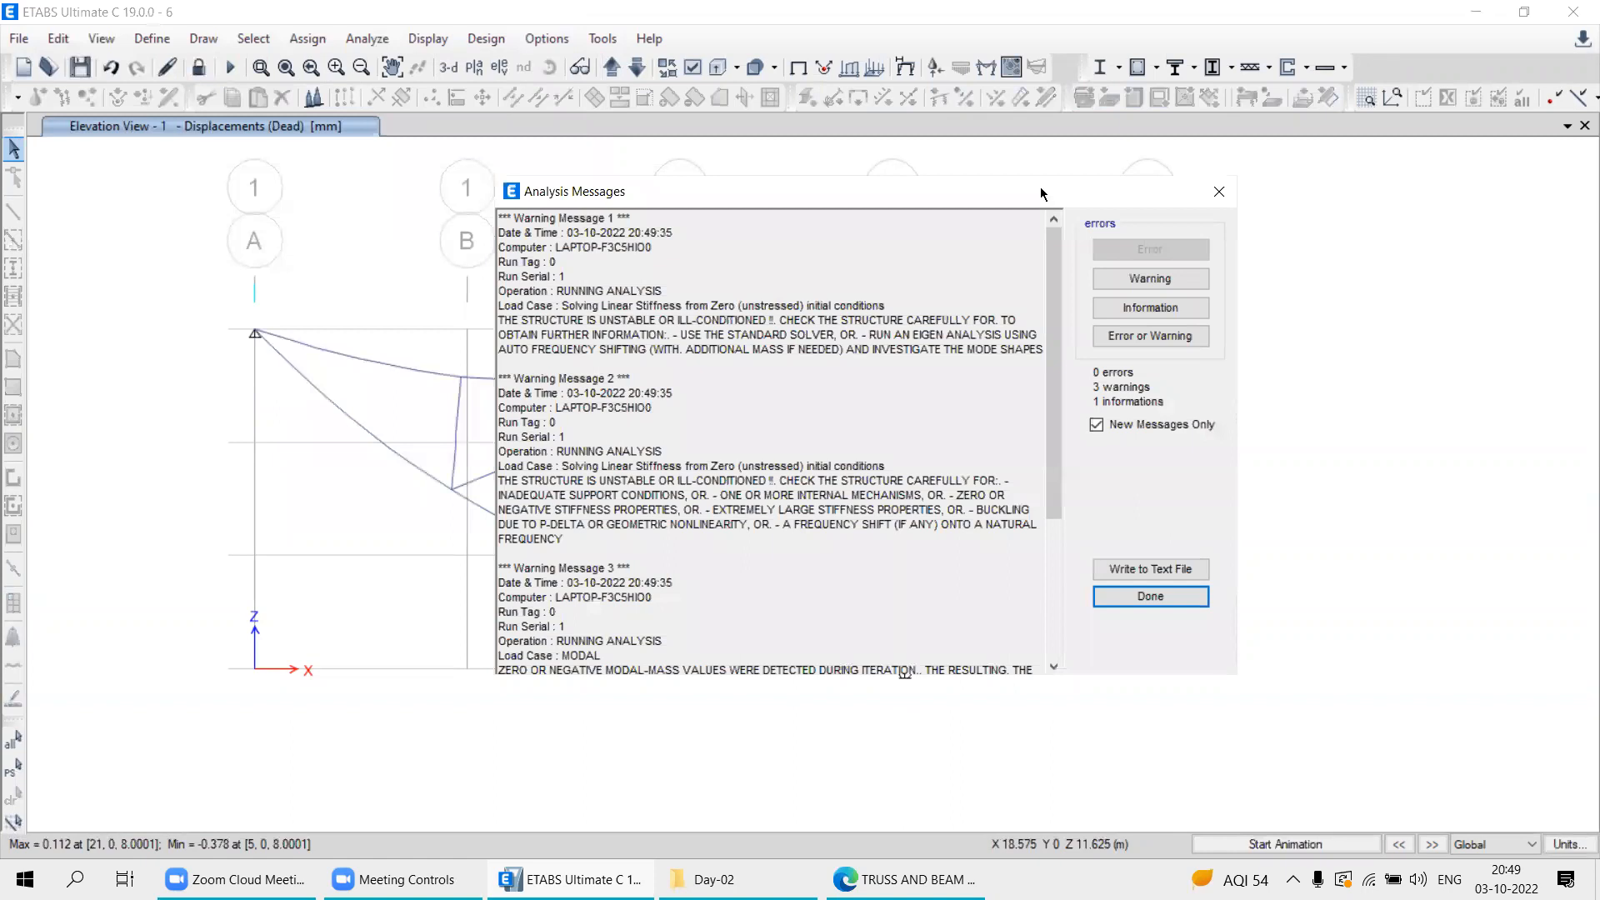
pyautogui.moveTo(1040, 189); pyautogui.dragTo(327, 145)
pyautogui.click(505, 150)
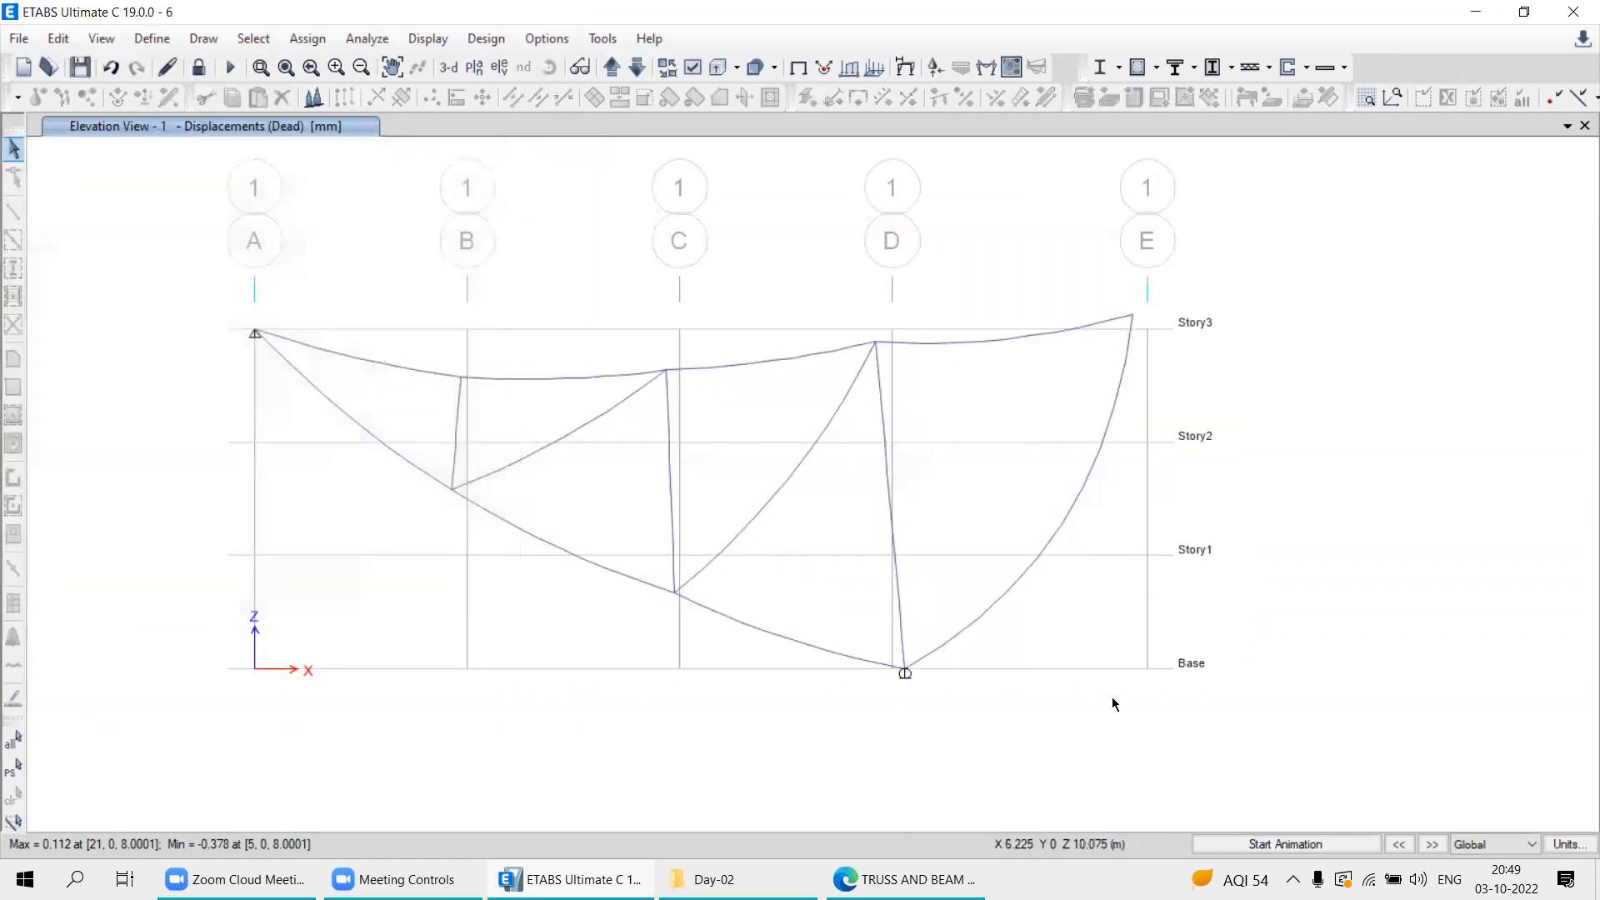
pyautogui.click(1259, 845)
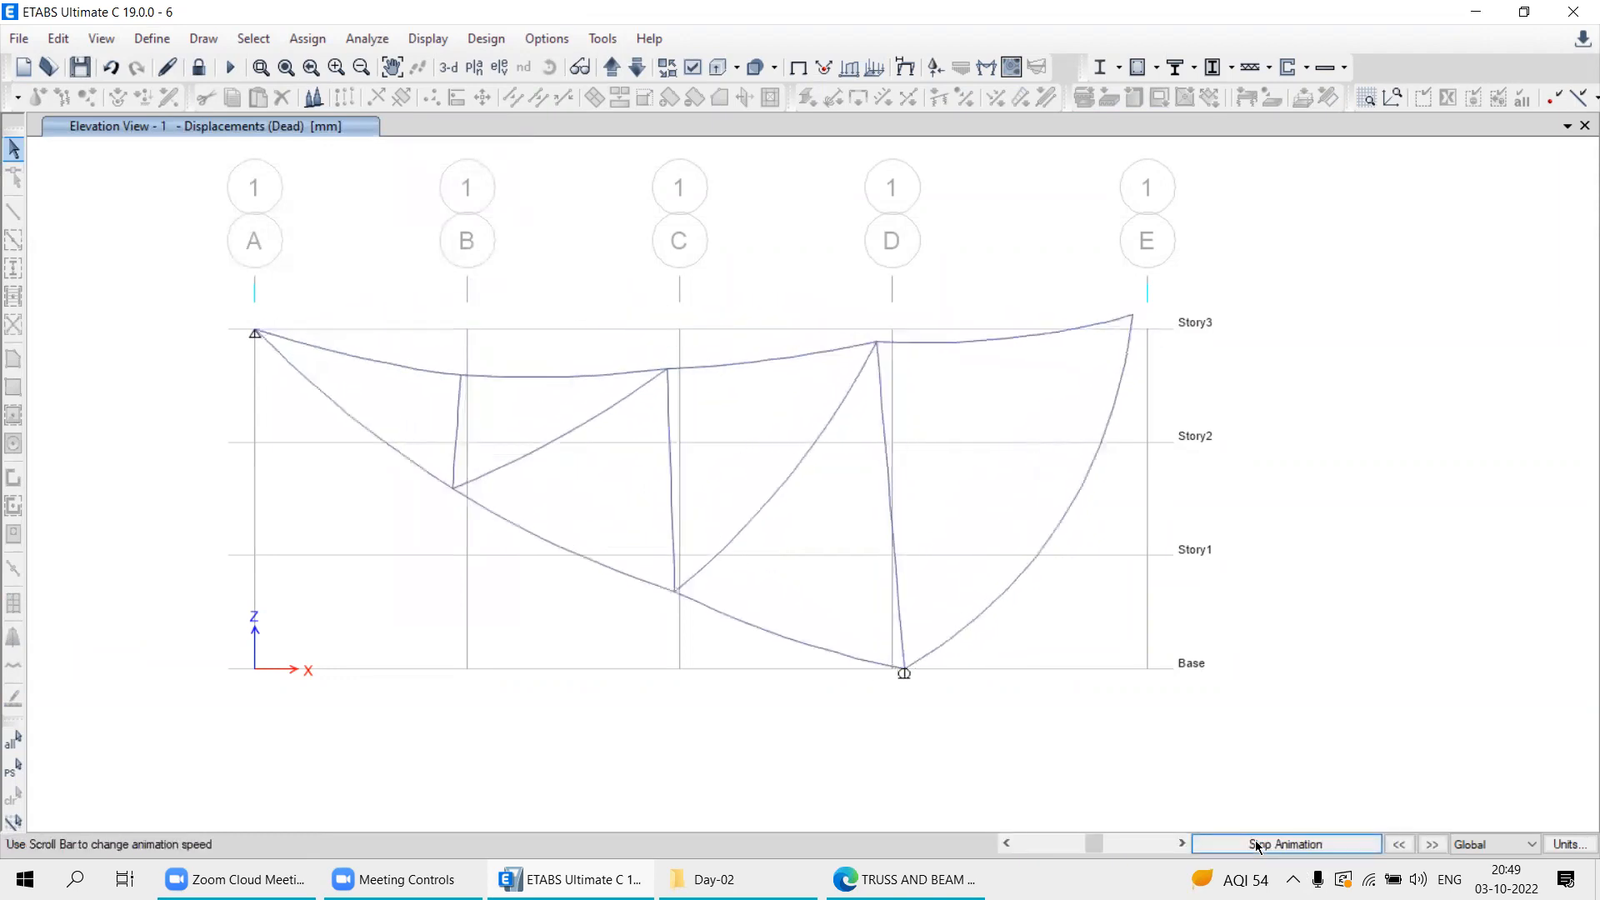
pyautogui.click(1259, 845)
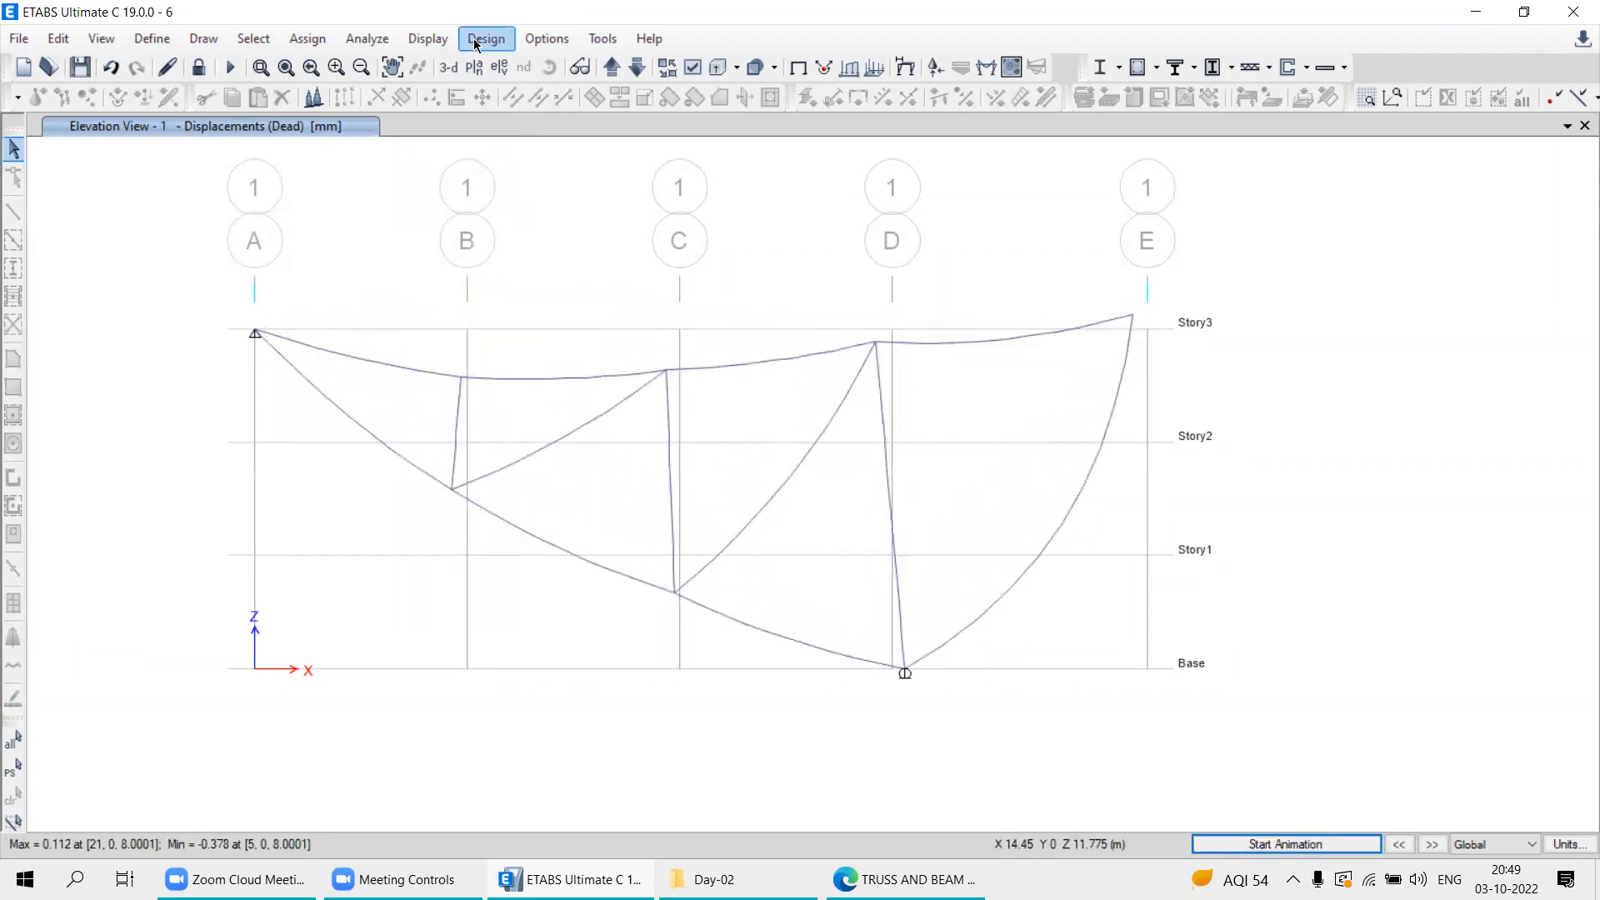
# Display the filled axial force diagram of the frames for the Live case with values at controlling stations.
pyautogui.click(428, 40)
pyautogui.moveTo(441, 161)
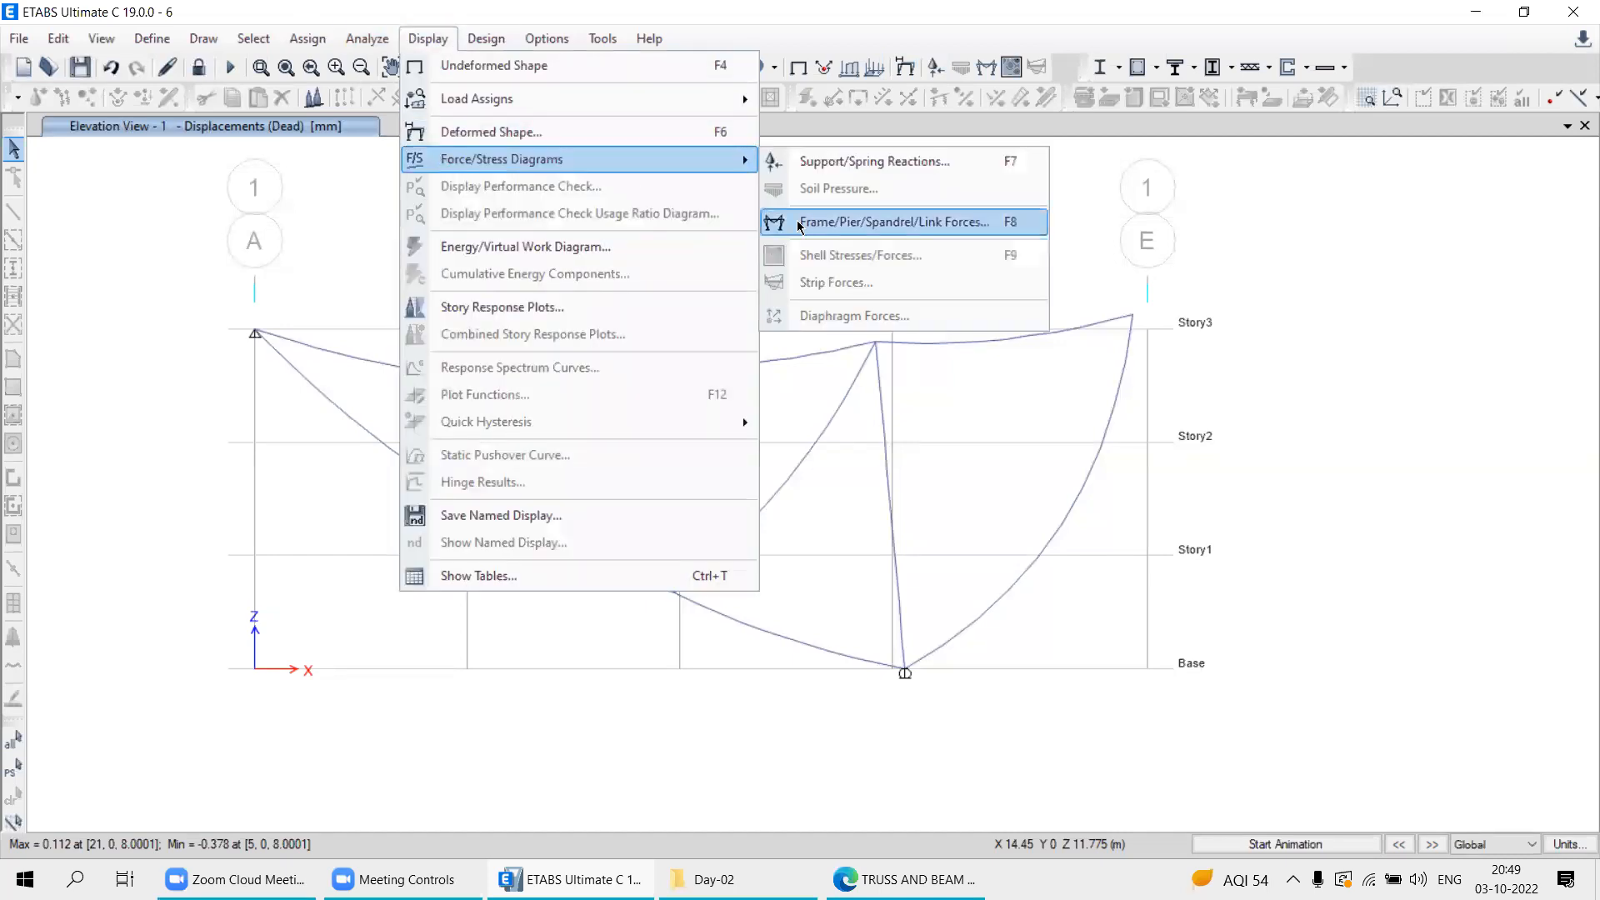
pyautogui.click(807, 224)
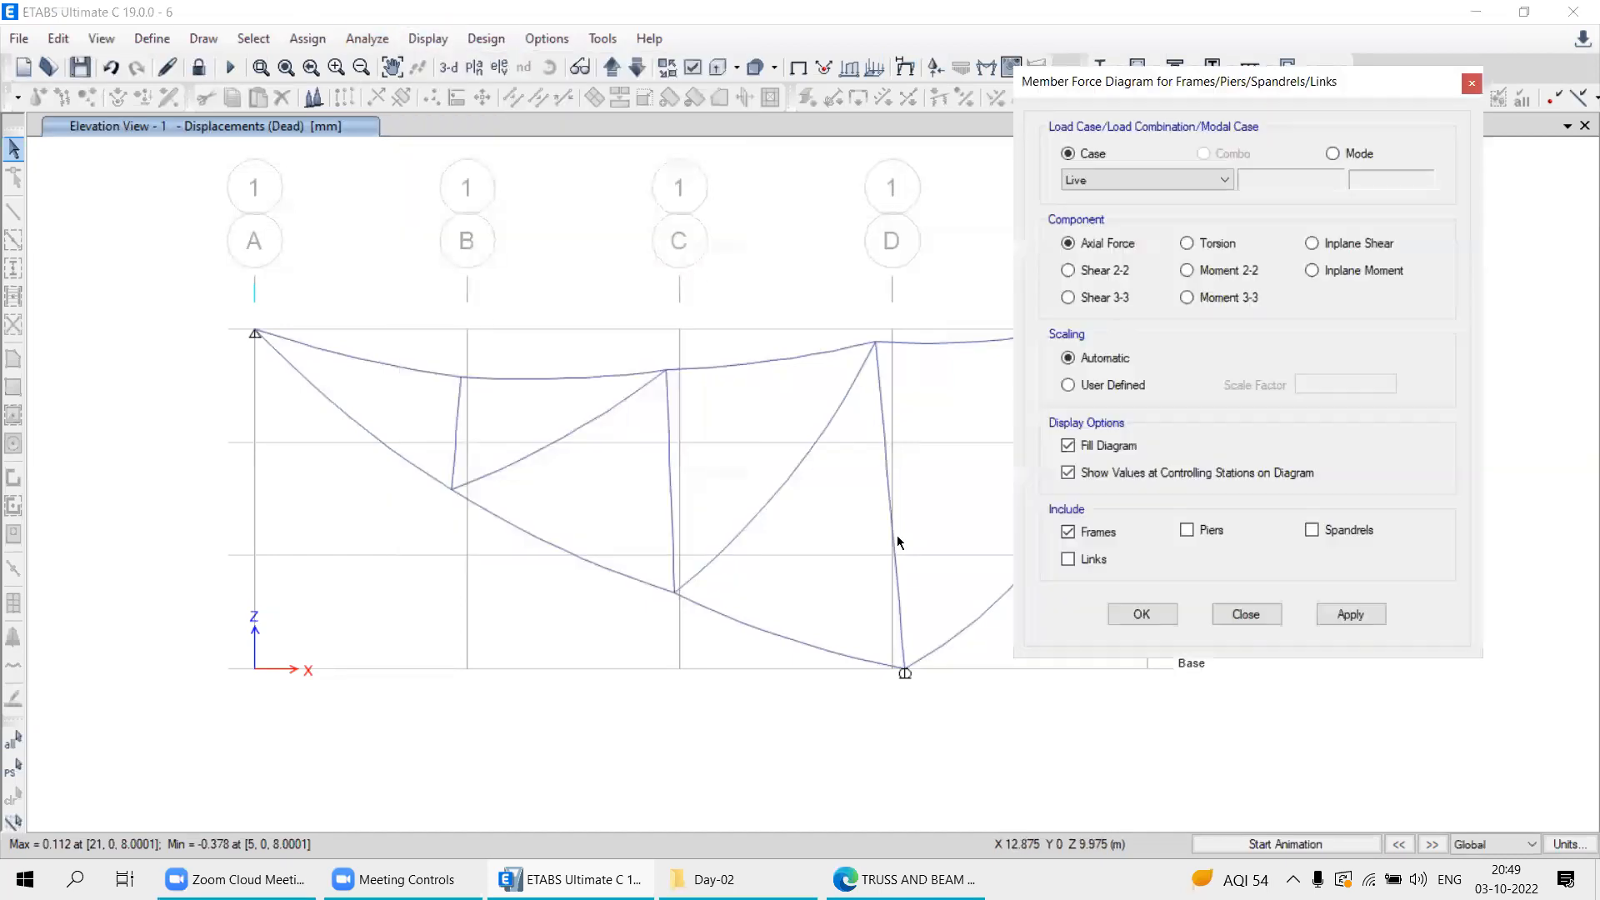
pyautogui.click(1349, 615)
pyautogui.click(1246, 614)
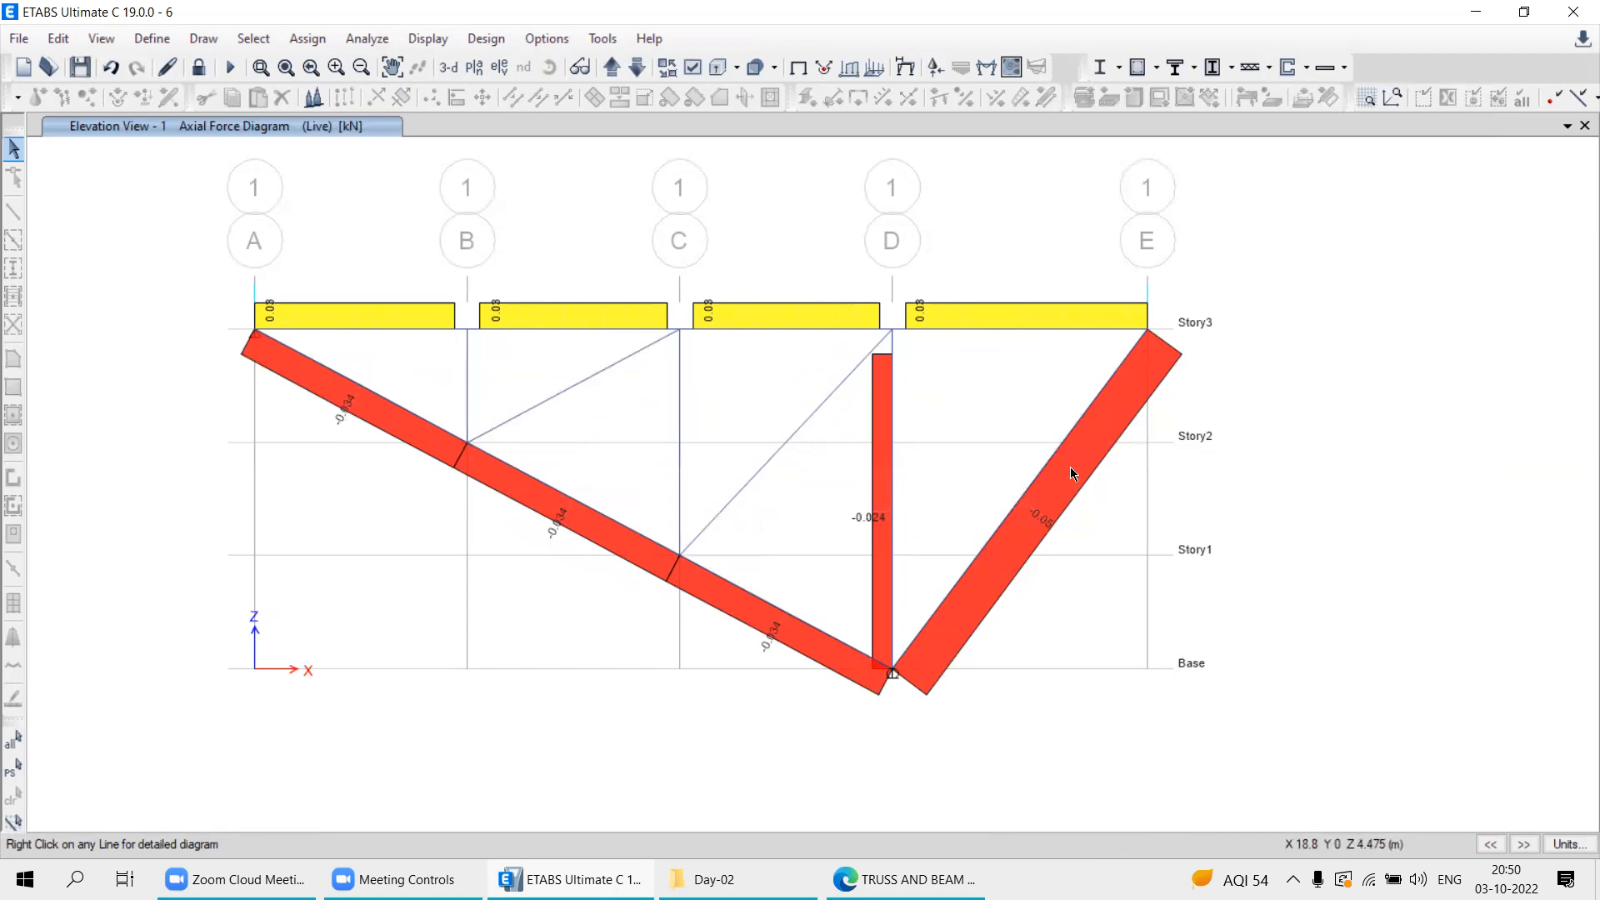
# Compare the axial forces with the Ex. 14.3.11 table in the Edge PDF, checking the interior members at grids B, C and D in ETABS.
pyautogui.hotkey('alt', 'Tab')
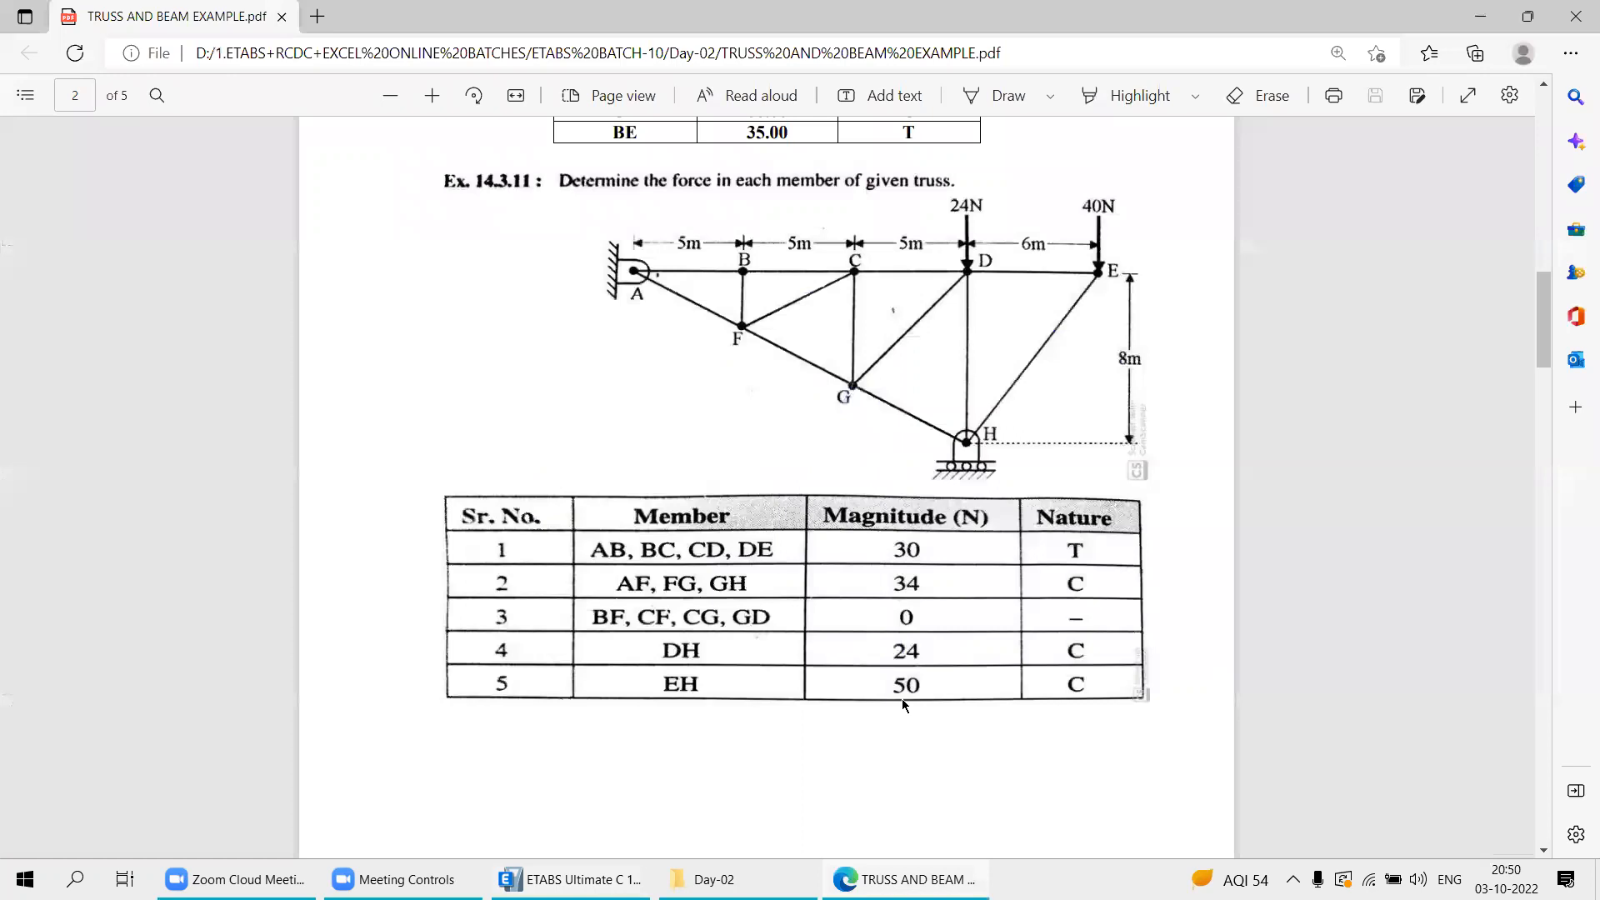
pyautogui.hotkey('alt', 'Tab')
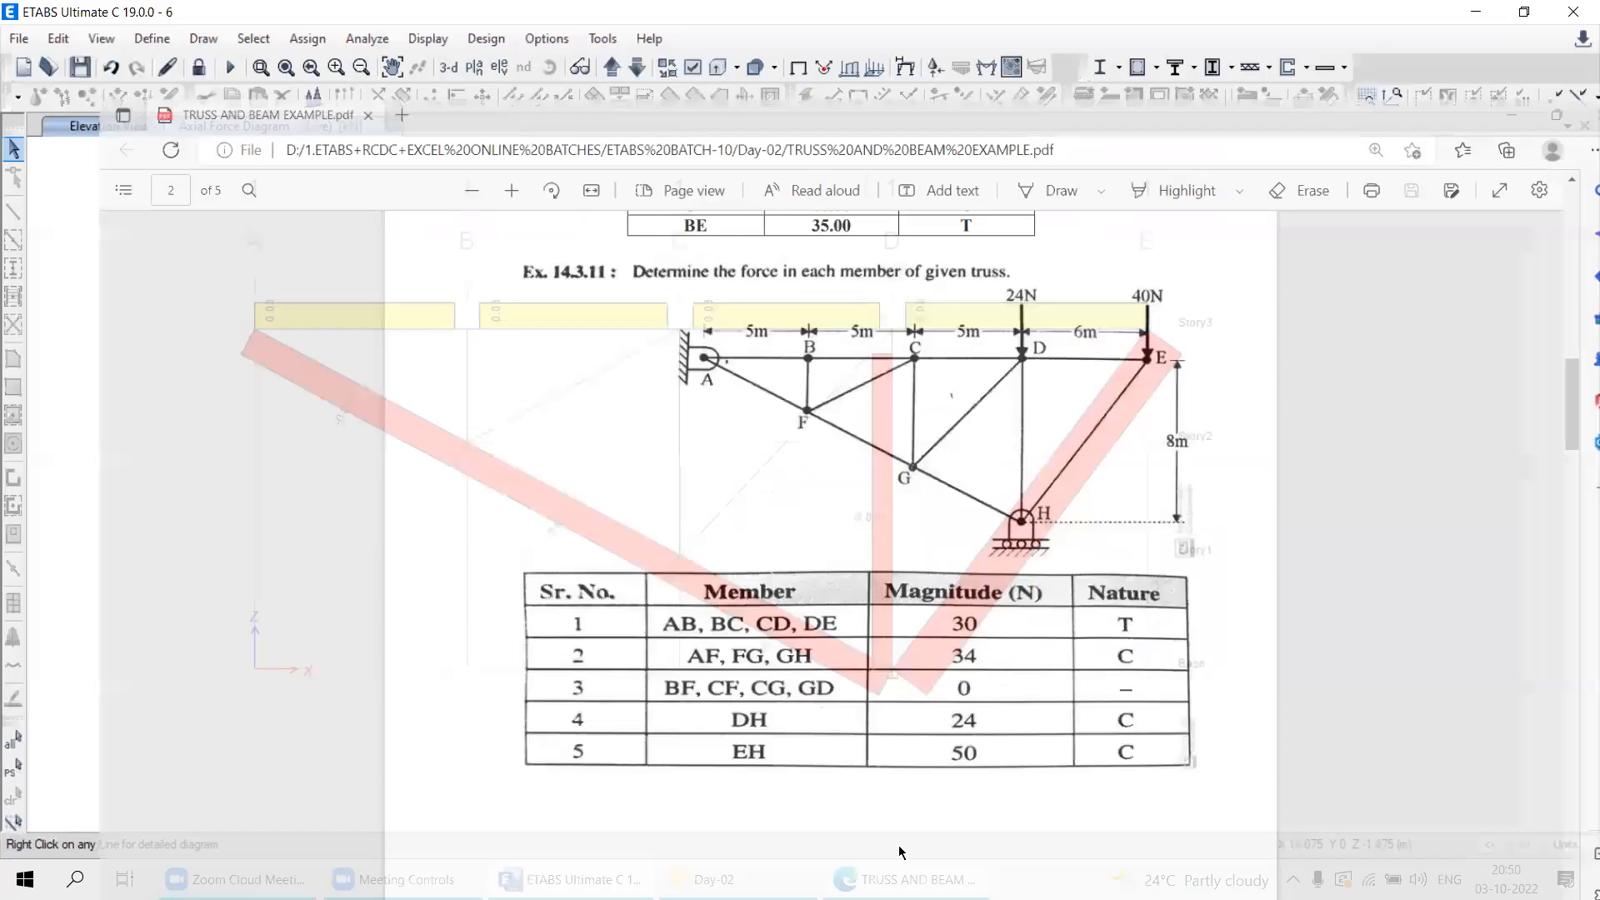
pyautogui.click(755, 473)
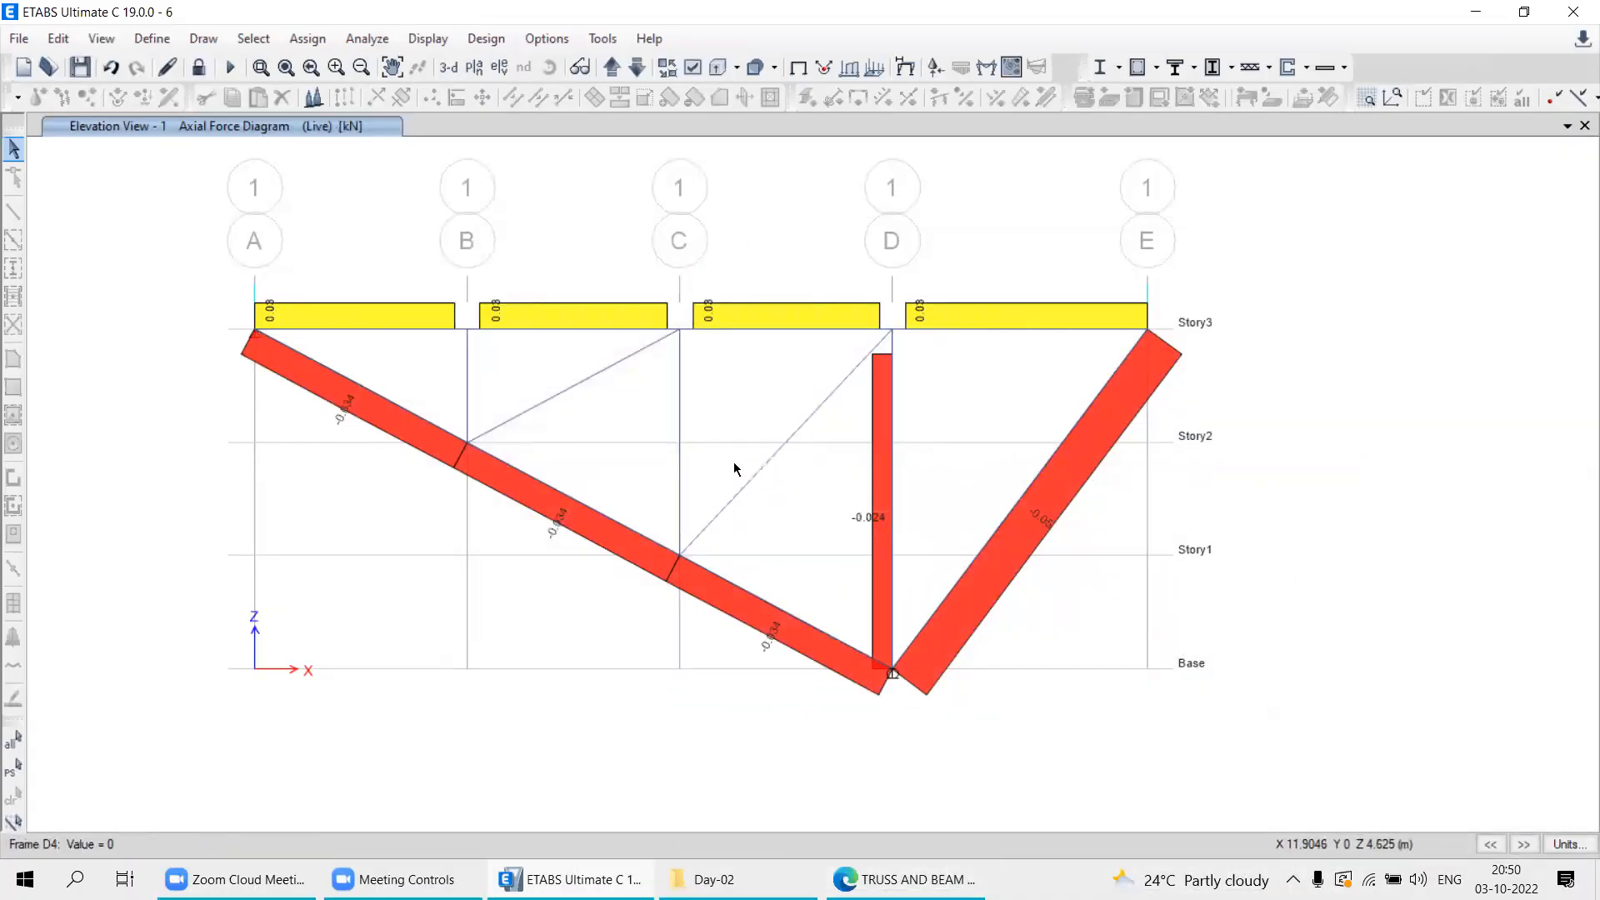
pyautogui.click(679, 427)
pyautogui.click(464, 357)
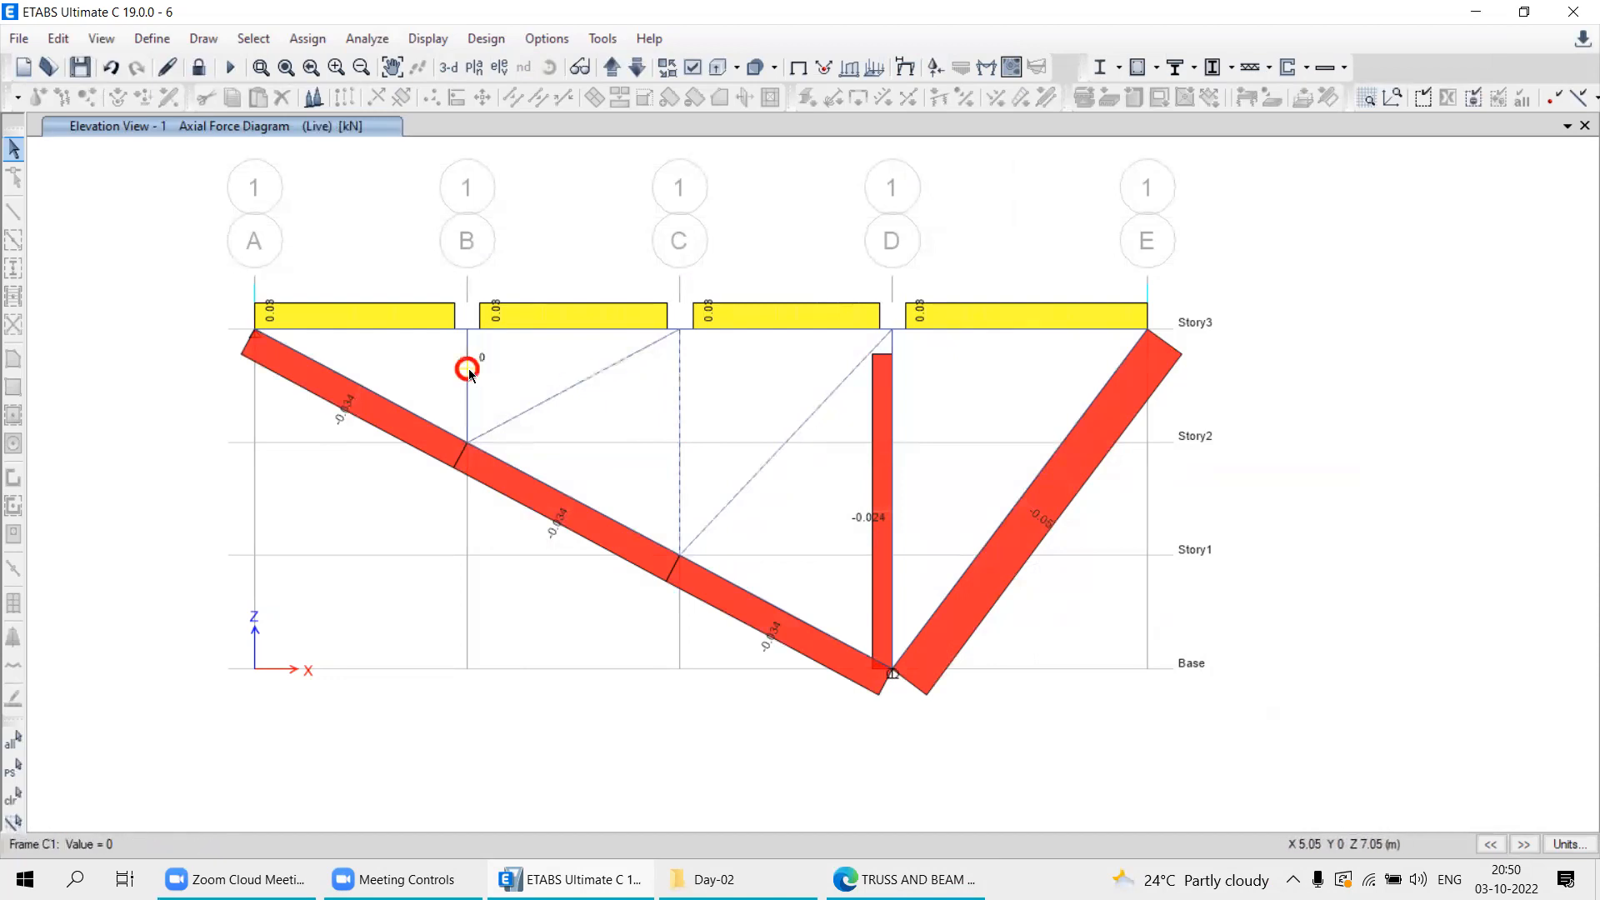
pyautogui.hotkey('alt', 'Tab')
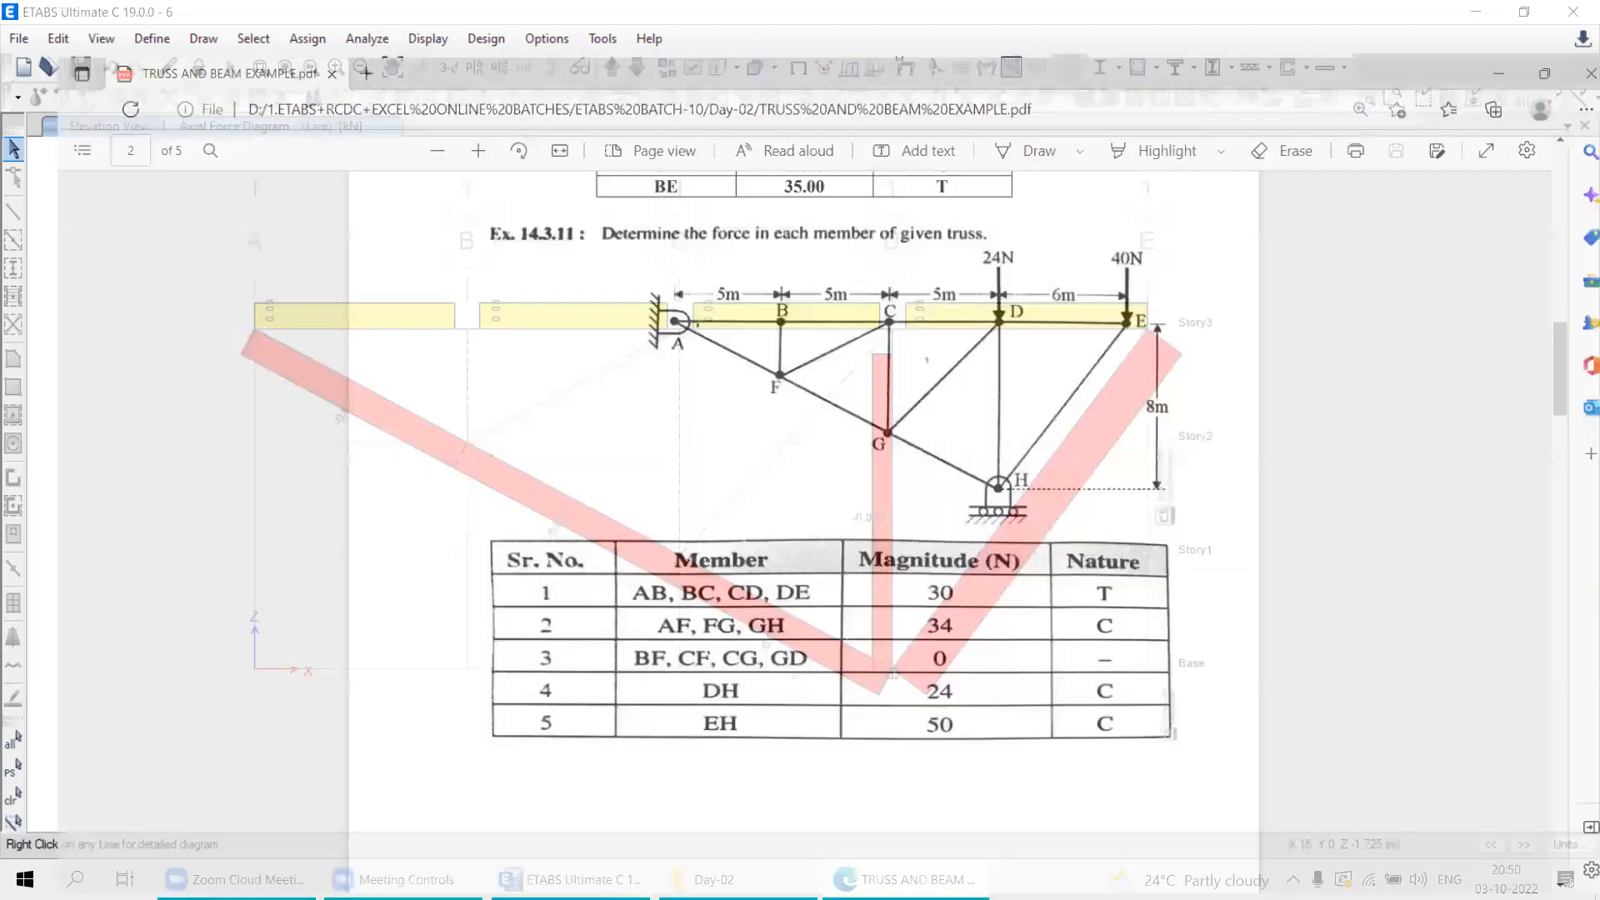
pyautogui.hotkey('alt', 'Tab')
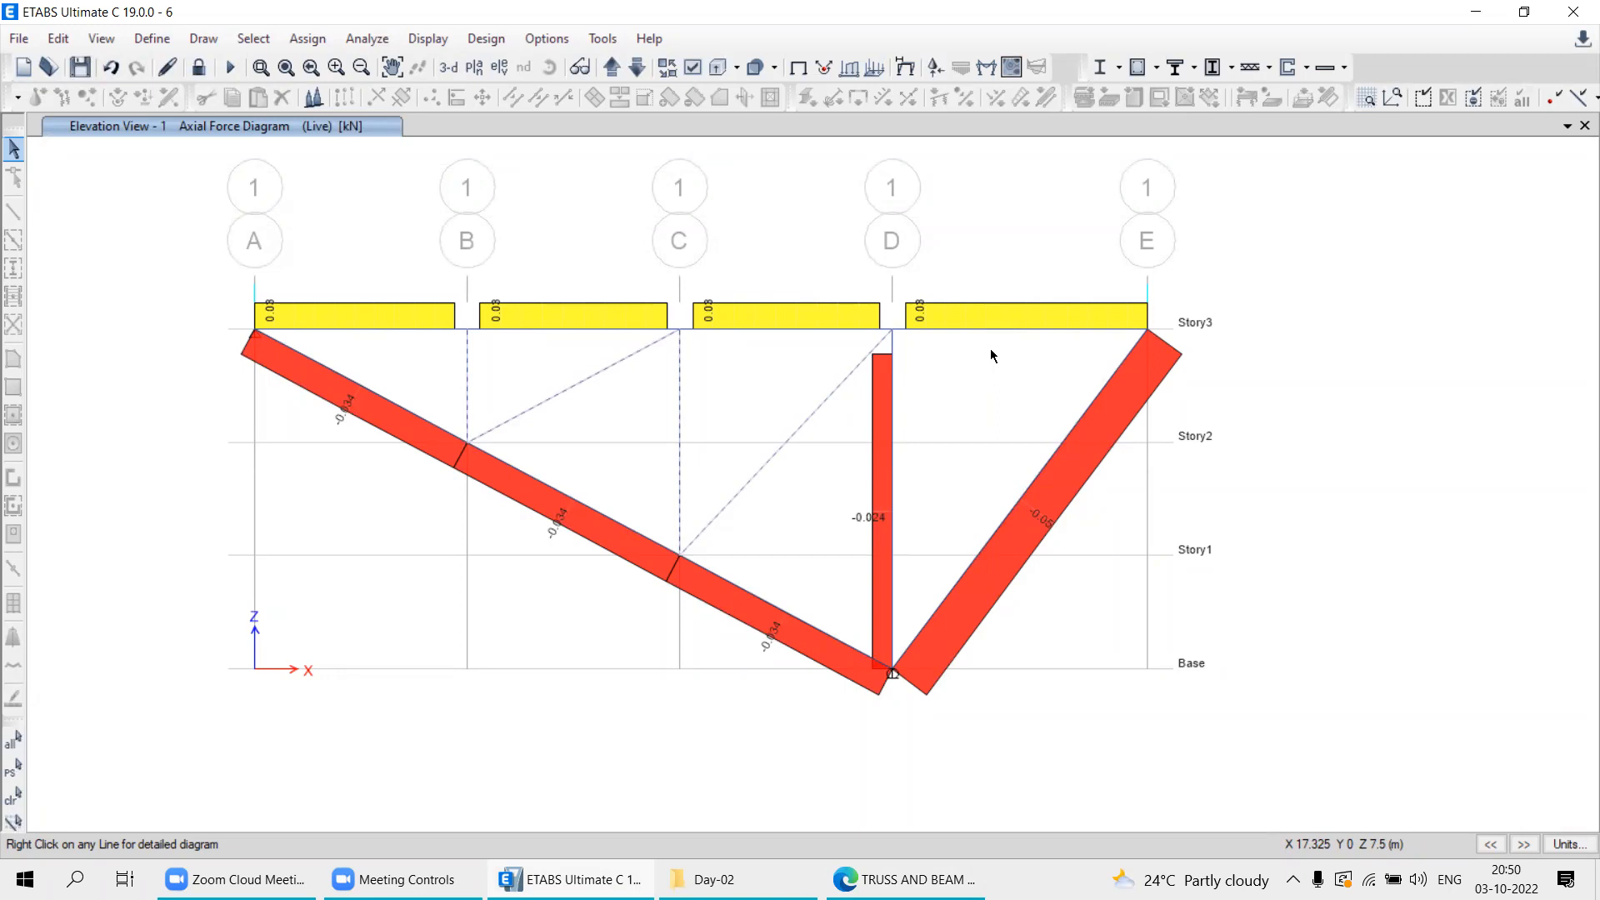
# Switch to the PDF in Edge and examine the cantilever beam of Problem 6.1 in the BEAMS section at a larger zoom.
pyautogui.hotkey('alt', 'Tab')
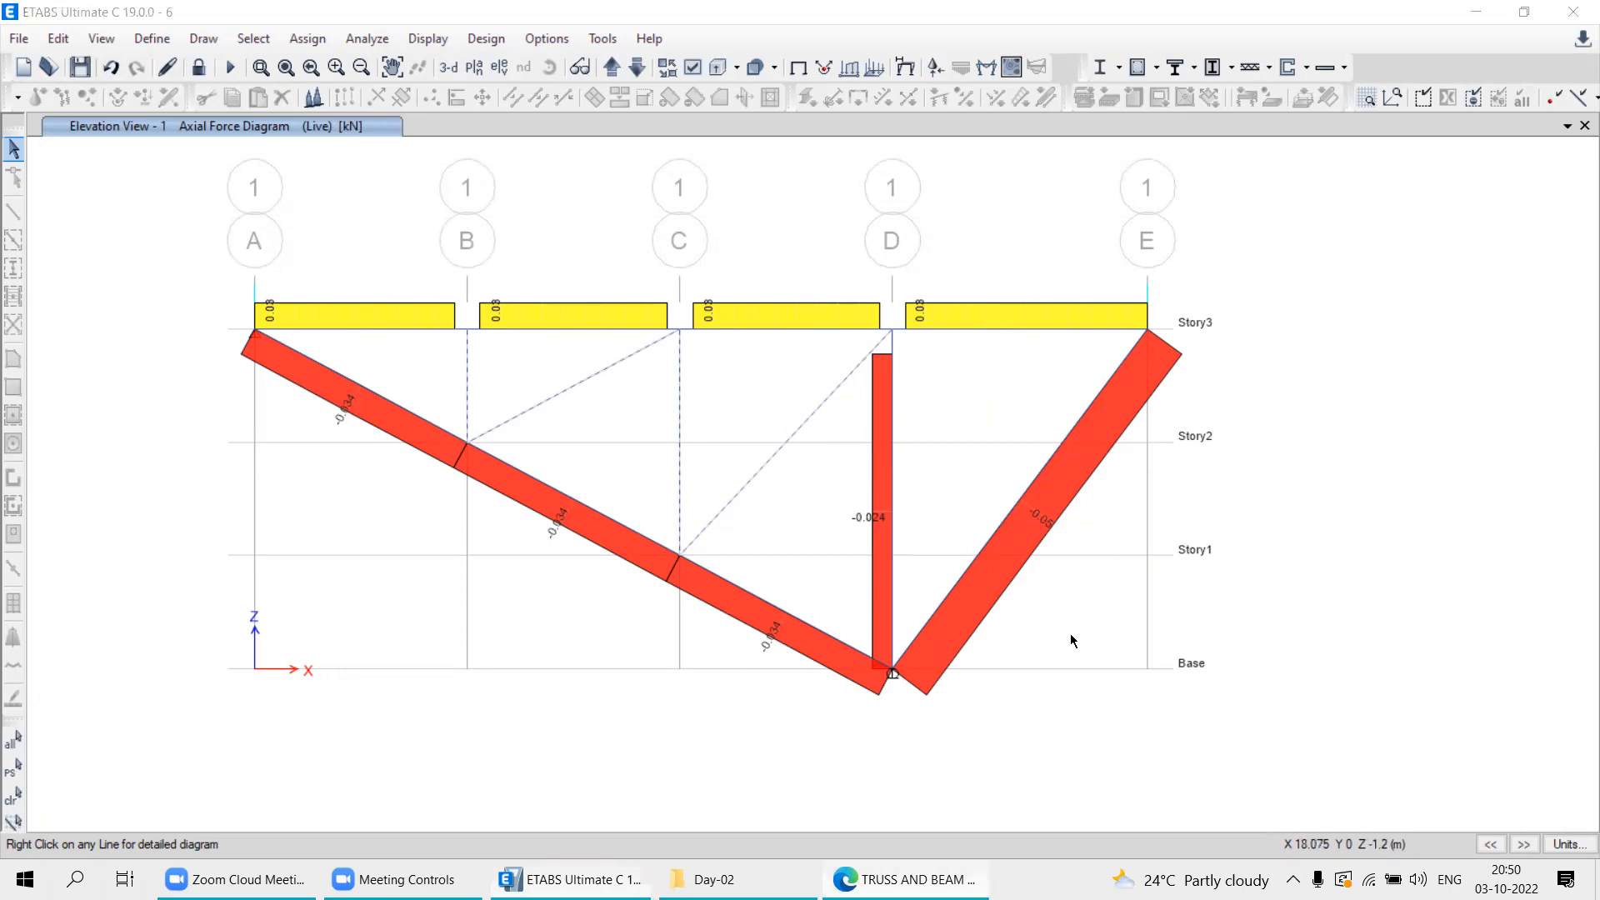
pyautogui.scroll(-5, 838, 525)
pyautogui.scroll(-5, 836, 515)
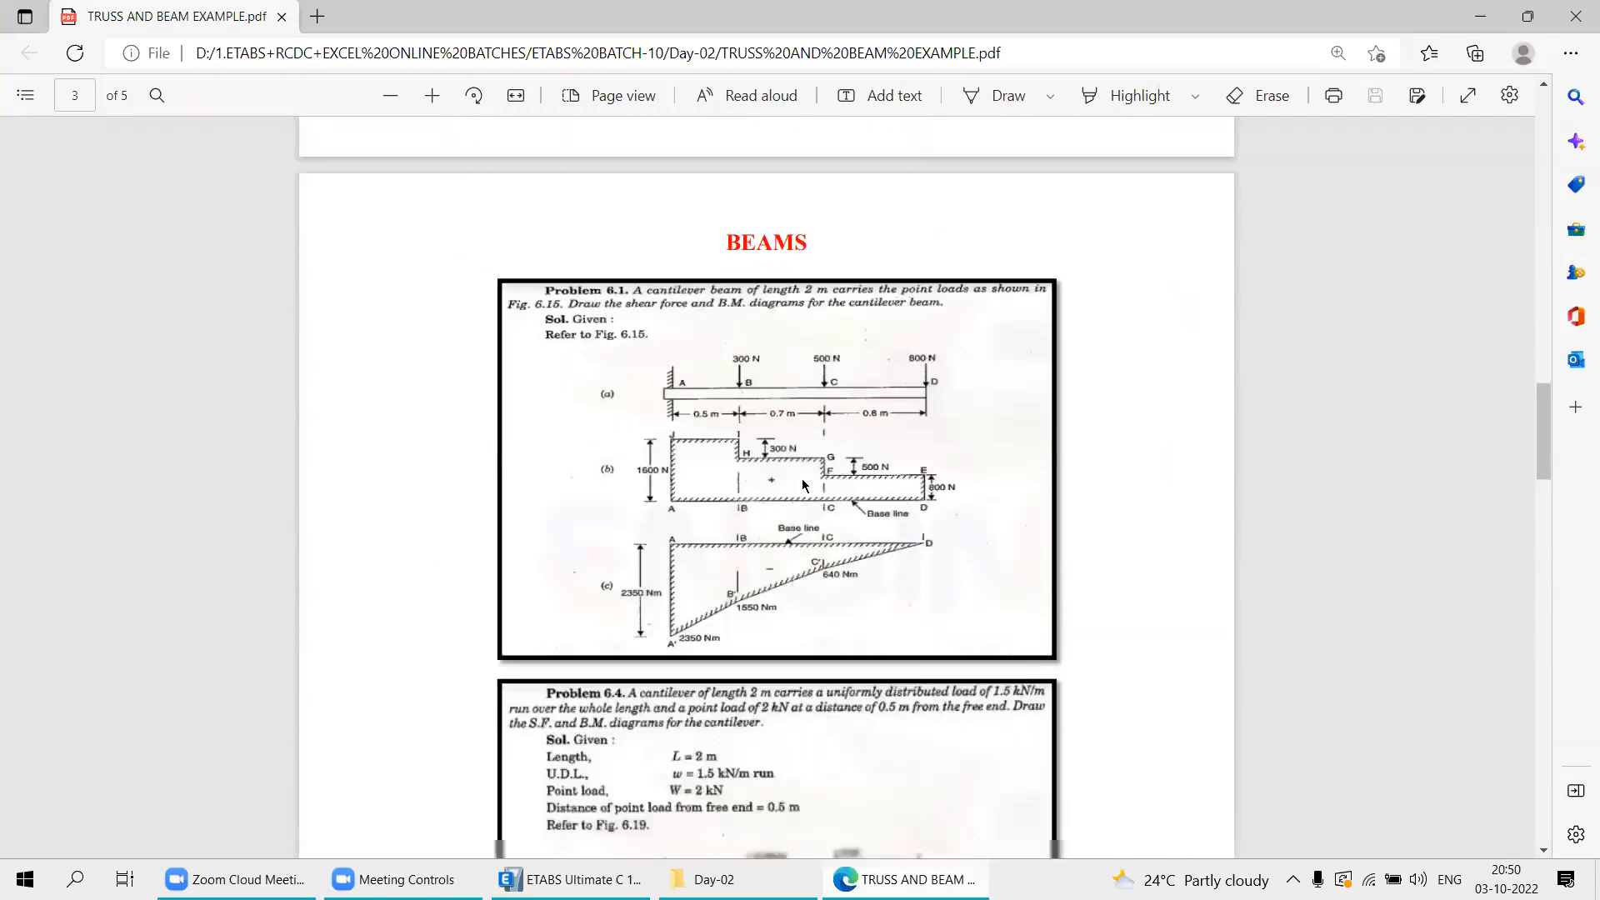
pyautogui.click(432, 96)
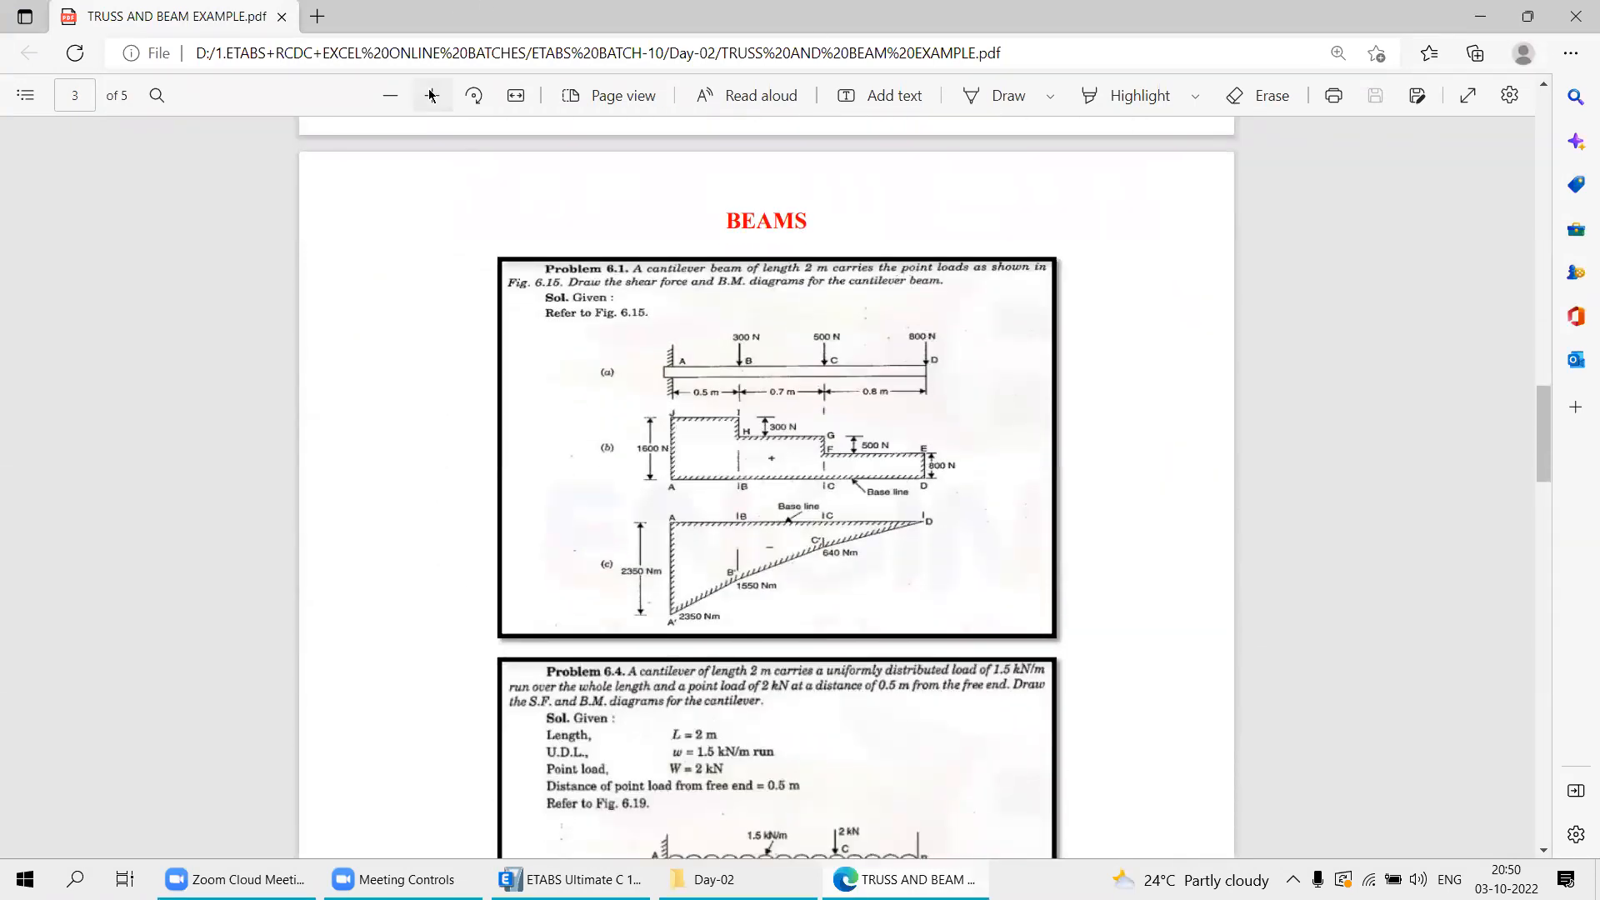
pyautogui.click(433, 96)
pyautogui.scroll(-3, 859, 406)
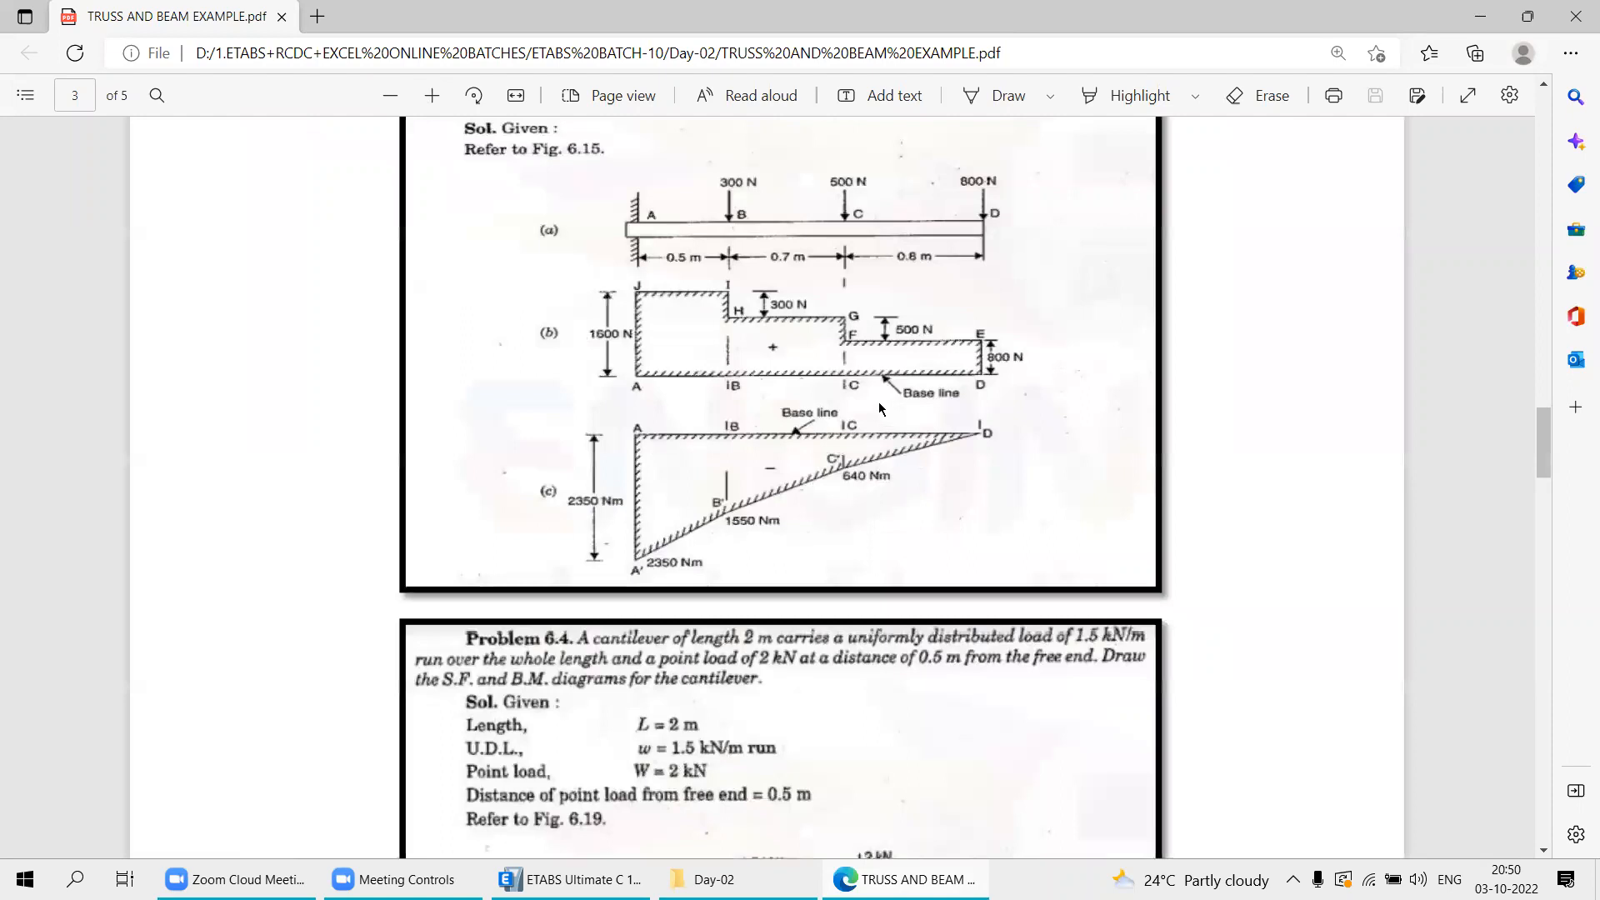
pyautogui.scroll(1, 877, 400)
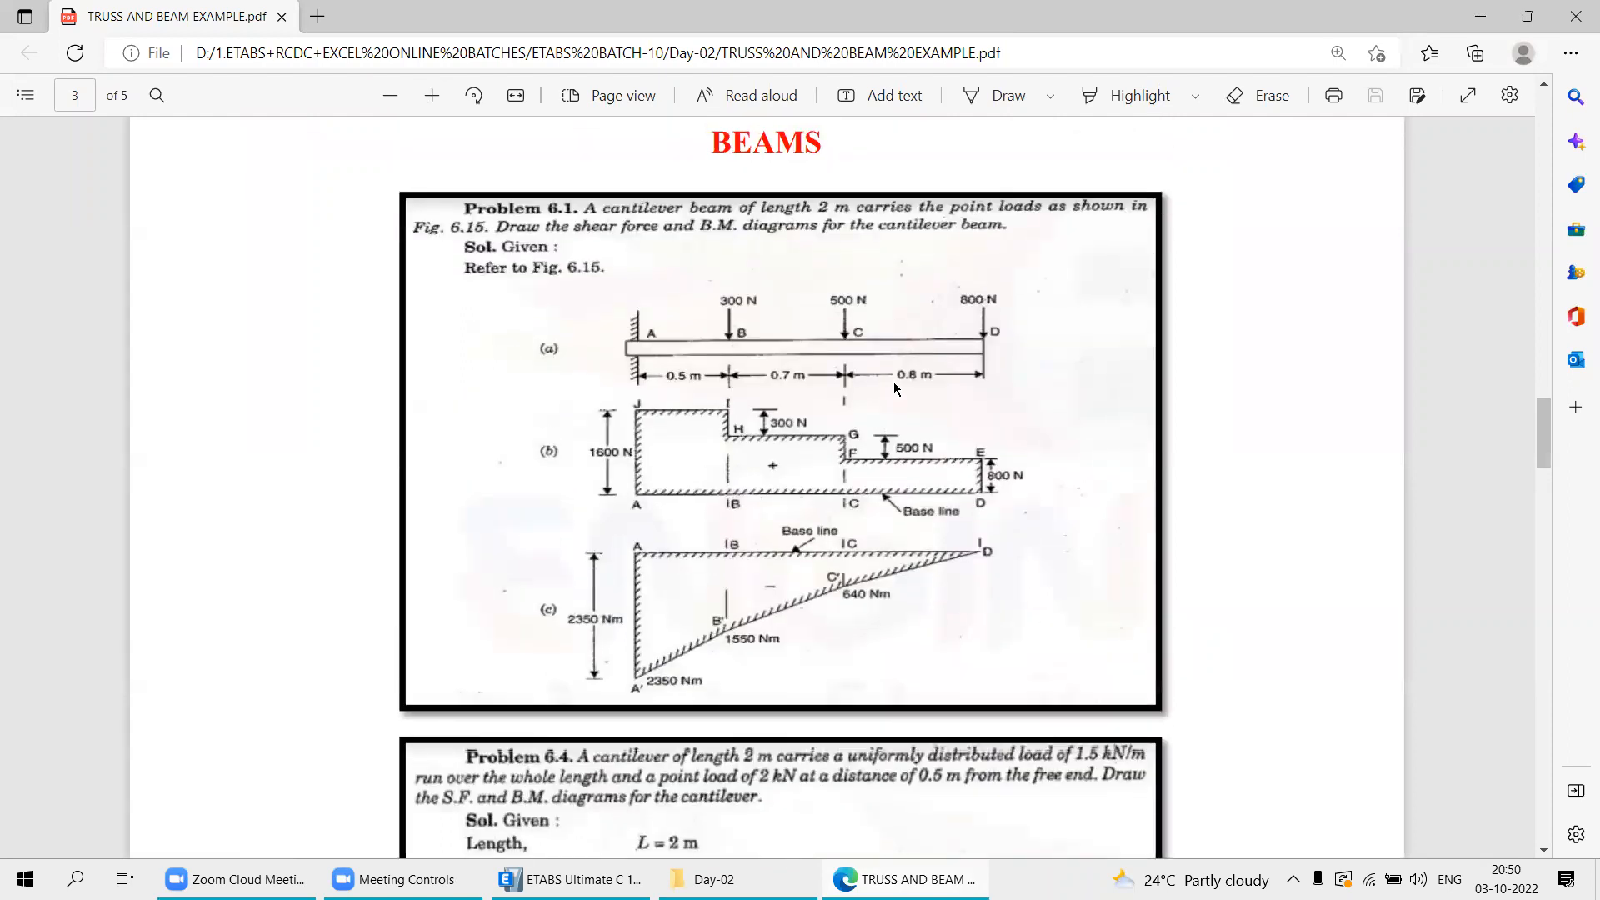
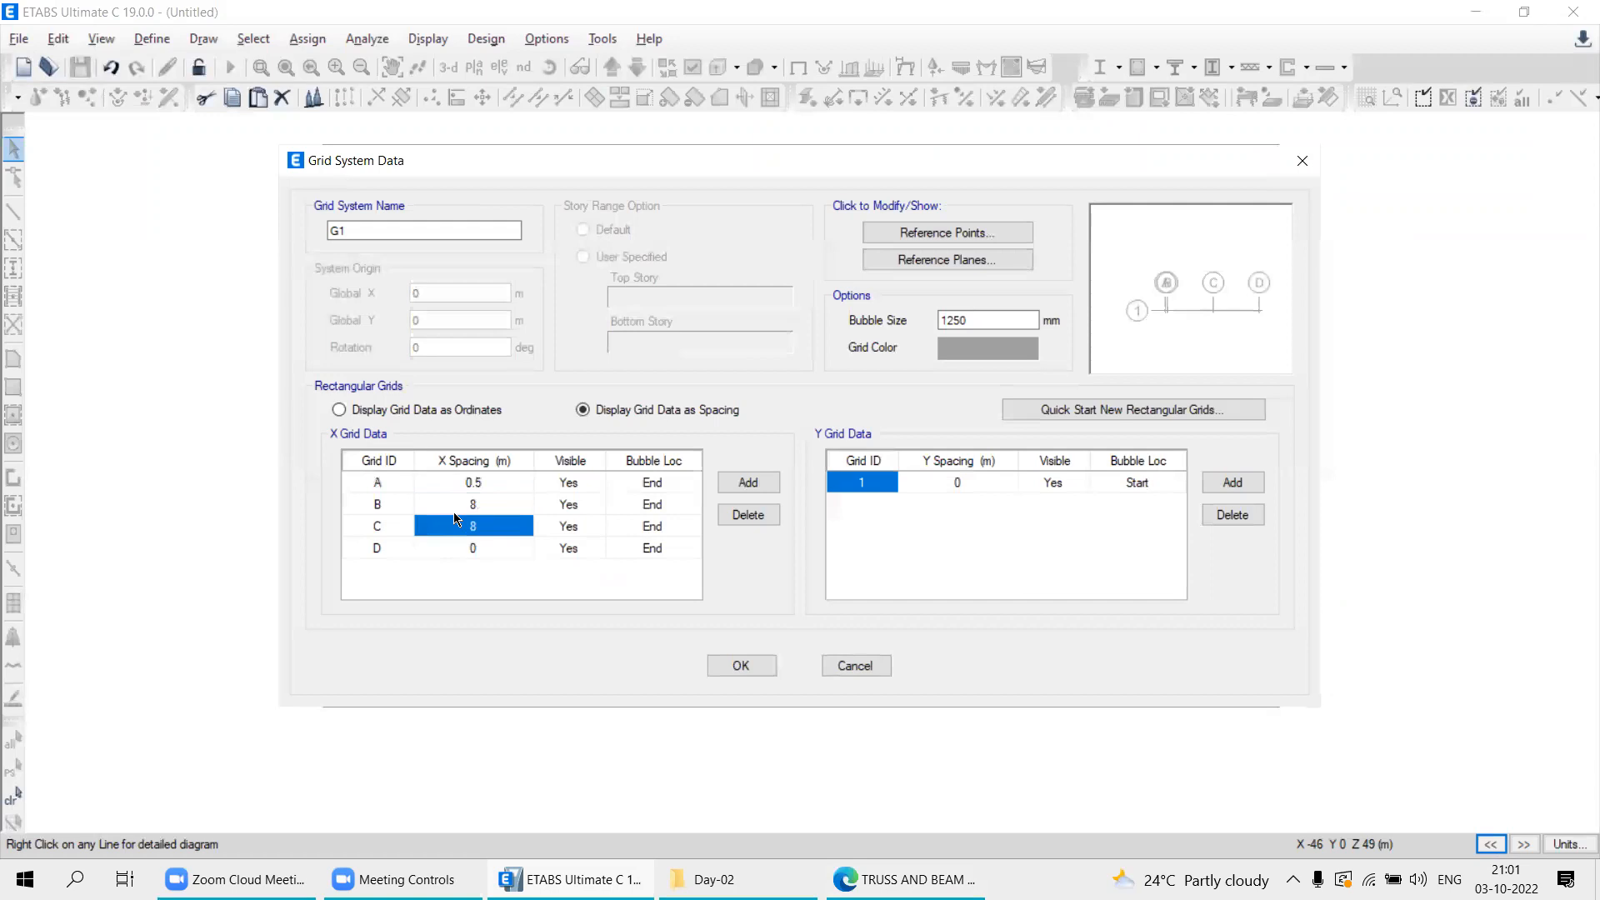
# Set the X grid spacing to 0.7 m for grid B and 0.8 m for grid C.
pyautogui.click(497, 555)
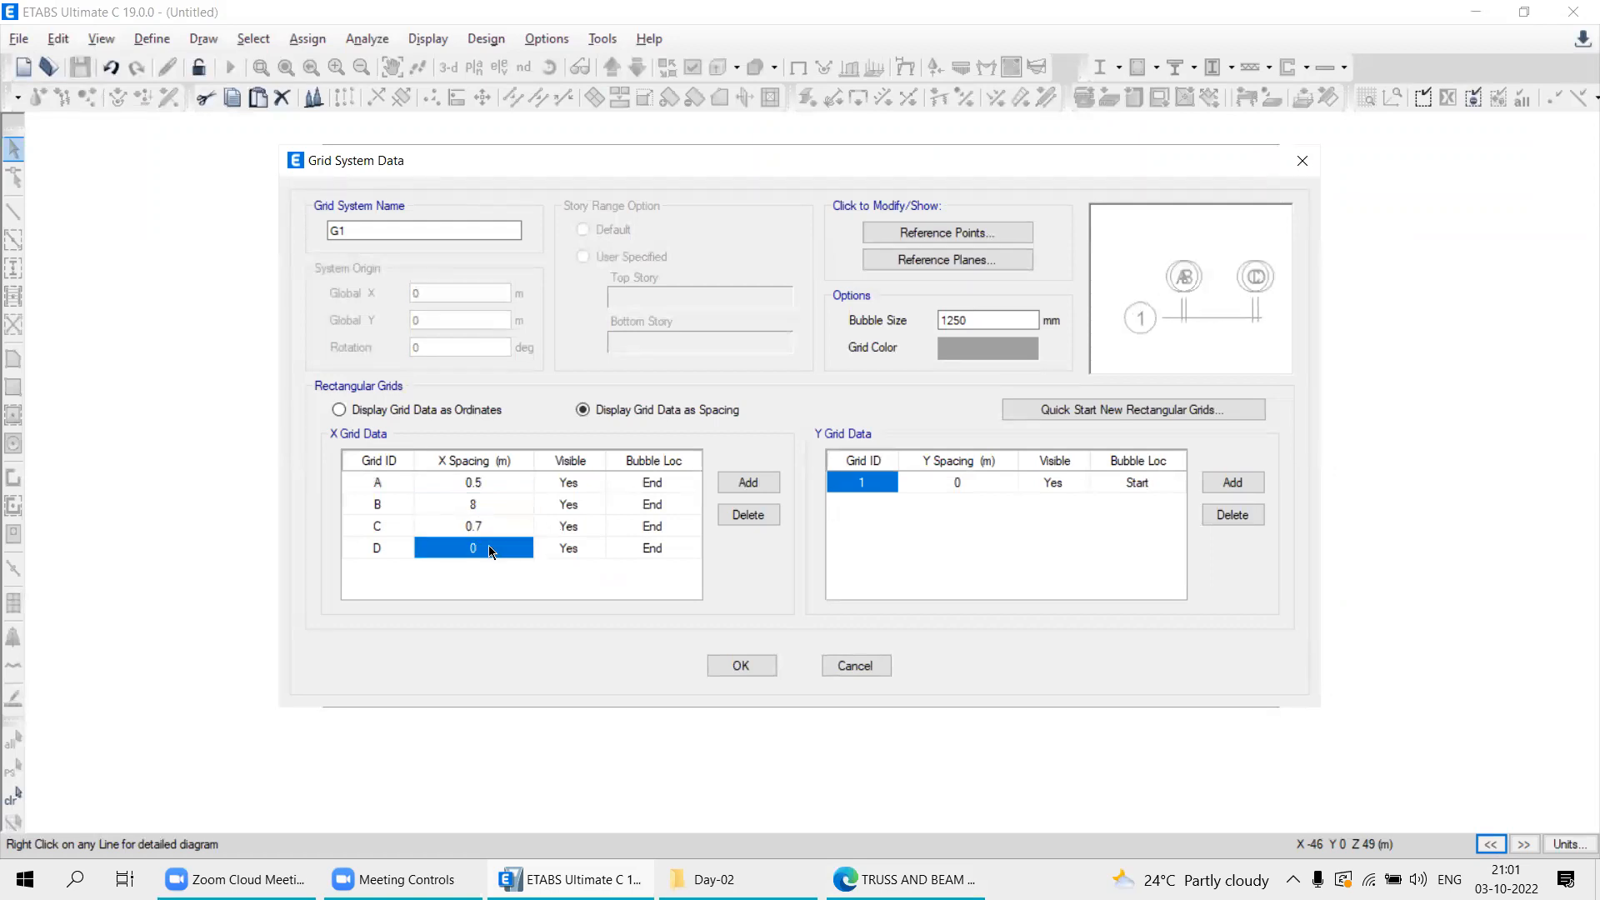
pyautogui.click(463, 505)
pyautogui.write('0.7')
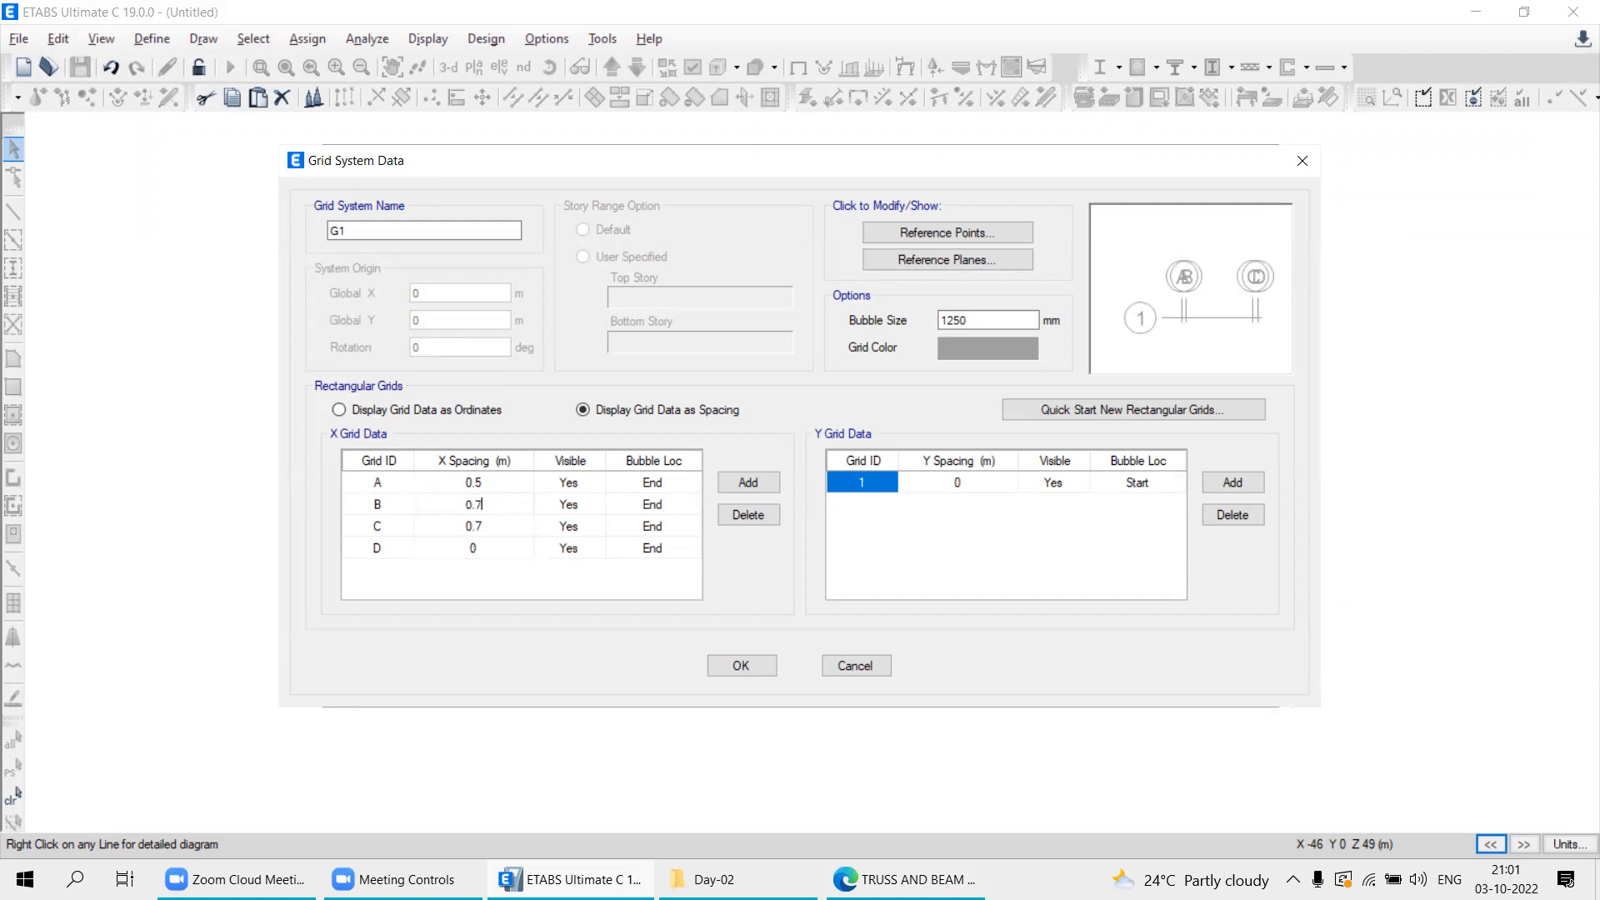
pyautogui.click(488, 527)
pyautogui.click(487, 525)
pyautogui.write('0.7')
pyautogui.press('BackSpace')
pyautogui.write('8')
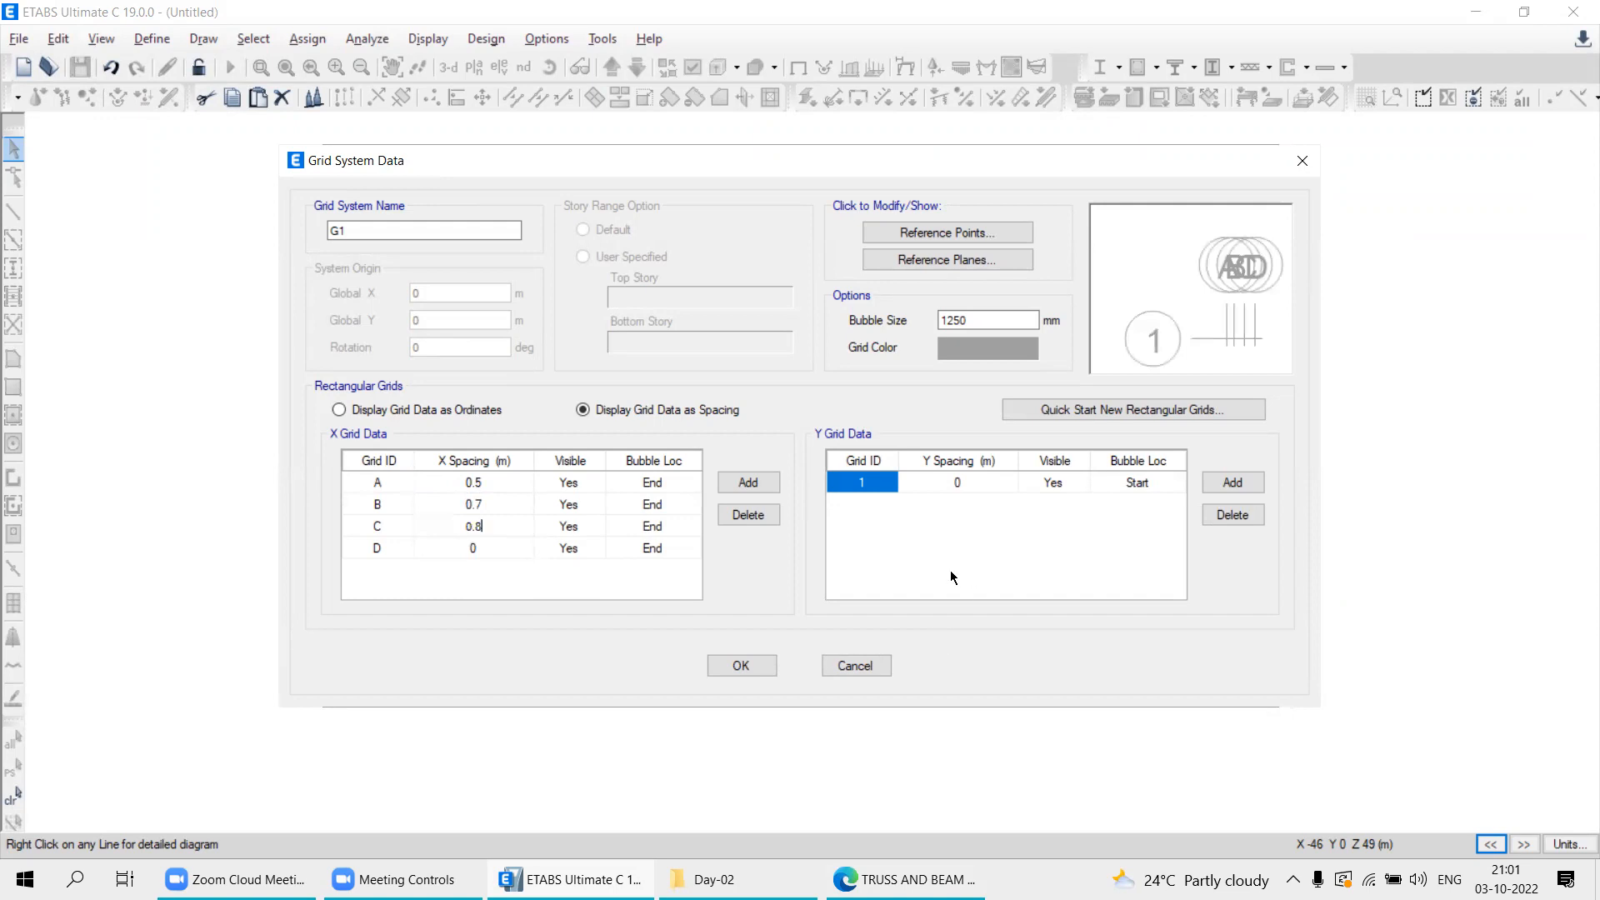
pyautogui.press('Return')
# Set the grid bubble size to 1000 mm and accept the grid system data.
pyautogui.moveTo(976, 332); pyautogui.dragTo(869, 323)
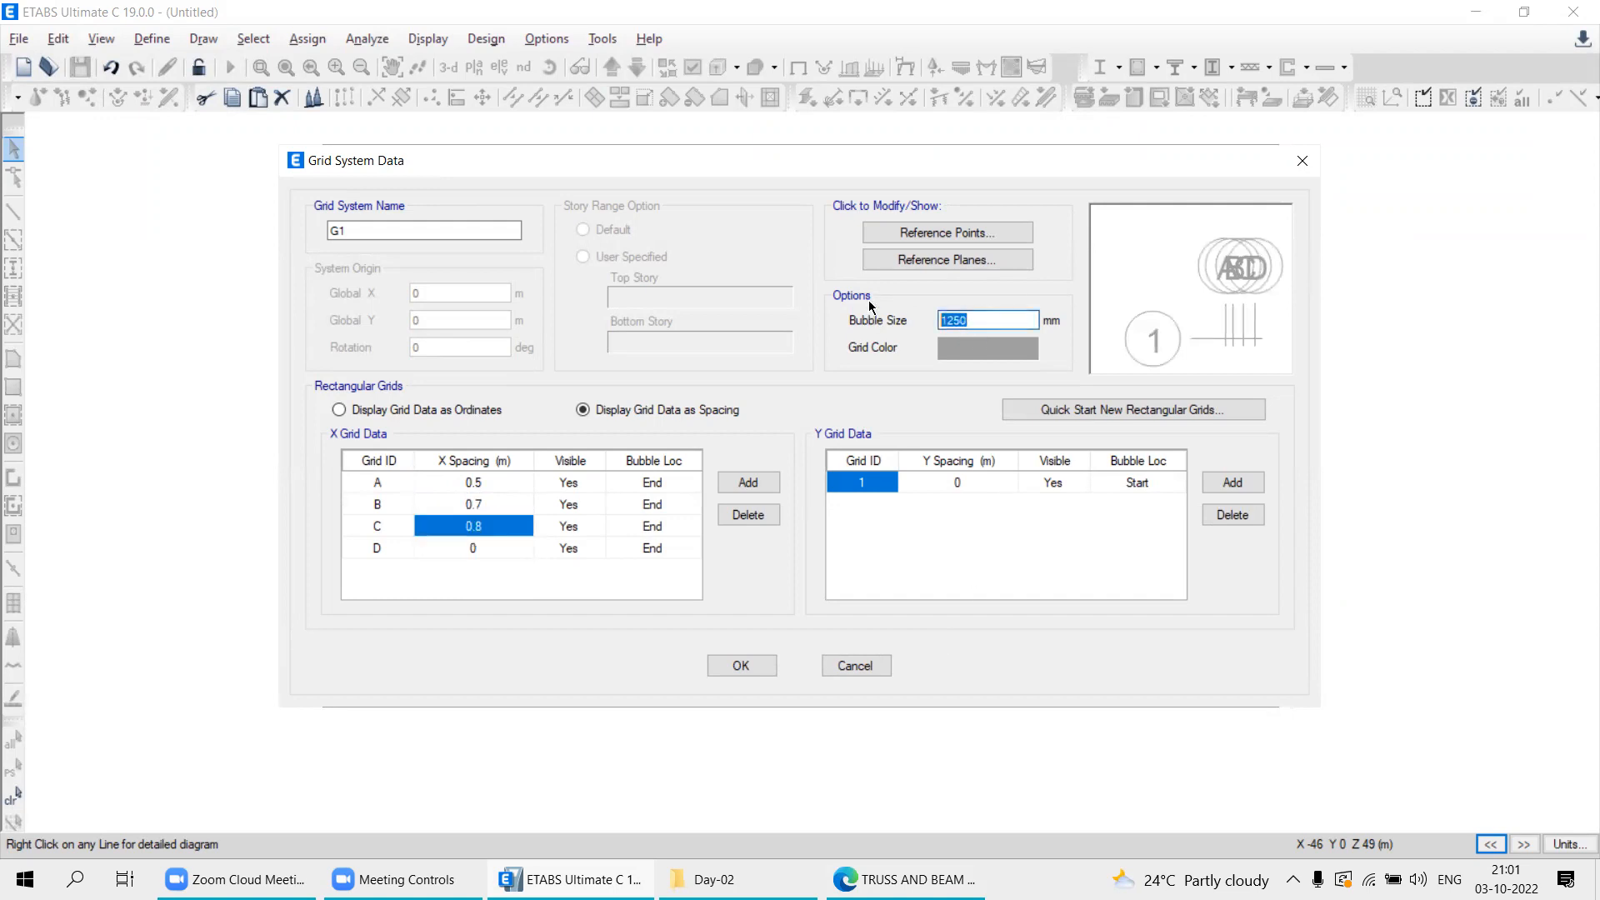
pyautogui.write('1000')
pyautogui.click(979, 344)
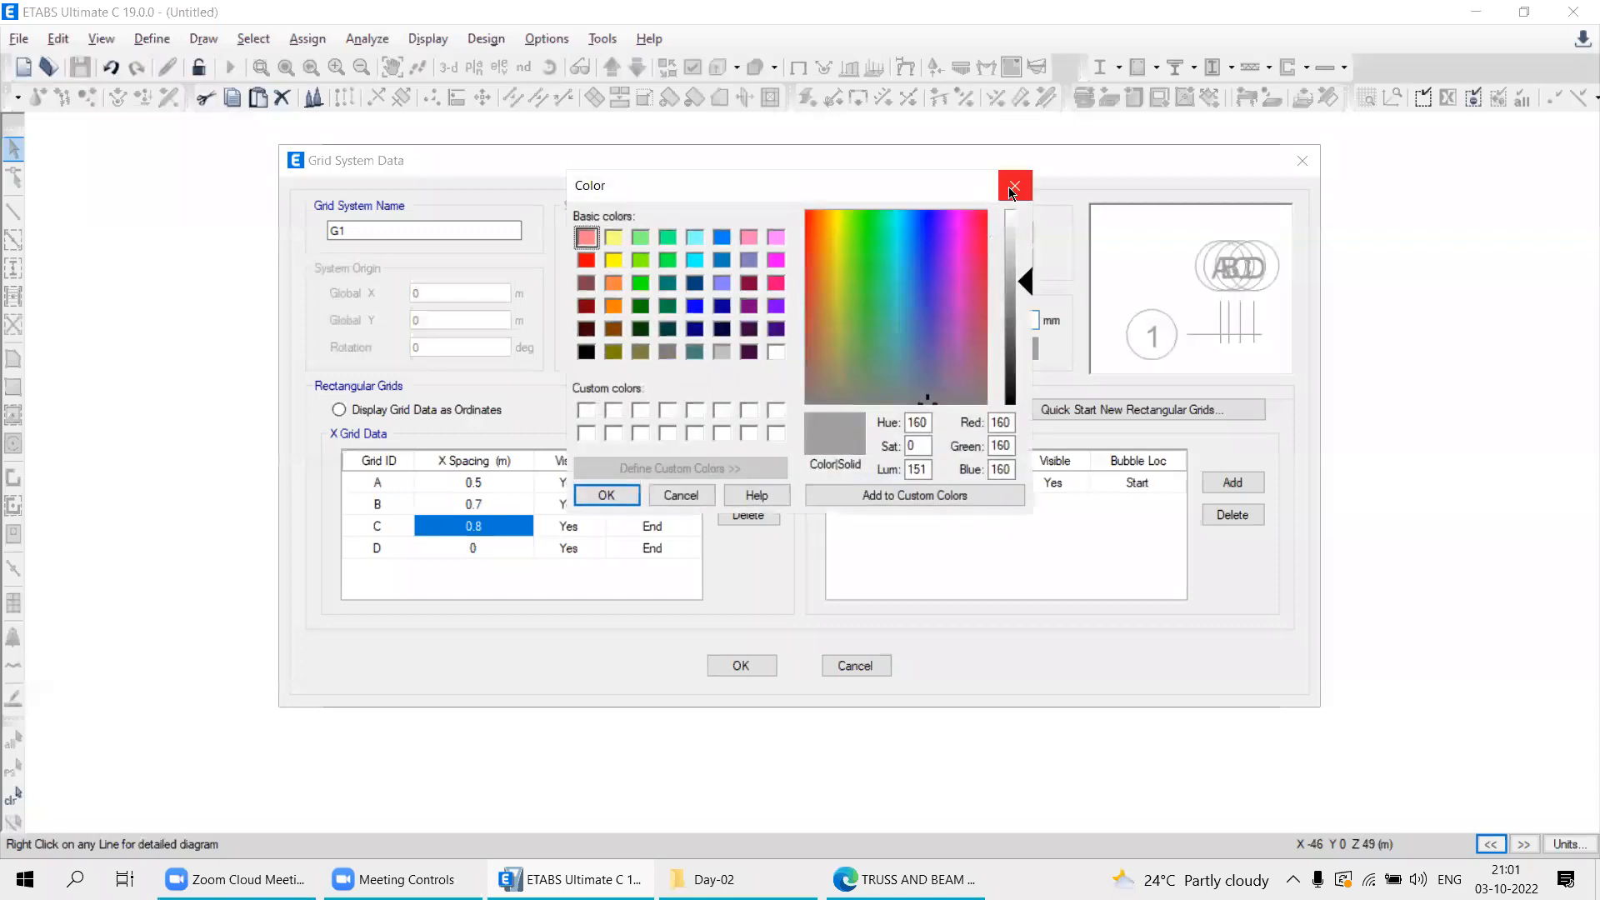
pyautogui.click(1012, 190)
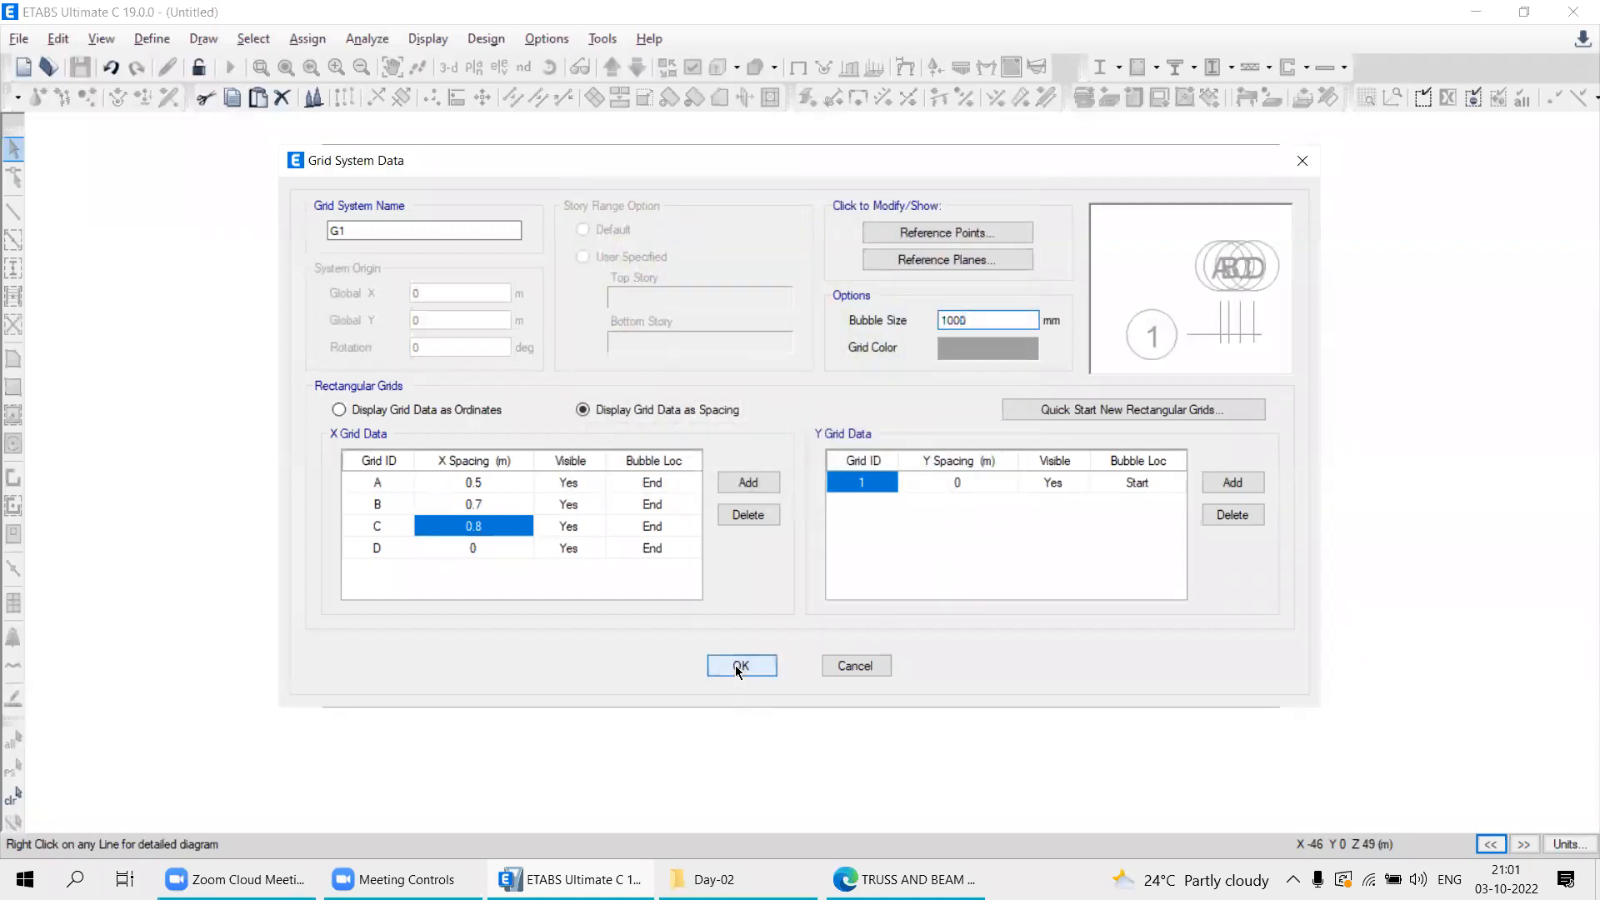
pyautogui.click(739, 666)
# Create the Grid Only model with 1 story, a typical story height of 1 m and a bottom story height of 1 m.
pyautogui.click(1142, 261)
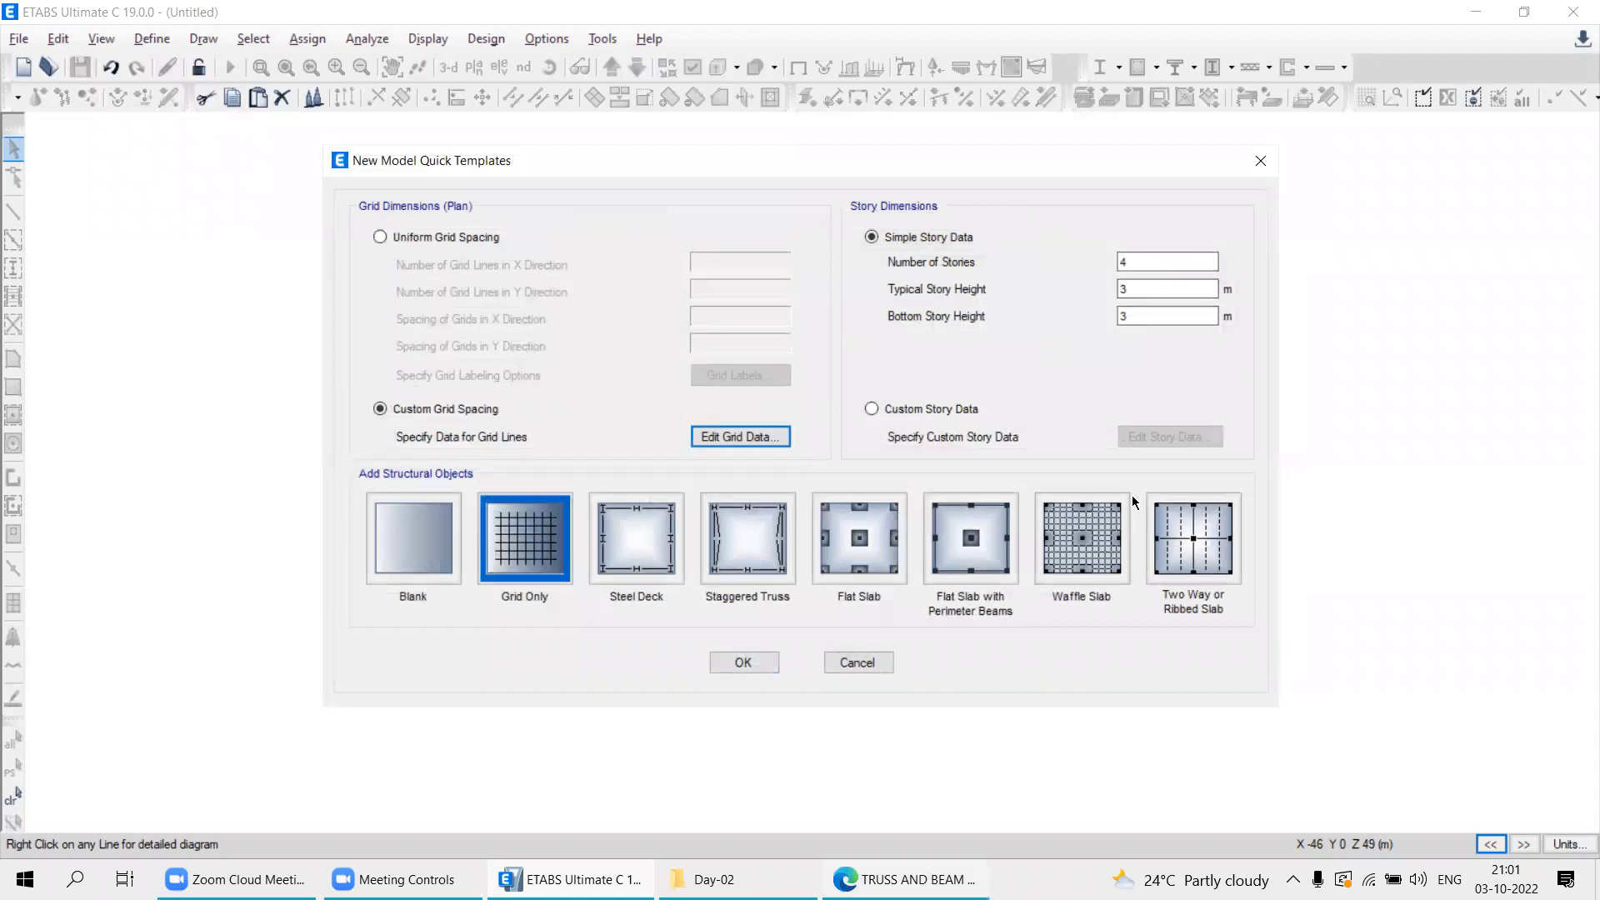
pyautogui.doubleClick(1154, 262)
pyautogui.write('1')
pyautogui.press('Tab')
pyautogui.write('1')
pyautogui.press('Tab')
pyautogui.write('1')
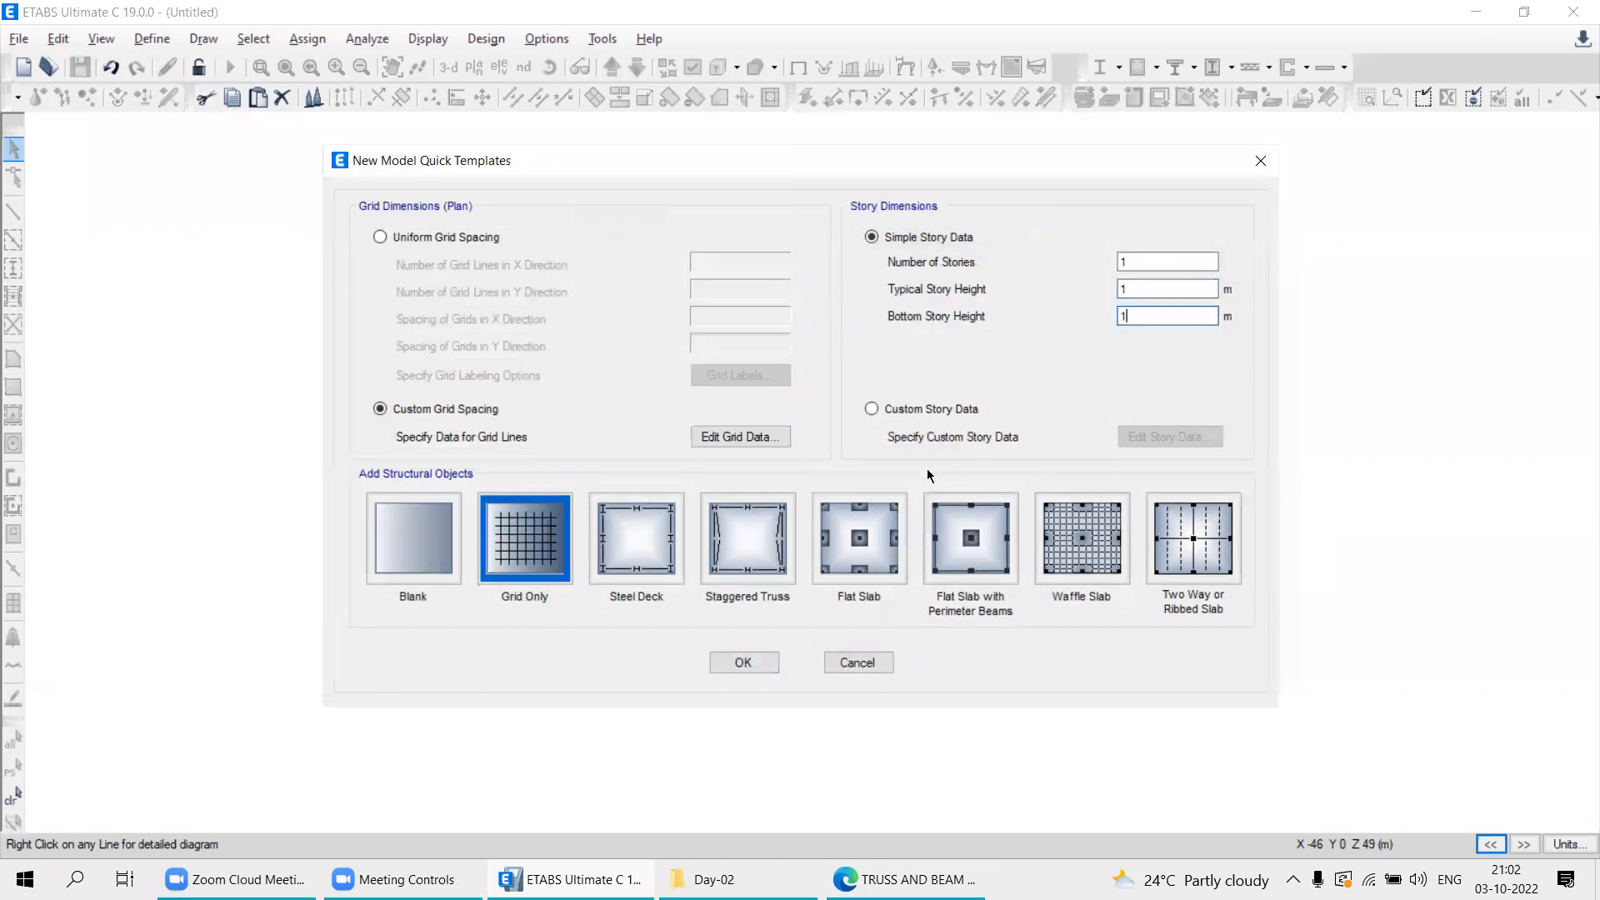
pyautogui.click(530, 552)
pyautogui.click(755, 665)
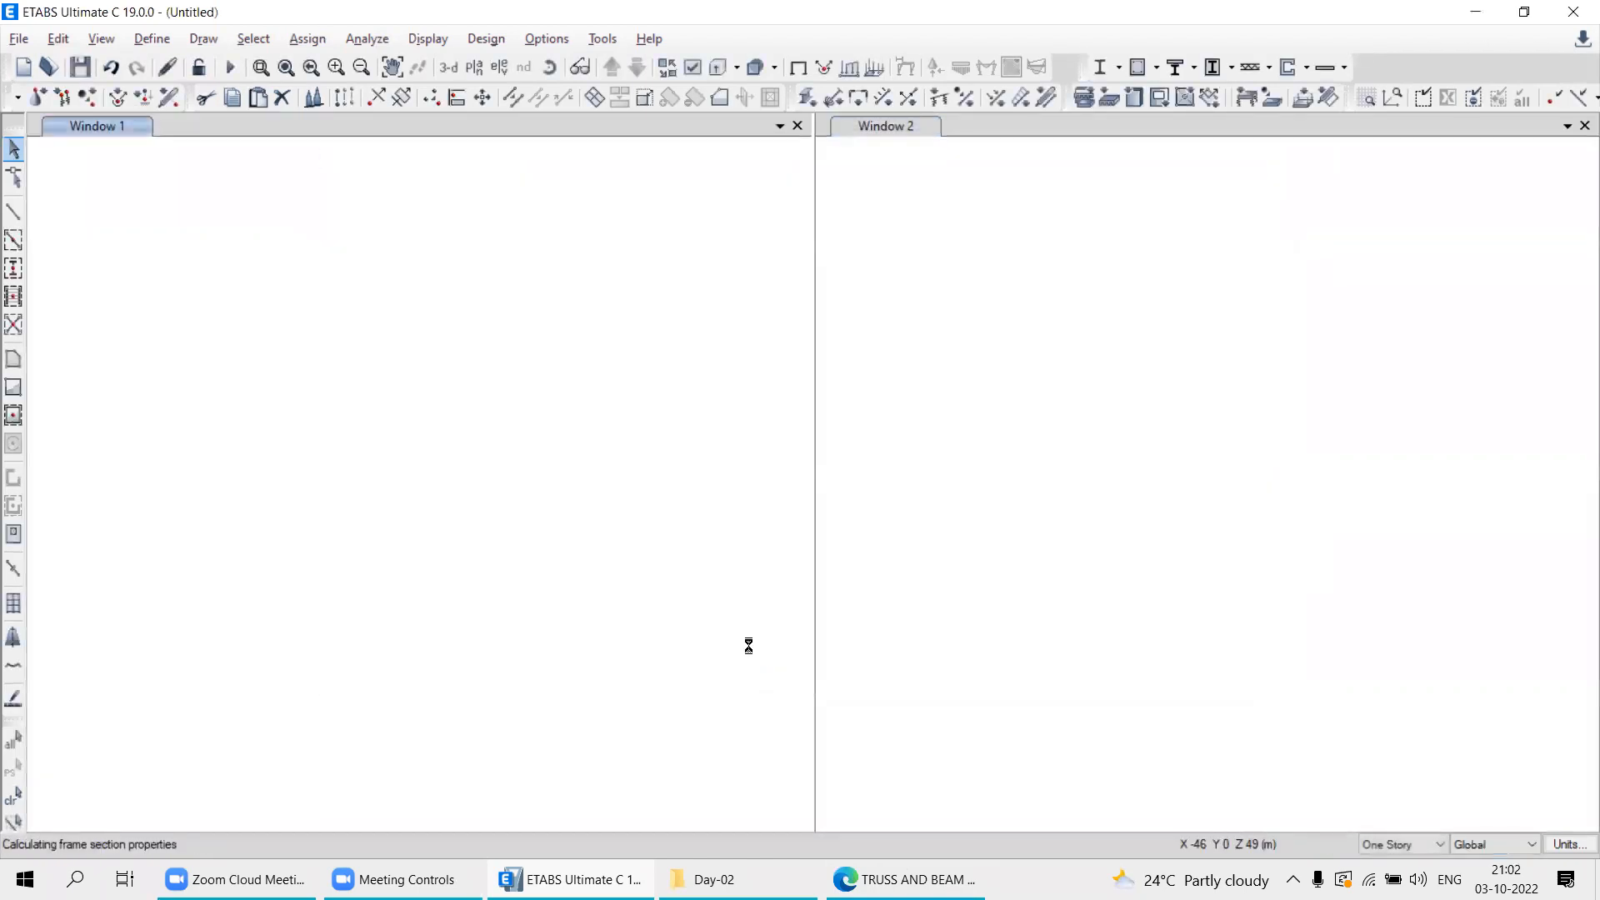
# Close the second view window and set the remaining one to the elevation along grid line 1.
pyautogui.click(1583, 126)
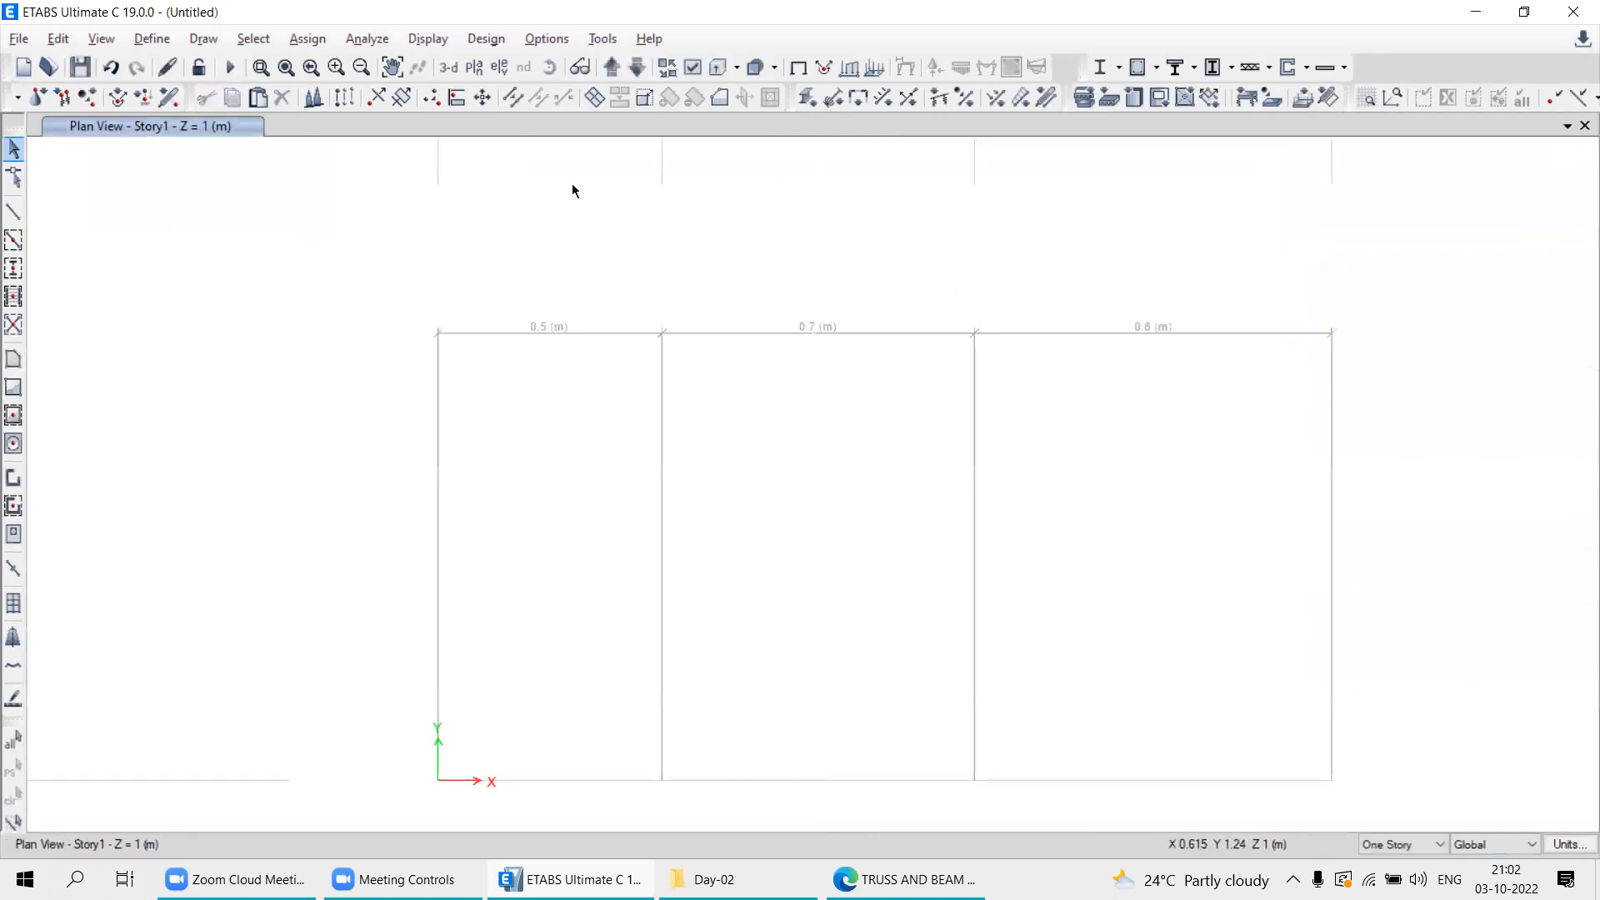
pyautogui.click(500, 66)
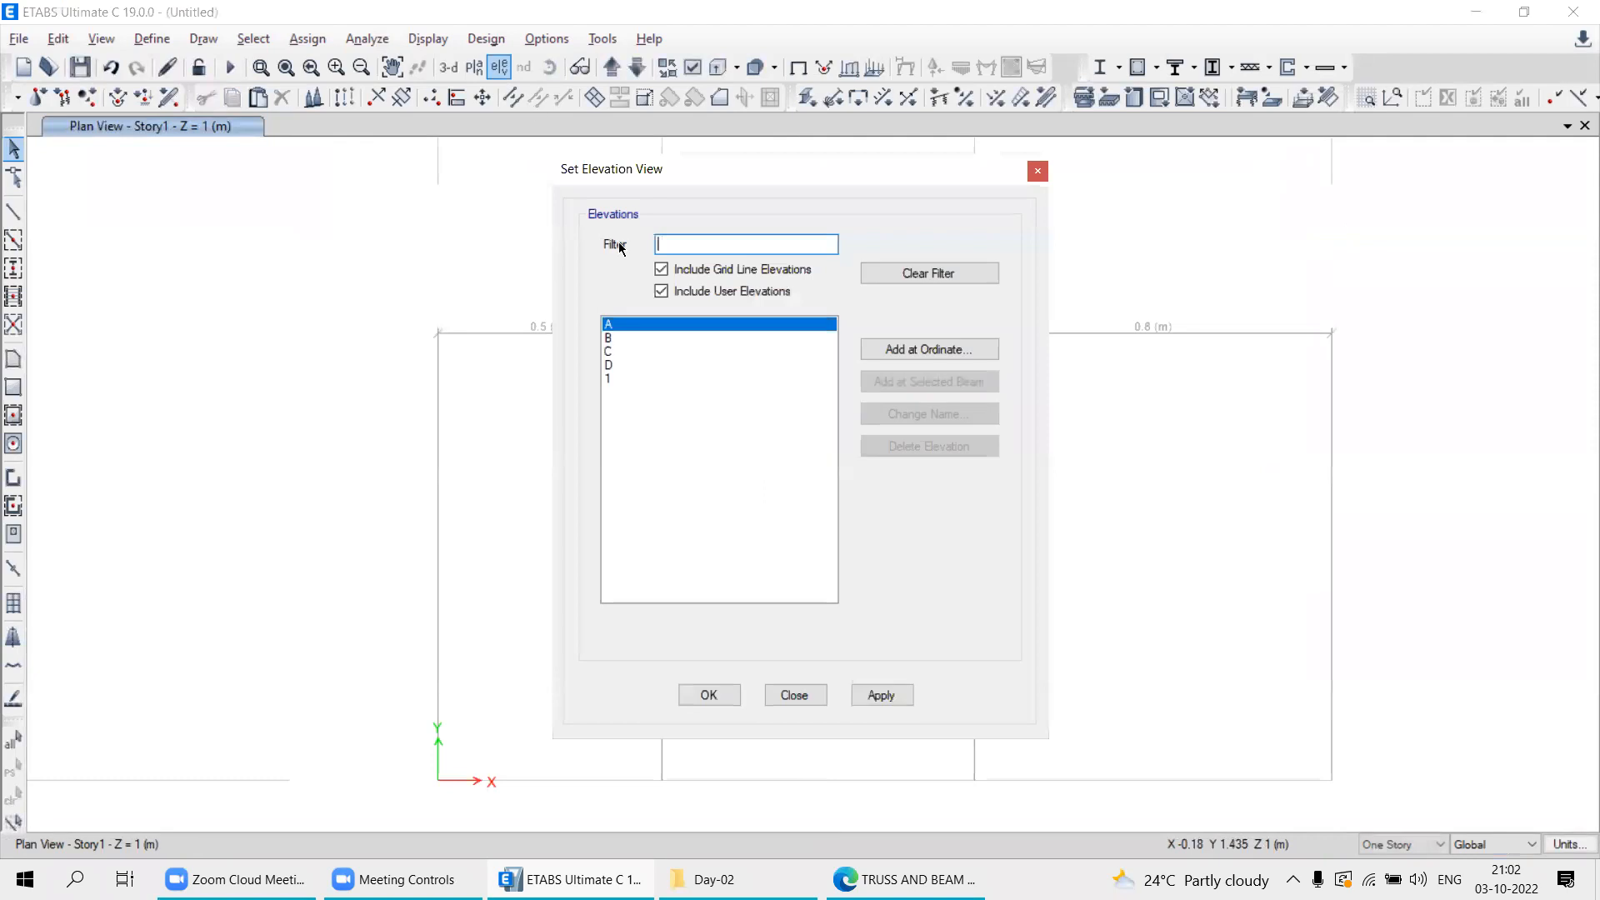
pyautogui.click(613, 379)
pyautogui.click(857, 694)
pyautogui.click(794, 695)
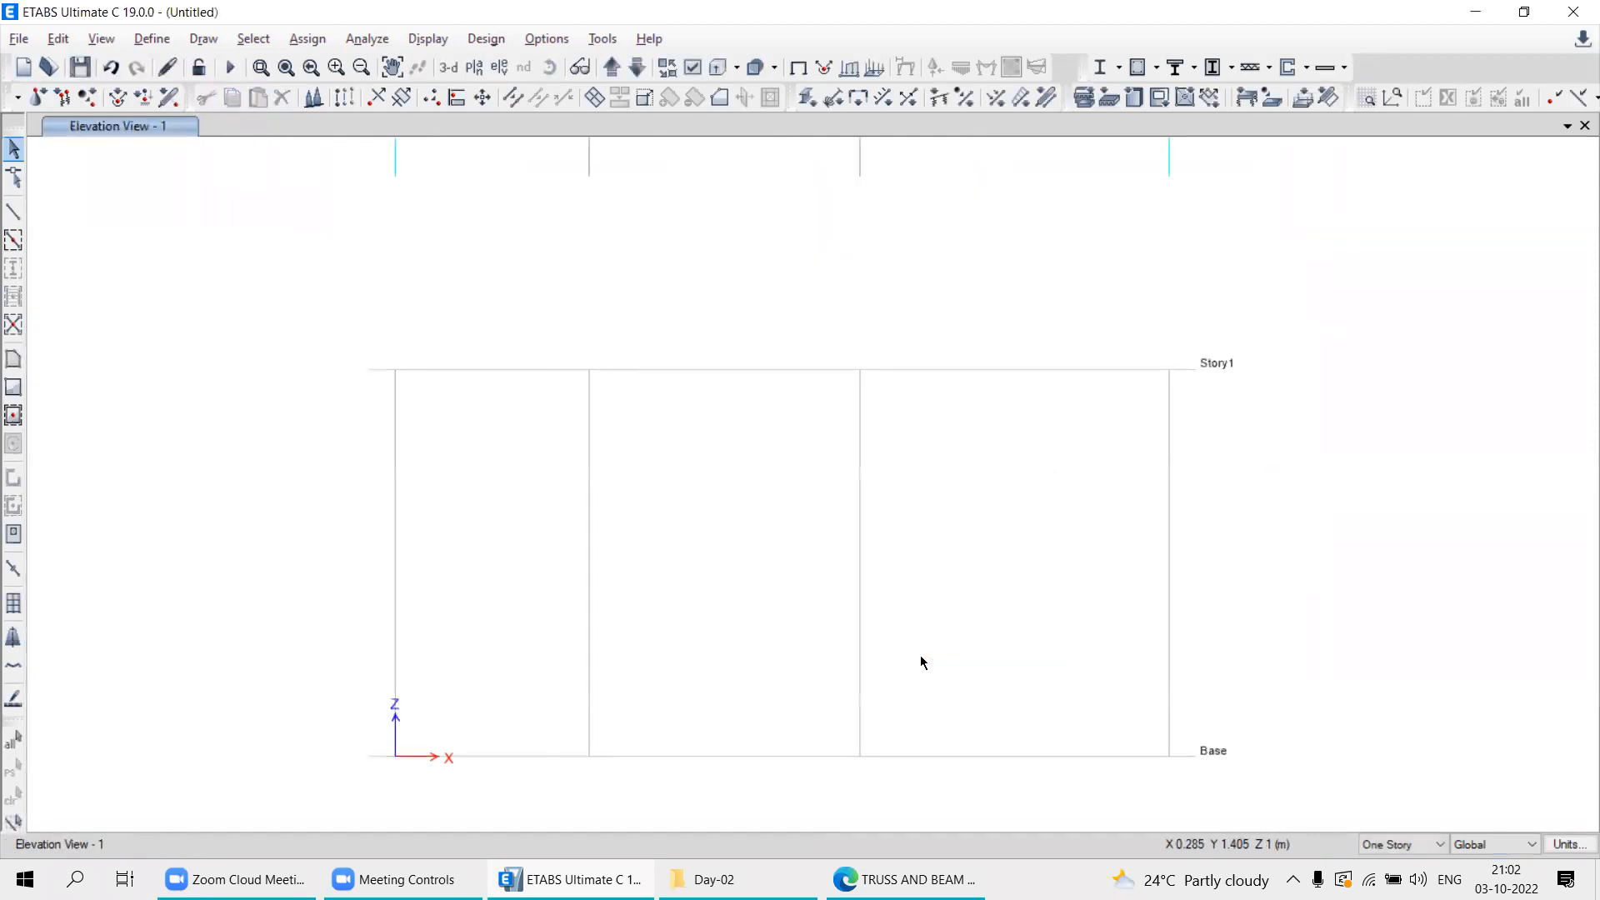
pyautogui.moveTo(782, 433); pyautogui.dragTo(868, 551, button='middle')
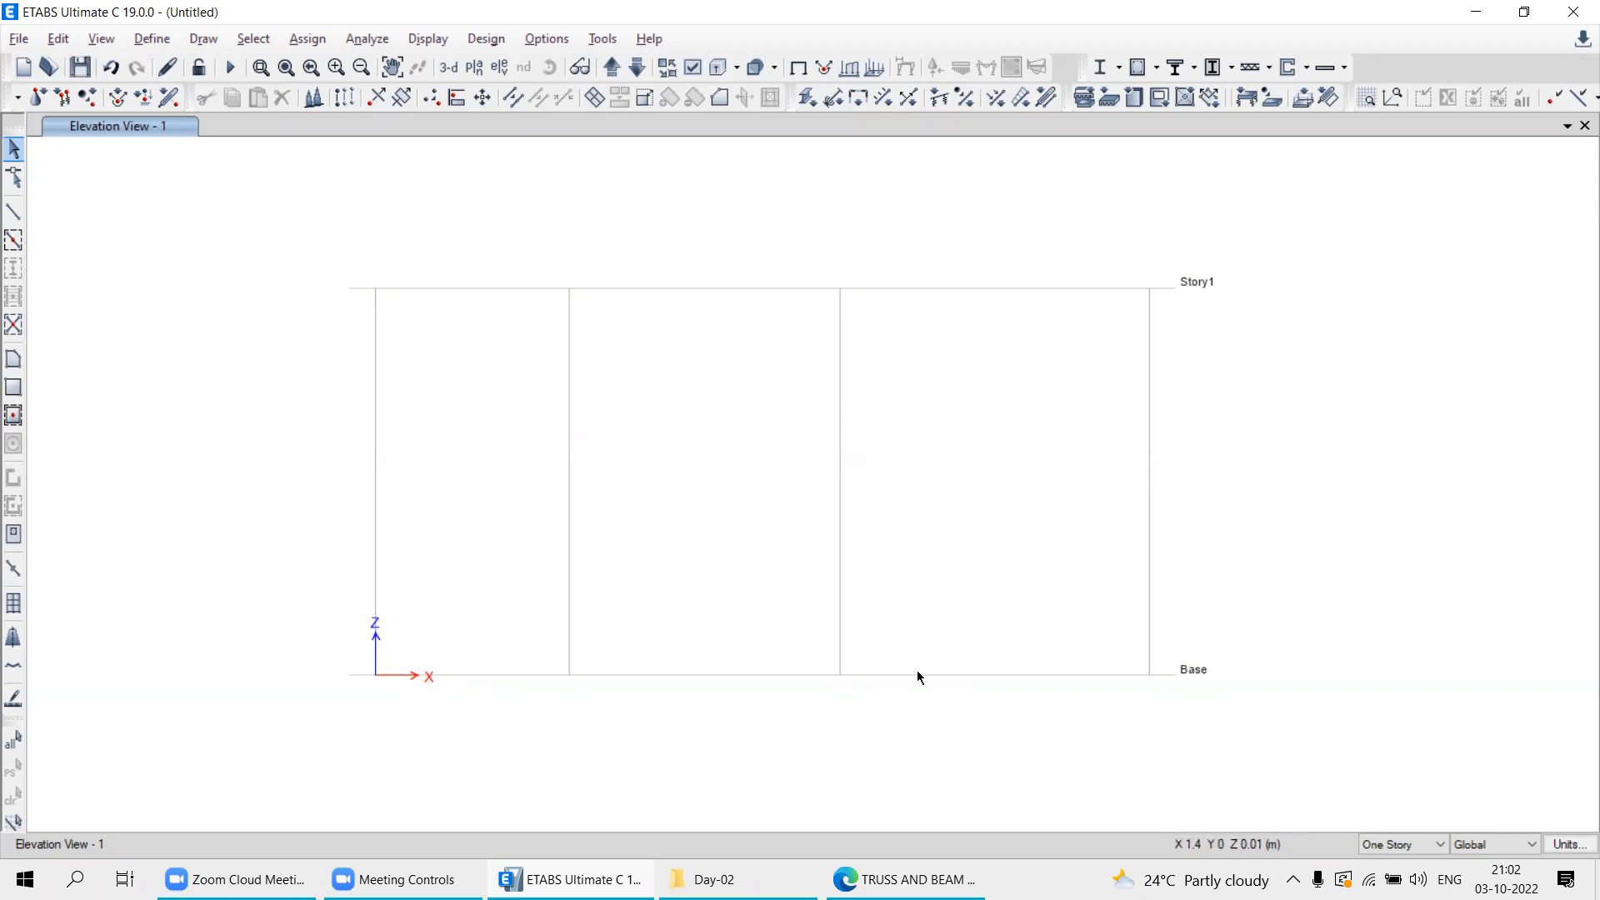
pyautogui.moveTo(646, 394); pyautogui.dragTo(711, 596, button='middle')
pyautogui.scroll(3, 839, 610)
pyautogui.scroll(-3, 840, 612)
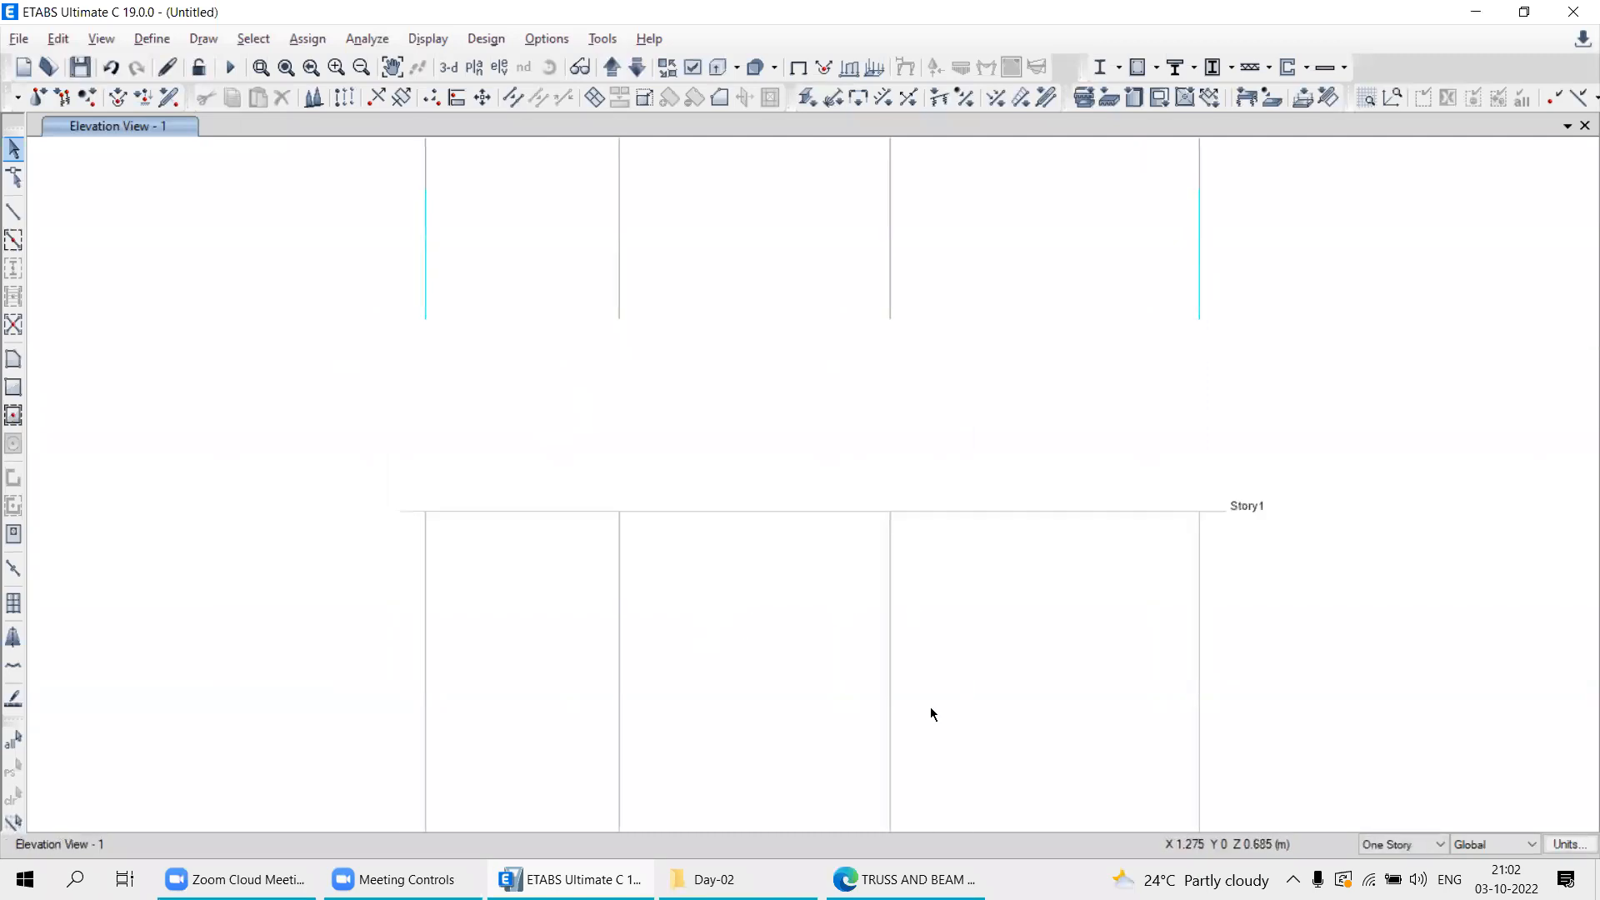
# Check the Problem 6.1 beam in the PDF and draw one continuous frame along Story1 from grid A to grid D.
pyautogui.hotkey('alt', 'Tab')
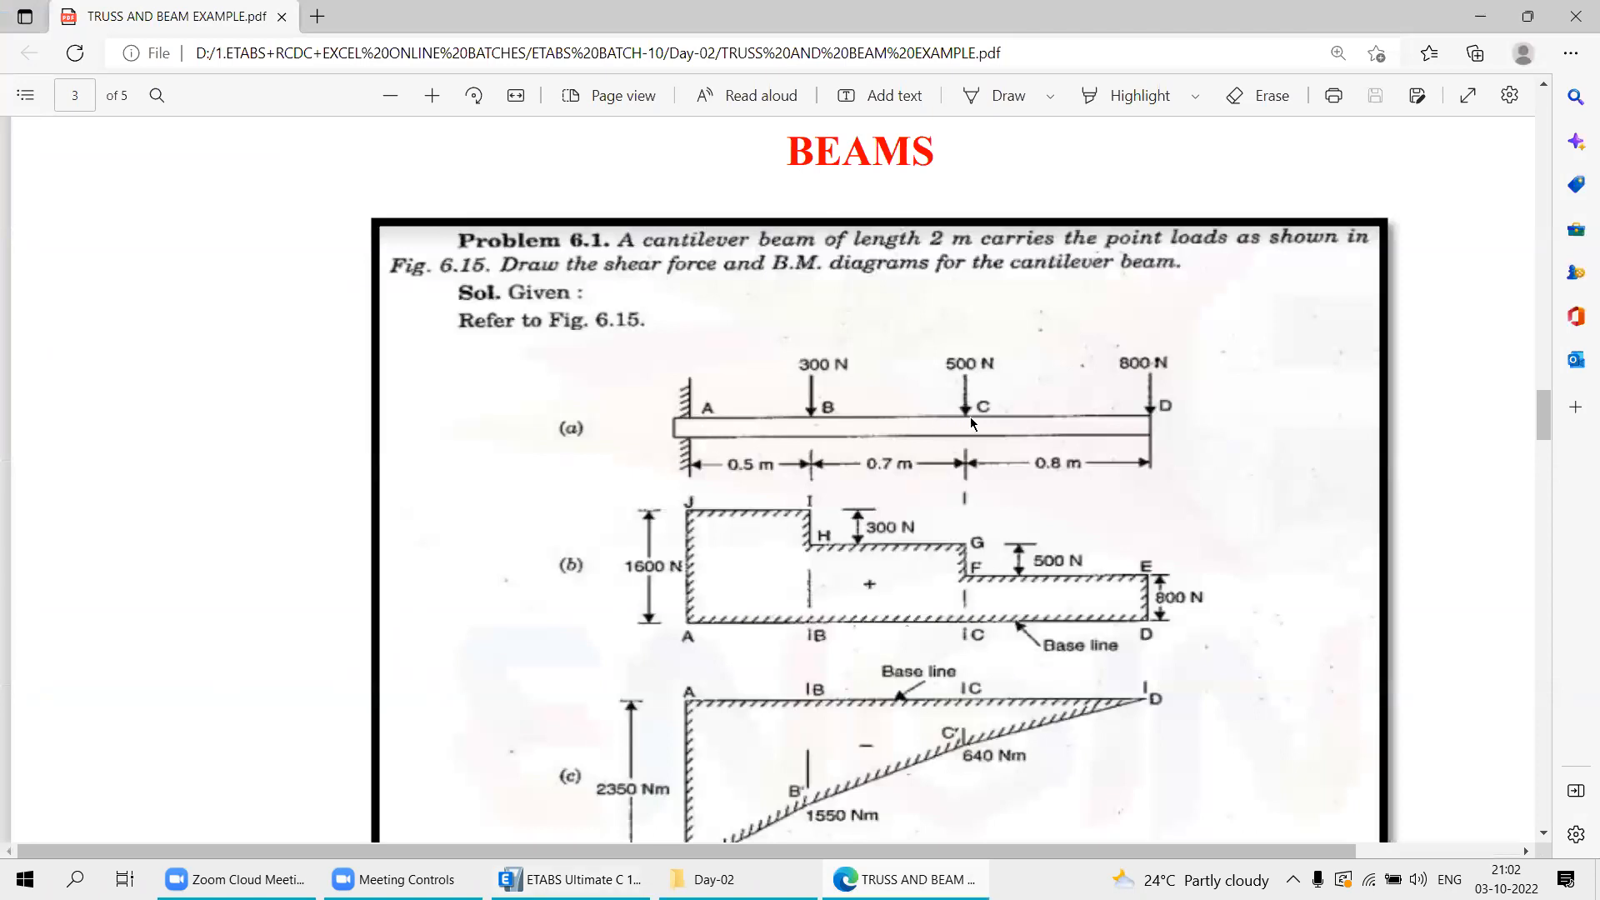
pyautogui.hotkey('alt', 'Tab')
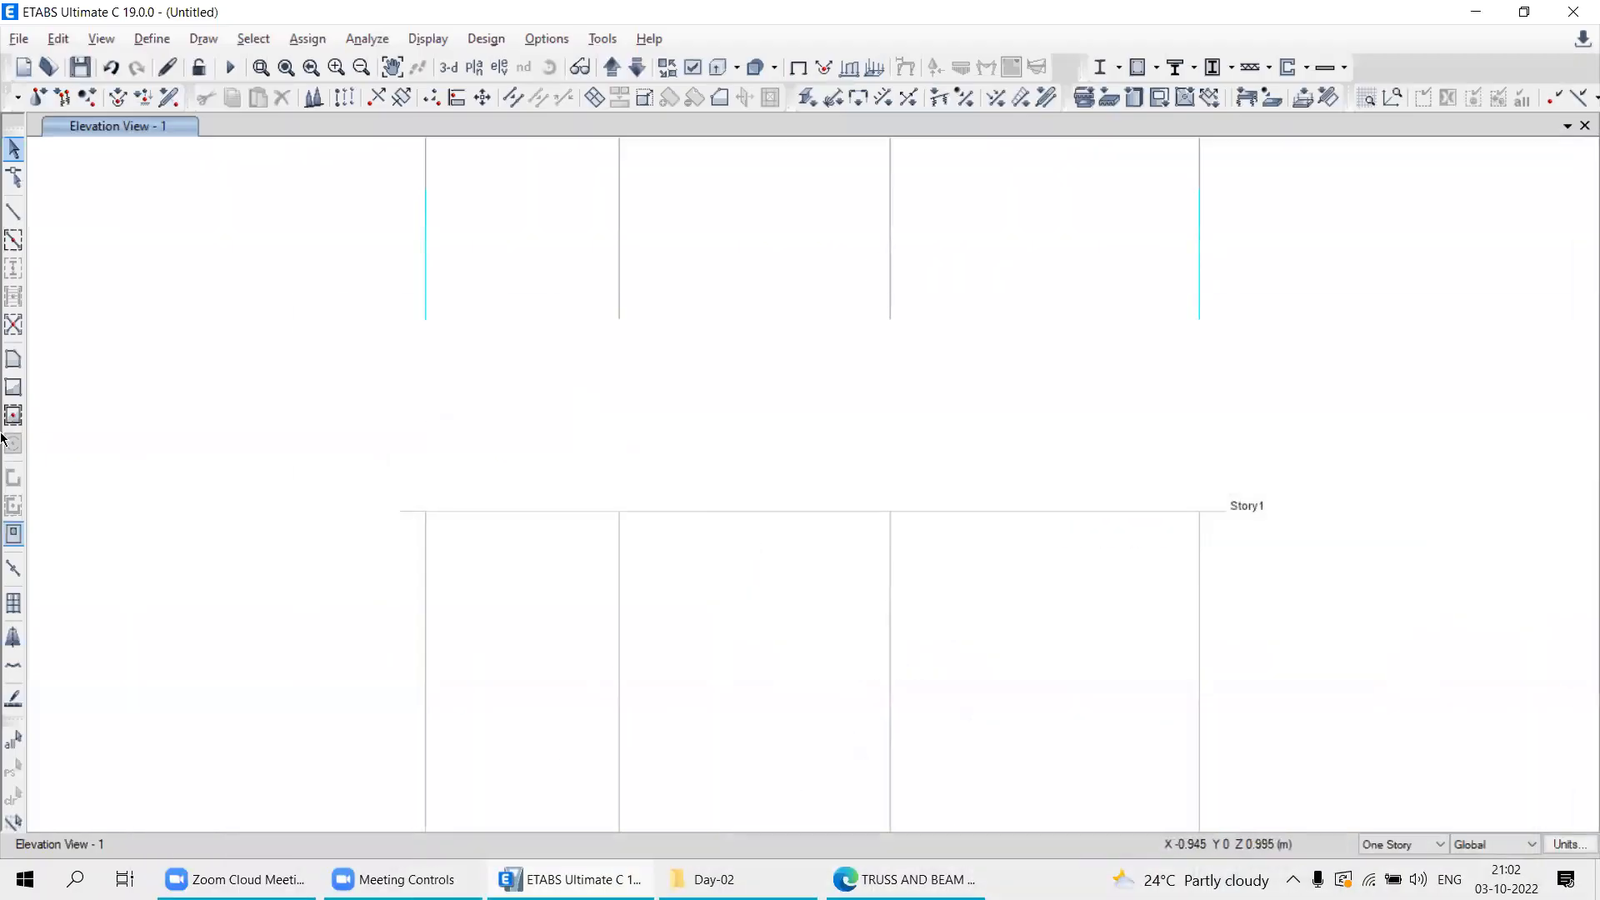
pyautogui.hotkey('alt', 'Tab')
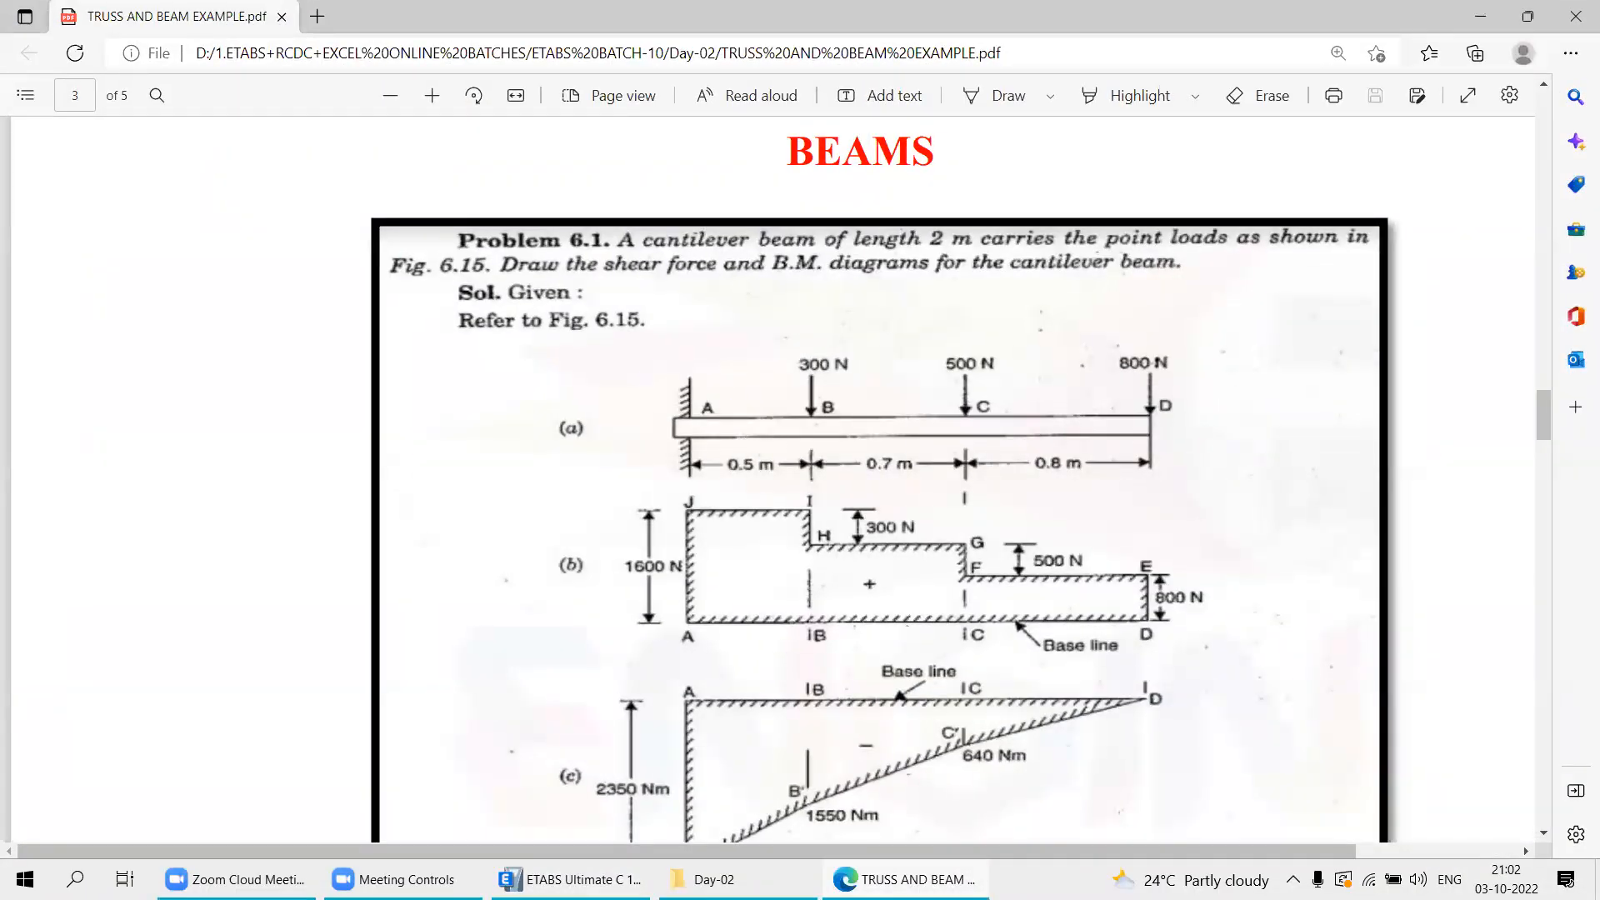
pyautogui.hotkey('alt', 'Tab')
pyautogui.click(13, 212)
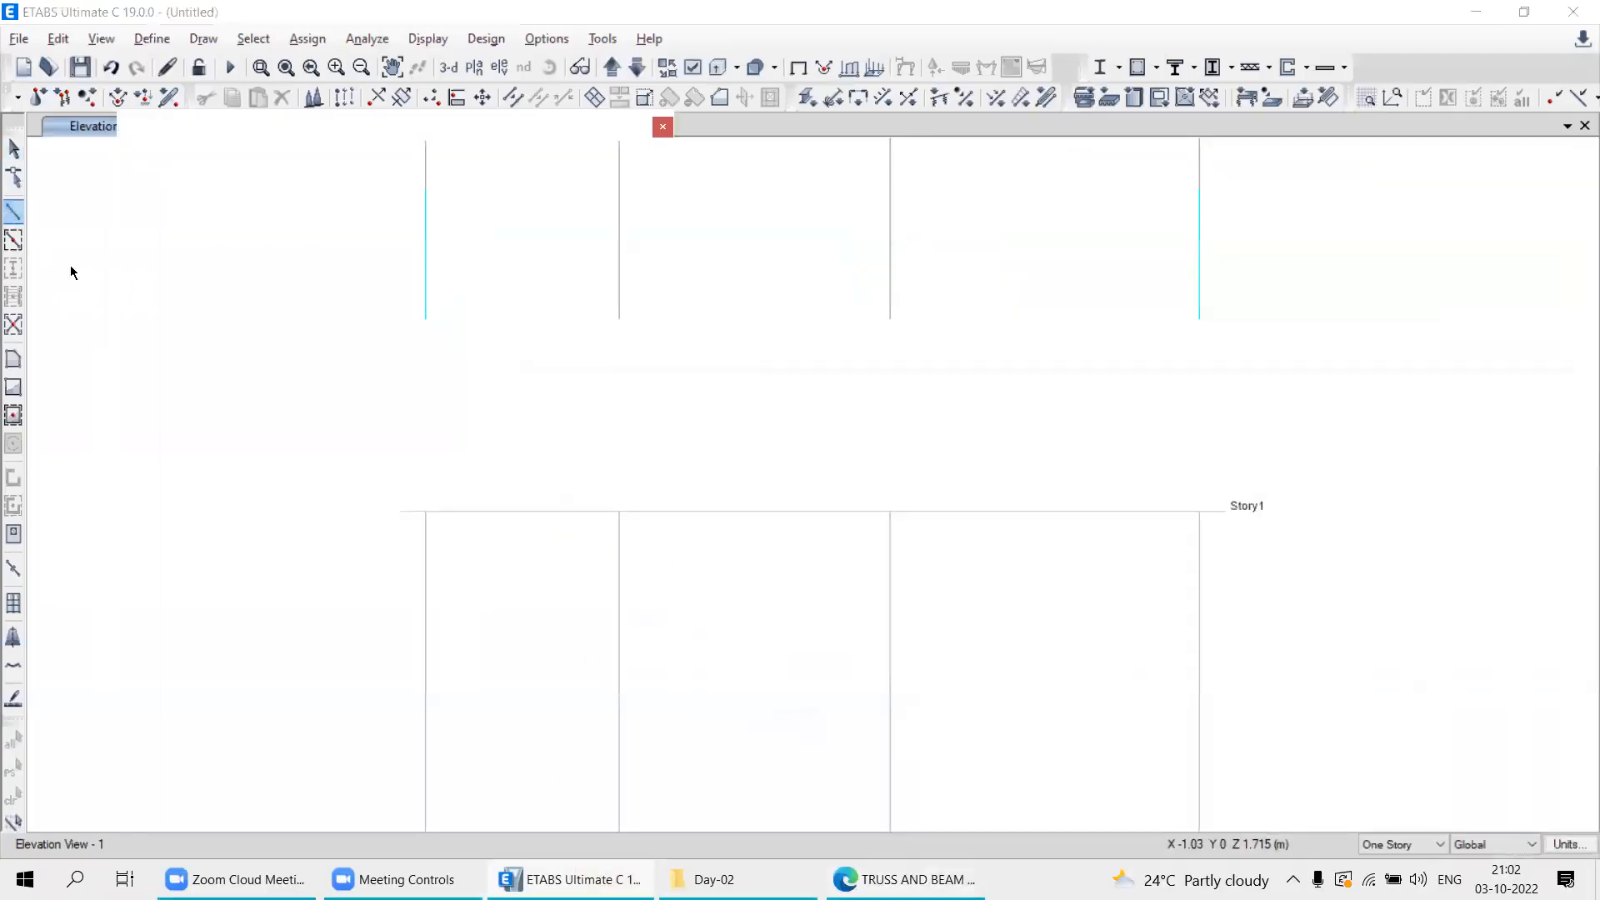
pyautogui.click(1066, 231)
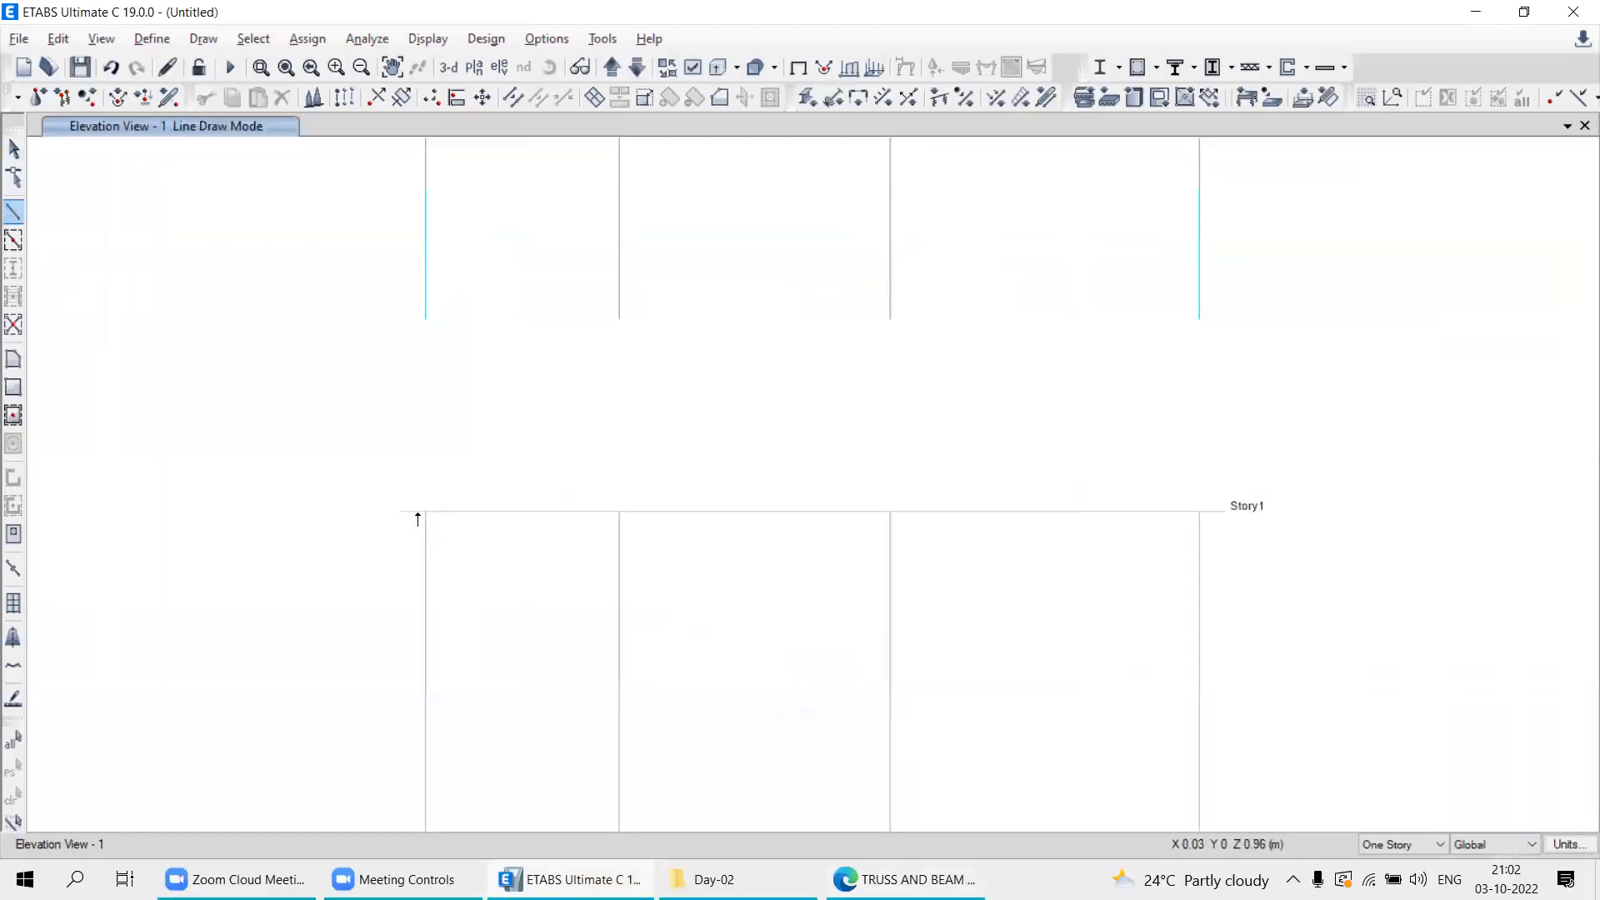
pyautogui.click(424, 512)
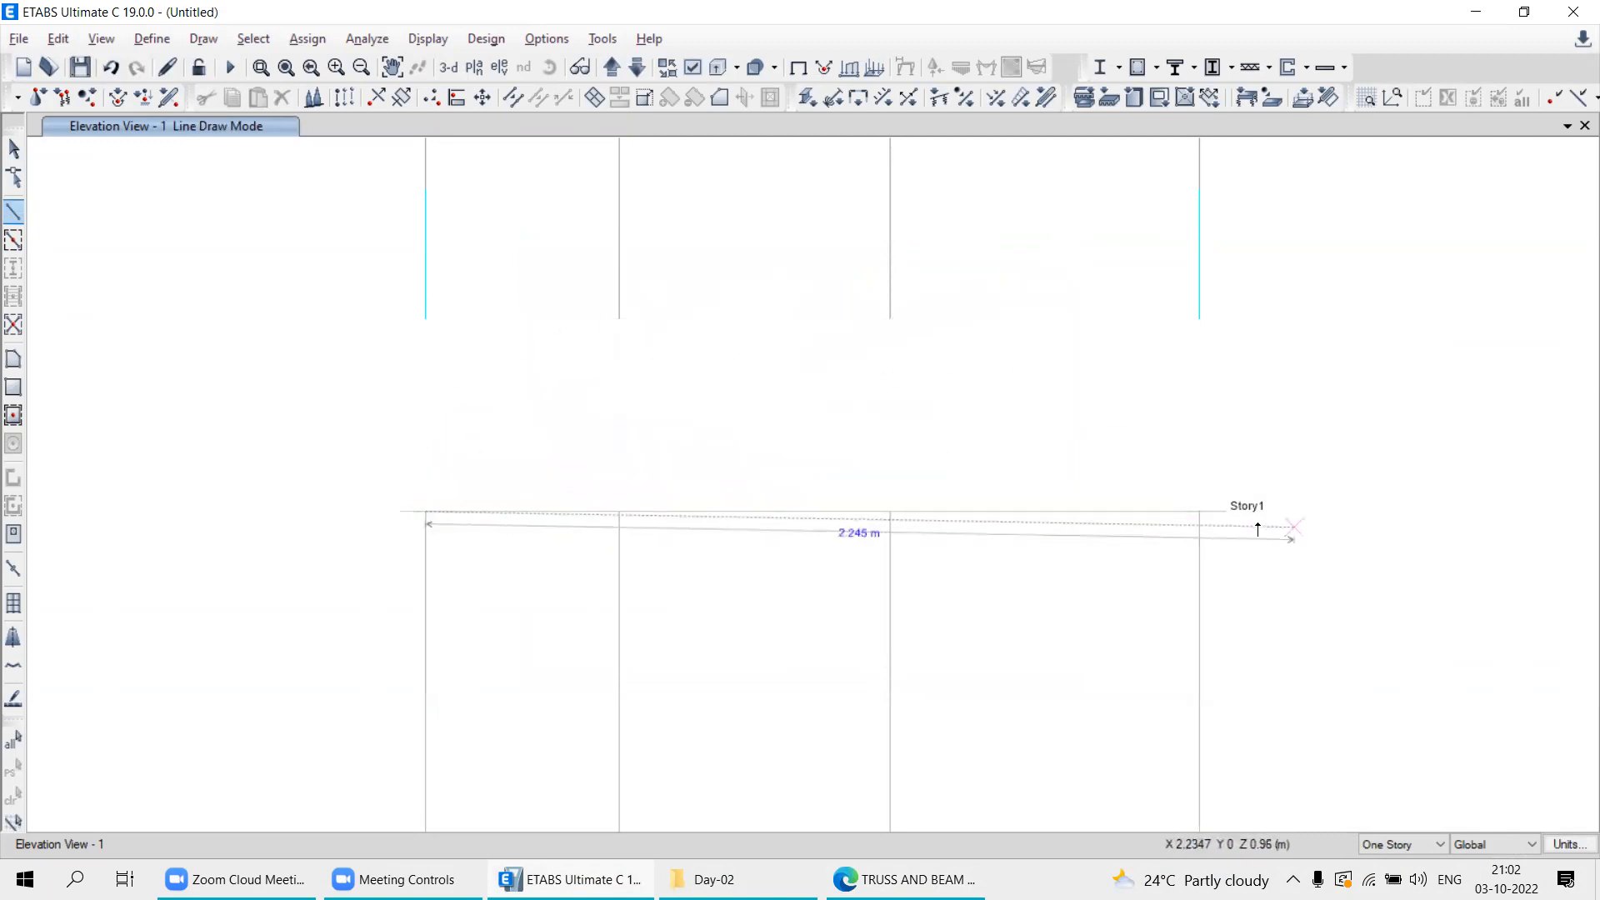
pyautogui.click(1201, 514)
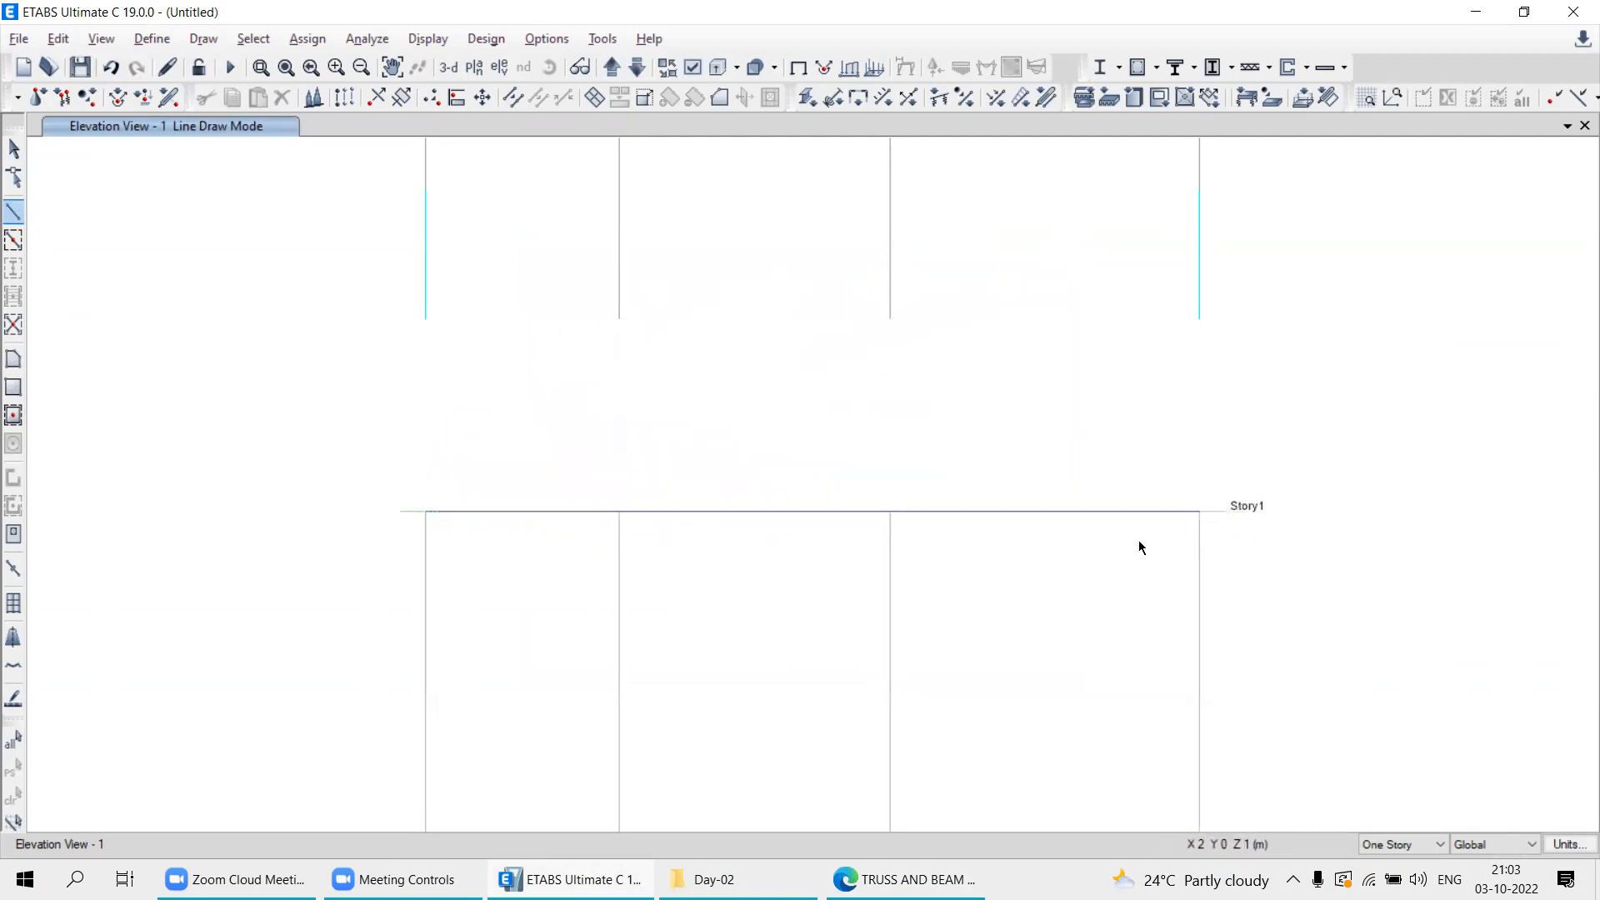
pyautogui.click(15, 150)
# Check for selectable joints along the continuous frame at the PDF's load points, and undo the frame.
pyautogui.click(894, 879)
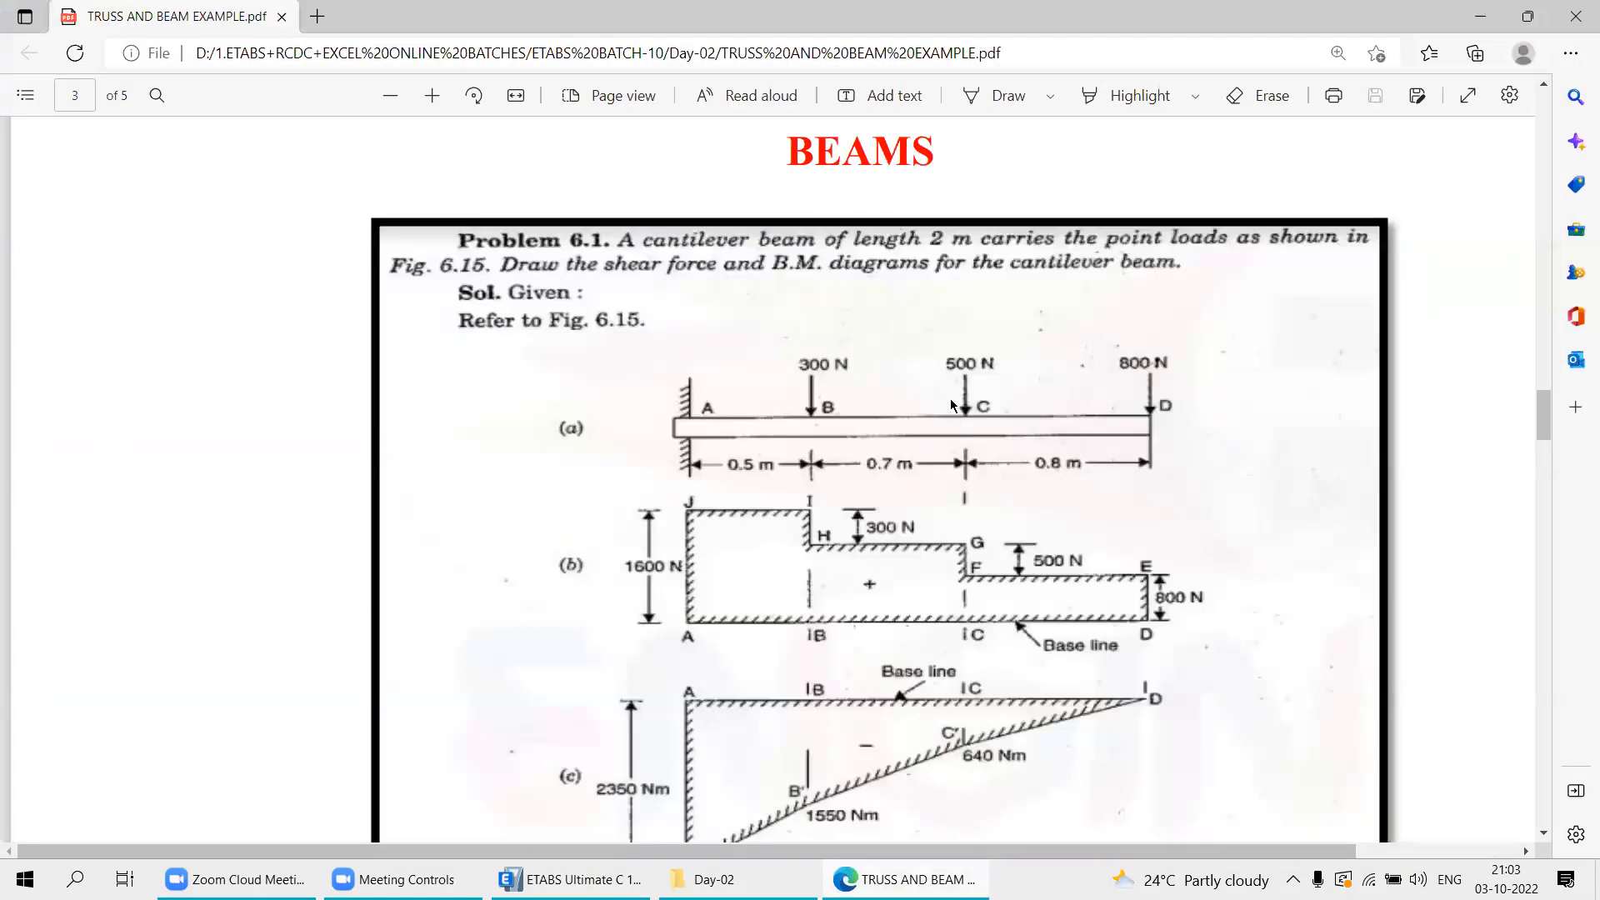
pyautogui.click(905, 879)
pyautogui.click(904, 879)
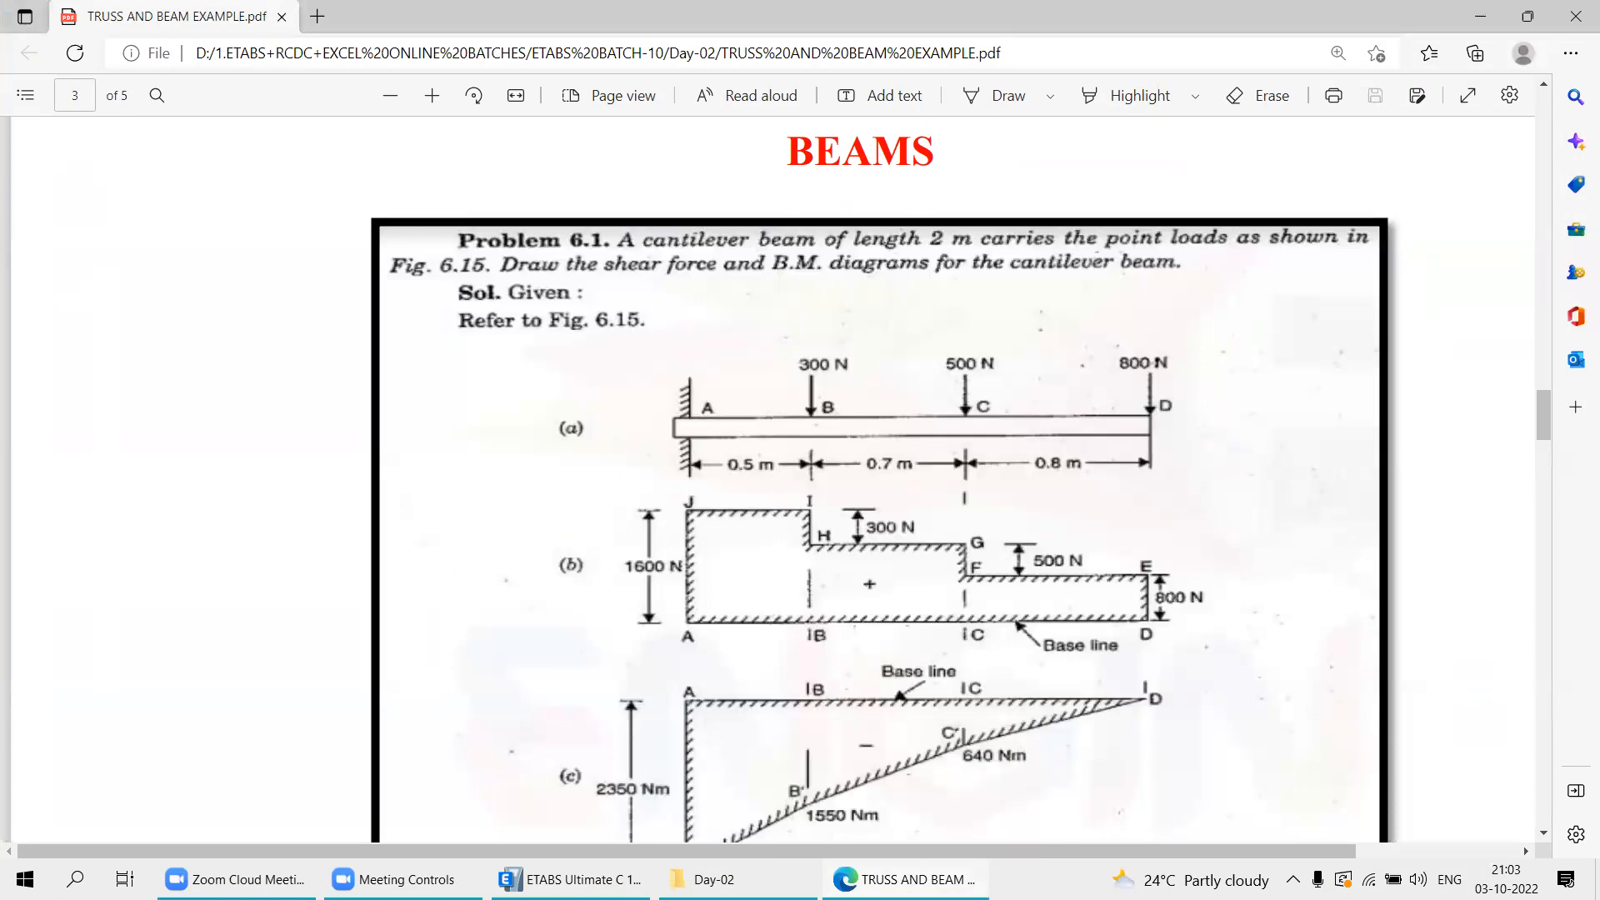
pyautogui.hotkey('alt', 'Tab')
pyautogui.moveTo(582, 435); pyautogui.dragTo(693, 596)
pyautogui.moveTo(816, 440); pyautogui.dragTo(1059, 649)
pyautogui.moveTo(842, 414); pyautogui.dragTo(942, 589)
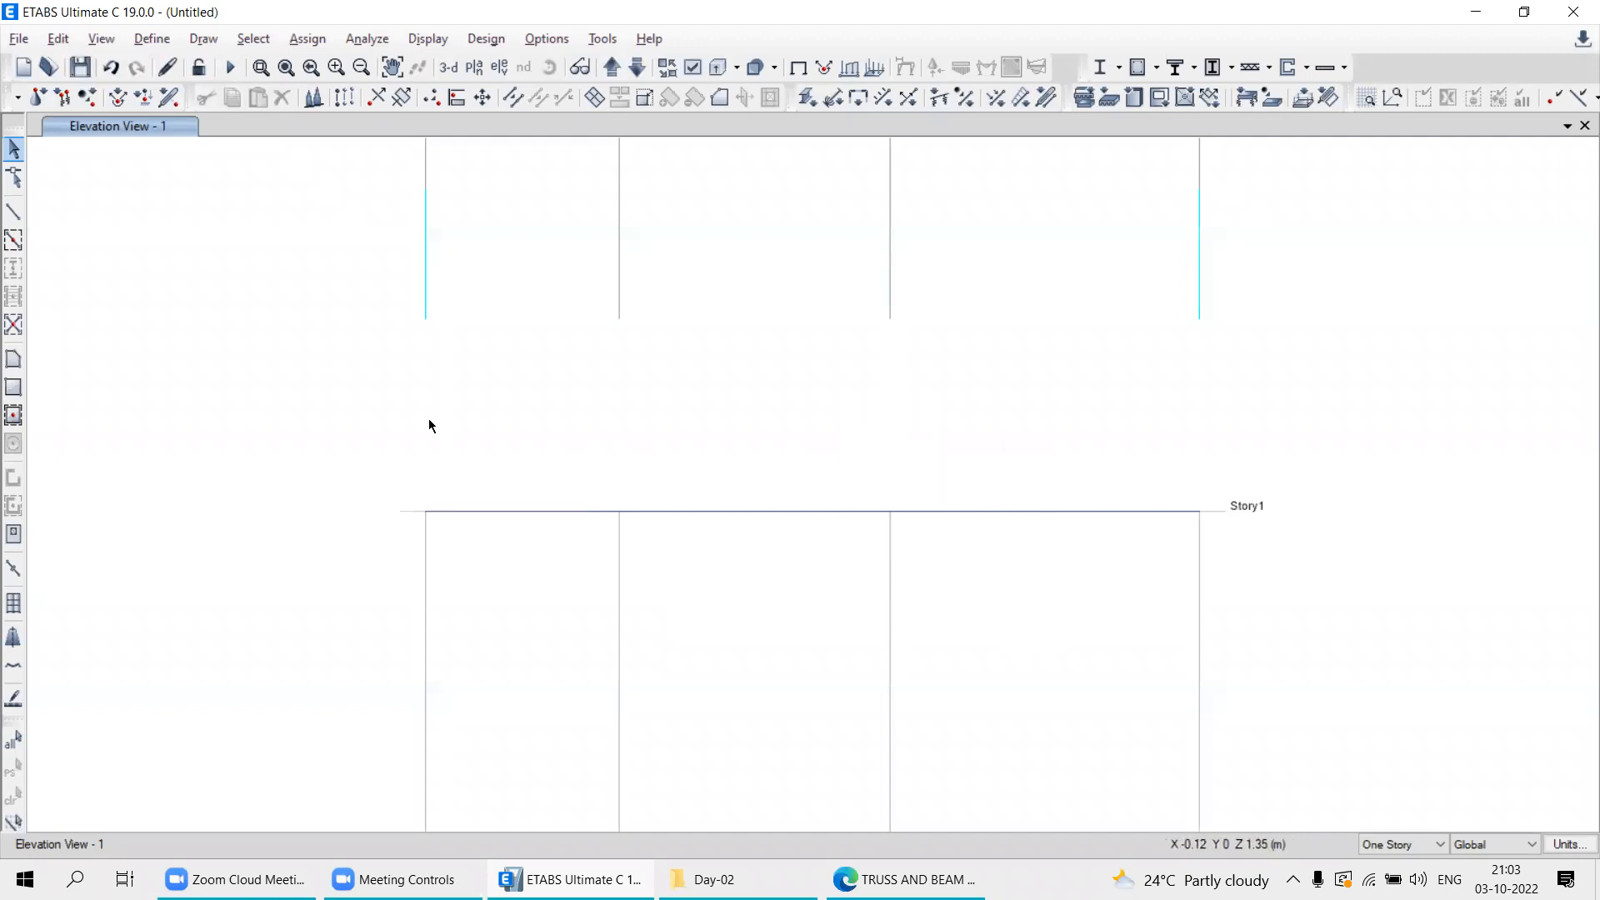
pyautogui.moveTo(807, 448); pyautogui.dragTo(978, 599)
pyautogui.moveTo(350, 432); pyautogui.dragTo(452, 568)
pyautogui.click(13, 798)
pyautogui.moveTo(1155, 450); pyautogui.dragTo(1250, 577)
pyautogui.click(14, 799)
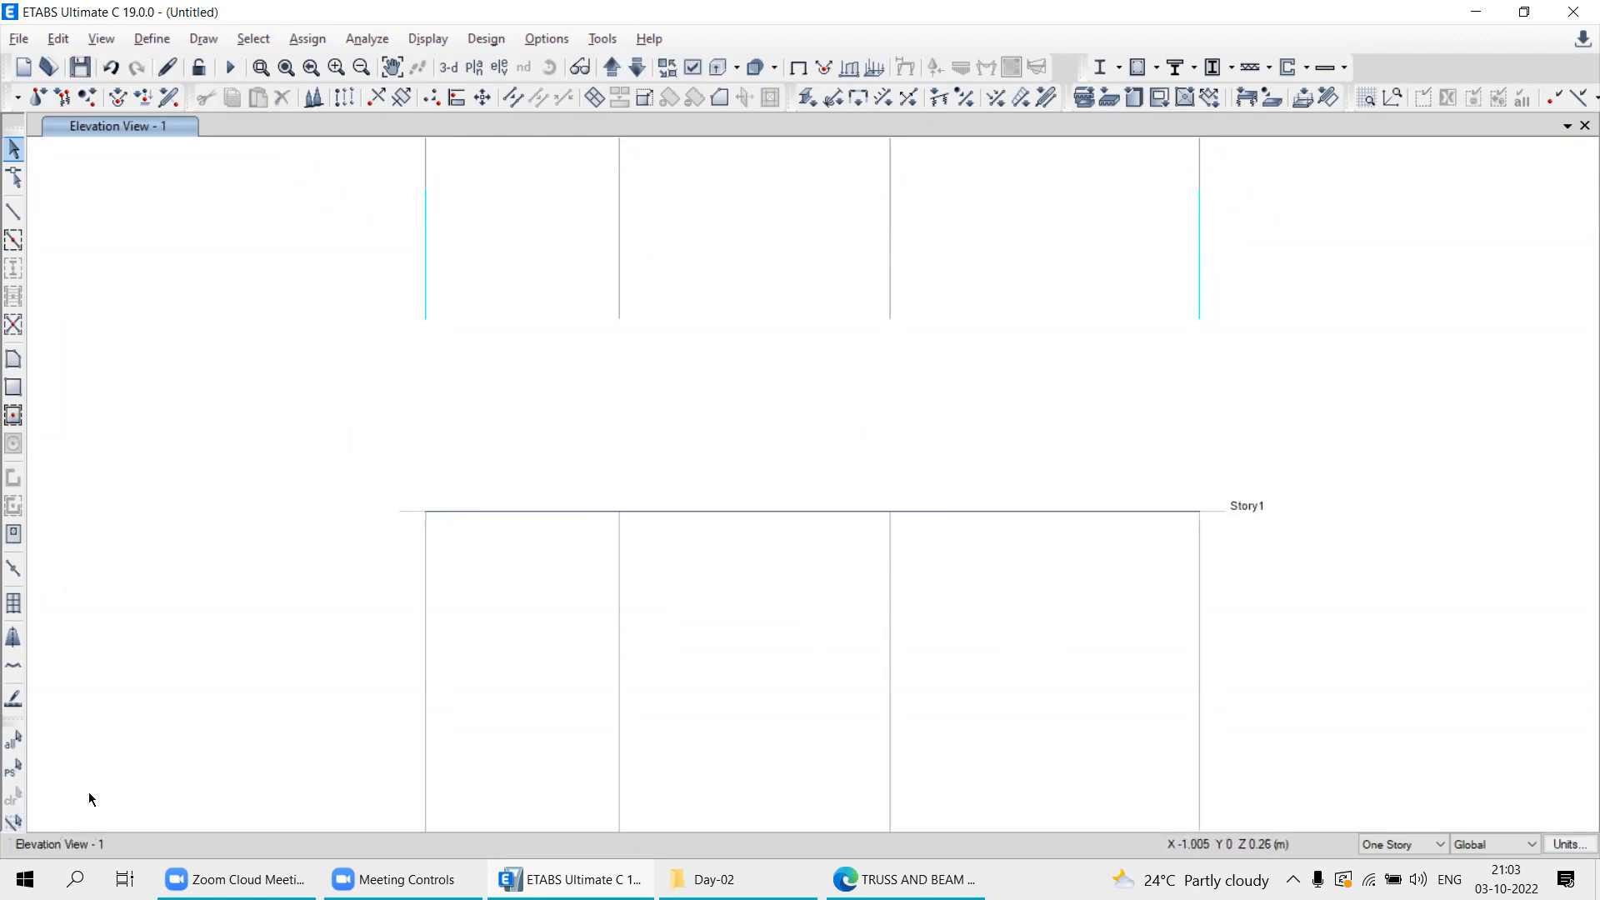
pyautogui.moveTo(878, 422); pyautogui.dragTo(860, 490)
pyautogui.click(112, 66)
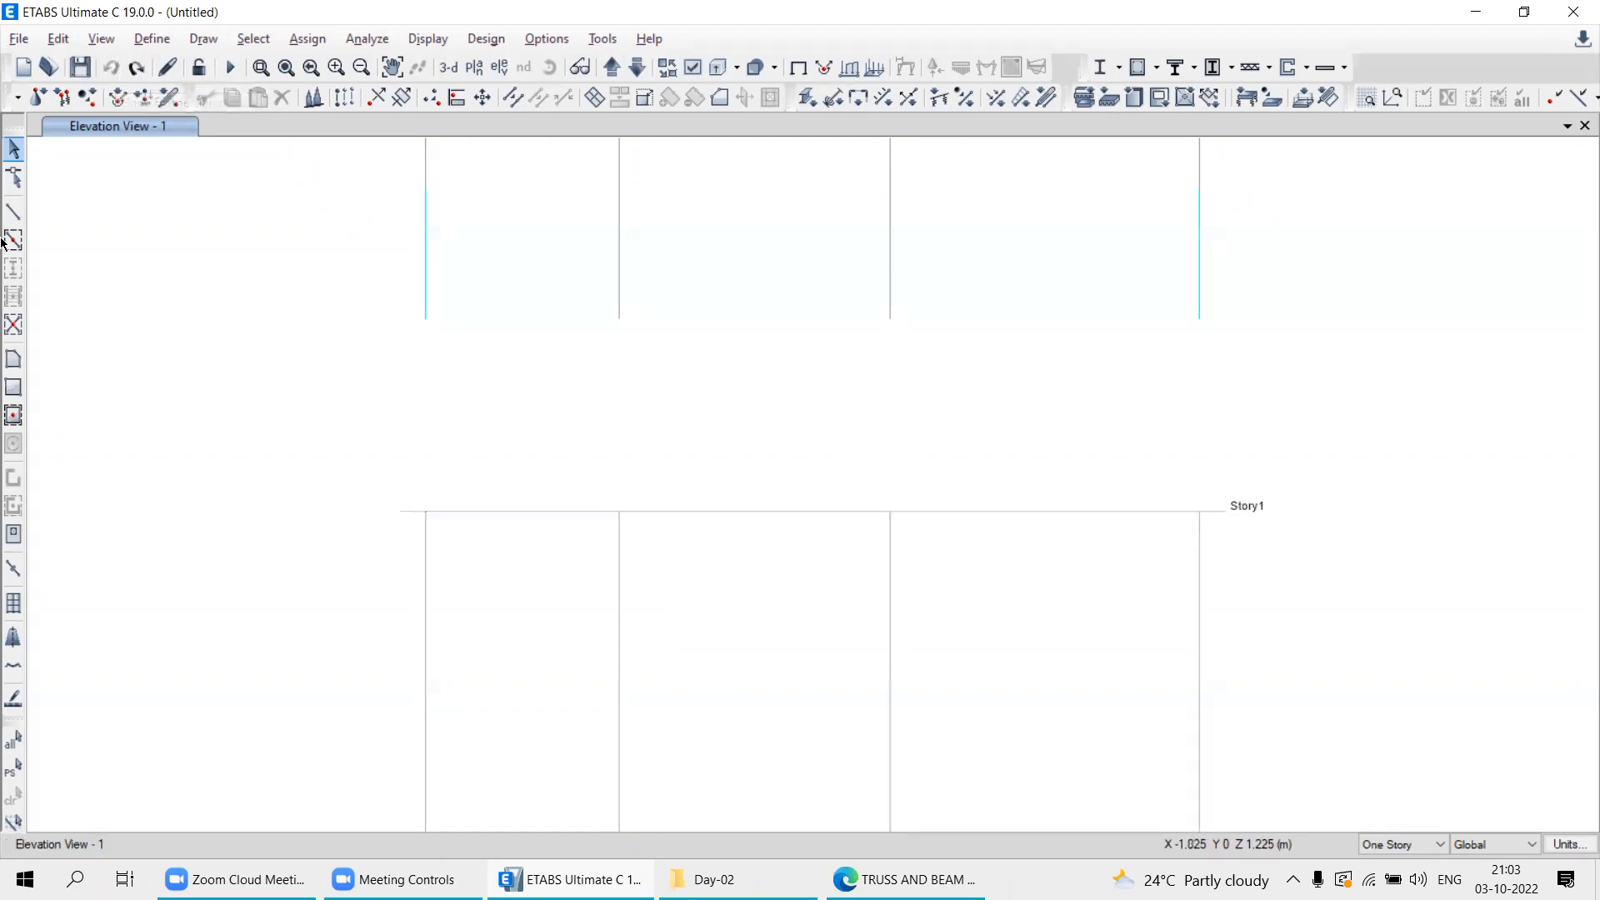
# Draw three consecutive frame segments along Story1 from grid A through B and C to D.
pyautogui.click(14, 211)
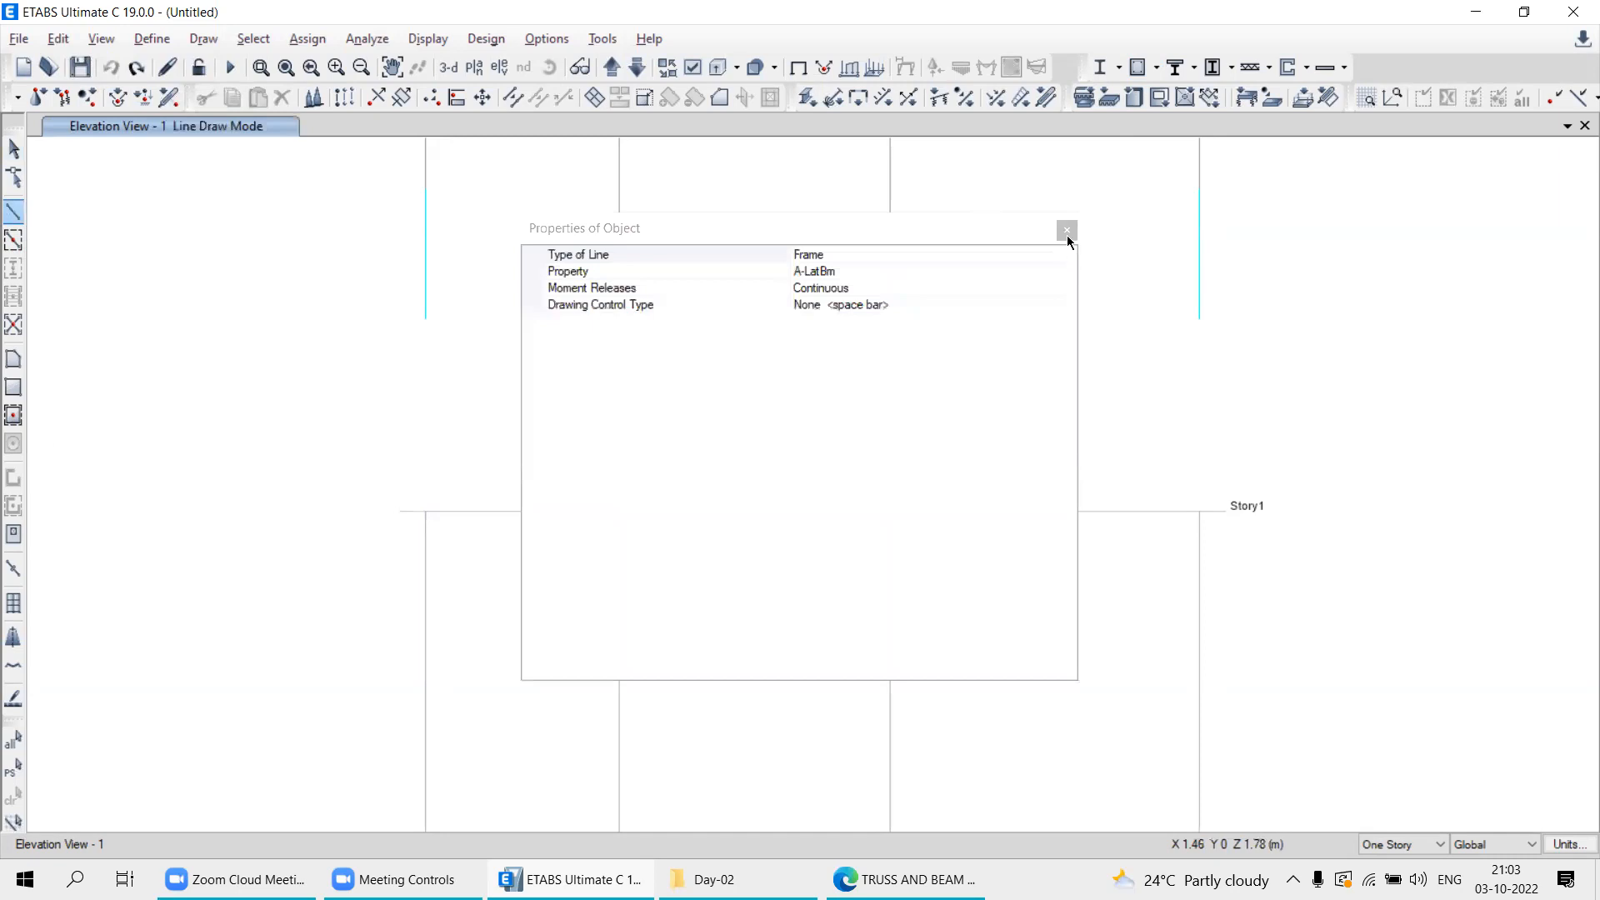
pyautogui.click(1066, 231)
pyautogui.click(427, 512)
pyautogui.click(620, 512)
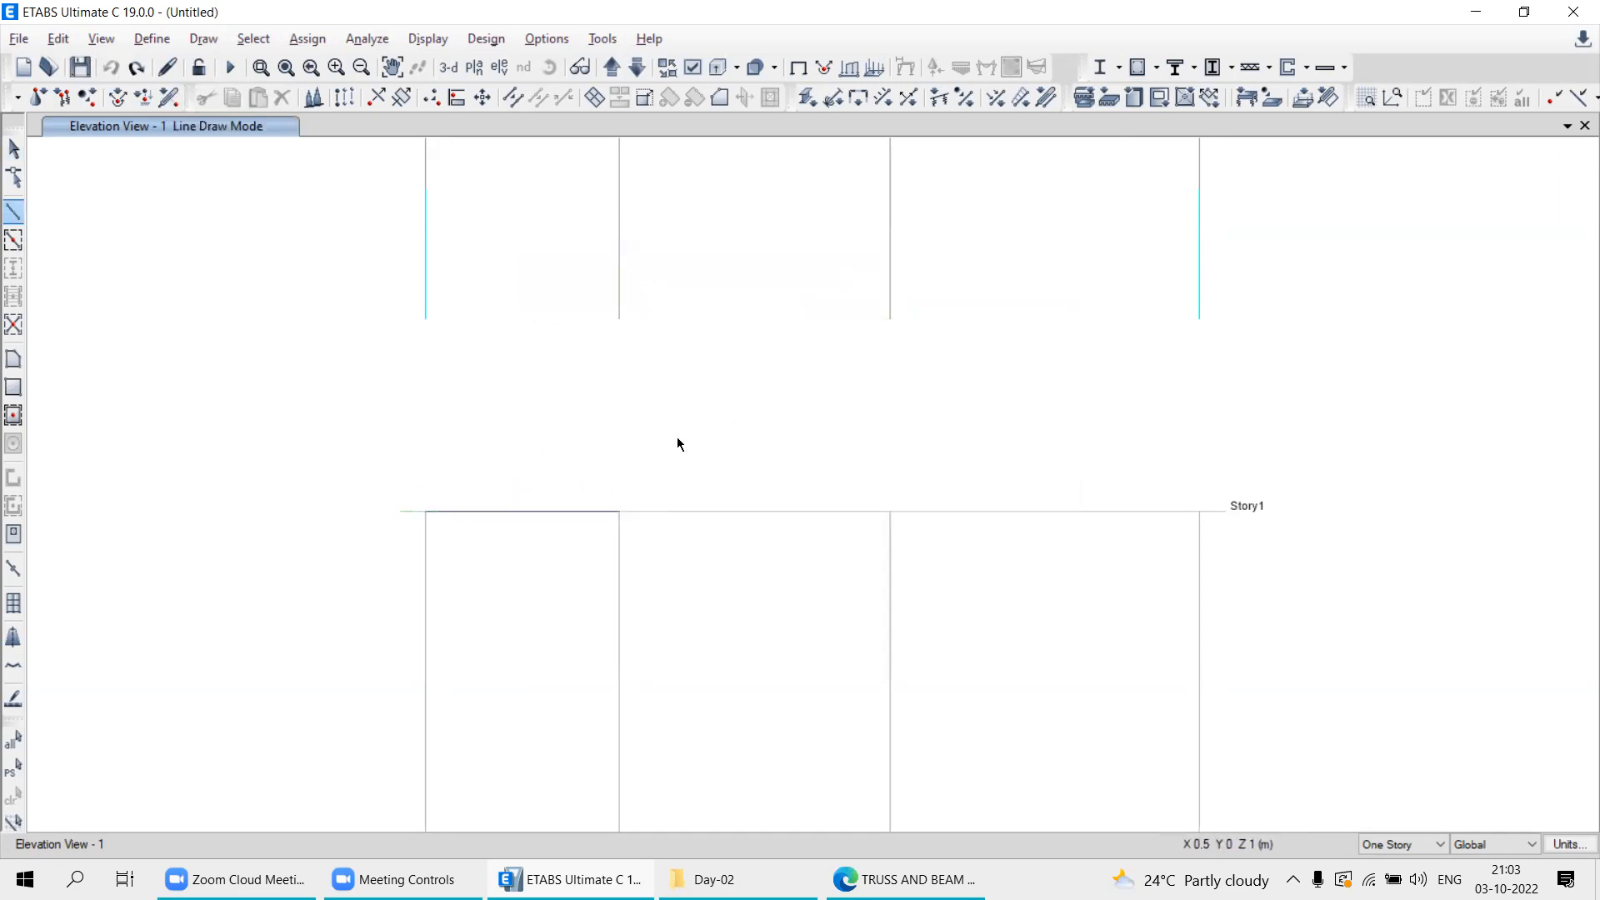
pyautogui.click(890, 511)
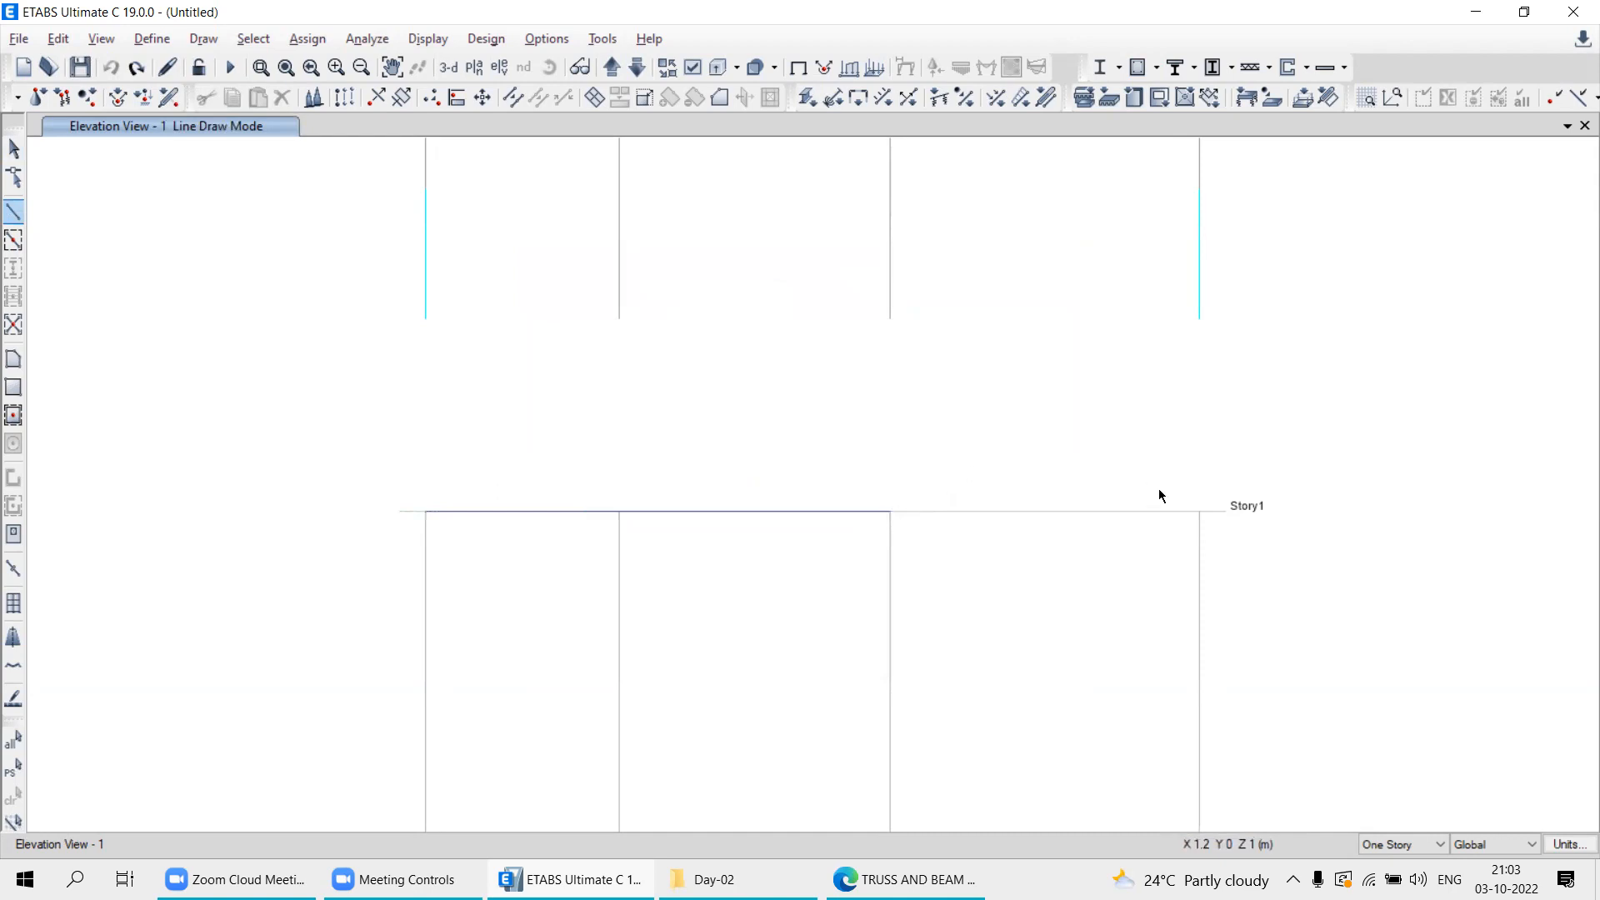
pyautogui.doubleClick(1200, 511)
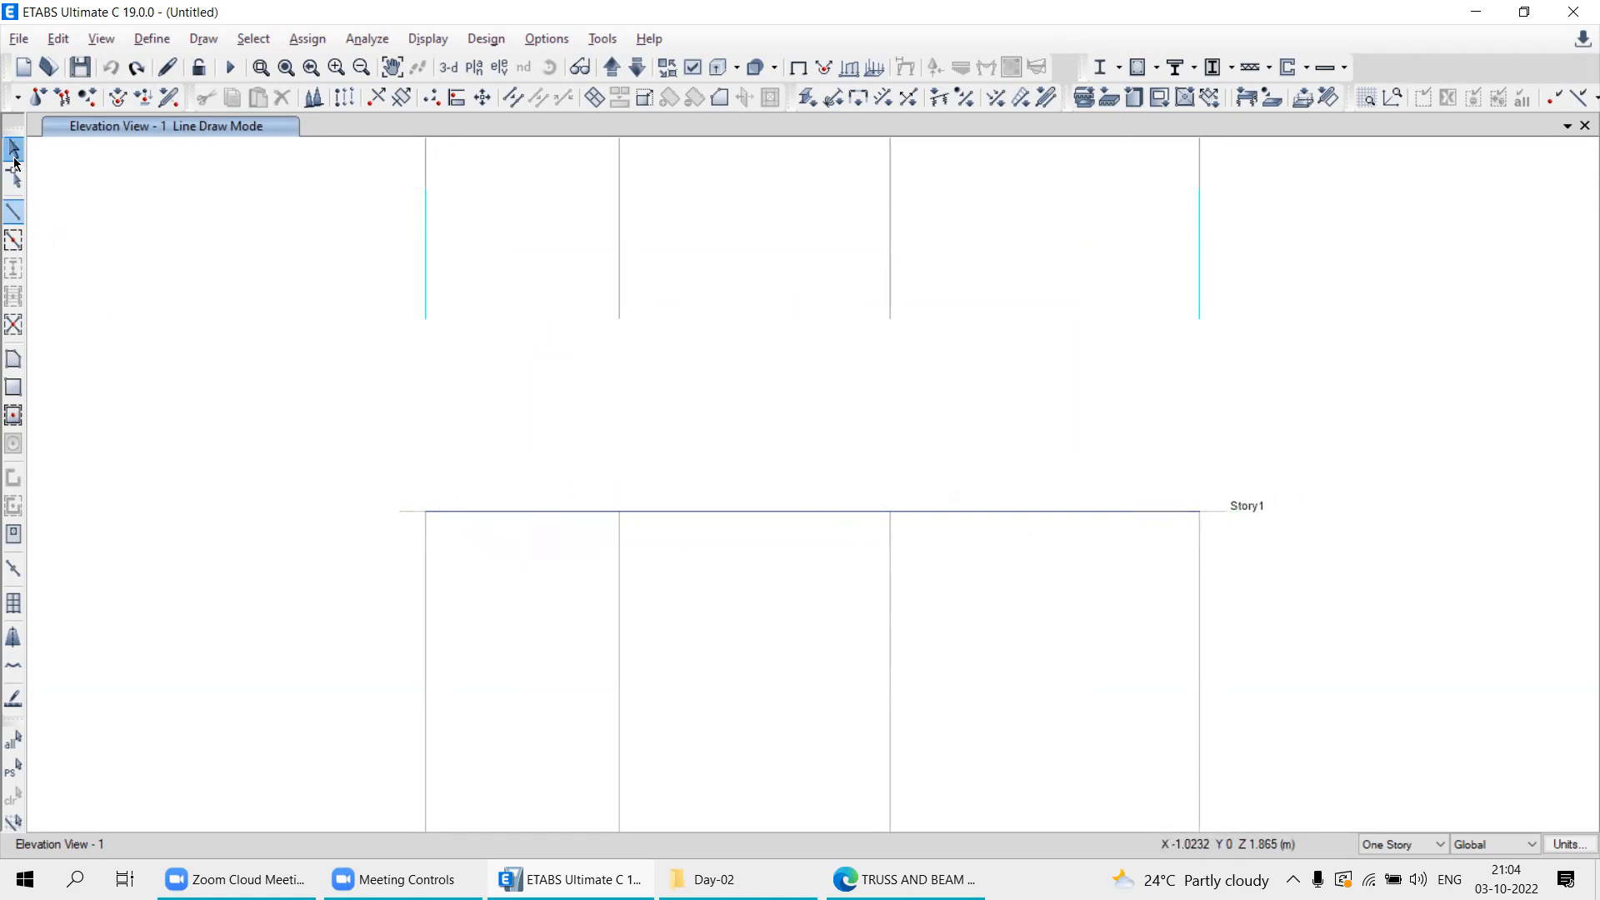
pyautogui.click(15, 155)
# Test-select the joints at grids B and C on the segmented beam, and clear the selection.
pyautogui.moveTo(566, 450); pyautogui.dragTo(679, 561)
pyautogui.moveTo(829, 441); pyautogui.dragTo(995, 558)
pyautogui.press('Delete')
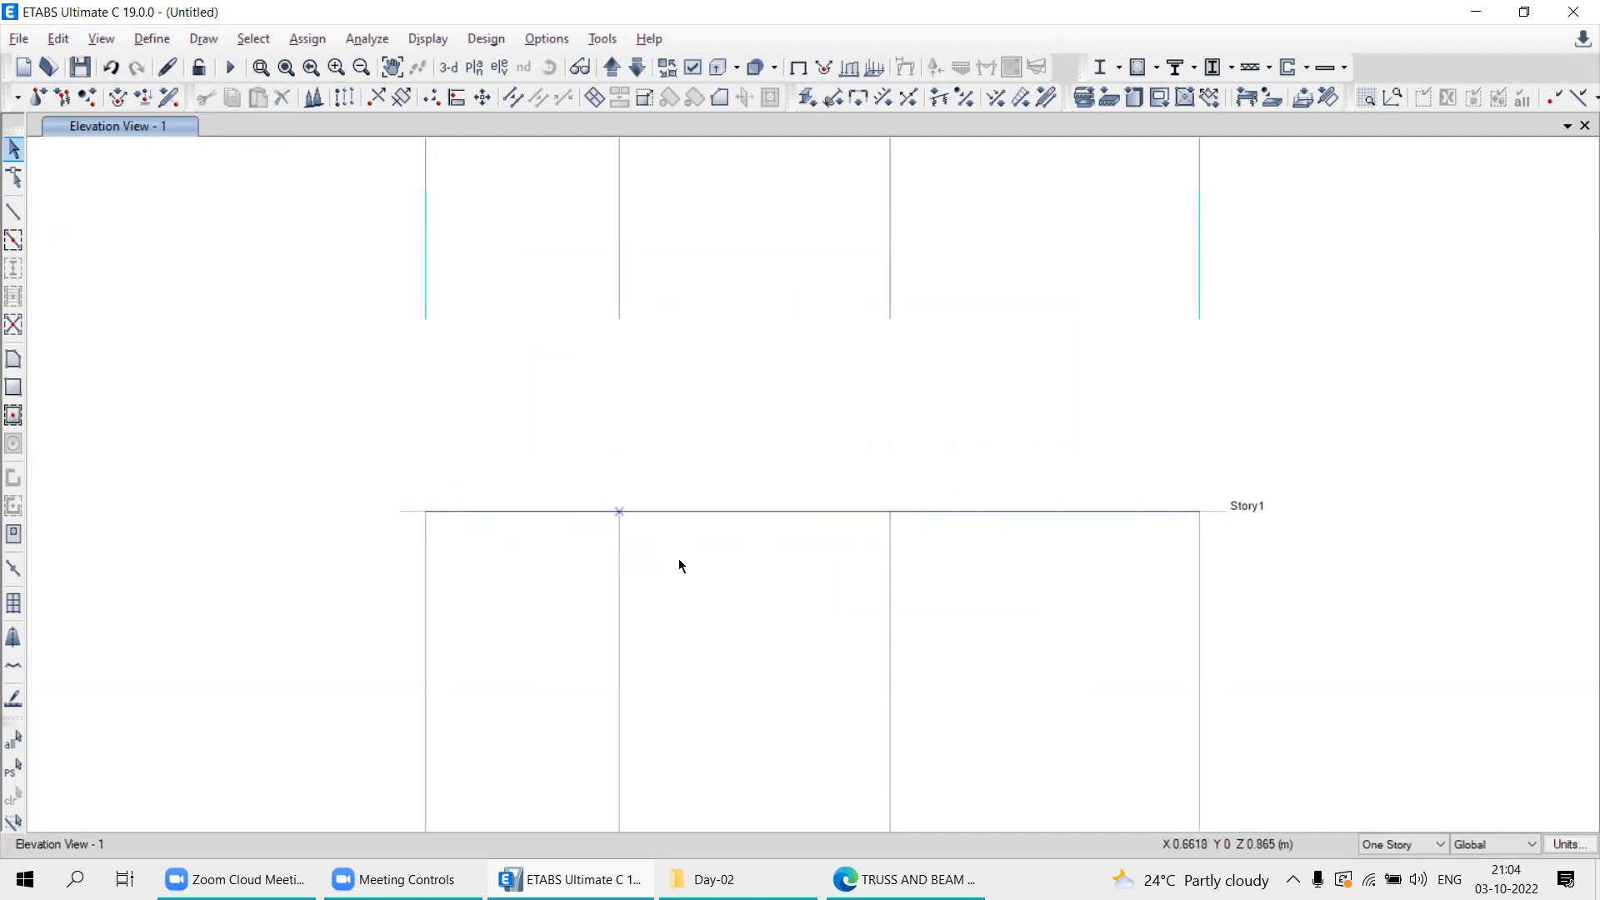
pyautogui.moveTo(831, 393); pyautogui.dragTo(915, 525)
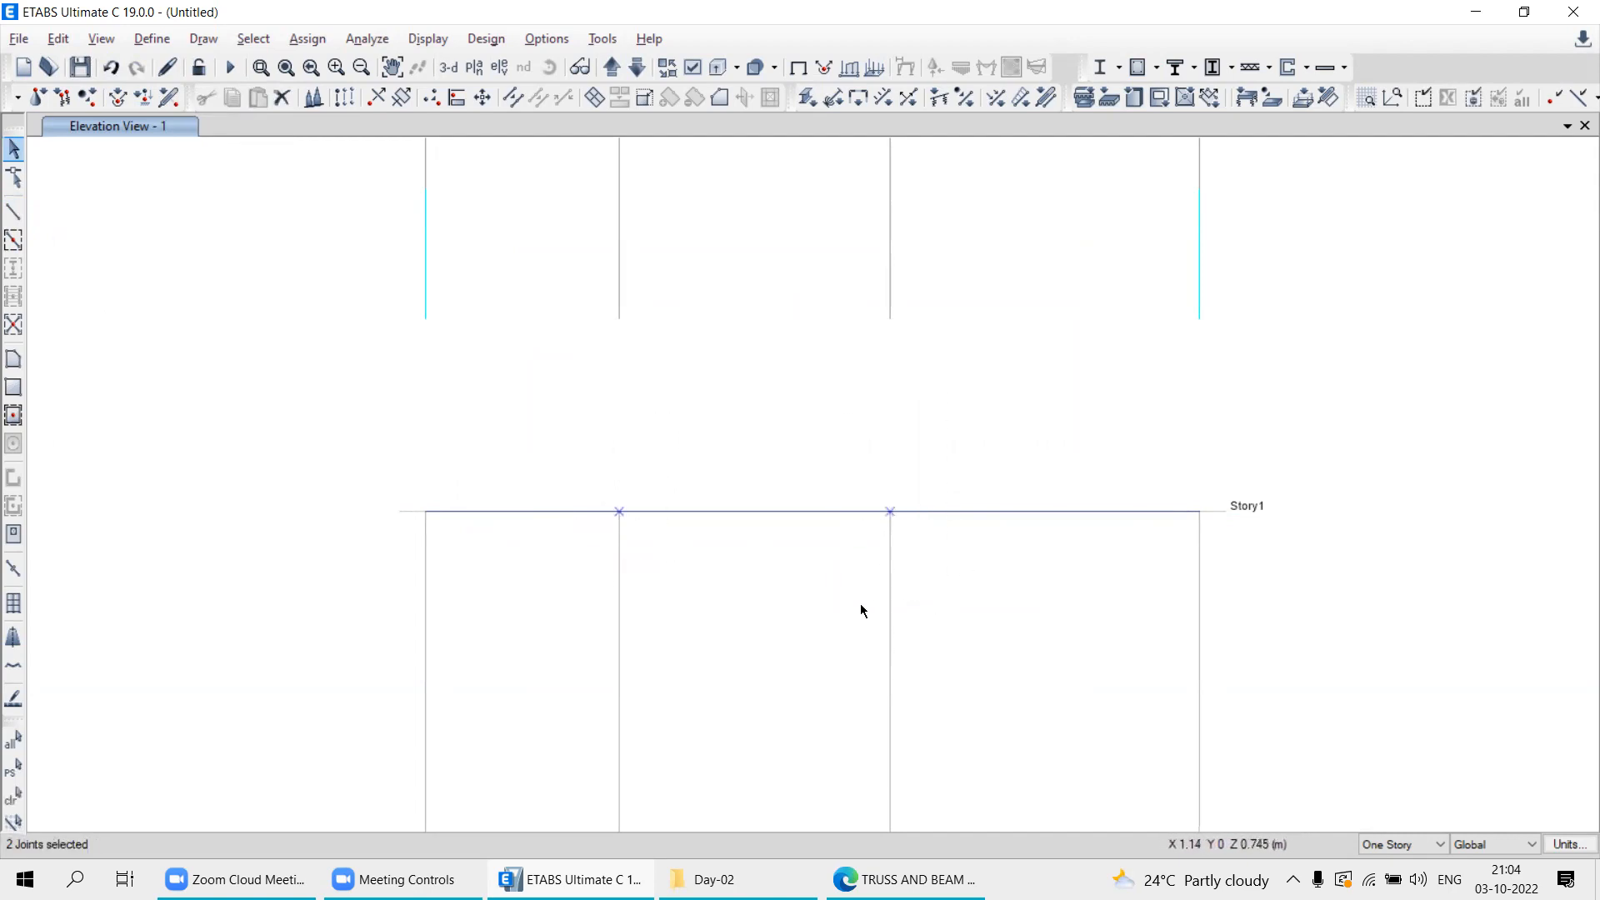
pyautogui.click(14, 796)
pyautogui.moveTo(567, 455); pyautogui.dragTo(660, 572)
pyautogui.click(13, 796)
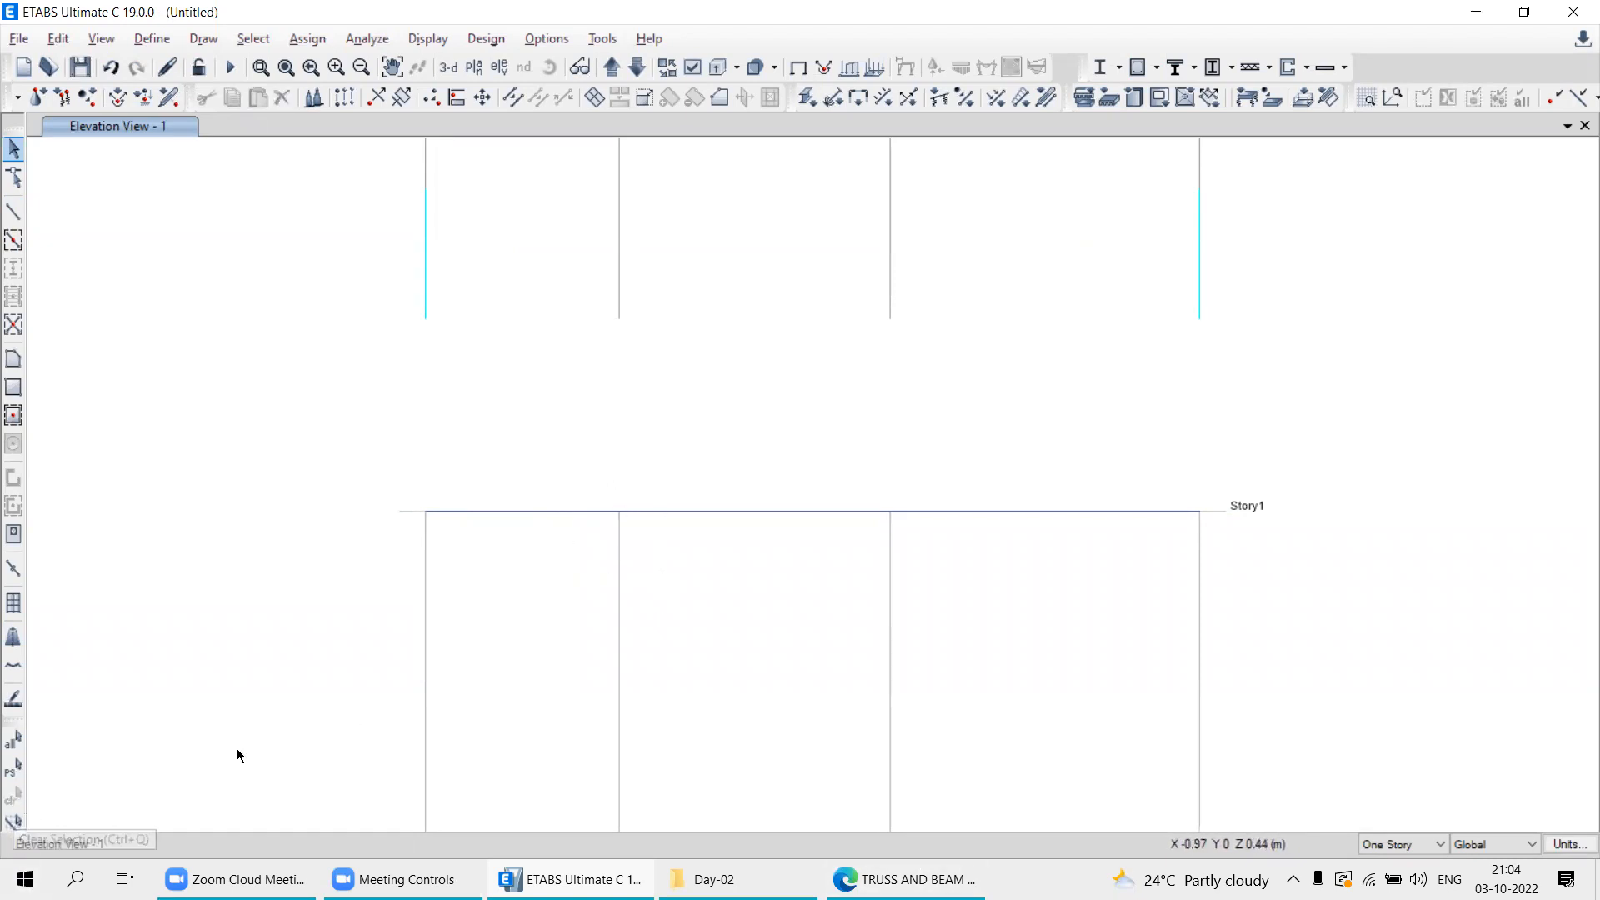
# Assign a fixed restraint to the beam's end joint at grid A on Story1.
pyautogui.moveTo(323, 403); pyautogui.dragTo(473, 587)
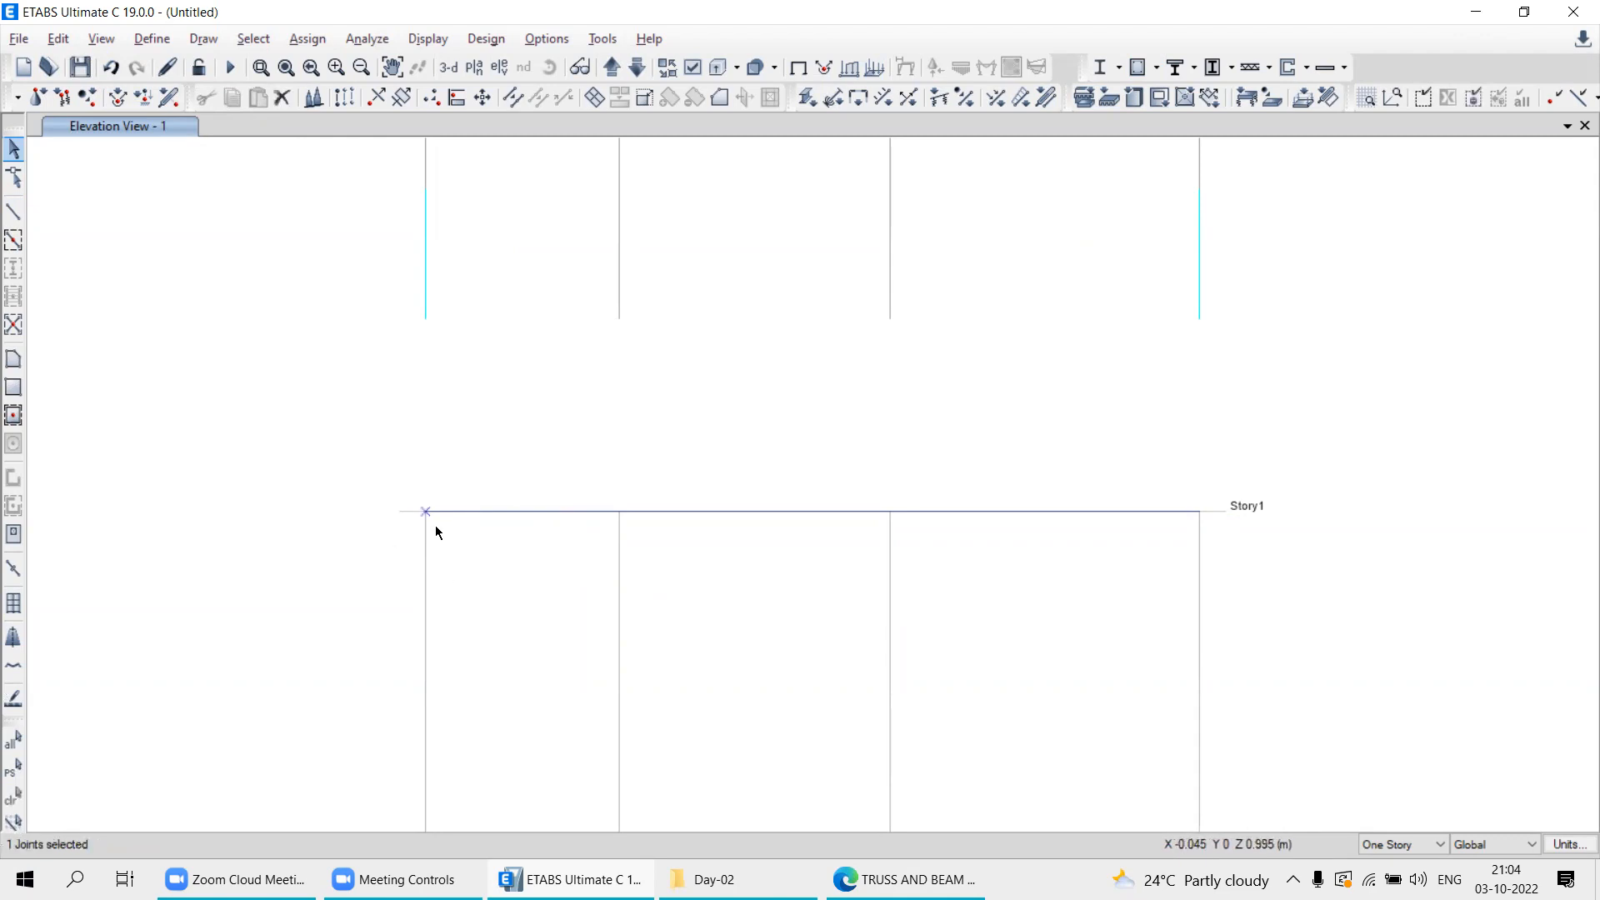
pyautogui.click(308, 38)
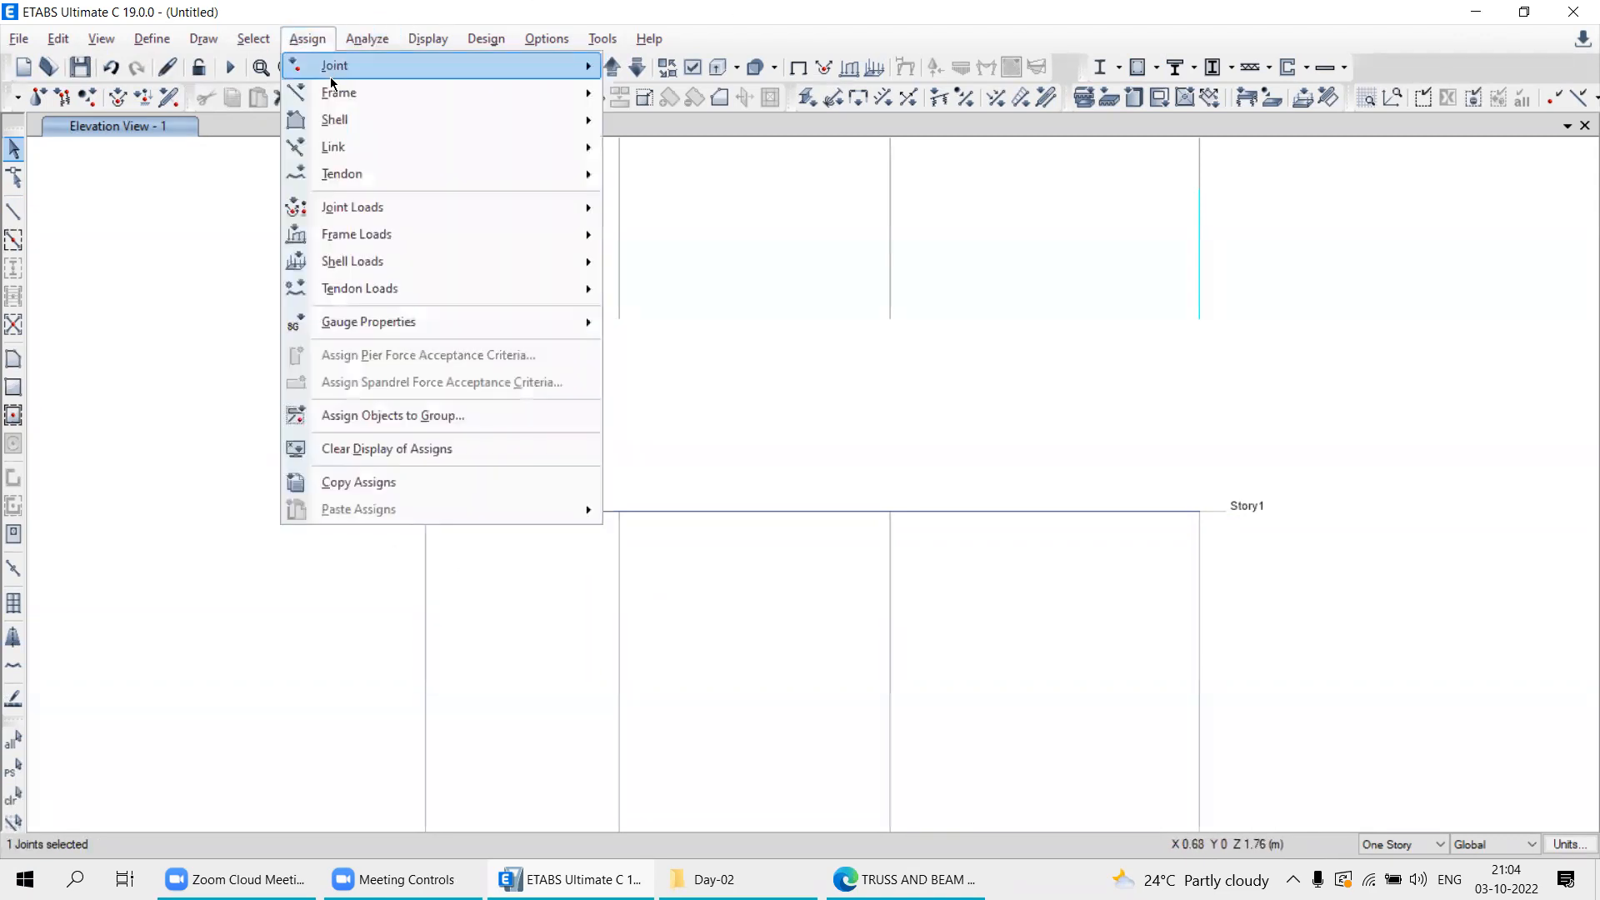
pyautogui.moveTo(329, 71)
pyautogui.click(677, 68)
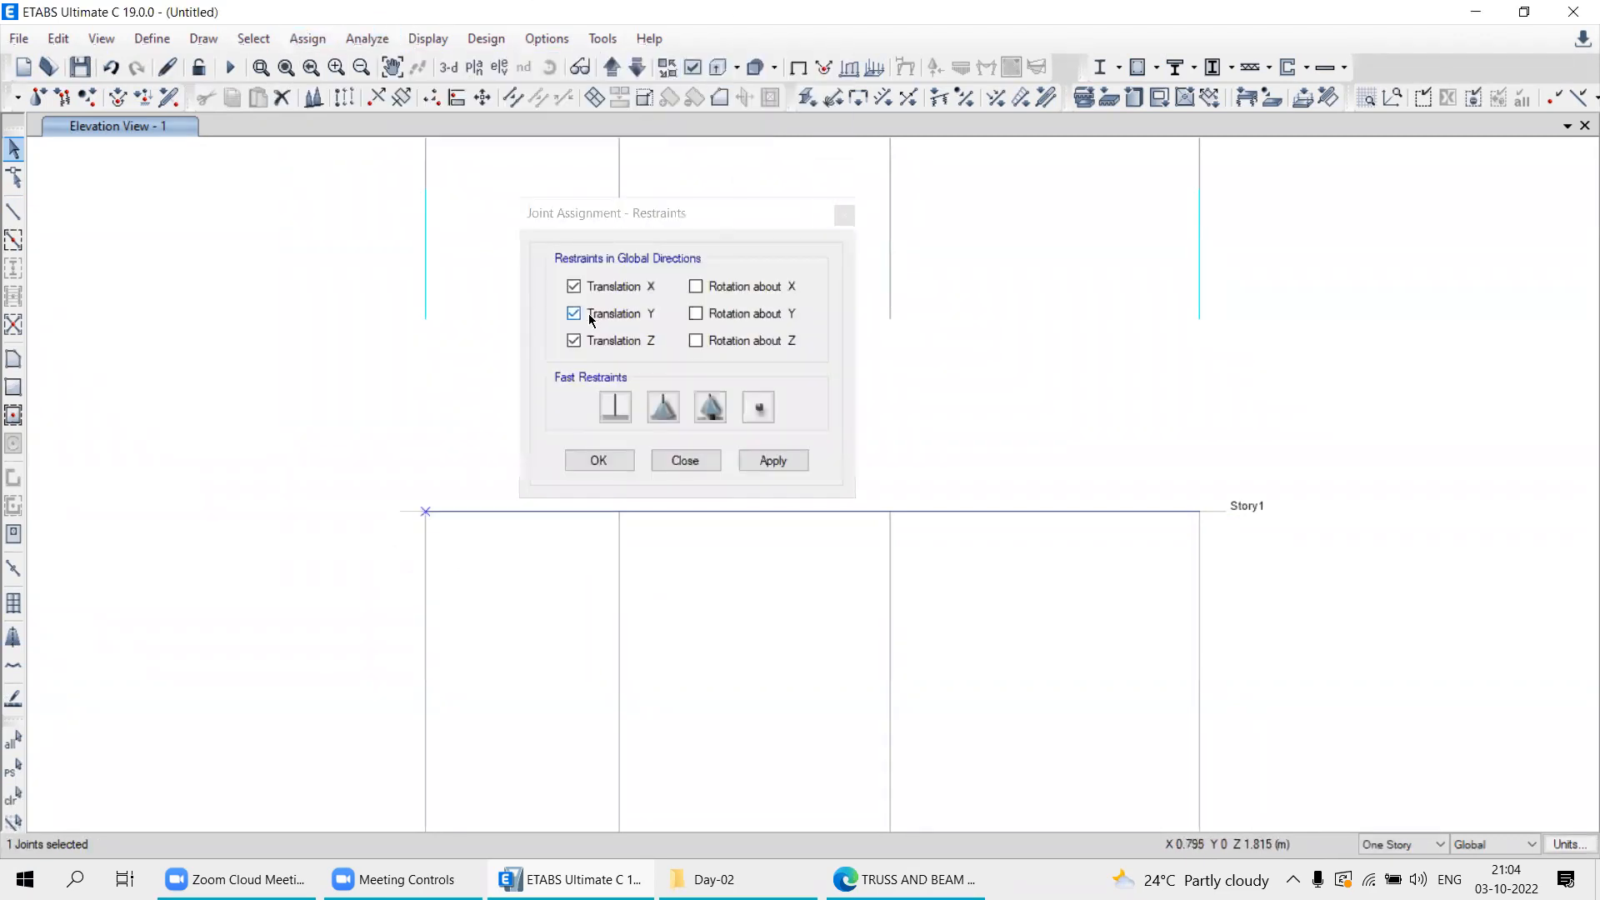
pyautogui.click(616, 409)
pyautogui.click(773, 460)
pyautogui.click(697, 463)
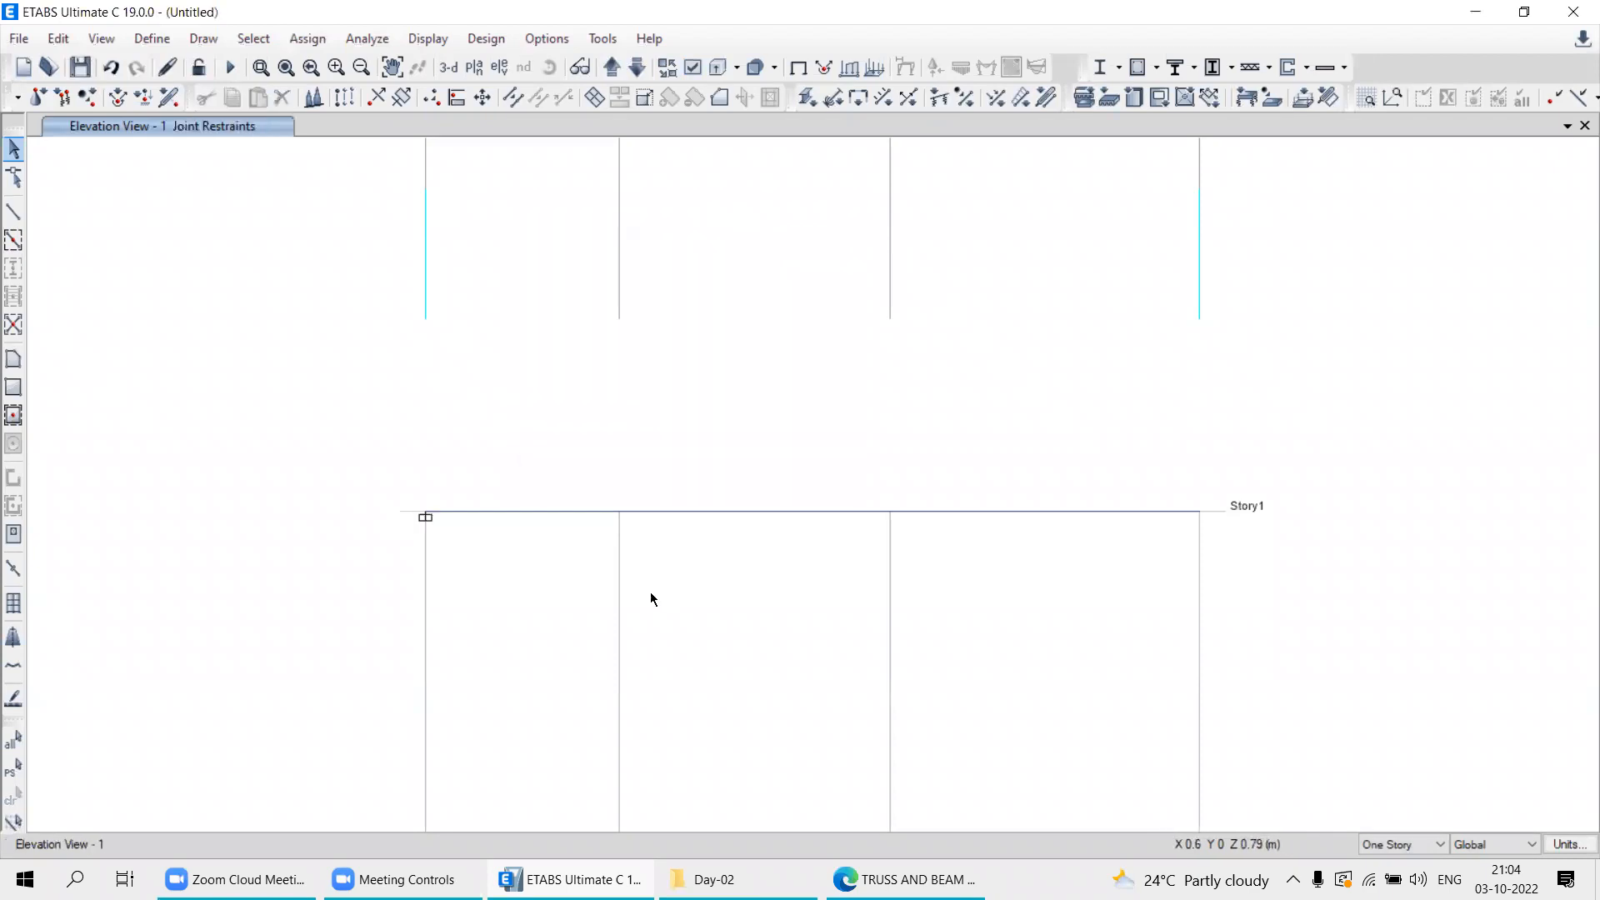
# Compare the beam's joints on Story1 with the point load positions and magnitudes of Problem 6.1 in the PDF.
pyautogui.moveTo(842, 561); pyautogui.dragTo(777, 453, button='middle')
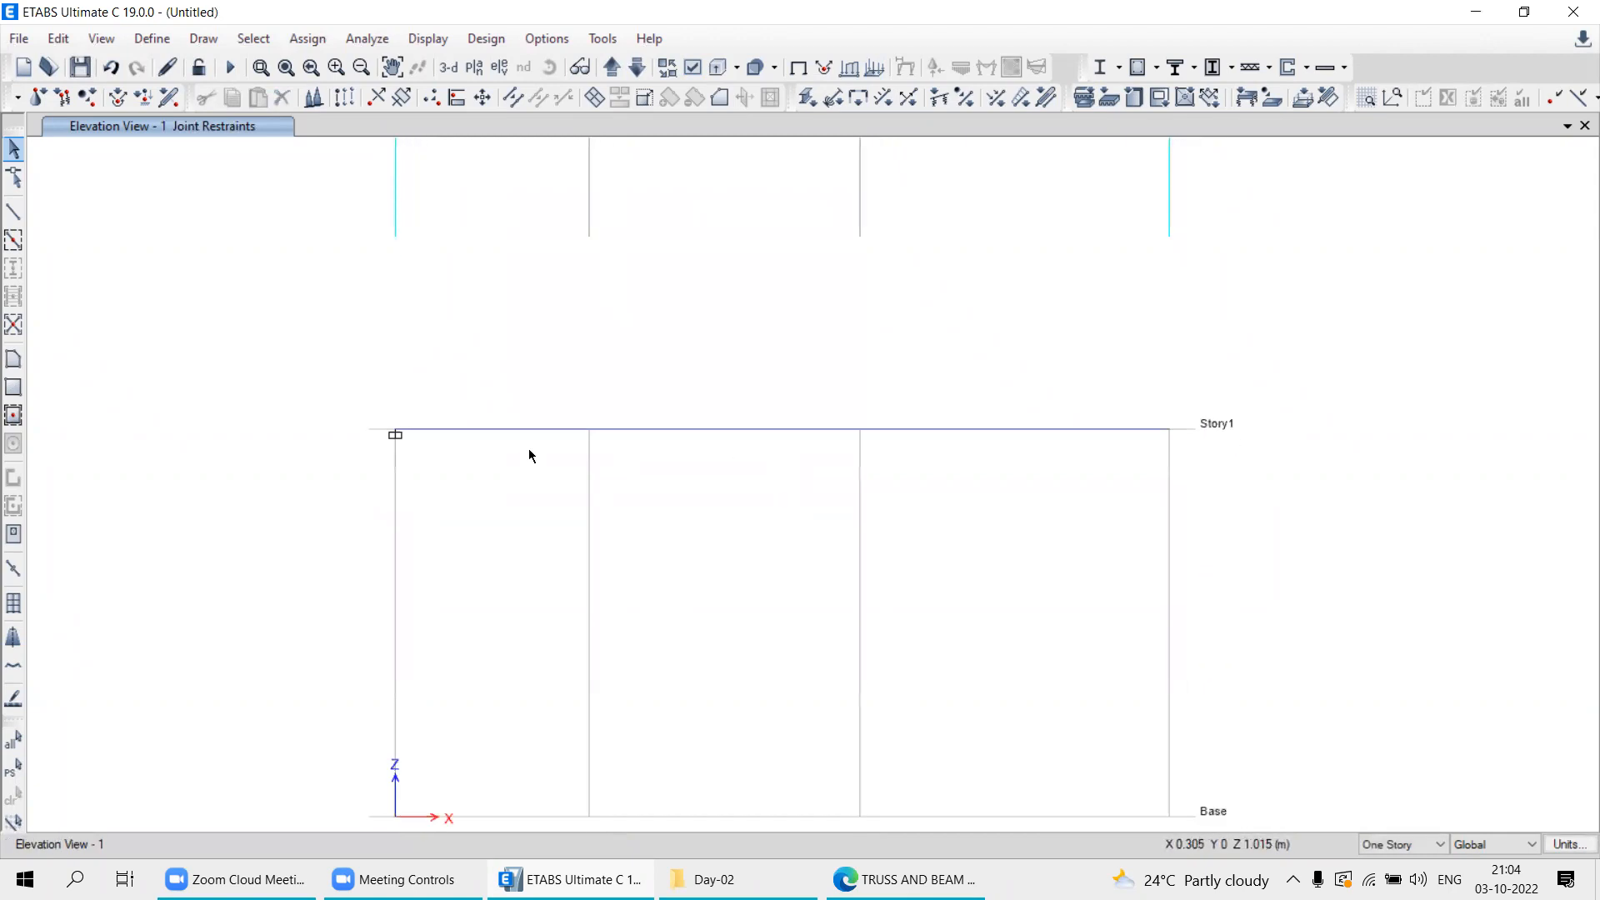
pyautogui.hotkey('alt', 'Tab')
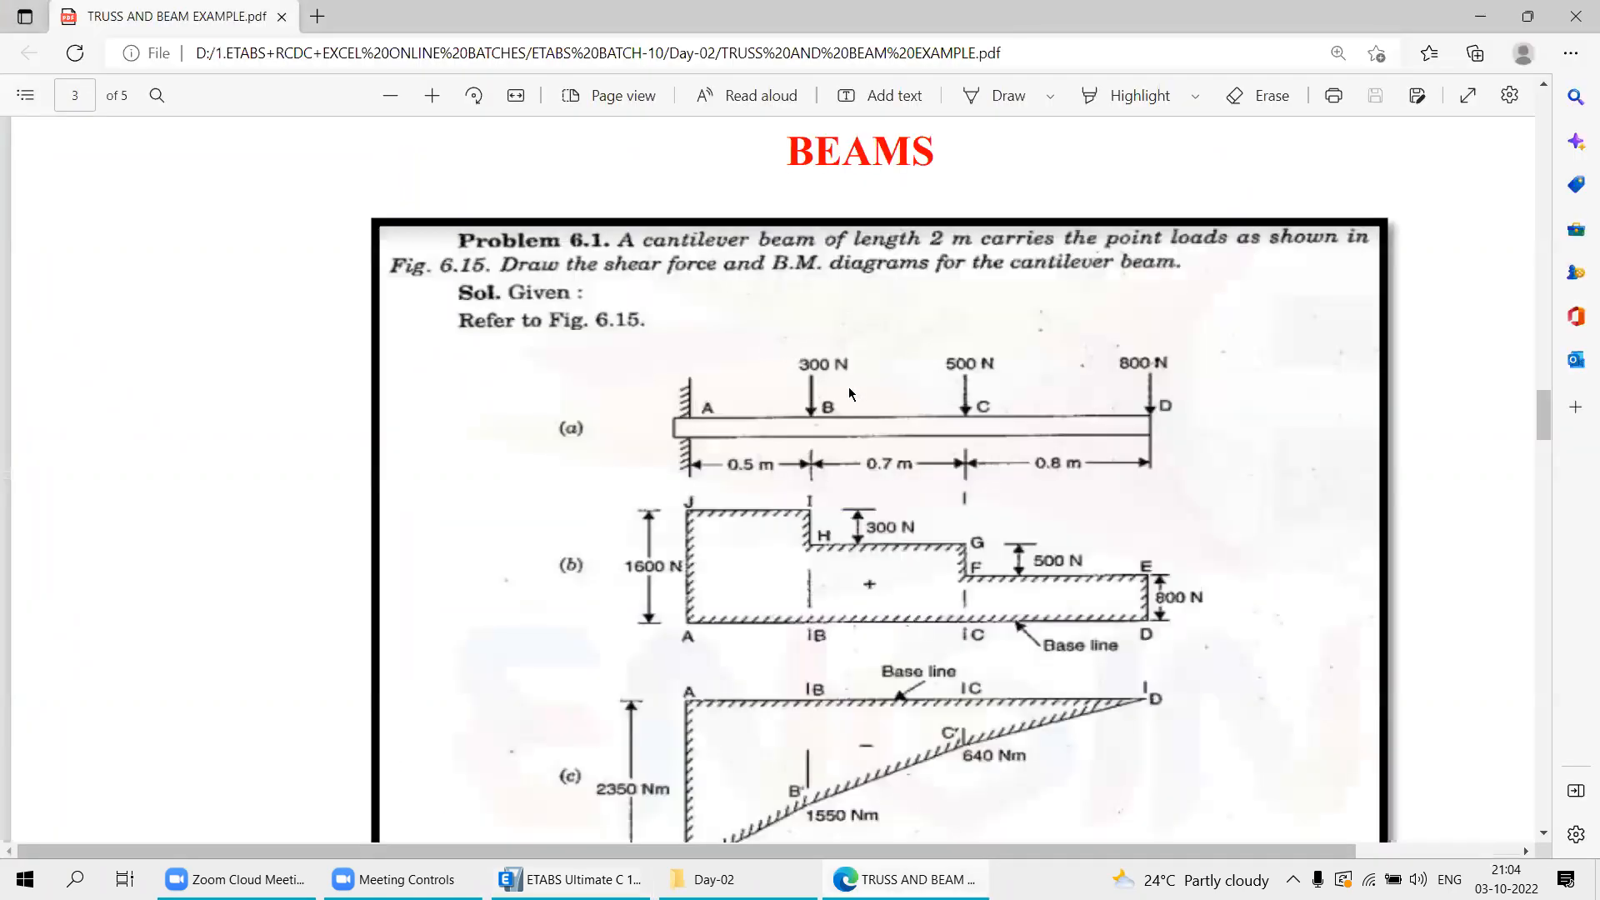
pyautogui.hotkey('alt', 'Tab')
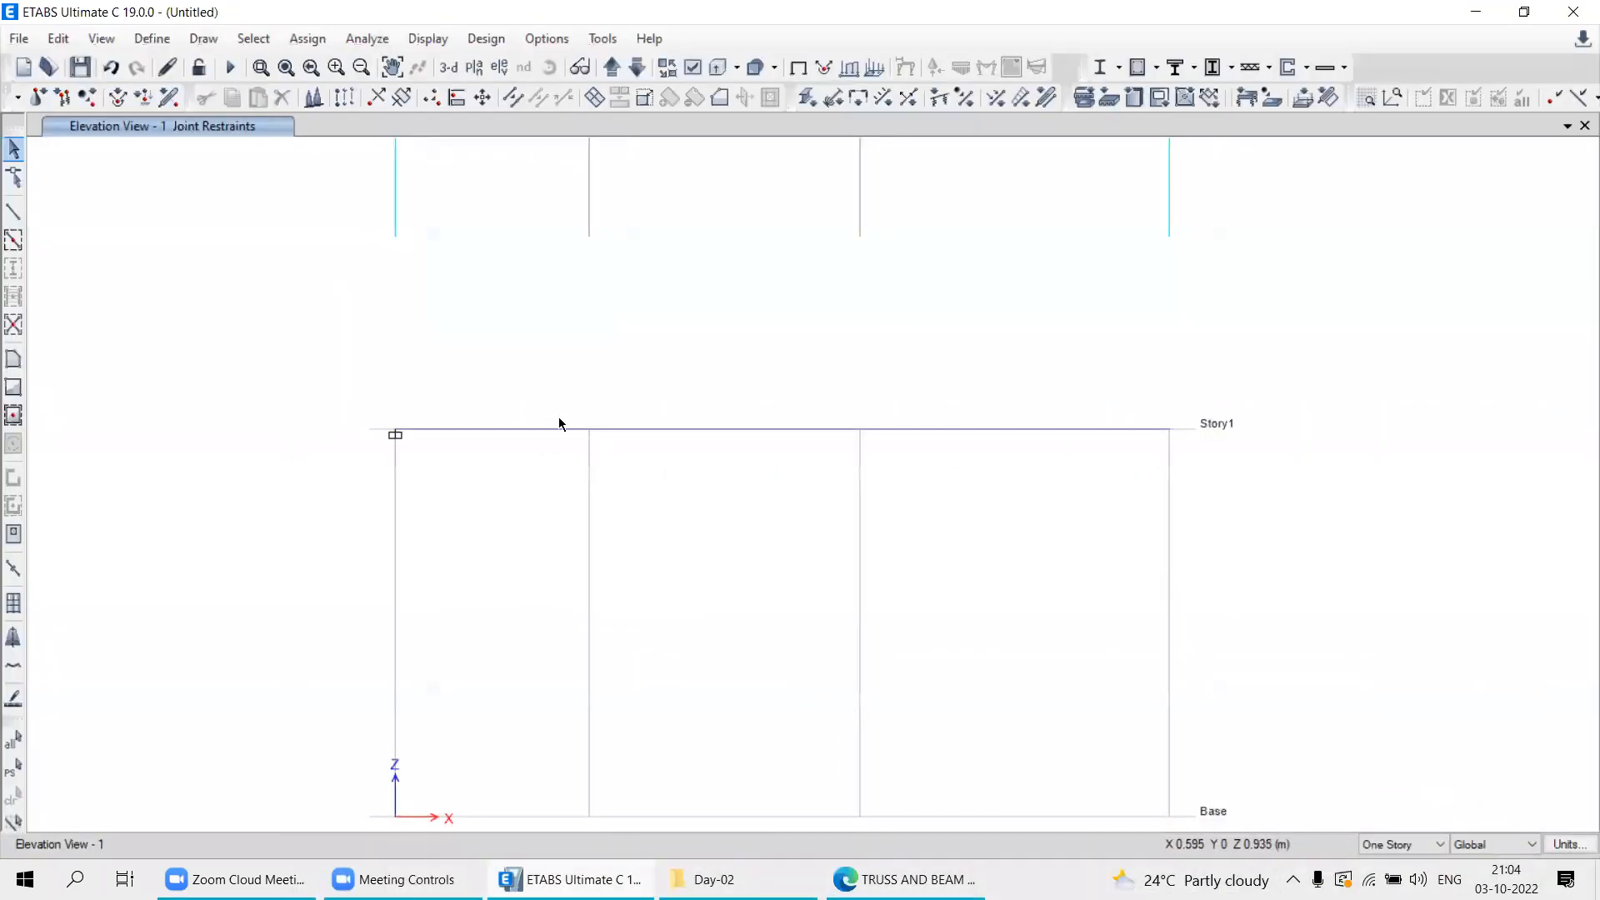
pyautogui.hotkey('alt', 'Tab')
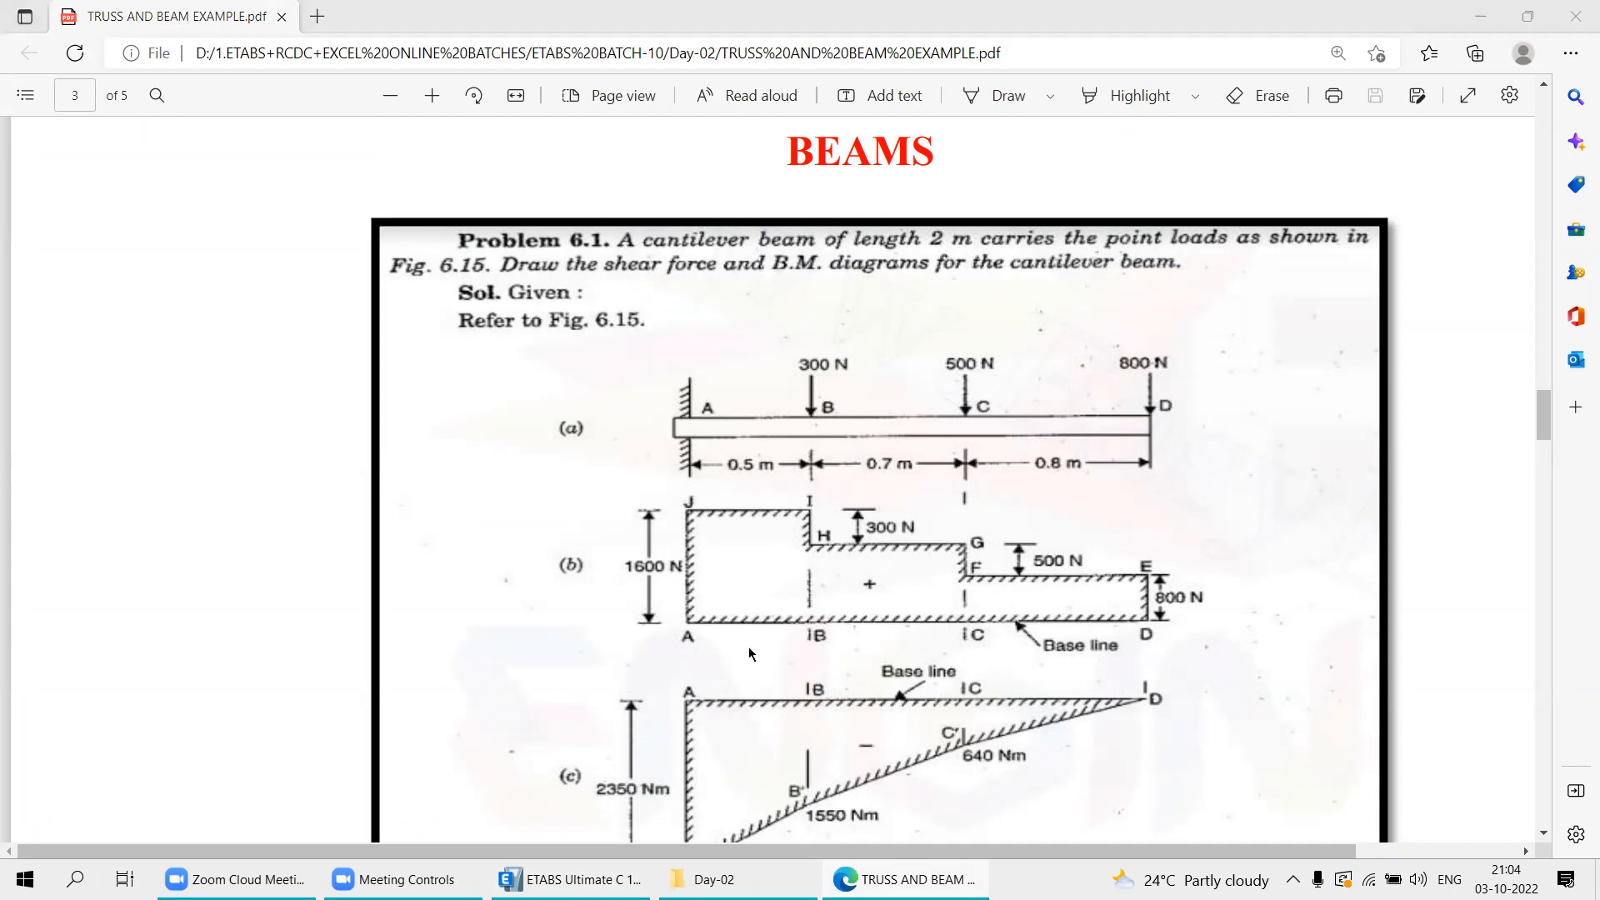
pyautogui.hotkey('alt', 'Tab')
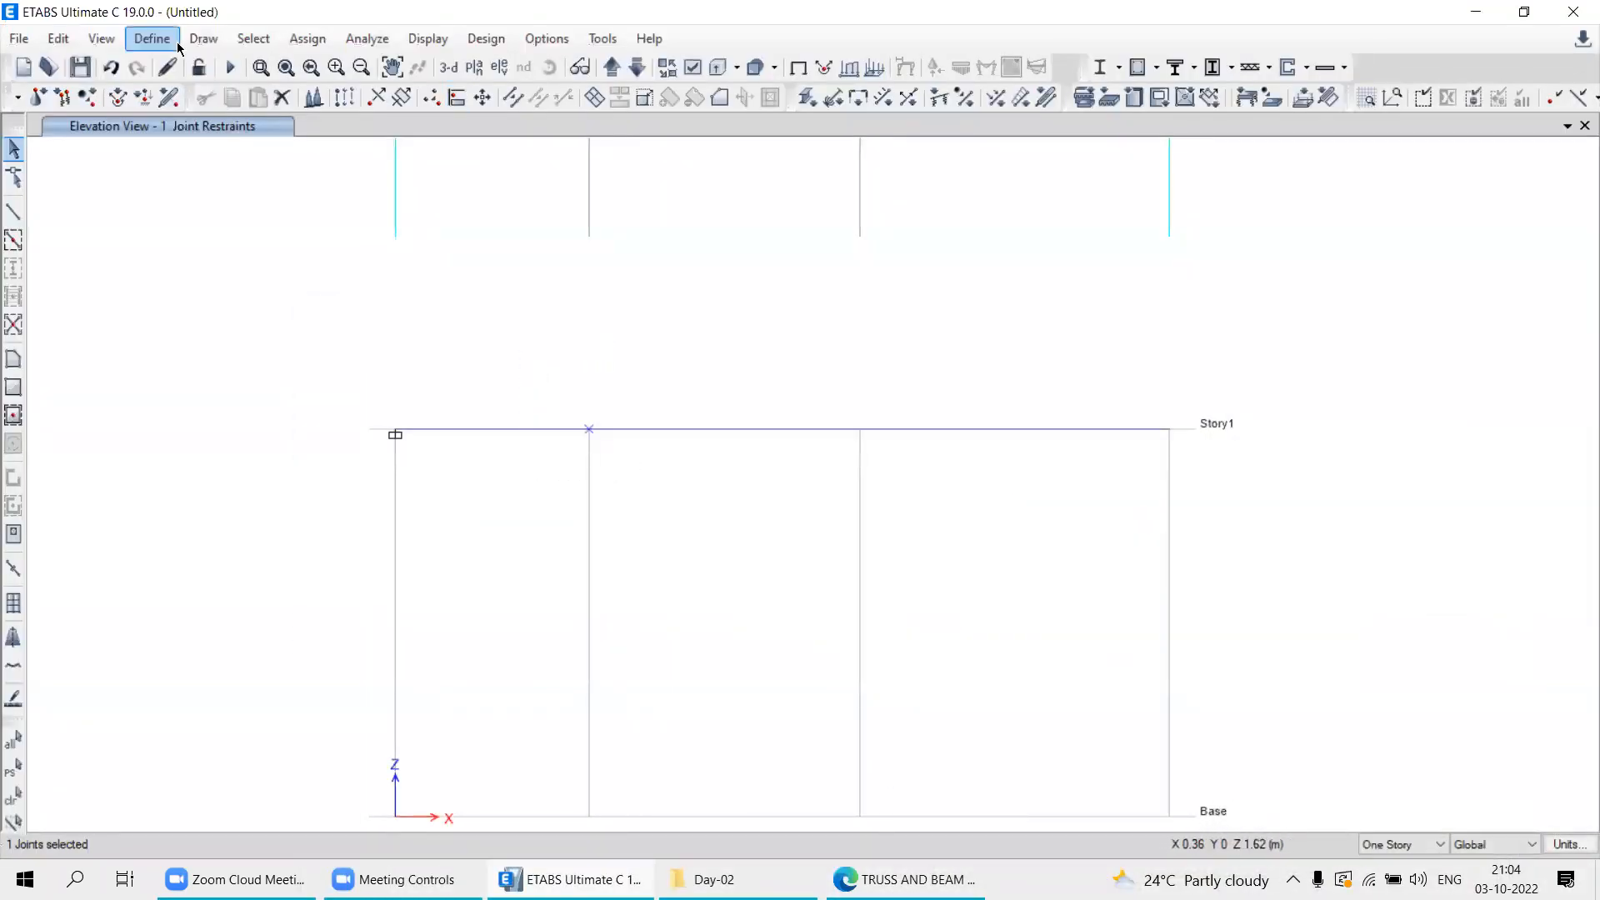
# Assign a Live joint force of -0.3 kN in global Z to the beam's joint at grid B, replacing existing loads.
pyautogui.click(310, 42)
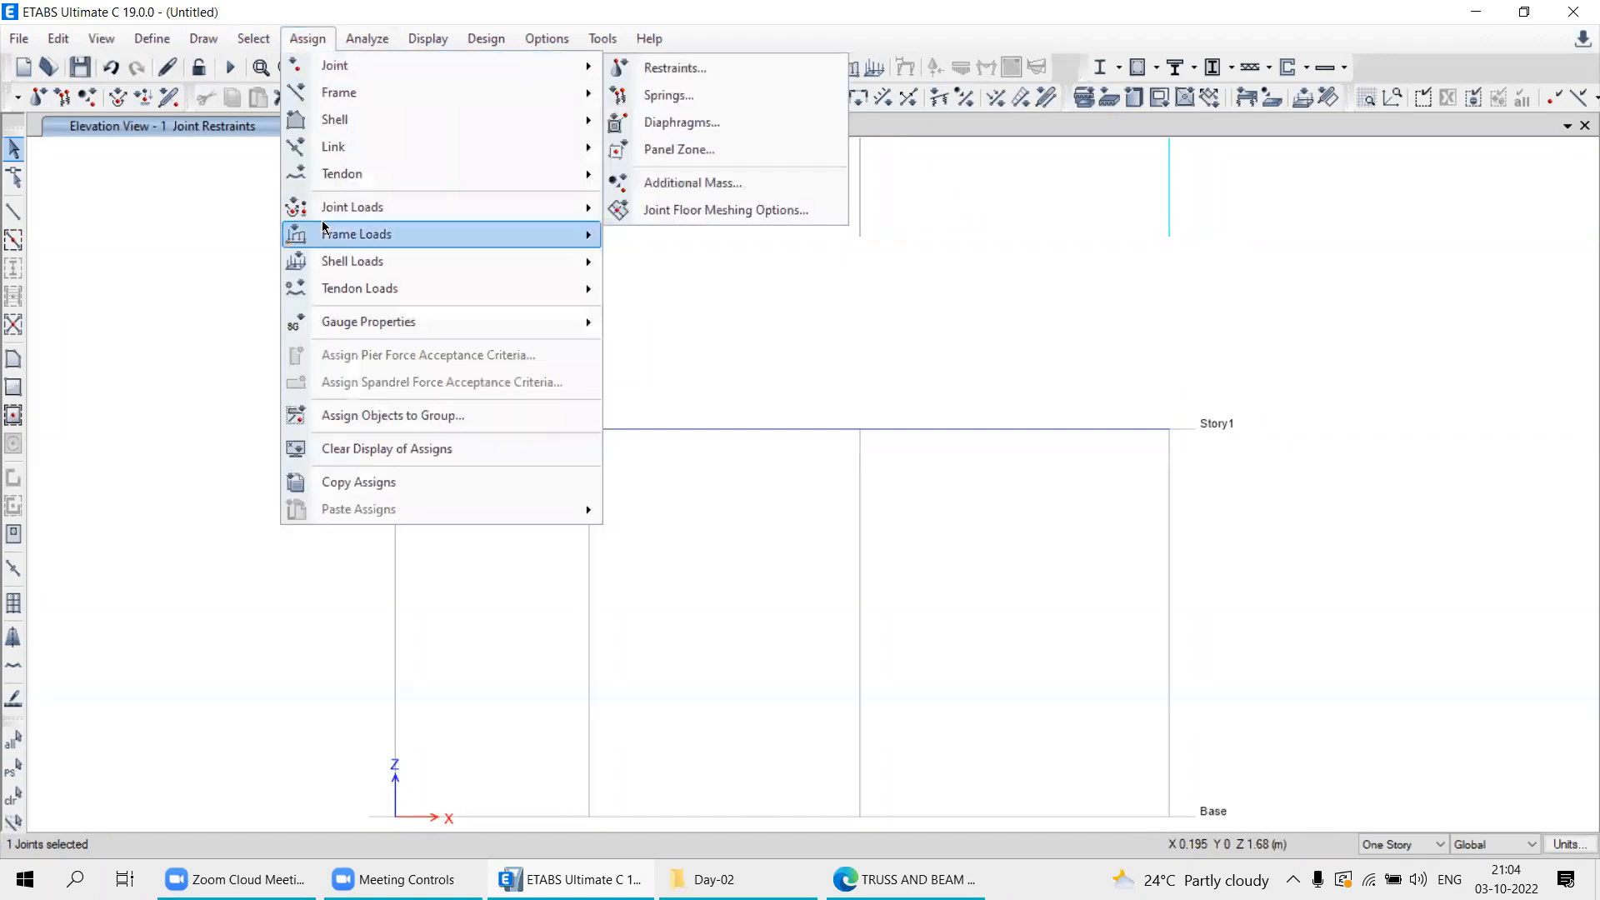
pyautogui.click(675, 215)
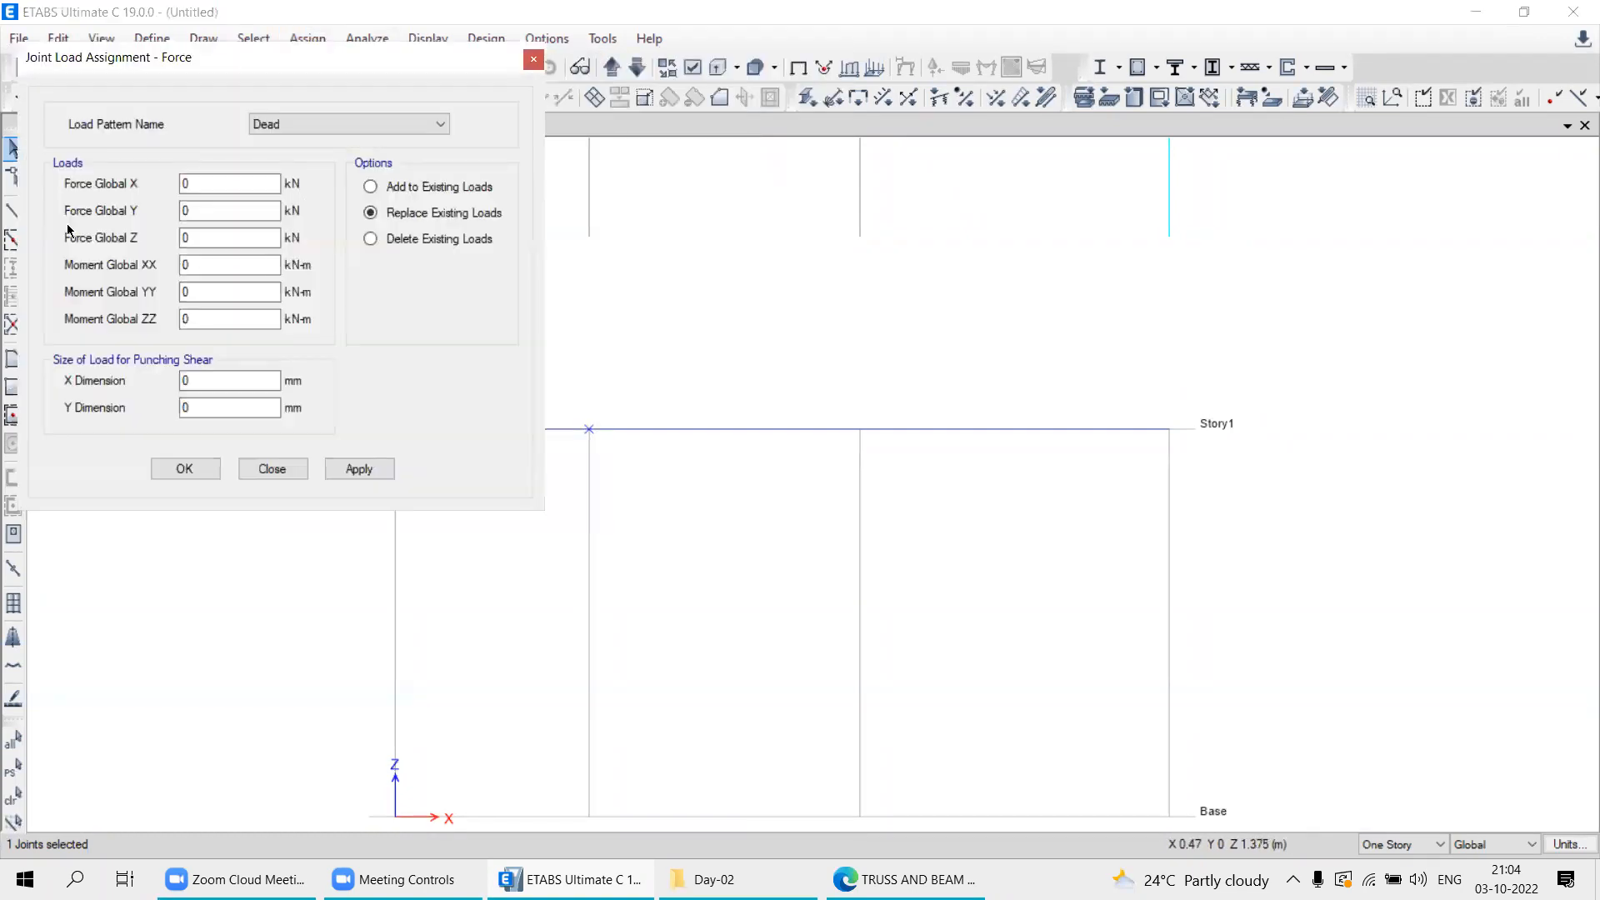
pyautogui.click(287, 125)
pyautogui.click(274, 158)
pyautogui.click(192, 238)
pyautogui.write('-3')
pyautogui.moveTo(192, 57); pyautogui.dragTo(183, 17)
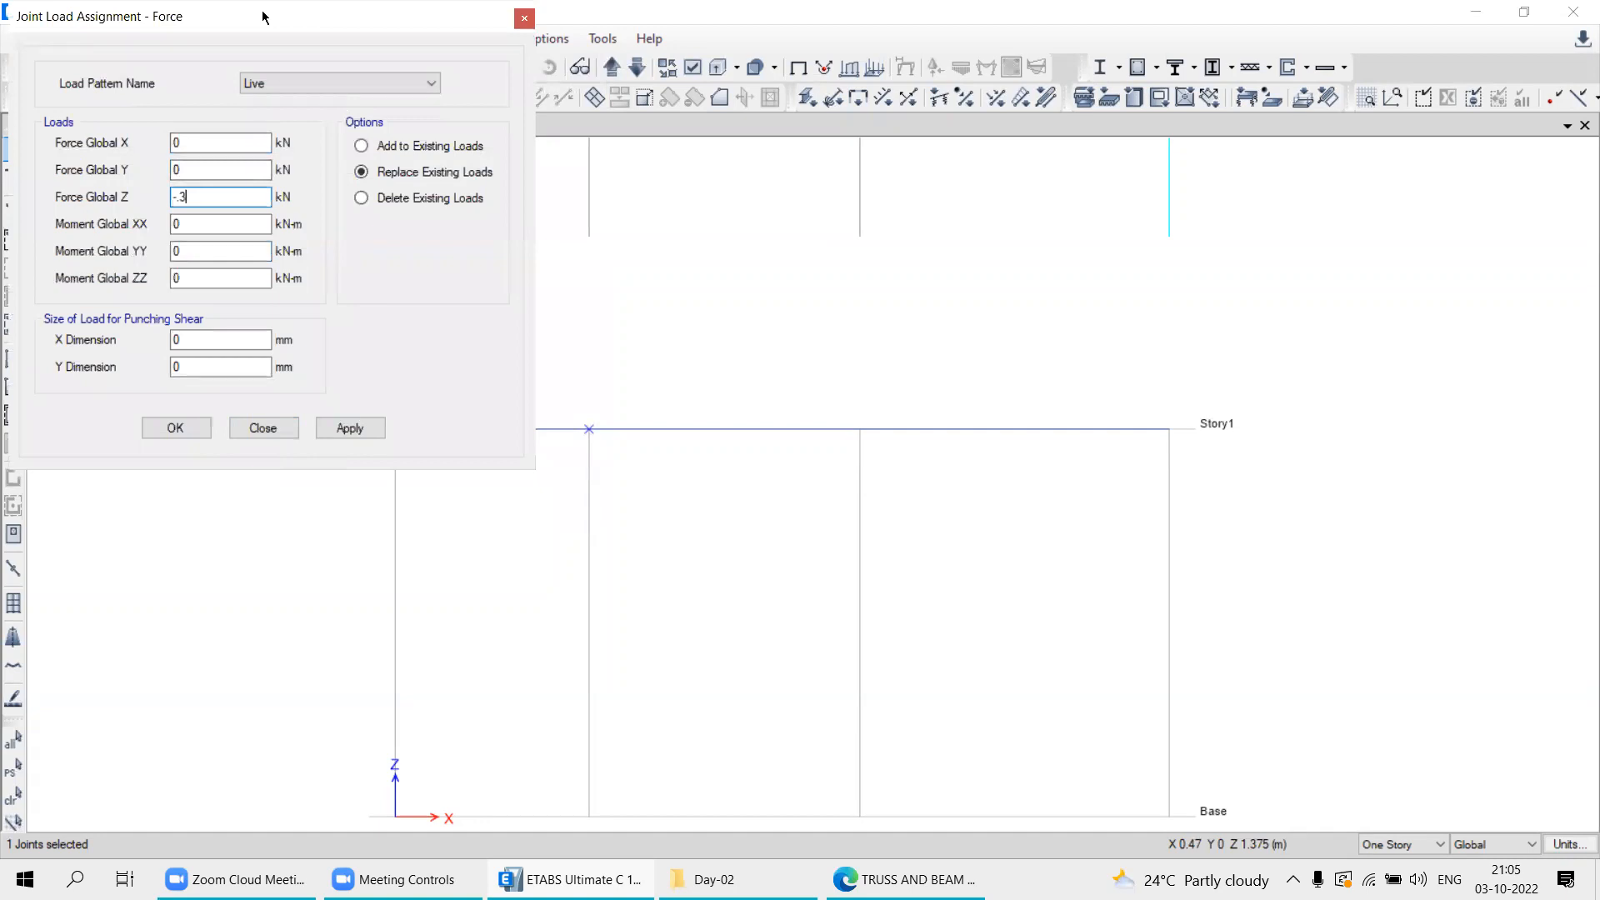
pyautogui.moveTo(262, 16); pyautogui.dragTo(1455, 127)
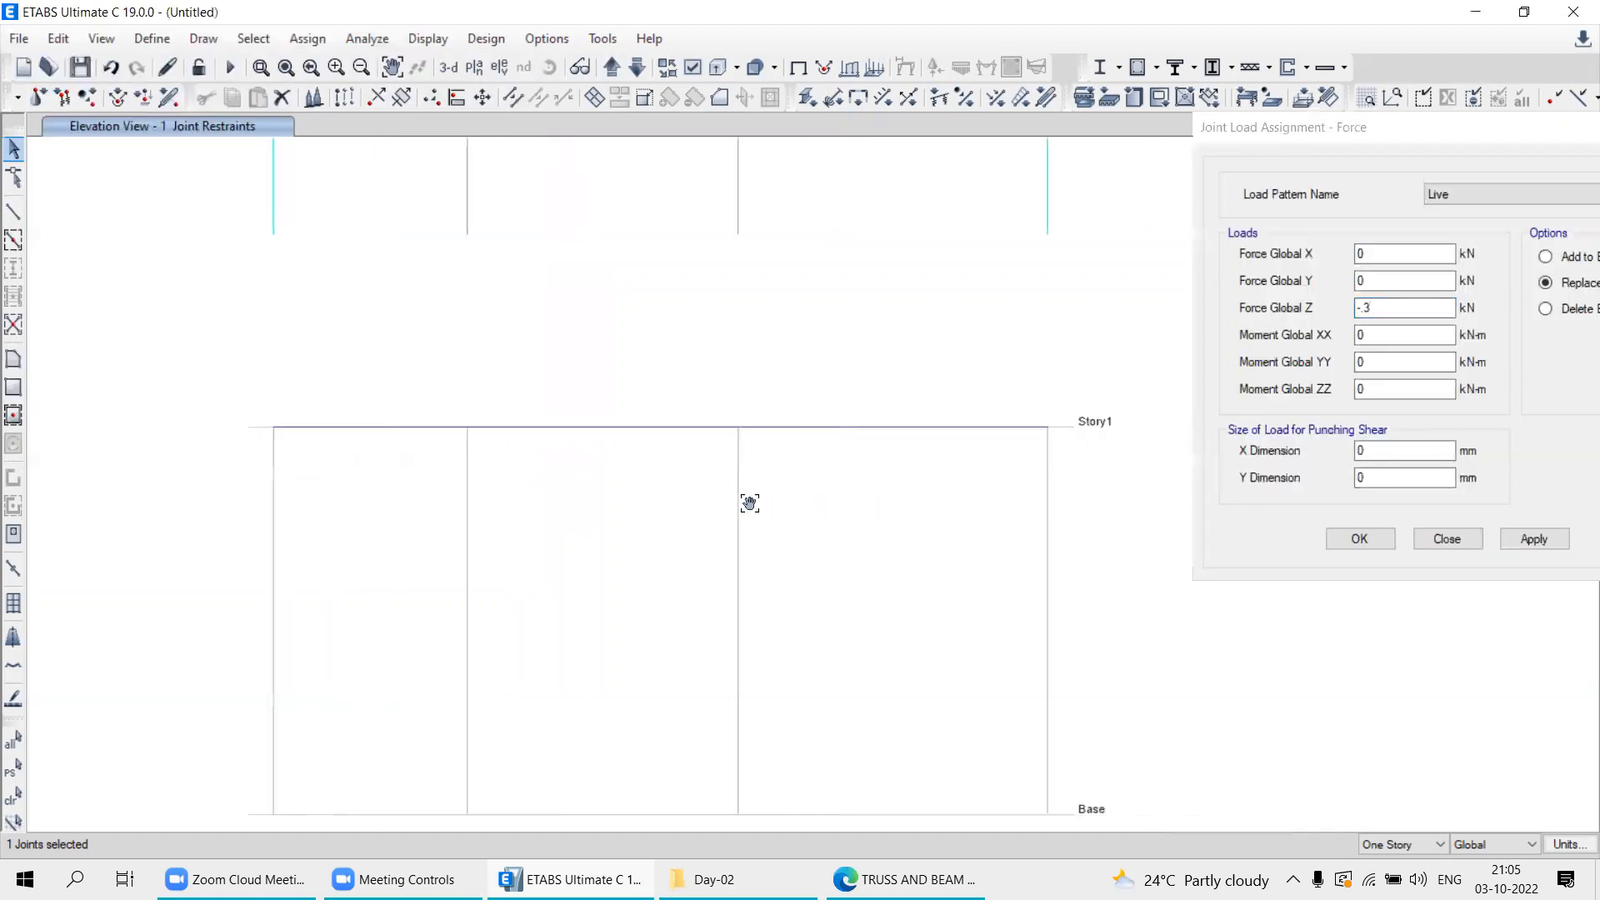
pyautogui.click(1371, 129)
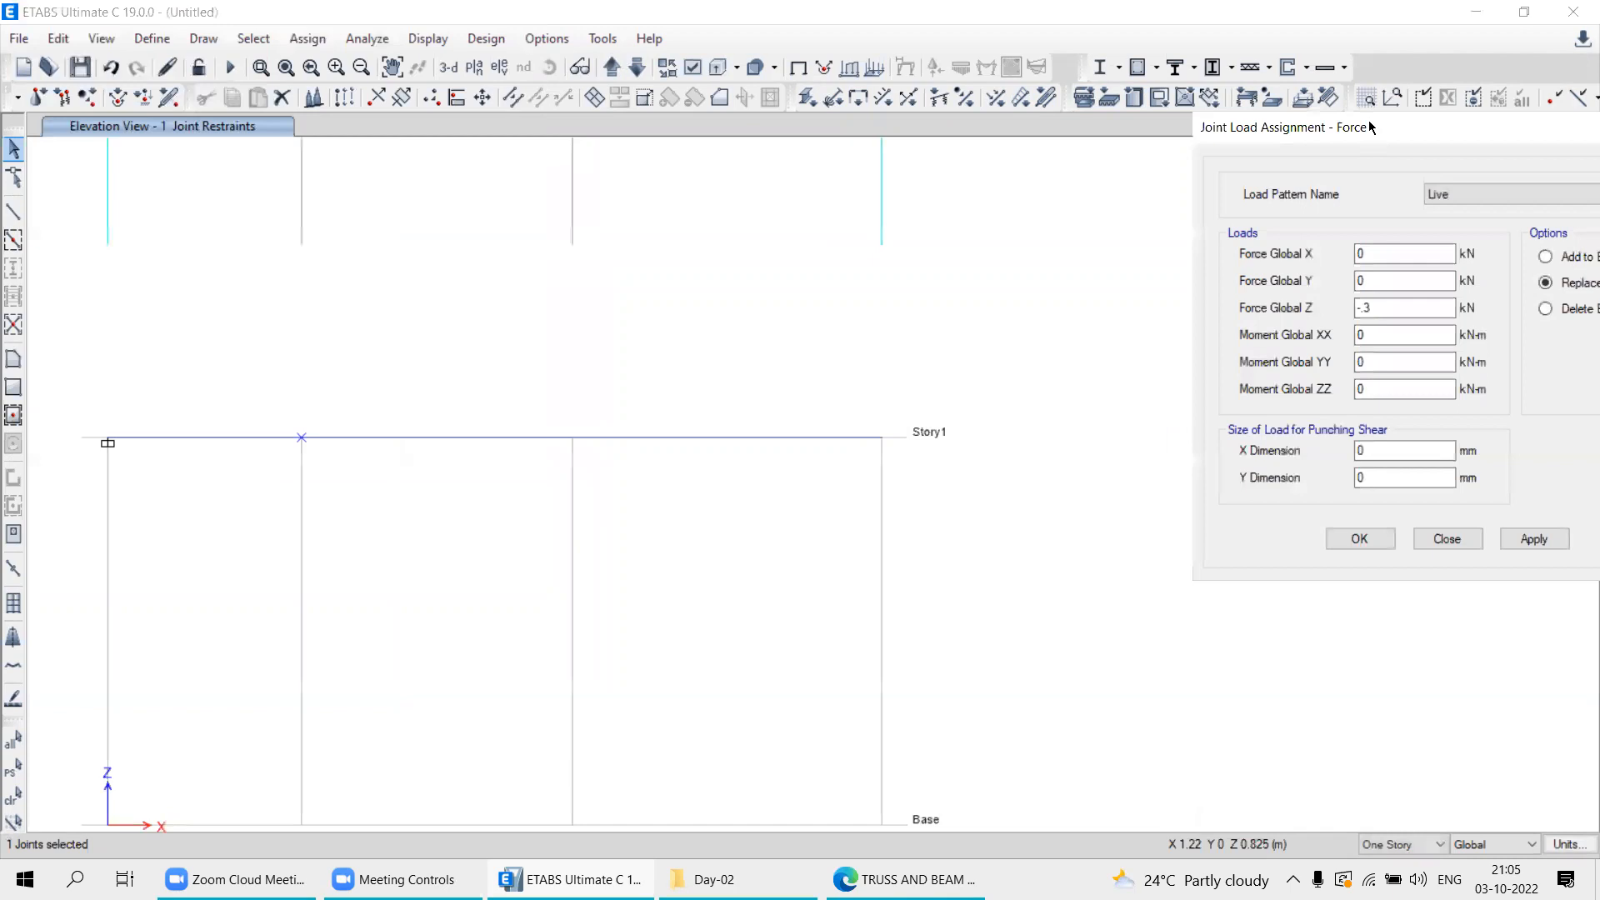
pyautogui.moveTo(1370, 125); pyautogui.dragTo(1172, 100)
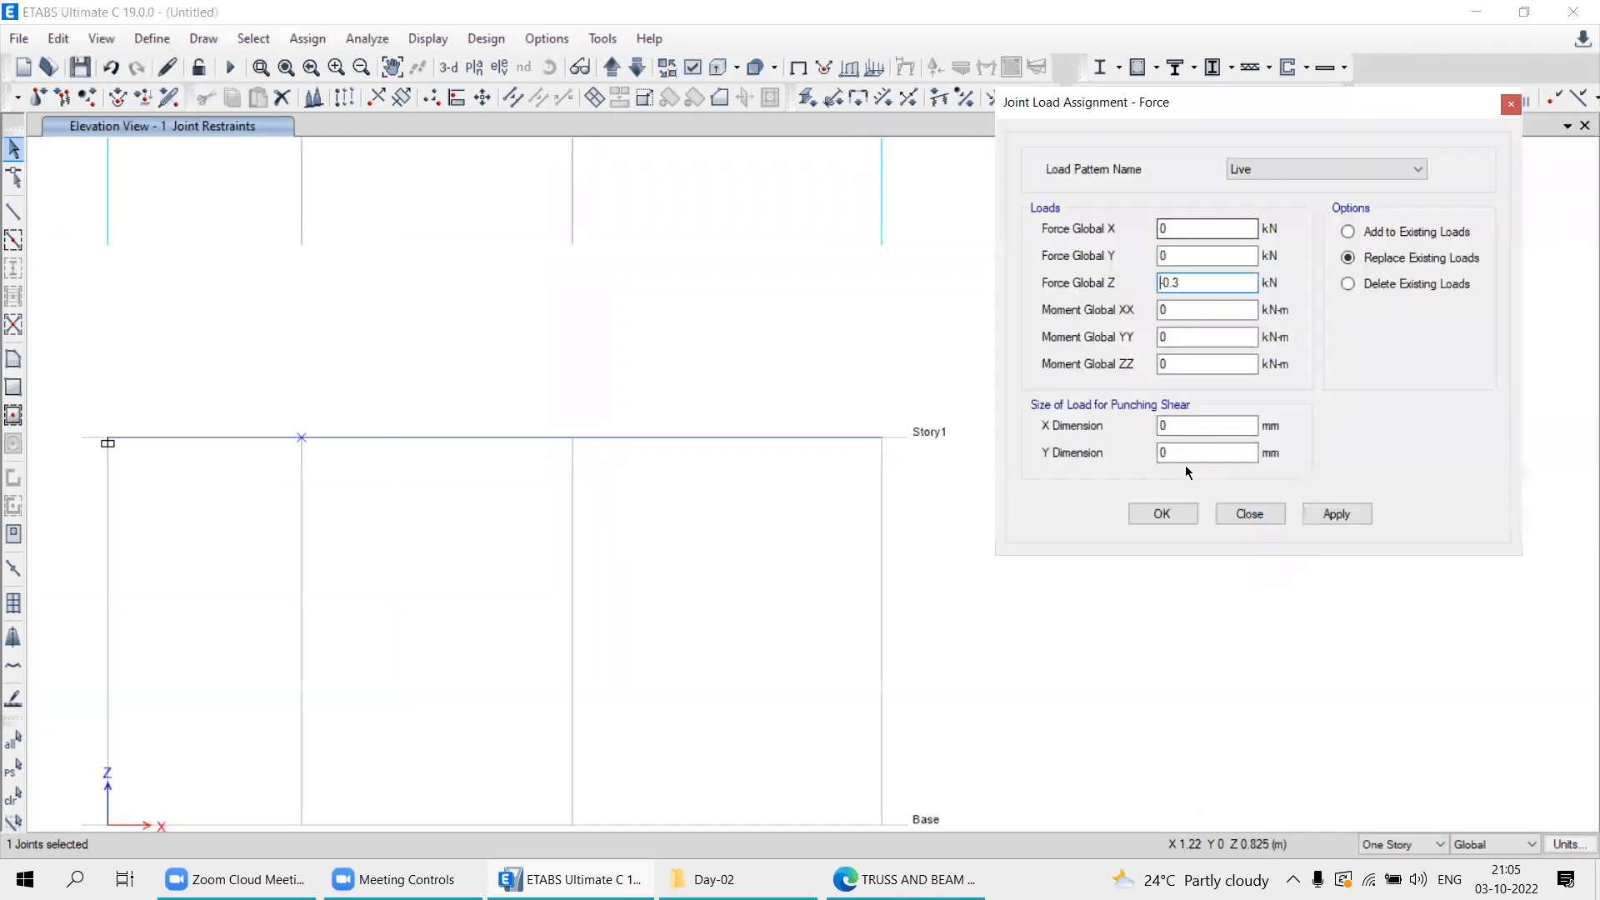
pyautogui.click(1161, 515)
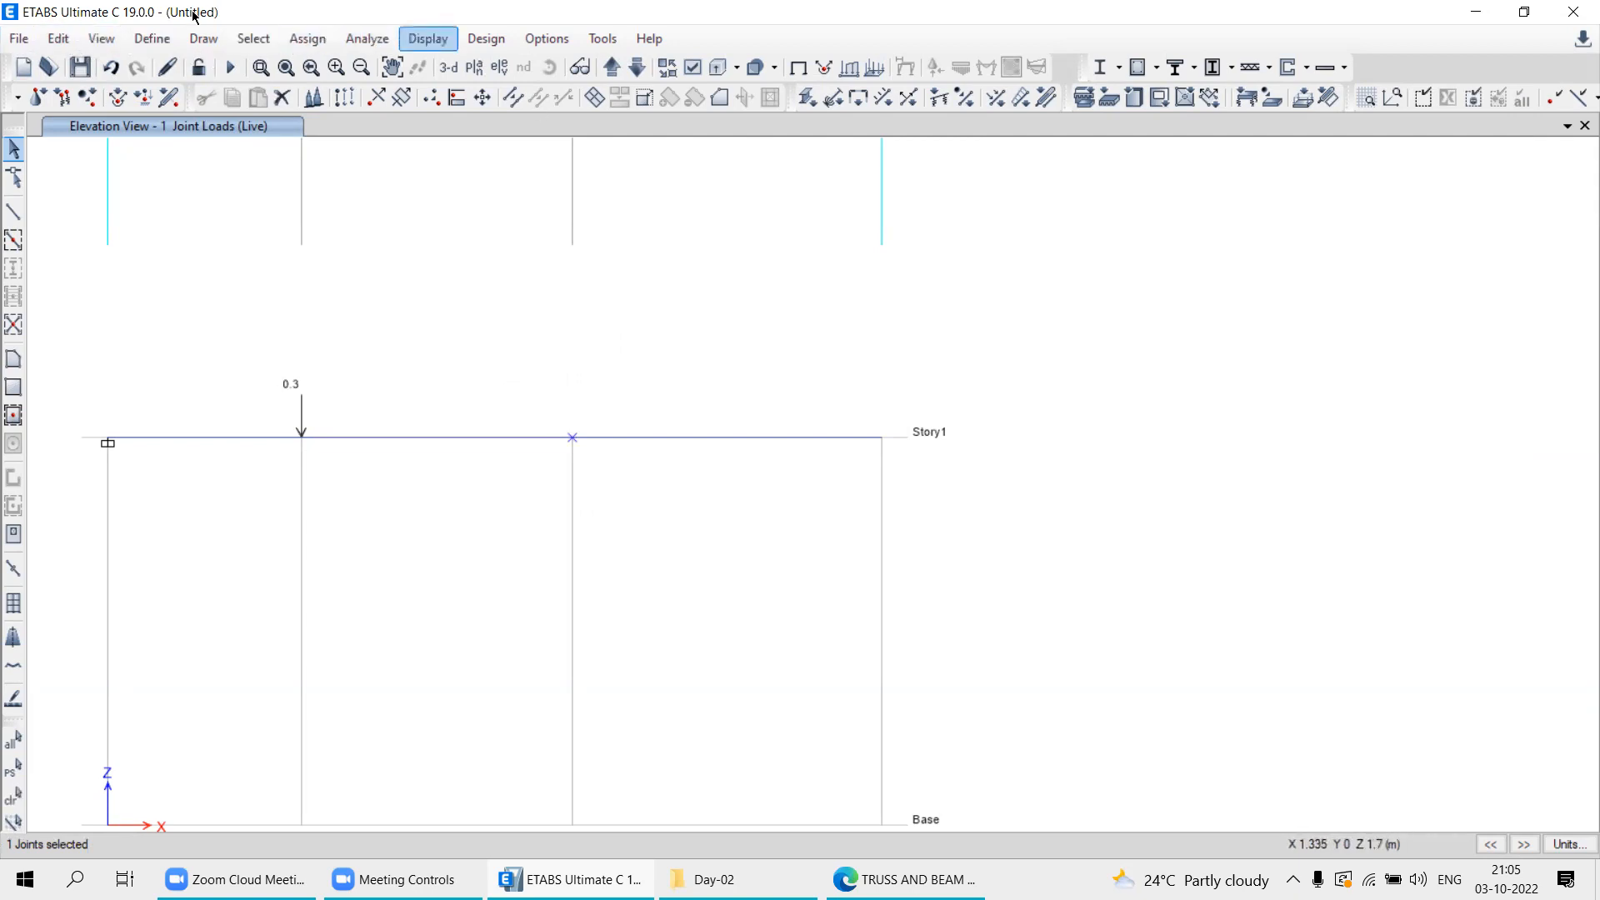
# Assign a Live joint force of -0.5 kN in global Z to the beam's joint at grid C.
pyautogui.click(300, 41)
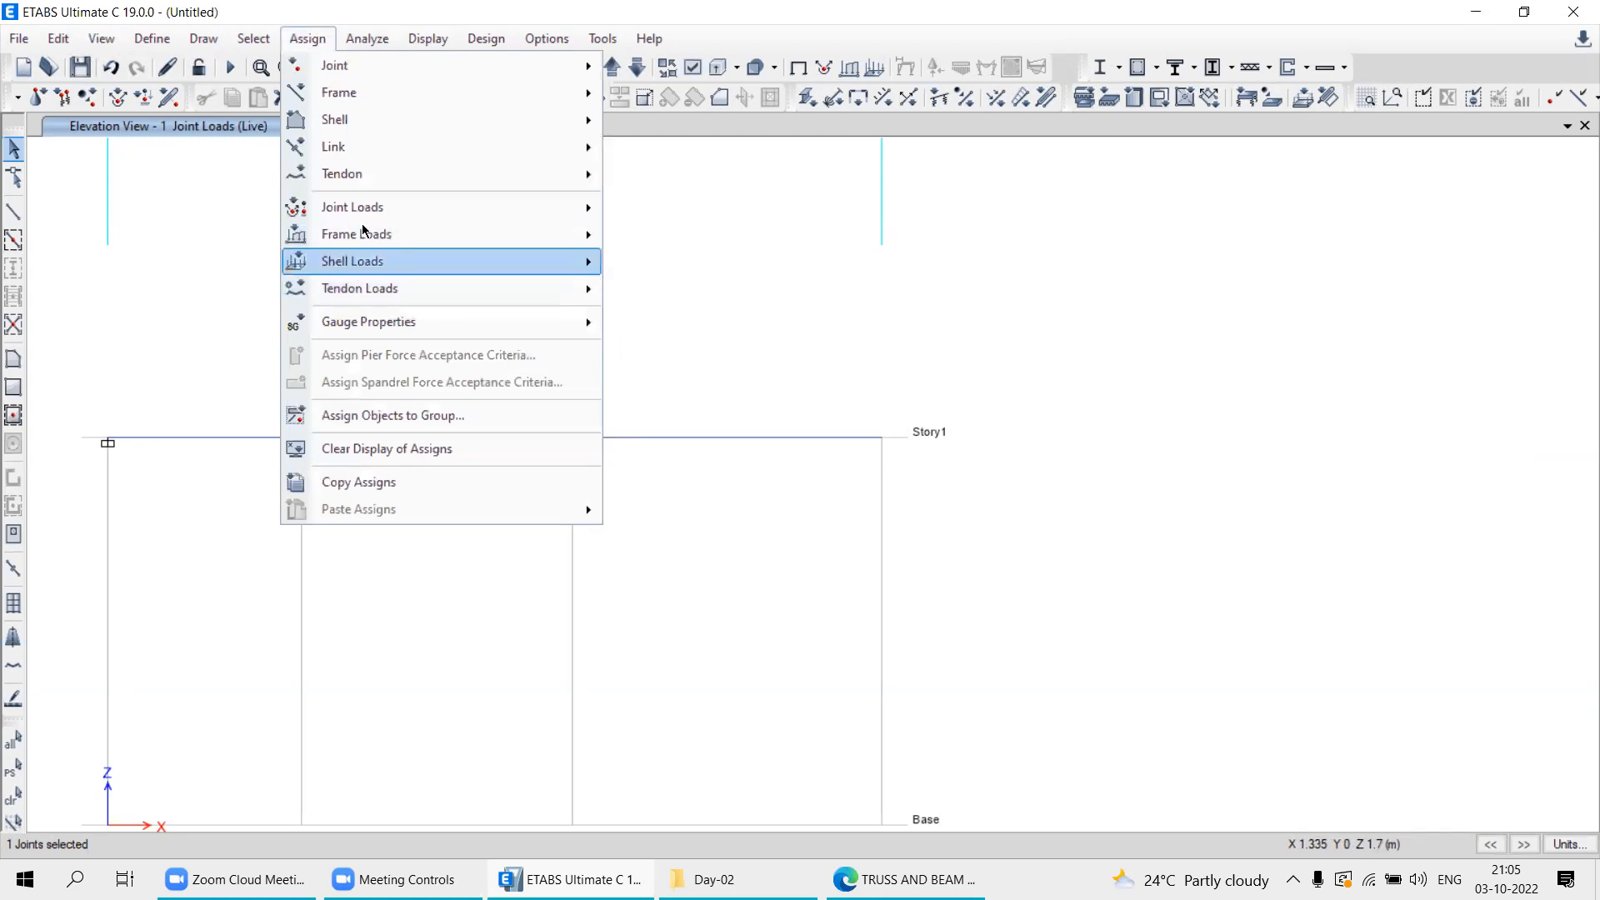
pyautogui.moveTo(359, 208)
pyautogui.click(655, 218)
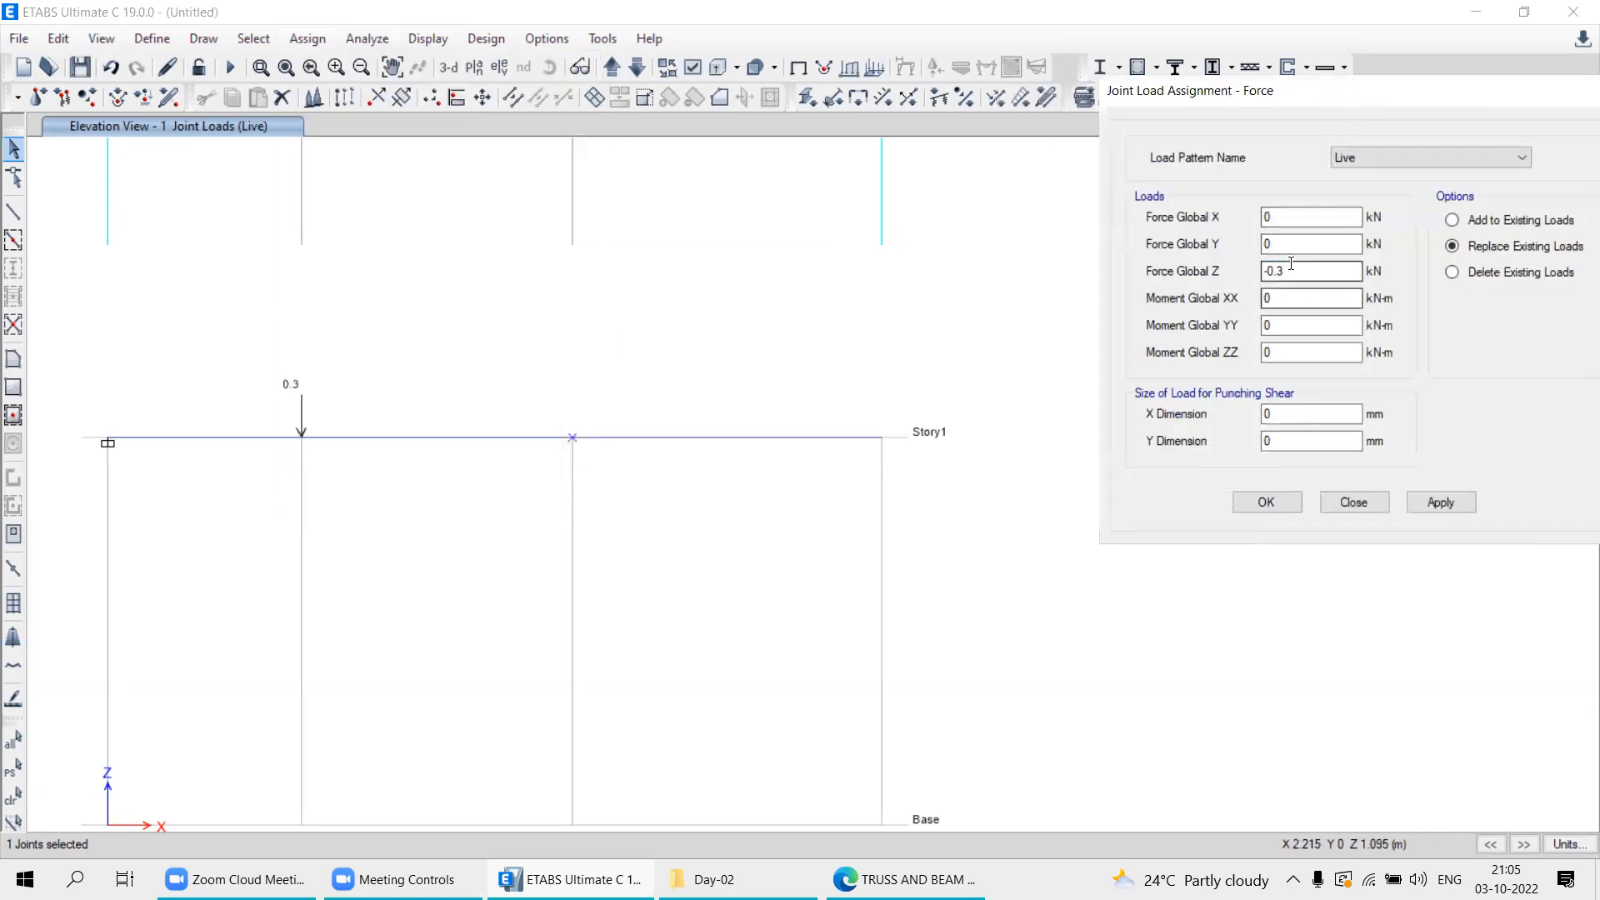
pyautogui.press('BackSpace')
pyautogui.write('5')
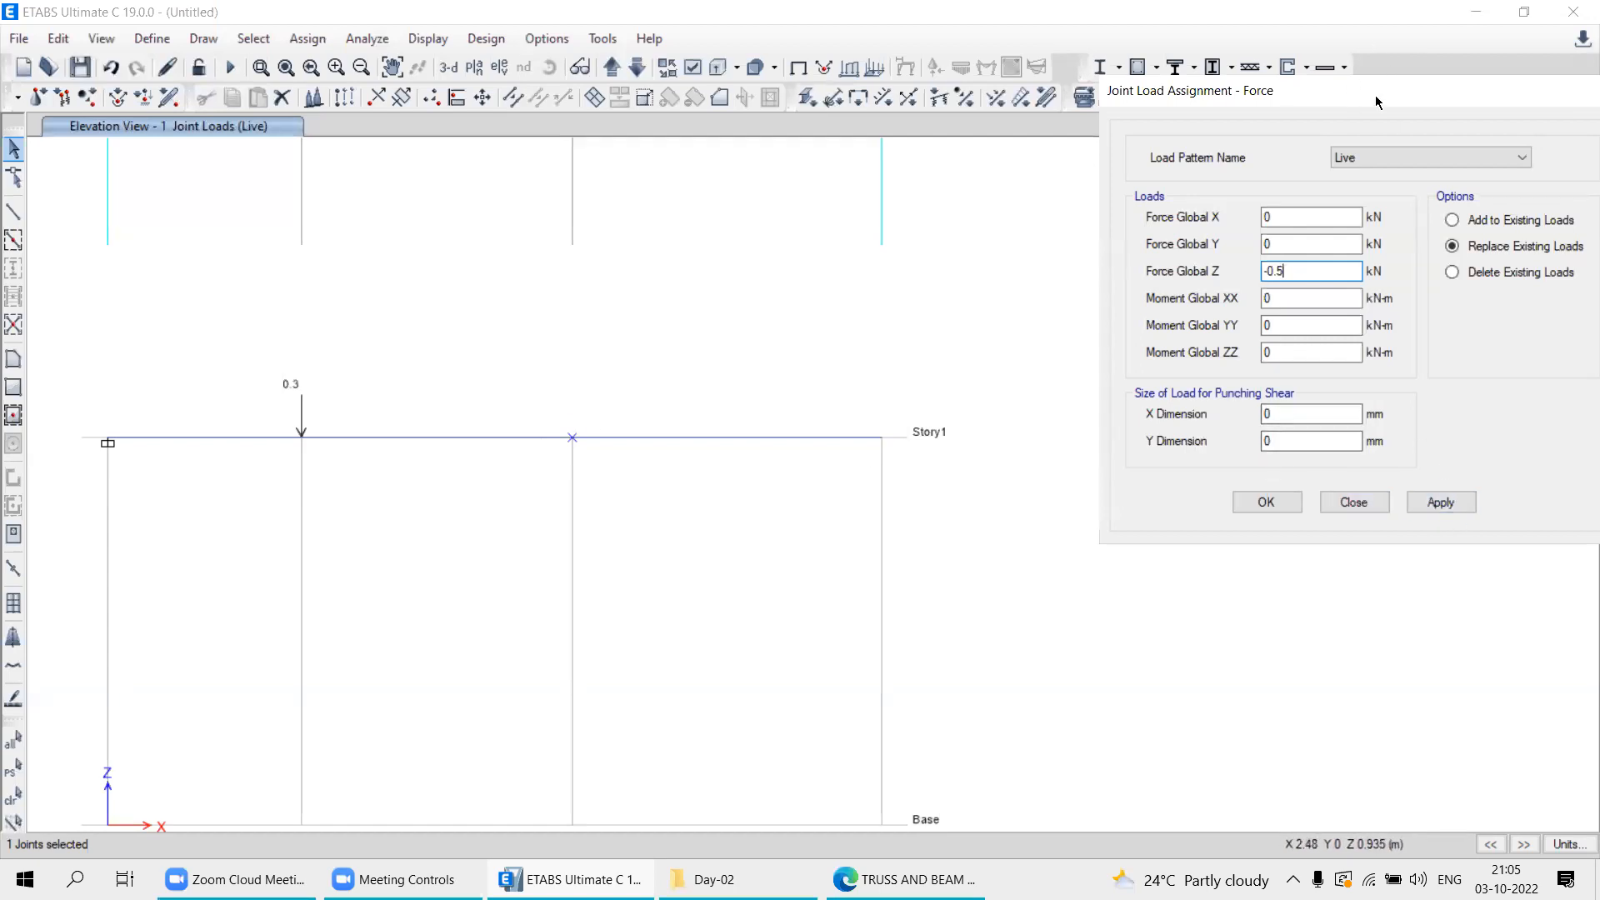
pyautogui.click(1433, 504)
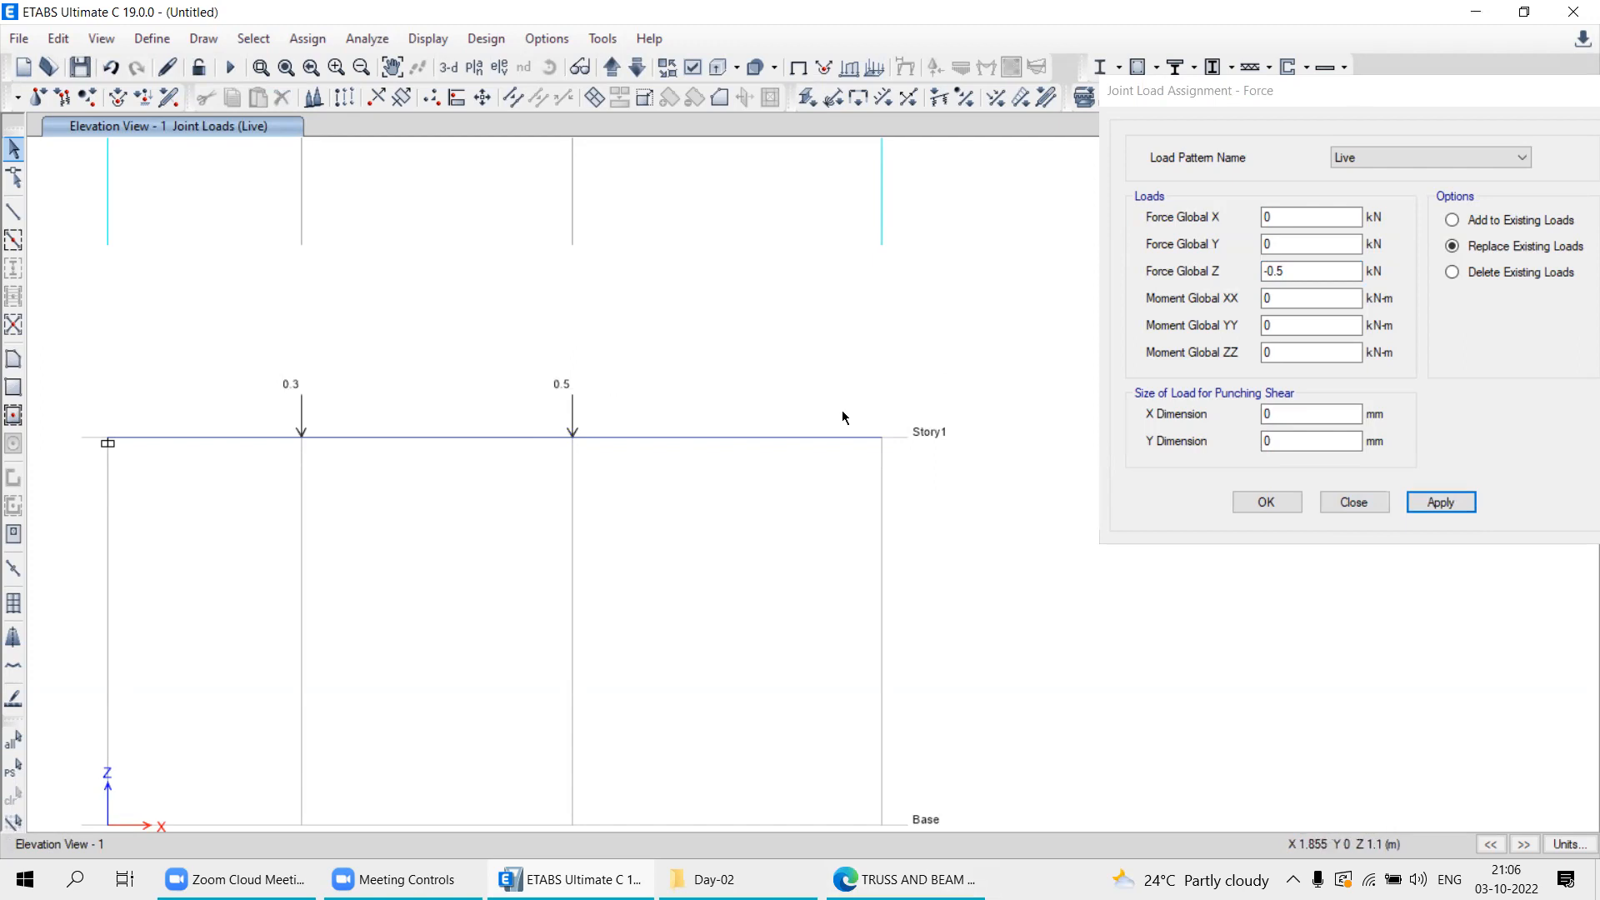
# Assign a Live joint force of -0.8 kN in global Z to the beam's free end at grid D, and finish the load assignment.
pyautogui.moveTo(815, 351); pyautogui.dragTo(957, 525)
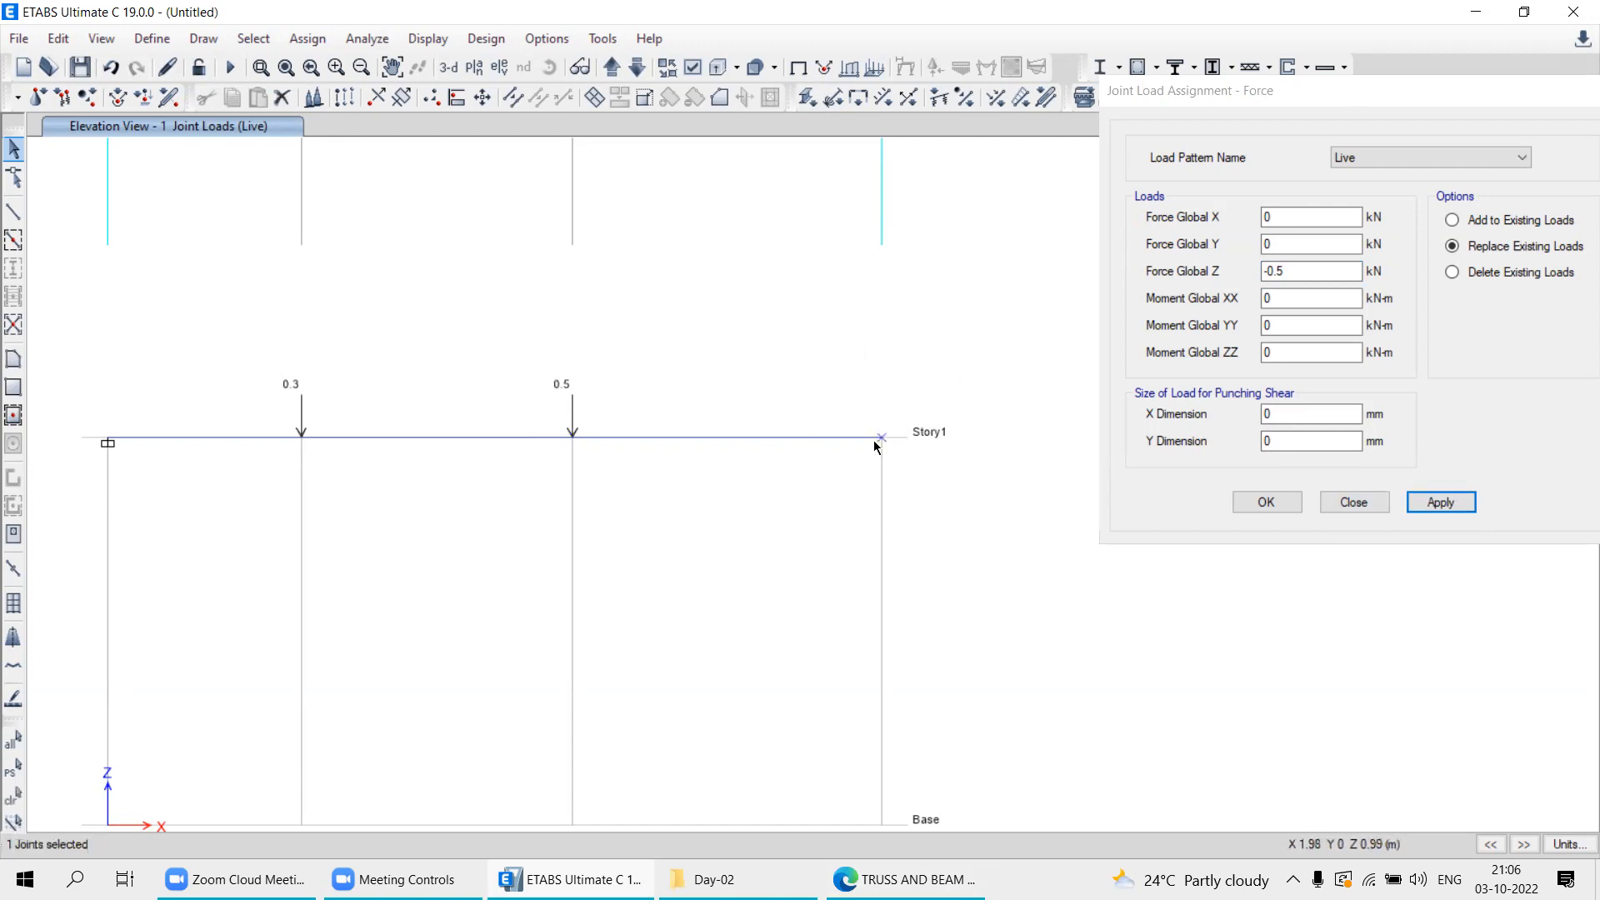
pyautogui.click(1307, 269)
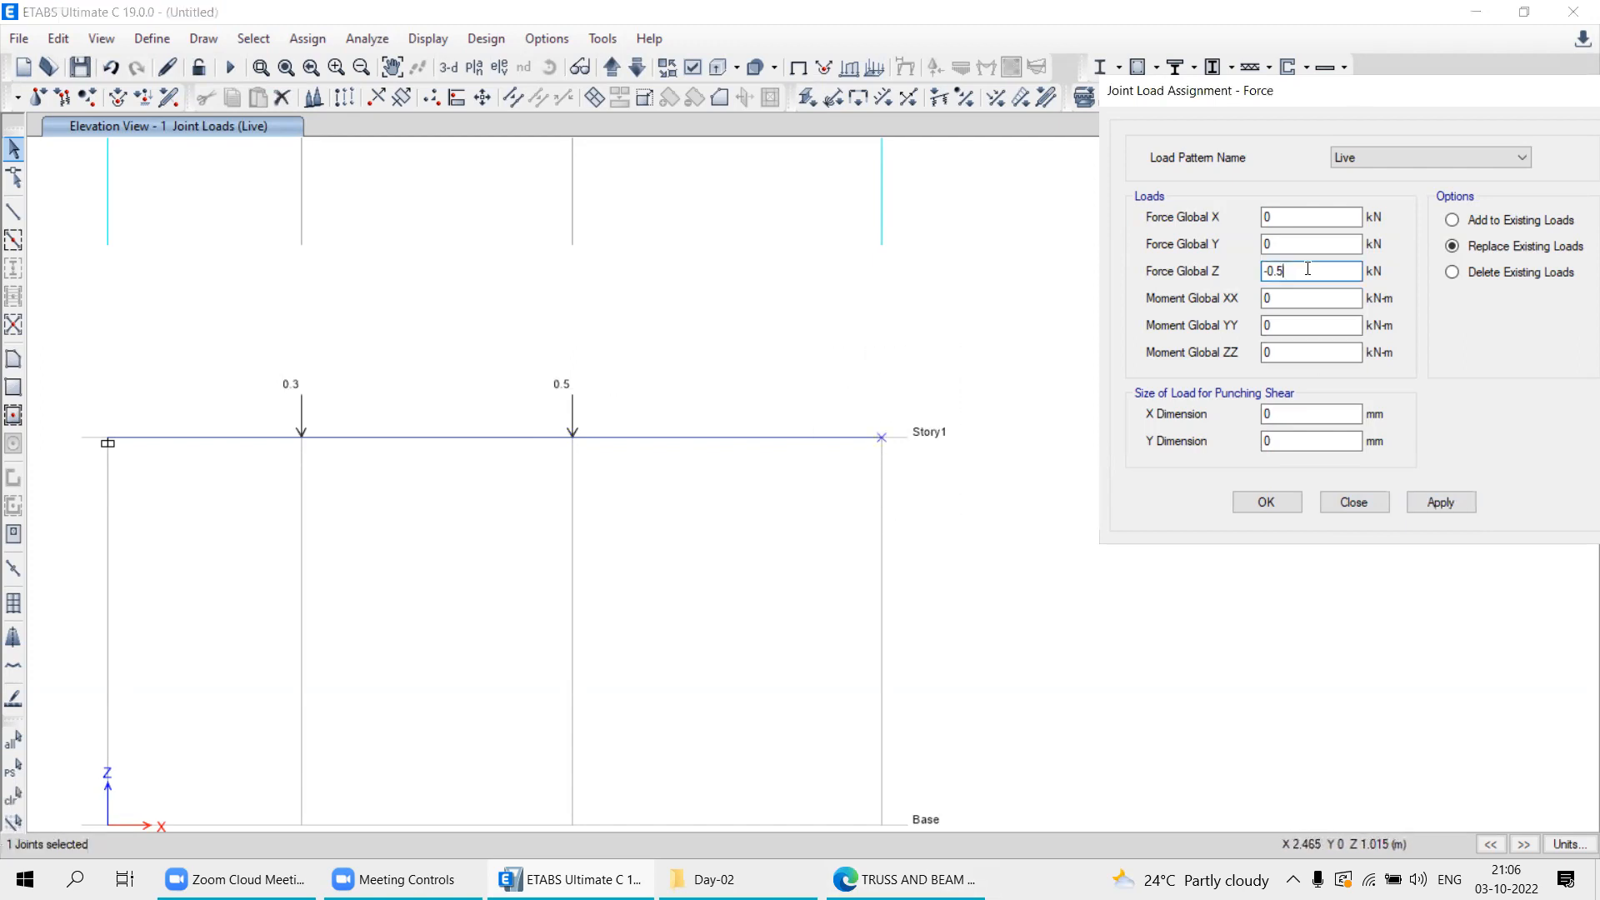
pyautogui.click(1438, 506)
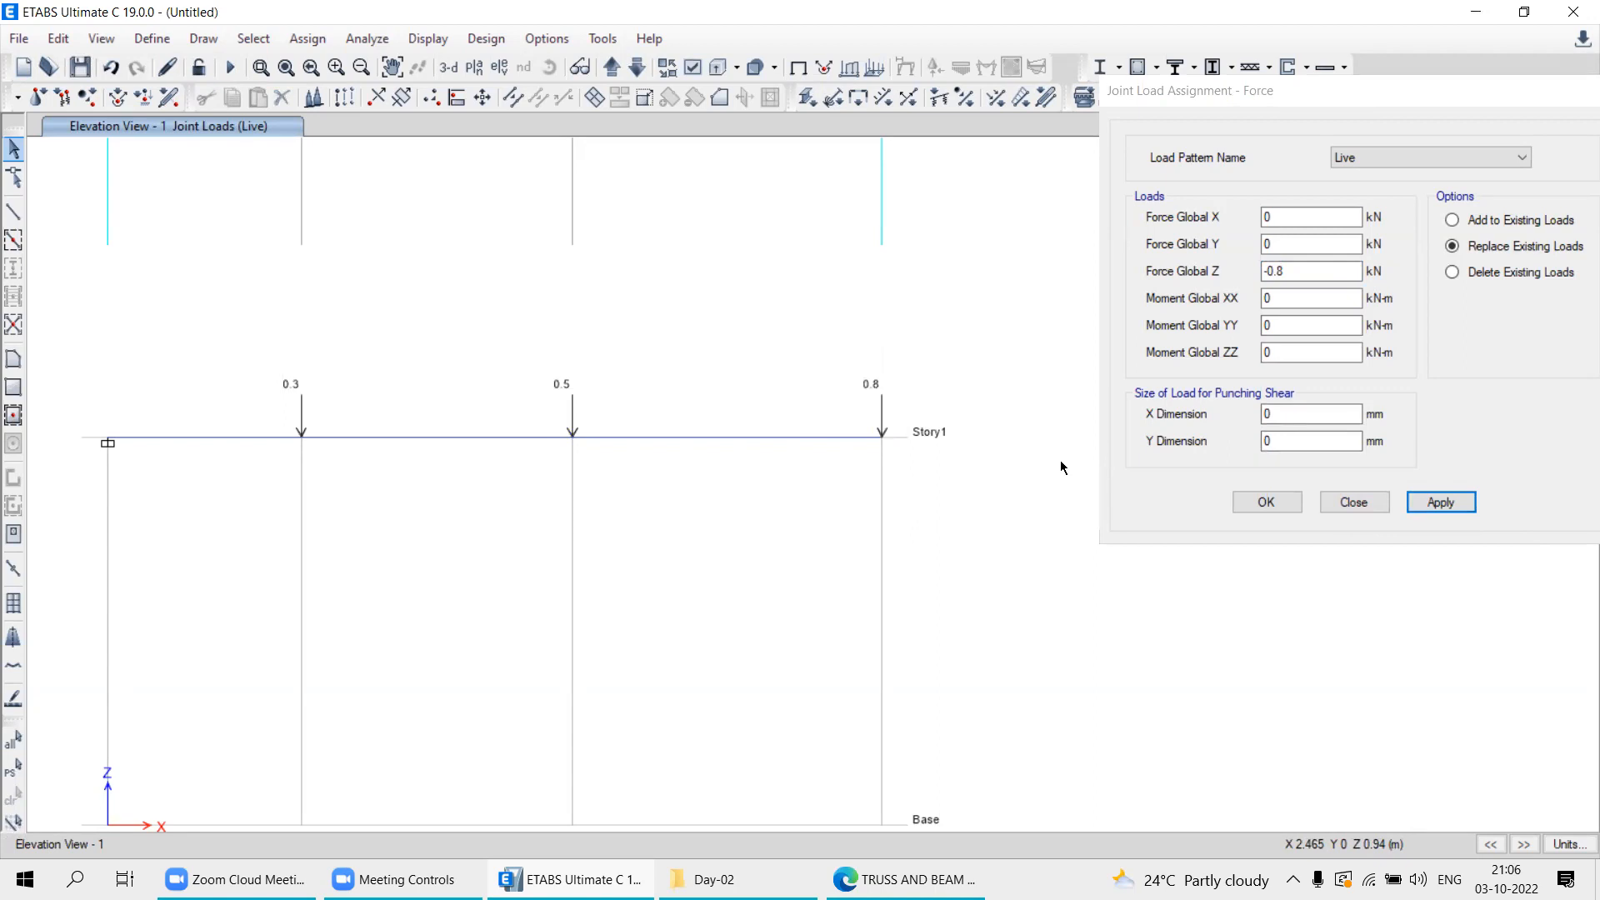
pyautogui.click(1273, 96)
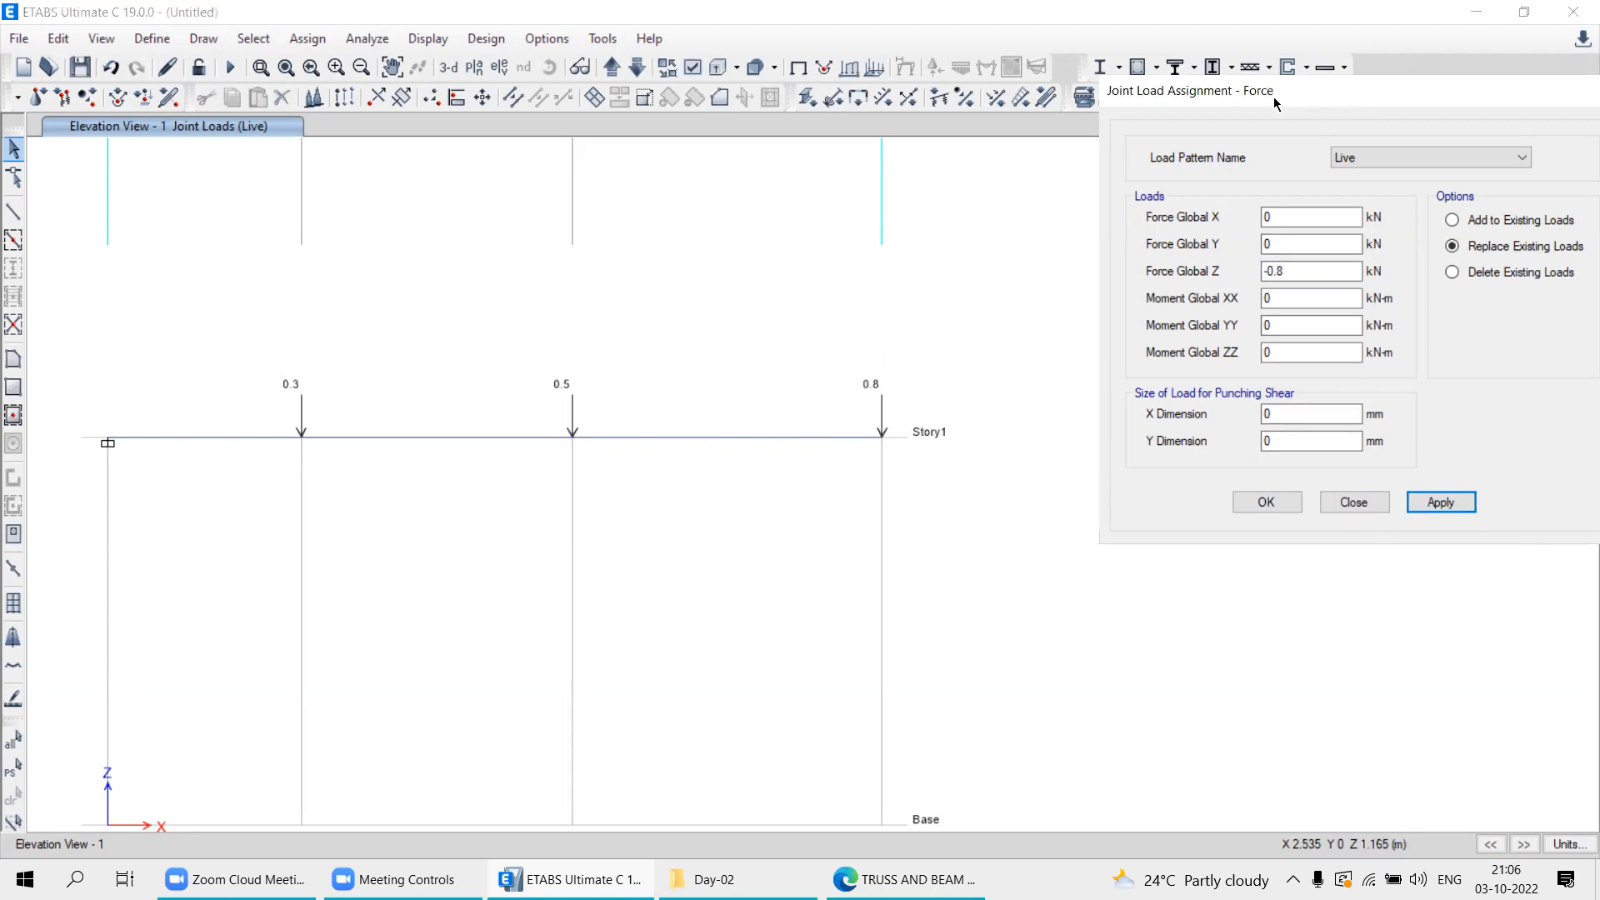
pyautogui.moveTo(1273, 97); pyautogui.dragTo(1190, 159)
pyautogui.click(1272, 567)
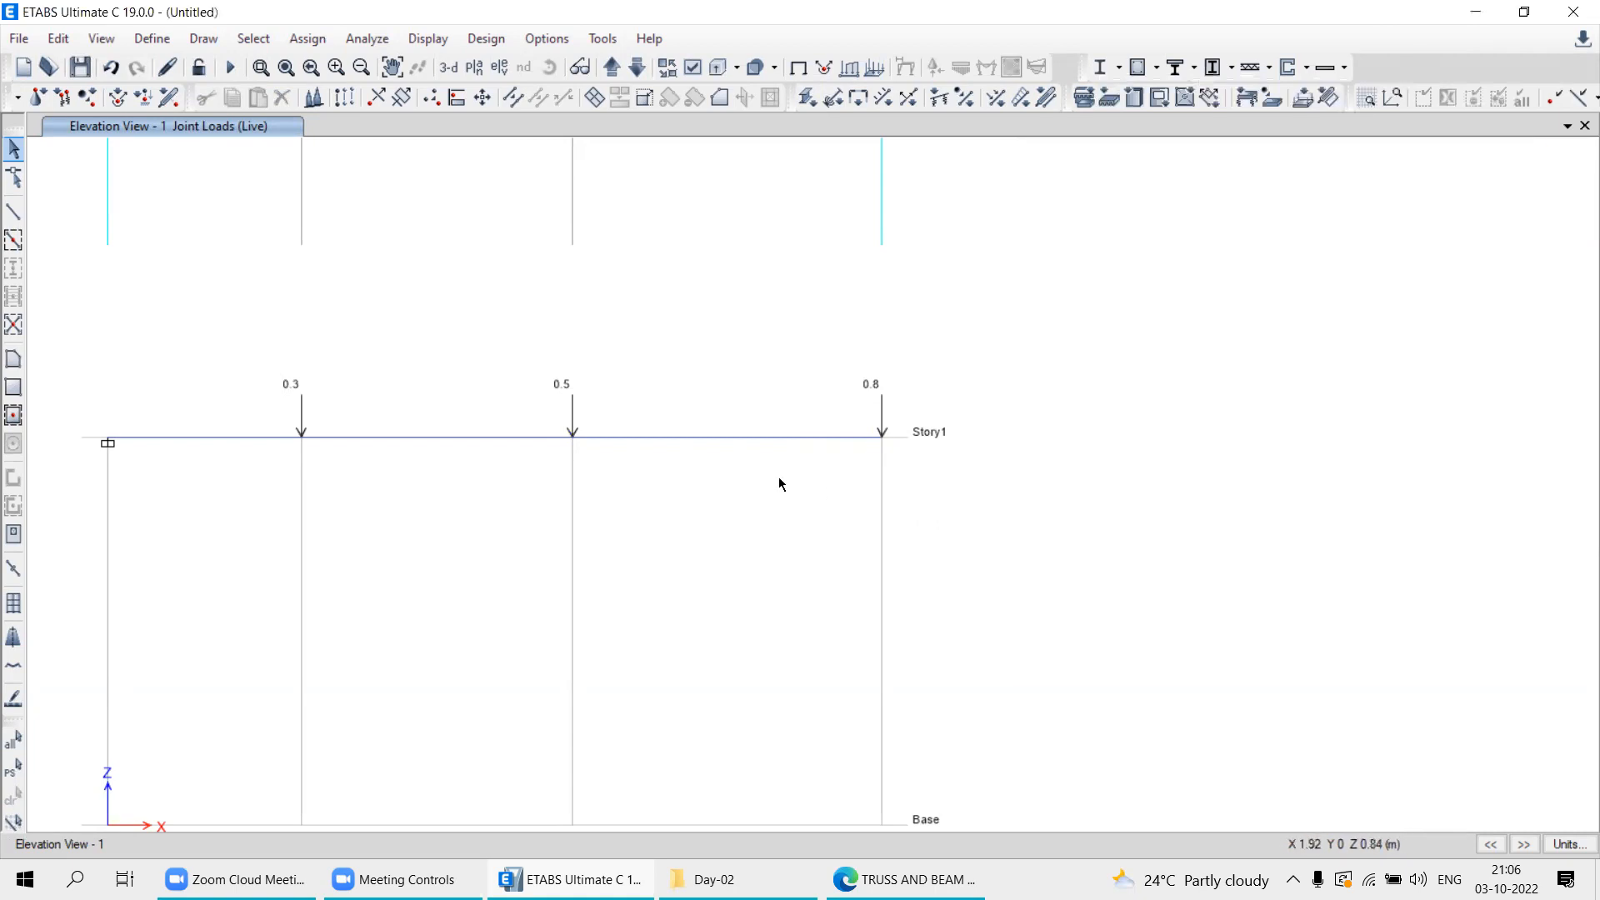
# Check the model with all joint, frame, shell, other and fix options enabled, and dismiss the report.
pyautogui.moveTo(693, 489); pyautogui.dragTo(837, 450, button='middle')
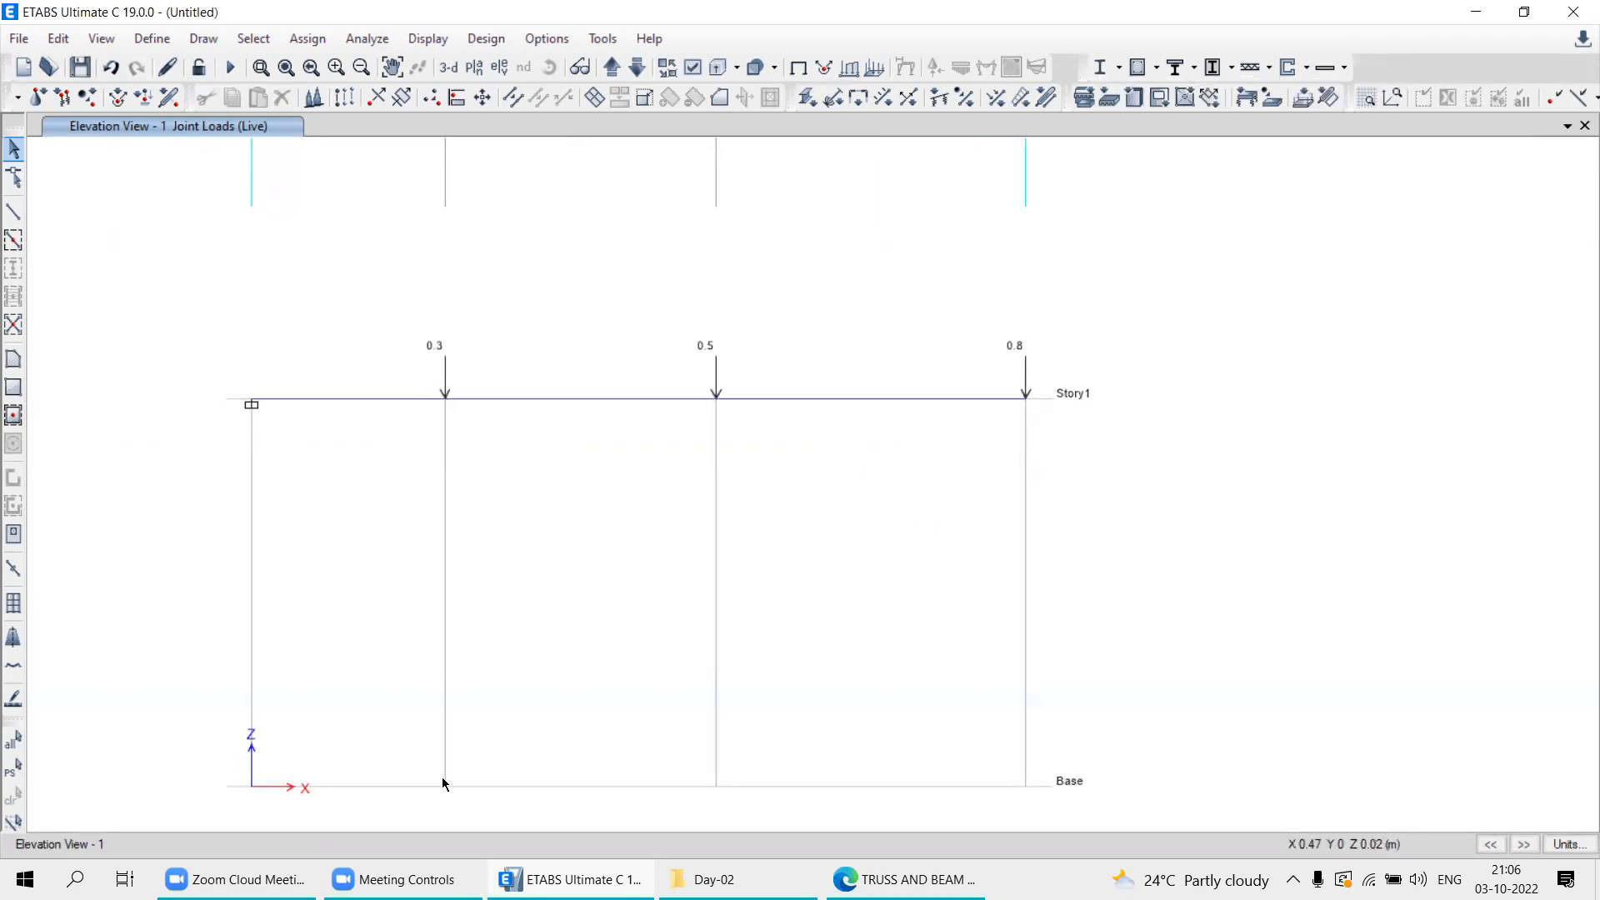
pyautogui.moveTo(682, 473); pyautogui.dragTo(685, 494, button='middle')
pyautogui.moveTo(530, 307); pyautogui.dragTo(528, 303, button='middle')
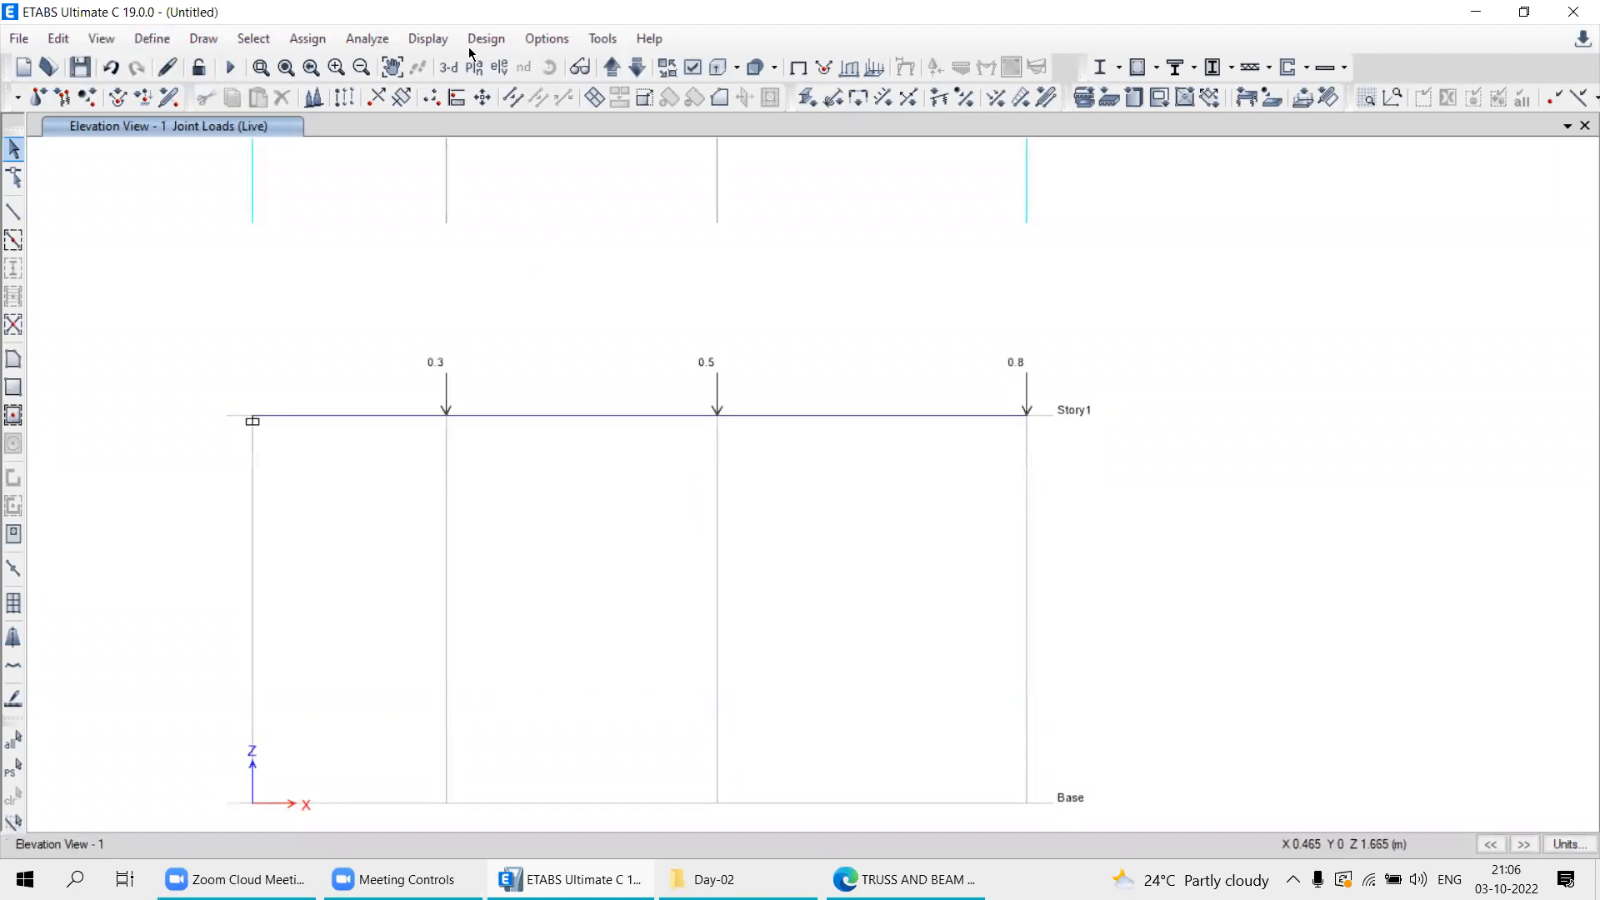
pyautogui.click(368, 38)
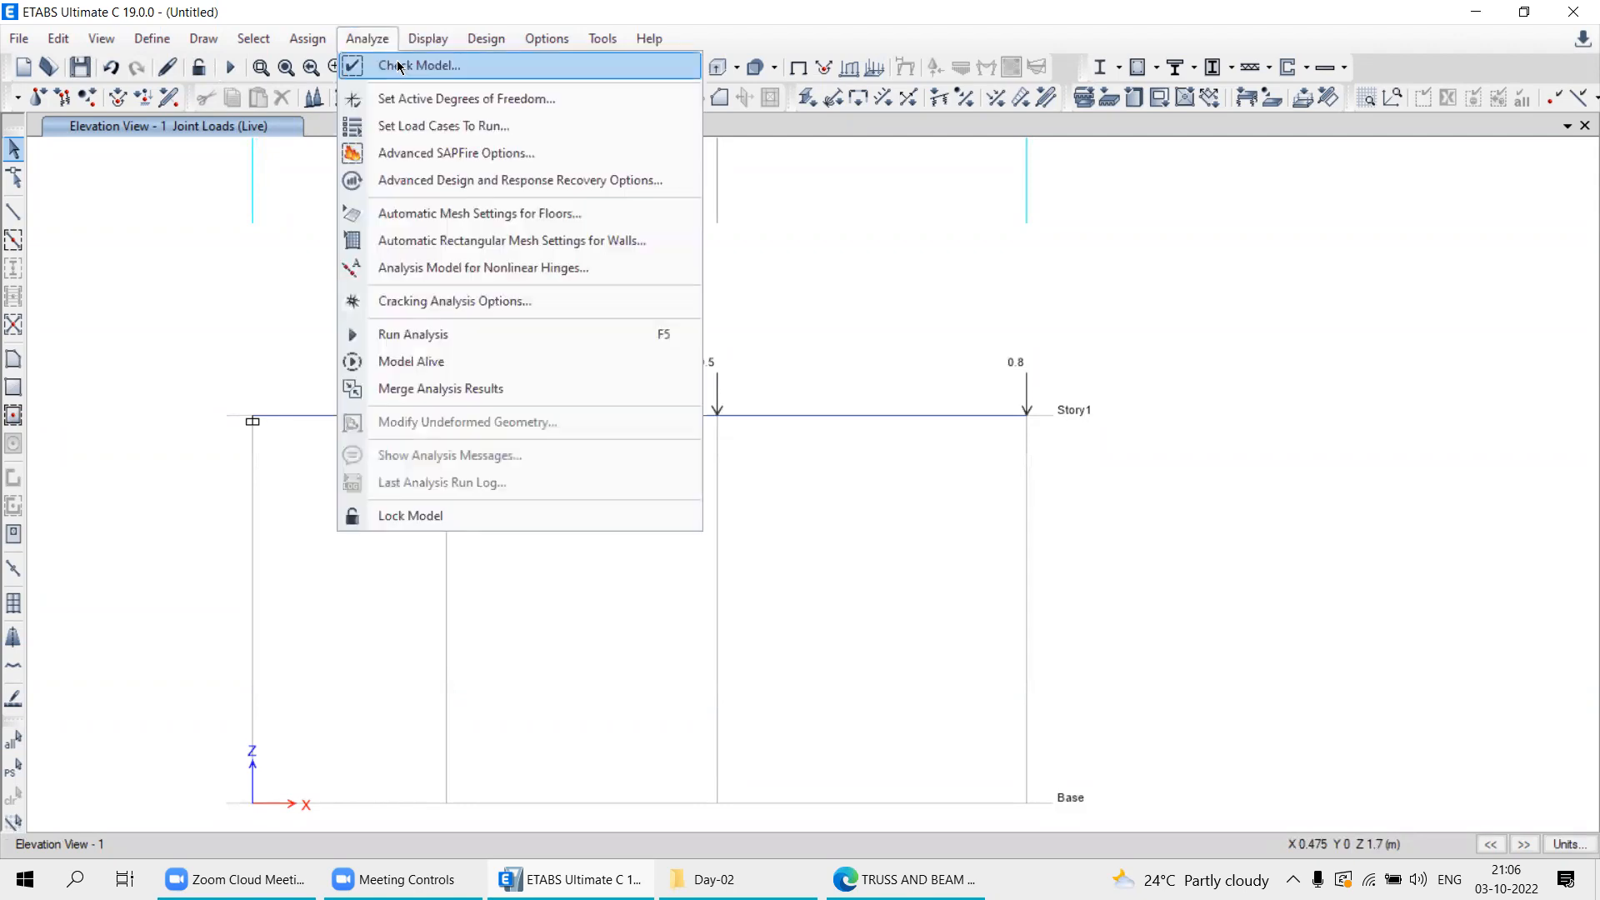
pyautogui.click(404, 62)
pyautogui.click(710, 701)
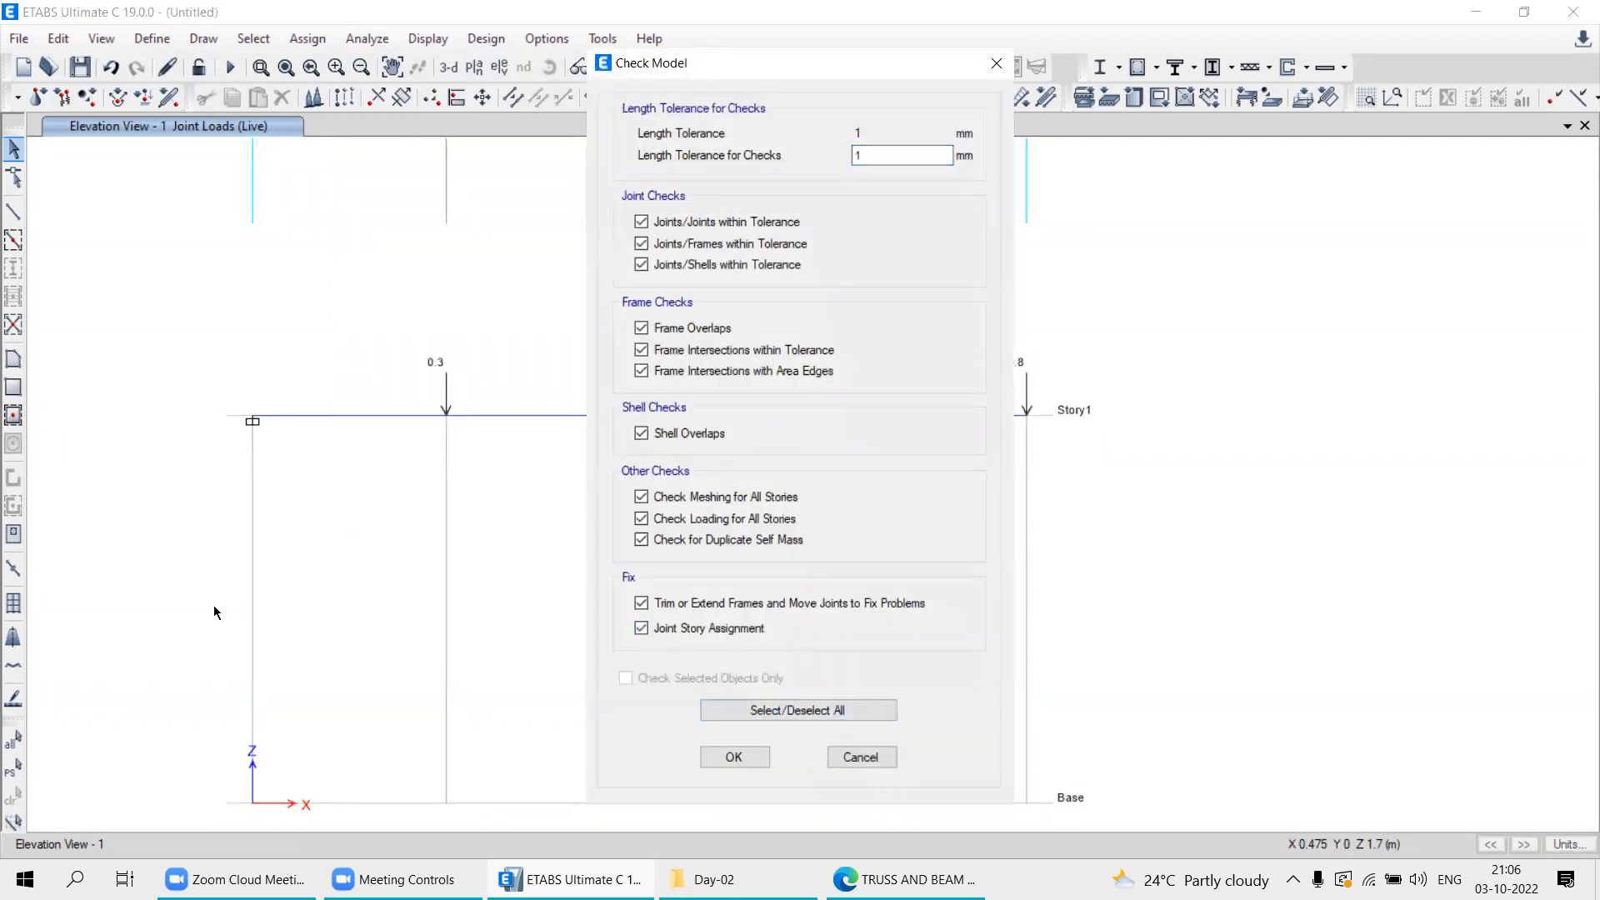
pyautogui.moveTo(680, 46); pyautogui.dragTo(124, 1)
pyautogui.click(175, 708)
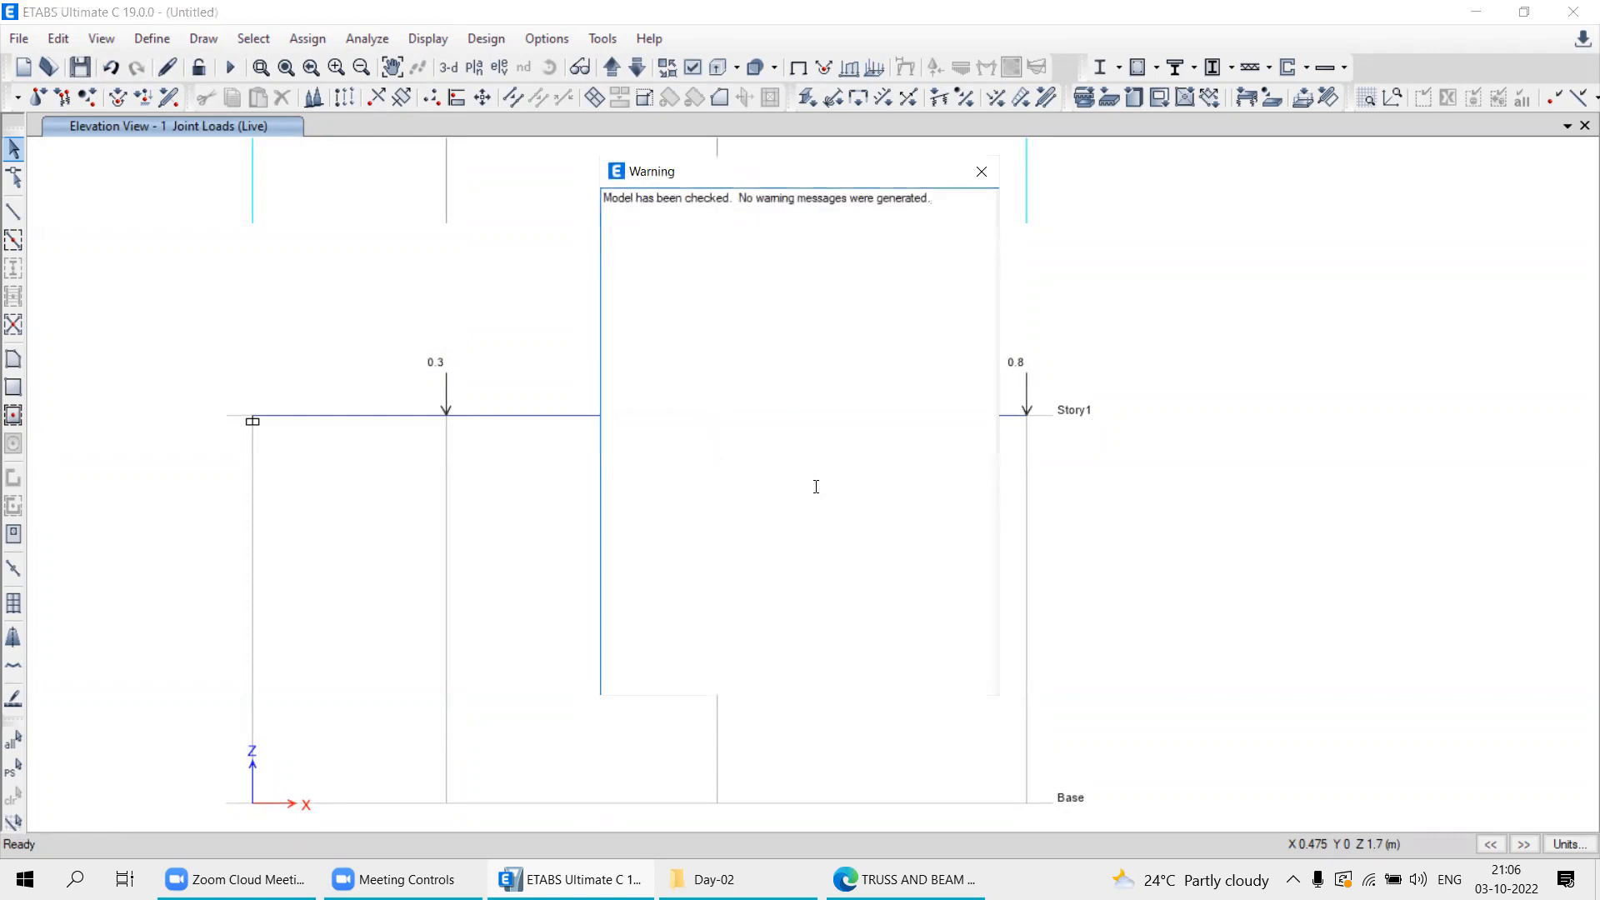
pyautogui.click(982, 172)
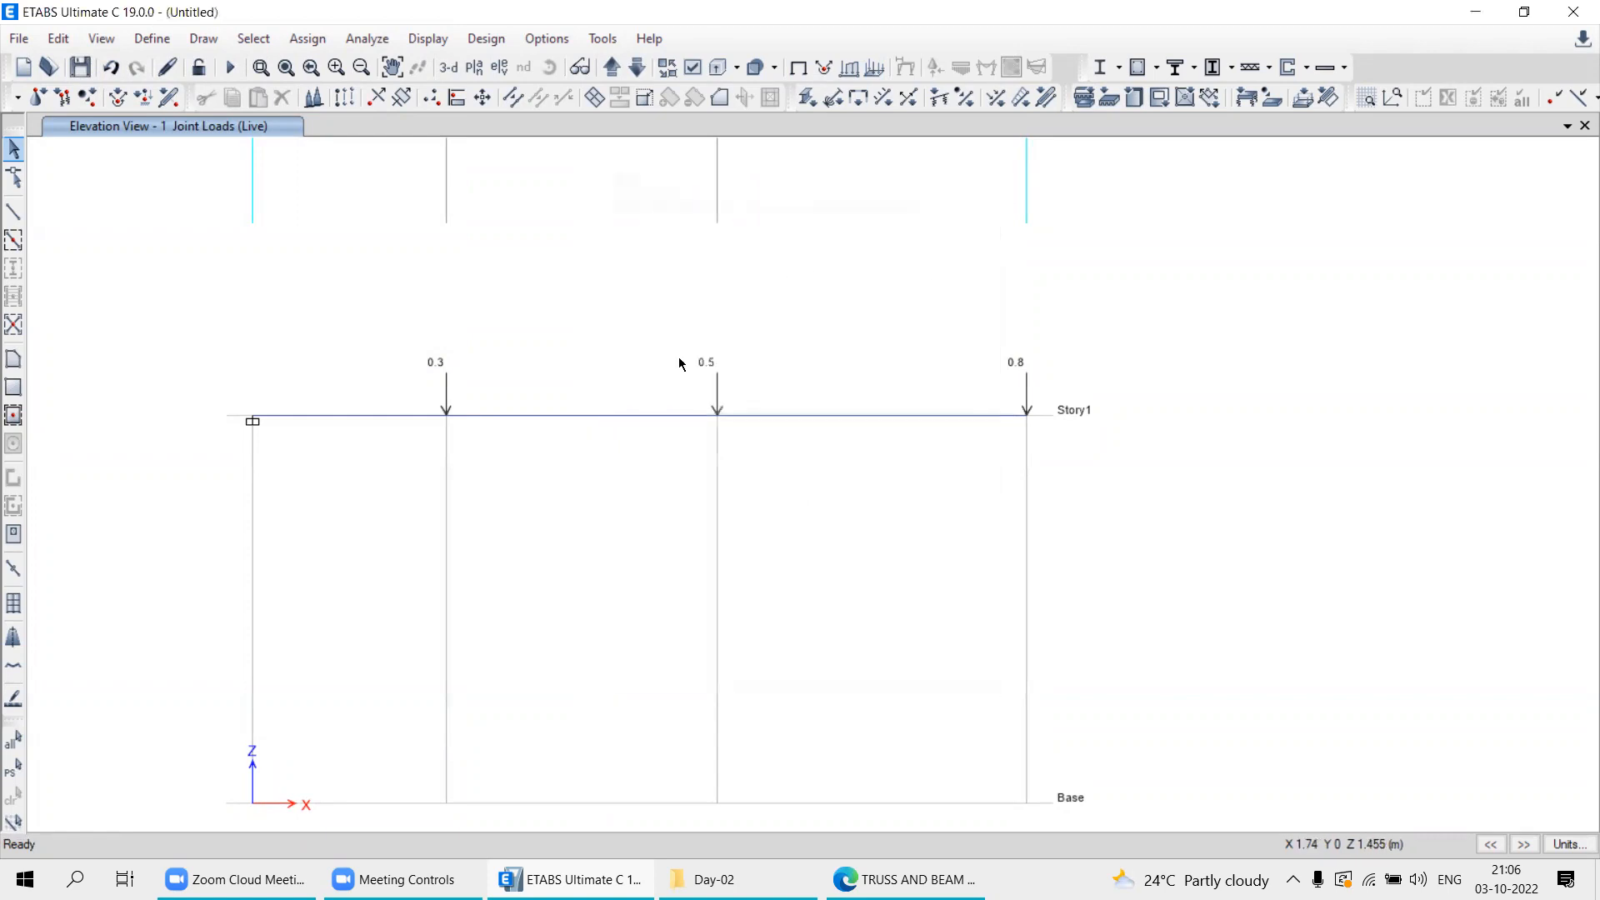
# Run the analysis, saving the model over the existing file 6 in the DELETE folder.
pyautogui.click(231, 76)
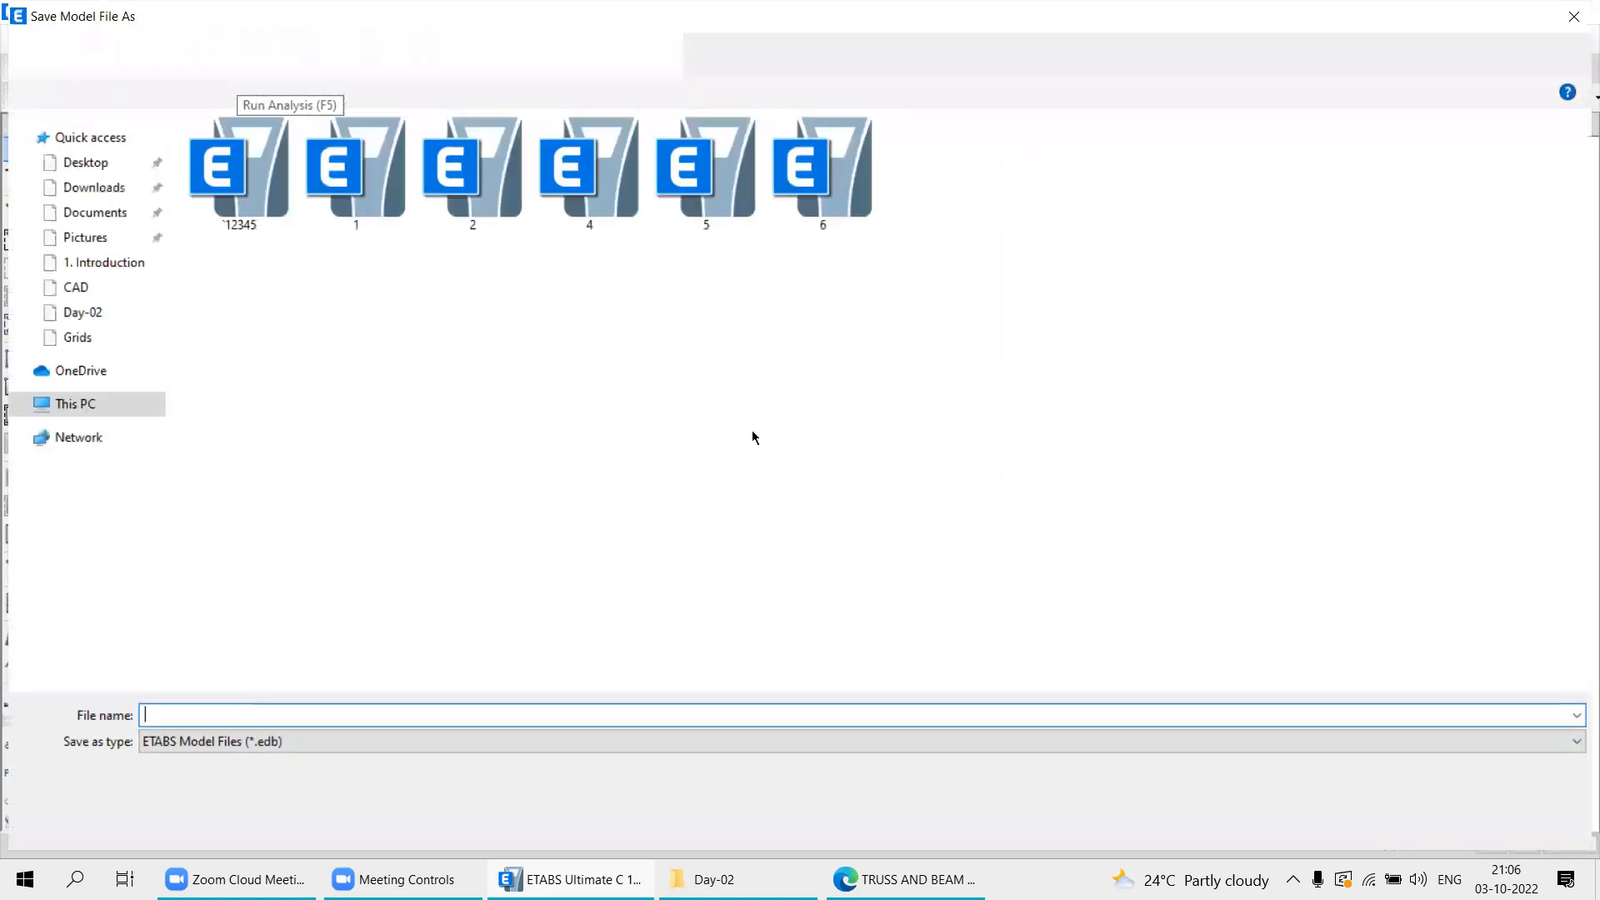
pyautogui.click(869, 183)
pyautogui.press('Return')
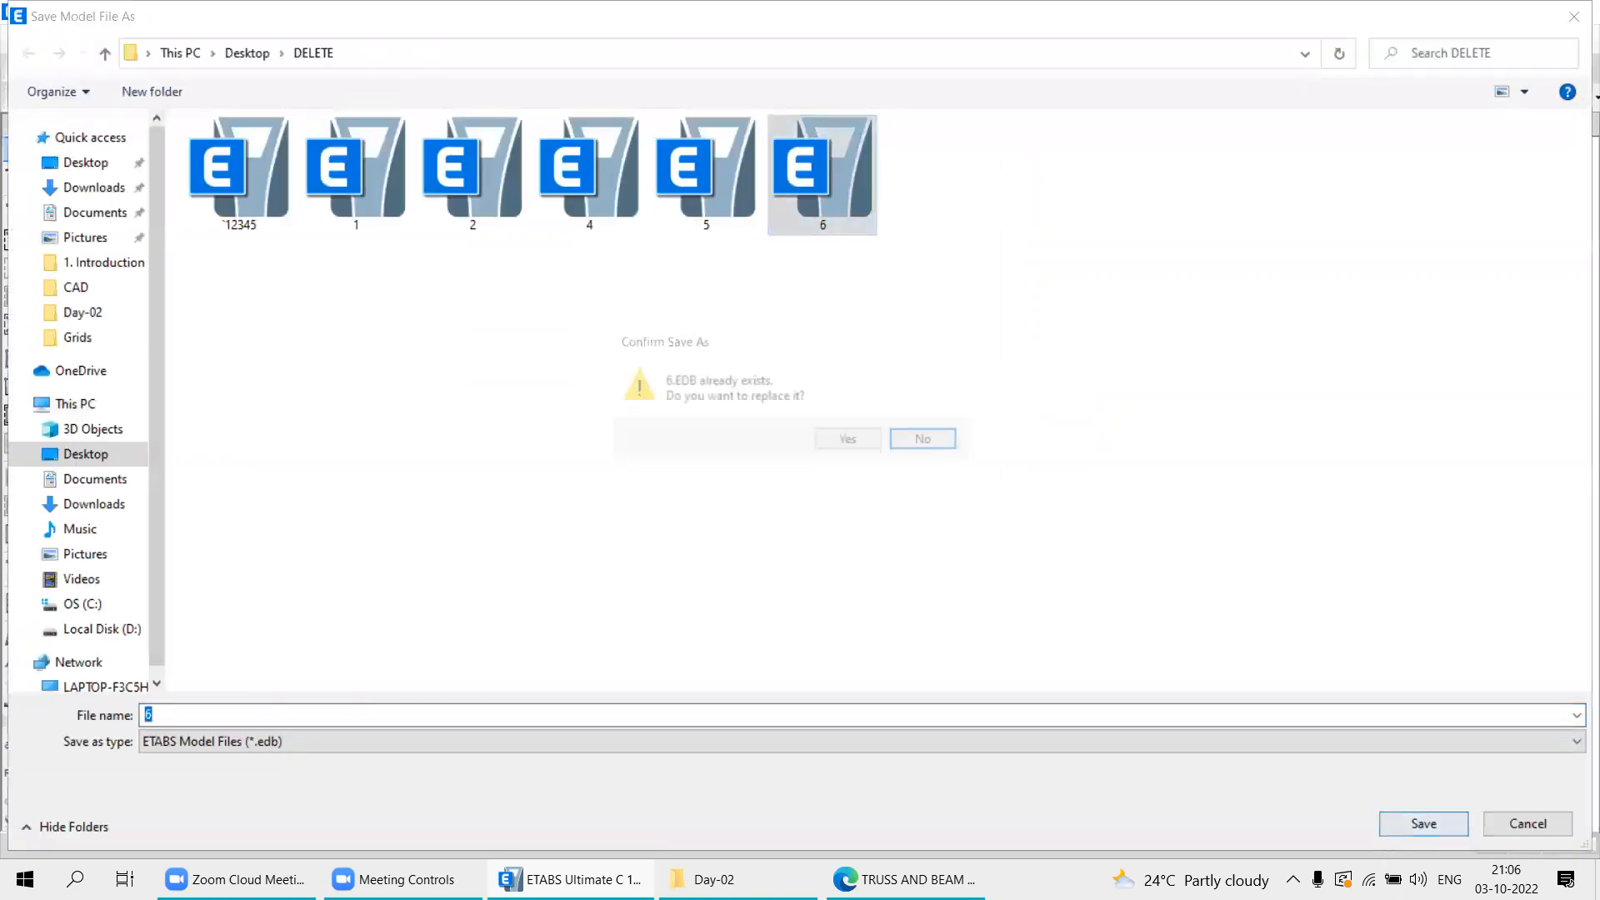
pyautogui.click(838, 441)
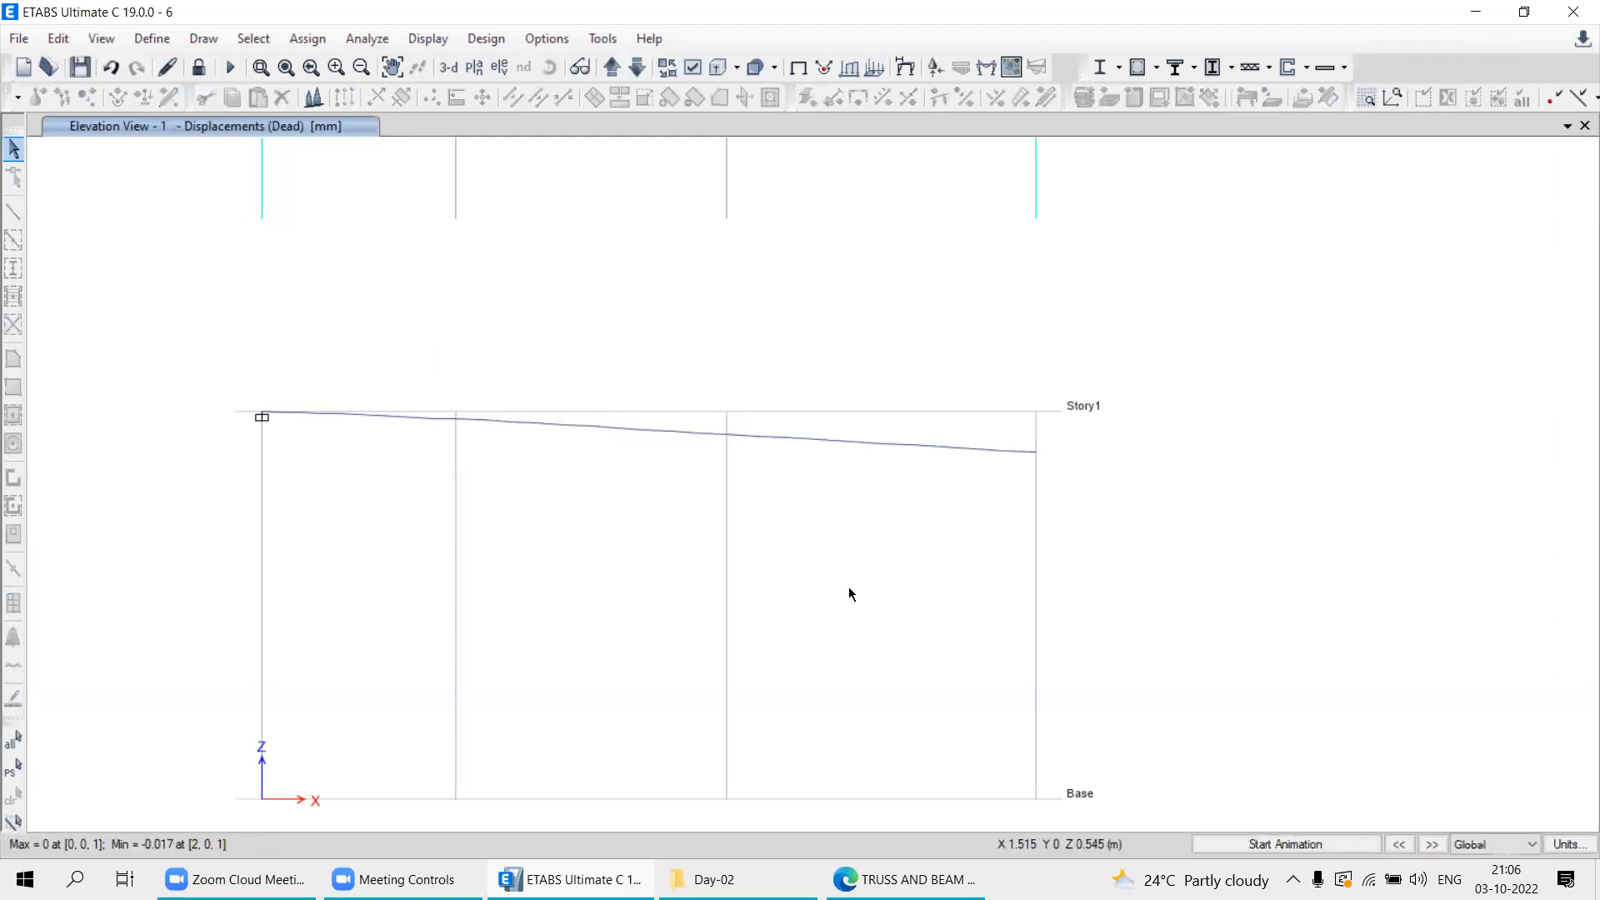
# Play and stop the animation of the beam's Dead displacements, and switch back to Problem 6.1 in the PDF.
pyautogui.moveTo(711, 524)
pyautogui.mouseDown(button='middle')
pyautogui.moveTo(714, 357)
pyautogui.moveTo(718, 473)
pyautogui.mouseUp(button='middle')
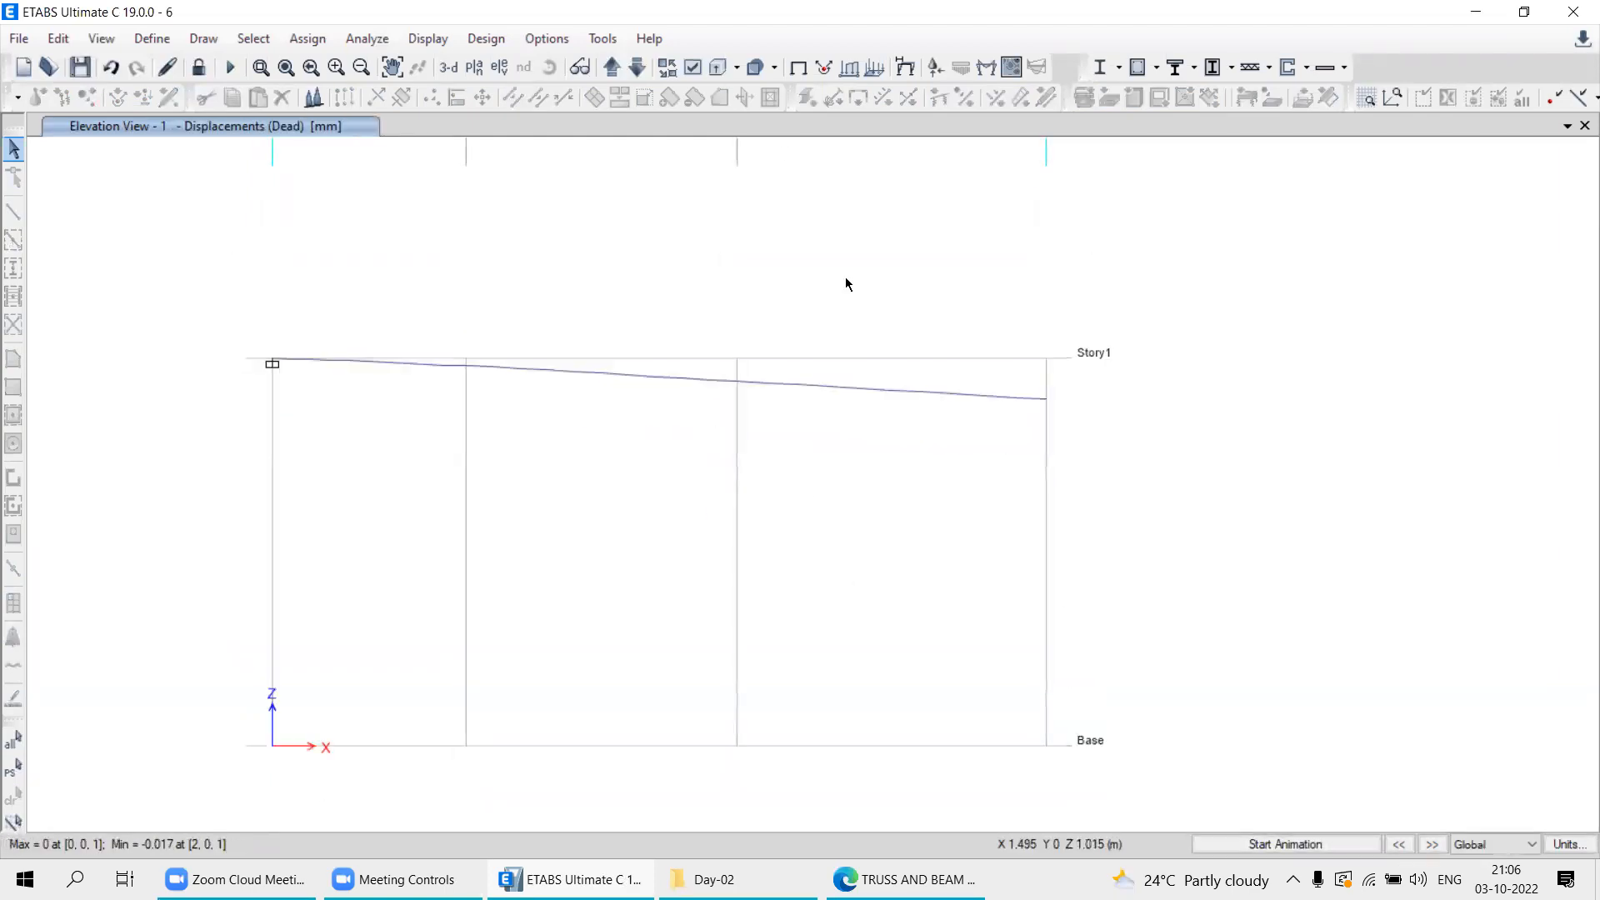
pyautogui.moveTo(693, 414); pyautogui.dragTo(682, 443, button='middle')
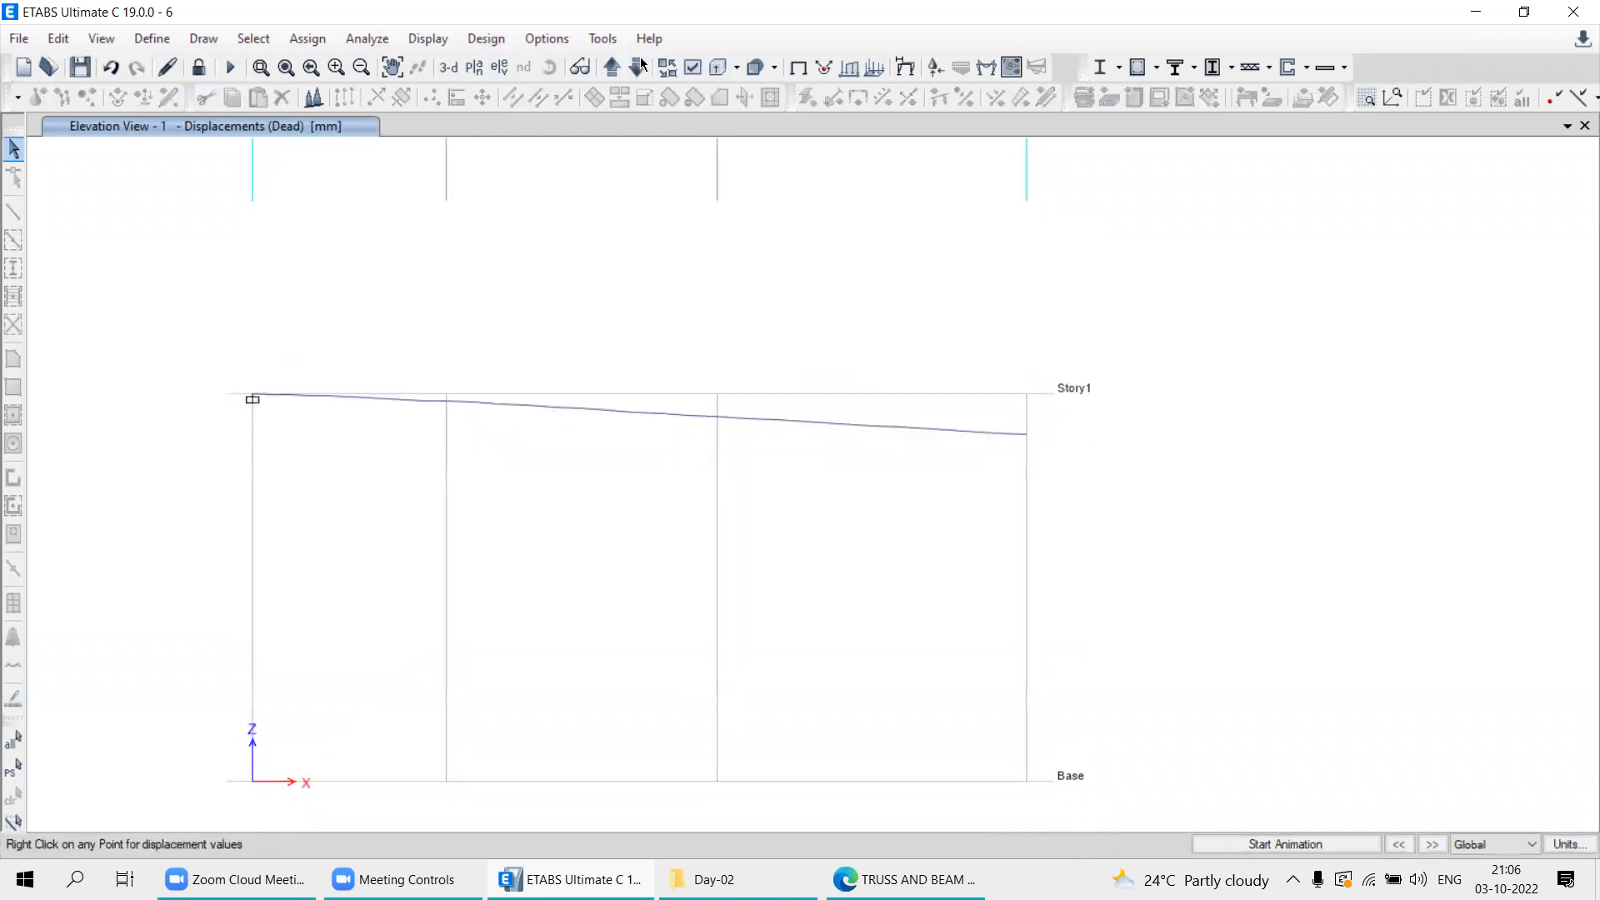
pyautogui.click(1262, 847)
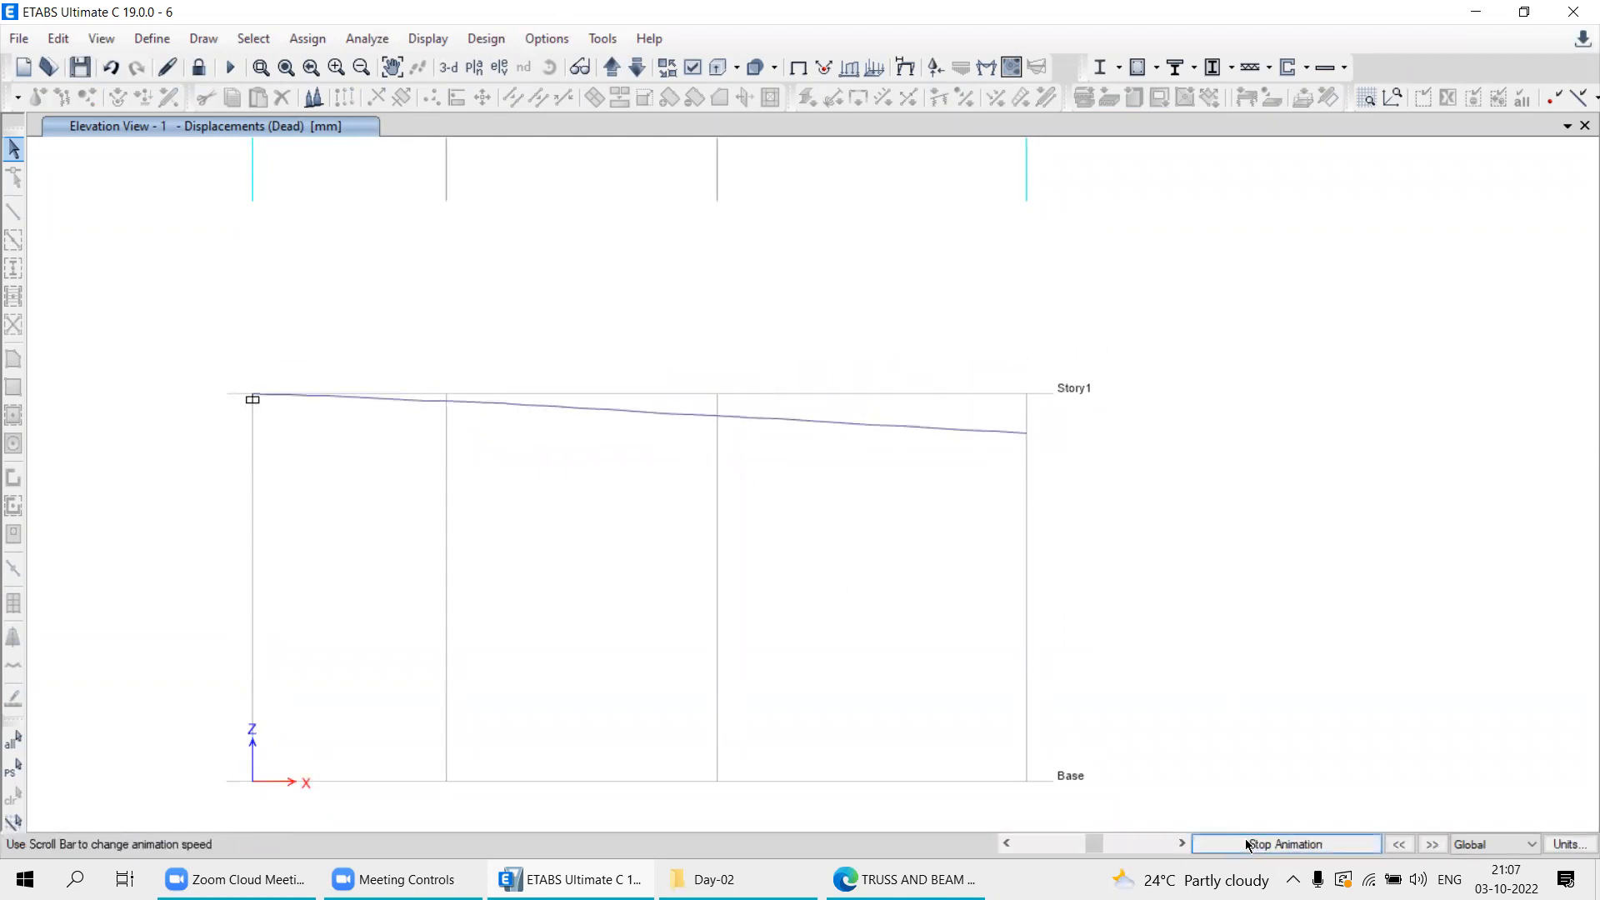
pyautogui.click(1259, 845)
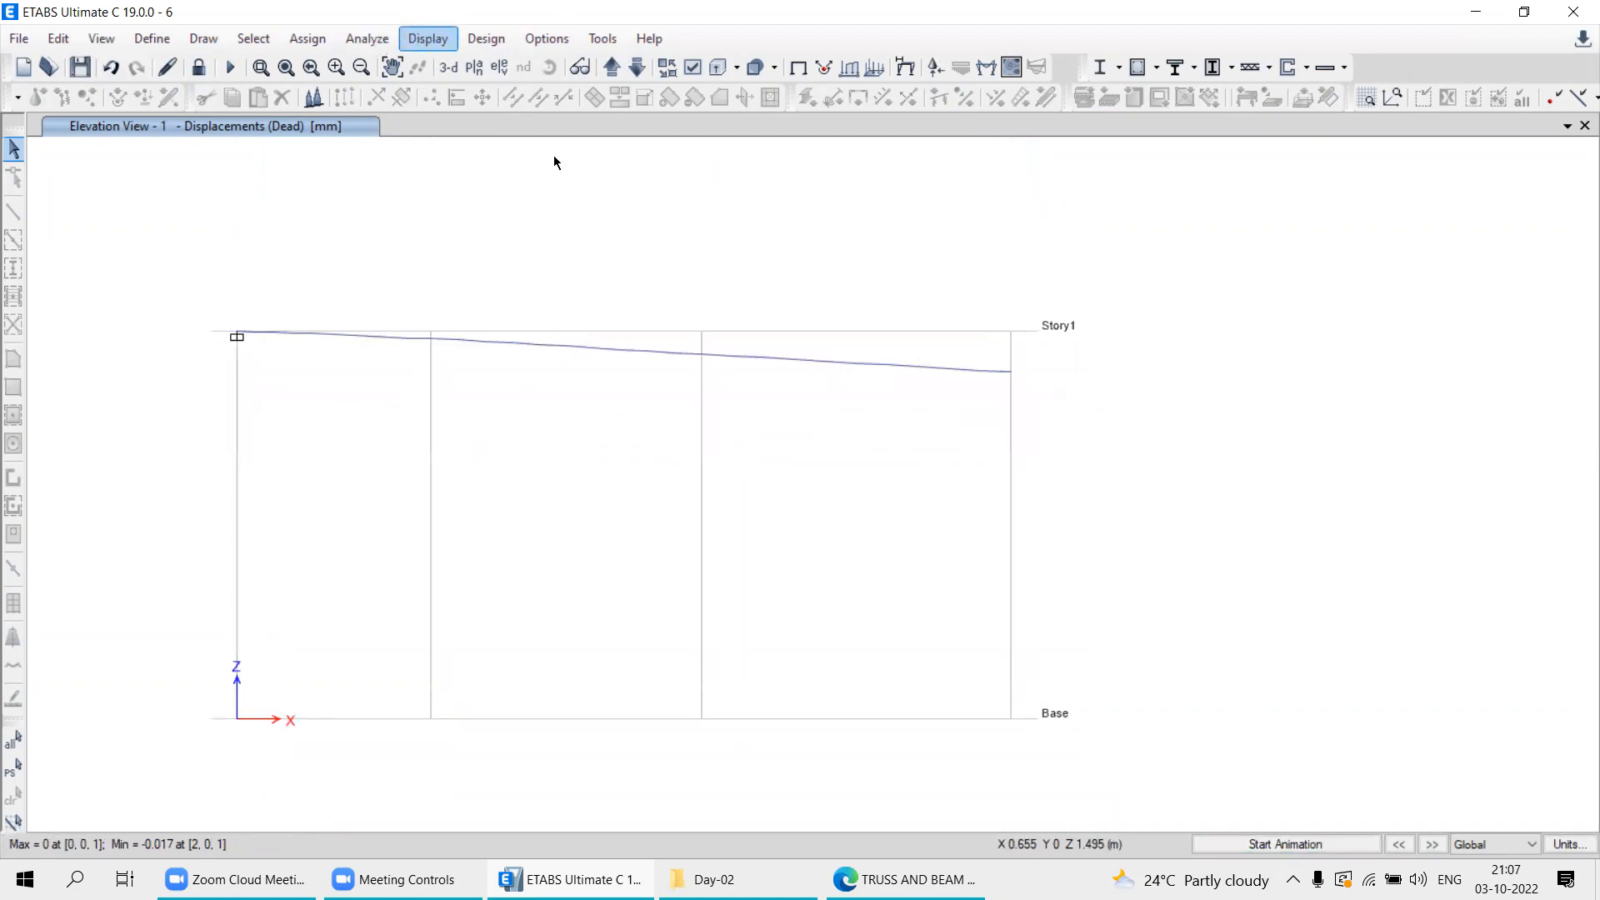
pyautogui.click(901, 879)
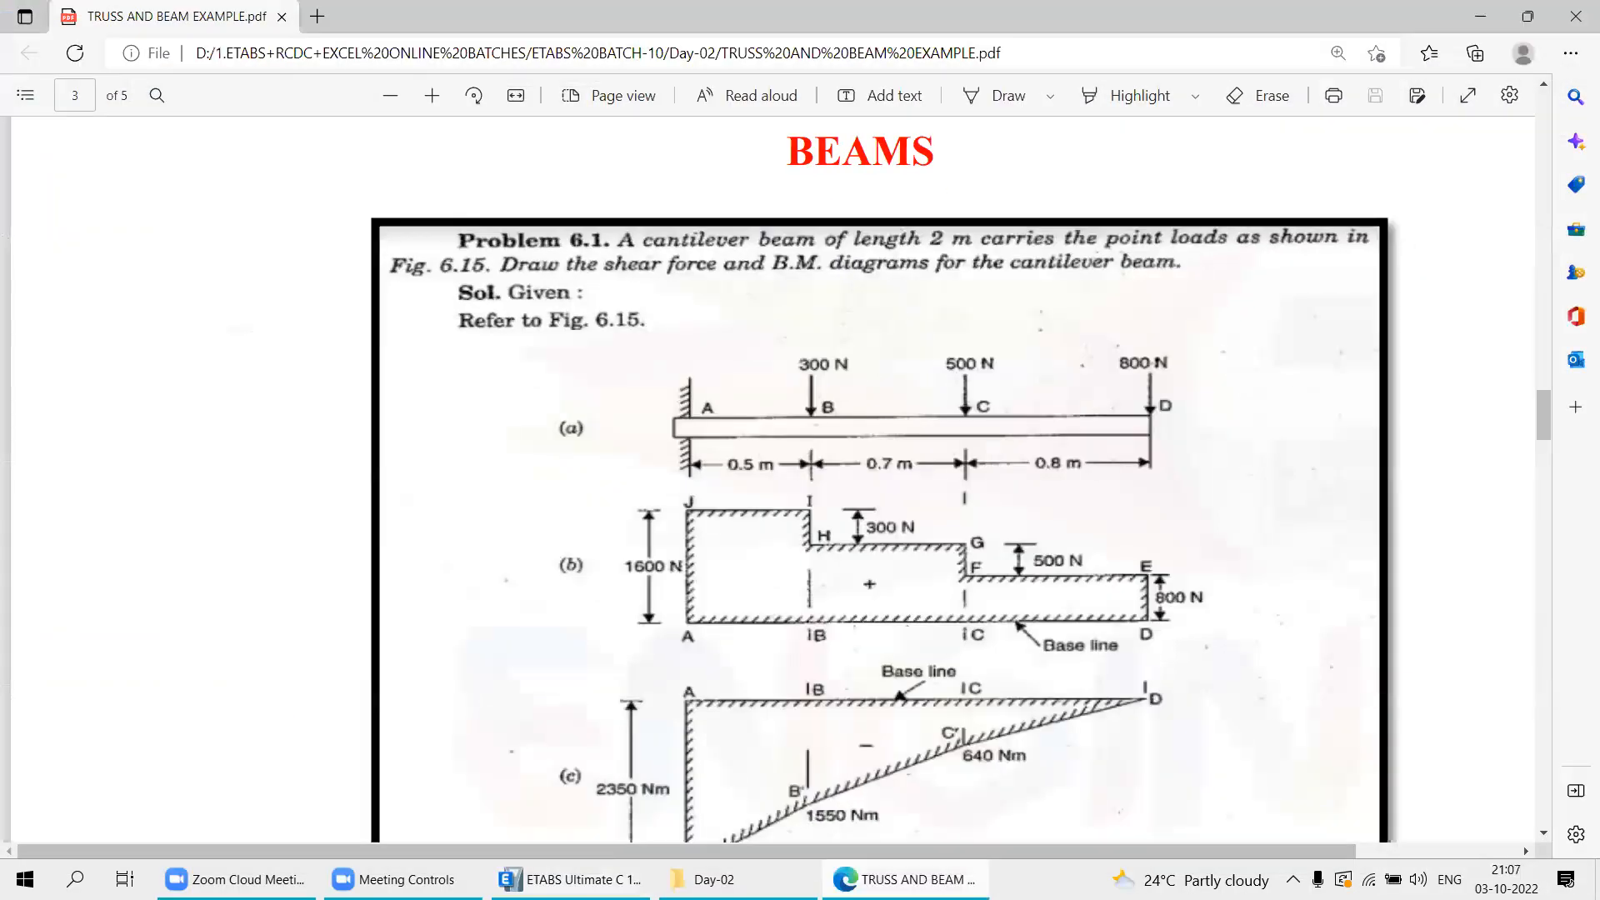
# Switch to ETABS, display the Shear 2-2 force diagram for the Live case, and move the dialog clear of the beam.
pyautogui.hotkey('alt', 'Tab')
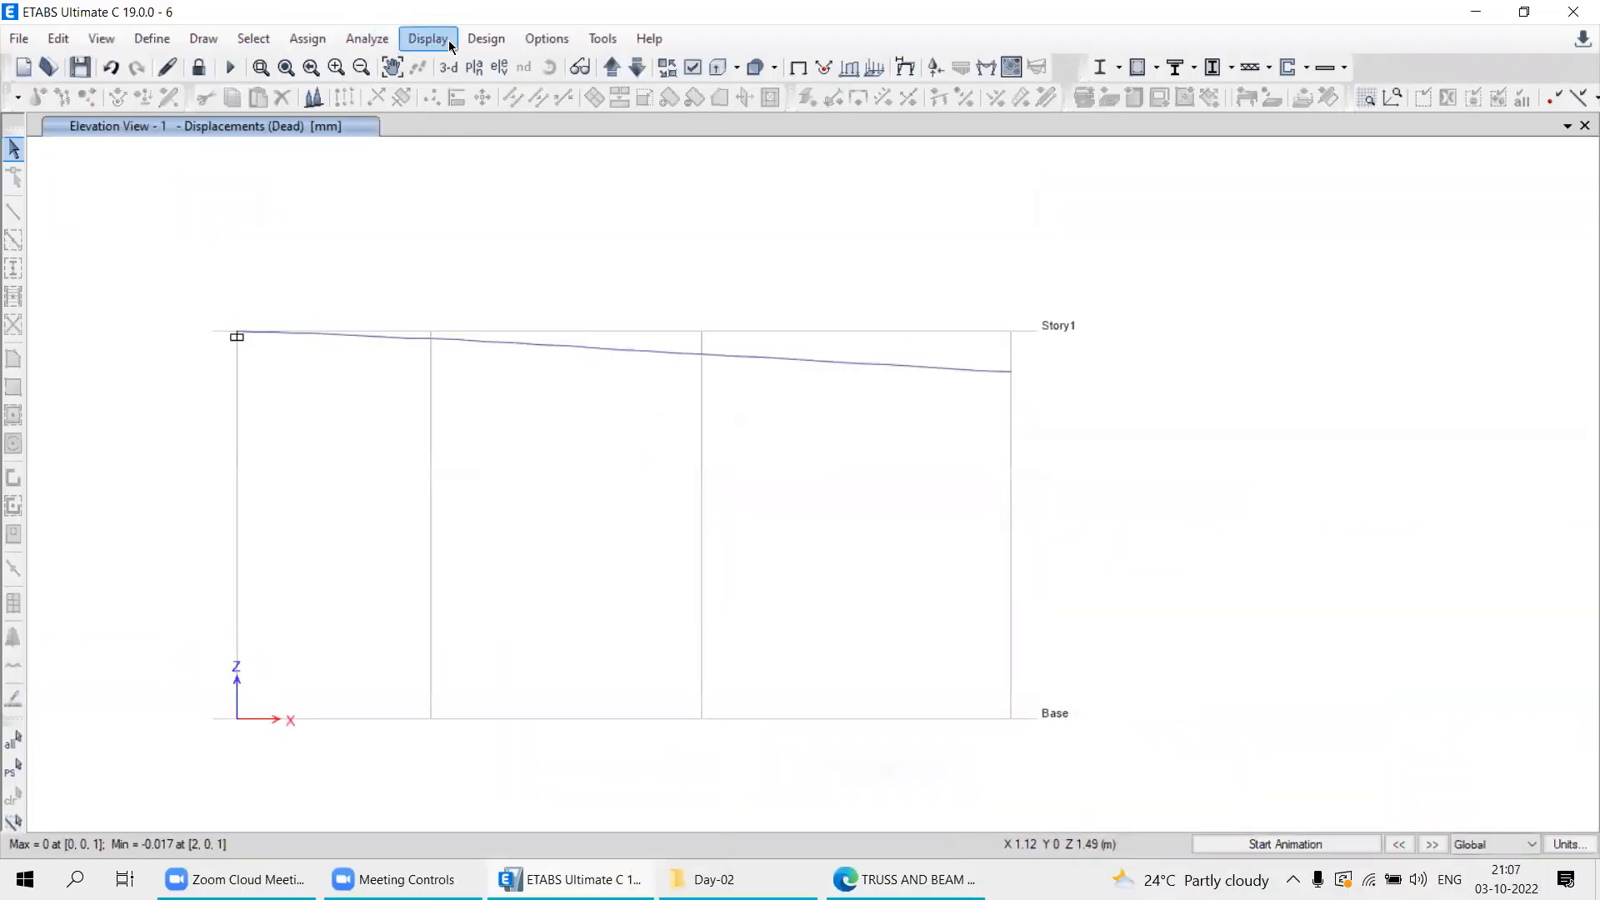
pyautogui.click(425, 40)
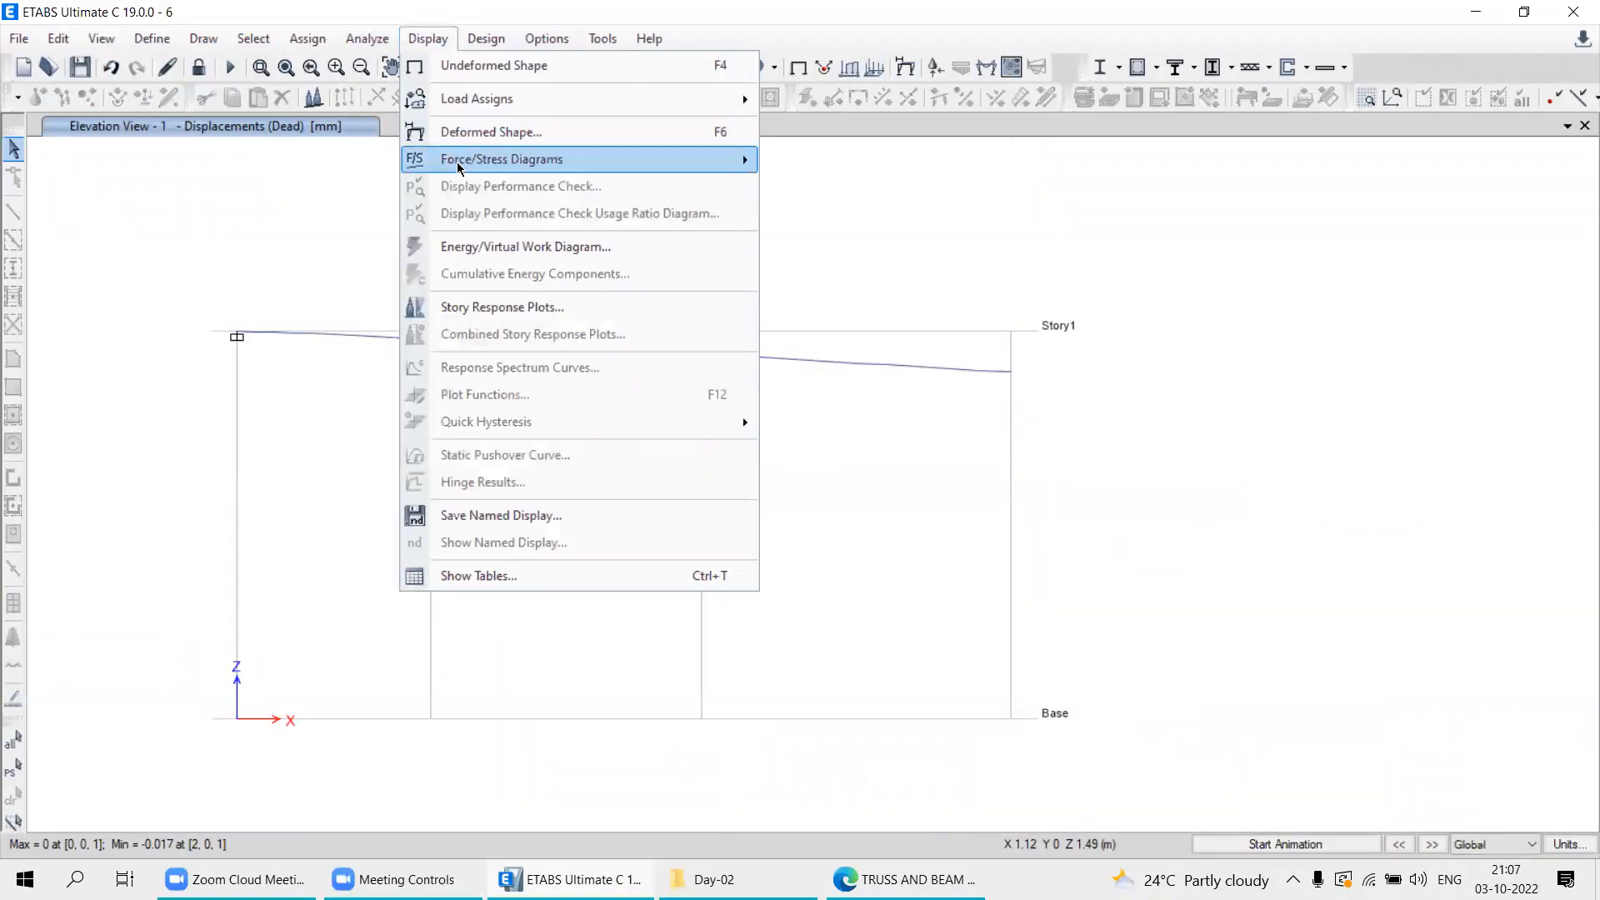
pyautogui.moveTo(483, 159)
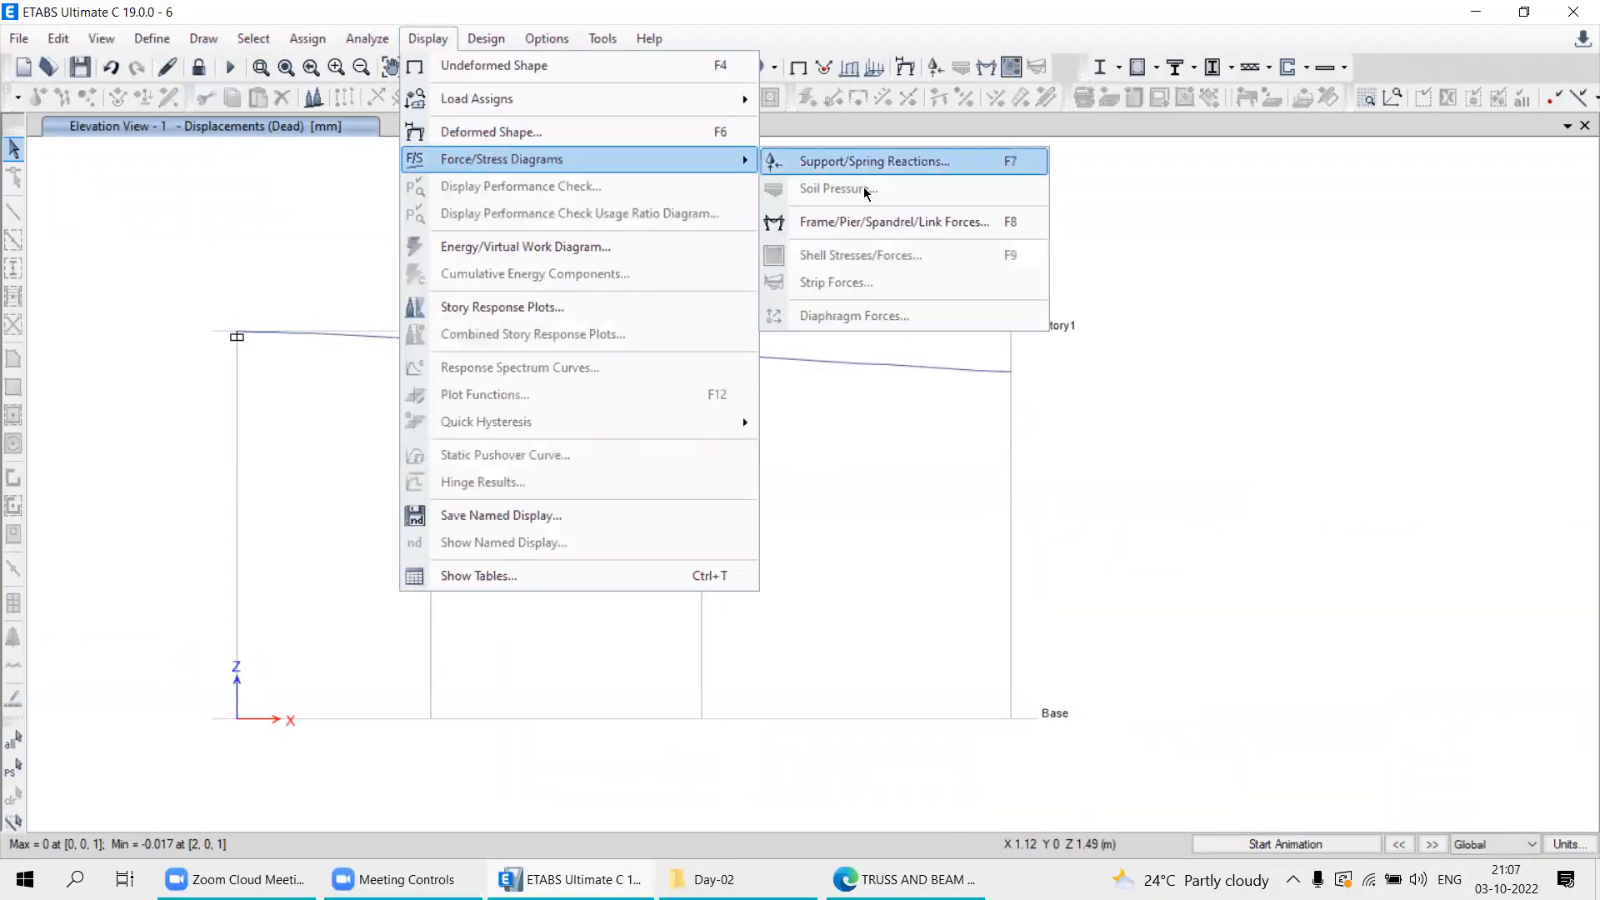
pyautogui.click(830, 223)
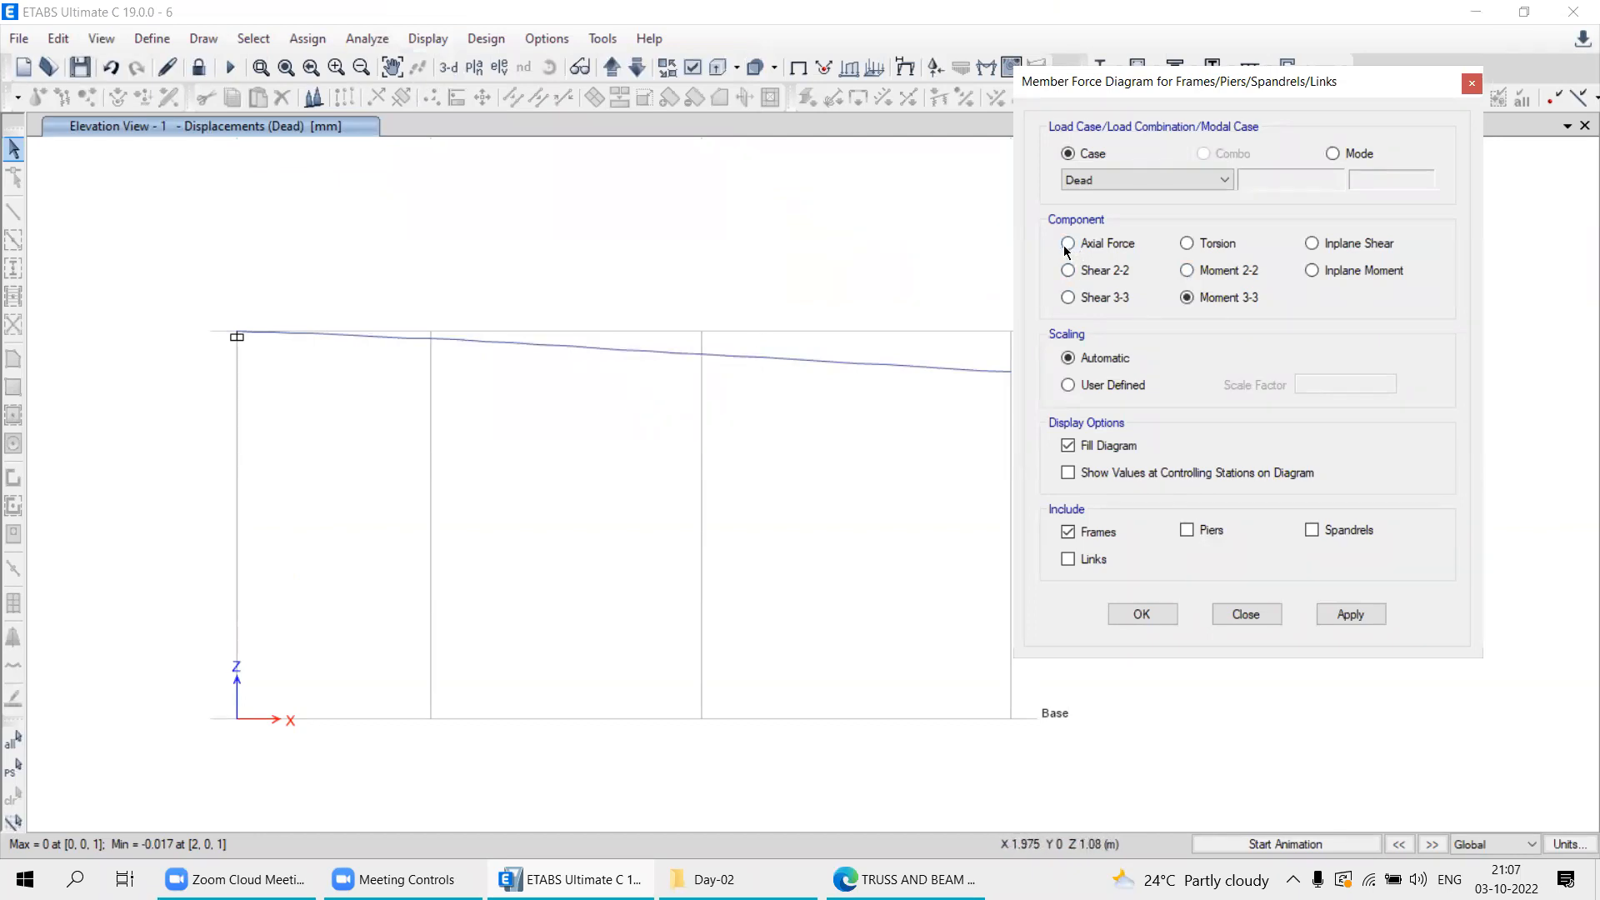
pyautogui.click(1089, 182)
pyautogui.click(1083, 208)
pyautogui.click(1332, 621)
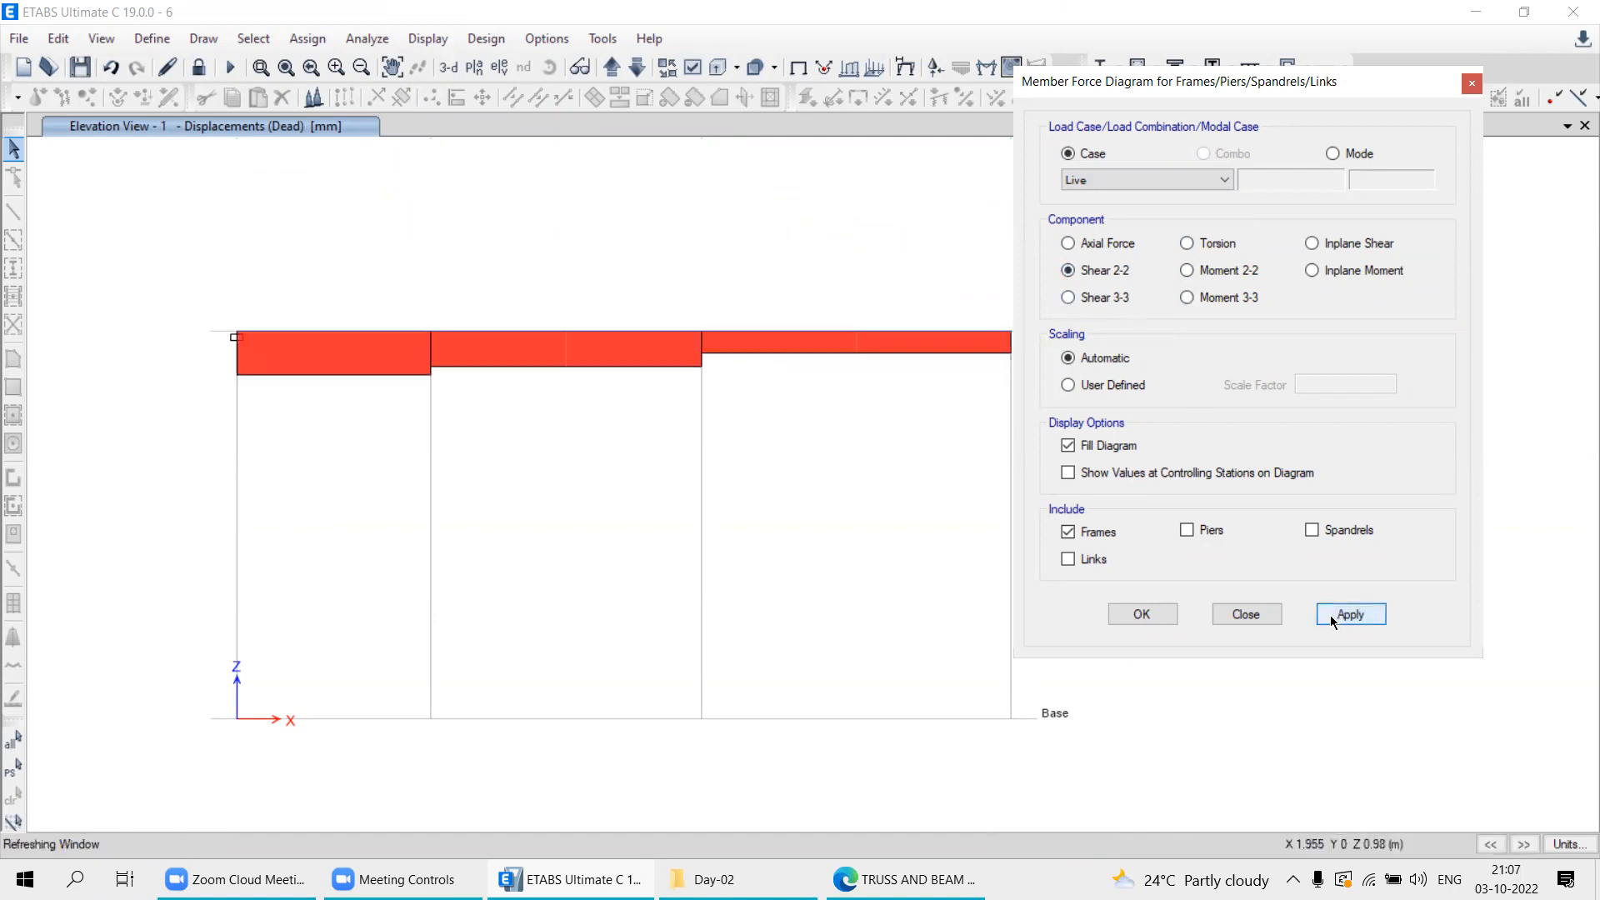
pyautogui.moveTo(1463, 85); pyautogui.dragTo(1390, 149)
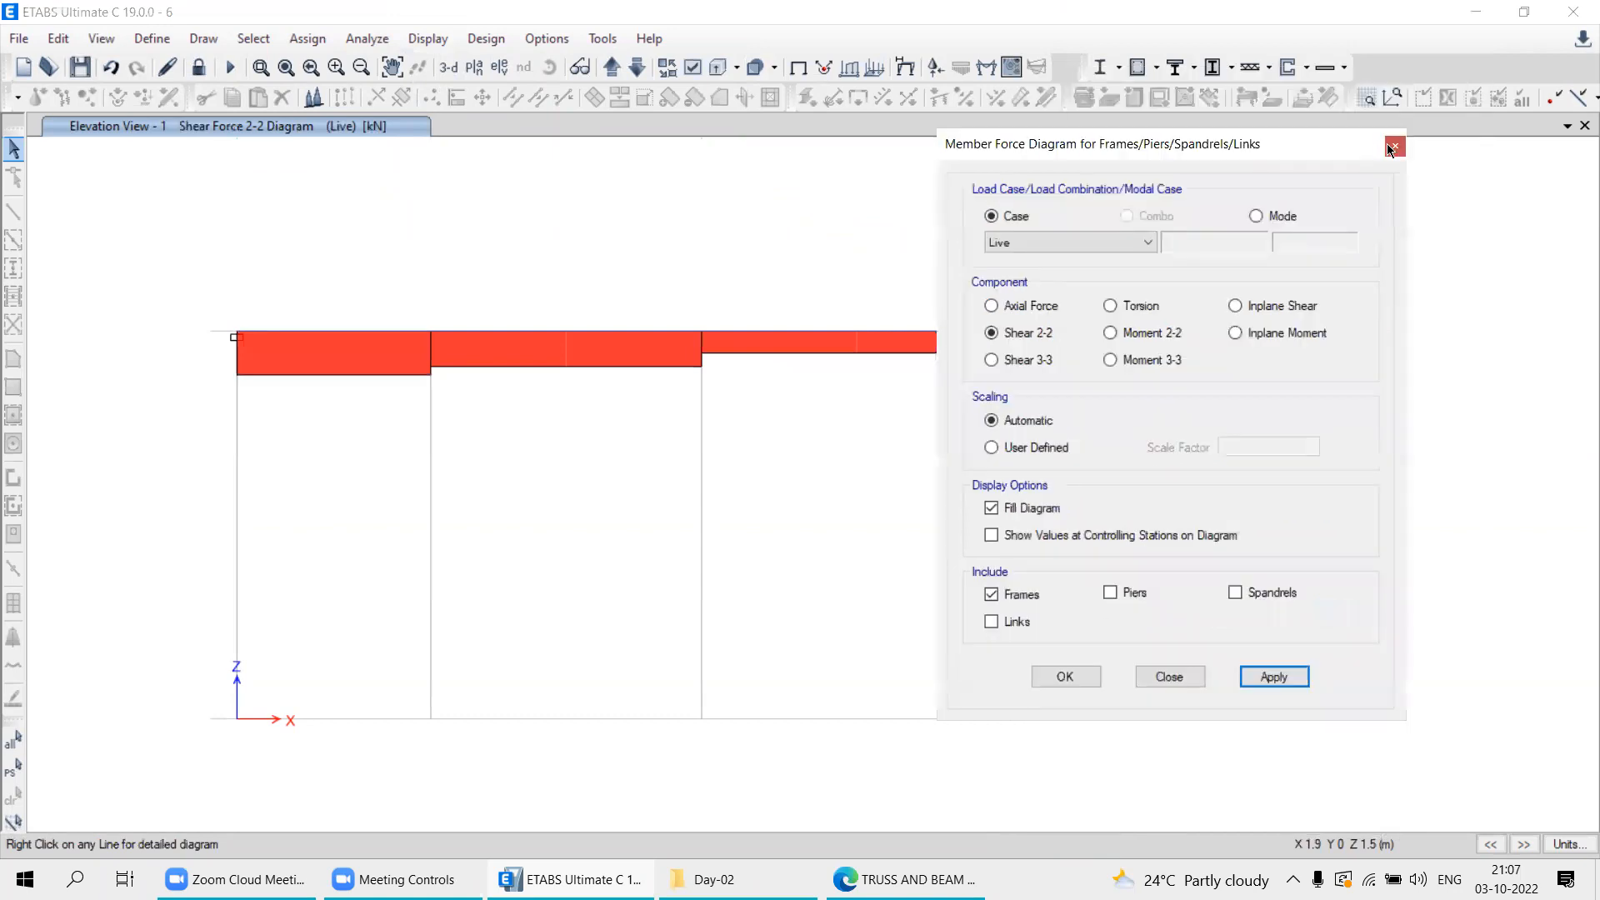
pyautogui.moveTo(1225, 140); pyautogui.dragTo(1542, 46)
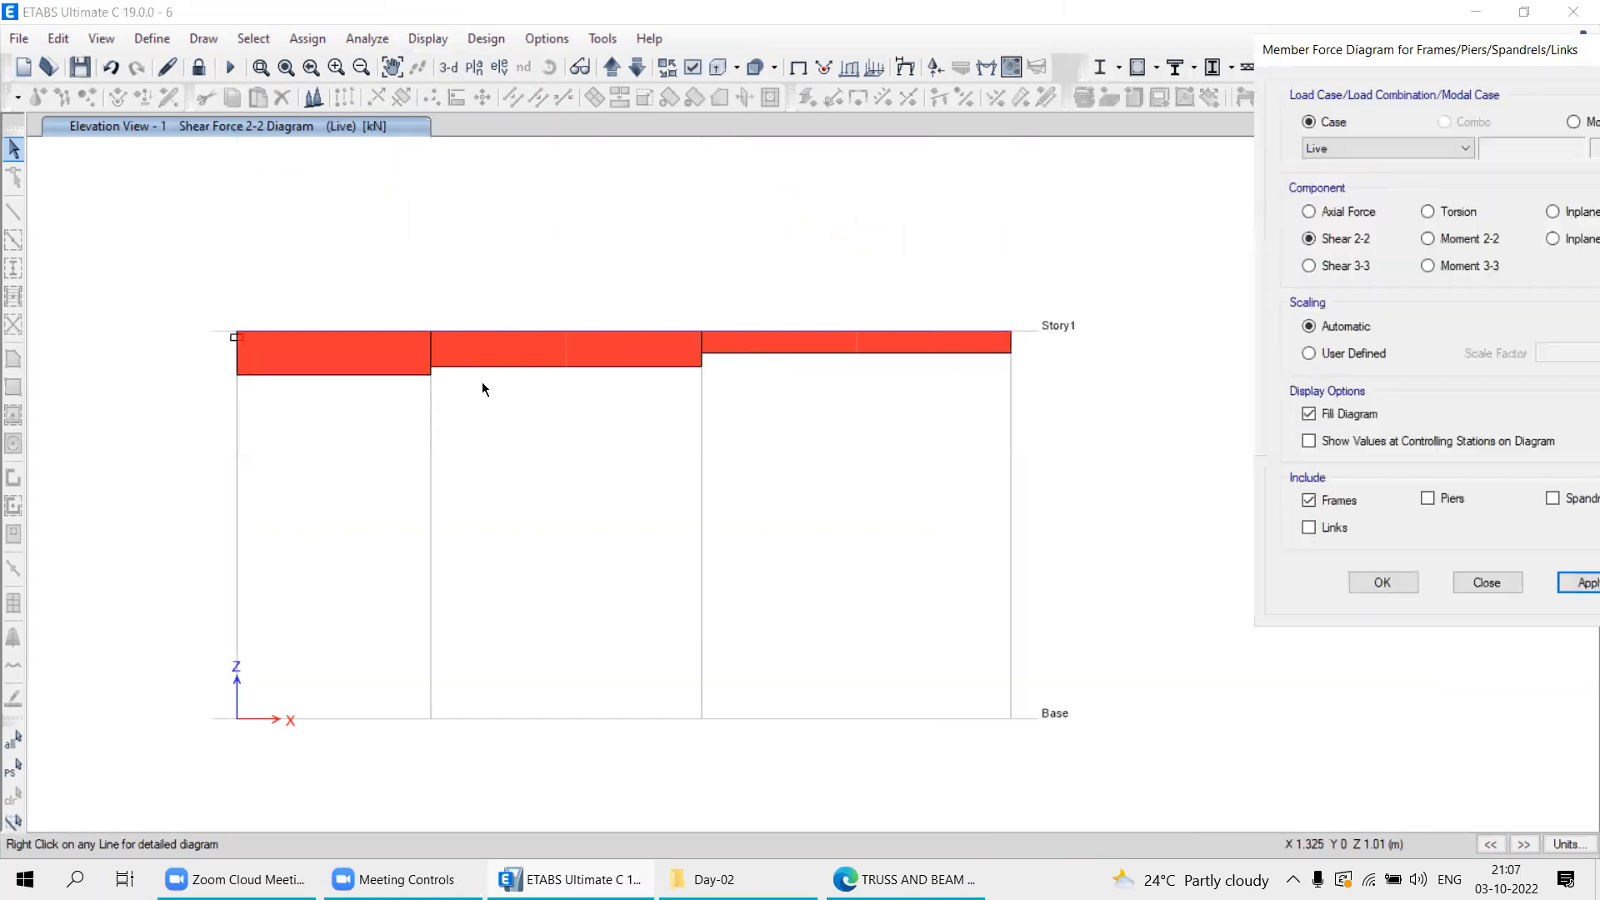
# Compare the Live shear force values along the beam segments with the shear force diagram of Problem 6.1 in the PDF.
pyautogui.moveTo(334, 330)
pyautogui.click(872, 879)
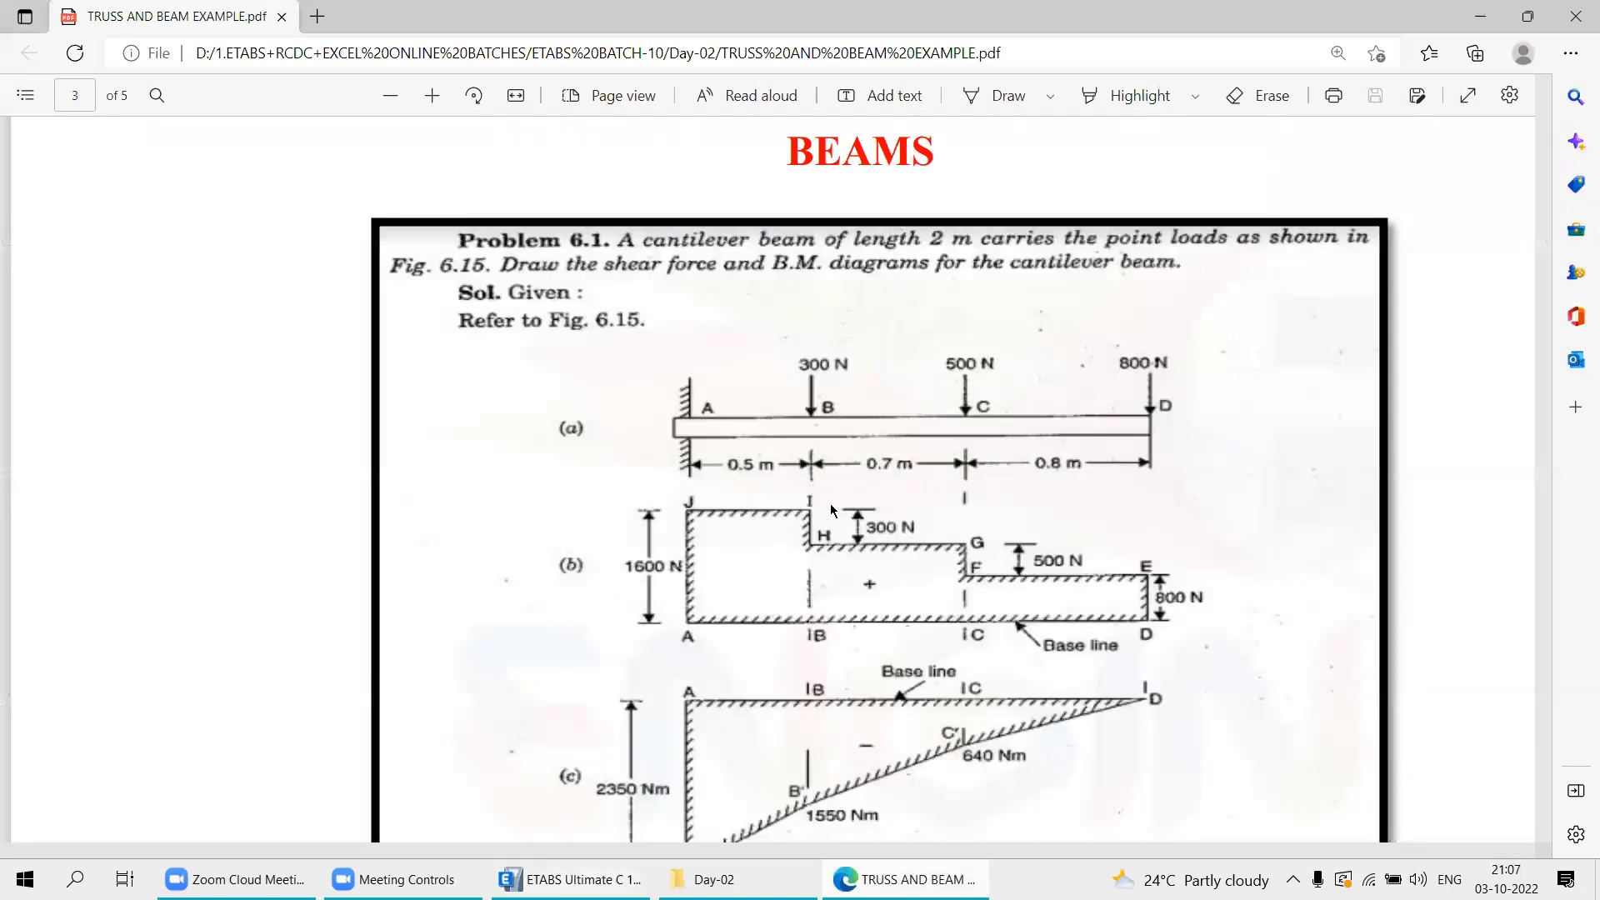
pyautogui.scroll(-3, 830, 504)
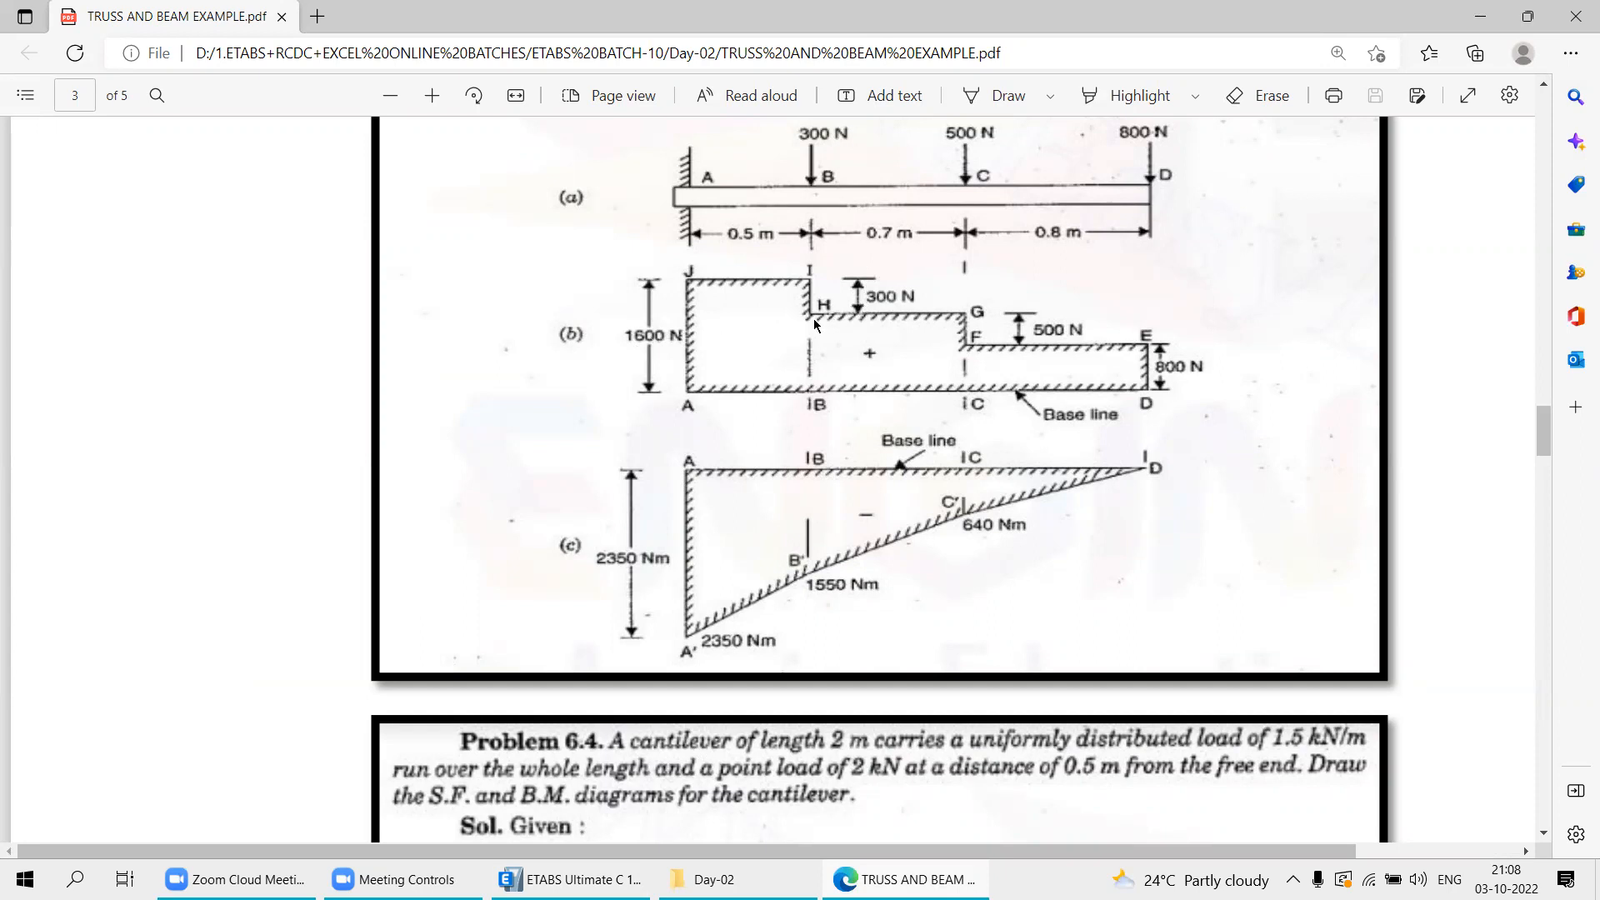
pyautogui.hotkey('alt', 'Tab')
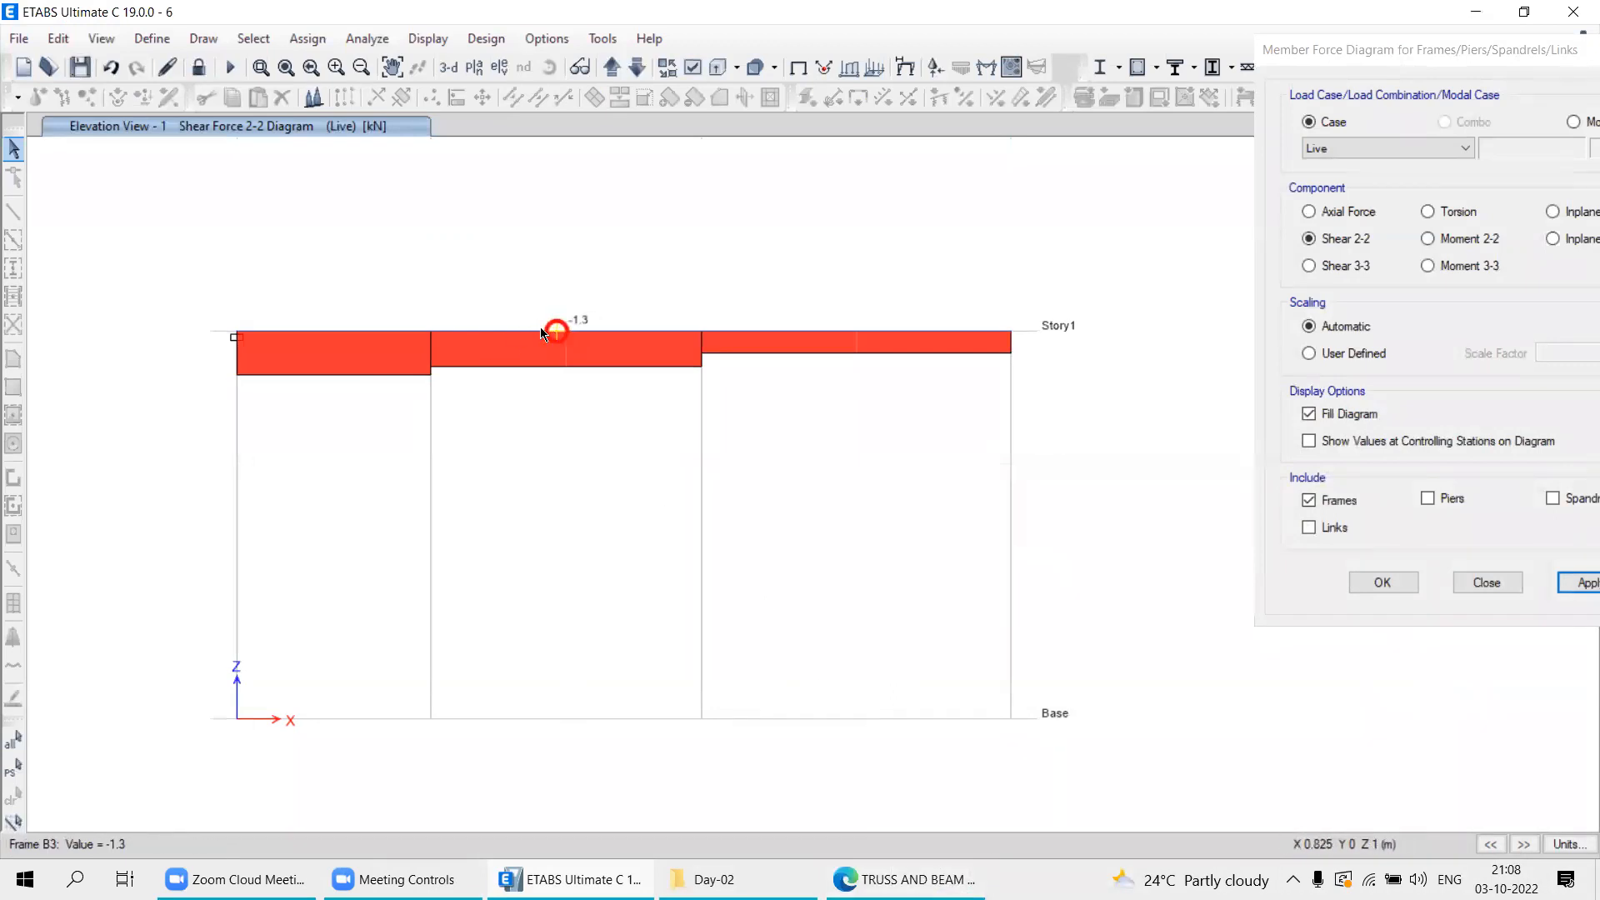
pyautogui.moveTo(557, 333)
pyautogui.moveTo(826, 331)
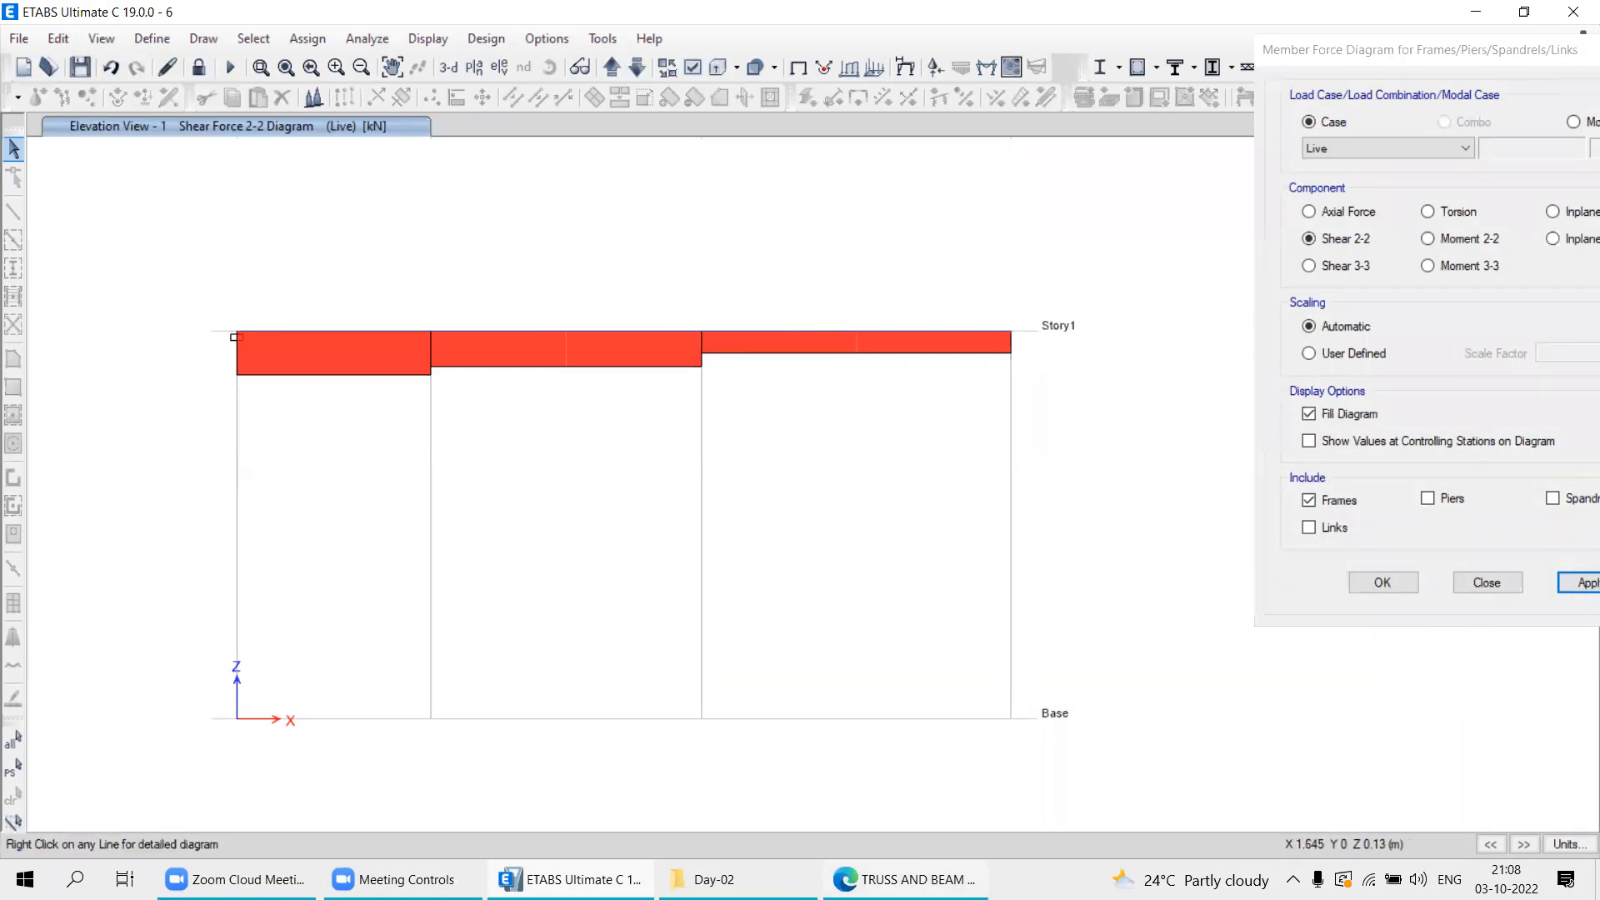
pyautogui.hotkey('alt', 'Tab')
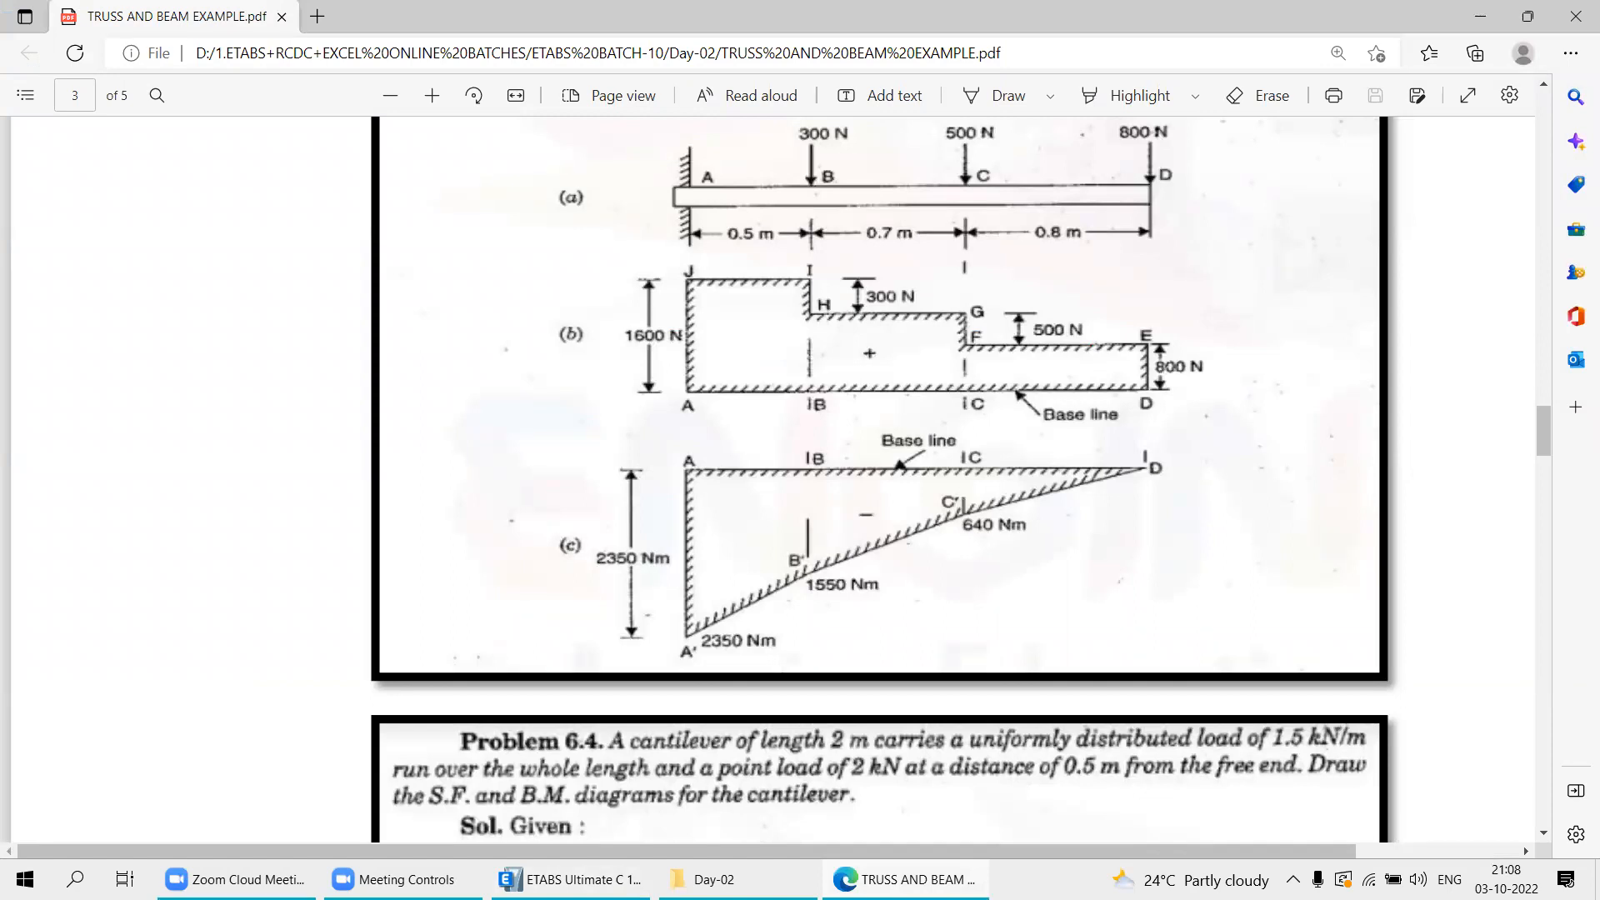
# Return to ETABS and display the Moment 3-3 diagram for the Live case.
pyautogui.hotkey('alt', 'Tab')
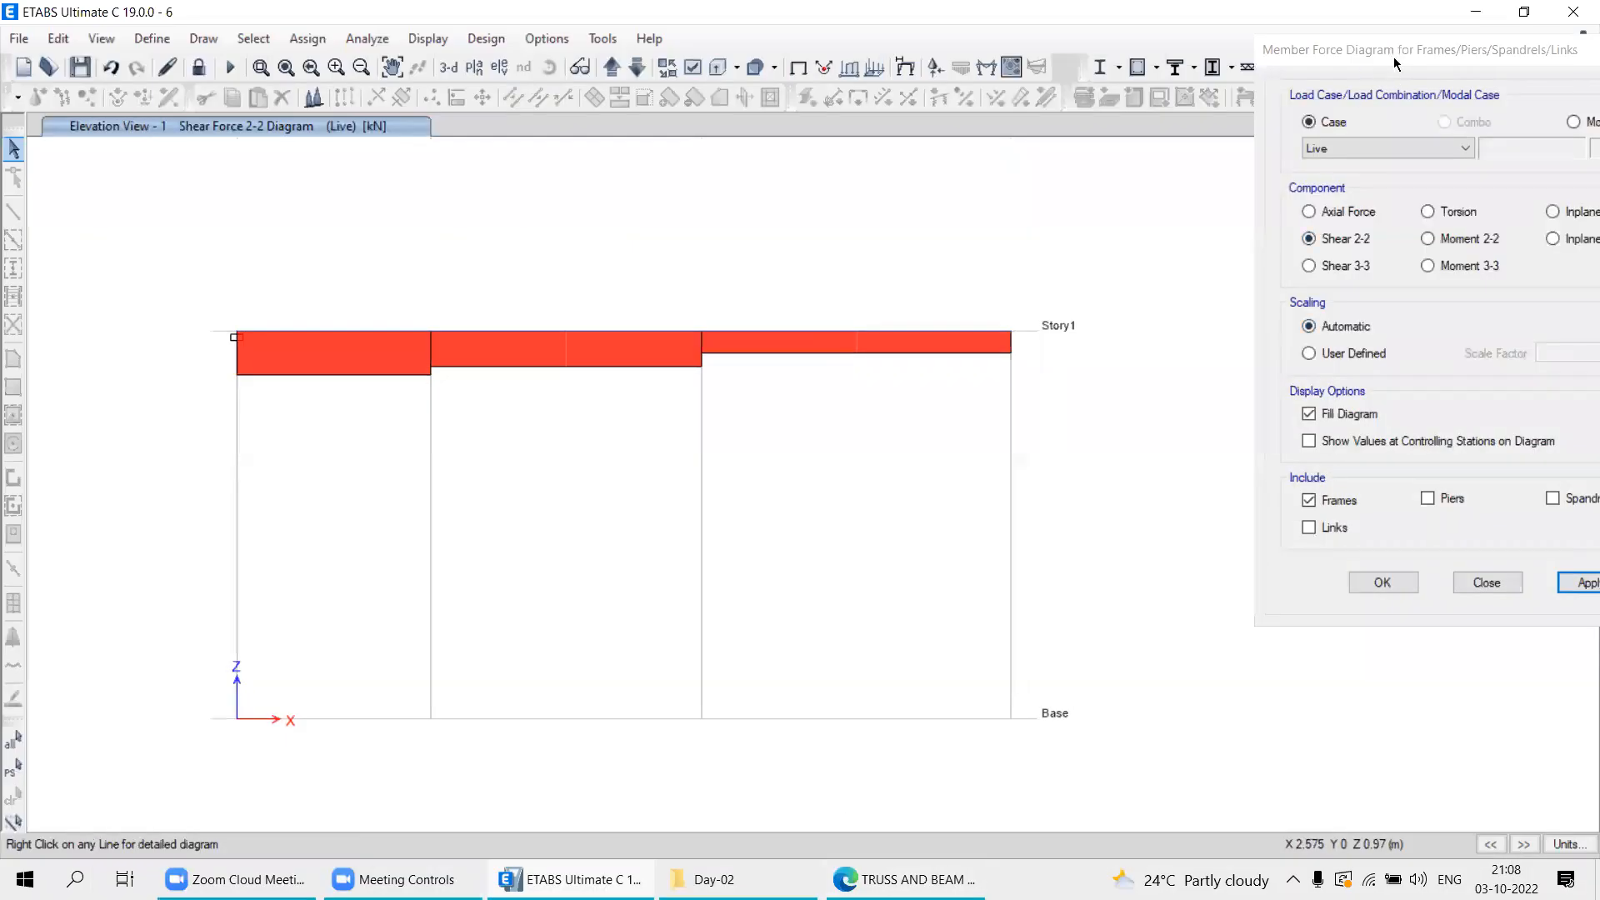
pyautogui.moveTo(1380, 50); pyautogui.dragTo(1213, 62)
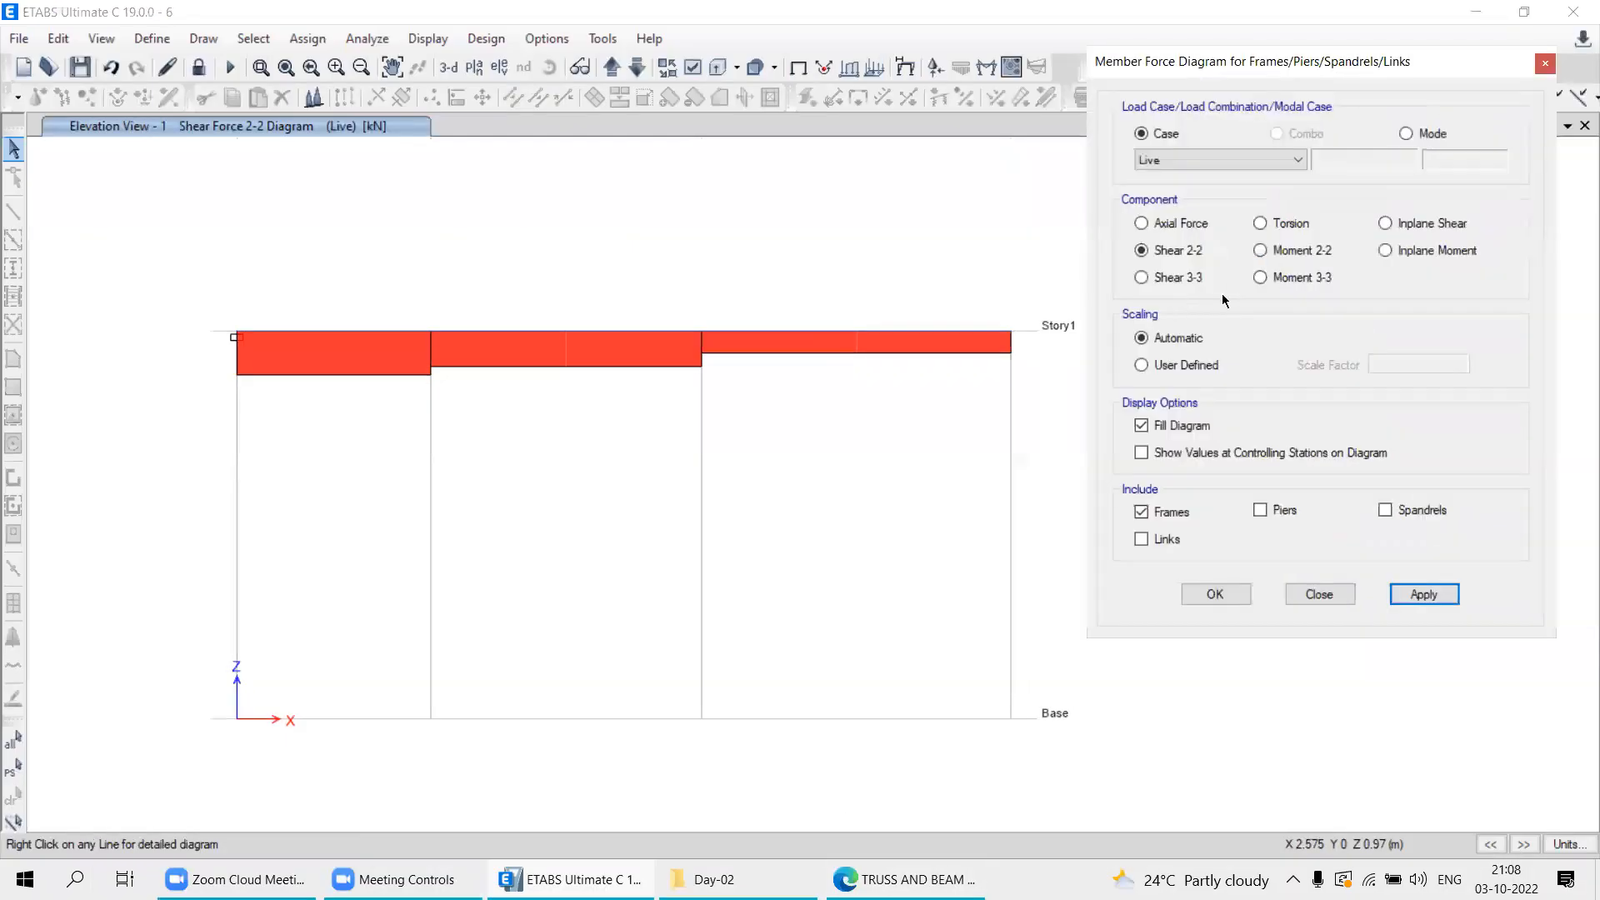
pyautogui.click(1259, 278)
pyautogui.click(1424, 594)
# Compare the bending moments at the fixed end, grid B and grid C with the moment diagram in the PDF.
pyautogui.moveTo(302, 328)
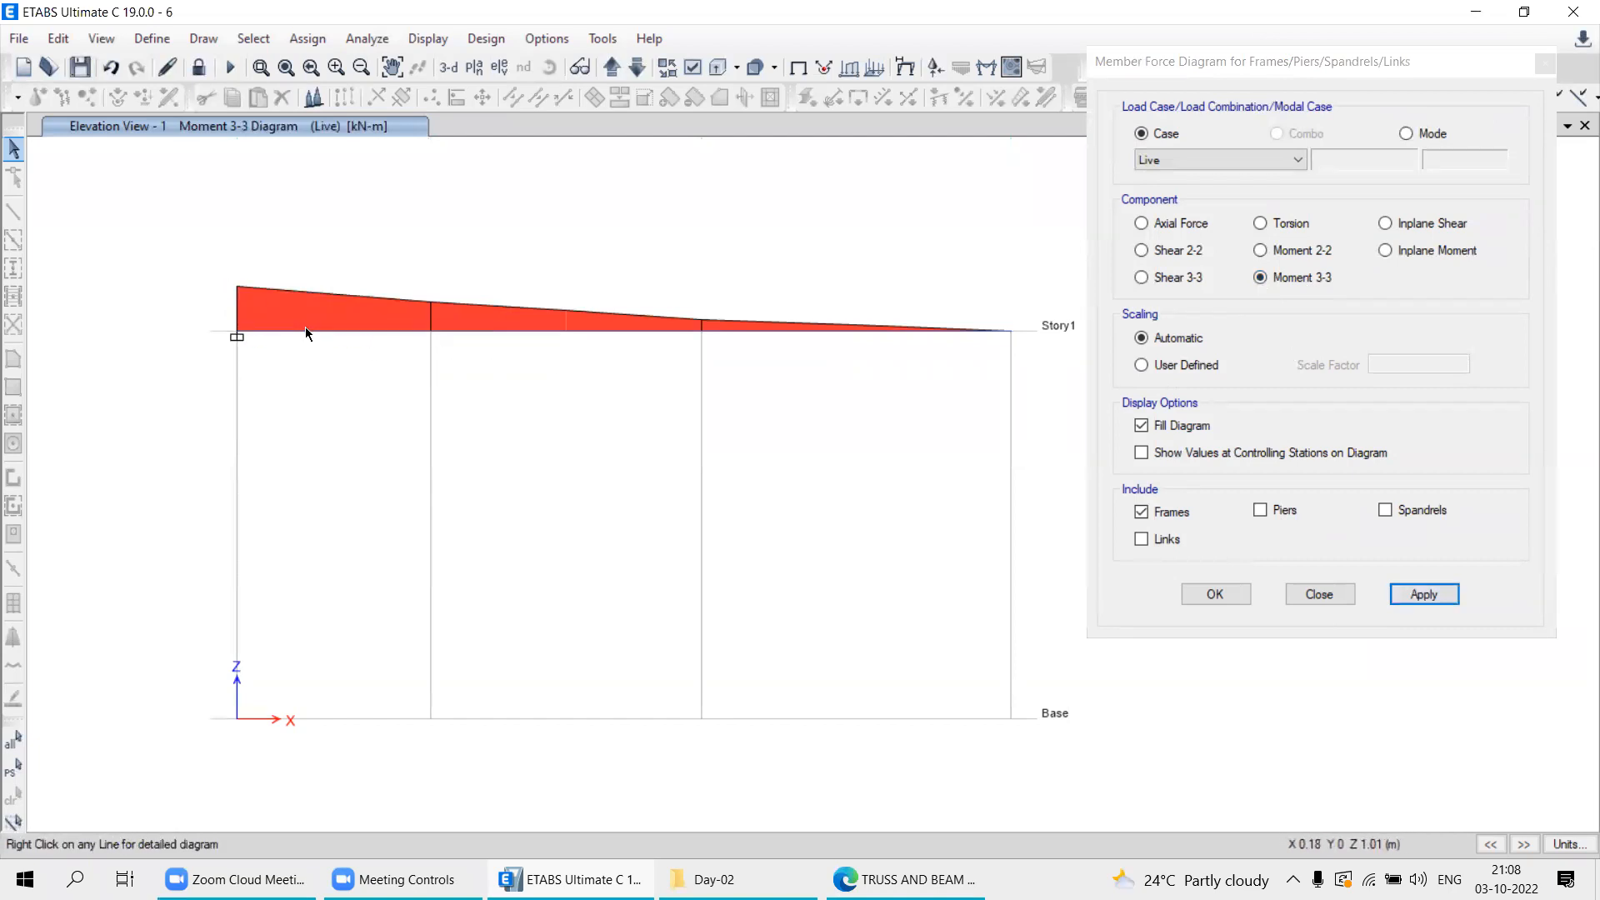
pyautogui.moveTo(238, 333)
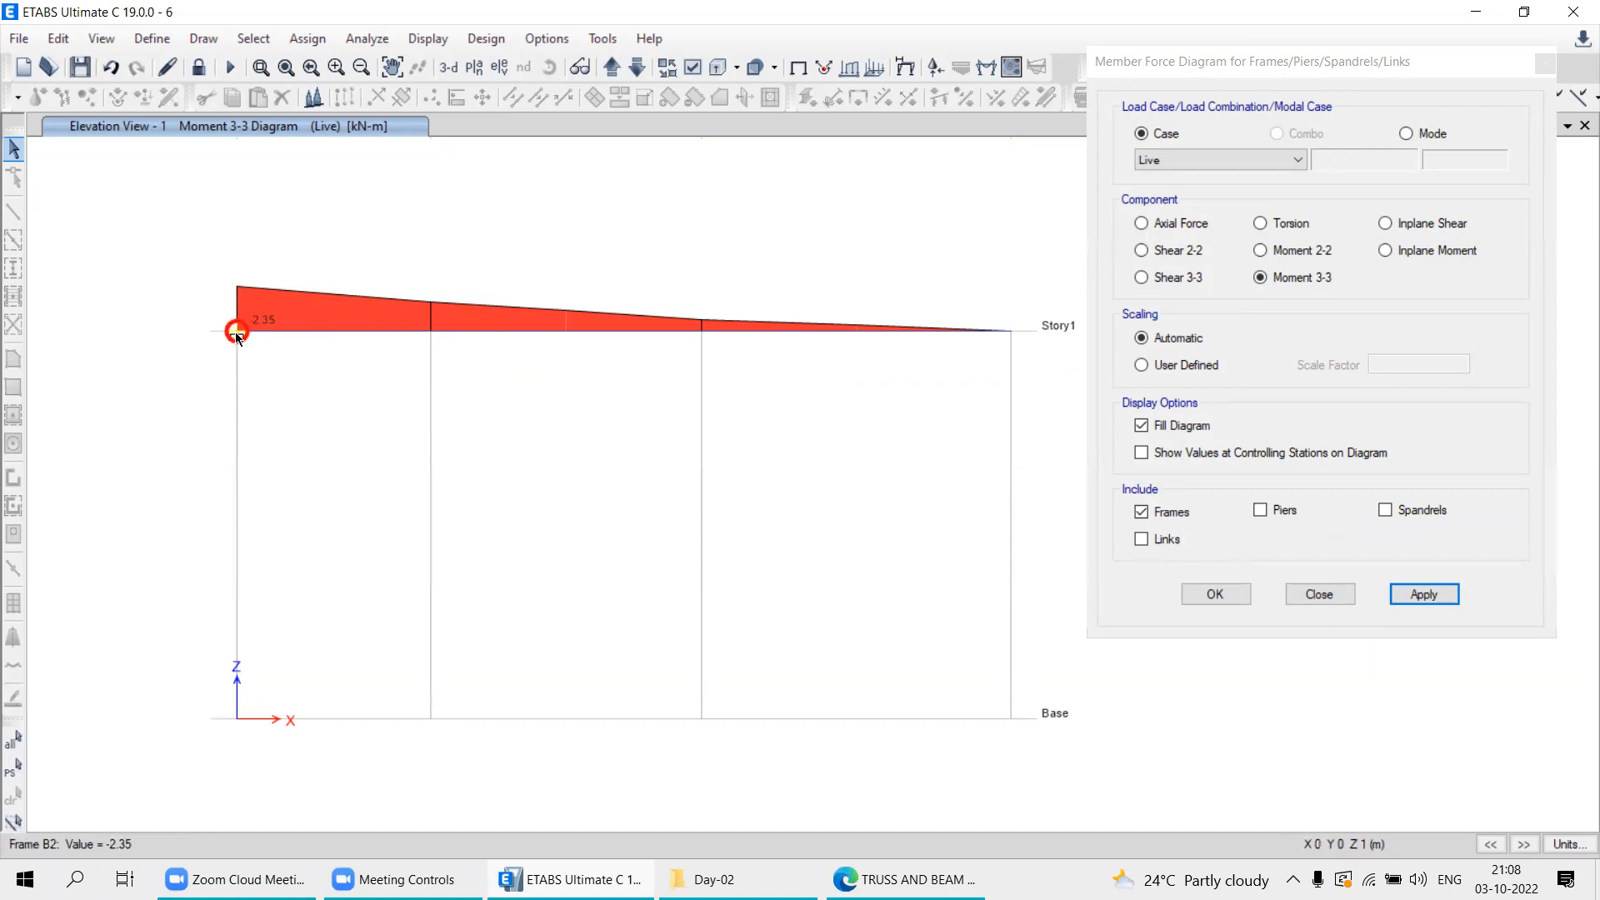
pyautogui.hotkey('alt', 'Tab')
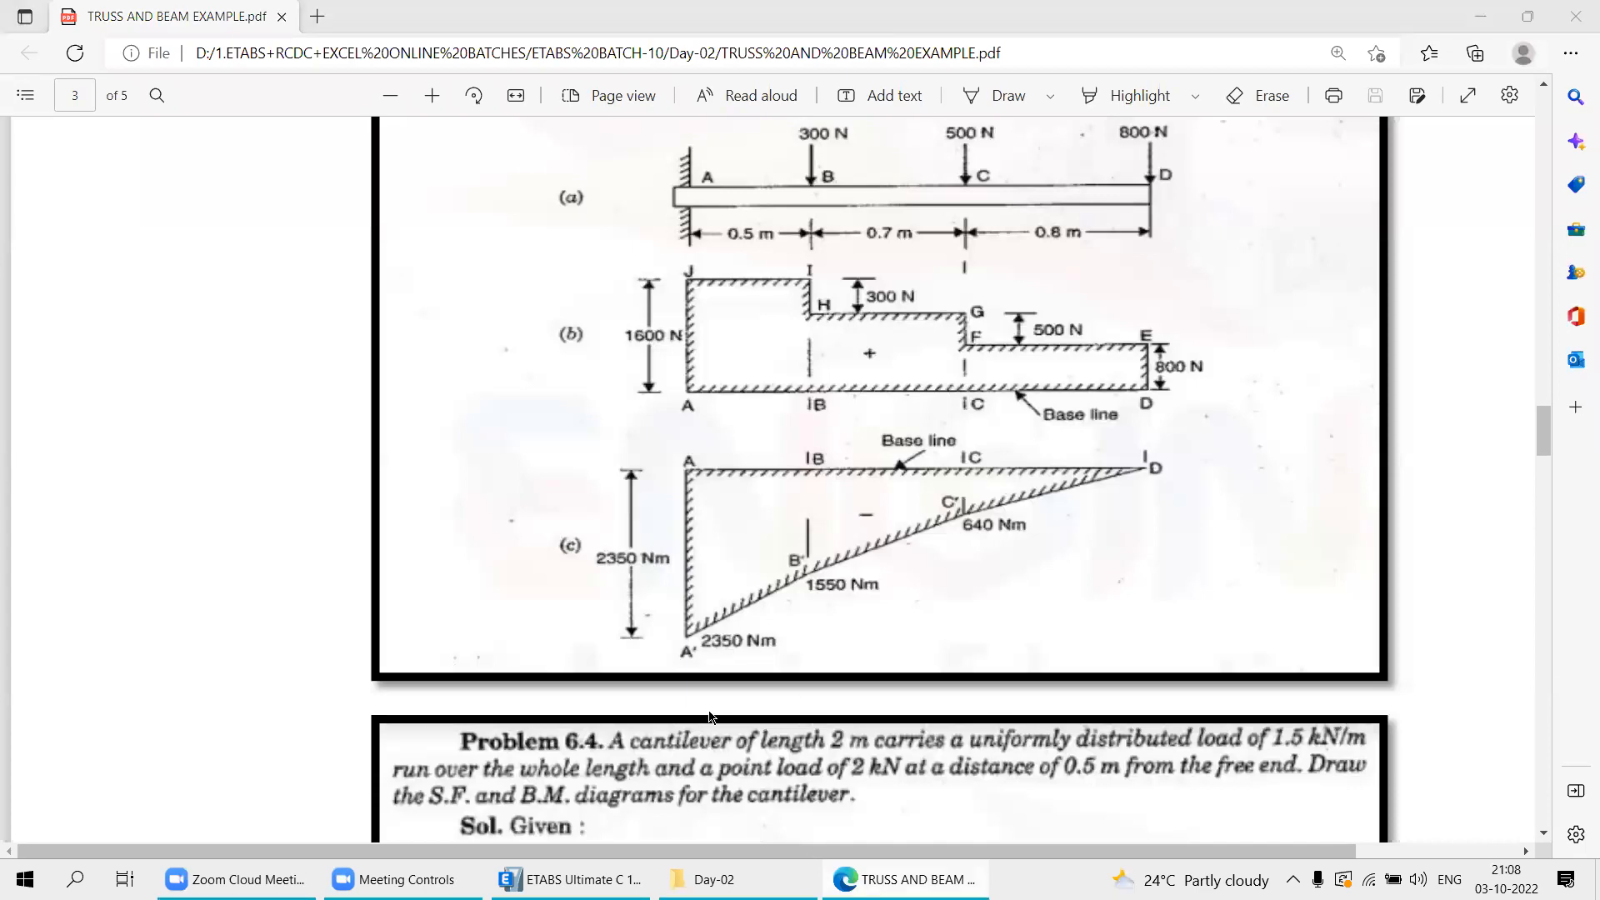
pyautogui.hotkey('alt', 'Tab')
pyautogui.moveTo(431, 336)
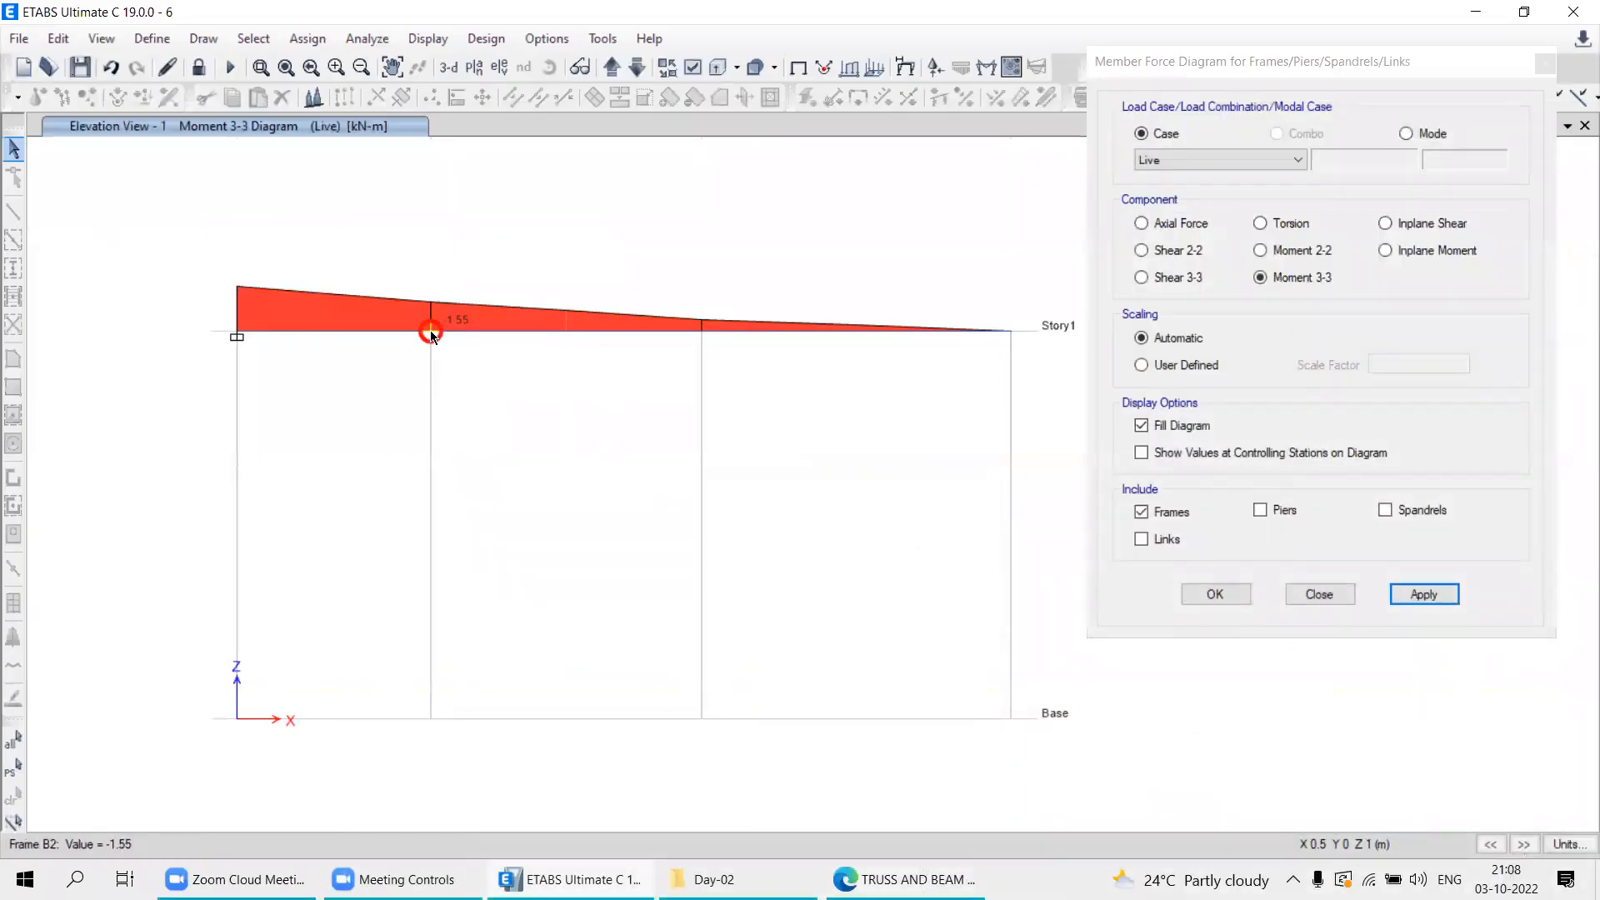
pyautogui.hotkey('alt', 'Tab')
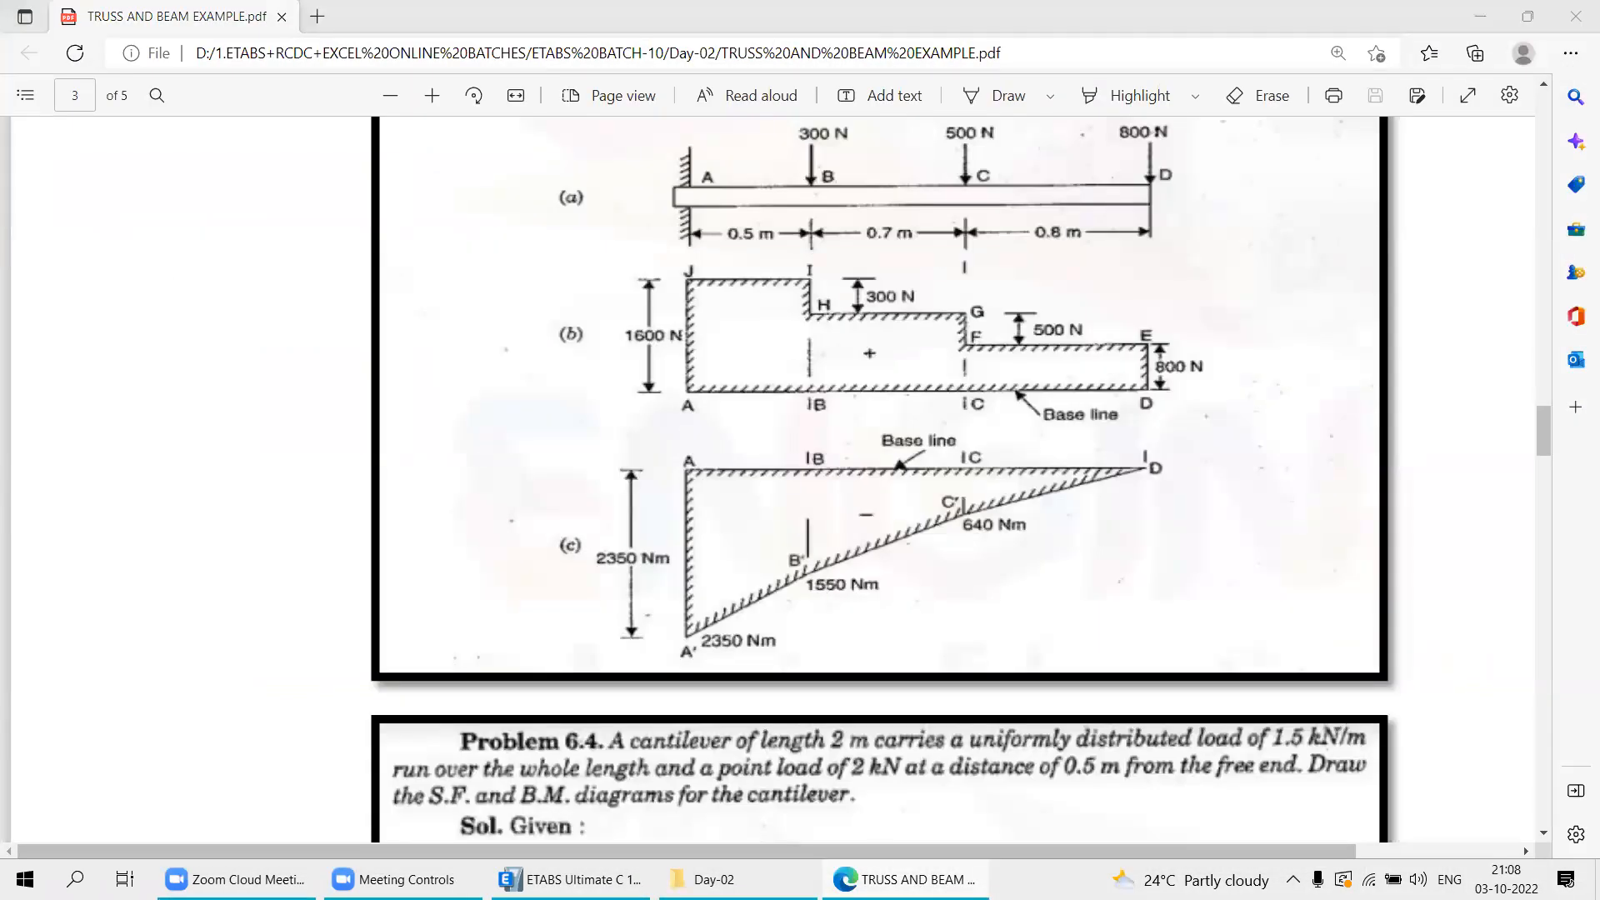
pyautogui.hotkey('alt', 'Tab')
pyautogui.moveTo(701, 330)
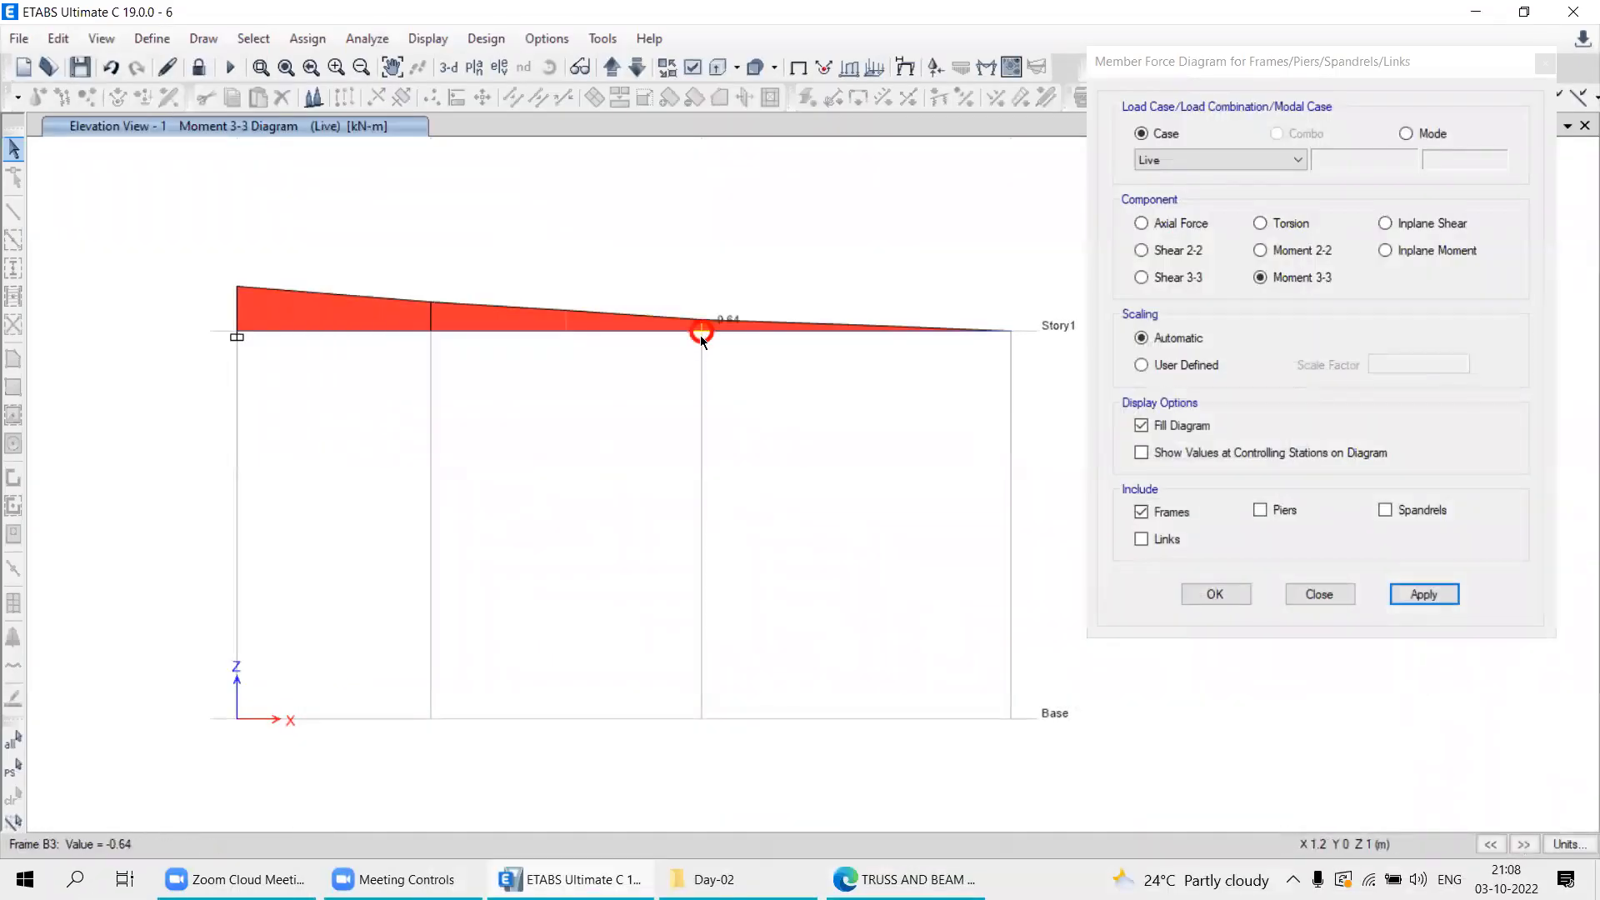
pyautogui.hotkey('alt', 'Tab')
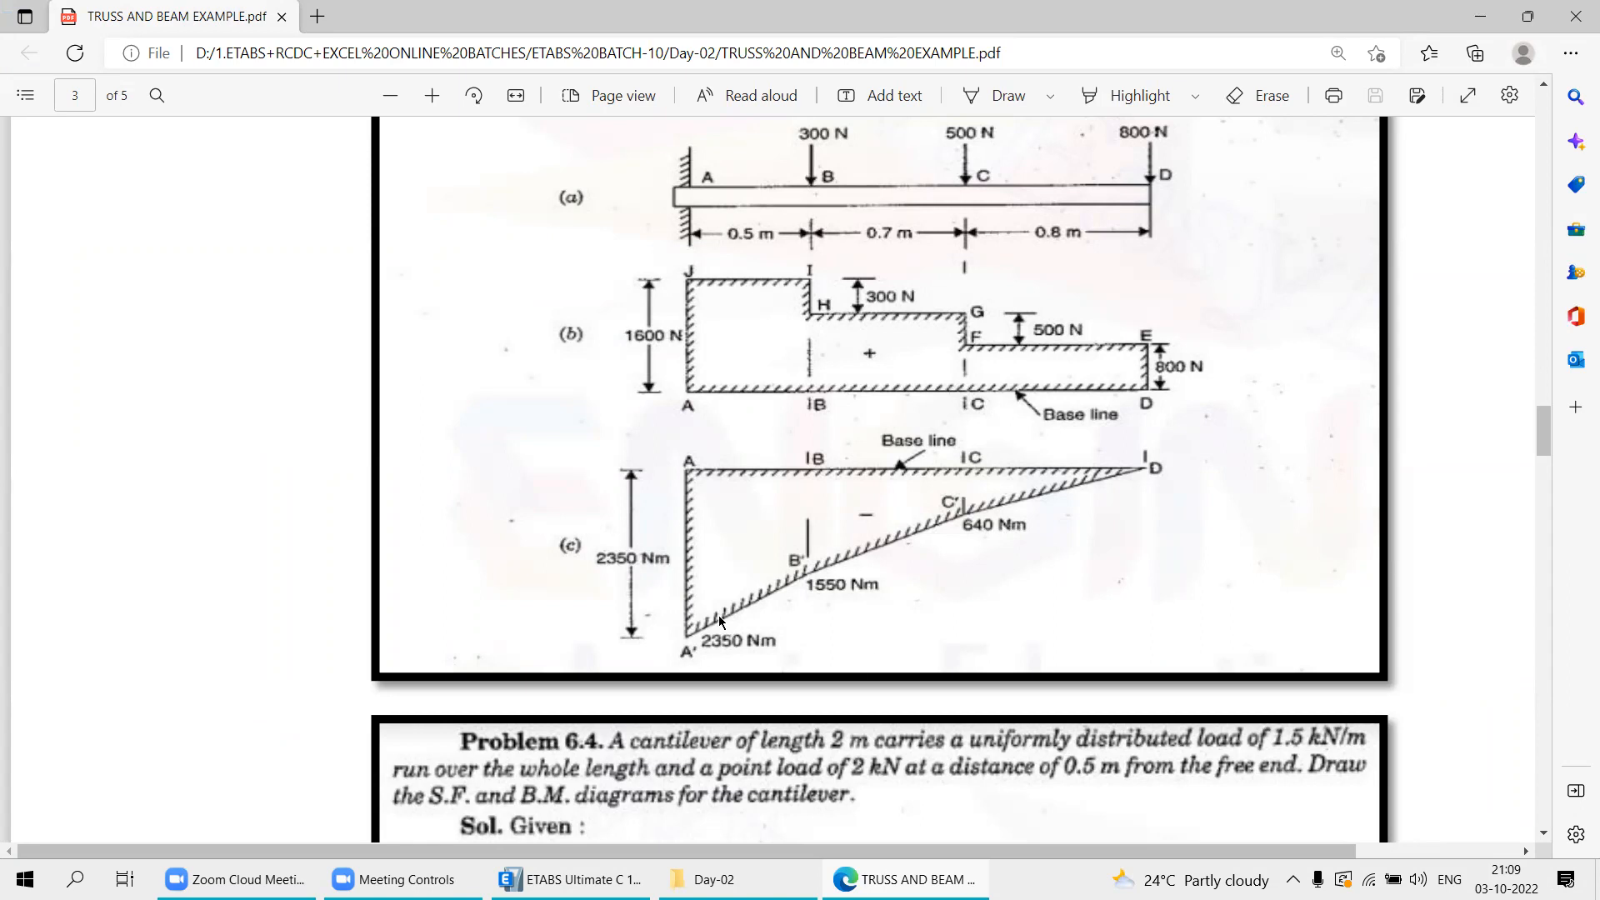
# Return to ETABS and show values at controlling stations on the Moment 3-3 diagram.
pyautogui.hotkey('alt', 'Tab')
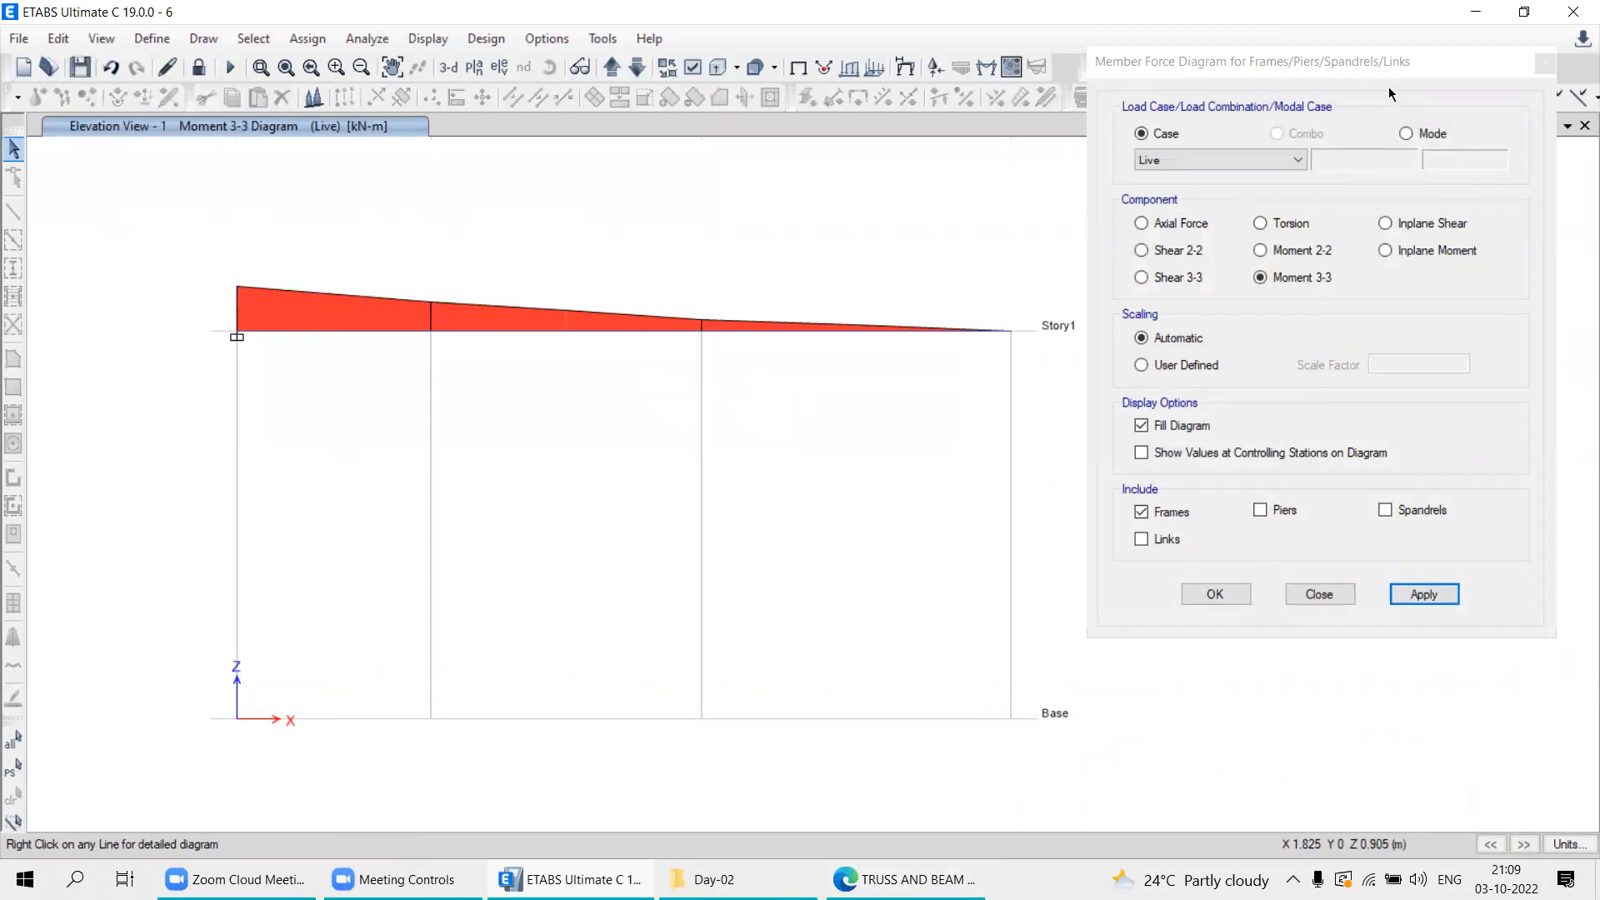
pyautogui.click(1303, 79)
pyautogui.moveTo(1303, 79); pyautogui.dragTo(1129, 148)
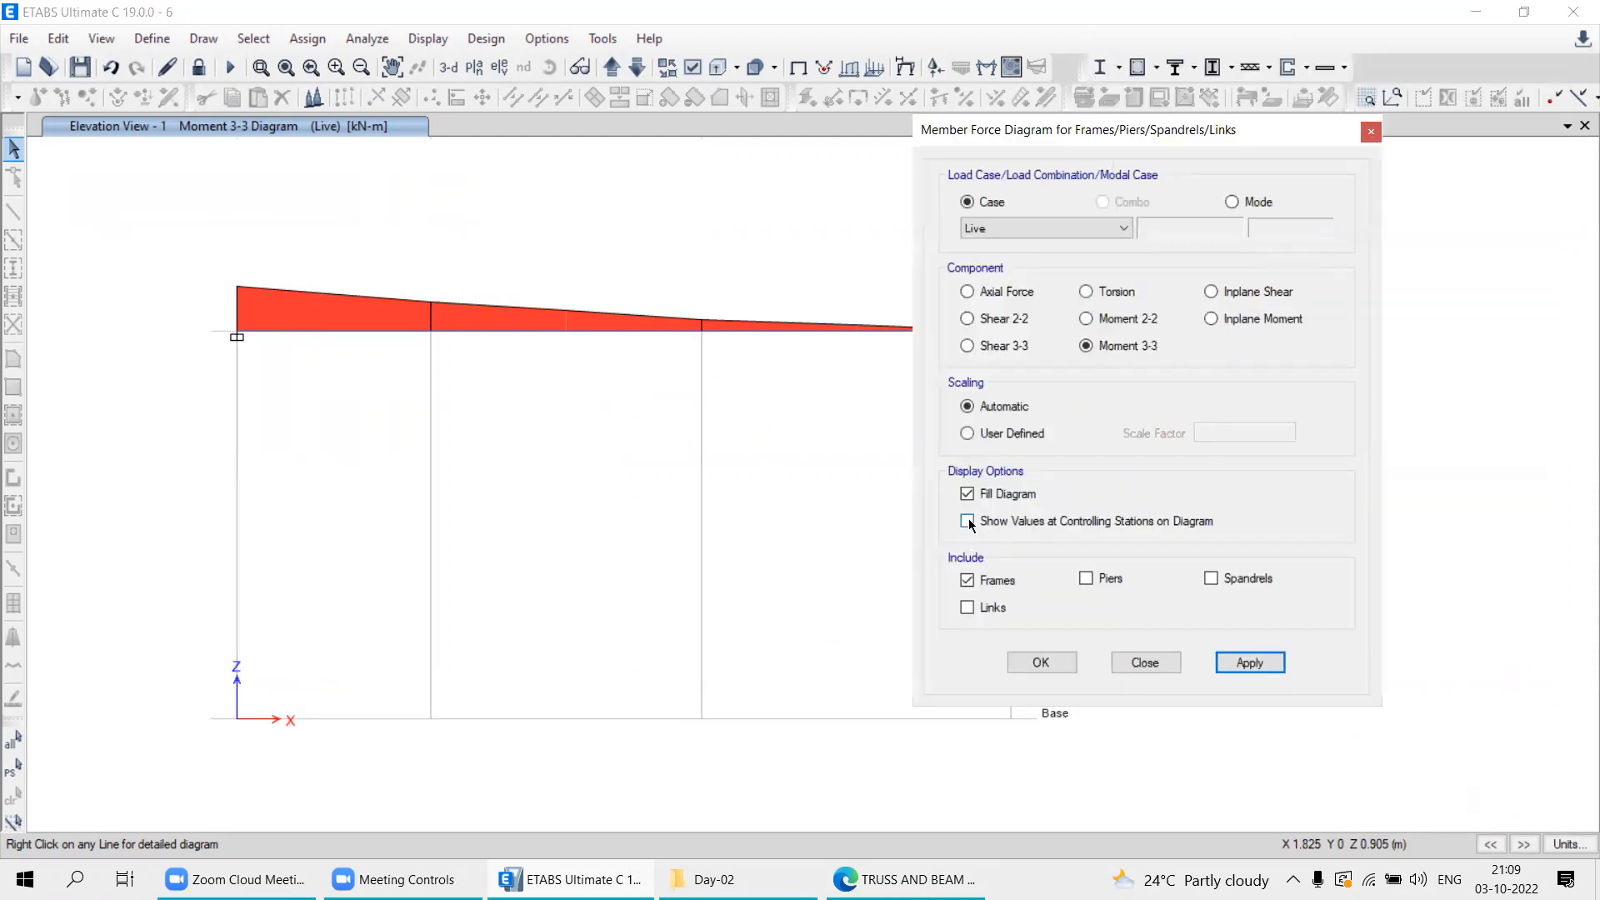
pyautogui.click(968, 522)
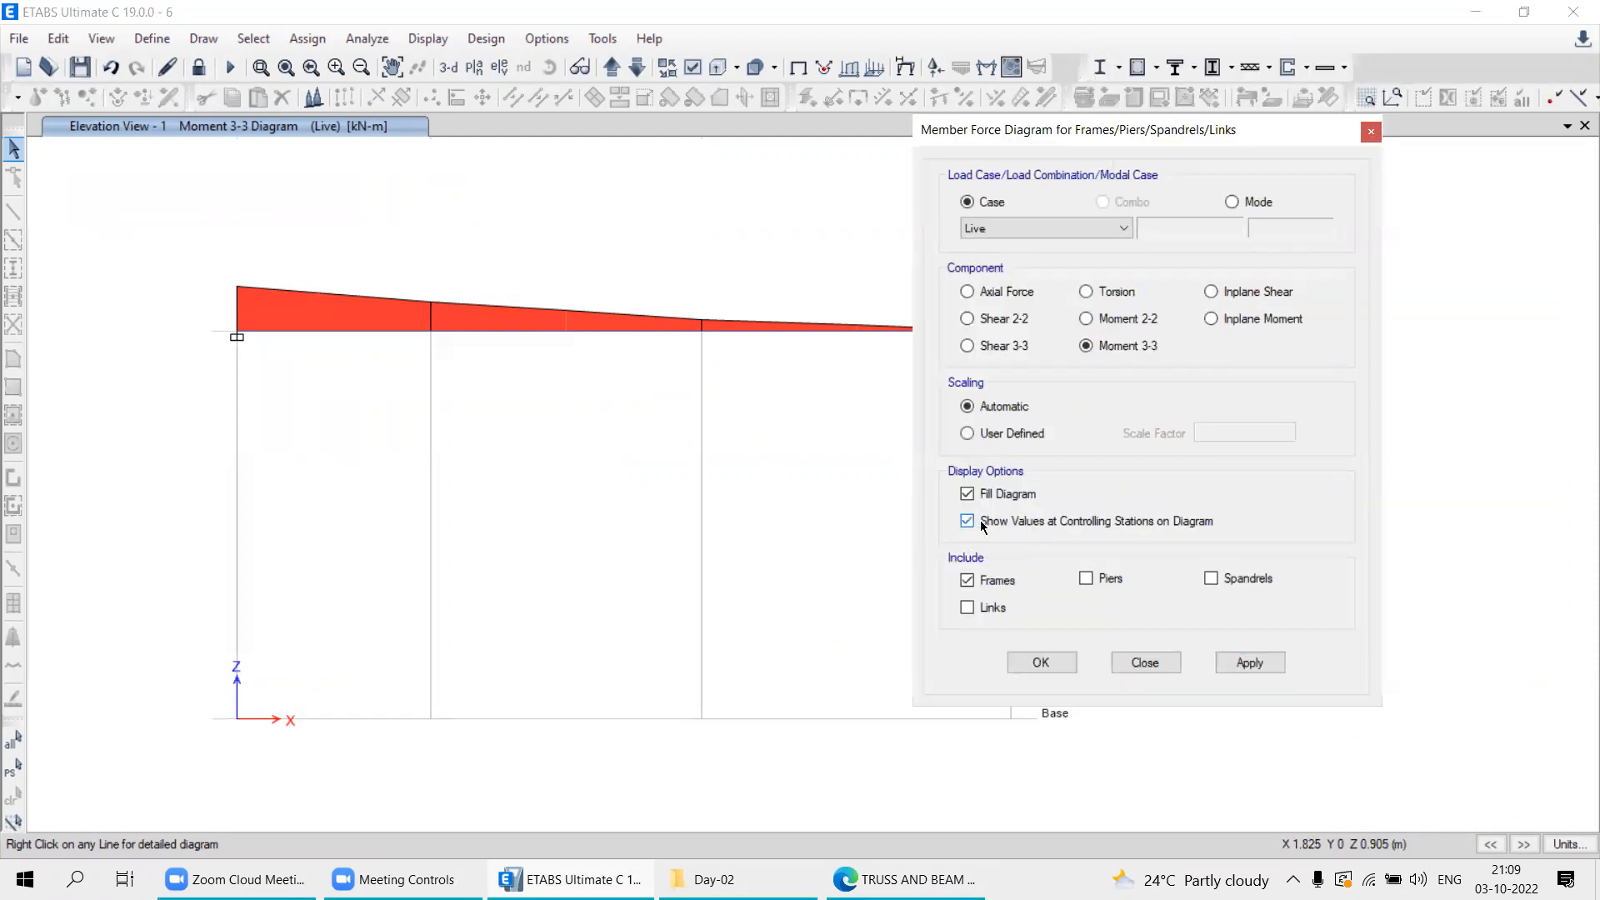
pyautogui.click(1243, 664)
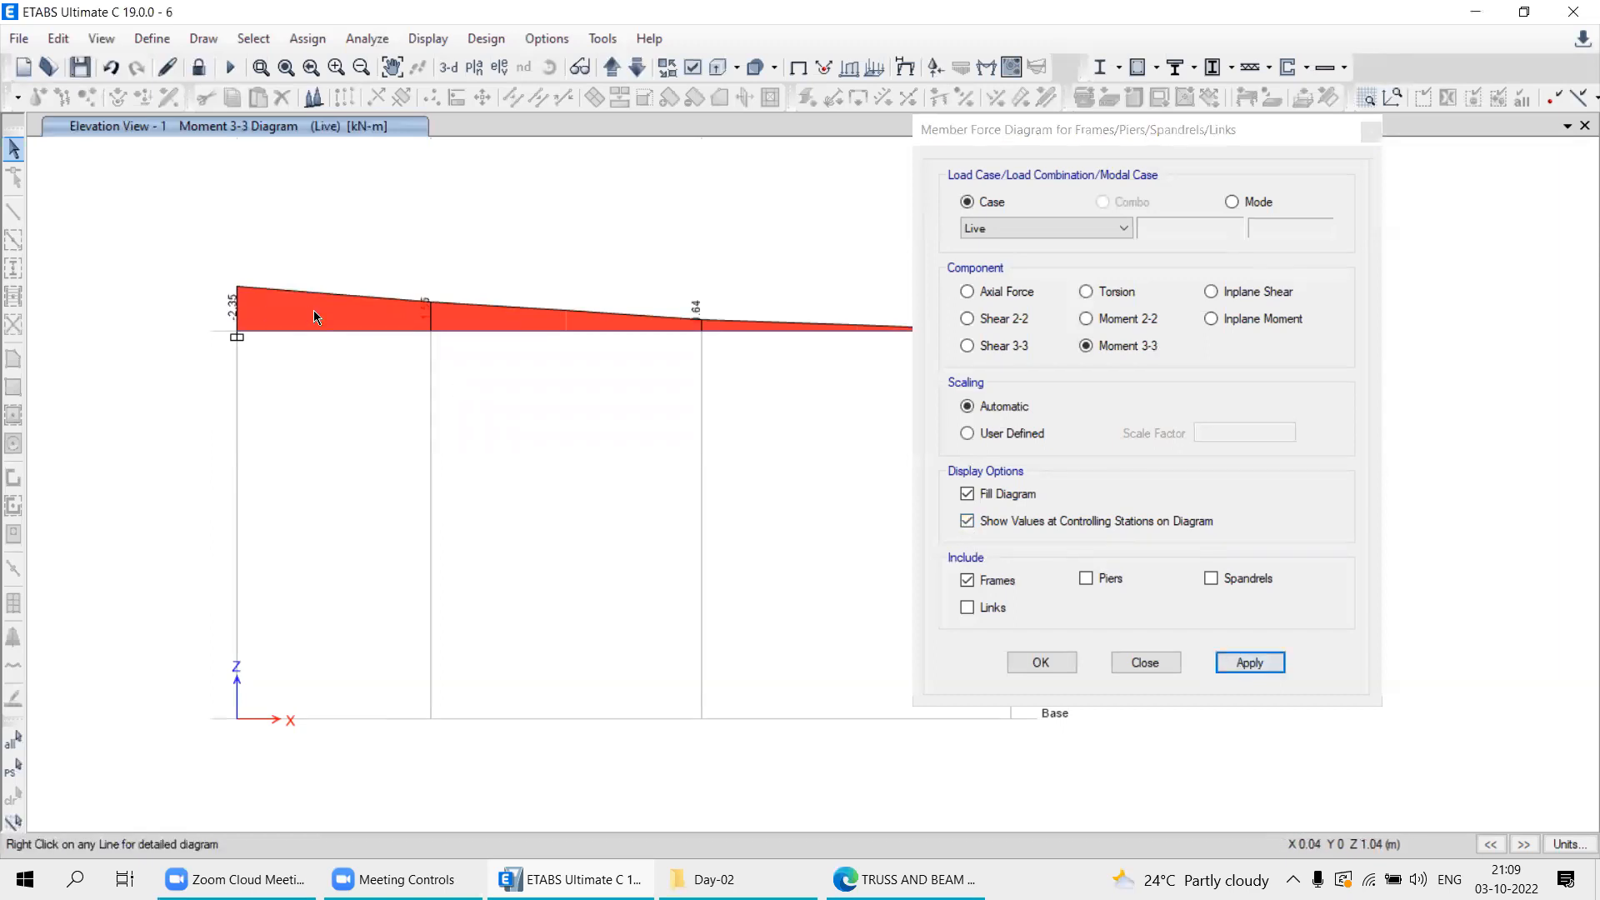
# Redraw the Moment 3-3 diagram without fill, and restore the filled display.
pyautogui.click(983, 498)
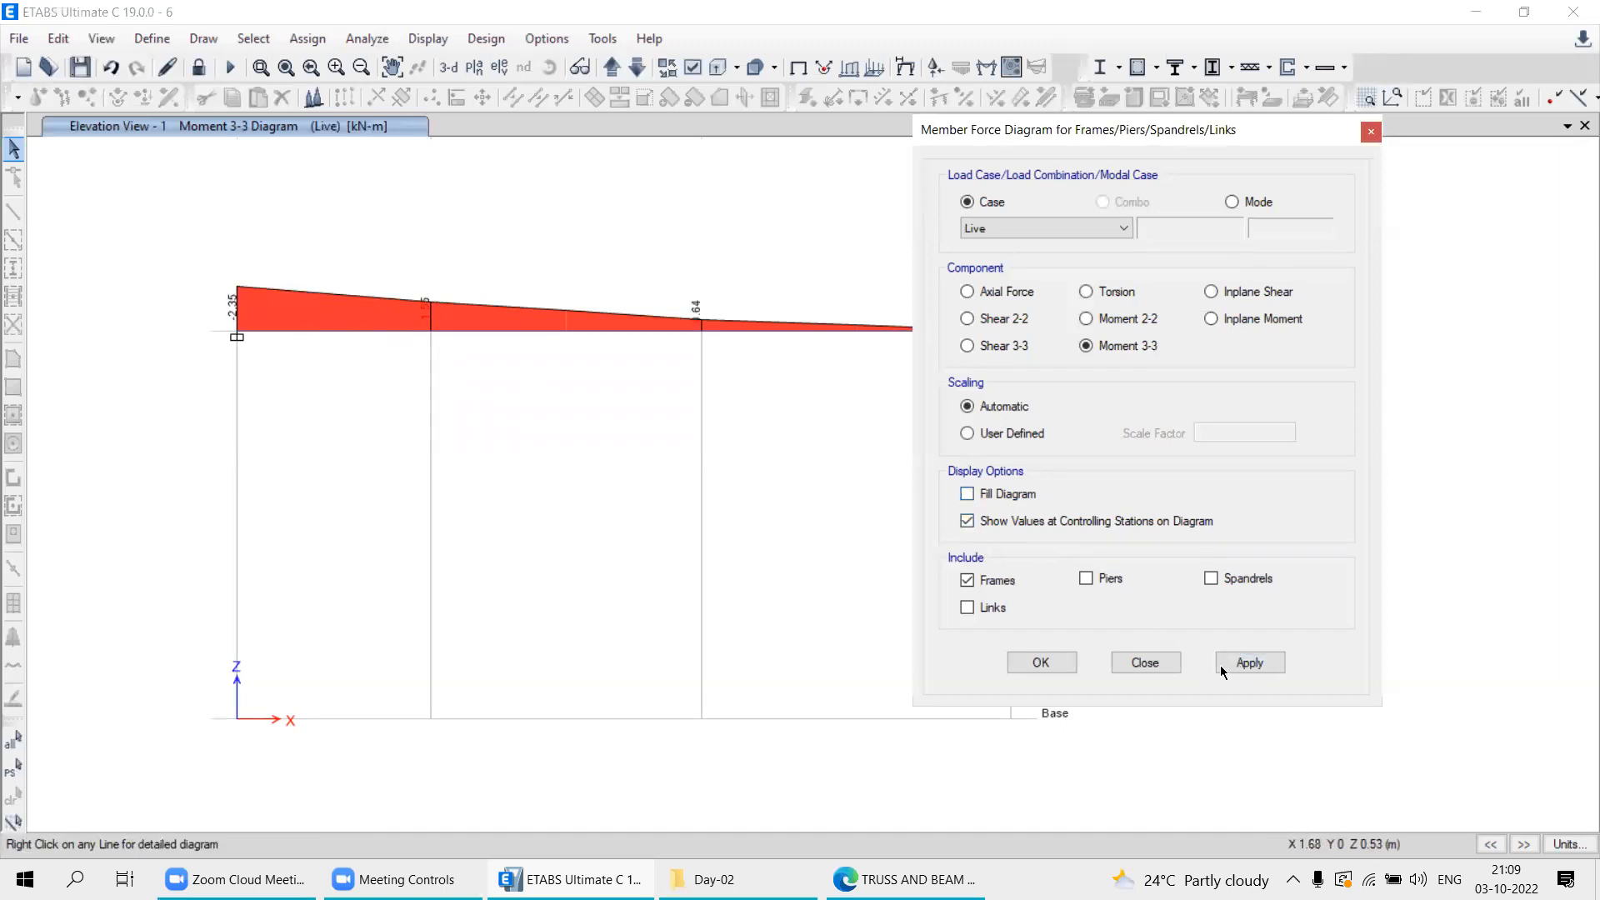
pyautogui.click(1221, 667)
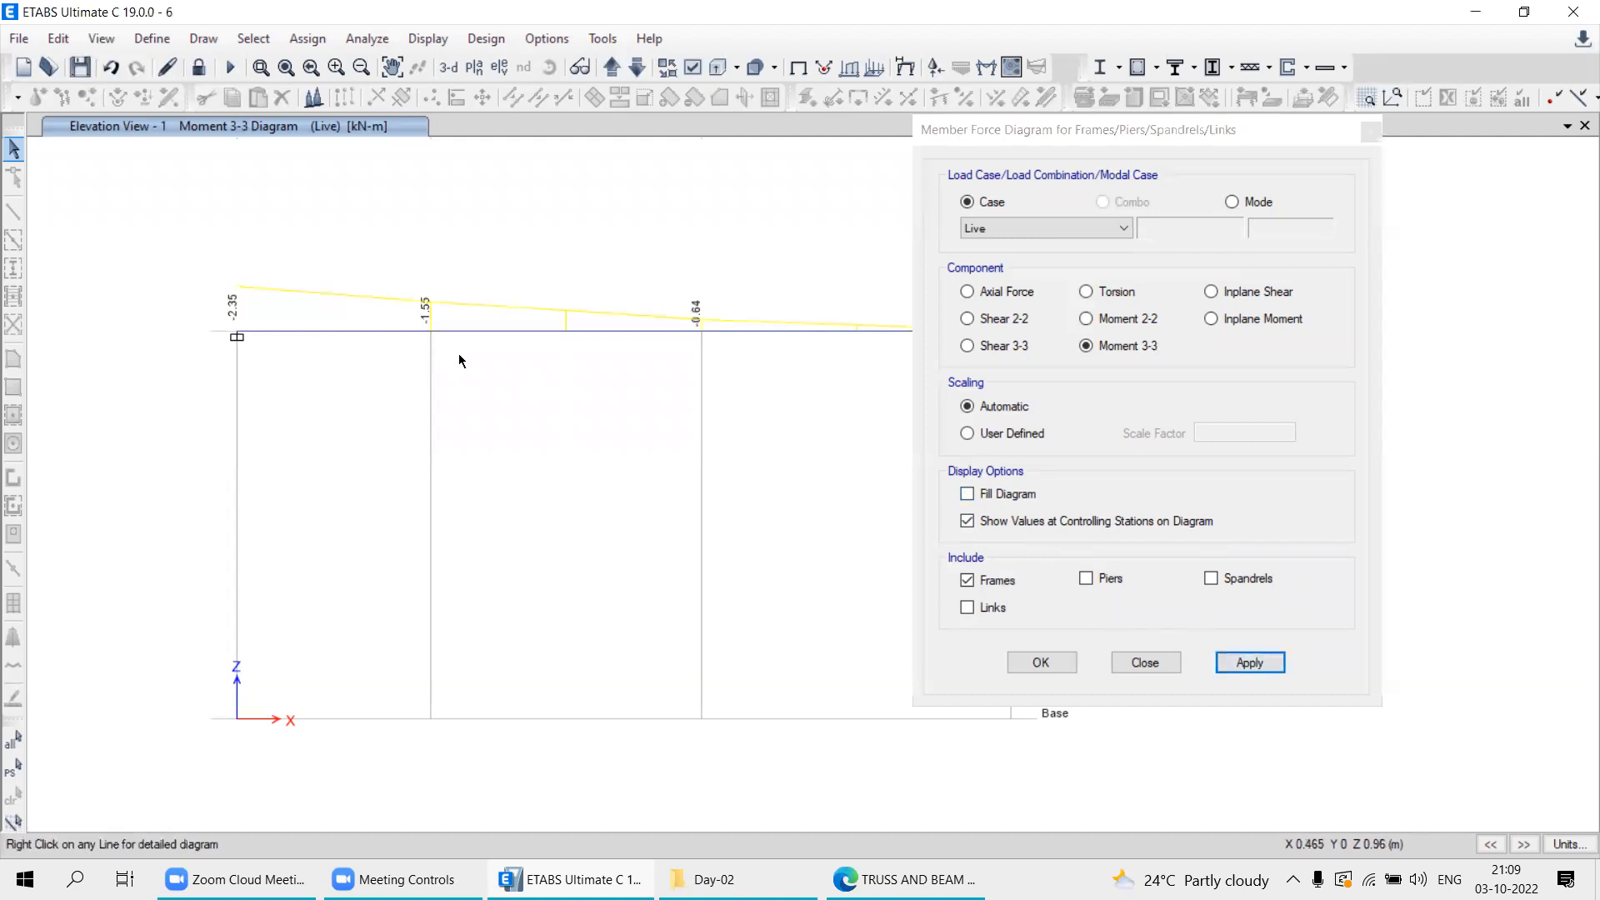
pyautogui.click(967, 493)
pyautogui.click(1244, 663)
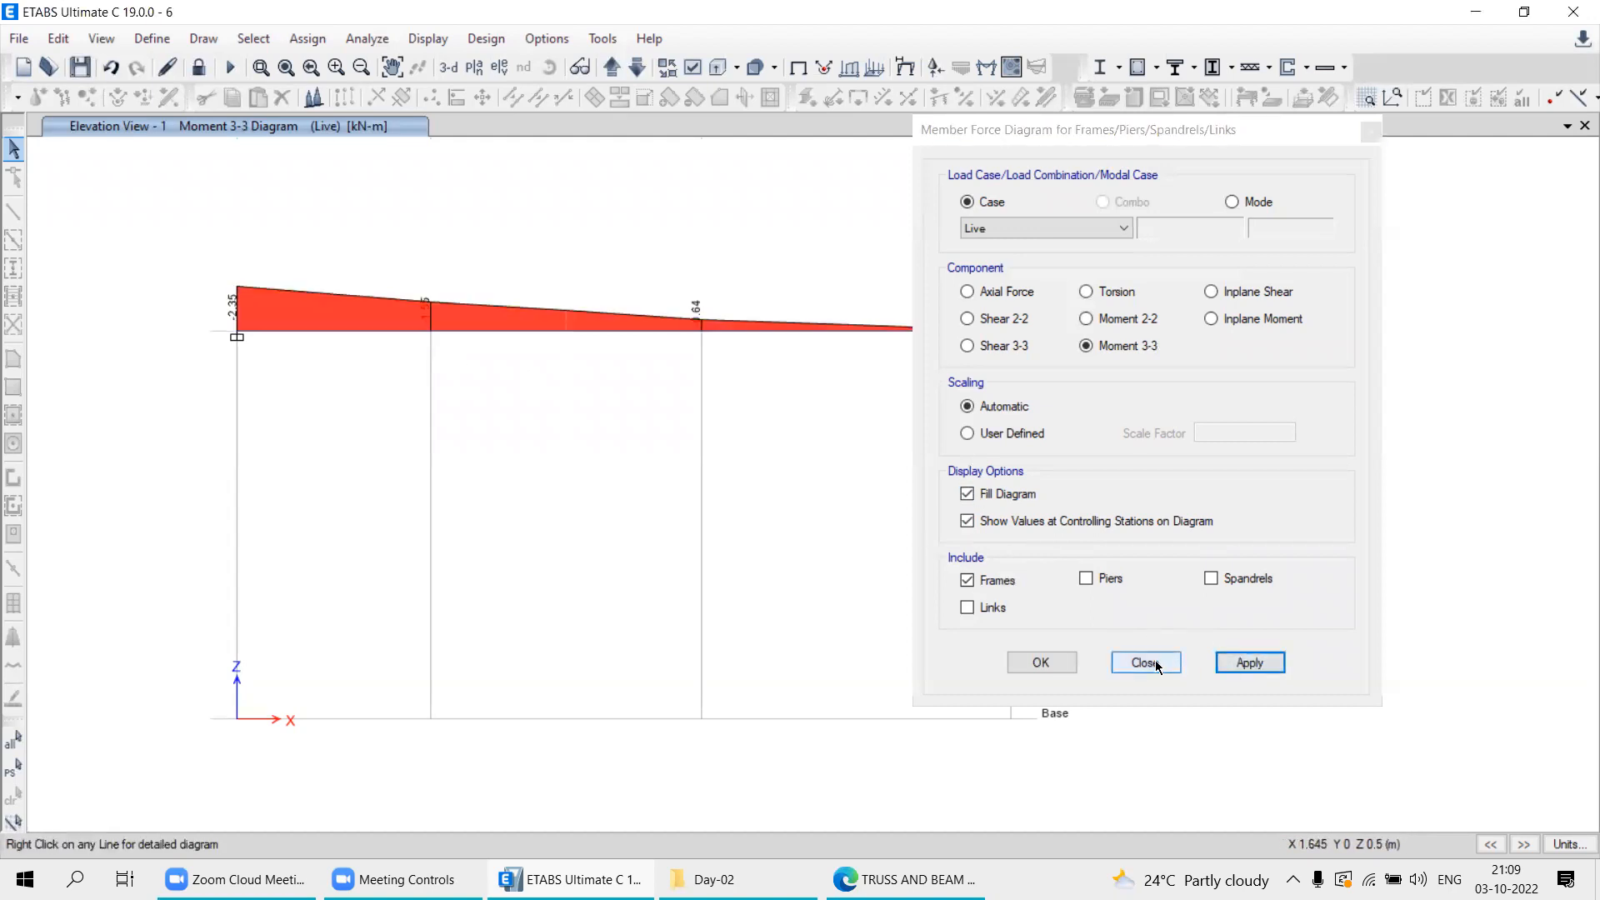
# Sketch a red annotation below the diagram of a beam on two columns with its moment curve, hatching the hogging zone at one end.
pyautogui.click(383, 331)
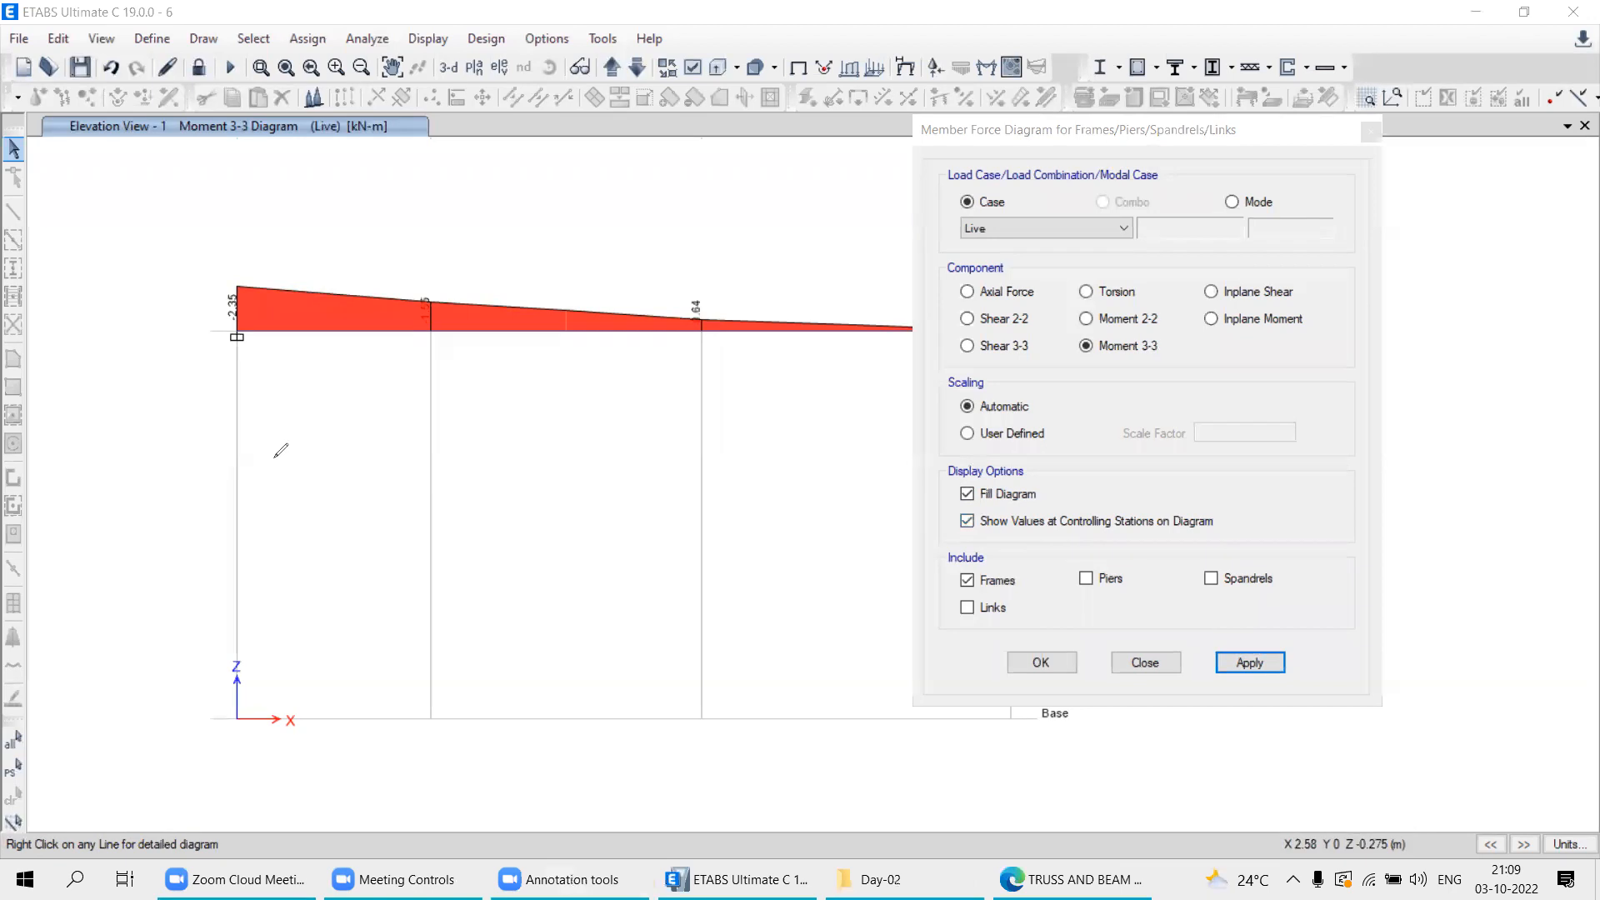
pyautogui.moveTo(258, 462)
pyautogui.mouseDown()
pyautogui.moveTo(656, 477)
pyautogui.moveTo(658, 543)
pyautogui.mouseUp()
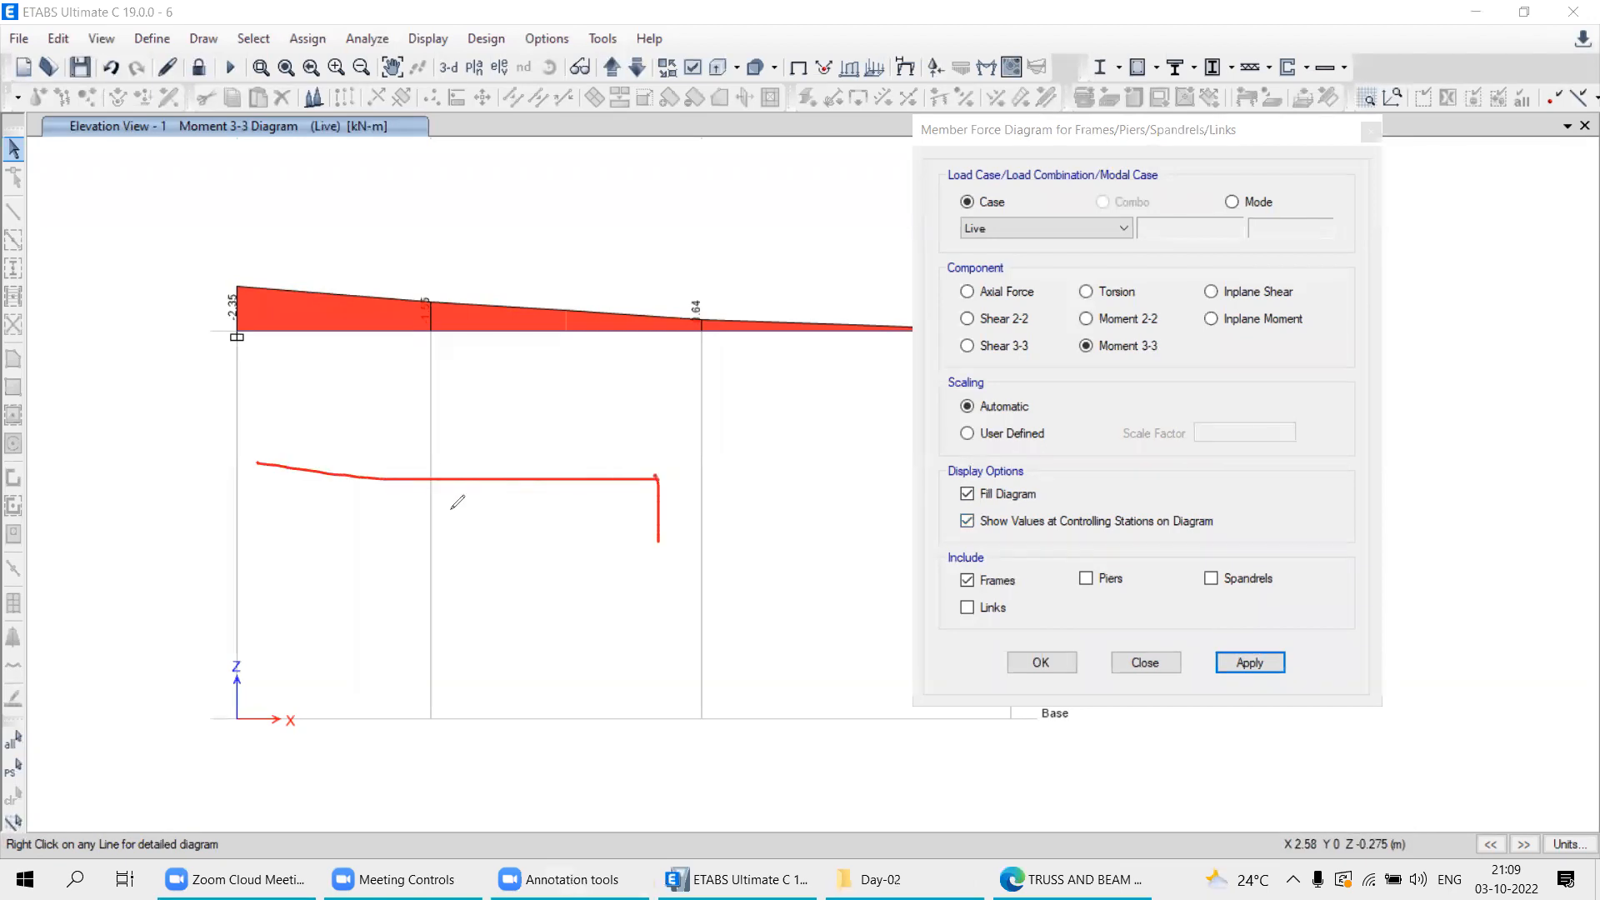
pyautogui.moveTo(258, 464); pyautogui.dragTo(263, 521)
pyautogui.moveTo(652, 437); pyautogui.dragTo(658, 561)
pyautogui.moveTo(258, 423); pyautogui.dragTo(259, 448)
pyautogui.moveTo(262, 521); pyautogui.dragTo(265, 577)
pyautogui.moveTo(656, 419)
pyautogui.mouseDown()
pyautogui.moveTo(564, 509)
pyautogui.moveTo(331, 472)
pyautogui.moveTo(255, 393)
pyautogui.moveTo(272, 423)
pyautogui.mouseUp()
pyautogui.moveTo(259, 449); pyautogui.dragTo(284, 434)
pyautogui.moveTo(277, 457); pyautogui.dragTo(296, 448)
pyautogui.moveTo(288, 466); pyautogui.dragTo(295, 459)
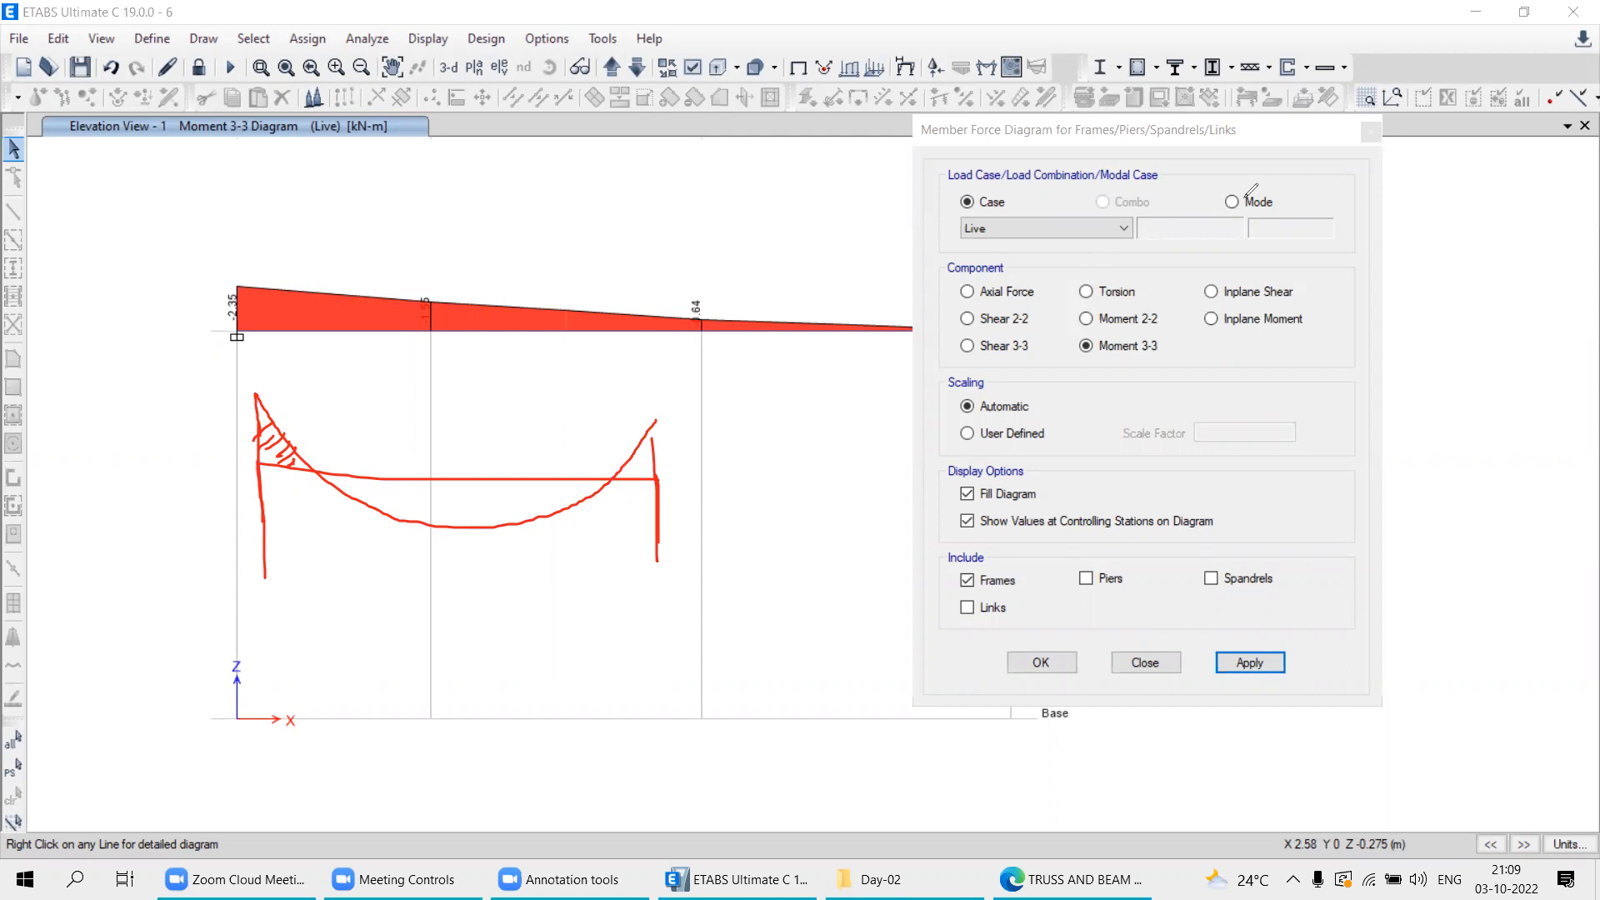
# Shade the sketch's midspan sagging zone yellow, mark it with a plus sign, and tick the hogging zone with a circled minus sign beside it.
pyautogui.moveTo(499, 492)
pyautogui.mouseDown()
pyautogui.moveTo(377, 508)
pyautogui.moveTo(436, 481)
pyautogui.moveTo(376, 494)
pyautogui.mouseUp()
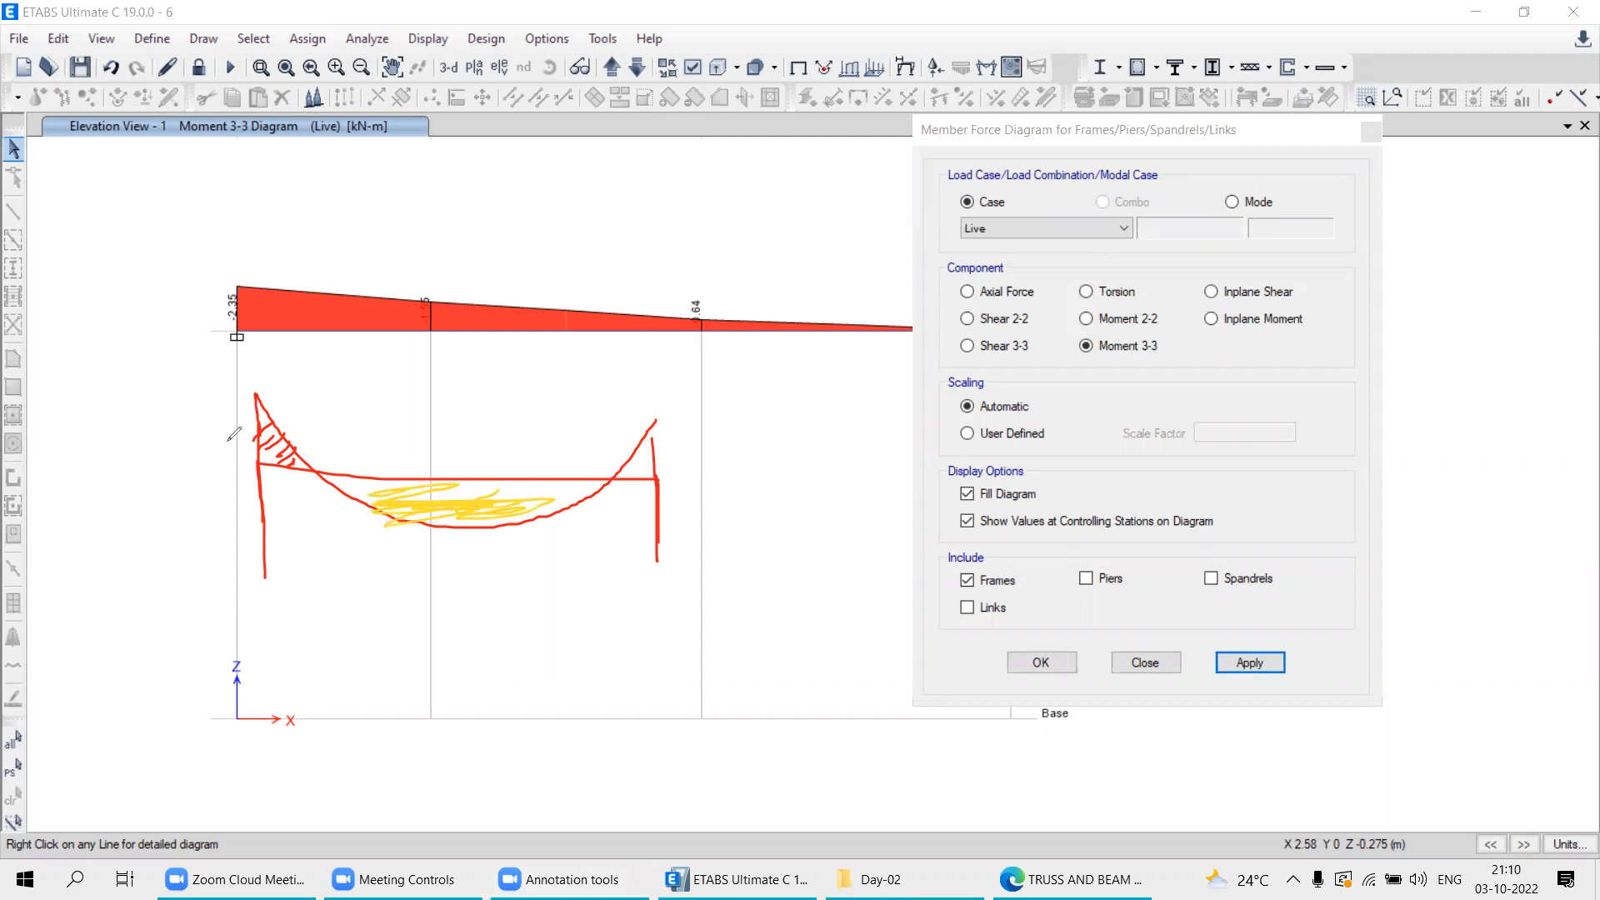
pyautogui.moveTo(237, 416); pyautogui.dragTo(338, 372)
pyautogui.moveTo(70, 415)
pyautogui.mouseDown()
pyautogui.moveTo(111, 414)
pyautogui.moveTo(137, 457)
pyautogui.moveTo(112, 380)
pyautogui.mouseUp()
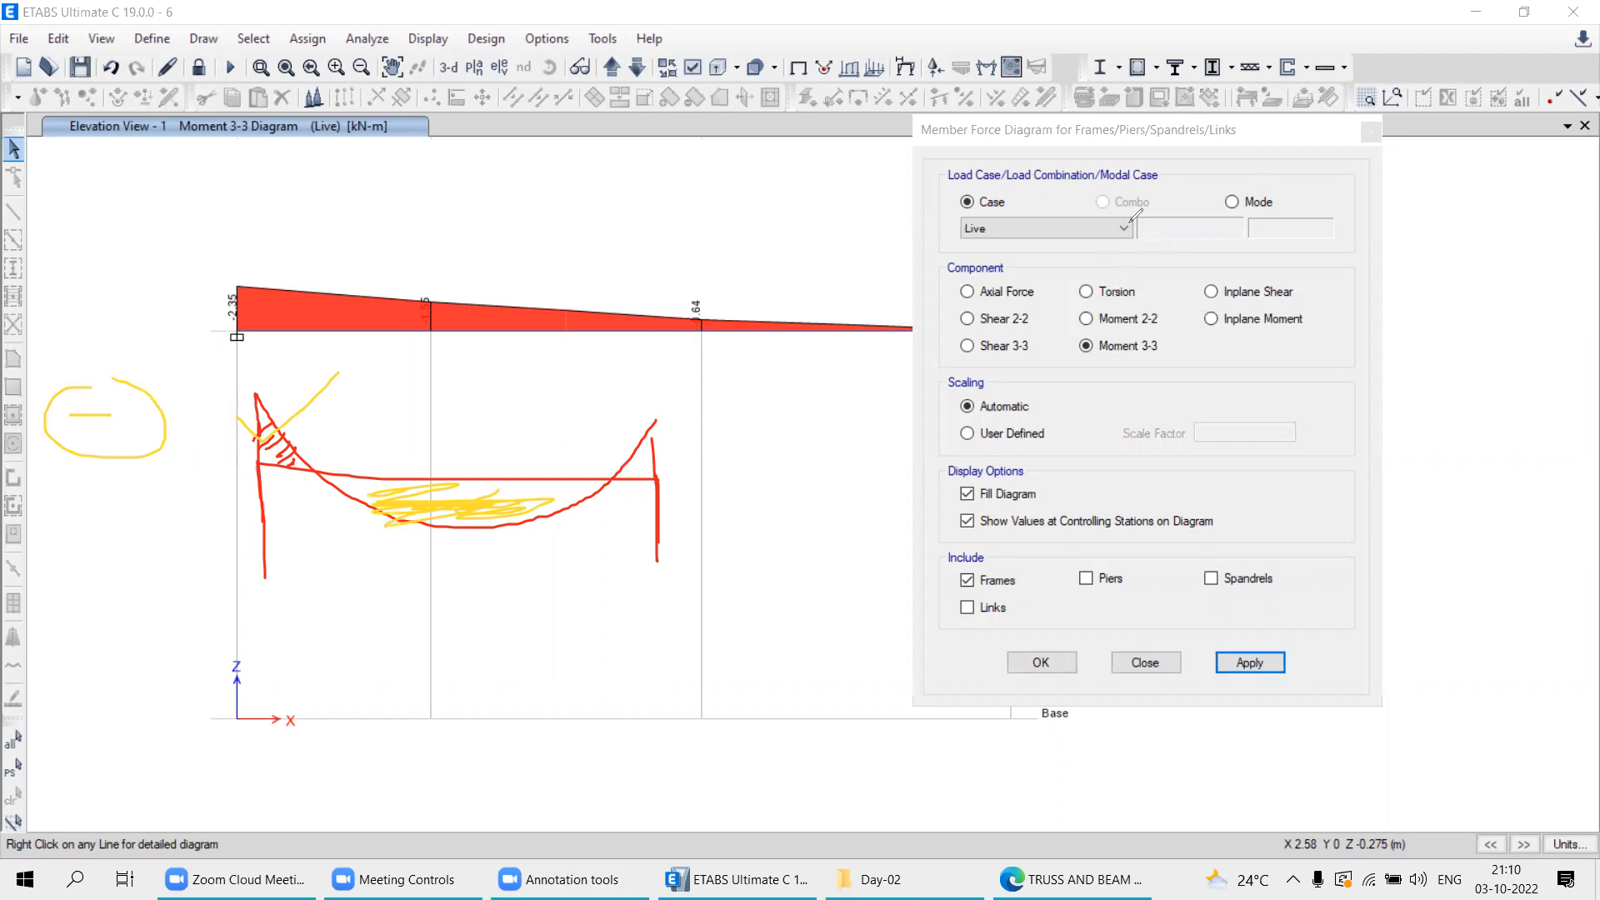
pyautogui.moveTo(75, 420); pyautogui.dragTo(145, 419)
pyautogui.moveTo(95, 353); pyautogui.dragTo(127, 492)
pyautogui.moveTo(478, 408); pyautogui.dragTo(454, 499)
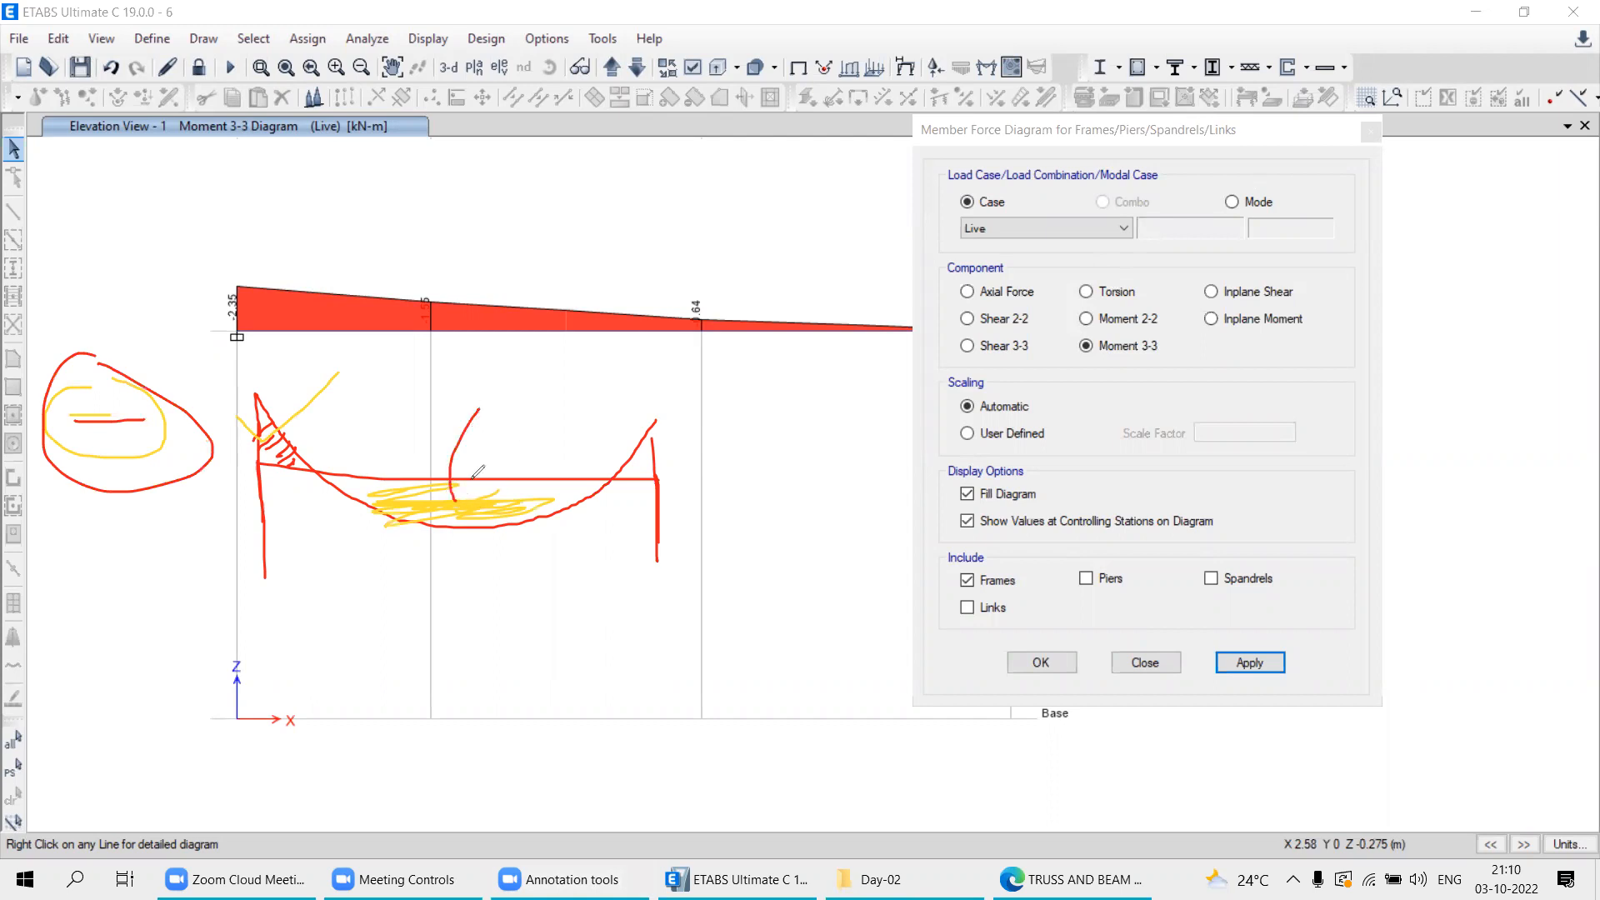
pyautogui.moveTo(477, 501); pyautogui.dragTo(467, 508)
# Display the Live-case Shear 2-2 force diagram, followed by the Shear 3-3 diagram.
pyautogui.click(984, 319)
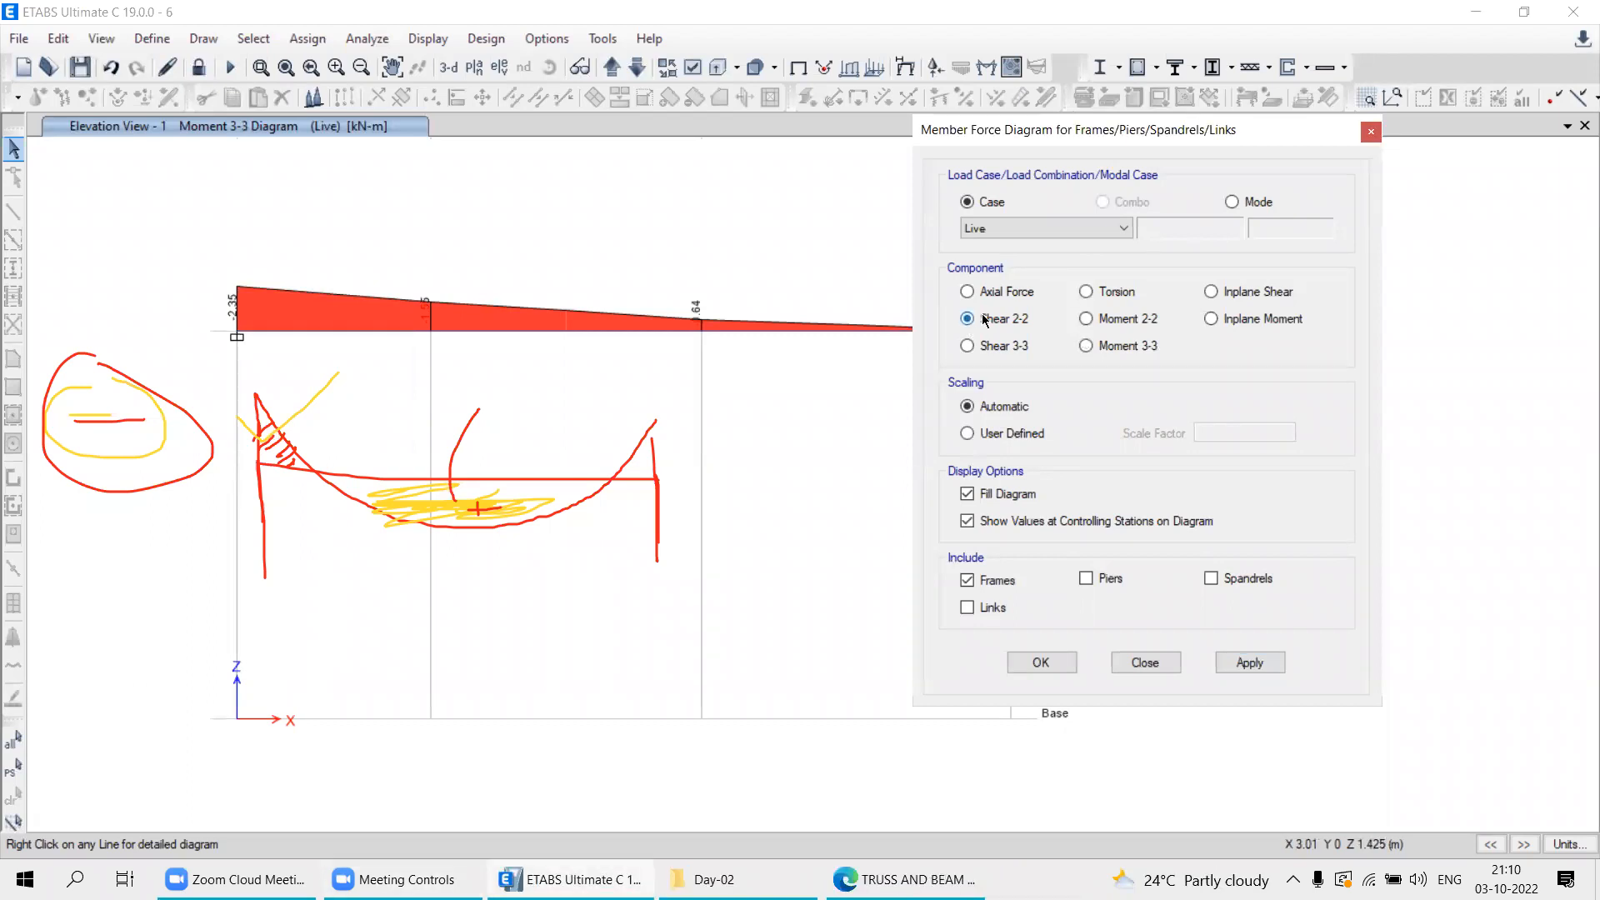
pyautogui.click(1249, 663)
pyautogui.moveTo(366, 391)
pyautogui.mouseDown(button='middle')
pyautogui.moveTo(382, 286)
pyautogui.moveTo(361, 421)
pyautogui.moveTo(371, 359)
pyautogui.mouseUp(button='middle')
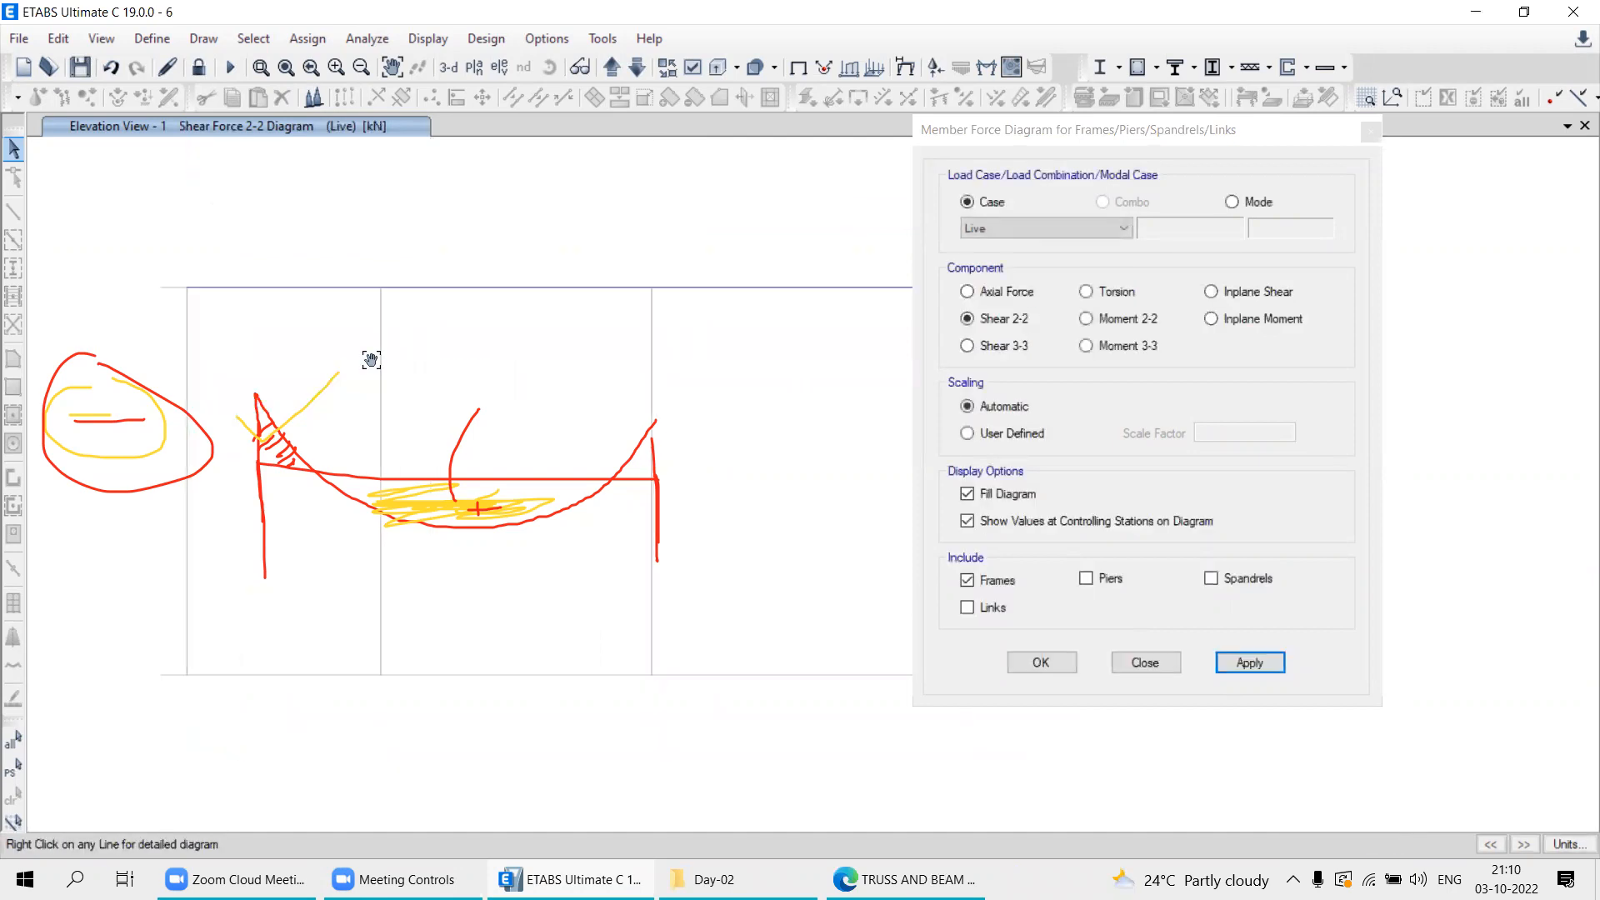
pyautogui.click(968, 346)
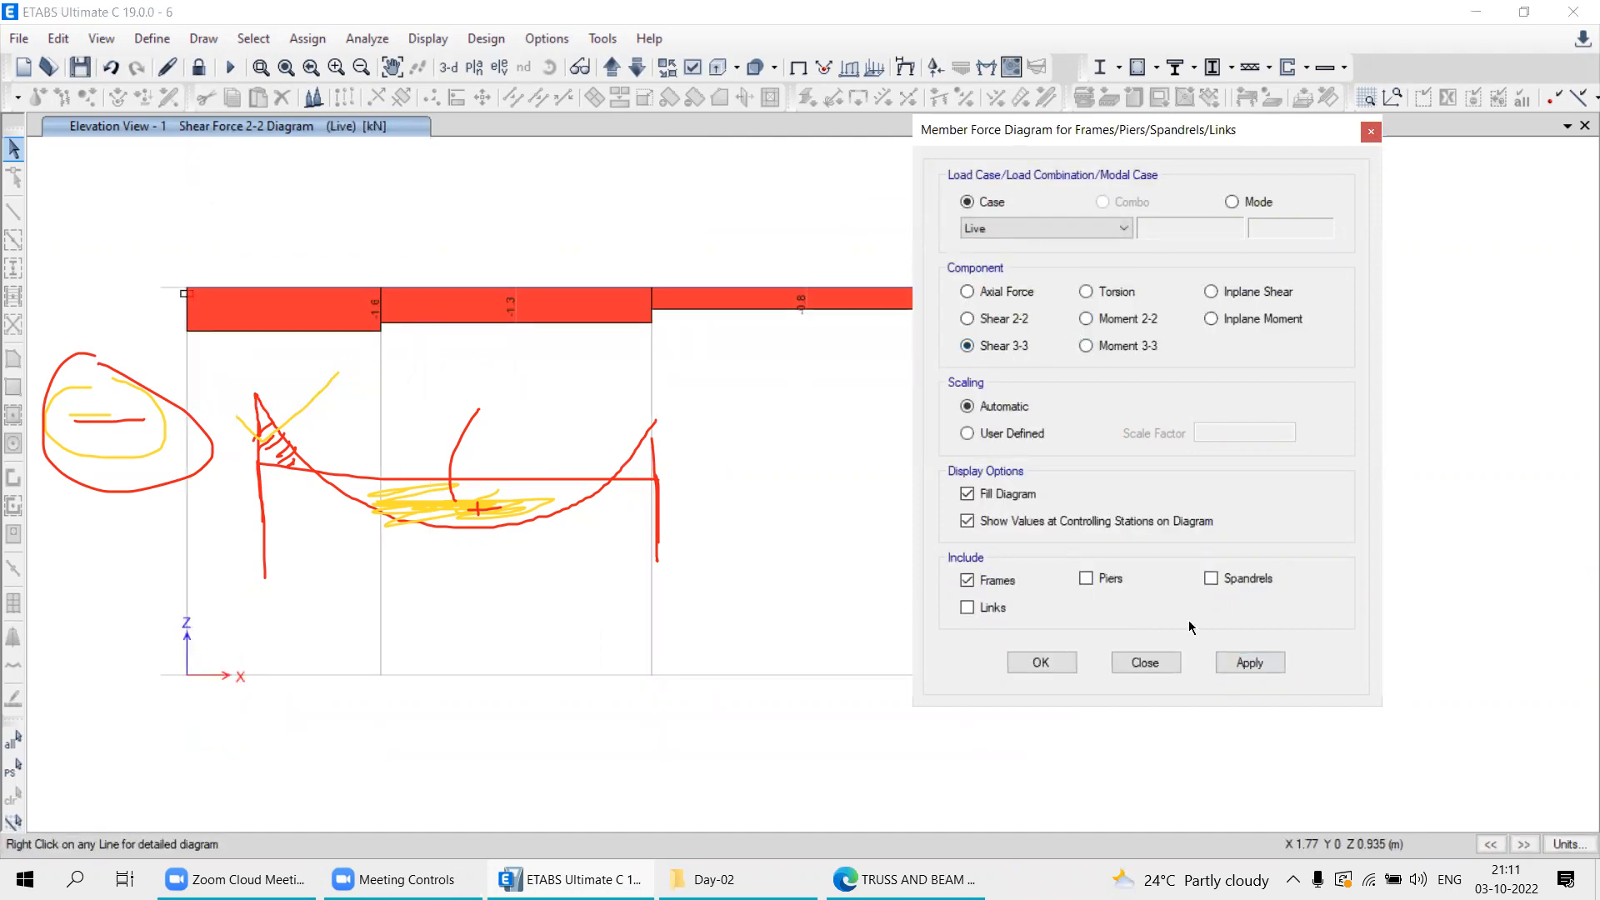
pyautogui.click(1250, 663)
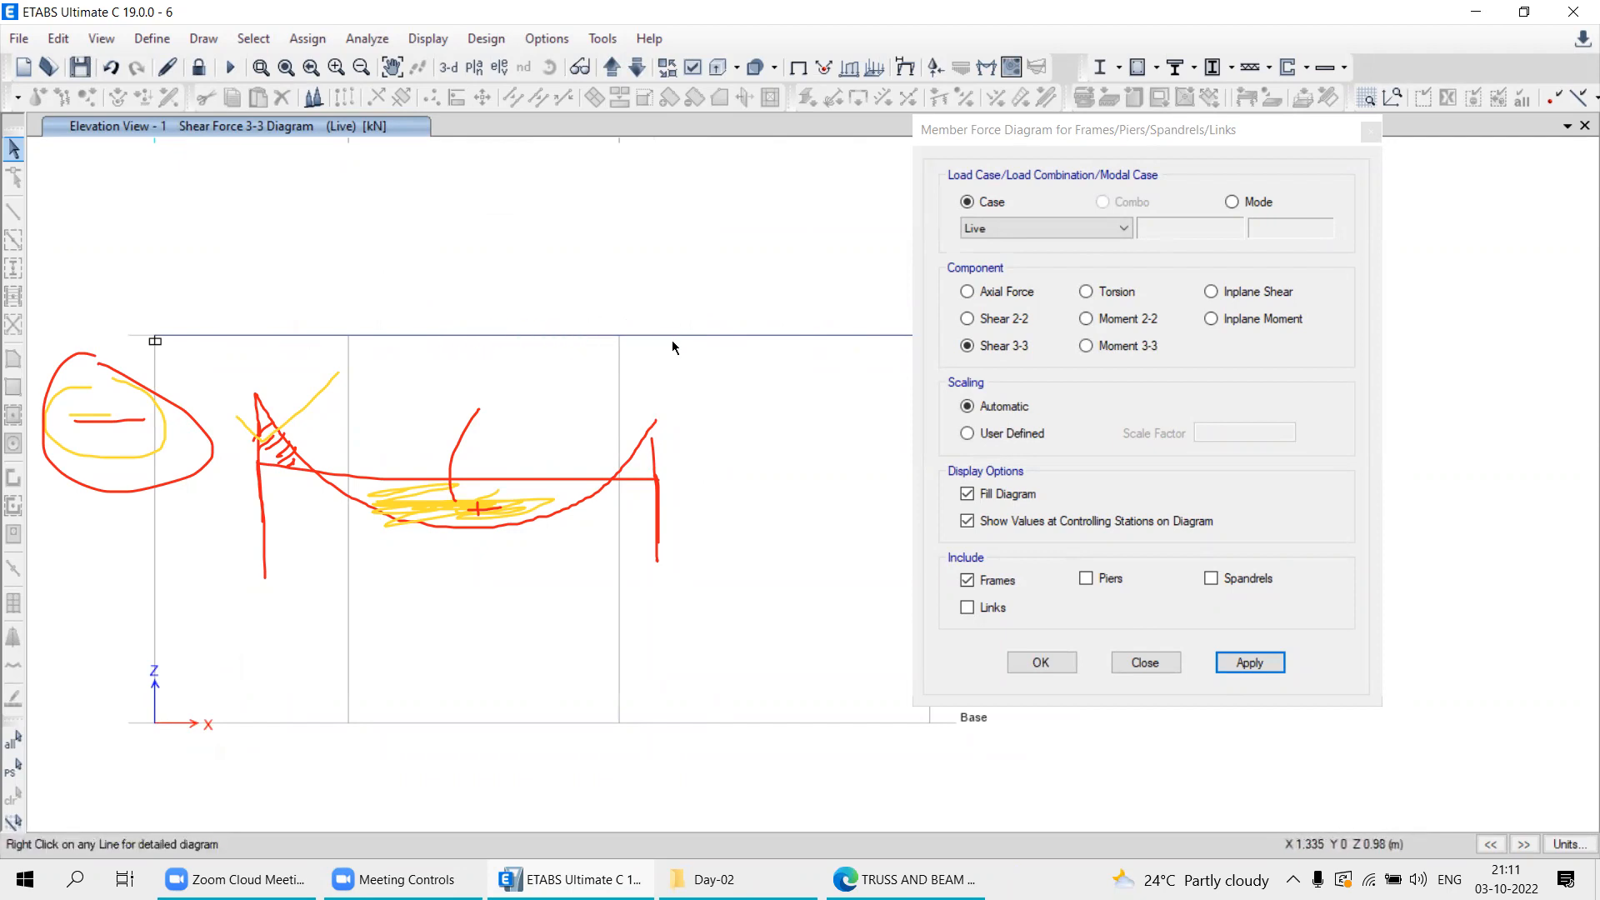
# Display the Live-case axial force diagram, erase the annotations, and close the member force diagram settings.
pyautogui.click(970, 294)
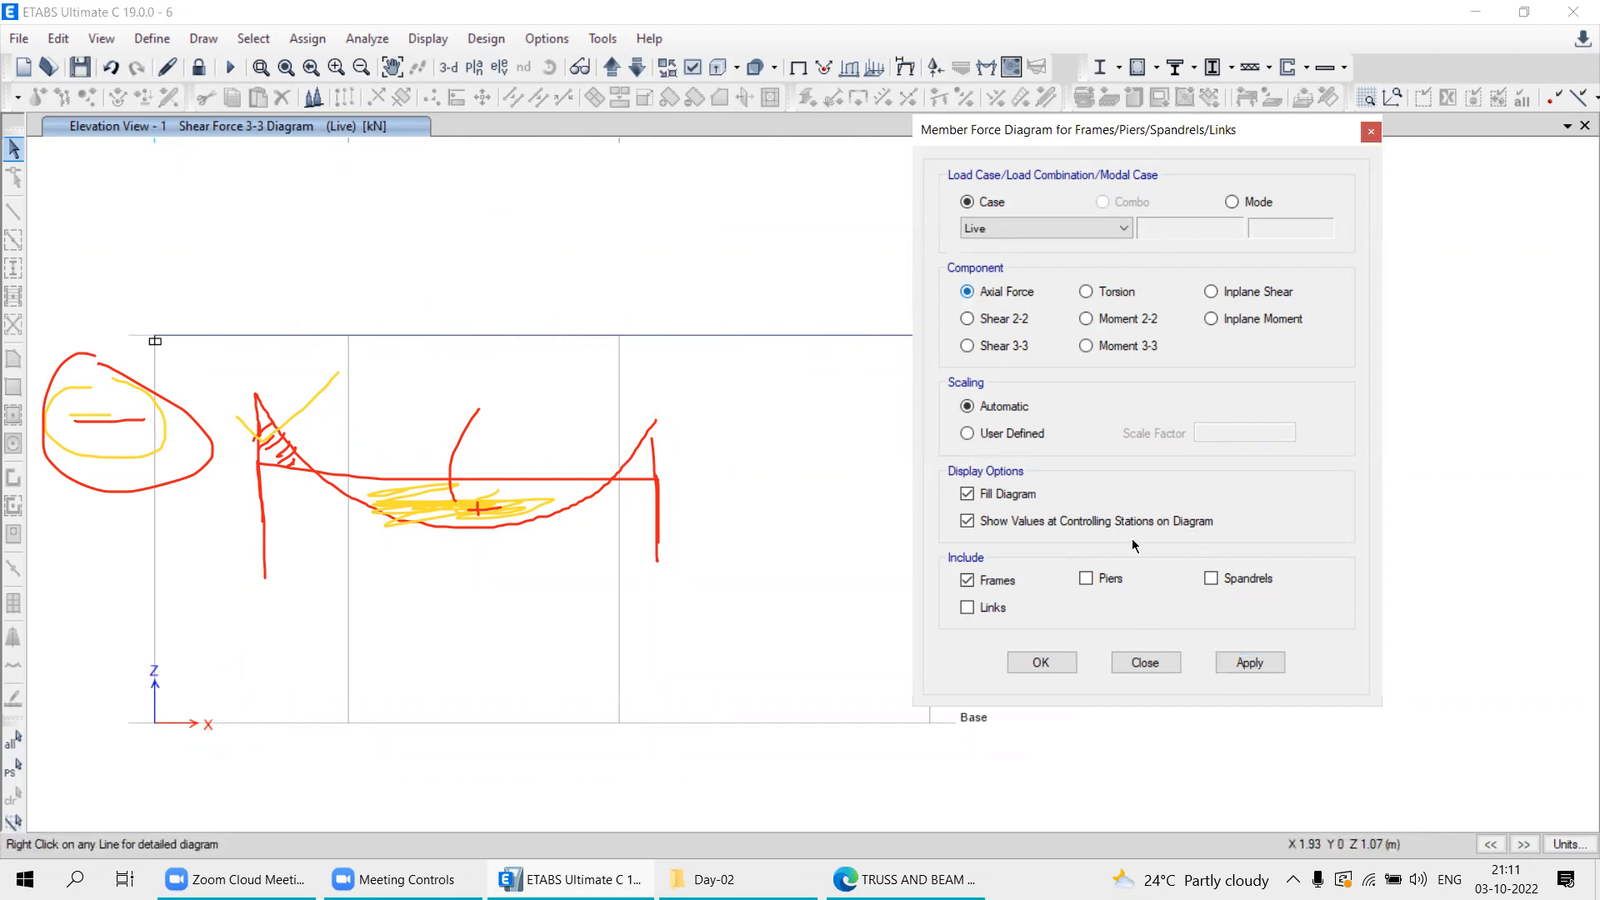
pyautogui.click(1249, 662)
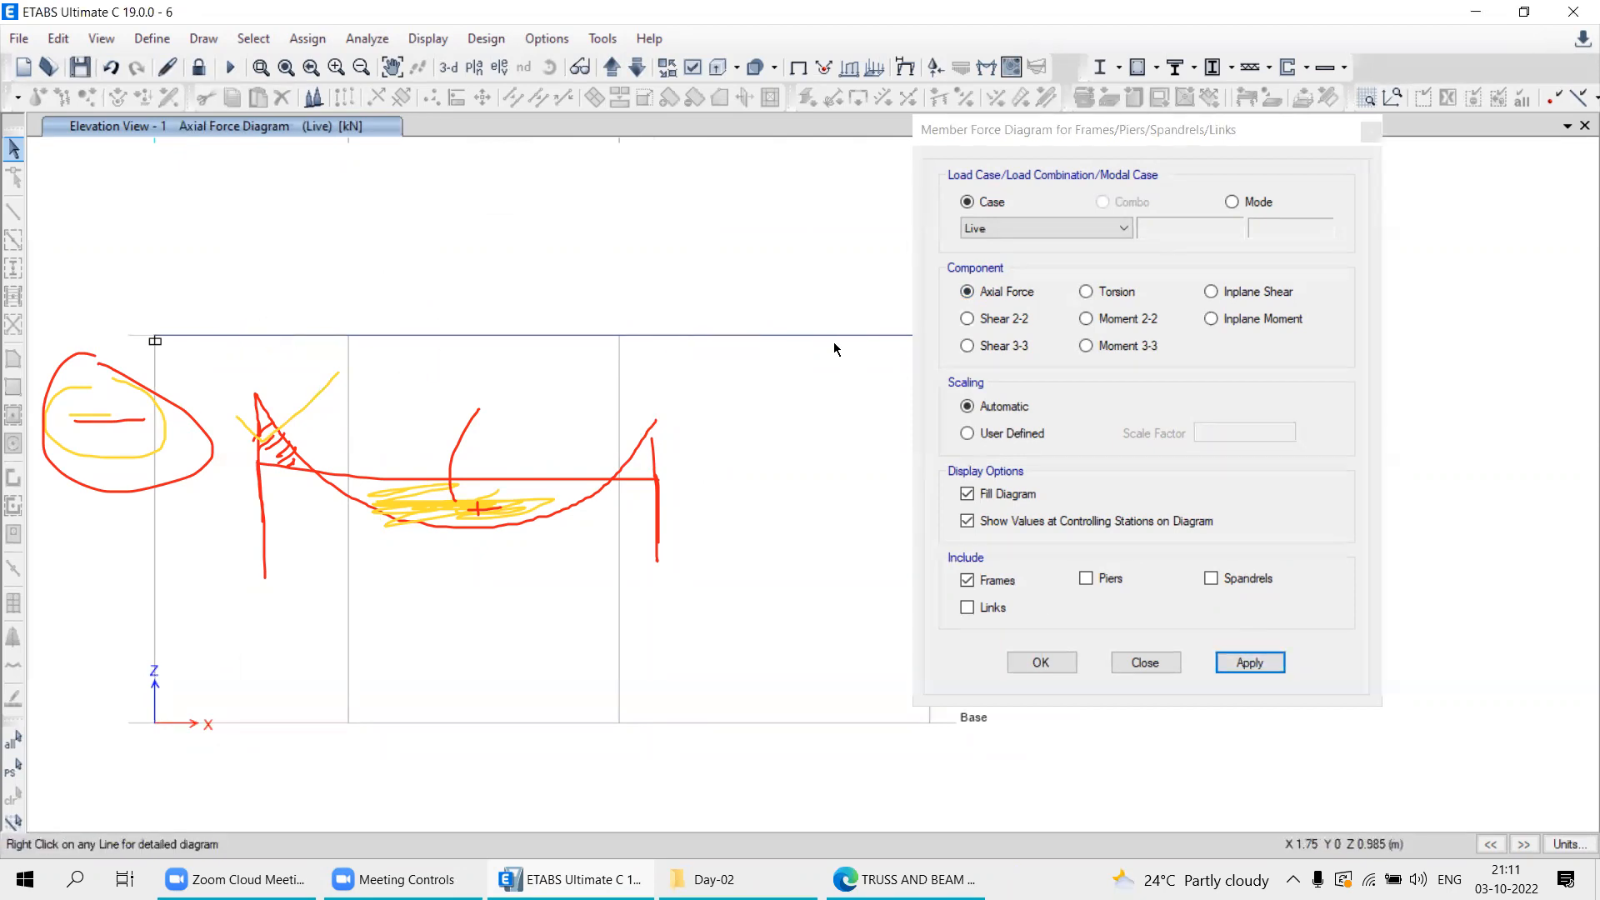
pyautogui.moveTo(829, 336)
pyautogui.click(1386, 243)
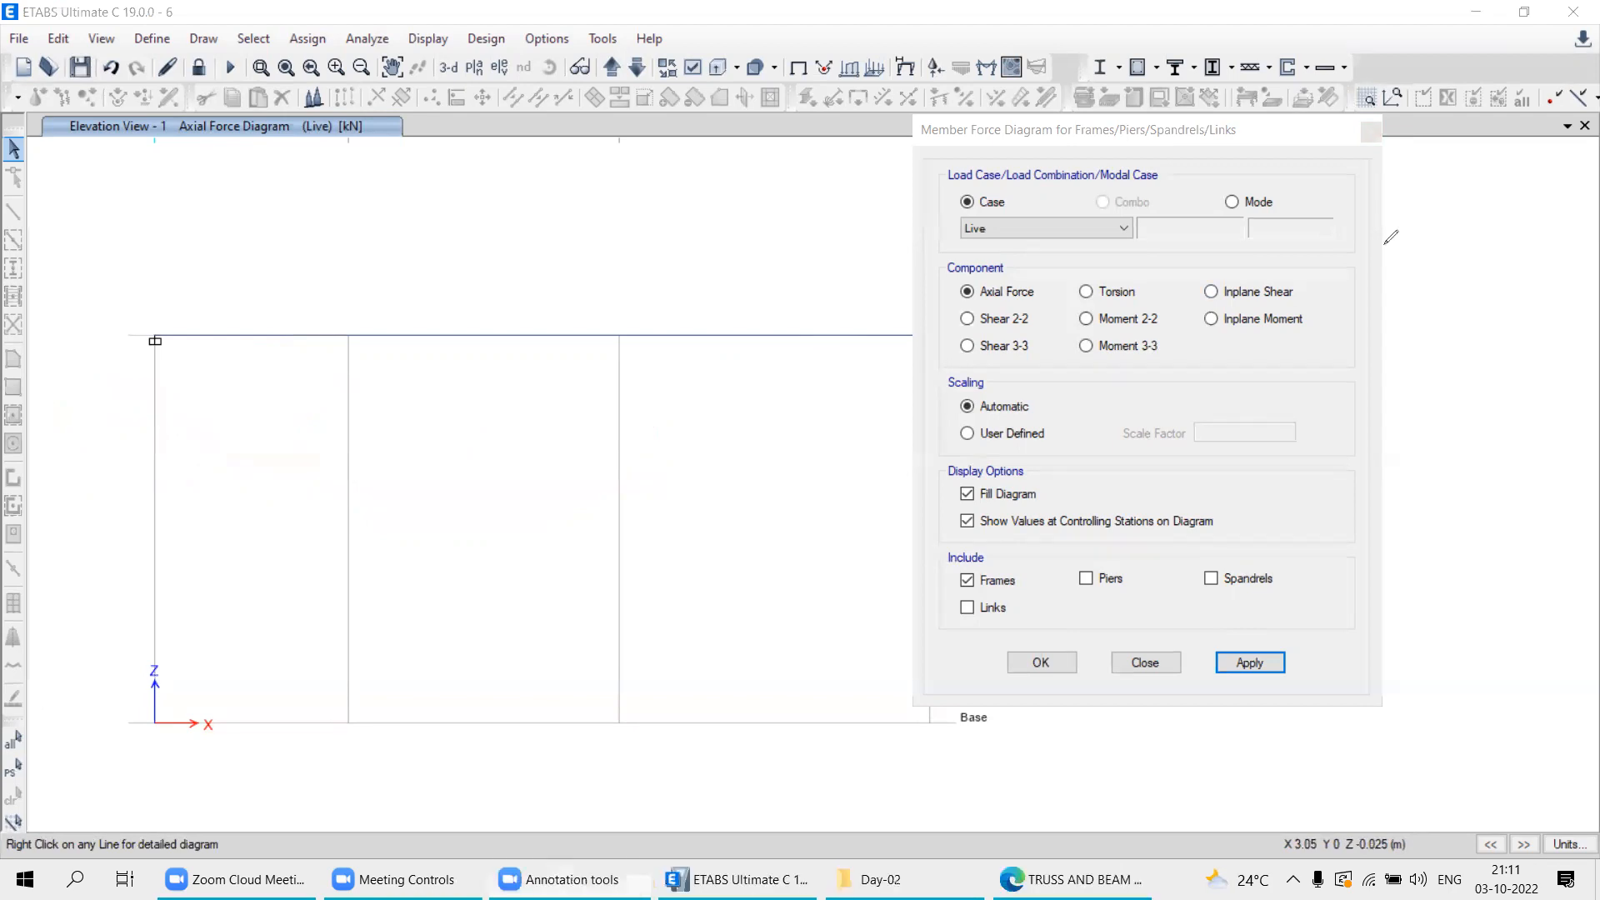
pyautogui.click(1371, 134)
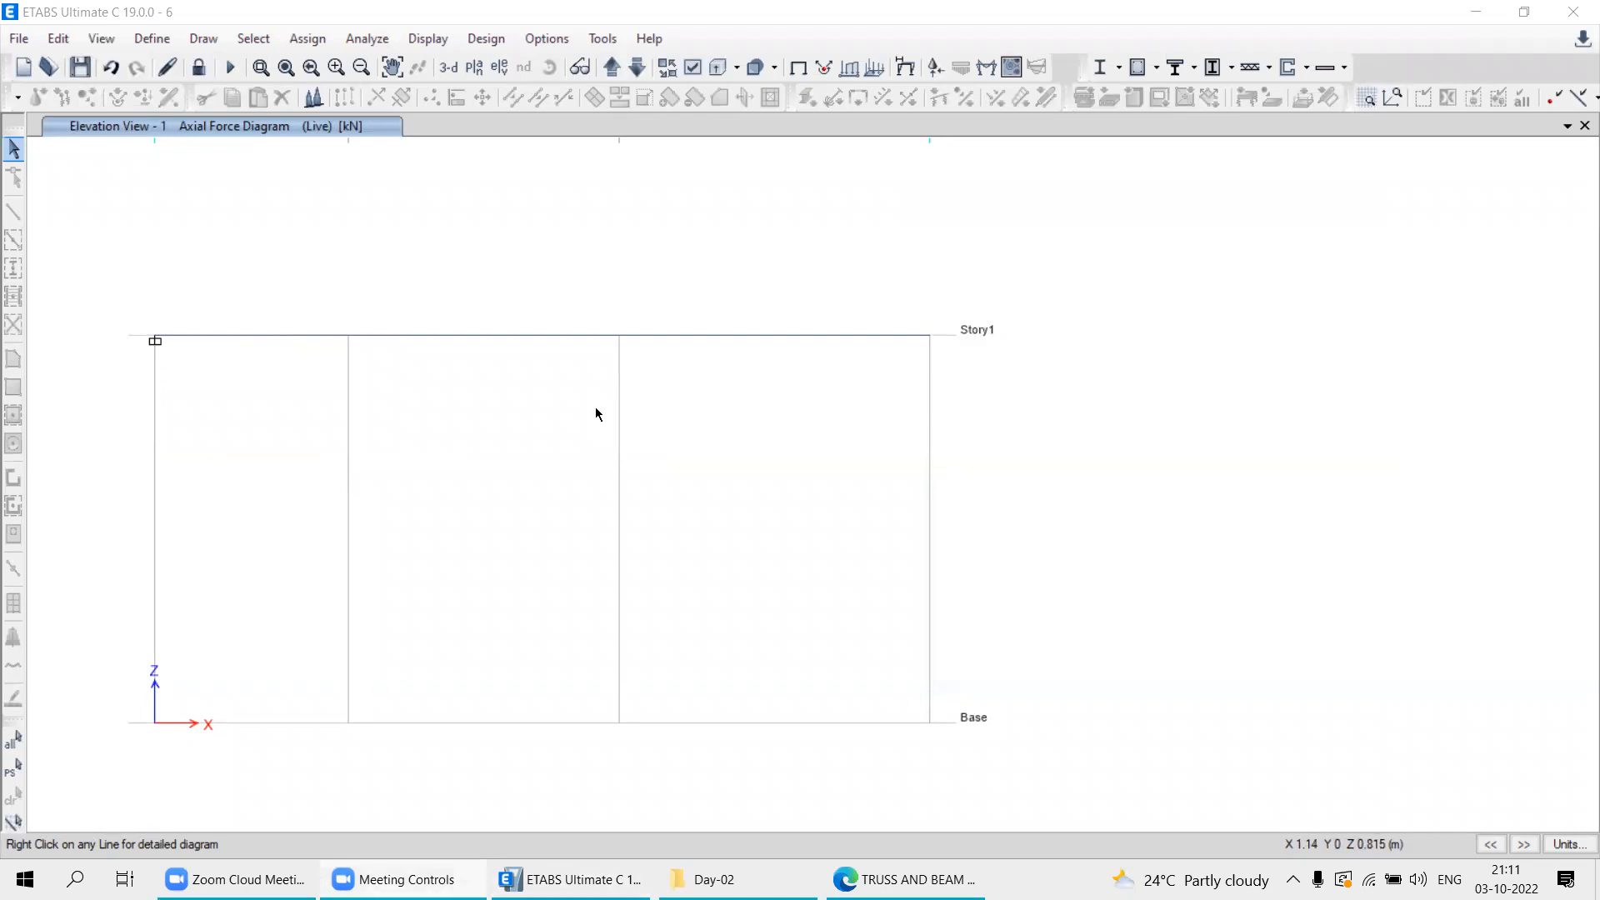
# Reopen the frame force diagram settings and display the Moment 2-2 diagram for the Live case.
pyautogui.click(454, 75)
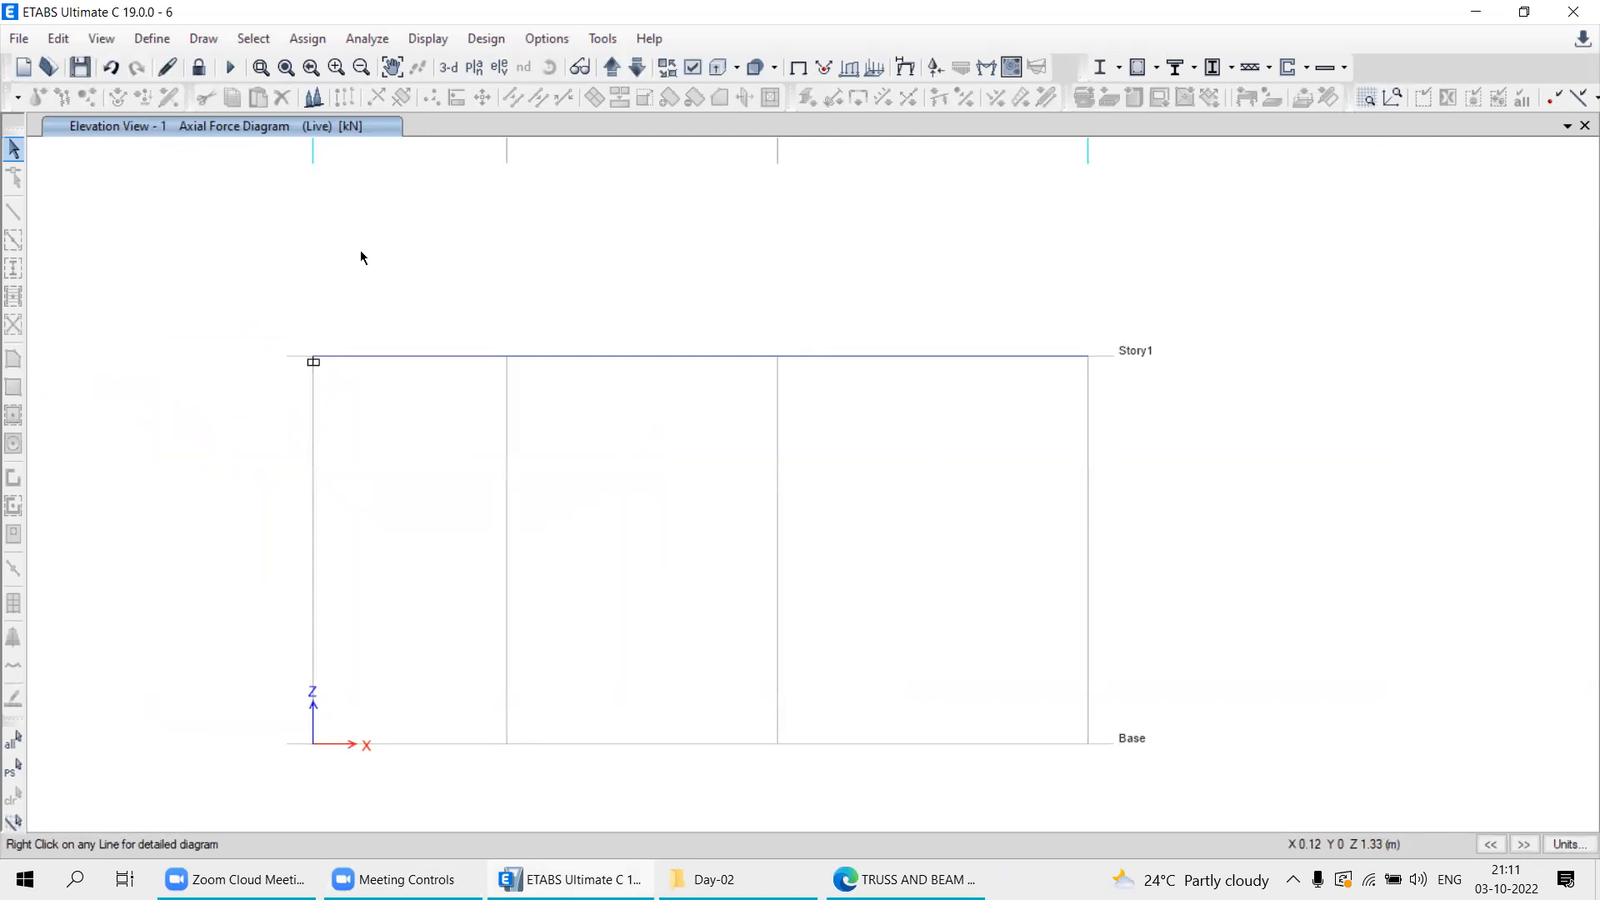
pyautogui.click(428, 38)
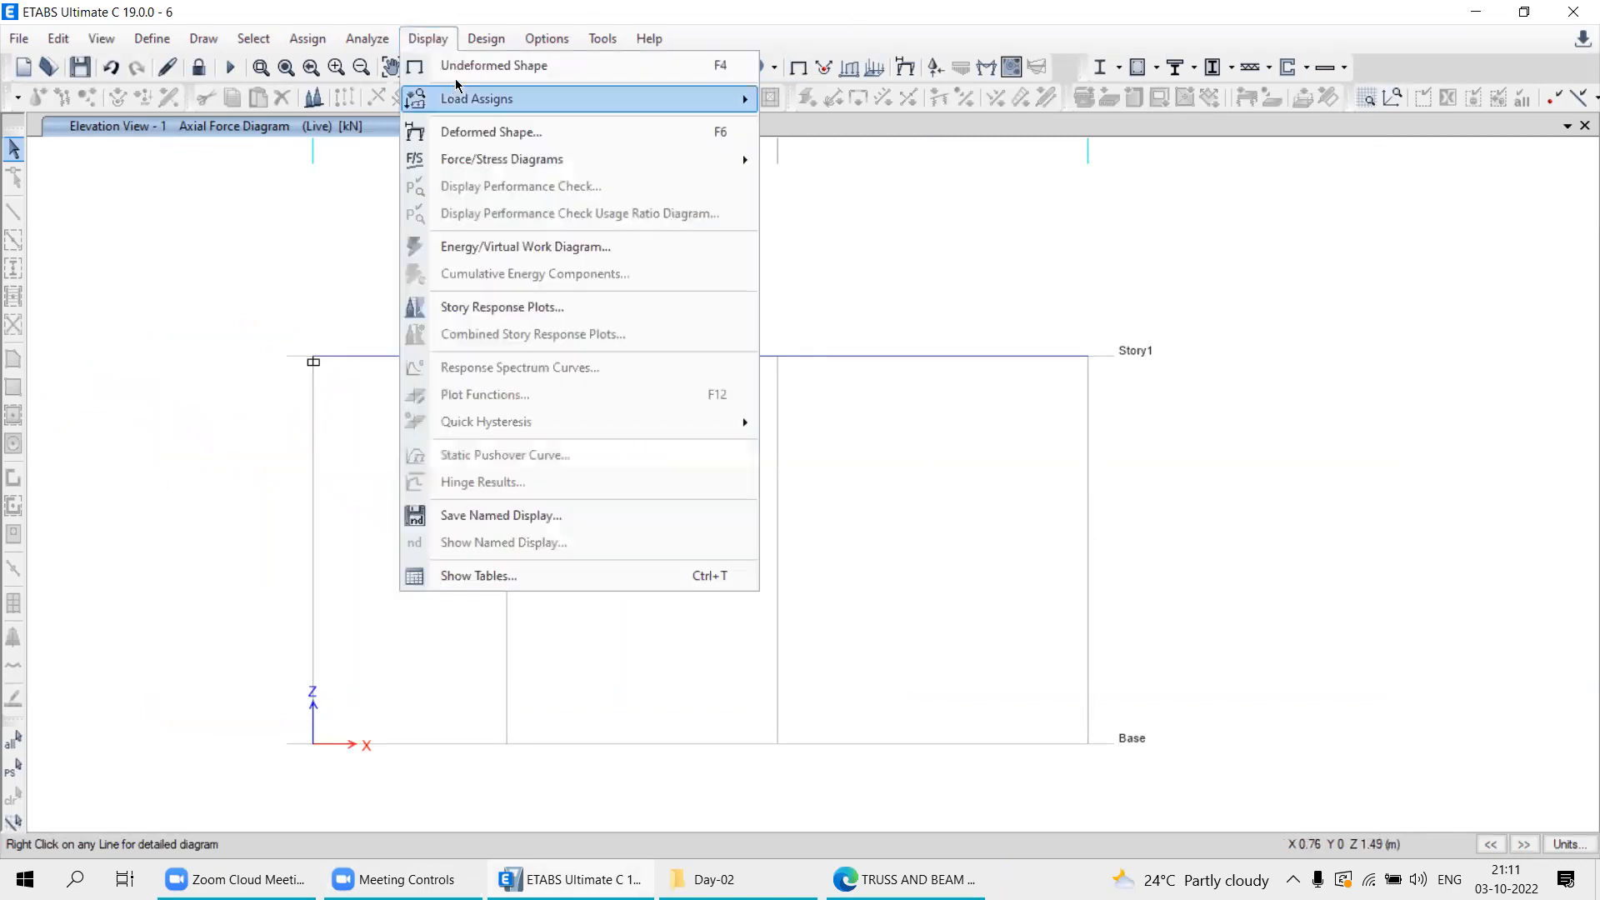
pyautogui.moveTo(716, 159)
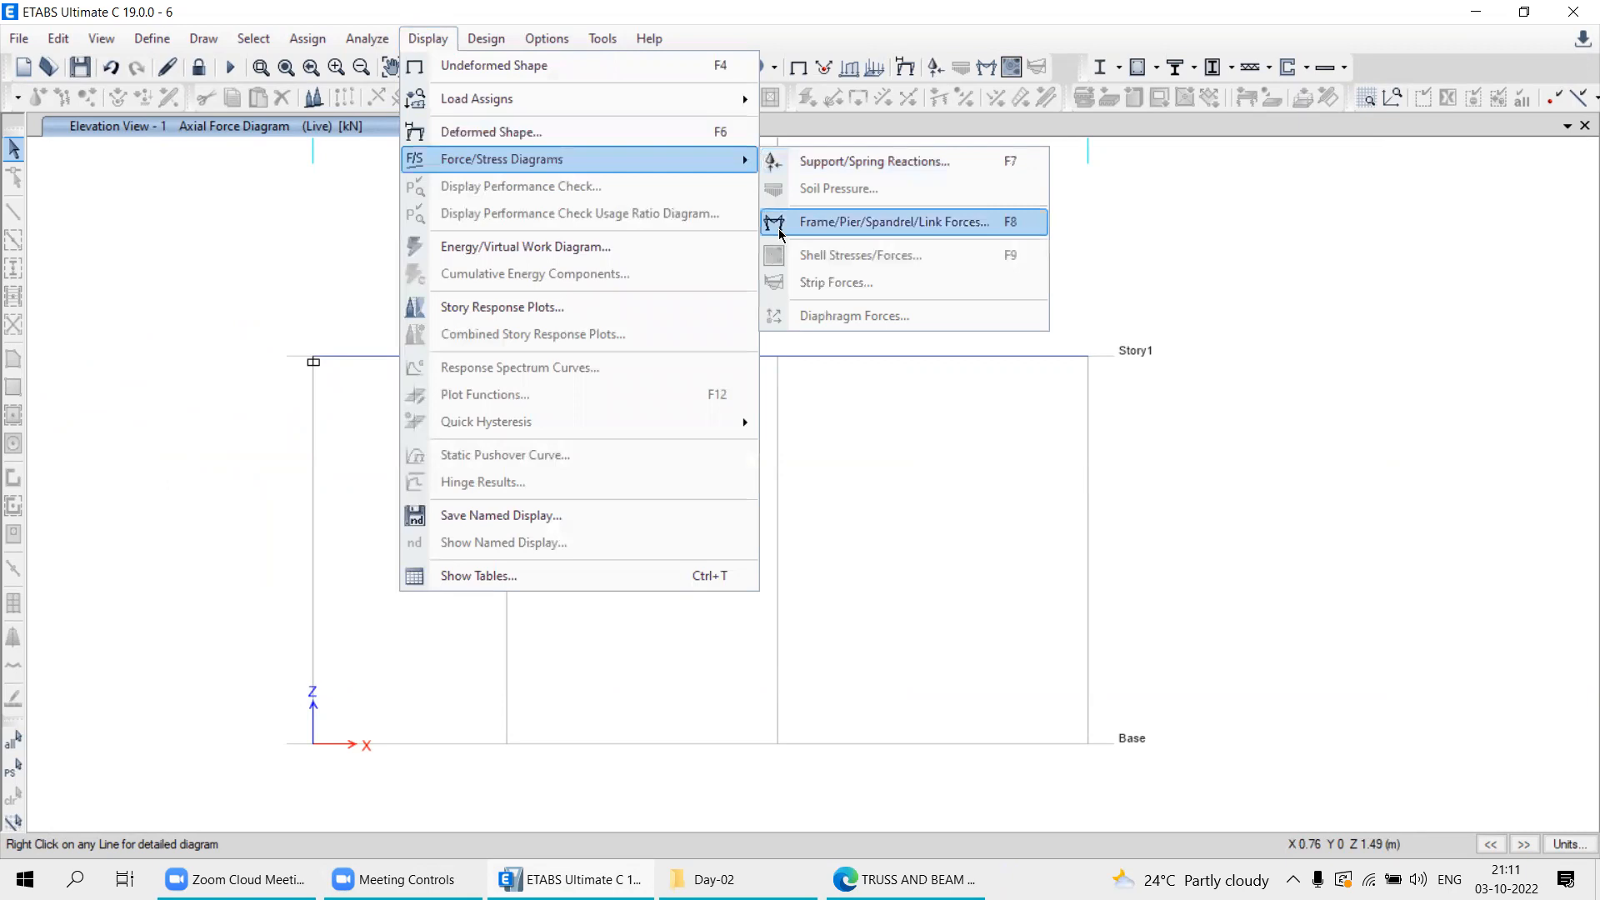
pyautogui.click(884, 221)
pyautogui.click(1086, 319)
pyautogui.click(1247, 662)
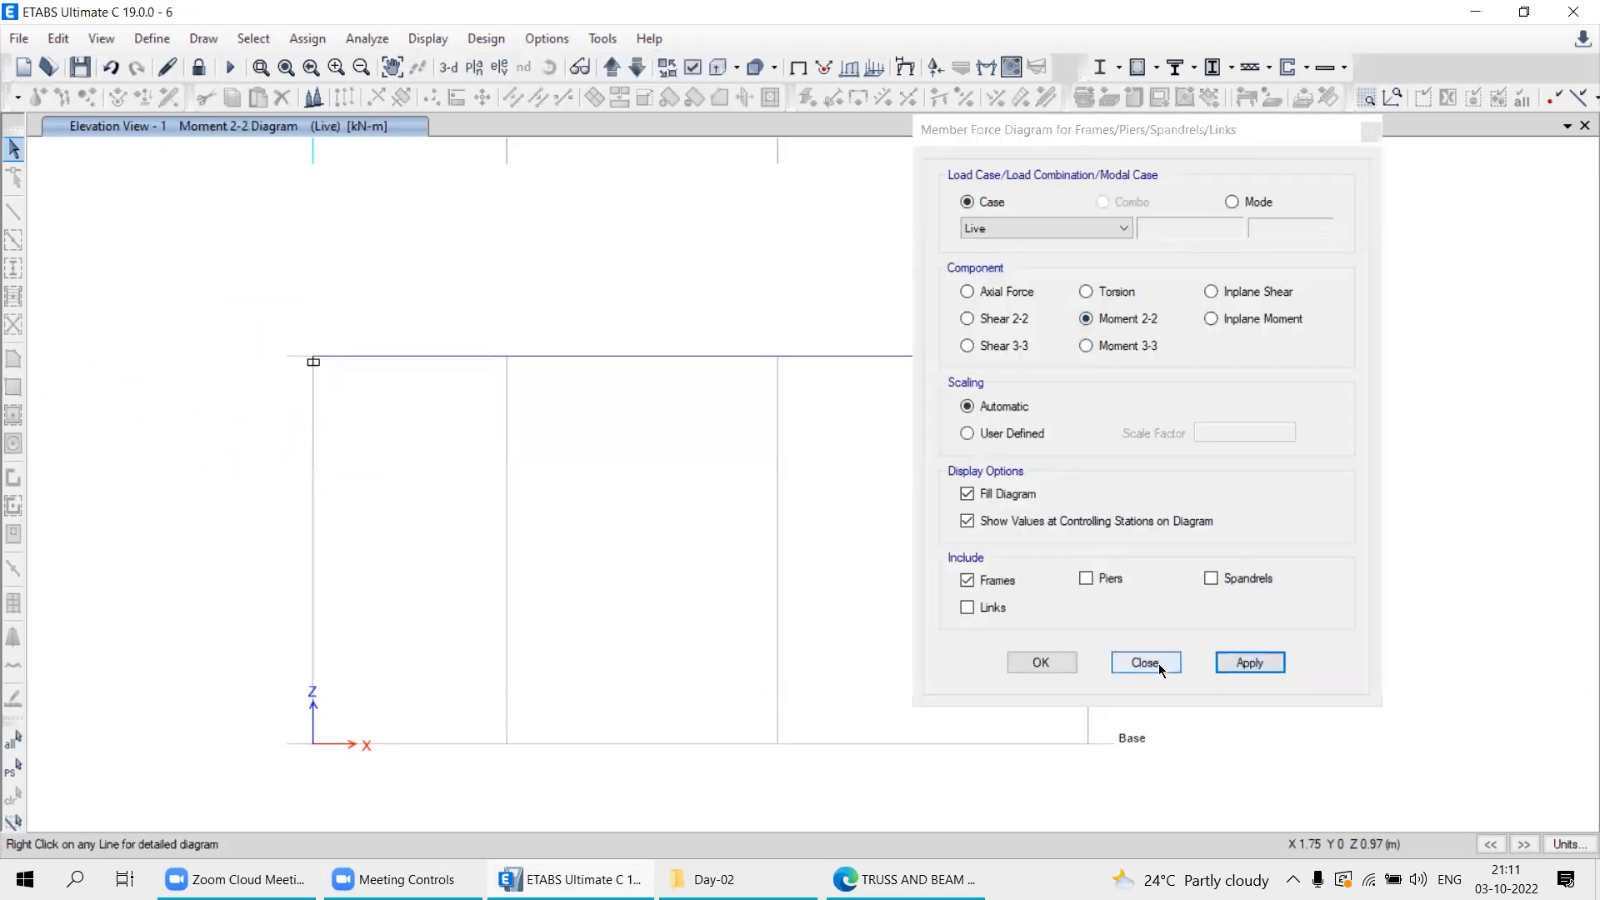
# Display the filled Moment 3-3 diagram again and close the diagram settings.
pyautogui.click(1086, 346)
pyautogui.click(1250, 662)
pyautogui.click(1145, 663)
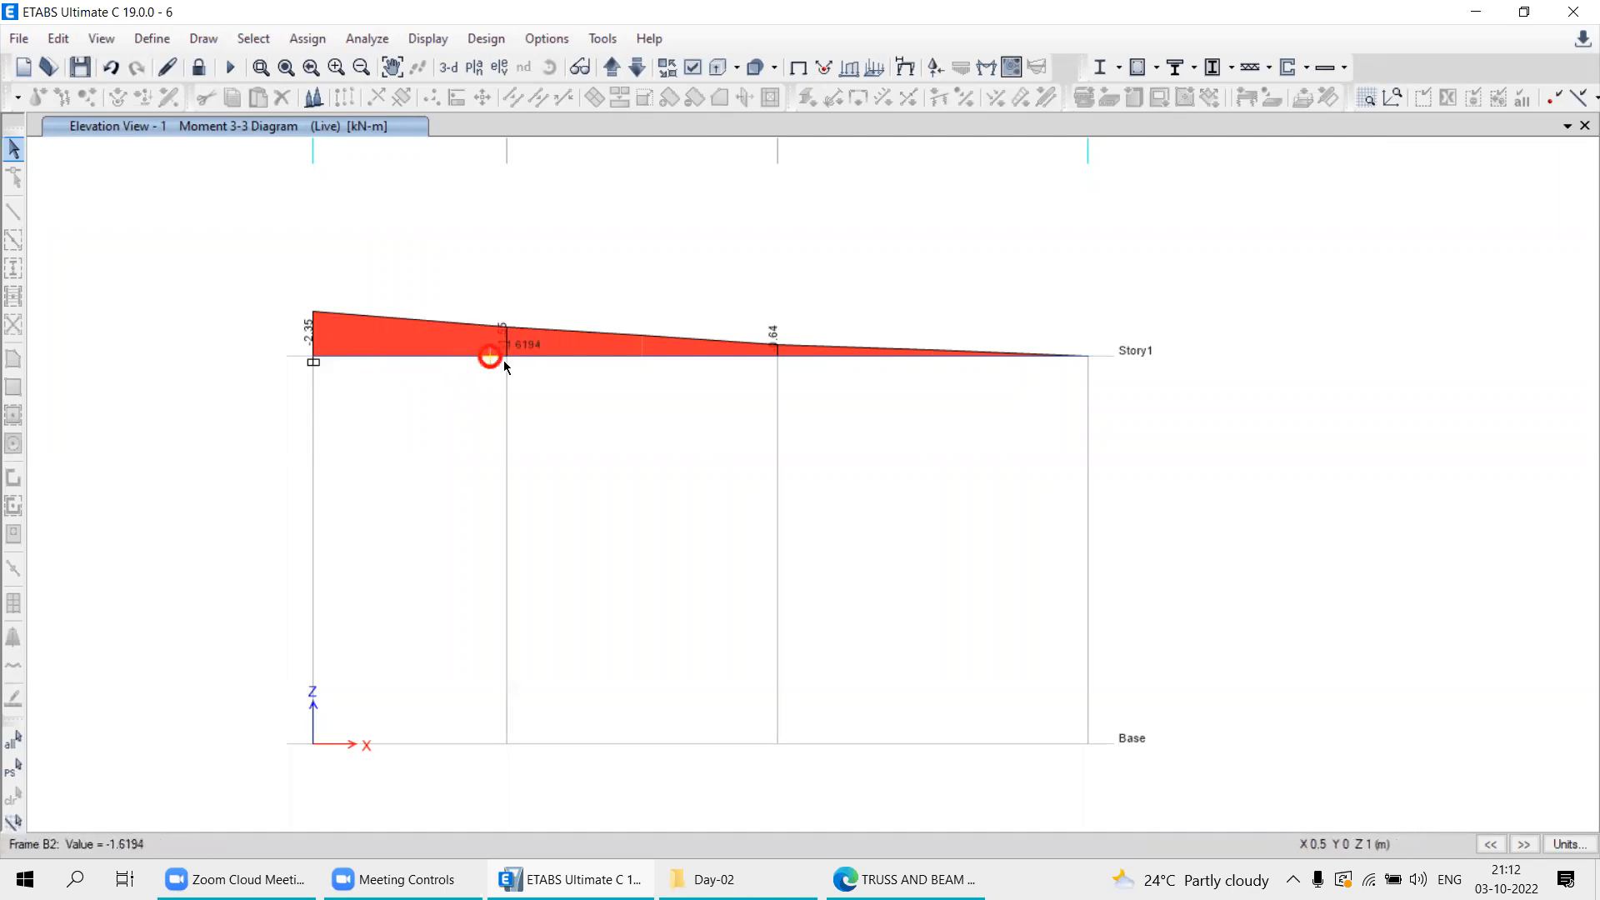
# Open the detailed diagram of the beam segment at the fixed support and scroll its values along to 0.5 m.
pyautogui.moveTo(453, 360)
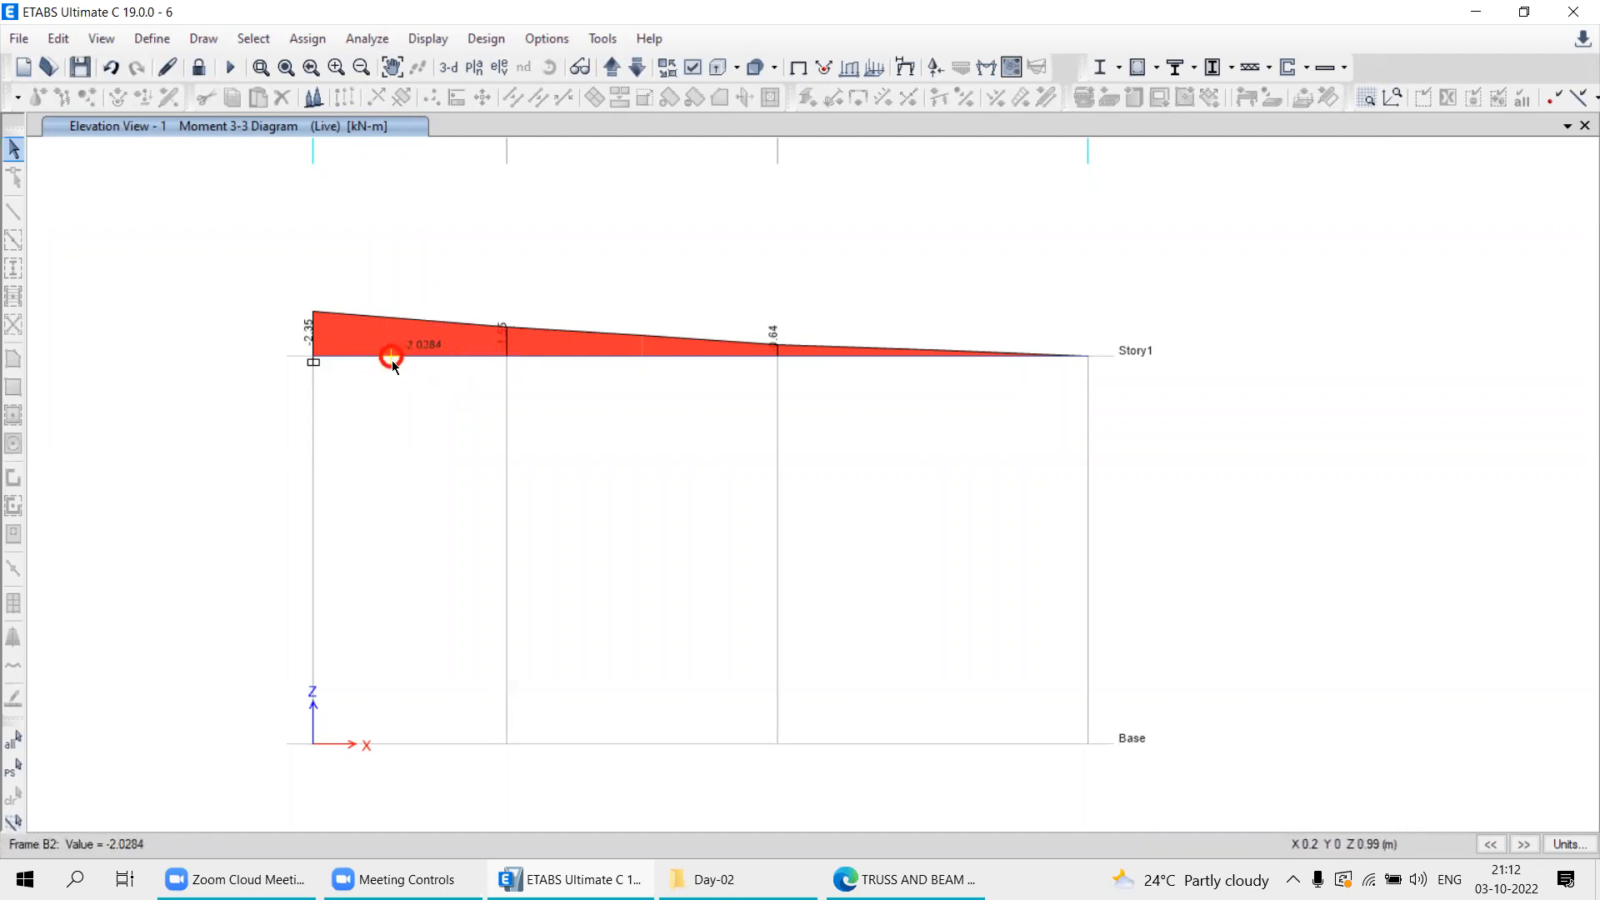
pyautogui.moveTo(375, 355)
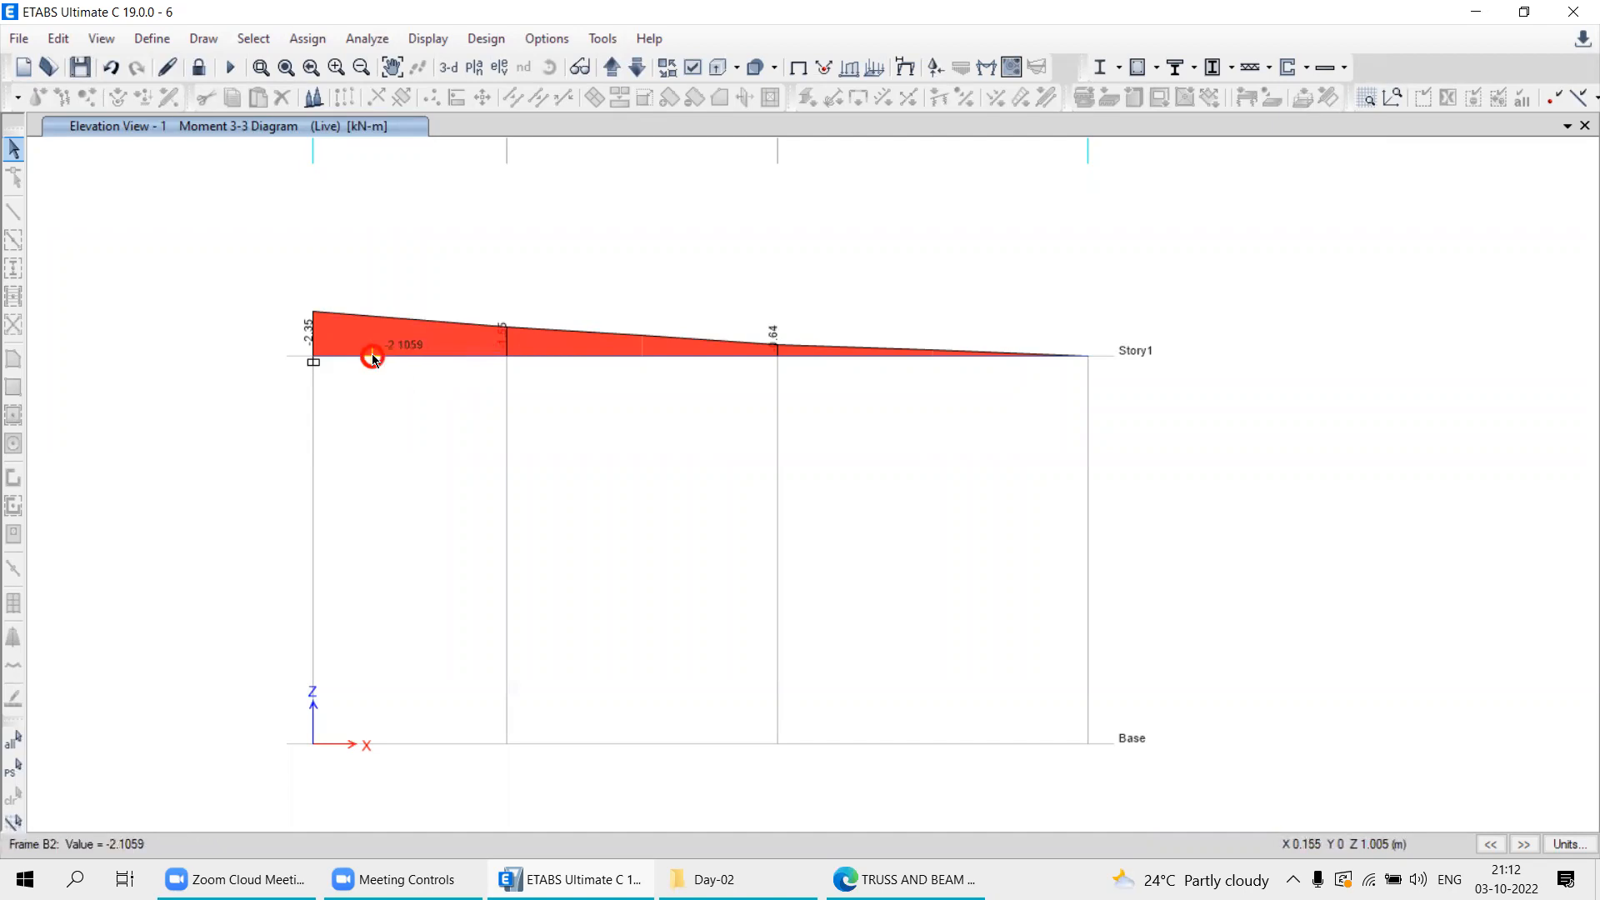
pyautogui.rightClick(373, 357)
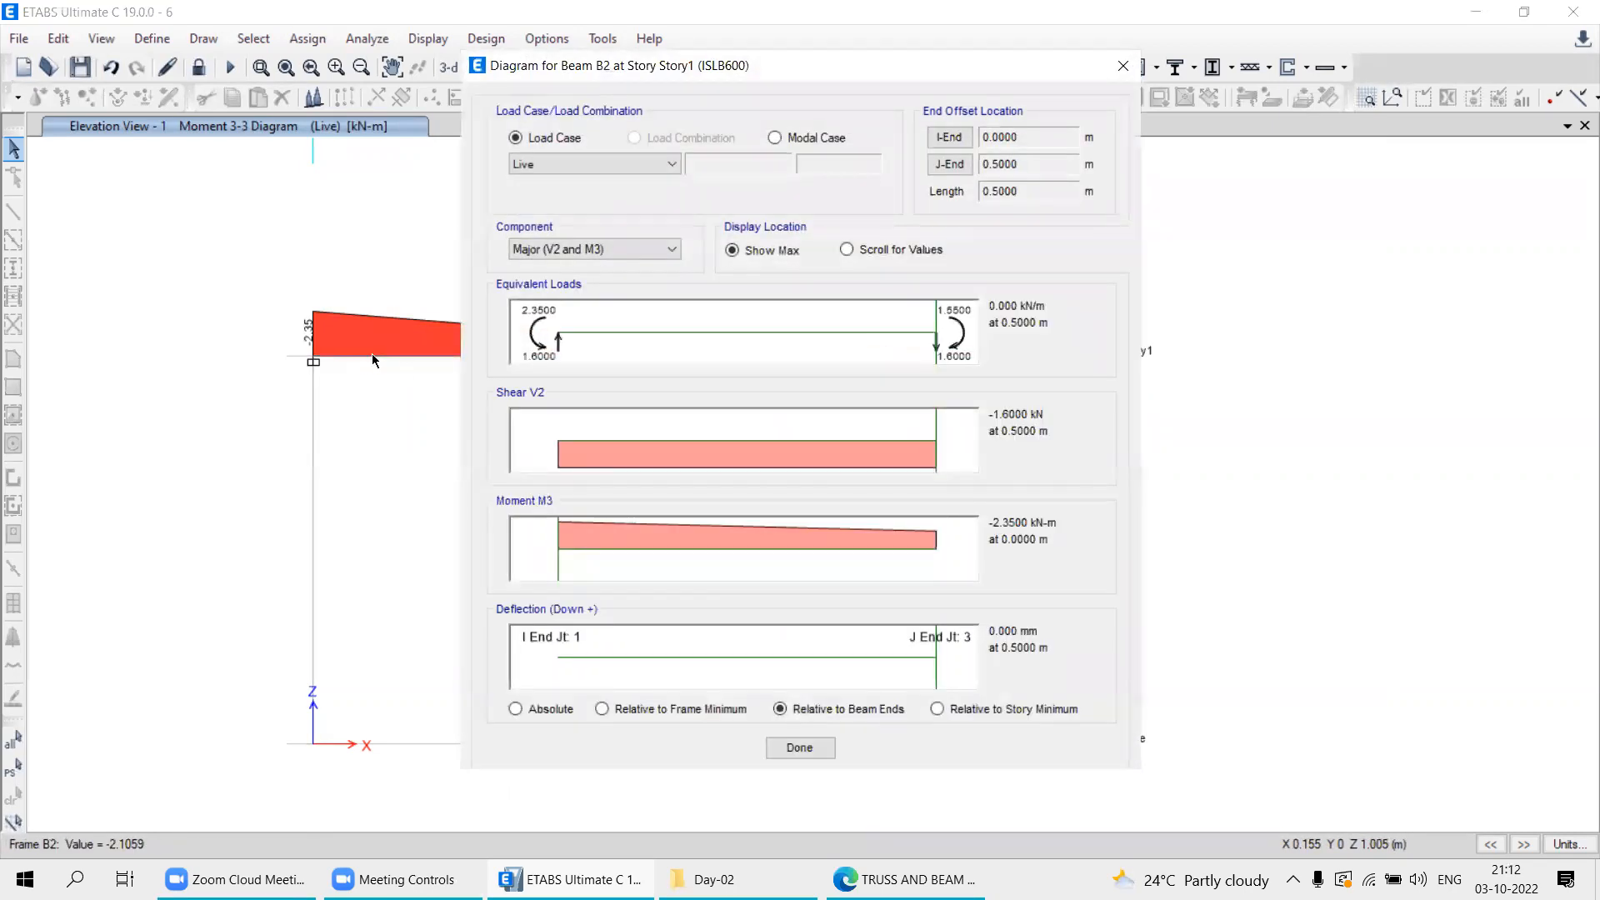
pyautogui.moveTo(649, 55); pyautogui.dragTo(739, 11)
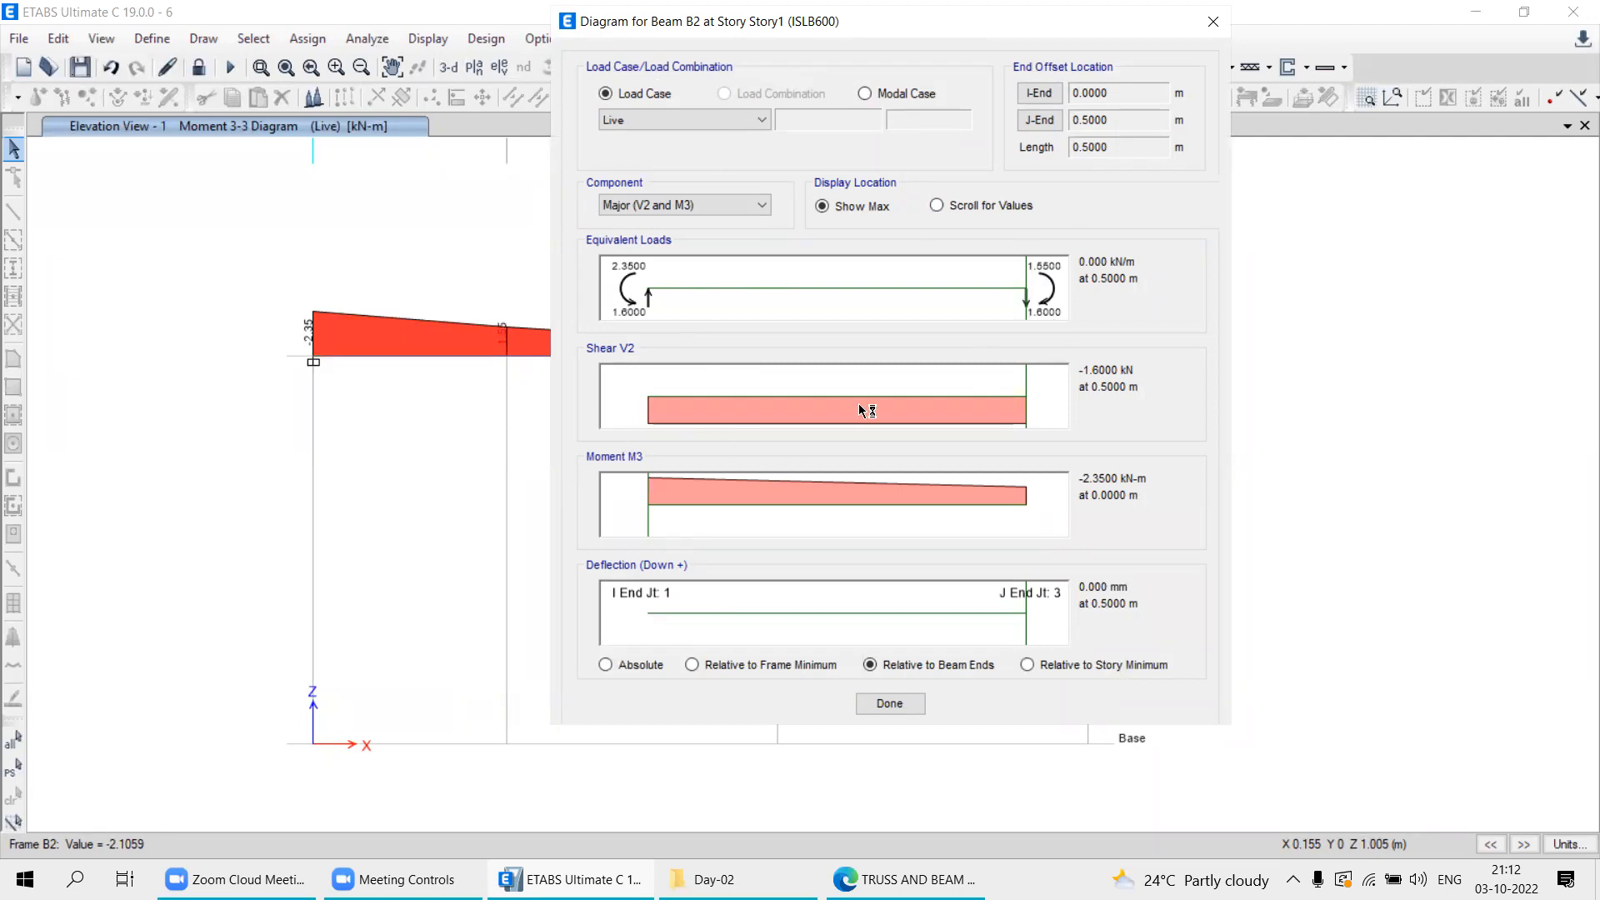
pyautogui.click(937, 205)
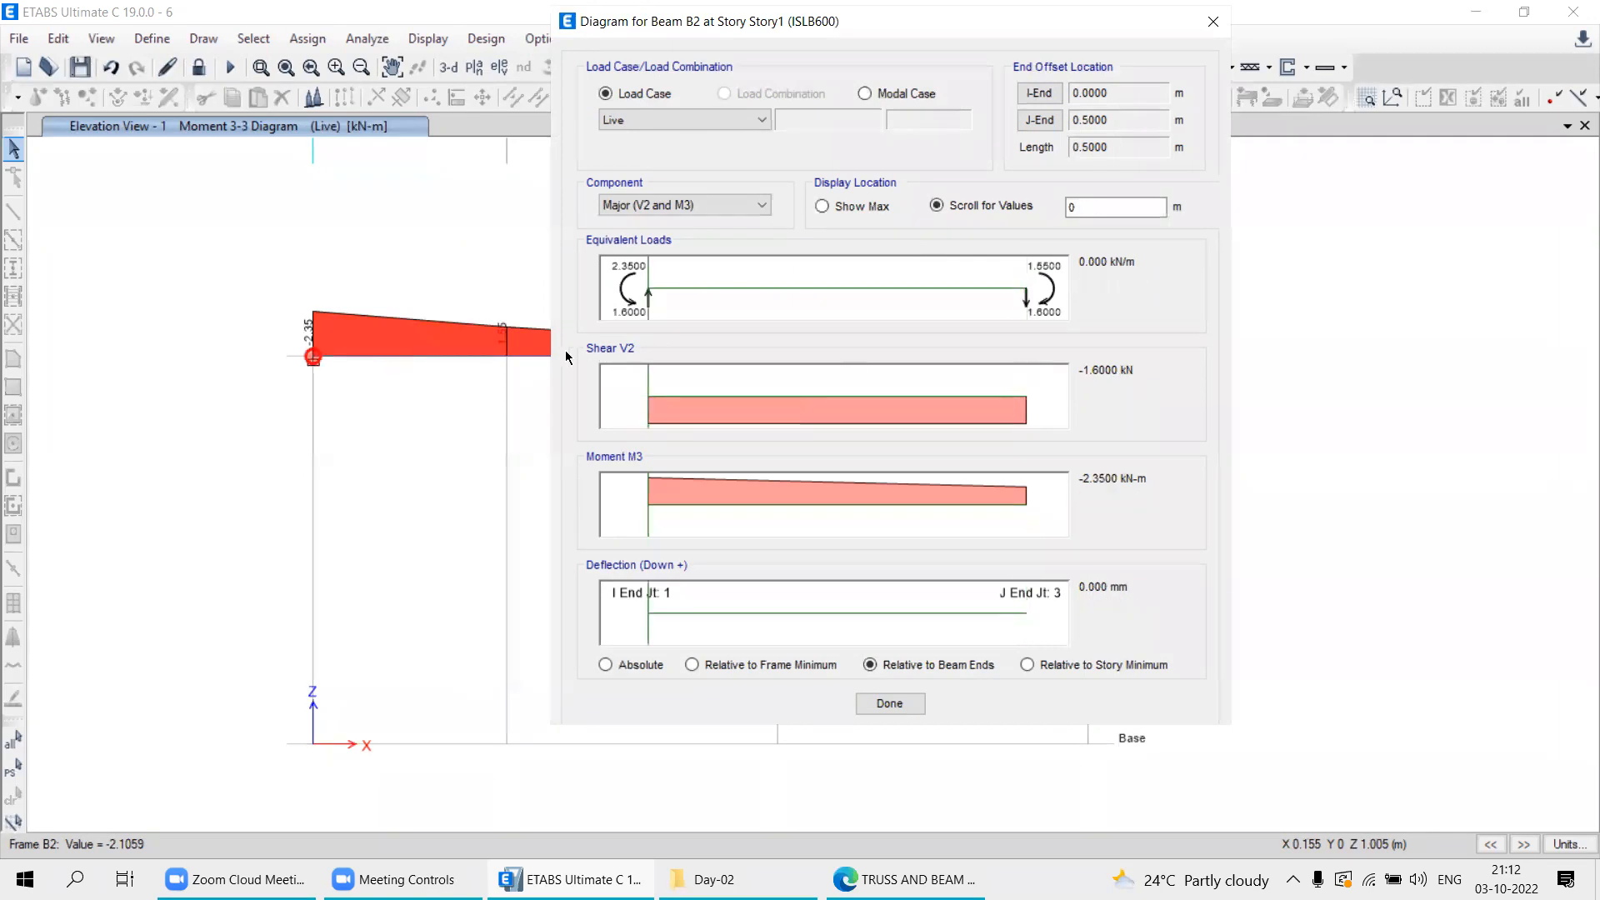
pyautogui.moveTo(566, 352); pyautogui.dragTo(1057, 351)
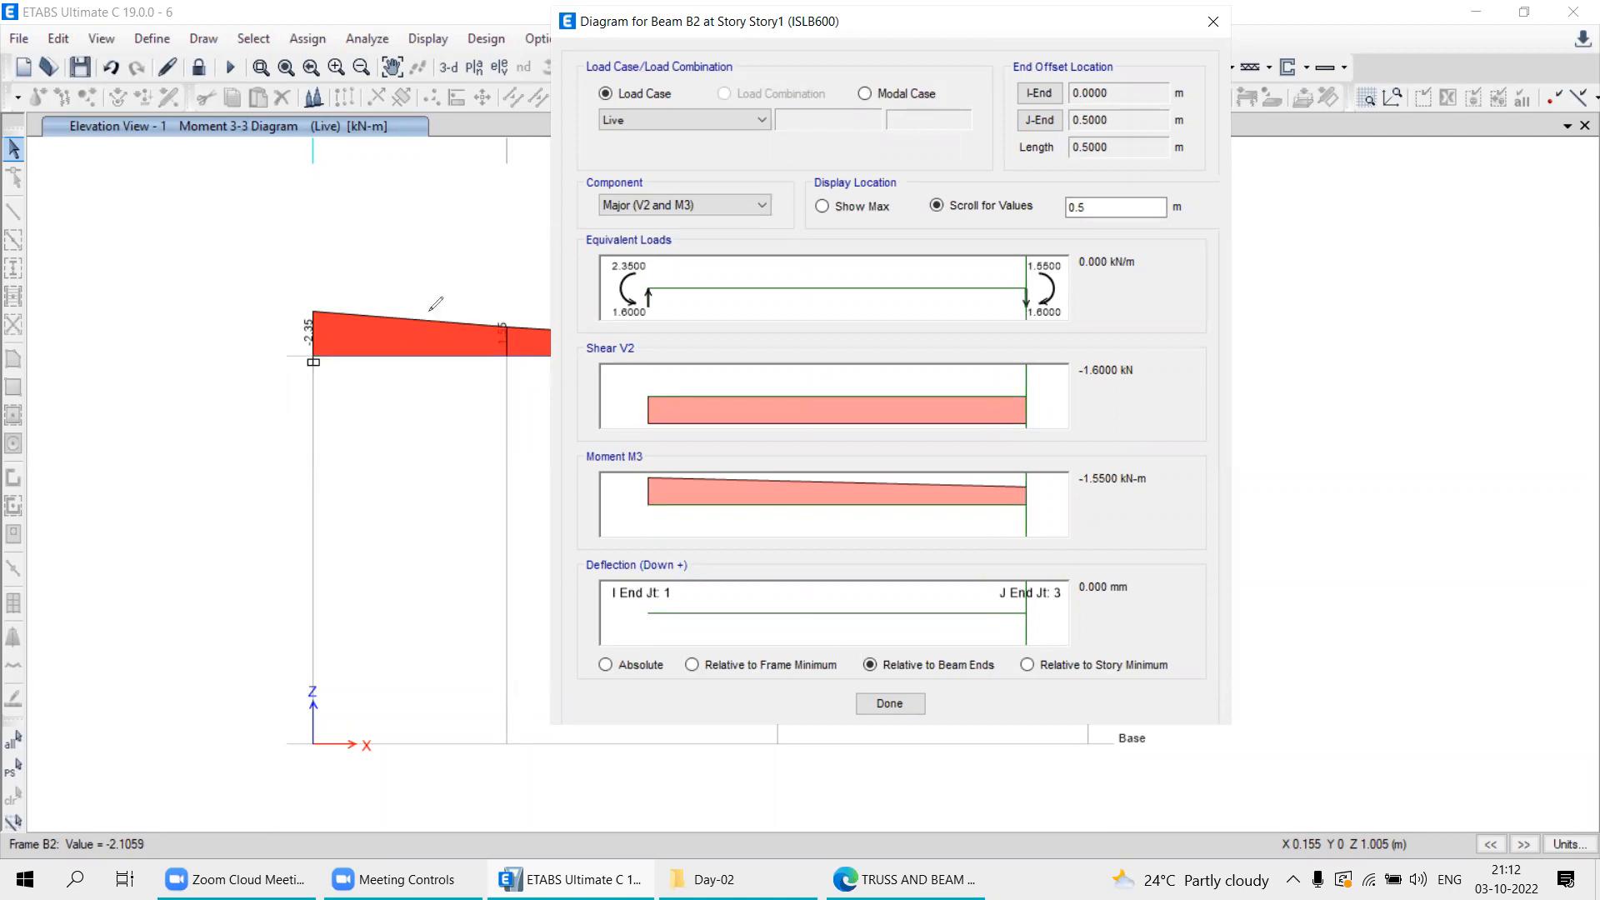
# Circle the beam segment at the fixed support with a red annotation and close its detailed diagram.
pyautogui.moveTo(425, 281)
pyautogui.mouseDown()
pyautogui.moveTo(510, 367)
pyautogui.moveTo(408, 270)
pyautogui.mouseUp()
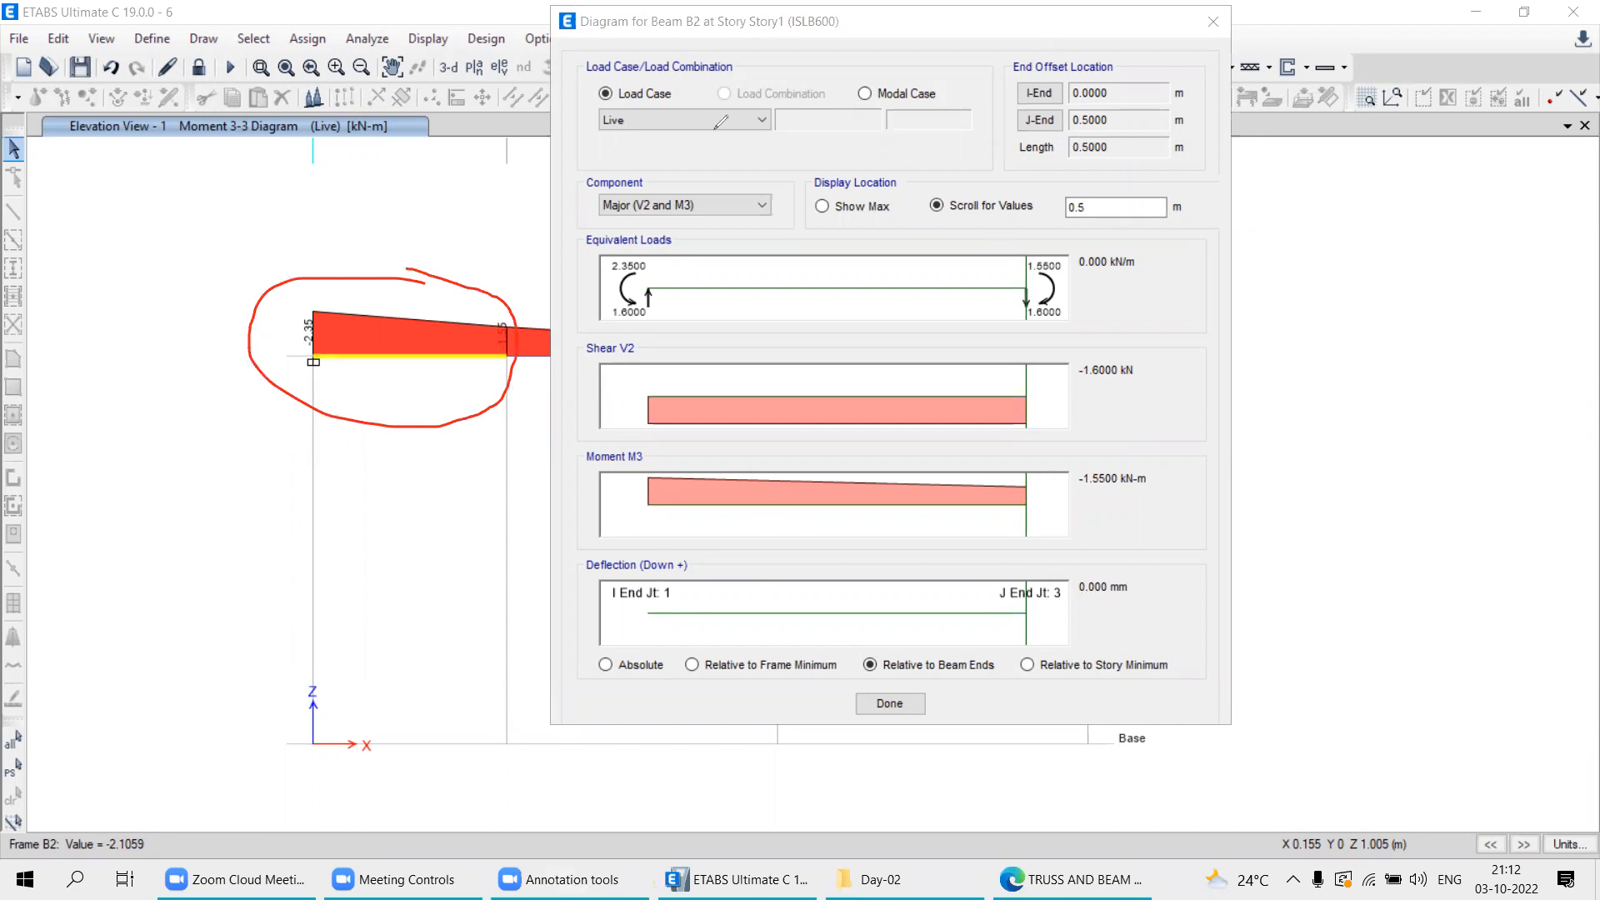
pyautogui.moveTo(1034, 524); pyautogui.dragTo(596, 483)
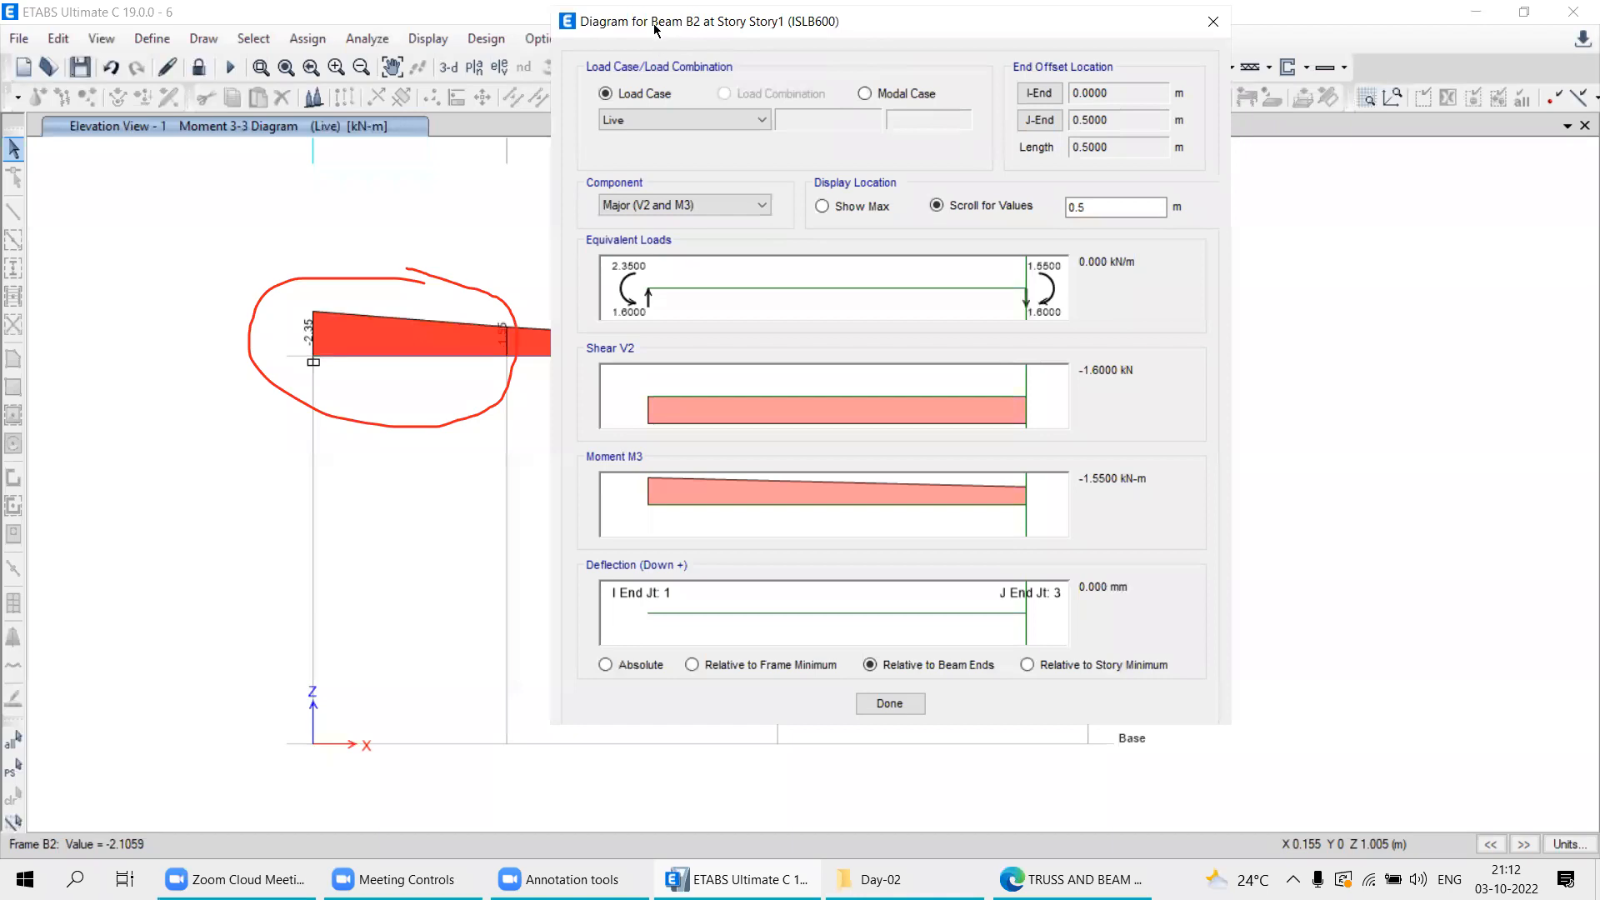
pyautogui.moveTo(665, 34); pyautogui.dragTo(462, 59)
pyautogui.click(1015, 60)
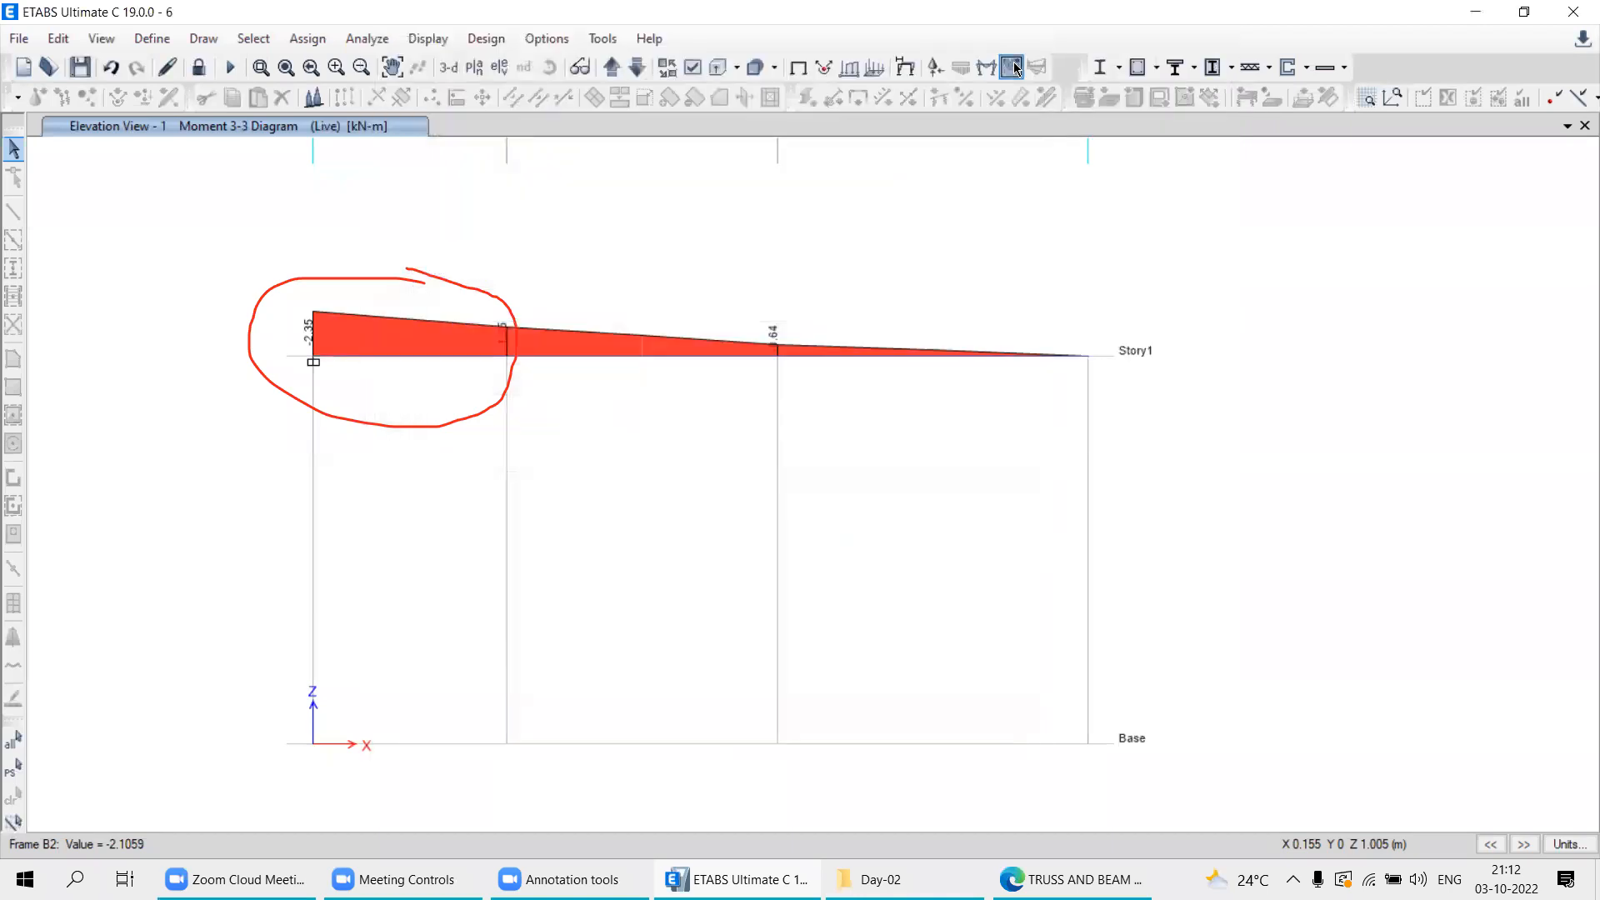
# Open the middle beam segment's detailed diagram and scroll its shear, moment and deflection values to the 0.7 m end.
pyautogui.rightClick(612, 360)
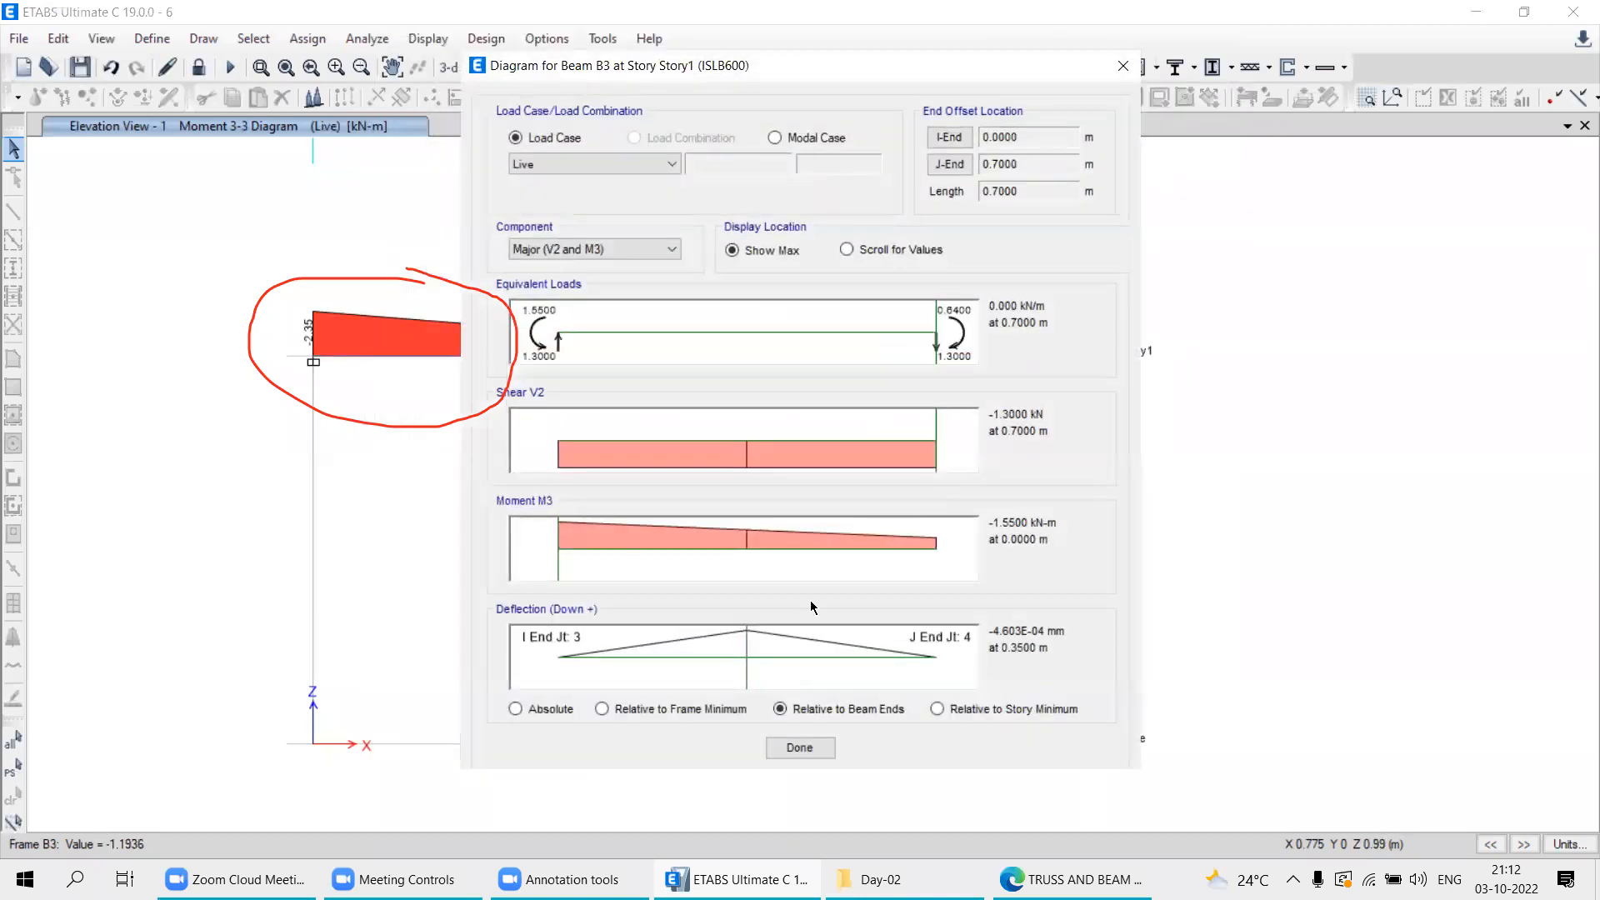
pyautogui.click(512, 422)
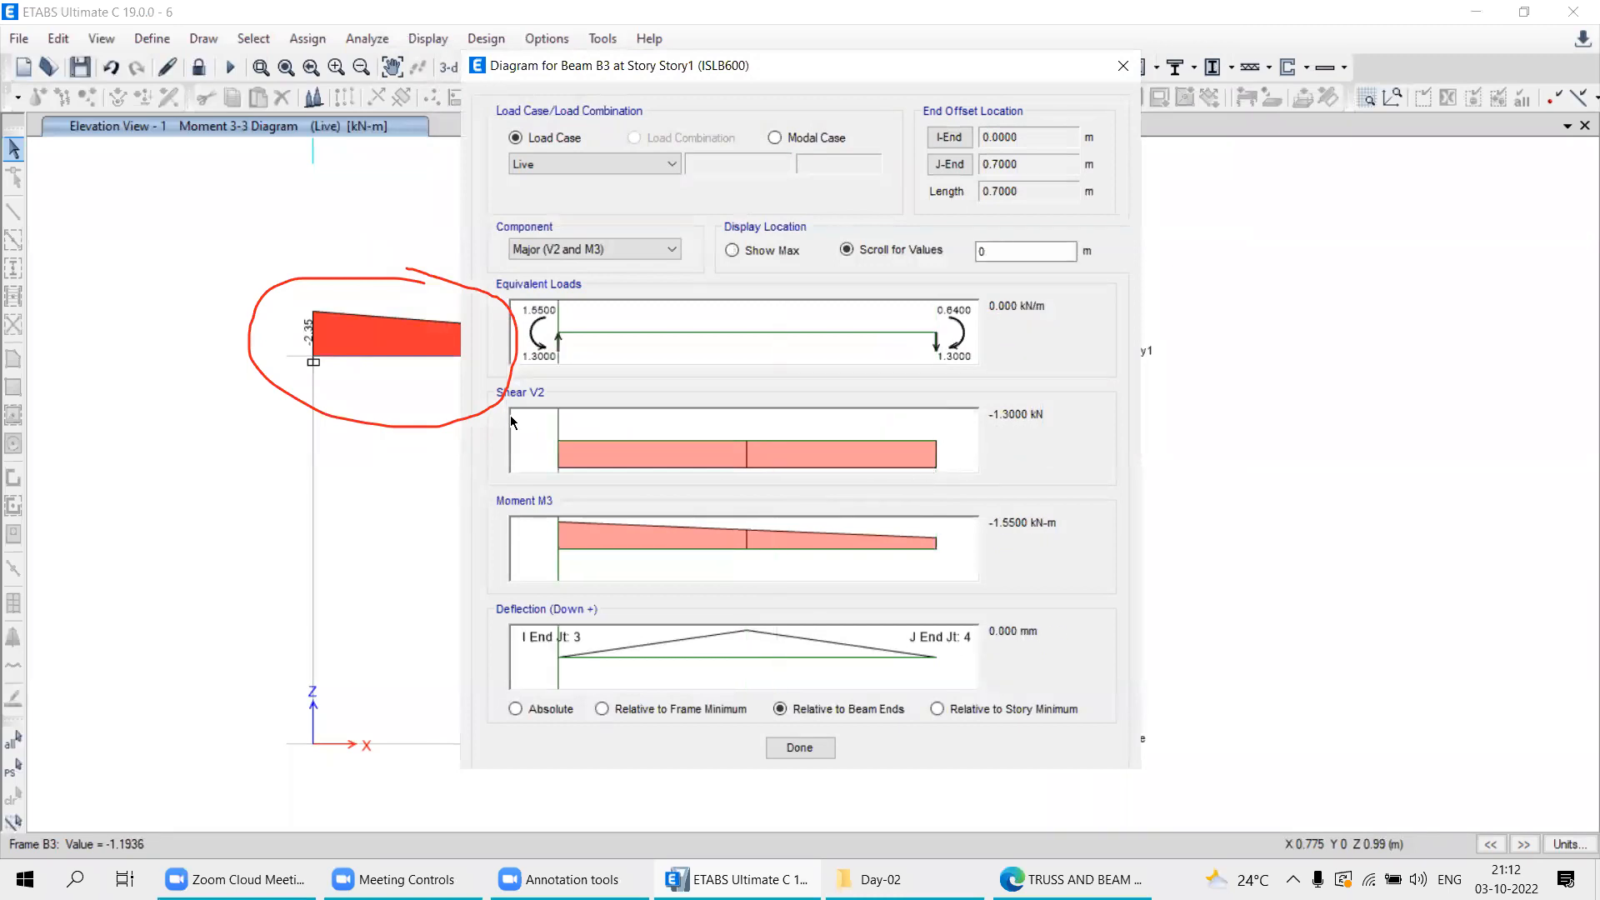
pyautogui.moveTo(511, 418); pyautogui.dragTo(877, 445)
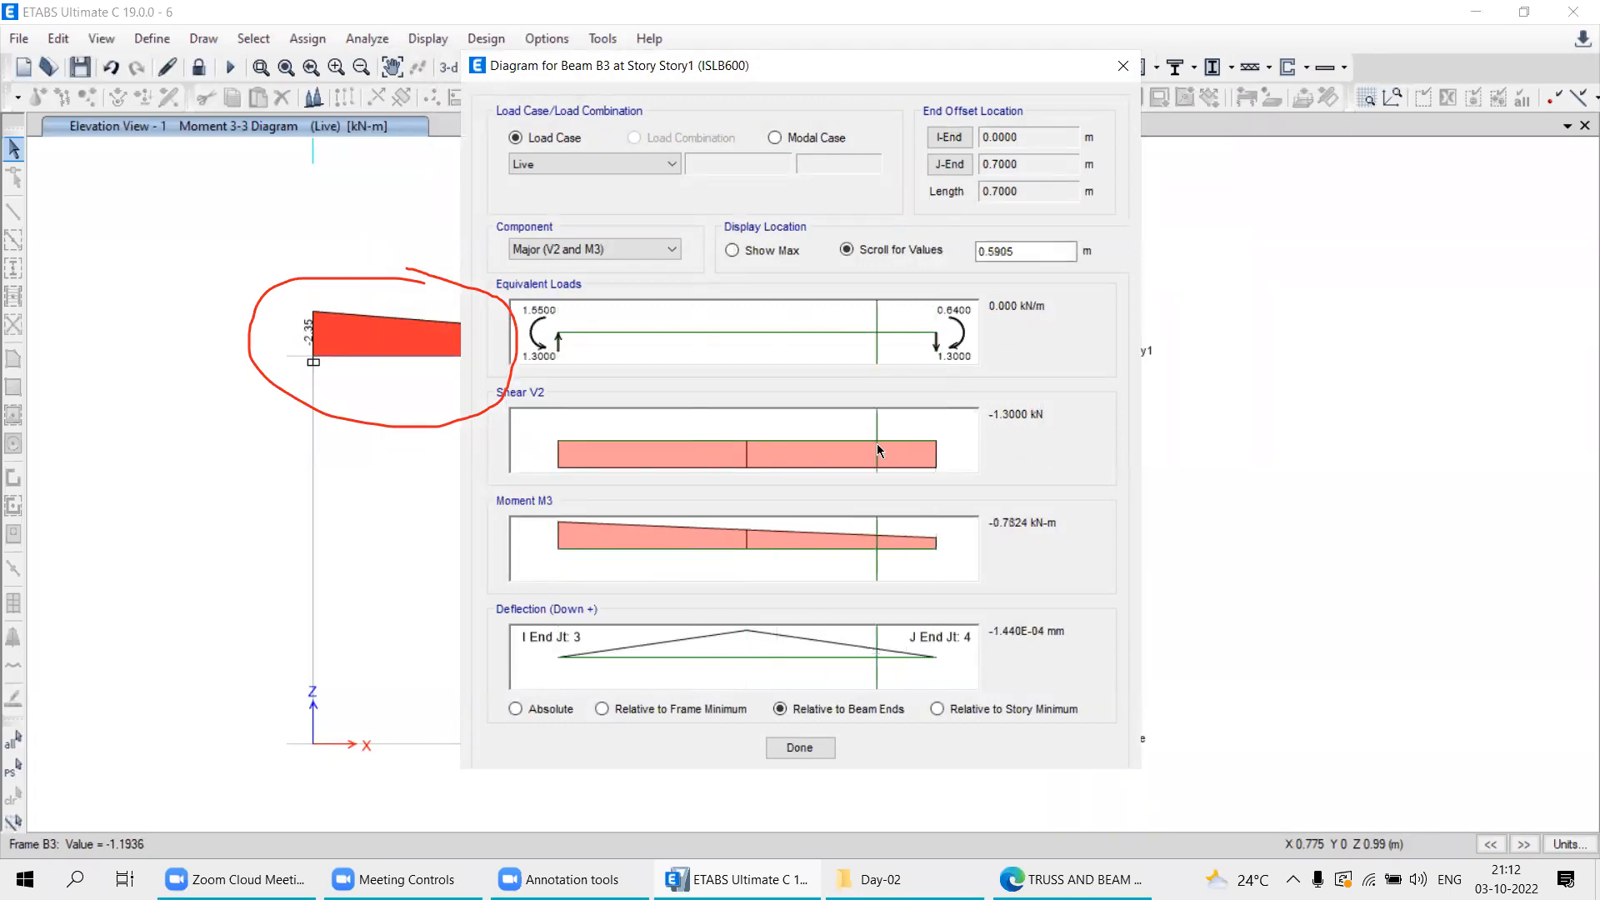
pyautogui.moveTo(875, 574); pyautogui.dragTo(1053, 566)
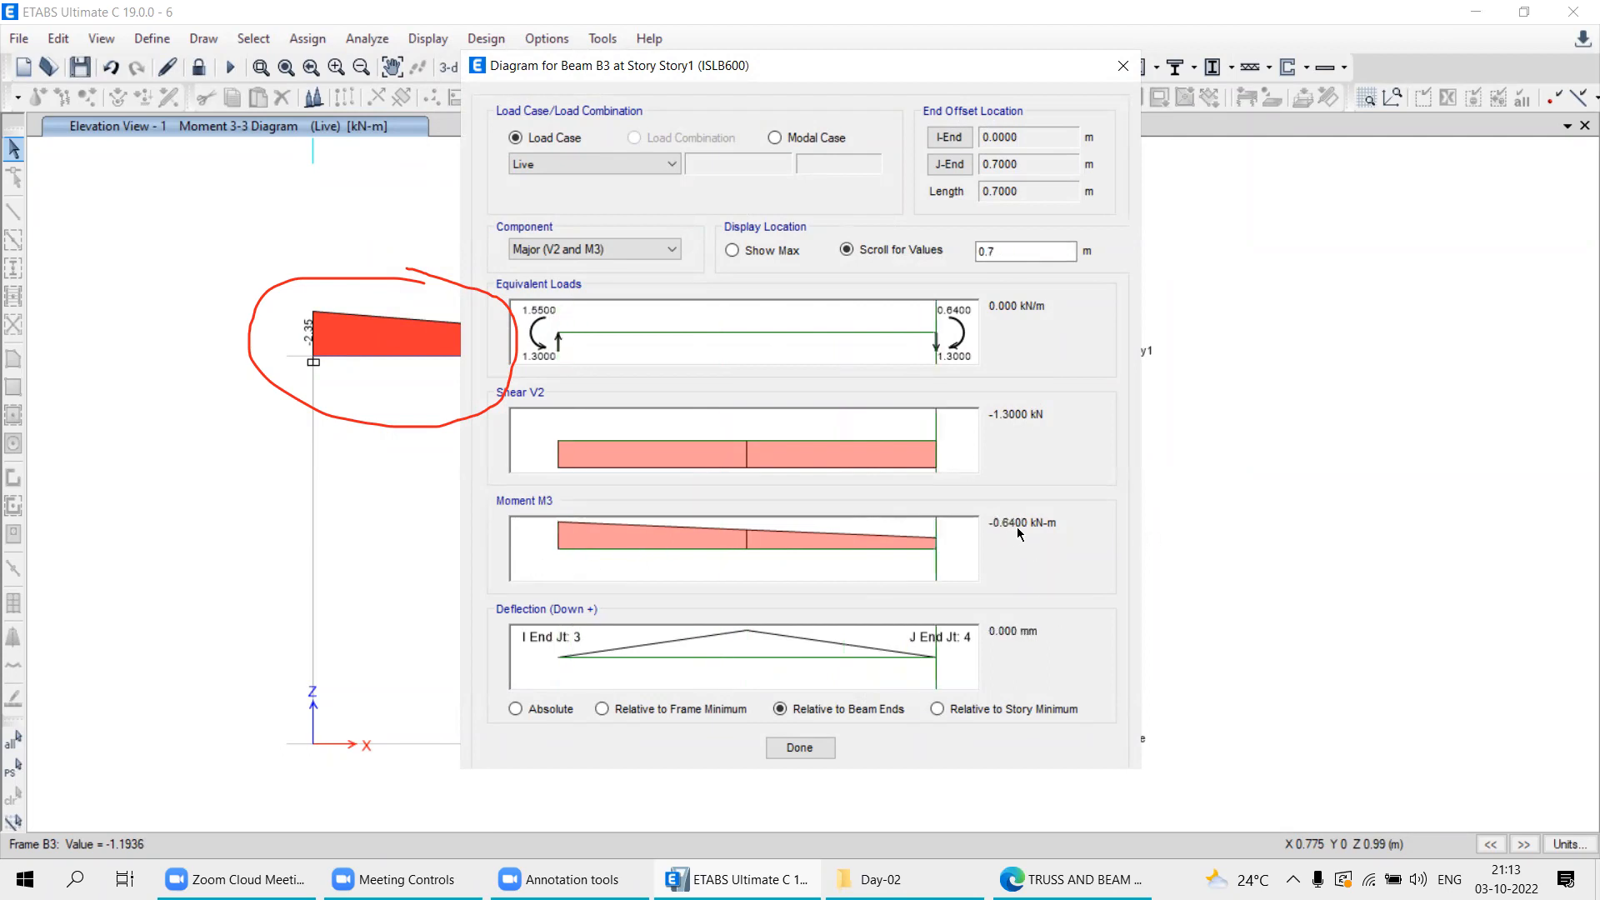
pyautogui.moveTo(935, 676)
pyautogui.mouseDown()
pyautogui.moveTo(744, 656)
pyautogui.moveTo(954, 657)
pyautogui.moveTo(688, 654)
pyautogui.moveTo(950, 654)
pyautogui.mouseUp()
pyautogui.moveTo(617, 68); pyautogui.dragTo(392, 157)
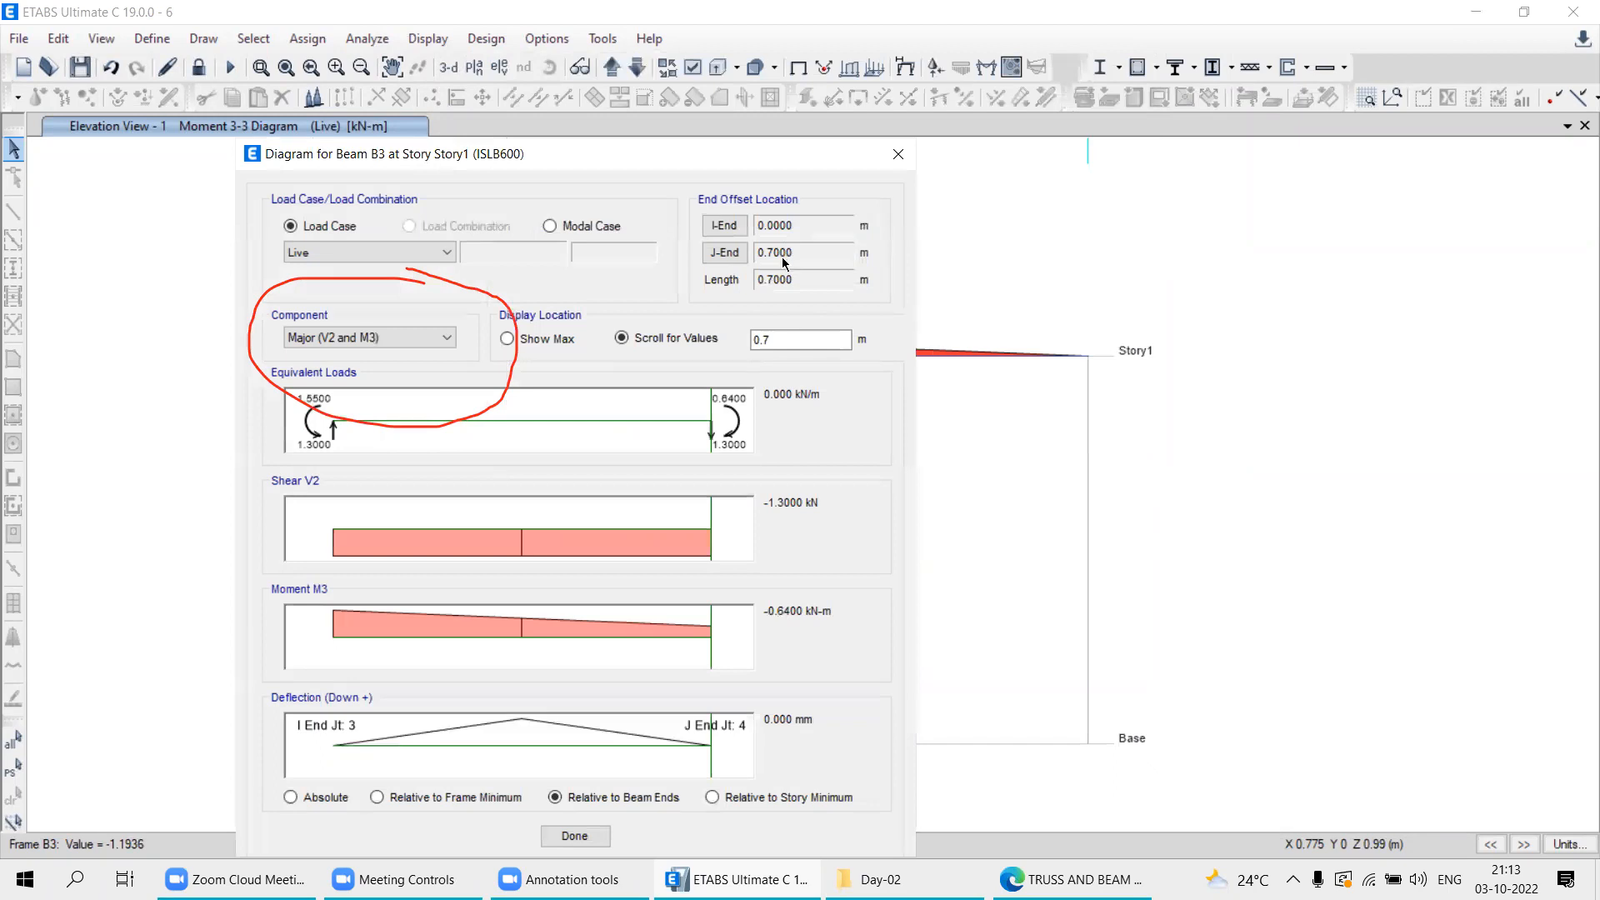
# Examine the middle segment's shear, moment and deflection values at several intermediate locations, including a manually entered one.
pyautogui.click(520, 548)
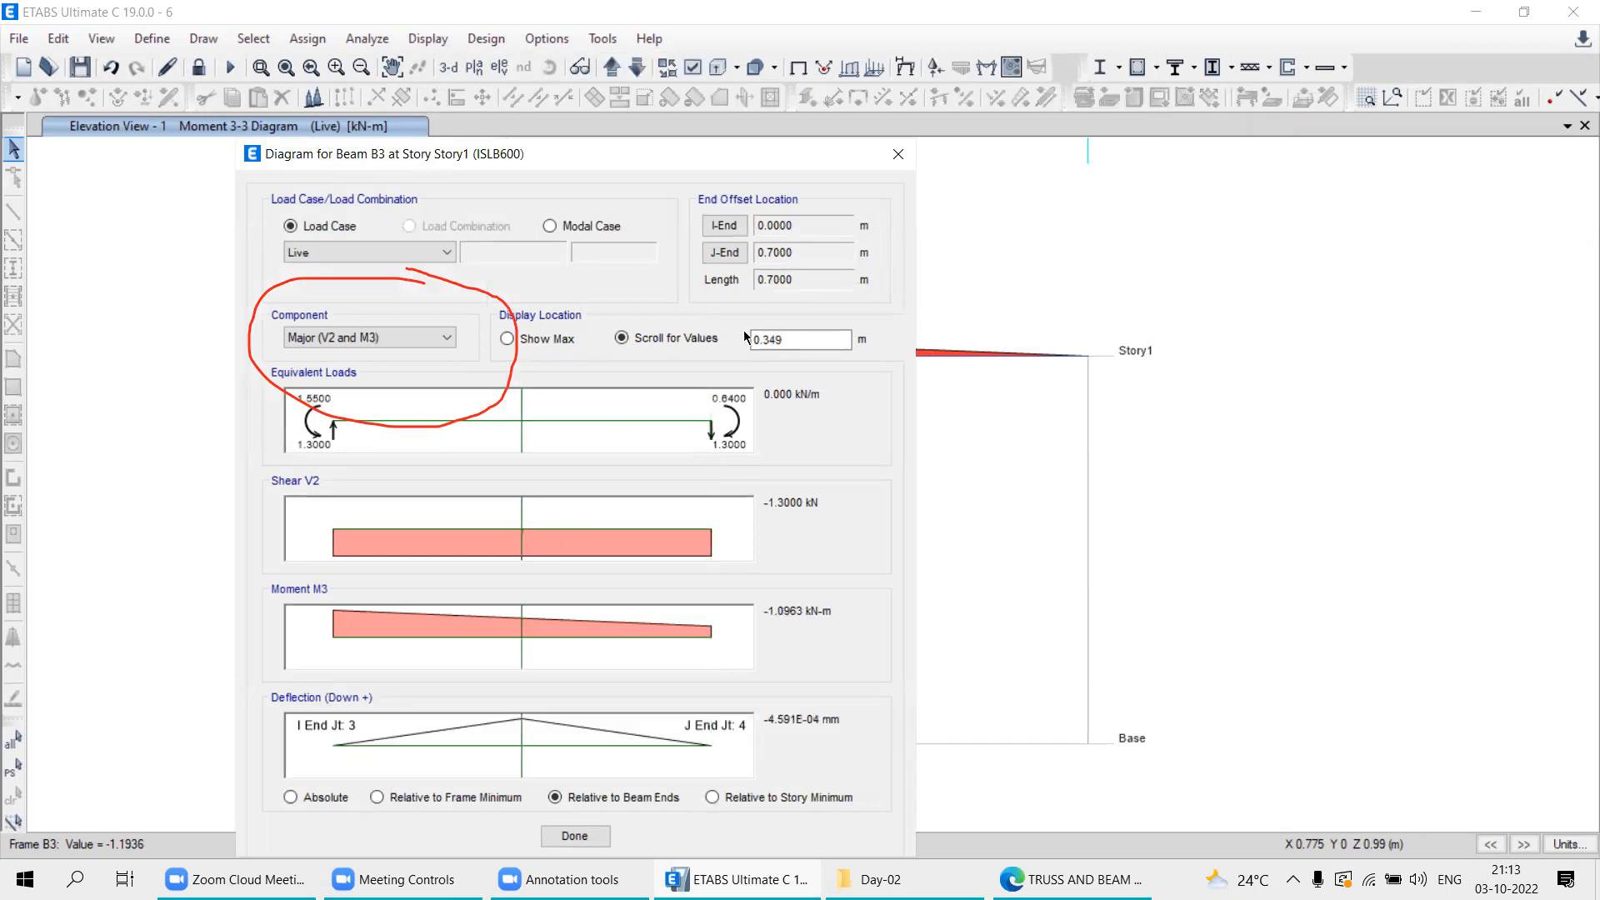
pyautogui.moveTo(517, 539); pyautogui.dragTo(372, 550)
pyautogui.moveTo(390, 615); pyautogui.dragTo(633, 633)
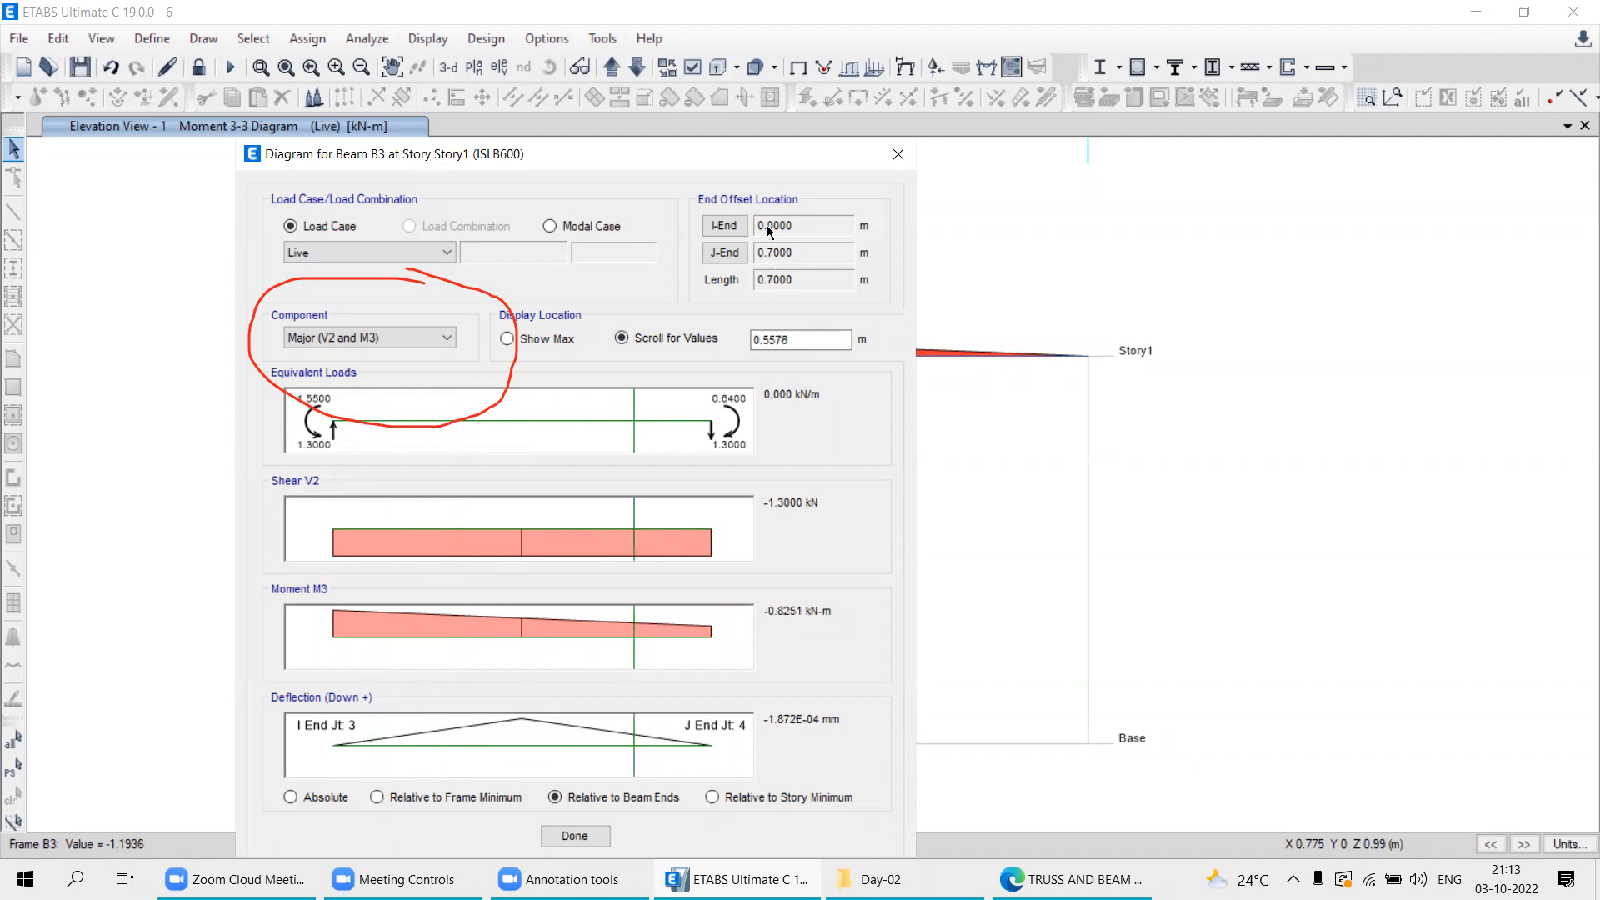
pyautogui.moveTo(830, 340); pyautogui.dragTo(716, 338)
pyautogui.write('0')
pyautogui.press('Tab')
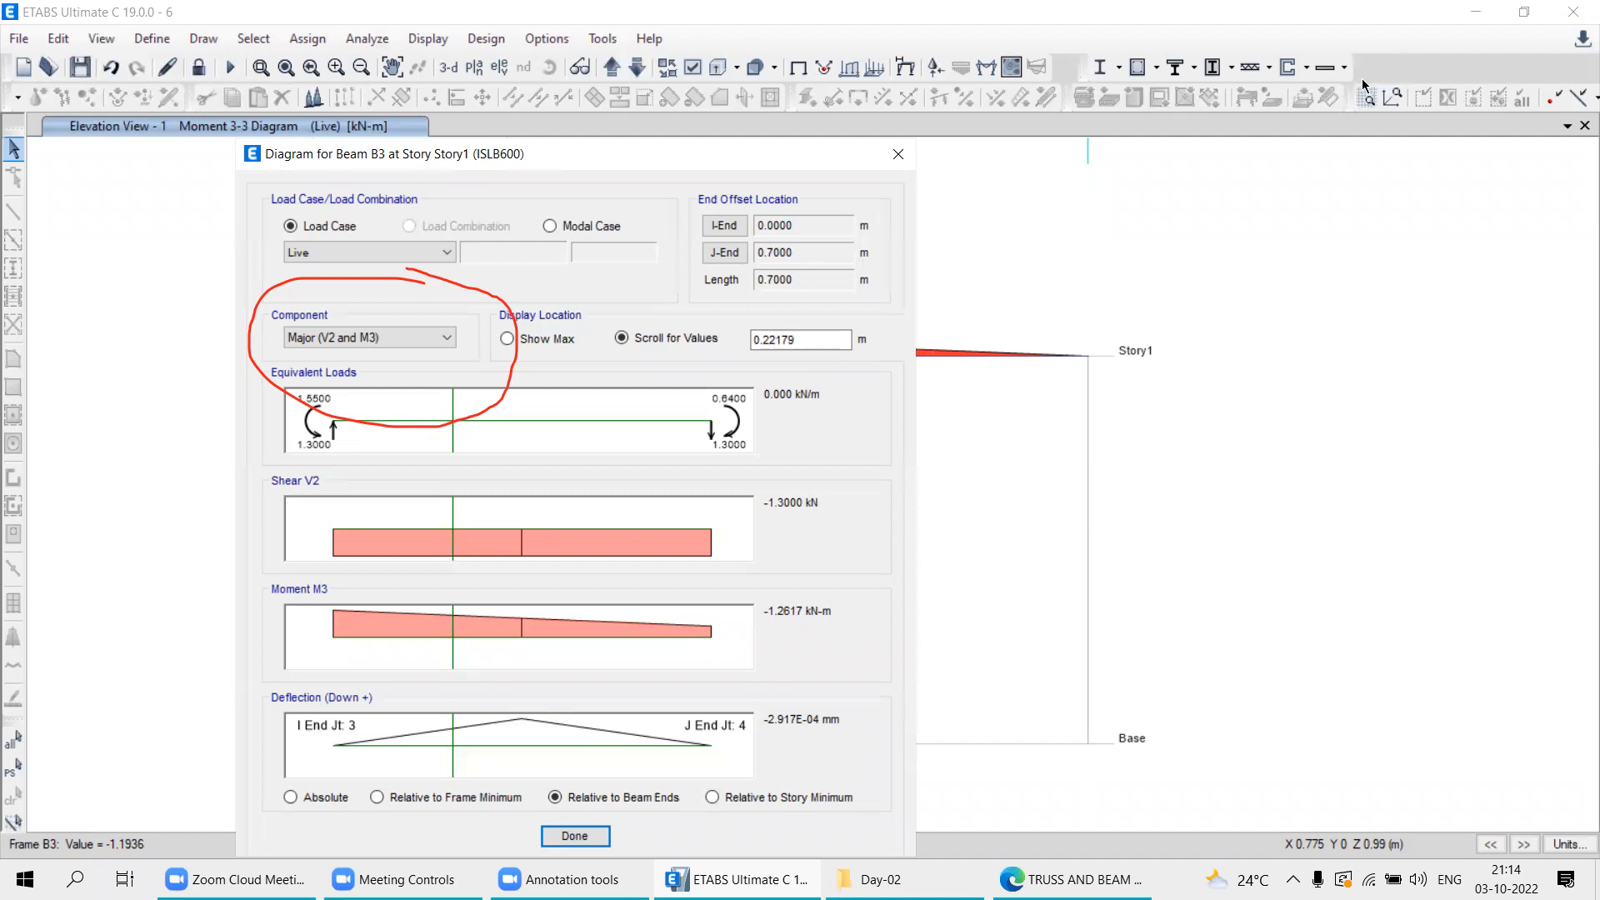
# Sketch a red annotation of a beam with upward arrows at both ends and midspan, adding closely spaced station ticks labelled 0.01 mm.
pyautogui.moveTo(1144, 527)
pyautogui.mouseDown()
pyautogui.moveTo(1419, 561)
pyautogui.moveTo(1413, 646)
pyautogui.moveTo(1140, 587)
pyautogui.moveTo(1135, 620)
pyautogui.moveTo(1129, 551)
pyautogui.moveTo(1171, 575)
pyautogui.mouseUp()
pyautogui.moveTo(1417, 561)
pyautogui.mouseDown()
pyautogui.moveTo(1402, 584)
pyautogui.moveTo(1433, 574)
pyautogui.moveTo(1459, 510)
pyautogui.mouseUp()
pyautogui.moveTo(1147, 527); pyautogui.dragTo(1065, 414)
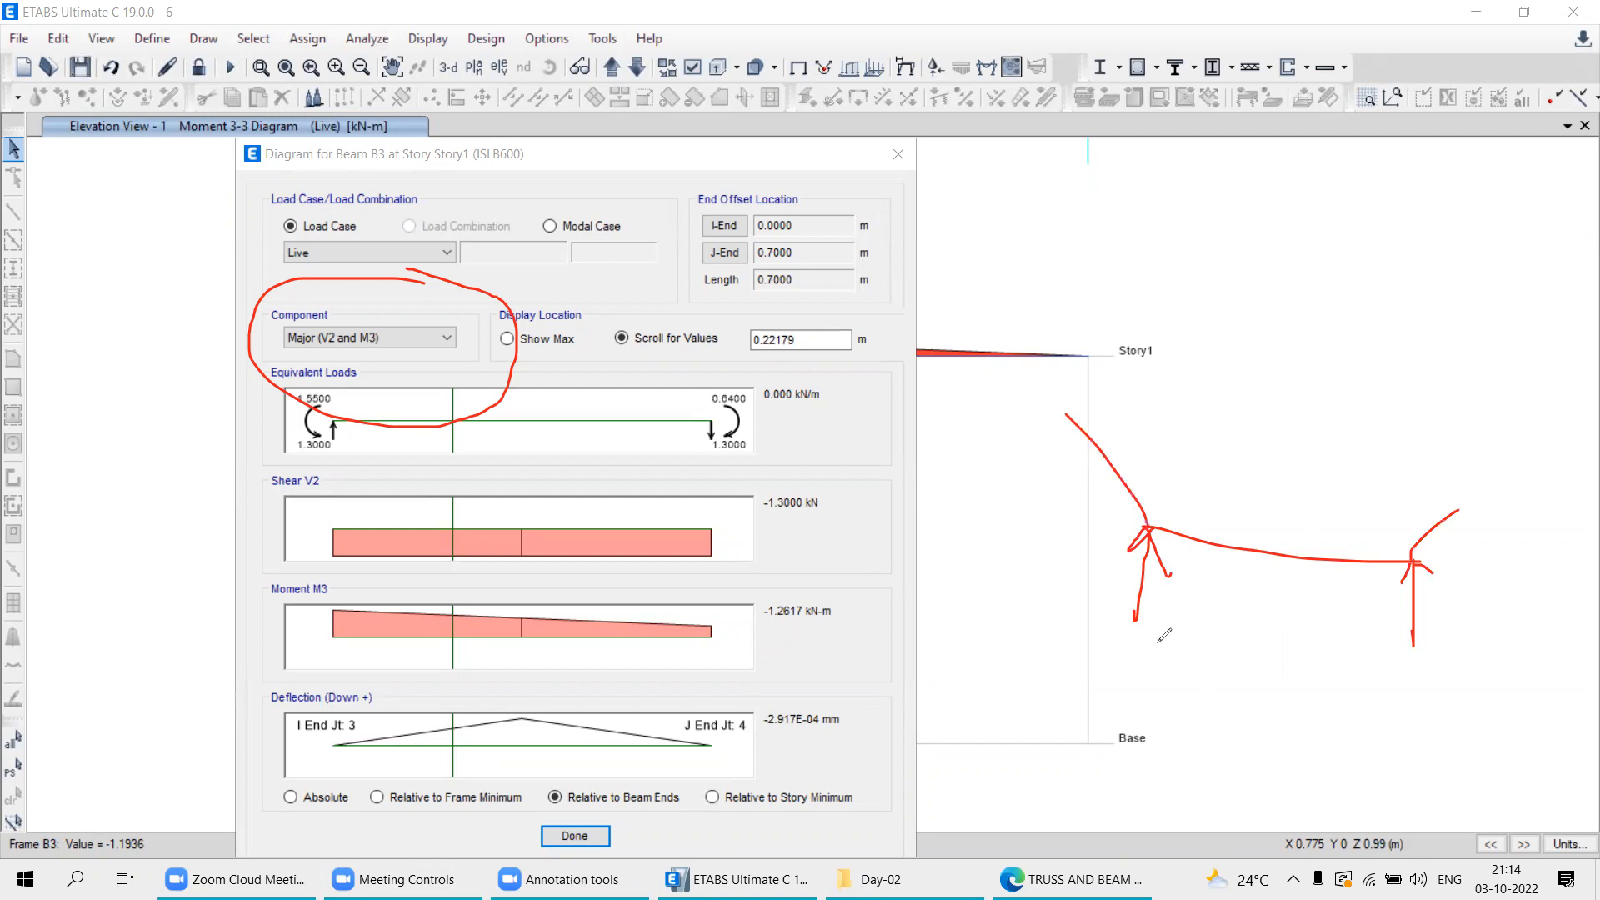
pyautogui.moveTo(1268, 552)
pyautogui.mouseDown()
pyautogui.moveTo(1266, 614)
pyautogui.moveTo(1259, 567)
pyautogui.moveTo(1277, 569)
pyautogui.mouseUp()
pyautogui.moveTo(1180, 528); pyautogui.dragTo(1178, 544)
pyautogui.click(1174, 460)
pyautogui.moveTo(1174, 458)
pyautogui.mouseDown()
pyautogui.moveTo(1177, 472)
pyautogui.moveTo(1205, 454)
pyautogui.moveTo(1223, 476)
pyautogui.moveTo(1250, 458)
pyautogui.moveTo(1270, 472)
pyautogui.mouseUp()
pyautogui.click(1191, 469)
pyautogui.moveTo(1276, 458); pyautogui.dragTo(1316, 480)
pyautogui.moveTo(1189, 533)
pyautogui.mouseDown()
pyautogui.moveTo(1196, 557)
pyautogui.moveTo(1205, 508)
pyautogui.moveTo(1182, 548)
pyautogui.mouseUp()
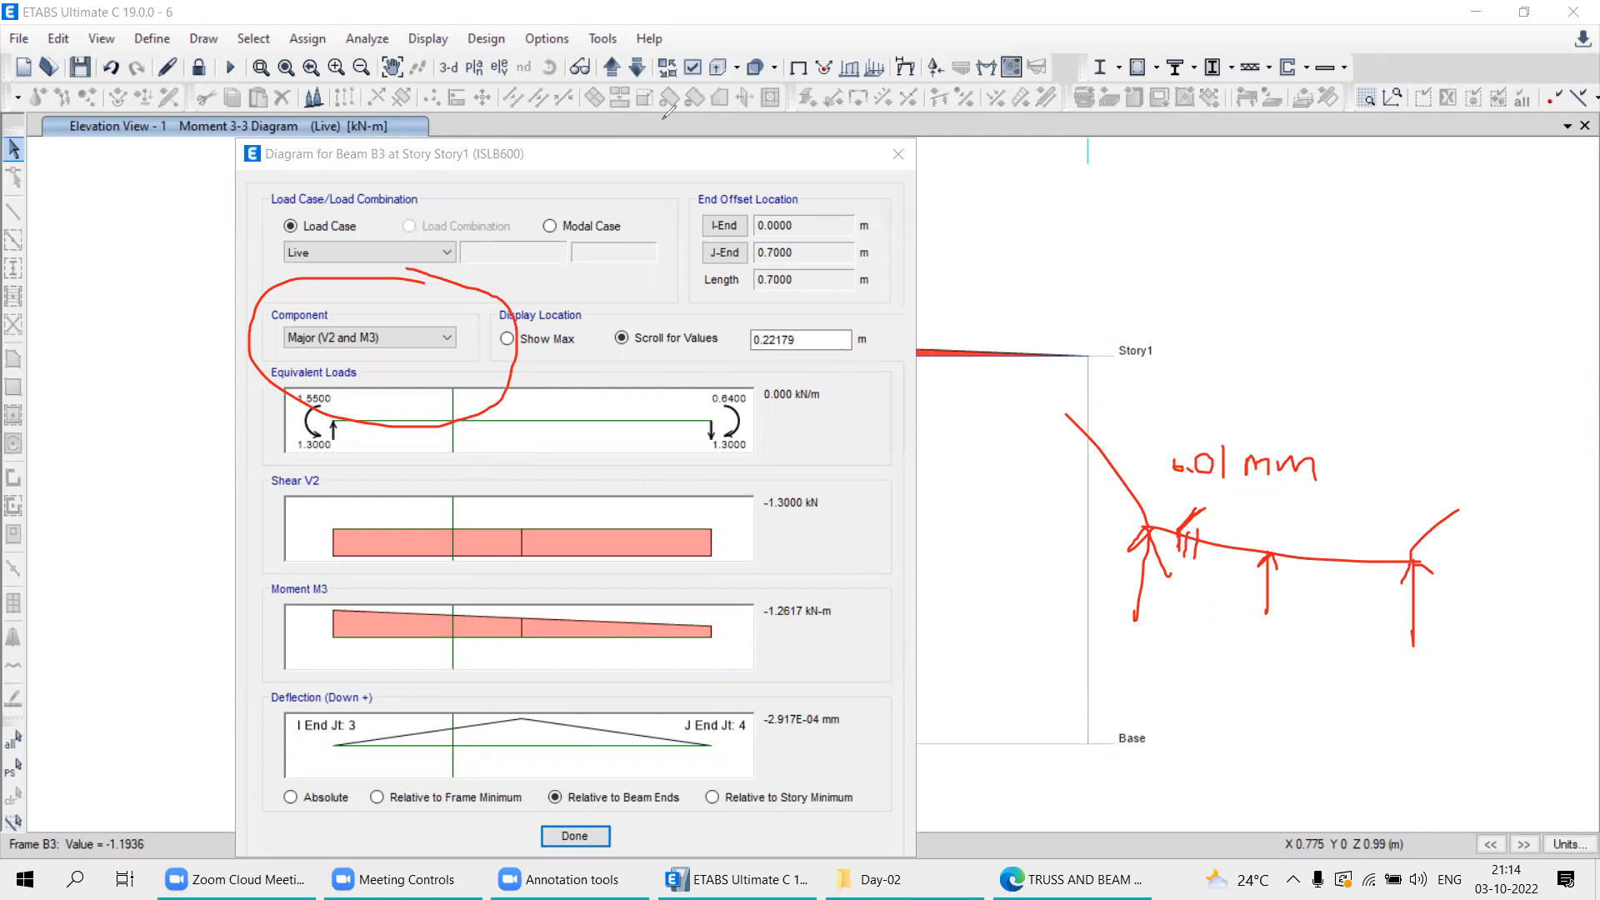
# Move the middle segment's detailed diagram aside and close it.
pyautogui.click(563, 177)
pyautogui.moveTo(500, 156); pyautogui.dragTo(387, 202)
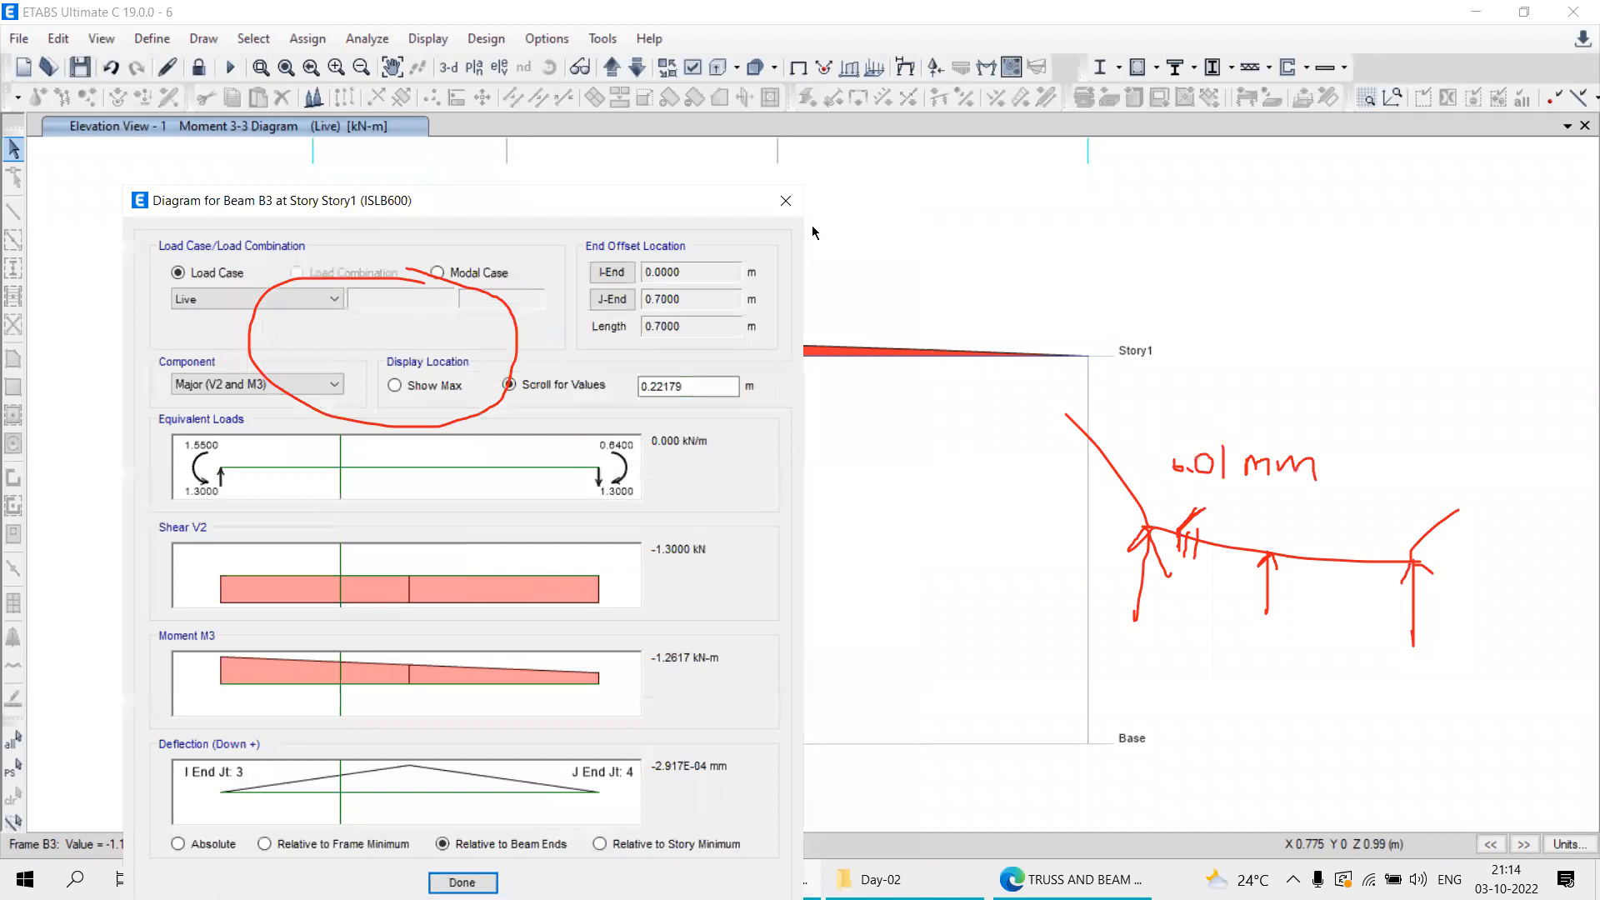
pyautogui.click(785, 201)
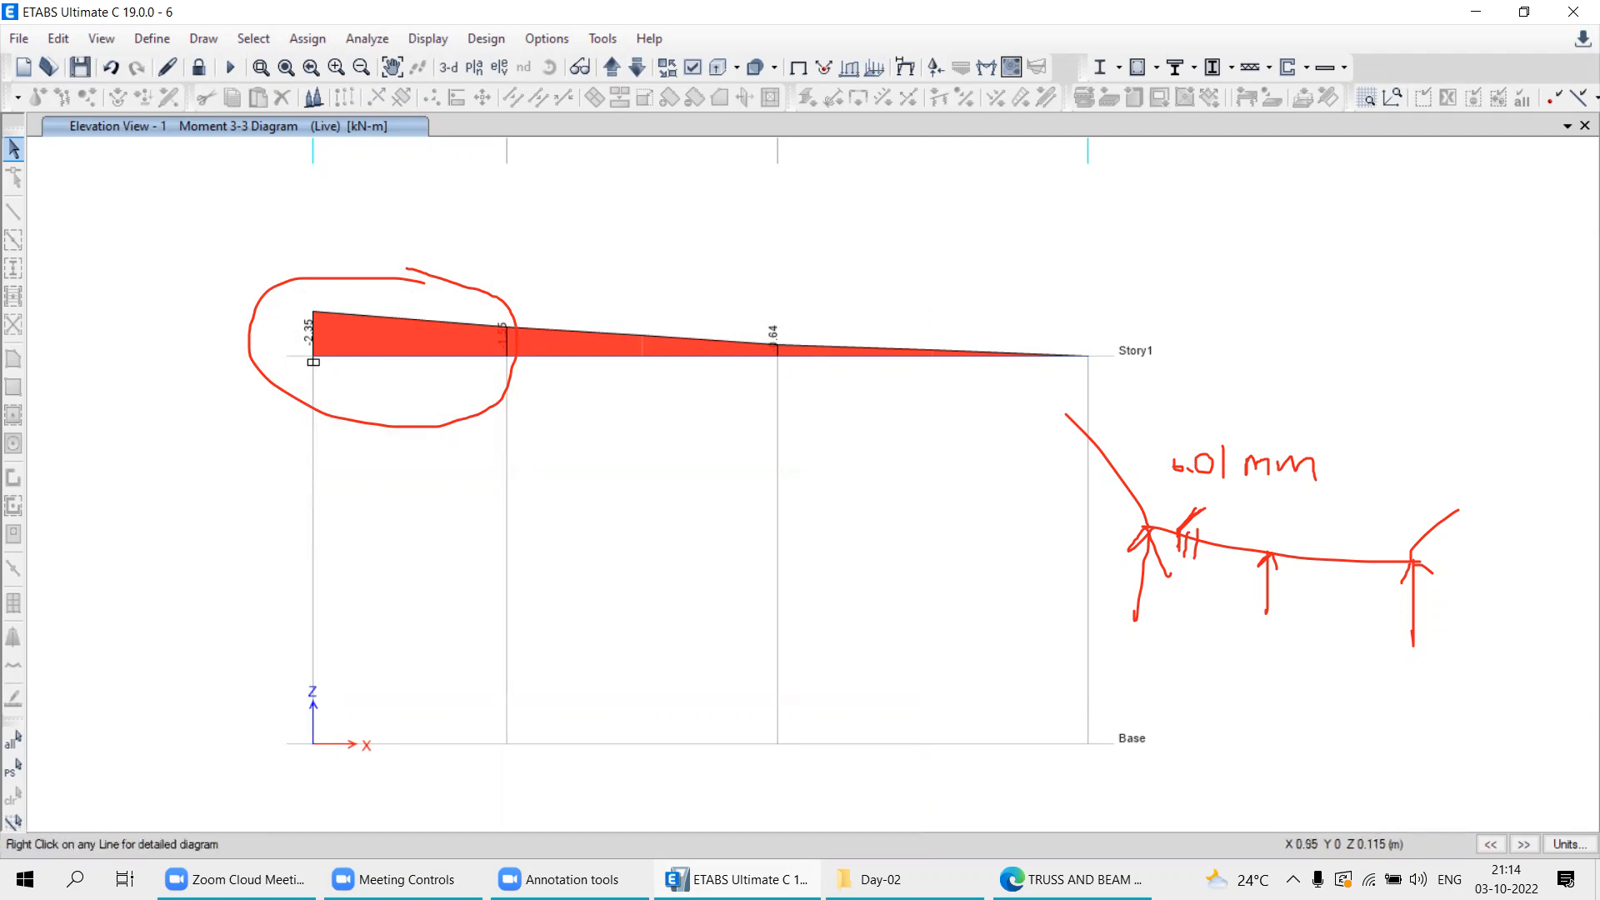
pyautogui.hotkey('alt', 'Tab')
pyautogui.scroll(1, 1031, 329)
pyautogui.scroll(2, 1029, 334)
pyautogui.hotkey('alt', 'Tab')
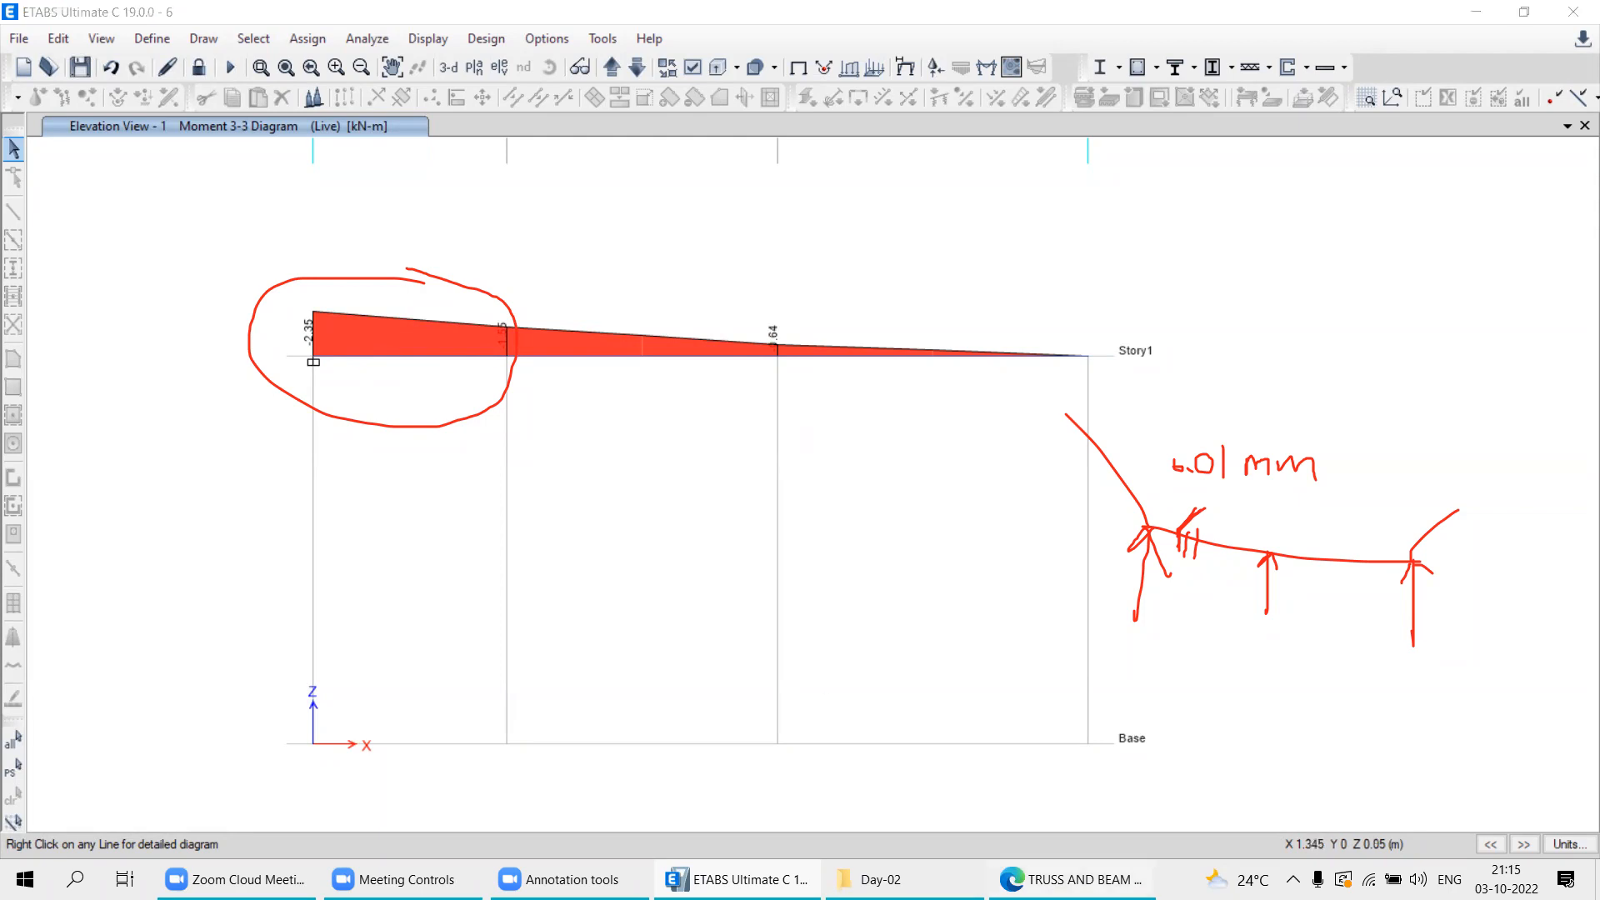
# Check the beam problem in the PDF, and unlock the analysed model, accepting deletion of its analysis results.
pyautogui.click(1068, 875)
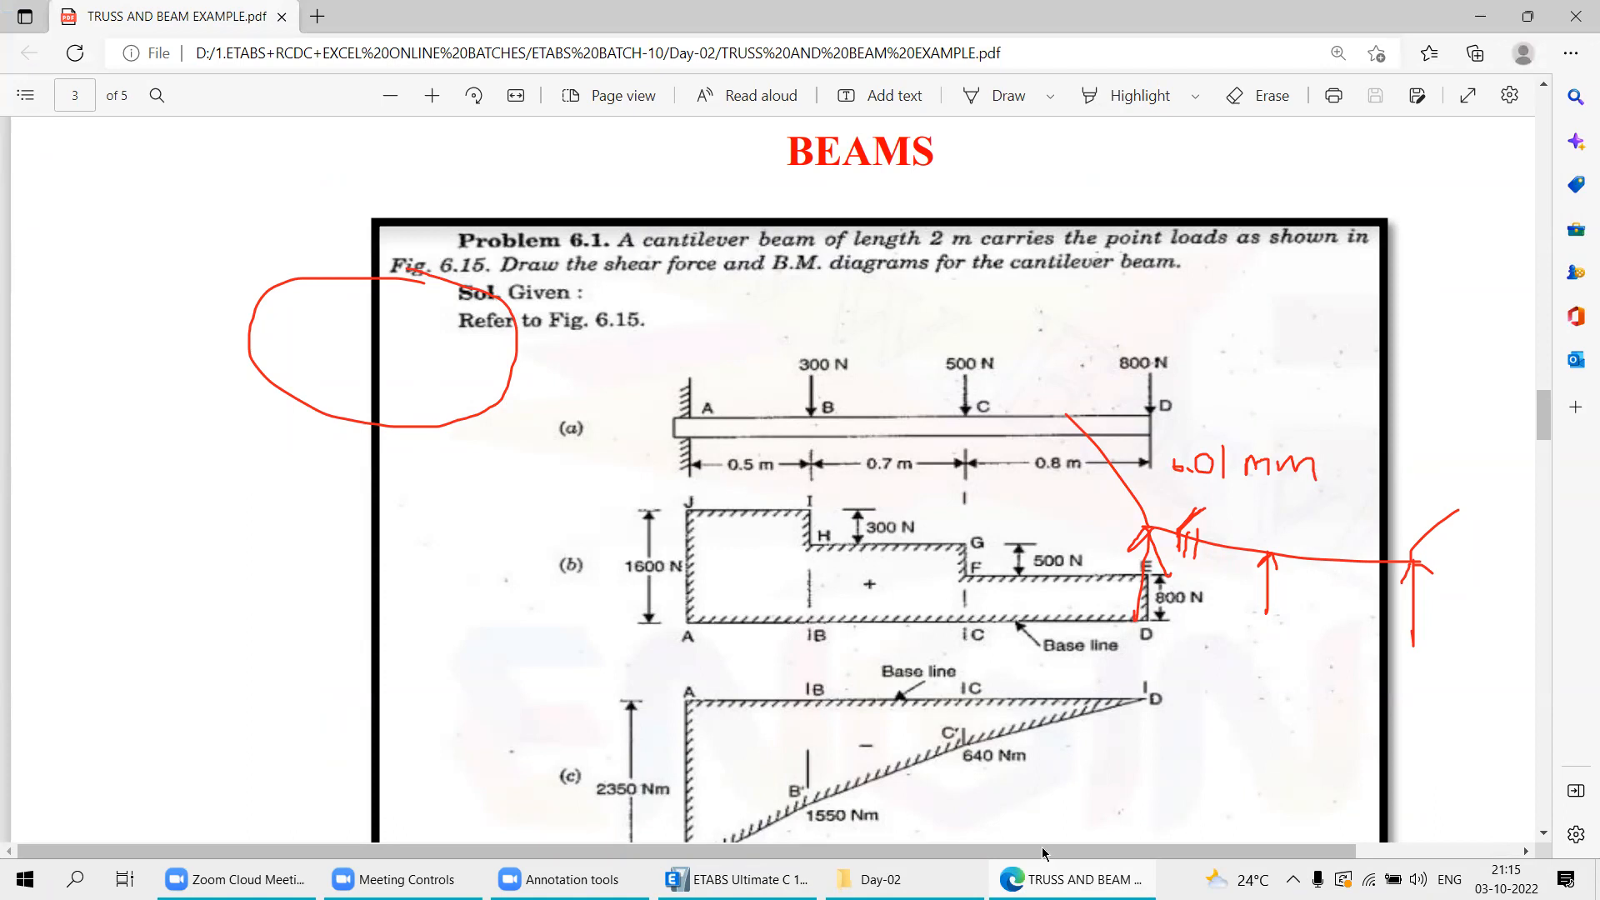
pyautogui.click(1048, 875)
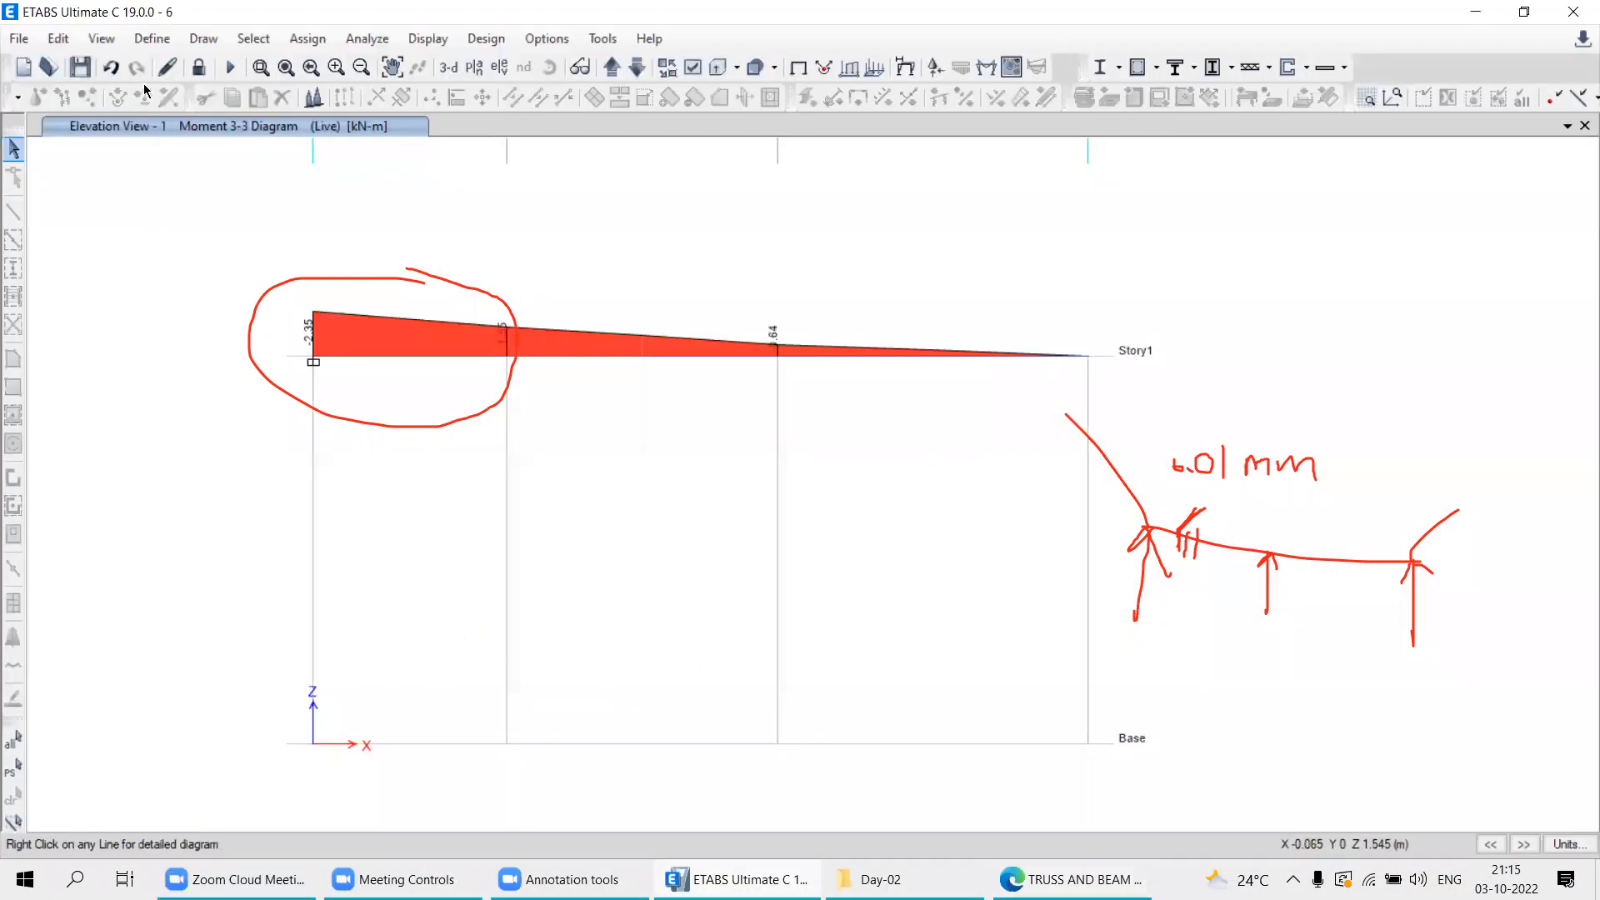
pyautogui.click(198, 66)
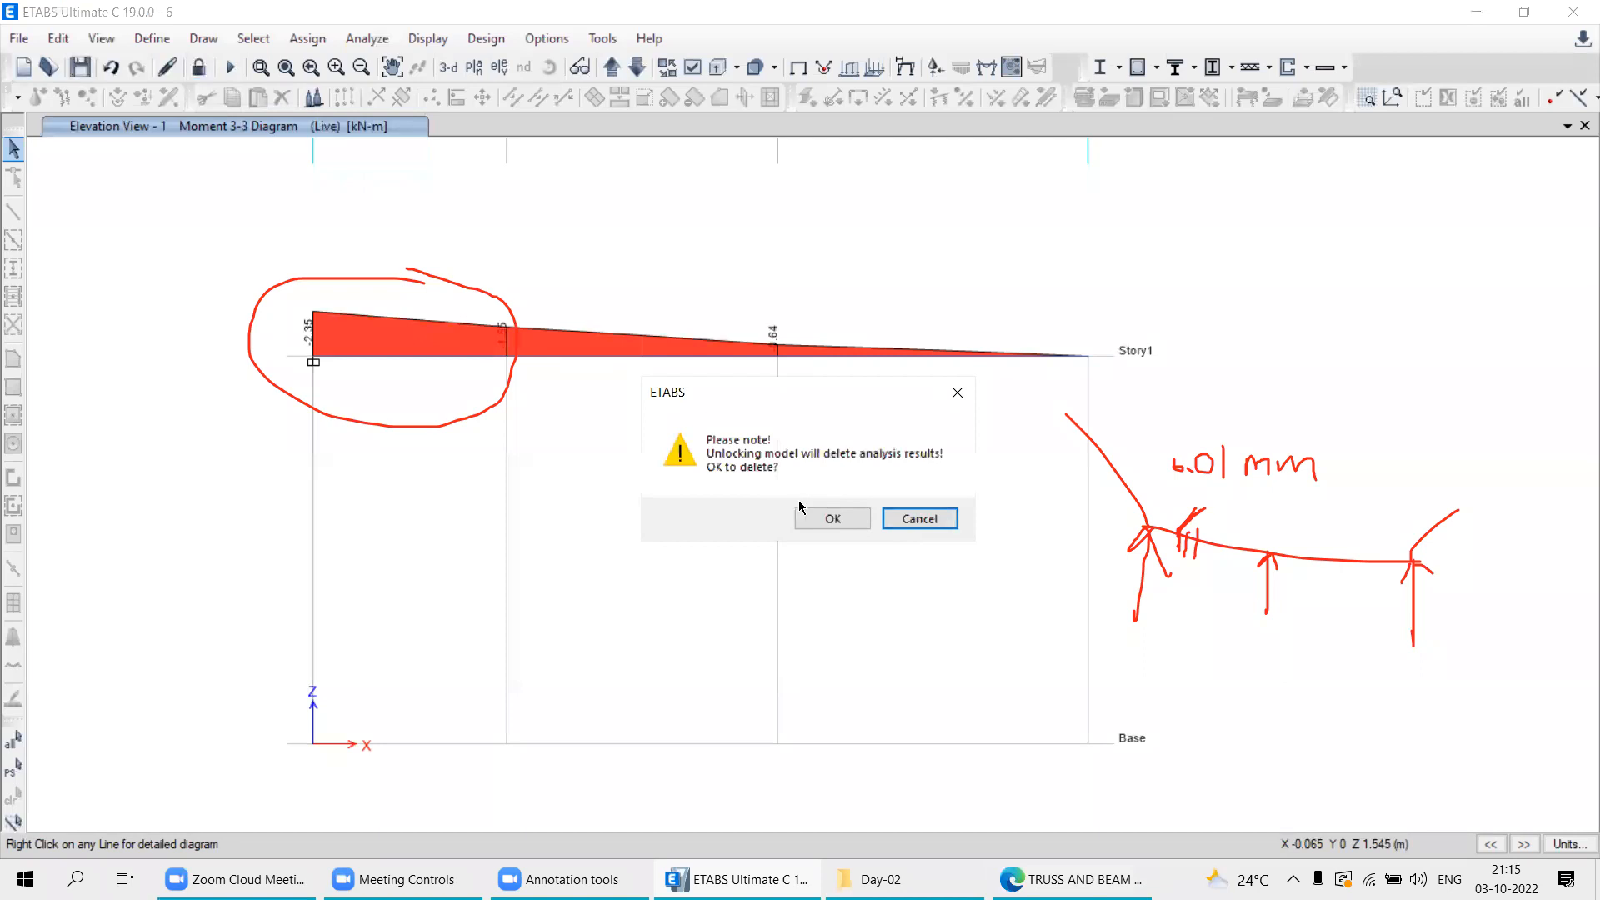
pyautogui.click(798, 520)
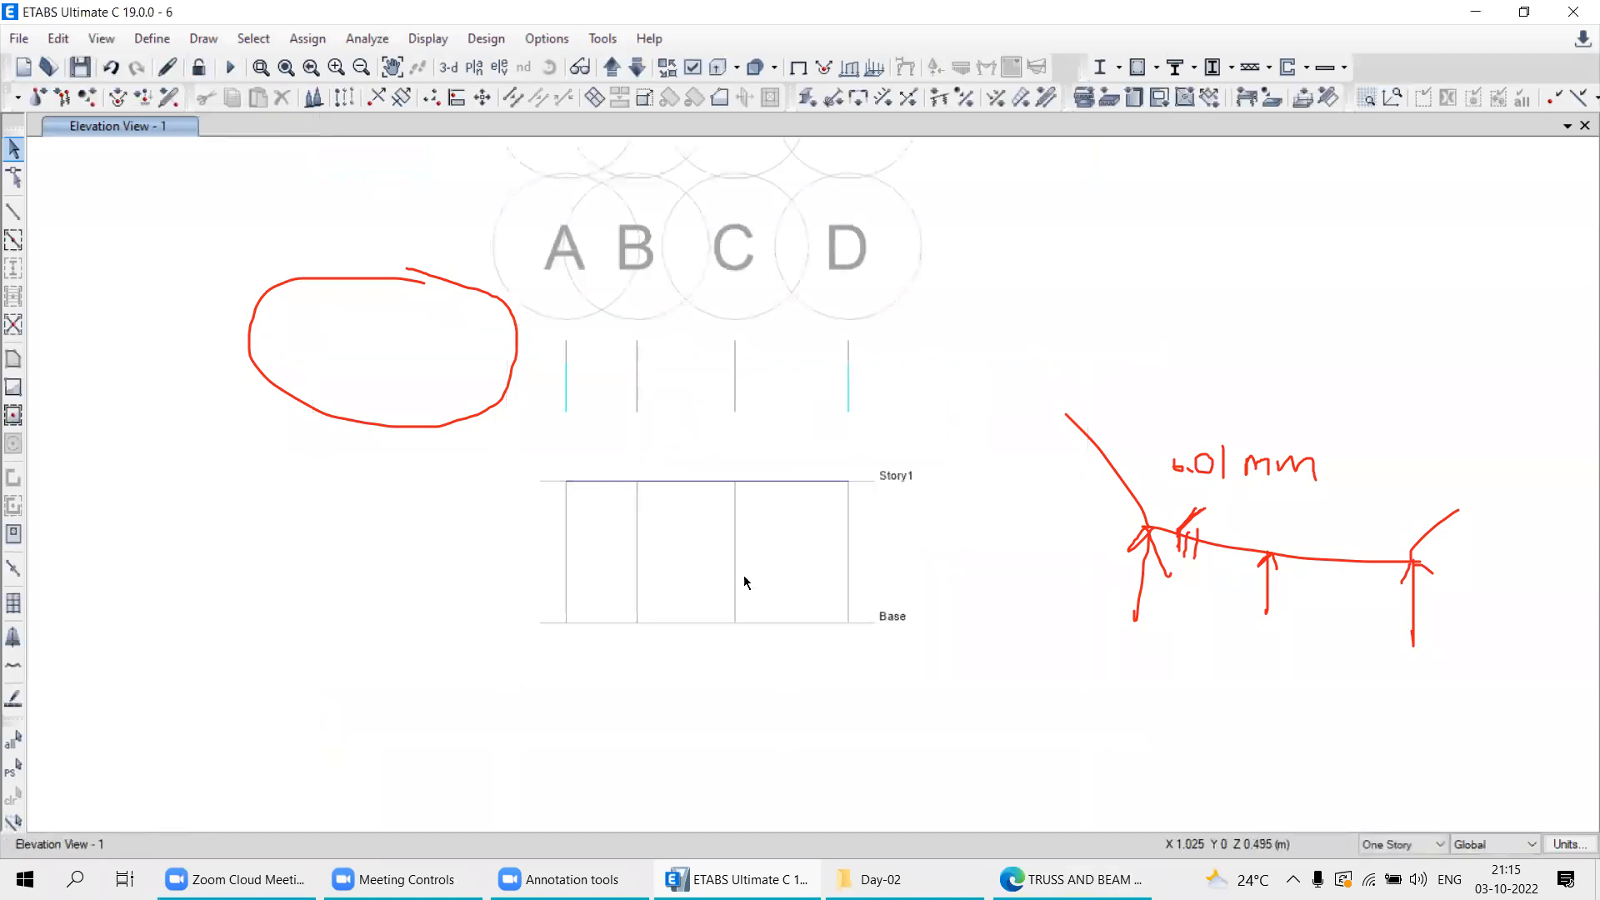
# Review the beam figure in the PDF, and start a new model with built-in Metric SI settings and Indian design codes.
pyautogui.hotkey('alt', 'Tab')
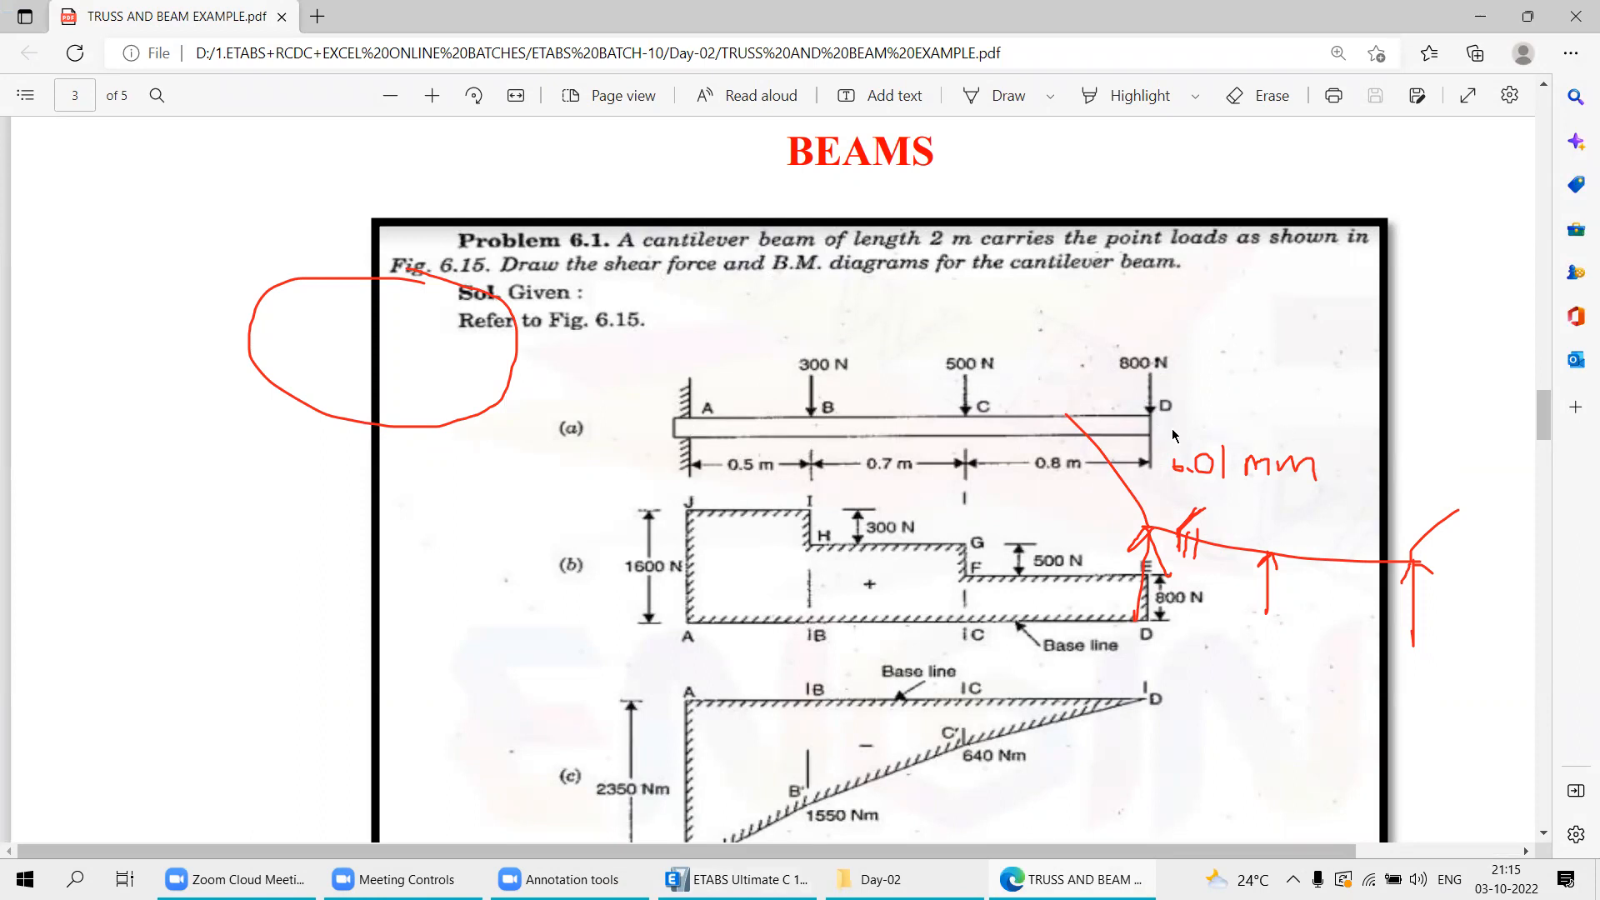
pyautogui.click(1052, 880)
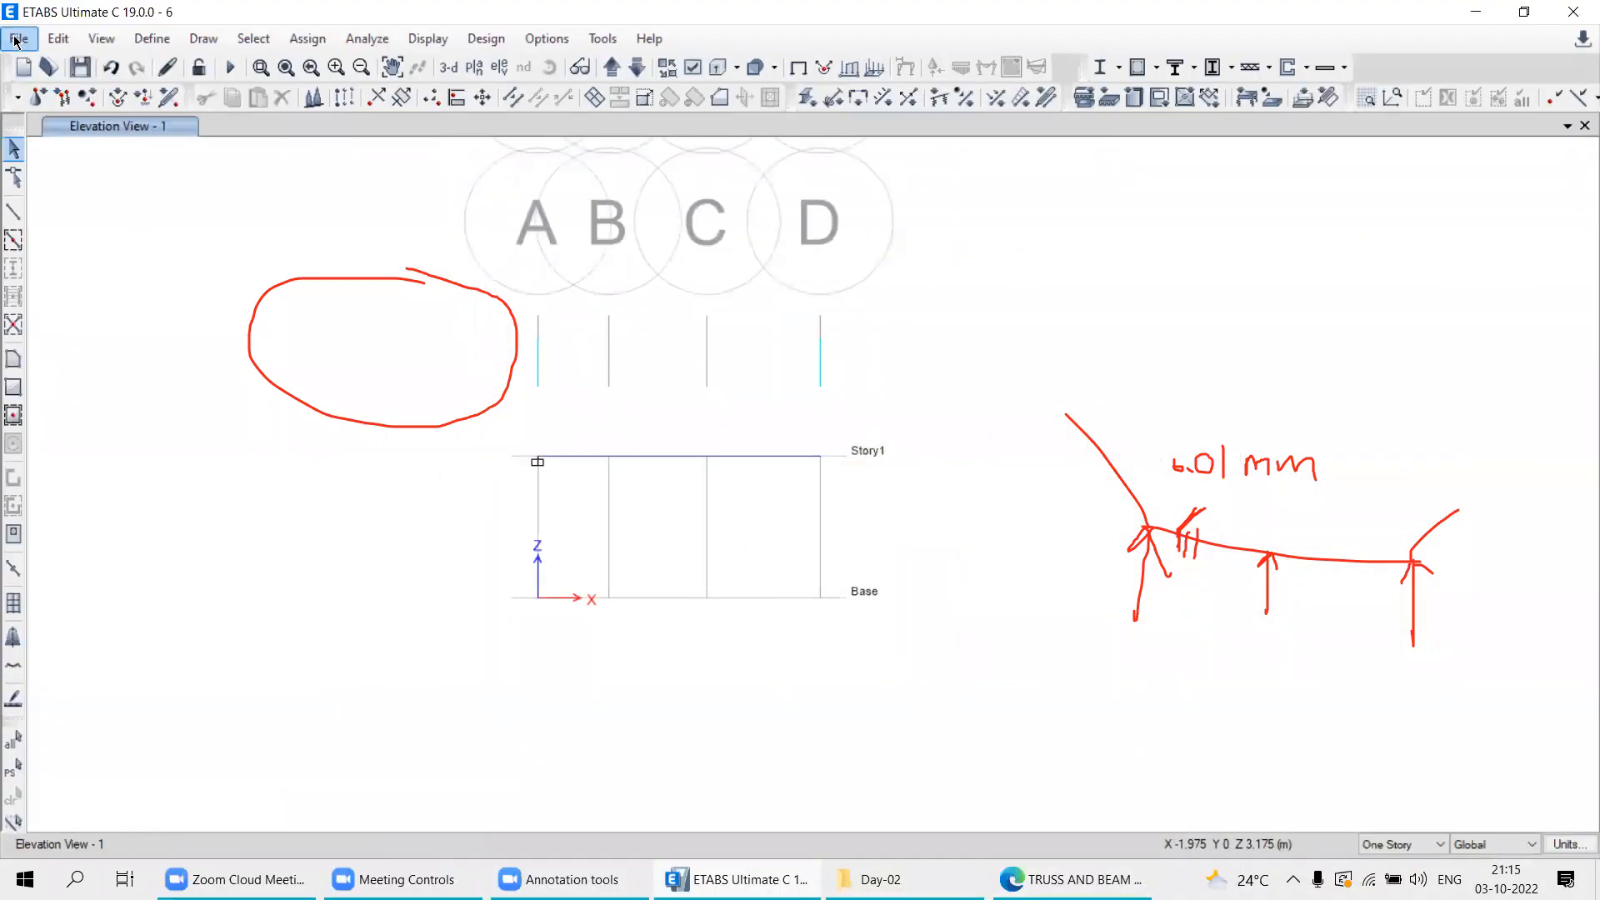
pyautogui.click(17, 39)
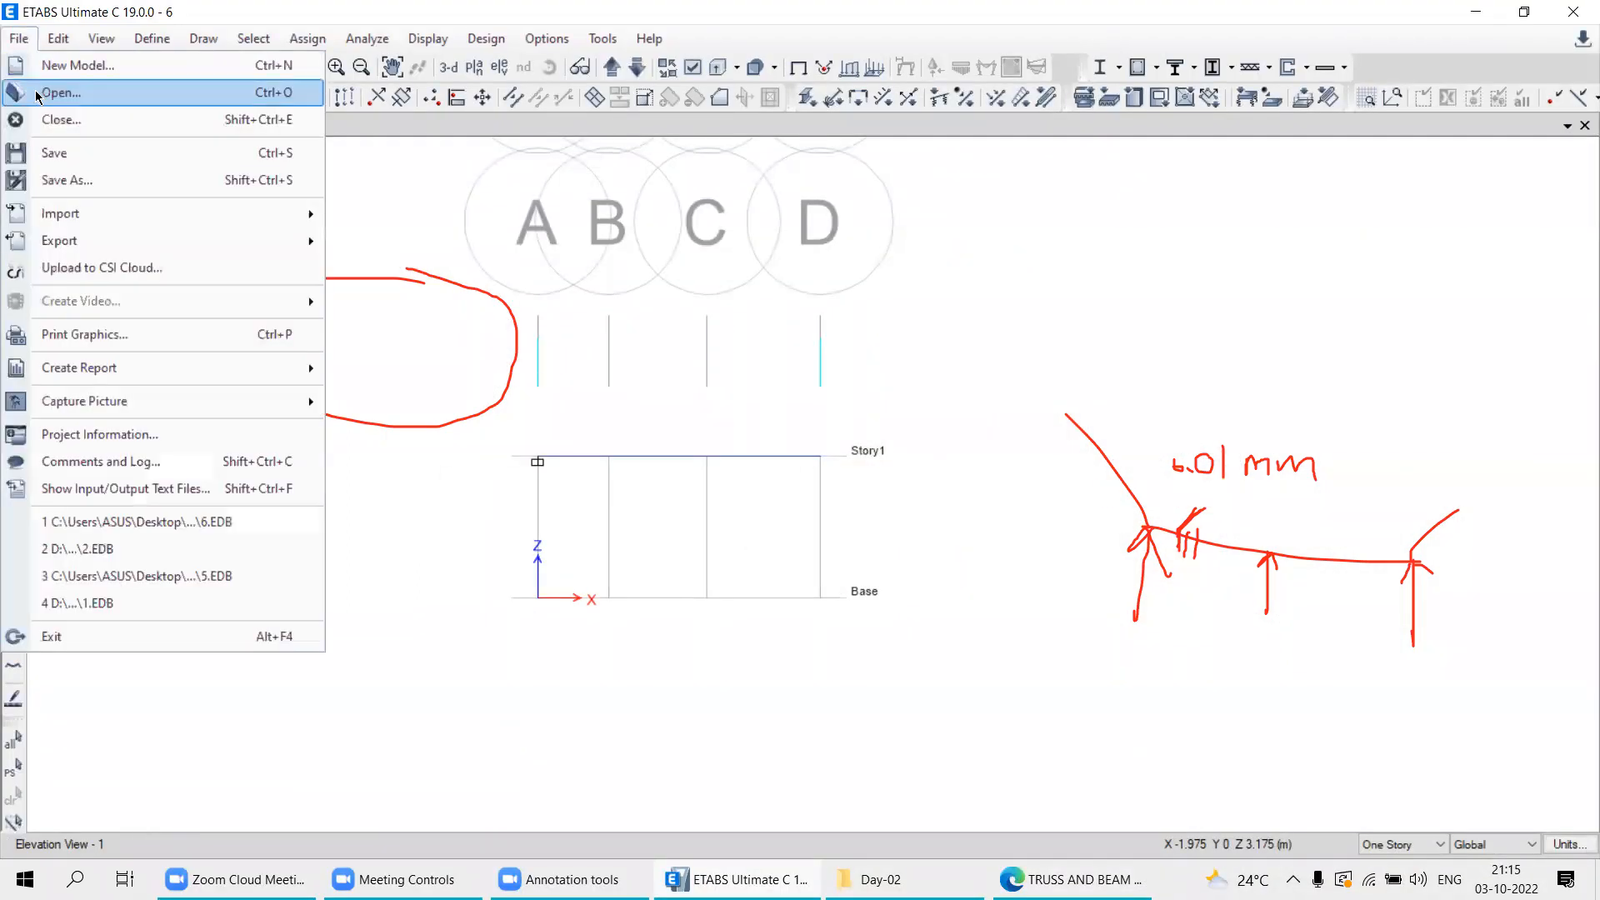
pyautogui.click(58, 60)
pyautogui.click(813, 519)
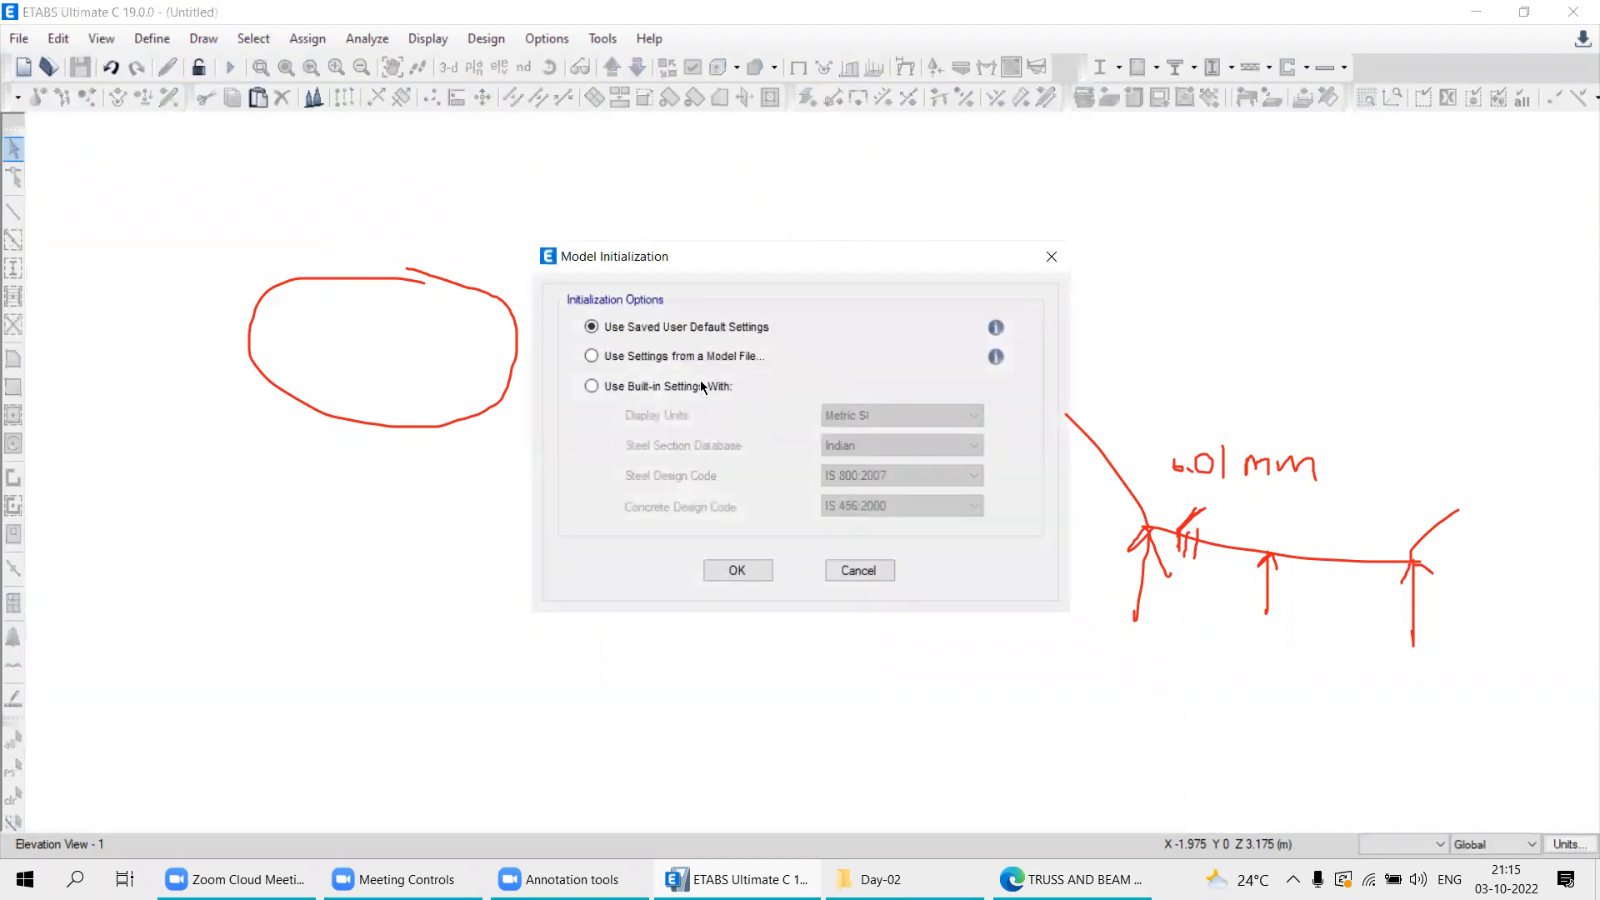
pyautogui.click(684, 388)
pyautogui.press('Return')
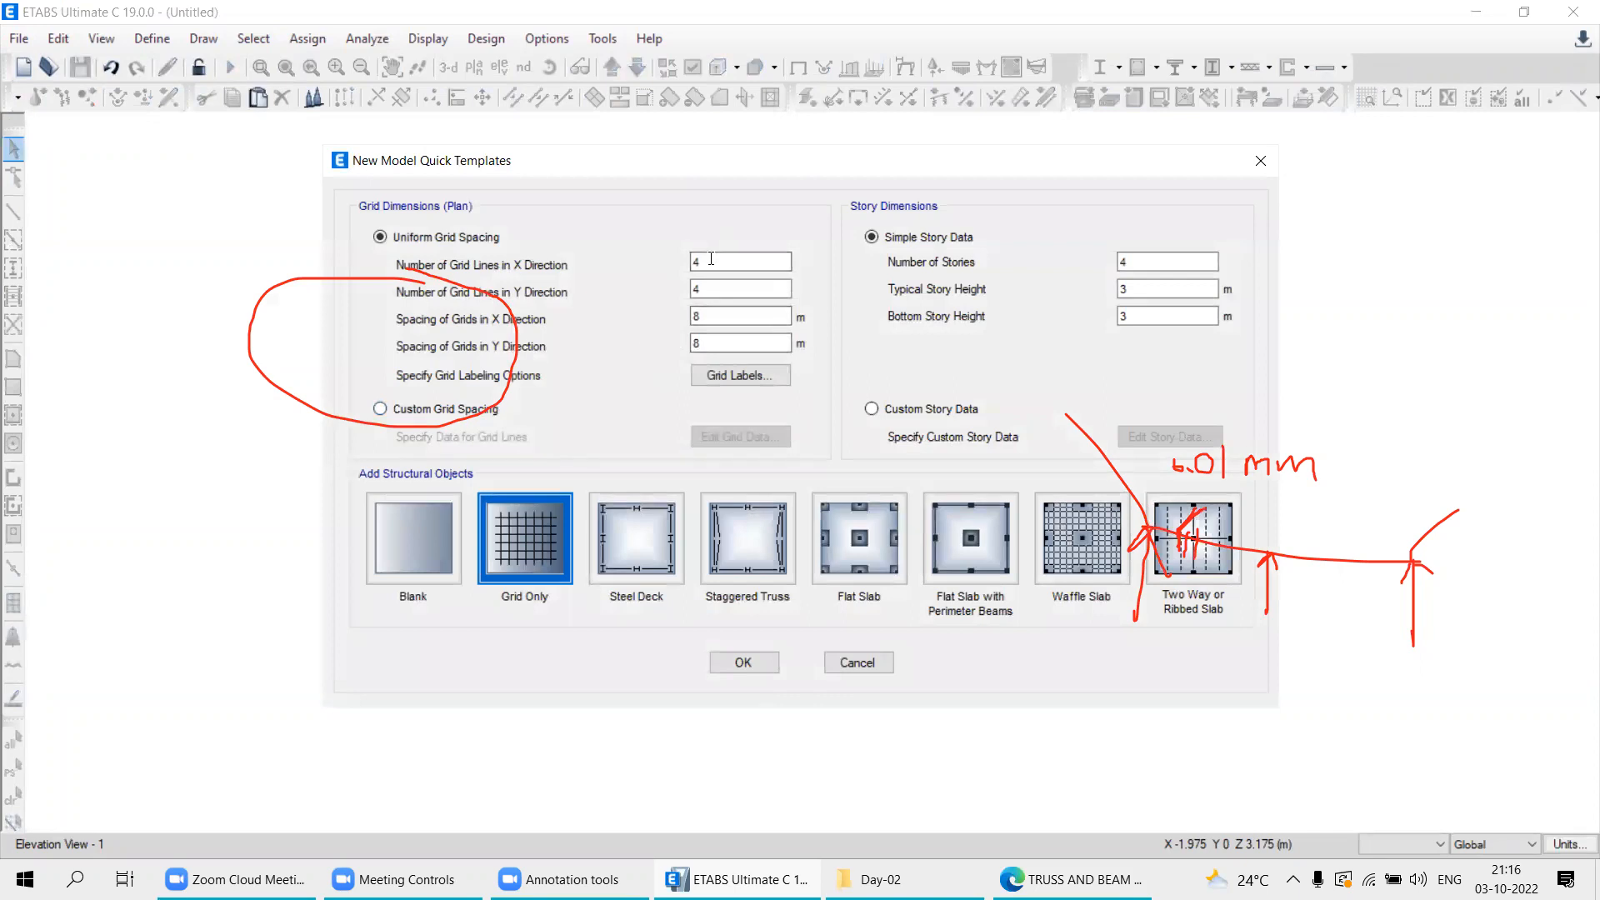
# Set the plan grid to 2 grid lines in the X direction and 1 in the Y direction.
pyautogui.moveTo(704, 259); pyautogui.dragTo(679, 258)
pyautogui.write('2')
pyautogui.press('Tab')
pyautogui.write('1')
pyautogui.press('Tab')
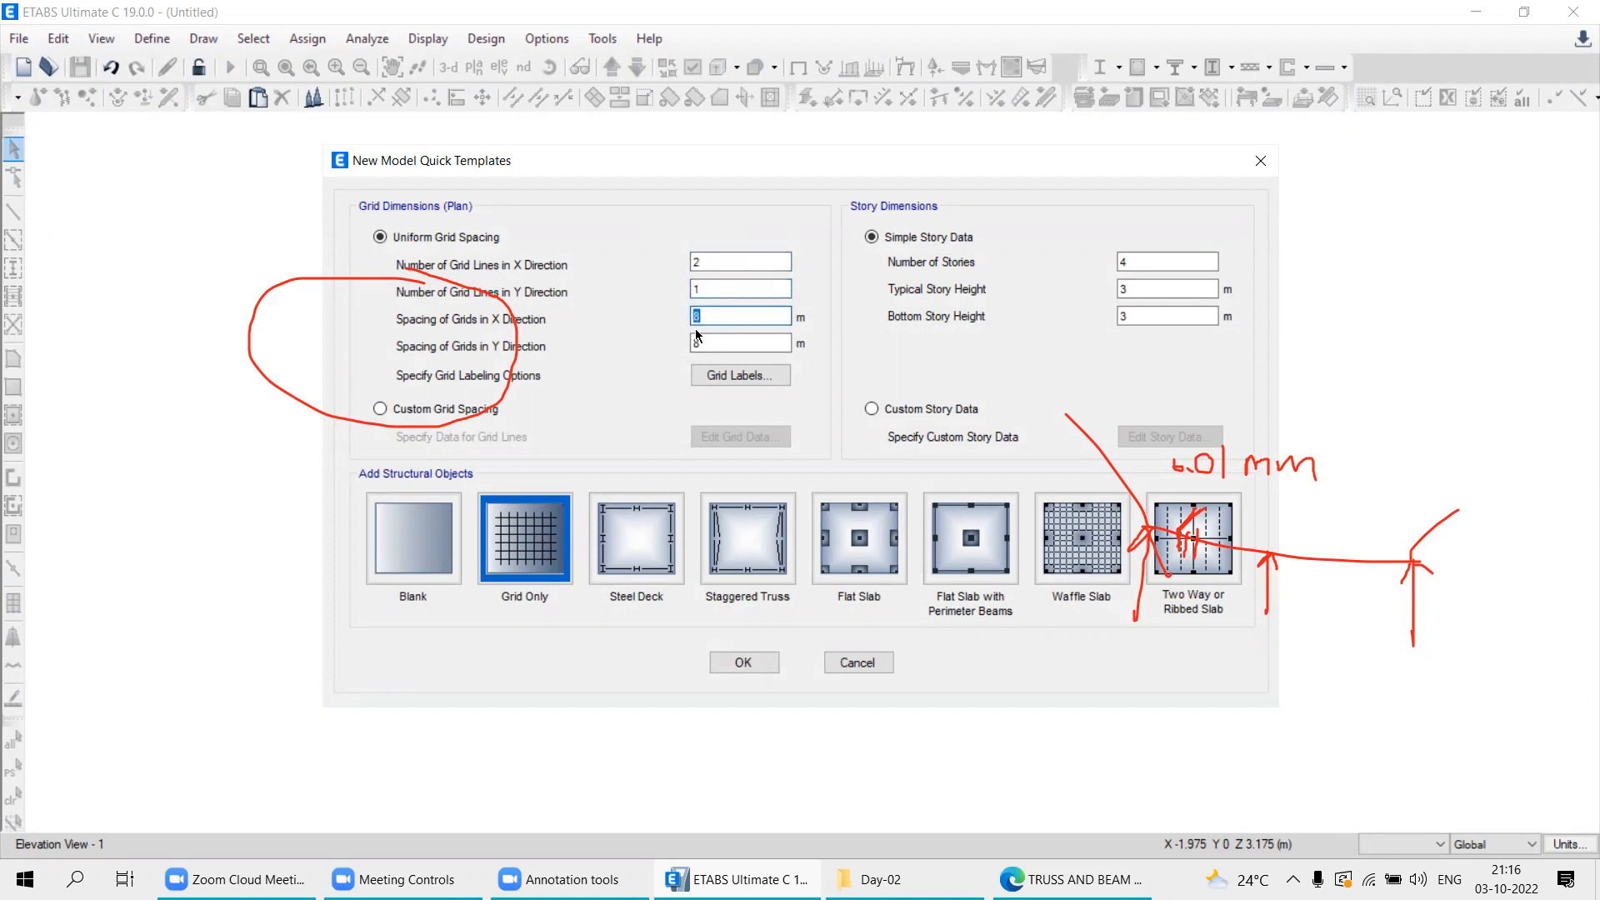
pyautogui.press('Tab')
pyautogui.write('1')
# Switch to custom grid spacing, display the grid data as spacing, and set grid A's X spacing to 2 m per the PDF beam.
pyautogui.click(429, 412)
pyautogui.click(737, 438)
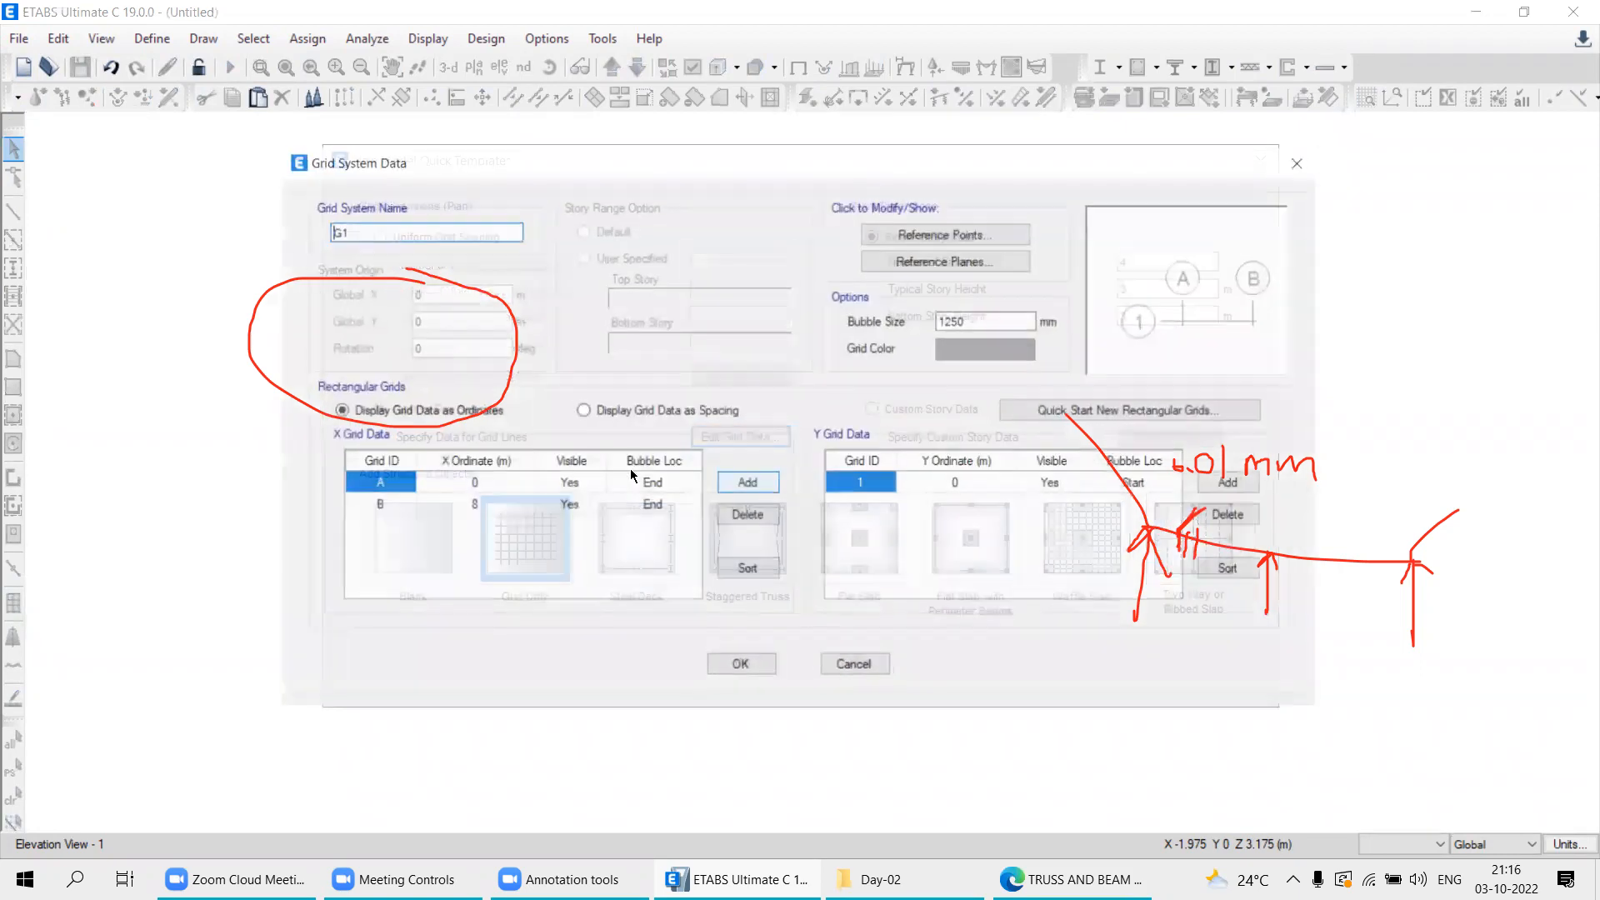
pyautogui.click(583, 410)
pyautogui.click(988, 871)
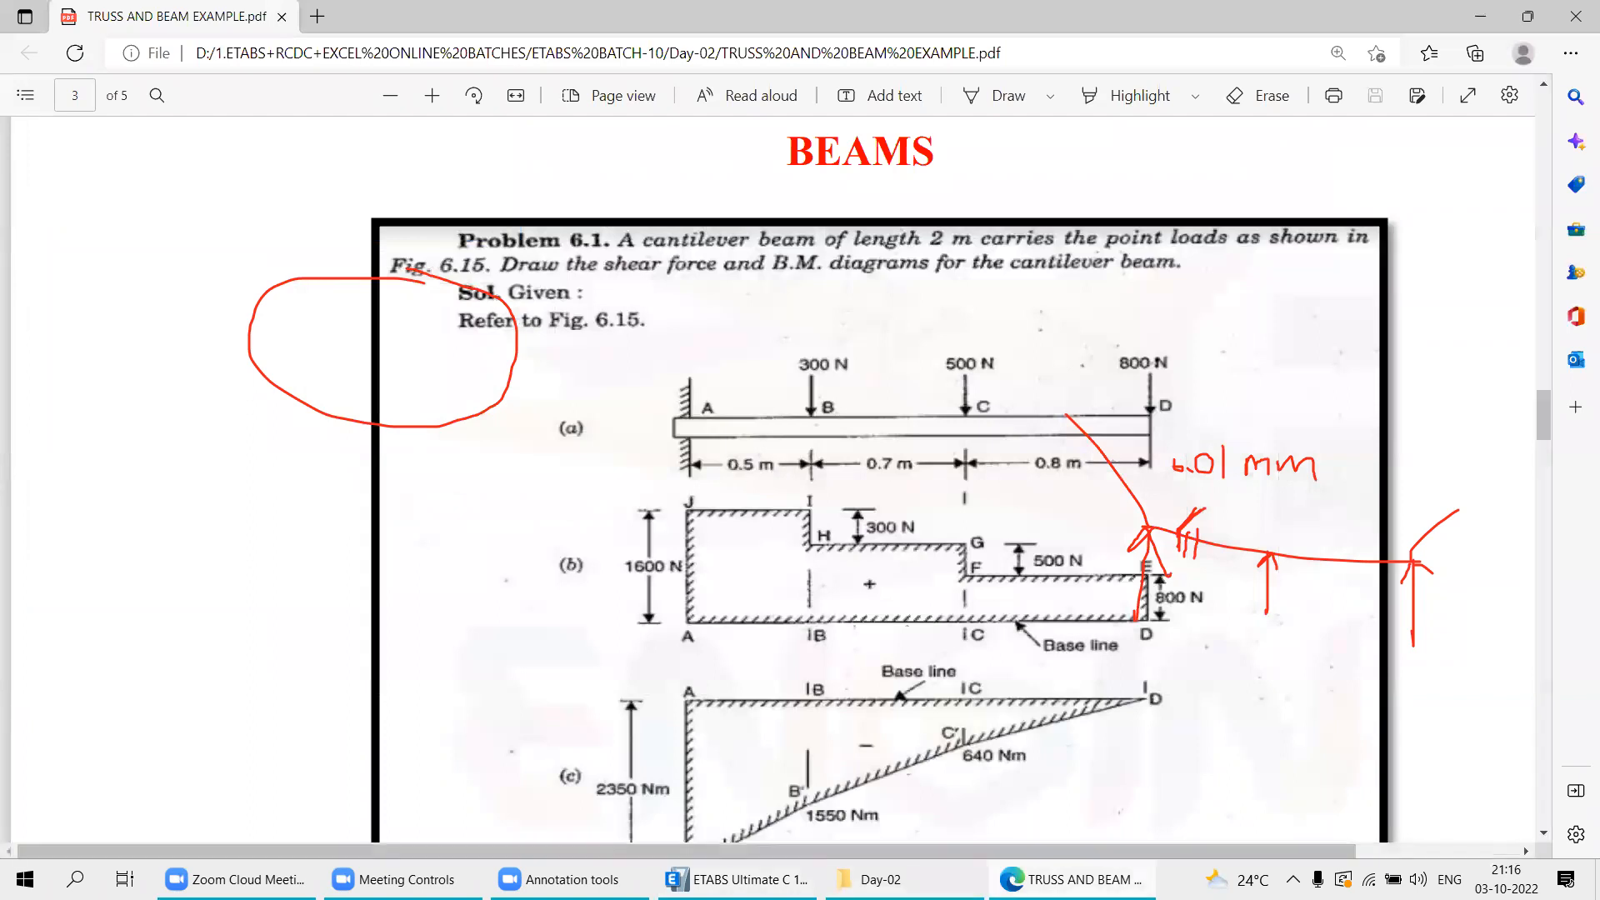
pyautogui.moveTo(1073, 879)
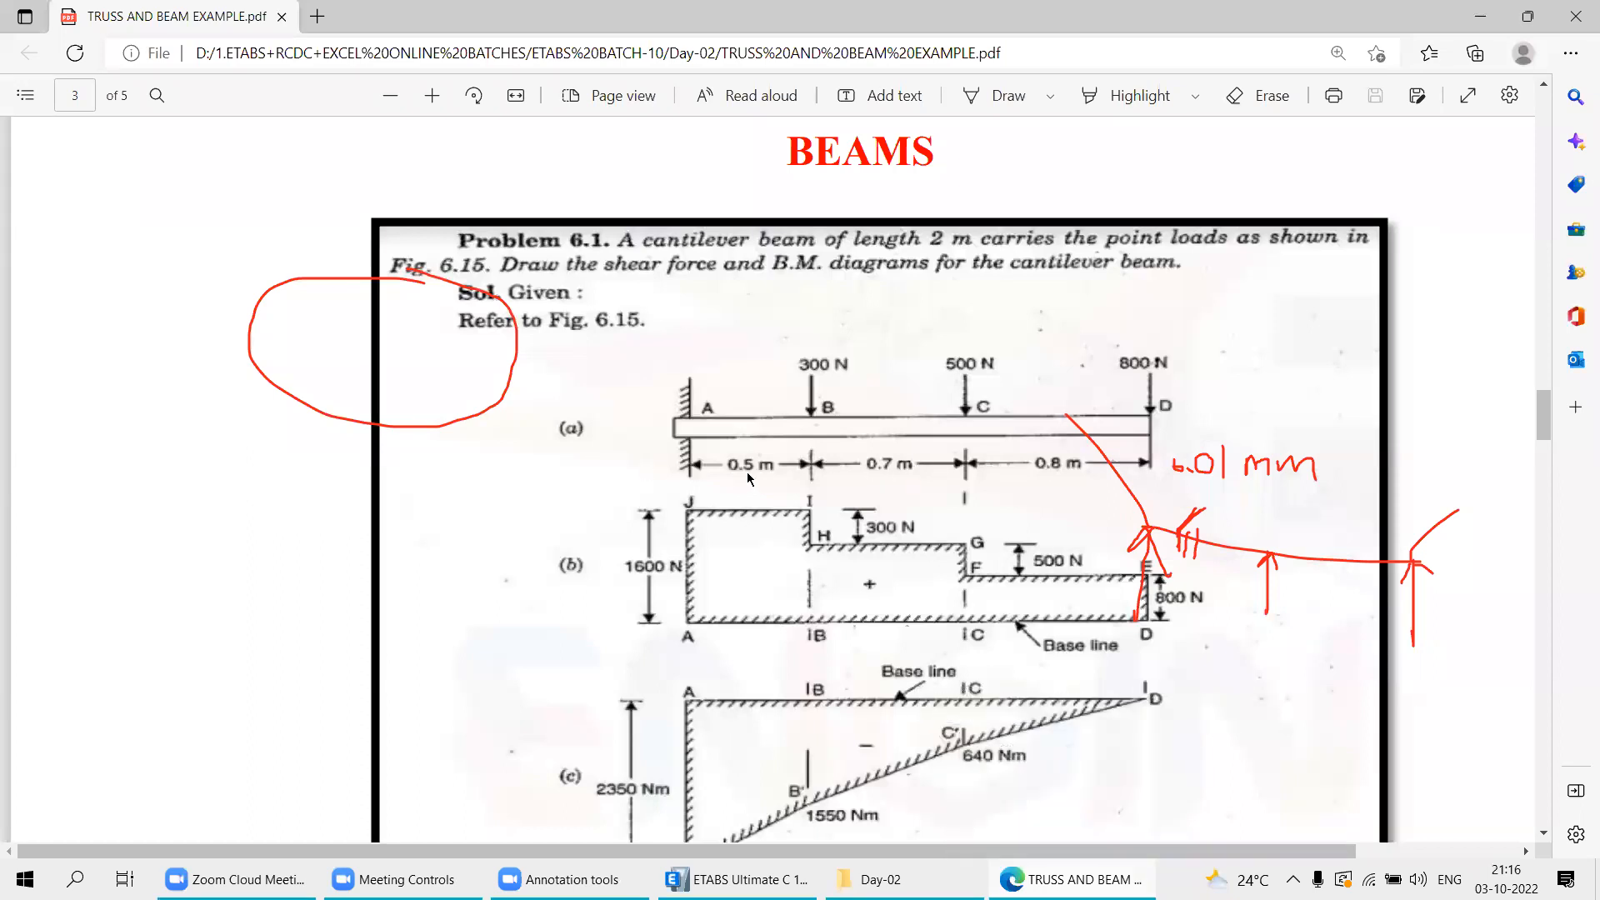
pyautogui.hotkey('alt', 'Tab')
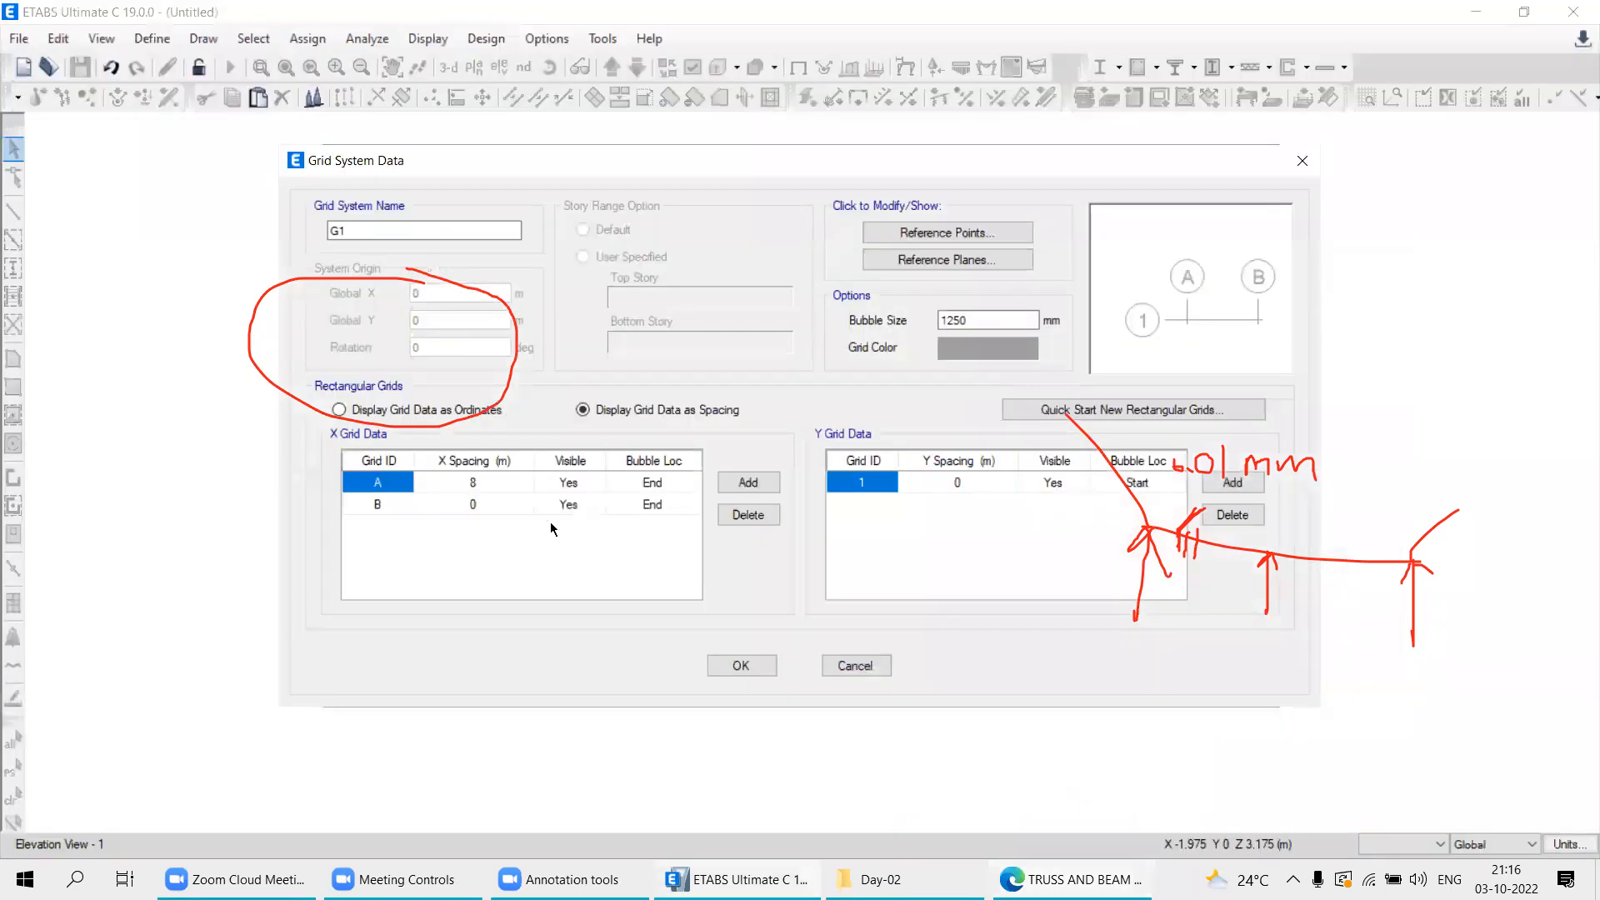
pyautogui.click(458, 482)
pyautogui.write('2')
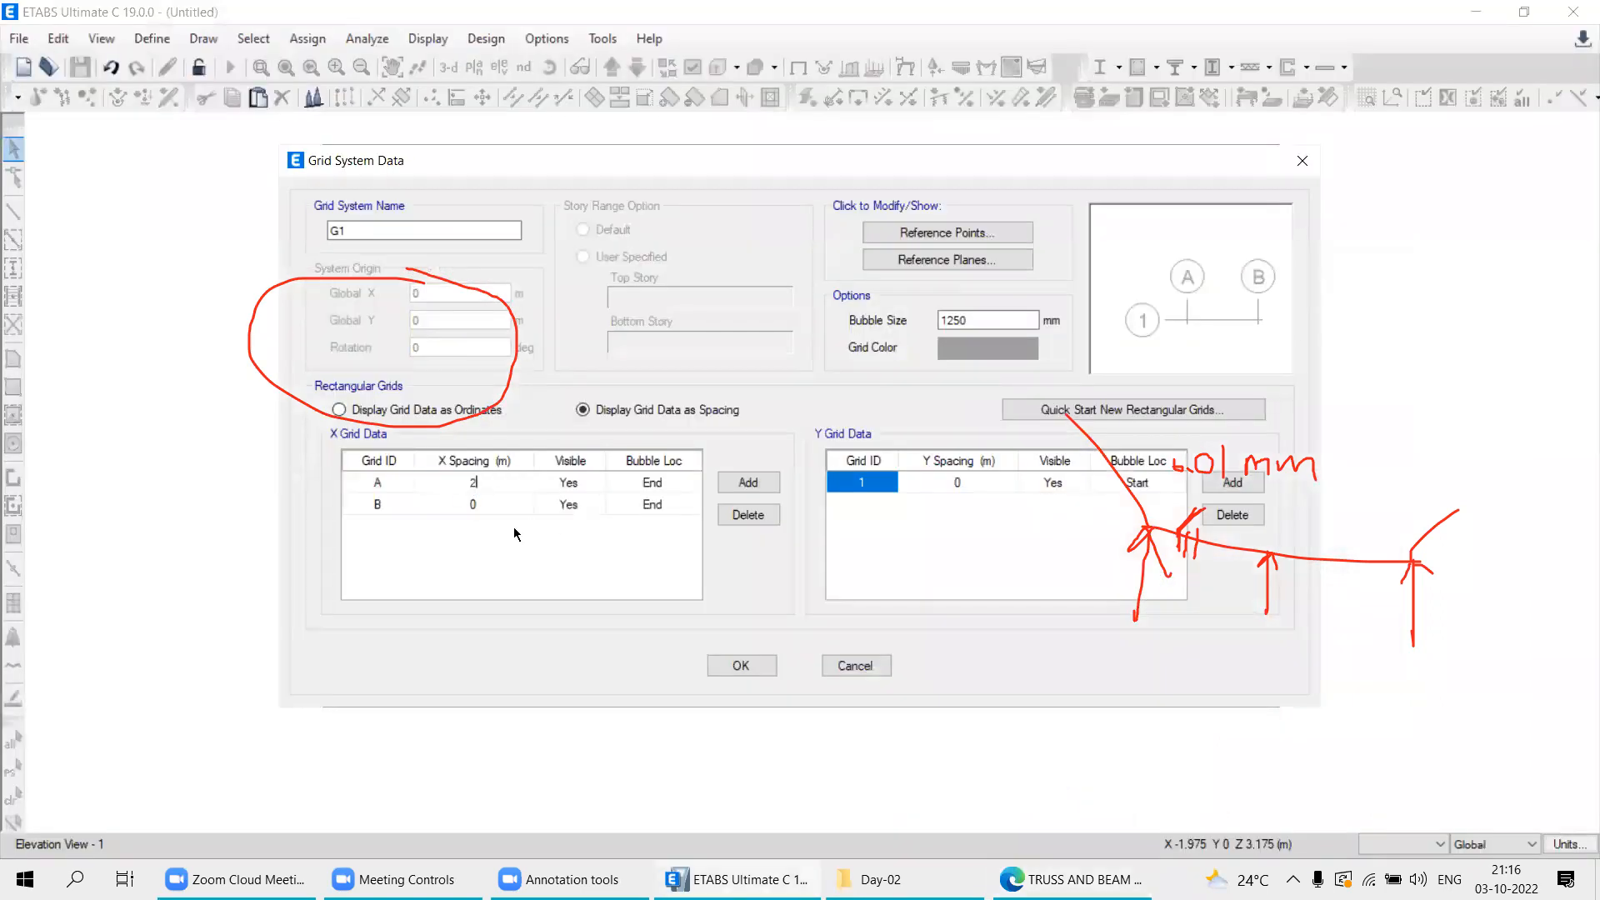
# Set the grid bubble size to 1000 mm and accept the grid system data.
pyautogui.doubleClick(982, 320)
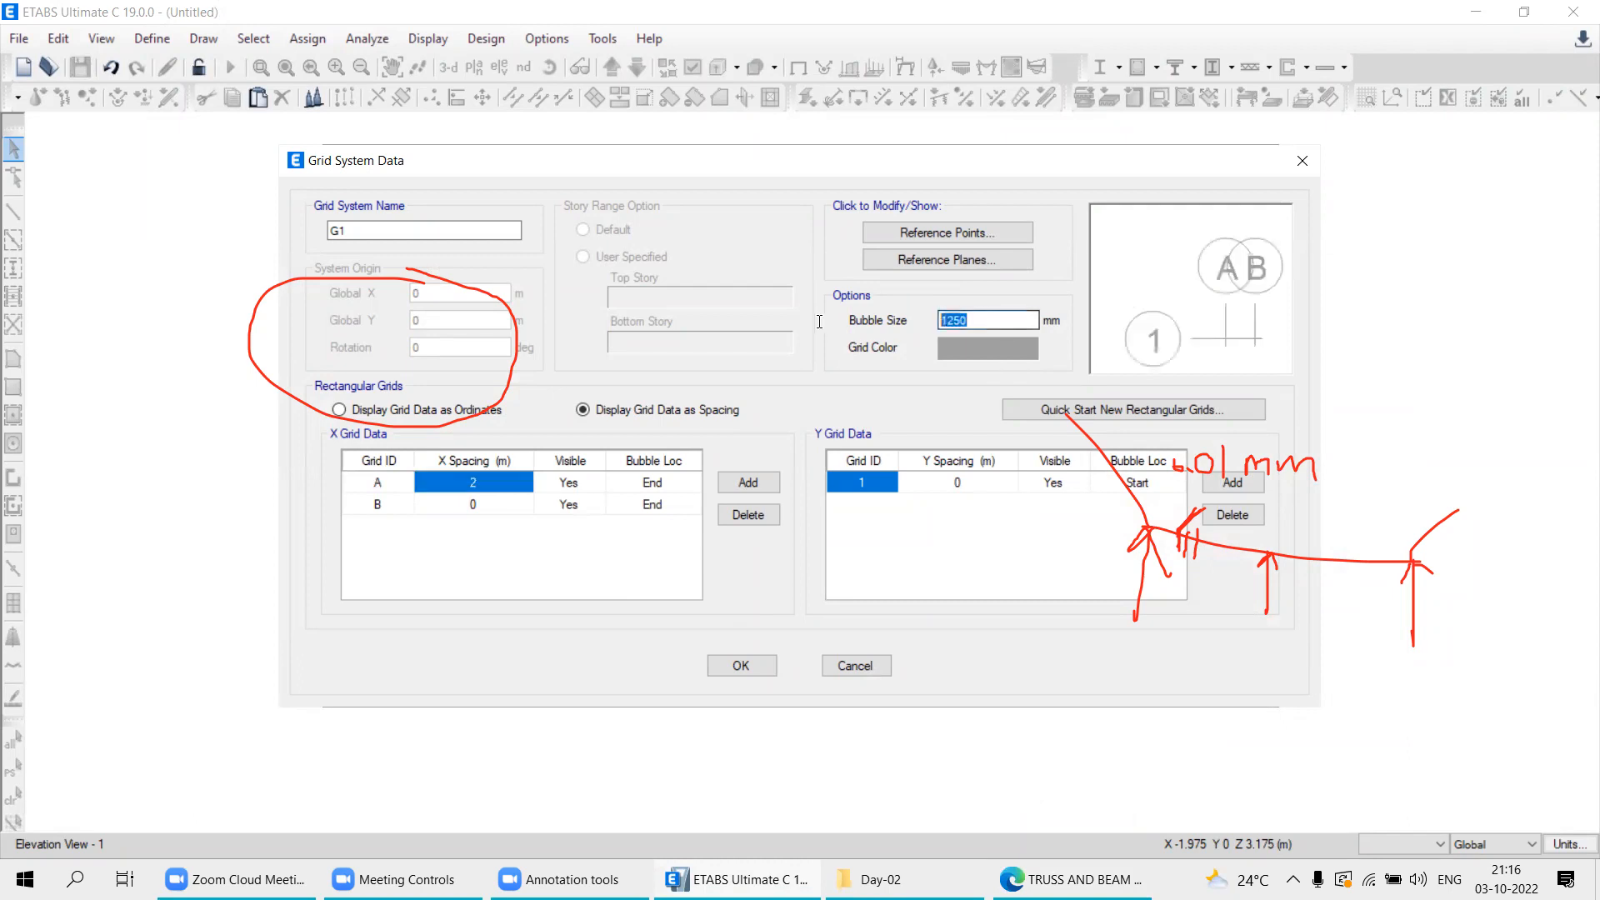
pyautogui.write('1000')
pyautogui.click(741, 665)
# Create the grid-only model with 1 story and typical and bottom story heights of 1 m.
pyautogui.write('1')
pyautogui.press('Tab')
pyautogui.write('1')
pyautogui.press('Tab')
pyautogui.write('1')
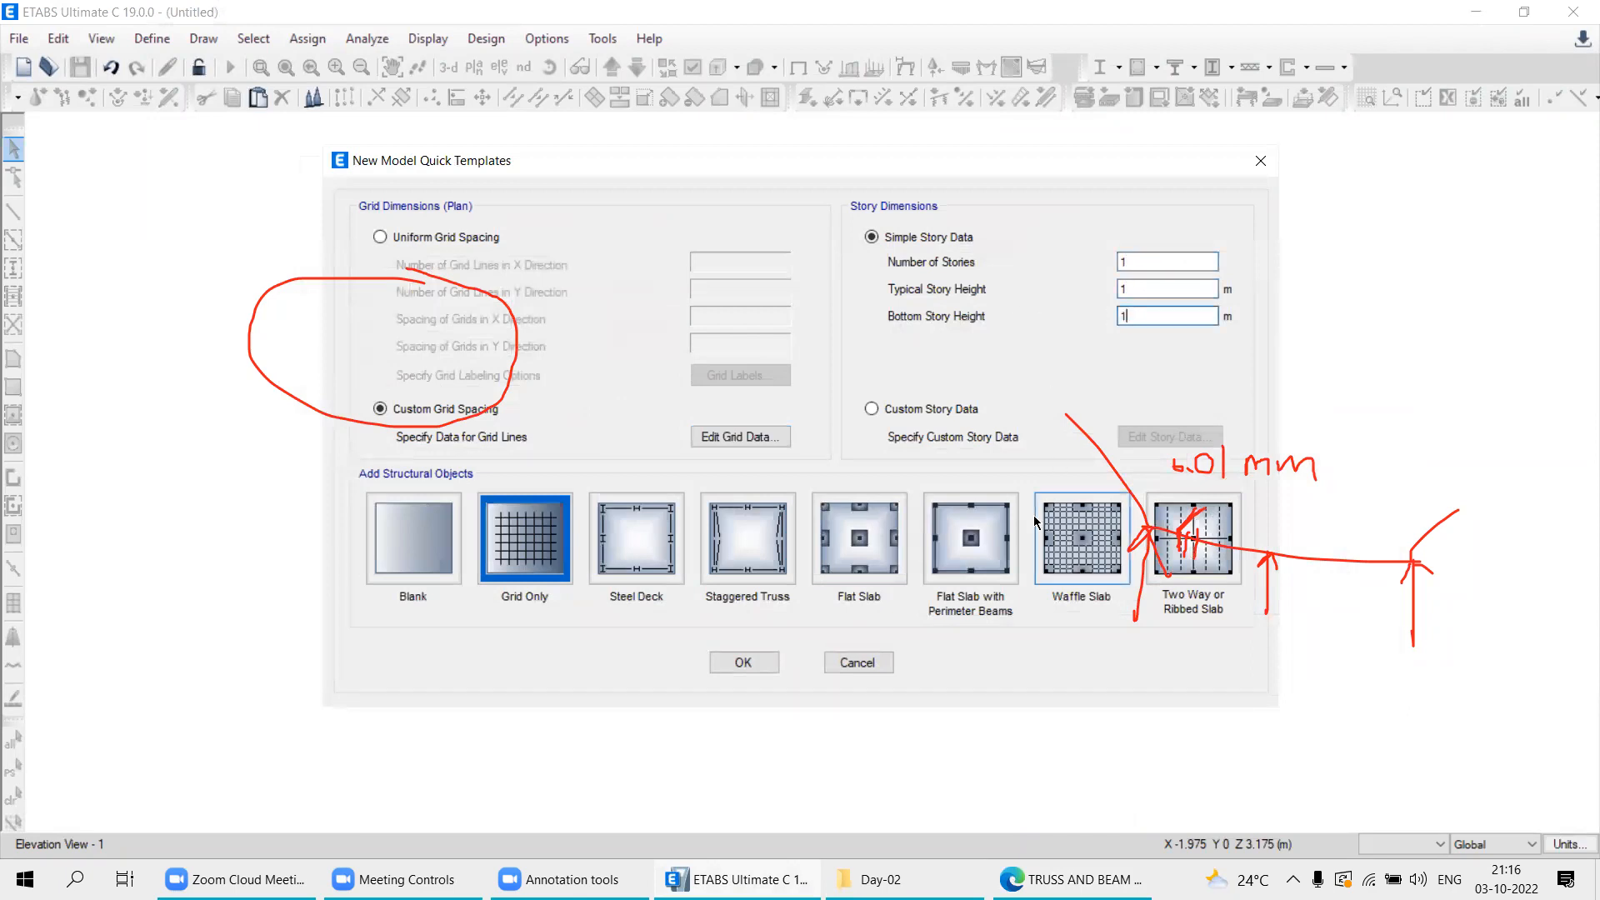
pyautogui.click(765, 674)
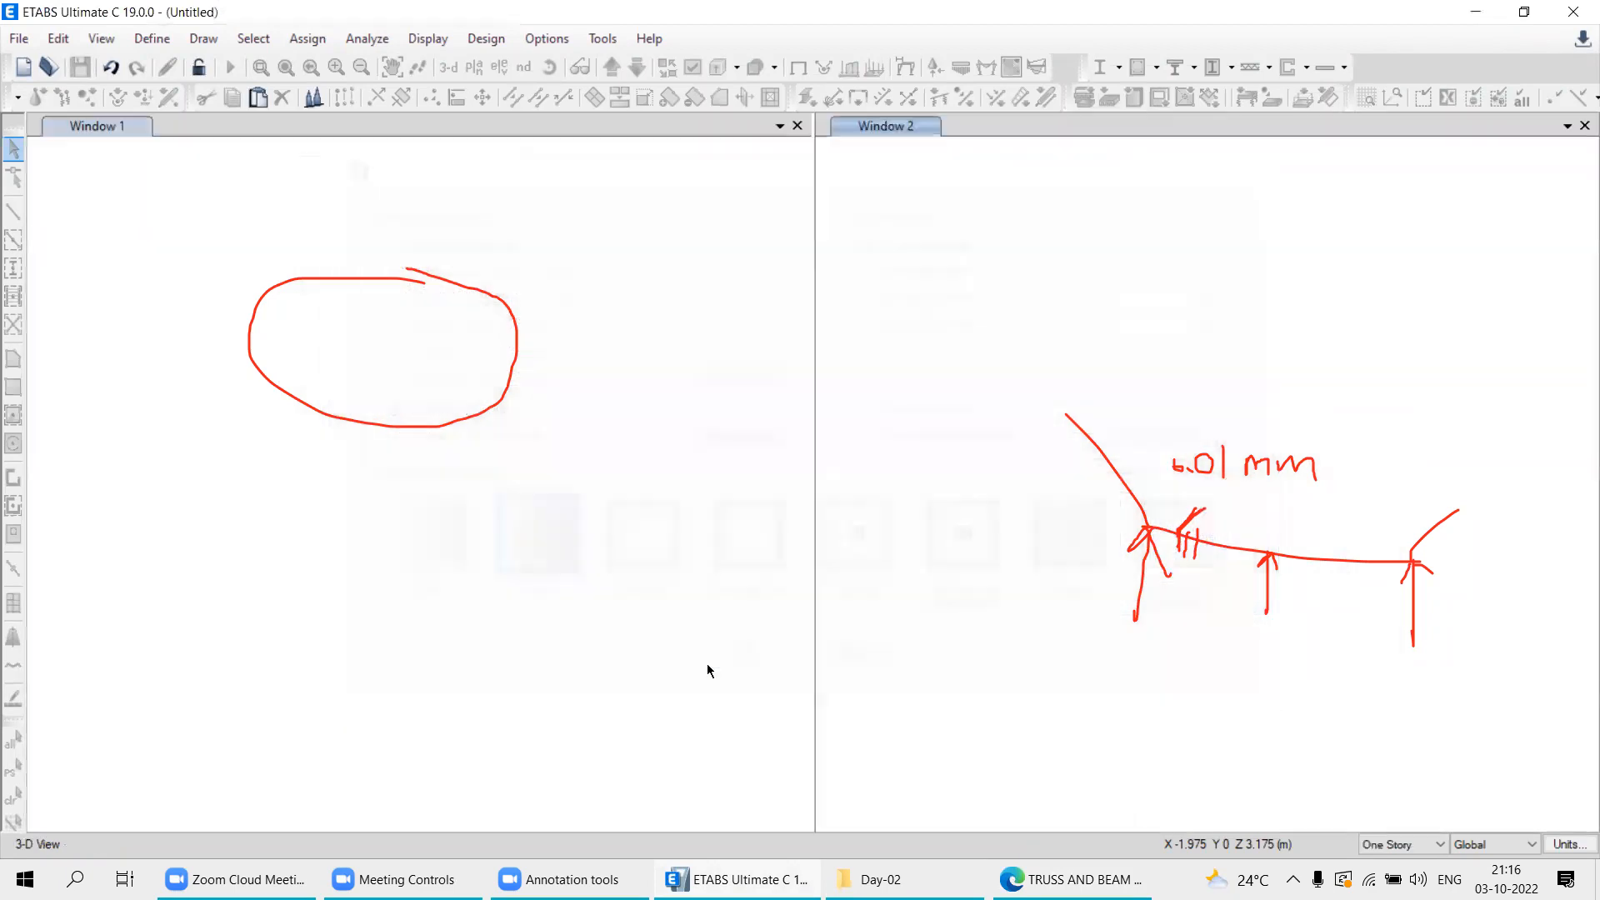
# Close the second view window and display elevation 1 in the remaining window.
pyautogui.click(1583, 126)
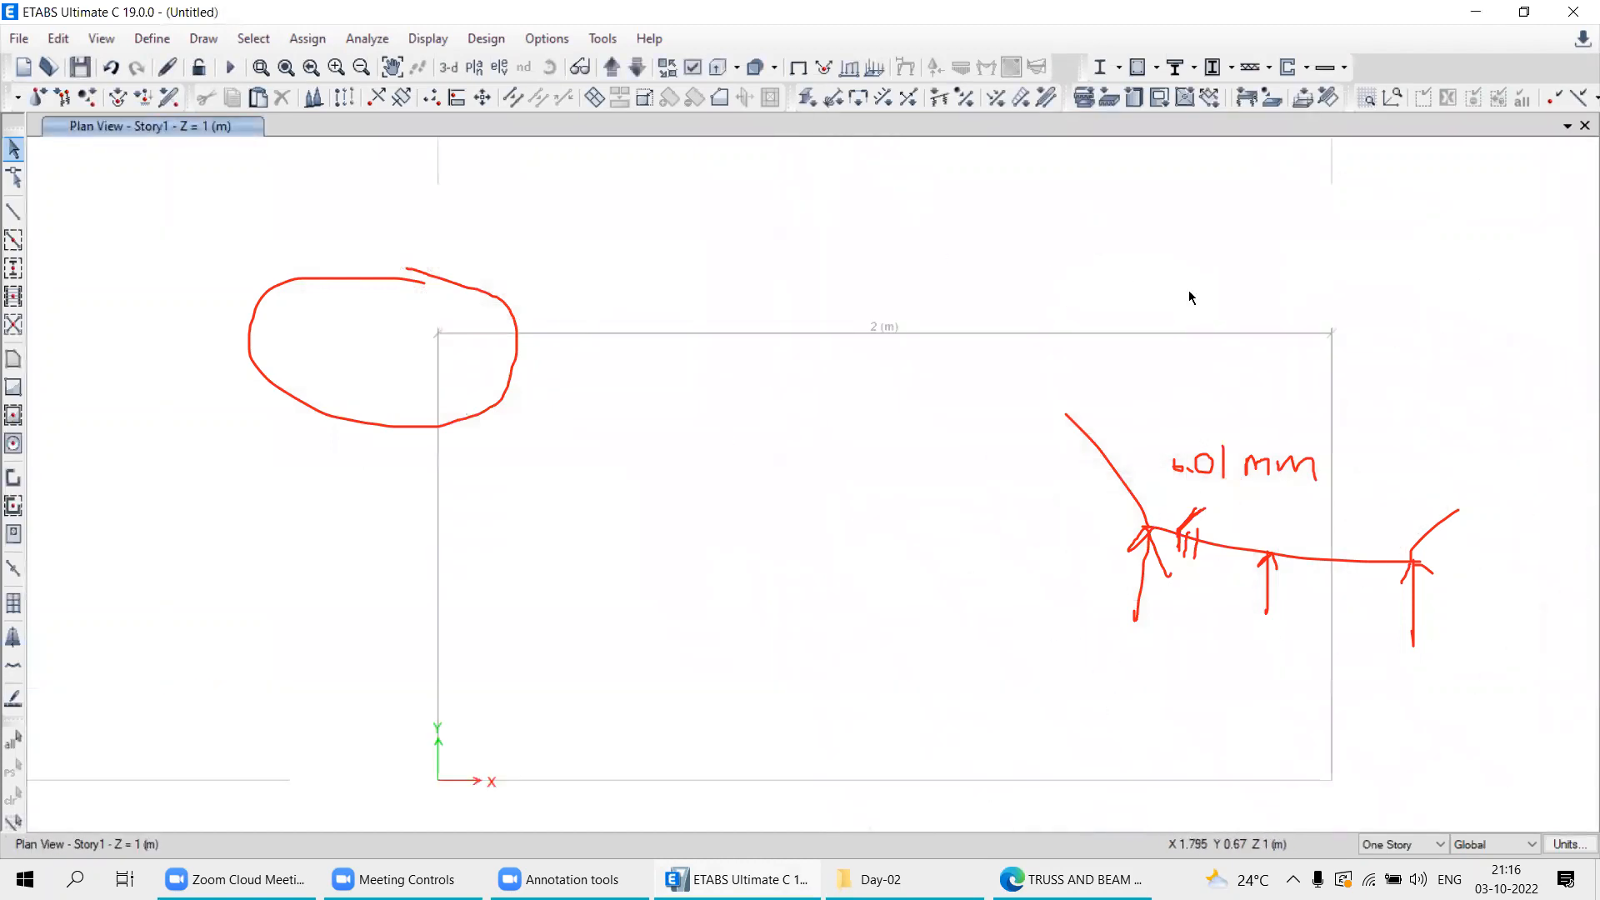
pyautogui.click(498, 66)
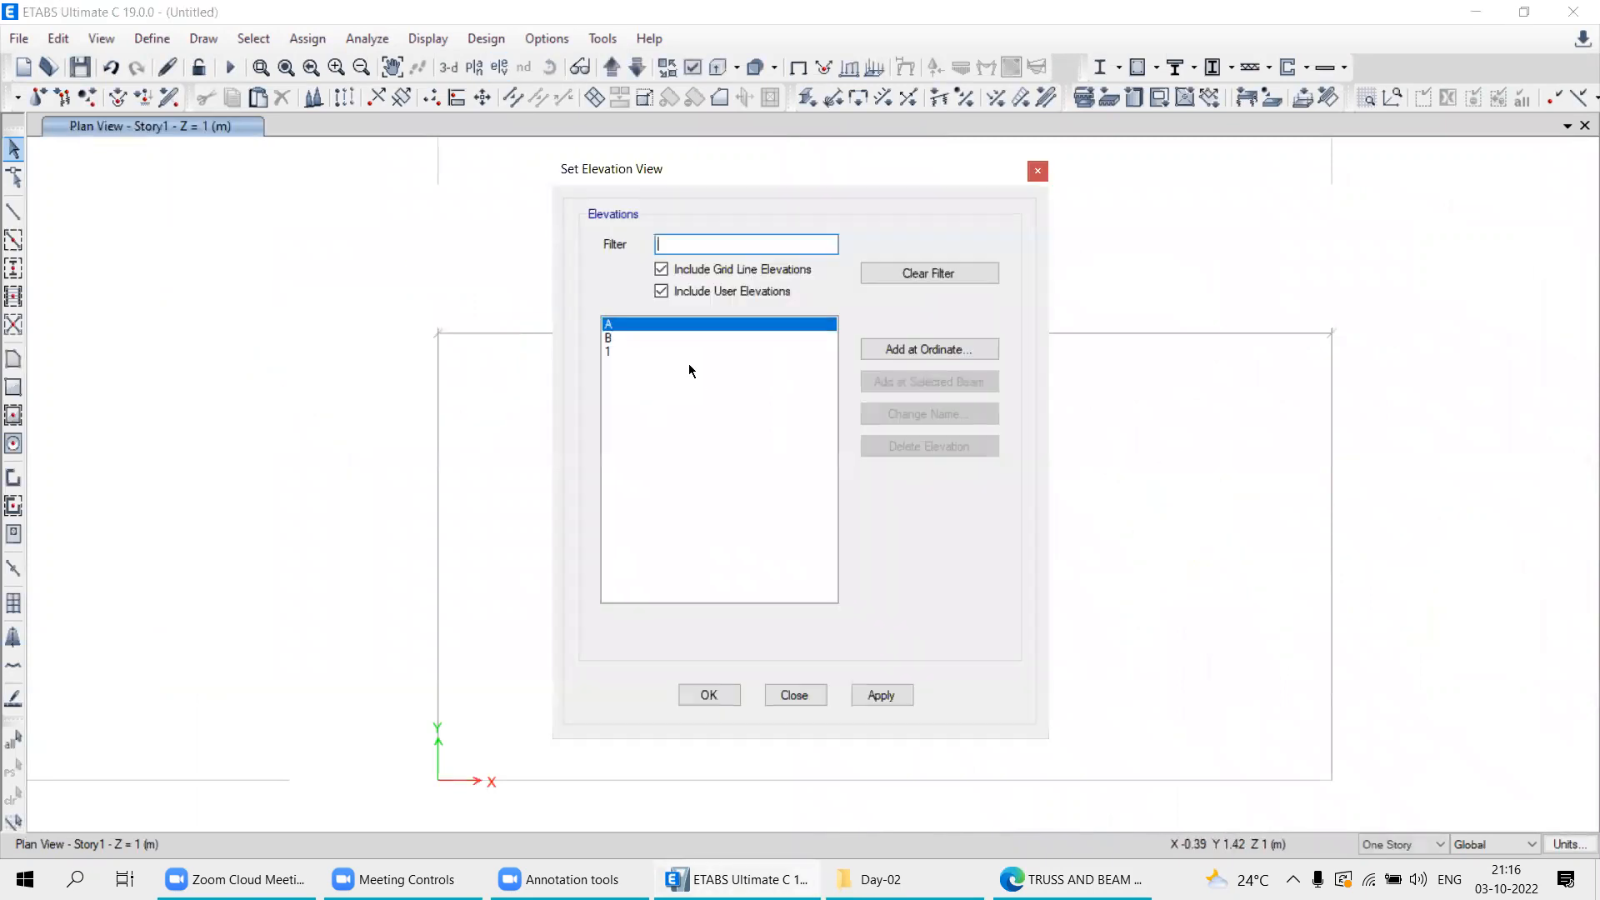
pyautogui.click(613, 352)
pyautogui.click(872, 698)
pyautogui.click(805, 698)
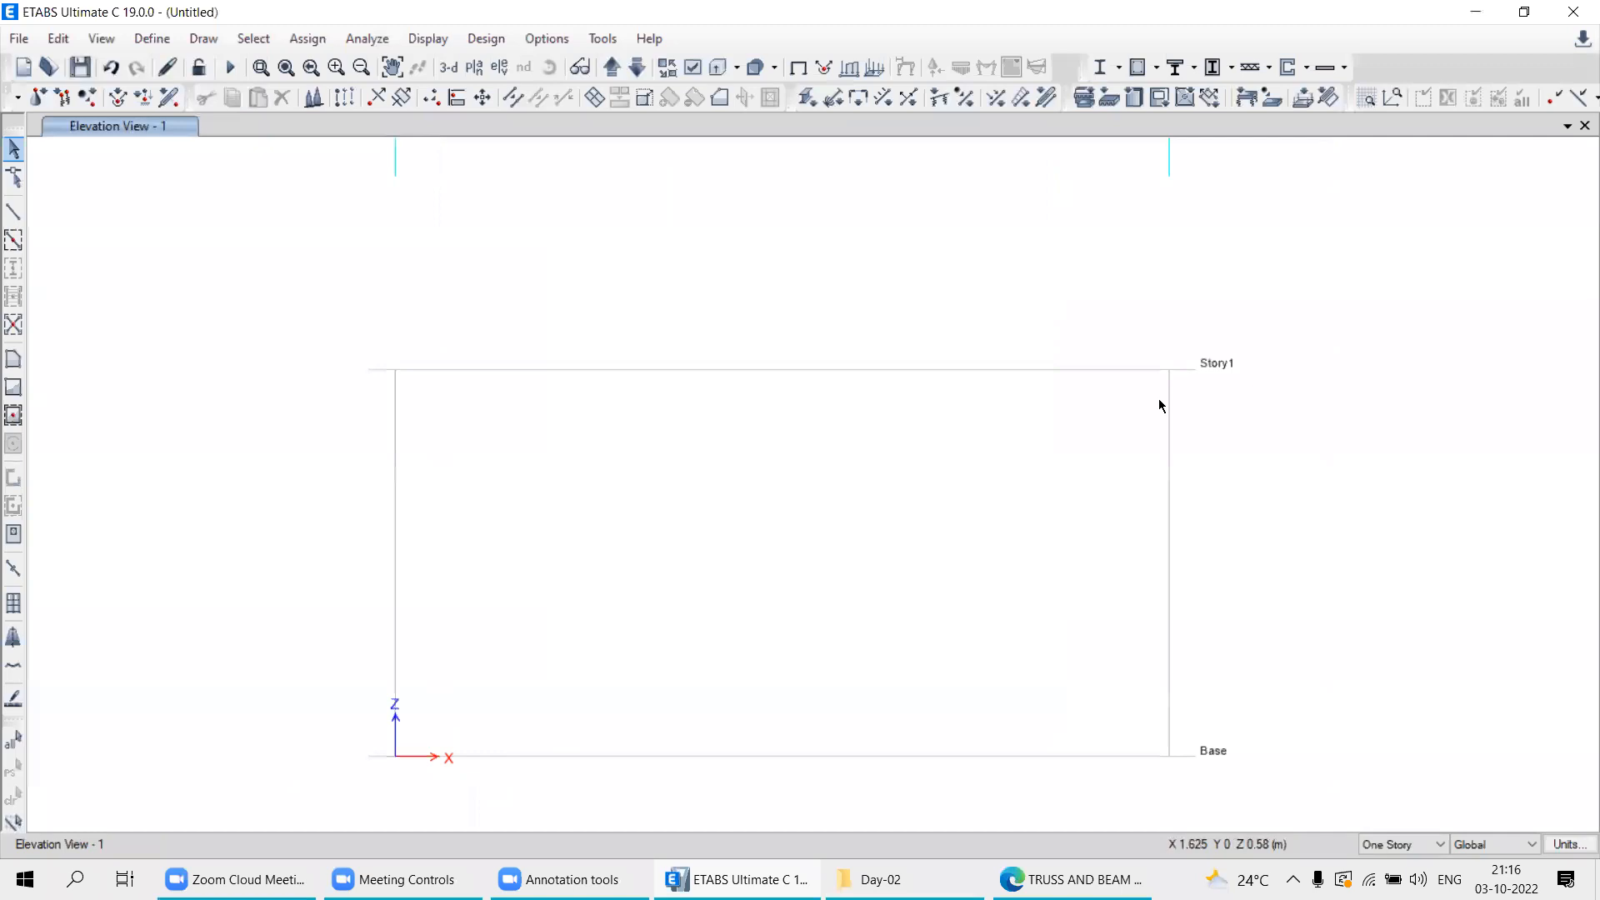
# Draw a single 2 m beam along Story1 from grid A to grid B and leave line drawing.
pyautogui.click(13, 211)
pyautogui.click(1067, 231)
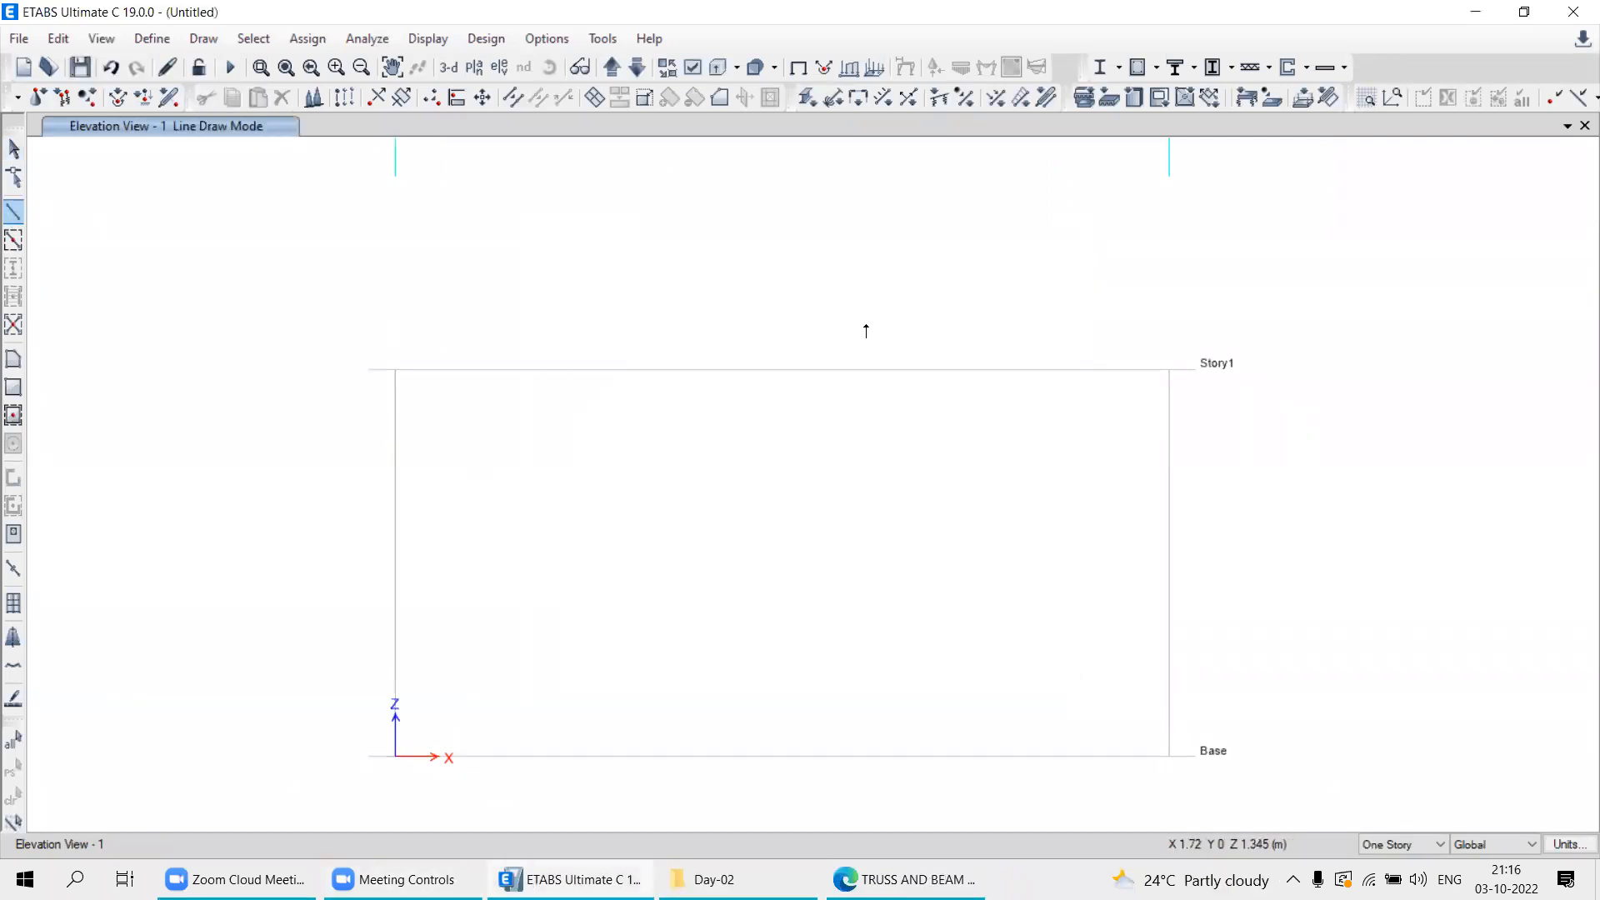
pyautogui.click(395, 371)
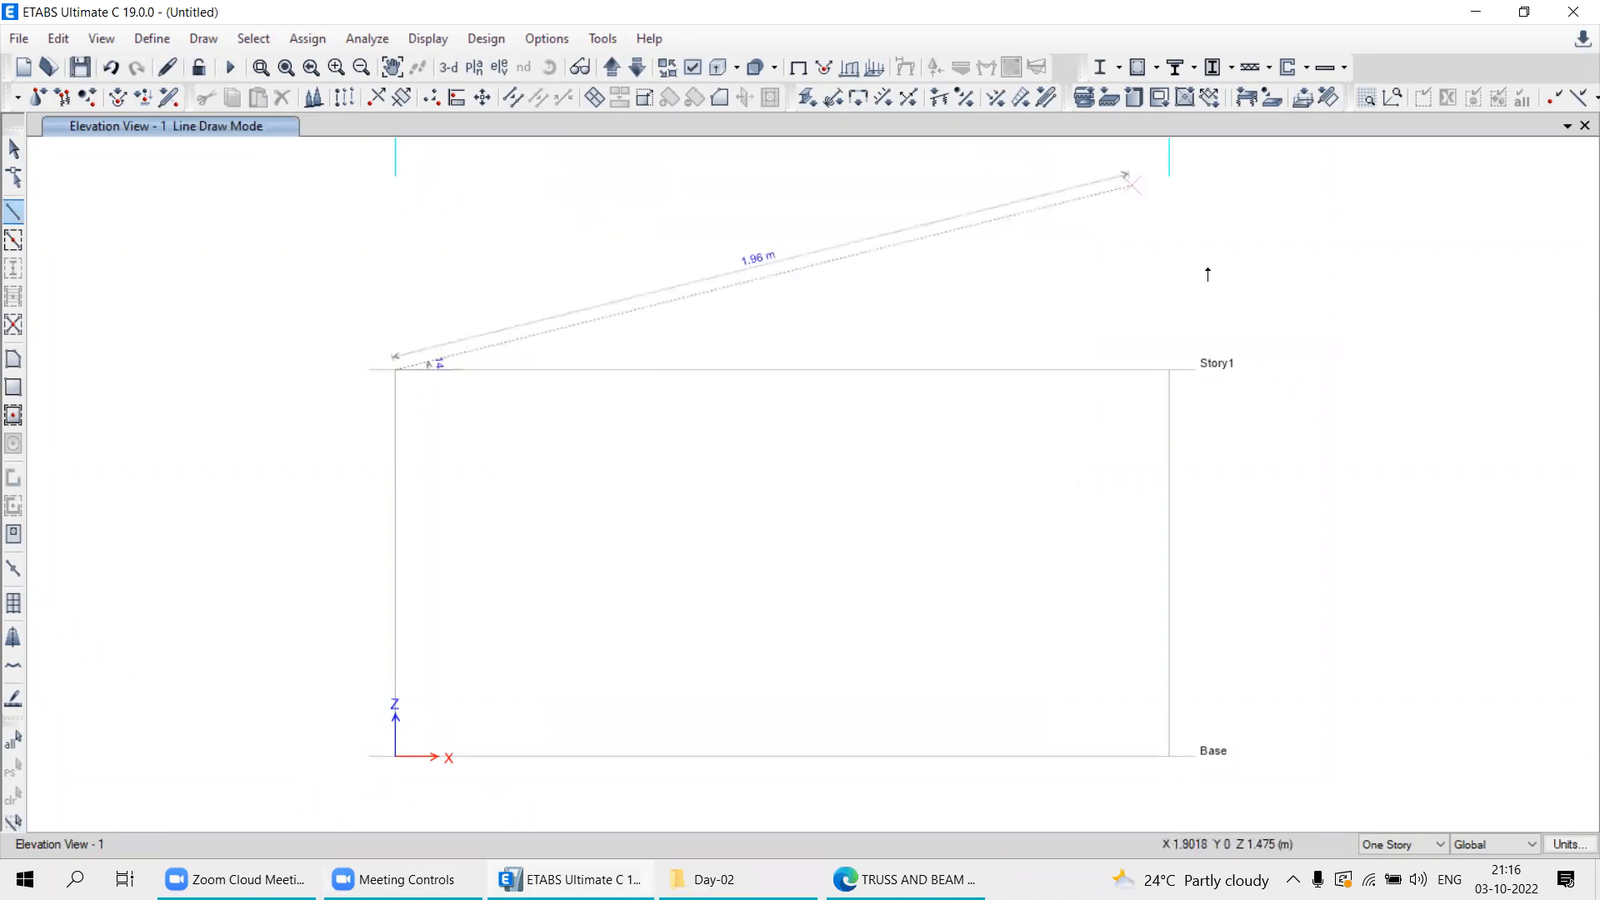
pyautogui.click(1168, 370)
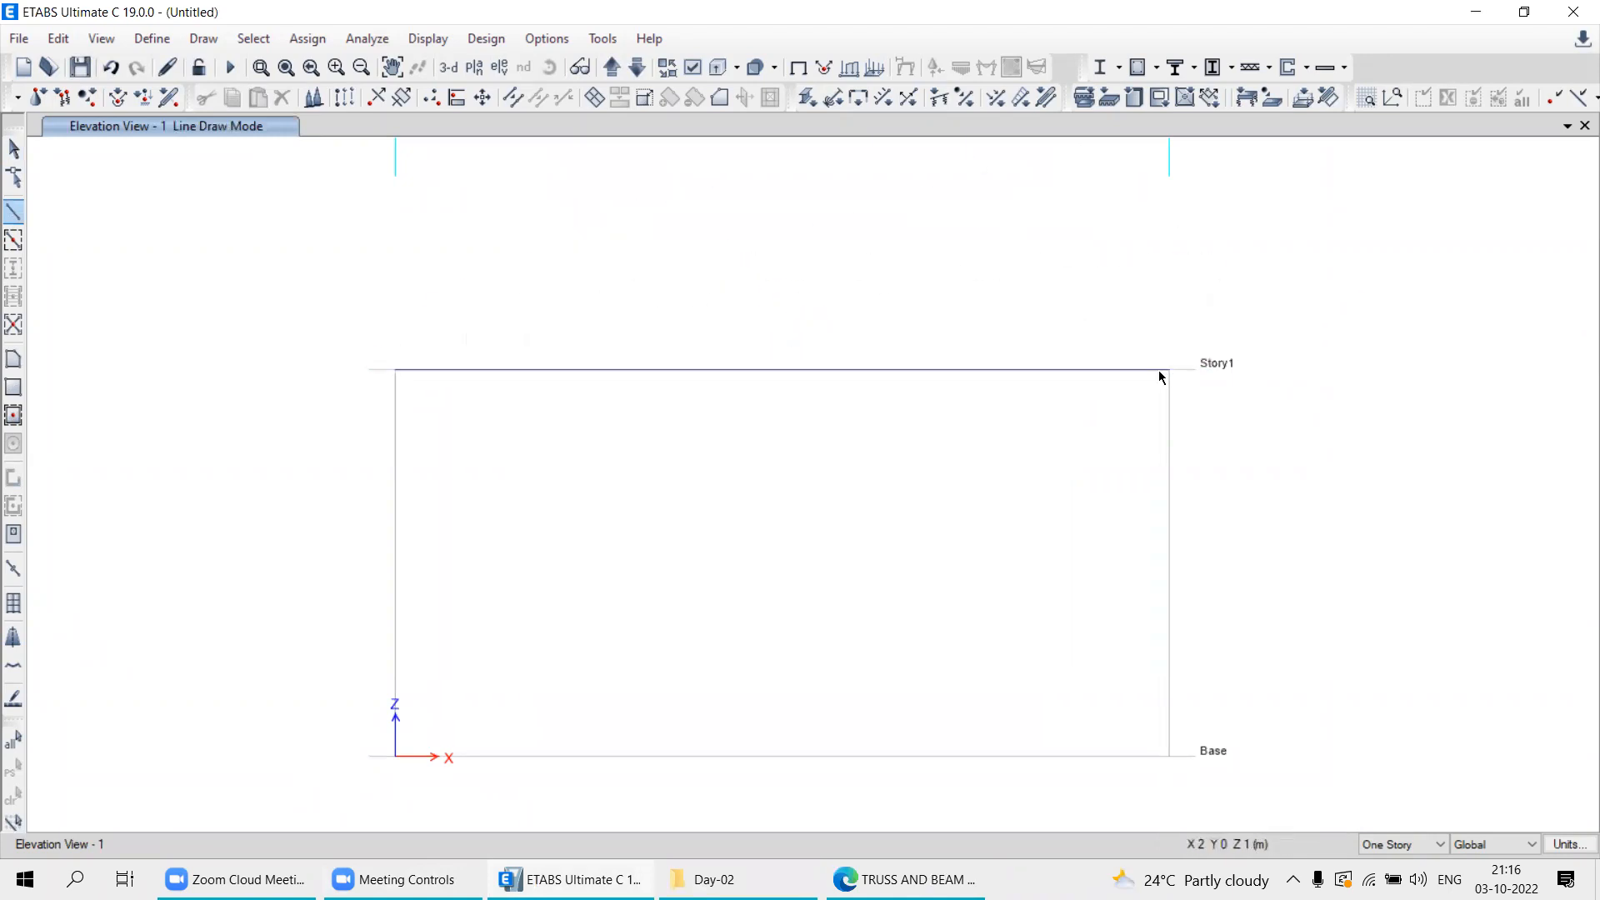
pyautogui.rightClick(841, 470)
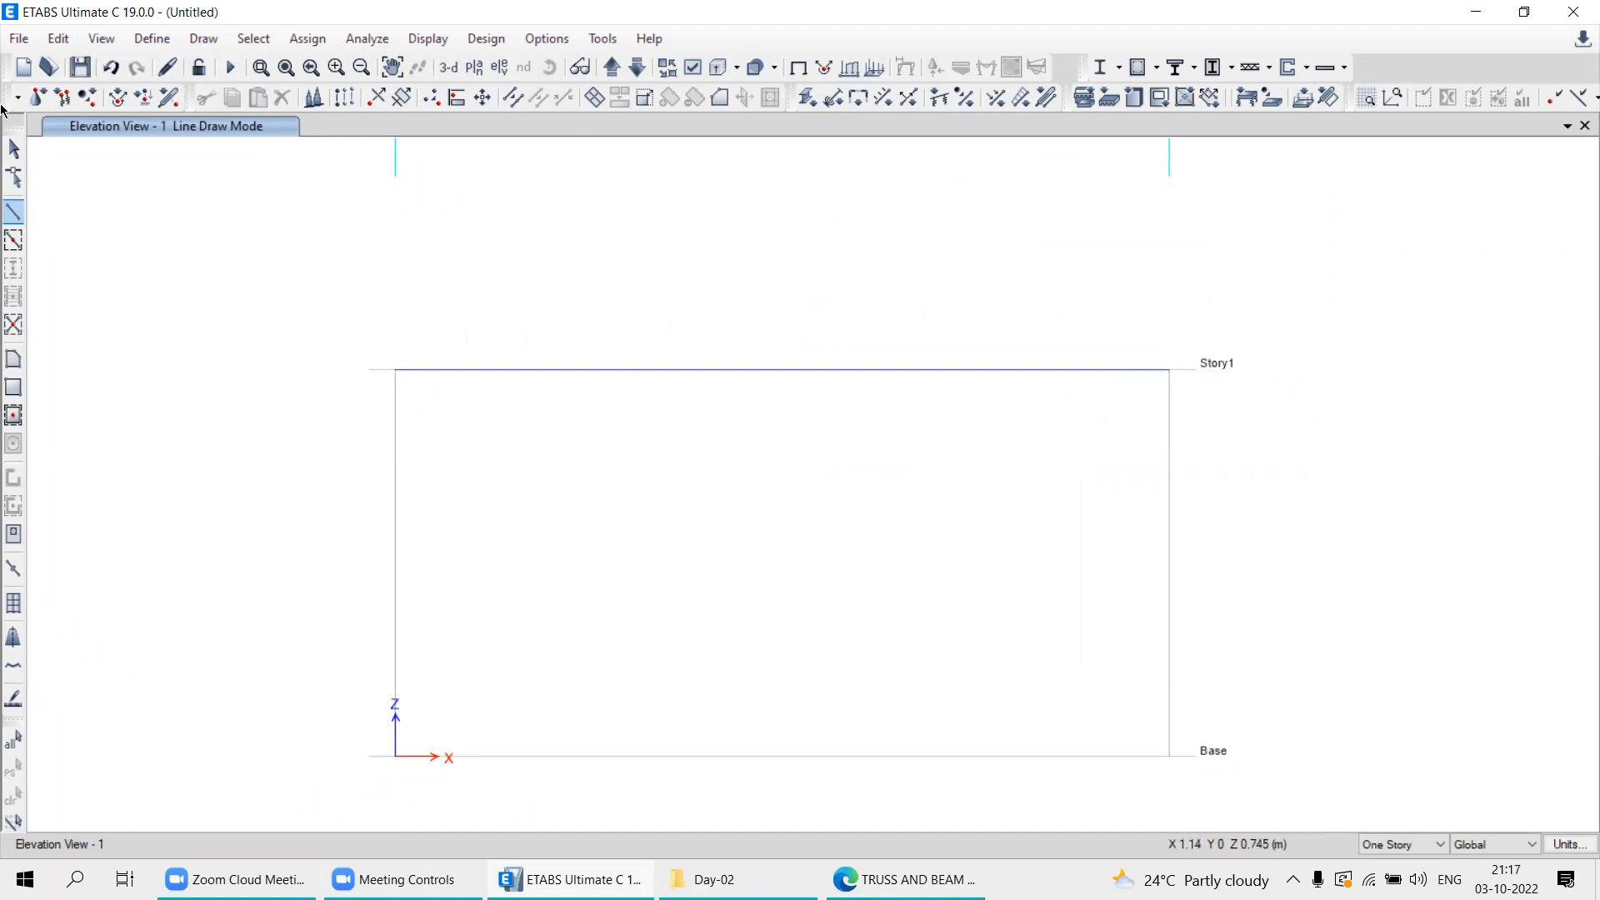
pyautogui.click(13, 148)
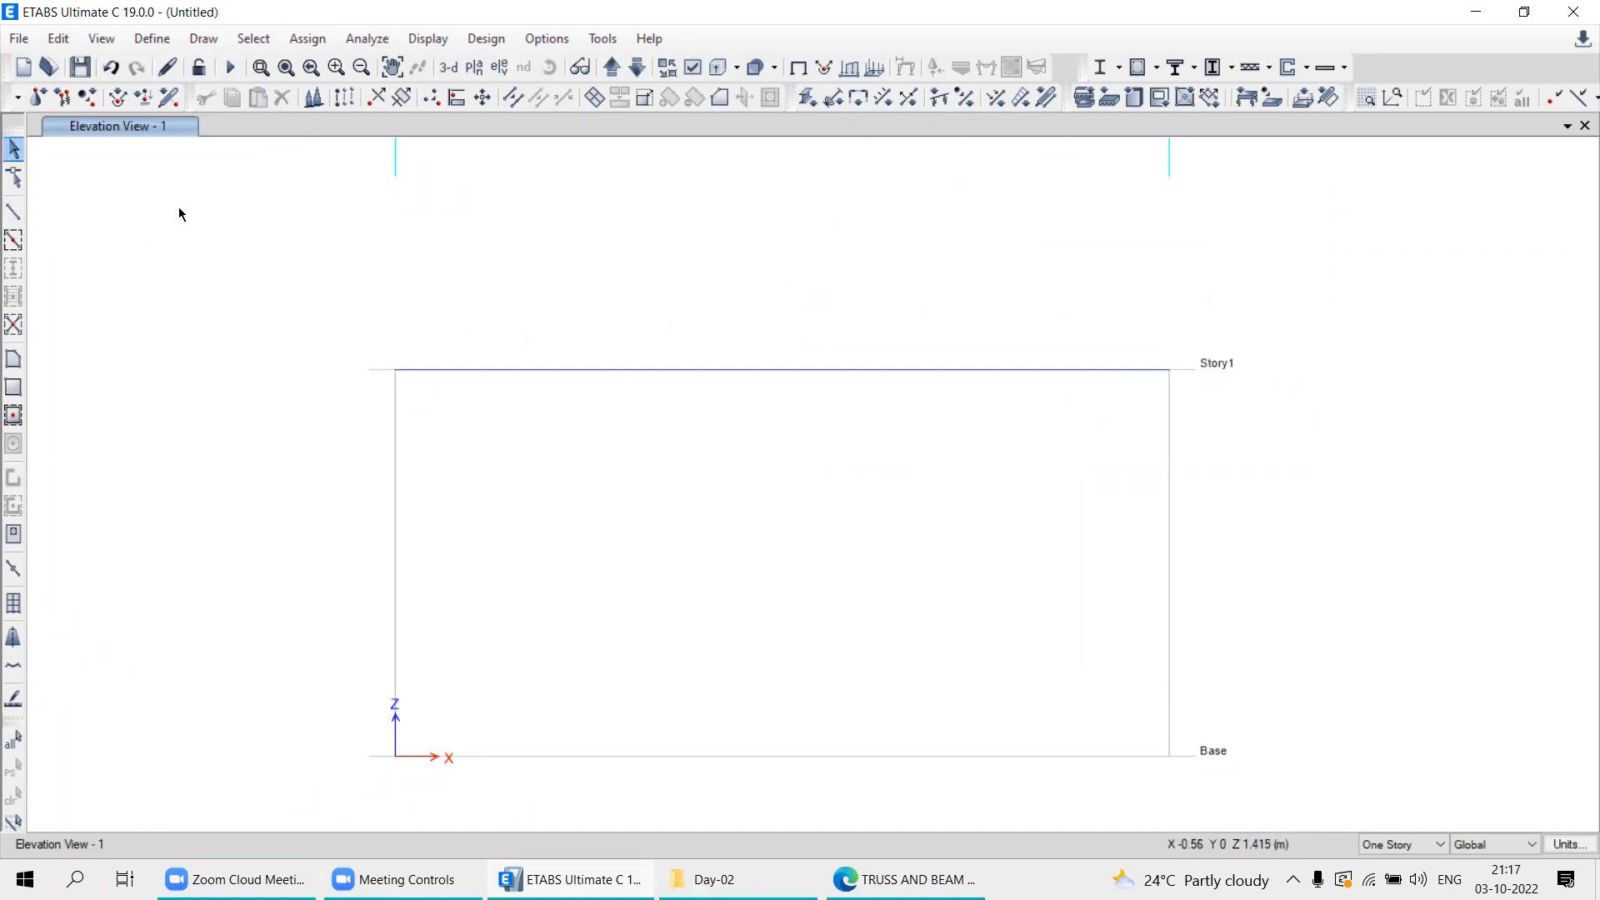
# Assign a fixed restraint, with all translations and rotations restrained, to the beam's end joint at grid A.
pyautogui.moveTo(286, 311); pyautogui.dragTo(470, 441)
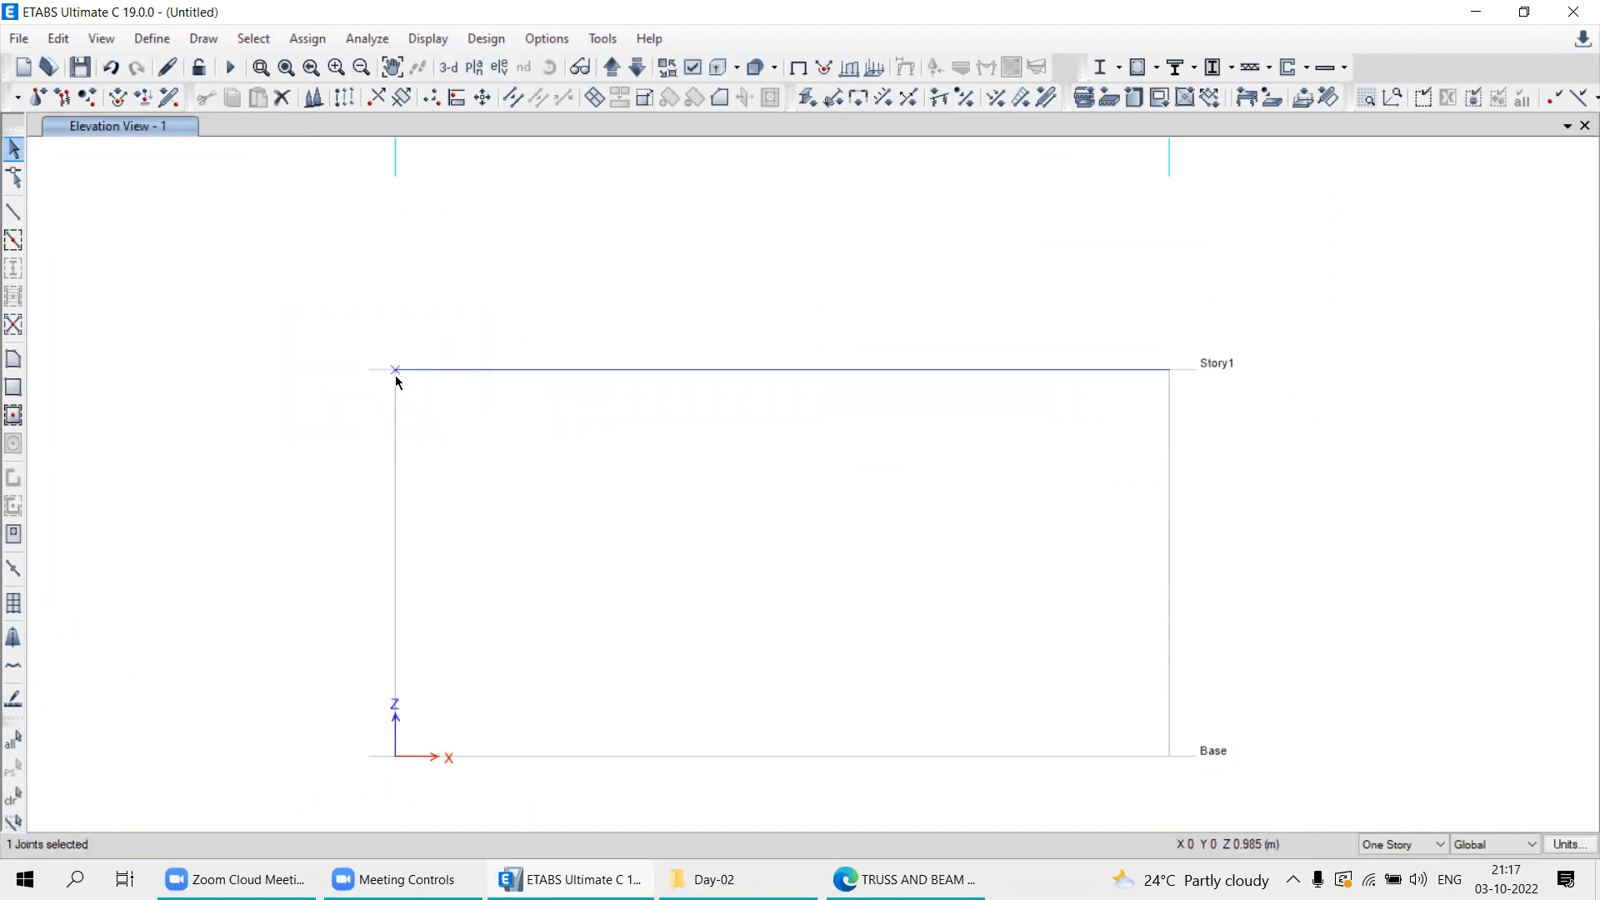
pyautogui.click(308, 38)
pyautogui.moveTo(317, 71)
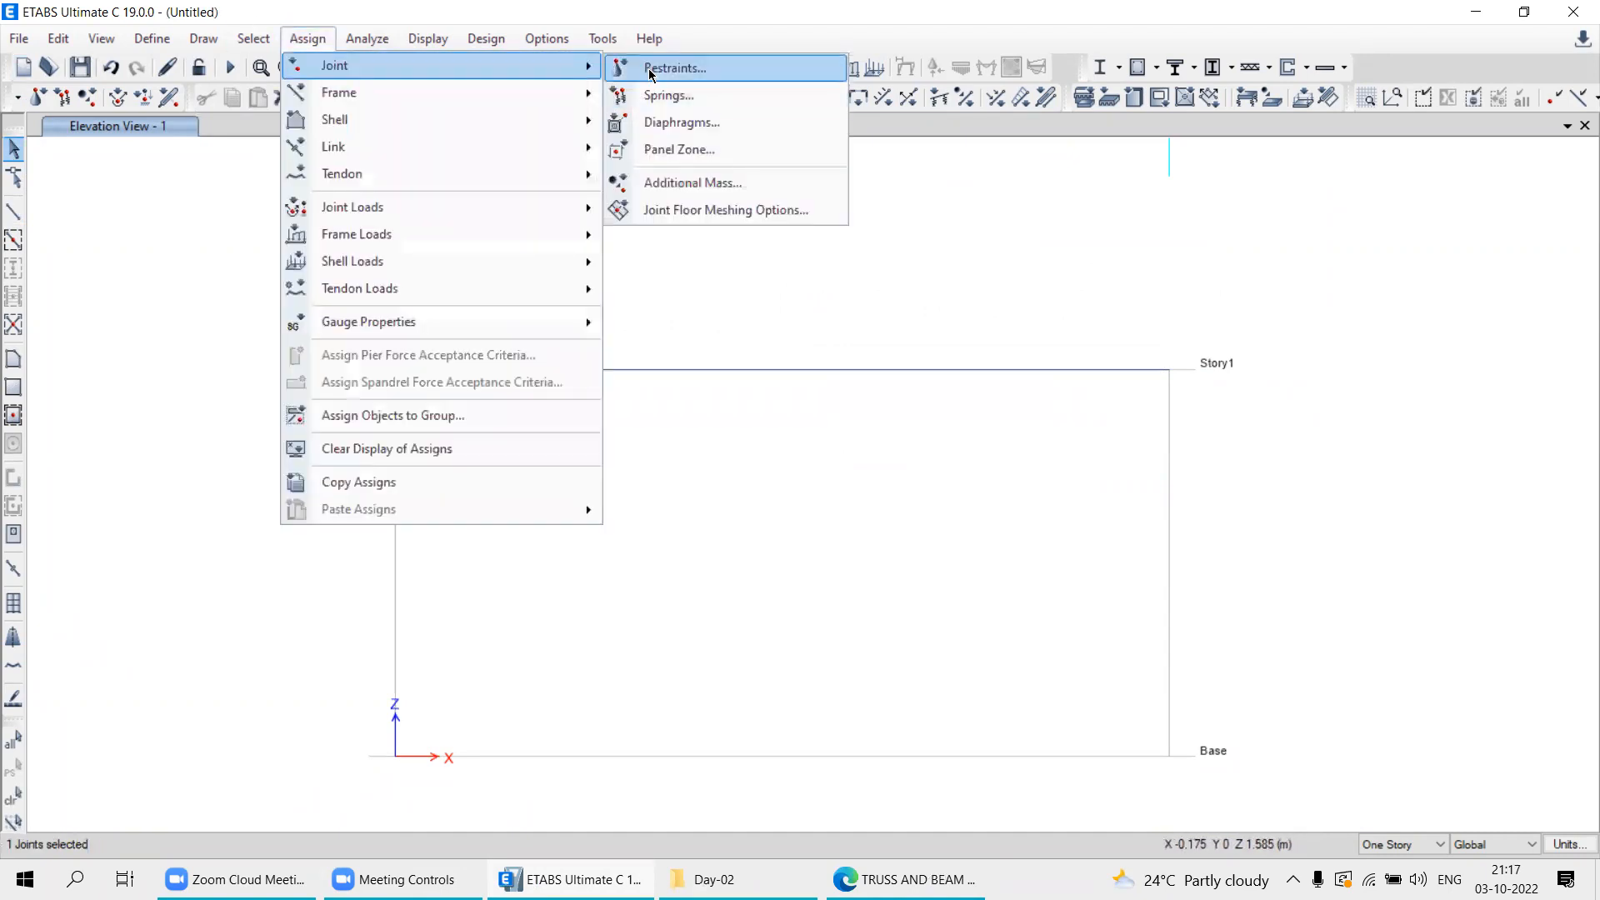
pyautogui.click(621, 65)
pyautogui.click(616, 408)
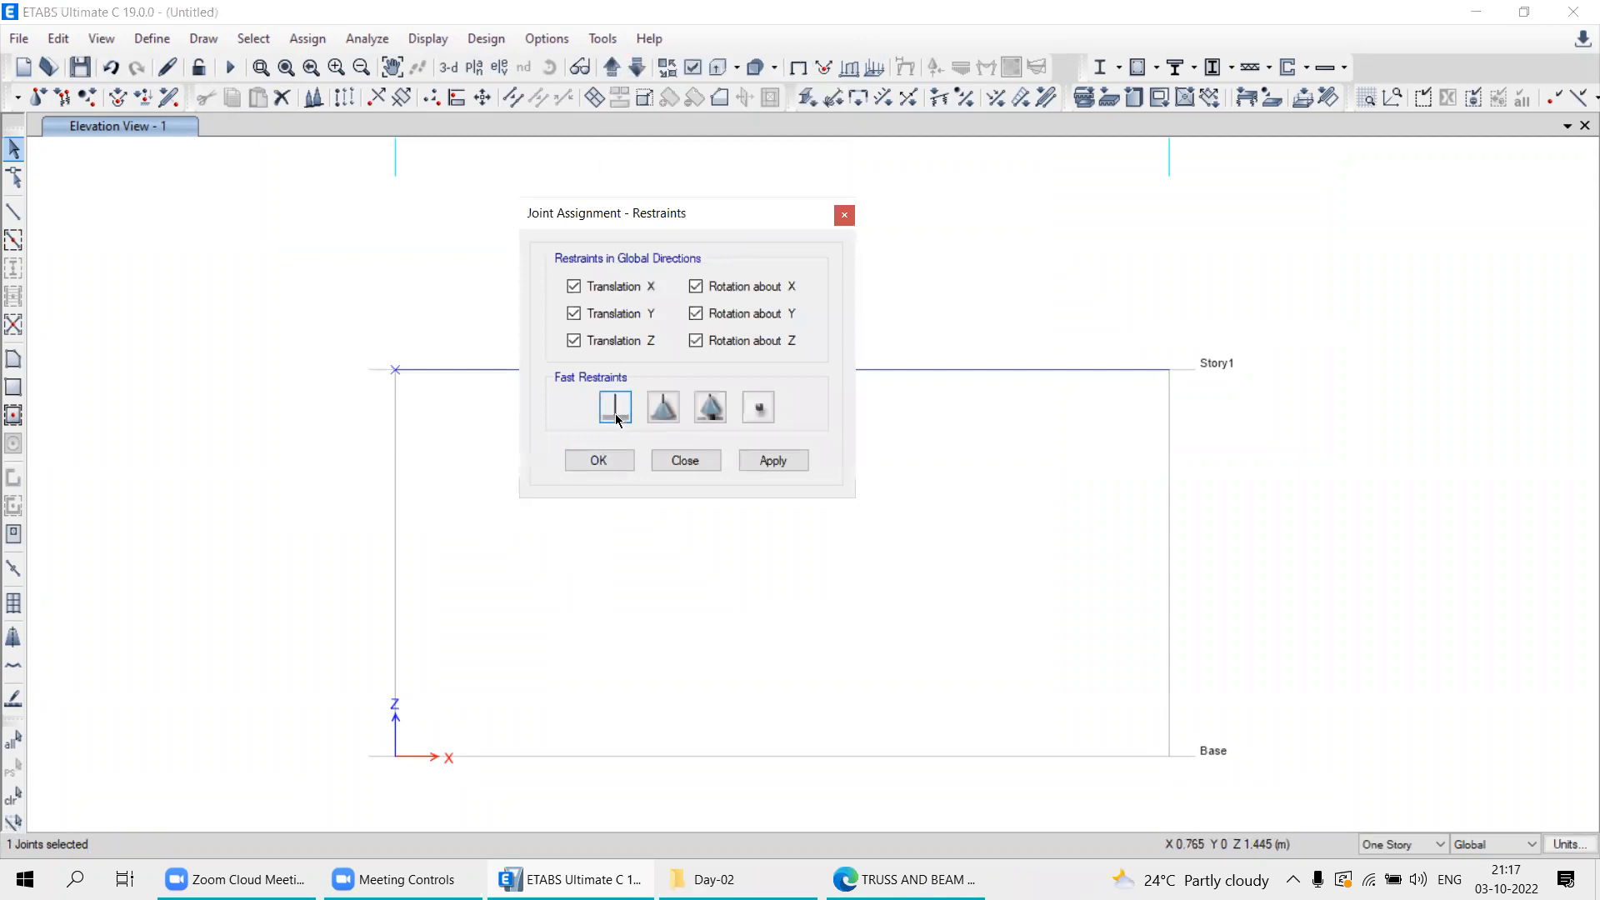
pyautogui.click(772, 460)
pyautogui.click(685, 460)
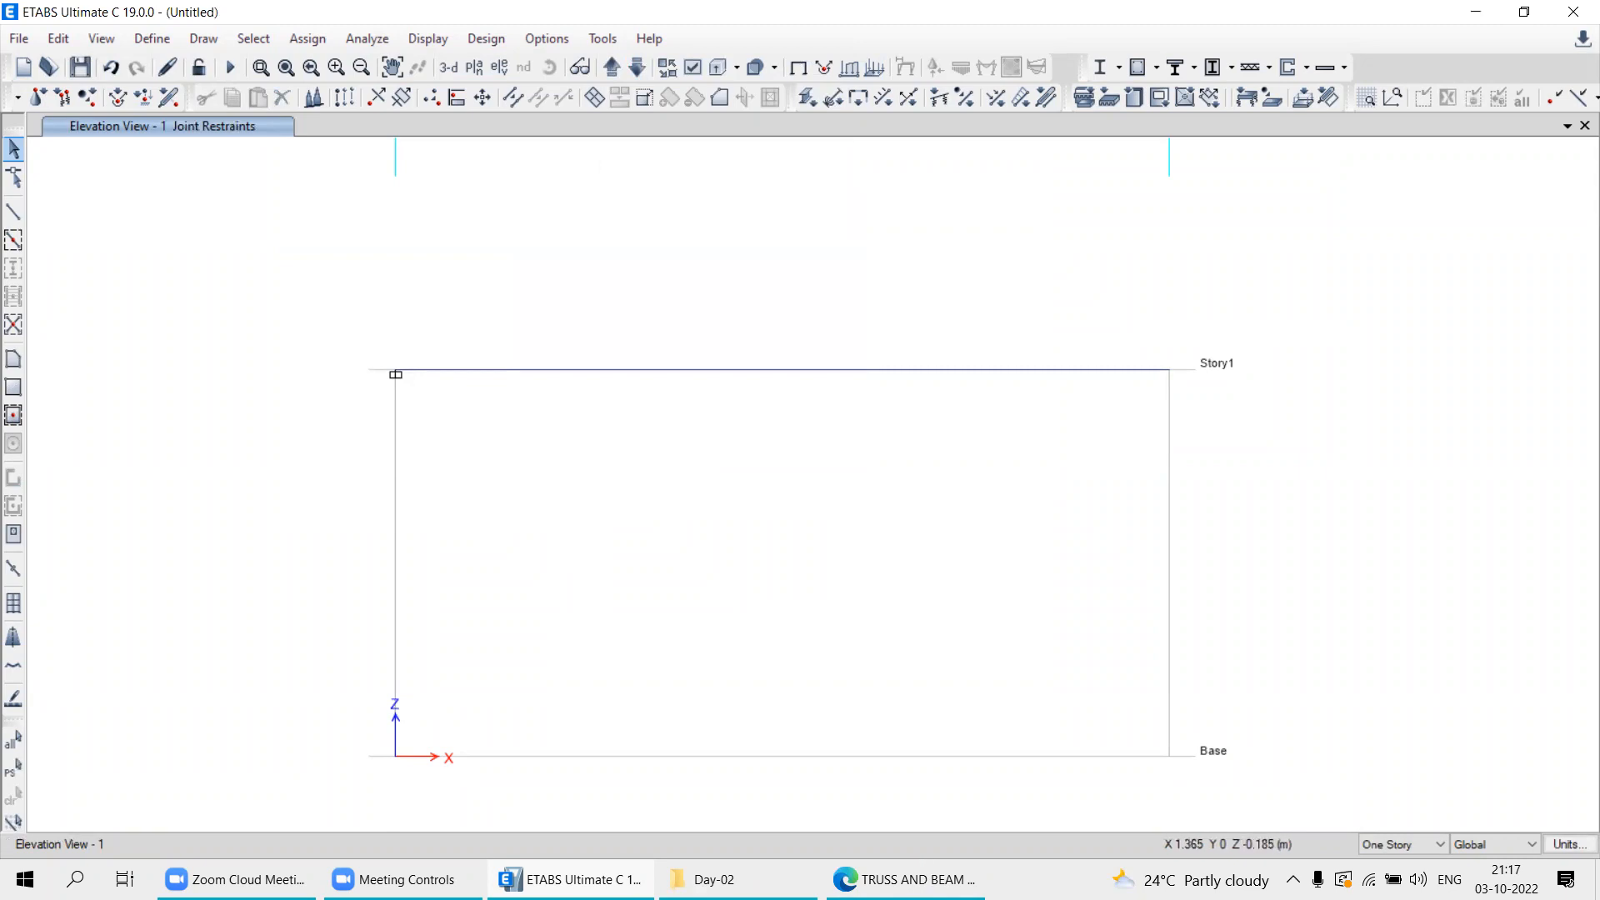
# Check the Problem 6.1 loads in the PDF, then select the beam in ETABS and open its frame point load assignment.
pyautogui.click(919, 879)
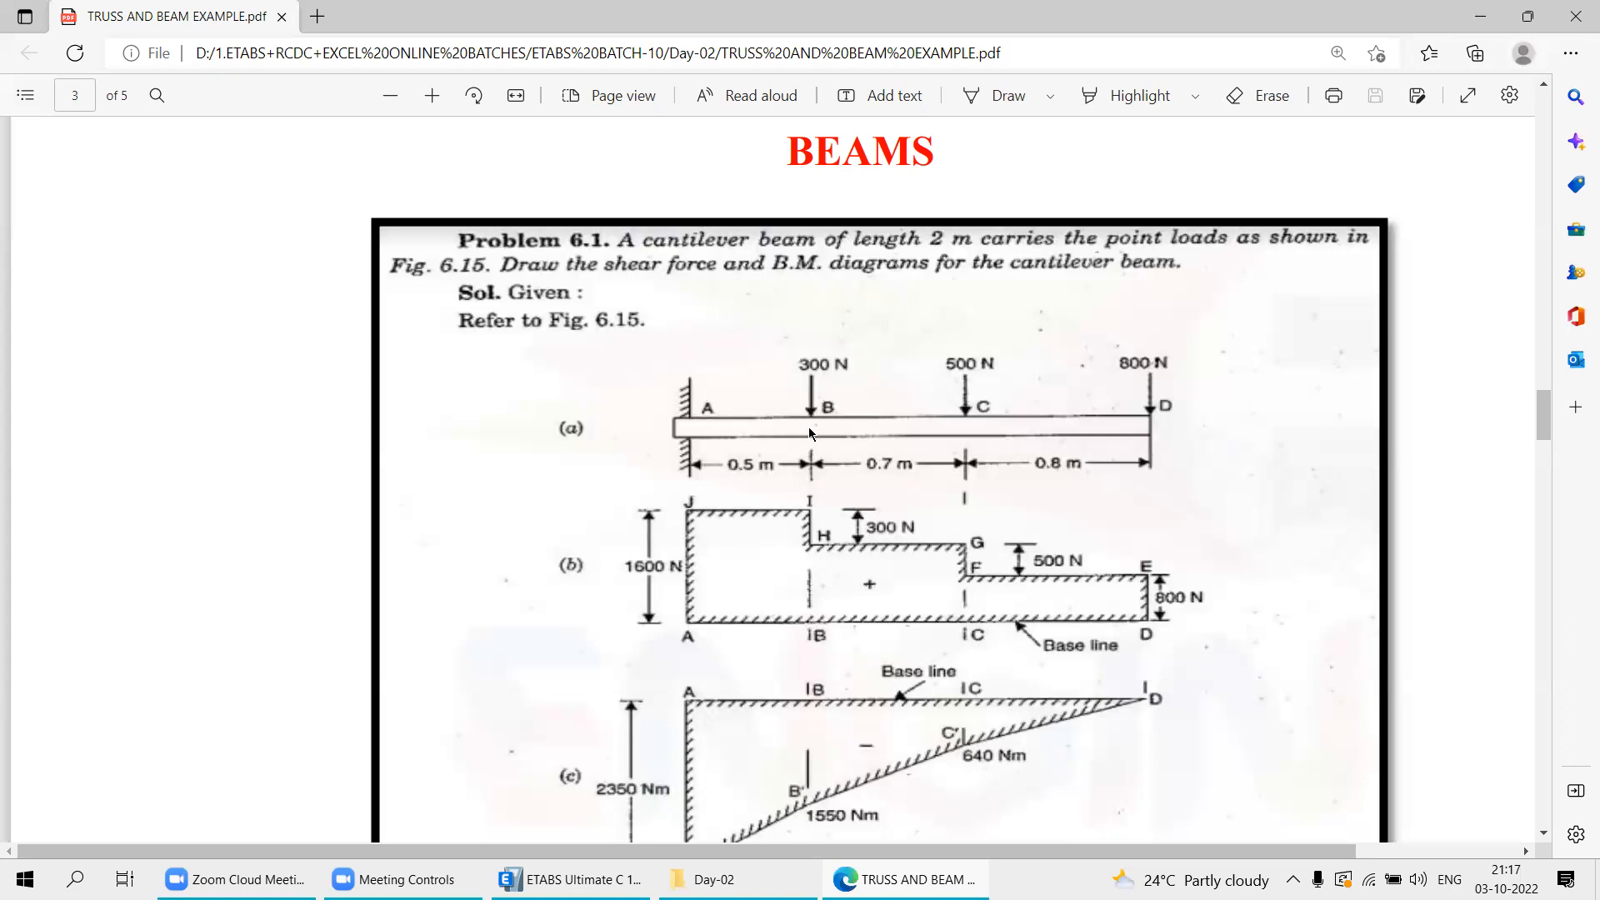
pyautogui.click(835, 870)
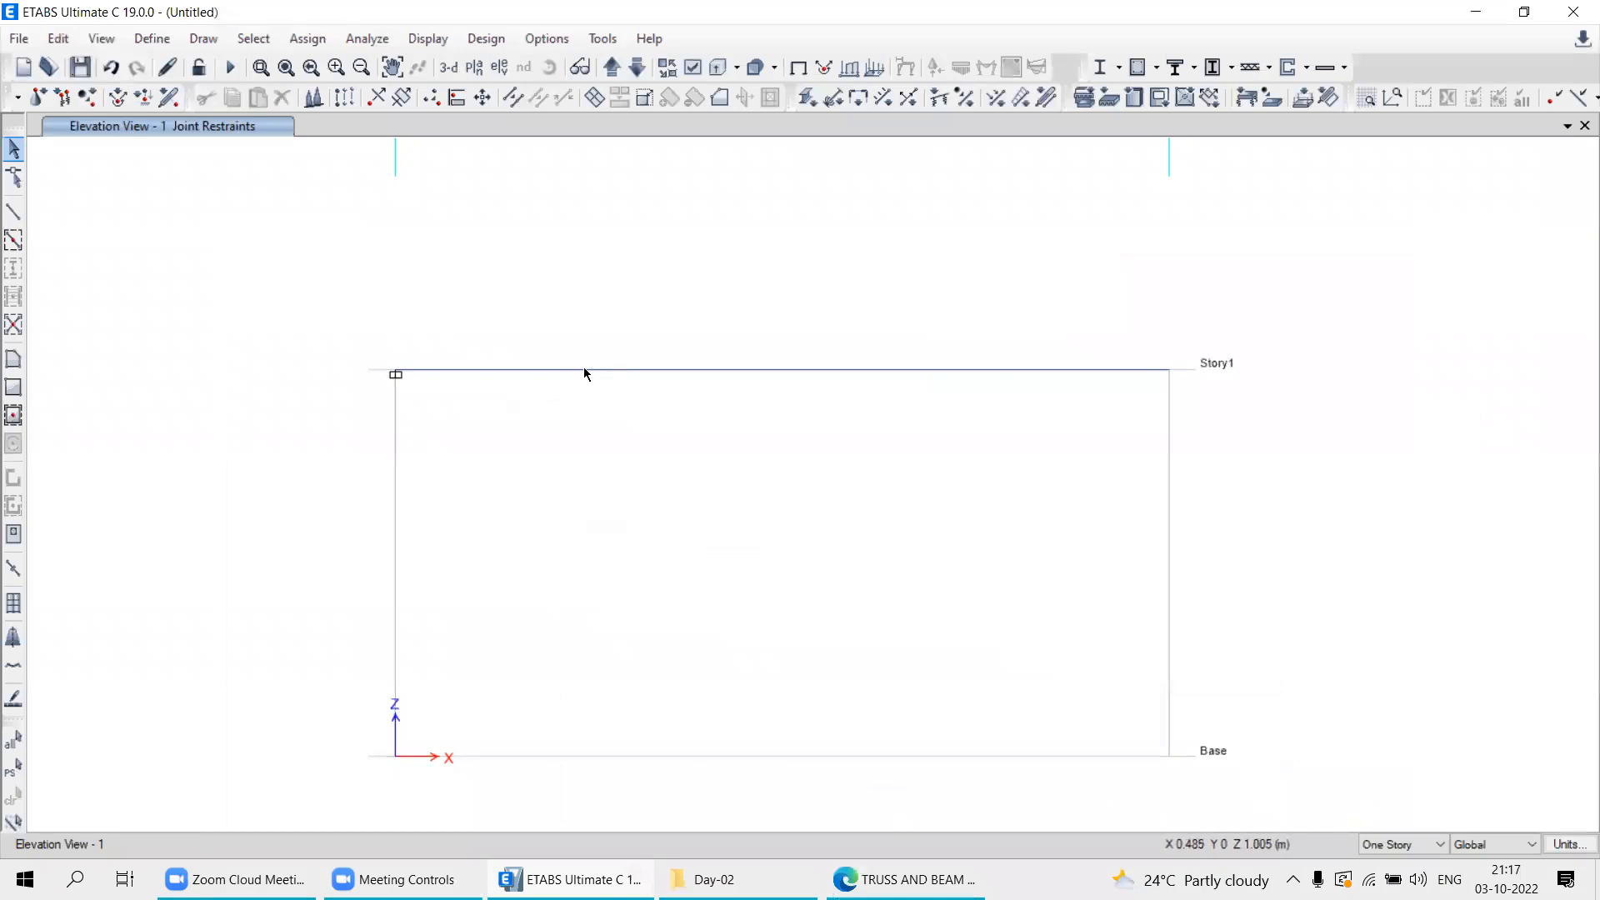
pyautogui.click(646, 371)
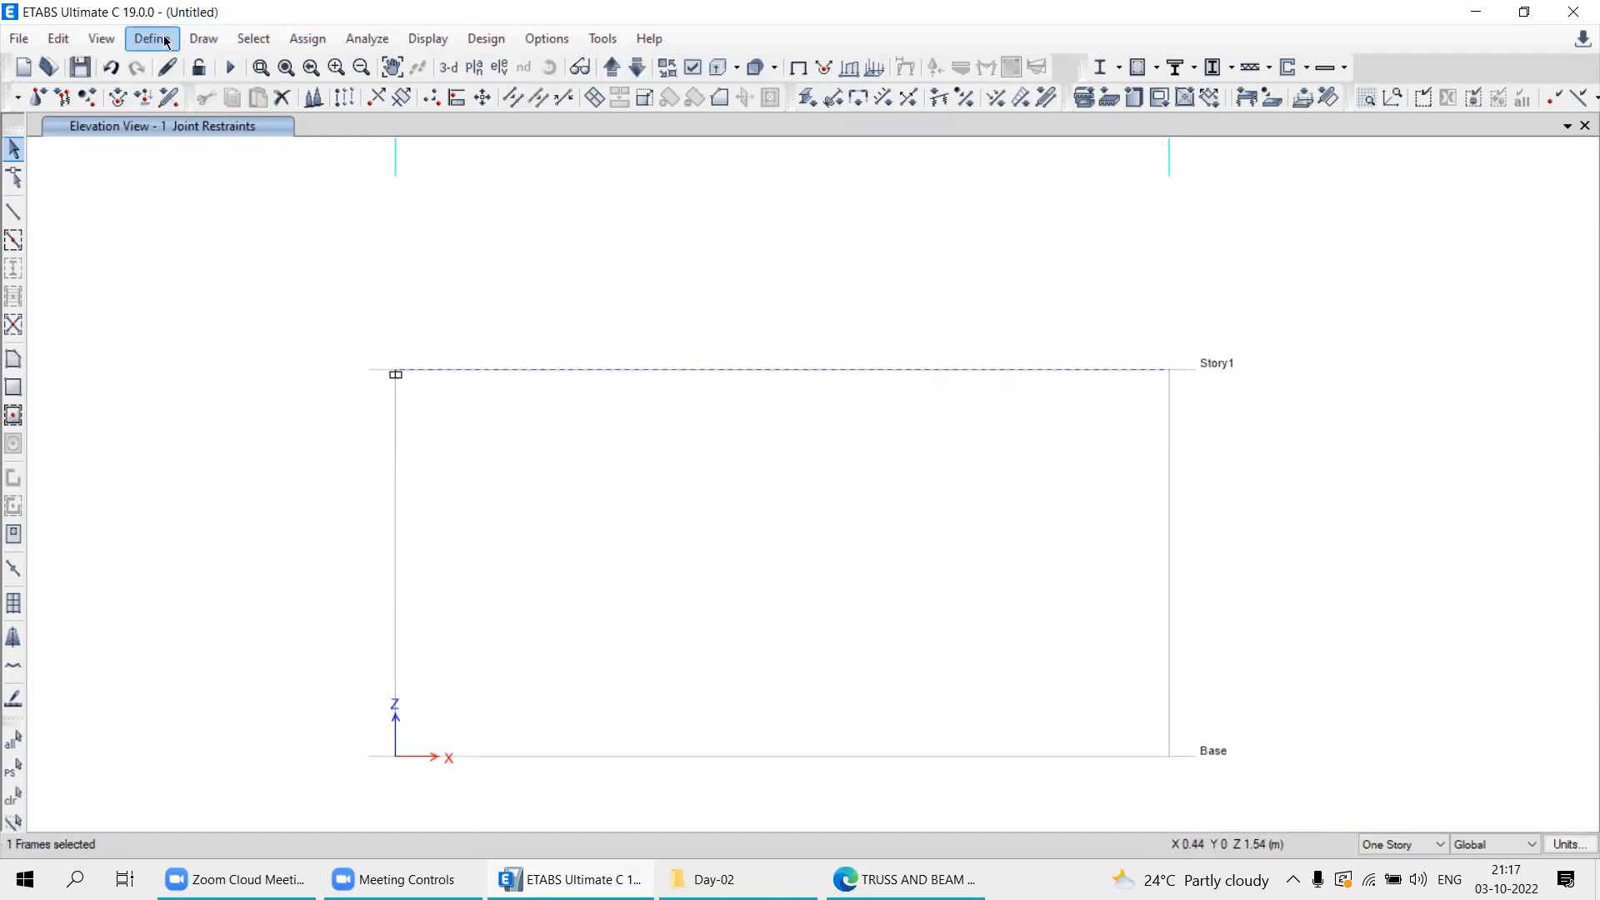
pyautogui.click(302, 42)
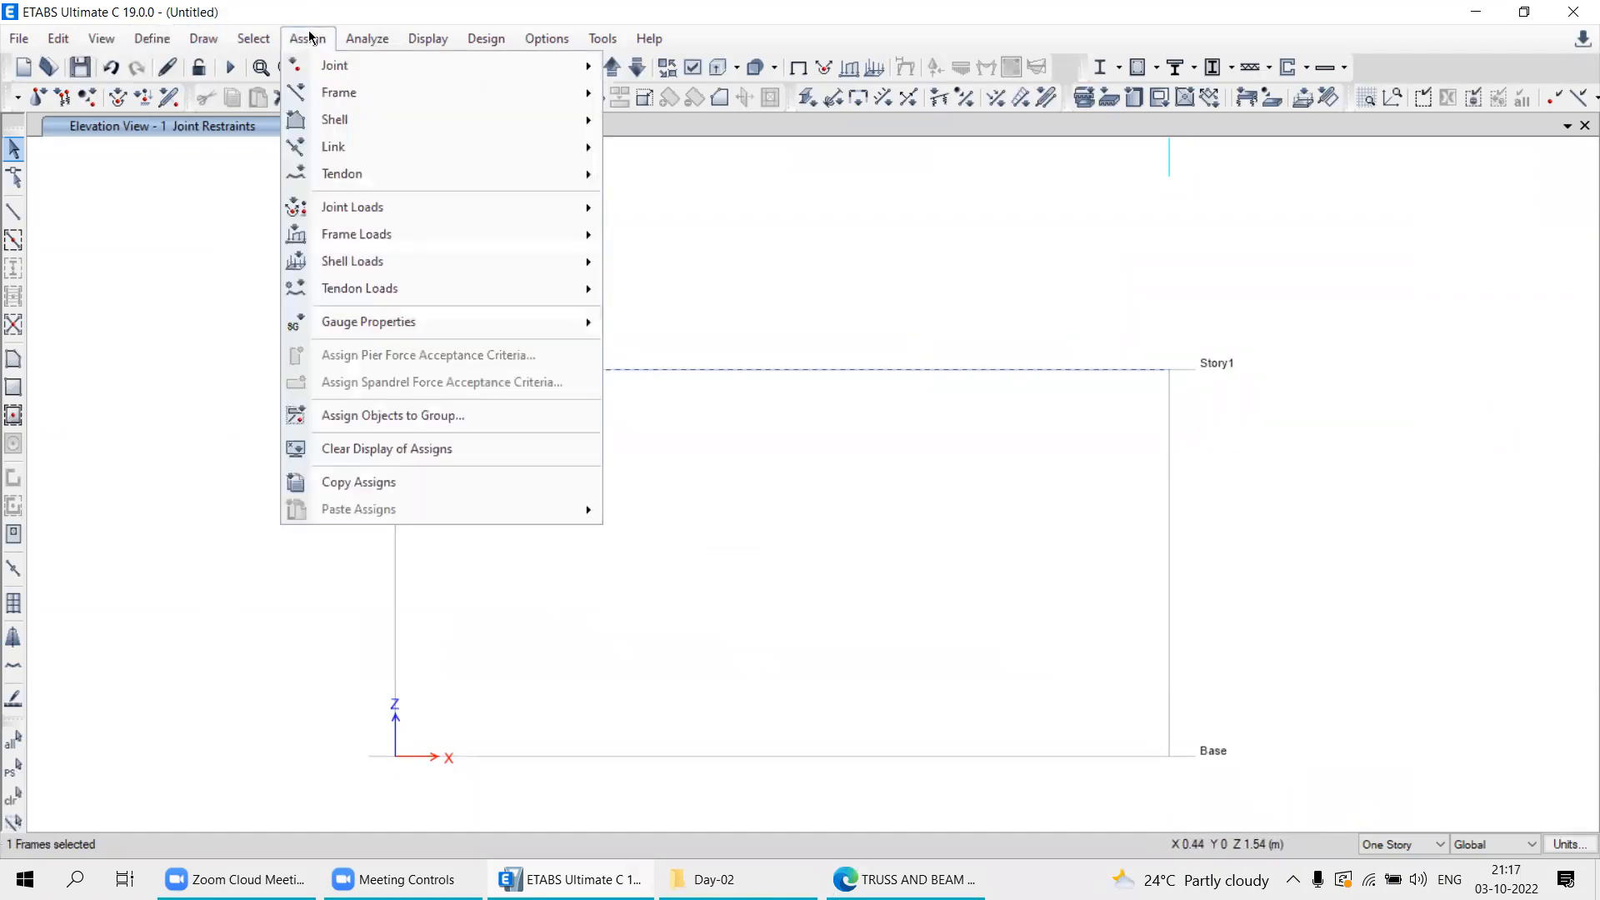
pyautogui.moveTo(342, 245)
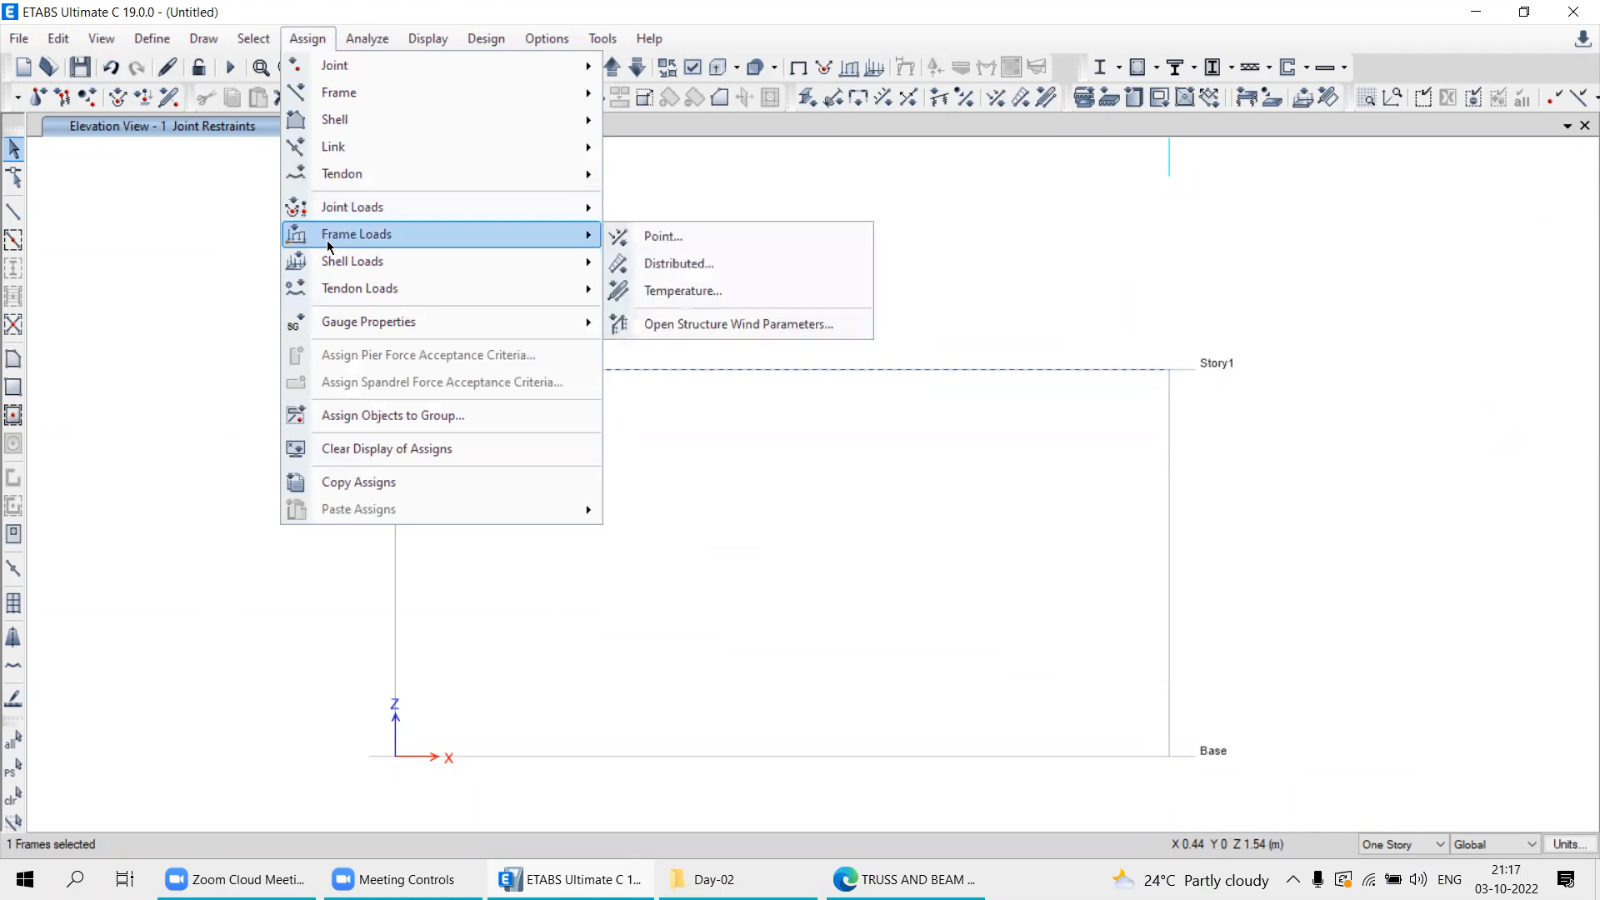
pyautogui.moveTo(343, 210)
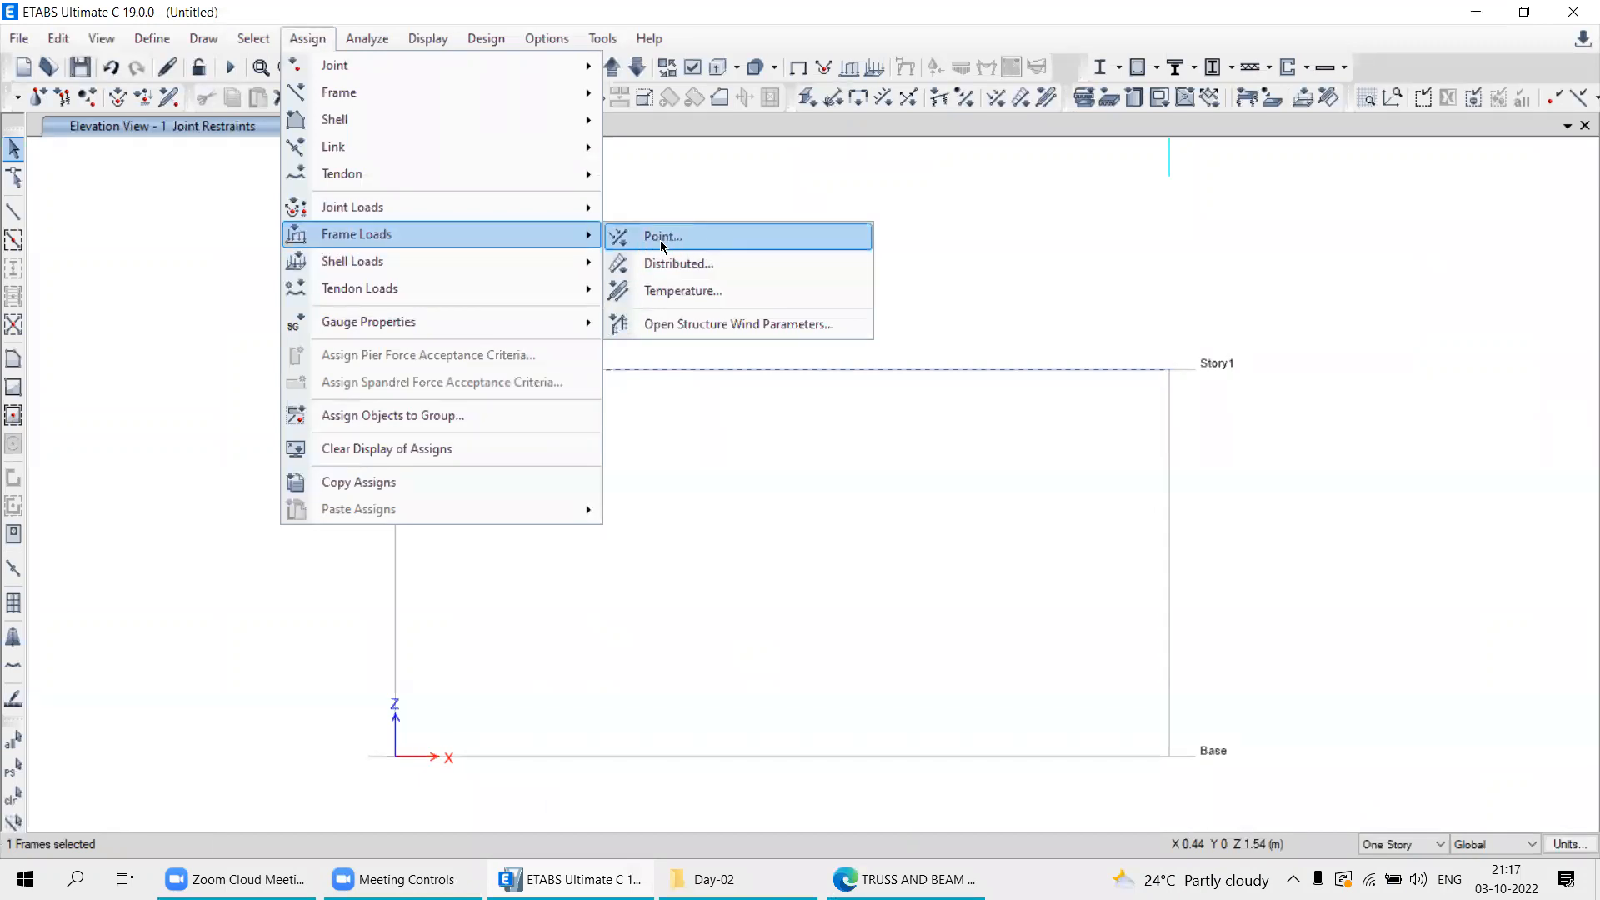
pyautogui.moveTo(597, 263)
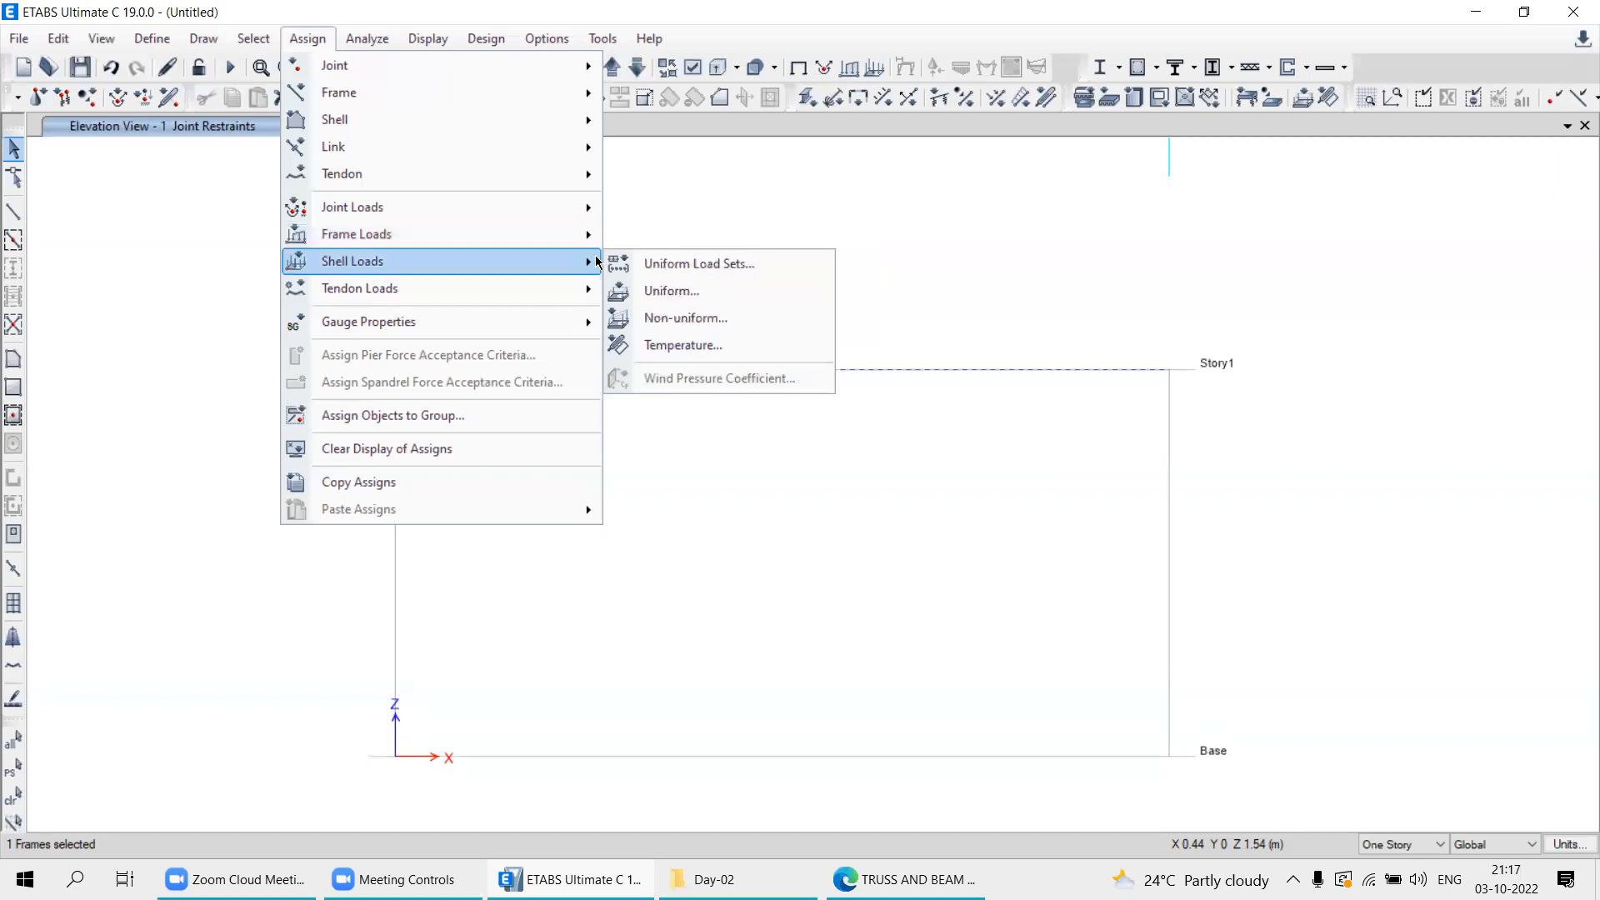
pyautogui.moveTo(489, 234)
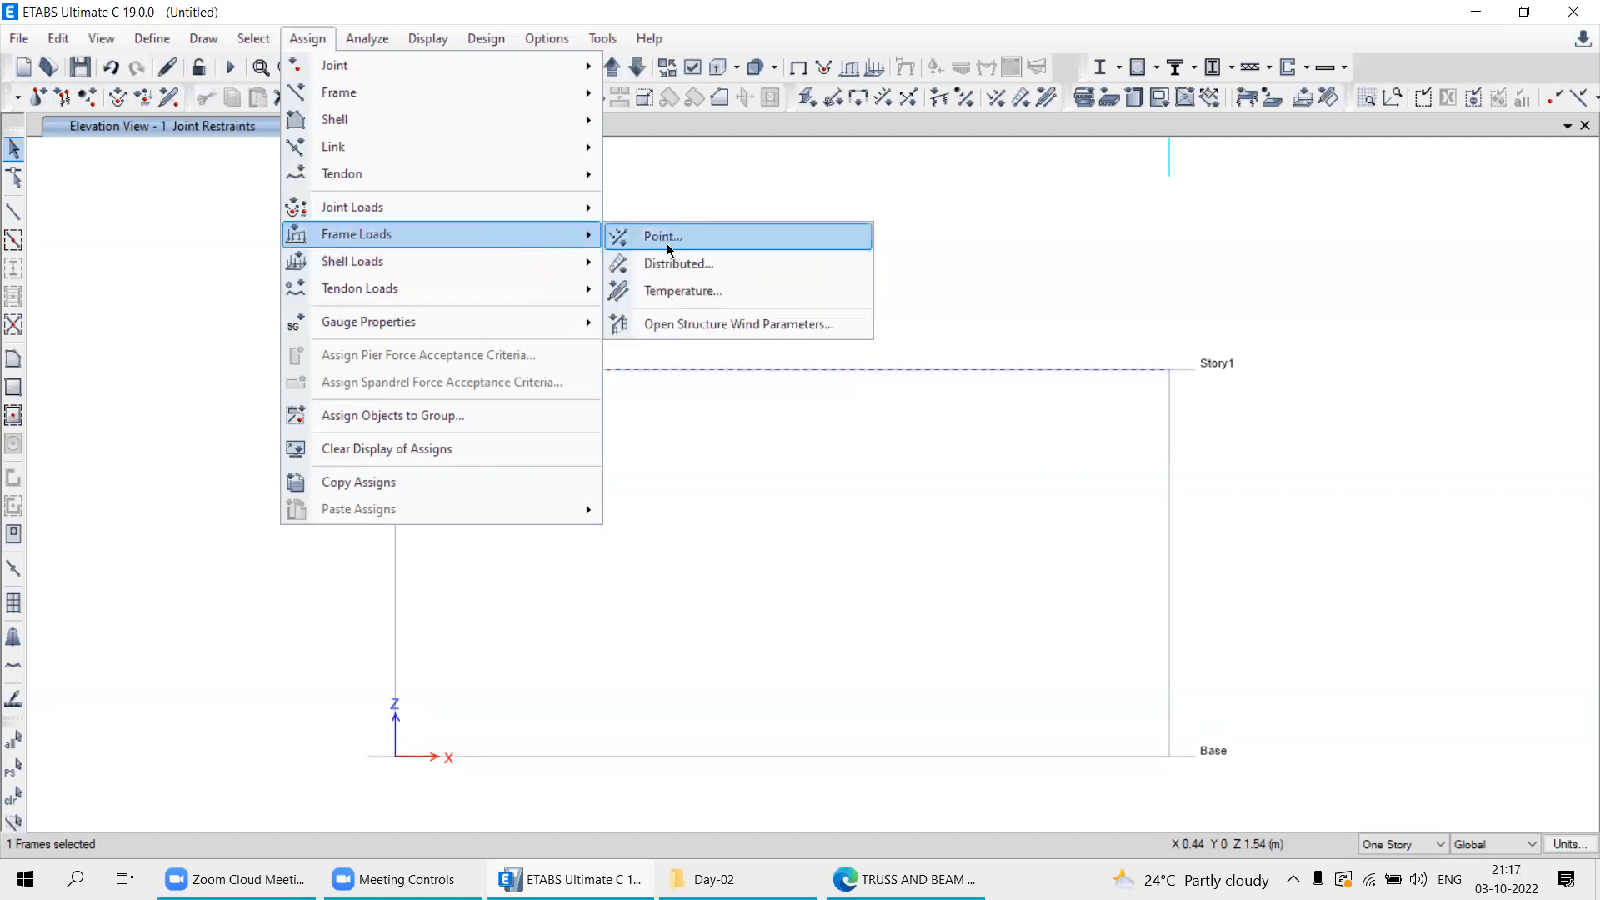
pyautogui.click(666, 239)
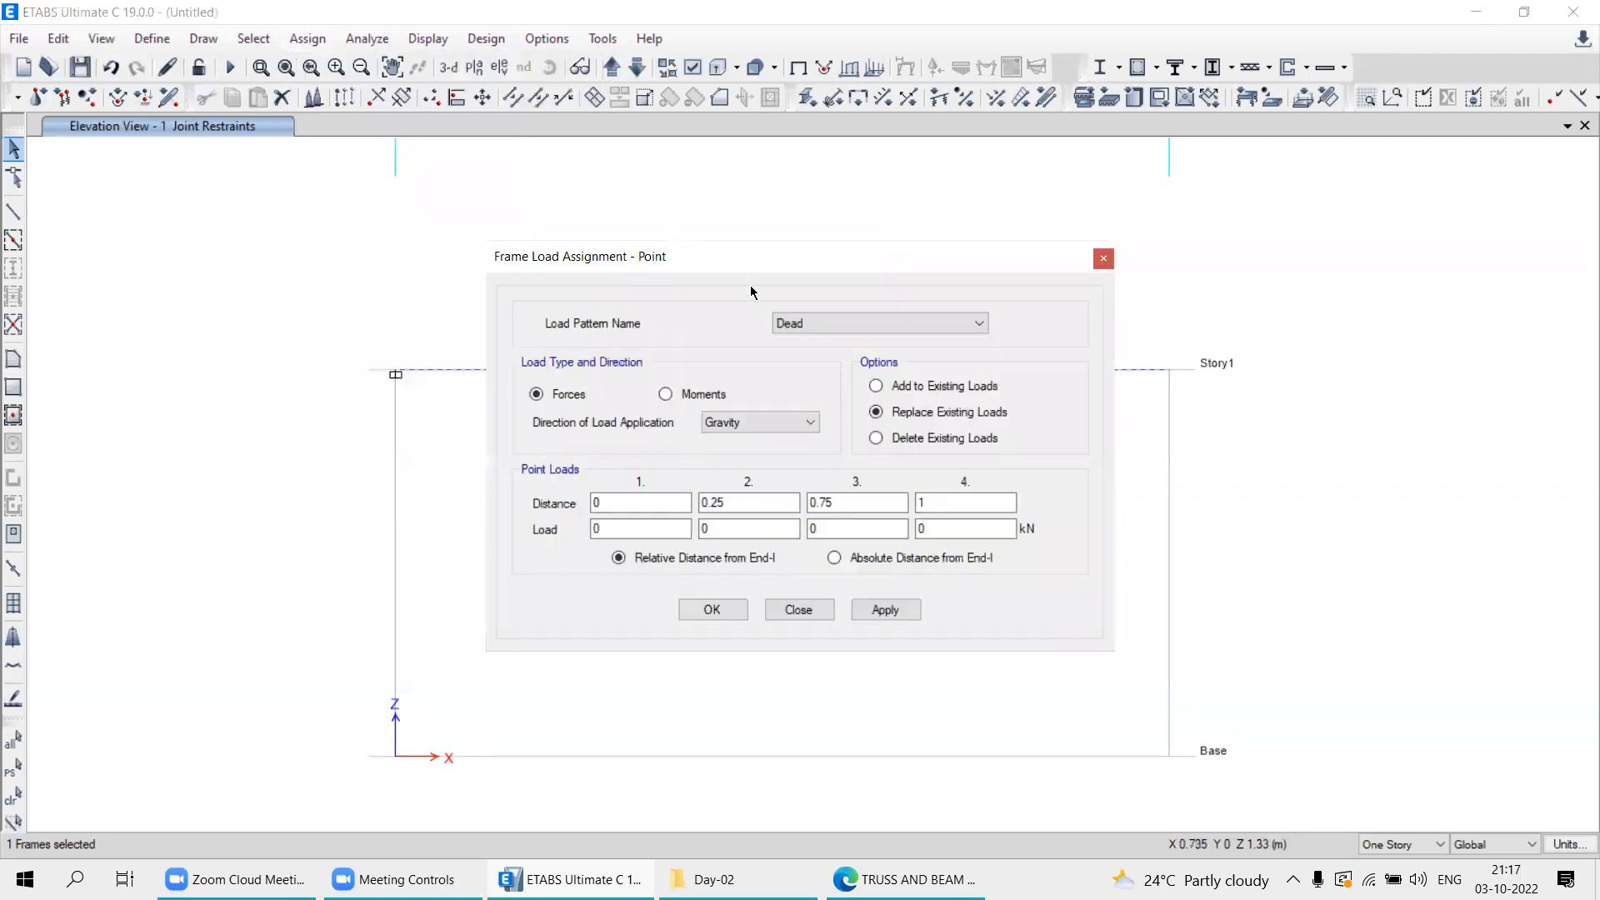
# Set the load pattern of the frame point load assignment to Live and move the dialog off the beam.
pyautogui.moveTo(732, 257); pyautogui.dragTo(658, 165)
pyautogui.click(846, 233)
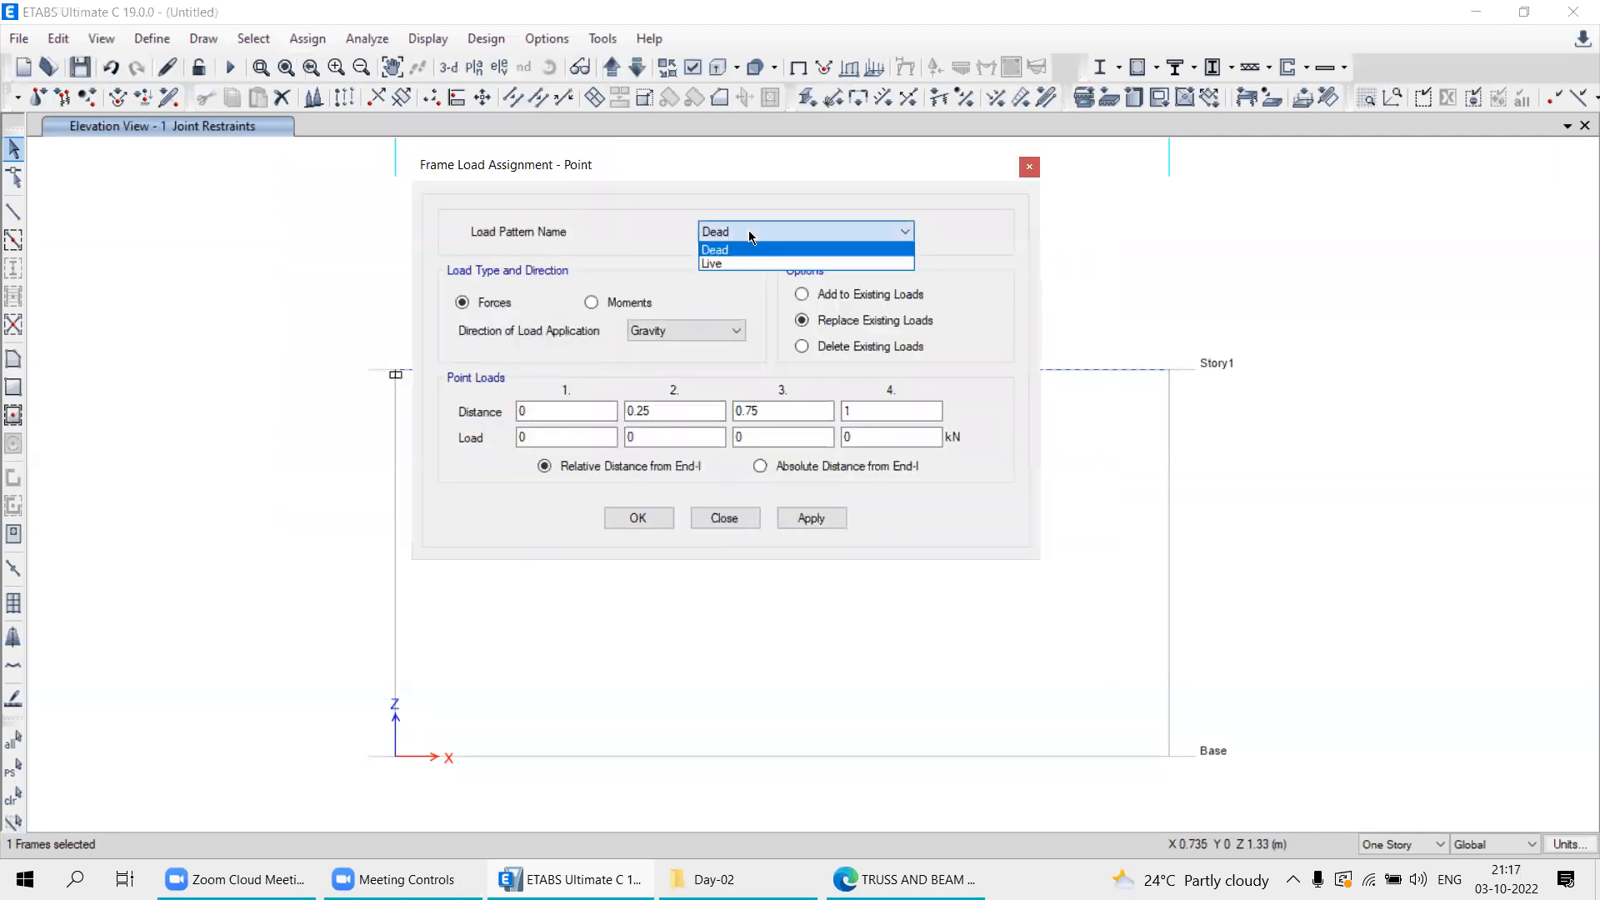
pyautogui.click(725, 254)
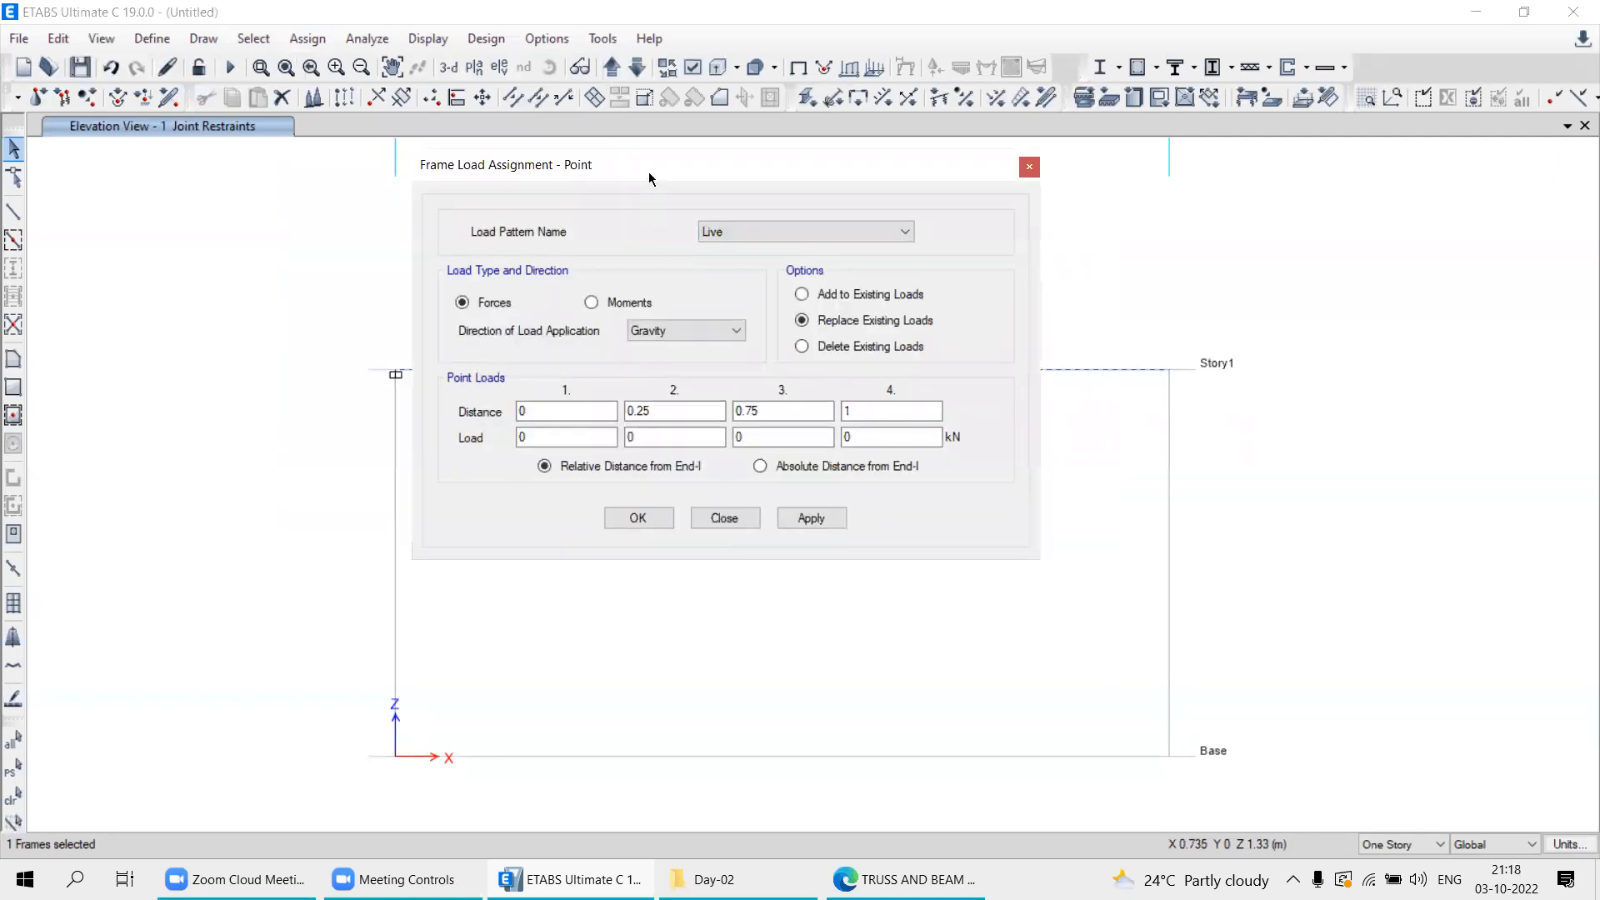
pyautogui.moveTo(648, 172); pyautogui.dragTo(421, 70)
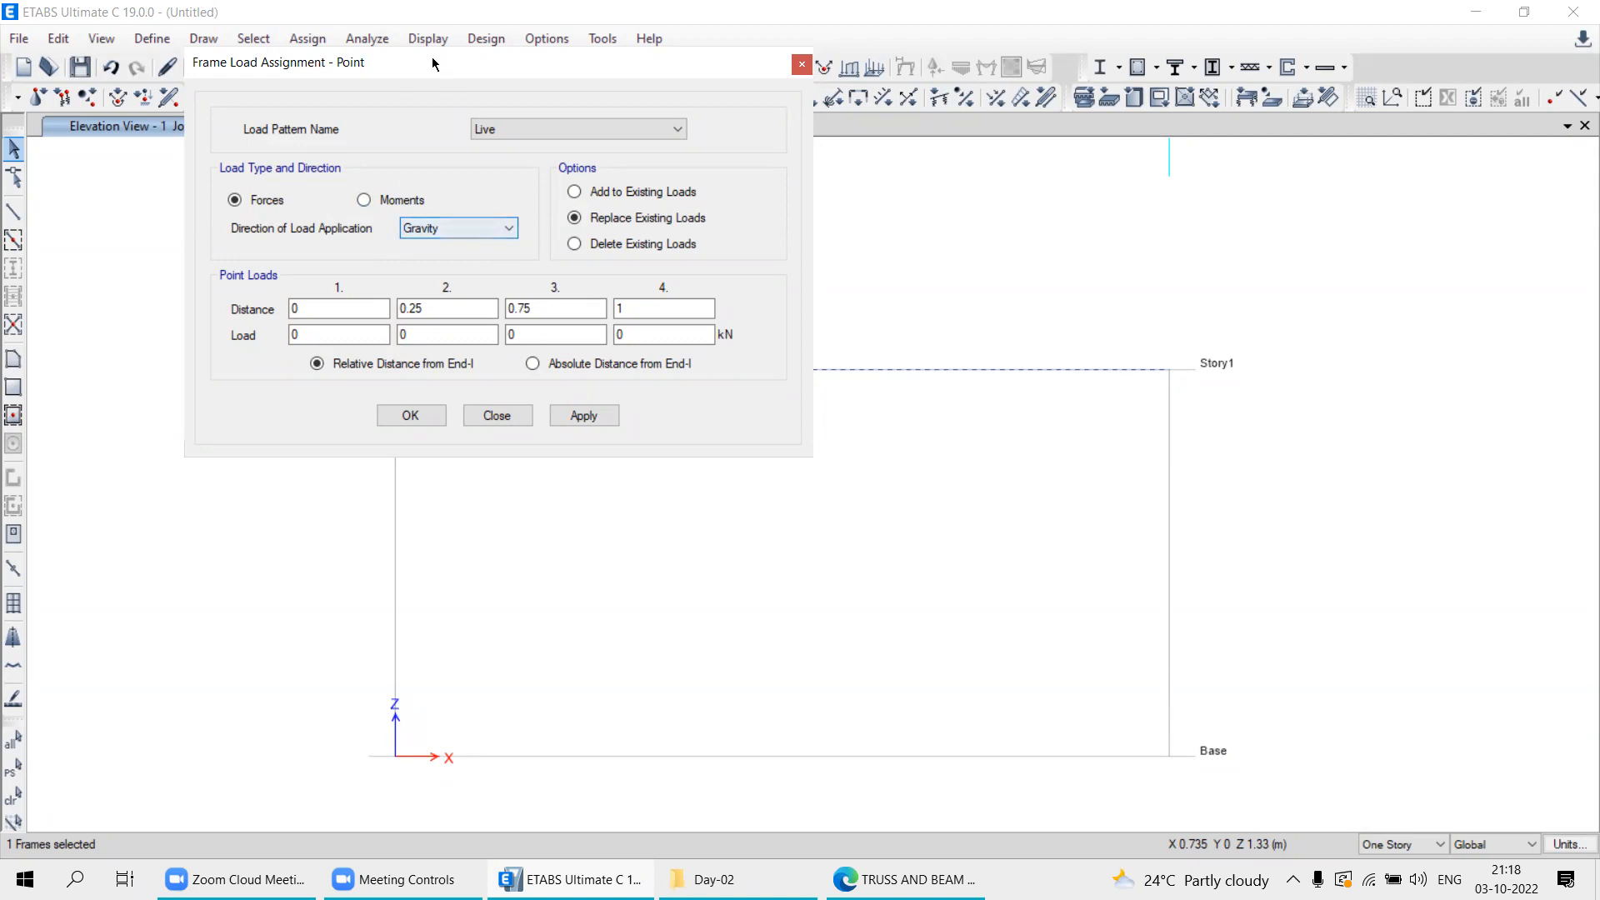
pyautogui.moveTo(432, 63); pyautogui.dragTo(318, 18)
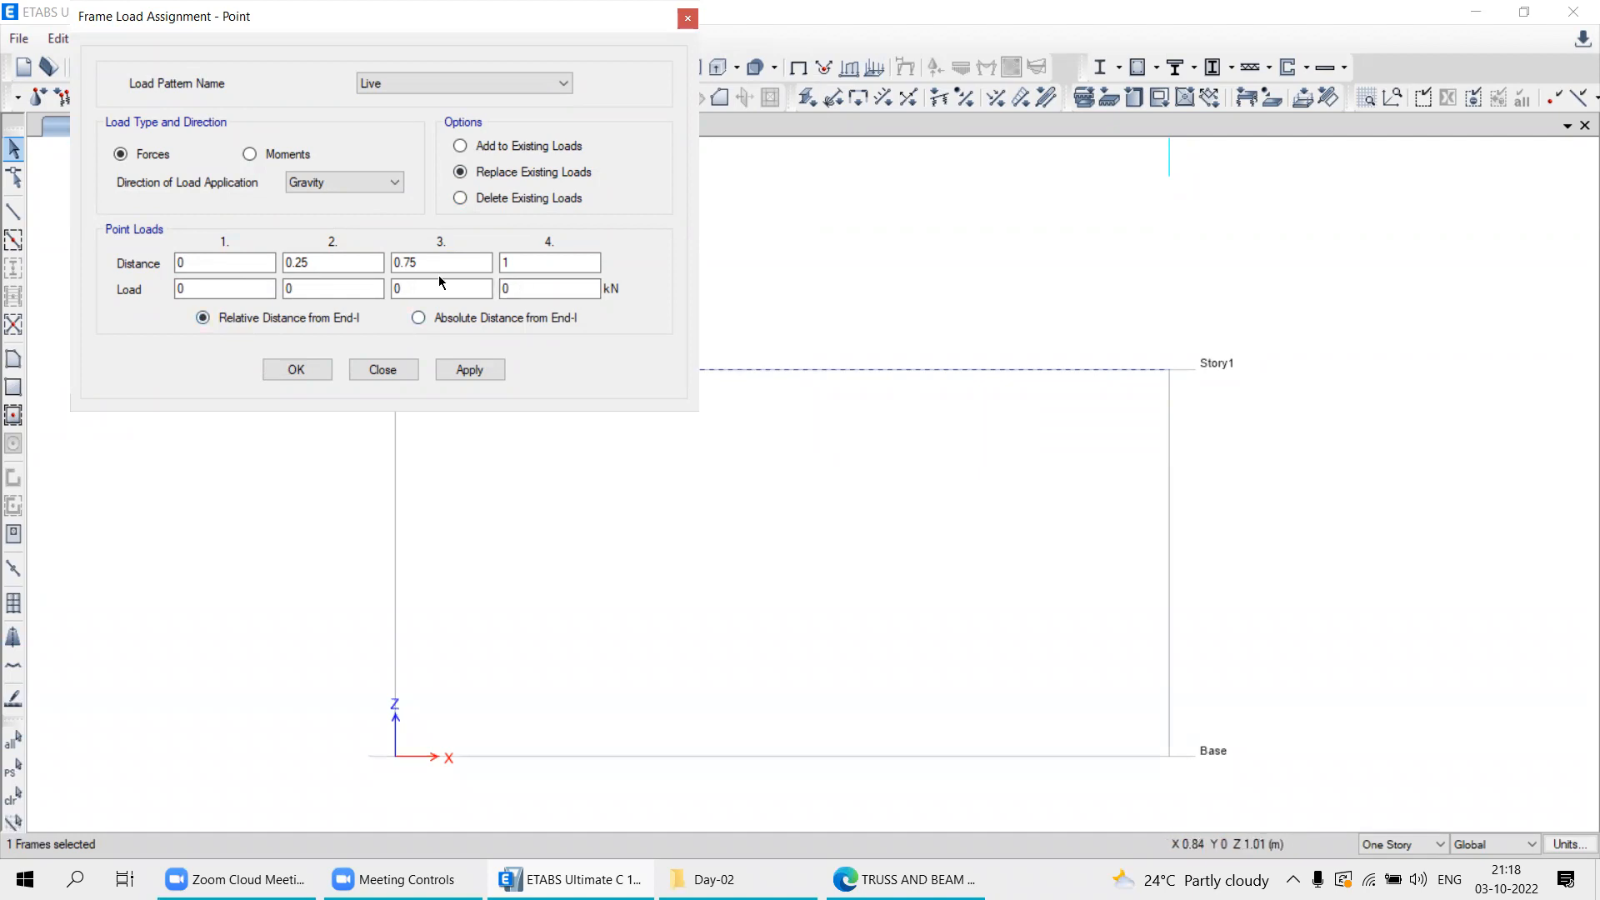
# Define the point load positions by absolute distance from End-I instead of relative distance.
pyautogui.click(314, 264)
pyautogui.click(417, 265)
pyautogui.click(551, 265)
pyautogui.click(426, 291)
pyautogui.click(221, 290)
pyautogui.click(419, 318)
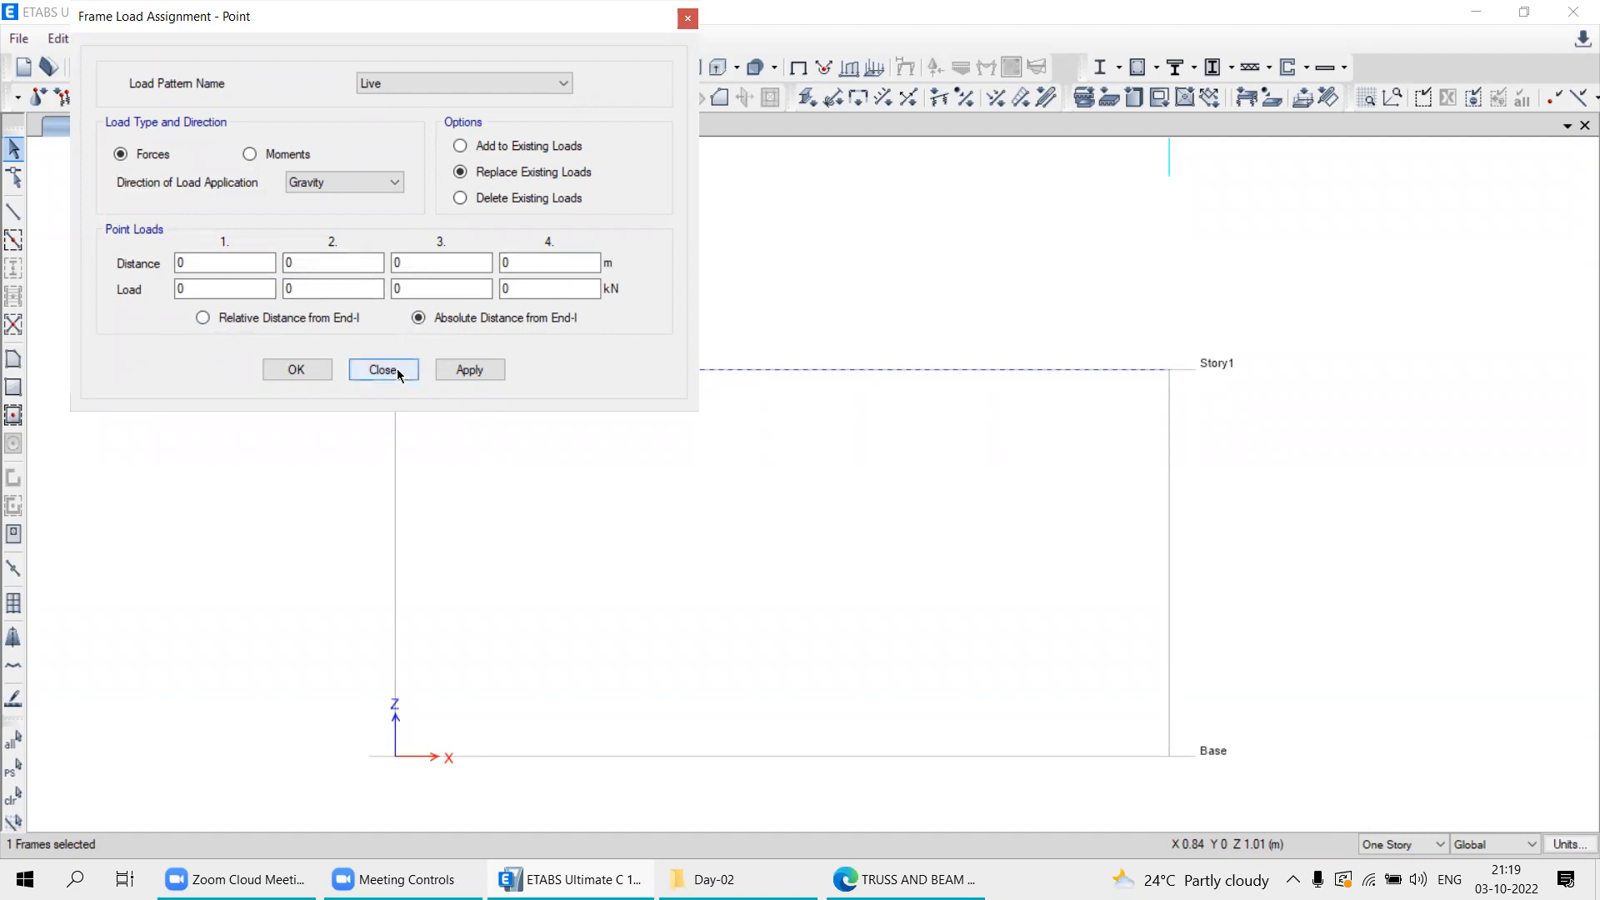
pyautogui.click(297, 320)
pyautogui.click(438, 319)
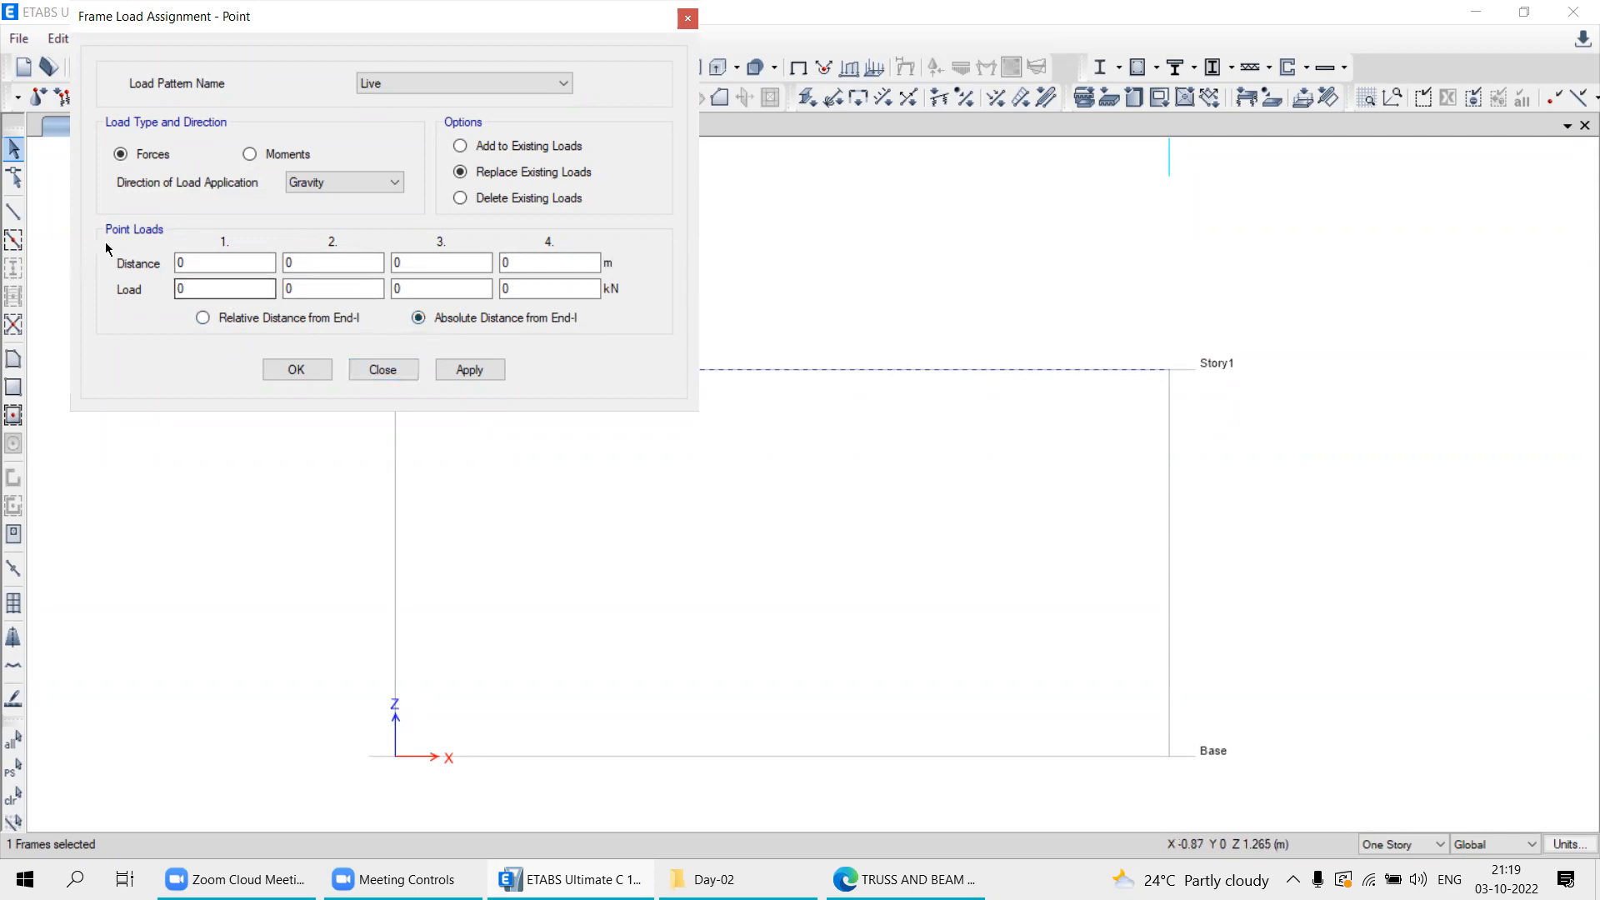
# Set the first point load's distance to 0.5 m, consulting the beam figure in the PDF.
pyautogui.moveTo(179, 16); pyautogui.dragTo(1228, 48)
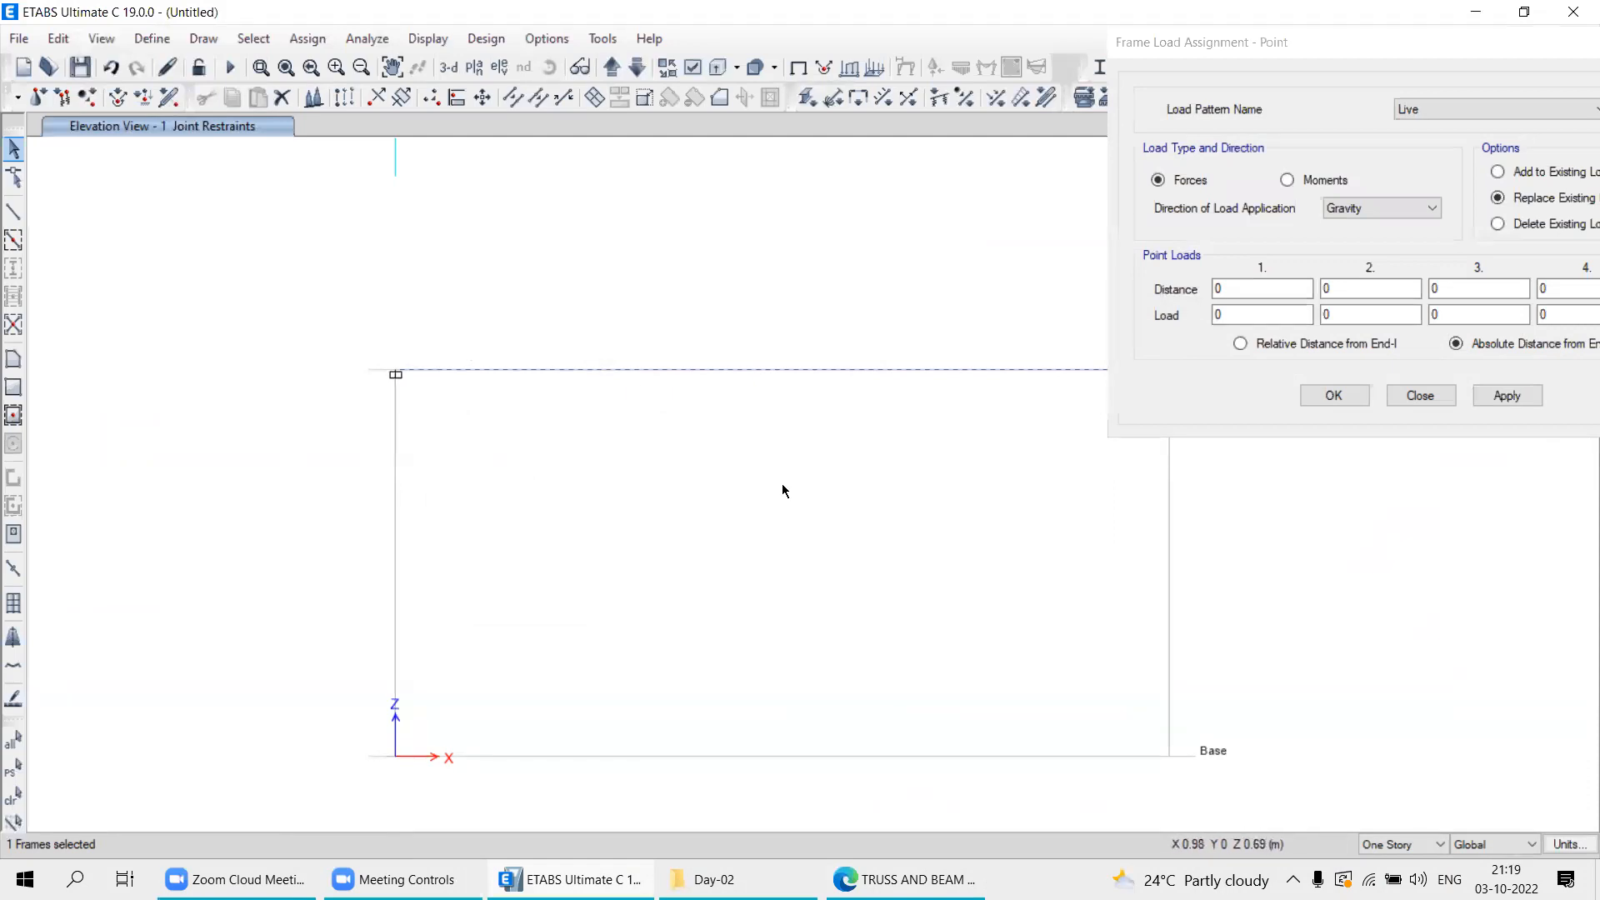
pyautogui.moveTo(949, 435); pyautogui.dragTo(455, 425, button='middle')
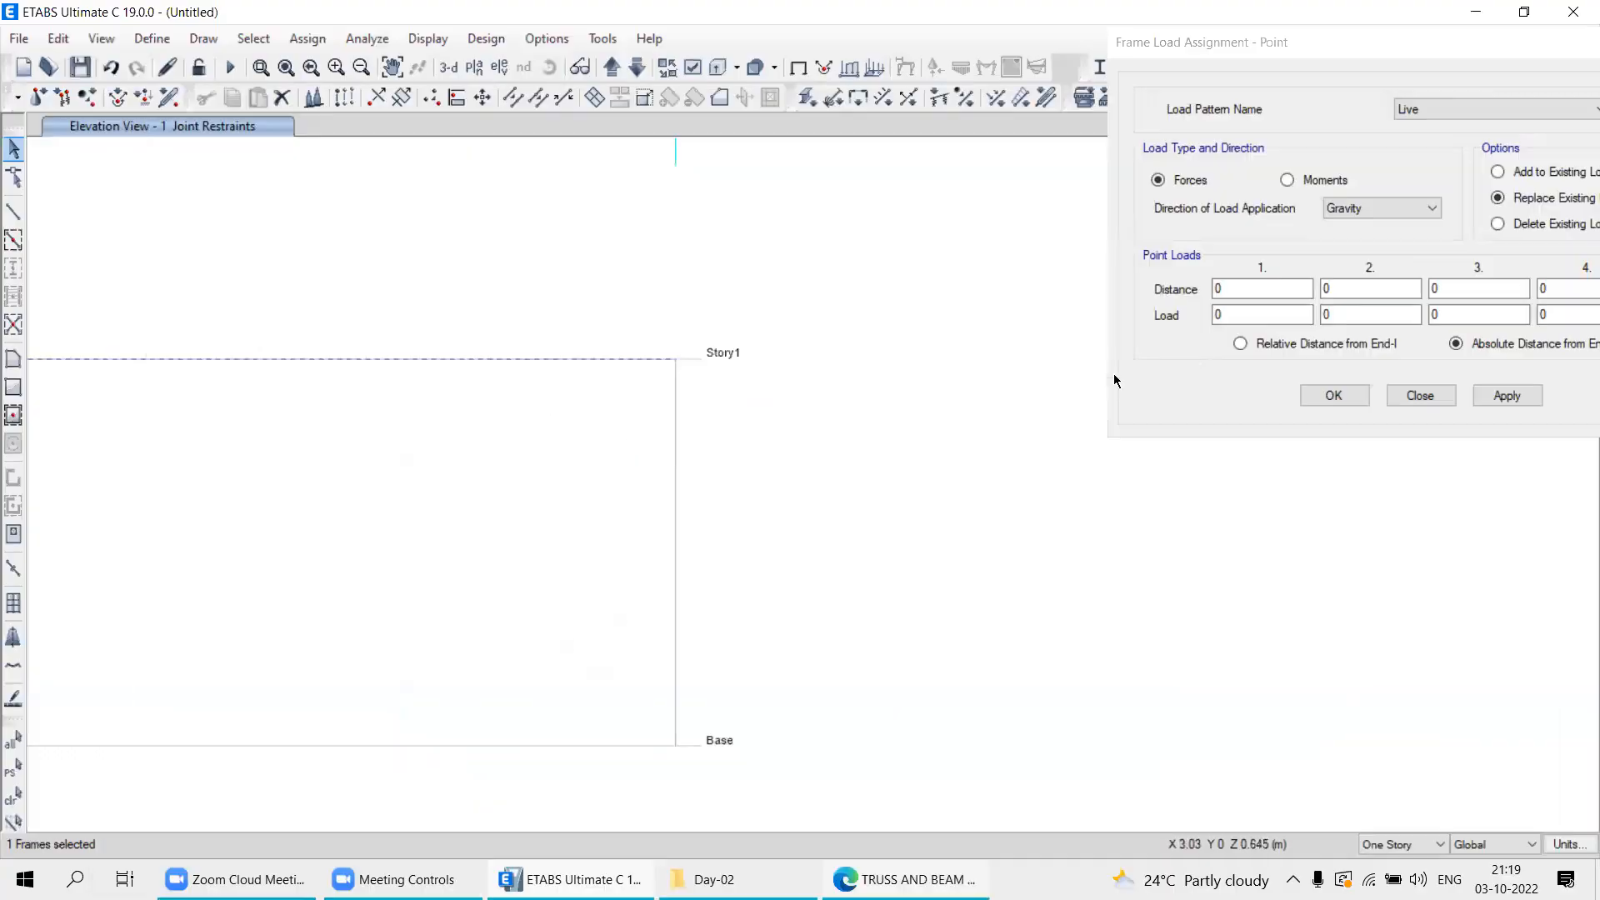
pyautogui.hotkey('alt', 'Tab')
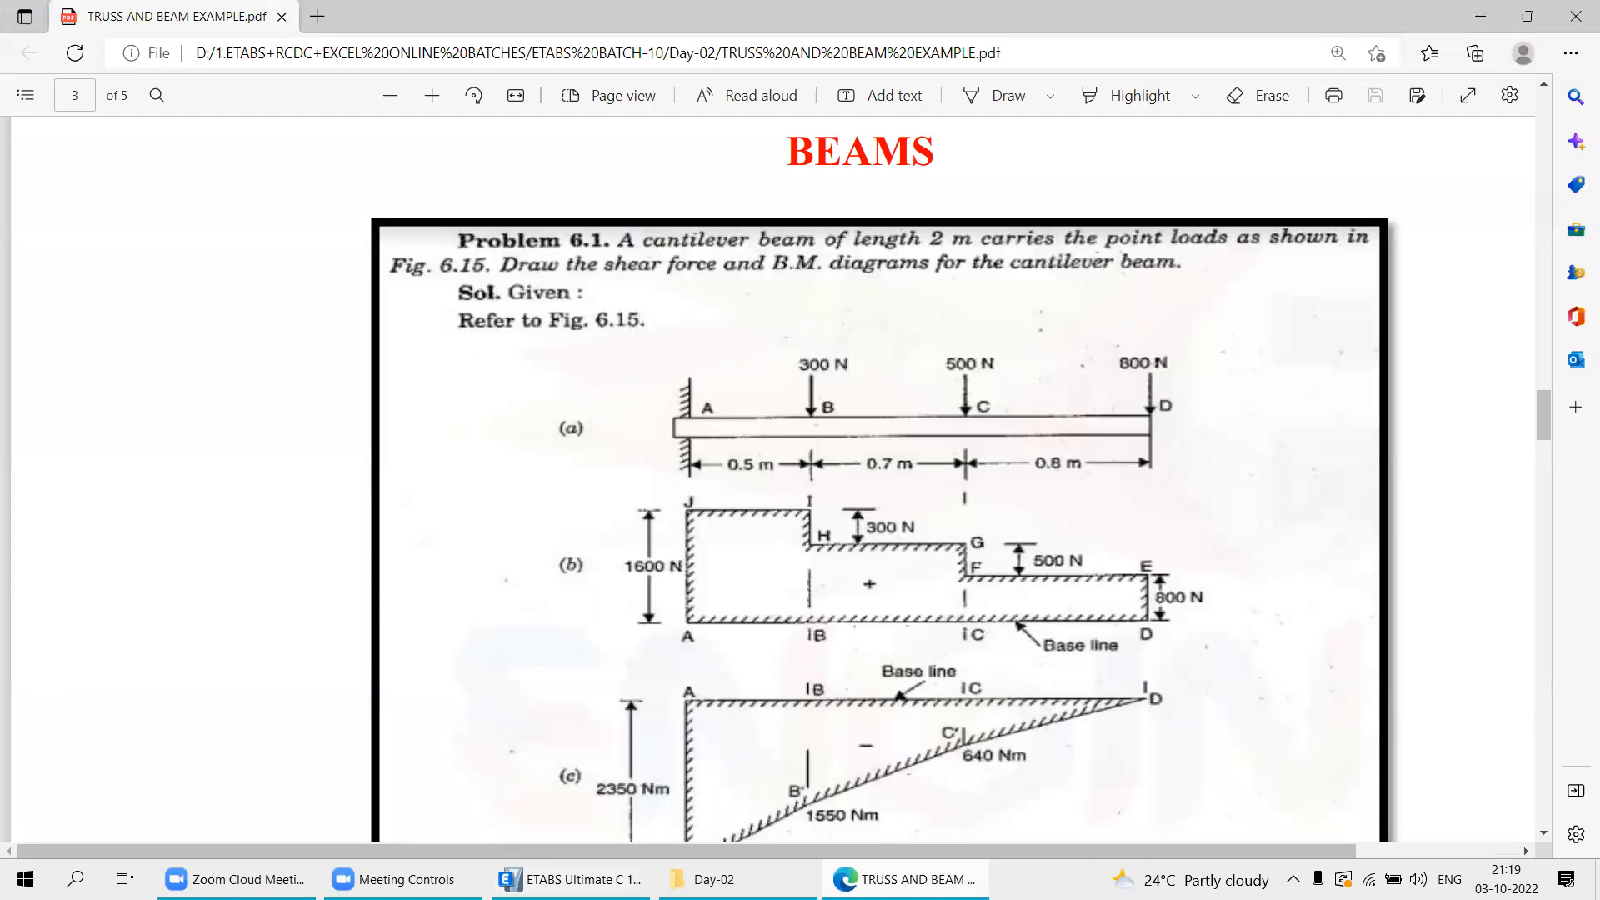
pyautogui.hotkey('alt', 'Tab')
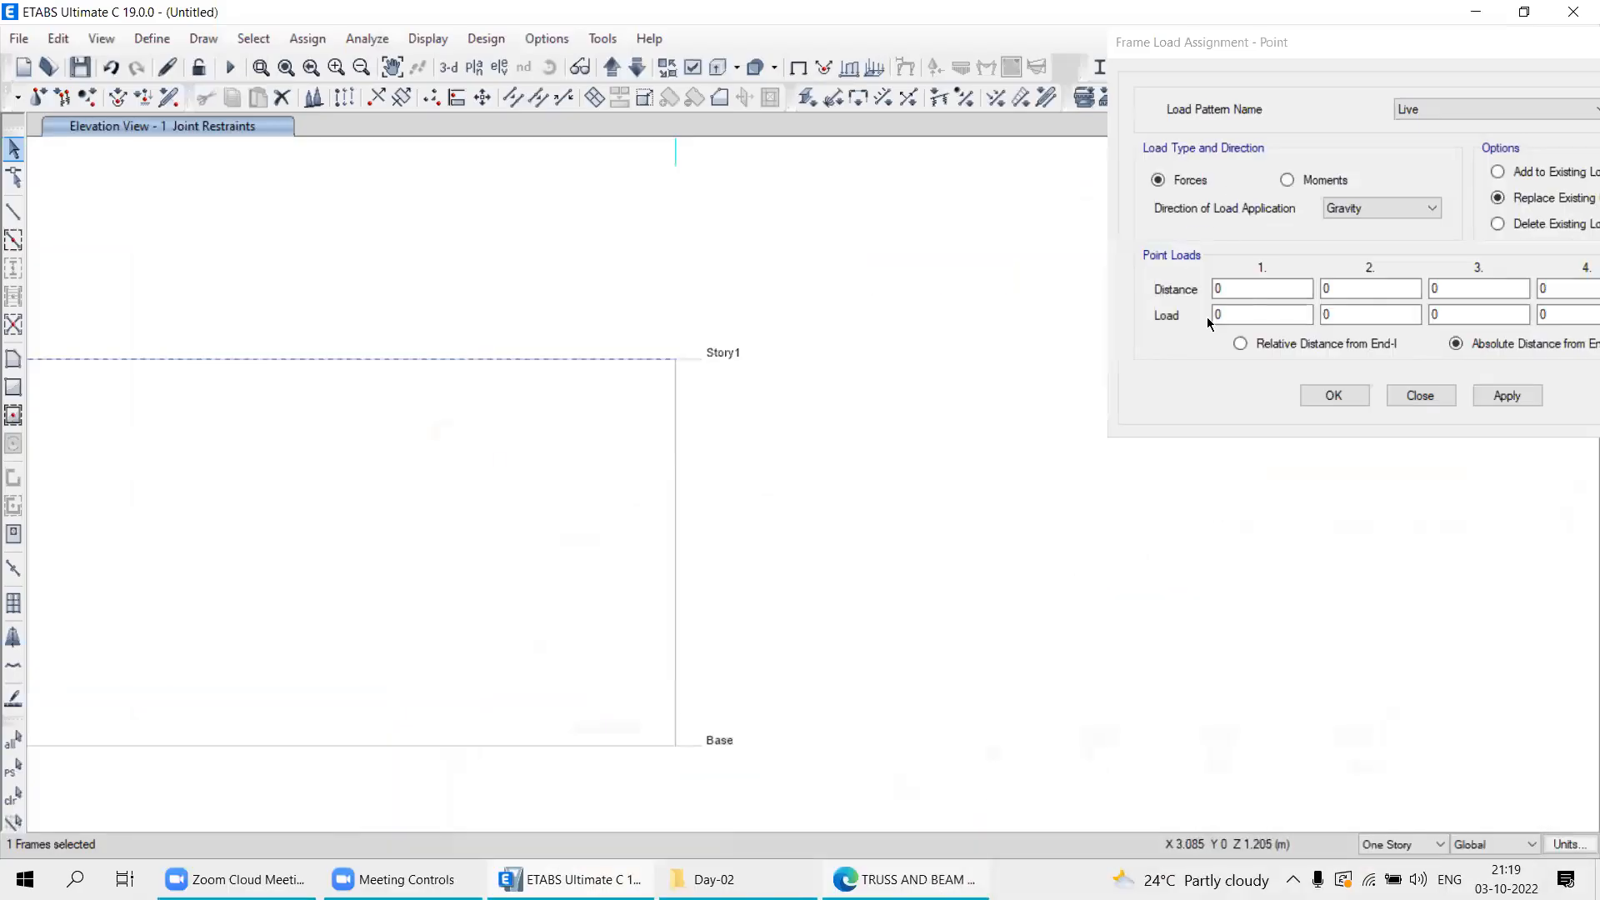
pyautogui.write('0.5')
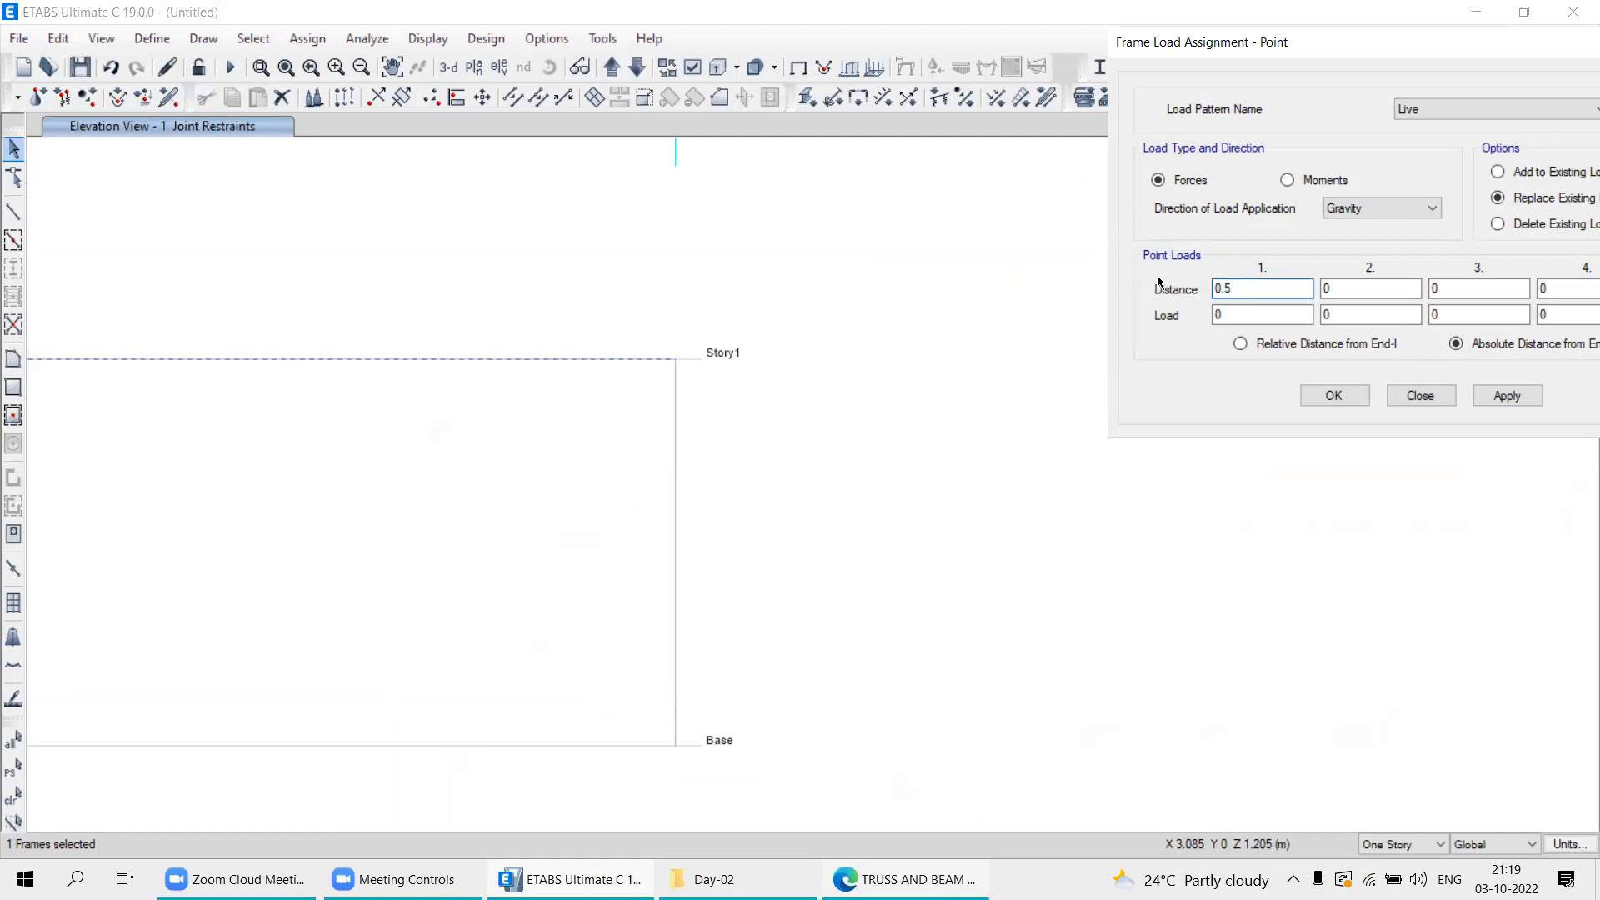
pyautogui.hotkey('alt', 'Tab')
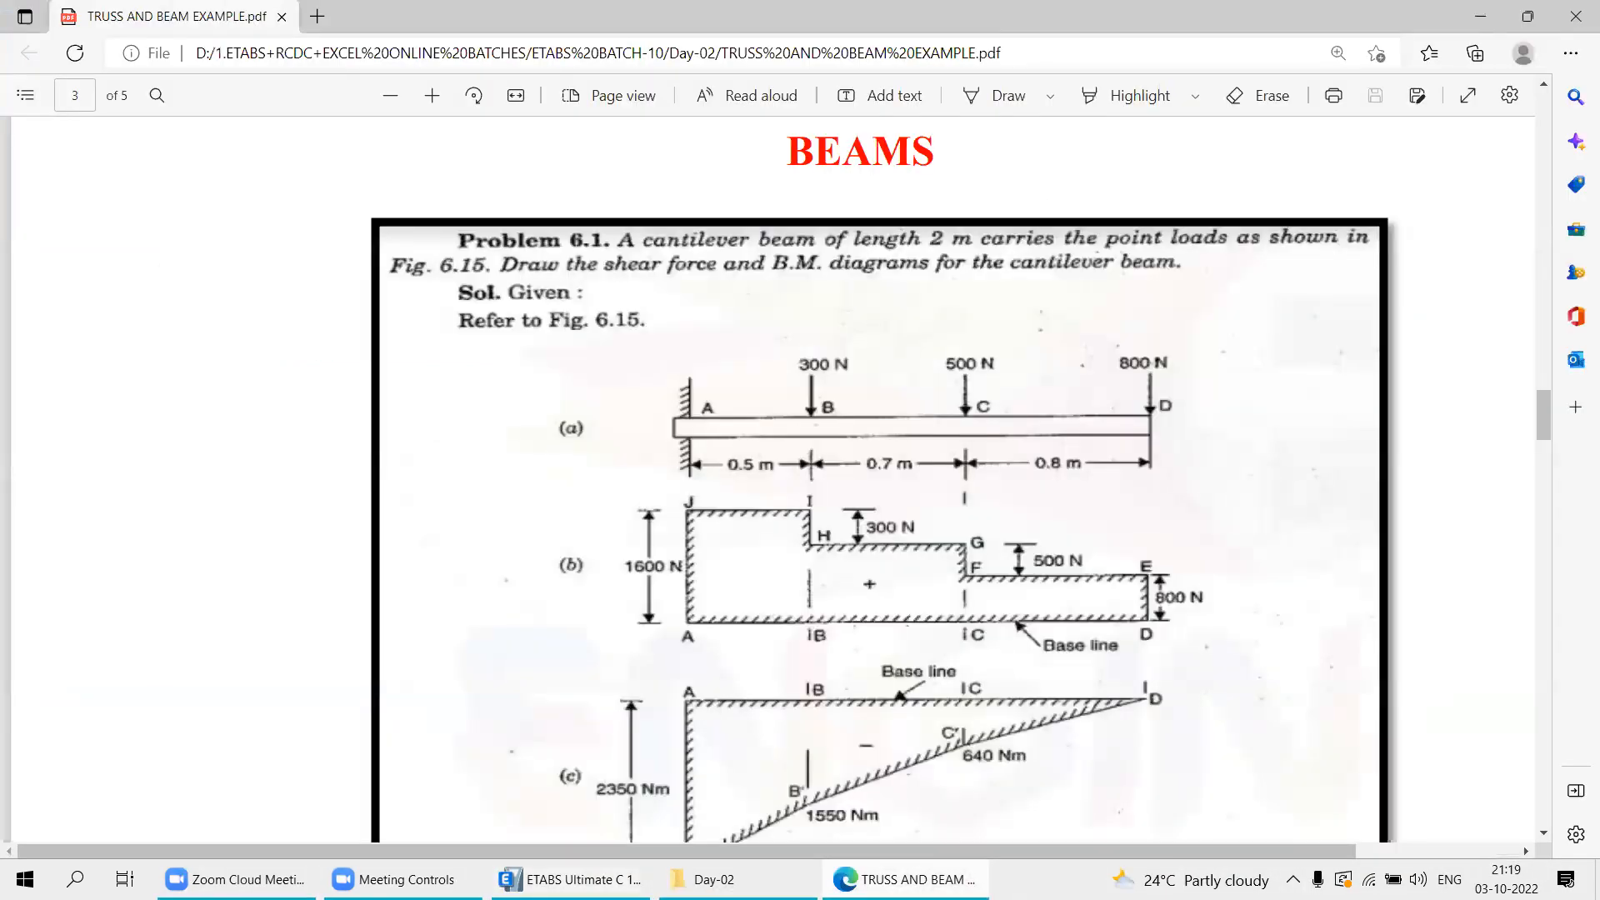
pyautogui.hotkey('alt', 'Tab')
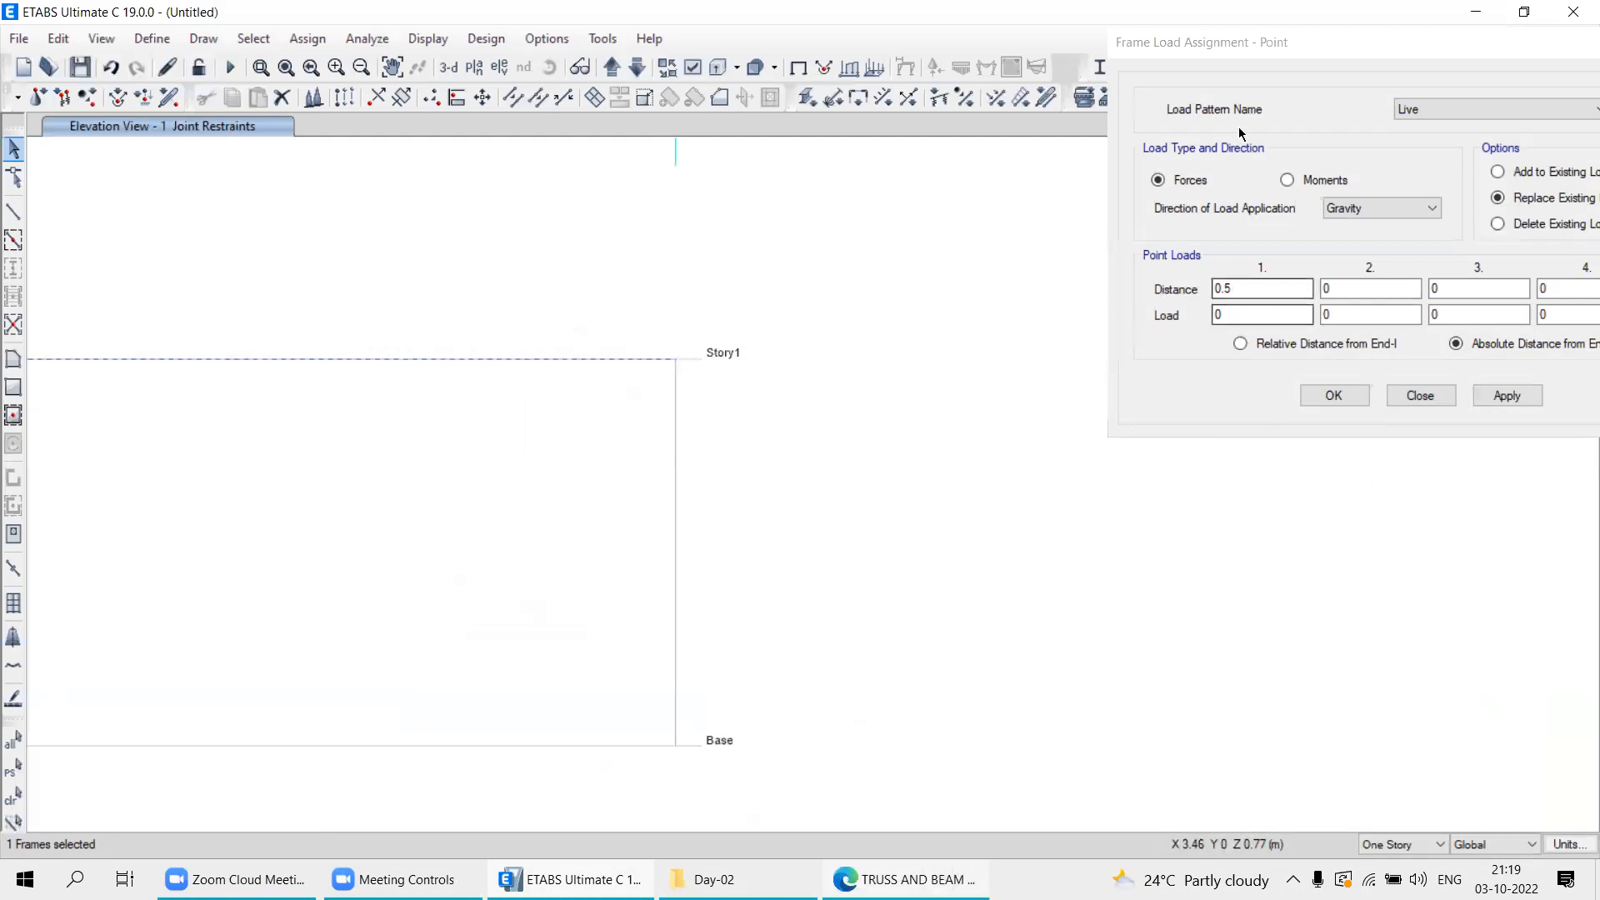
# Set the first point load to 0.3 kN in the gravity direction and apply it to the beam.
pyautogui.click(1222, 44)
pyautogui.moveTo(1223, 44); pyautogui.dragTo(1010, 34)
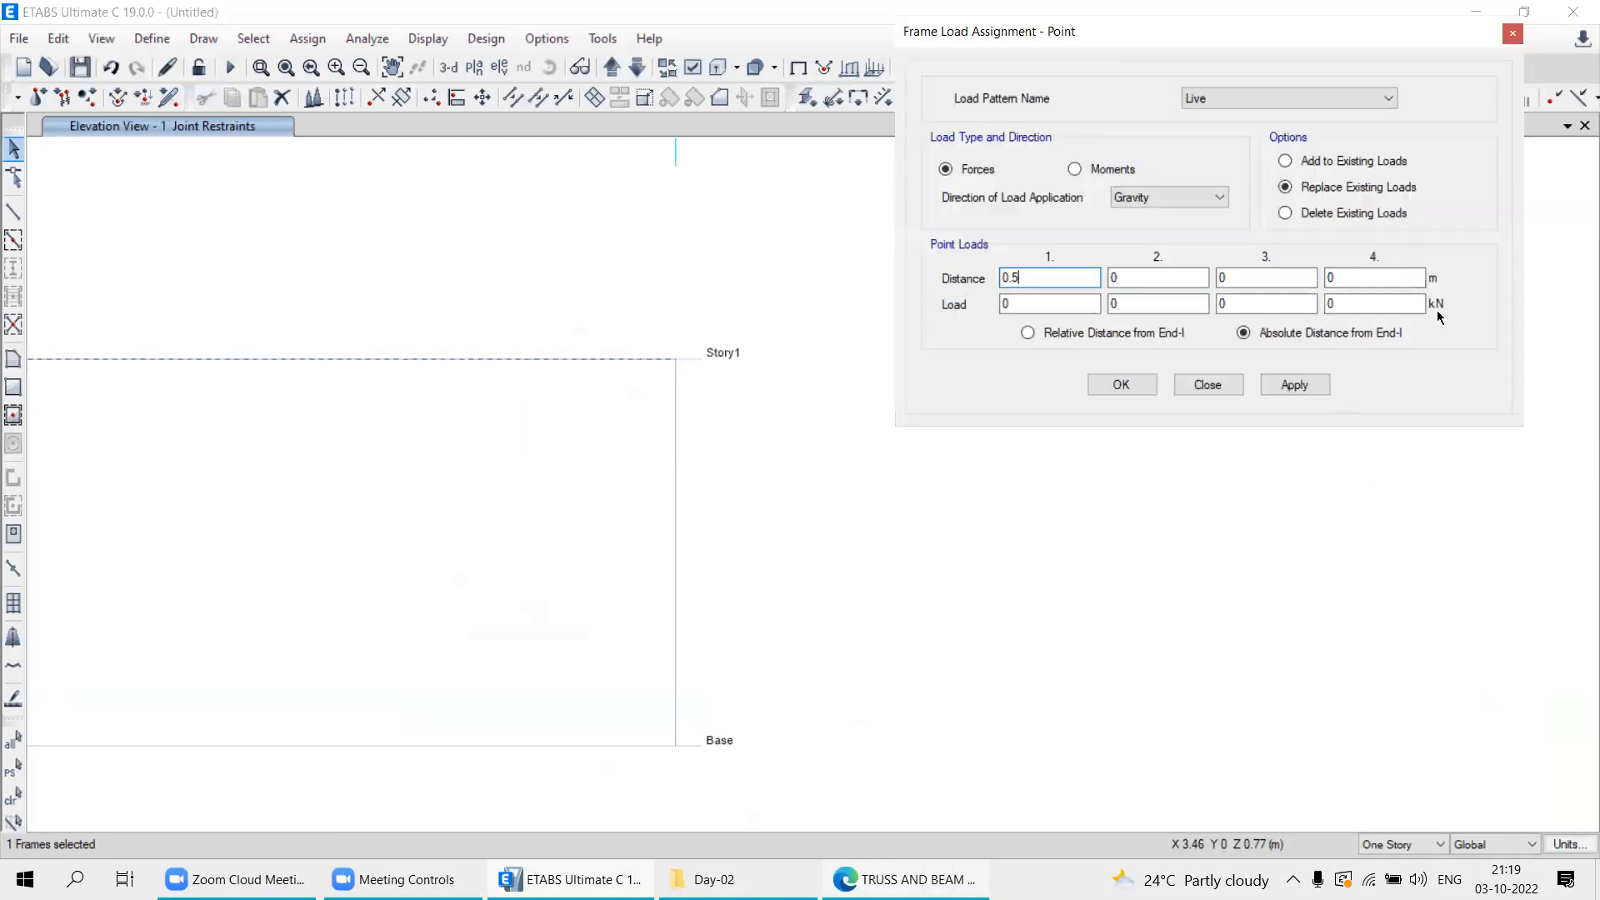
pyautogui.moveTo(1042, 303); pyautogui.dragTo(894, 298)
pyautogui.write('0.3')
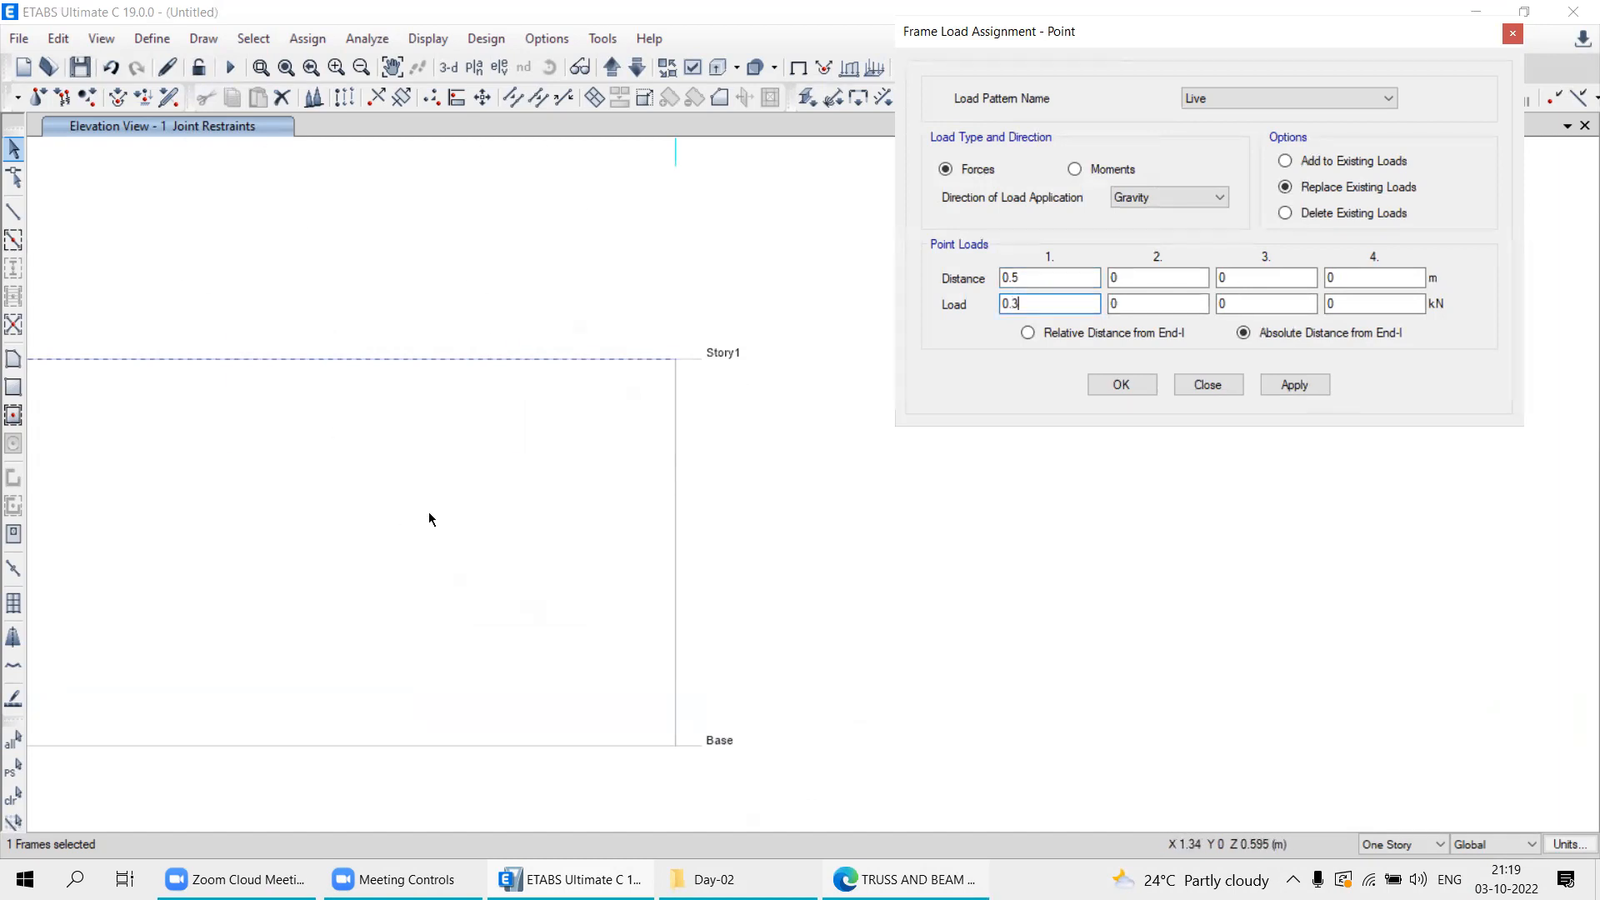
pyautogui.scroll(-3, 427, 517)
pyautogui.scroll(3, 363, 494)
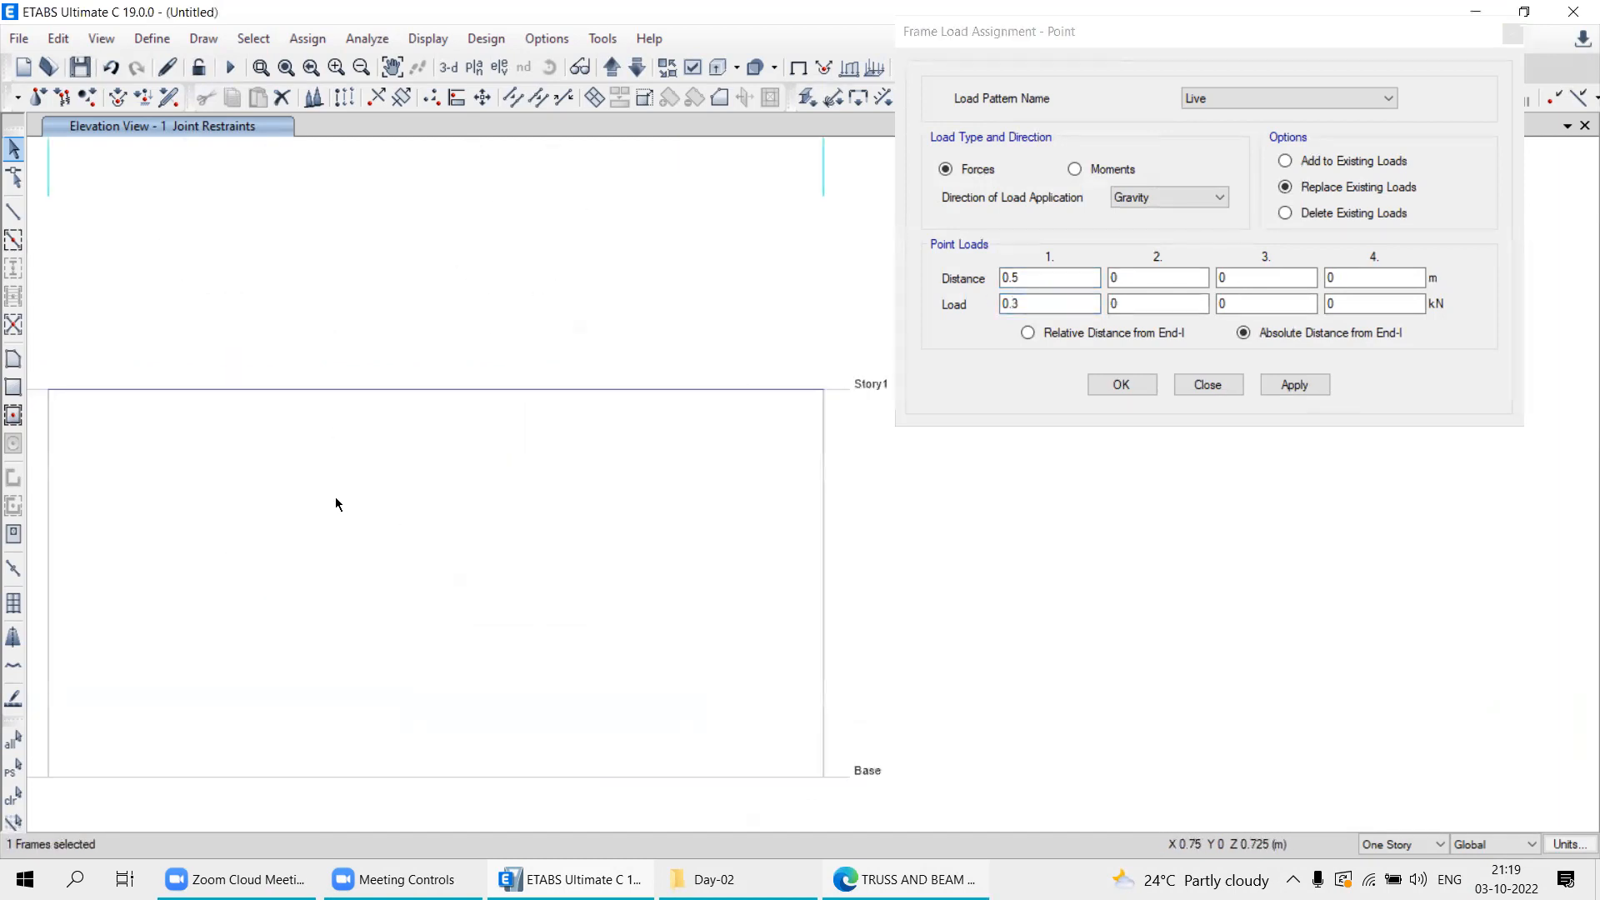
pyautogui.click(1290, 385)
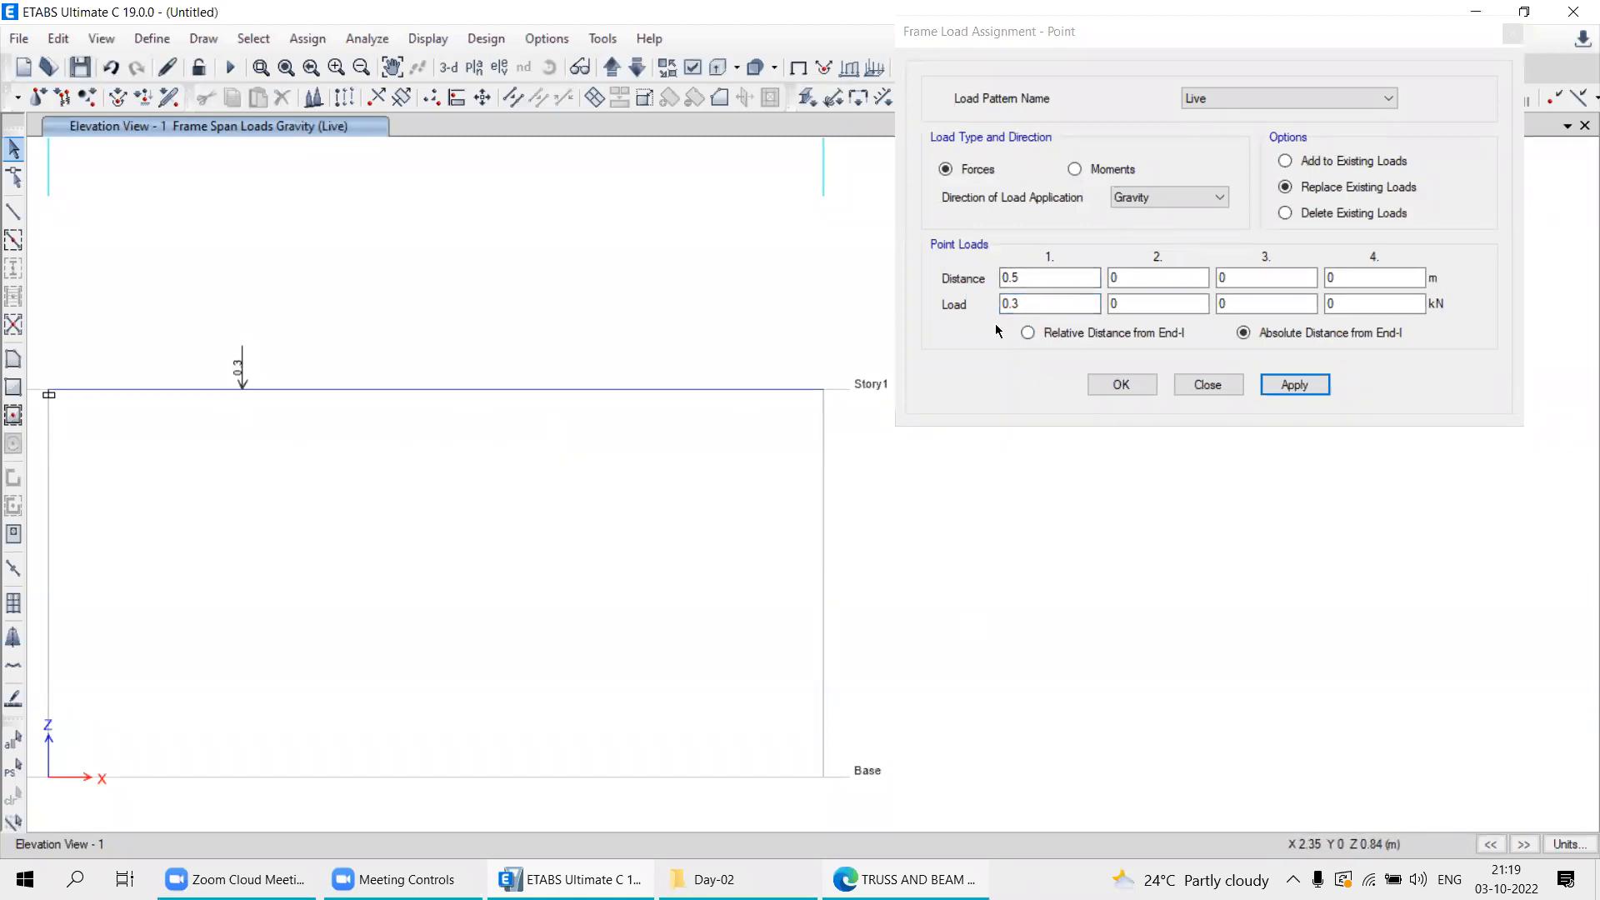
# Reset the first point load's distance and load values to 0.
pyautogui.moveTo(1039, 276); pyautogui.dragTo(989, 277)
pyautogui.write('0')
pyautogui.doubleClick(1043, 305)
pyautogui.write('0')
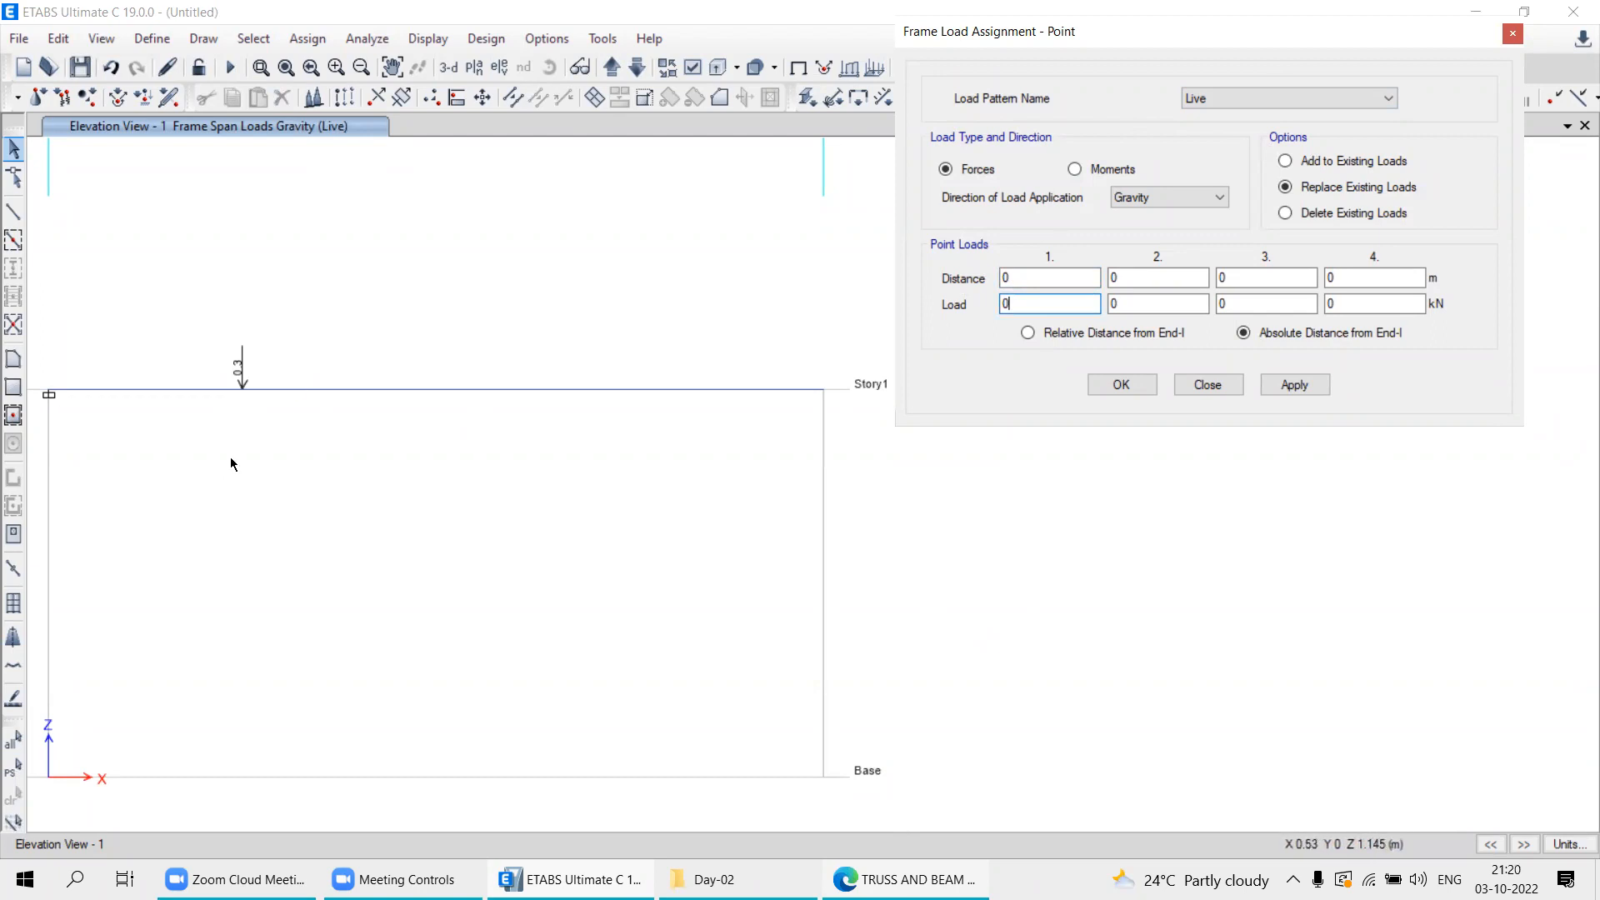
# Recheck the figure in the PDF, reselect the beam and apply a 0.5 kN point load at 1.2 m with Replace Existing Loads.
pyautogui.click(867, 879)
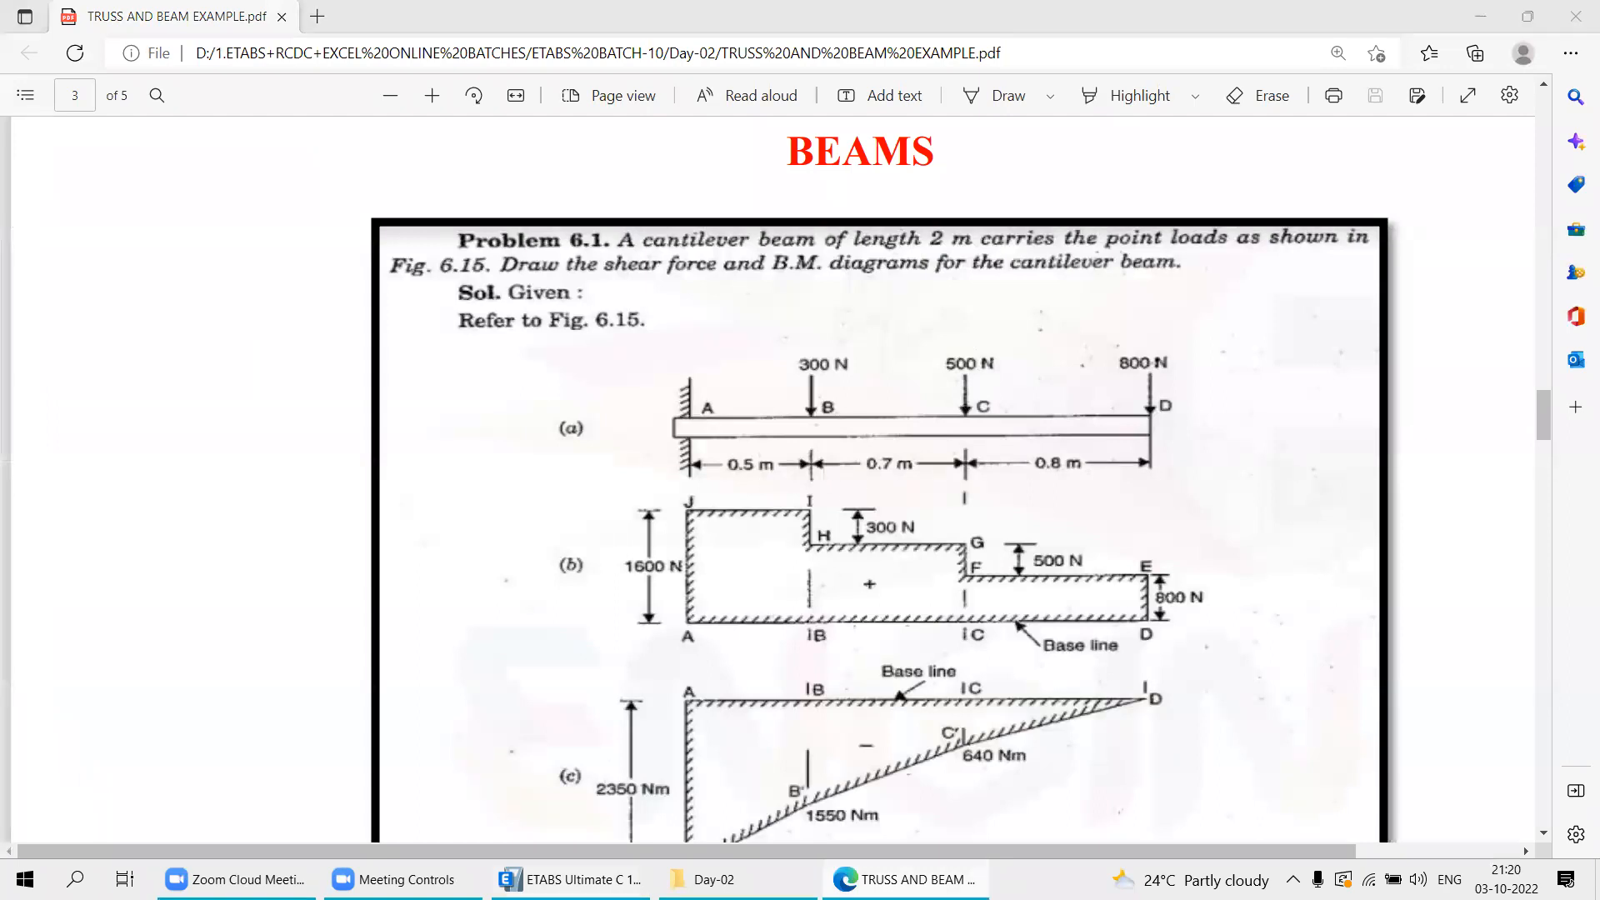
pyautogui.click(884, 879)
pyautogui.click(884, 880)
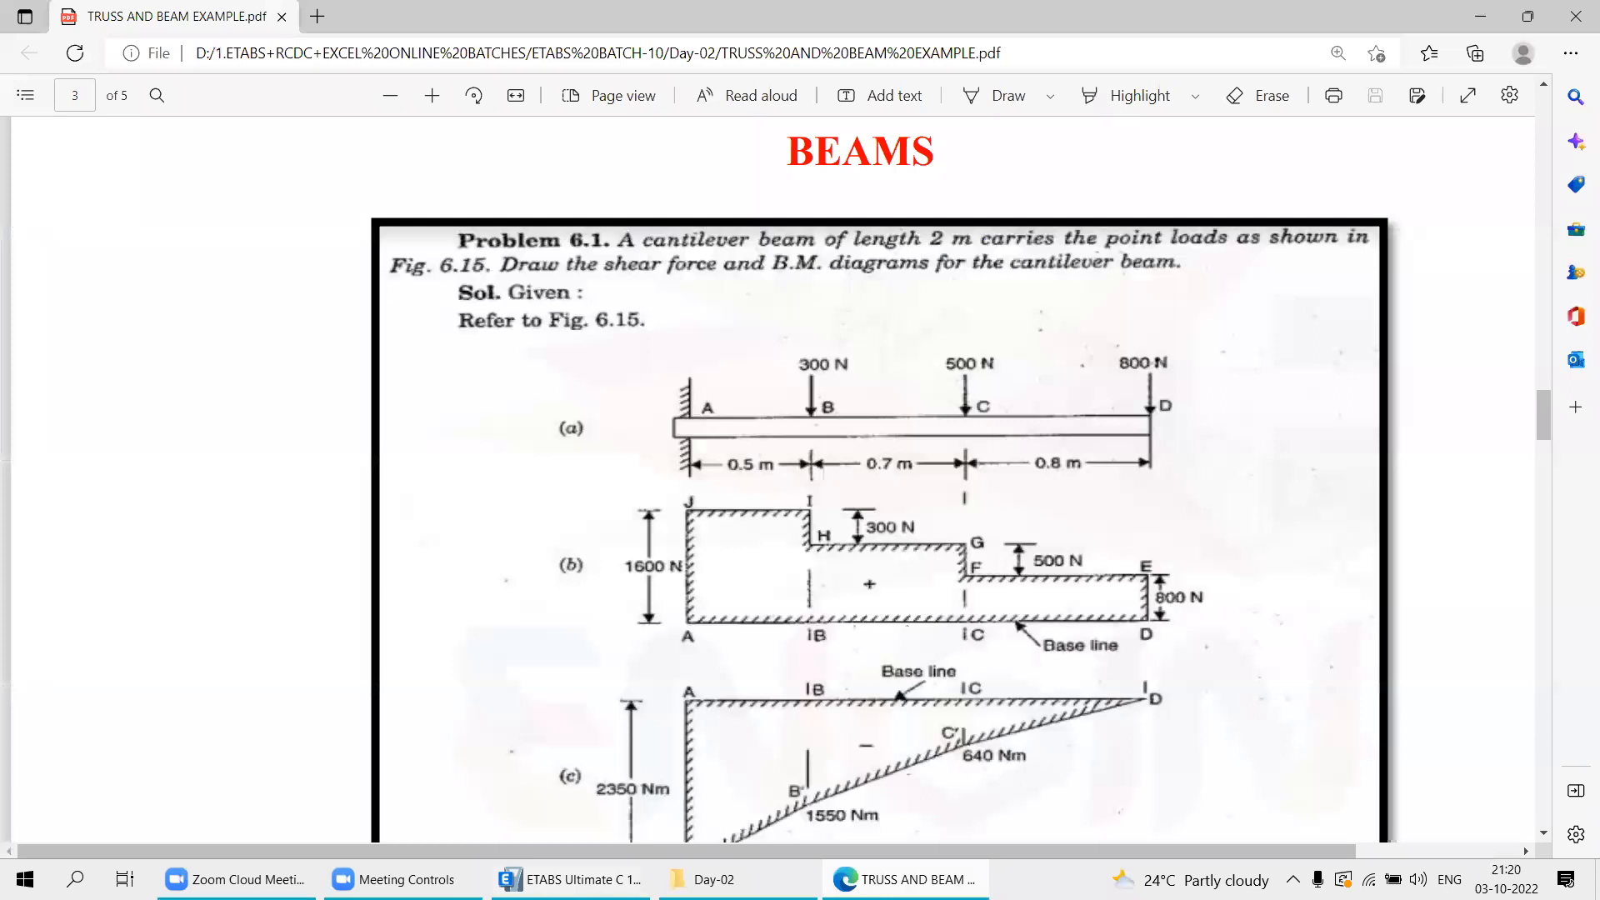
pyautogui.click(884, 879)
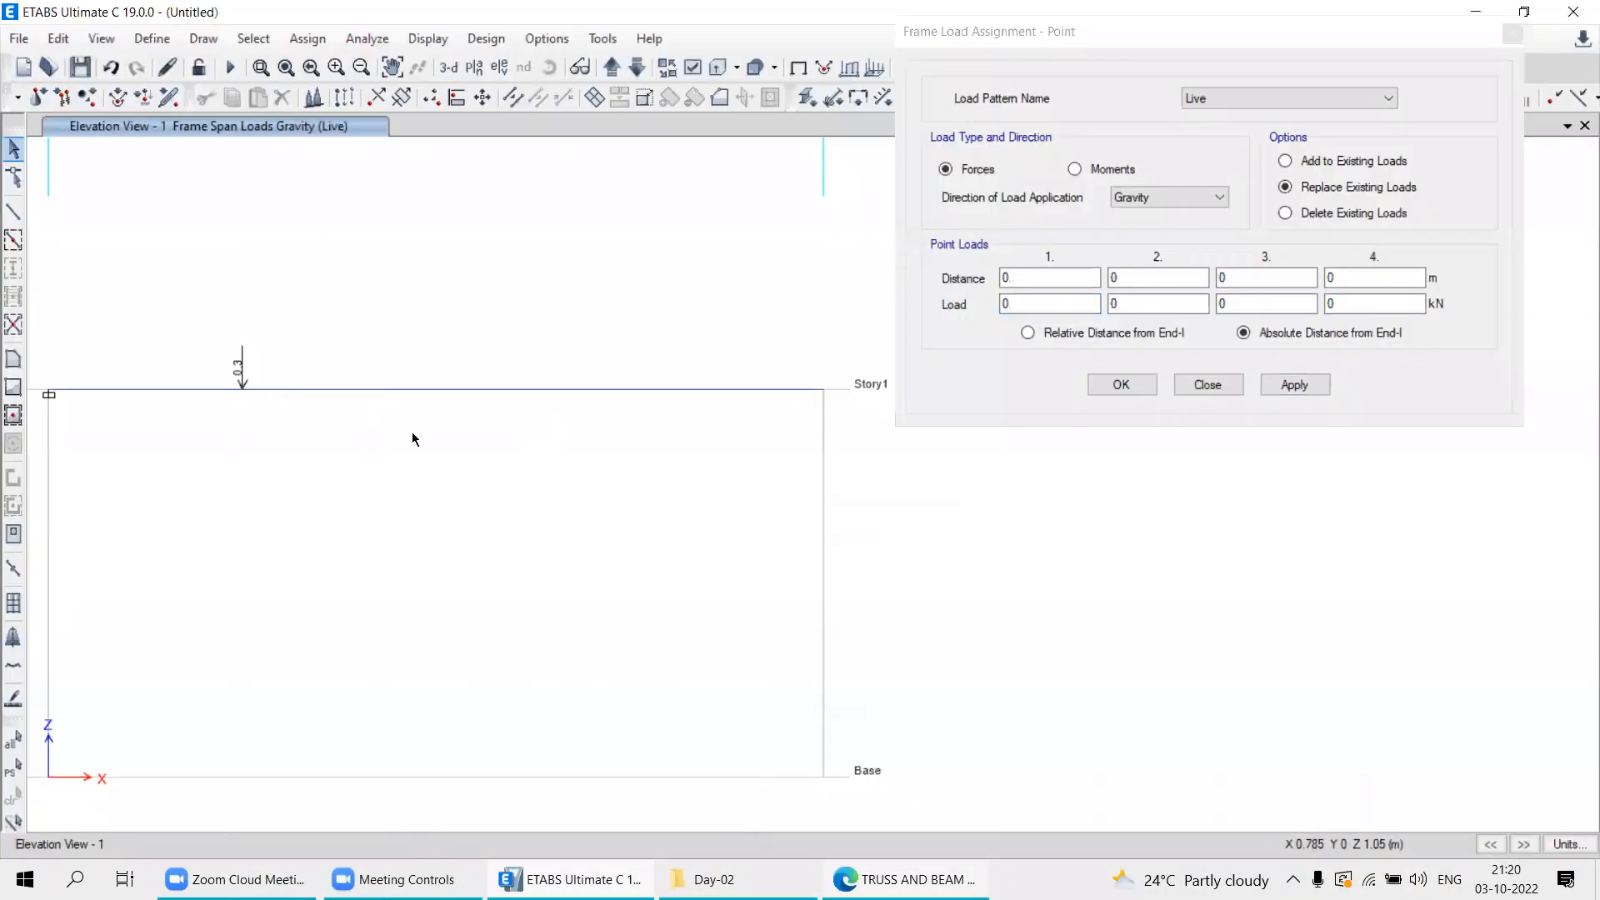
pyautogui.moveTo(422, 306); pyautogui.dragTo(379, 466)
pyautogui.moveTo(1026, 279); pyautogui.dragTo(924, 255)
pyautogui.write('1.2')
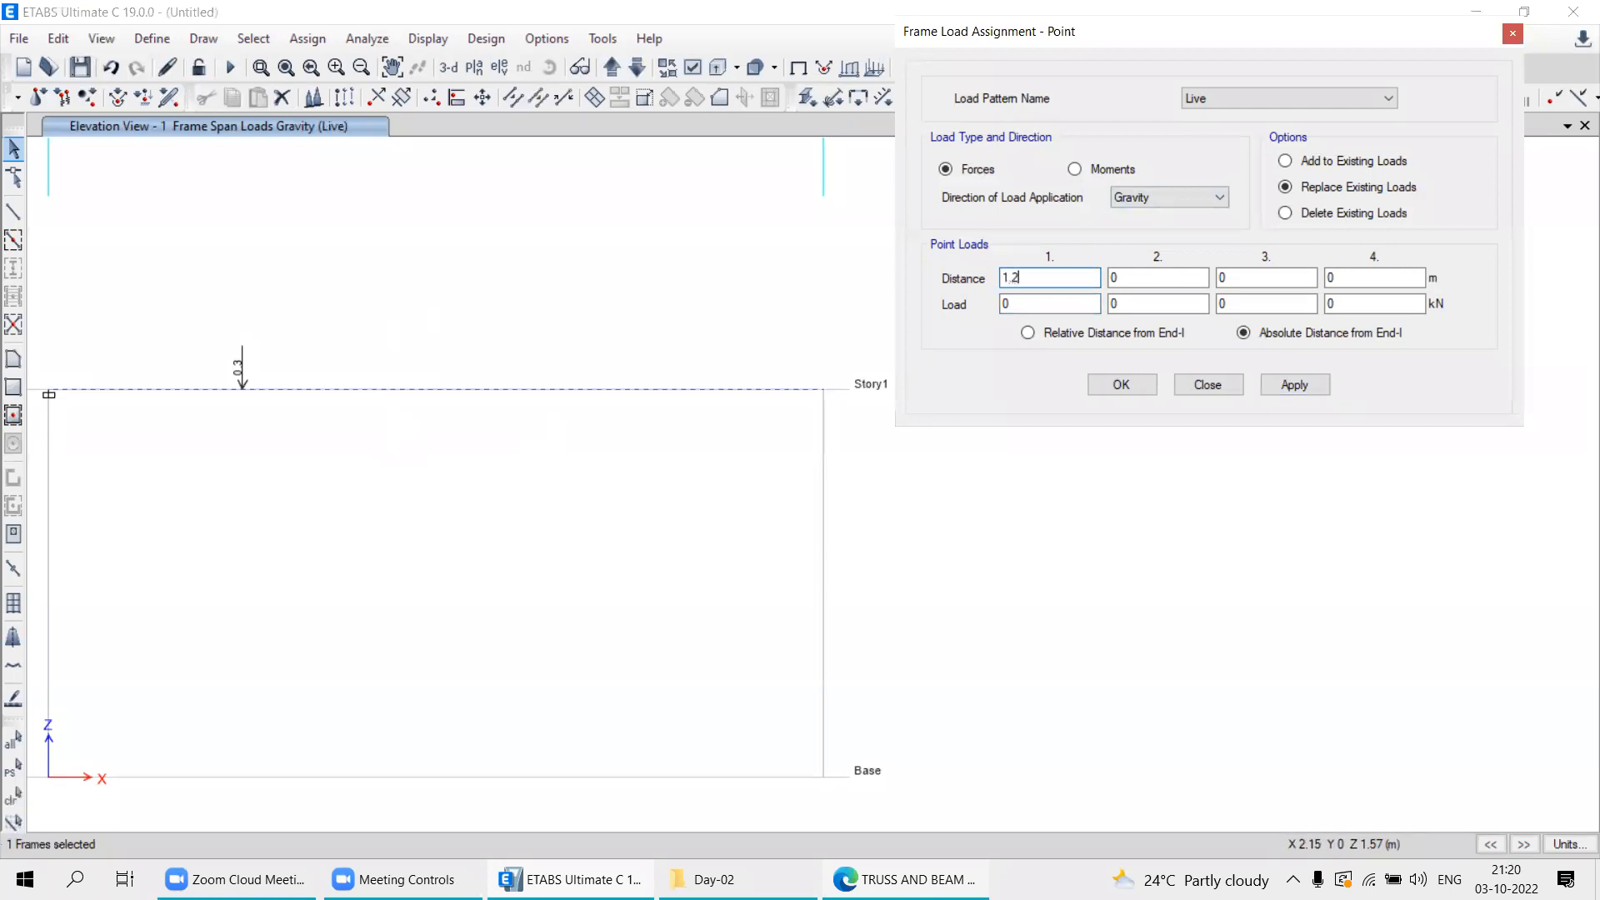
pyautogui.moveTo(1027, 306); pyautogui.dragTo(962, 309)
pyautogui.write('0.5')
pyautogui.click(1001, 304)
pyautogui.click(1295, 385)
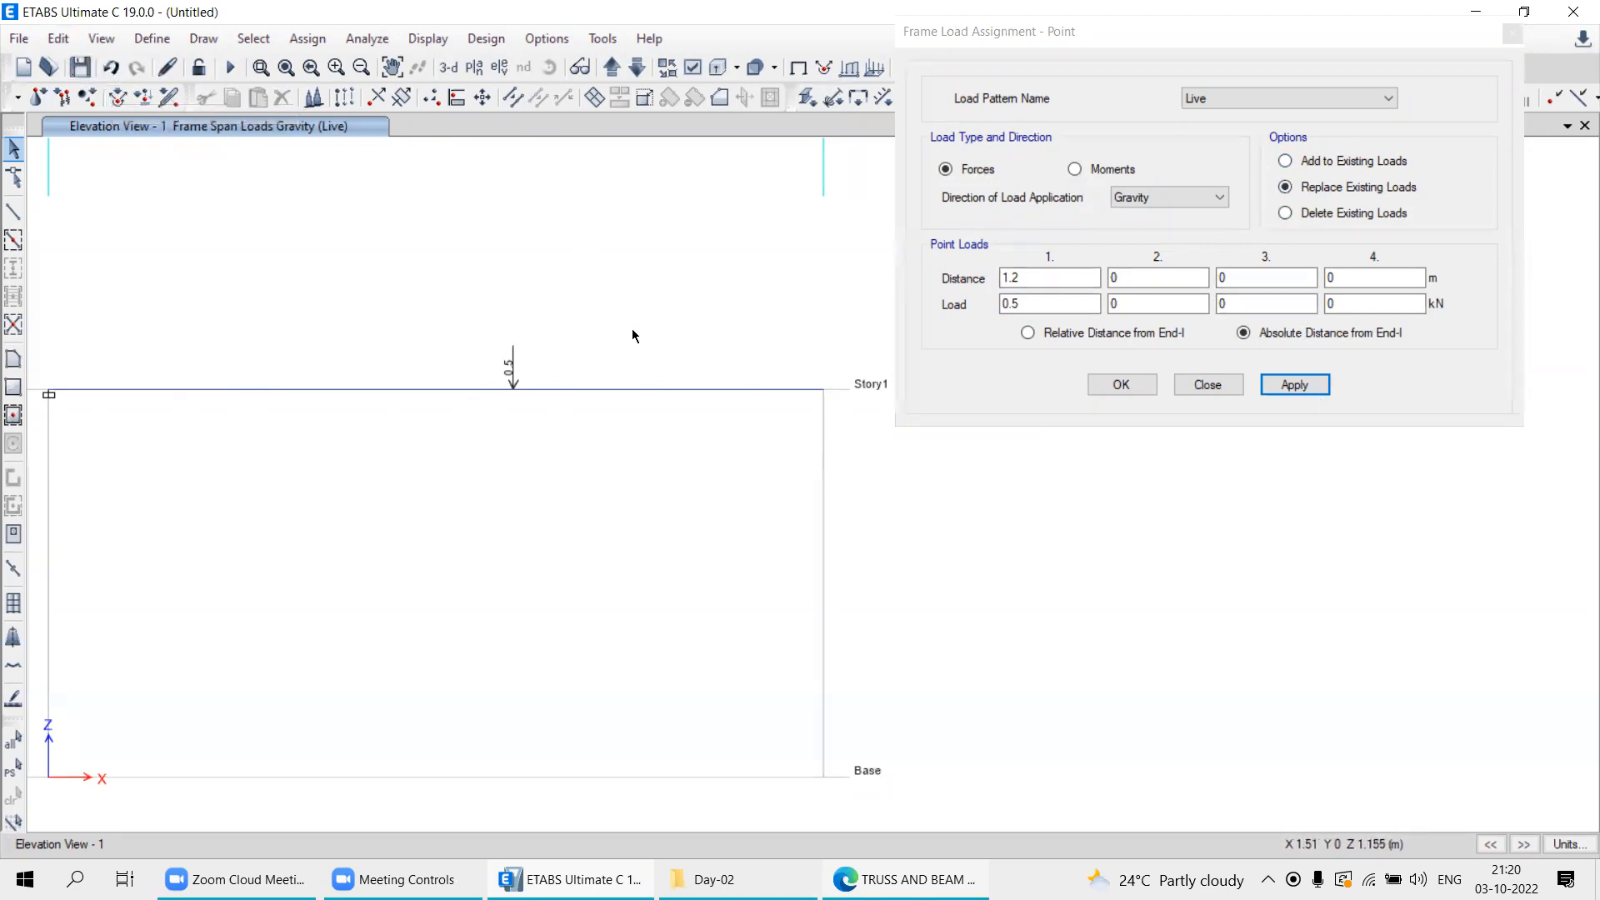
# Undo the last point load assignment and switch the assignment option to Add to Existing Loads.
pyautogui.click(58, 42)
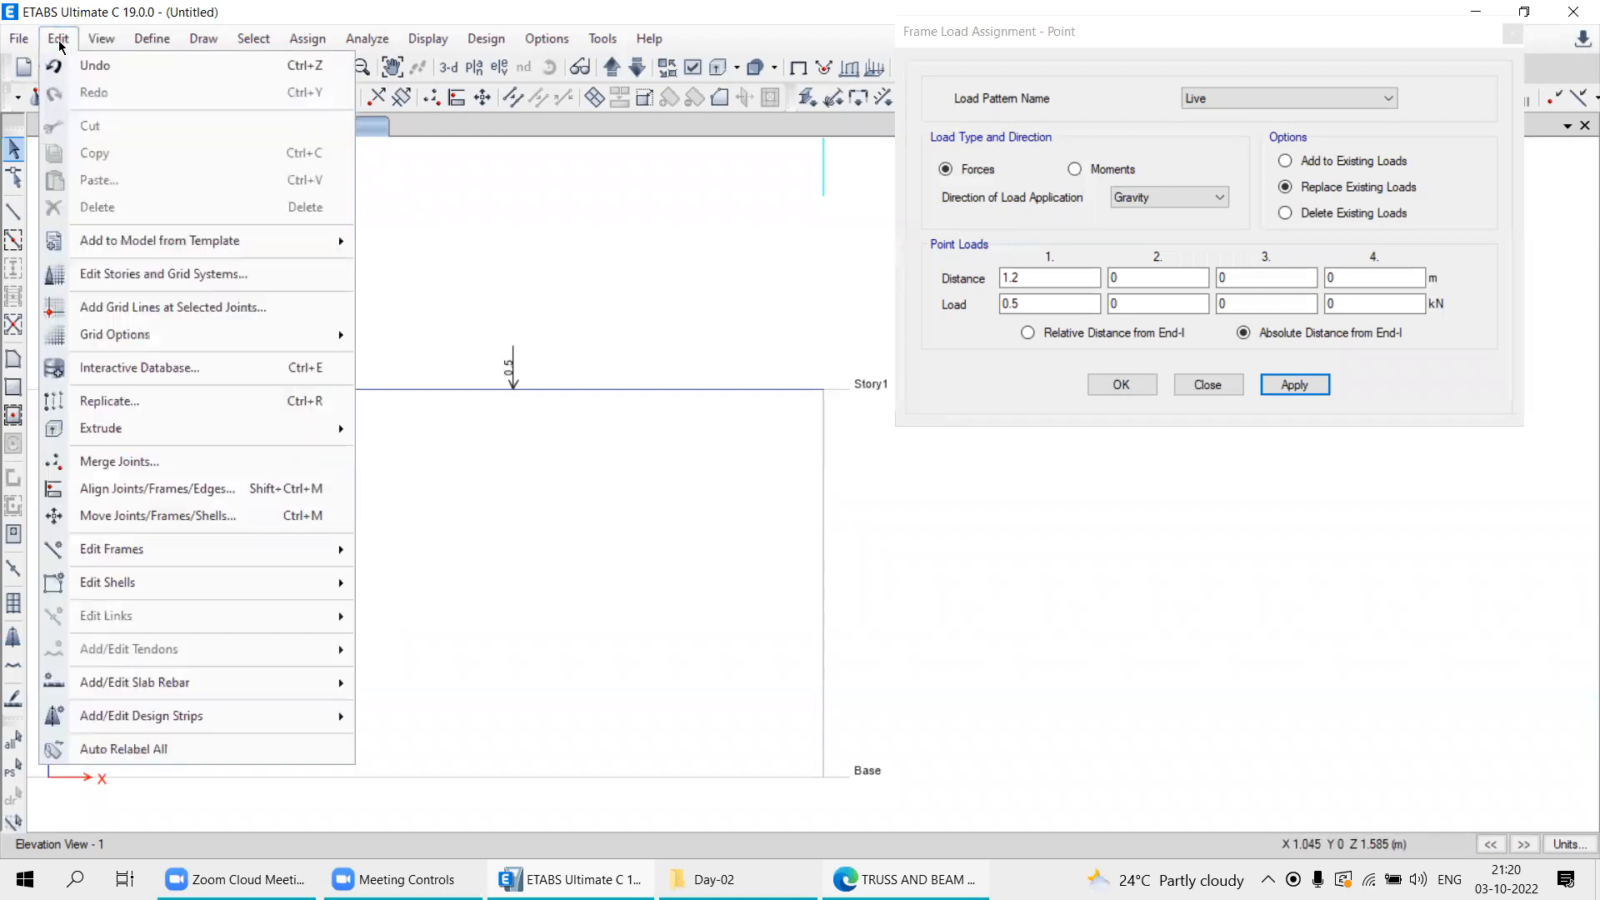
pyautogui.click(95, 67)
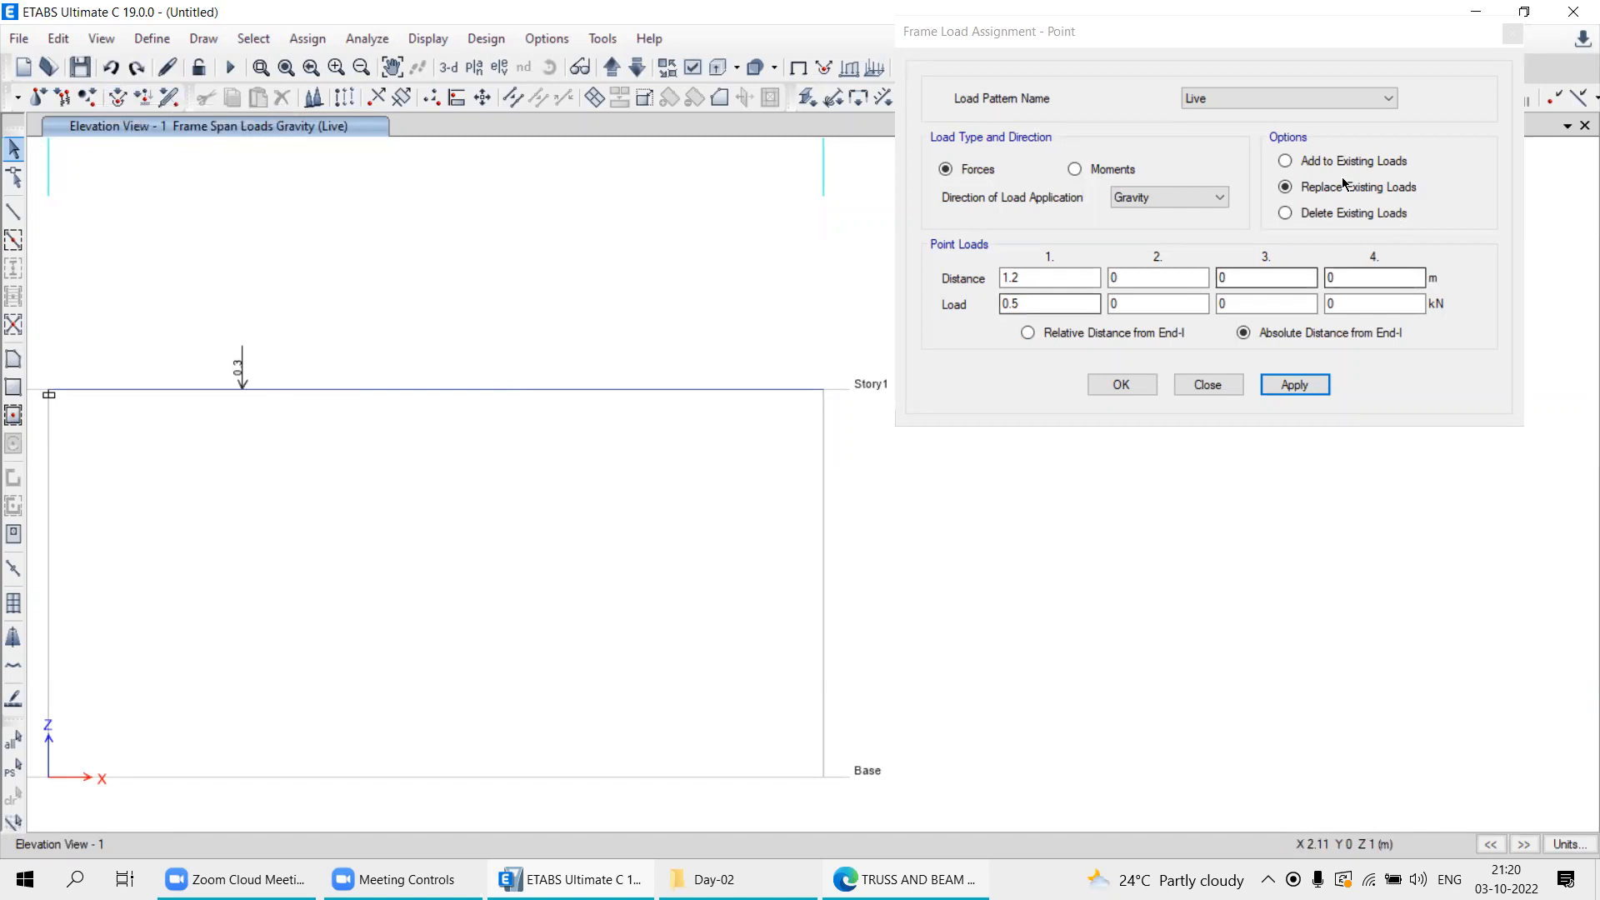
pyautogui.click(1287, 161)
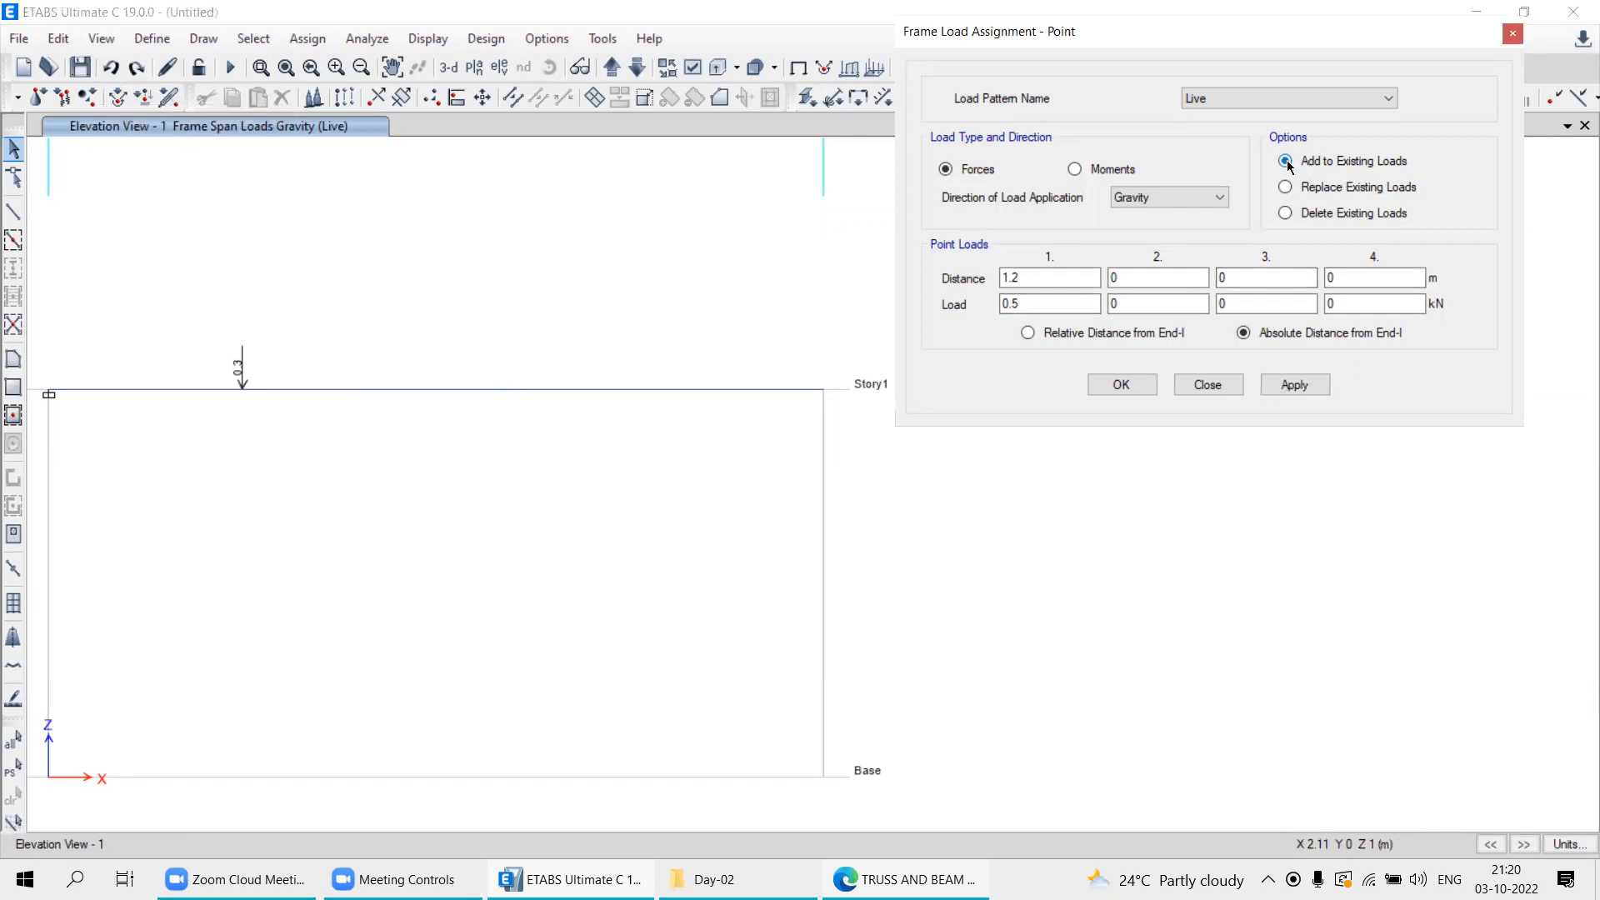
# Select the beam and add the 0.5 kN Live point load at 1.2 m to its existing loads.
pyautogui.click(1295, 386)
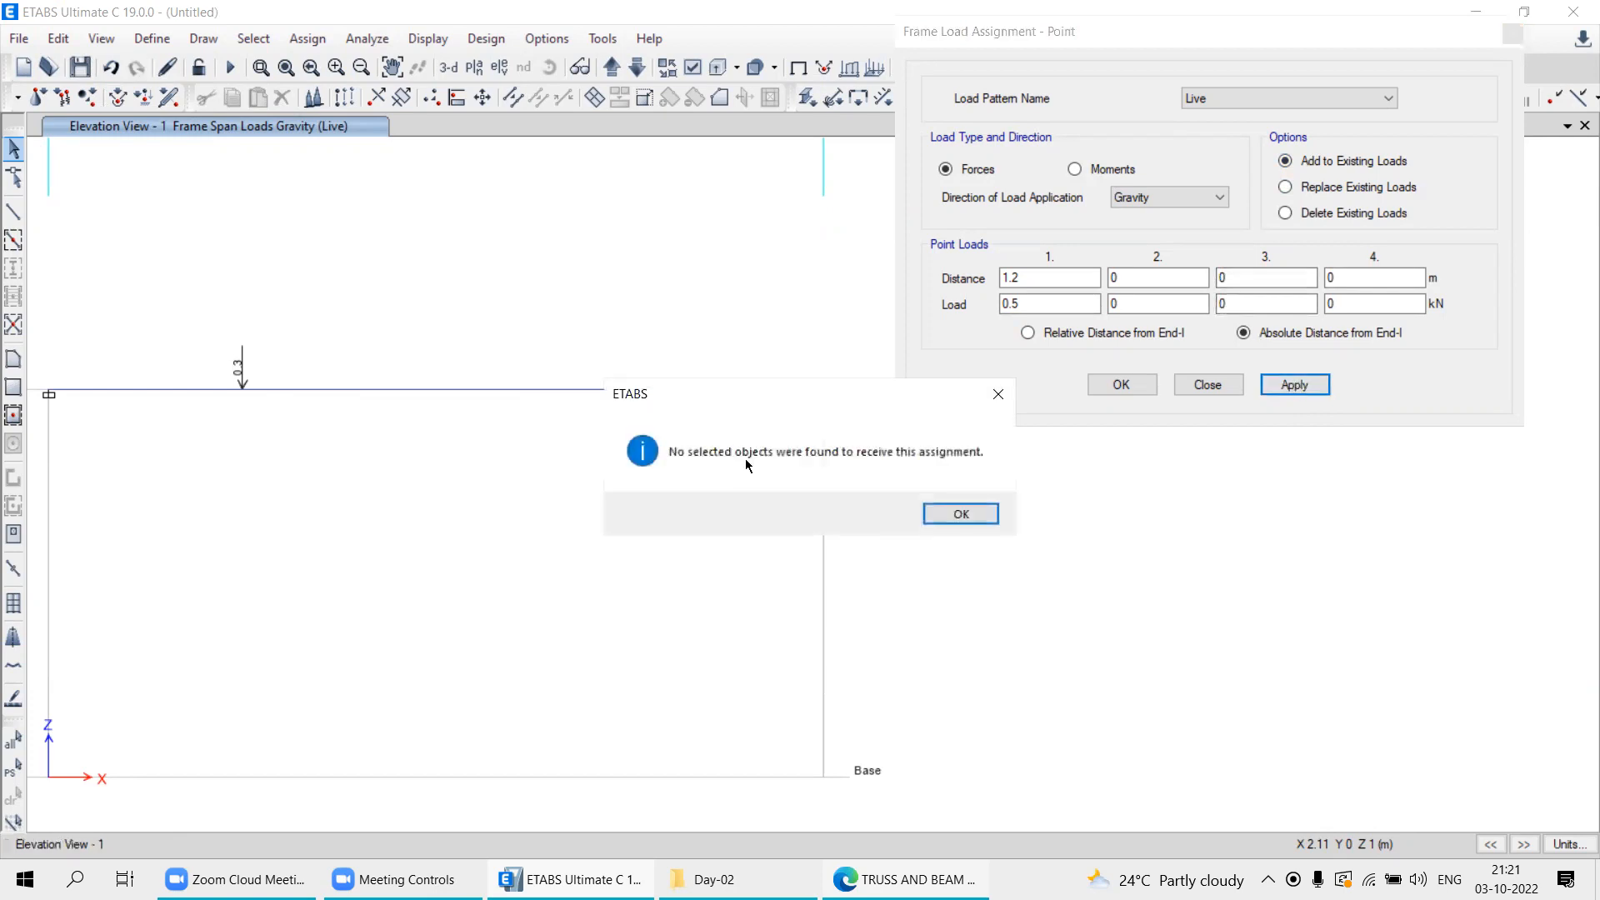
pyautogui.click(960, 514)
pyautogui.moveTo(492, 325); pyautogui.dragTo(407, 483)
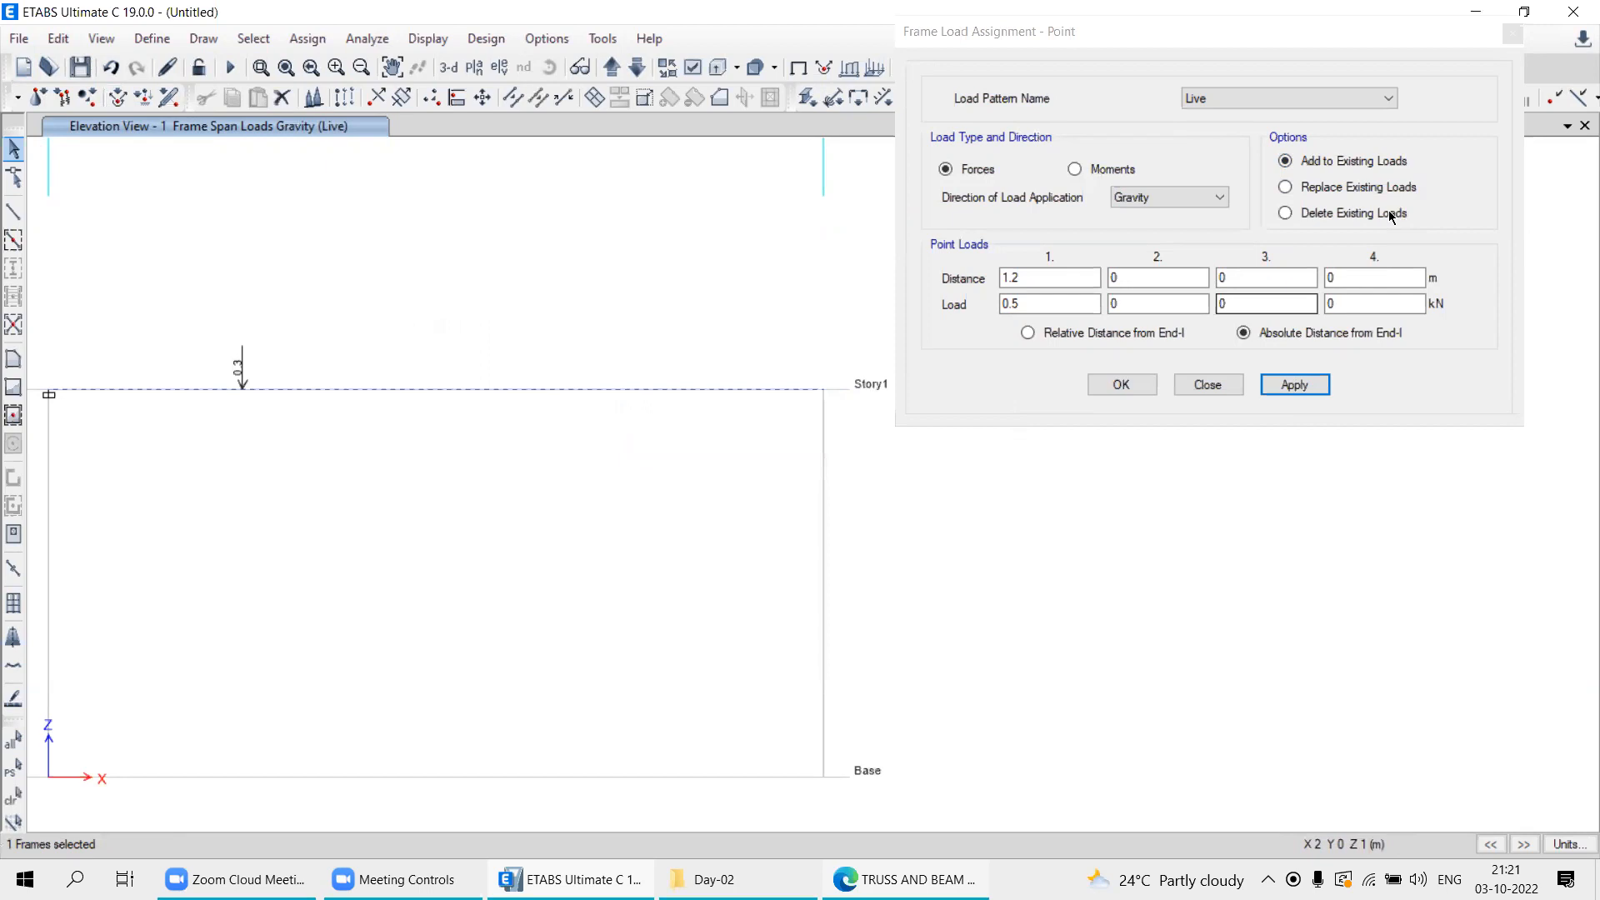
pyautogui.click(1295, 384)
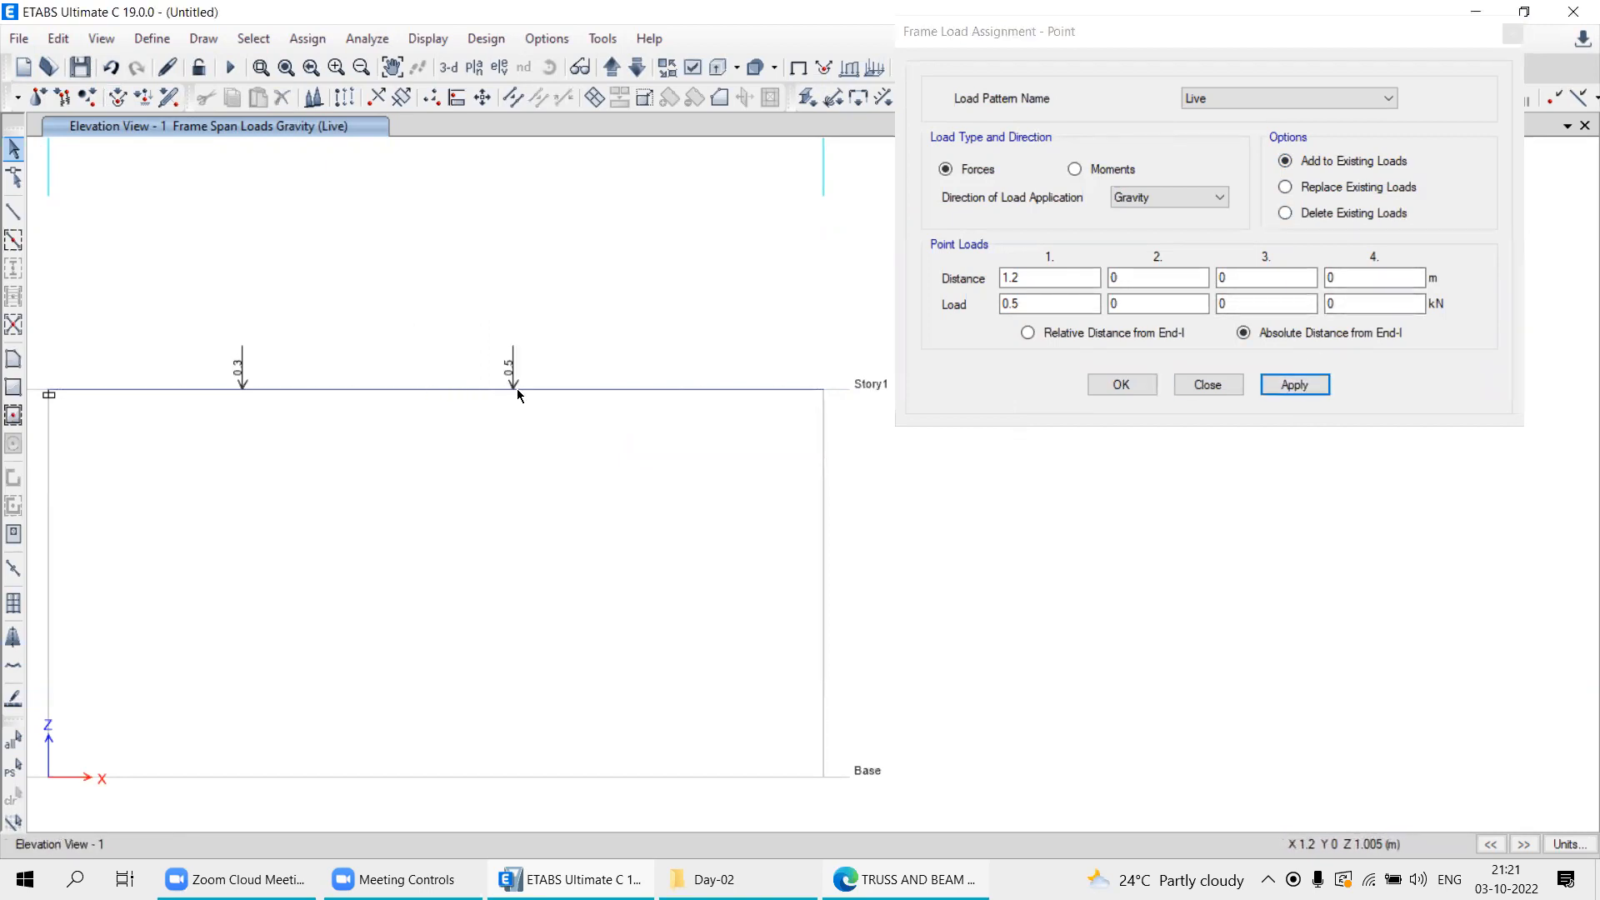
# Check the figure in the PDF, then reselect the beam and add a 0.8 kN gravity point load at 2 m.
pyautogui.hotkey('alt', 'Tab')
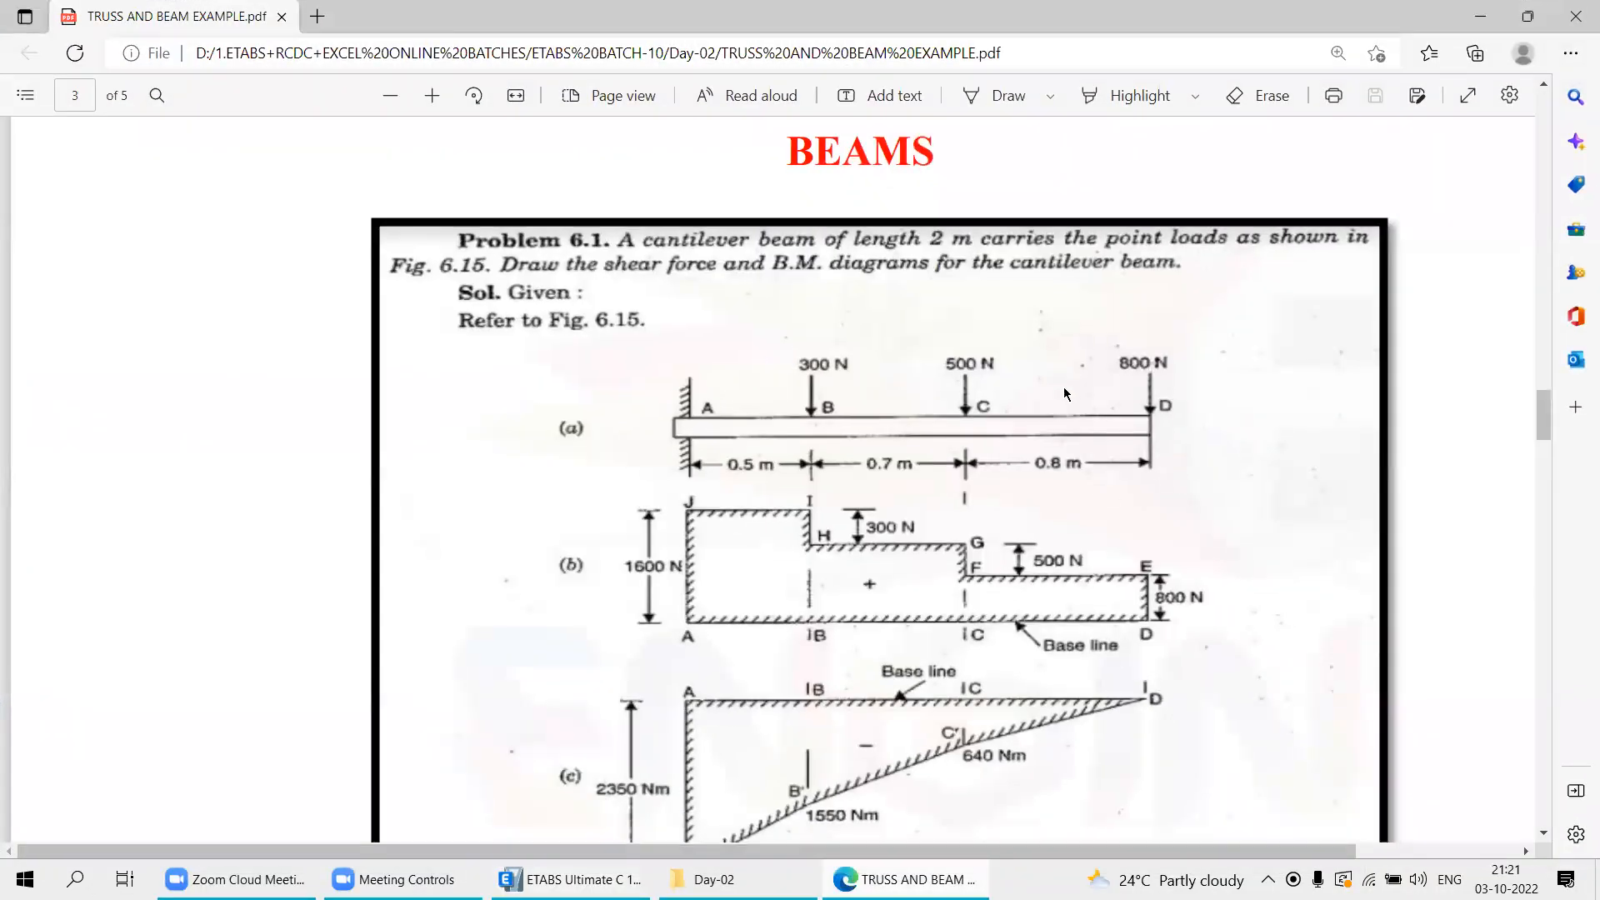
pyautogui.click(925, 877)
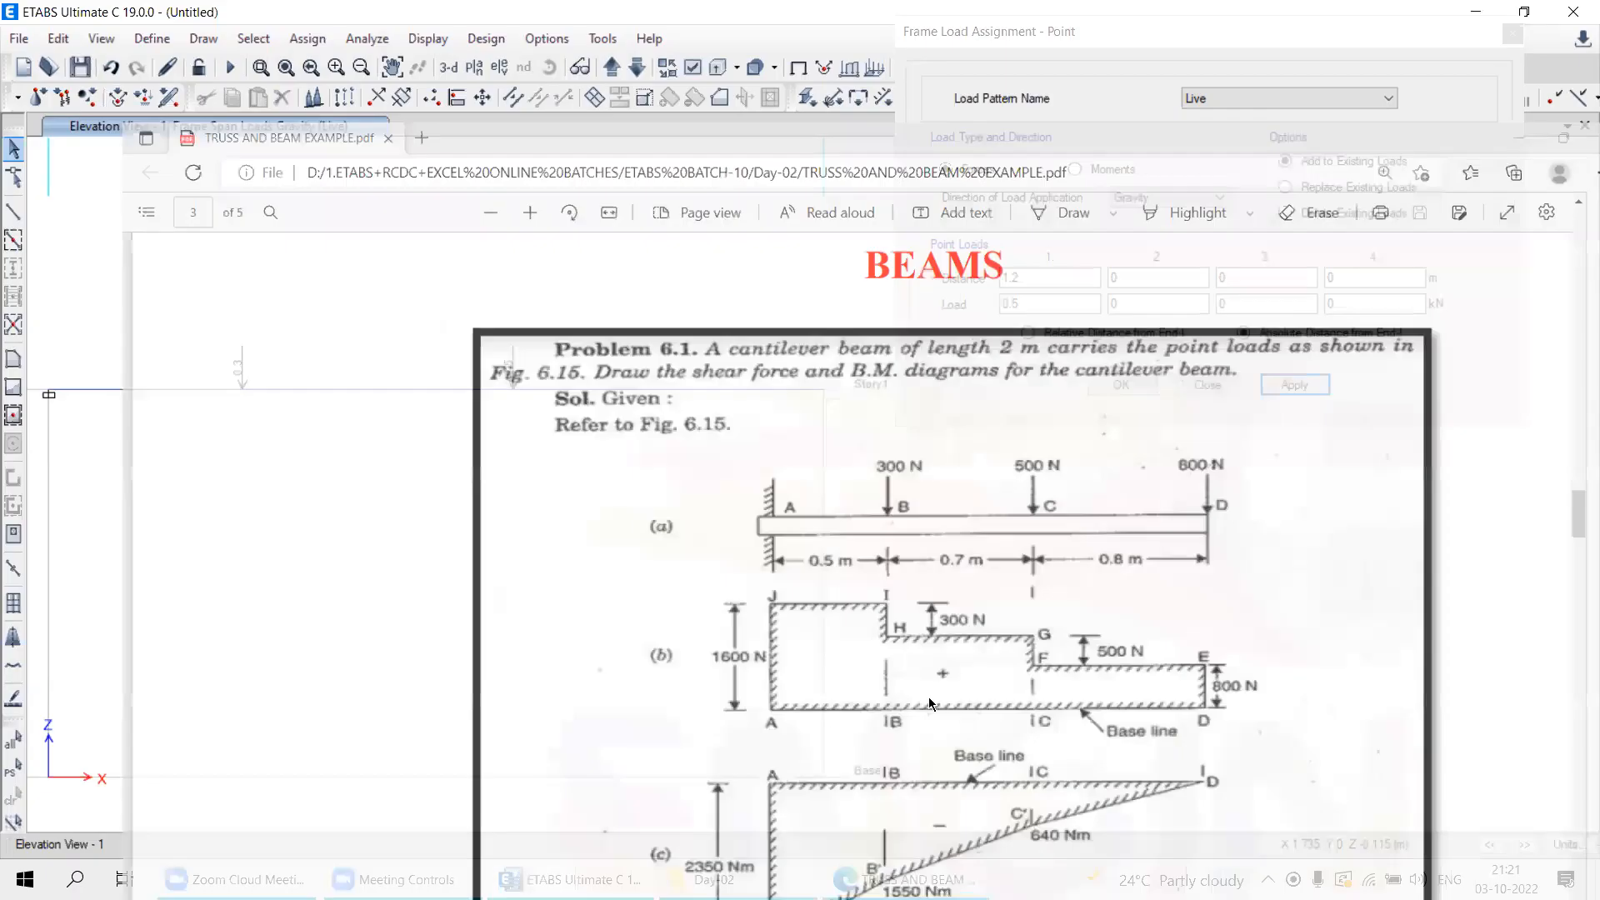
pyautogui.moveTo(625, 344); pyautogui.dragTo(609, 431)
pyautogui.doubleClick(1010, 277)
pyautogui.write('2')
pyautogui.click(1015, 307)
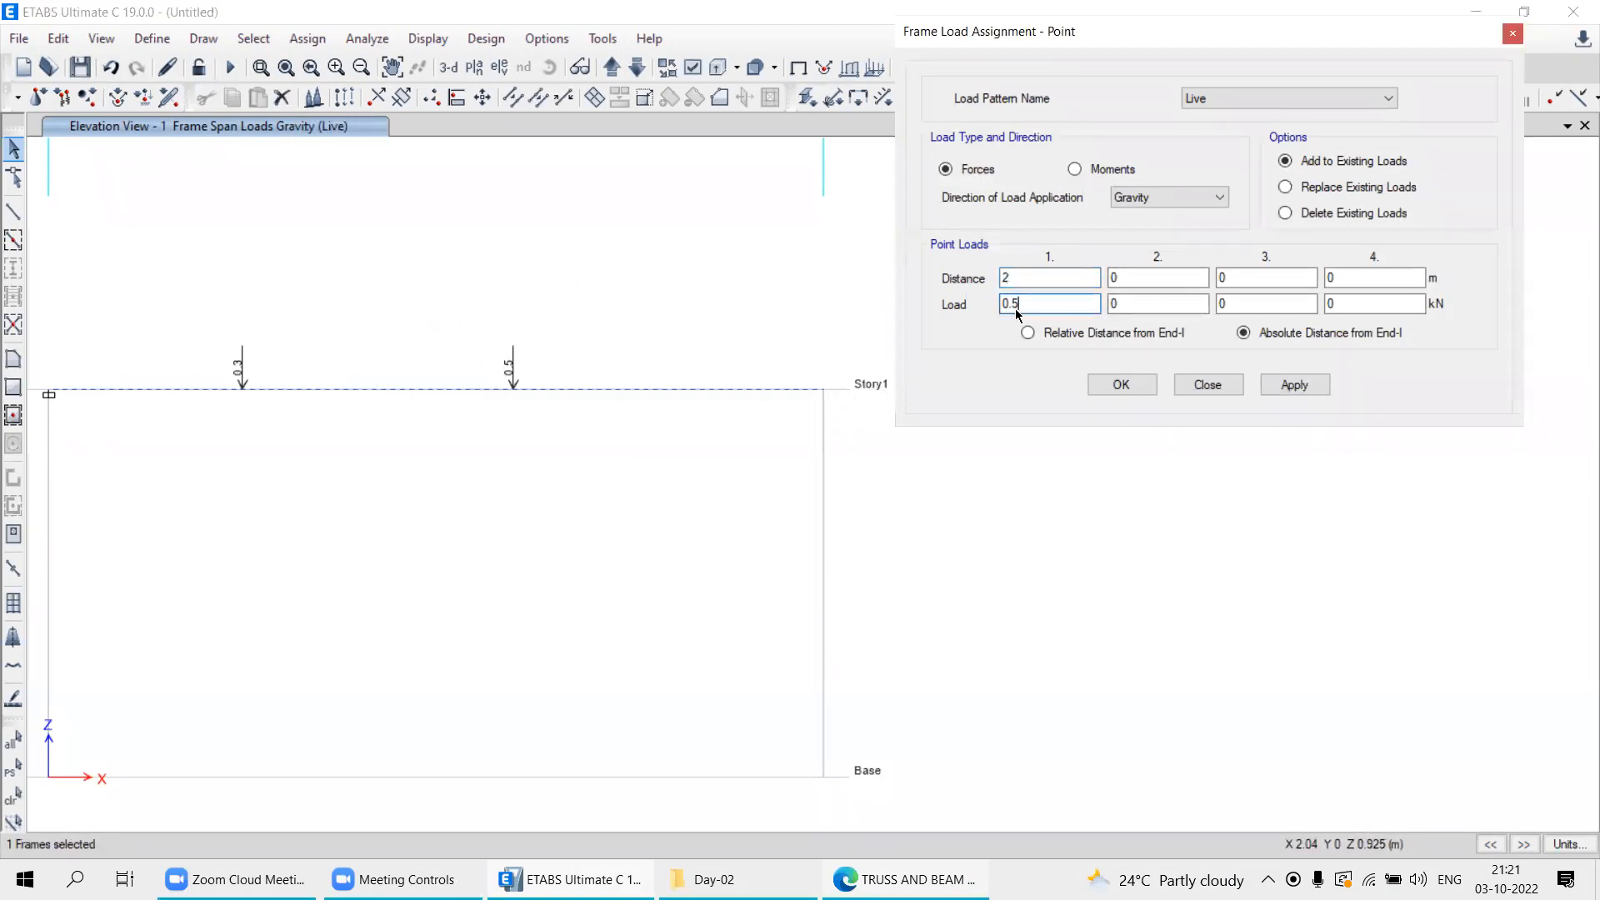
pyautogui.write('8')
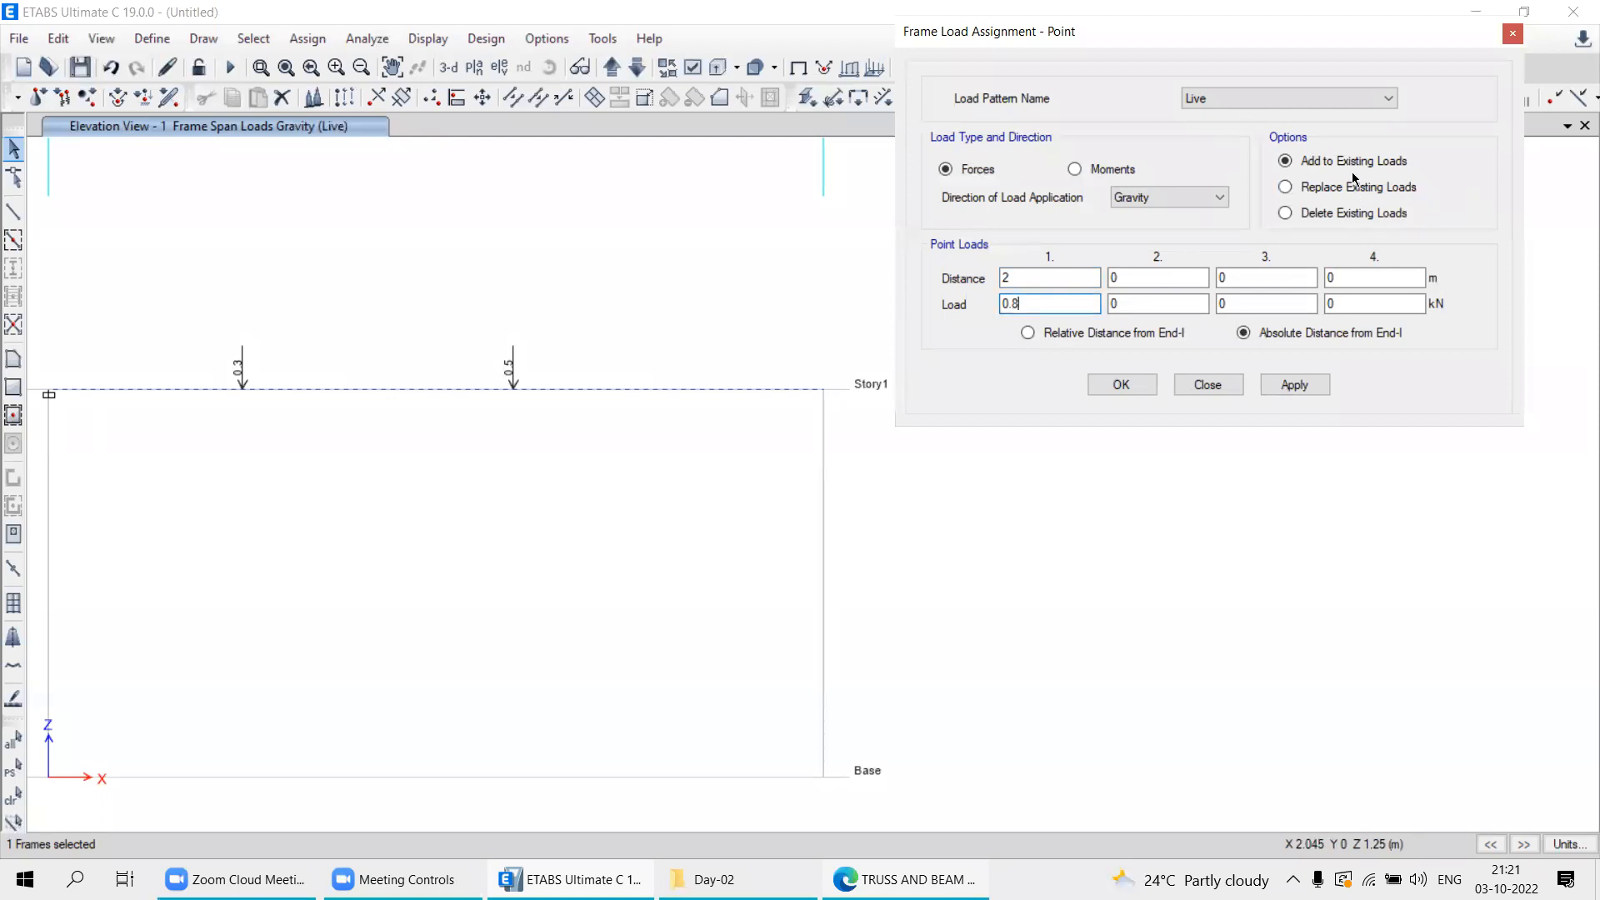
pyautogui.click(1294, 386)
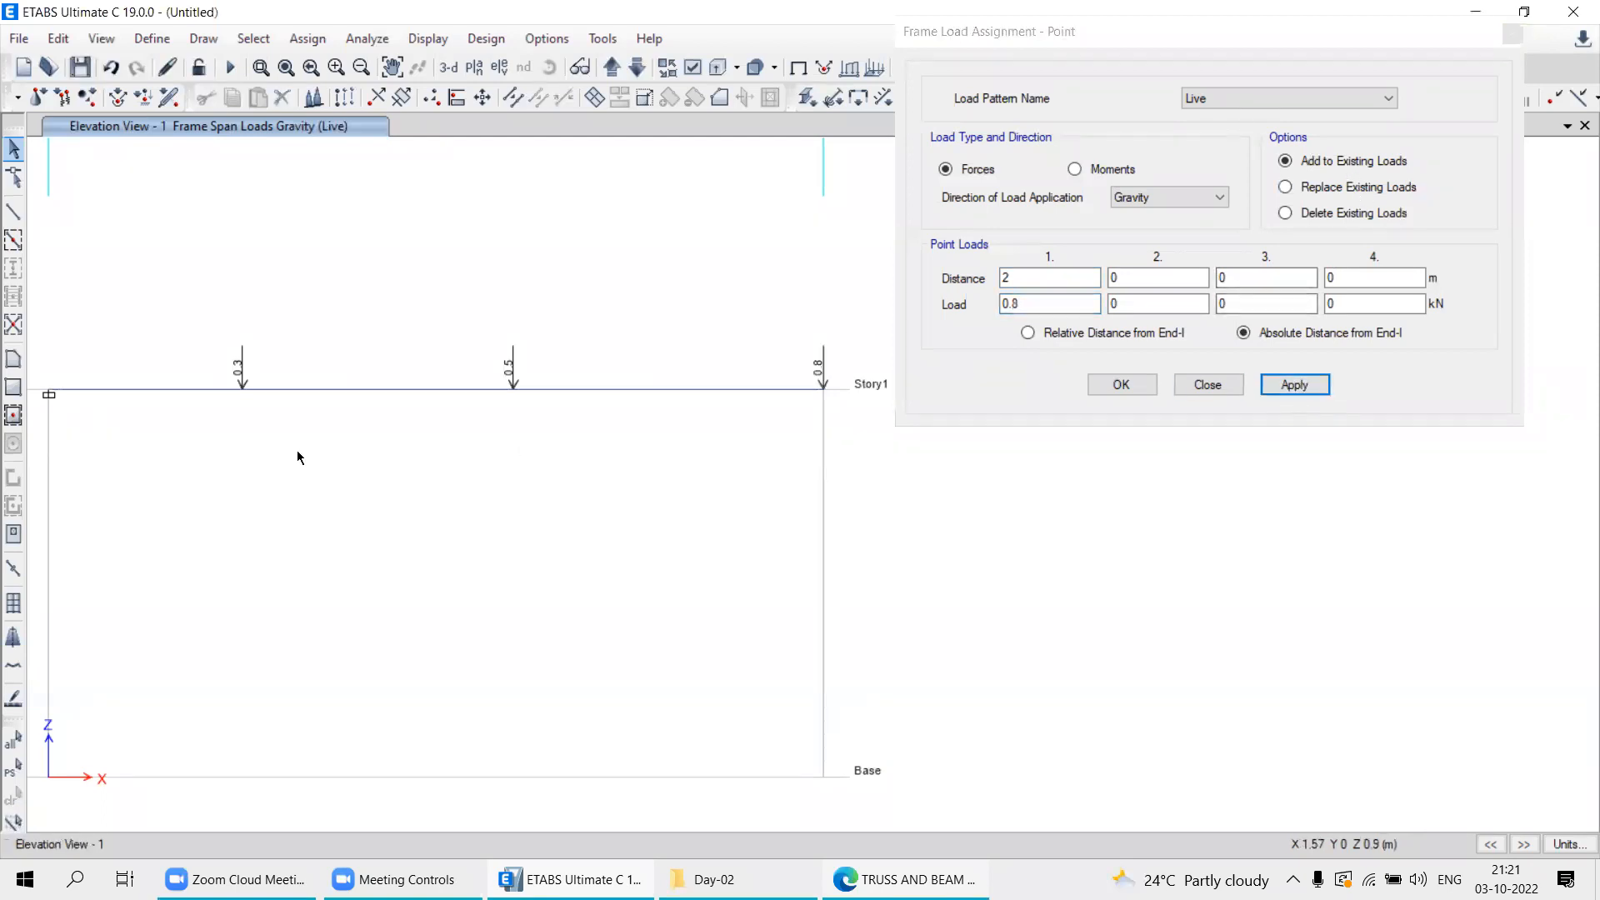
pyautogui.scroll(-3, 385, 500)
pyautogui.scroll(3, 379, 496)
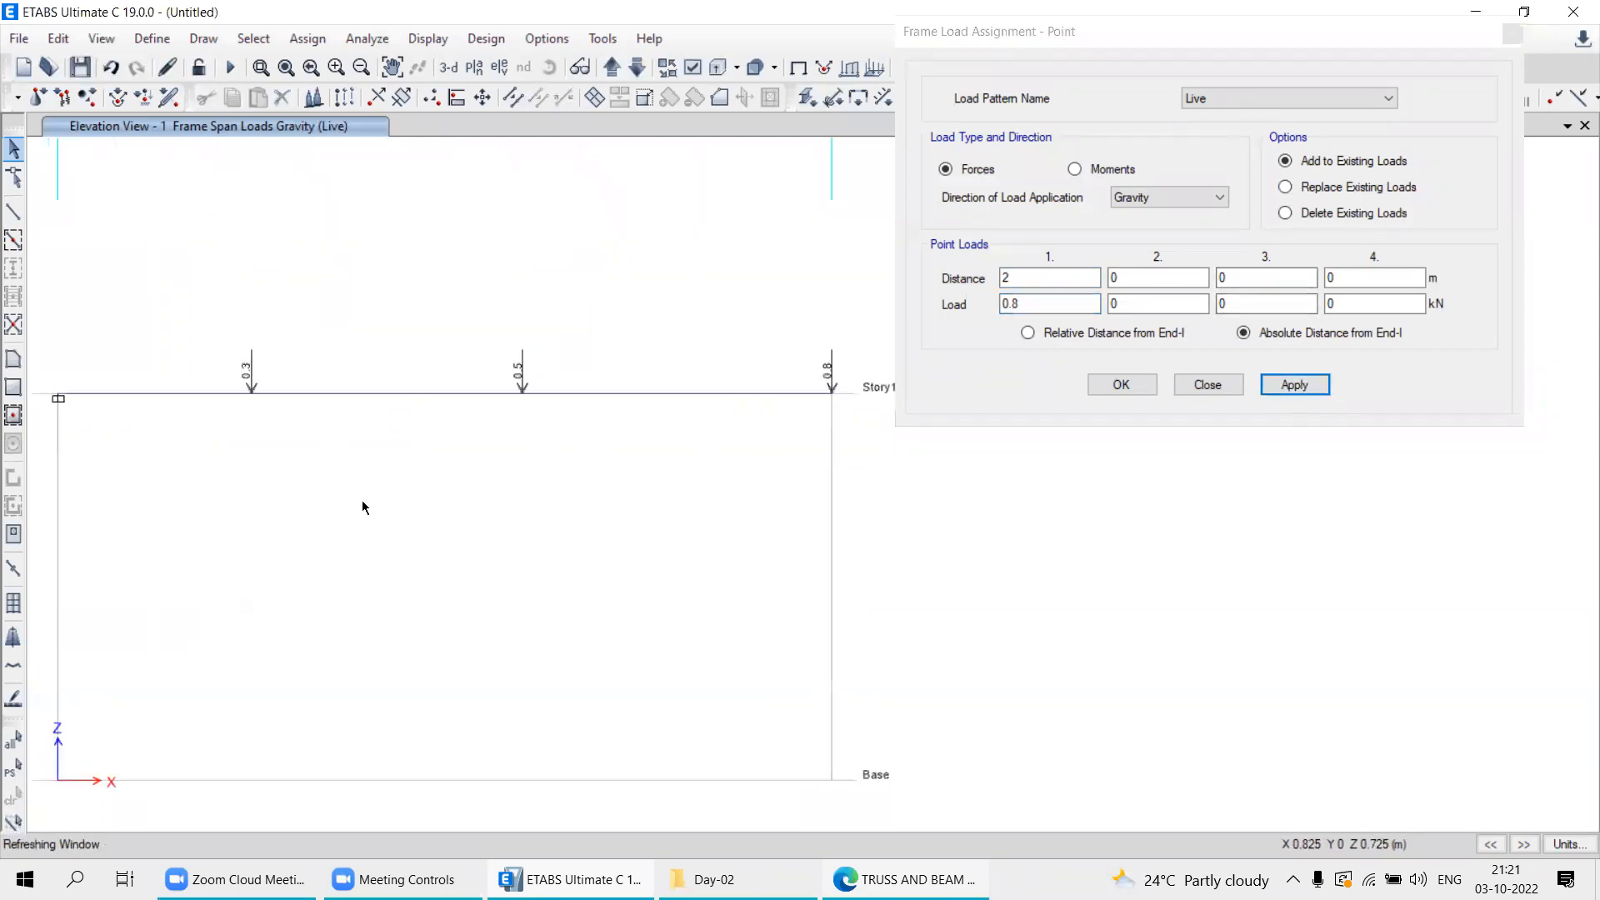
pyautogui.click(1205, 385)
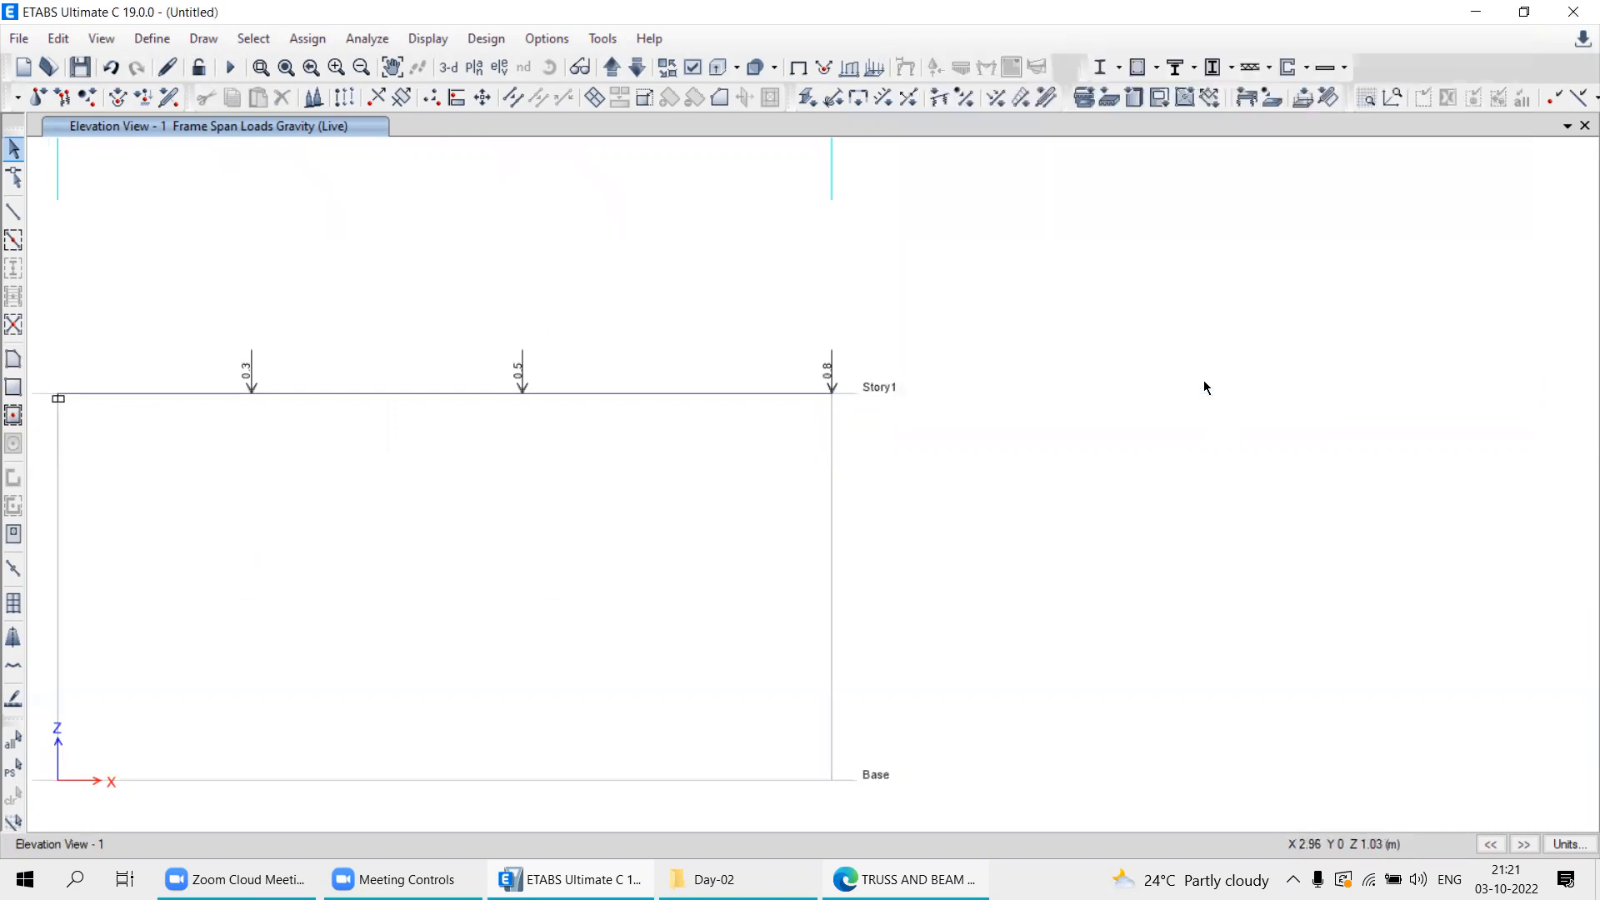
# Run the analysis, saving the model as 6.
pyautogui.moveTo(325, 520); pyautogui.dragTo(528, 496, button='middle')
pyautogui.scroll(-3, 648, 491)
pyautogui.scroll(3, 648, 497)
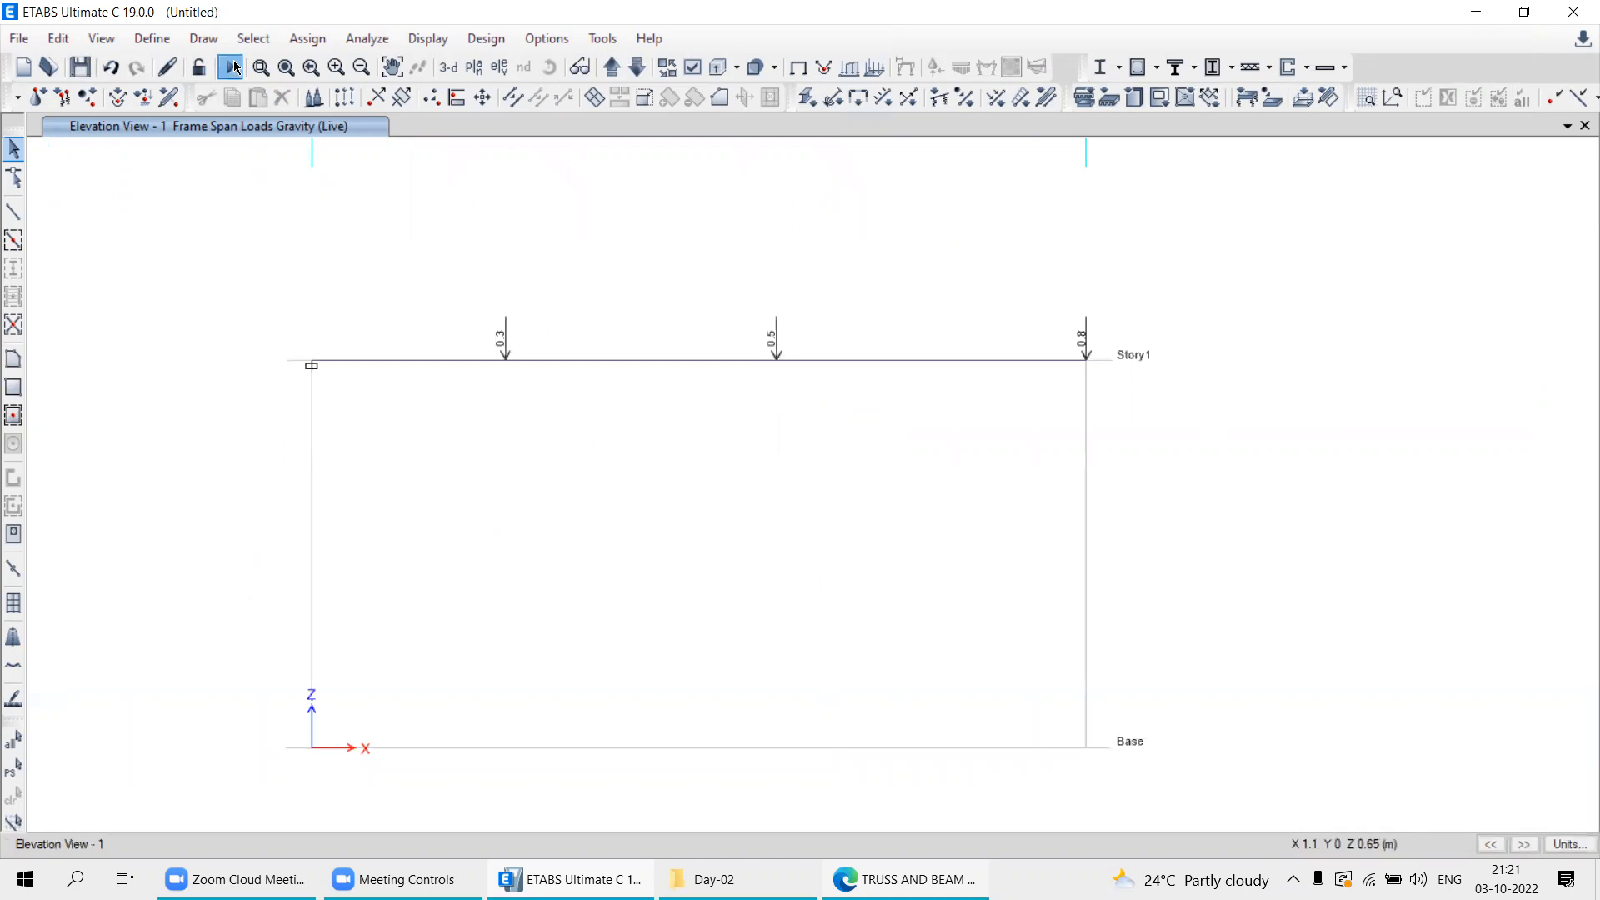
pyautogui.click(232, 67)
pyautogui.click(1424, 823)
pyautogui.click(851, 441)
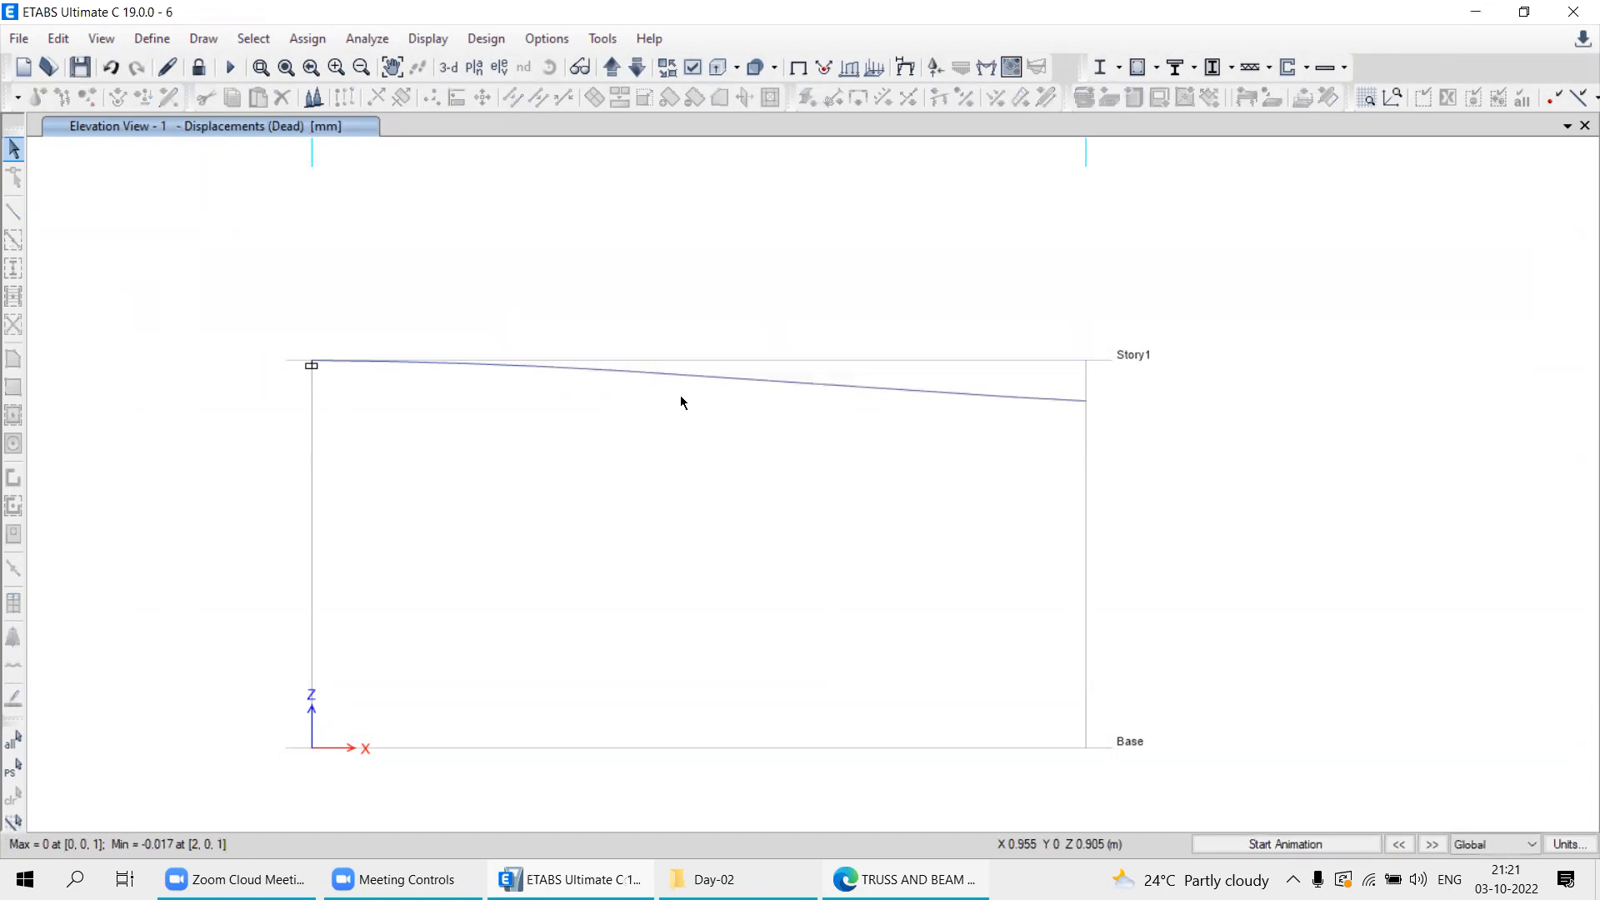
# Display the Shear 2-2 force diagram of the frames for the Live load case.
pyautogui.click(402, 39)
pyautogui.moveTo(556, 171)
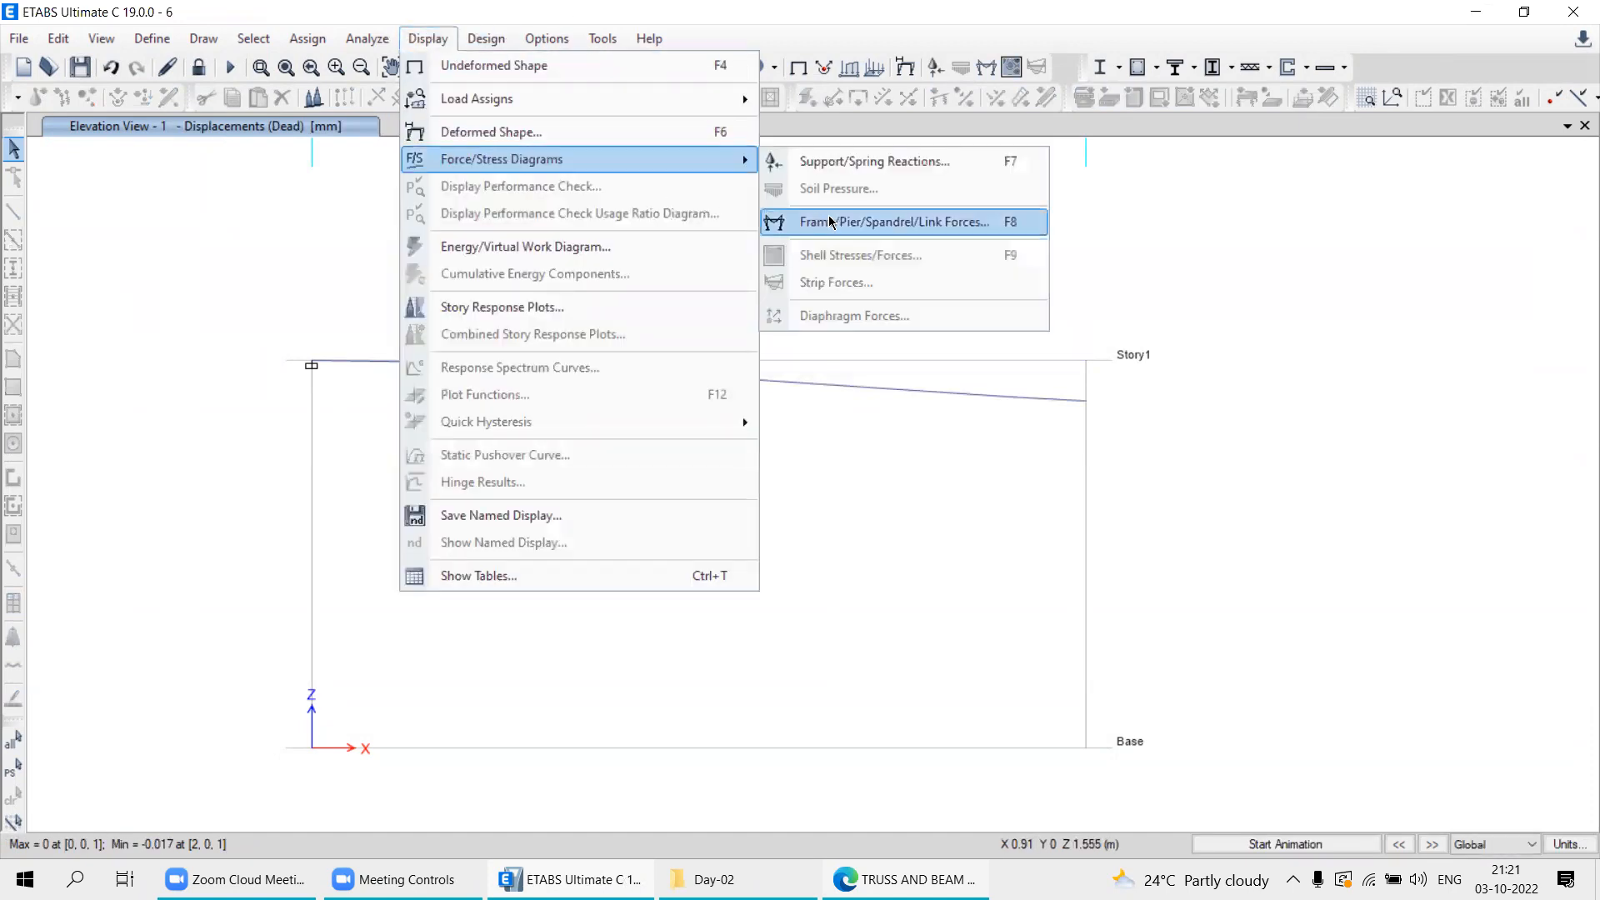
pyautogui.click(809, 226)
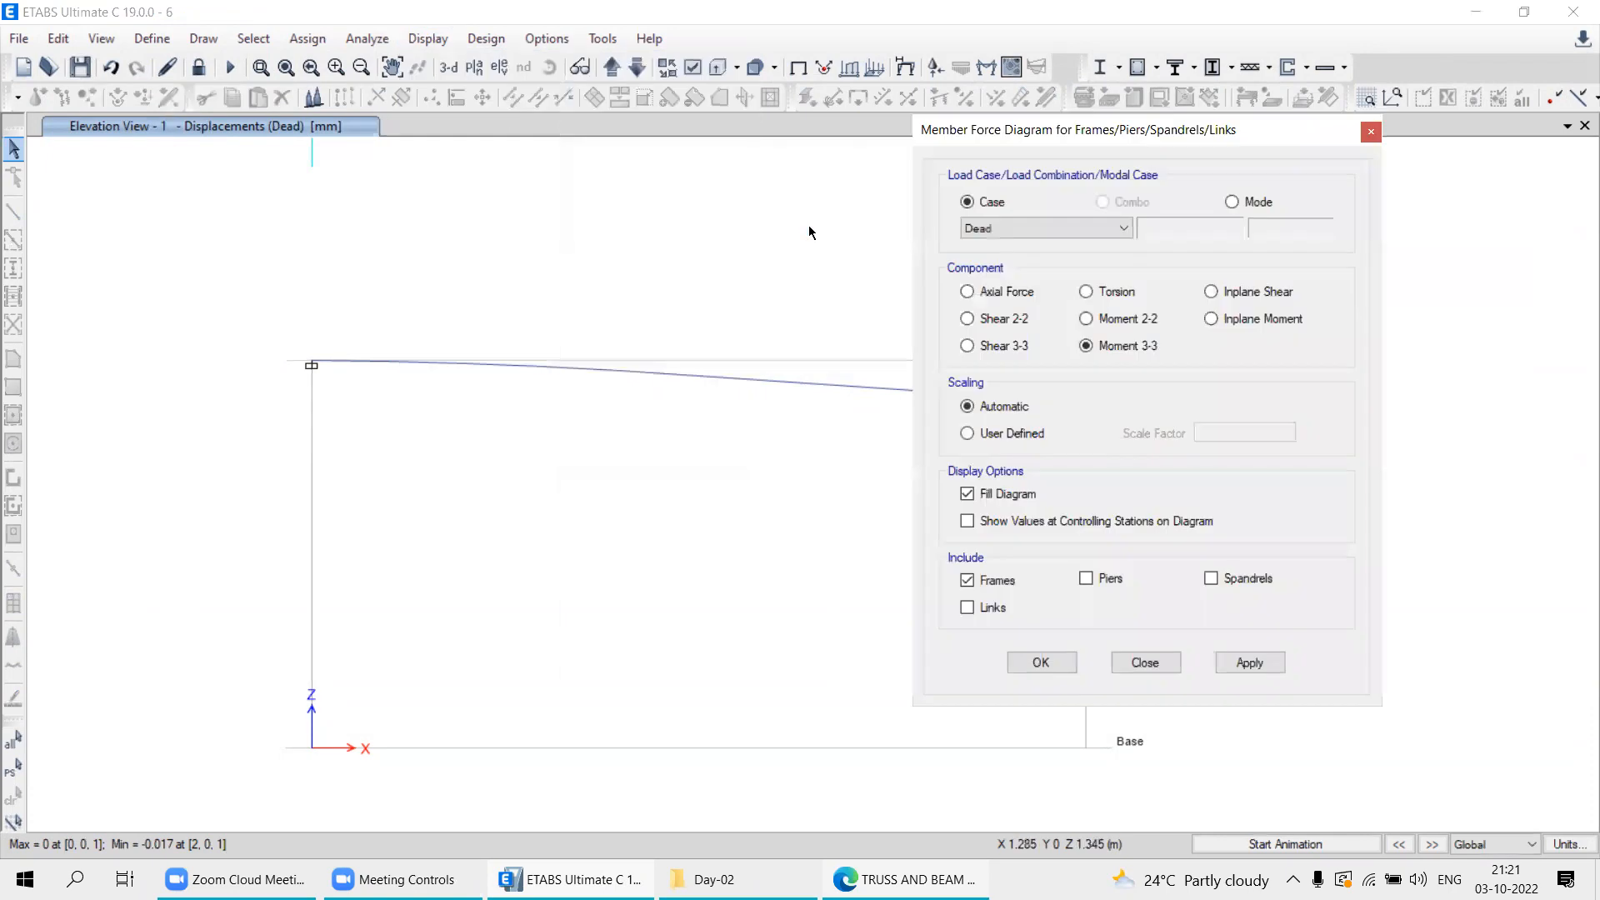
pyautogui.click(1022, 230)
pyautogui.click(974, 262)
pyautogui.moveTo(1049, 129); pyautogui.dragTo(1145, 79)
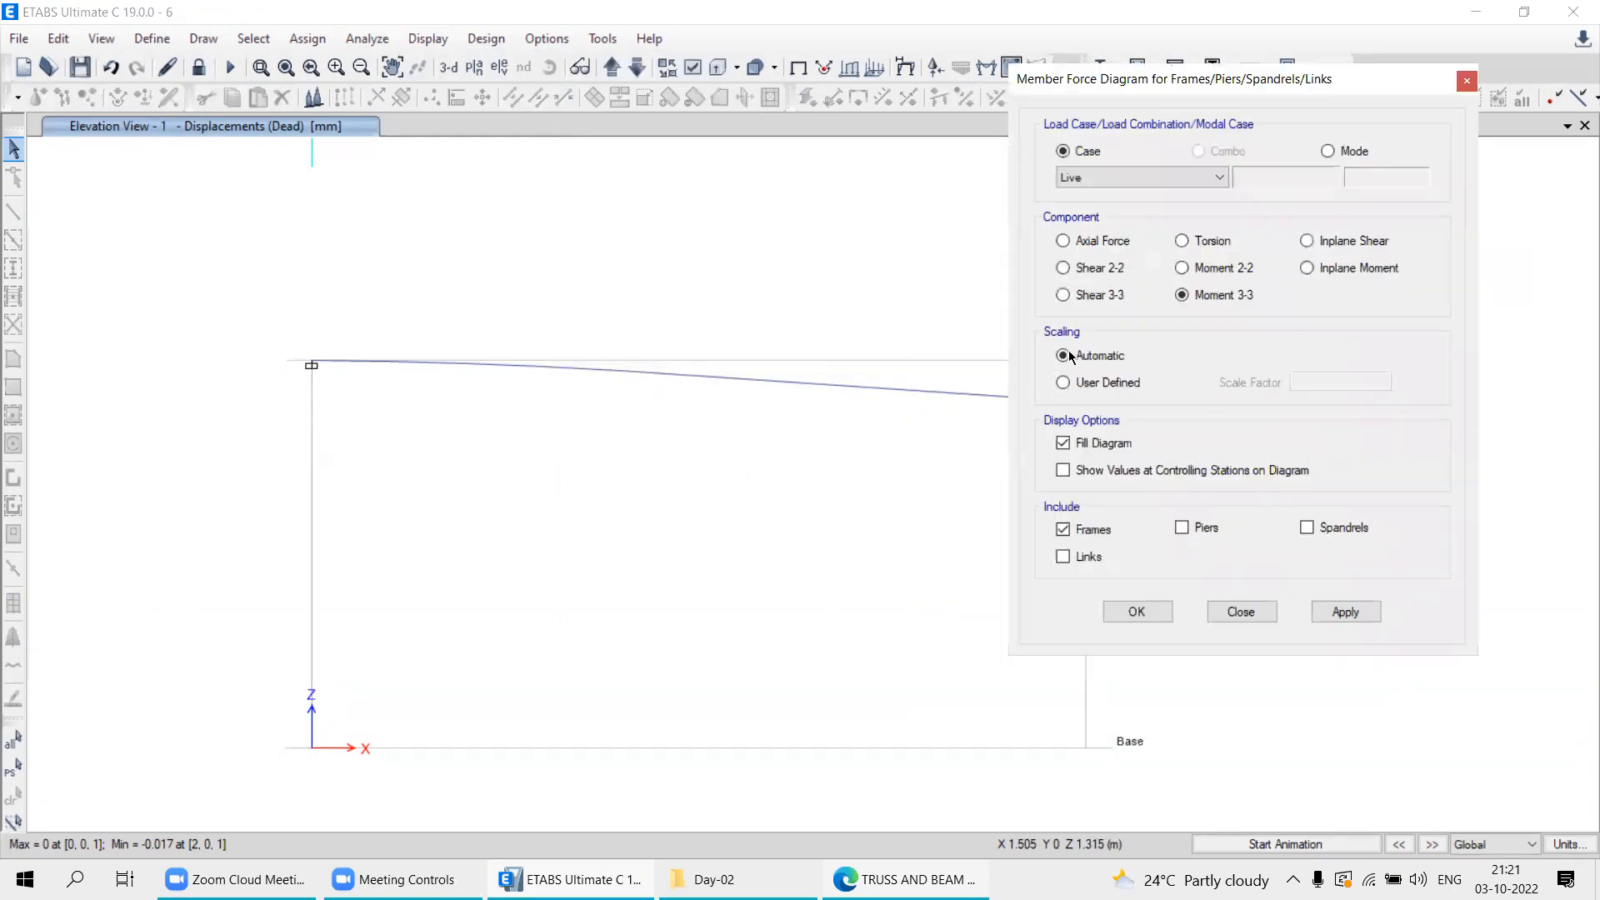
pyautogui.click(1081, 268)
pyautogui.click(1345, 611)
pyautogui.click(1241, 612)
# Open the beam's detailed diagram and read the shear and moment at 0.5 m using Scroll for Values.
pyautogui.moveTo(589, 361)
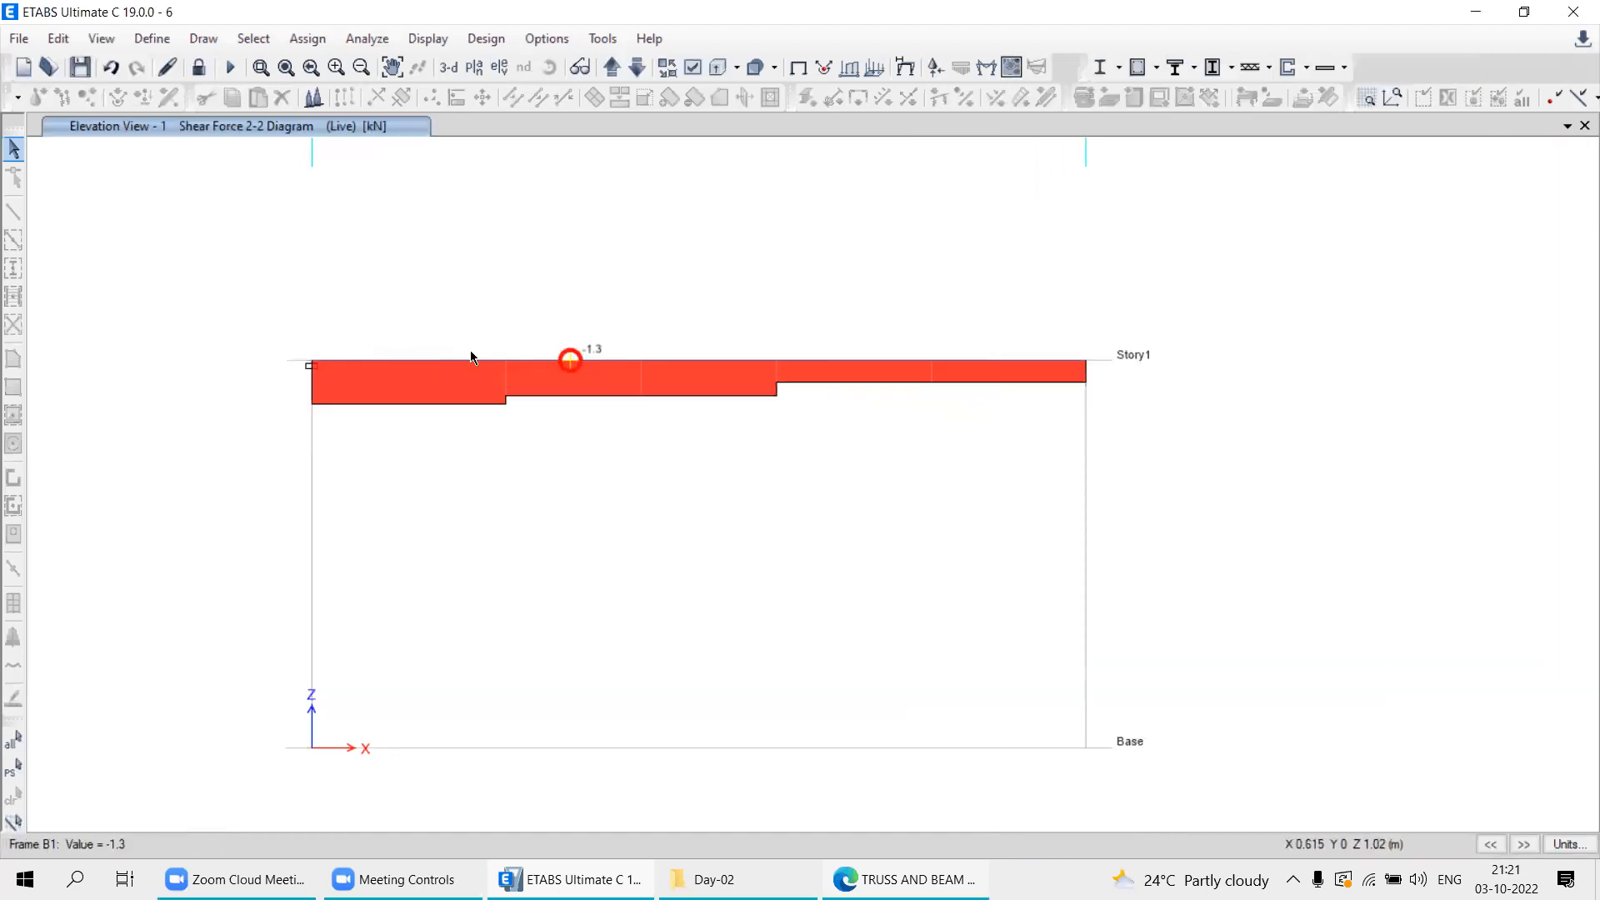
pyautogui.rightClick(567, 360)
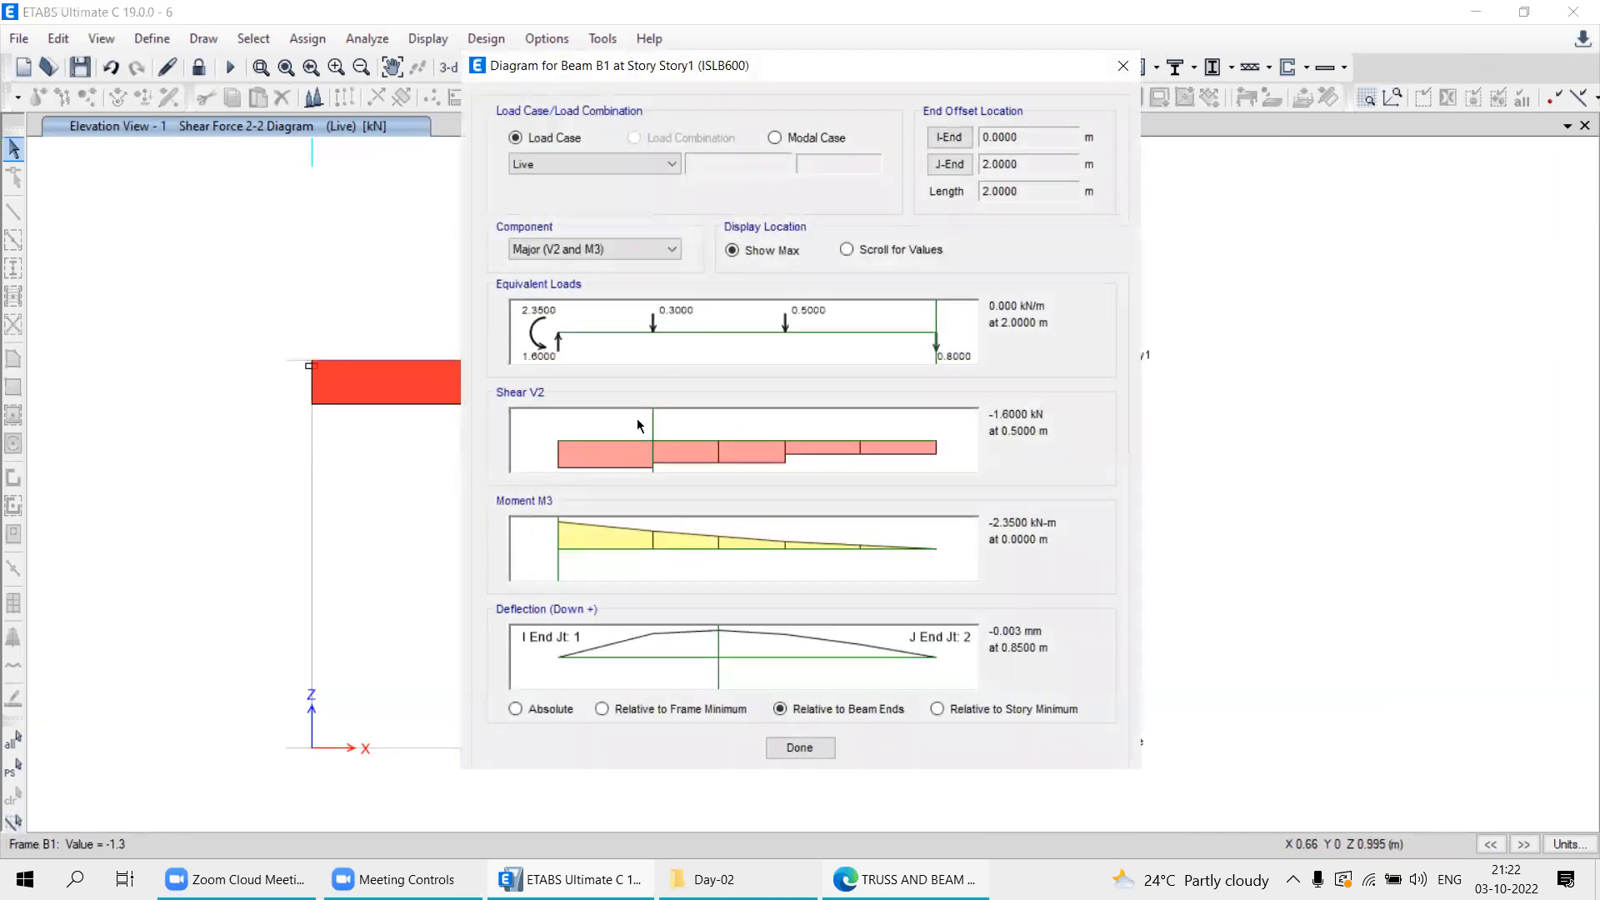
pyautogui.moveTo(649, 421); pyautogui.dragTo(561, 427)
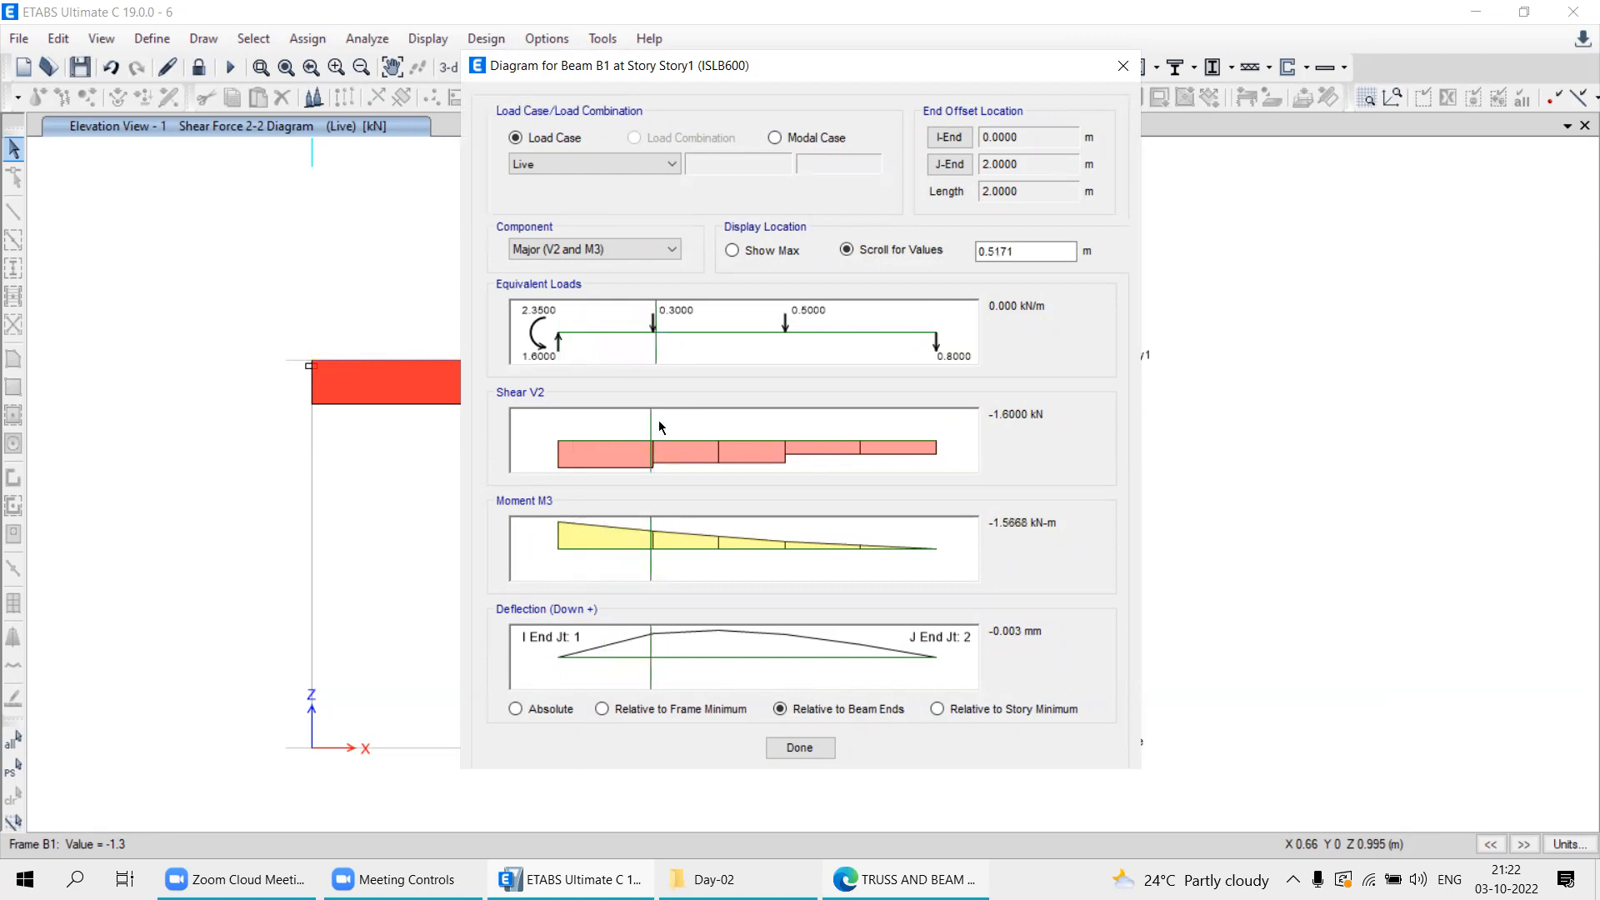
pyautogui.moveTo(1016, 245); pyautogui.dragTo(925, 252)
pyautogui.write('0.5')
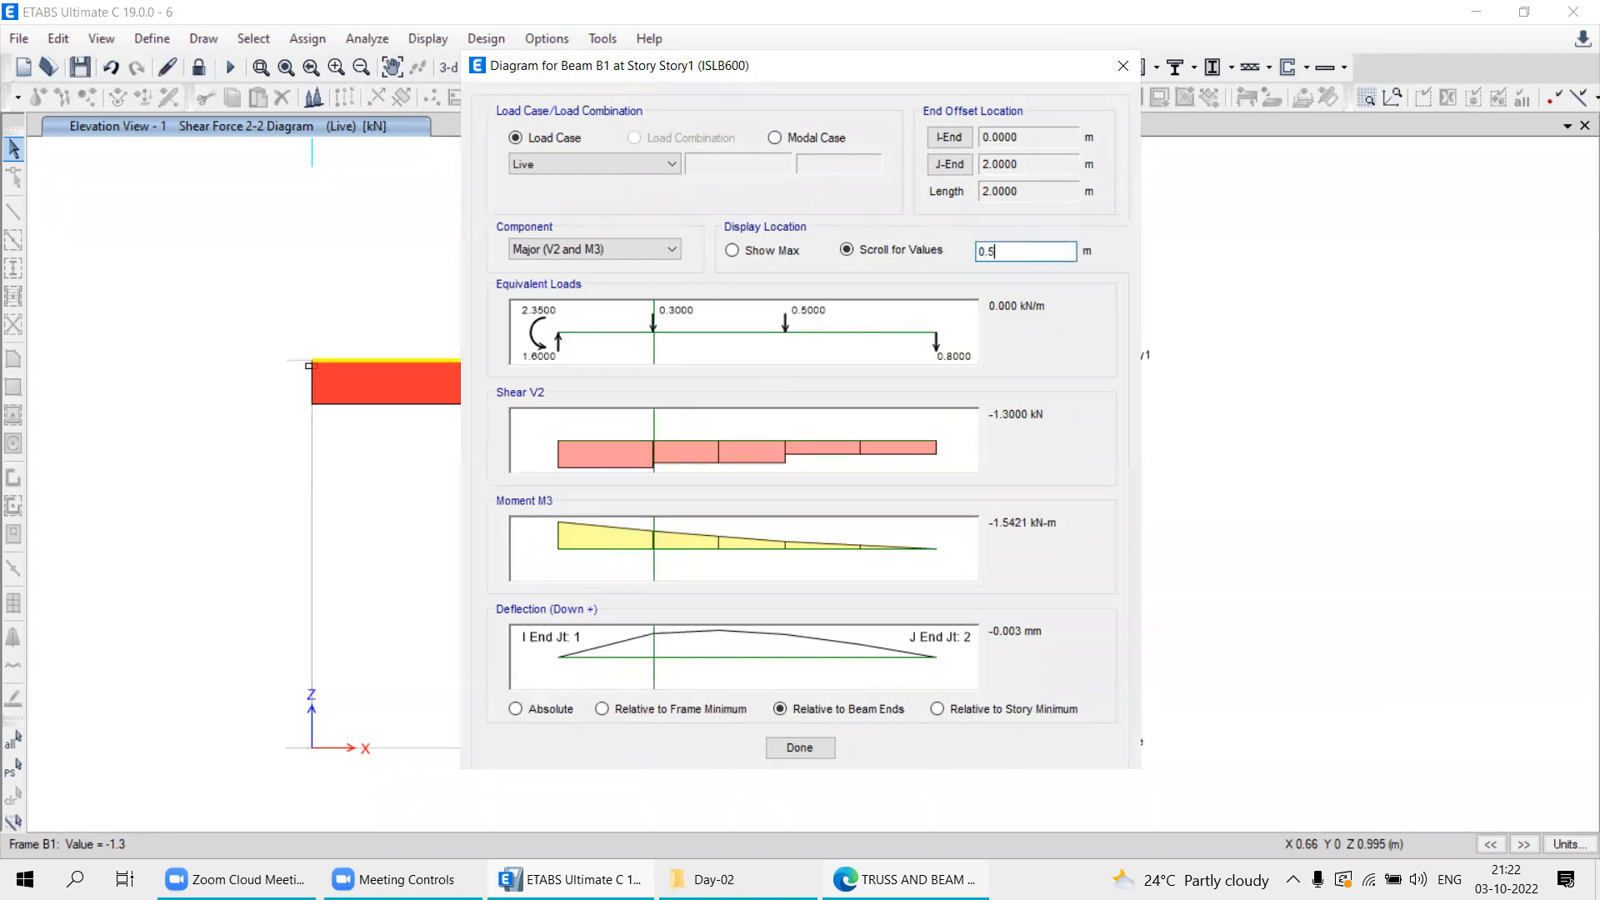
pyautogui.press('Tab')
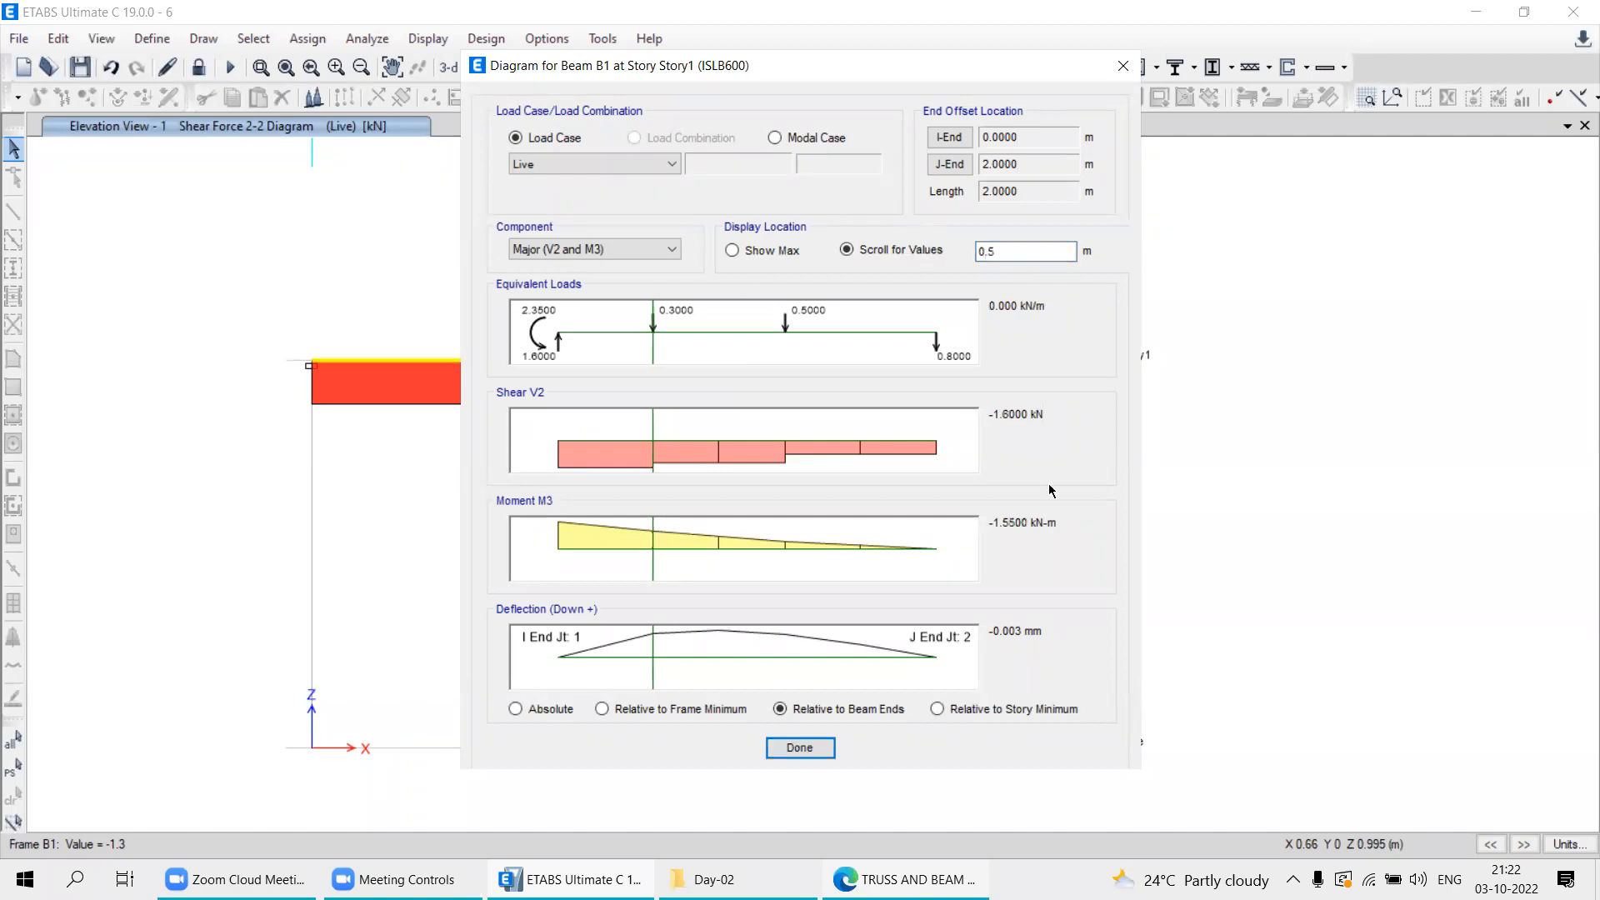
# Read the beam's shear and moment at 1.2 m and 2 m, and close the detailed diagram.
pyautogui.moveTo(1011, 250); pyautogui.dragTo(917, 252)
pyautogui.write('1.2')
pyautogui.press('Tab')
pyautogui.moveTo(1010, 251); pyautogui.dragTo(868, 261)
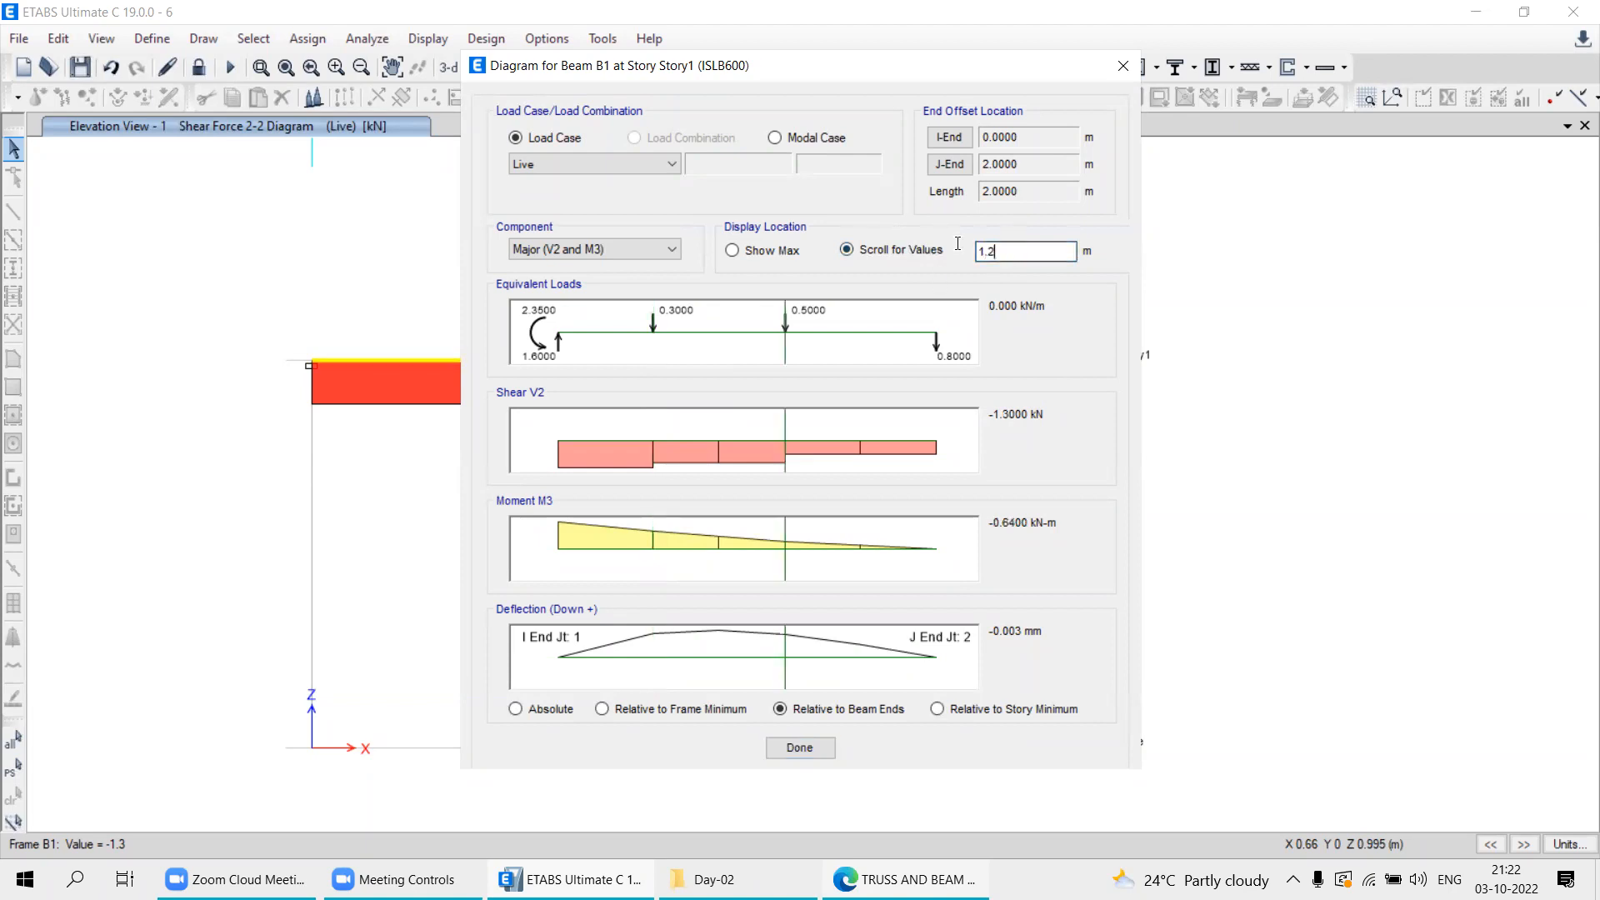
pyautogui.write('2')
pyautogui.press('Tab')
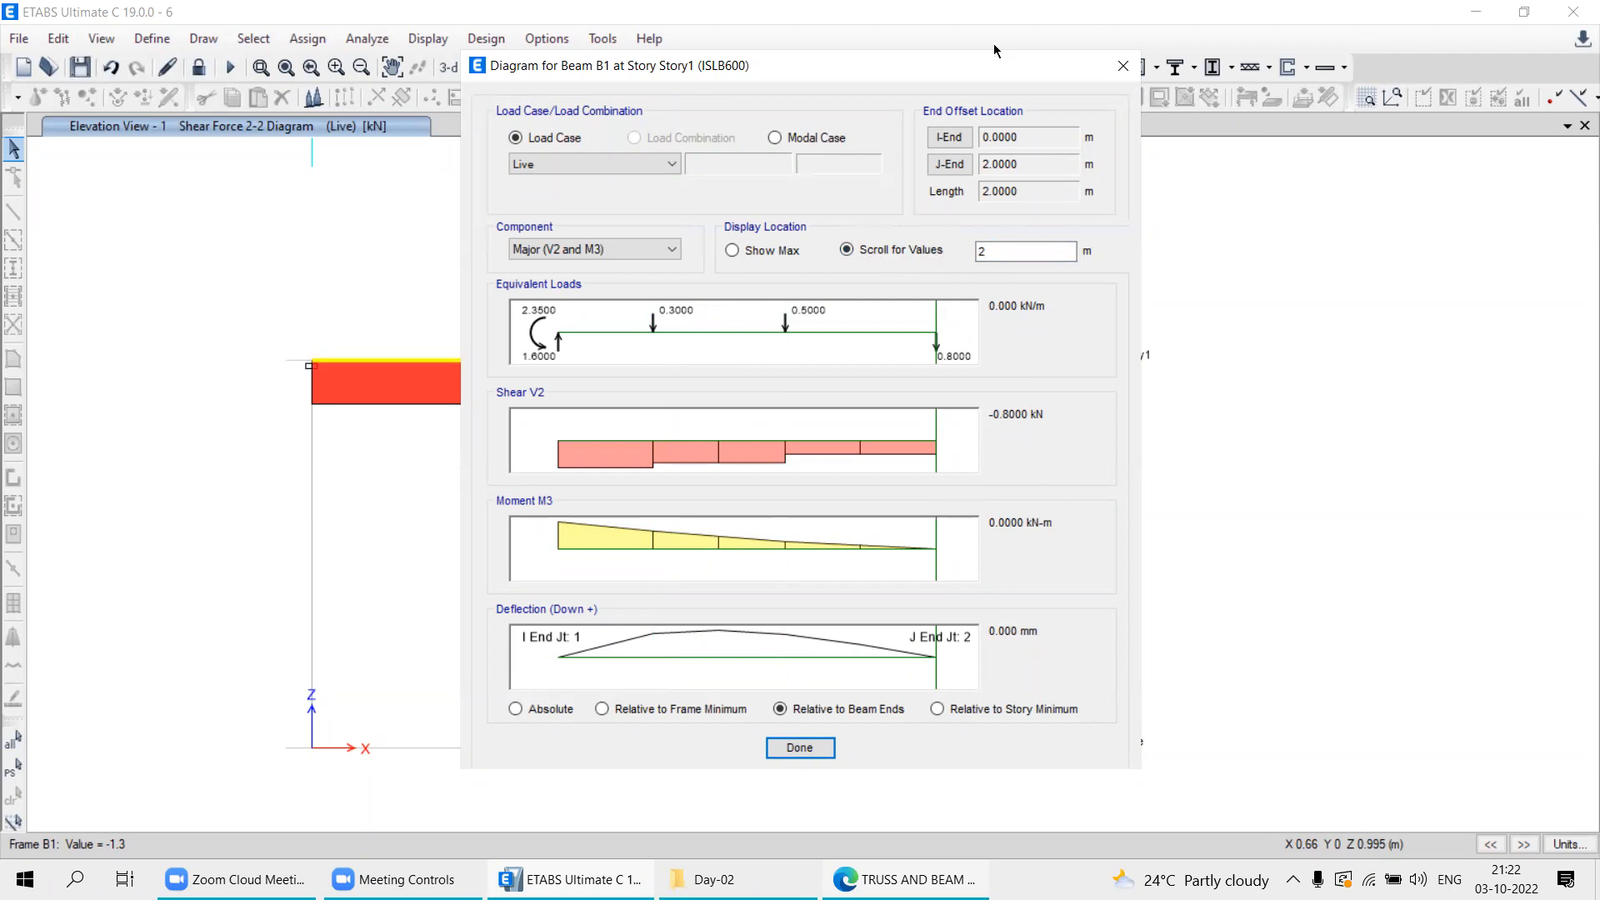
pyautogui.moveTo(957, 70); pyautogui.dragTo(846, 96)
pyautogui.click(1015, 93)
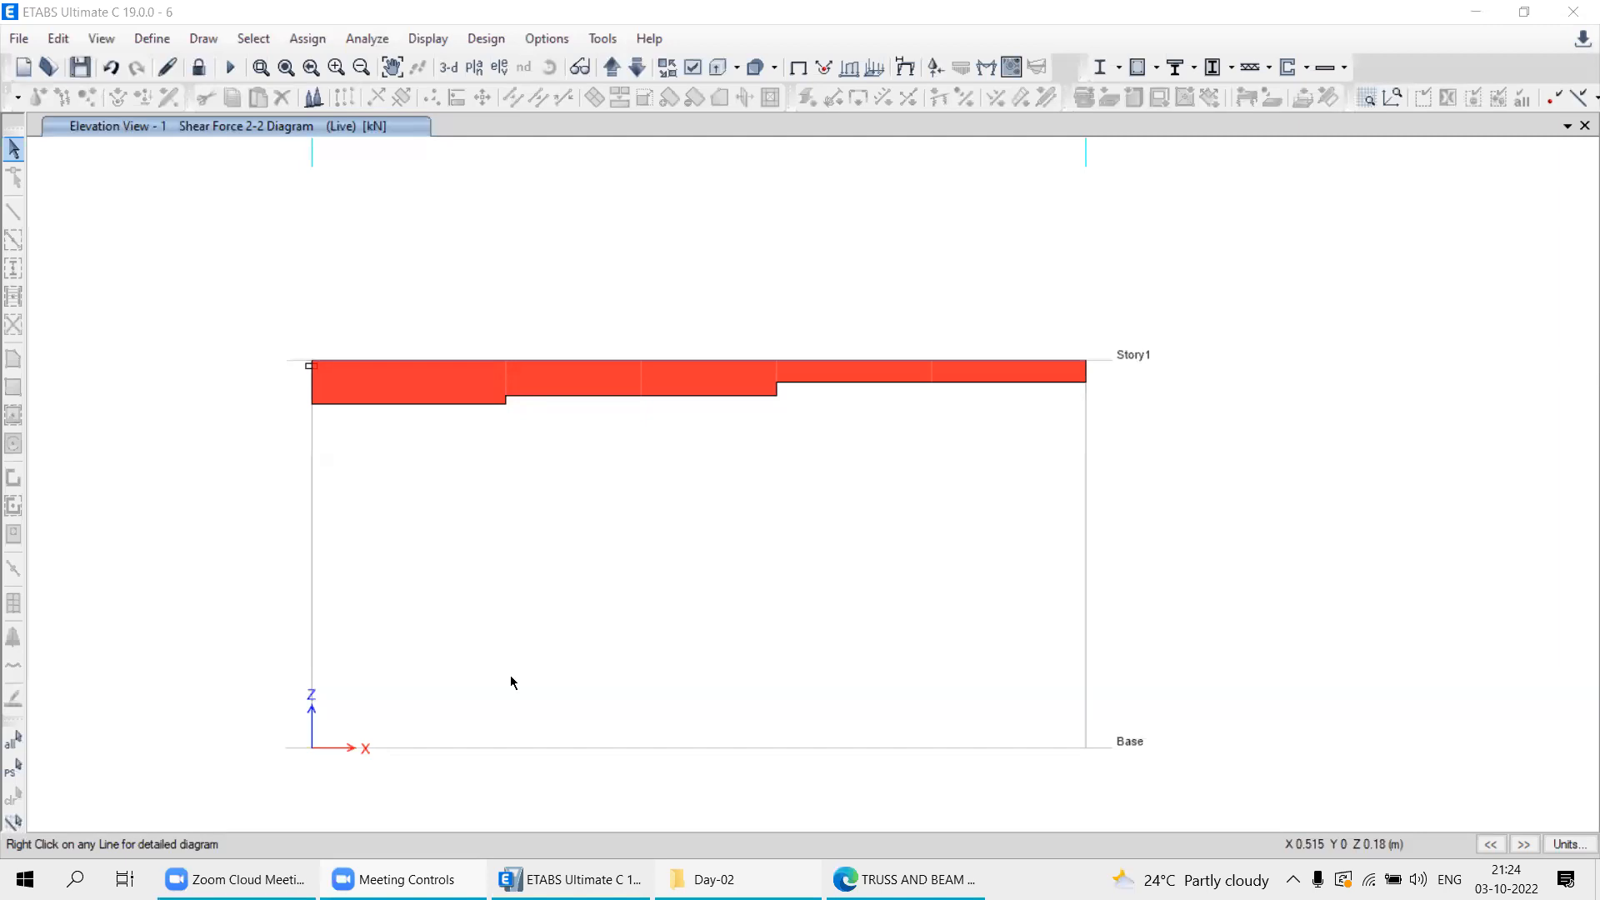
# Switch to the PDF and examine the shear force and bending moment diagrams of Problem 6.1 for comparison.
pyautogui.hotkey('alt', 'Tab')
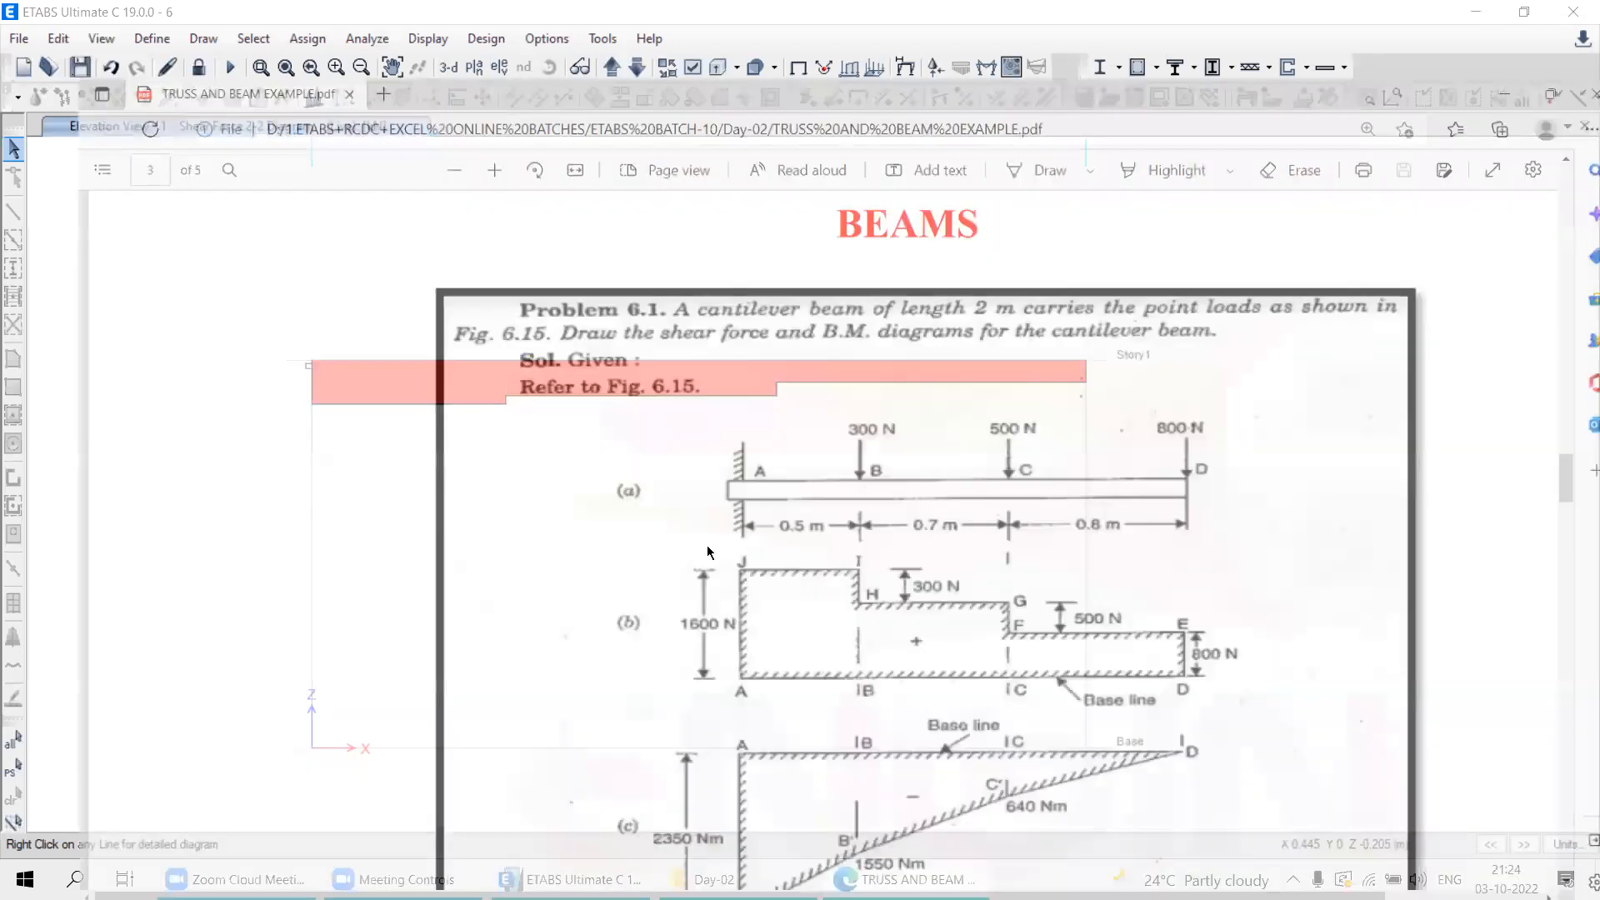
pyautogui.scroll(-4, 742, 555)
pyautogui.scroll(3, 801, 506)
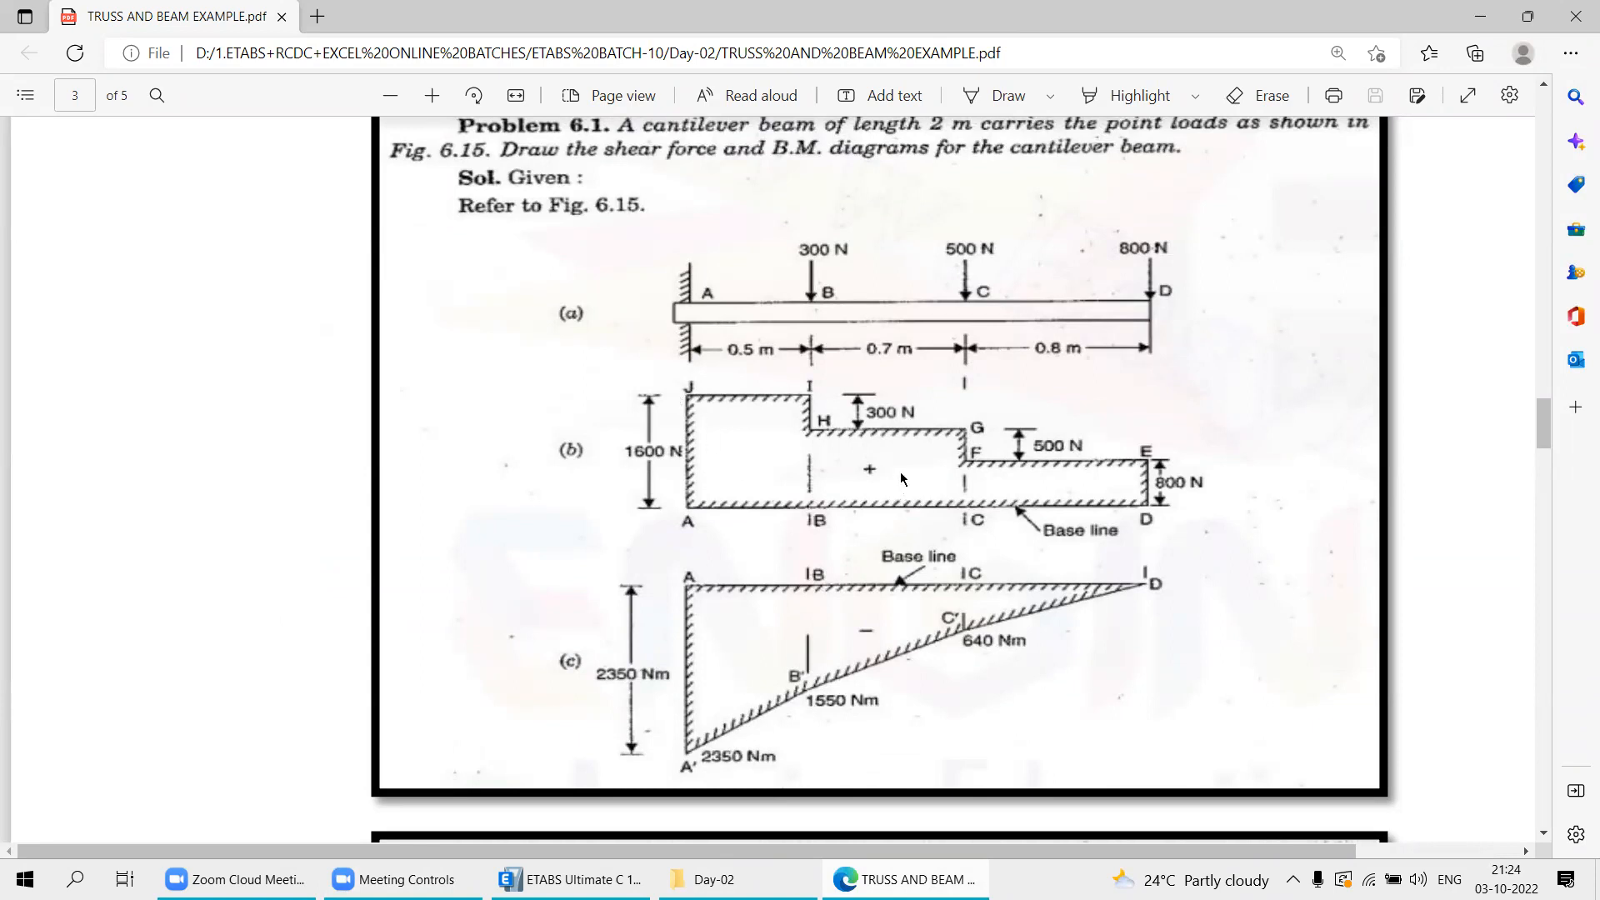
pyautogui.scroll(1, 892, 451)
pyautogui.scroll(-3, 884, 440)
pyautogui.scroll(-3, 870, 438)
pyautogui.scroll(3, 869, 430)
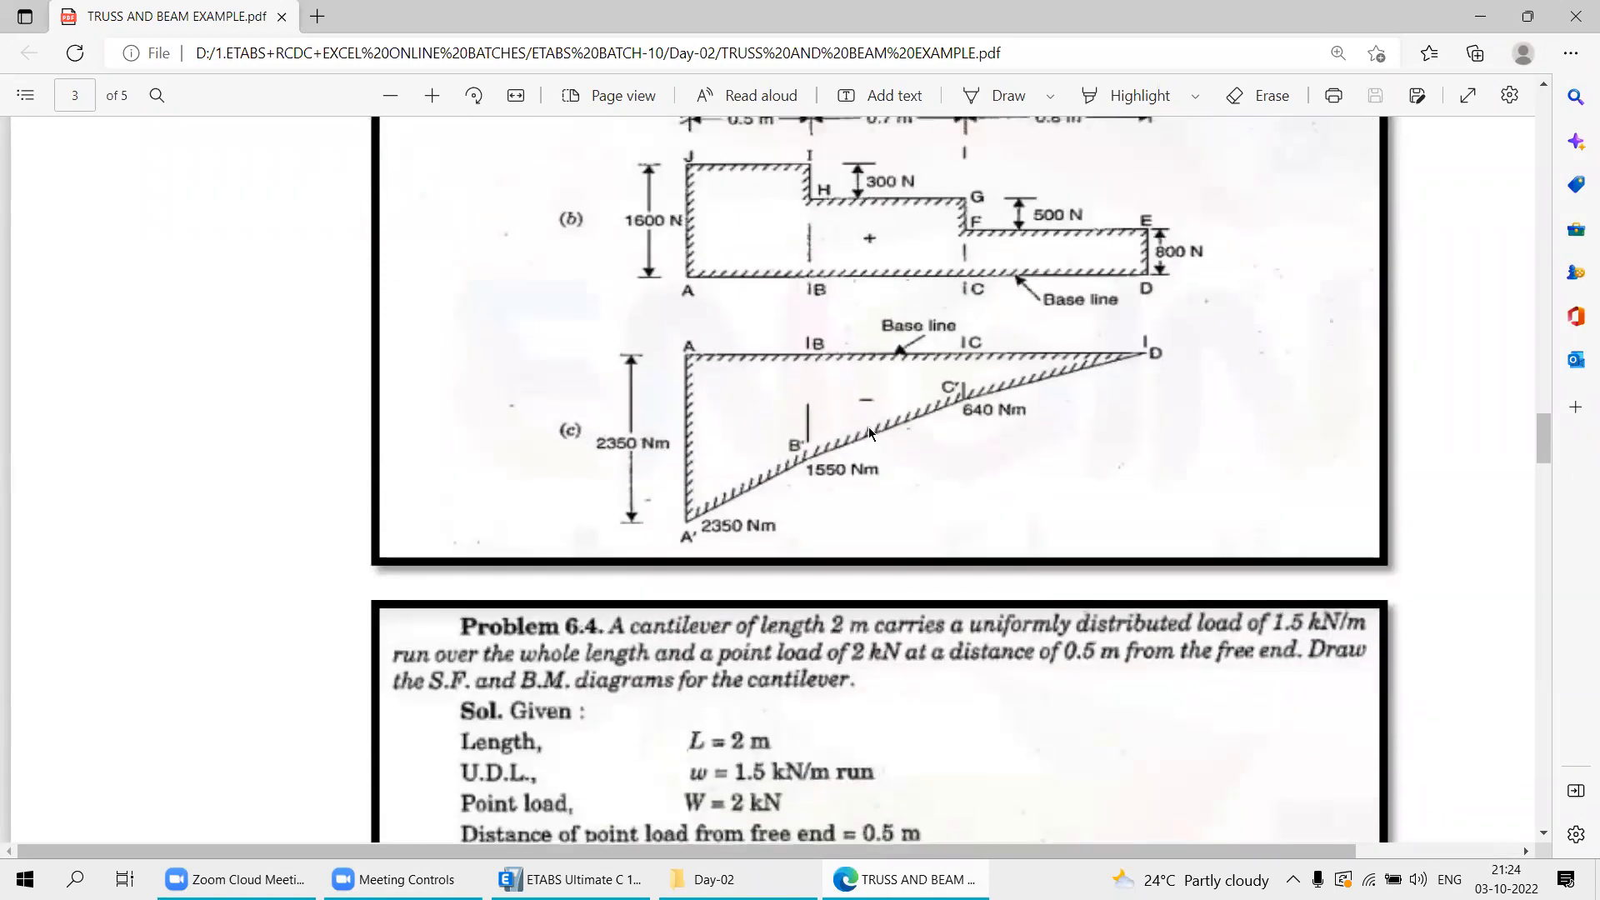